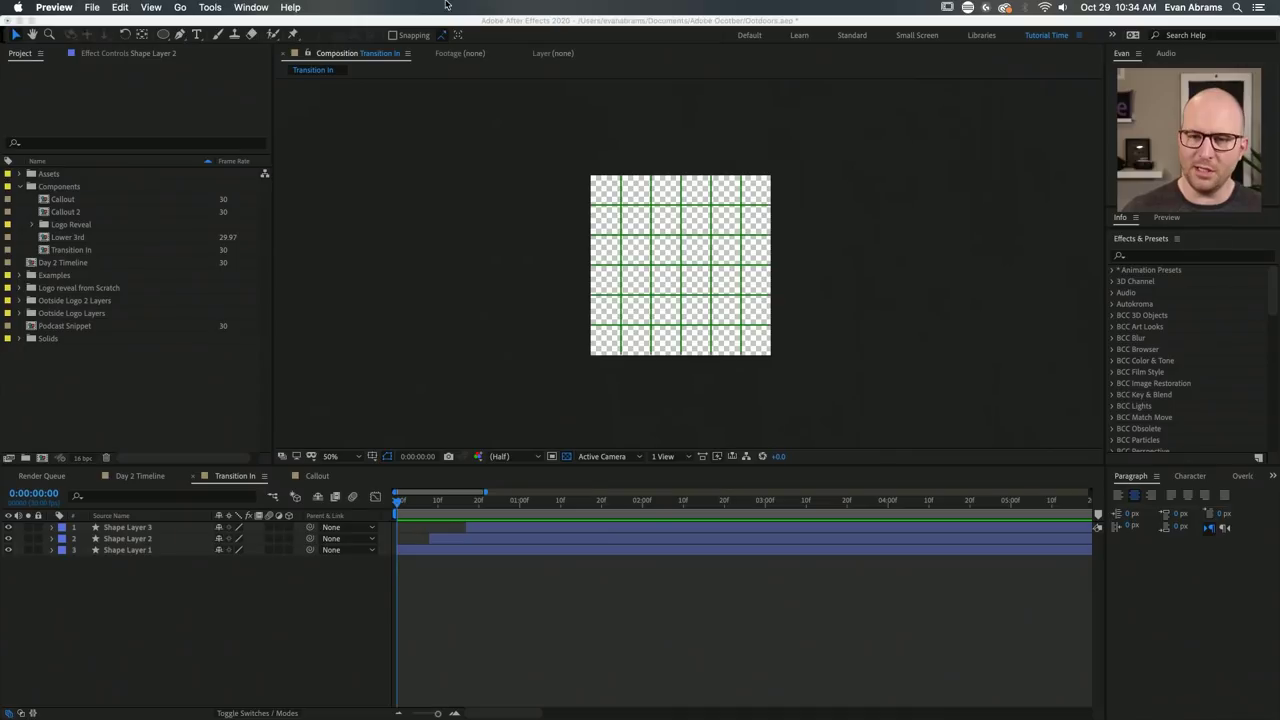
Expand the Logo Reveal folder and open the Outdoors Logo composition.
click(60, 400)
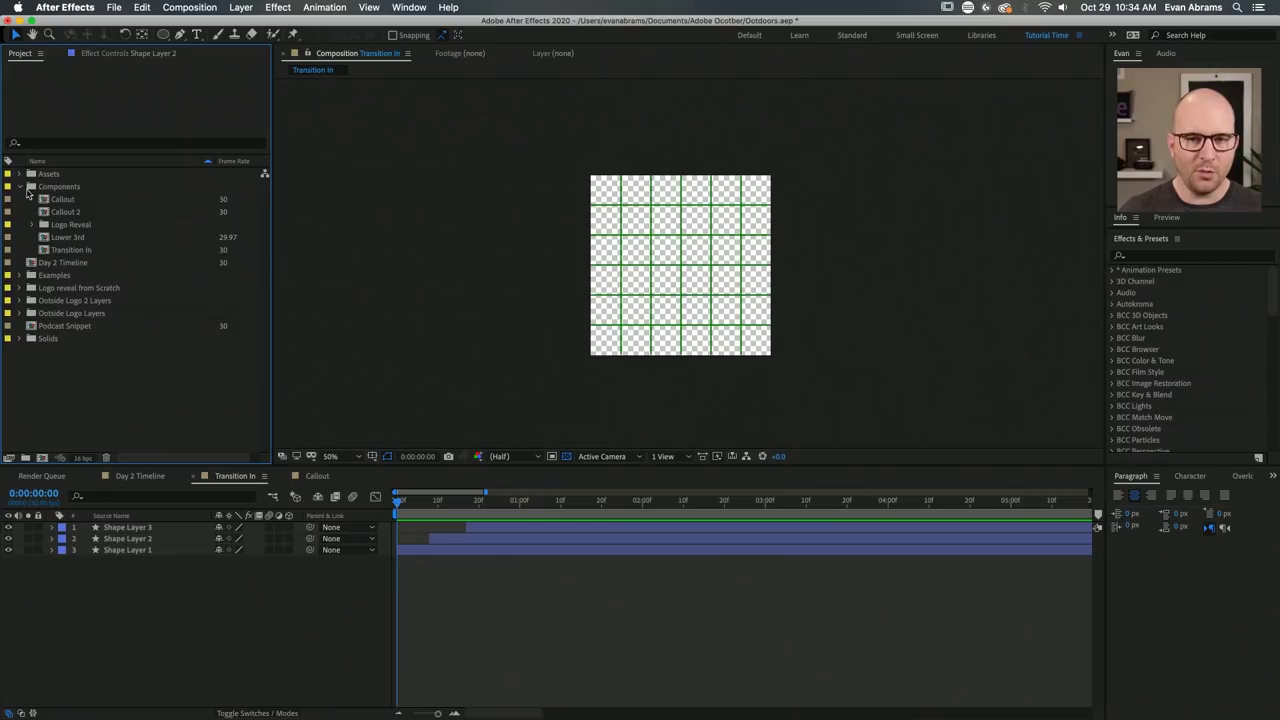
click(32, 224)
double_click(90, 238)
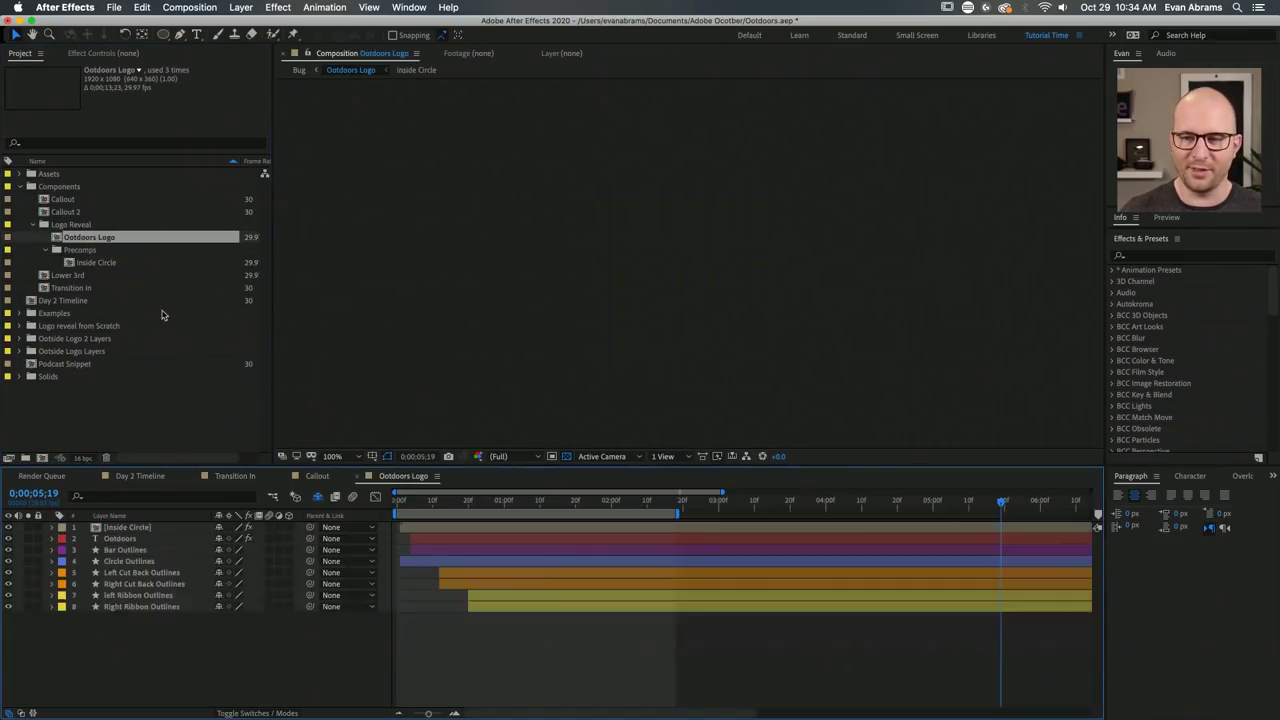
Preview the logo animation from the start and reveal the left Ribbon Outlines keyframes.
key(Home)
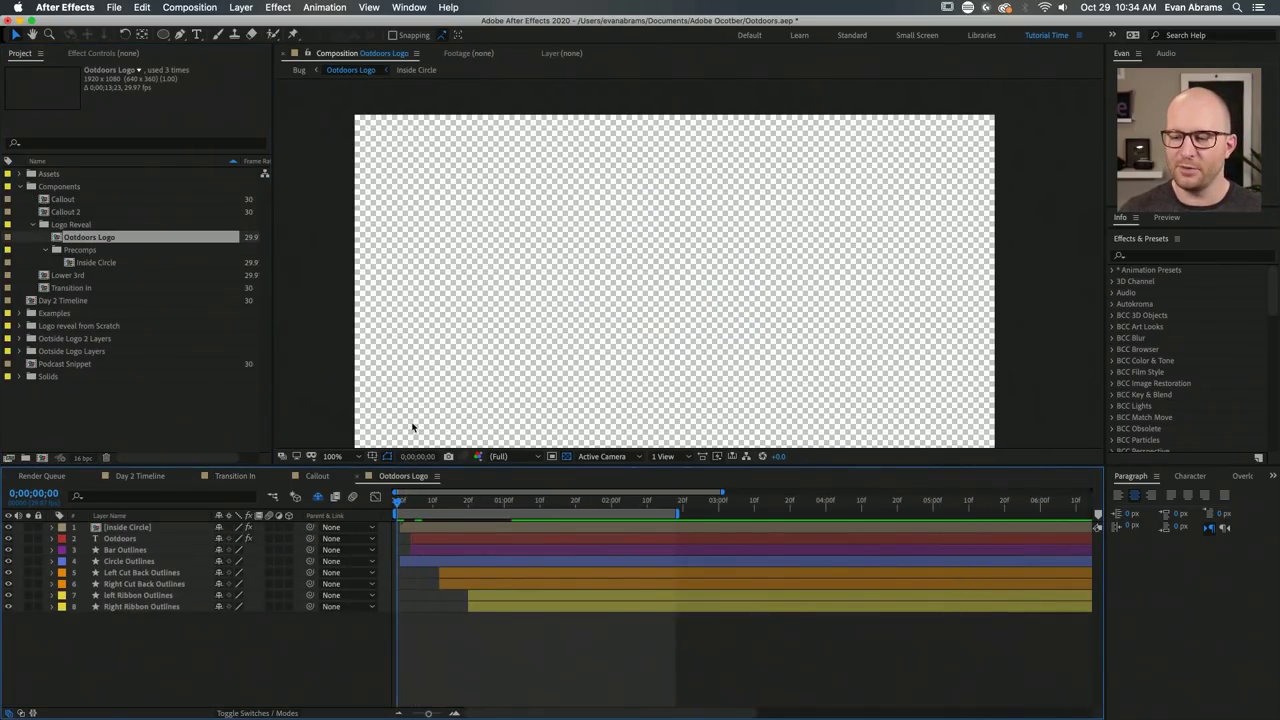
key(space)
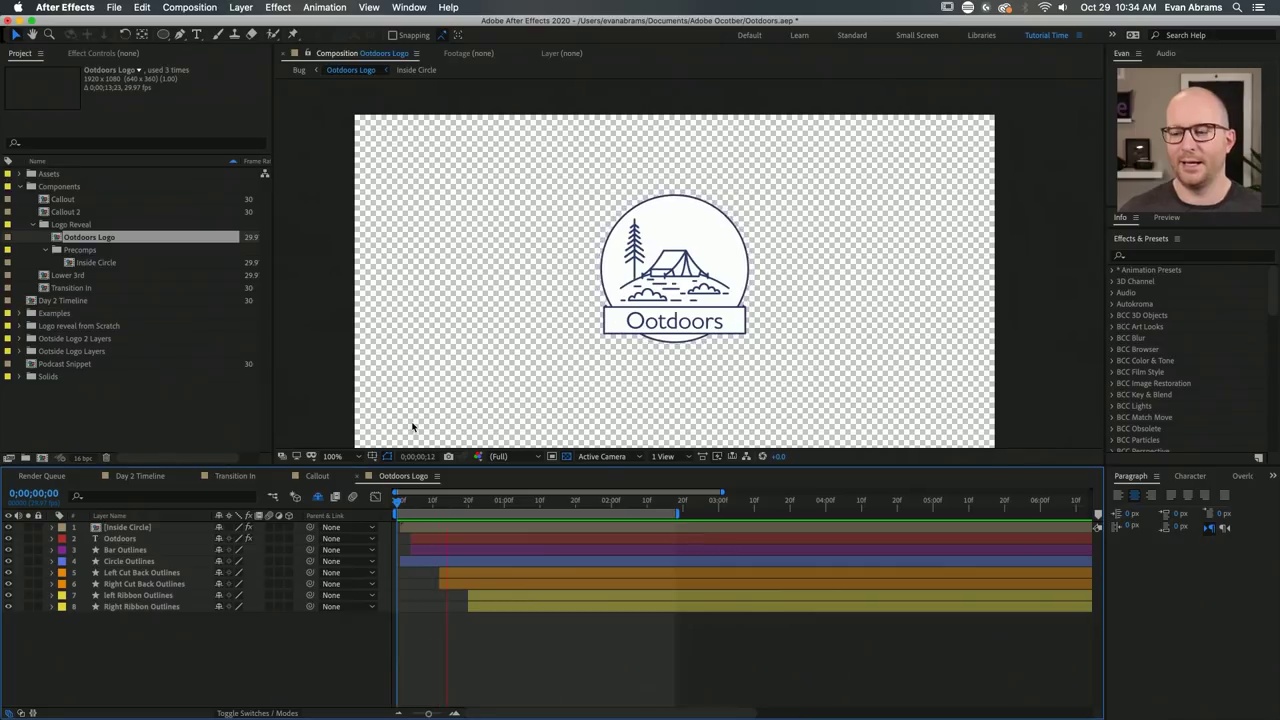
key(space)
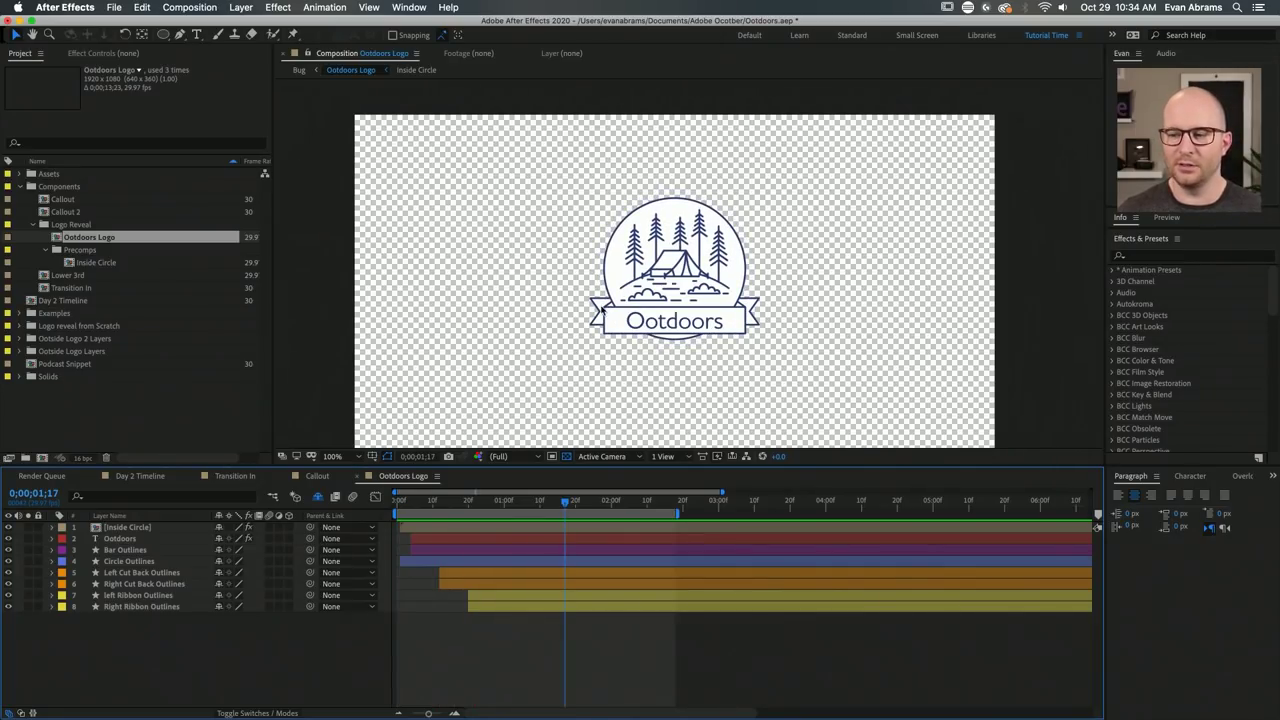
right_click(502, 600)
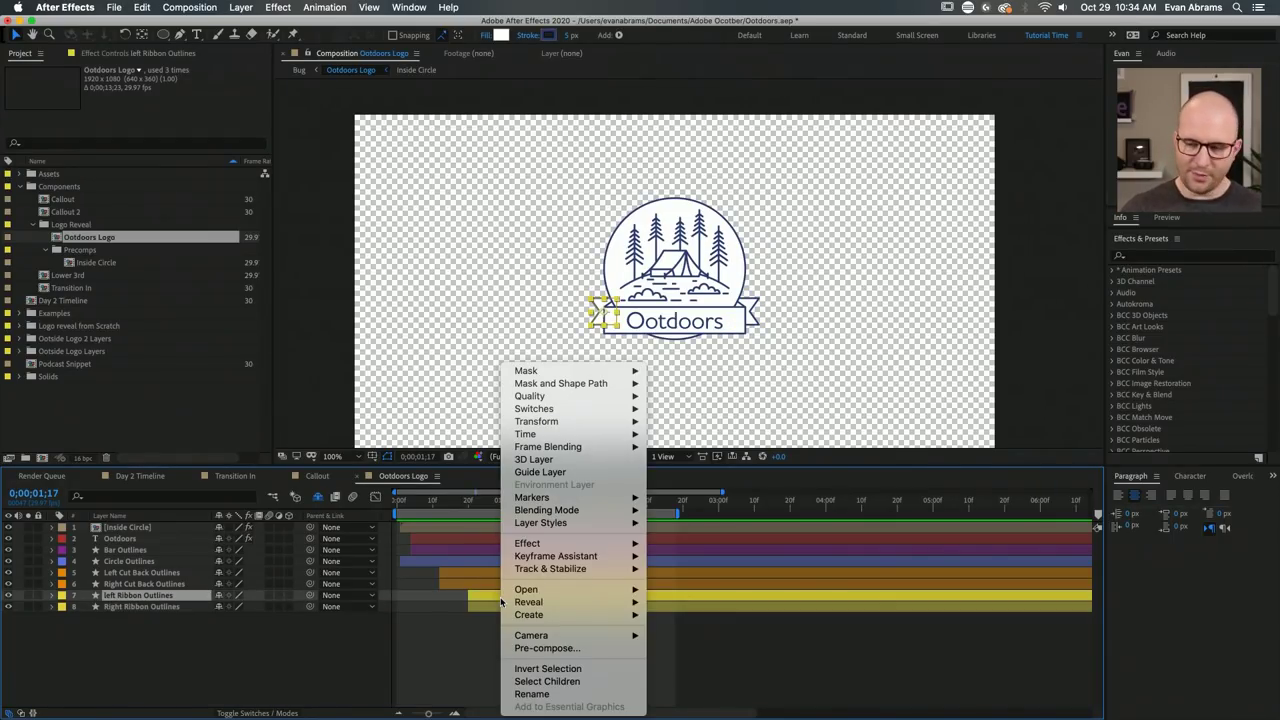
click(481, 610)
key(u)
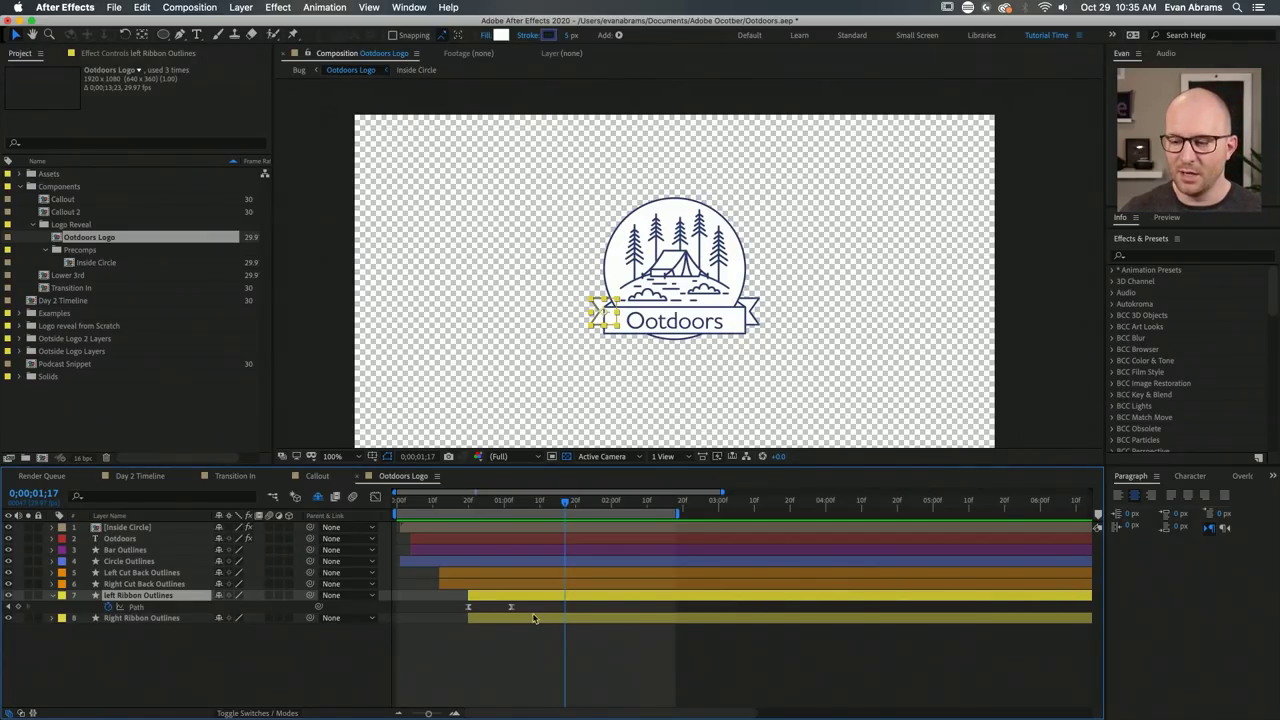
Scrub through the ribbon Path animation, then open the Inside Circle precomp.
drag(472, 504, 529, 506)
scroll(585, 368, up, 2)
scroll(655, 440, down, 2)
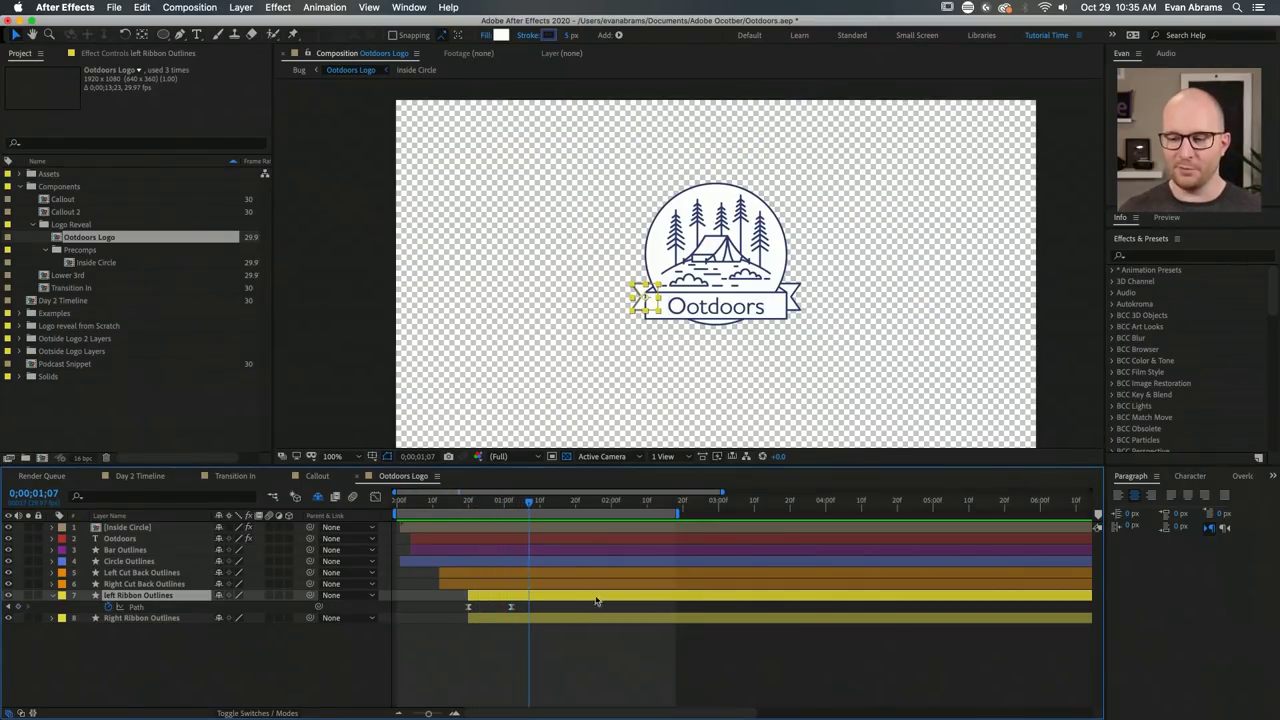
click(586, 665)
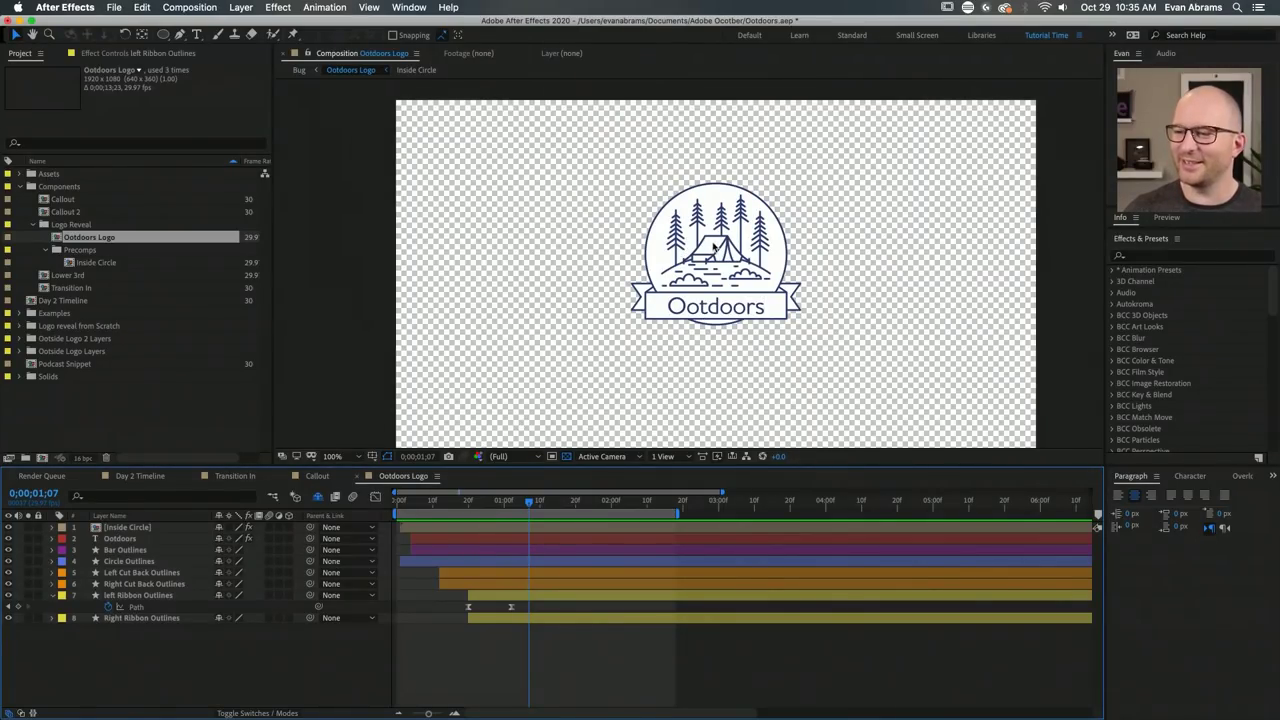
double_click(536, 529)
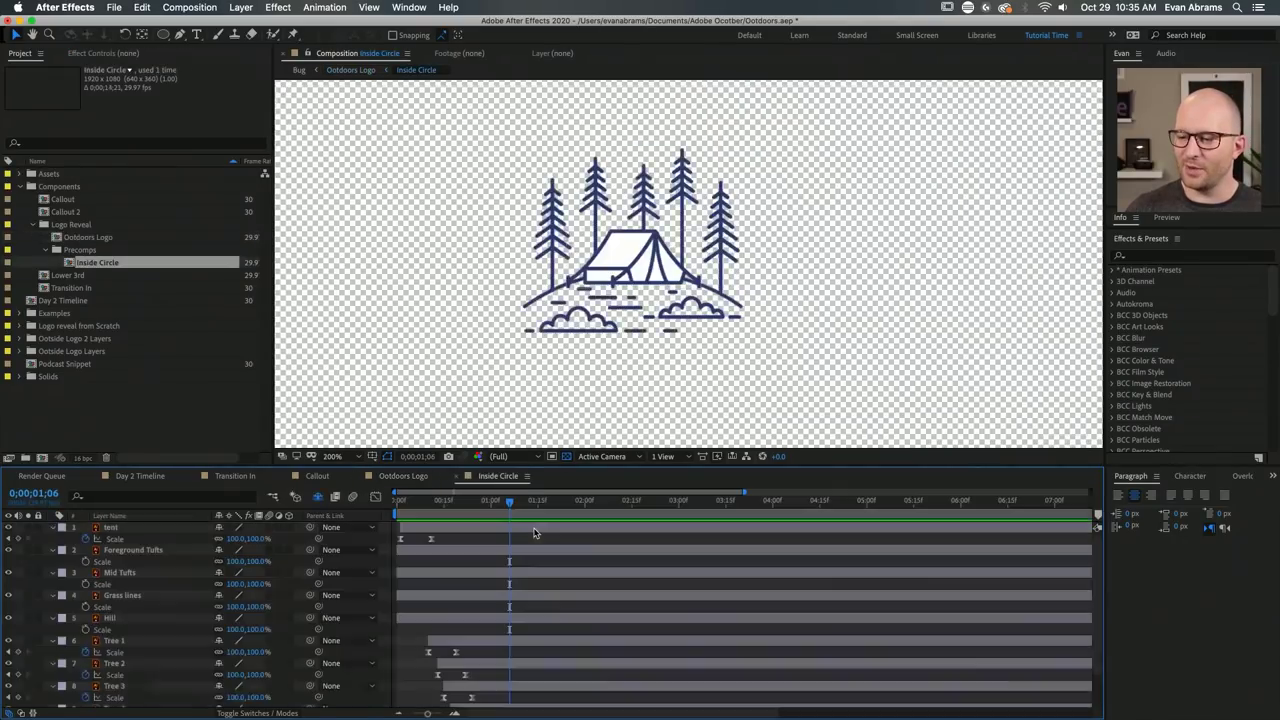
Preview the tent and trees growing from the start and select the Tree 1 layer.
mouse_move(445, 505)
mouse_down()
mouse_move(385, 508)
mouse_move(426, 505)
mouse_up()
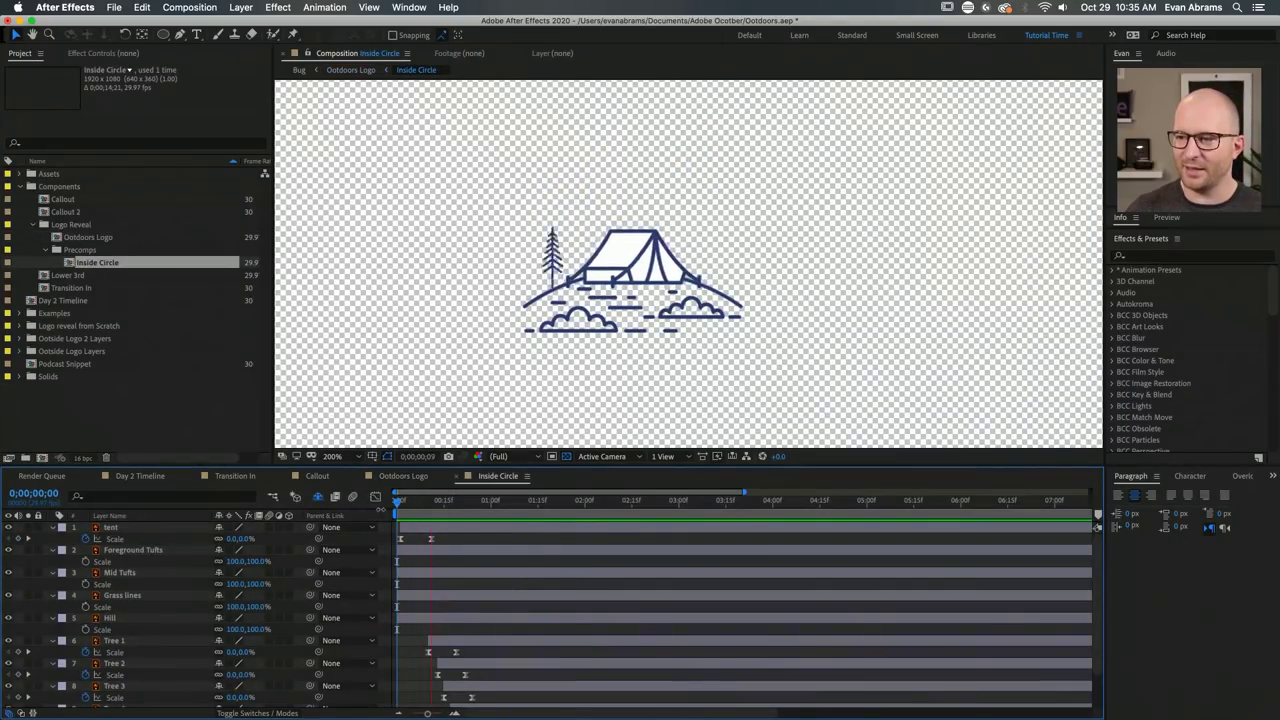
click(402, 508)
key(space)
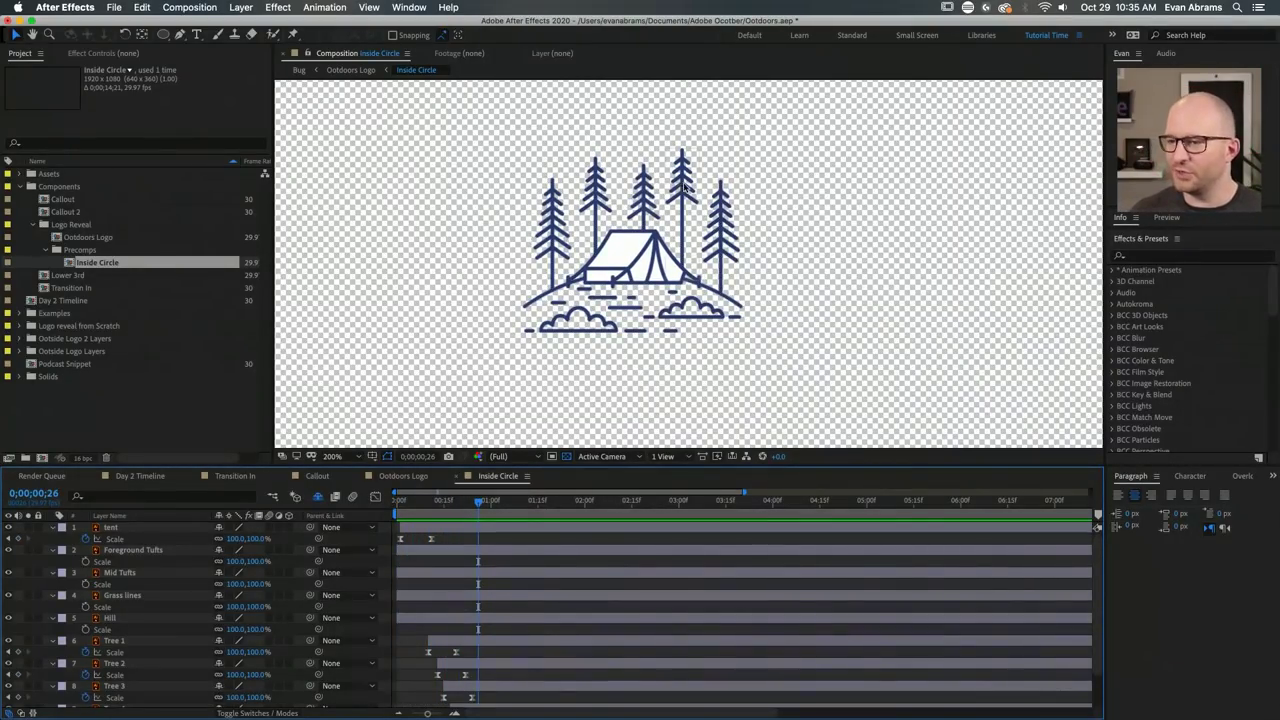
click(166, 642)
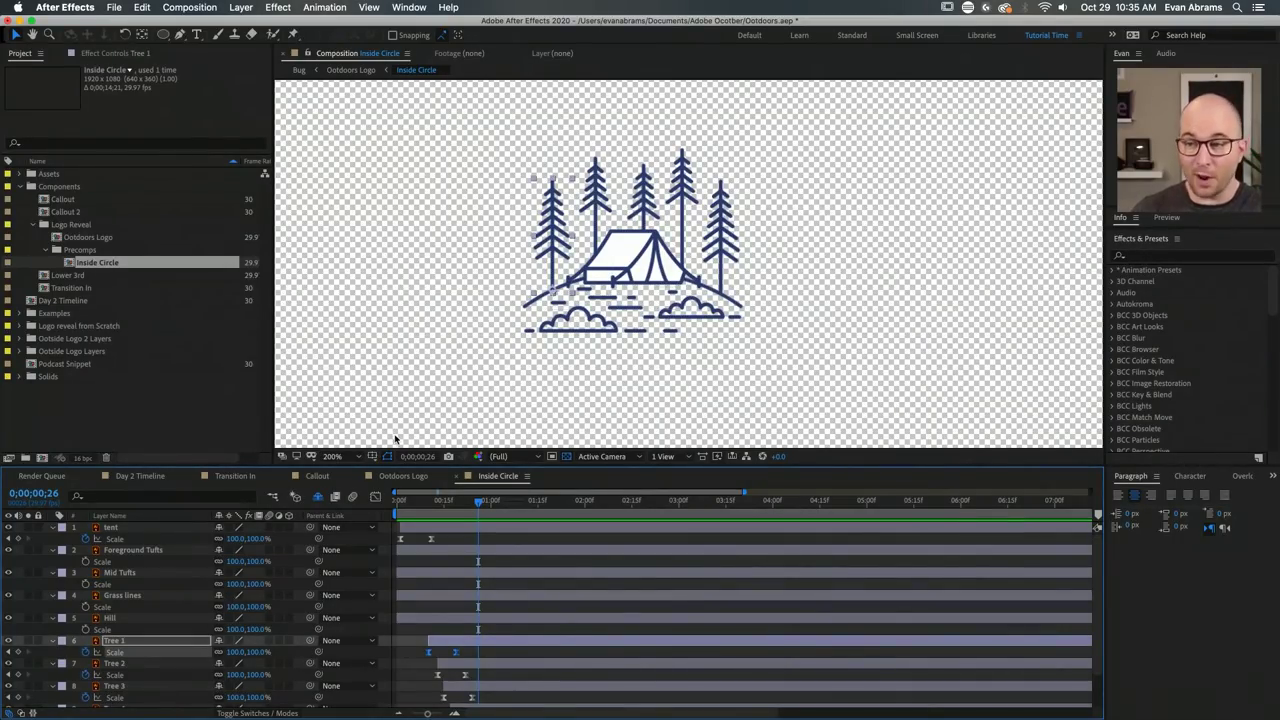
Close Inside Circle and play the Outdoors Logo animation from the start.
click(455, 481)
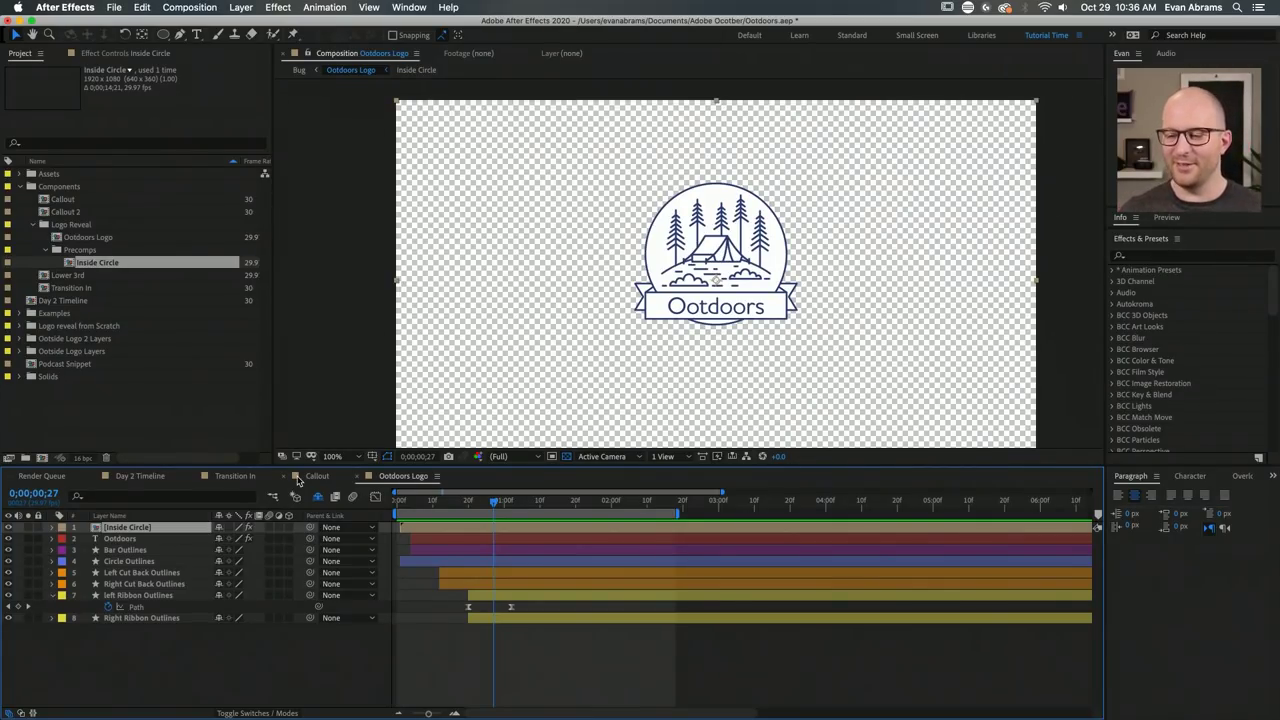
click(399, 507)
key(space)
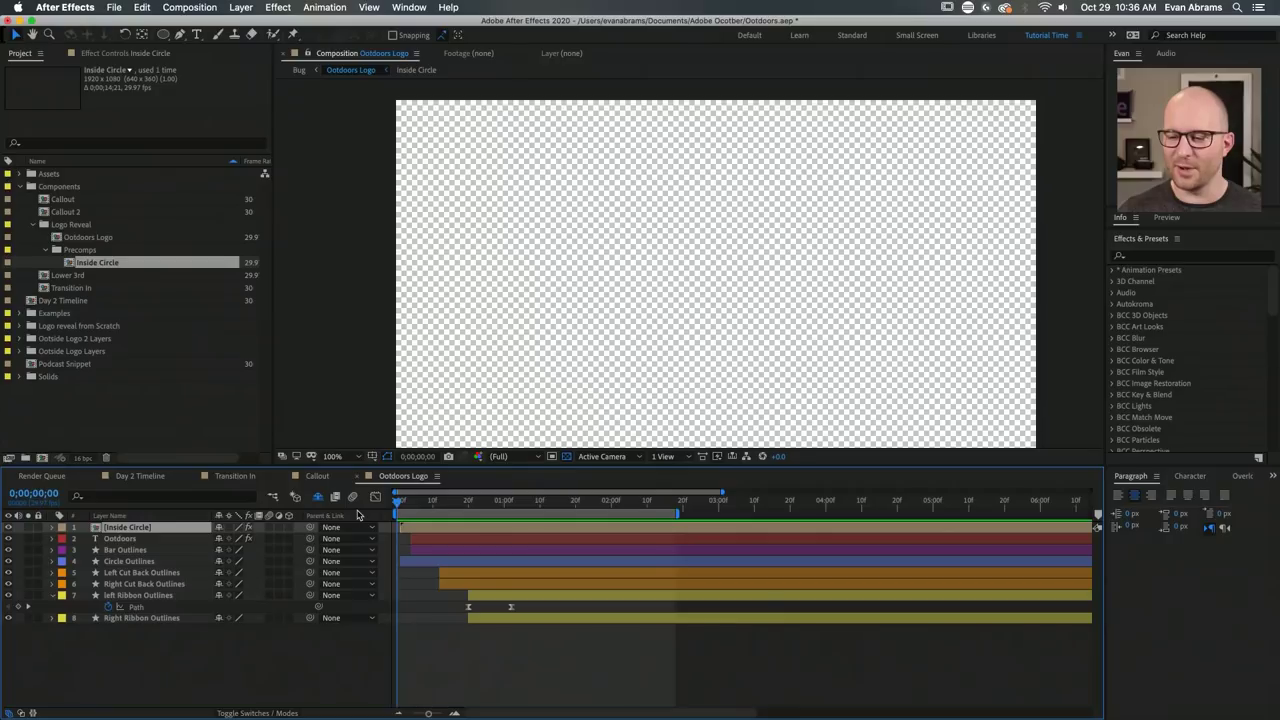
Preview the Lower 3rd comp at full size, then switch to the Day 2 Timeline comp.
key(space)
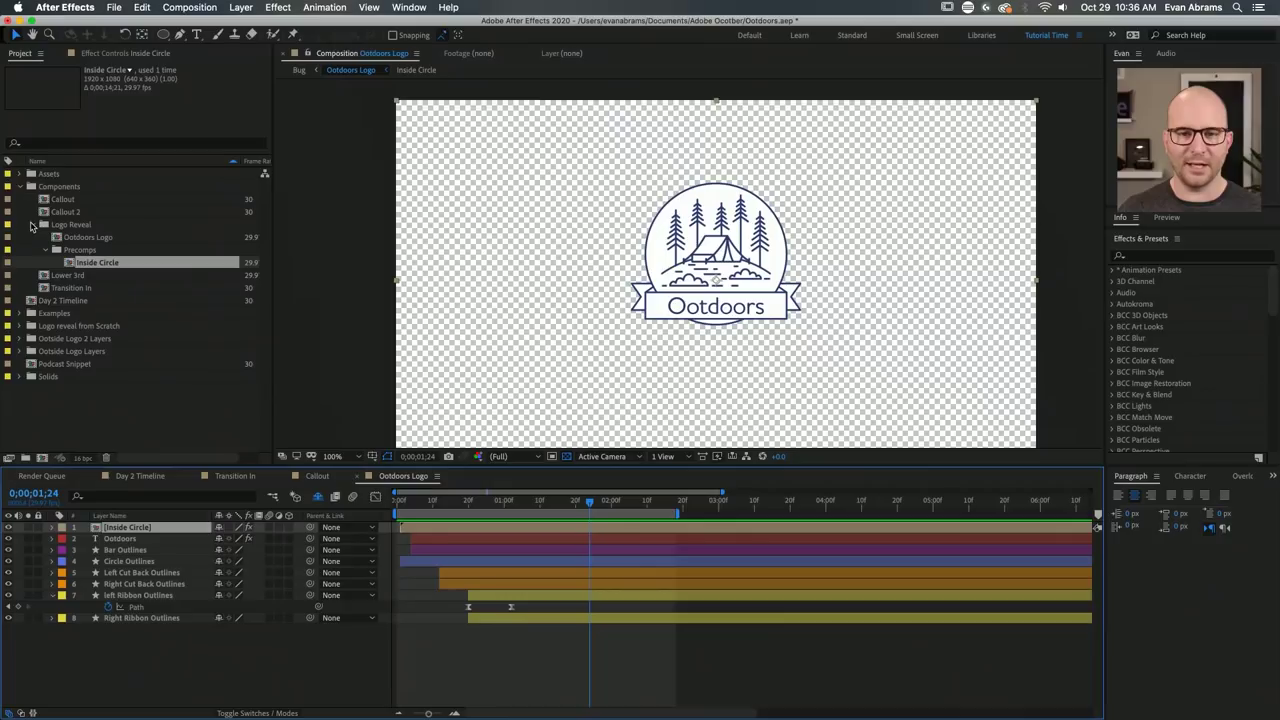
double_click(58, 276)
drag(413, 511, 398, 511)
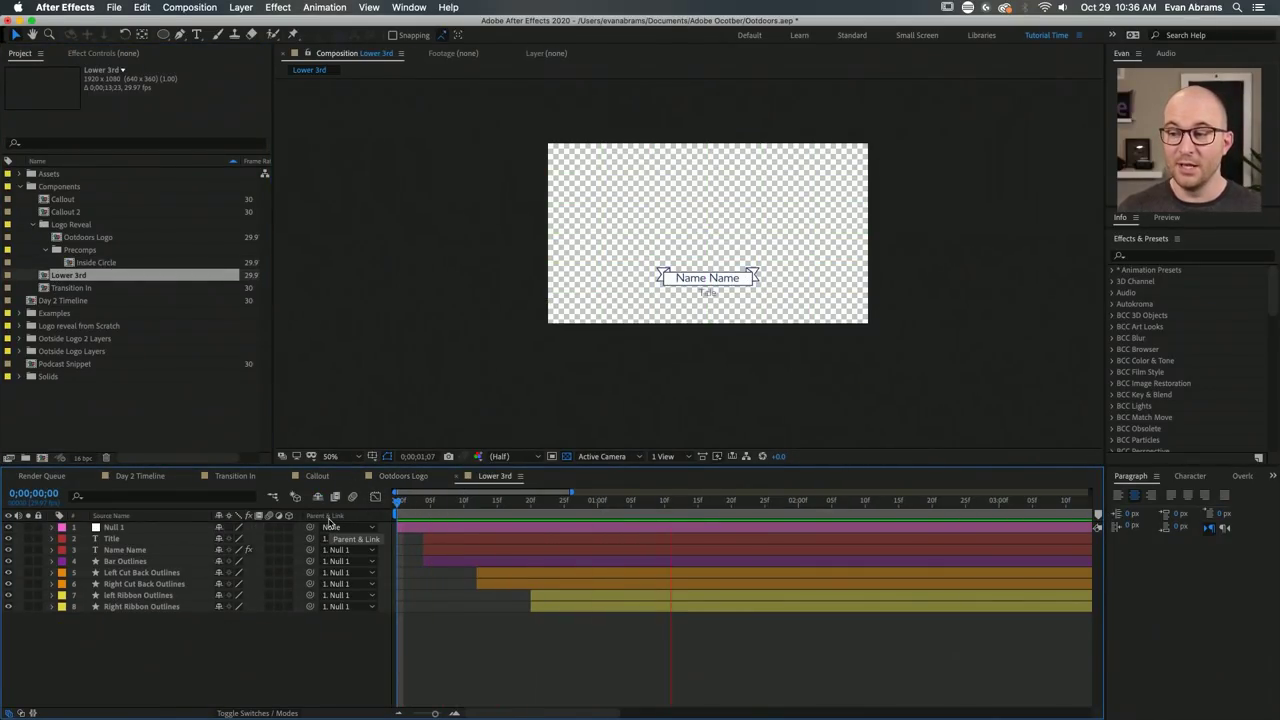
key(space)
key(period)
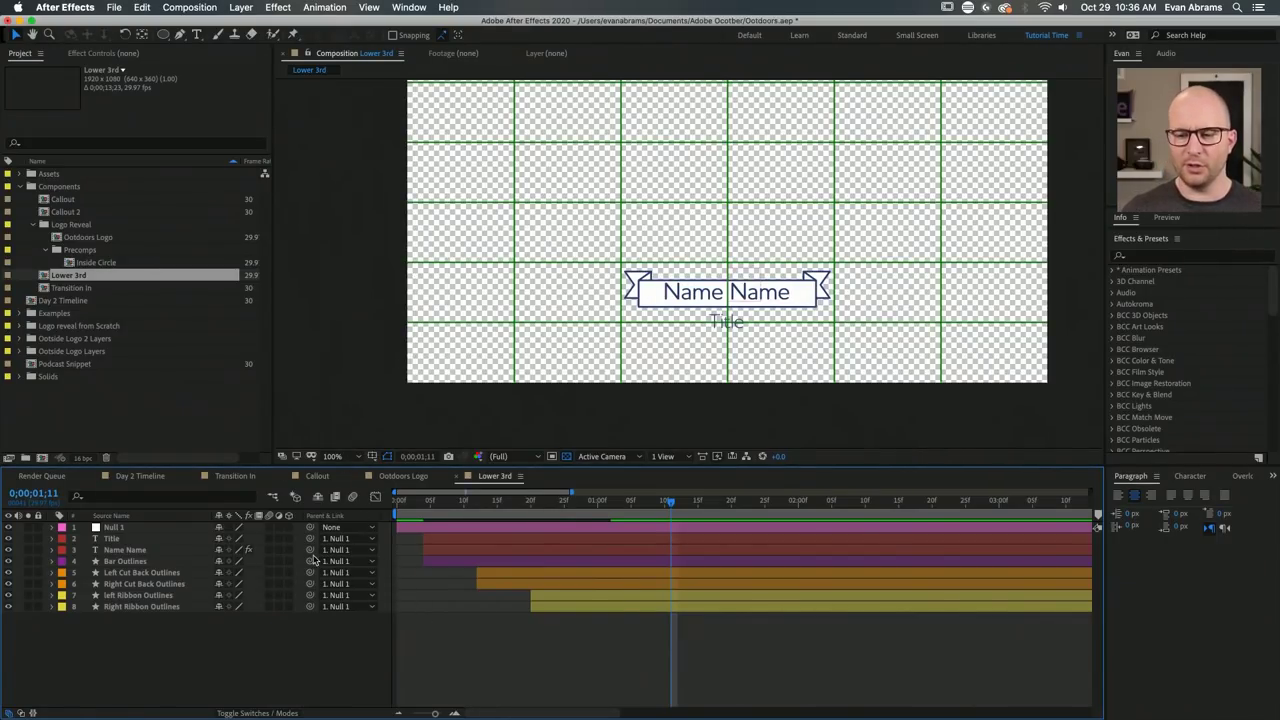
click(140, 476)
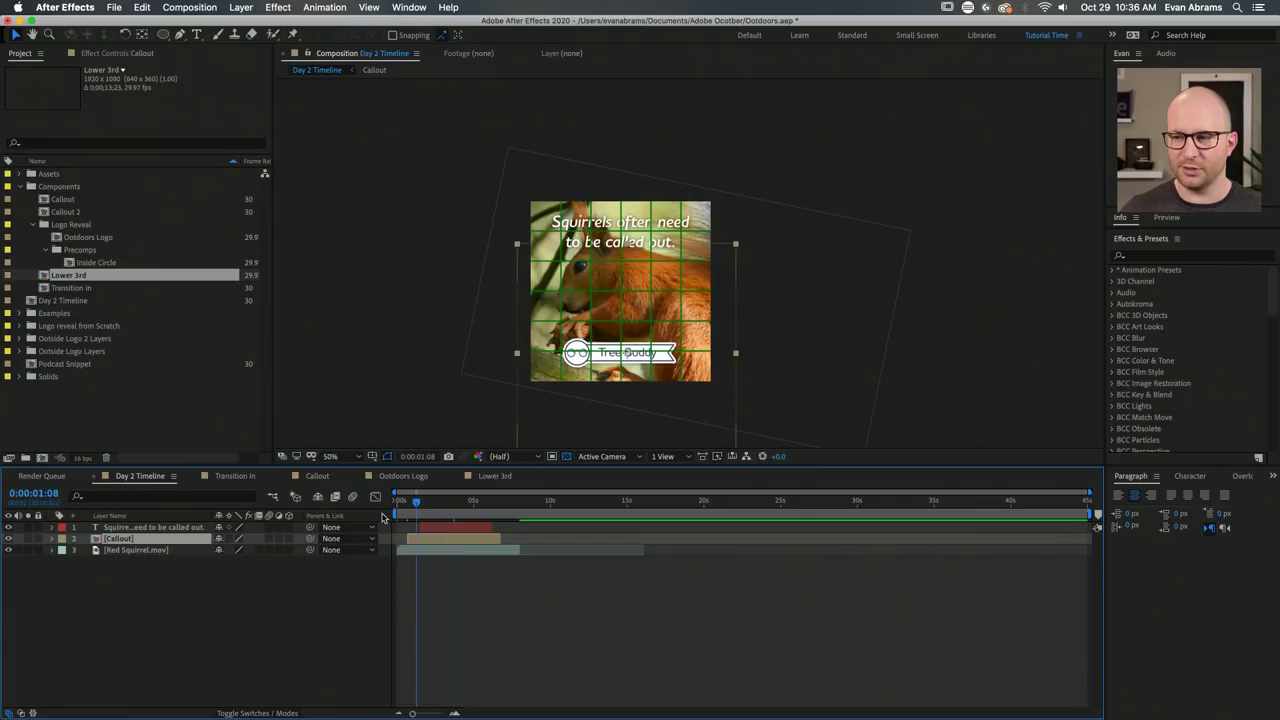
key(space)
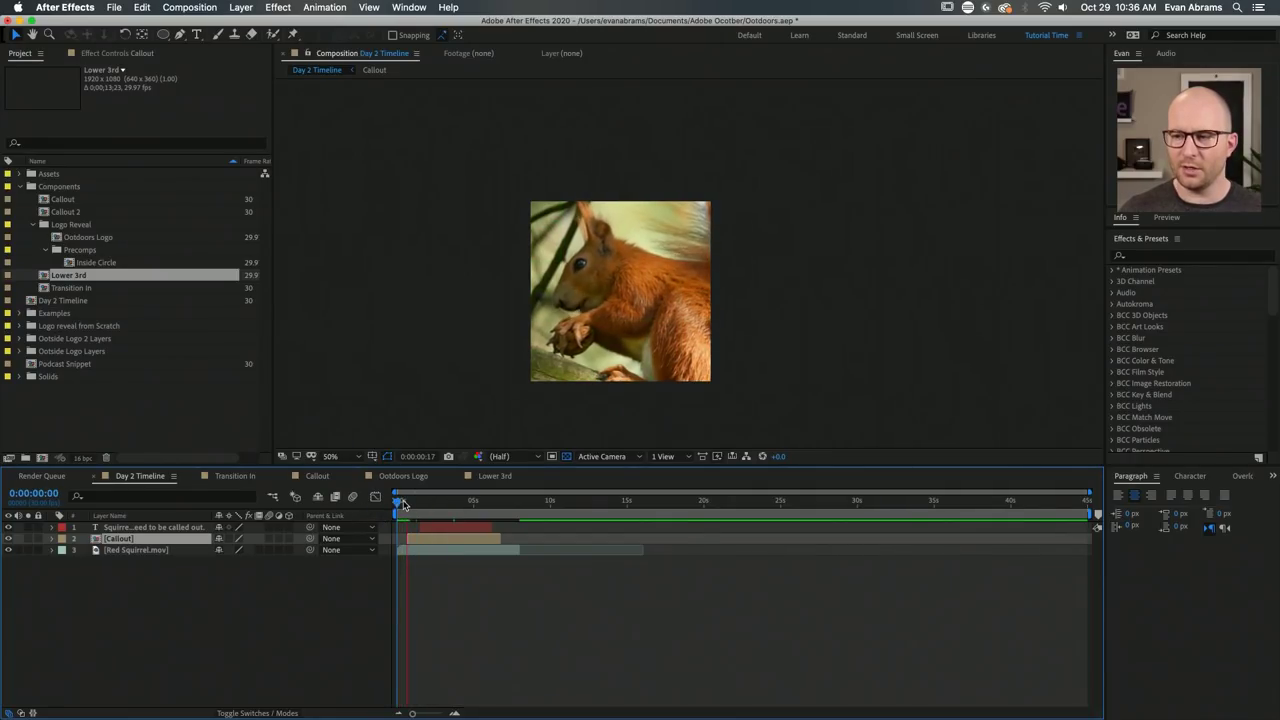
key(space)
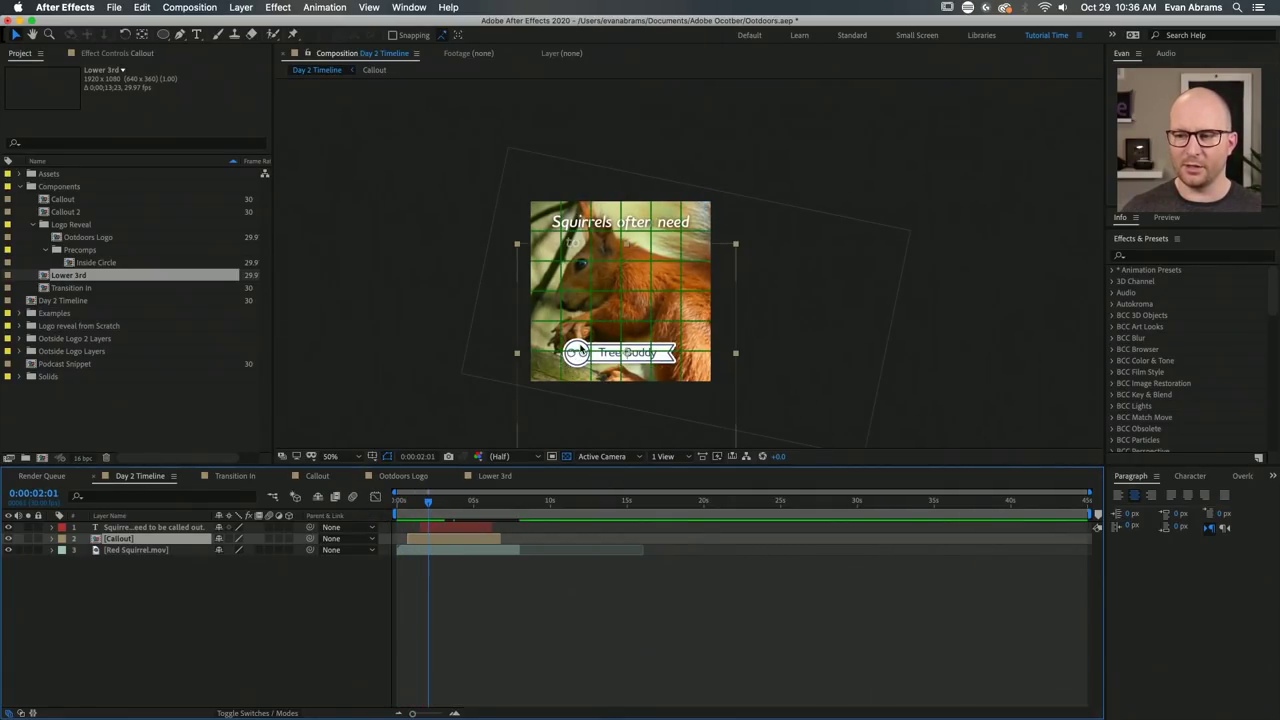
scroll(640, 393, up, 2)
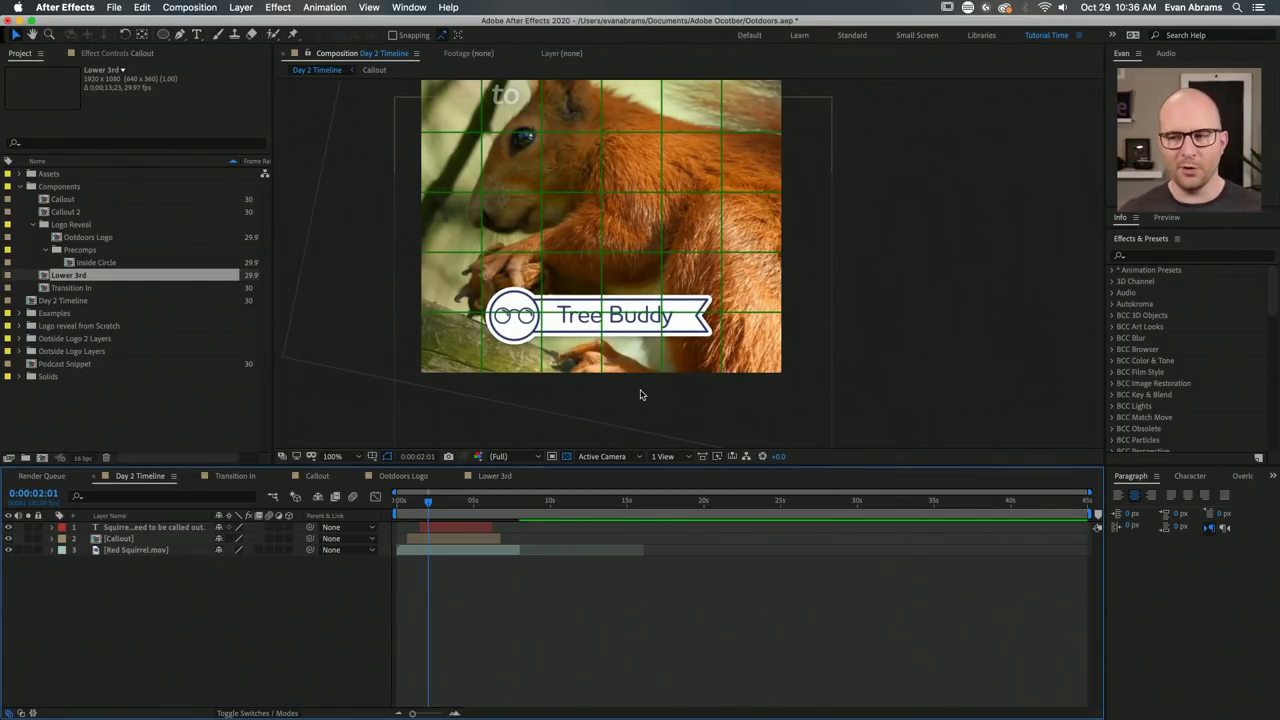
scroll(626, 271, up, 3)
click(407, 505)
drag(407, 505, 519, 512)
drag(554, 268, 572, 267)
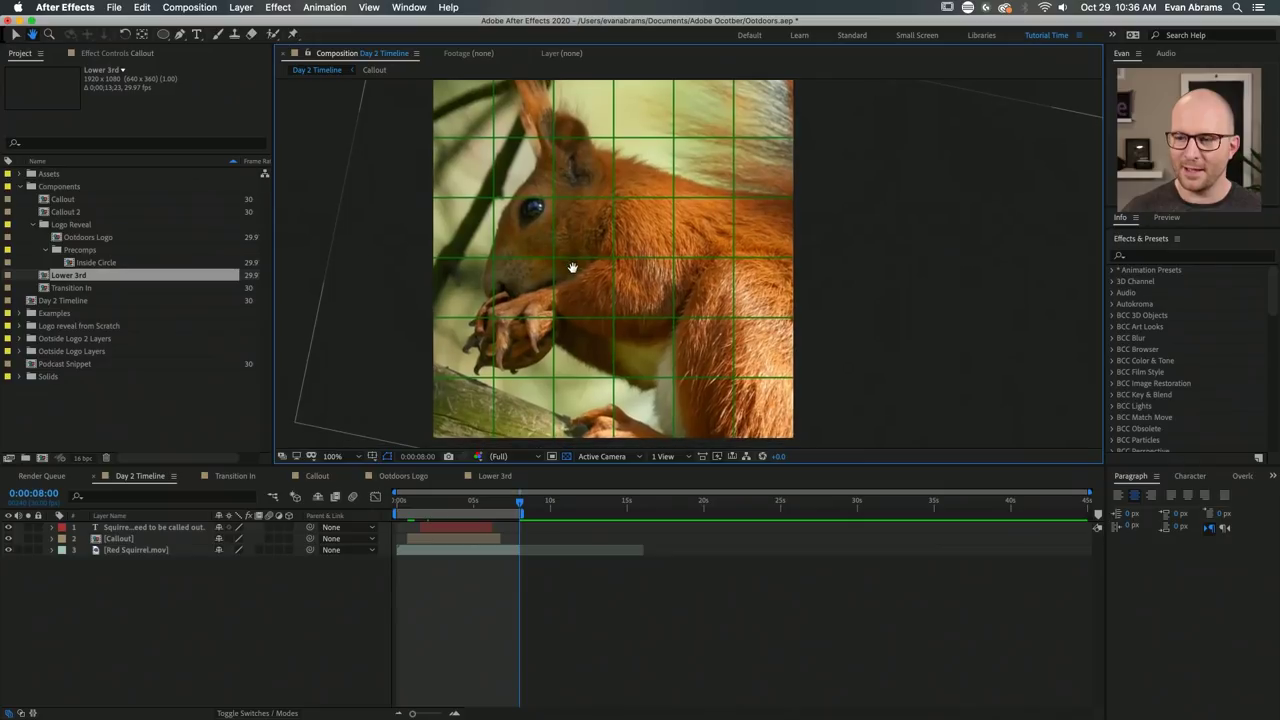
key(space)
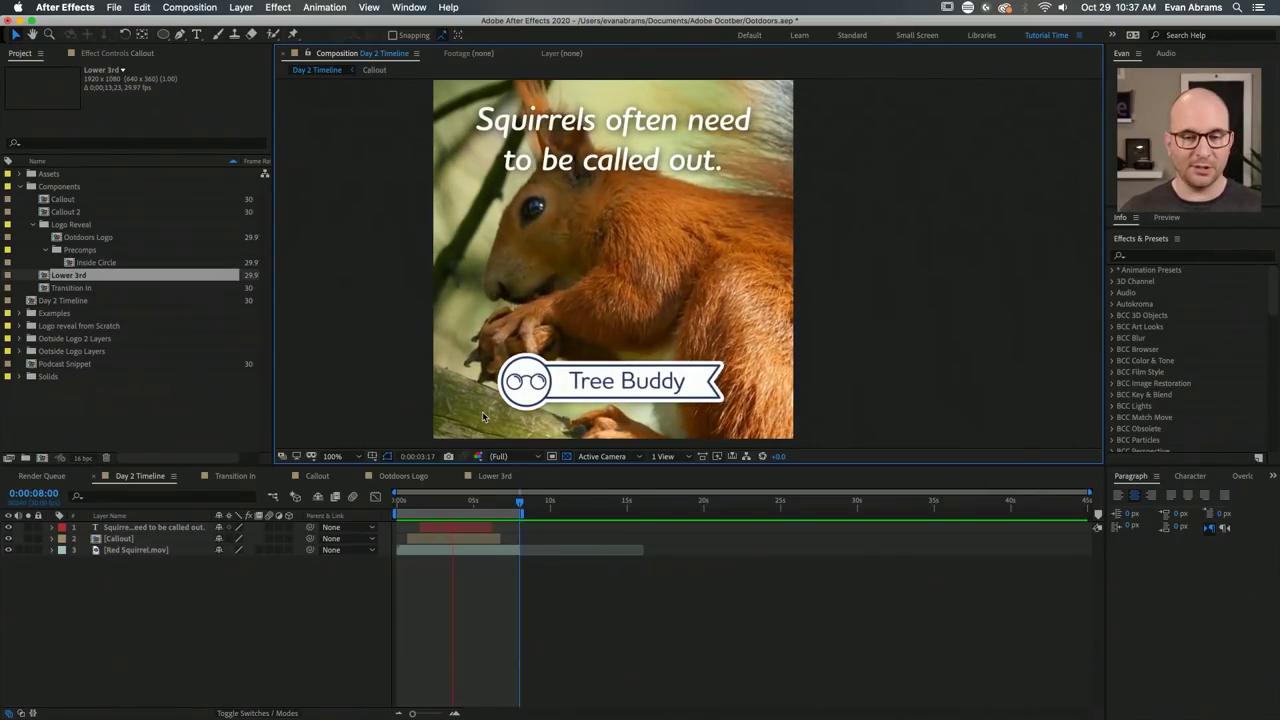
key(space)
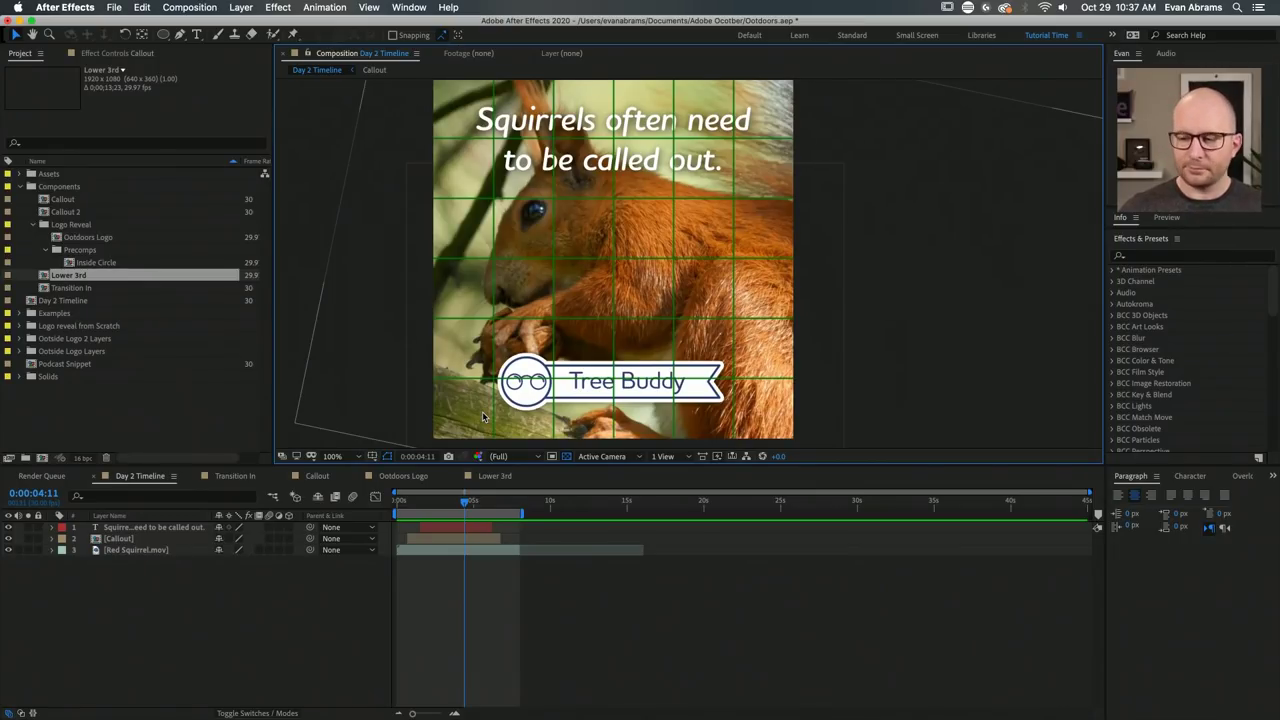
click(460, 539)
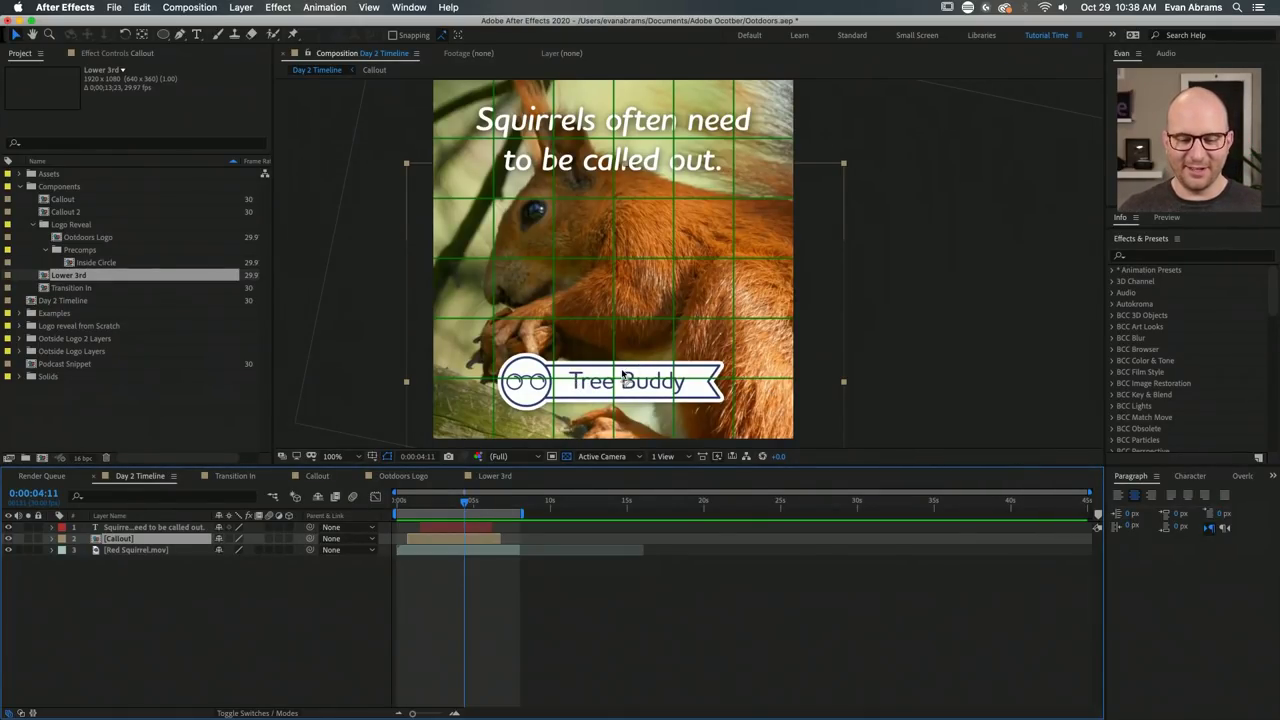
key(comma)
key(comma)
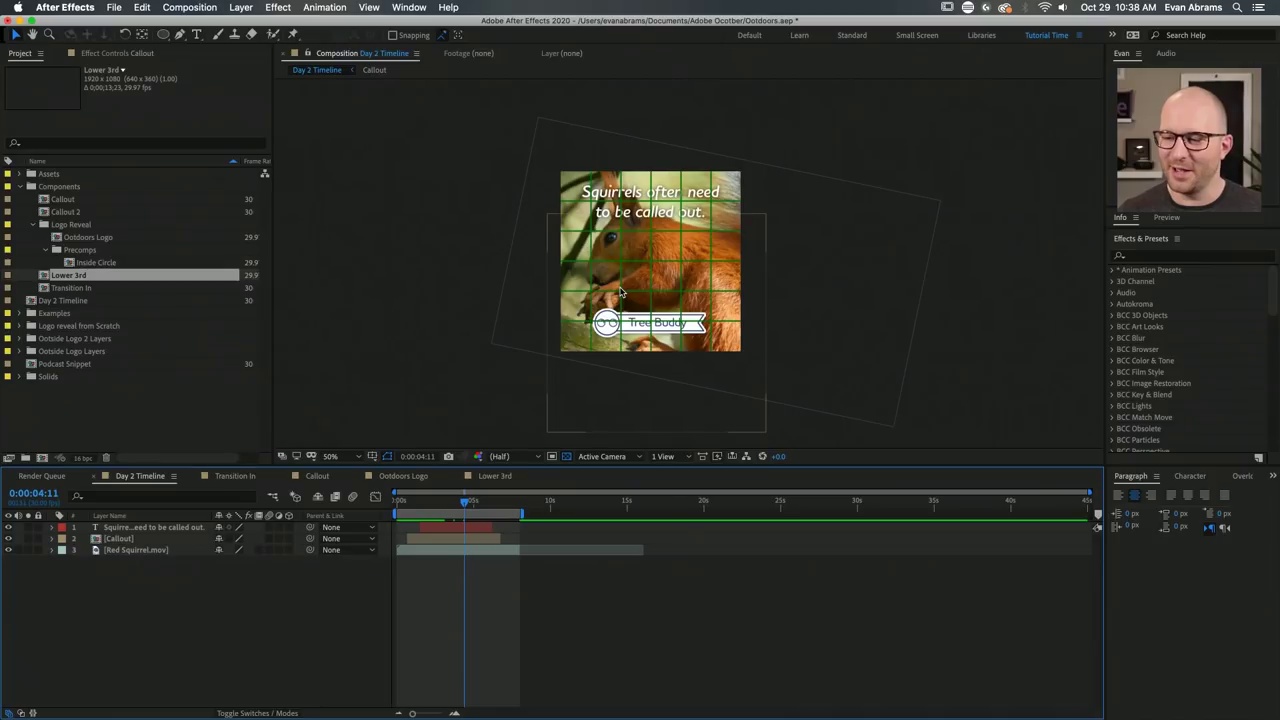
Turn off the proportional grid and move the playhead to 0:00:02:25.
click(371, 456)
click(415, 483)
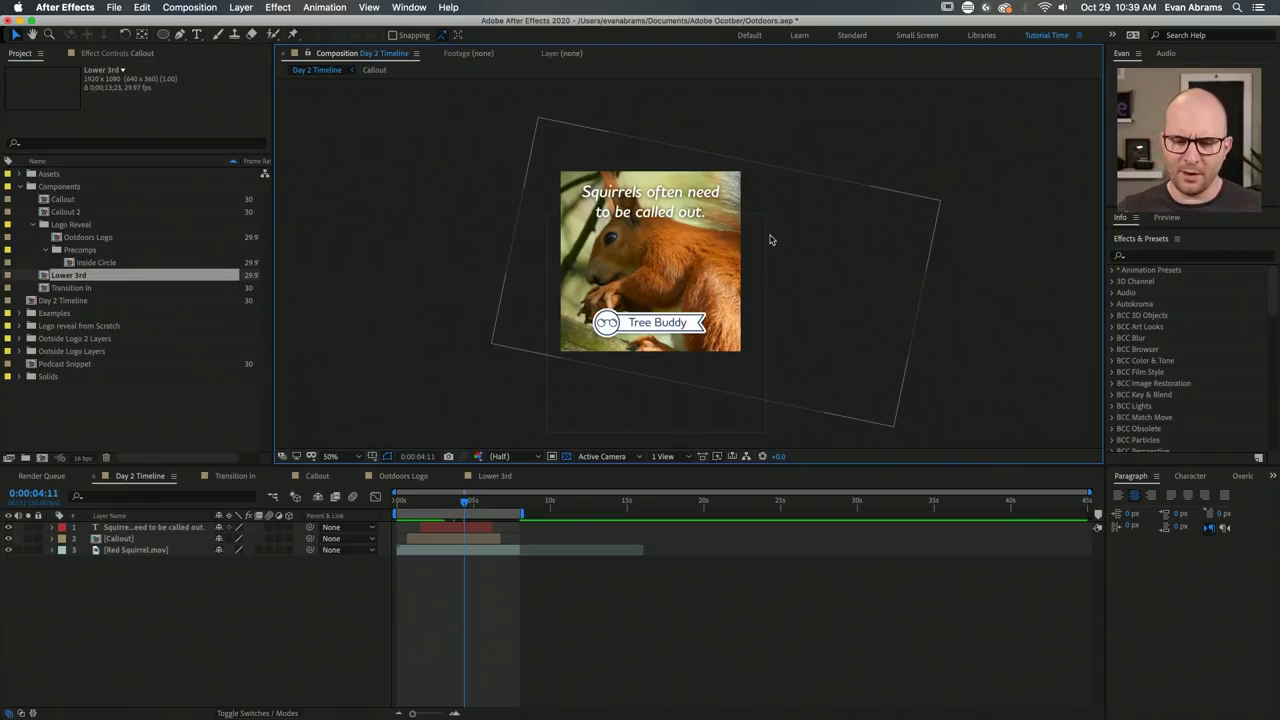
click(441, 505)
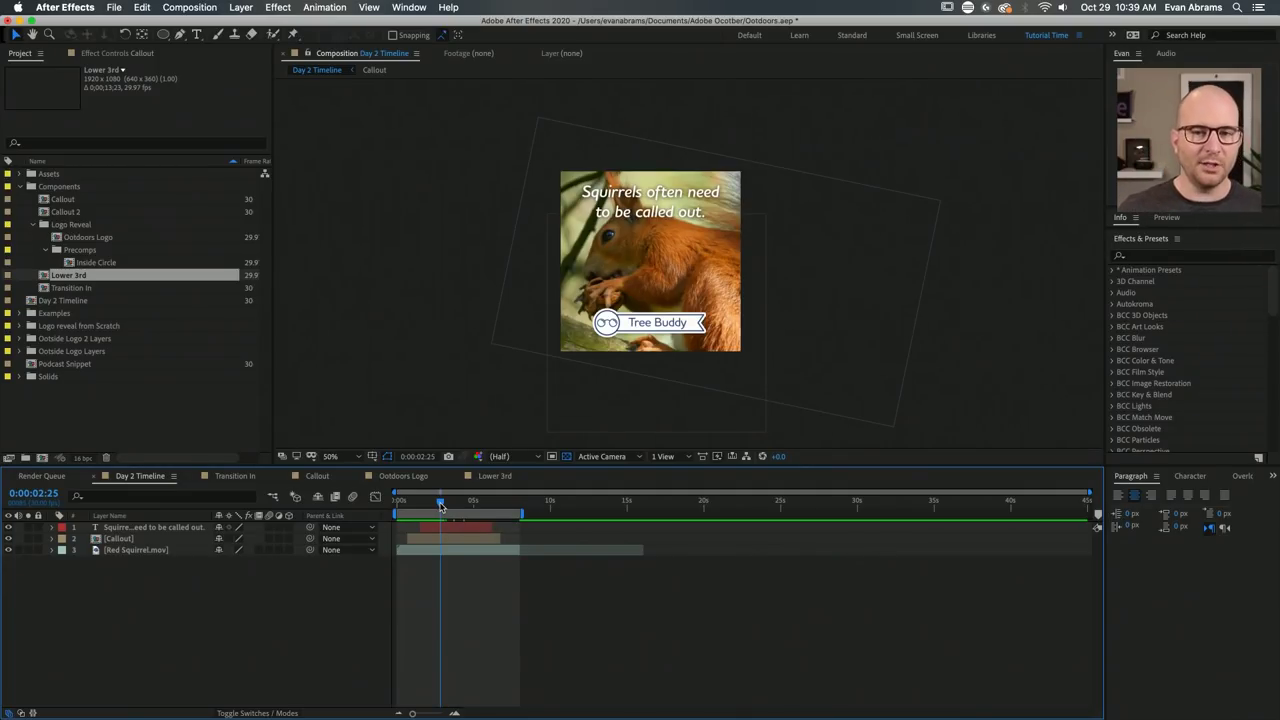
Collapse the Logo Reveal and Components folders in the Project panel.
click(31, 225)
click(26, 188)
click(70, 308)
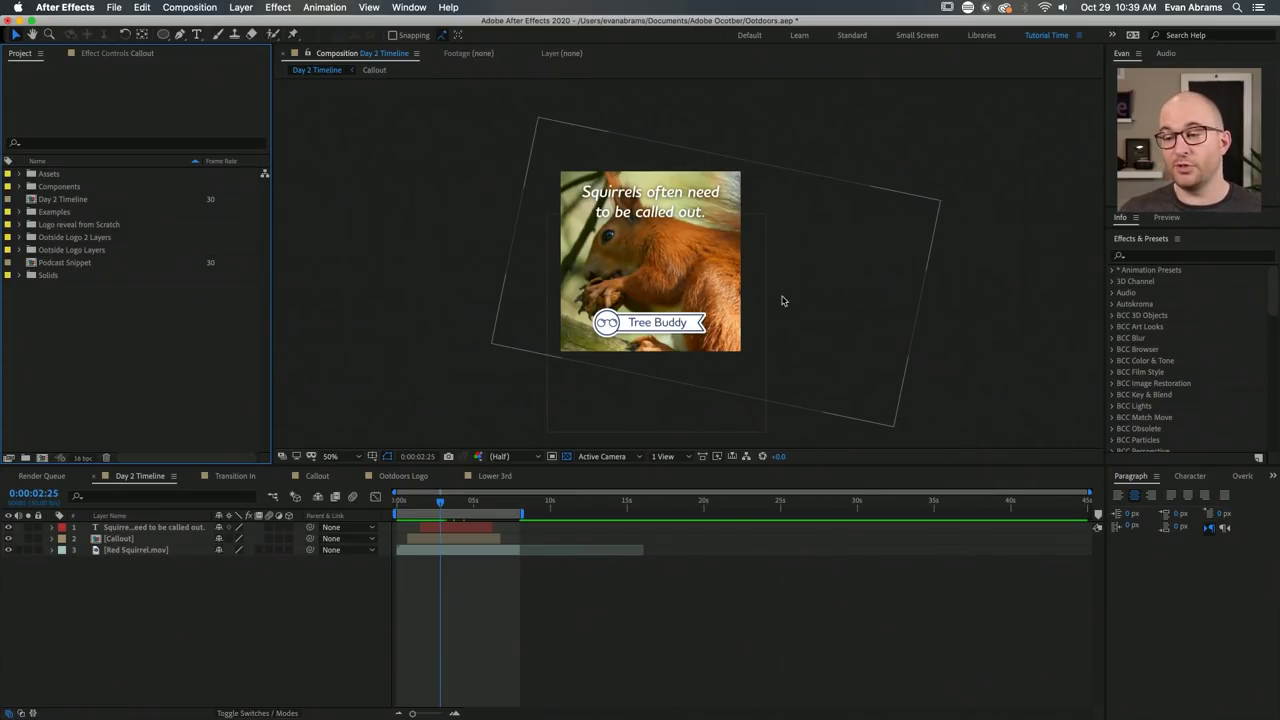
click(712, 360)
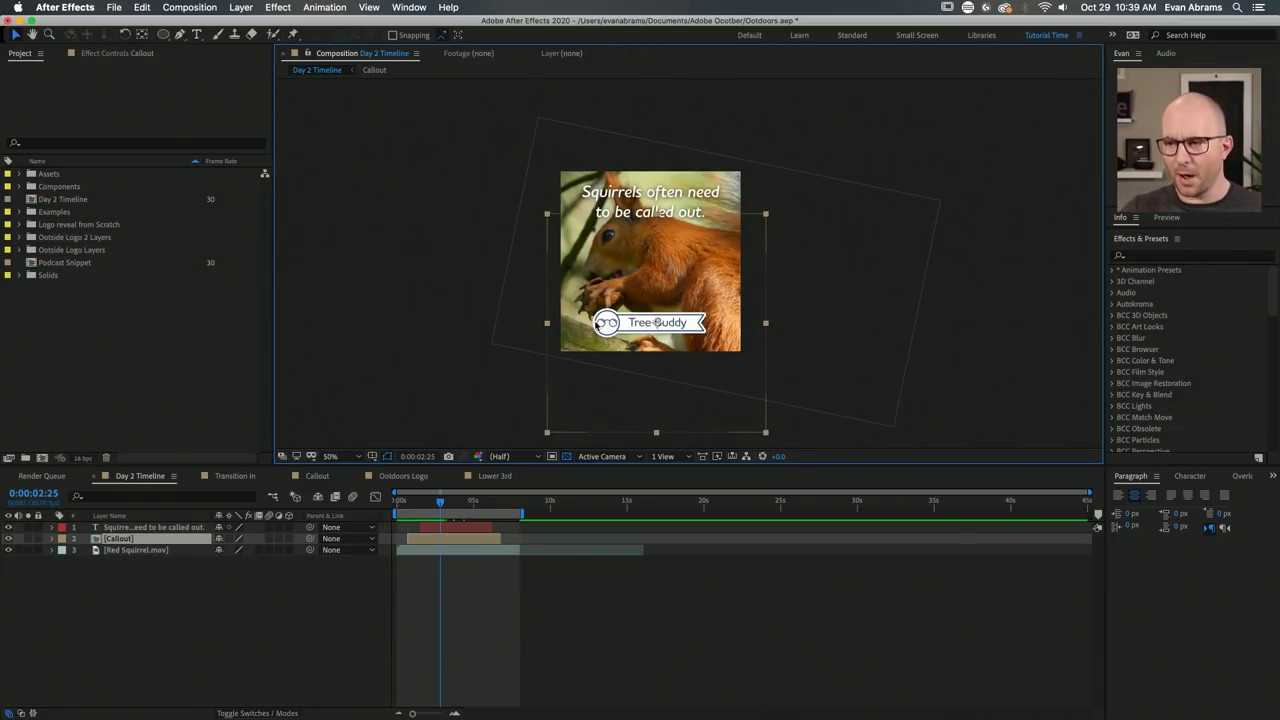
click(43, 457)
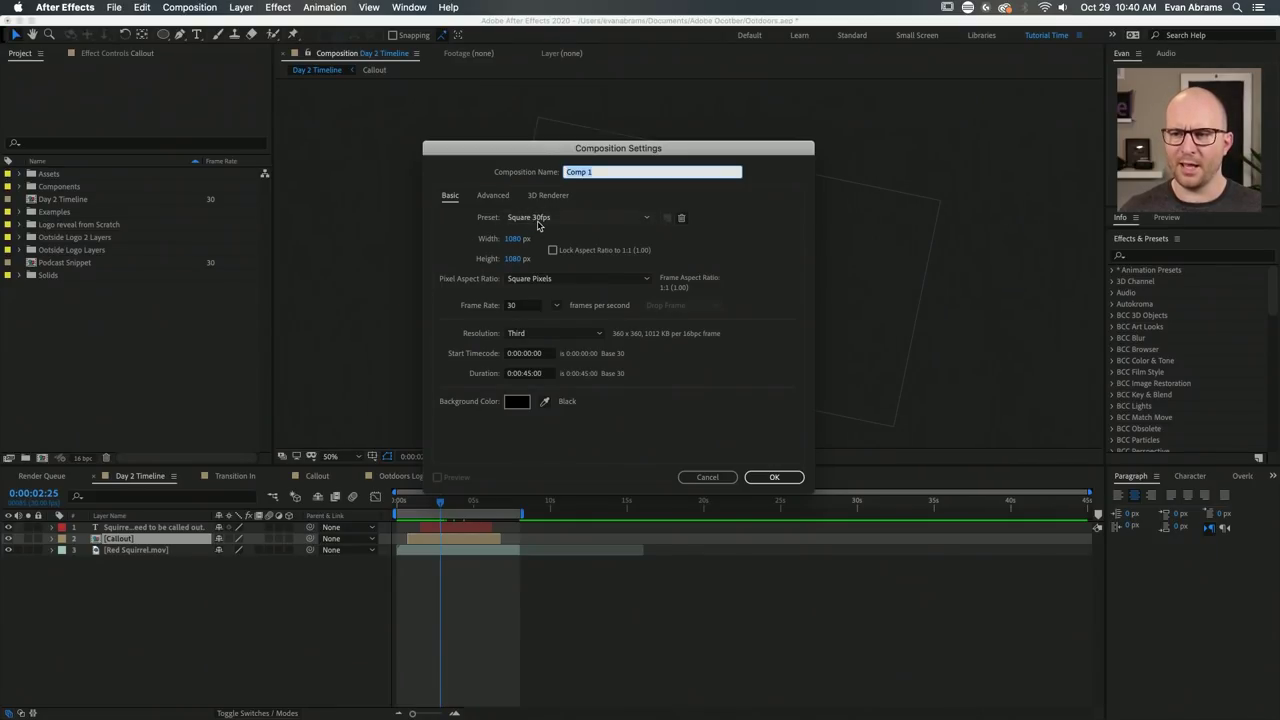
Create Comp 1 from the Square 30fps preset: 1080×1080 px, 30 fps, 0:00:45:00 long.
click(595, 220)
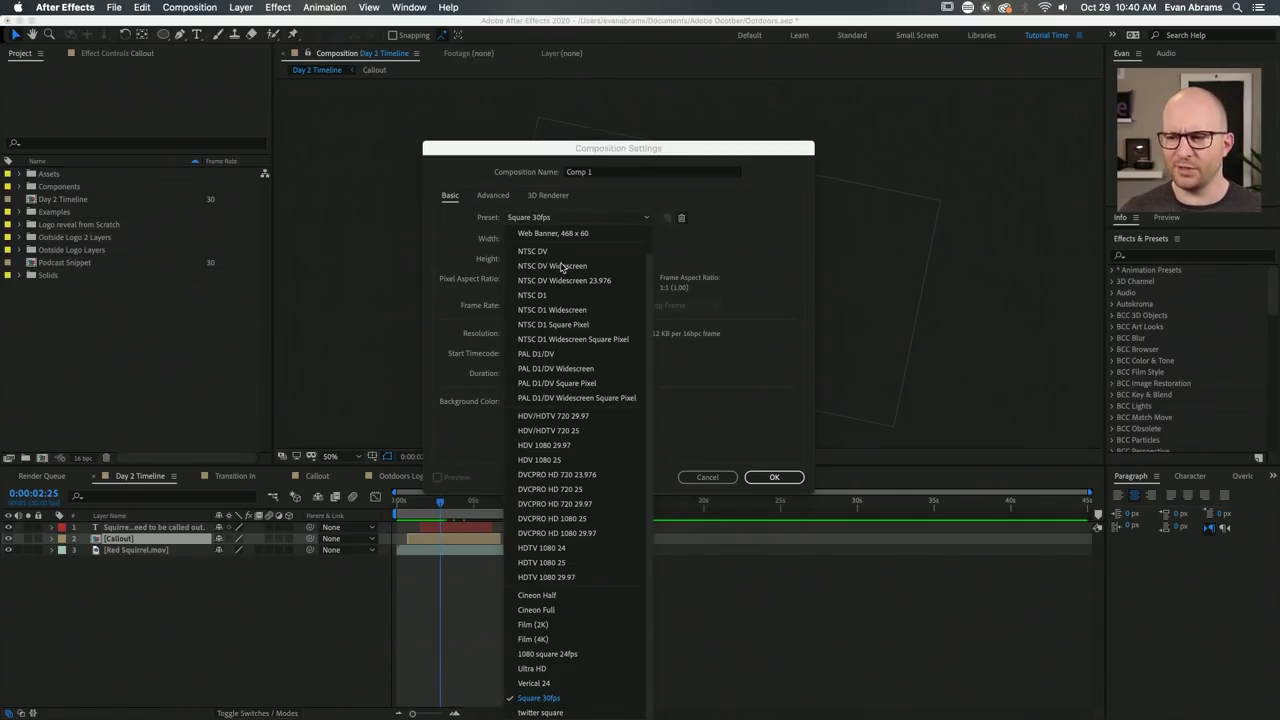
click(539, 699)
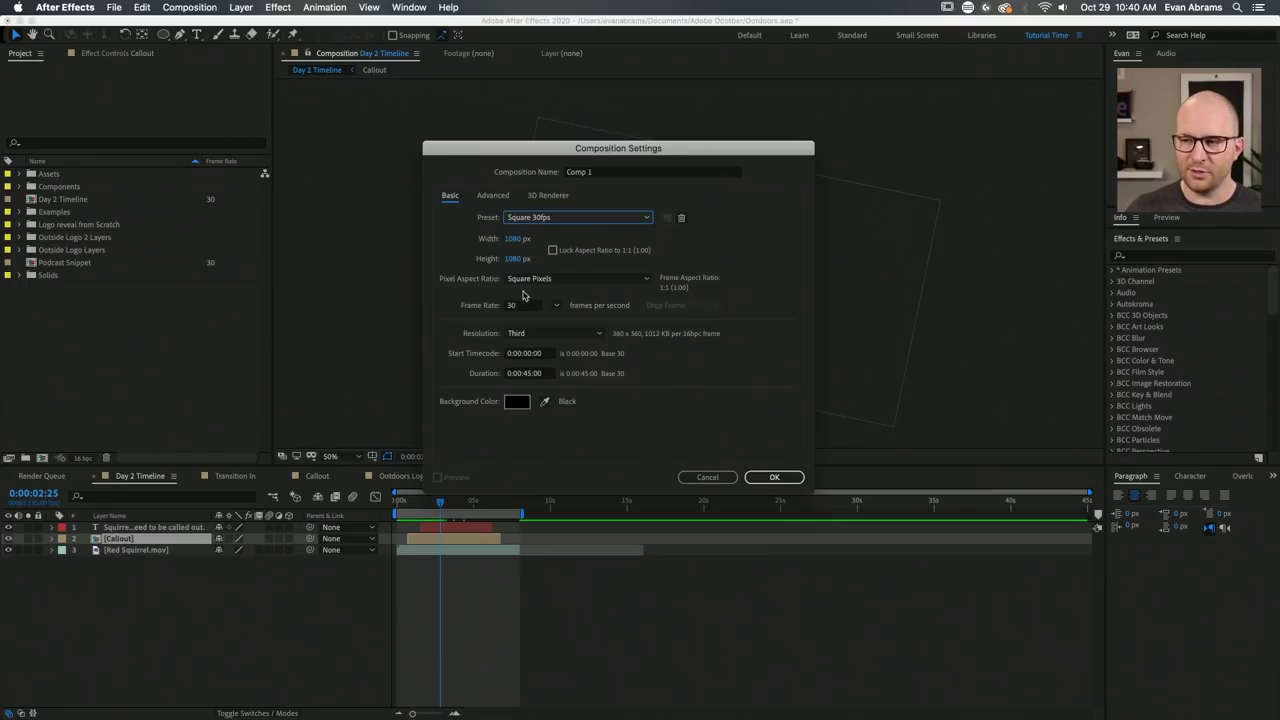
click(651, 219)
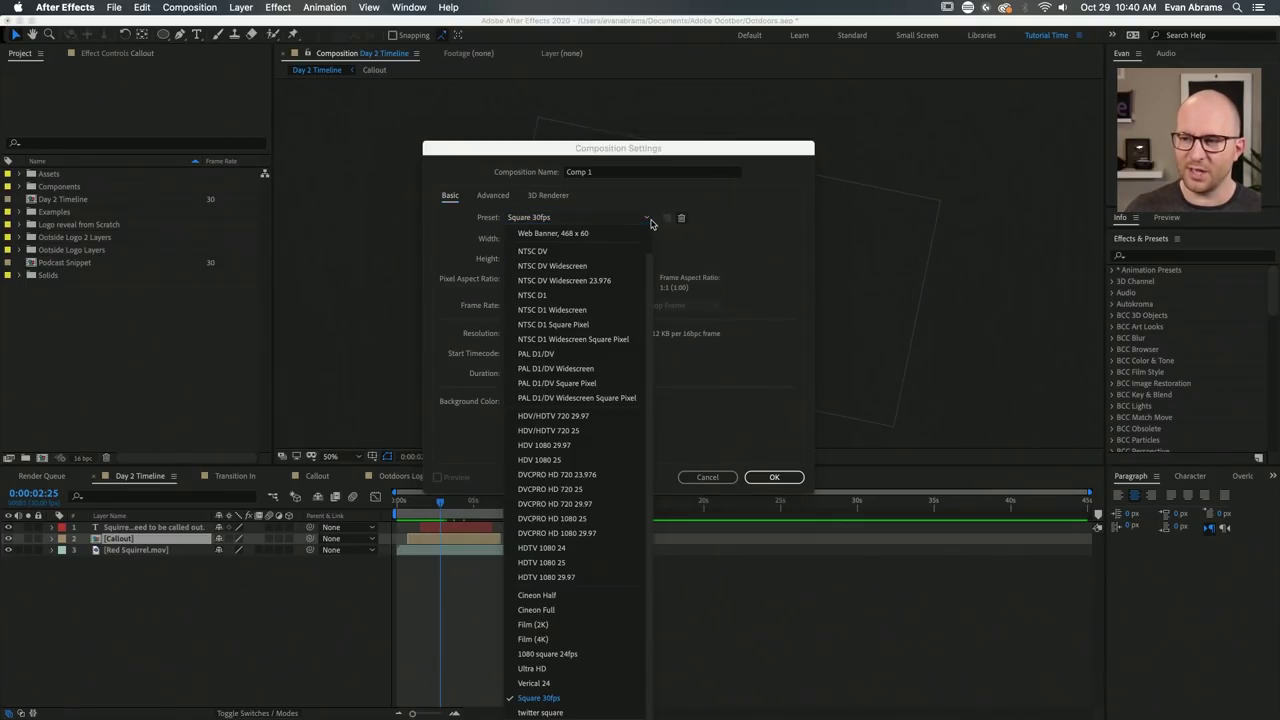
click(560, 698)
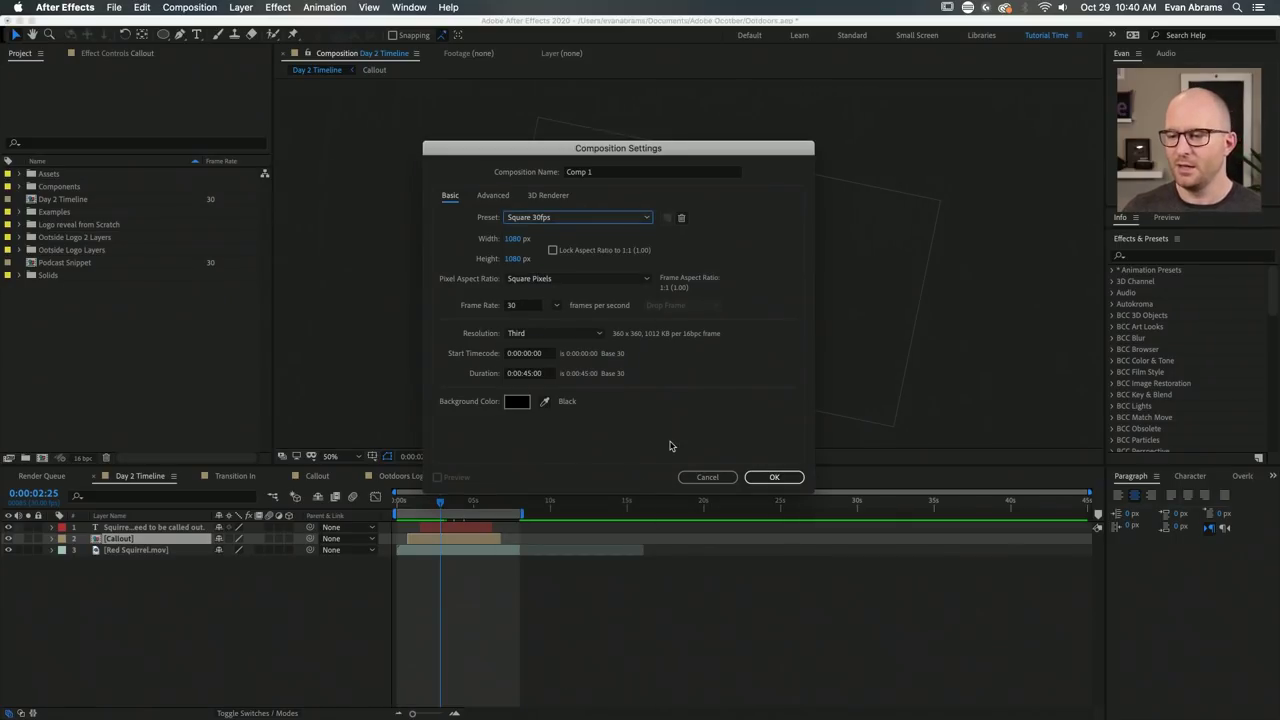
click(774, 477)
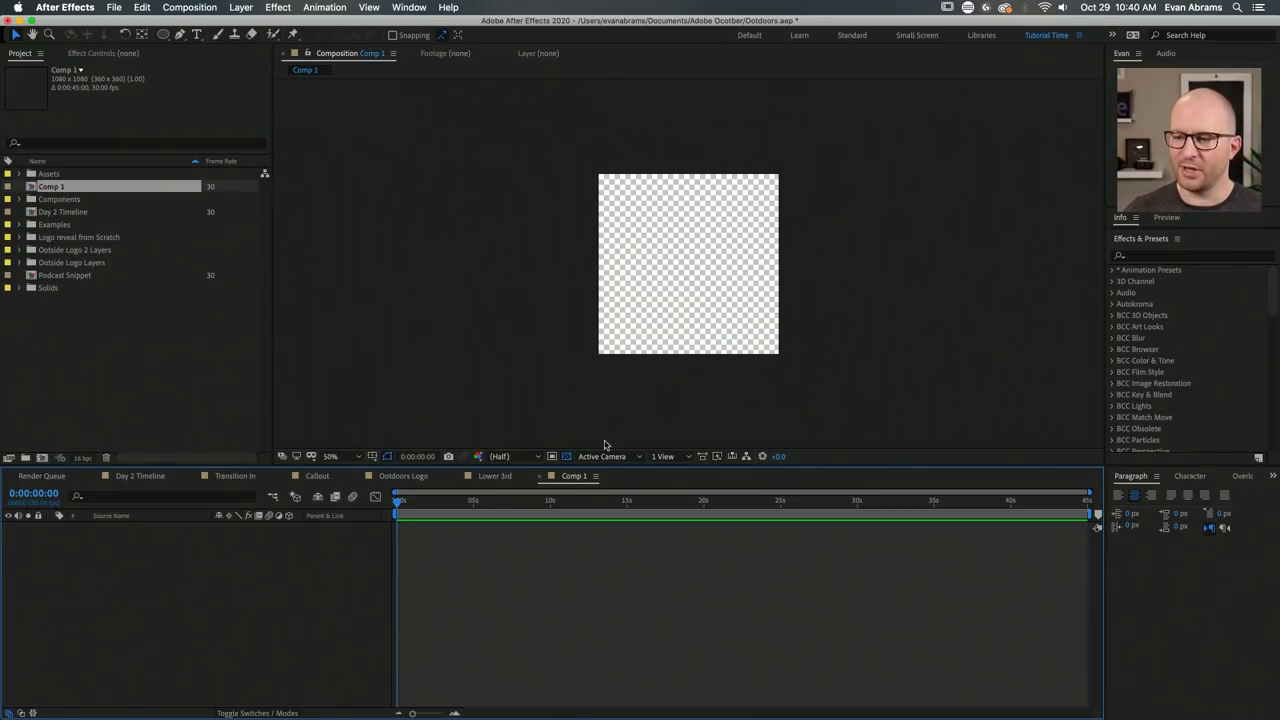
click(573, 459)
click(573, 459)
click(573, 459)
click(573, 459)
key(slash)
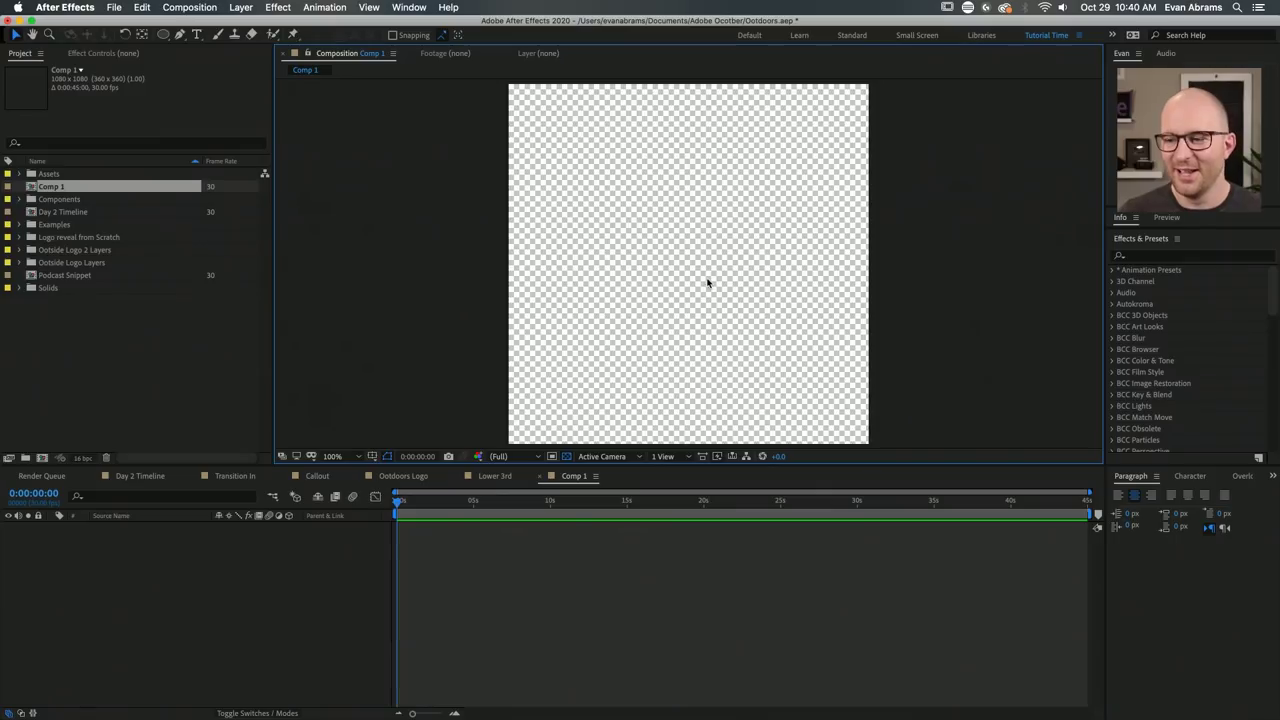
click(566, 457)
click(566, 457)
click(343, 609)
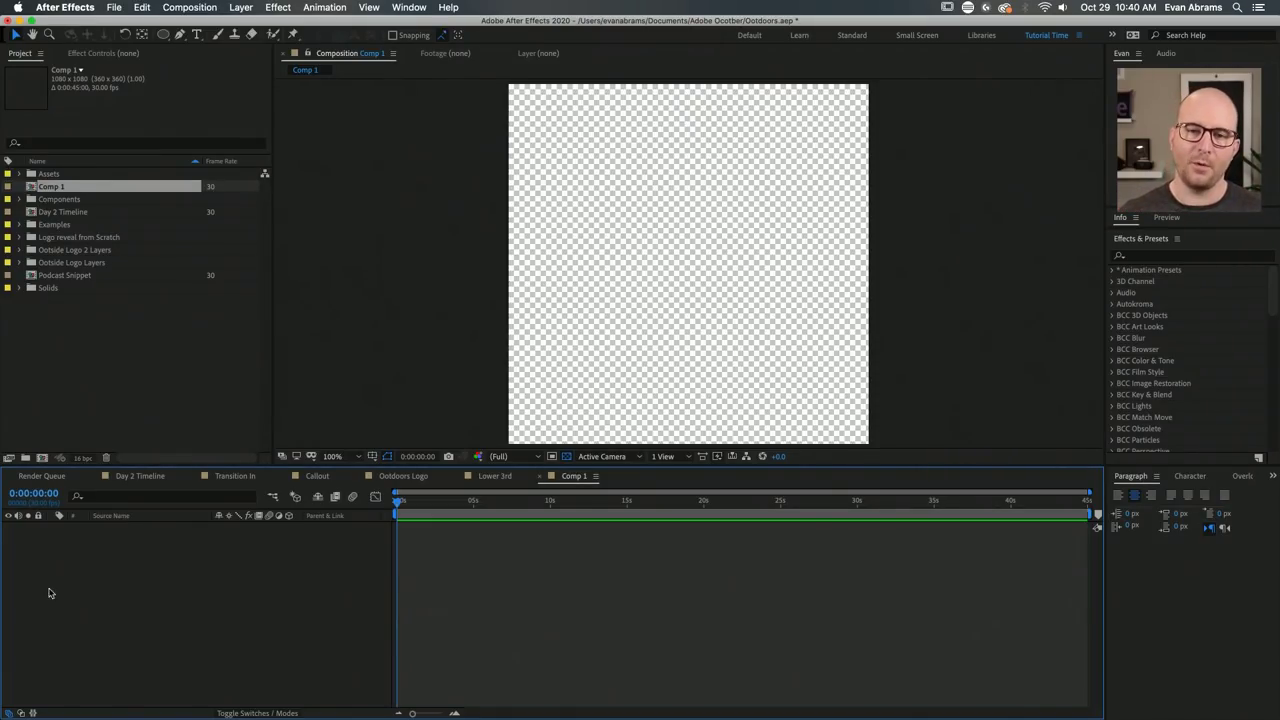
Open Outdoors Logo from Components > Logo Reveal and preview it from the start.
click(20, 199)
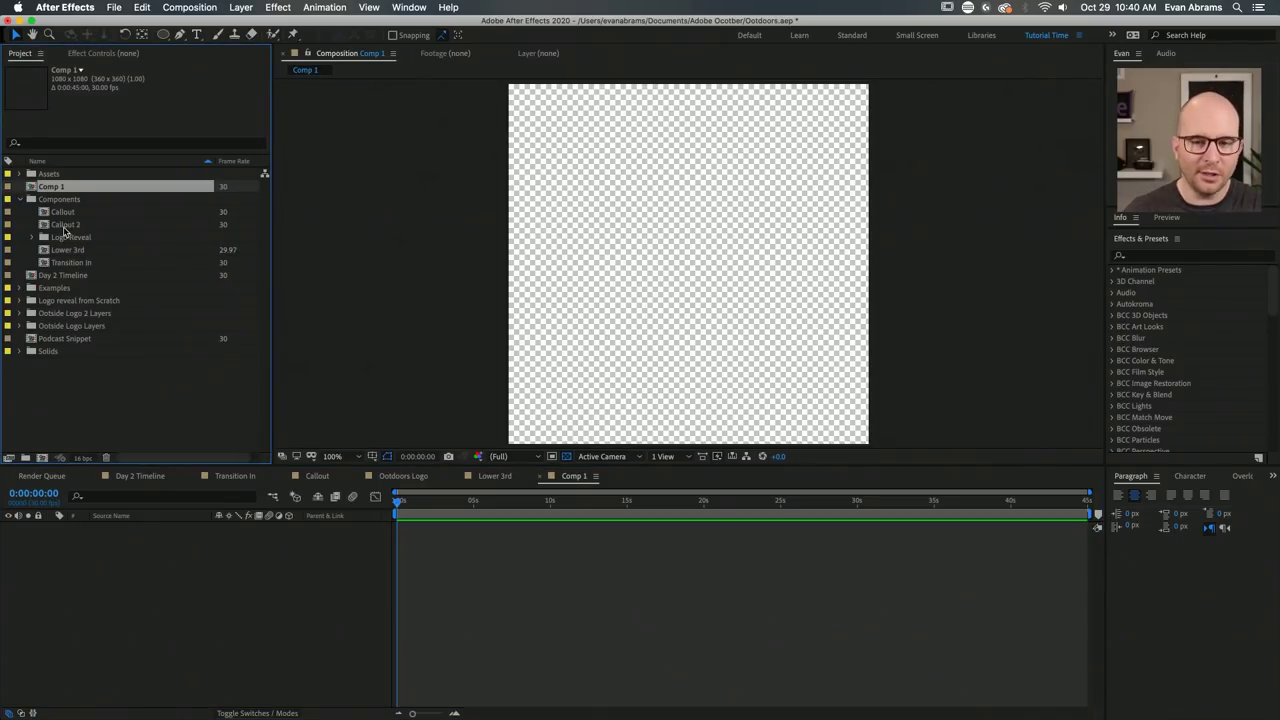
click(34, 237)
double_click(85, 251)
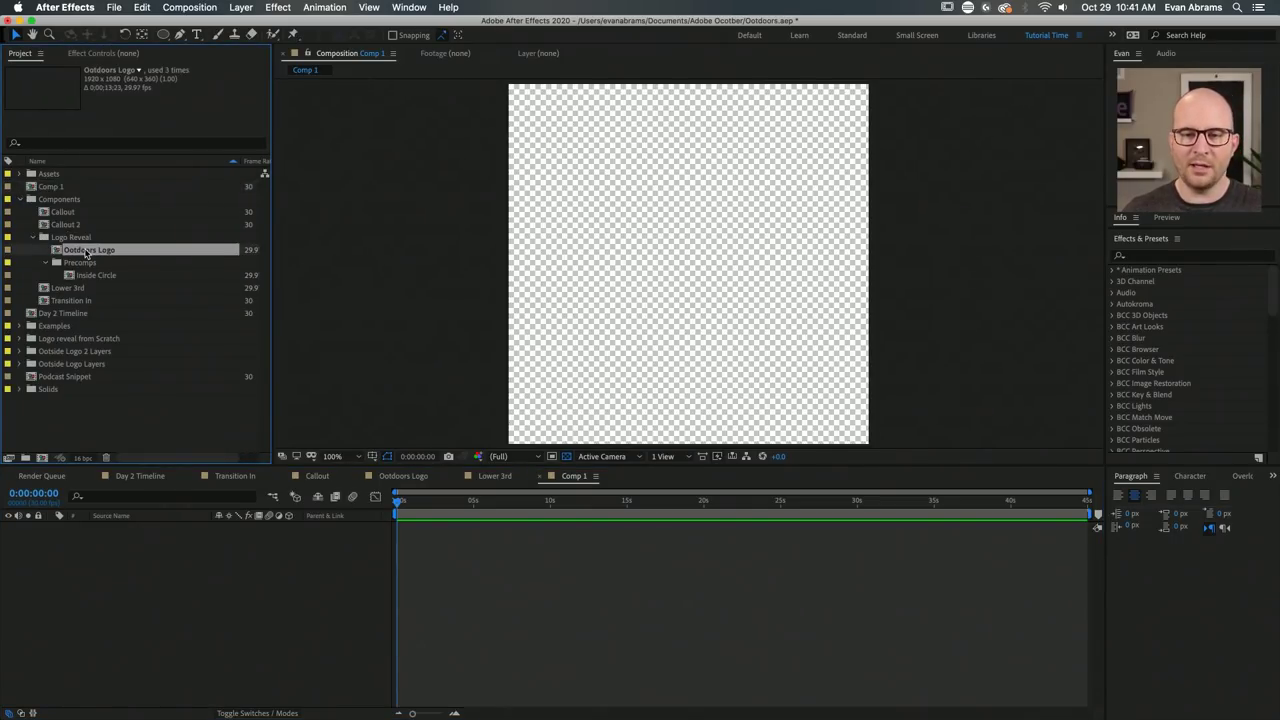
drag(426, 500, 378, 515)
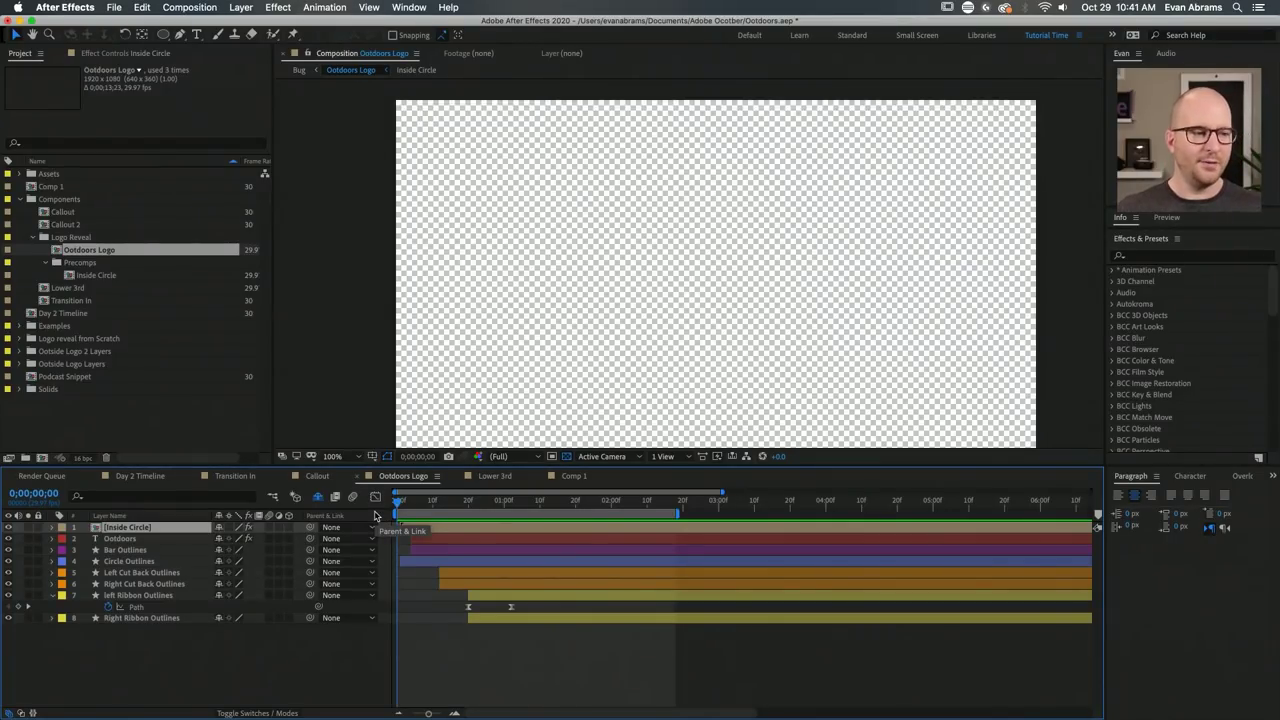
key(space)
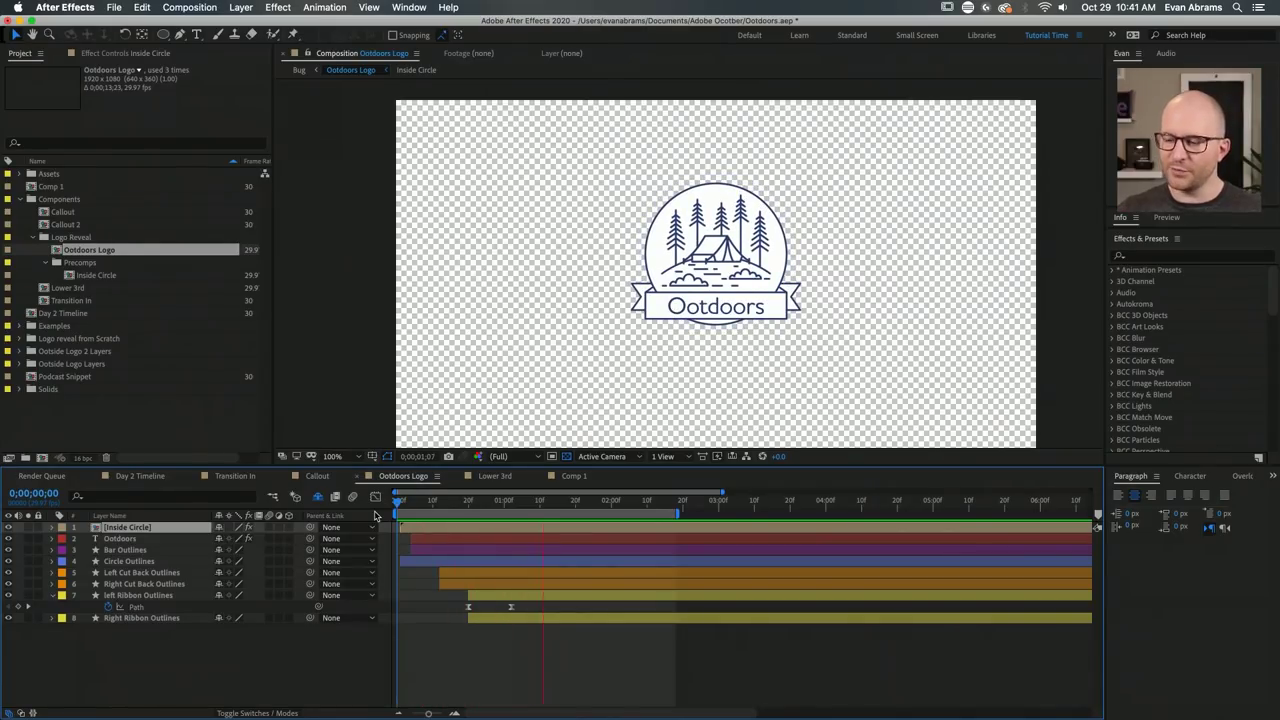
key(space)
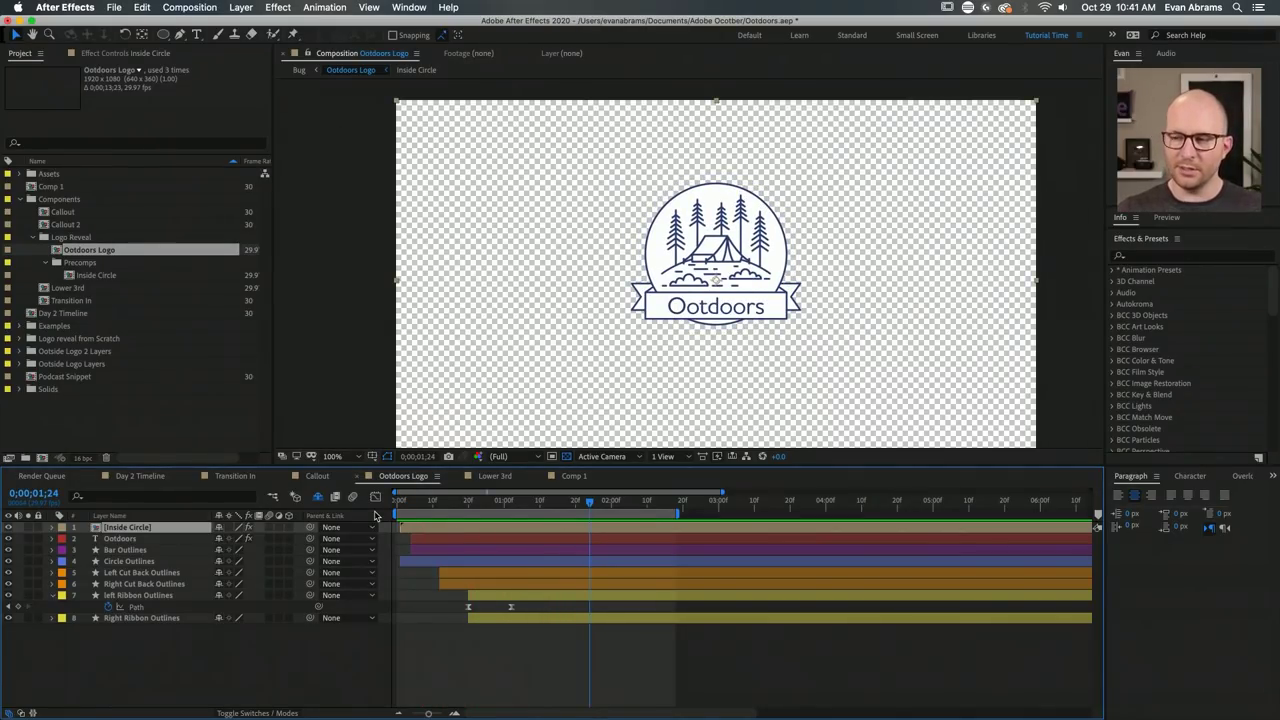
key(Home)
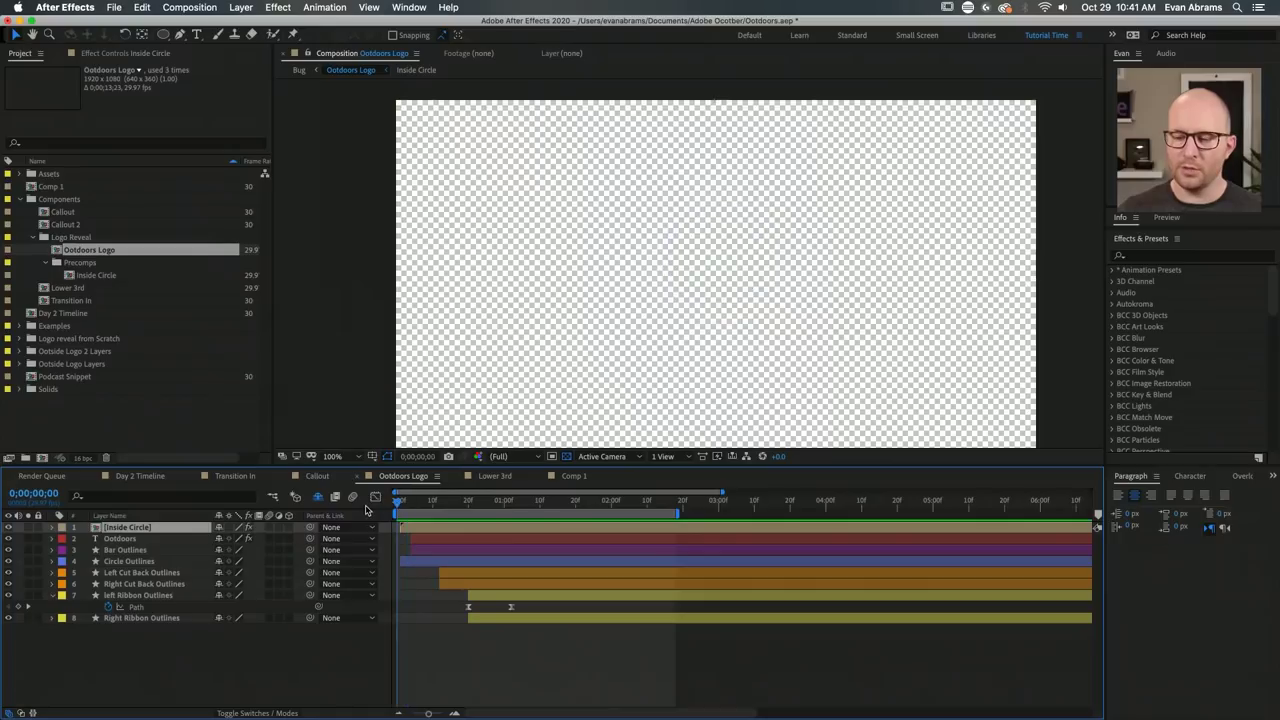
key(space)
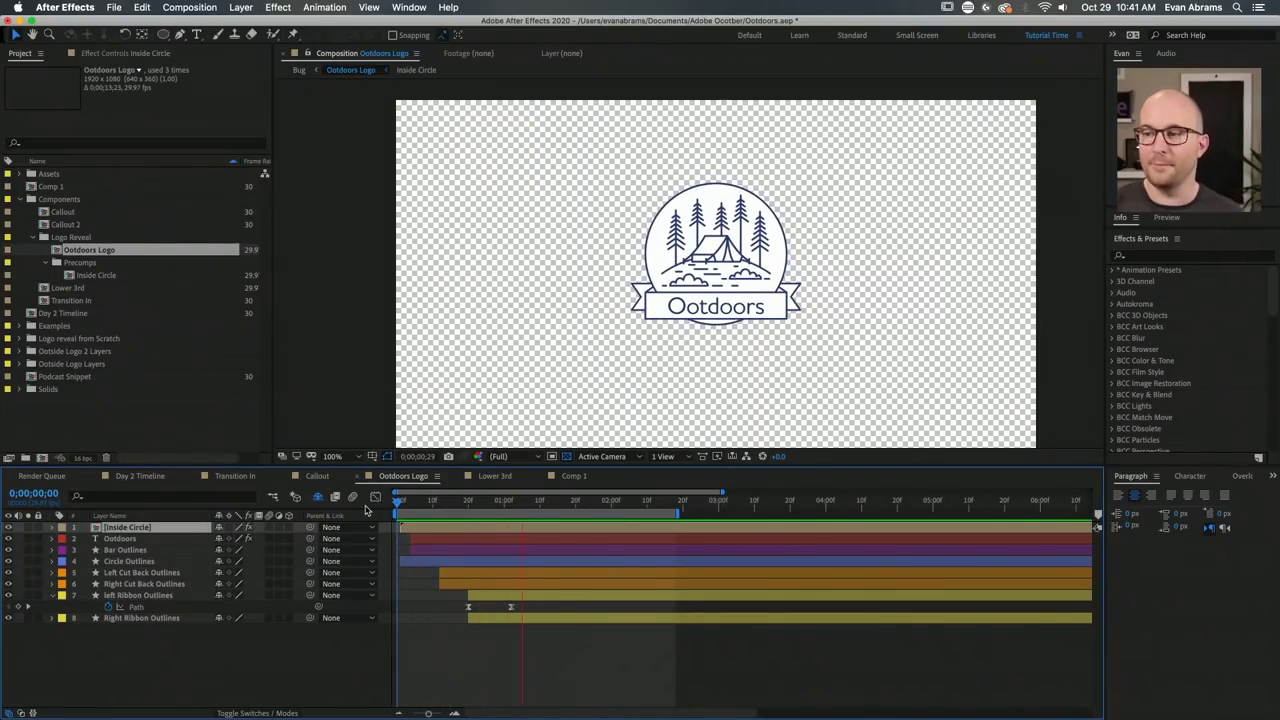
key(space)
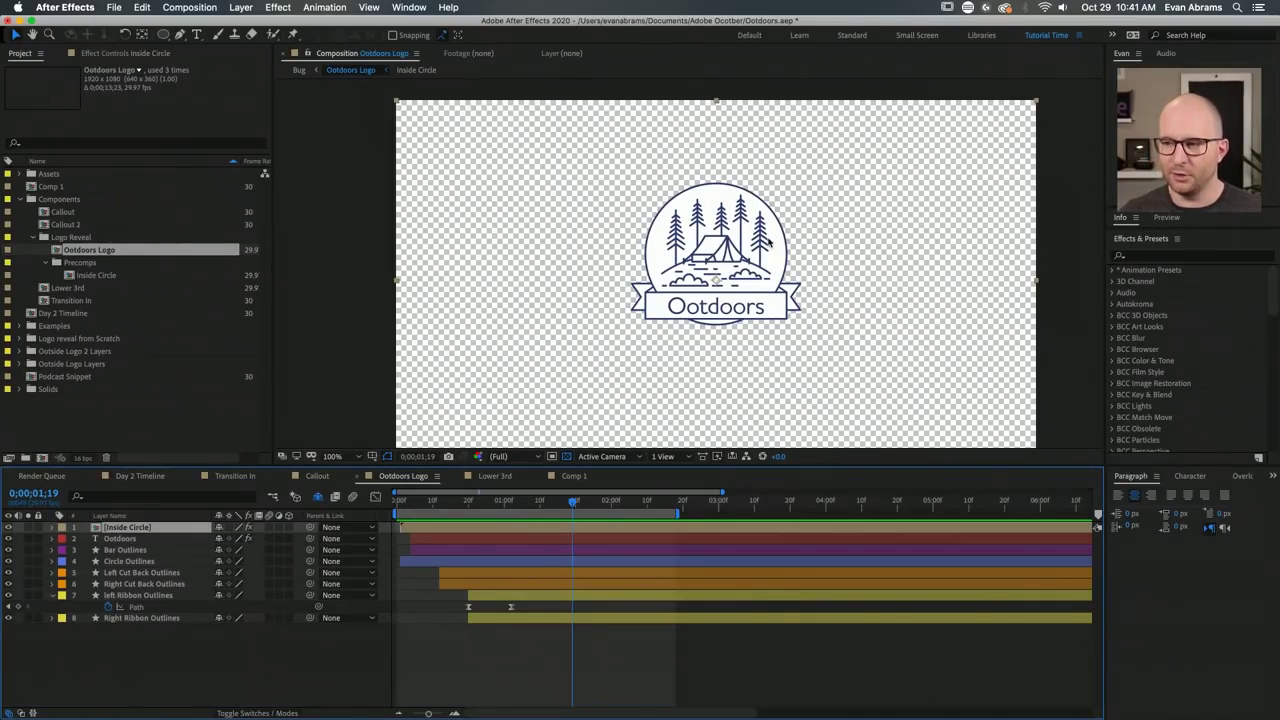
Replay the logo animation from the beginning, then open the Inside Circle precomp.
scroll(773, 237, up, 2)
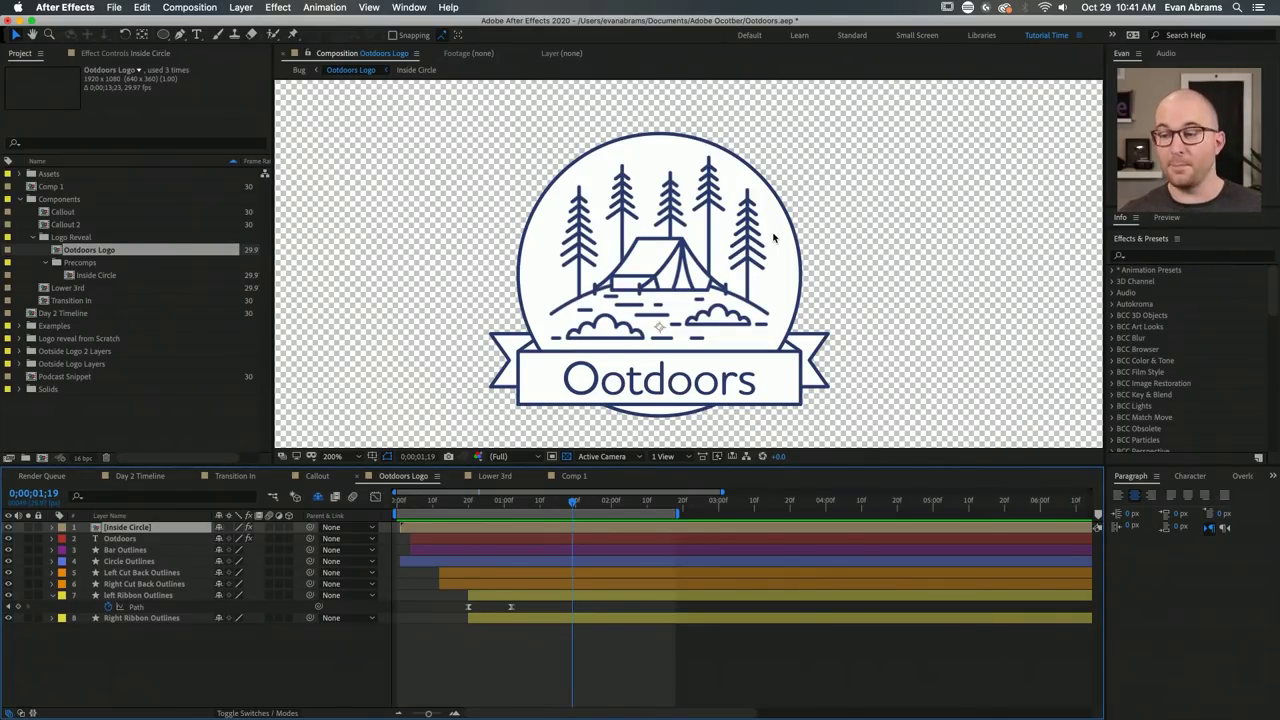
drag(552, 497, 362, 516)
key(space)
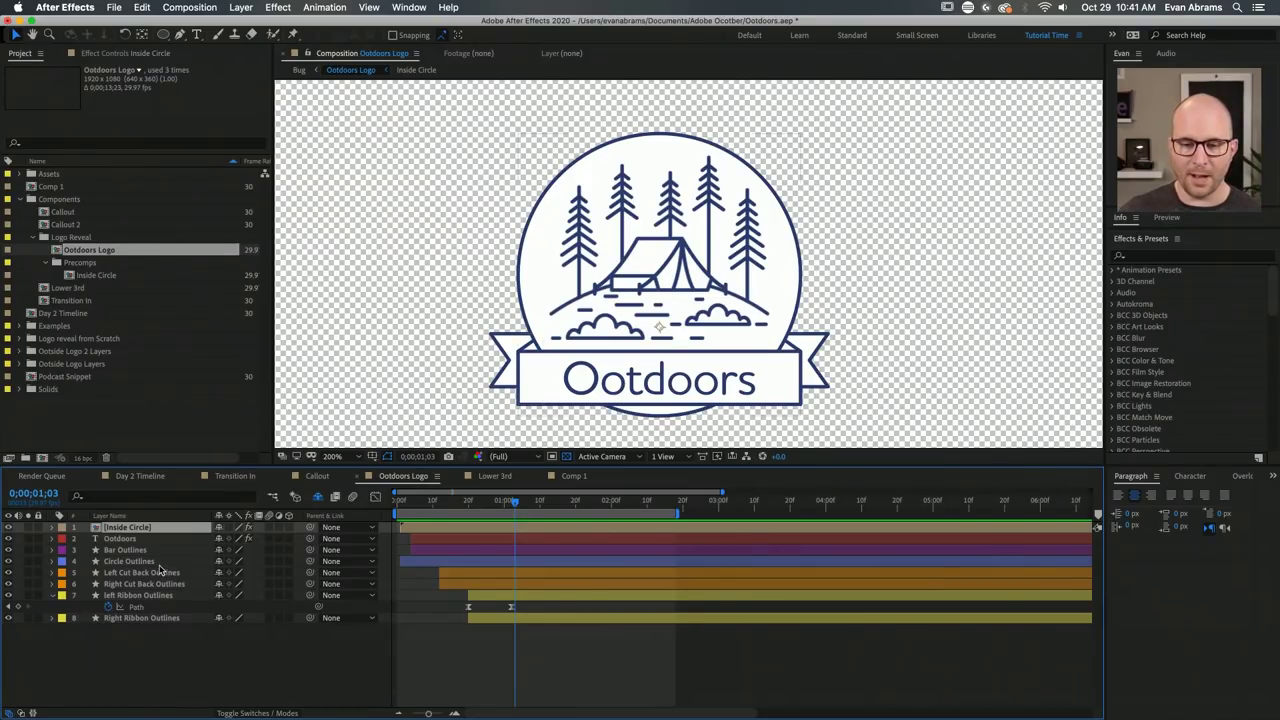
double_click(430, 527)
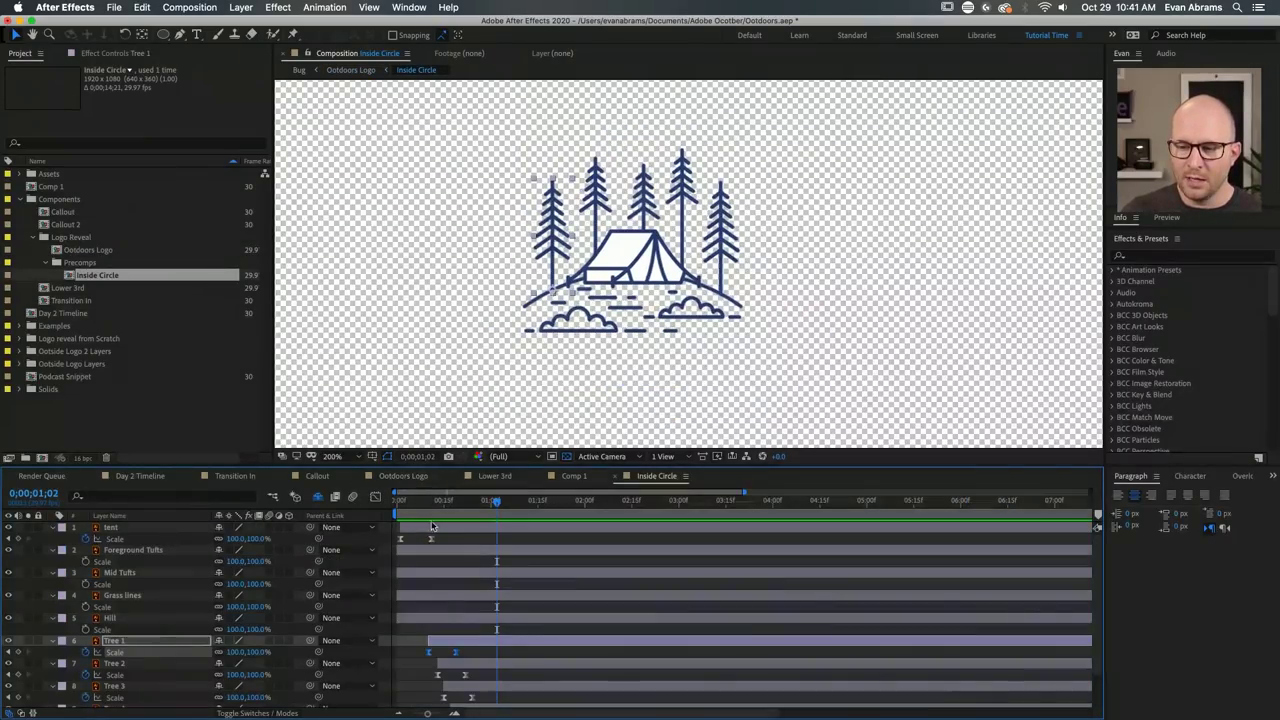
Select the tent's Scale keyframes and close every comp tab except Comp 1 and Inside Circle.
click(150, 539)
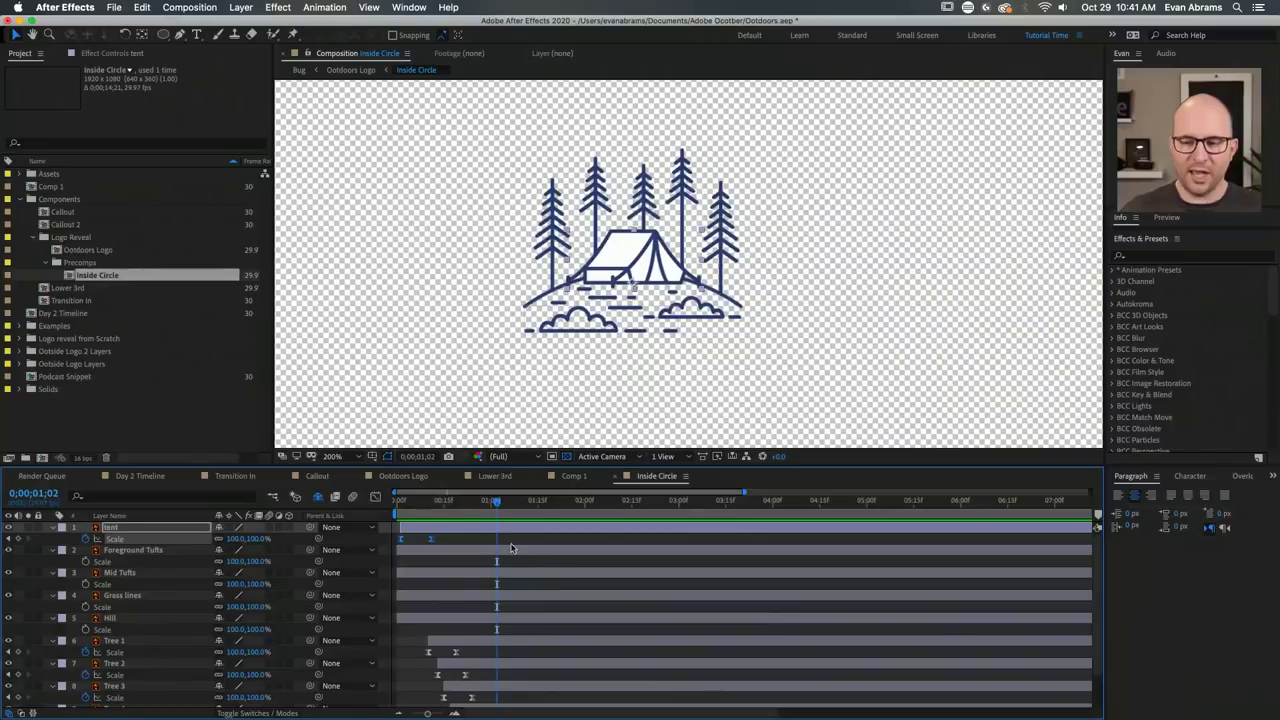
drag(483, 545, 389, 538)
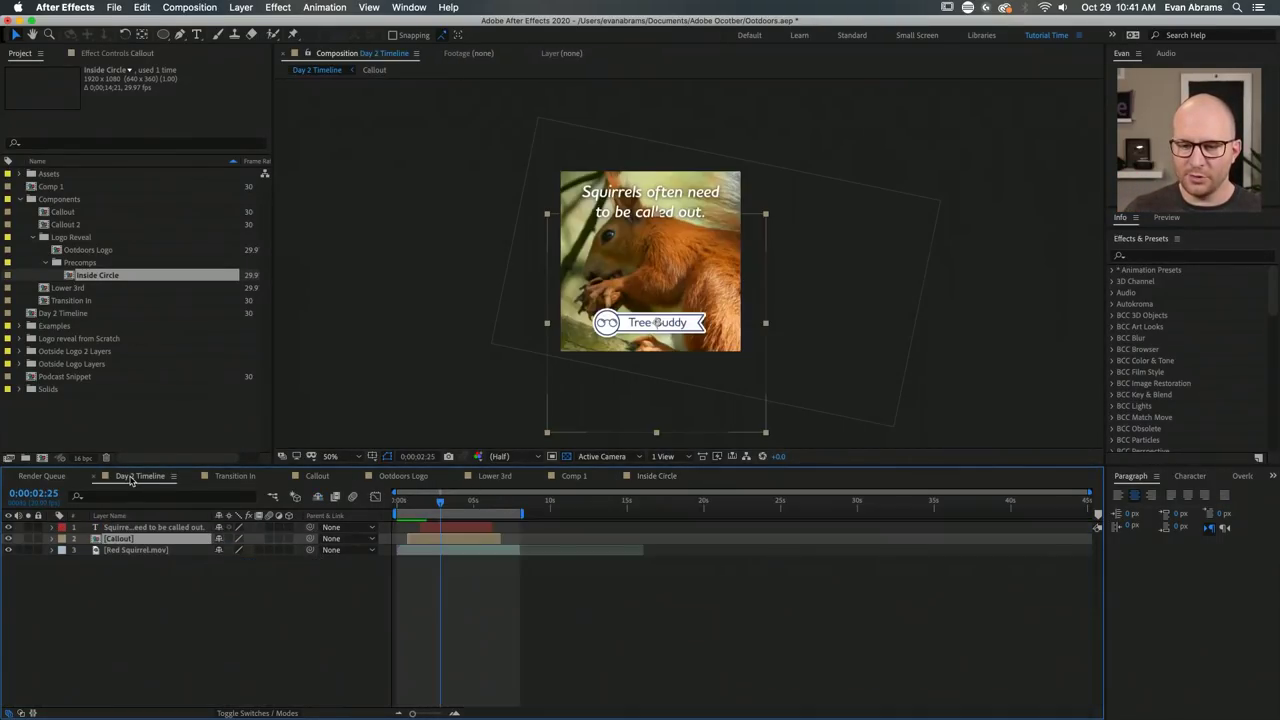
click(140, 478)
click(130, 479)
key(super+w)
key(super+w)
key(super+w)
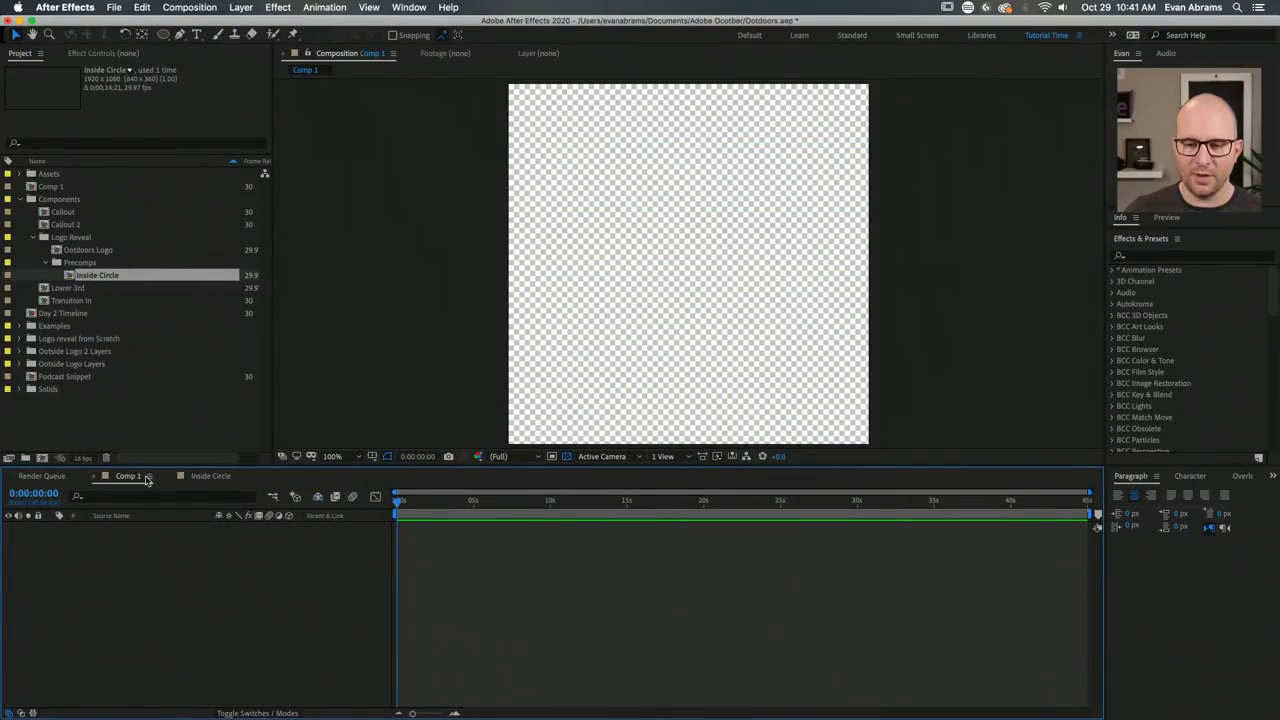
Rename Comp 1 to 'Callout Example' in its composition settings.
click(149, 476)
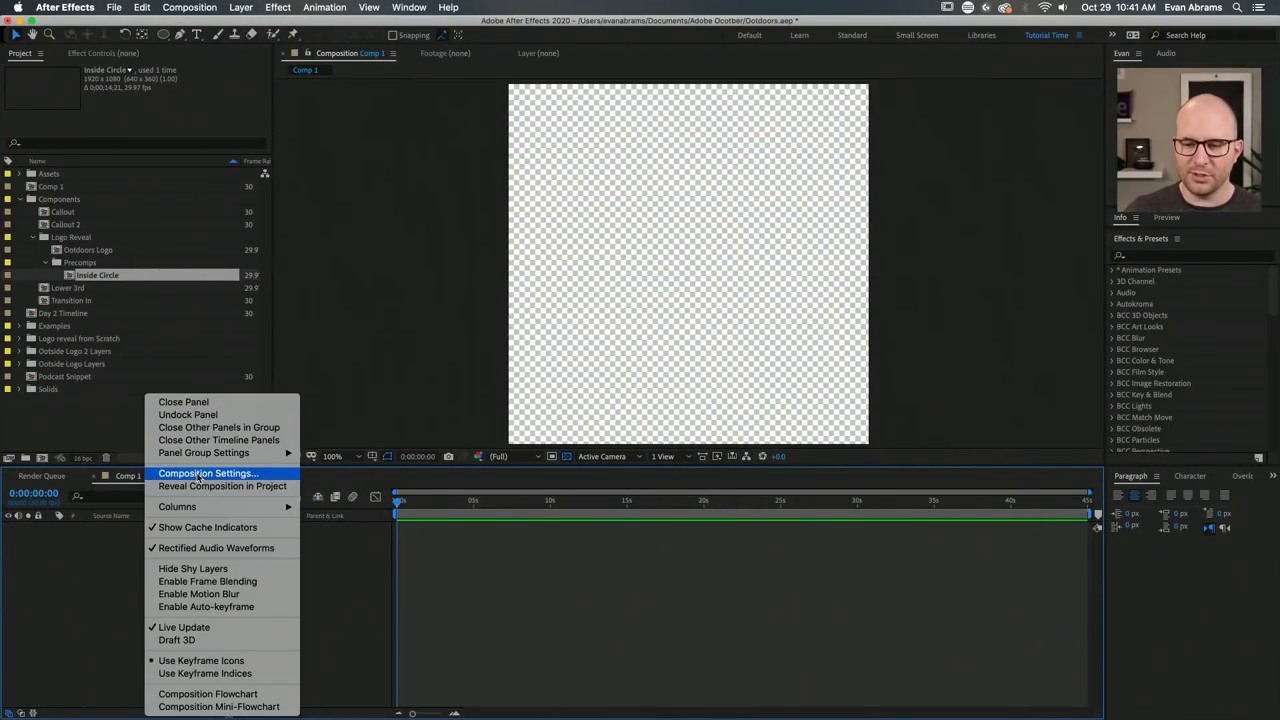
click(199, 474)
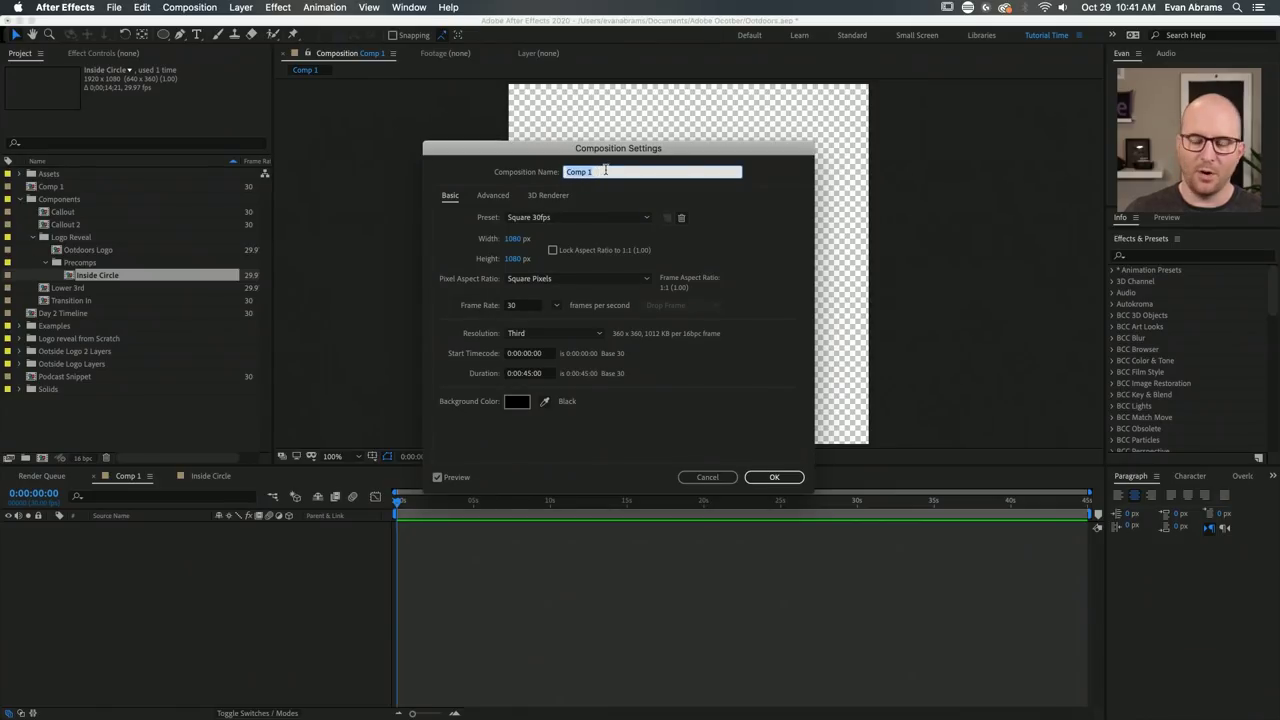
text(Callout Example)
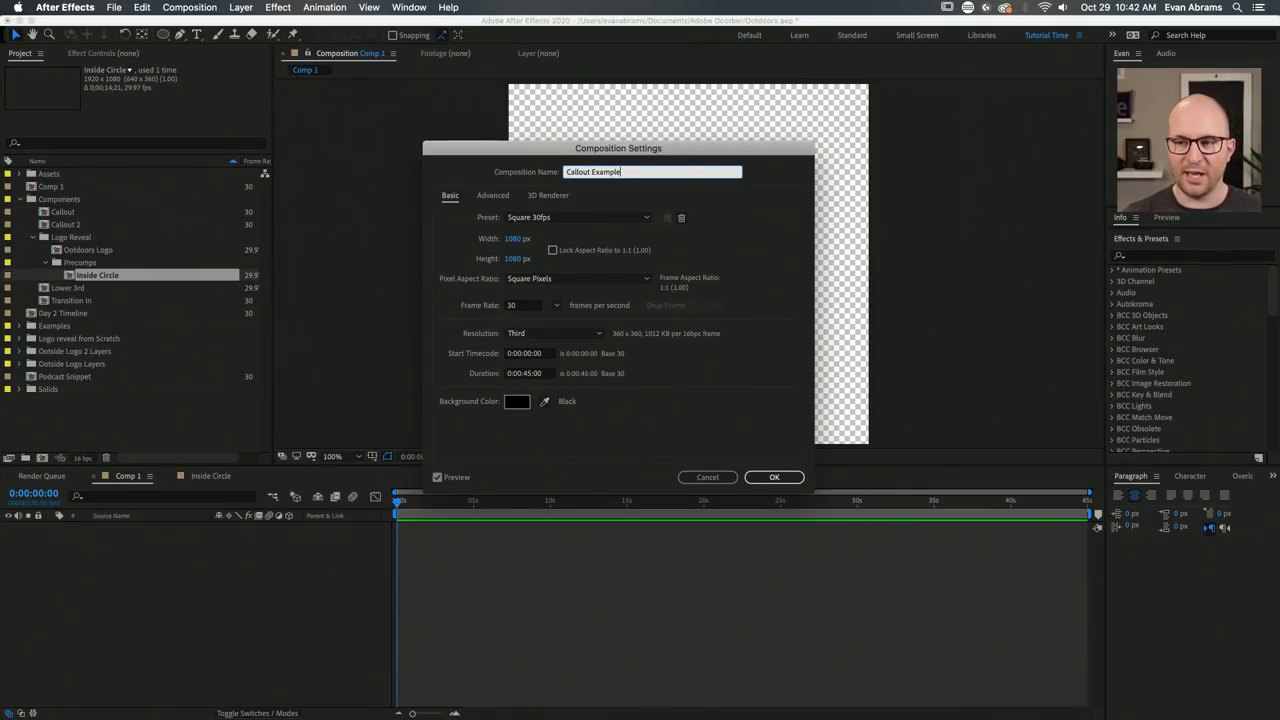
key(Return)
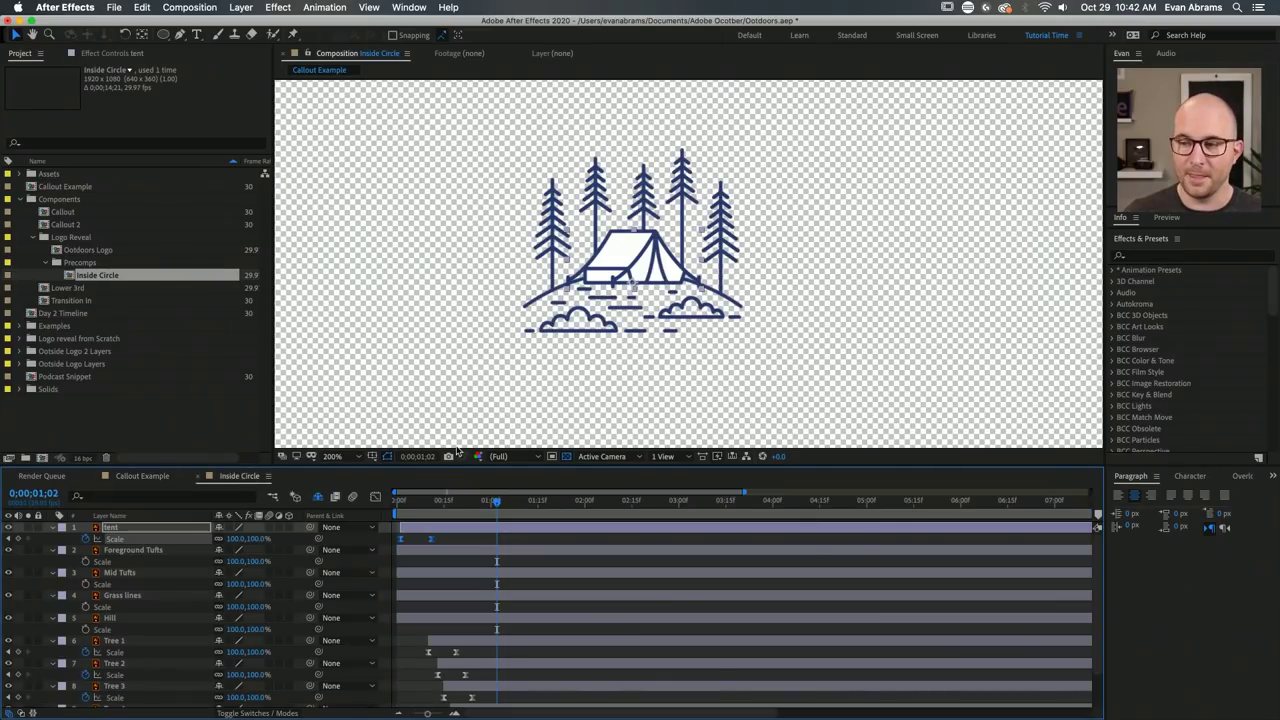
Reselect the tent layer's two Scale keyframes in Inside Circle, then return to Callout Example.
click(257, 478)
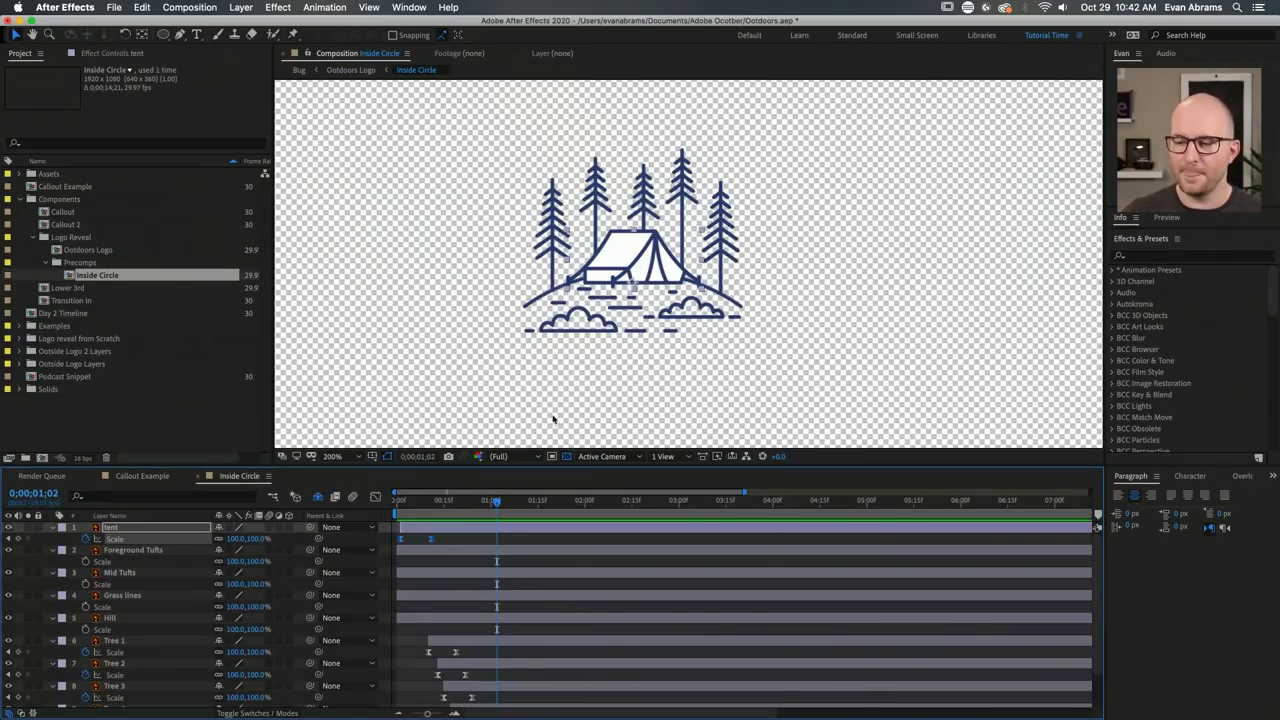
click(451, 539)
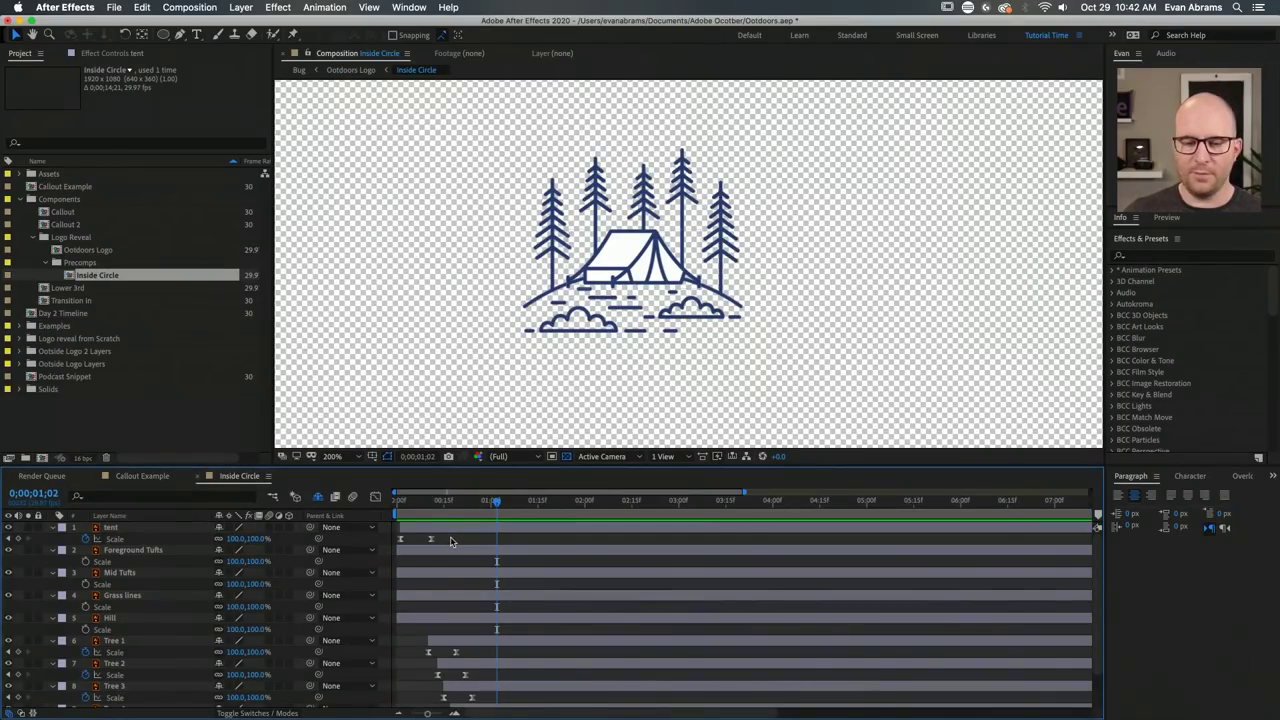
drag(450, 543, 386, 540)
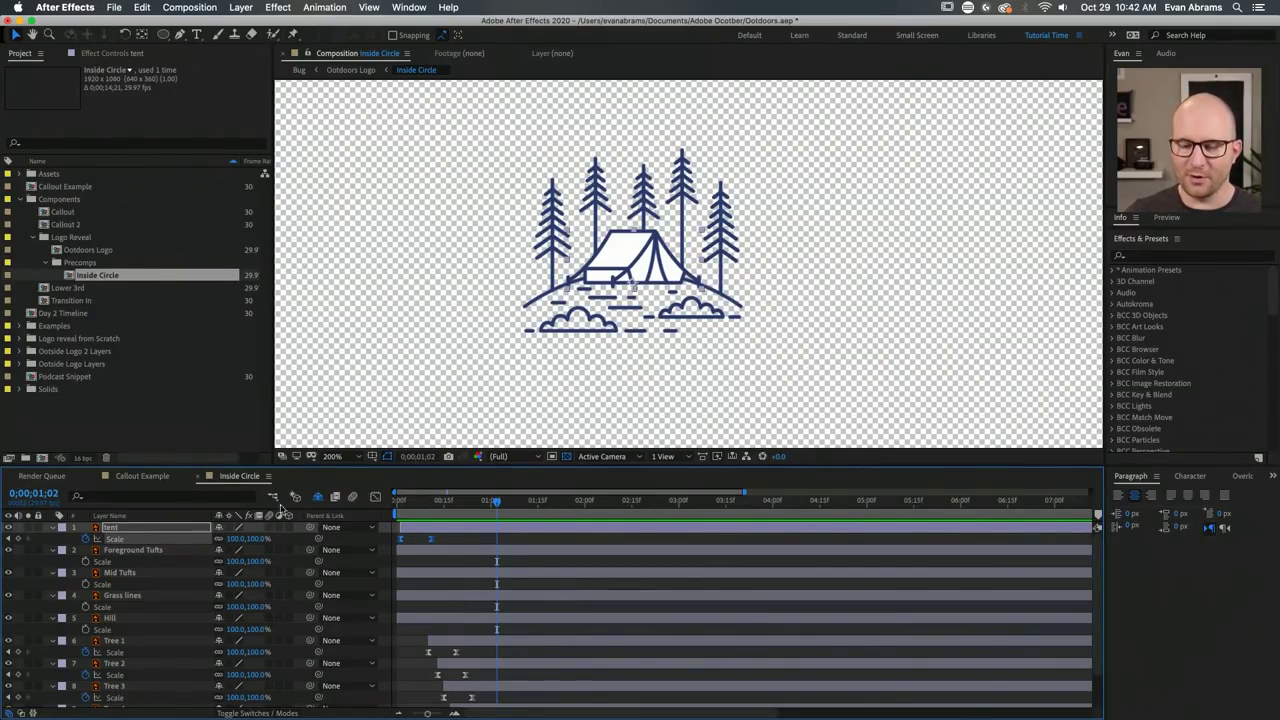
click(142, 476)
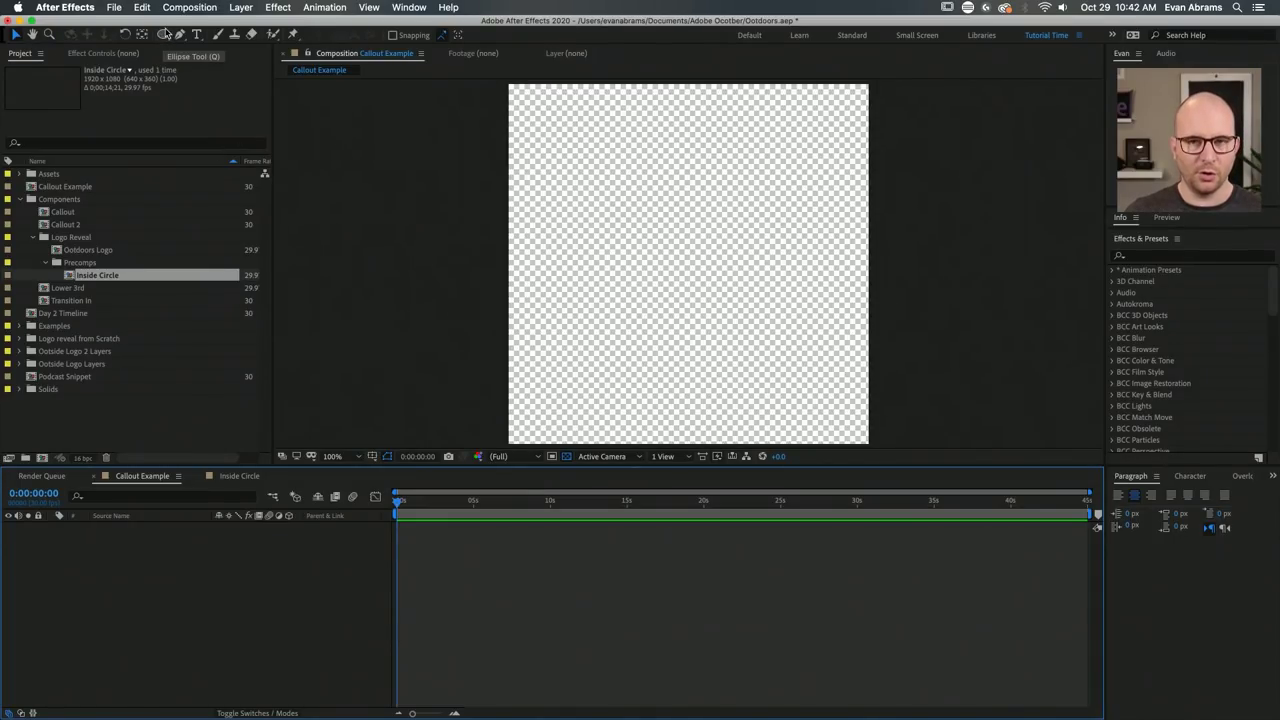
Create a canvas-filling ellipse shape layer and expand its Ellipse 1 fill properties.
double_click(164, 35)
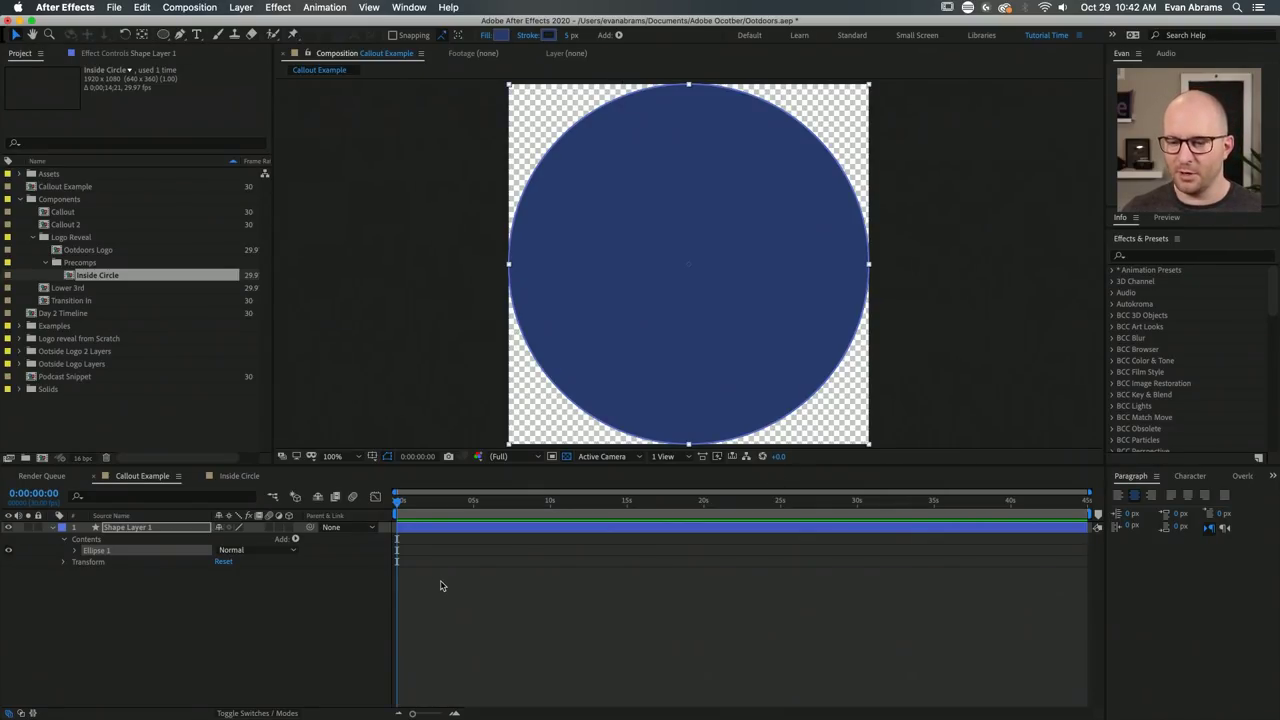
click(443, 586)
click(415, 530)
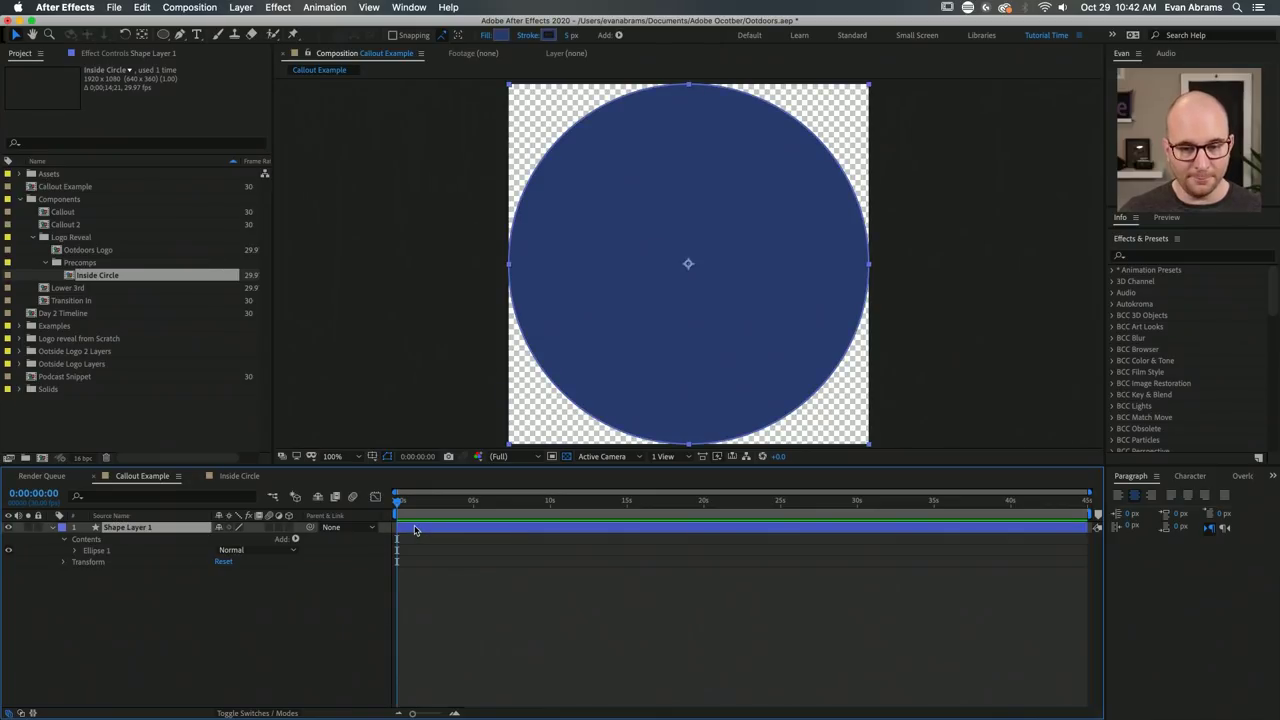
click(75, 551)
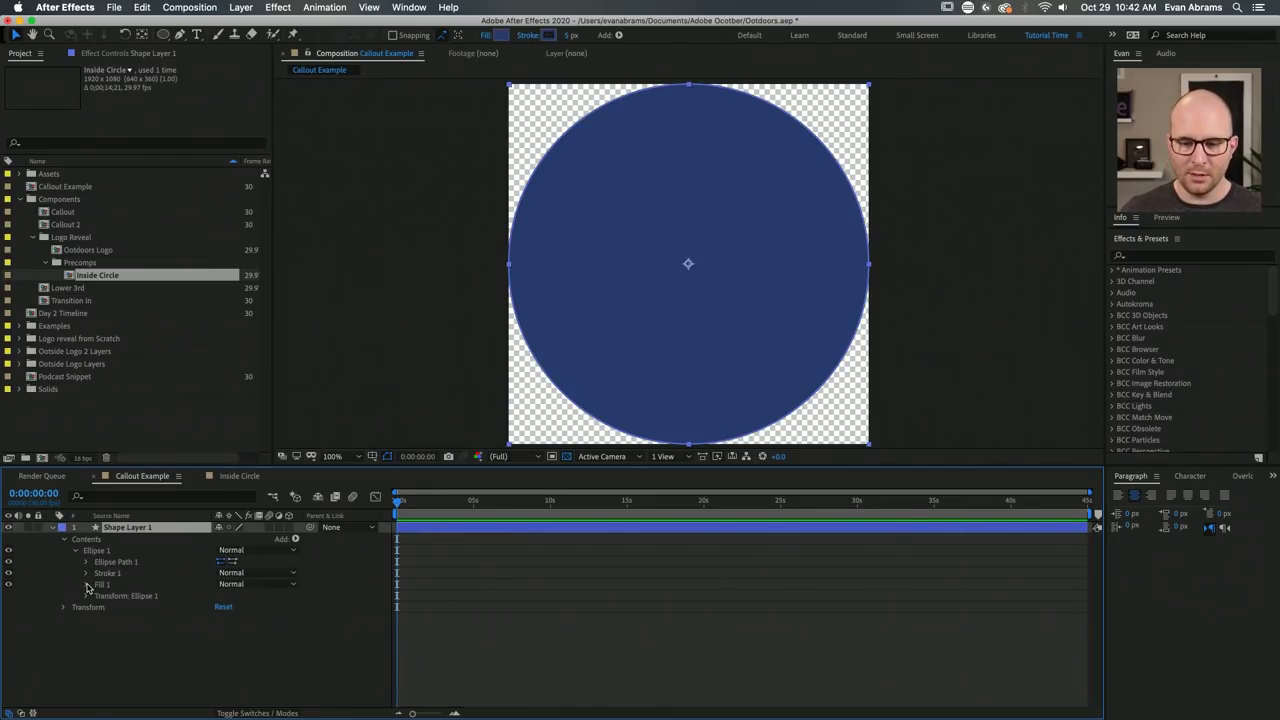
click(86, 584)
Set the ellipse's fill colour to white (FFFFFF), then collapse the stroke and fill groups.
click(229, 618)
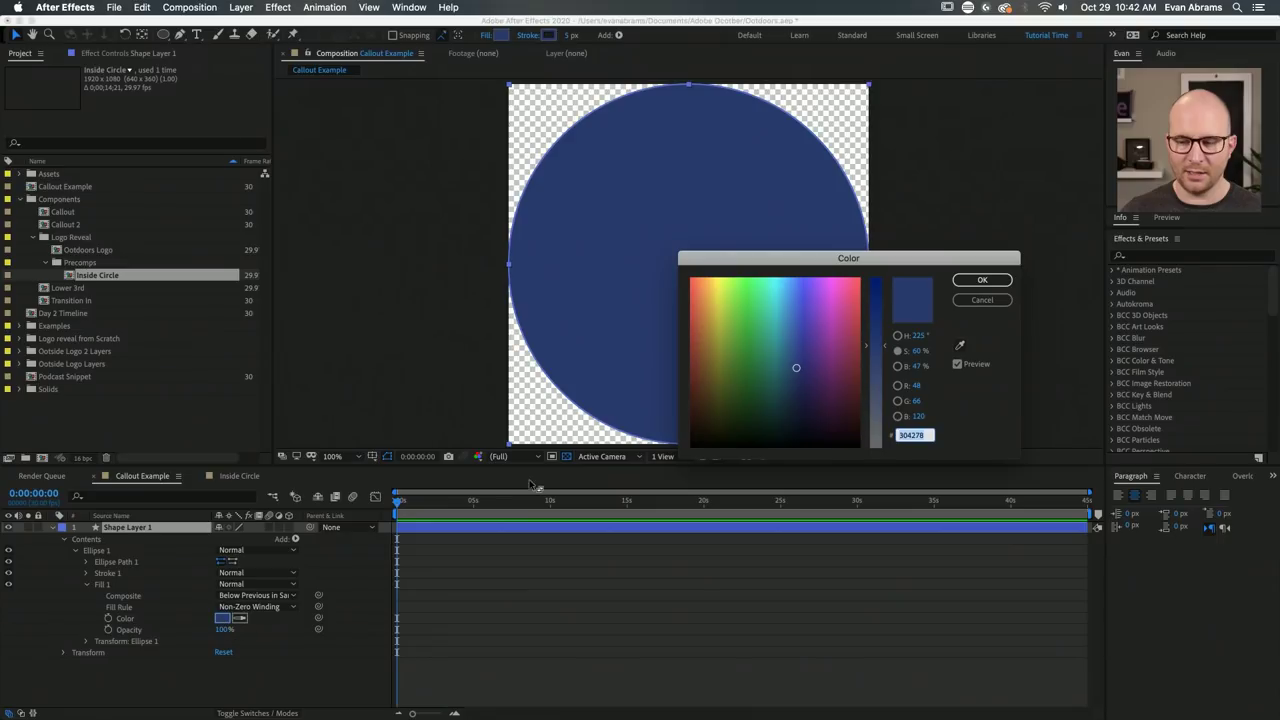
drag(757, 354, 626, 238)
drag(876, 330, 876, 446)
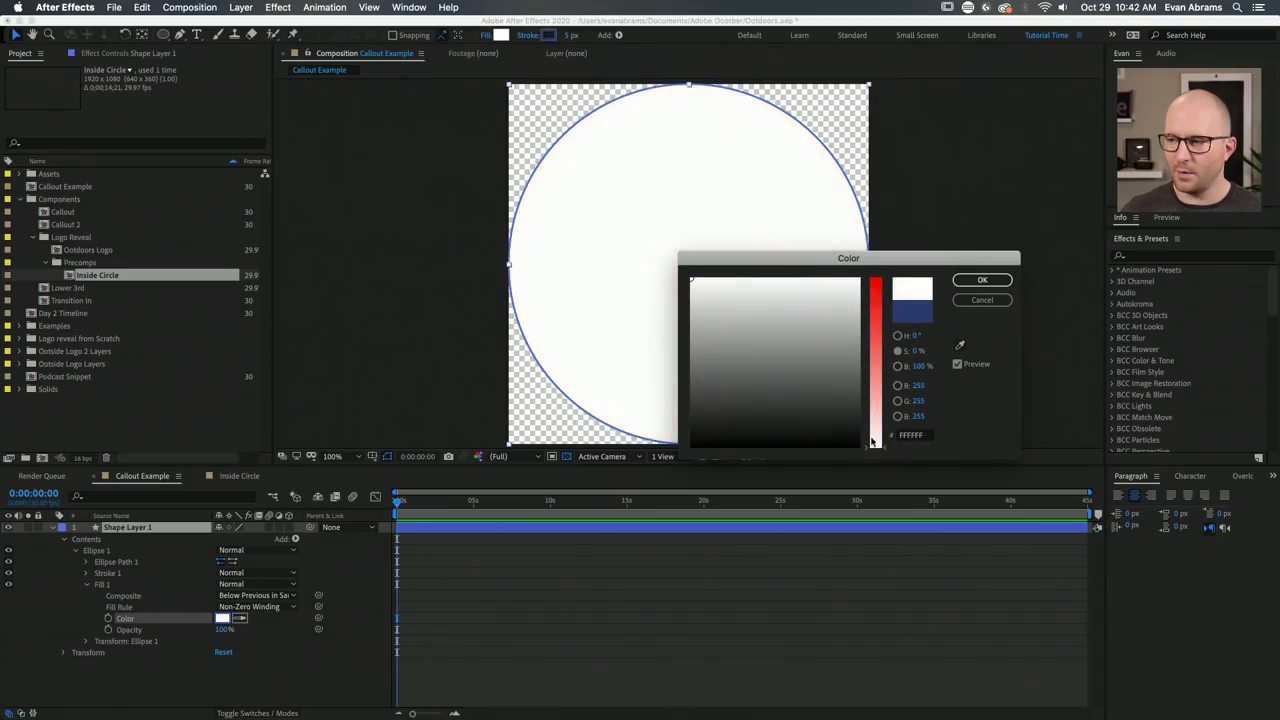
drag(848, 257, 714, 257)
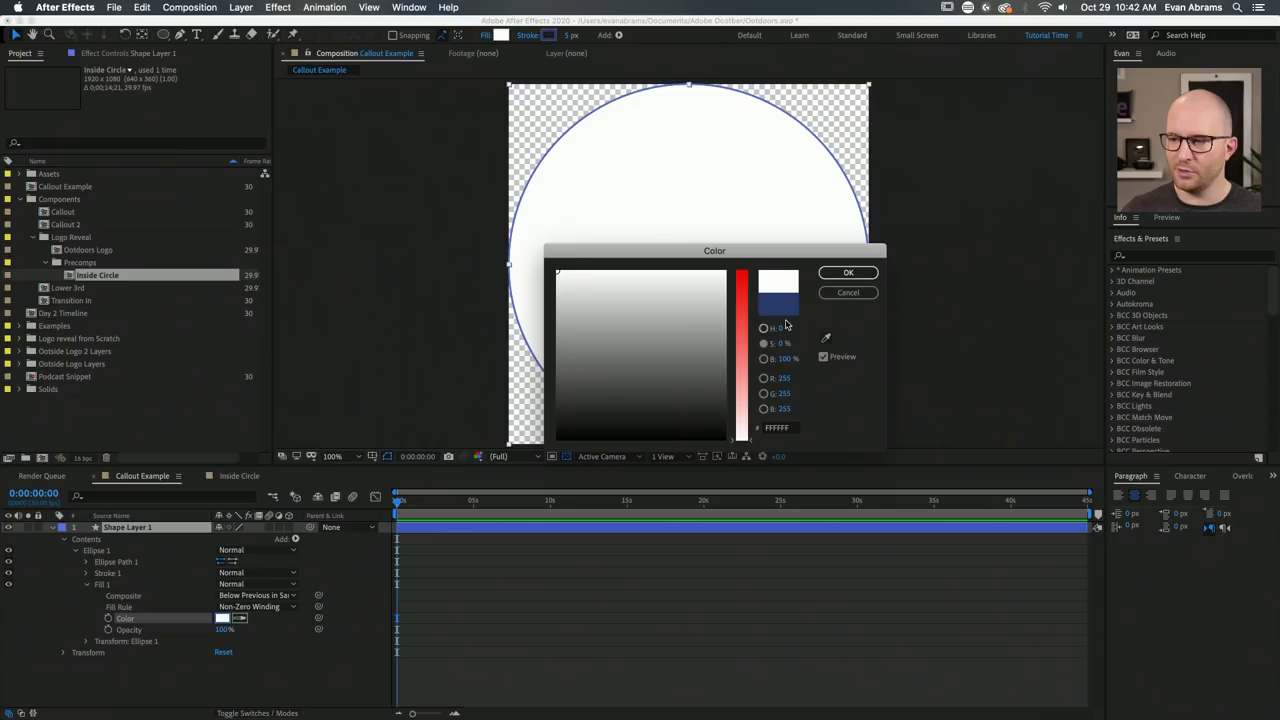
click(848, 280)
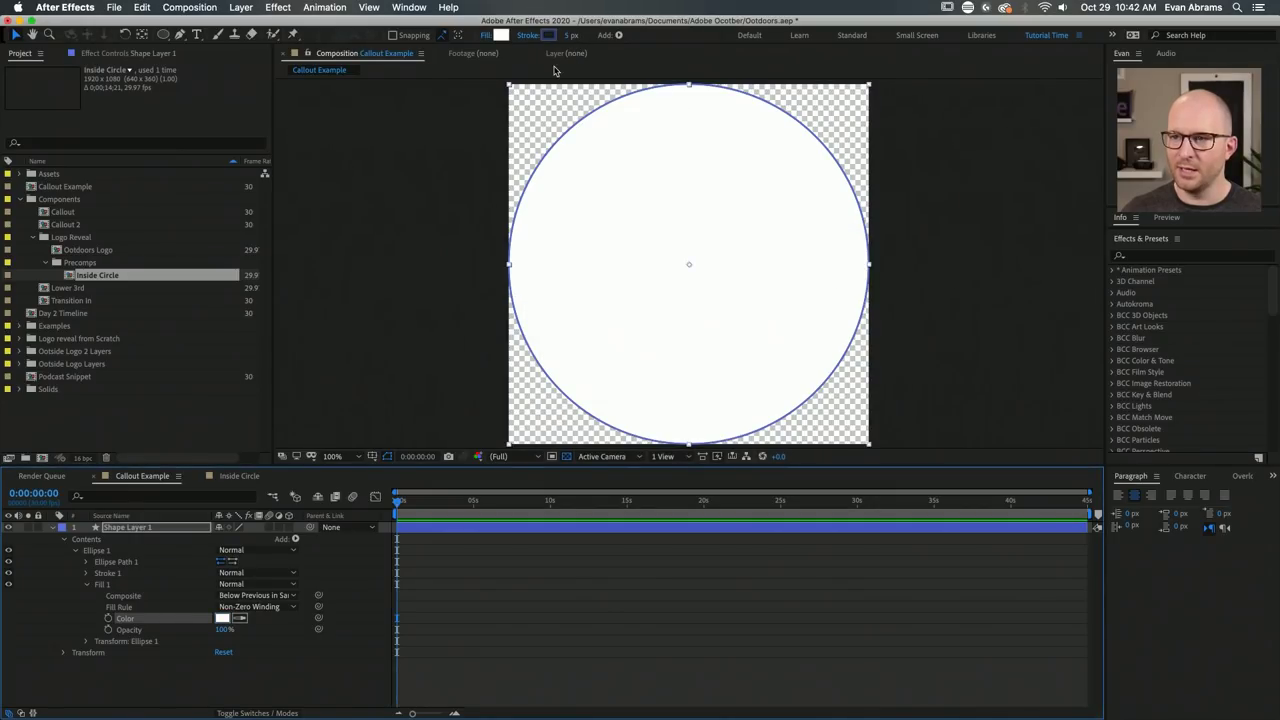
click(87, 573)
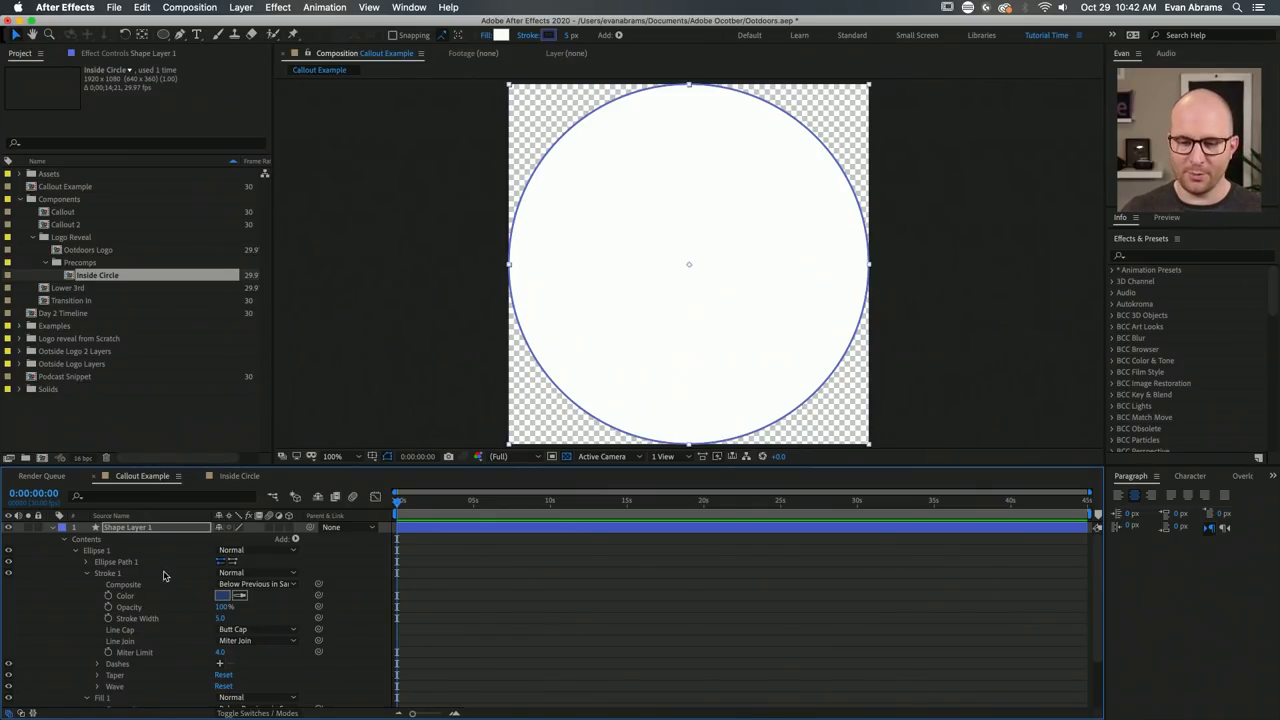
click(87, 573)
click(86, 584)
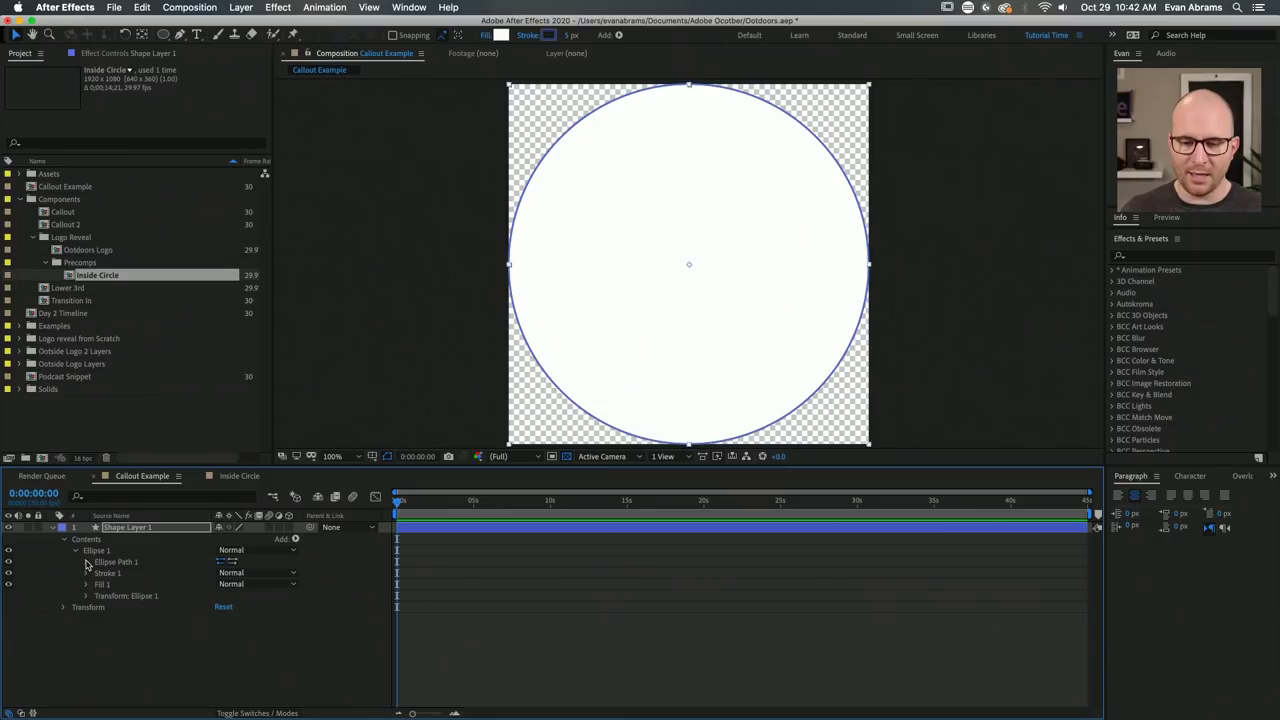
Shrink the white circle's ellipse path to a size of 120 by 120.
click(88, 562)
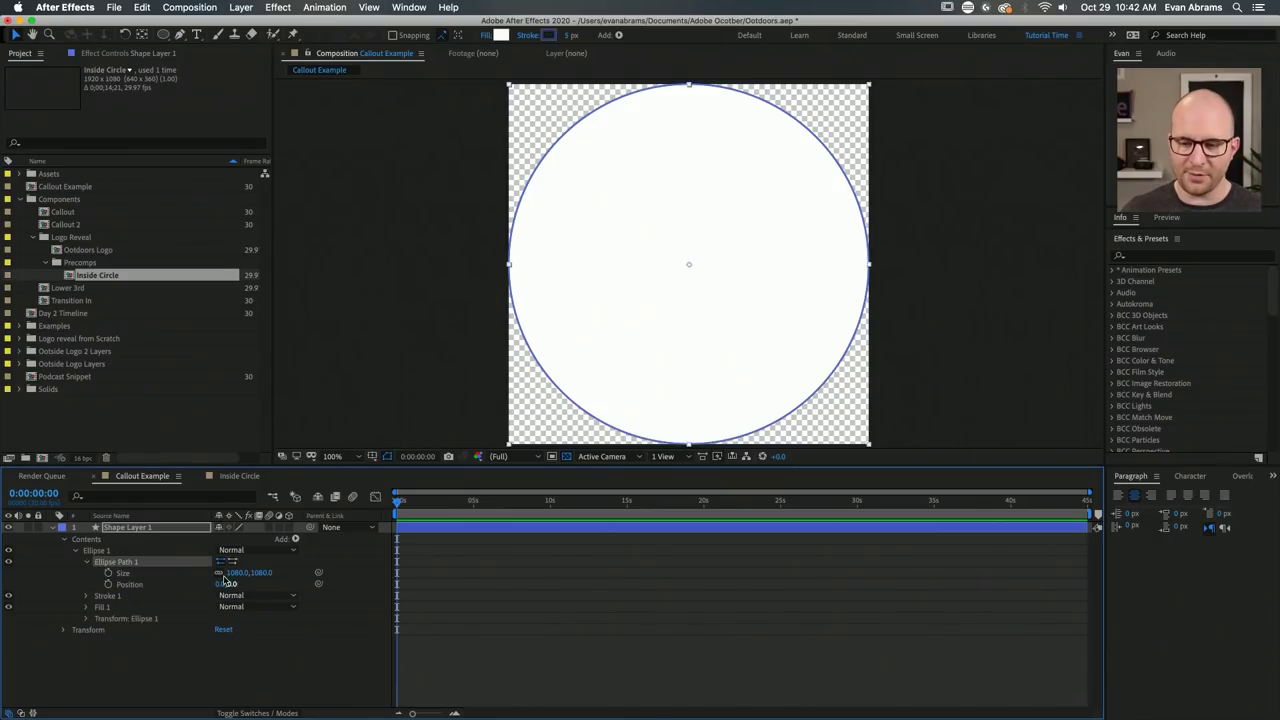
drag(263, 575, 168, 575)
click(255, 573)
text(120)
key(Return)
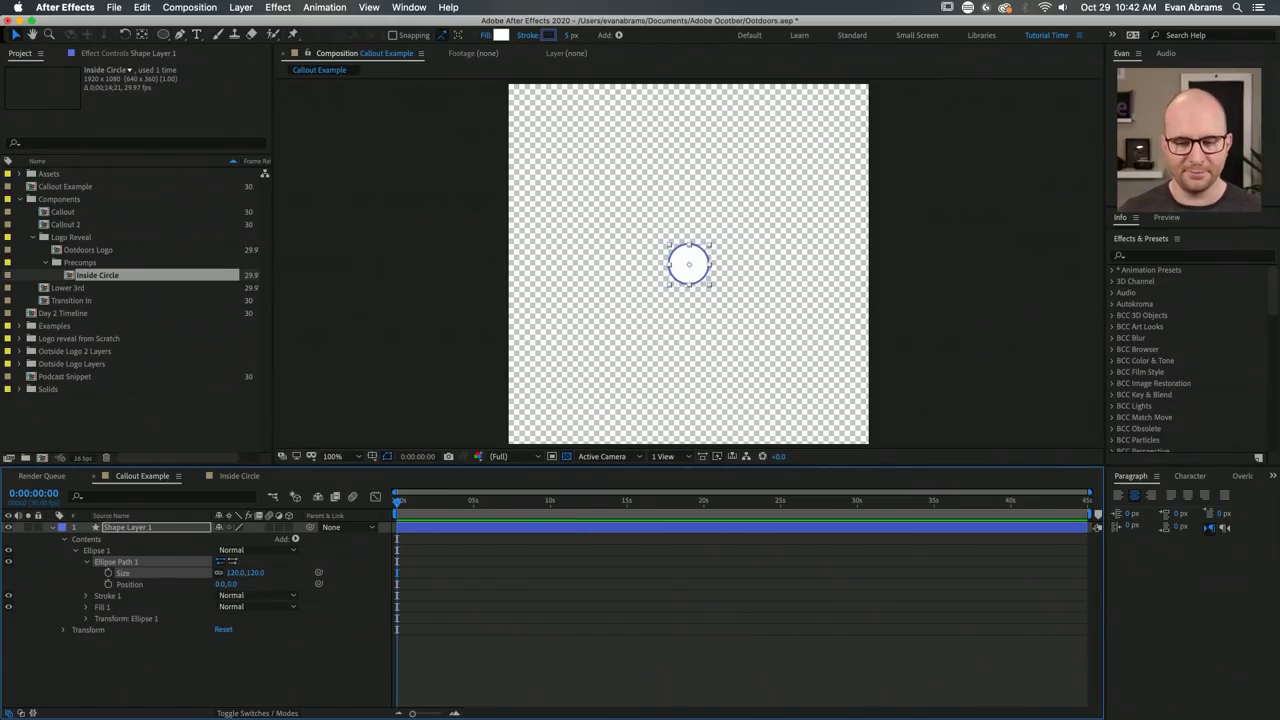
Select Tree 1's two Scale keyframes in Inside Circle, then return to Callout Example.
click(647, 572)
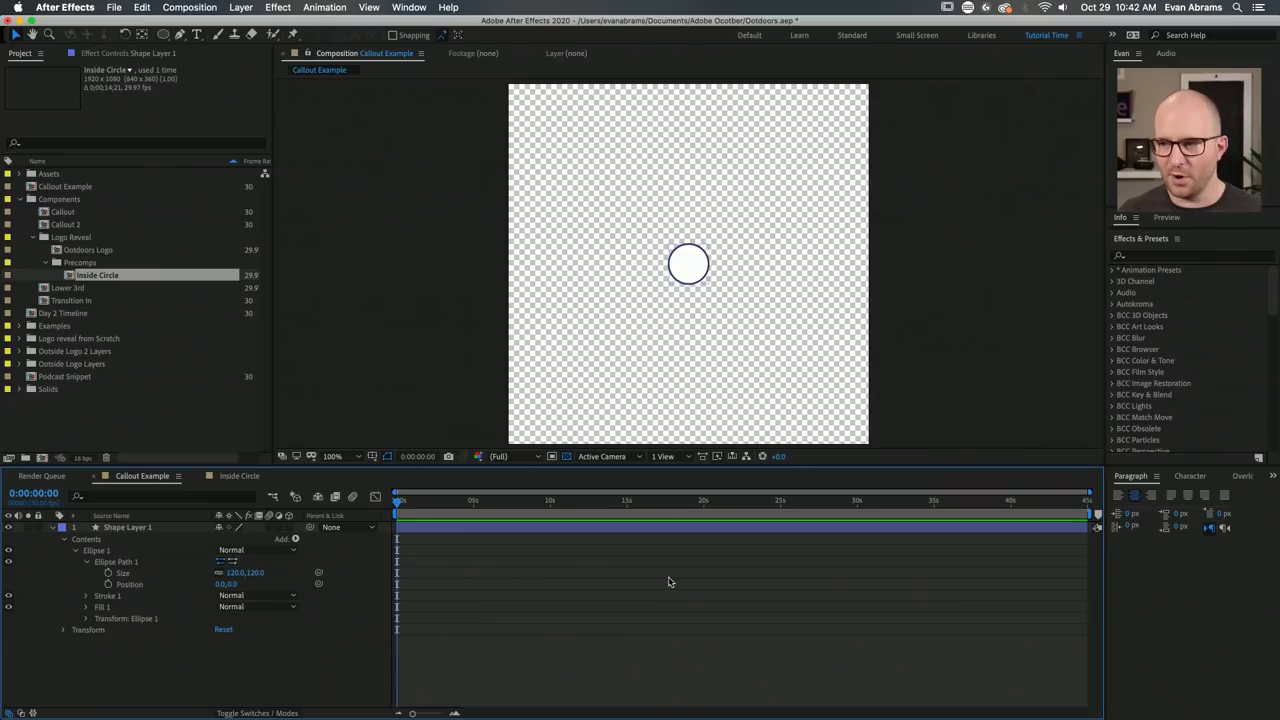
click(698, 266)
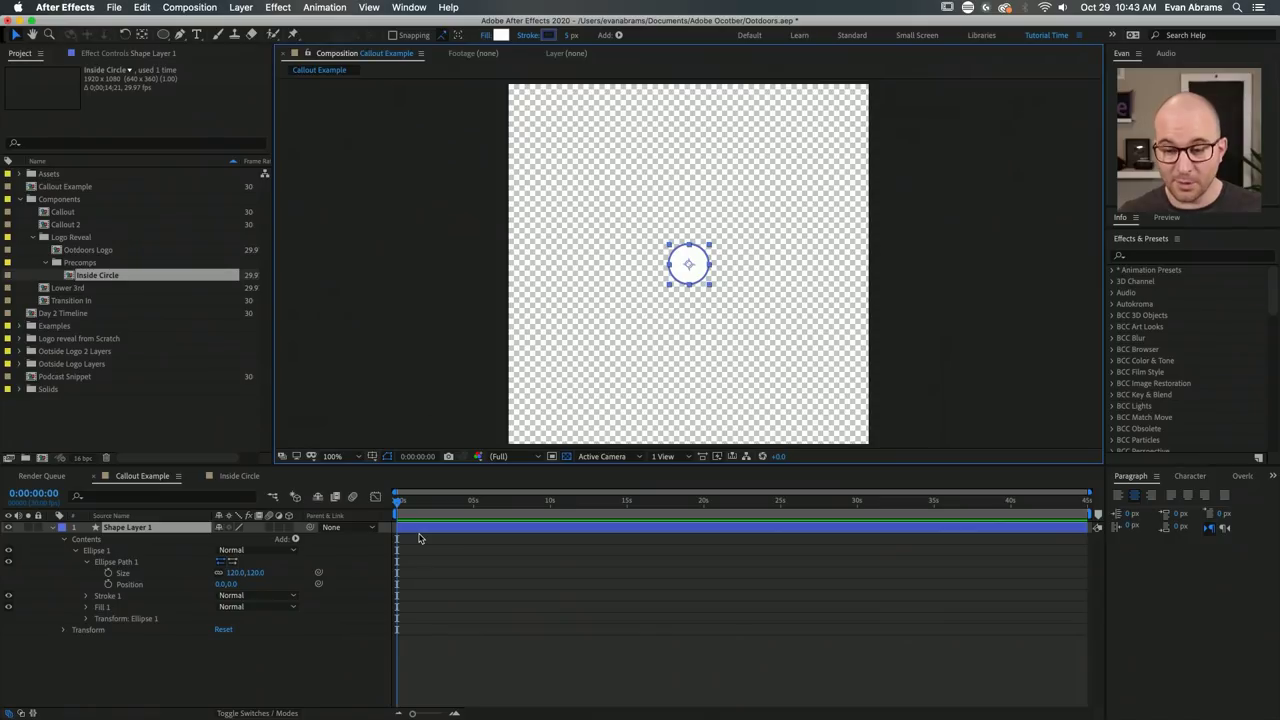
click(239, 476)
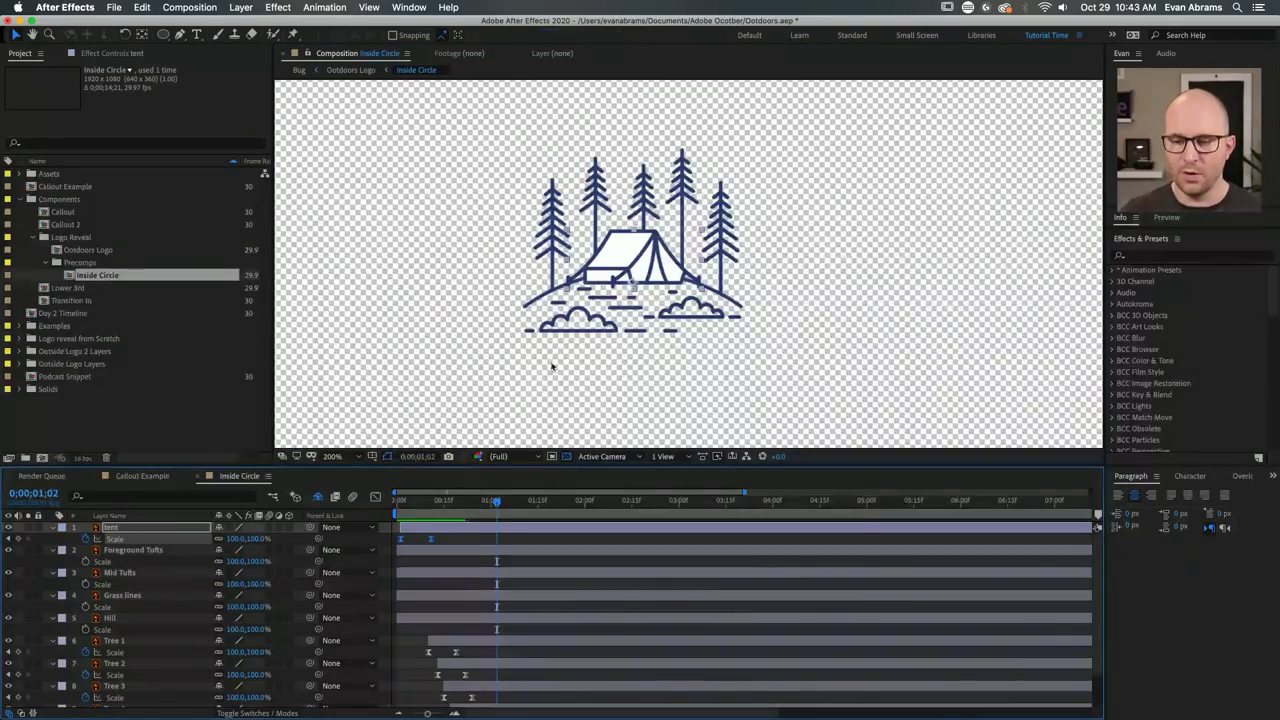
drag(470, 644, 399, 654)
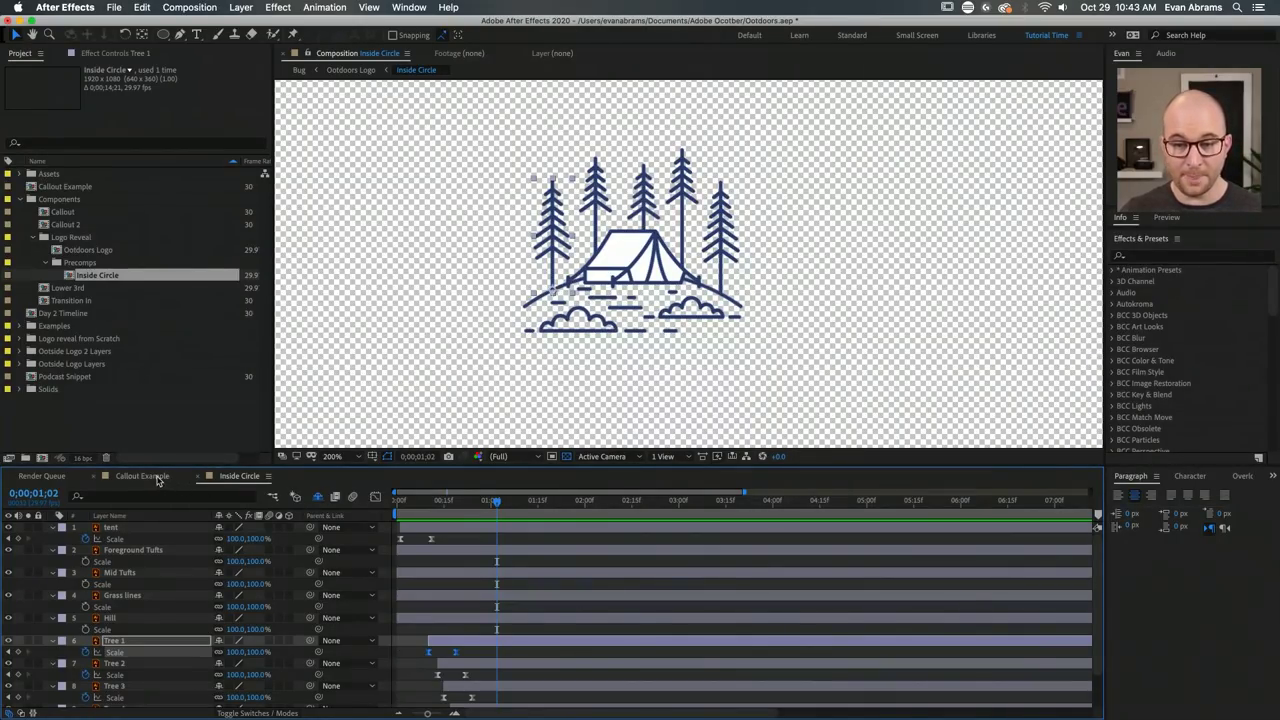
click(142, 476)
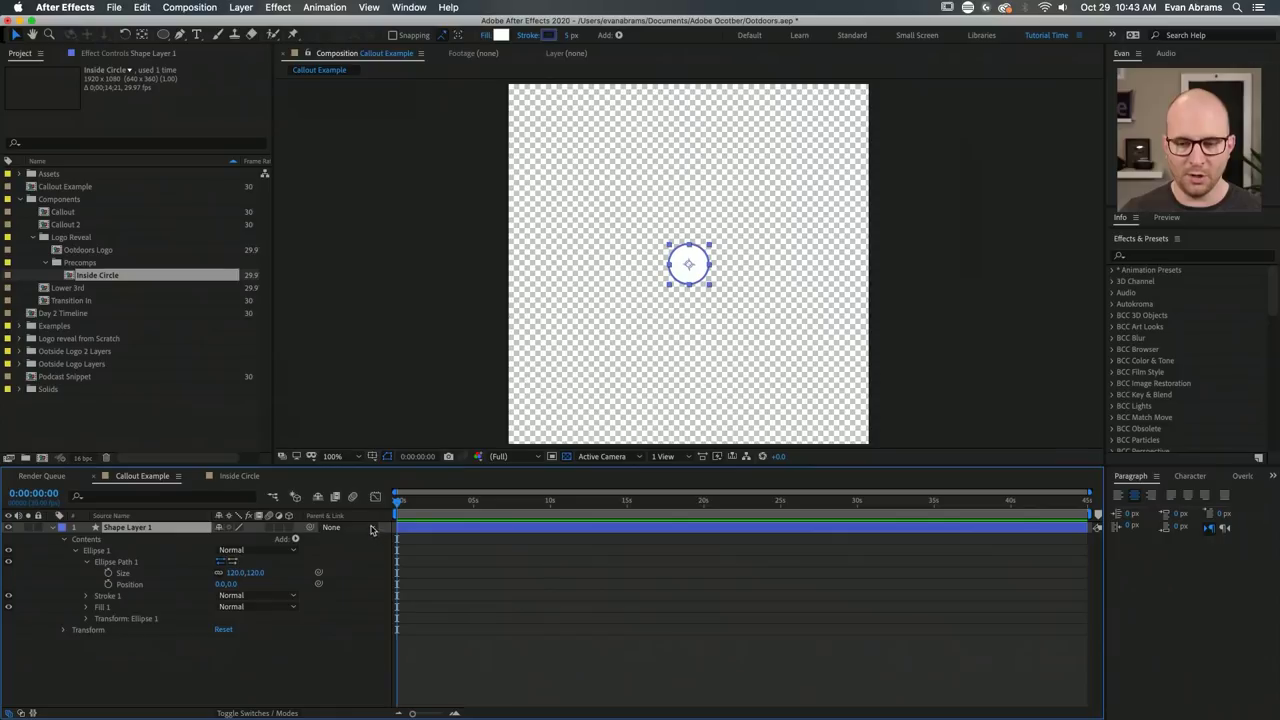
Paste the pop-up Scale keyframes onto Shape Layer 1's circle.
key(s)
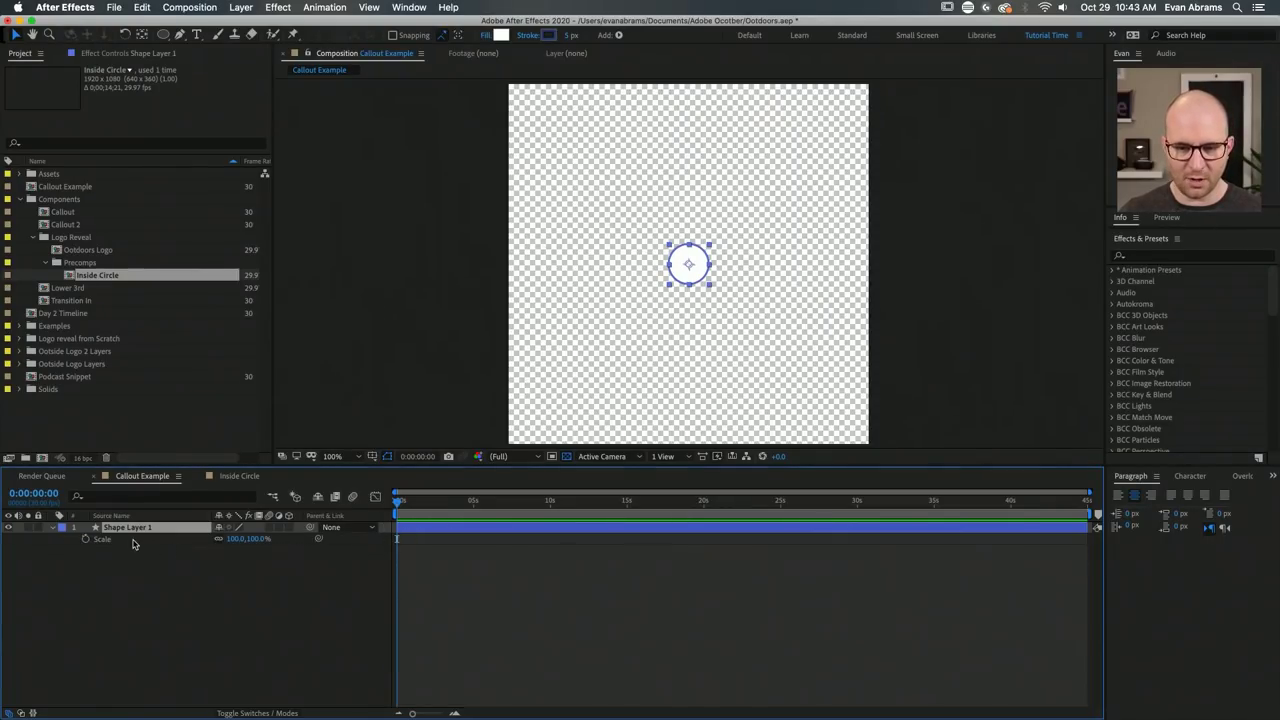
click(511, 634)
click(472, 531)
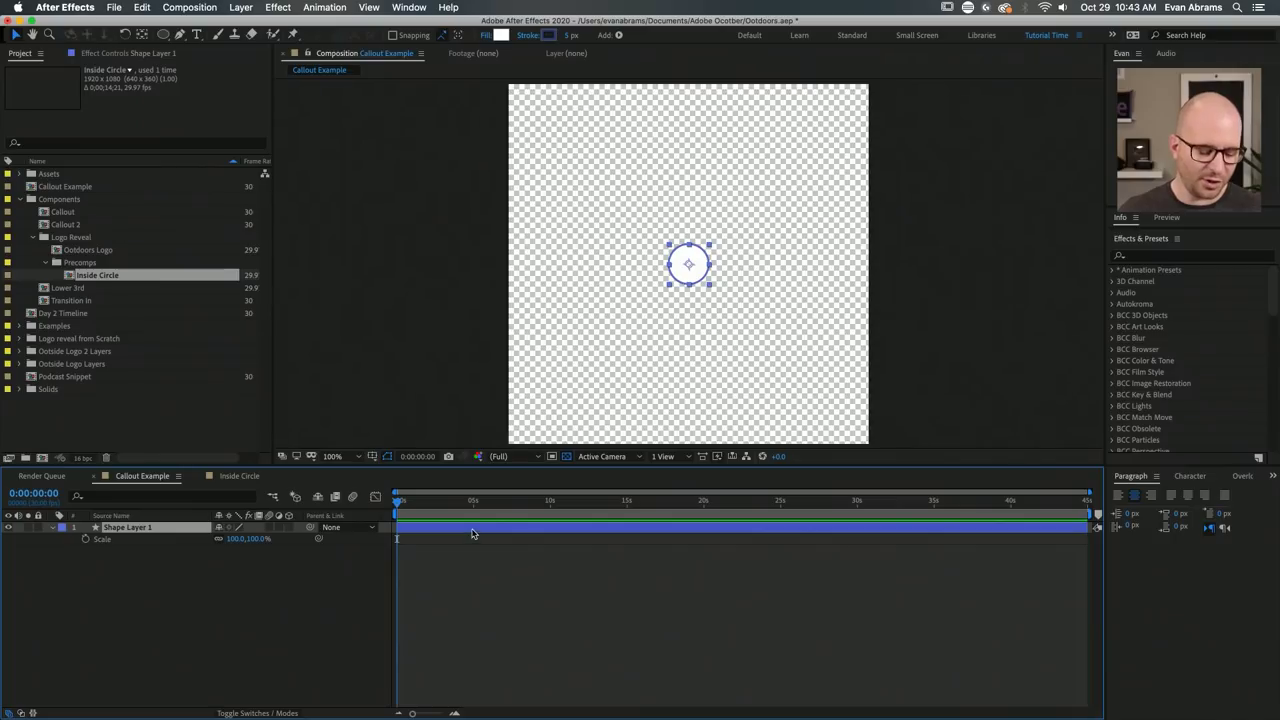
key(super+v)
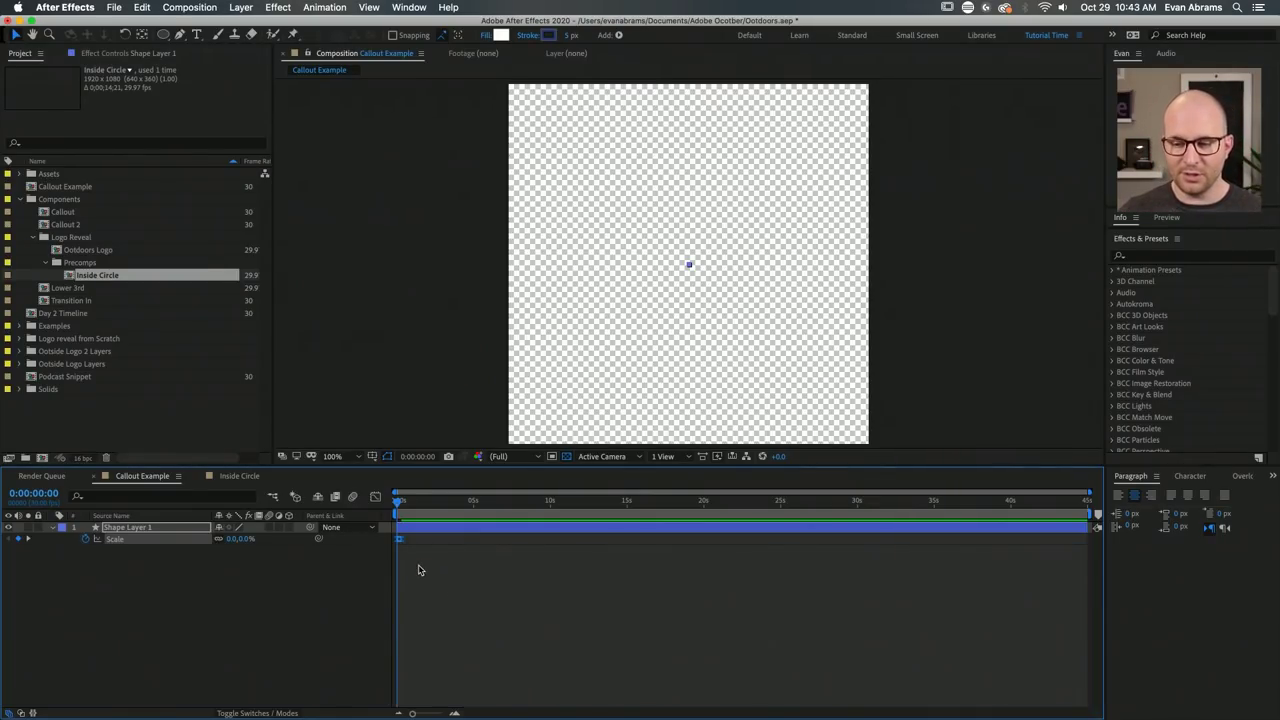
Preview the circle growing from 0% to 100% scale, then go back to Inside Circle.
scroll(417, 569, up, 5)
scroll(417, 569, up, 1)
key(space)
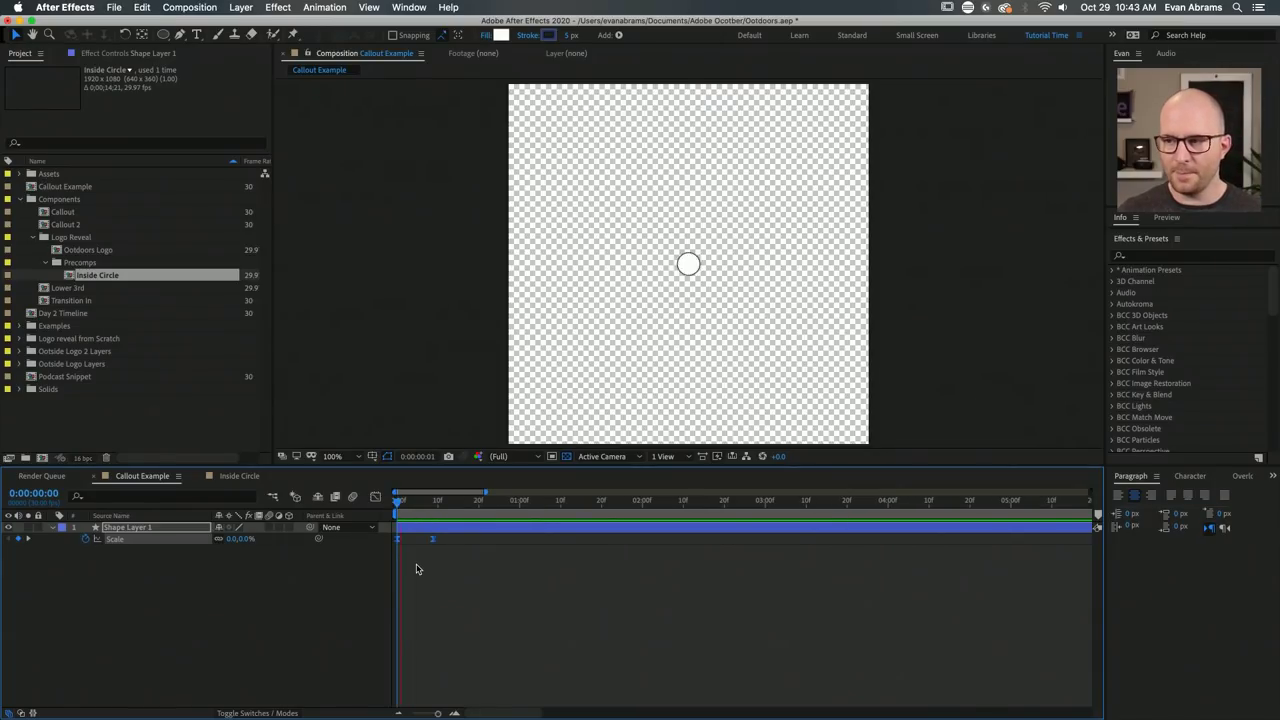
key(space)
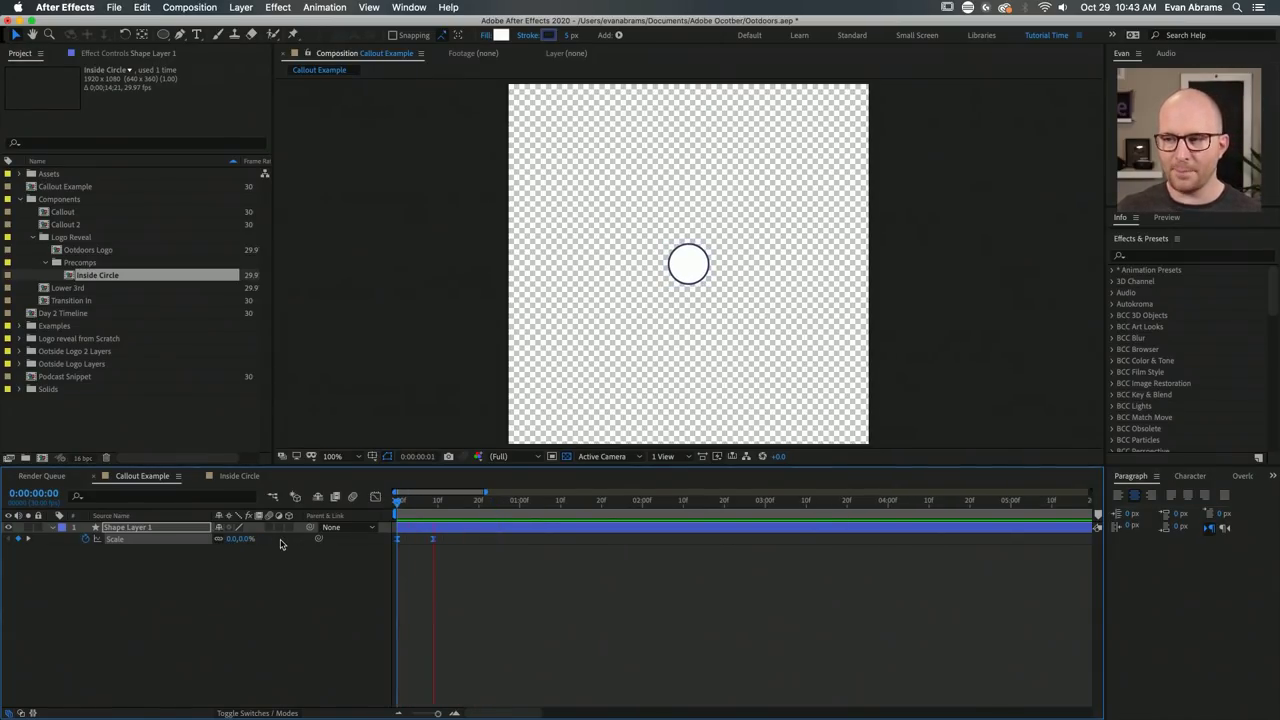
key(space)
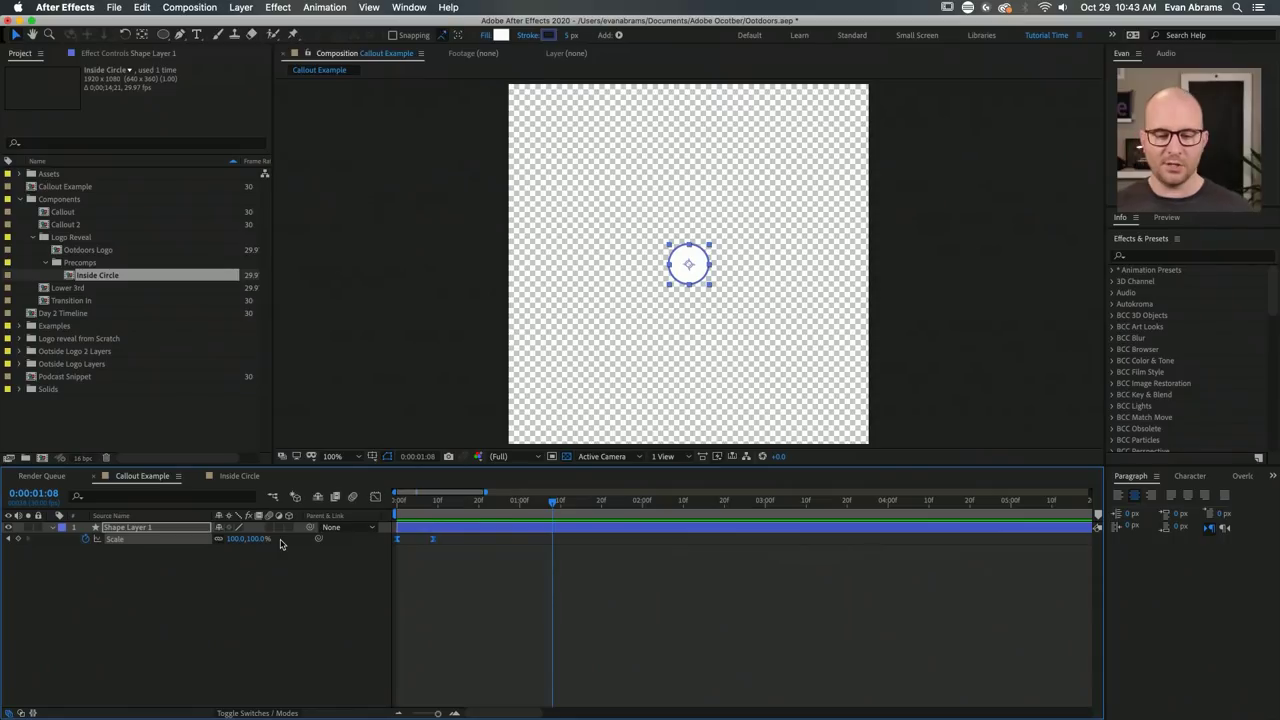
key(space)
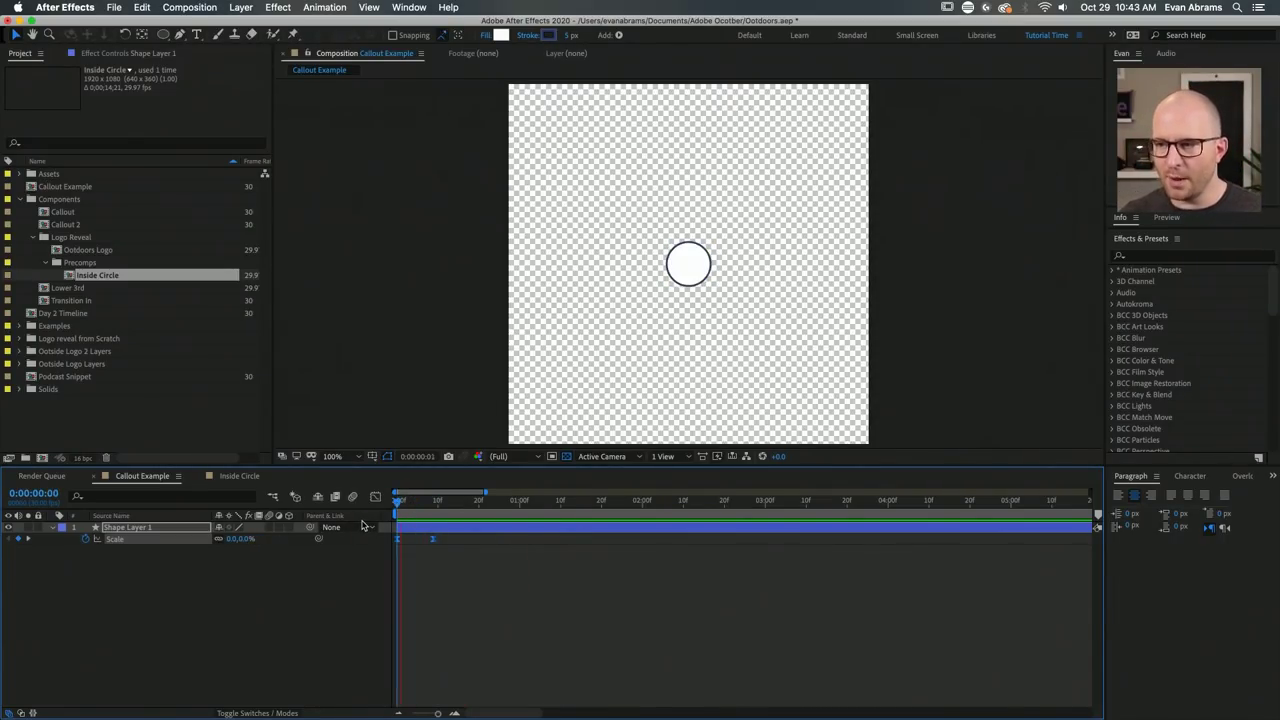
click(614, 614)
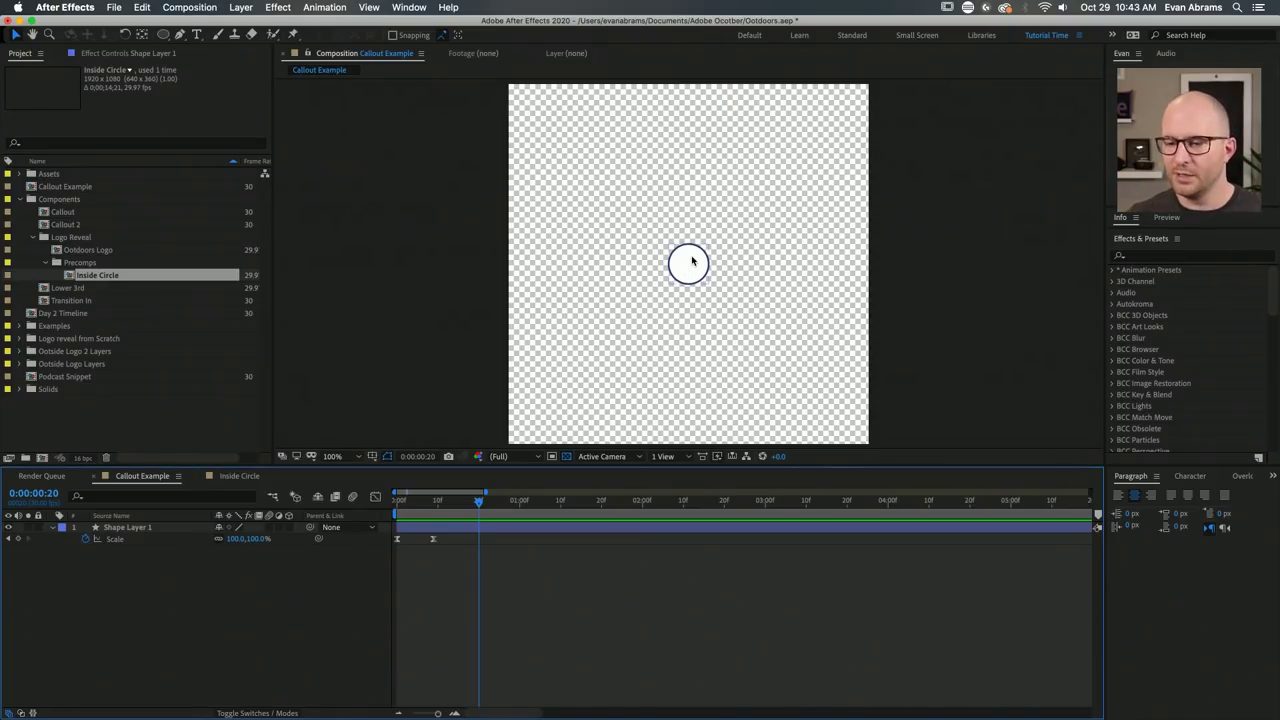
click(232, 477)
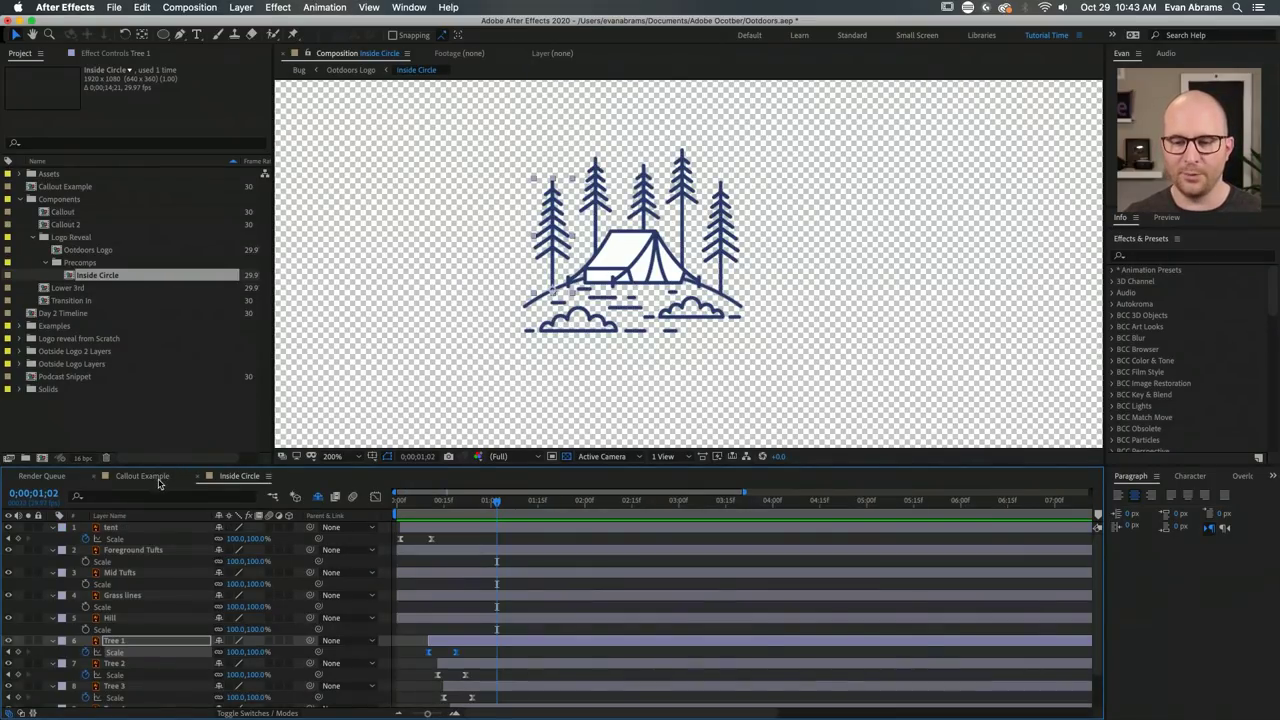
key(Tab)
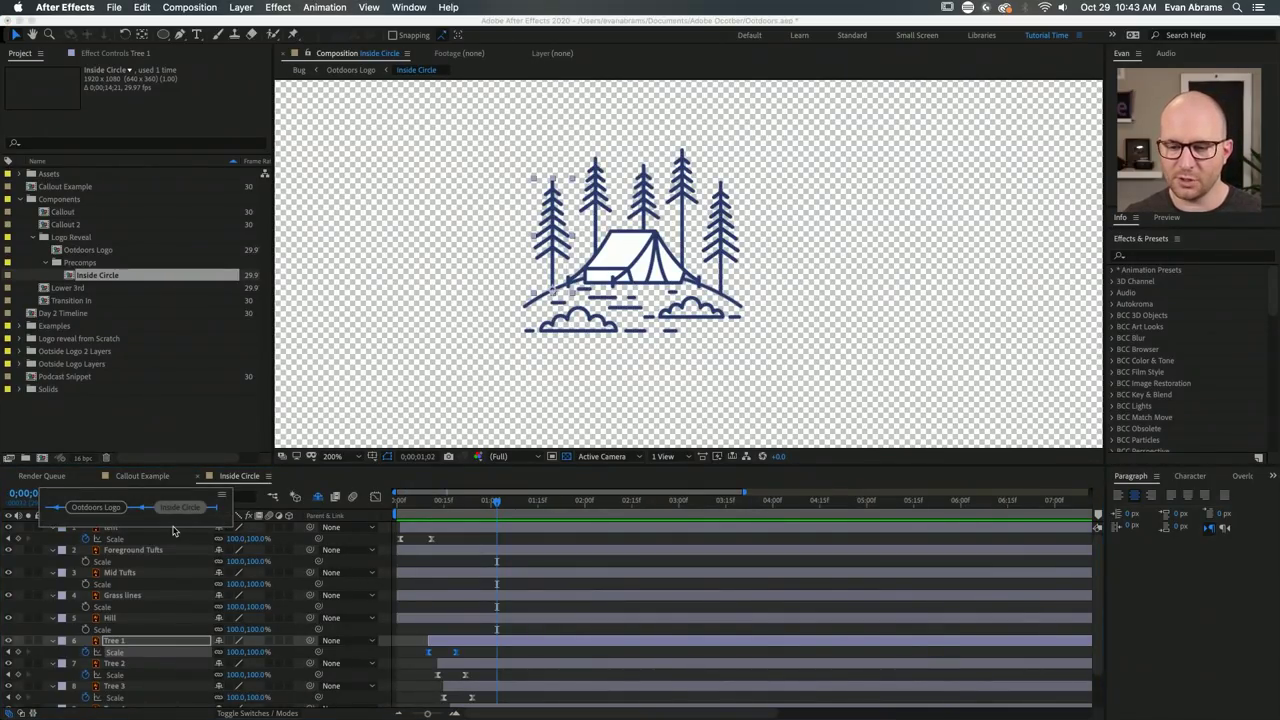
click(104, 512)
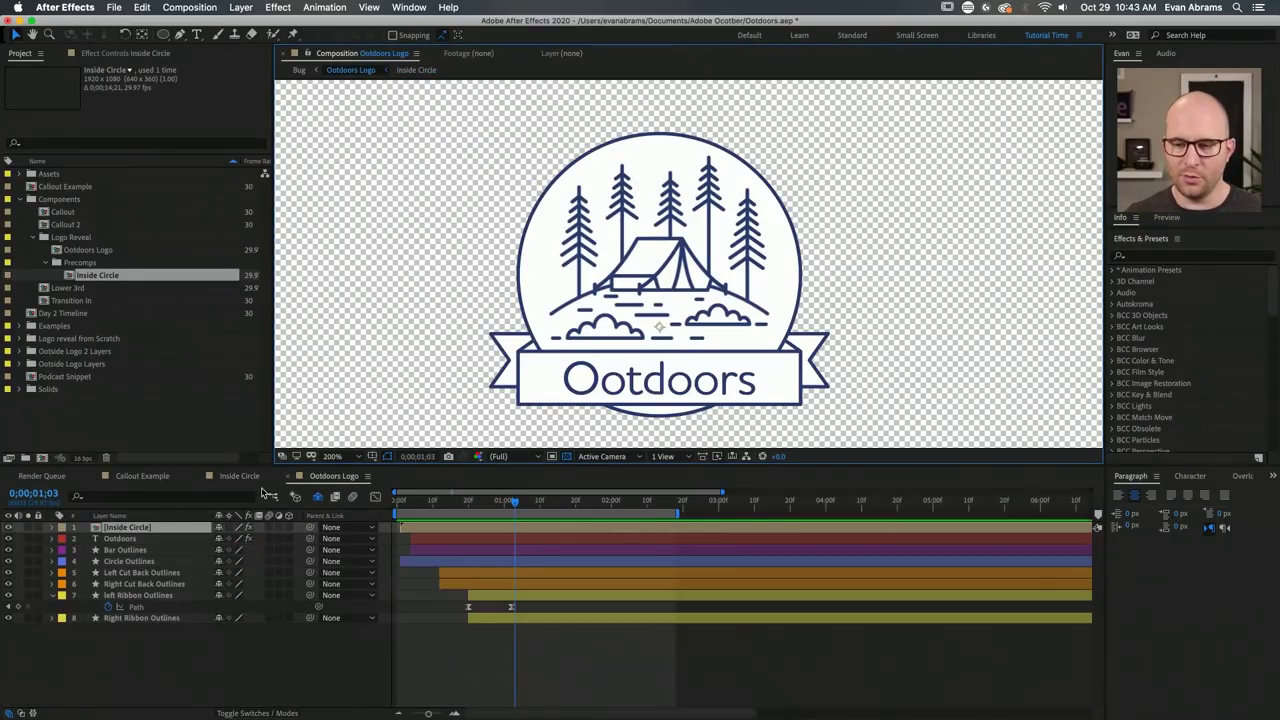
click(262, 478)
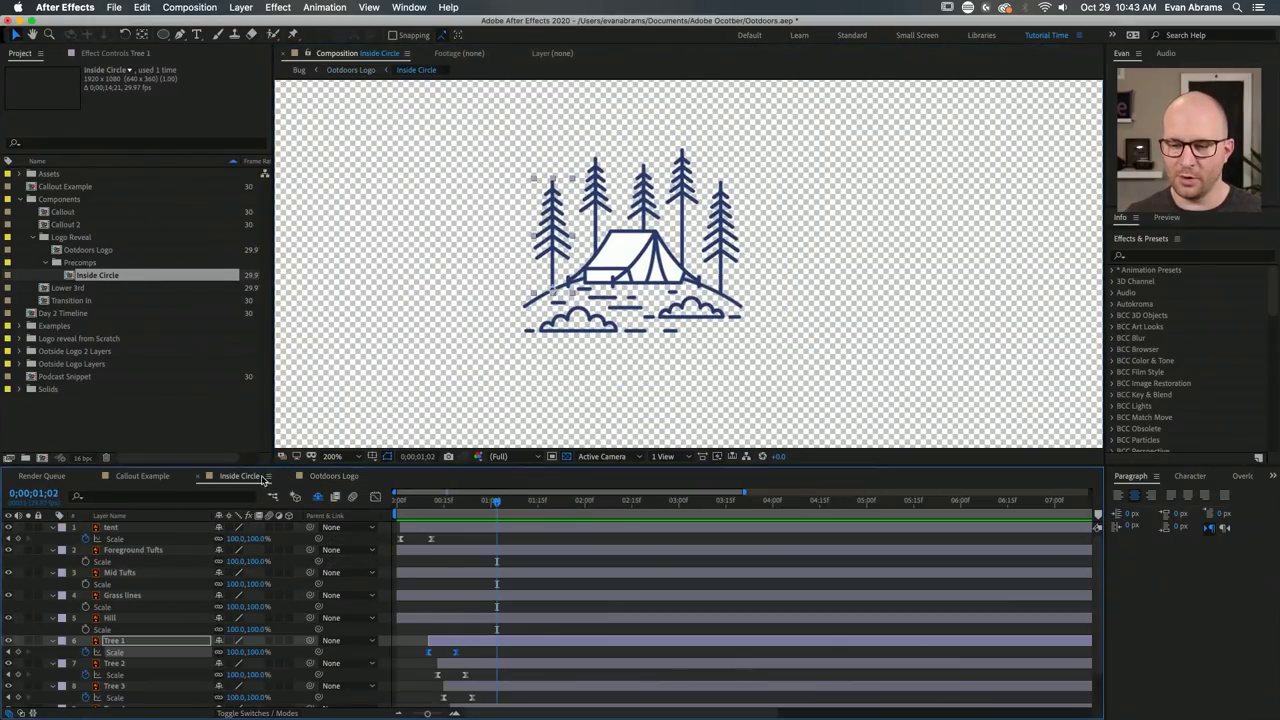
click(199, 476)
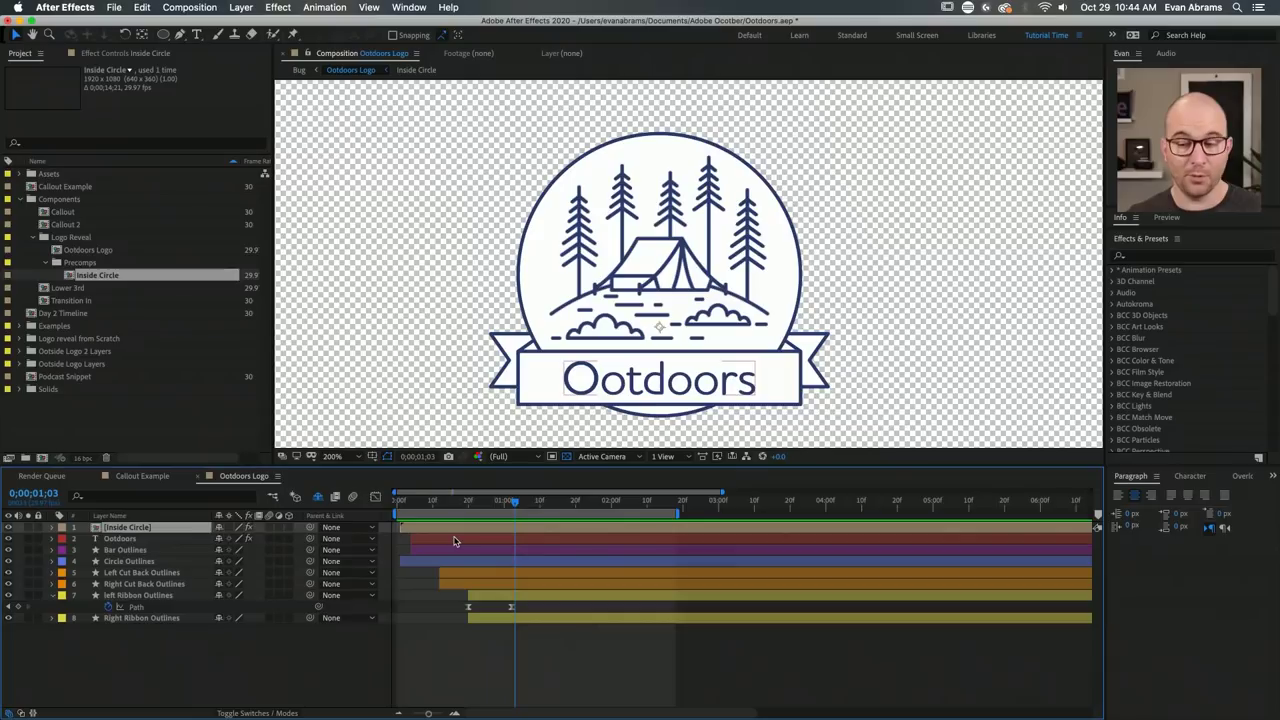
key(Tab)
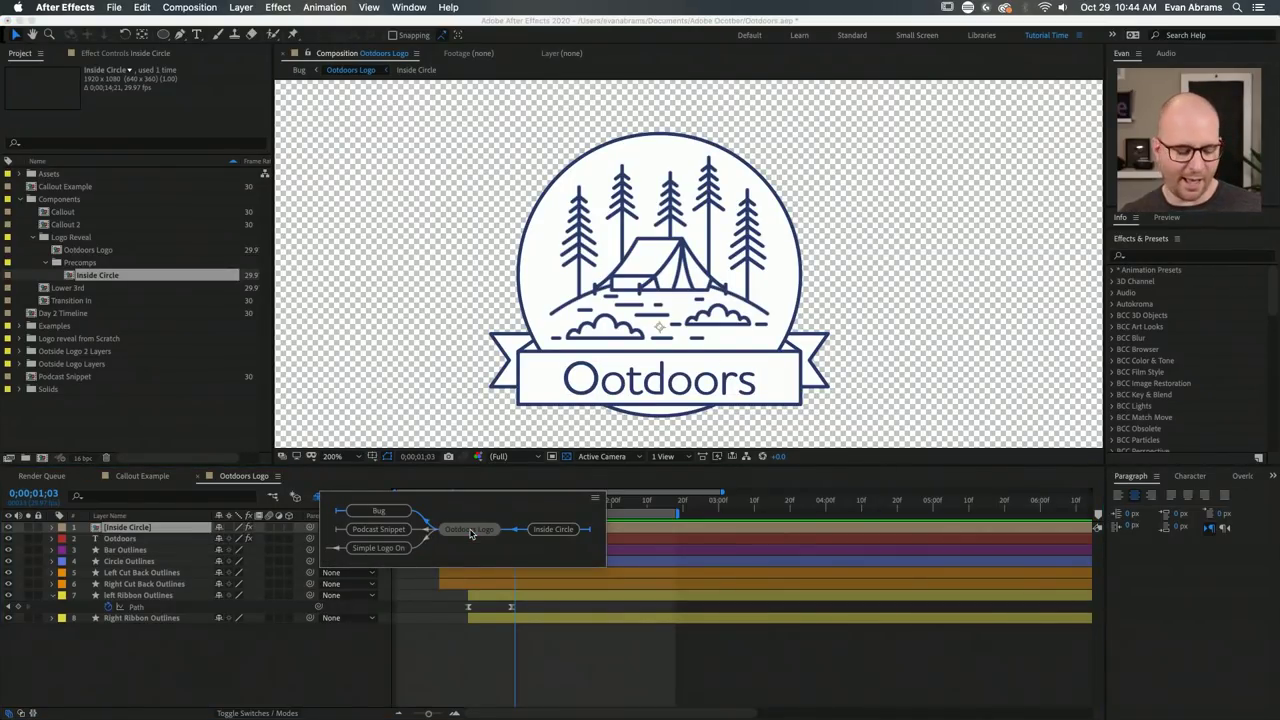
click(470, 531)
key(Tab)
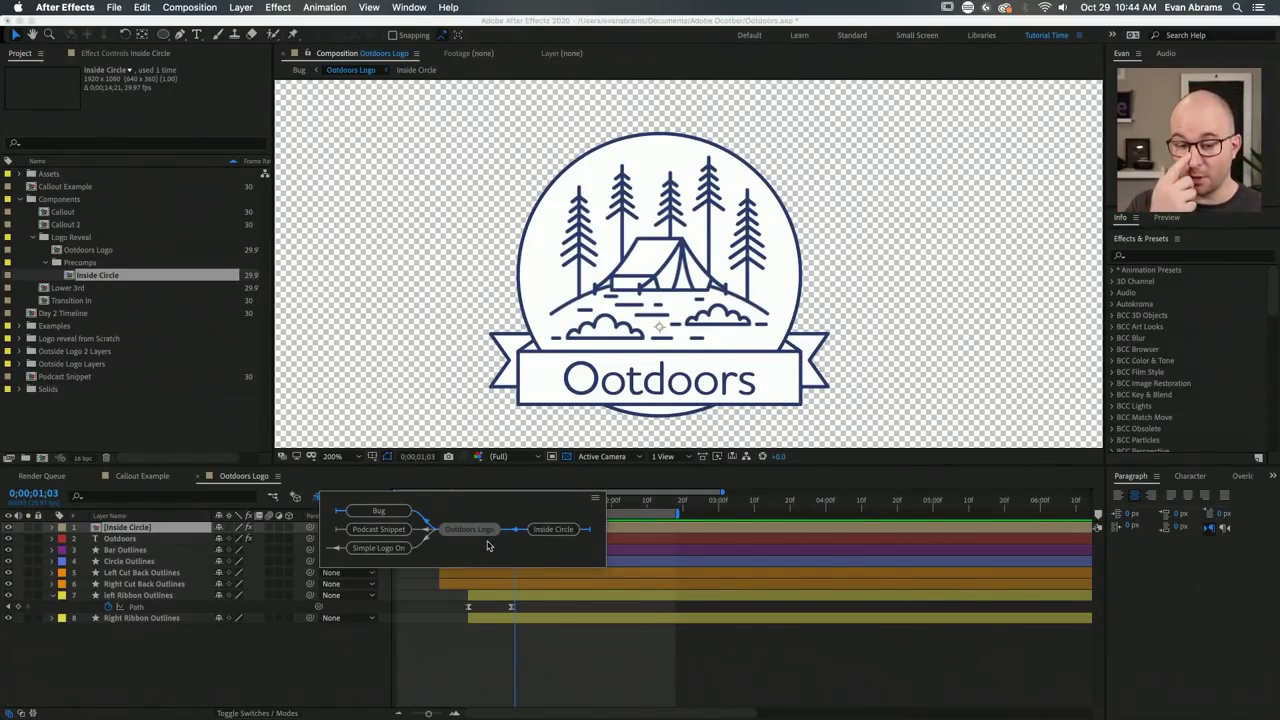
key(Escape)
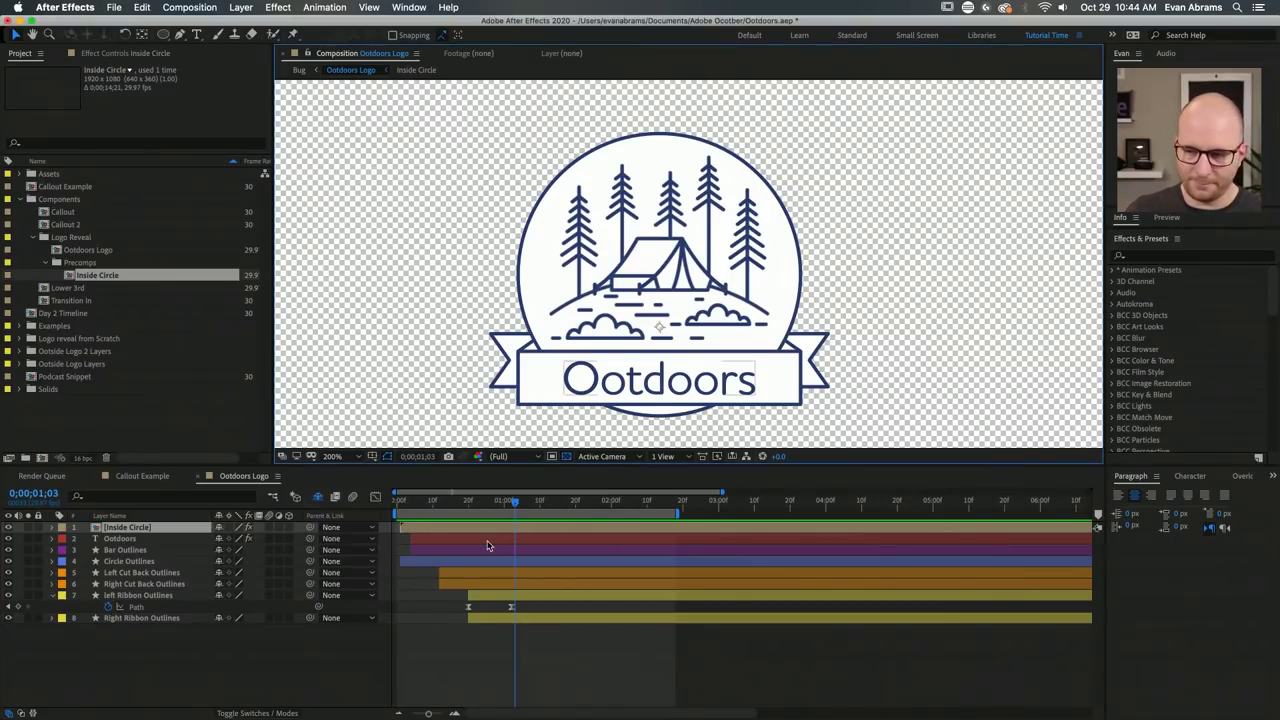
Move the playhead to 0;00;01;12 and select the Right Ribbon Outlines layer.
click(527, 647)
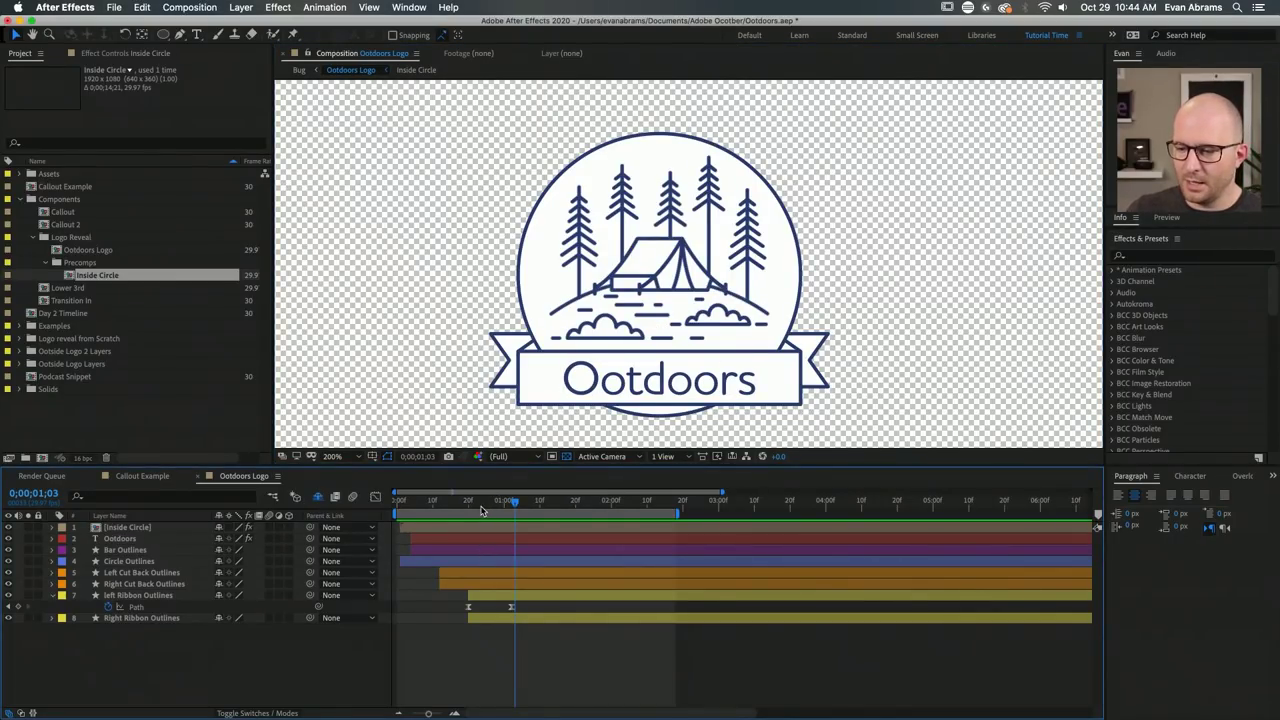
drag(469, 505, 546, 504)
click(818, 345)
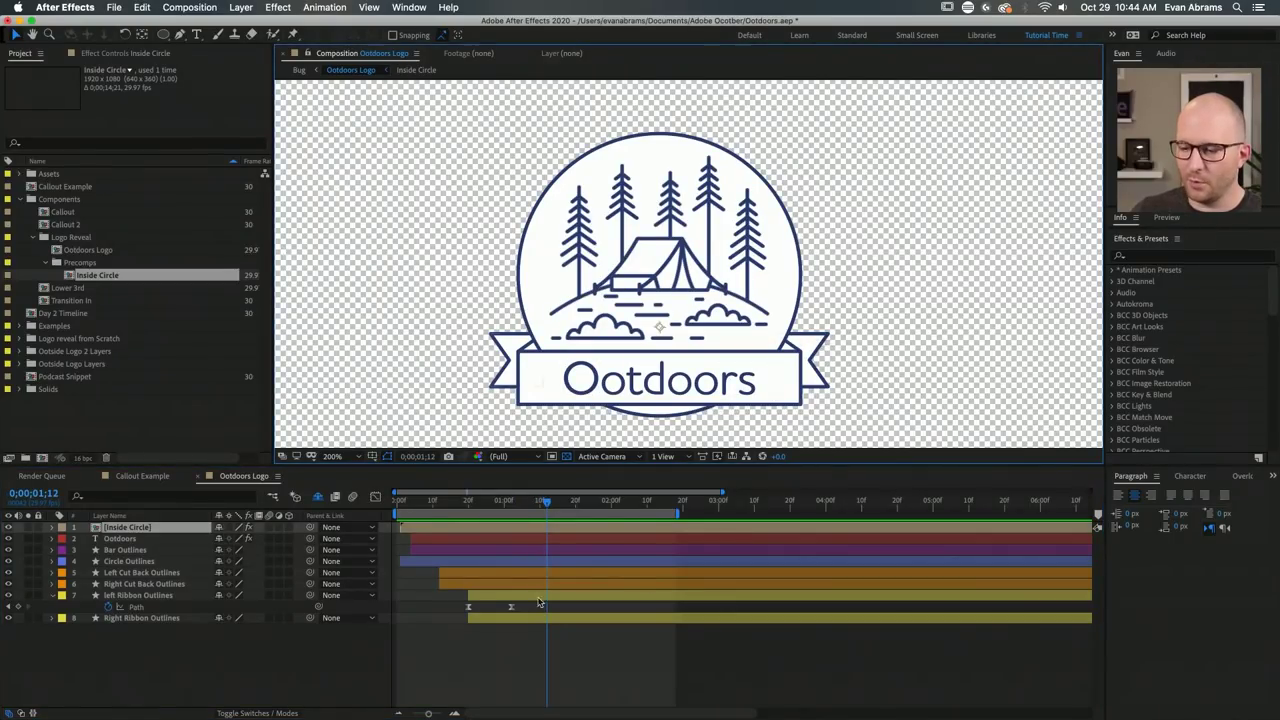
click(174, 619)
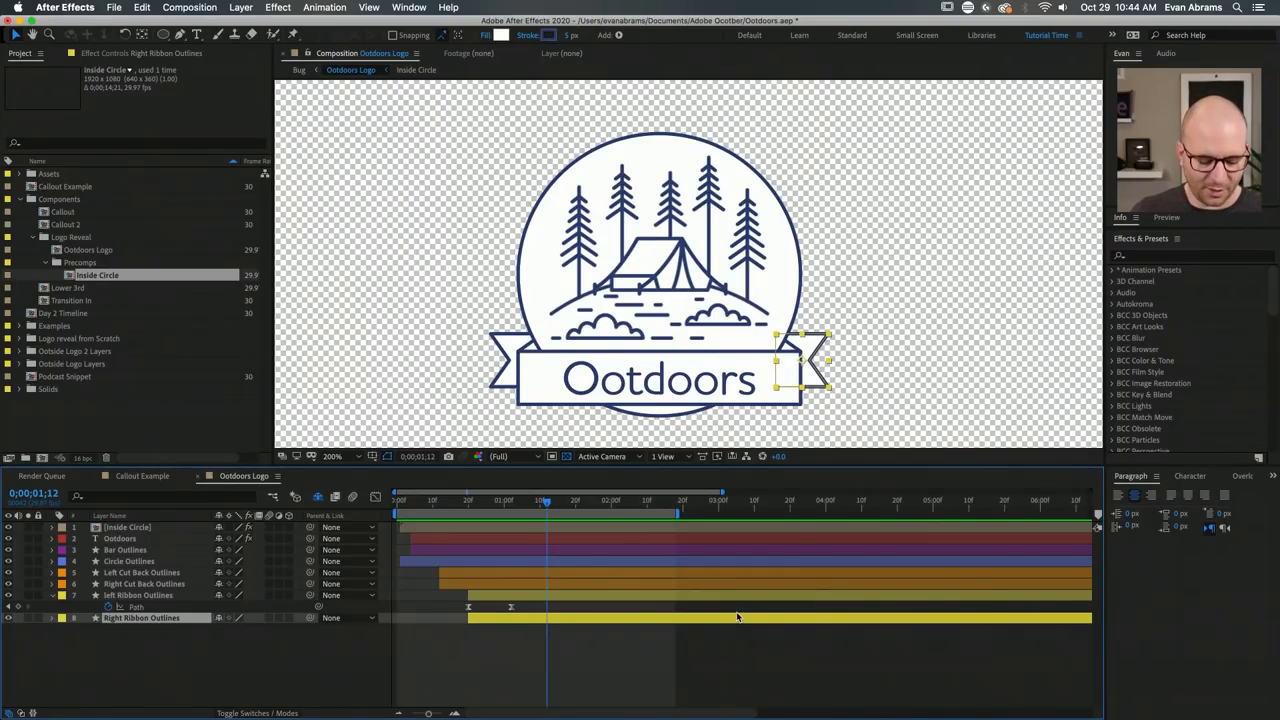
Paste the Right Ribbon Outlines layer into Callout Example above Shape Layer 1, making extra copies.
click(155, 479)
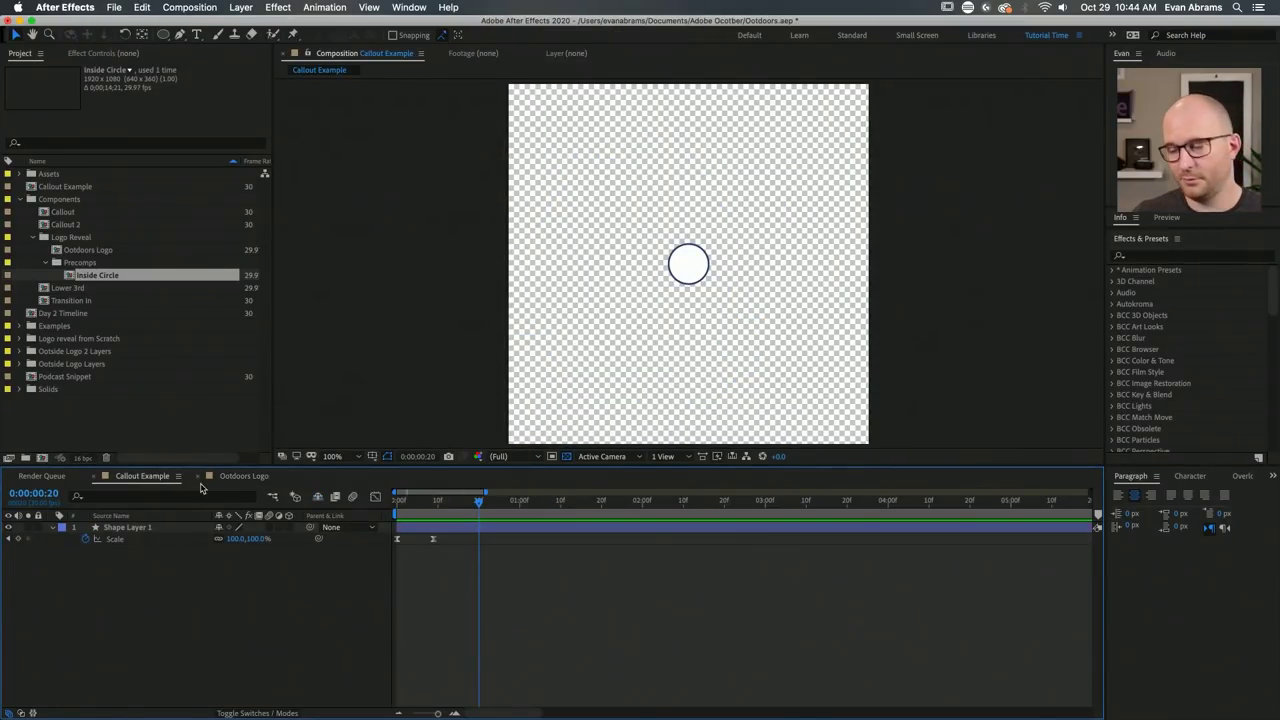
click(146, 530)
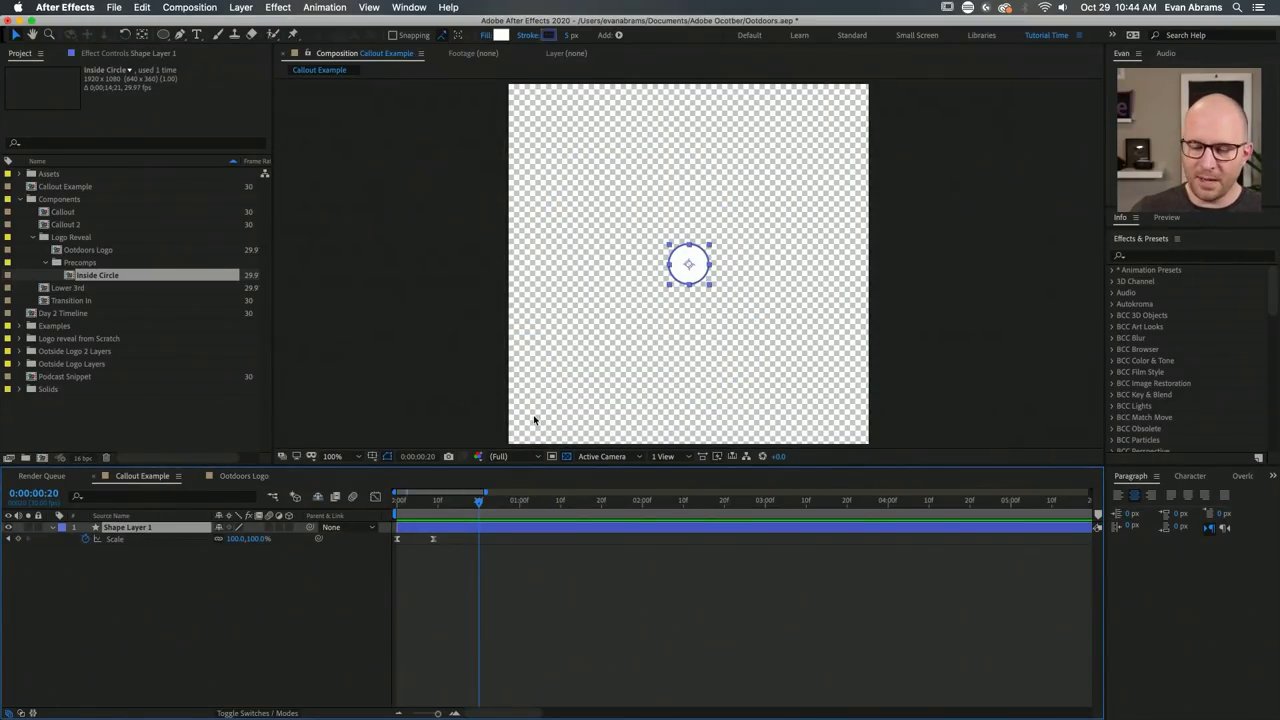
key(cmd+v)
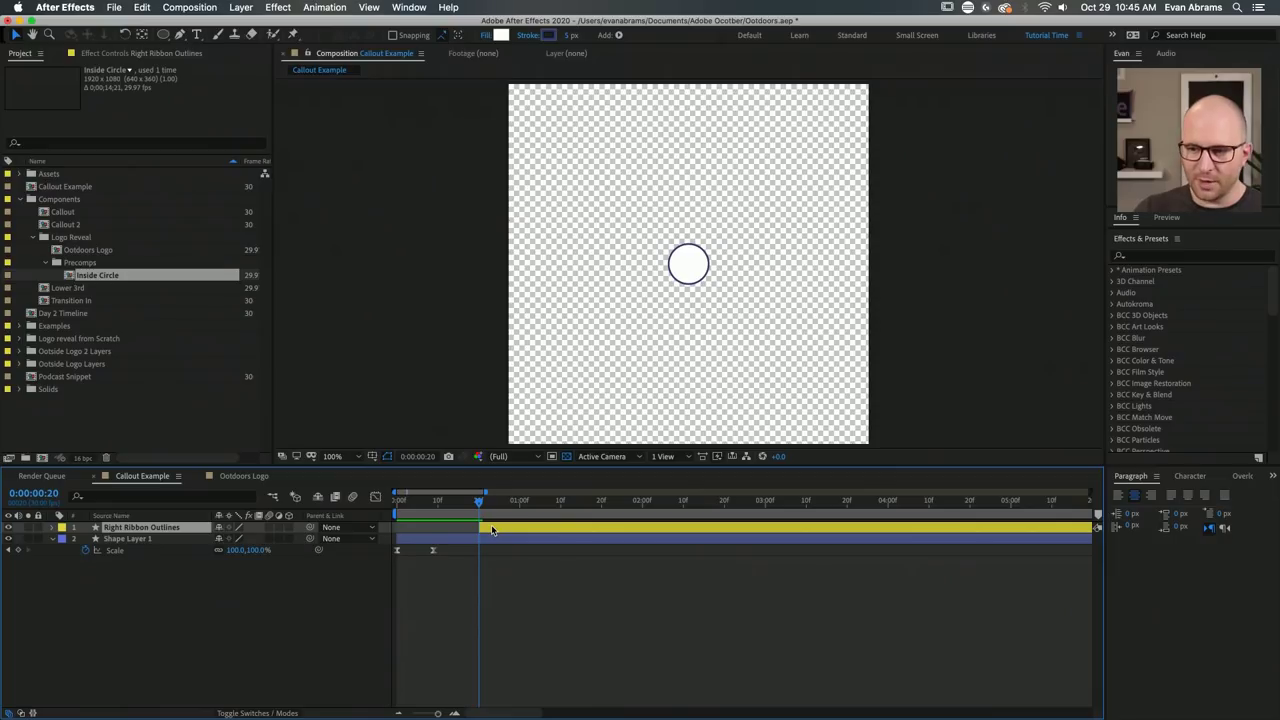
drag(464, 508, 456, 510)
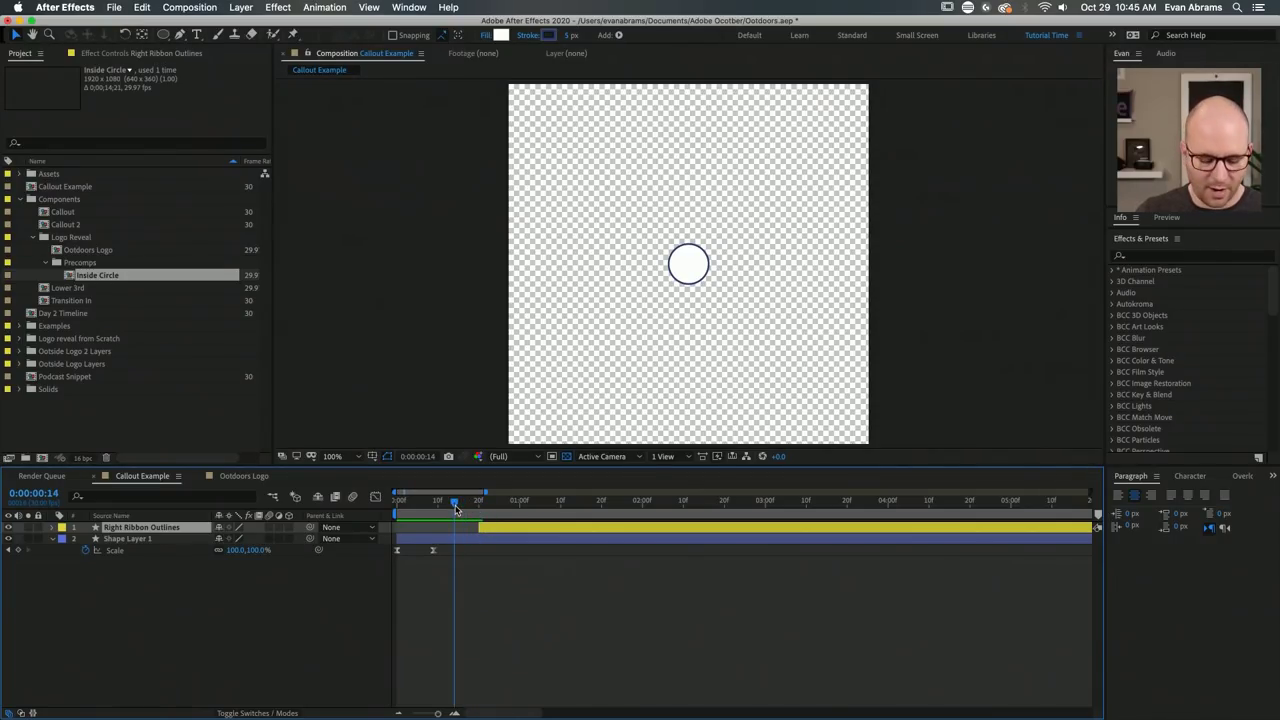
key(cmd+d)
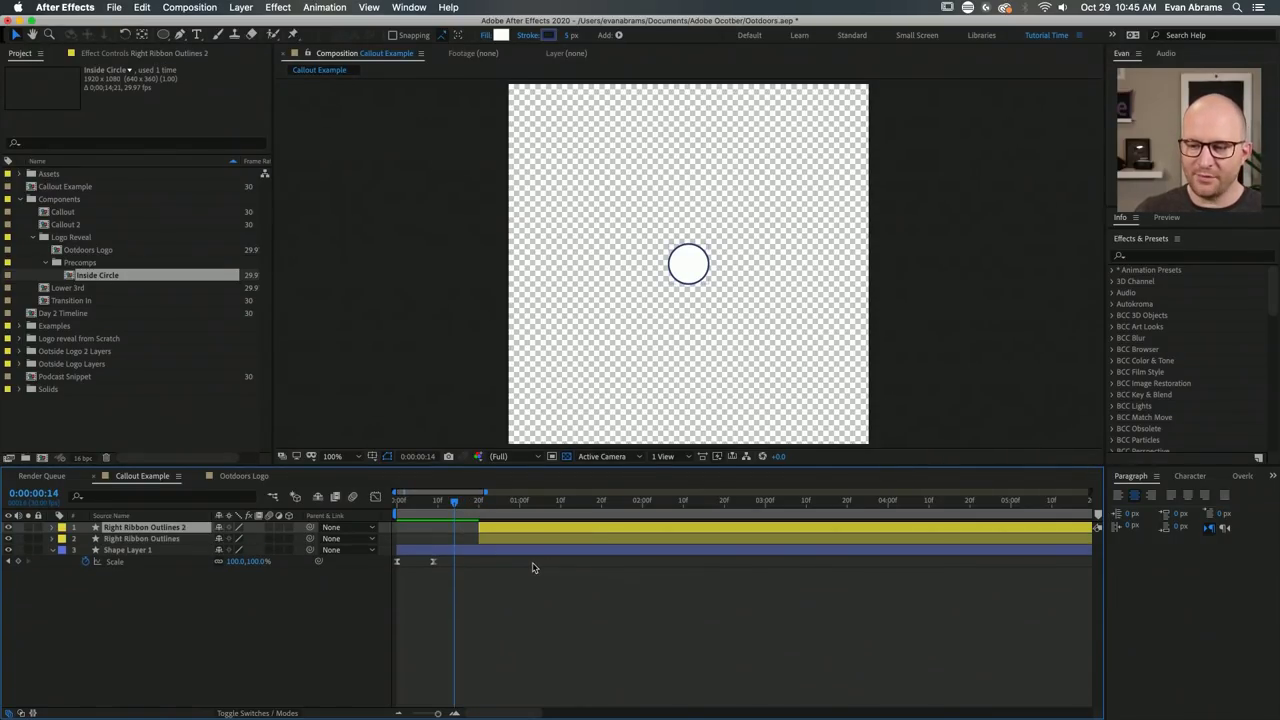
click(414, 502)
key(cmd+d)
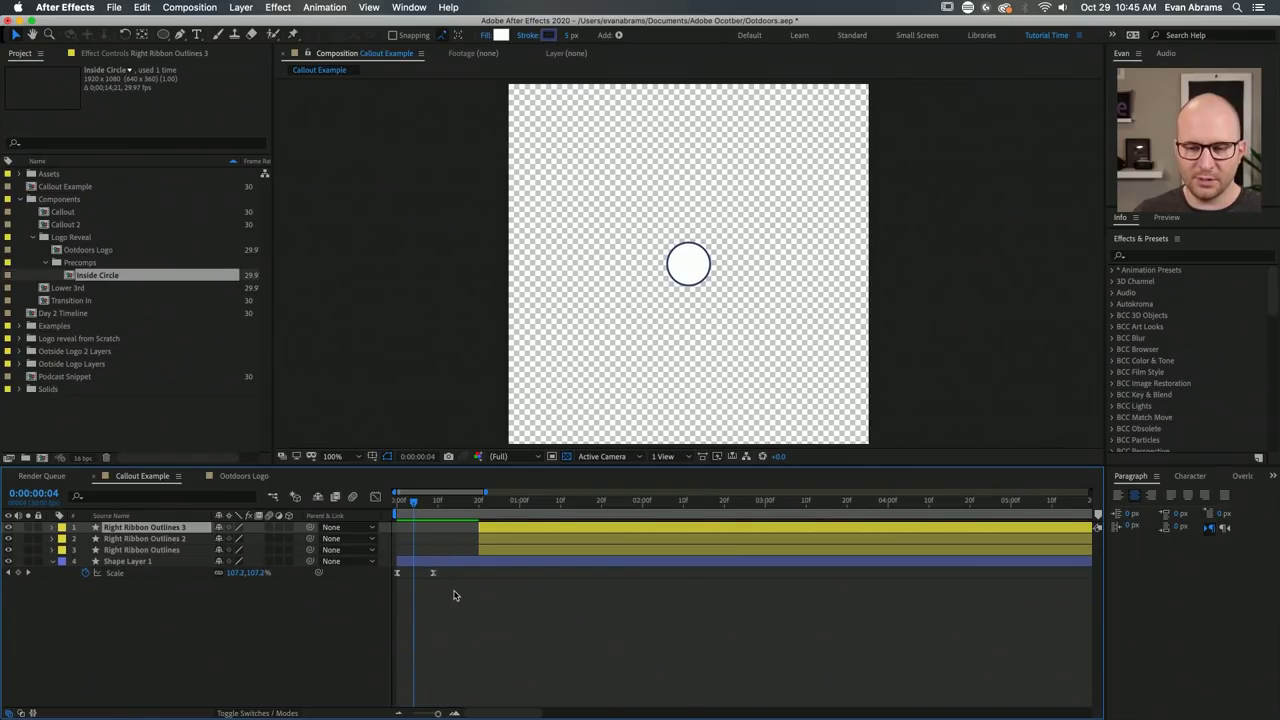
Check the ribbon's 0;00;00;20 timing in Outdoors Logo, then delete the two extra ribbon copies.
click(244, 476)
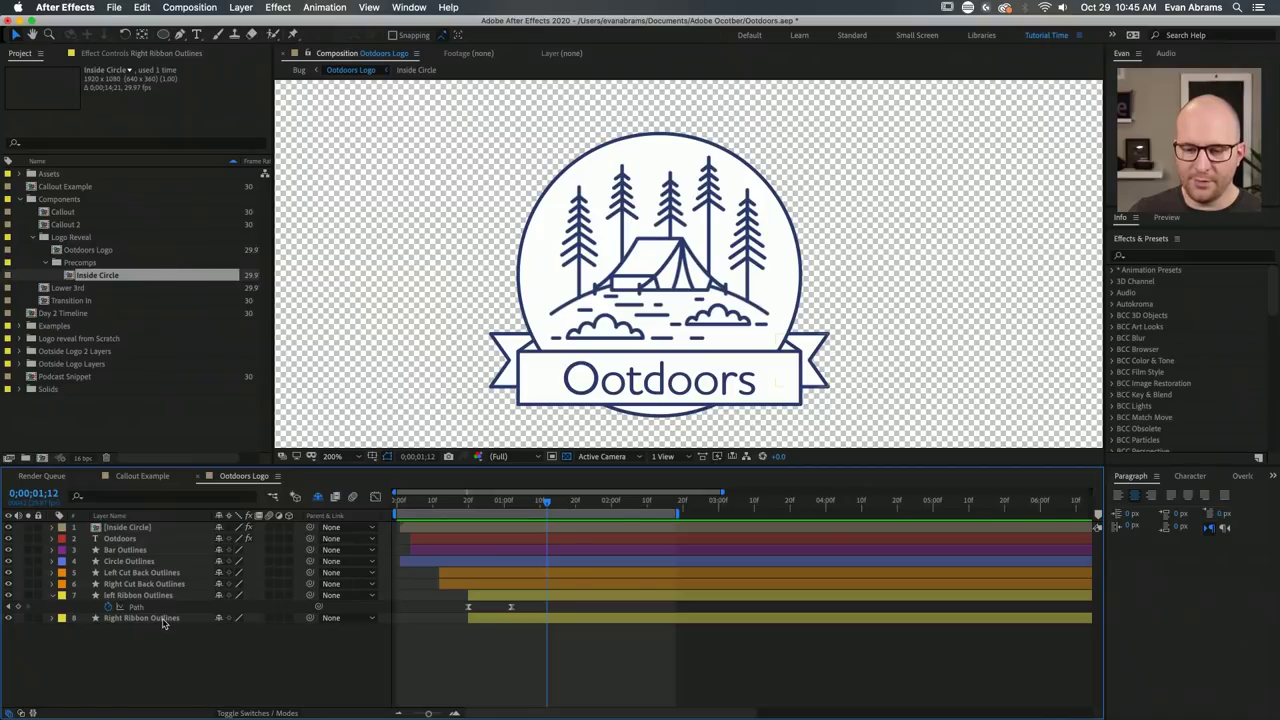
click(140, 618)
mouse_move(475, 511)
mouse_down()
mouse_move(461, 505)
mouse_move(469, 512)
mouse_up()
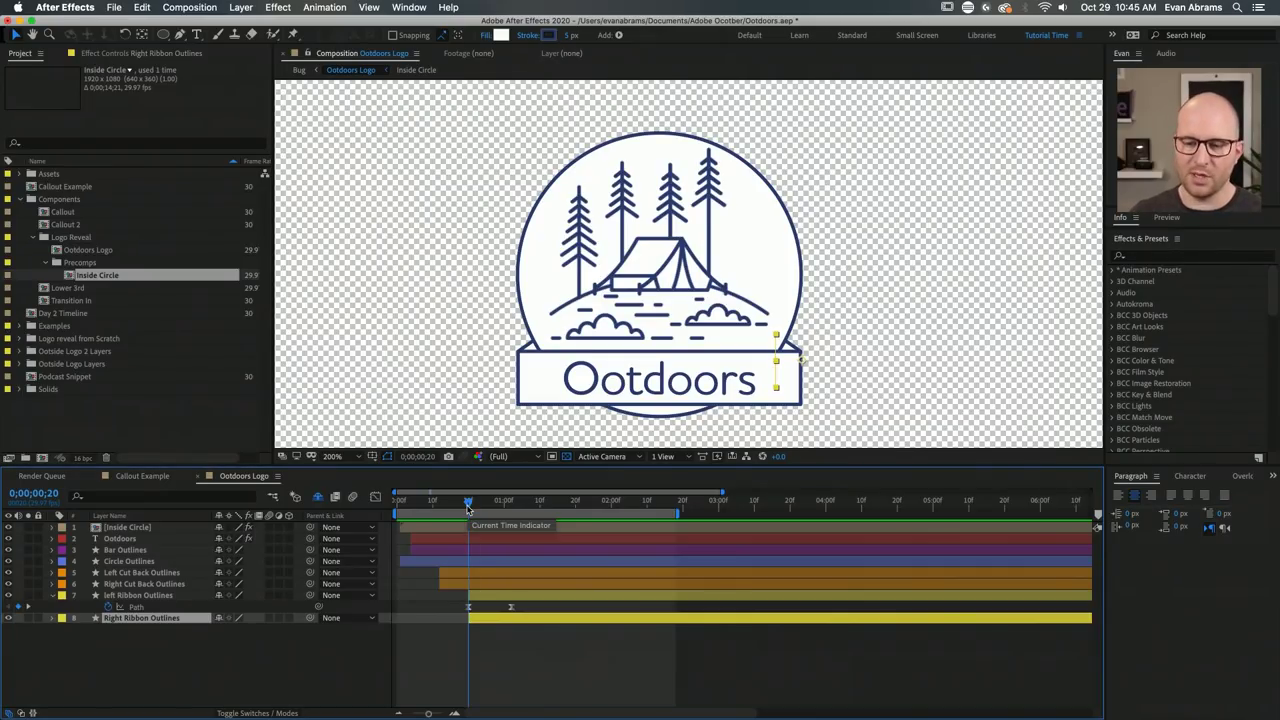
click(140, 476)
click(478, 522)
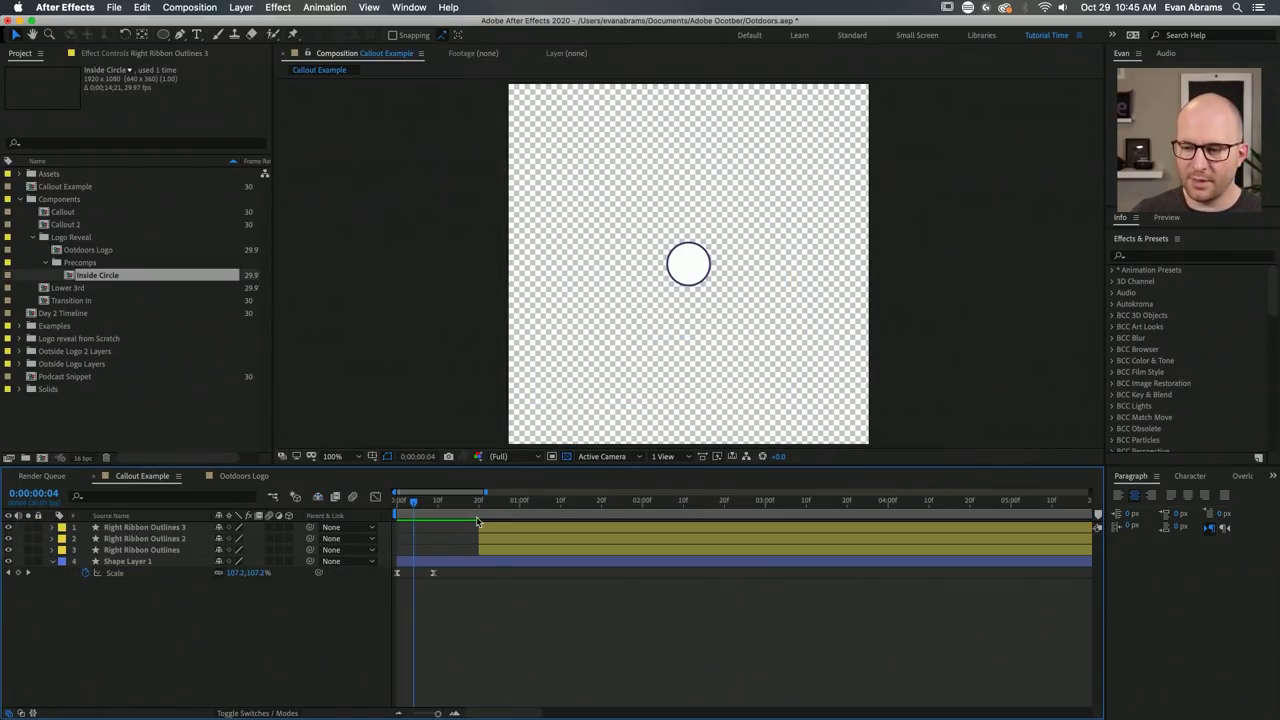
click(481, 511)
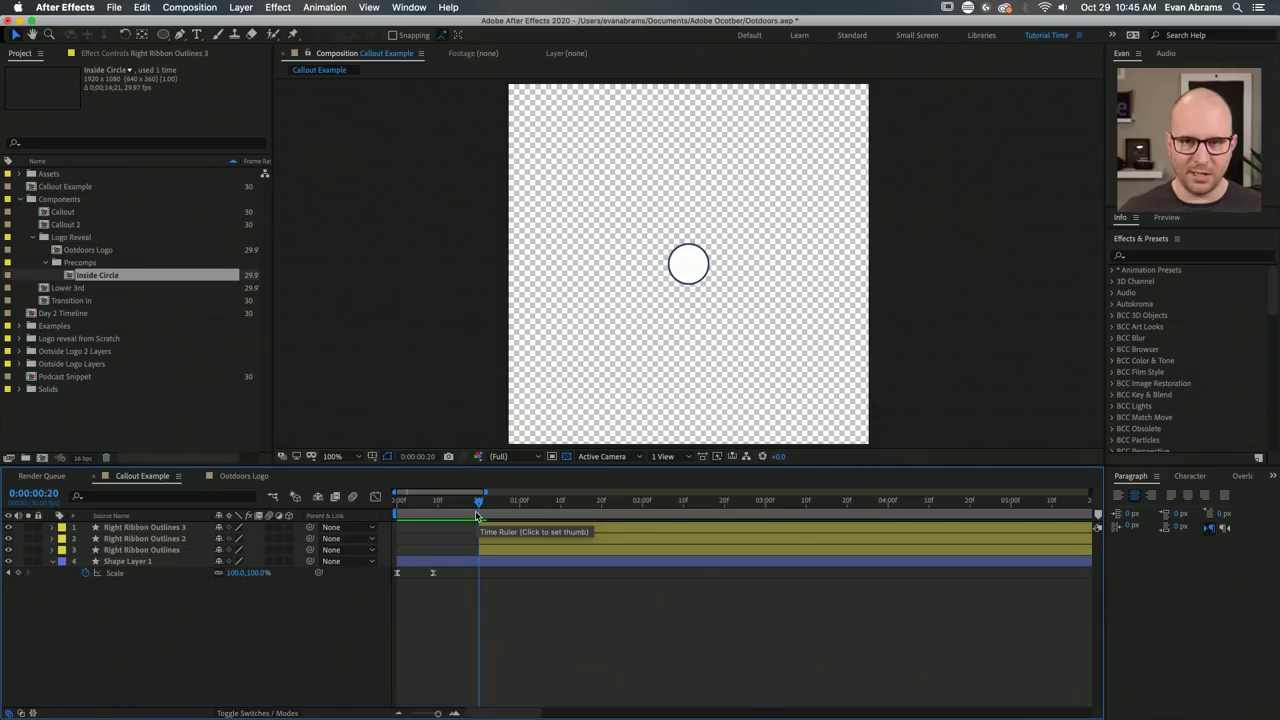
click(514, 527)
shift+click(514, 537)
key(Delete)
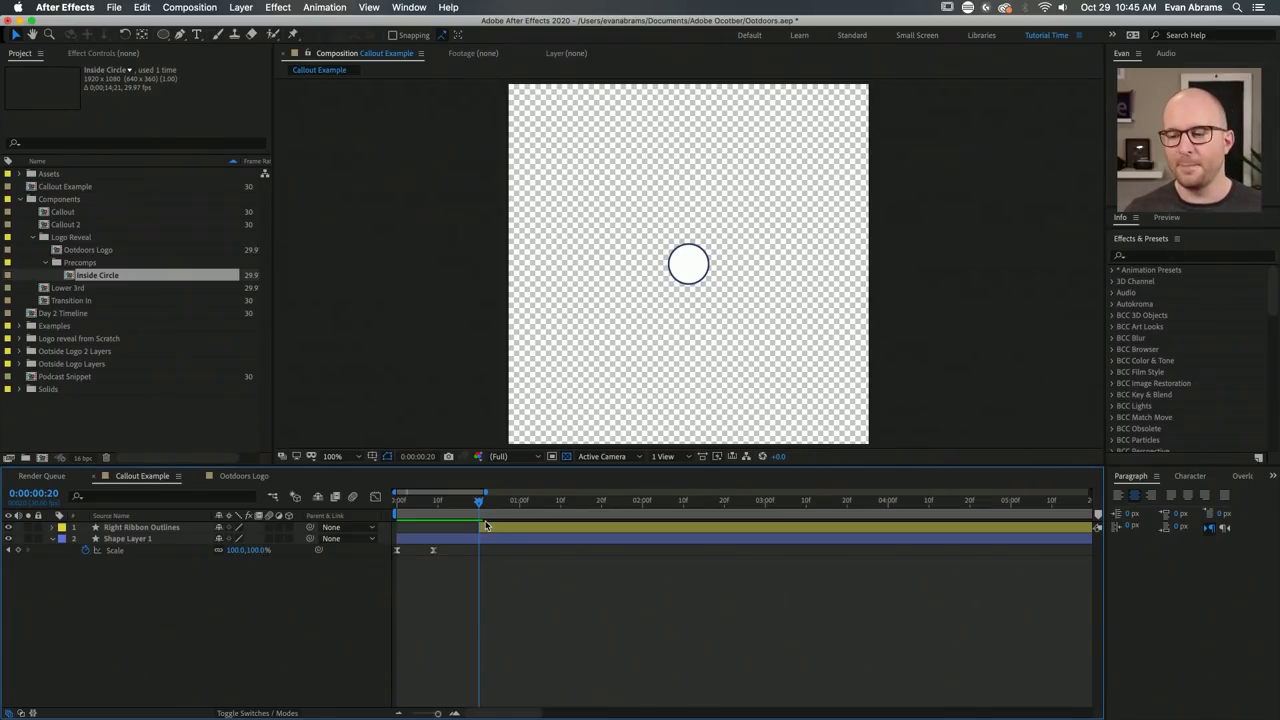
Slide the remaining ribbon layer so it starts near the beginning of the comp.
click(538, 530)
drag(499, 533, 440, 520)
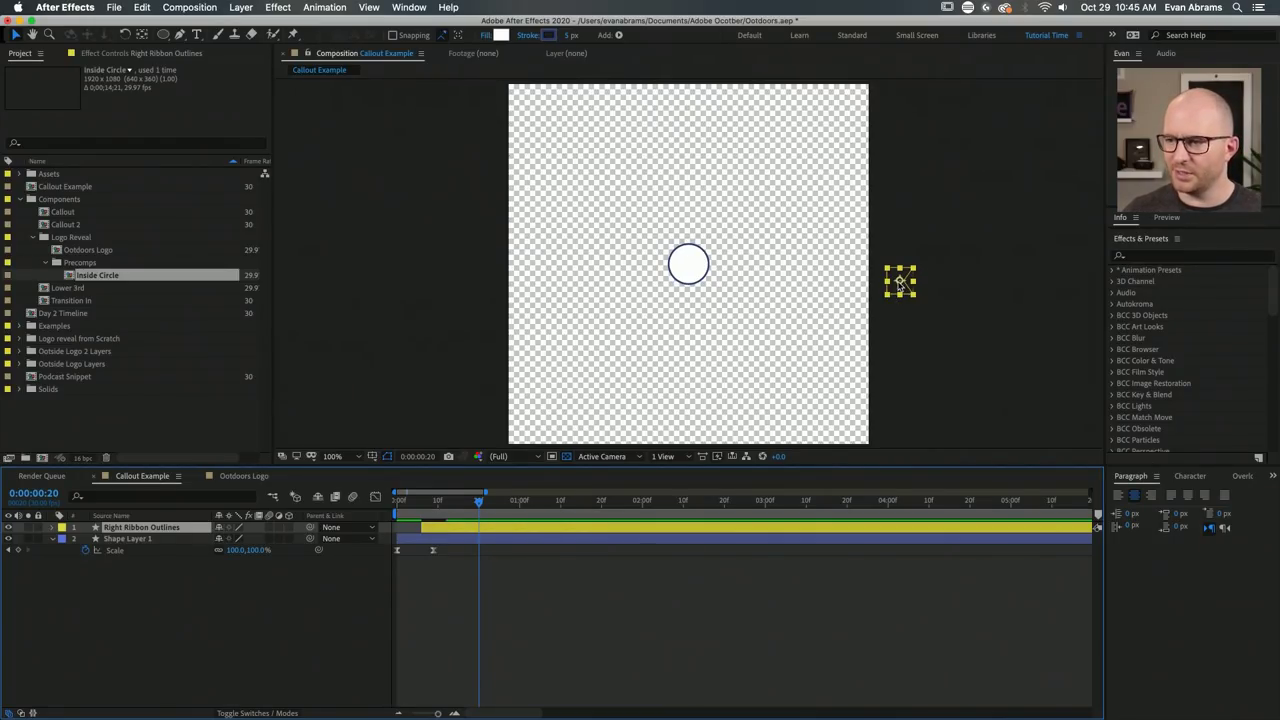
click(240, 478)
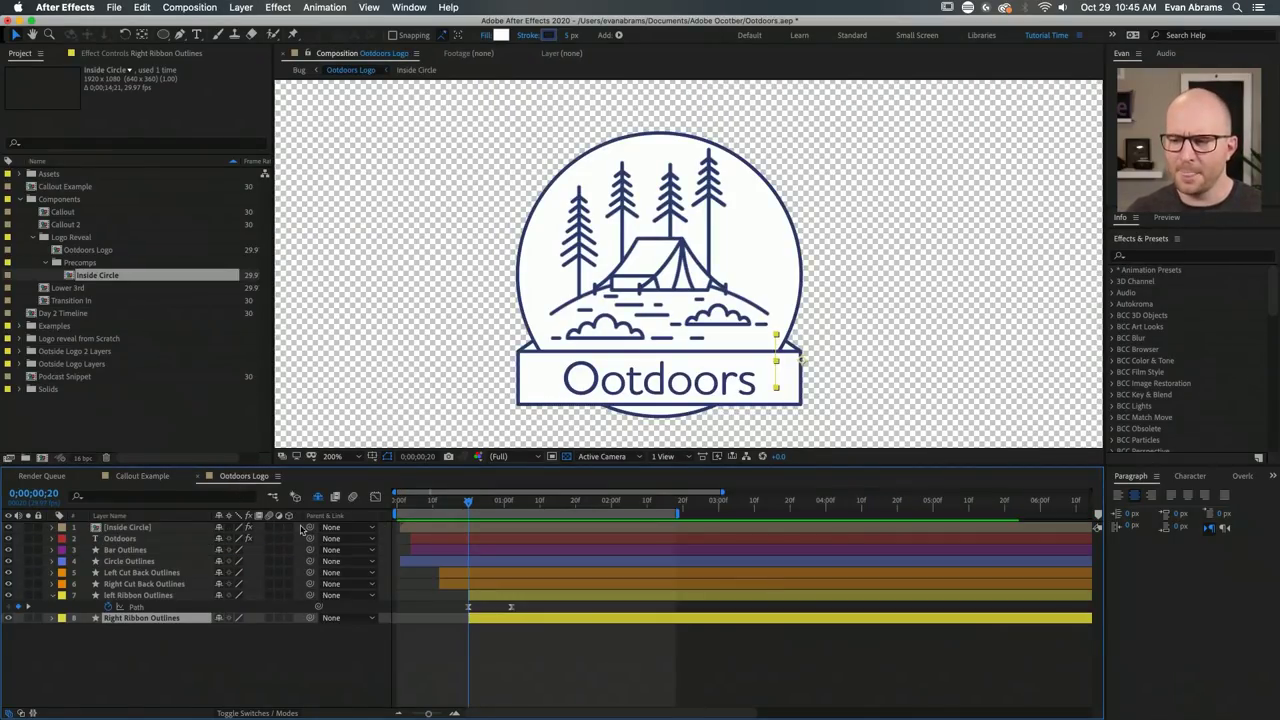
Move the pasted ribbon to Position 808, 540 on the white circle's right edge.
key(comma)
key(space)
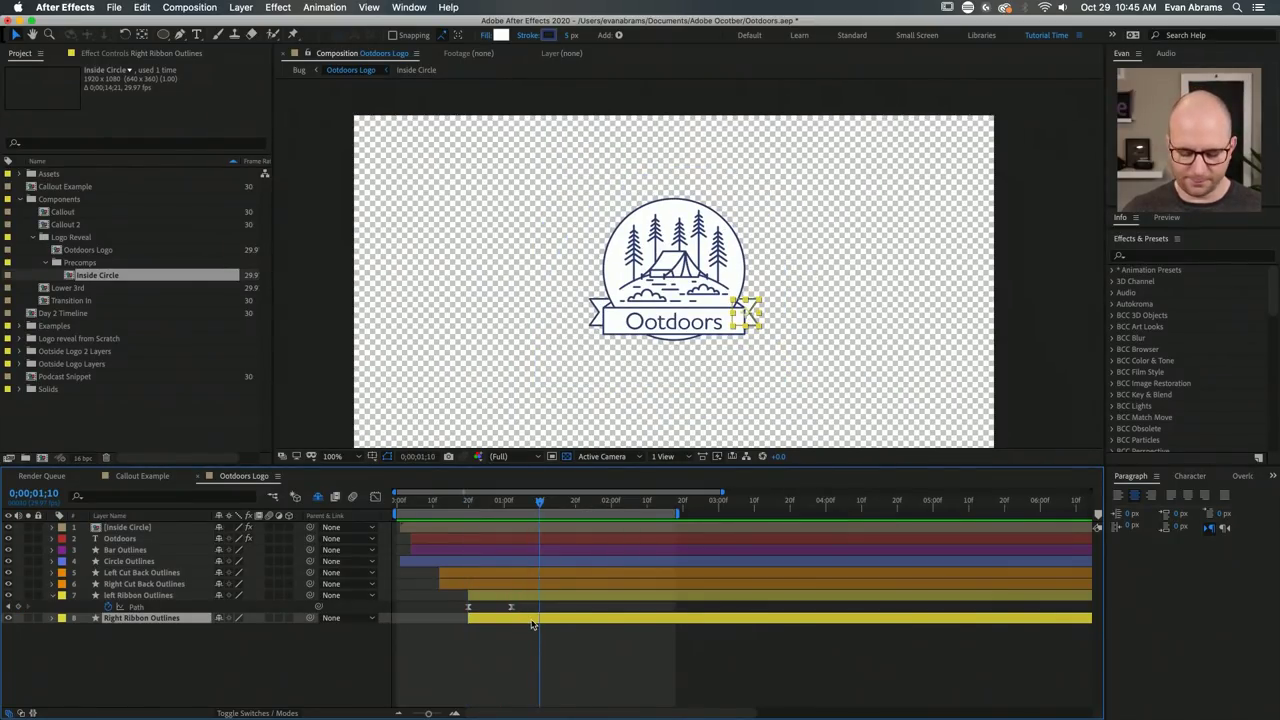
key(p)
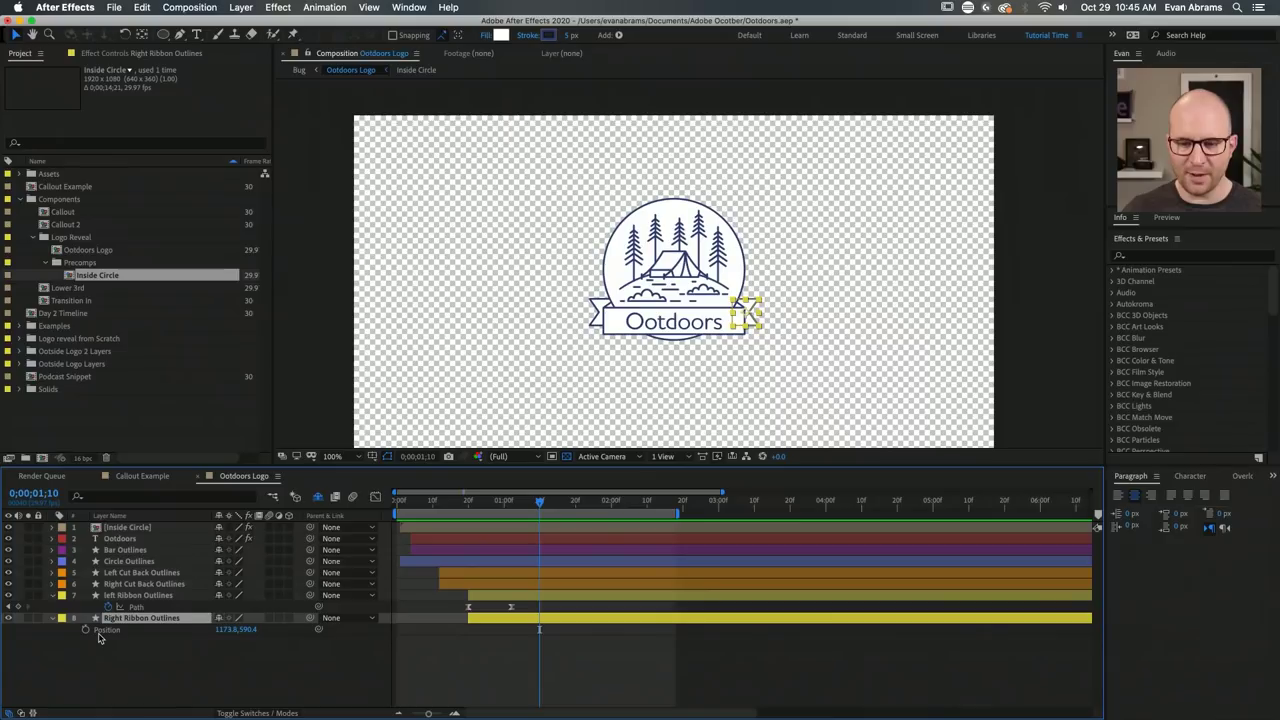
click(148, 477)
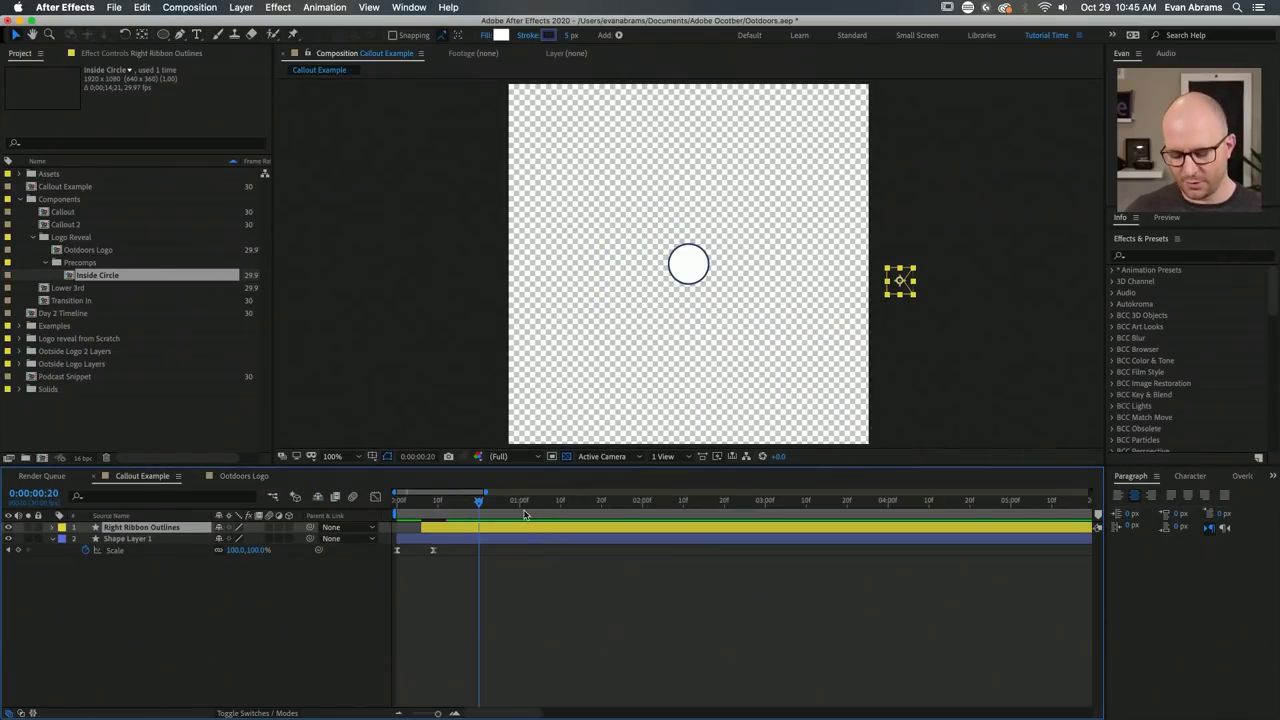
key(p)
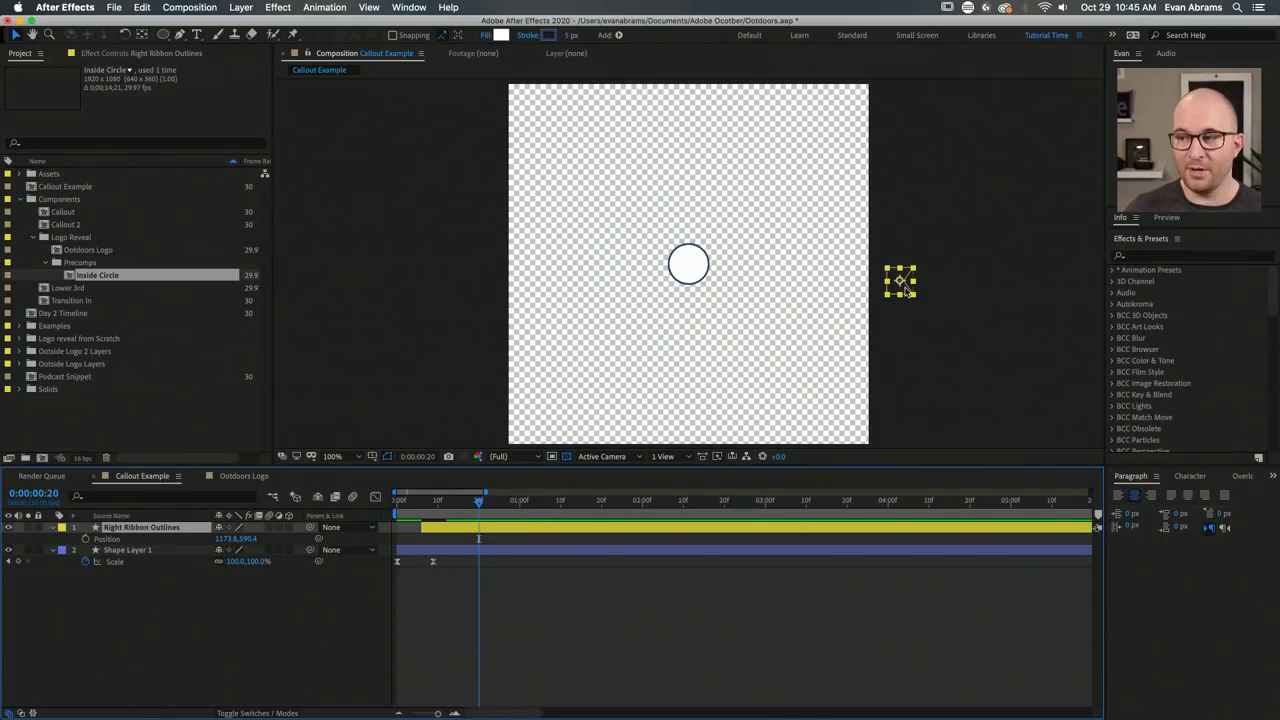
drag(900, 283, 712, 264)
scroll(719, 265, up, 2)
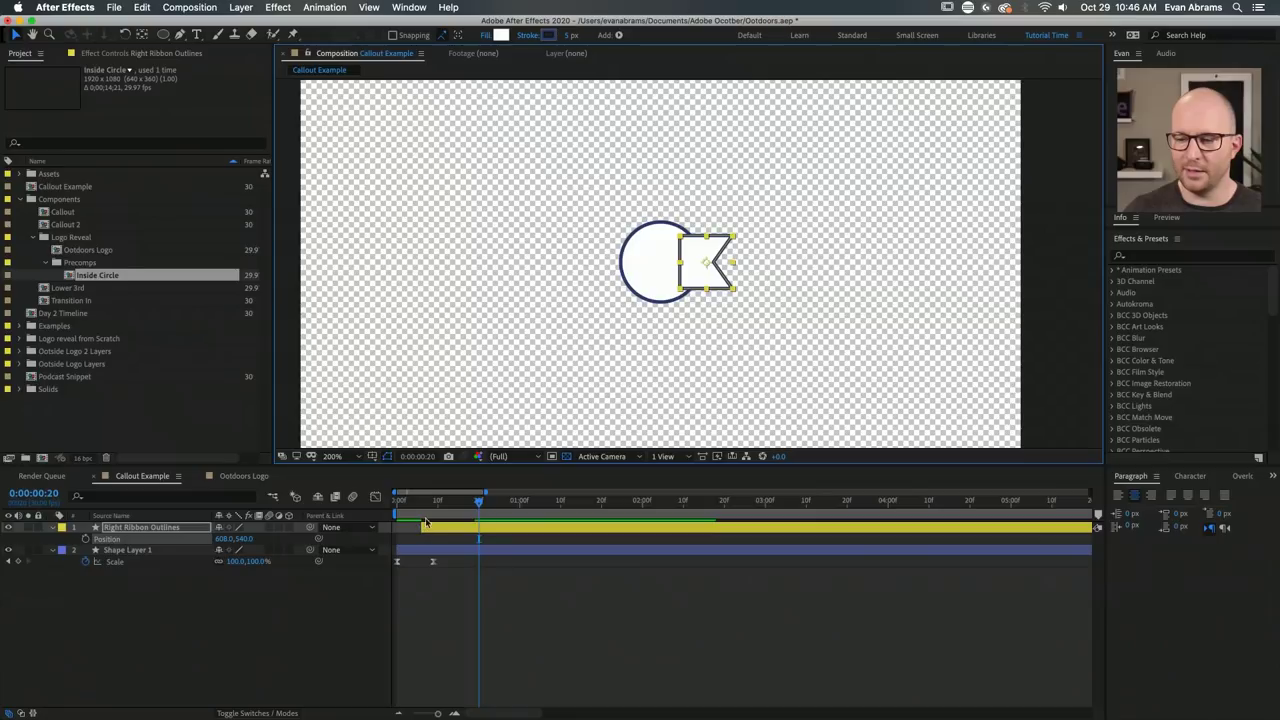
Move Right Ribbon Outlines below Shape Layer 1 and preview the callout animation.
drag(111, 538, 118, 600)
click(528, 614)
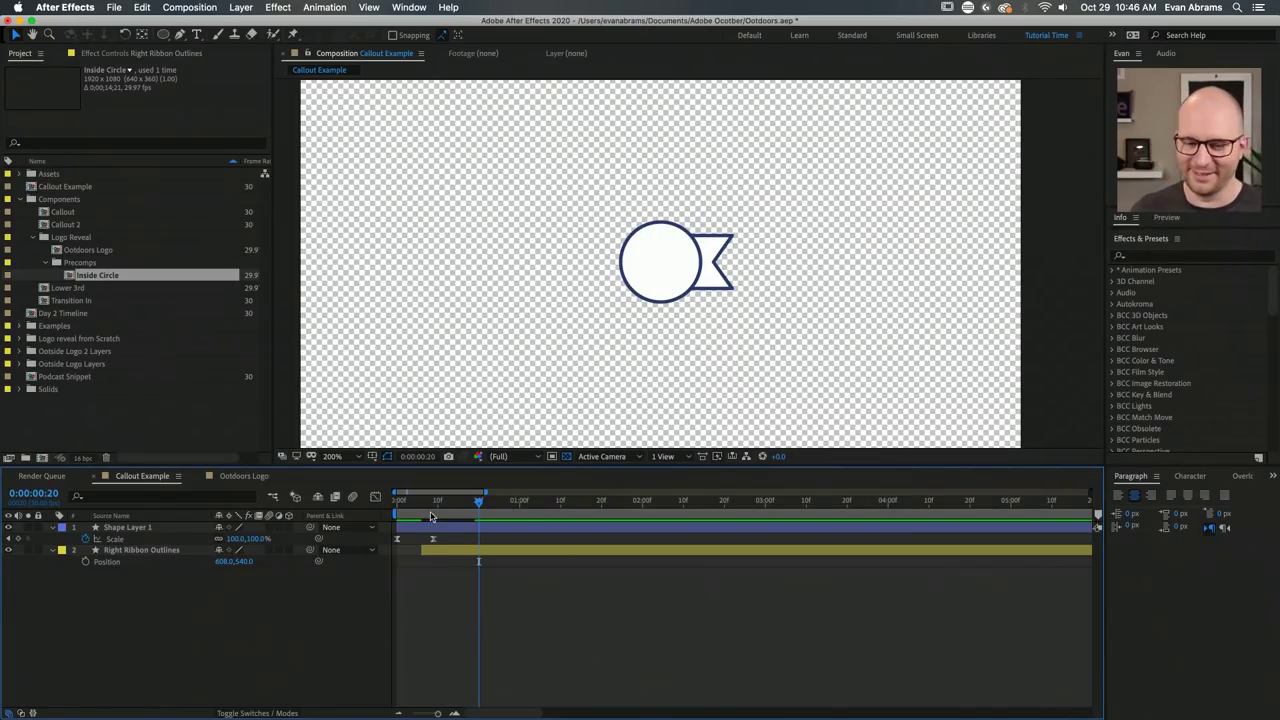
drag(414, 503, 385, 513)
key(space)
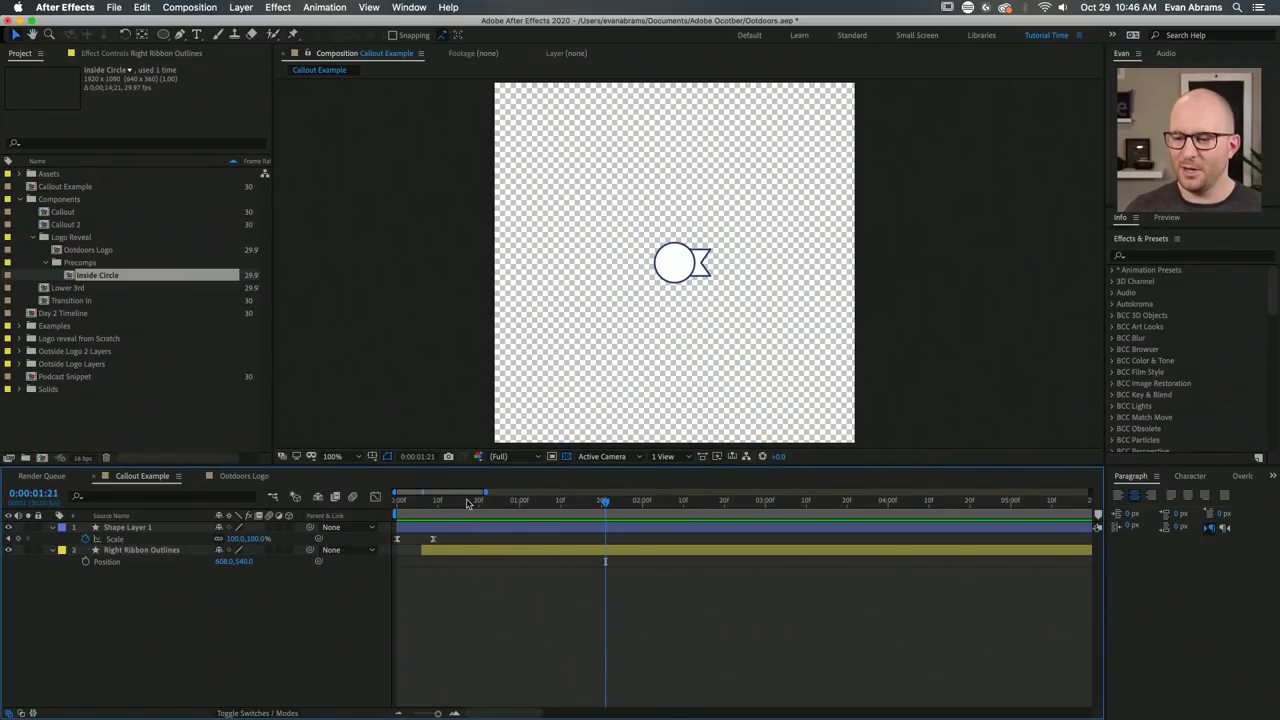
key(space)
key(space)
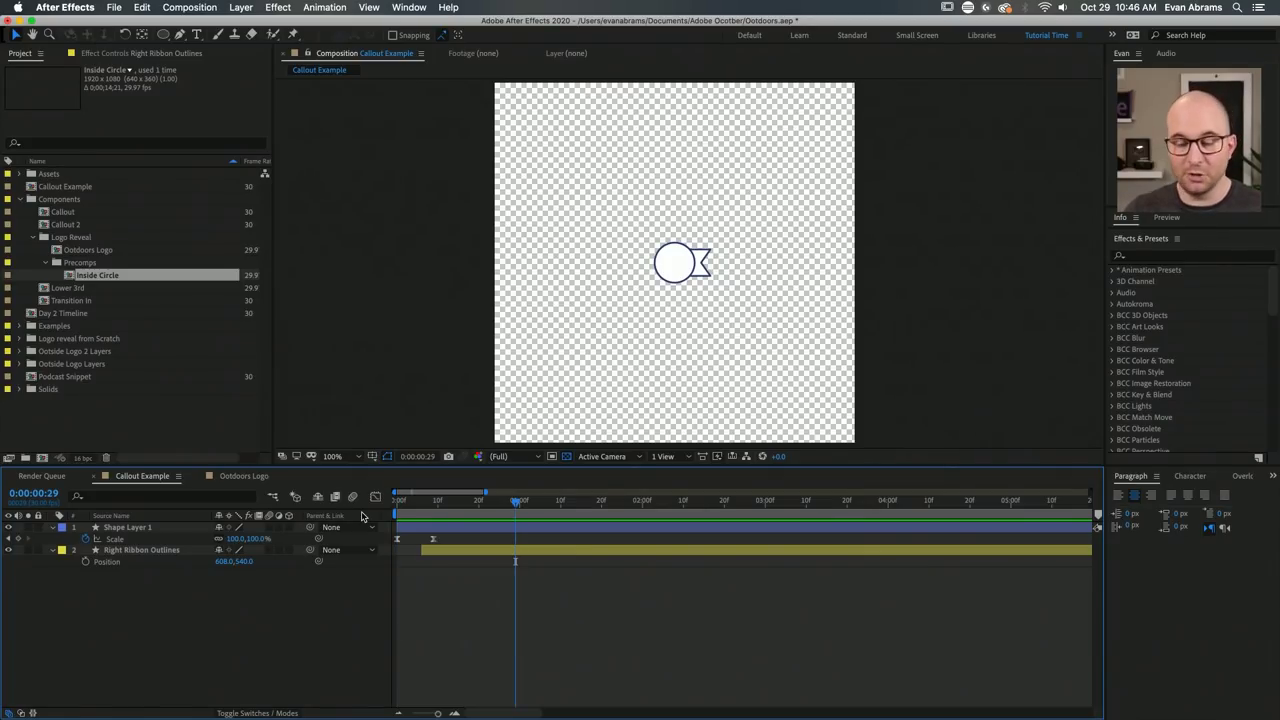
Reveal the ribbon's two animated Path keyframes and select them.
click(454, 554)
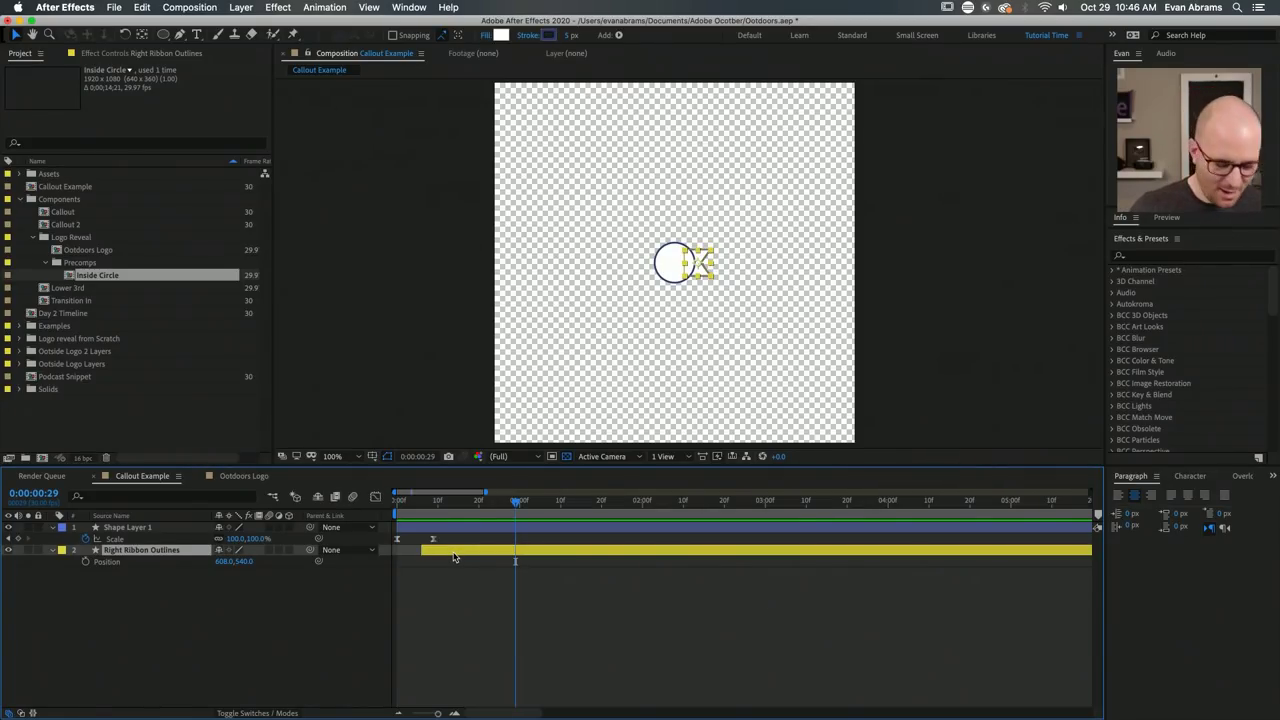
key(u)
click(476, 509)
click(138, 563)
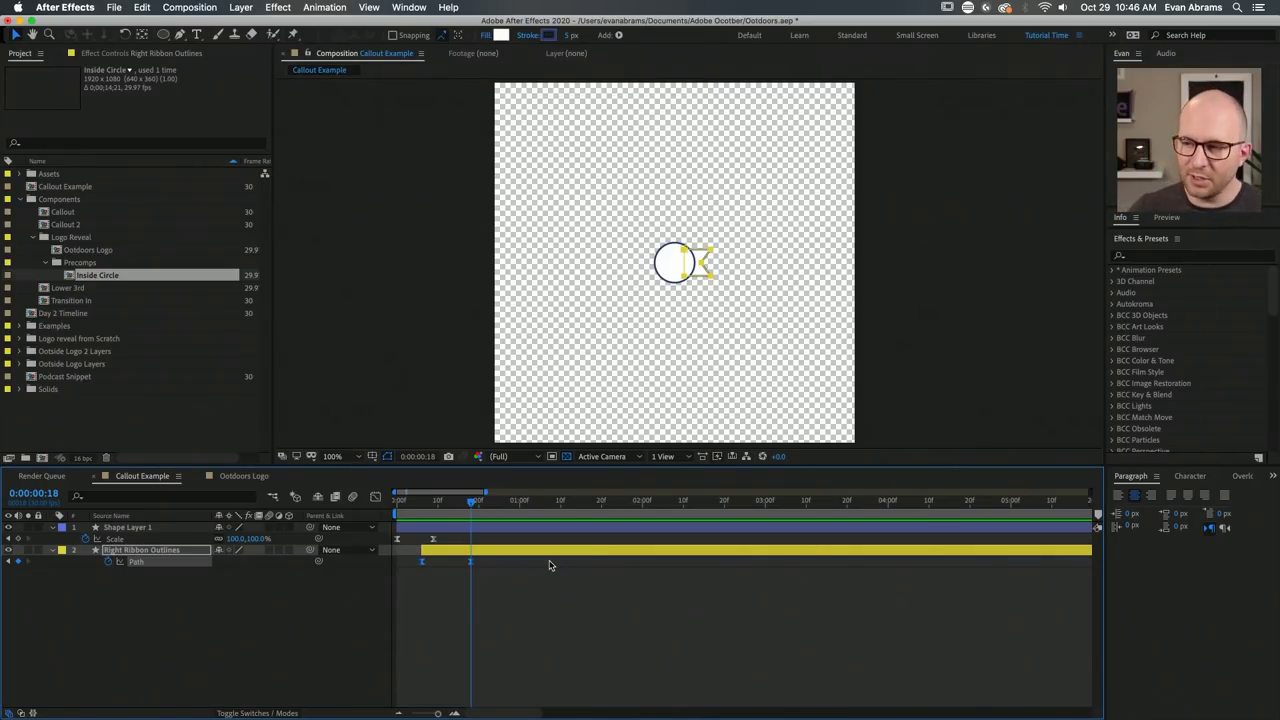
Select the ribbon's Path keyframe and property, then zoom to 100% and preview.
click(527, 580)
click(471, 561)
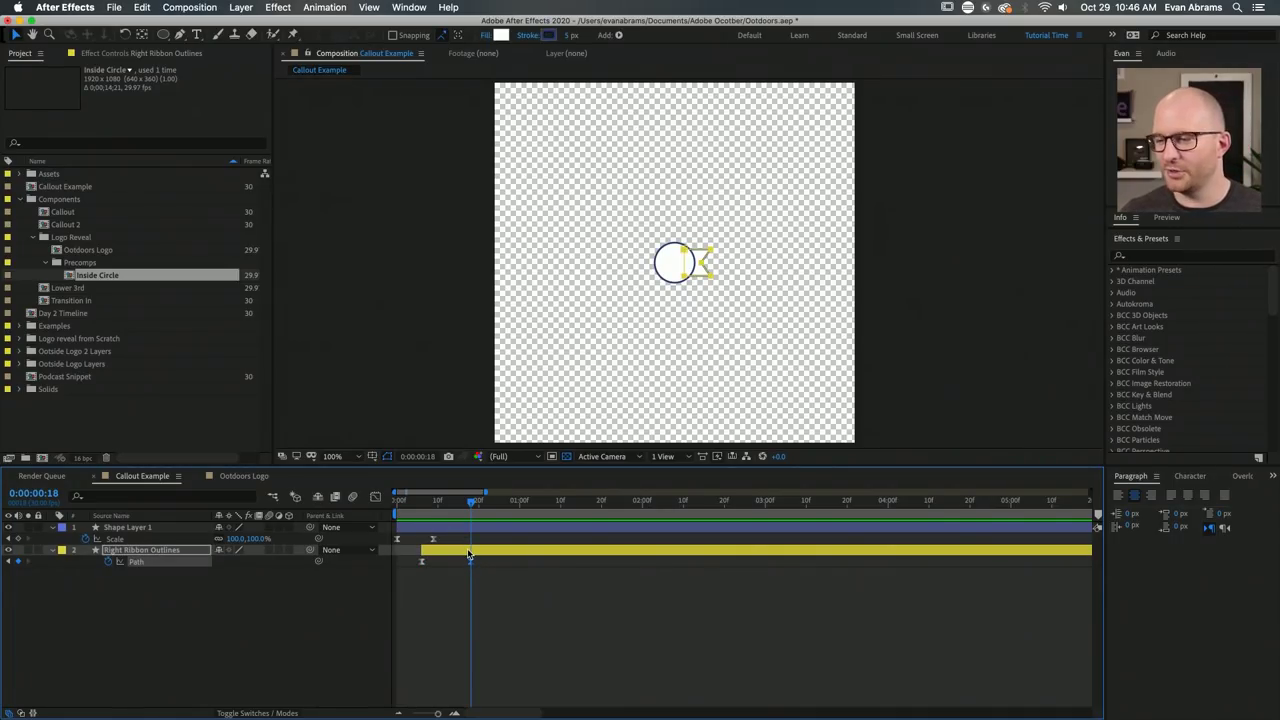
scroll(735, 221, up, 2)
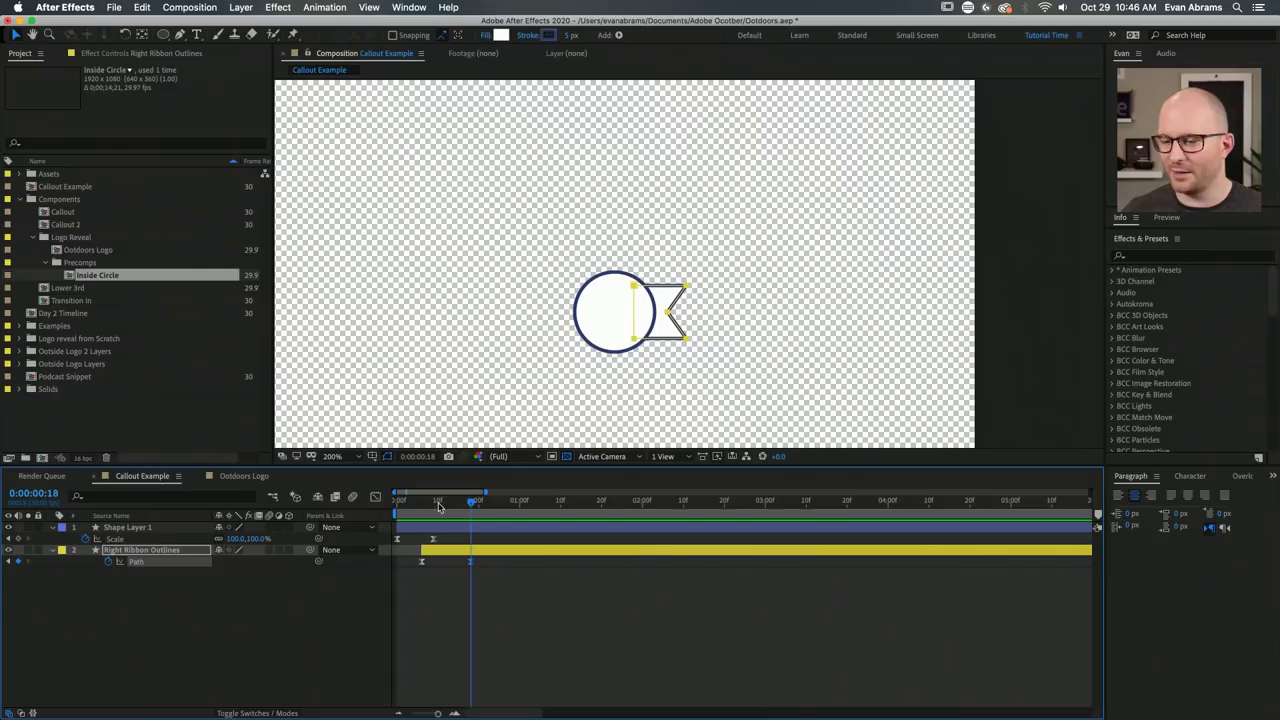
drag(440, 506, 424, 505)
click(313, 590)
click(167, 551)
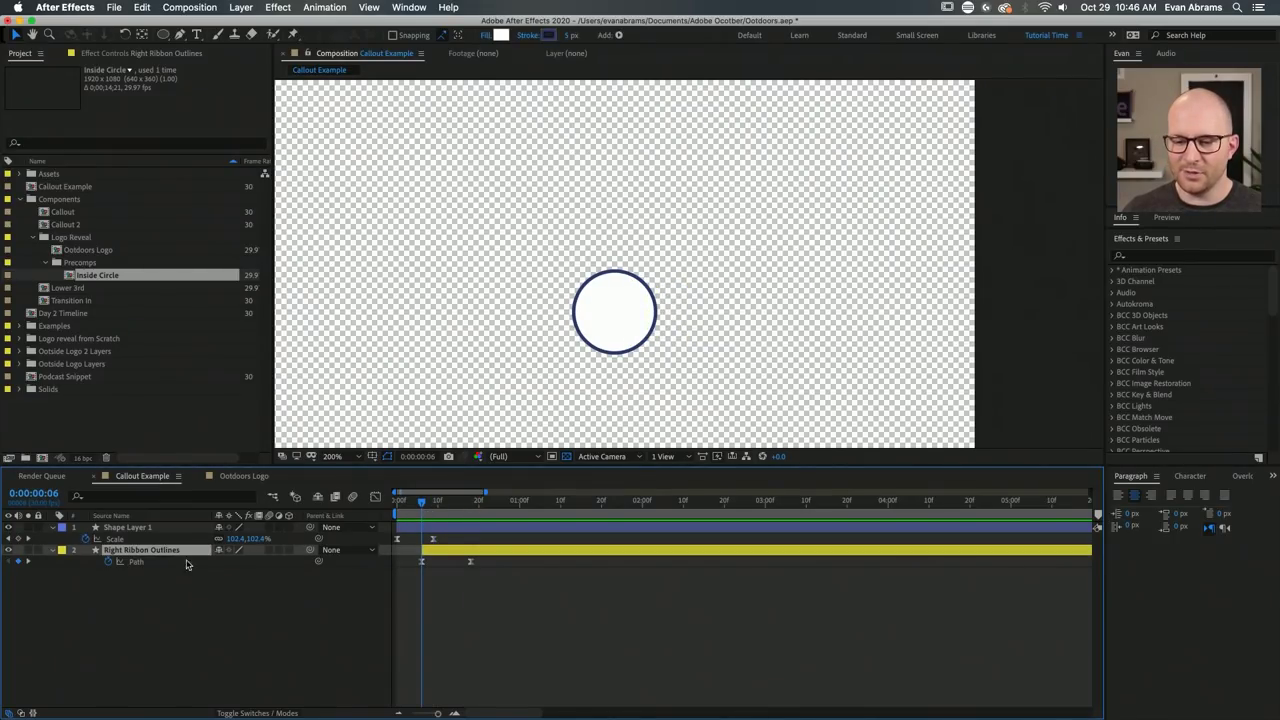
click(143, 566)
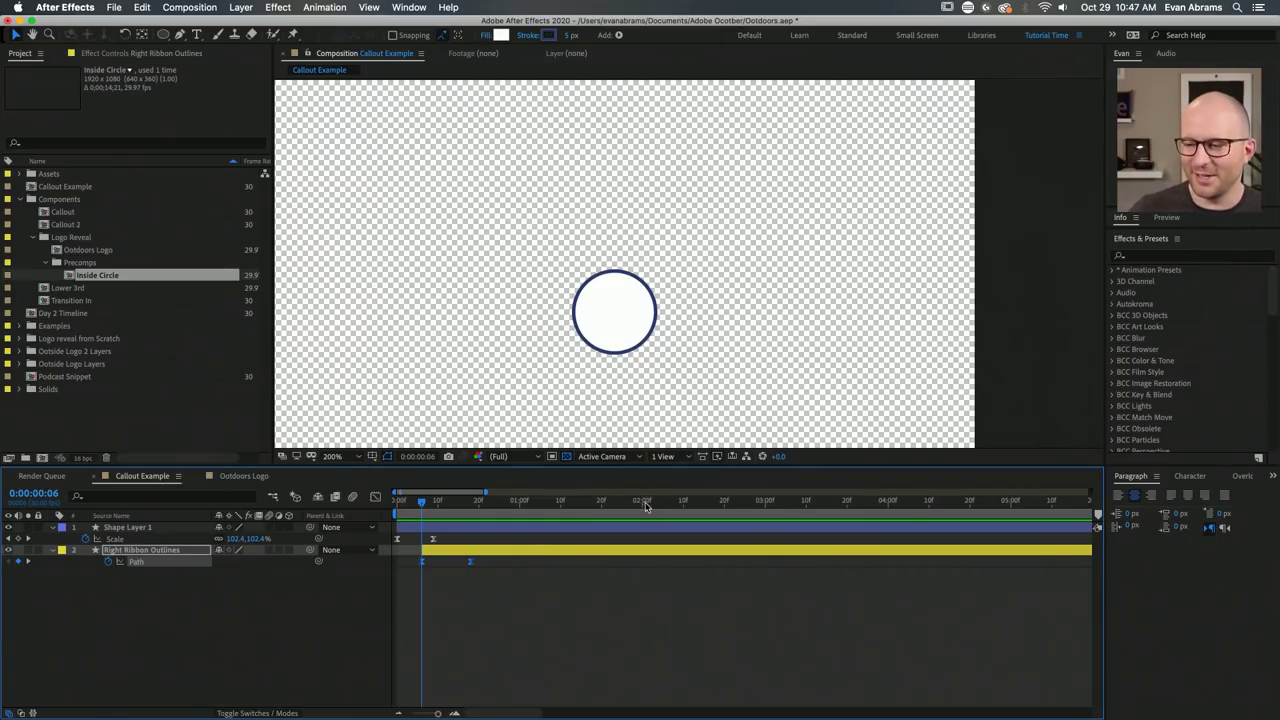
click(659, 587)
key(comma)
key(space)
key(space)
At the frame-18 Path keyframe, stretch the ribbon's right end well to the right.
click(440, 550)
click(140, 561)
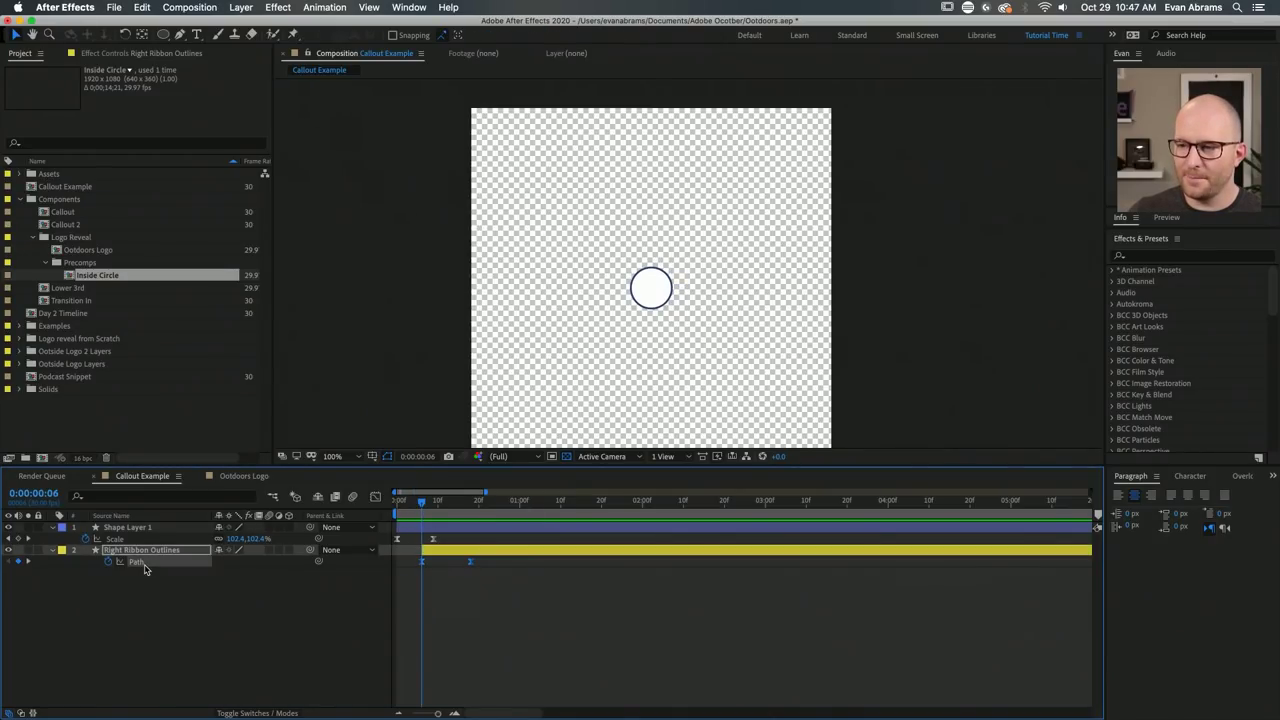
key(space)
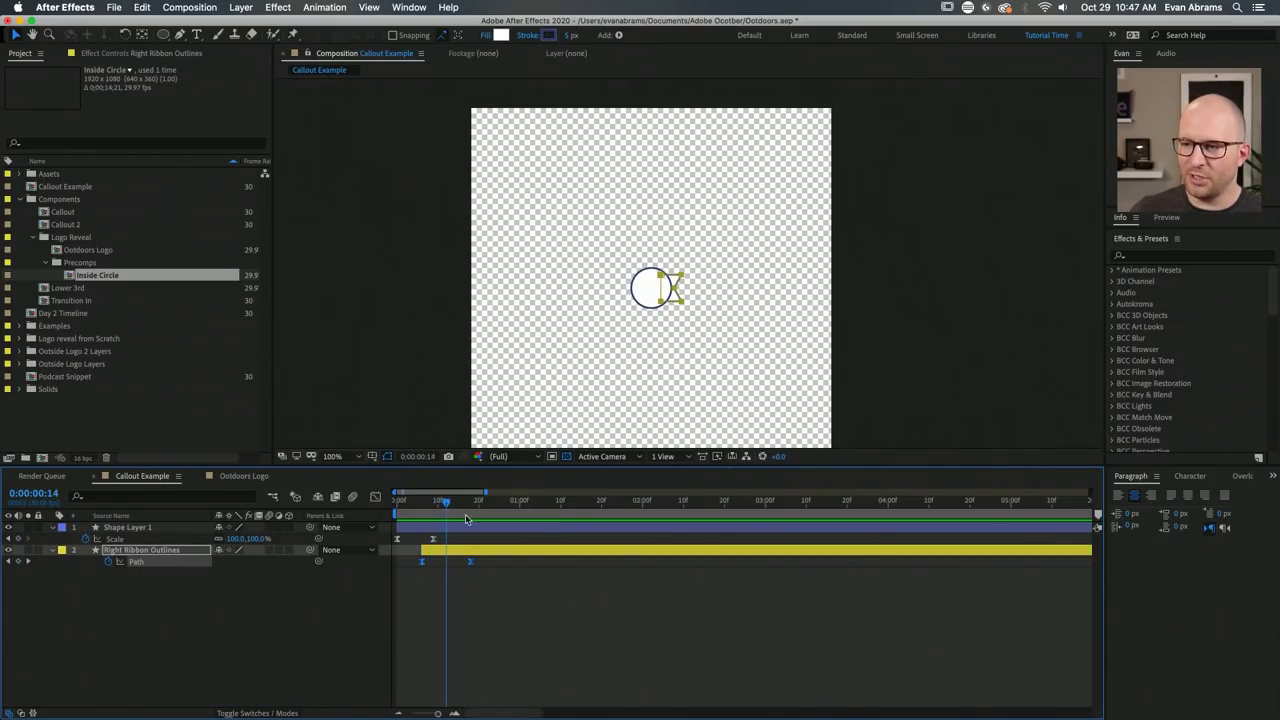
click(484, 565)
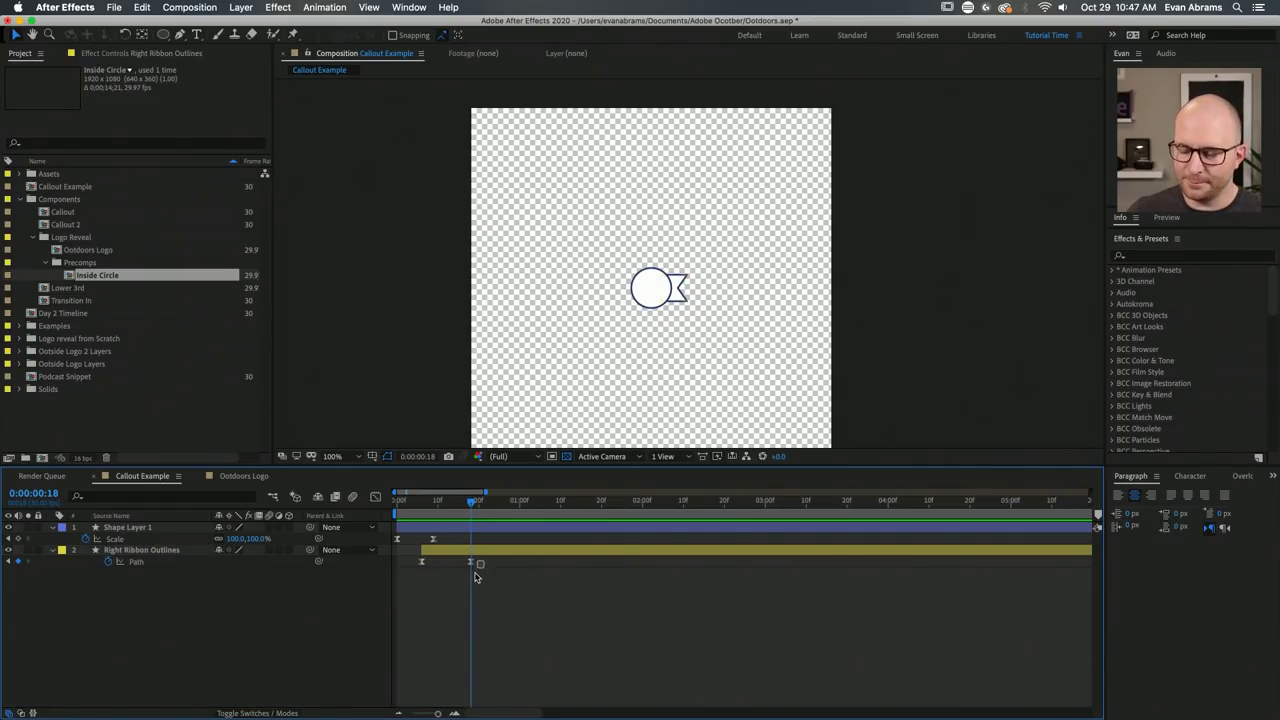
click(472, 561)
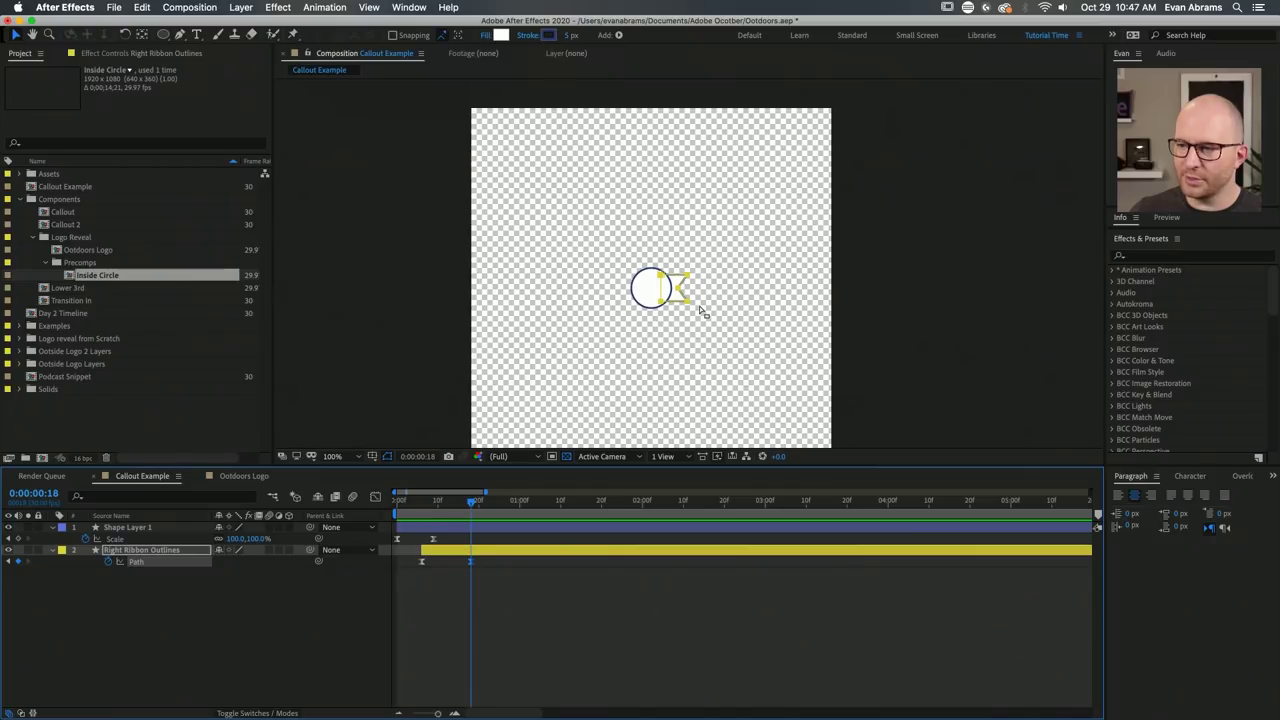
scroll(703, 272, up, 2)
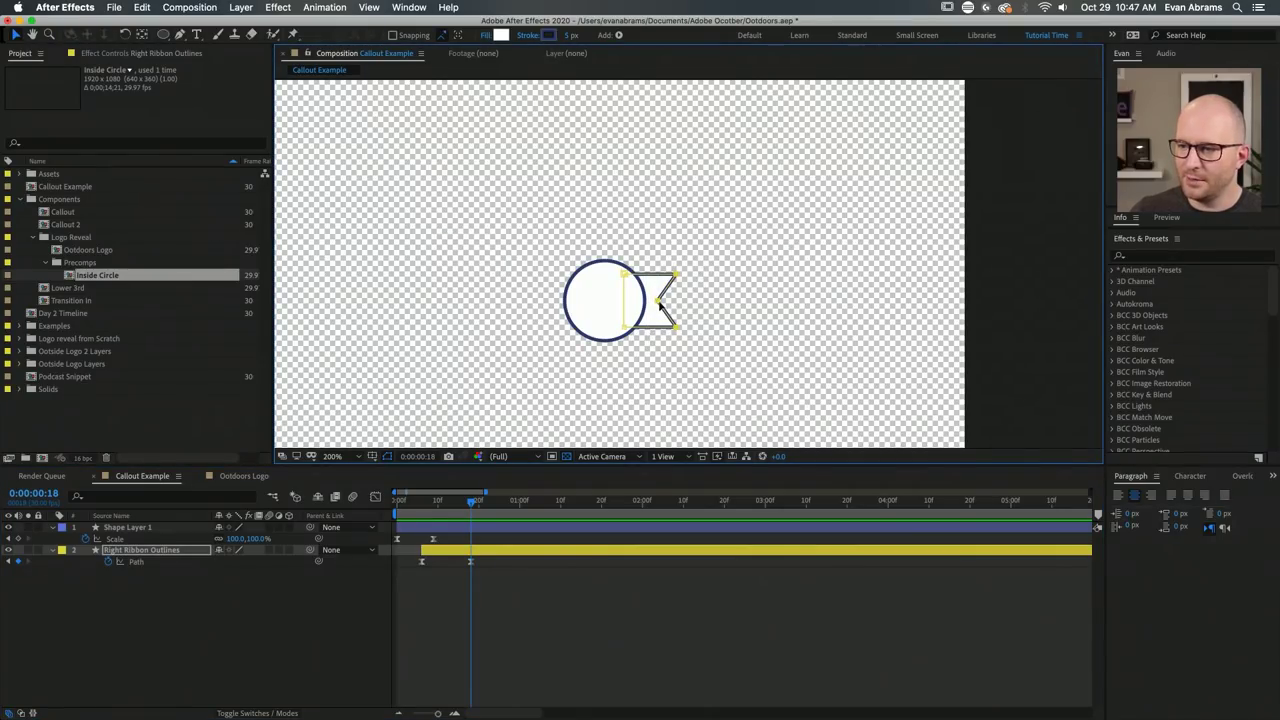
drag(658, 302, 910, 303)
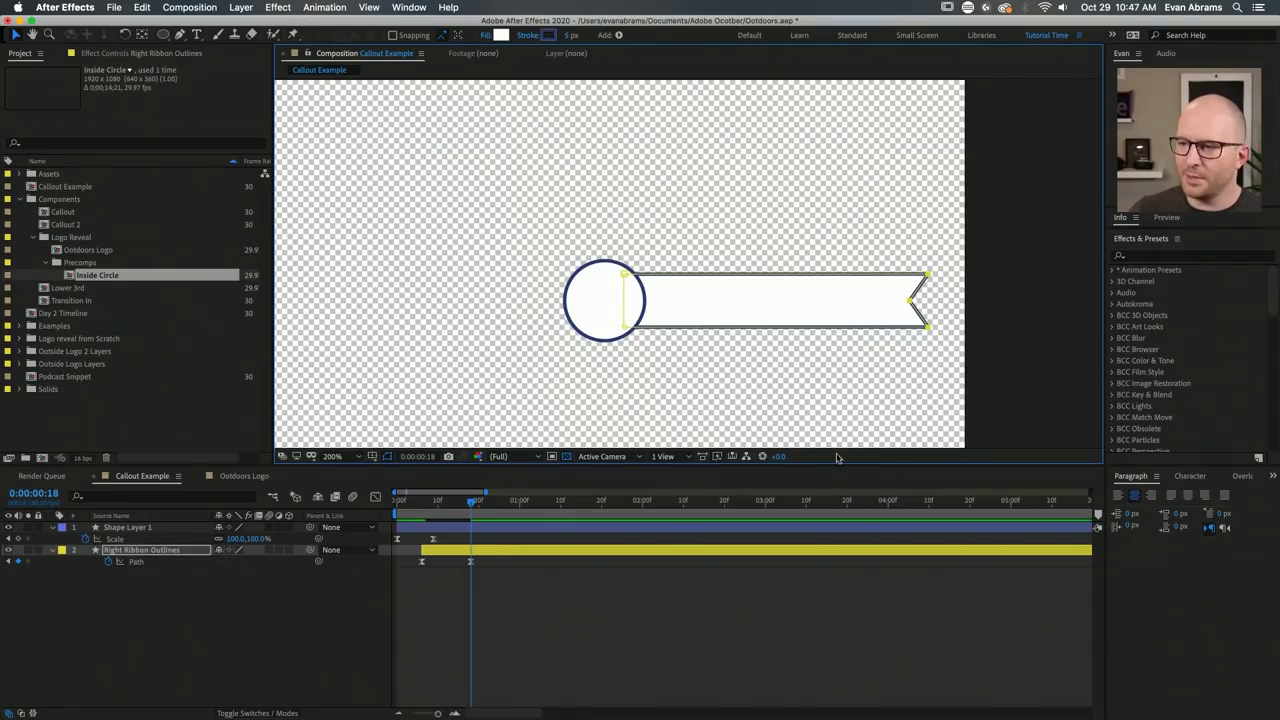
Play back the circle and lengthened ribbon animation from the start.
click(743, 363)
scroll(742, 302, down, 2)
drag(411, 509, 397, 509)
key(space)
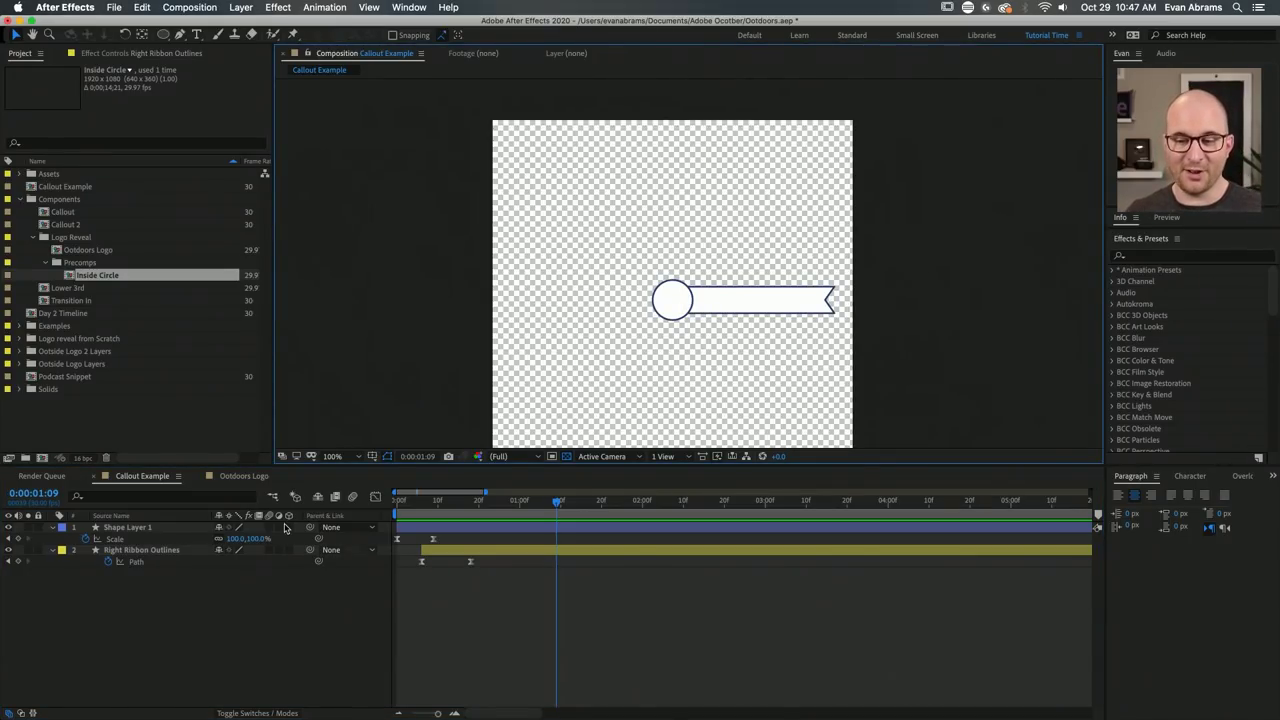
click(175, 561)
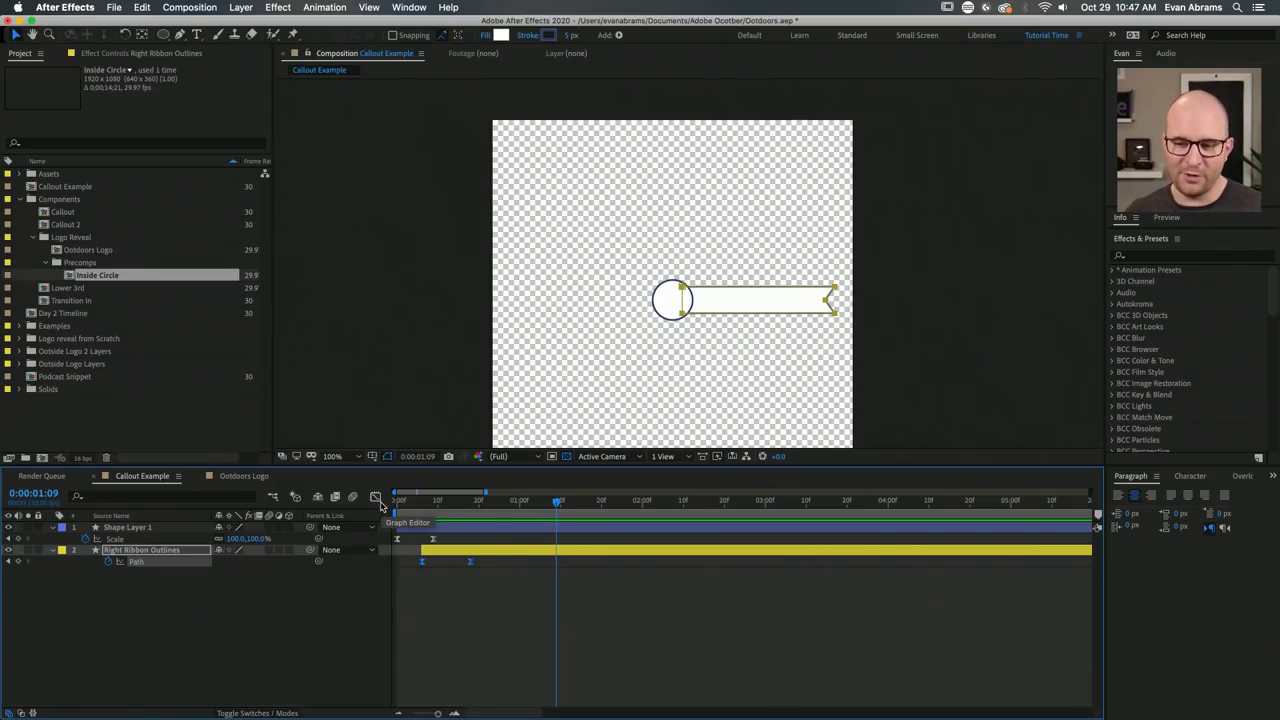
click(100, 600)
Show the speed graph for the ribbon's Path animation and scrub through it.
click(140, 562)
click(375, 497)
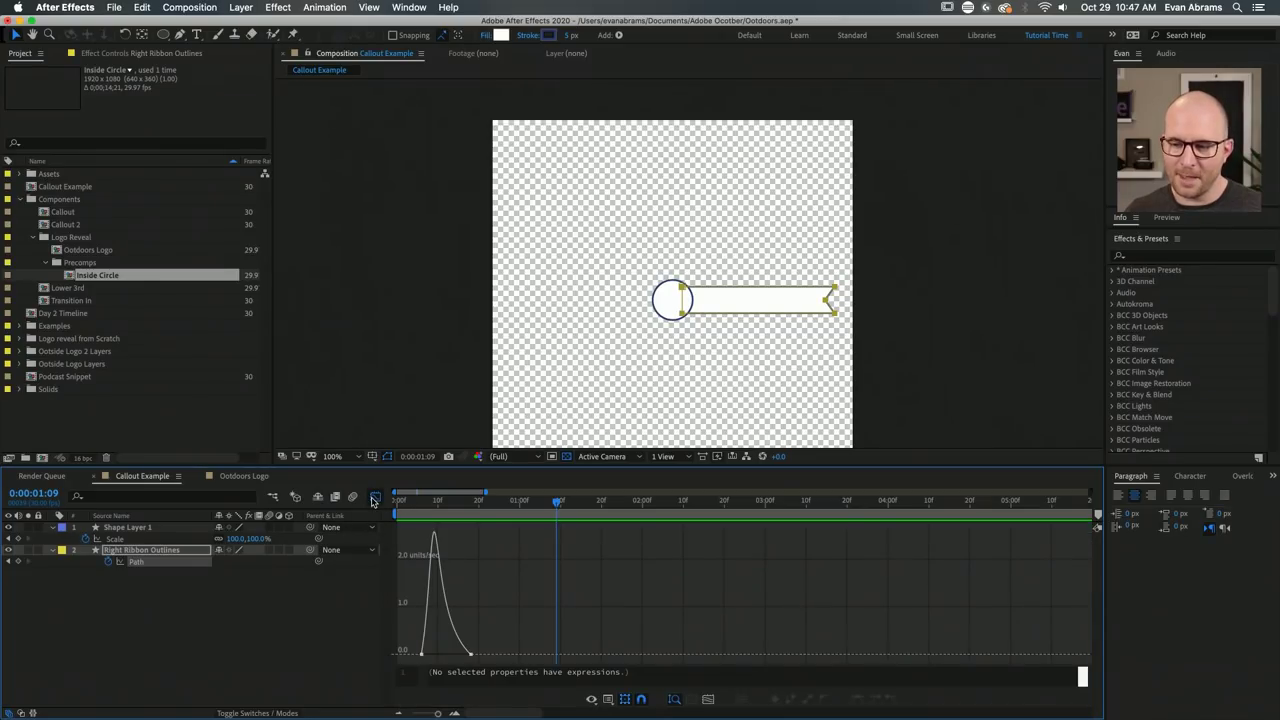
scroll(412, 604, up, 2)
scroll(412, 604, up, 1)
scroll(472, 712, up, 1)
drag(497, 507, 673, 538)
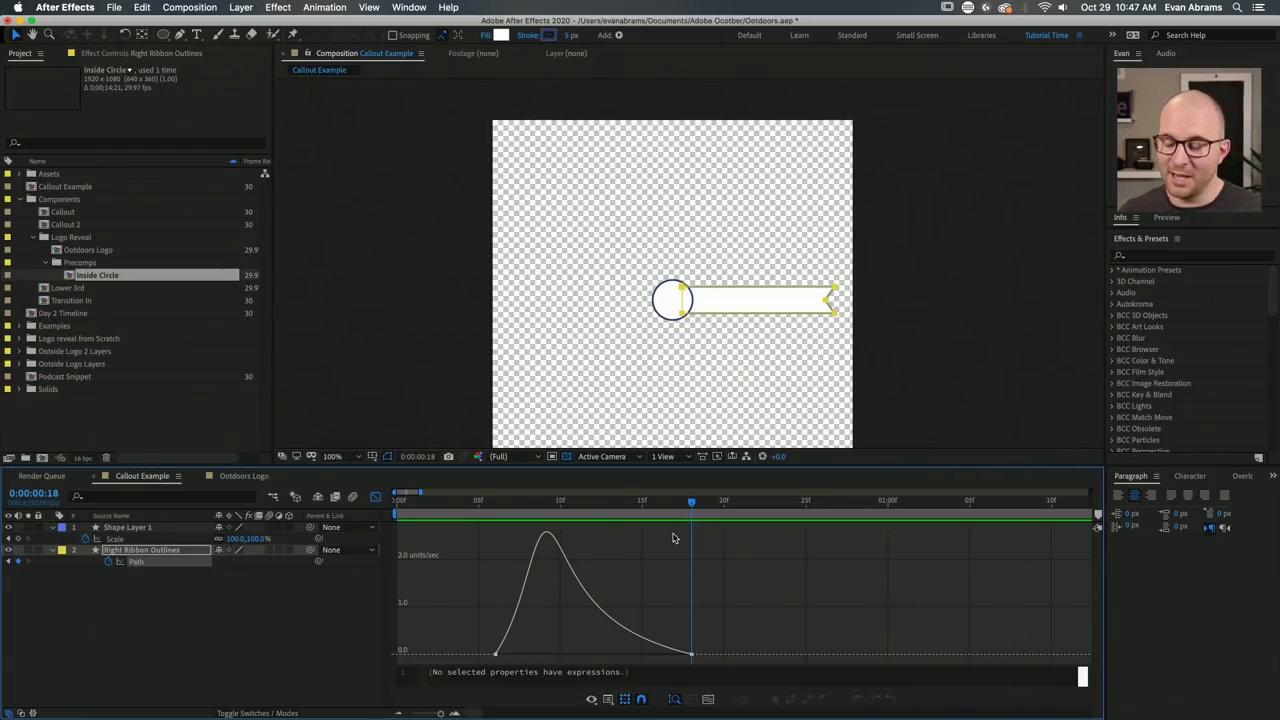
Drag the end keyframe's influence left so speed peaks near 4.0 early, then tapers.
click(694, 656)
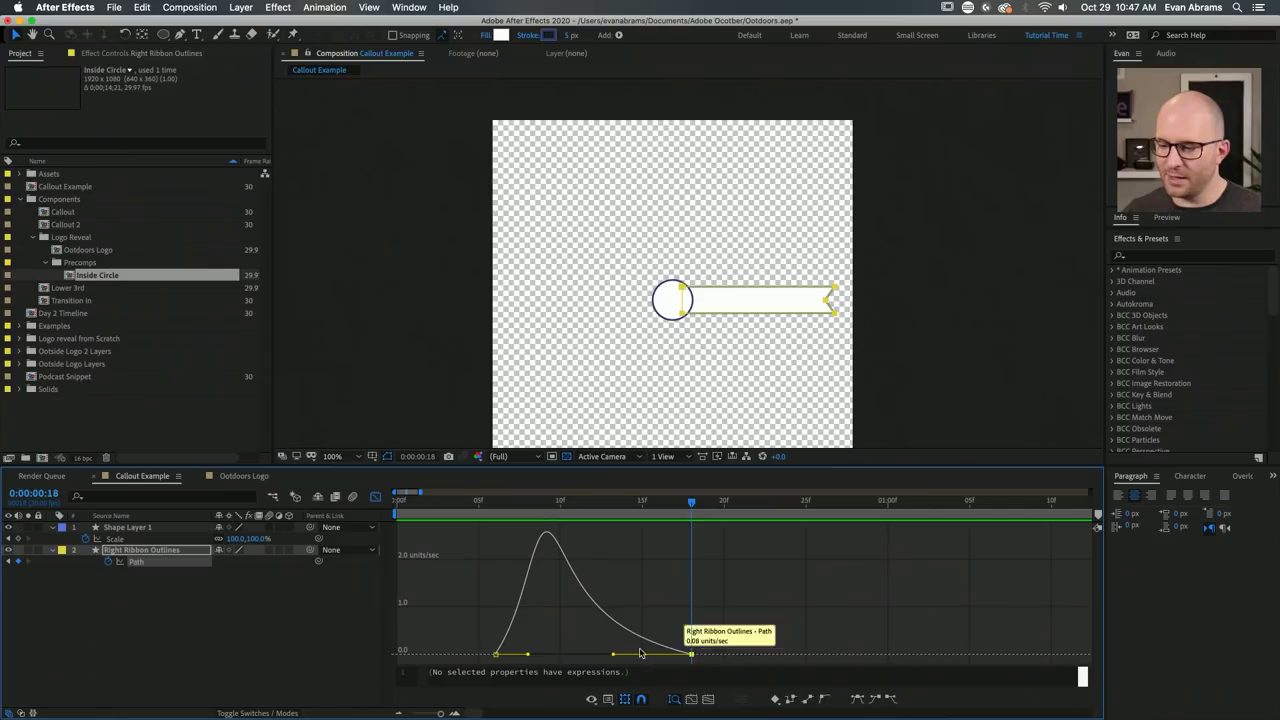
drag(614, 656, 513, 655)
click(494, 508)
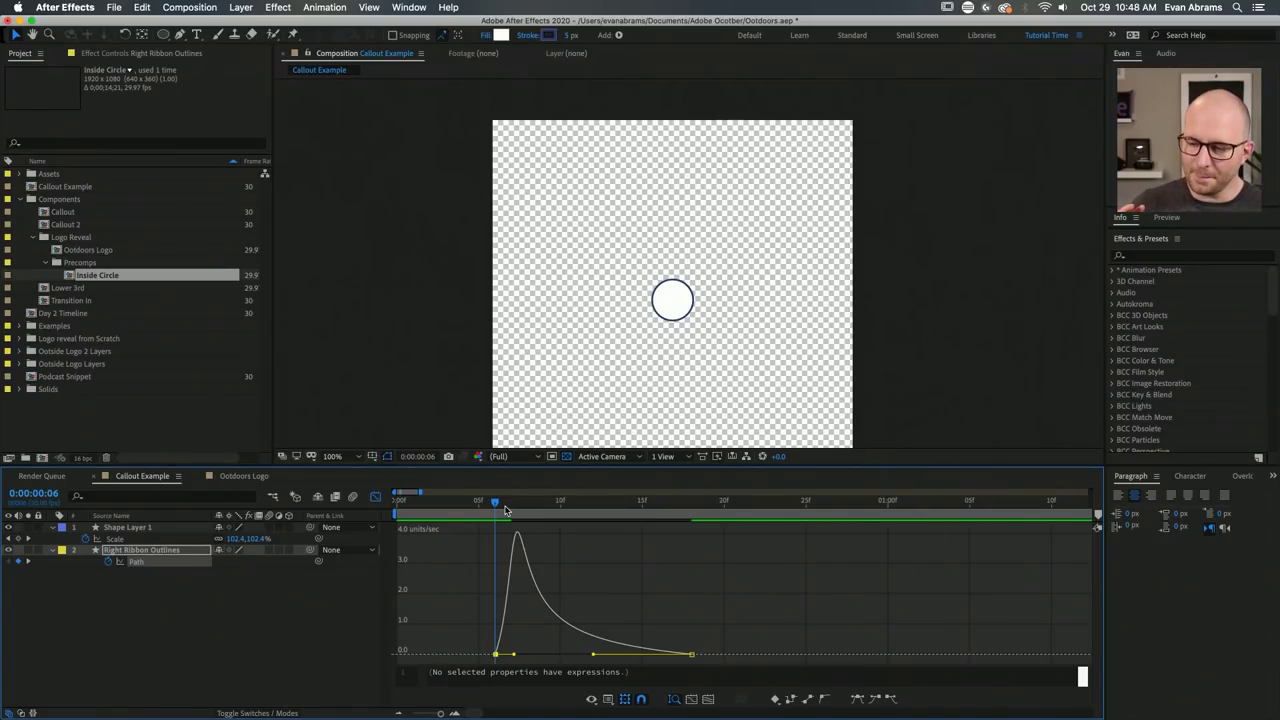
click(295, 582)
click(145, 562)
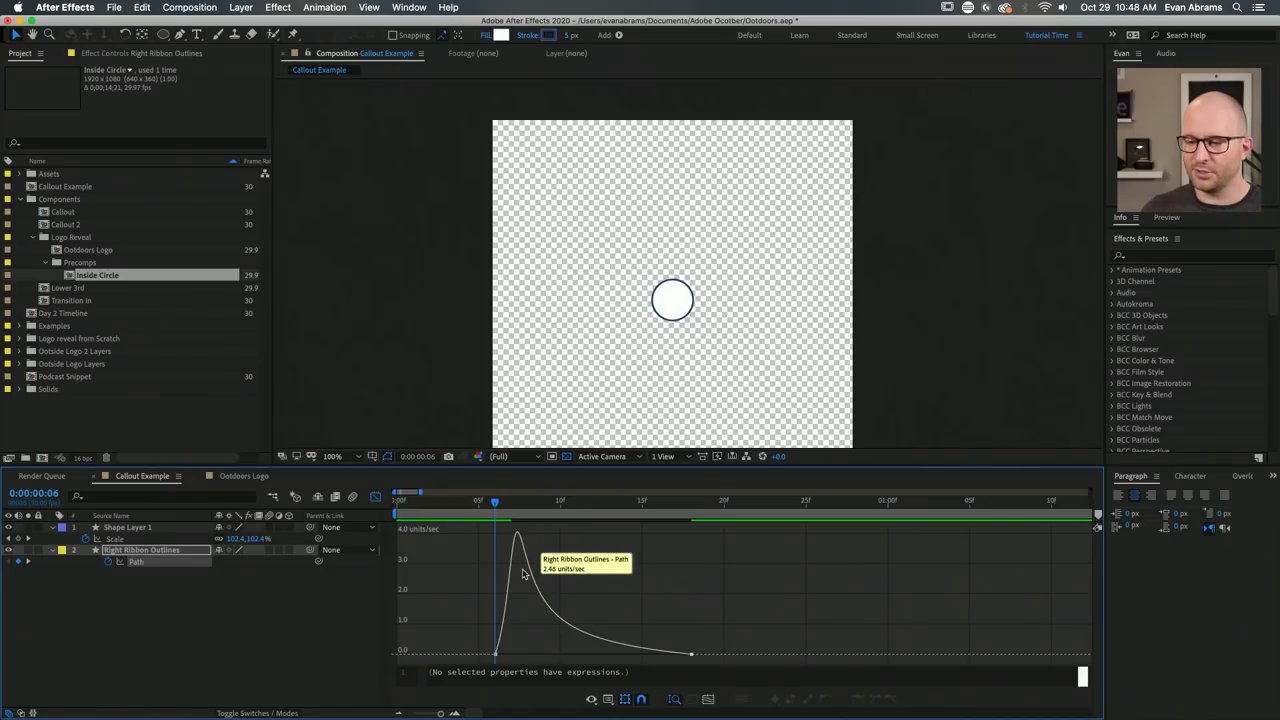
Toggle the Graph Editor off and on, checking the graph type options without changes.
click(375, 498)
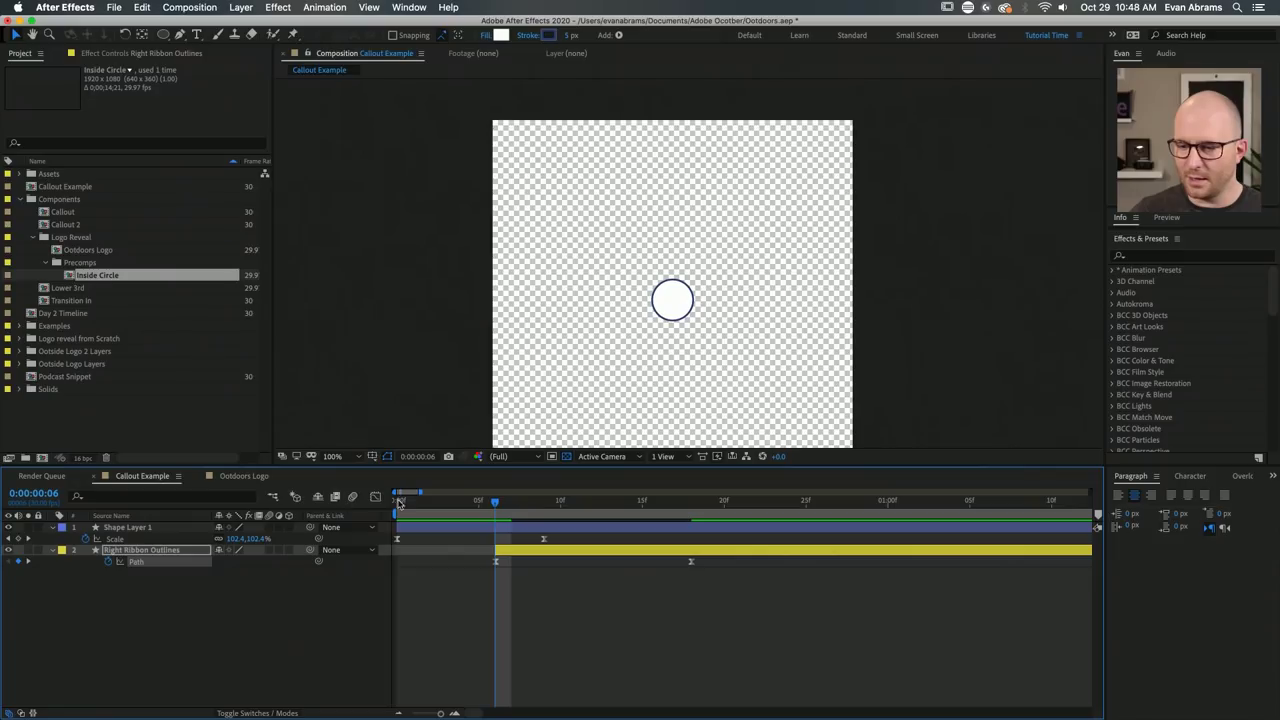
click(375, 498)
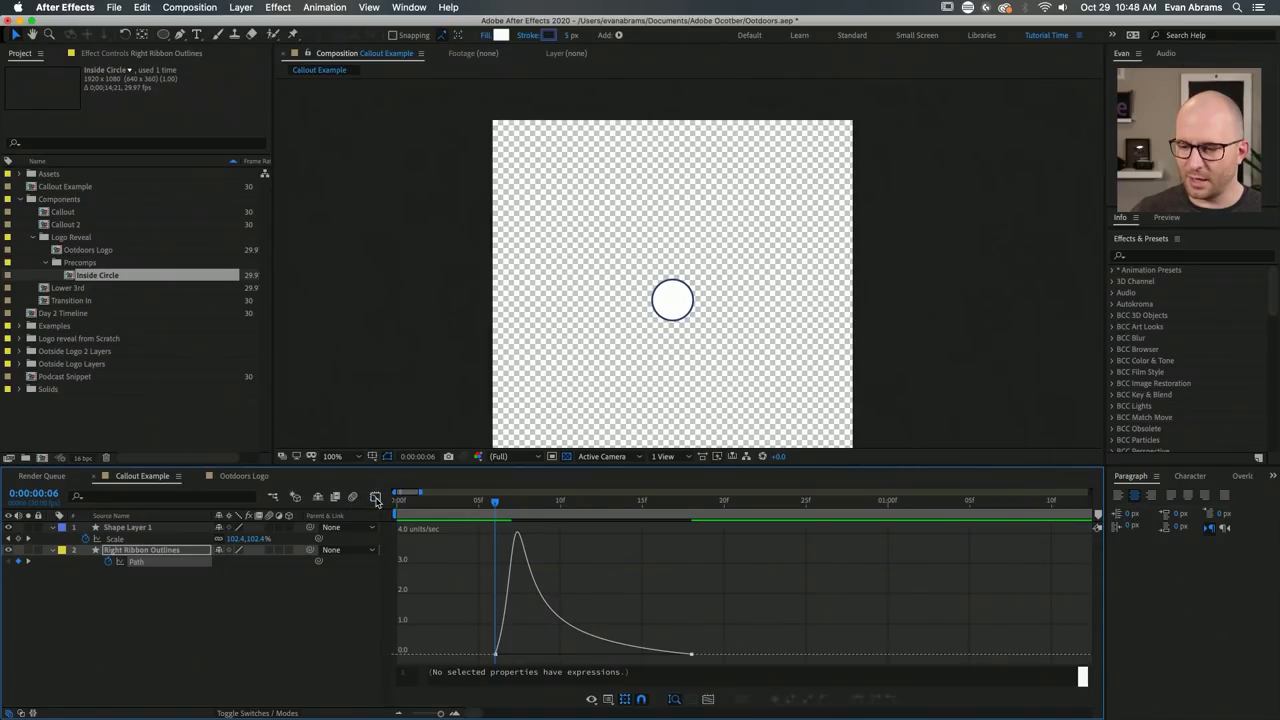
click(596, 699)
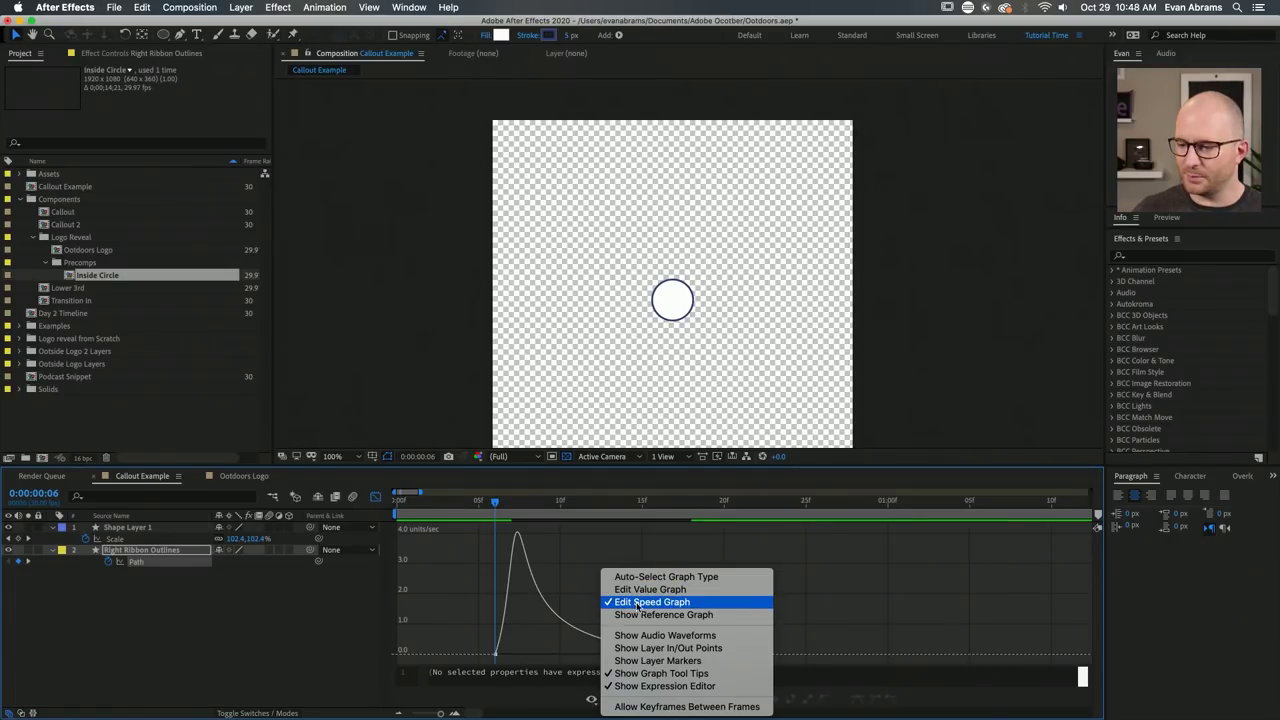
click(531, 625)
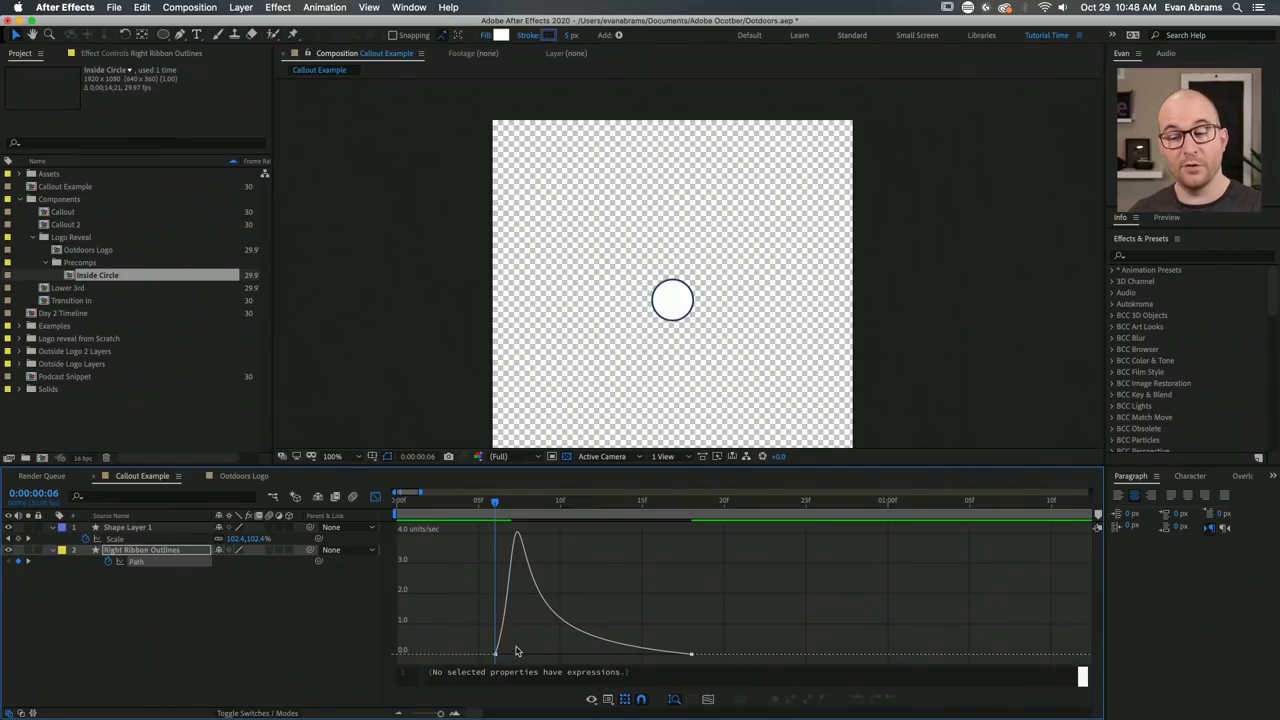
Select both Path keyframes on the curve, return to the layer bar view, and preview.
mouse_move(518, 535)
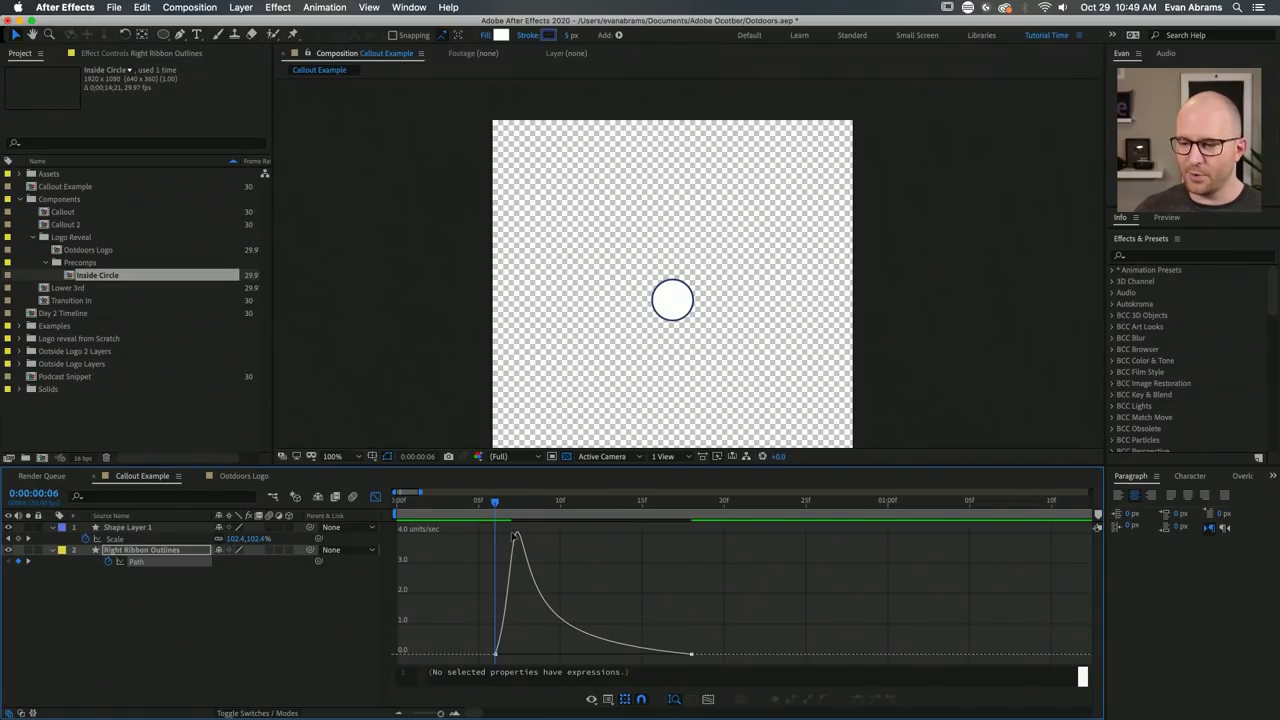
click(511, 511)
drag(515, 511, 689, 560)
click(691, 654)
shift+click(495, 654)
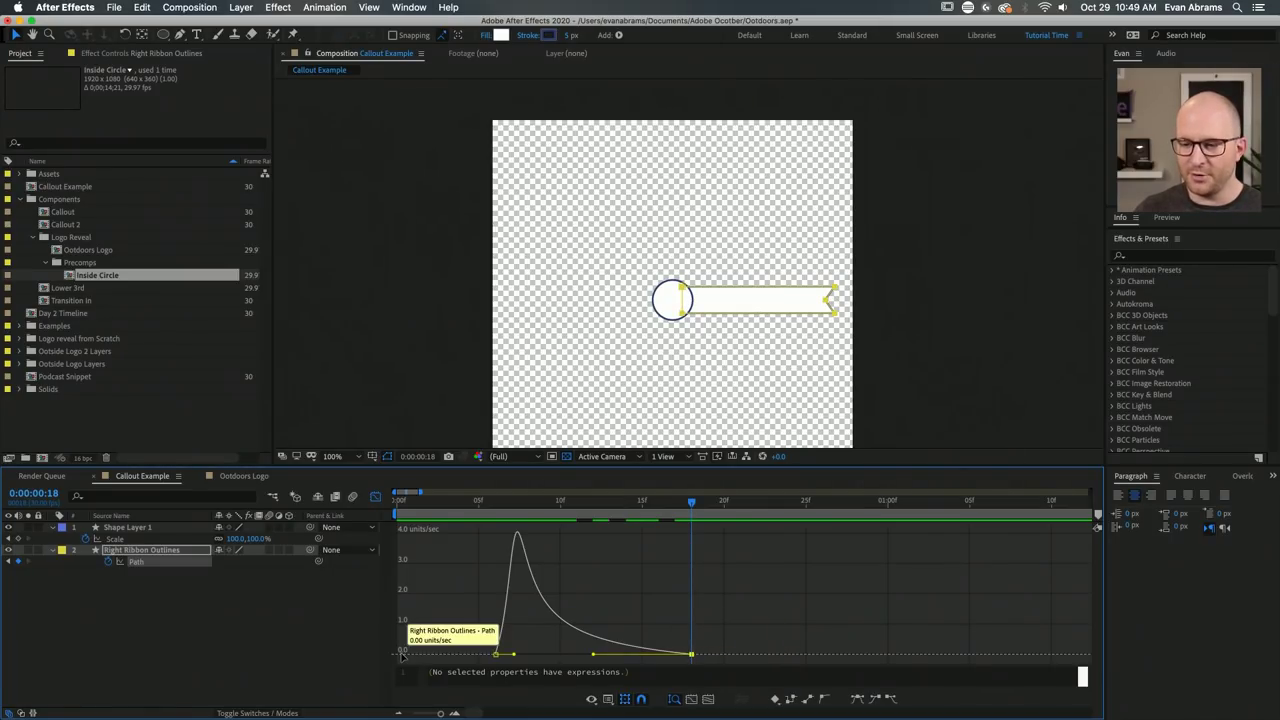
click(375, 496)
click(500, 512)
key(space)
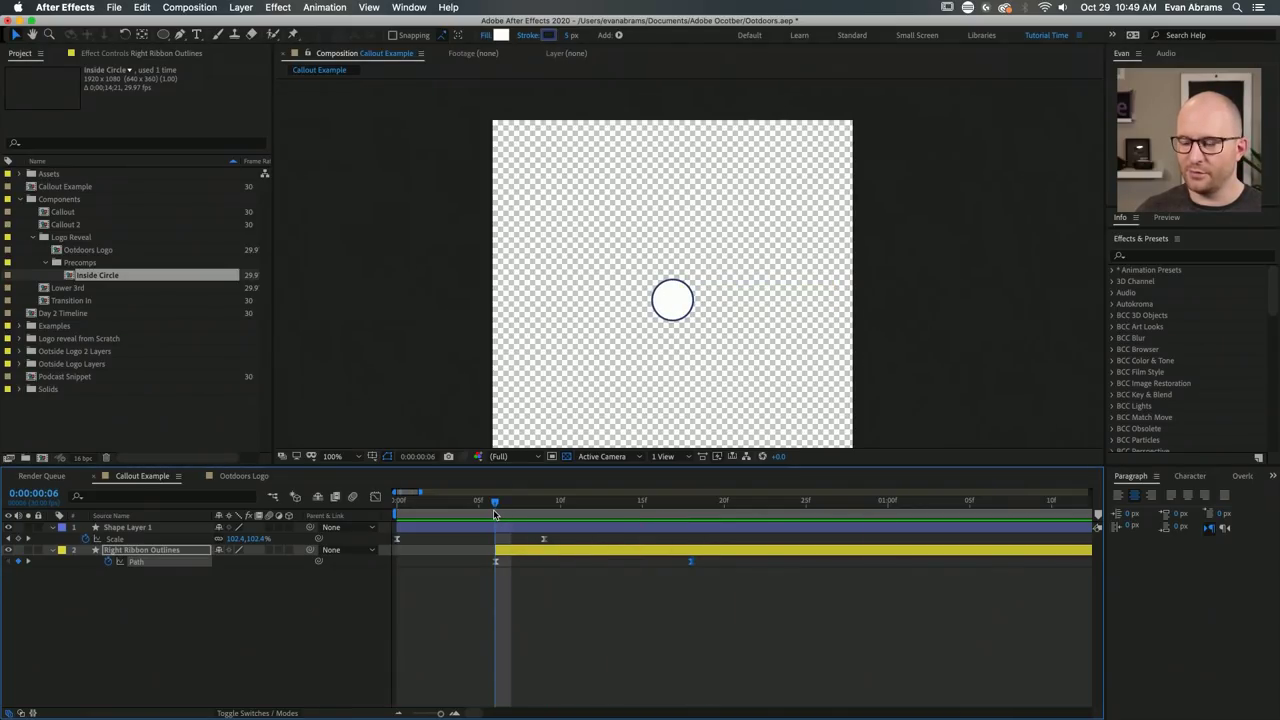
Move the end Path keyframe to frame 26 and preview the ribbon animation at 50%.
key(space)
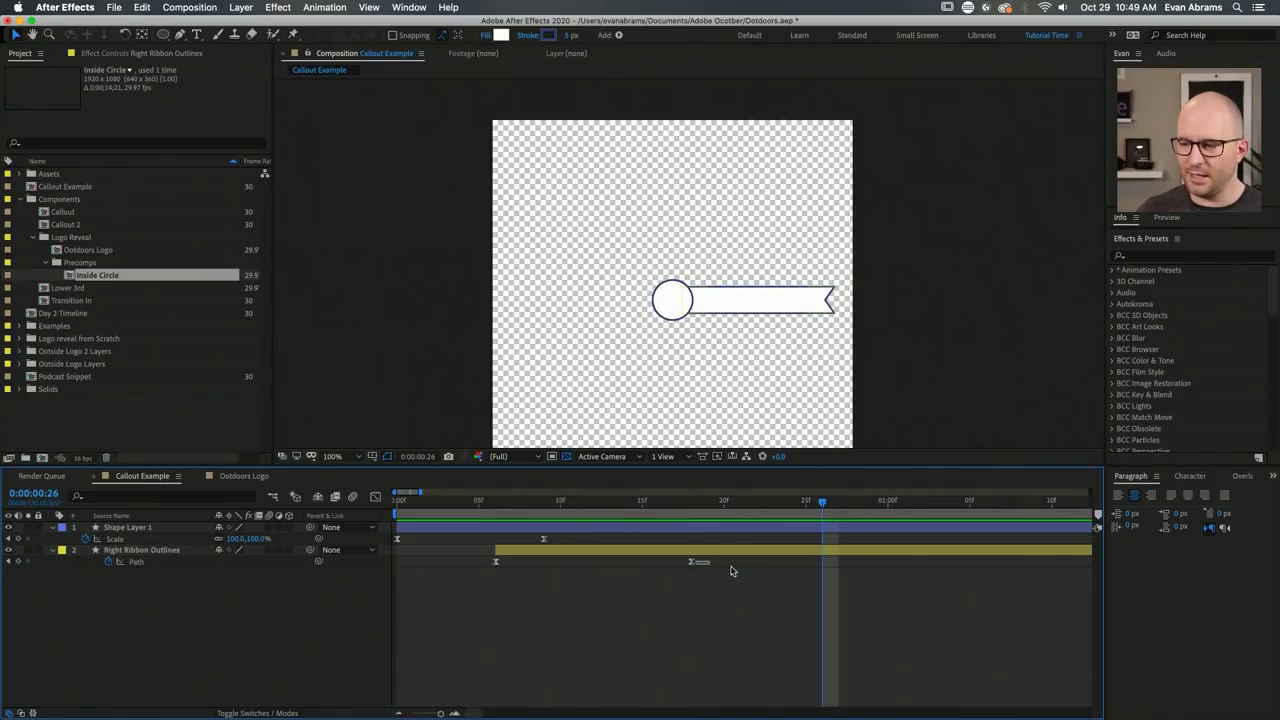
drag(692, 562, 834, 572)
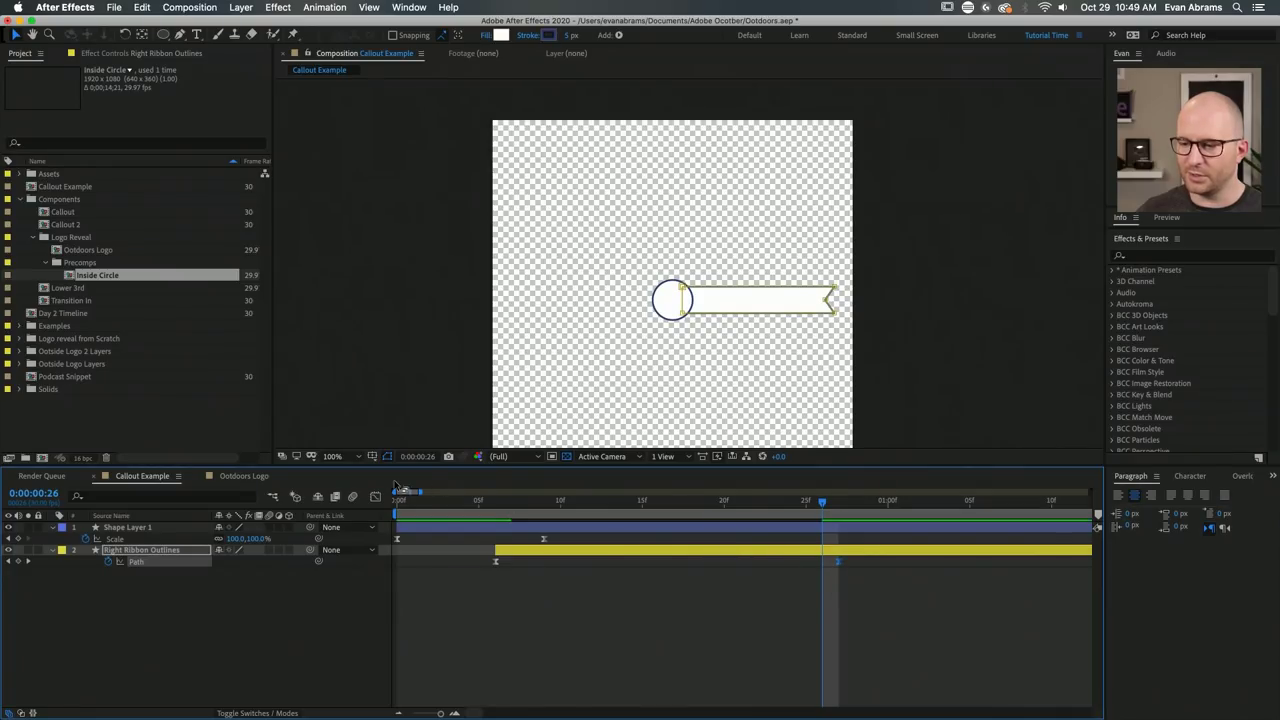
key(Home)
key(space)
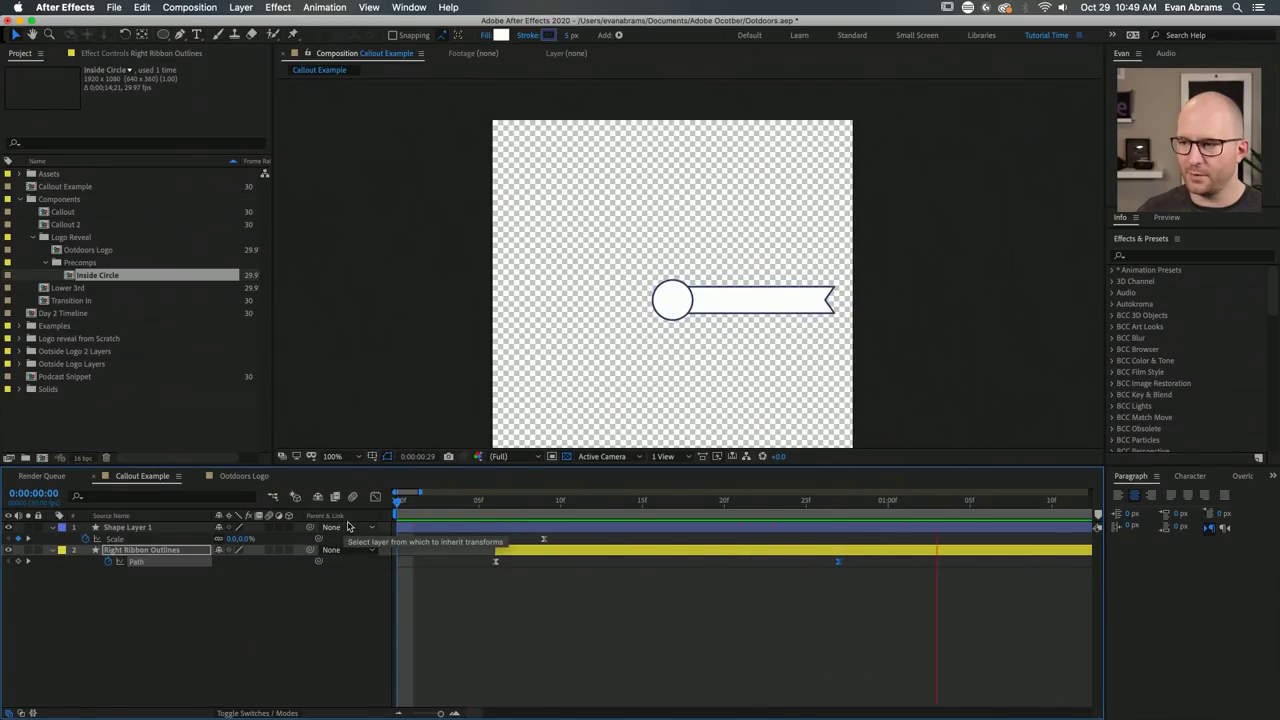
key(space)
key(comma)
key(space)
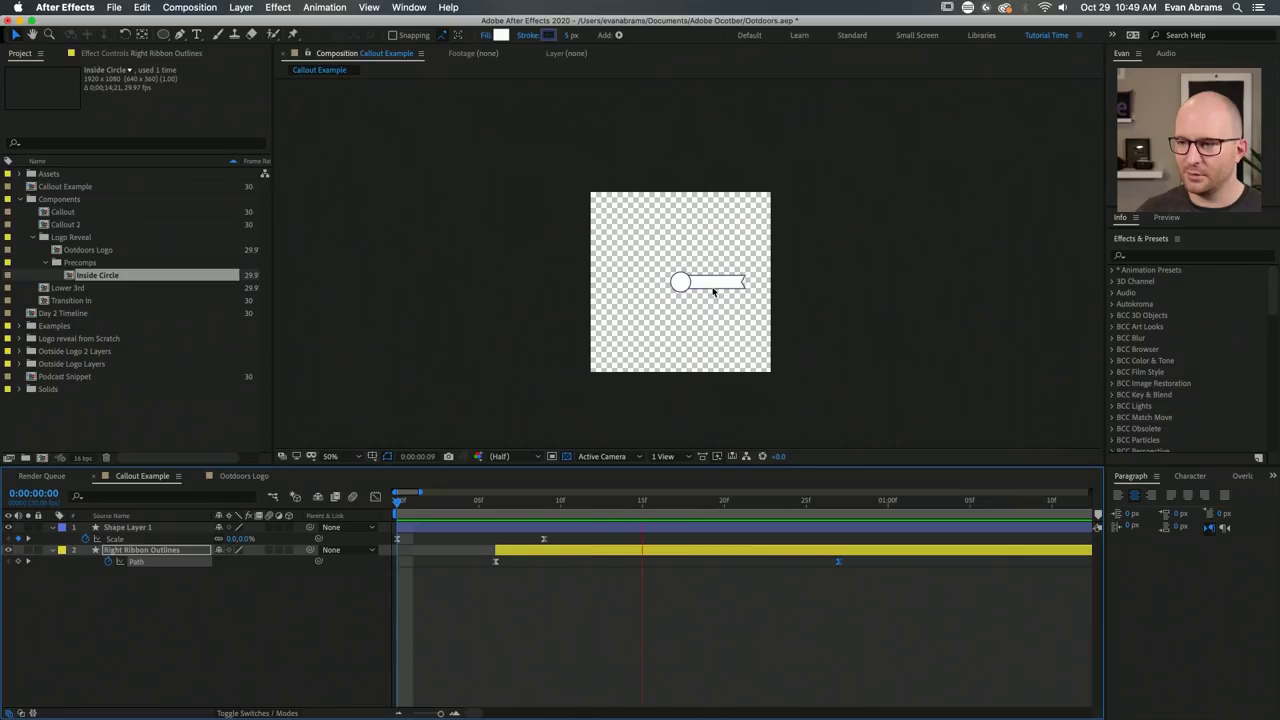
key(space)
Nudge the end Path keyframe one frame earlier to frame 25, then start an empty text layer.
click(822, 500)
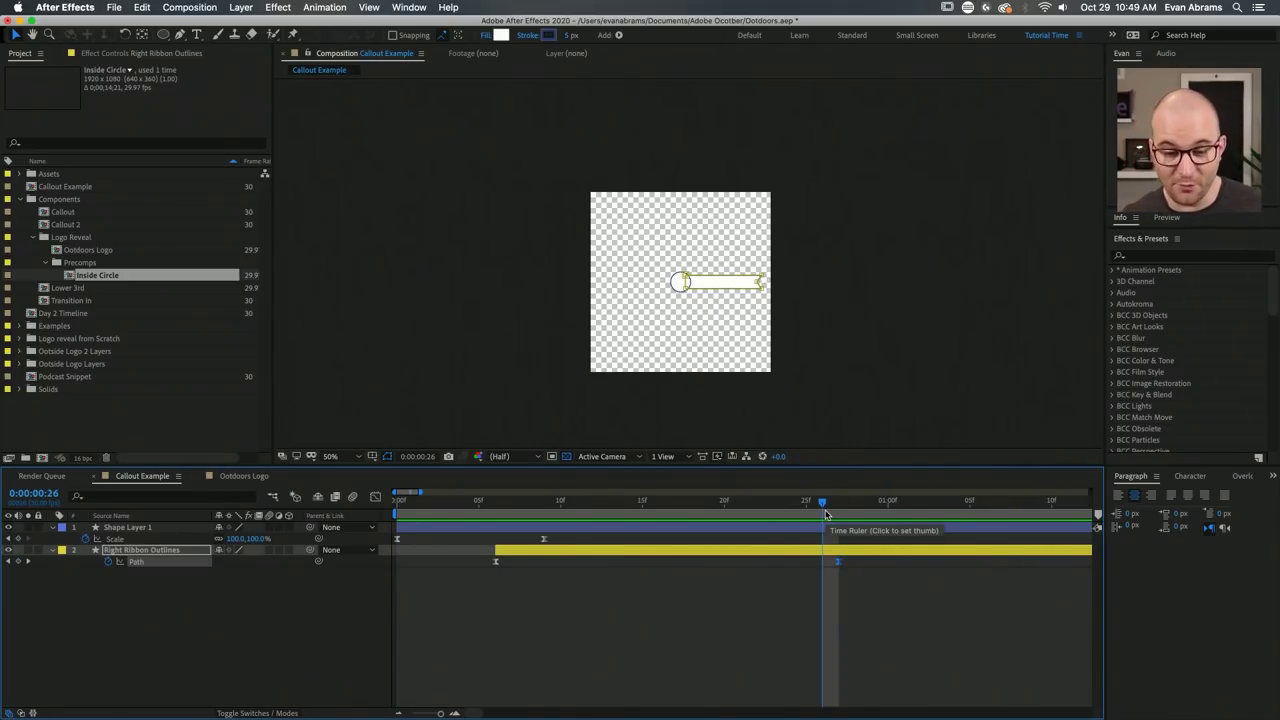
click(753, 643)
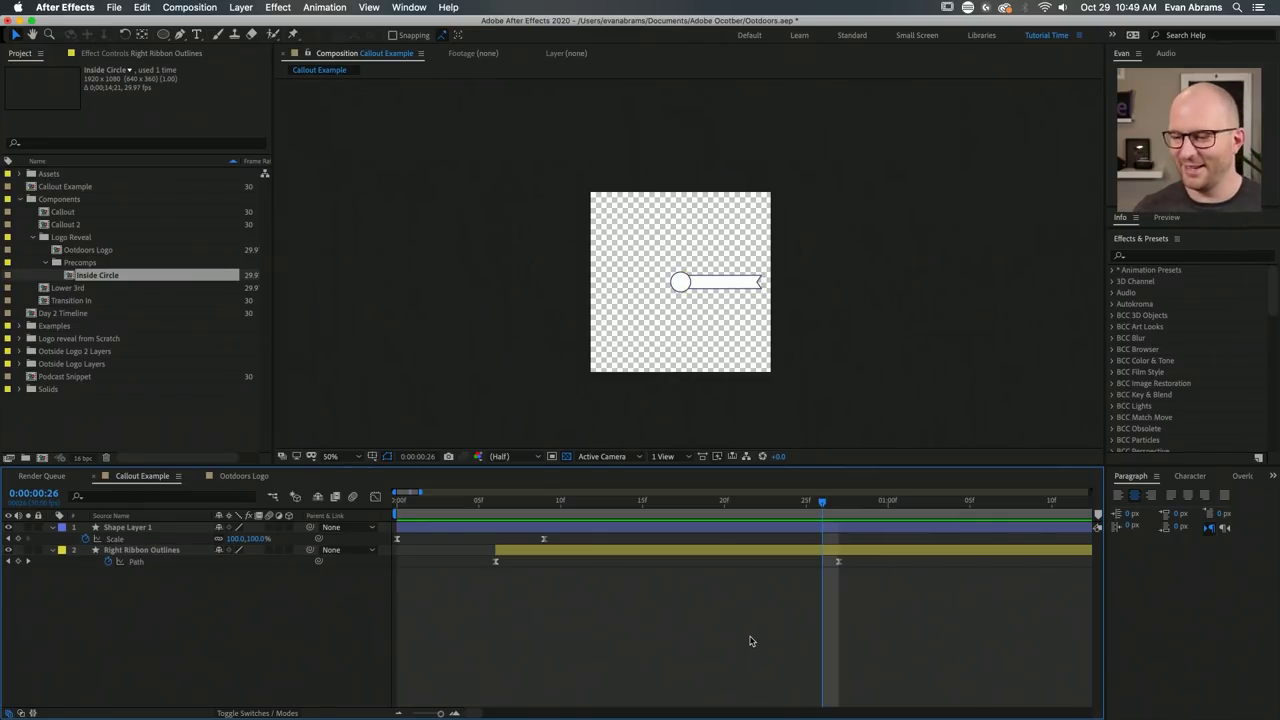
drag(822, 510, 829, 569)
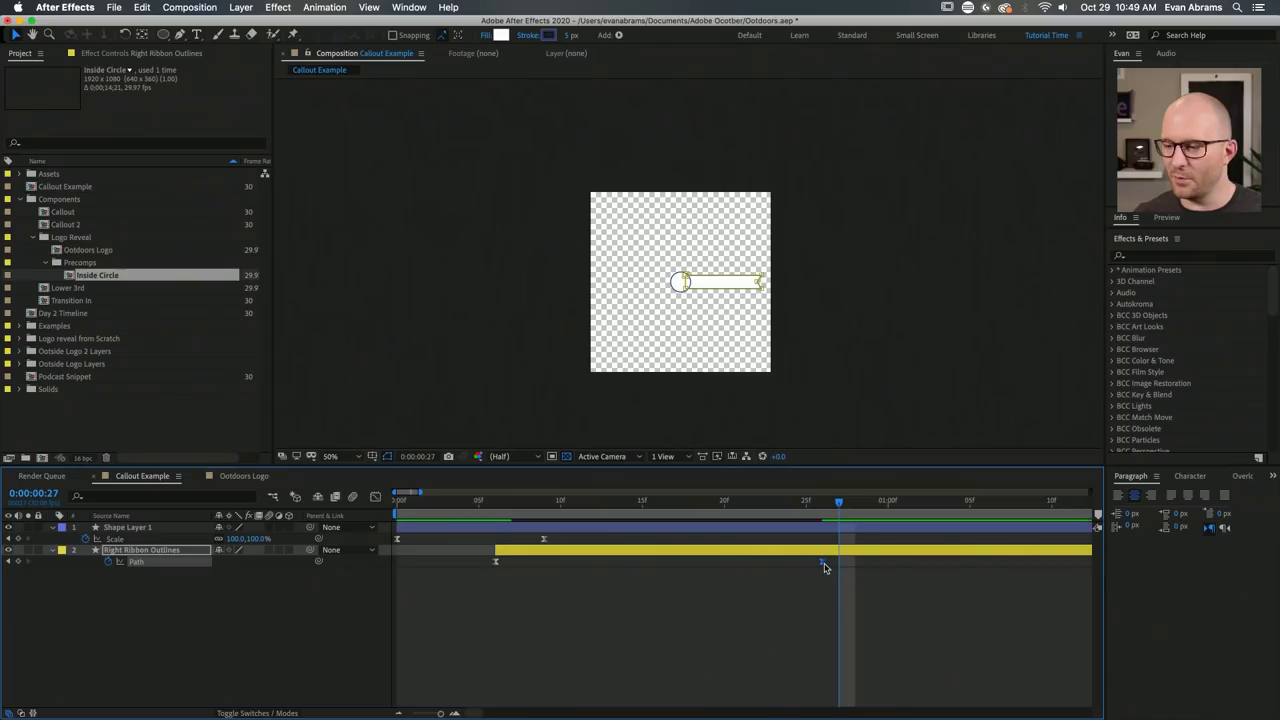
key(Page_Up)
key(Page_Up)
click(741, 624)
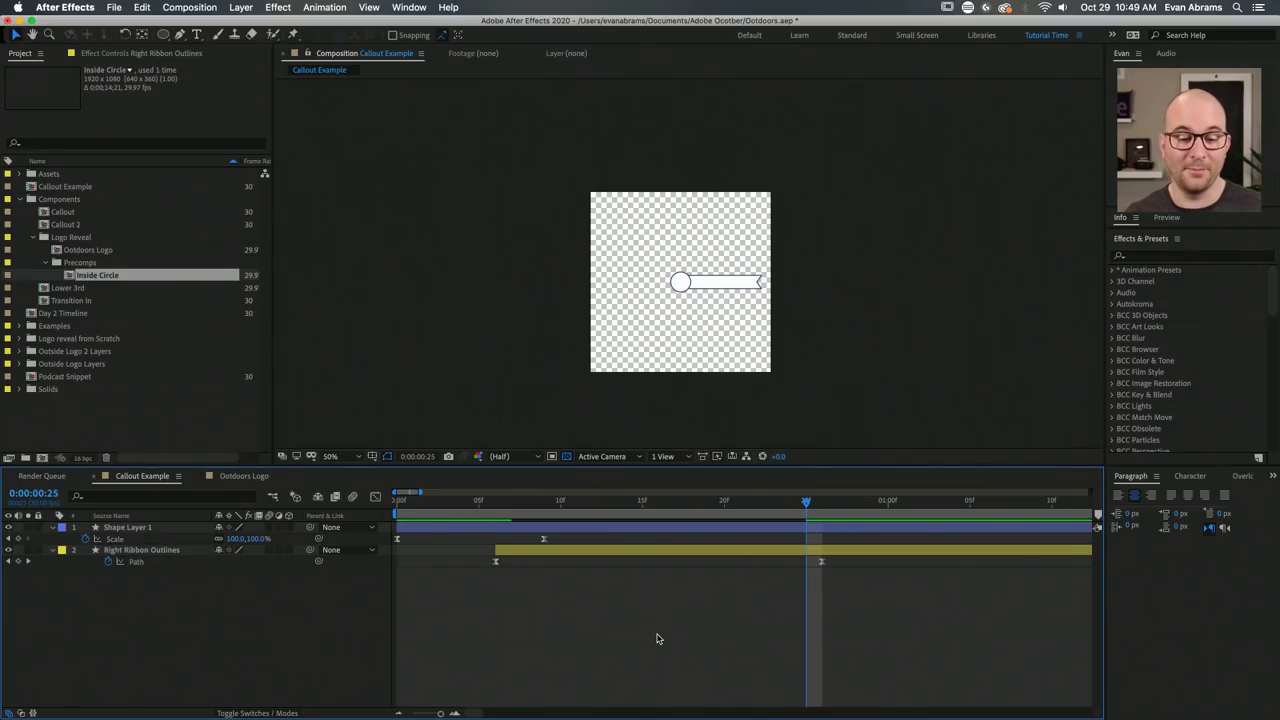
key(super+t)
click(645, 300)
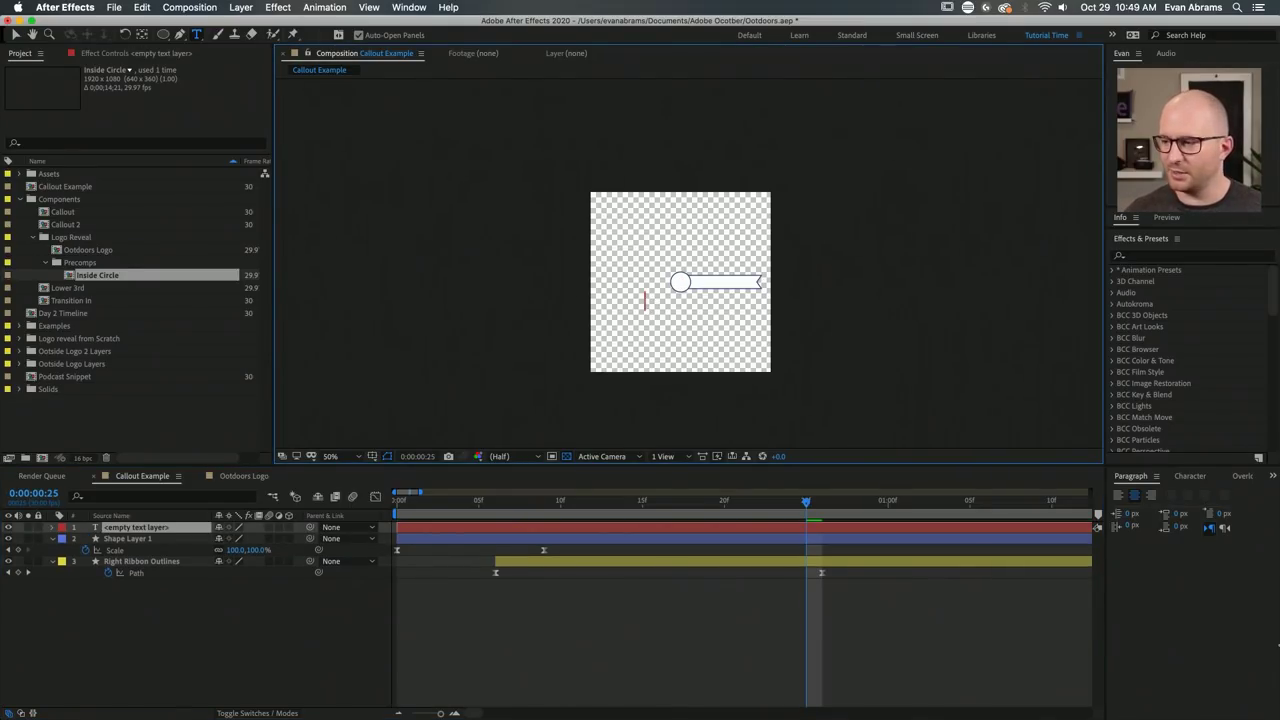
Open the Character panel and place the cursor in the new empty text layer.
click(1195, 477)
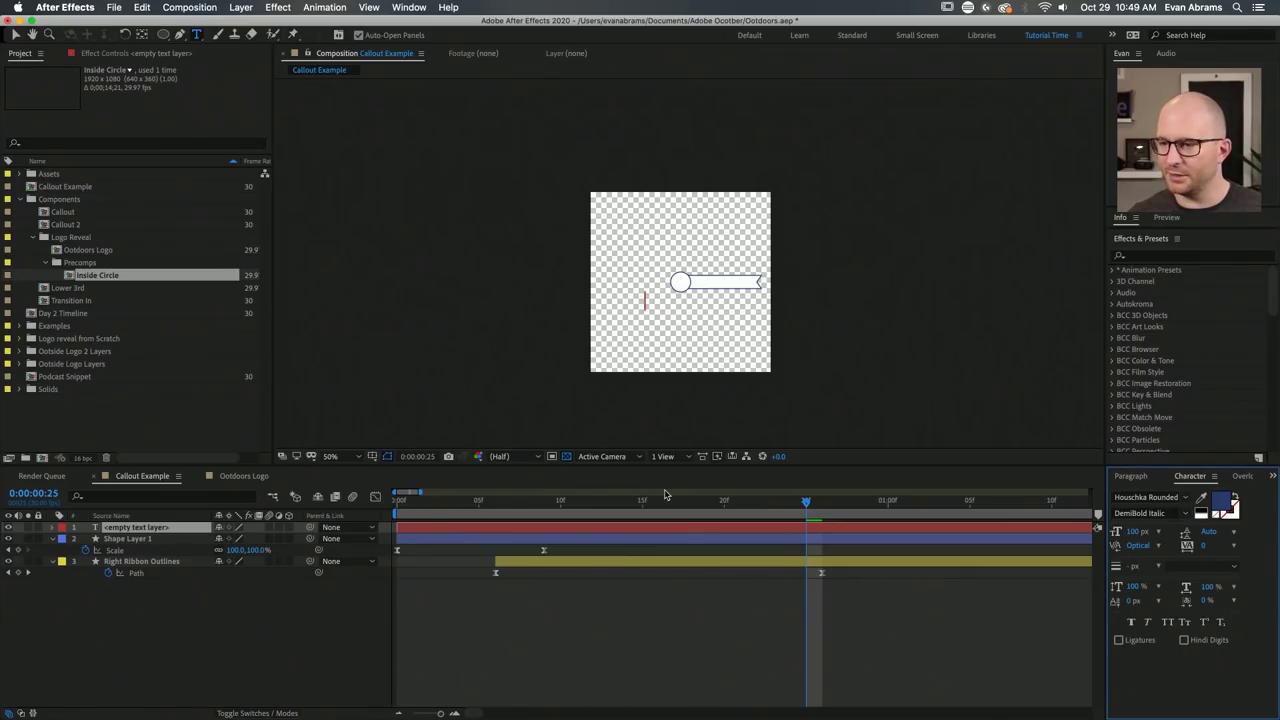
click(715, 531)
key(End)
key(t)
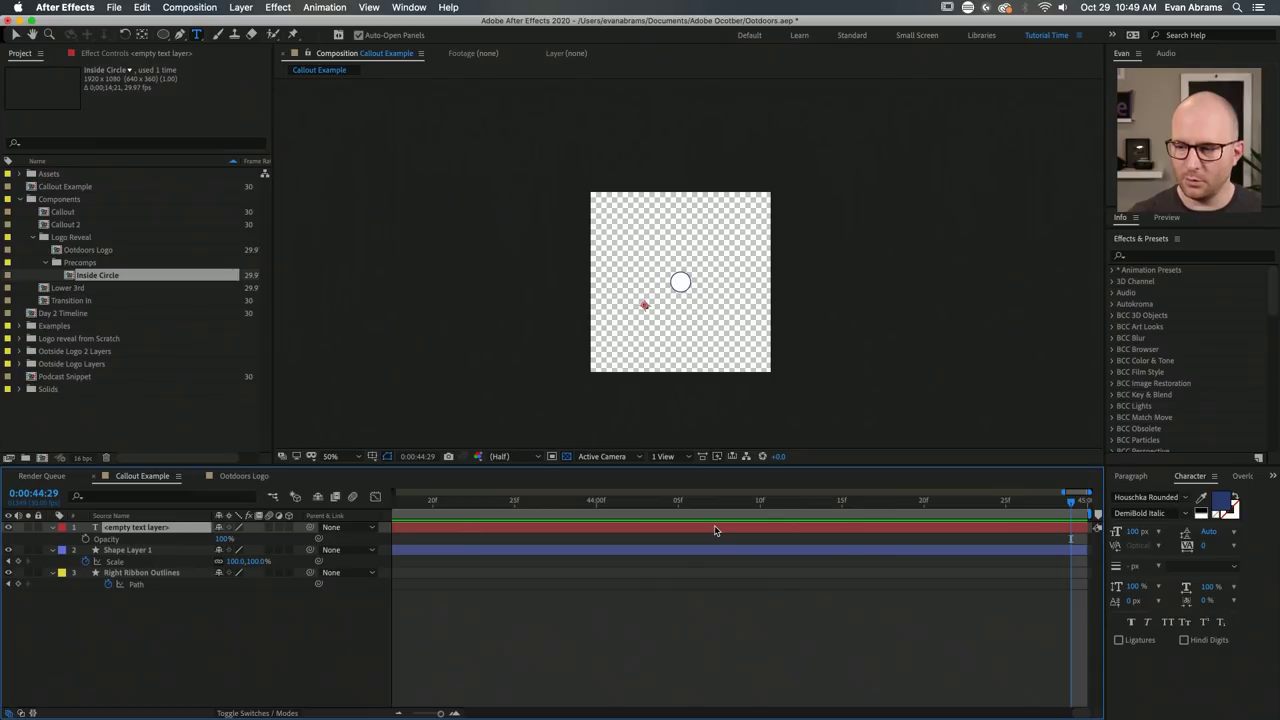
click(452, 528)
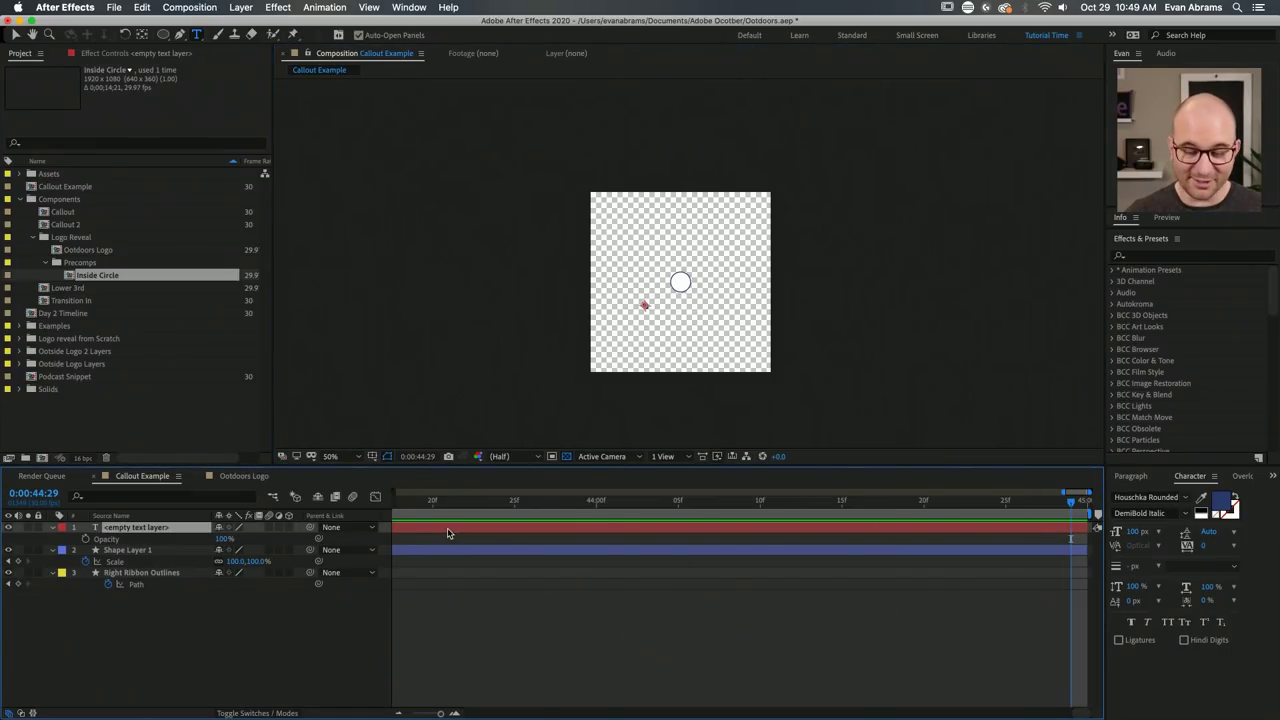
click(170, 530)
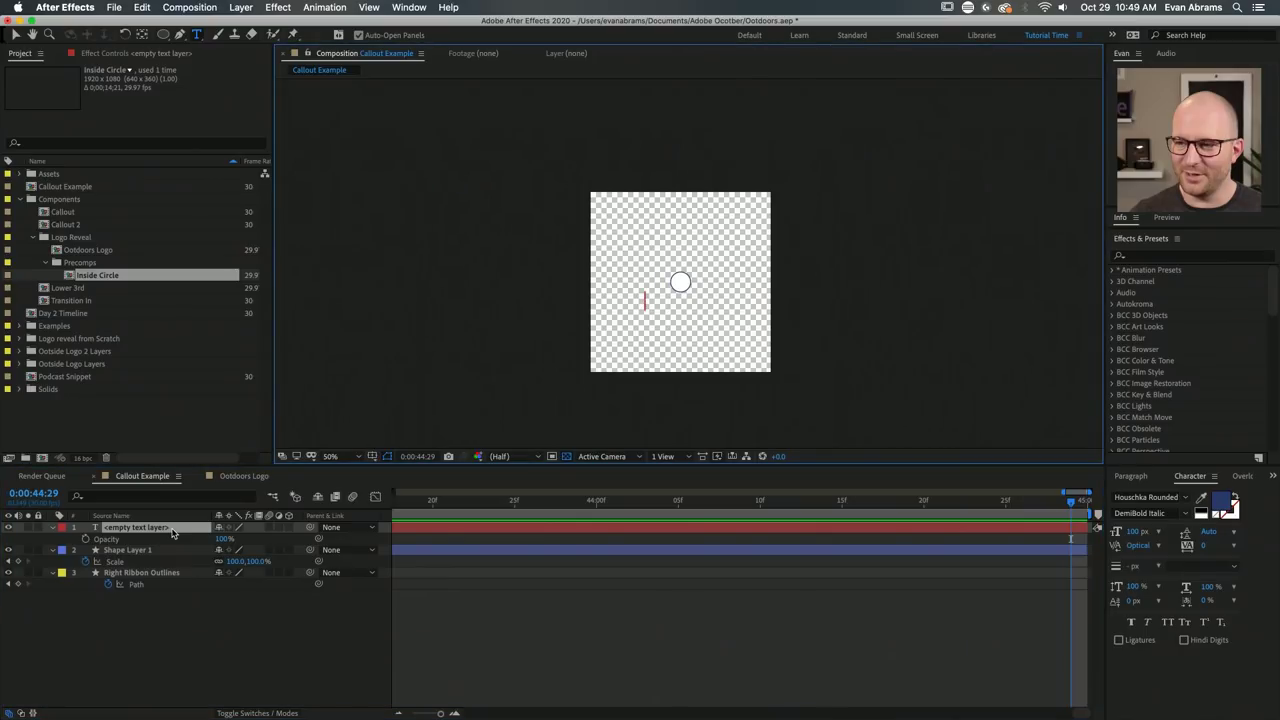
click(166, 530)
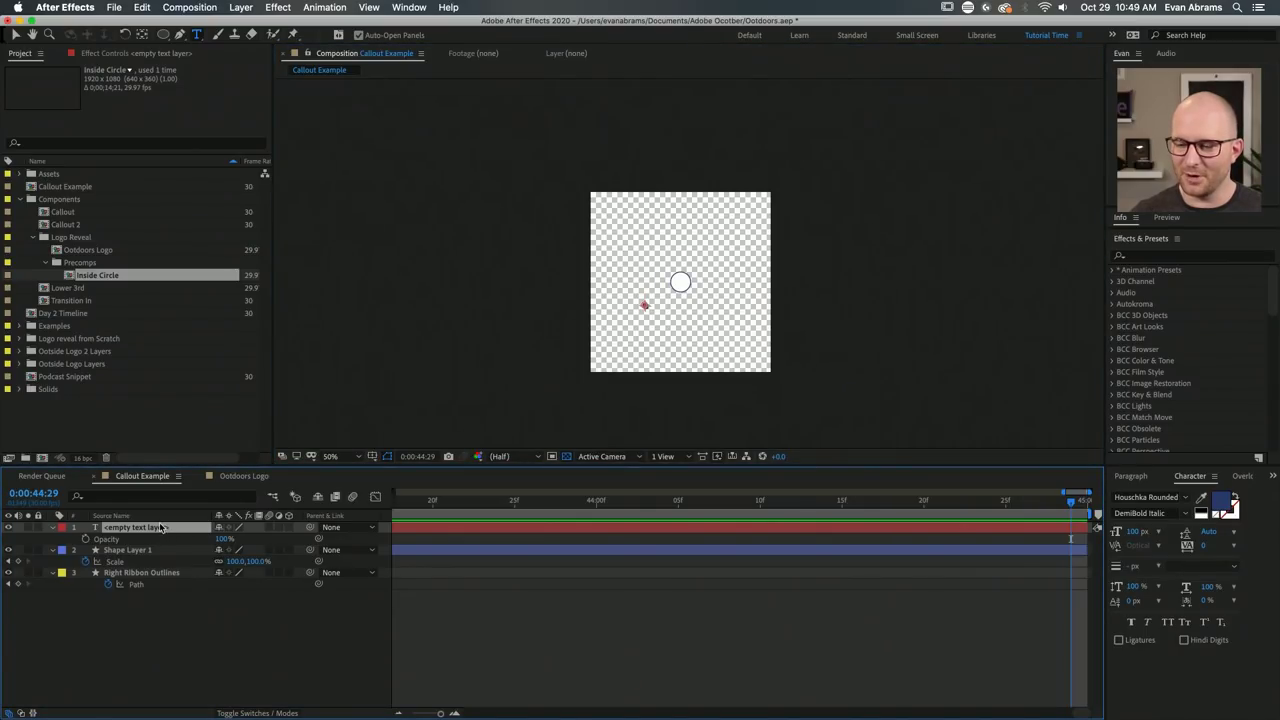
Type 'Callout' into the text layer, then leave text editing for the Selection tool.
text(Callout)
key(super+a)
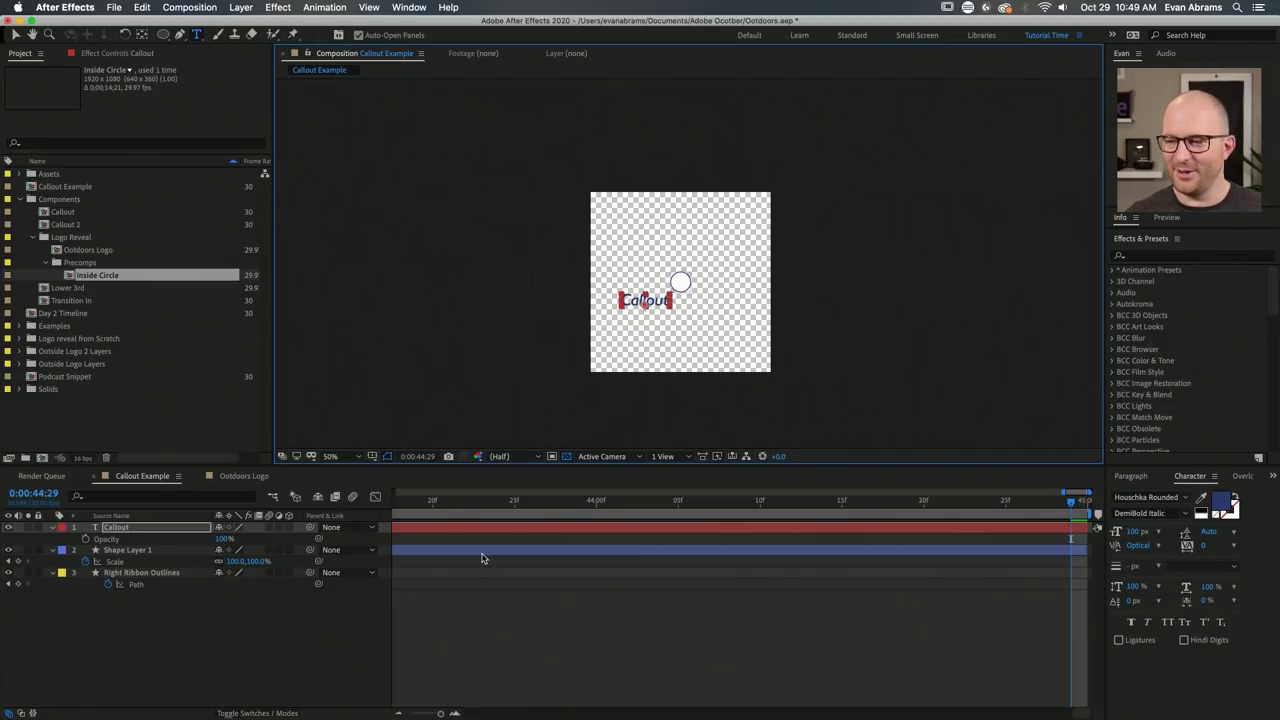
key(Escape)
key(v)
Select the Callout layer and move the playhead to 0:00:01:02, where the ribbon shows.
key(minus)
key(minus)
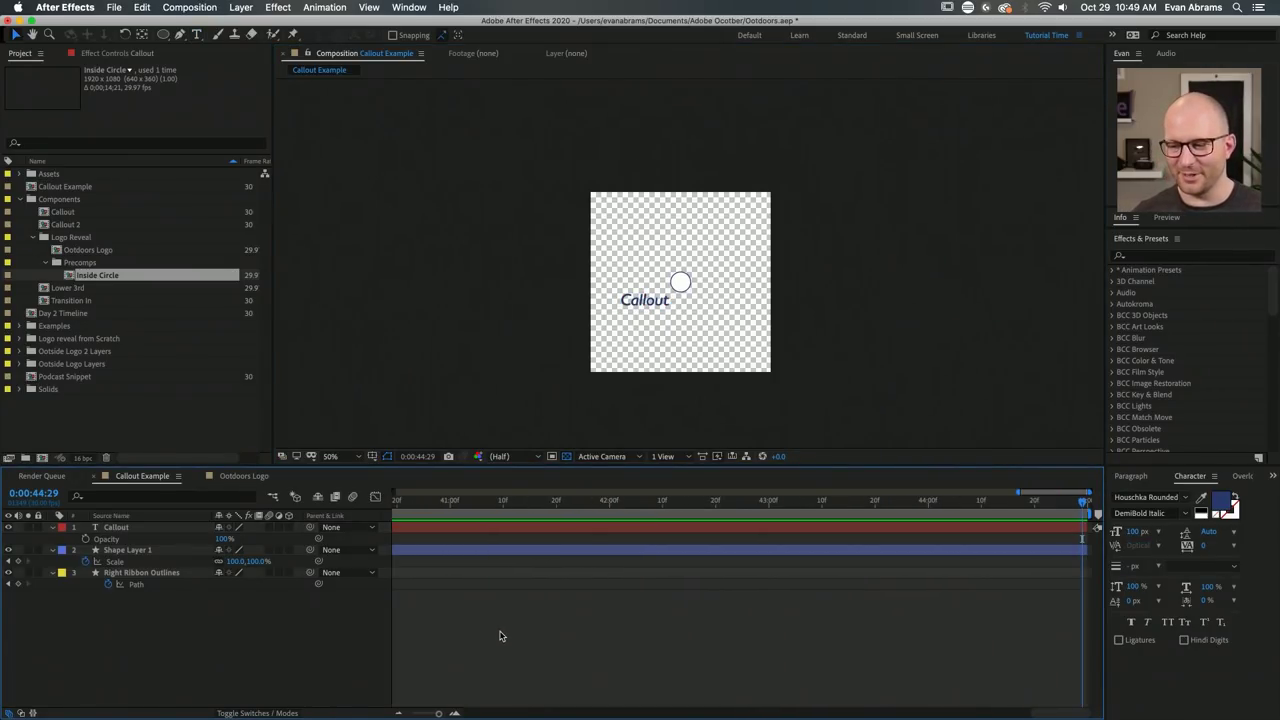
key(Home)
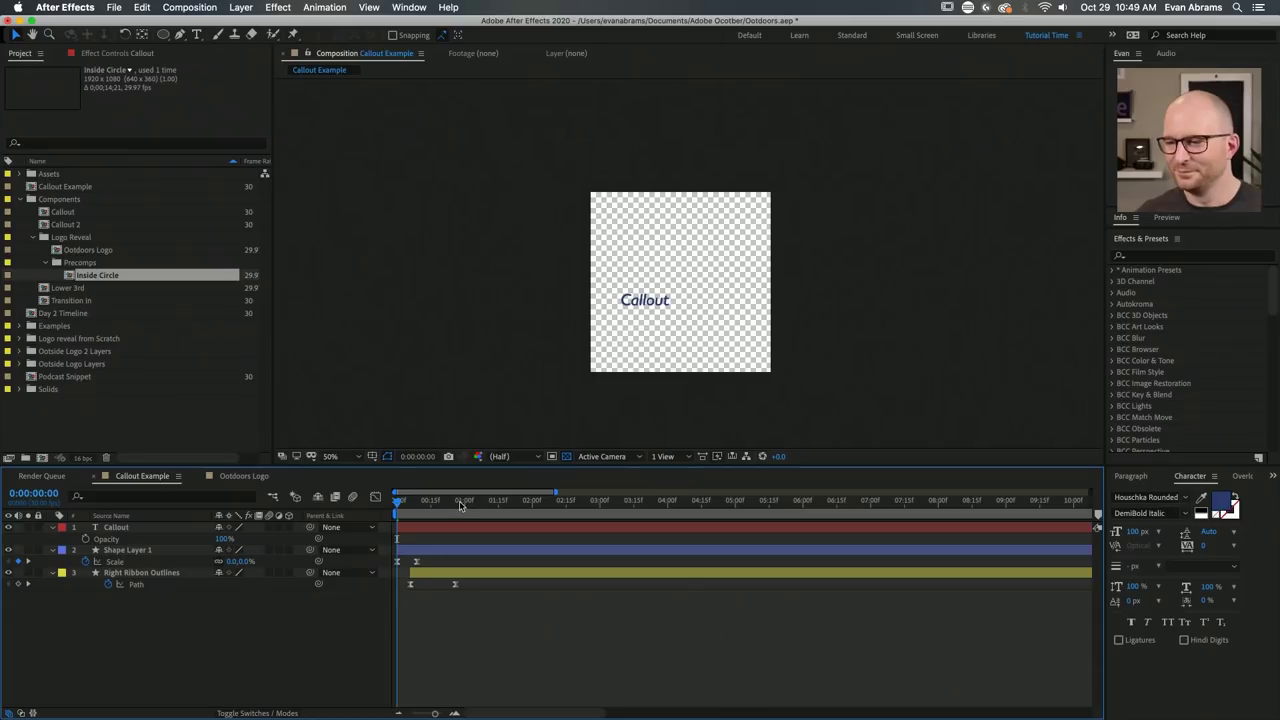
click(452, 526)
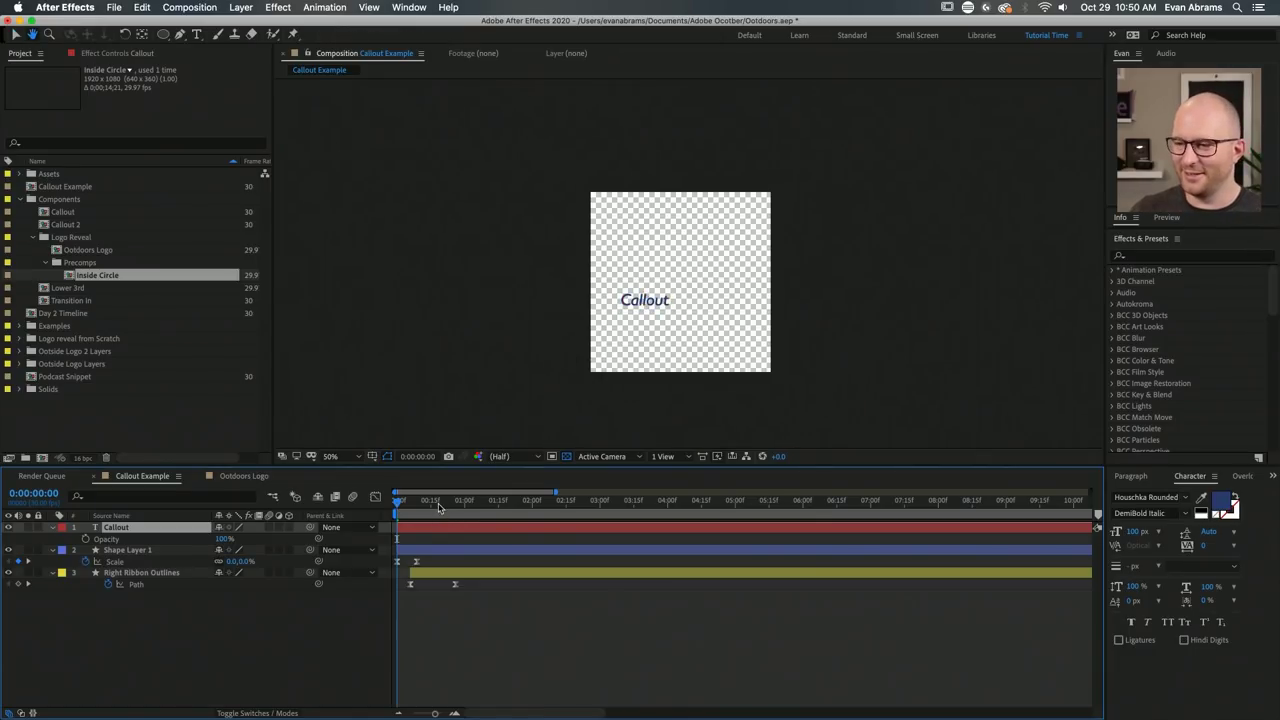
drag(437, 500, 468, 500)
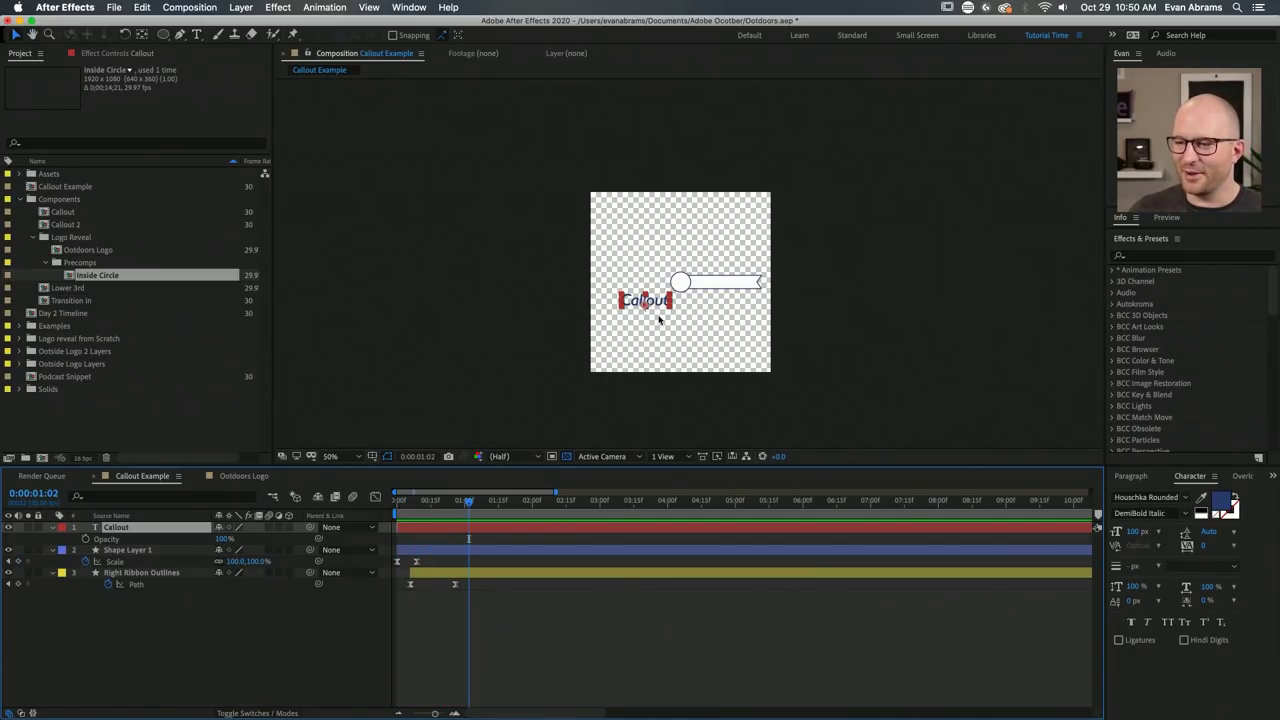
Drag the Callout text onto the ribbon bar beside the circle and zoom the viewer in.
scroll(657, 314, up, 2)
drag(640, 287, 703, 277)
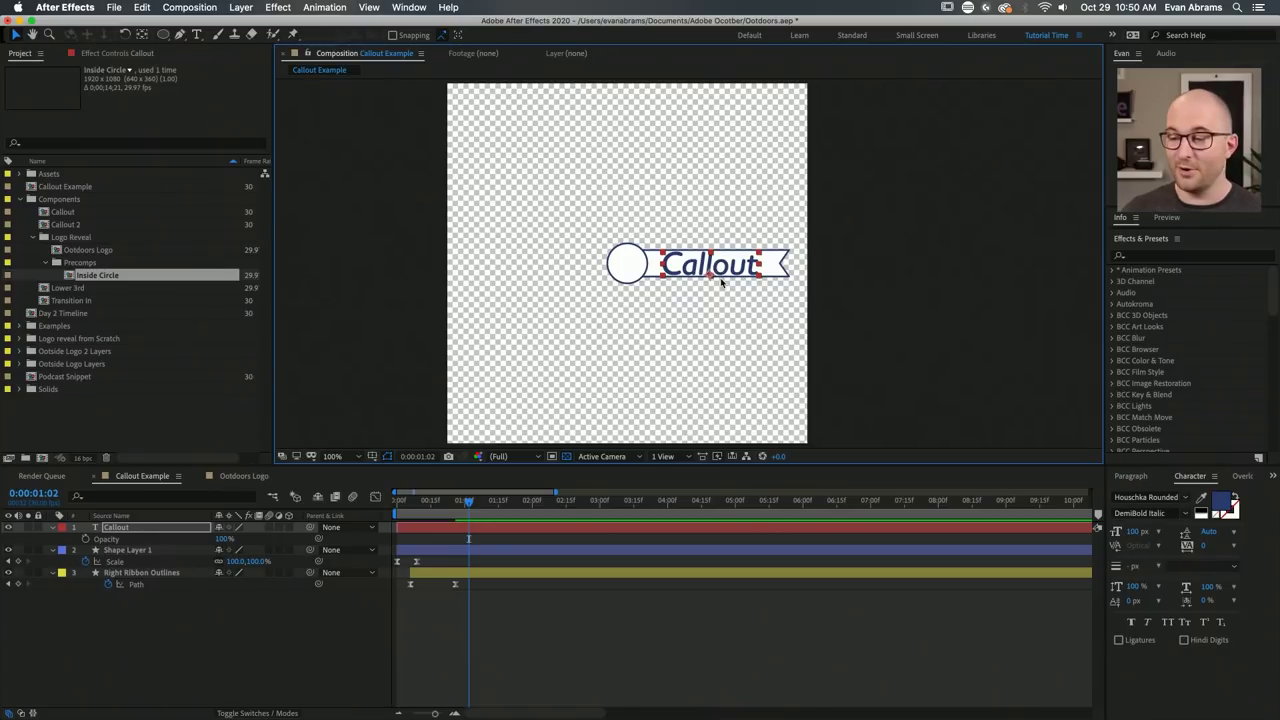
scroll(720, 283, up, 2)
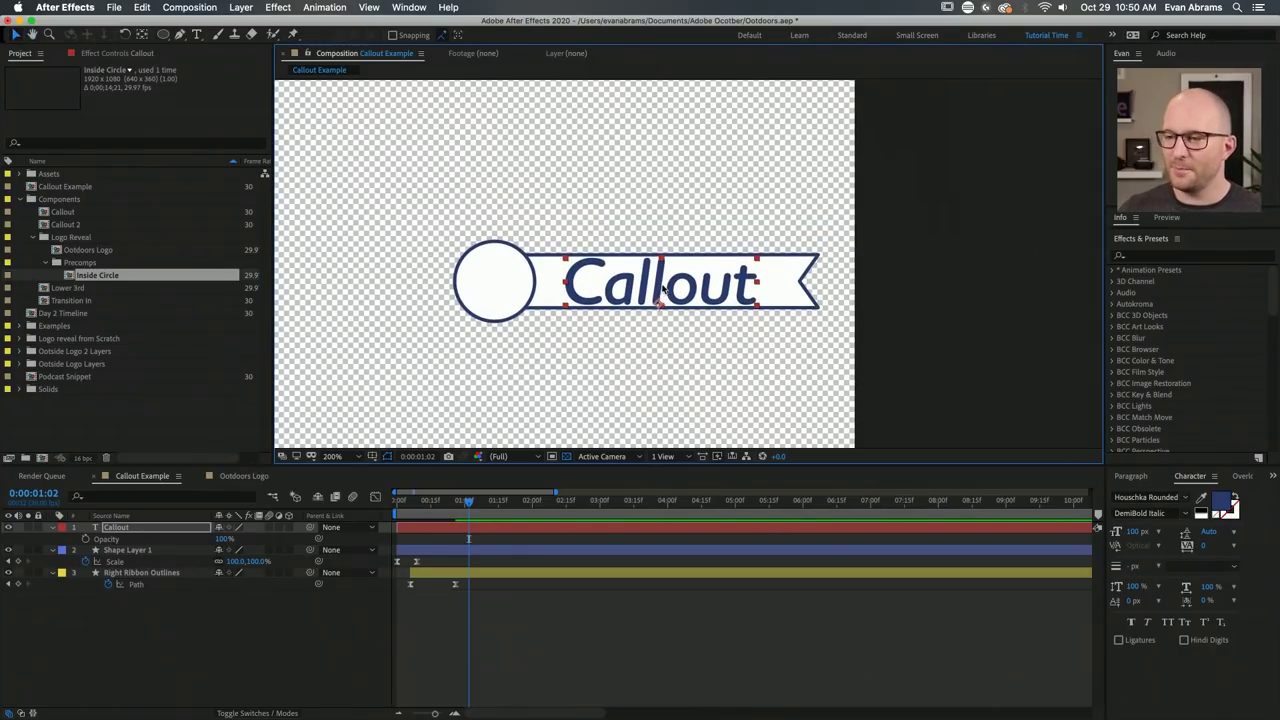
Set the Callout text to the Medium weight at 72 px.
click(1184, 515)
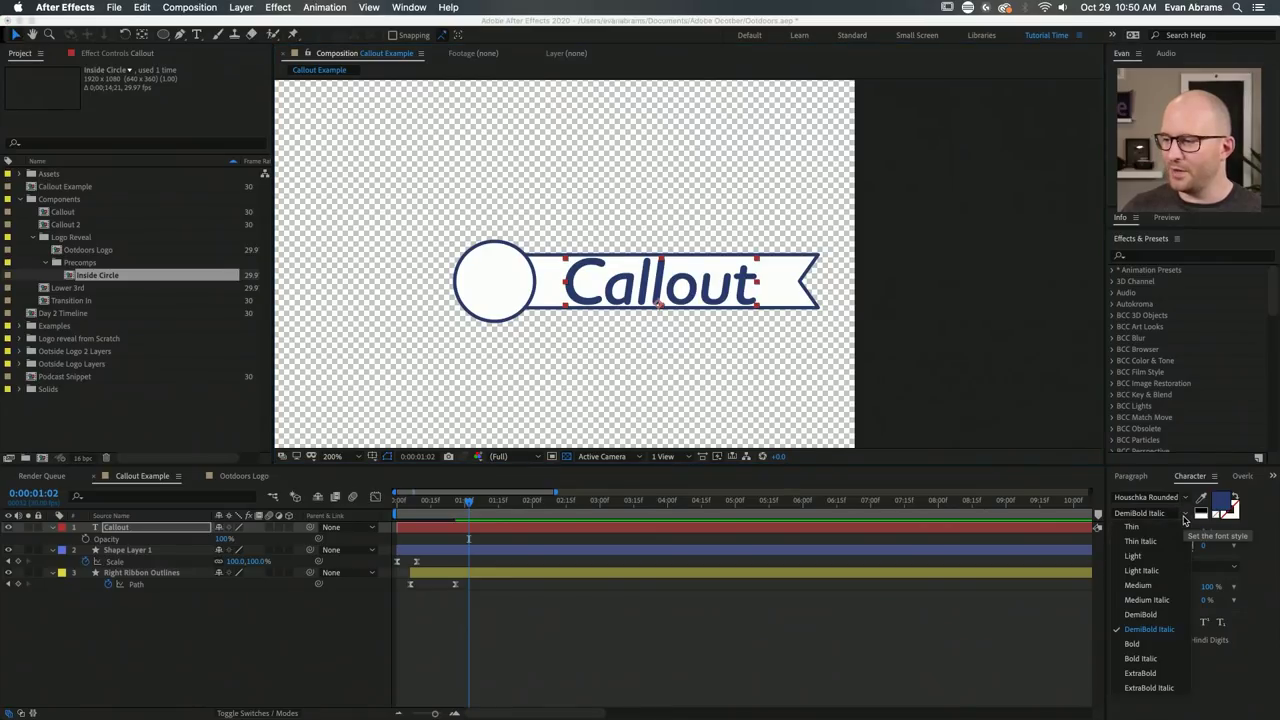
click(1139, 586)
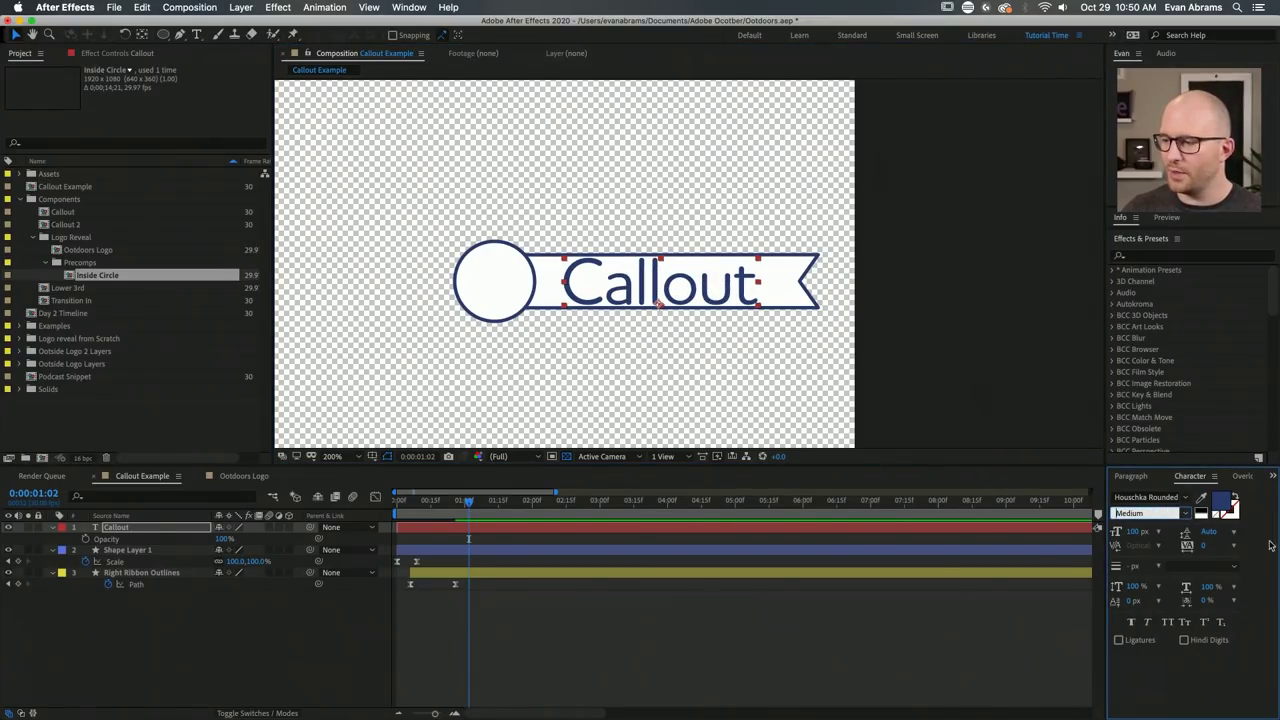
click(1132, 532)
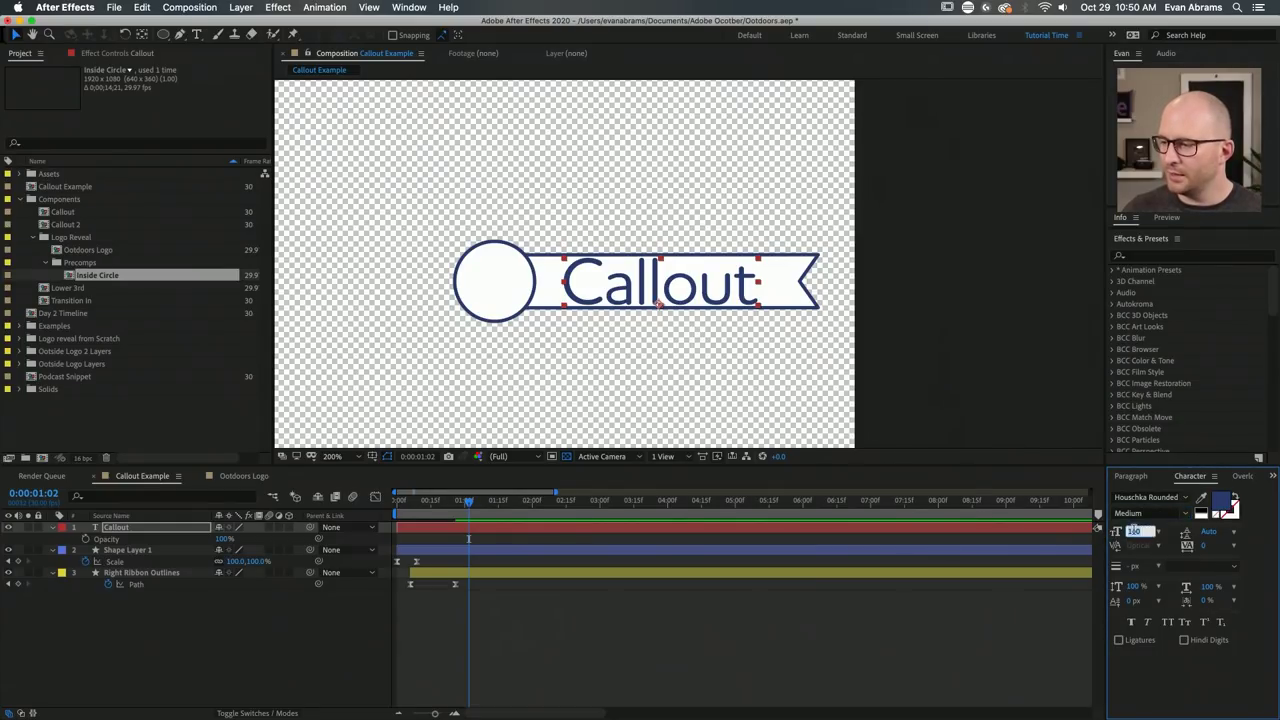
click(1158, 532)
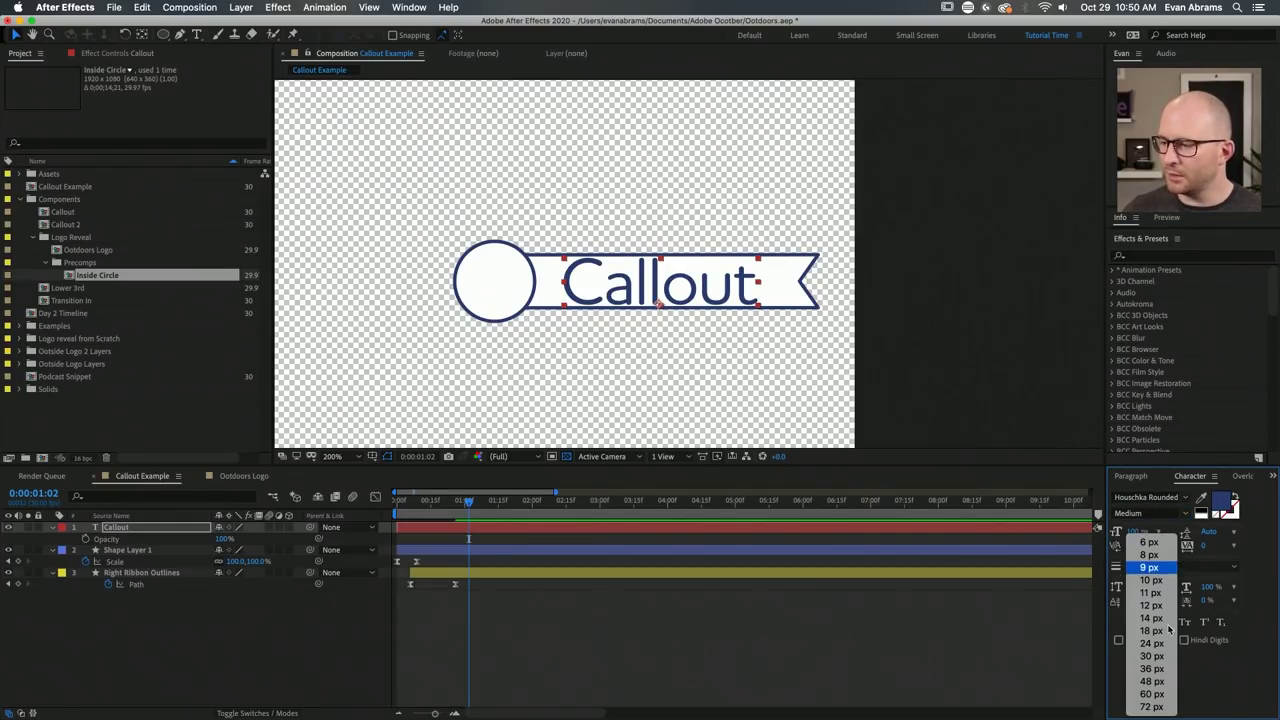
click(1148, 708)
Nudge the Callout text up and down until it sits centred in the ribbon.
drag(665, 293, 676, 288)
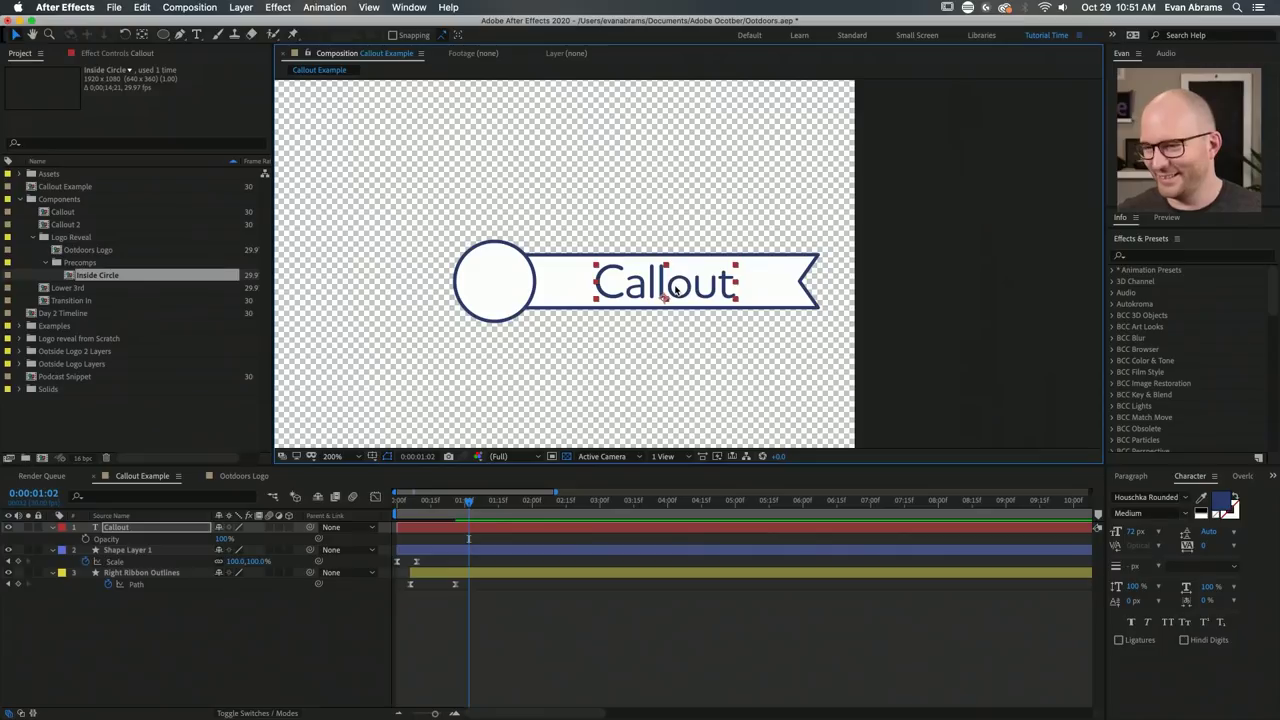
drag(677, 290, 674, 287)
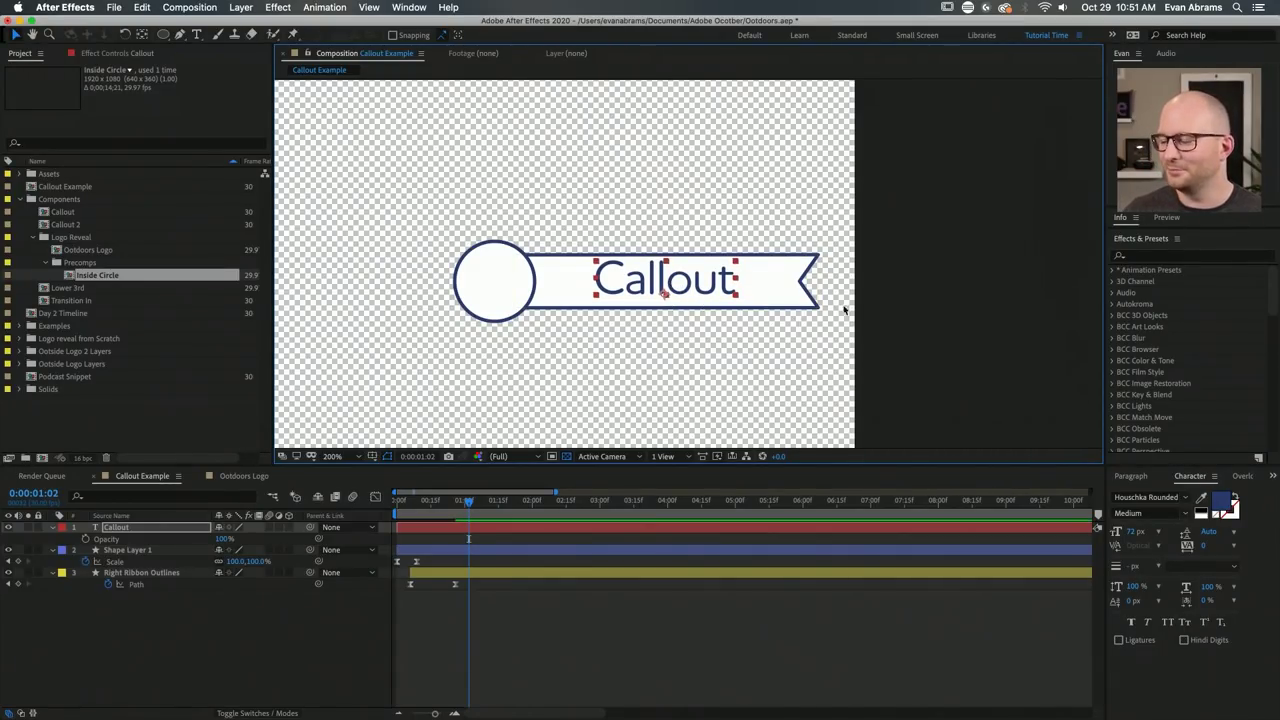
drag(666, 284, 671, 288)
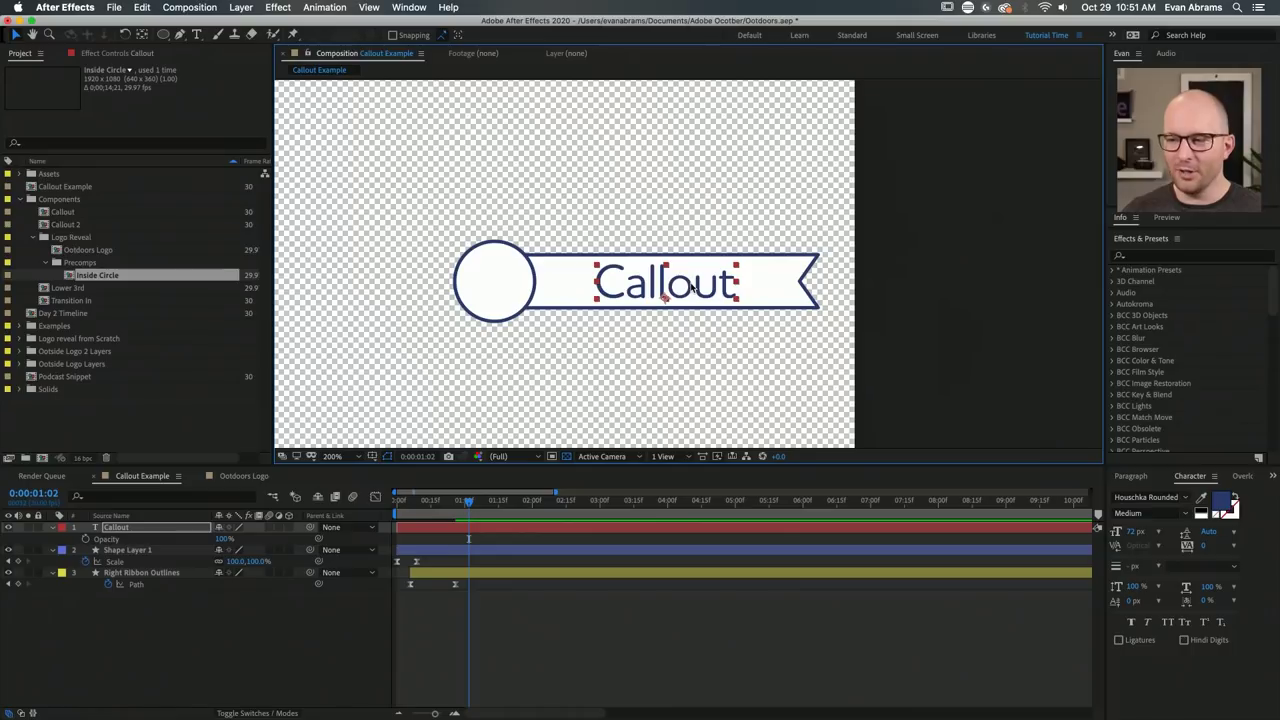
double_click(691, 286)
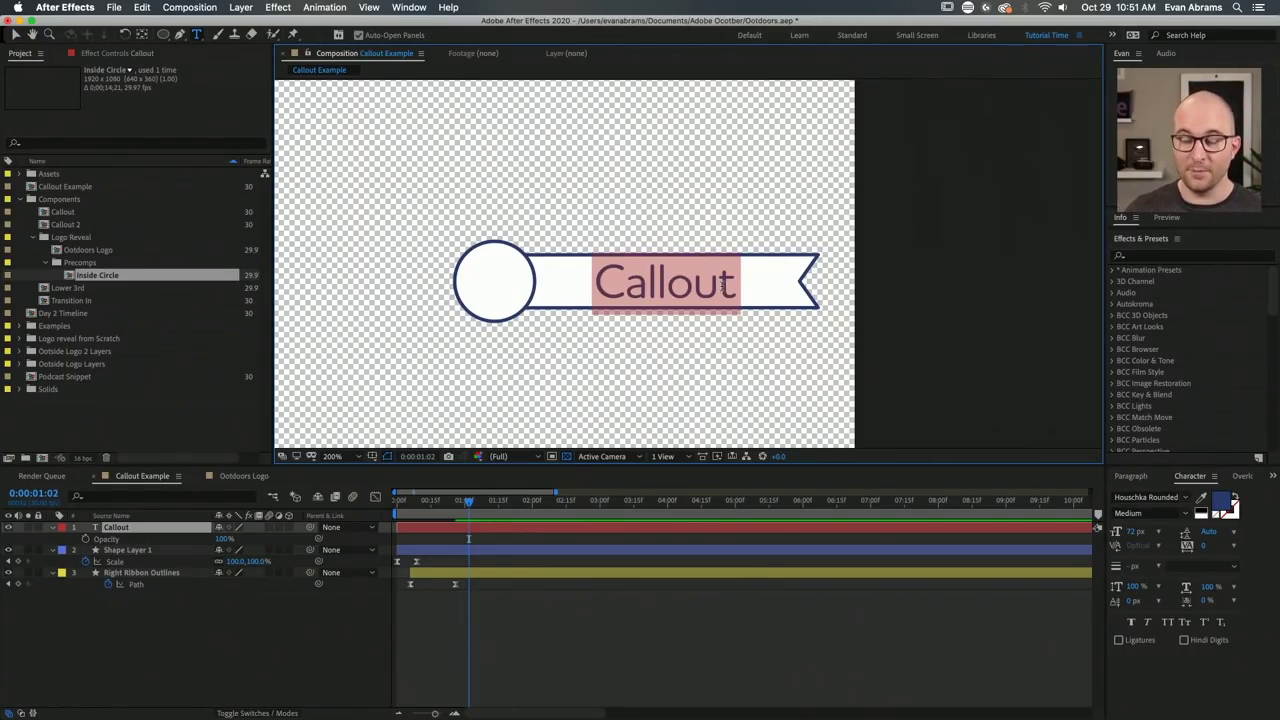
Replace 'Callout' with 'Happy Birthday' and return to the Selection tool.
text(Happy )
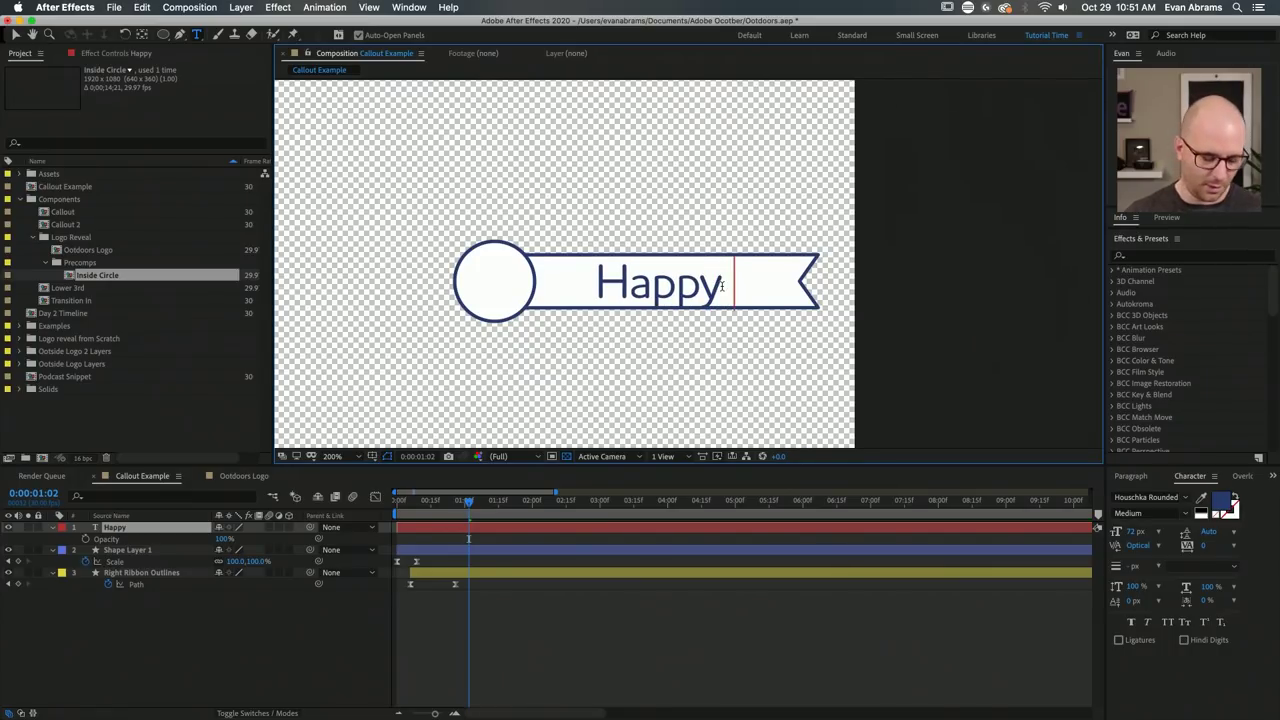
text(Birthday)
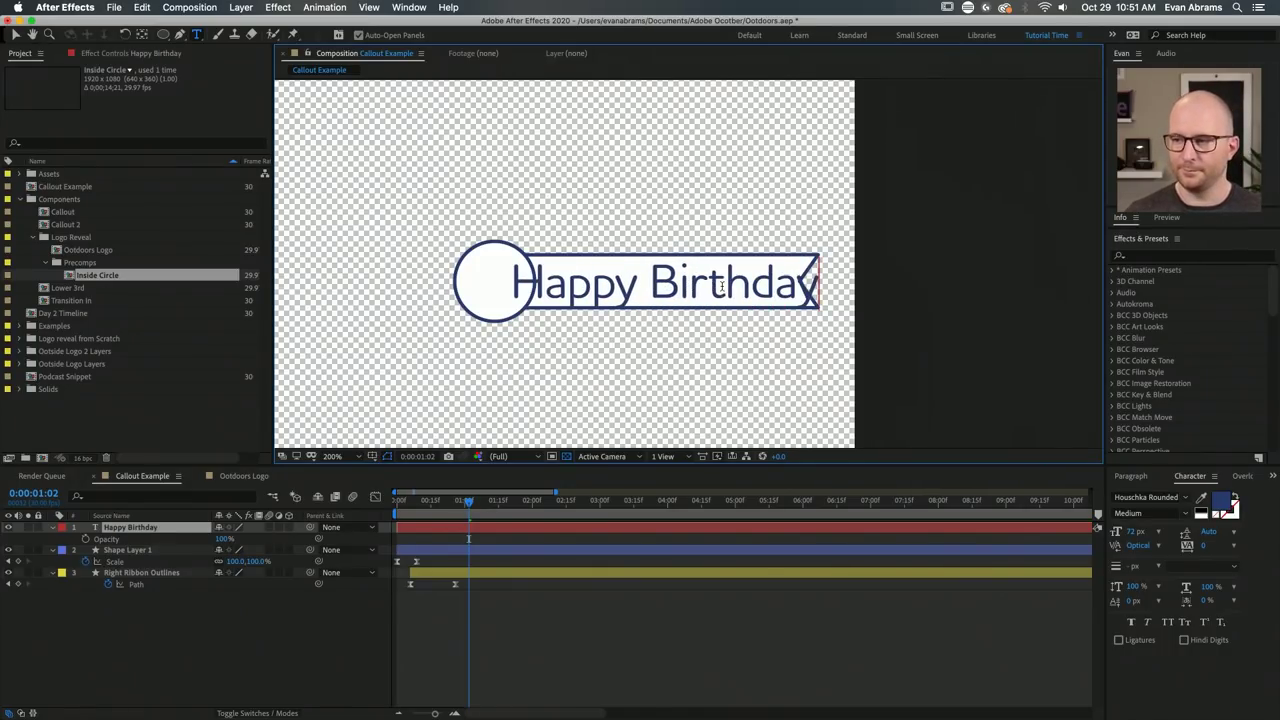
key(Escape)
key(v)
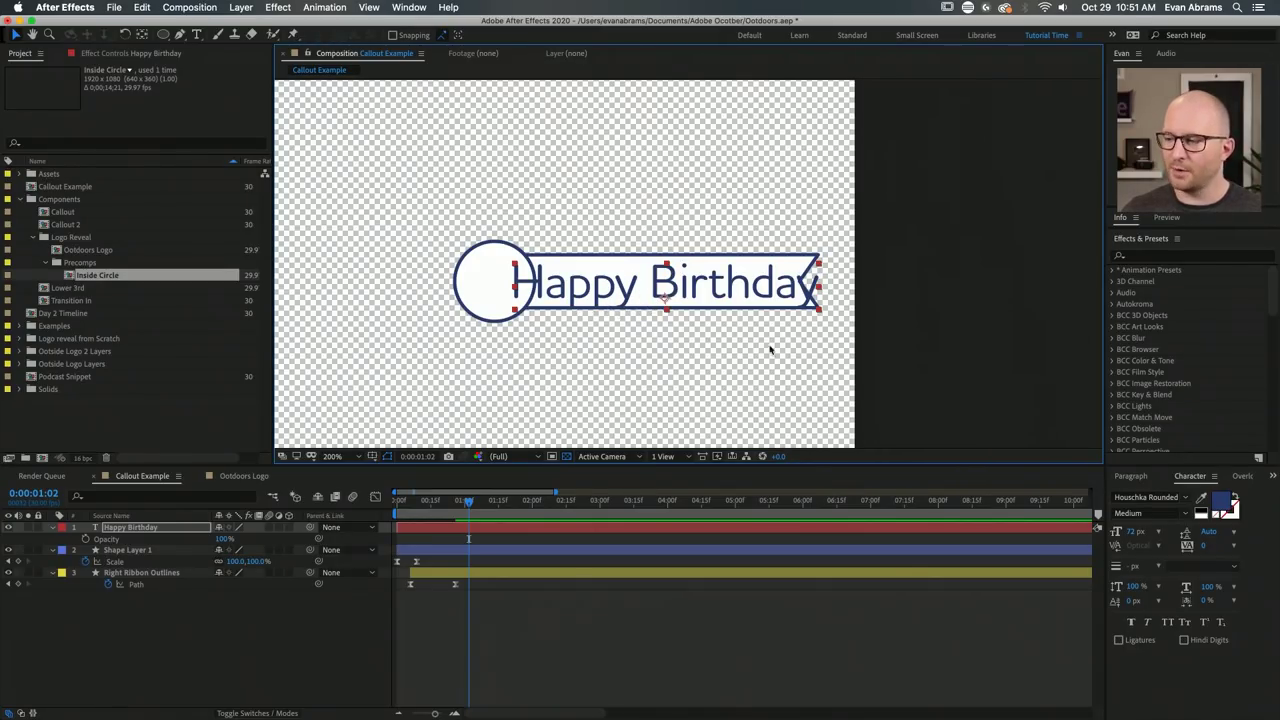
Shrink the Happy Birthday text to 60 px and nudge it into place.
click(1152, 533)
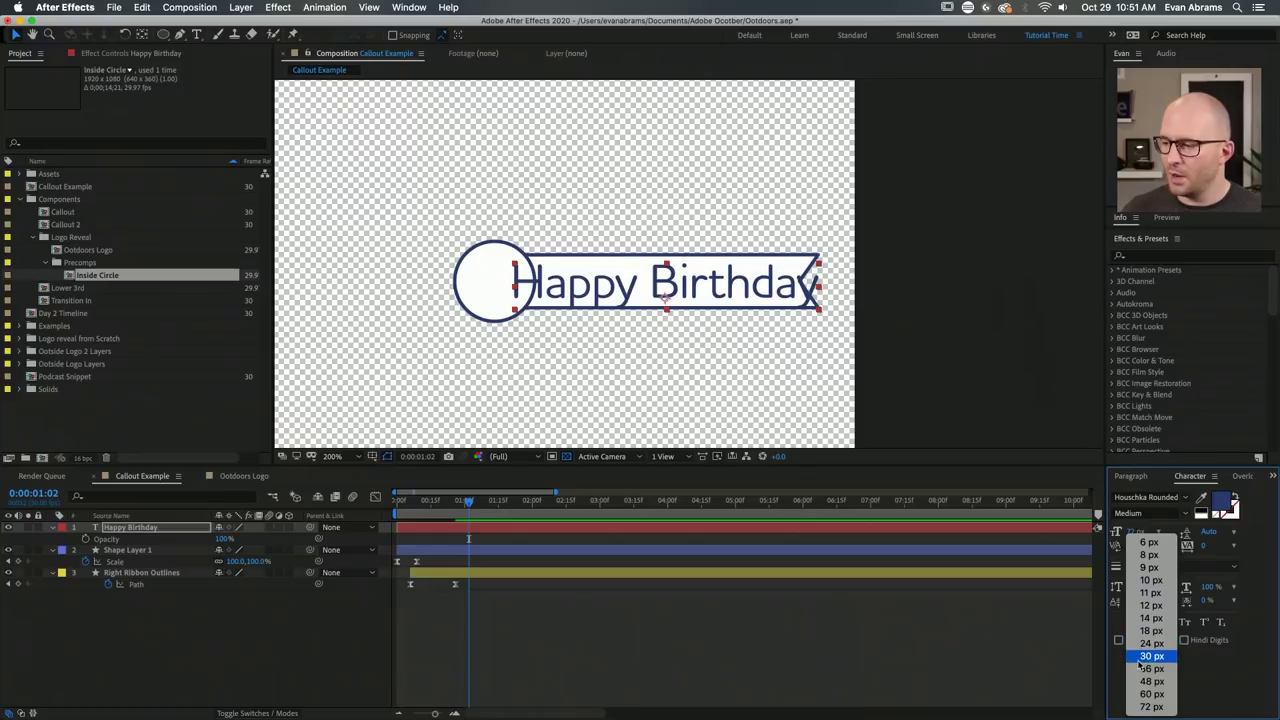
click(1152, 693)
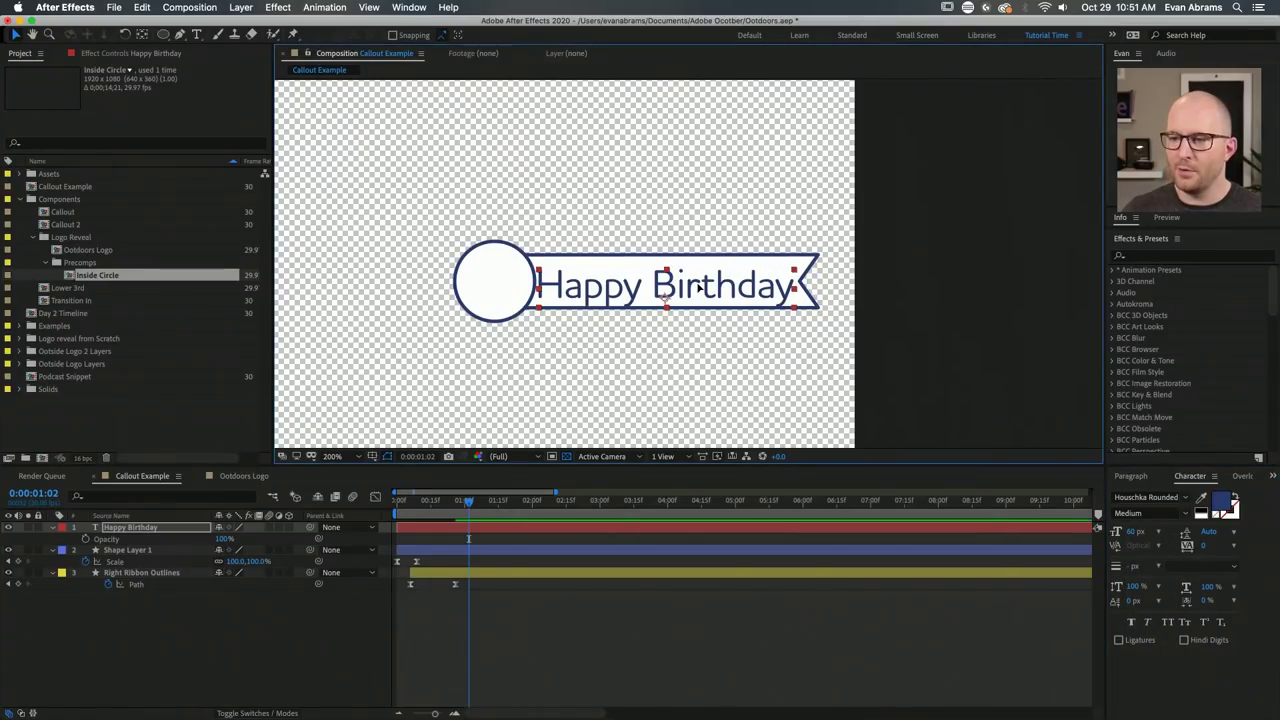
drag(667, 283, 690, 284)
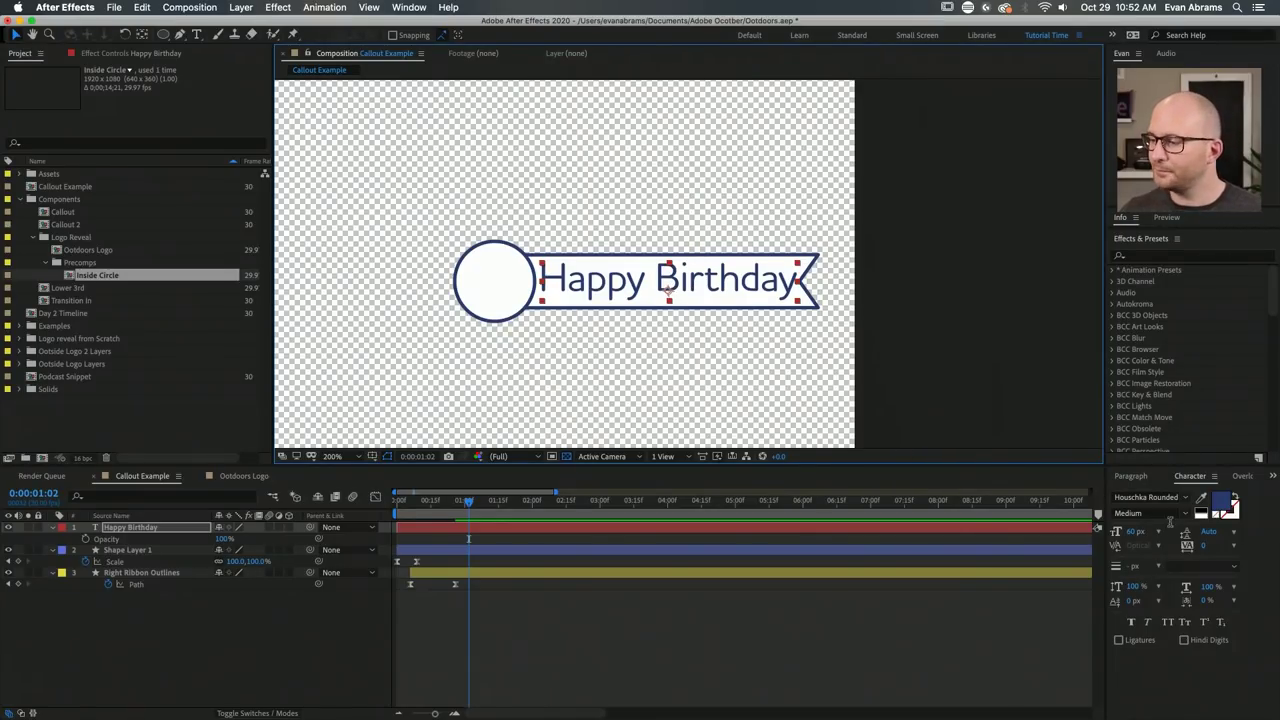
Left-align Happy Birthday and slide it left so it fits inside the ribbon.
click(1141, 478)
click(1118, 495)
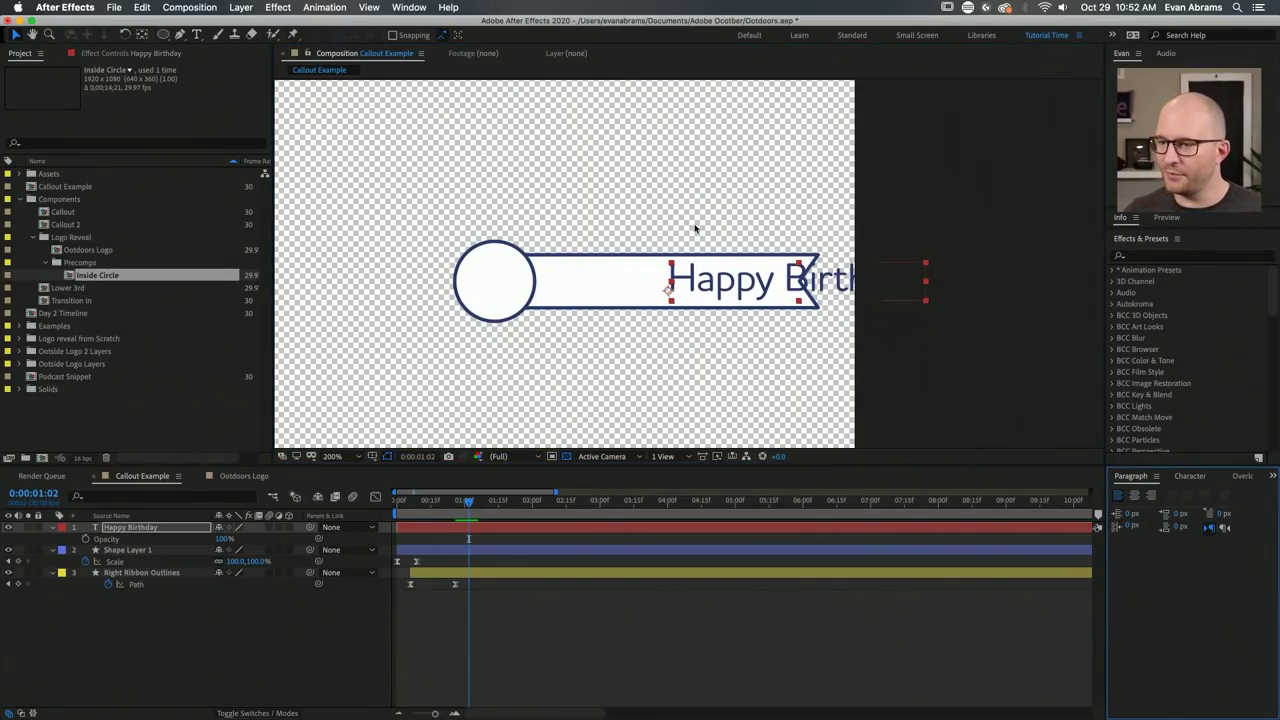
drag(771, 289, 655, 290)
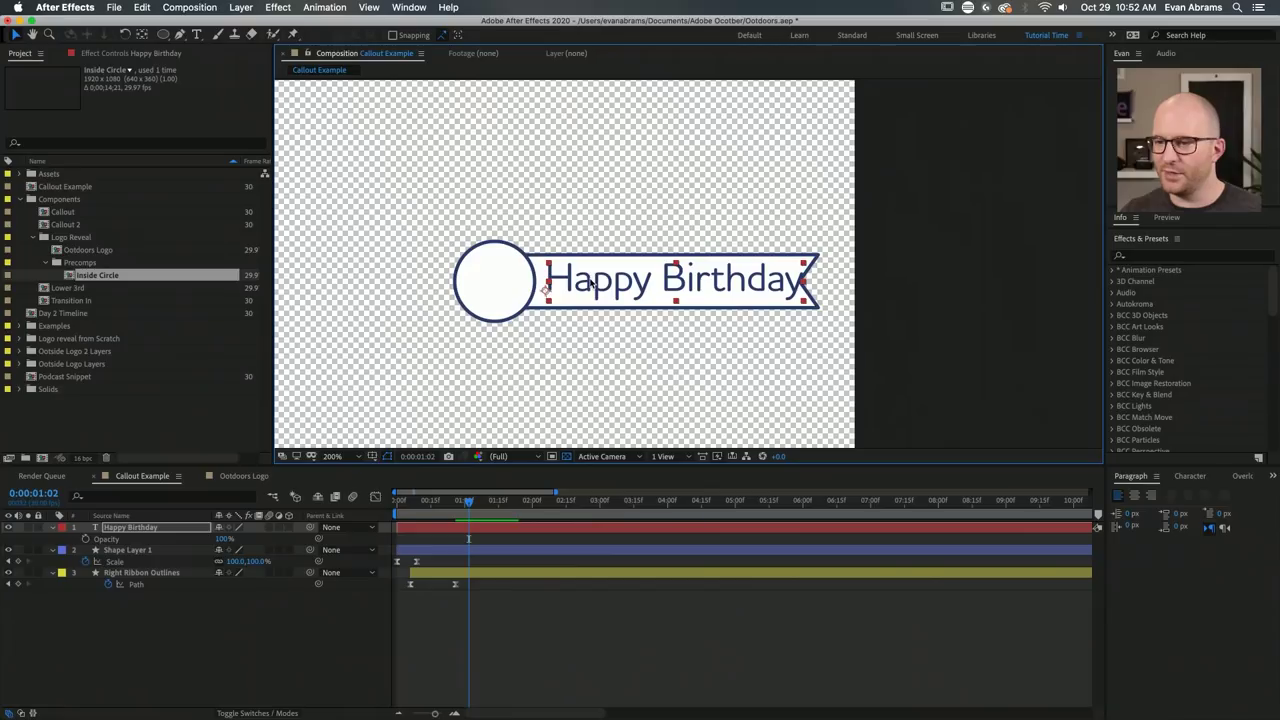
Retype the ribbon text as 'Red Squirrel', fixing the typo, and exit text editing.
double_click(590, 280)
scroll(588, 277, down, 2)
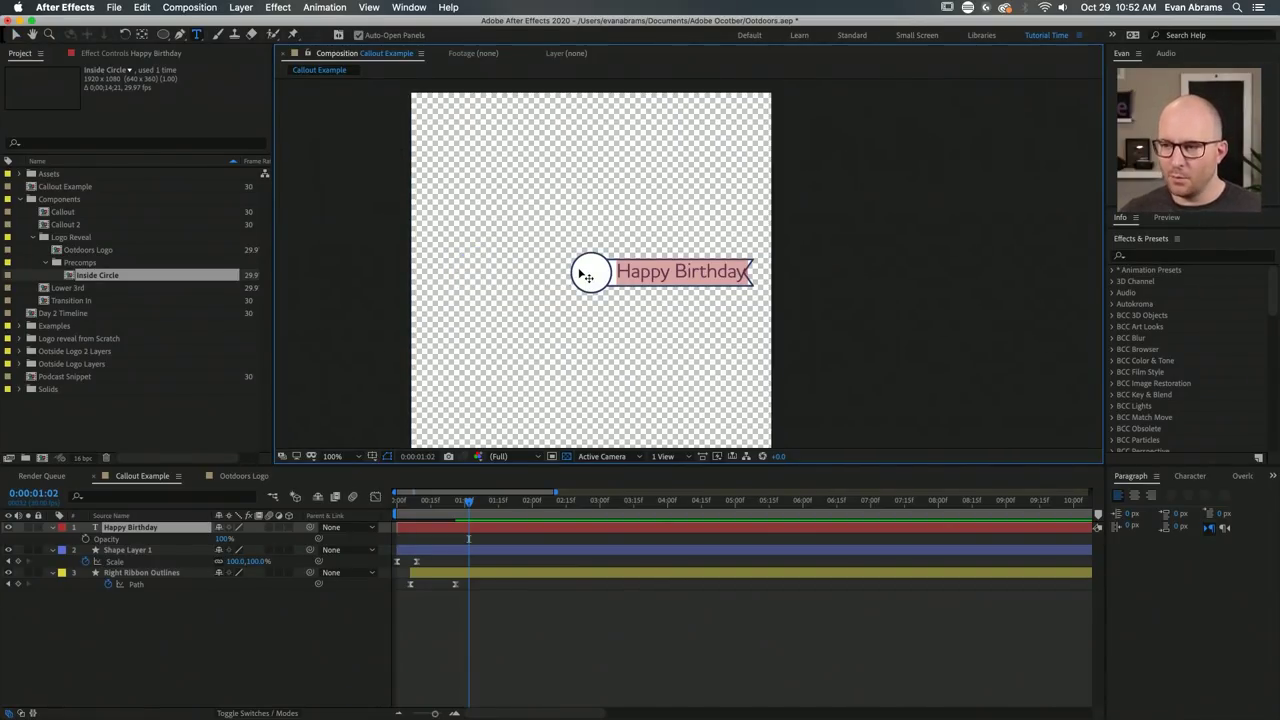
text(Ha)
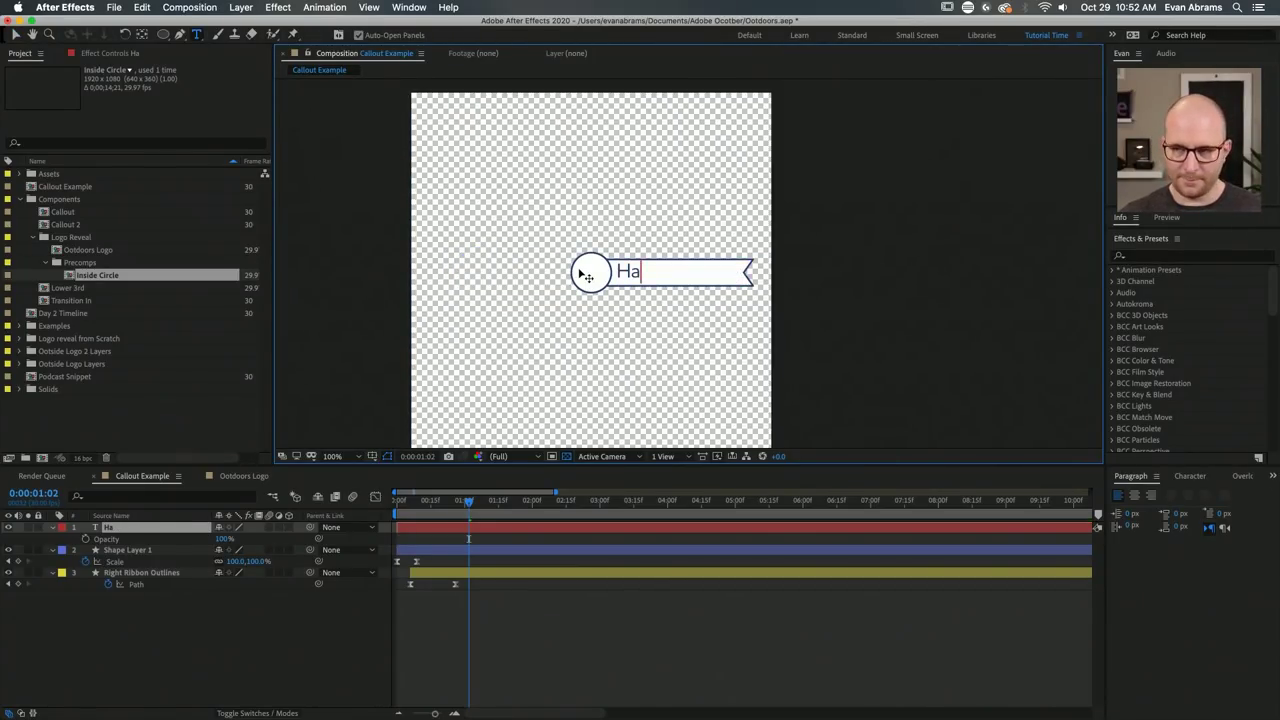
key(BackSpace)
key(BackSpace)
text(Squ)
key(super+a)
text(Red Squirrle)
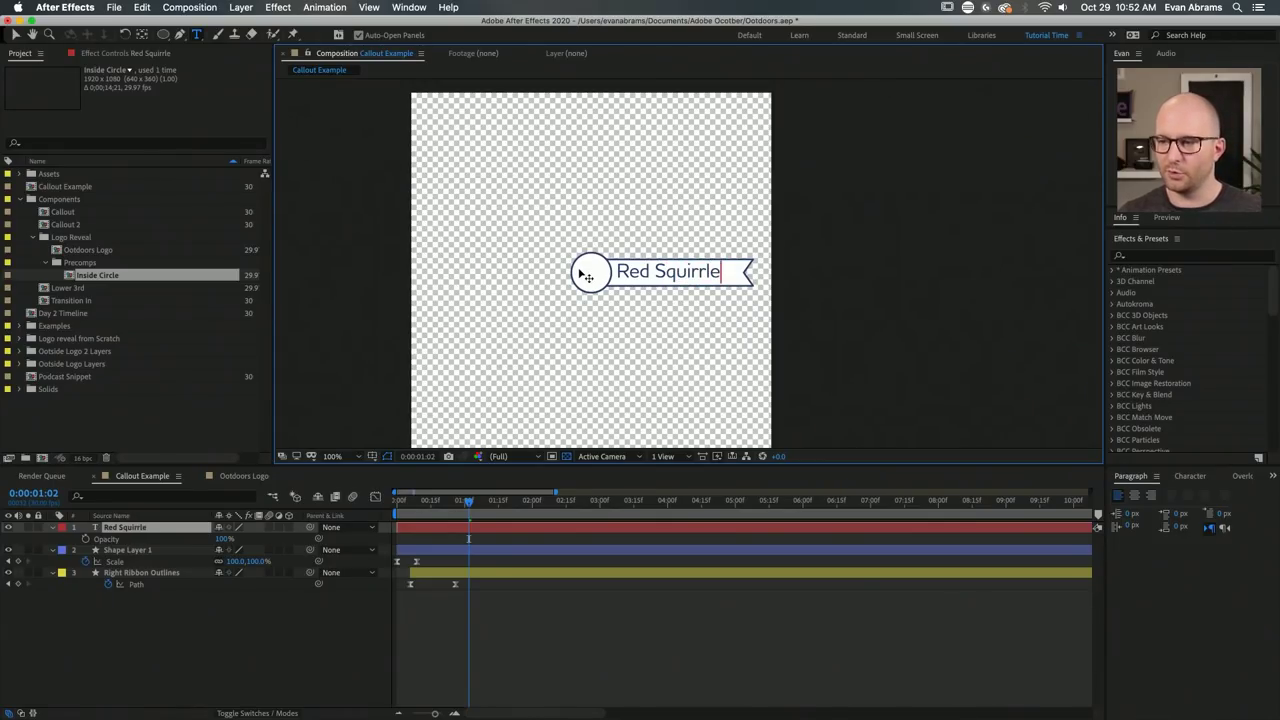
key(BackSpace)
text(l)
key(Escape)
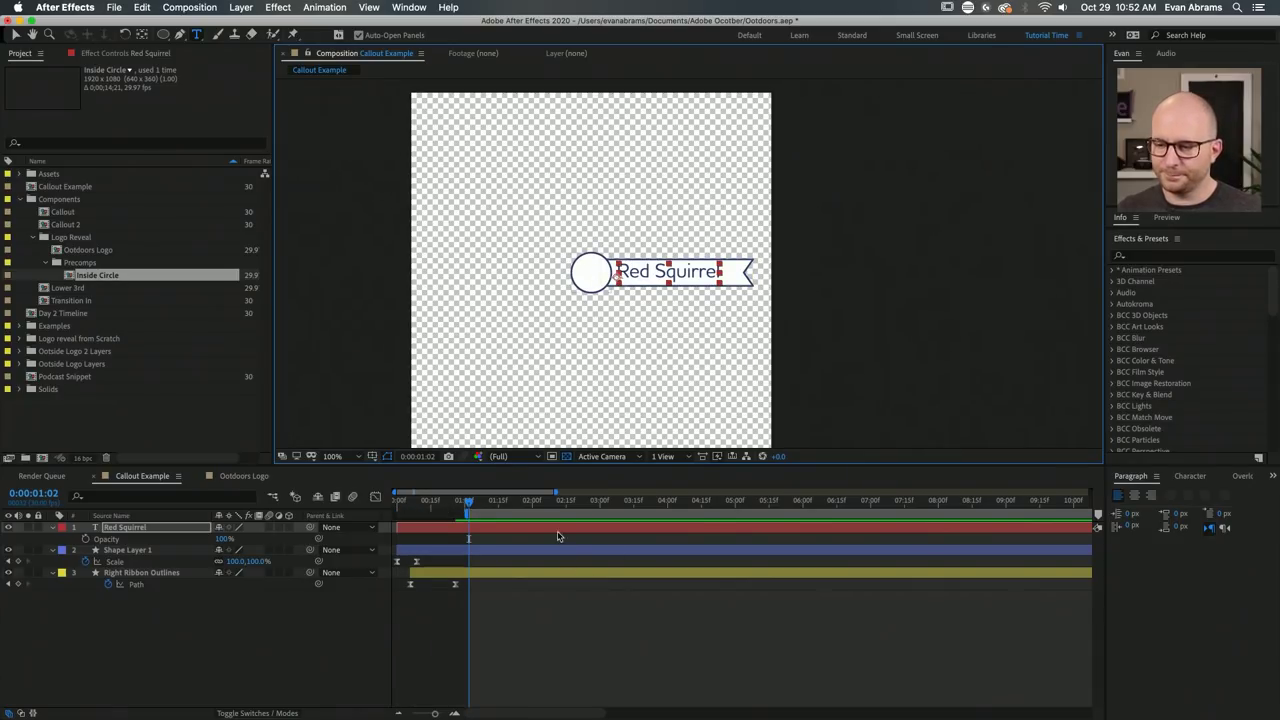
key(v)
Nudge Red Squirrel slightly left, preview the callout, then open the Lower 3rd composition.
scroll(658, 266, up, 1)
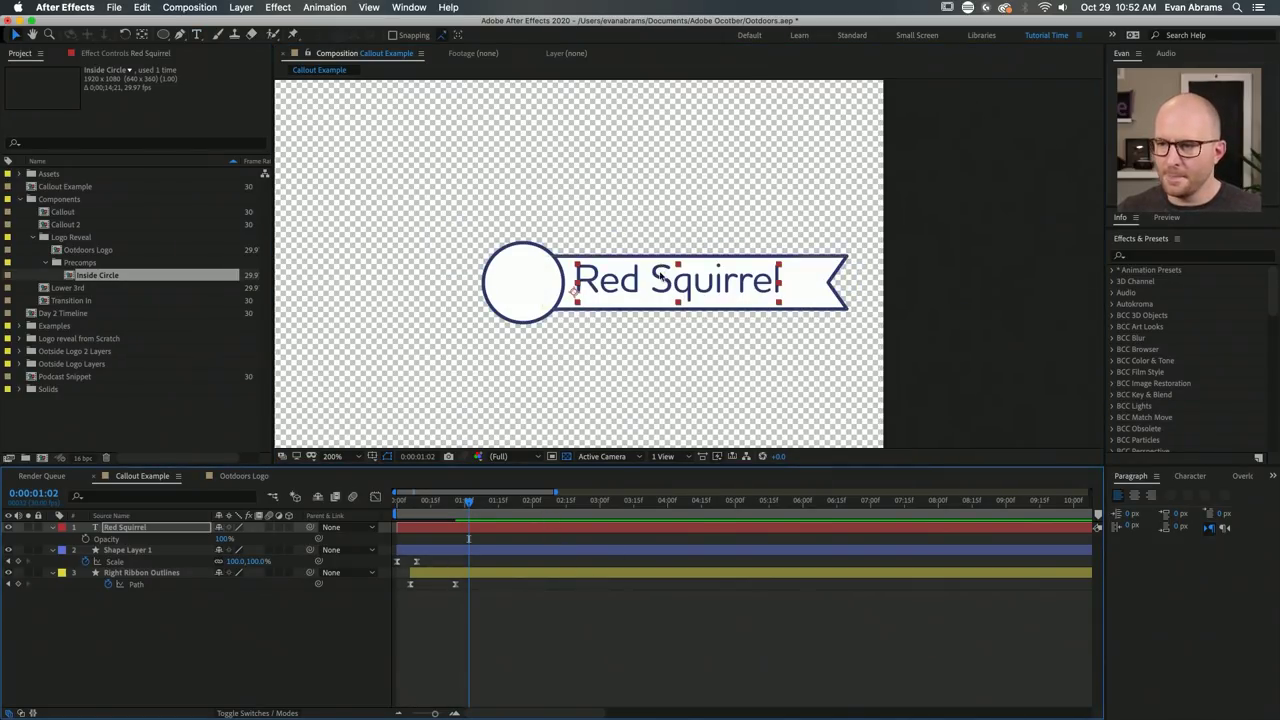
drag(668, 281, 665, 281)
click(503, 600)
click(449, 530)
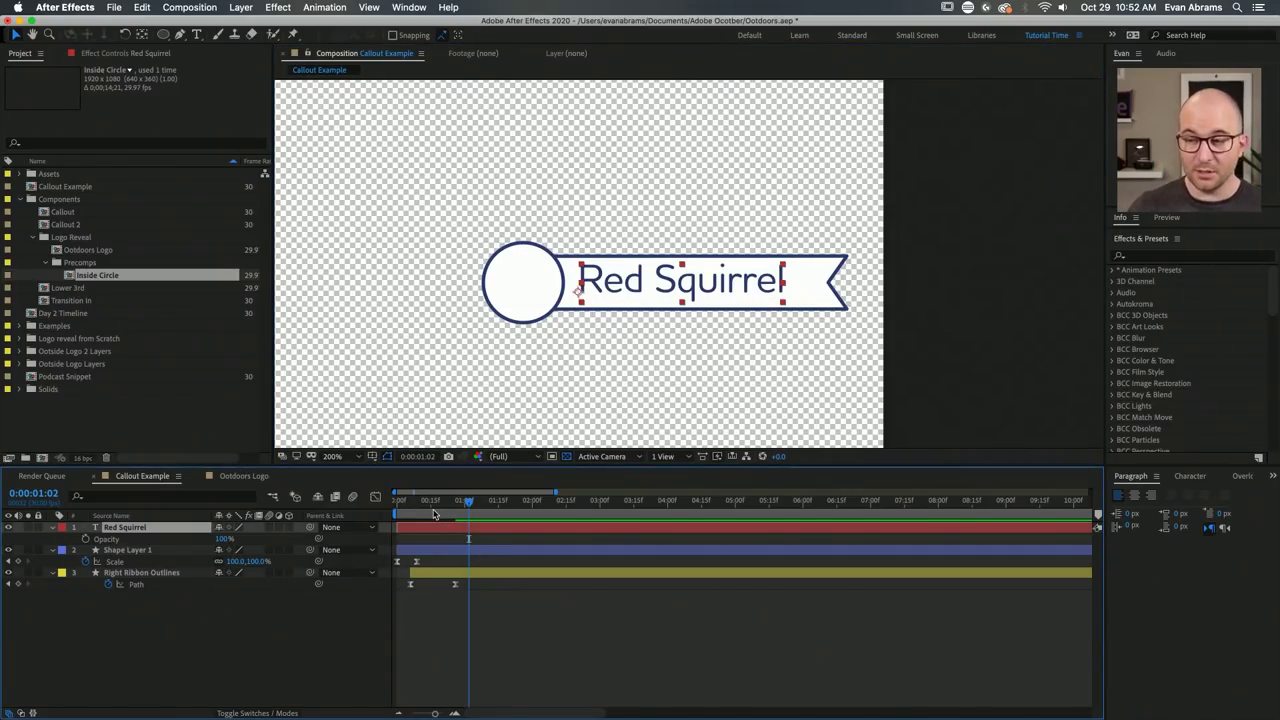
key(space)
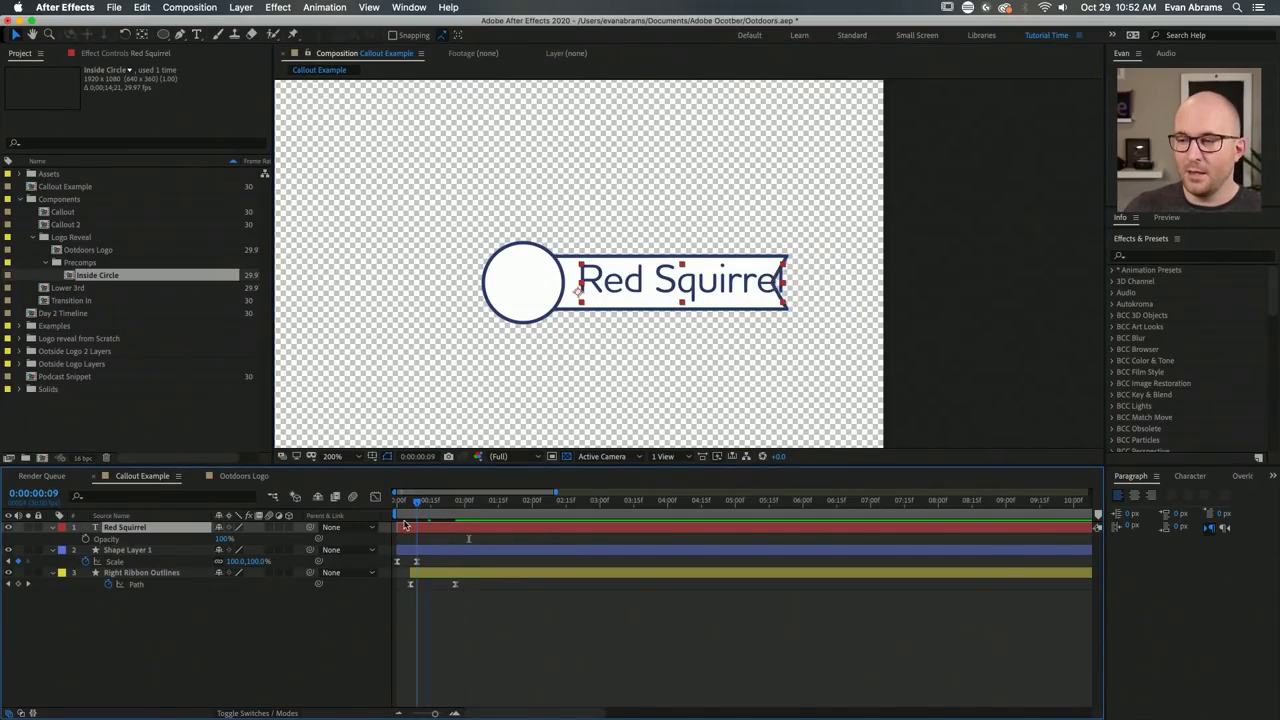
key(space)
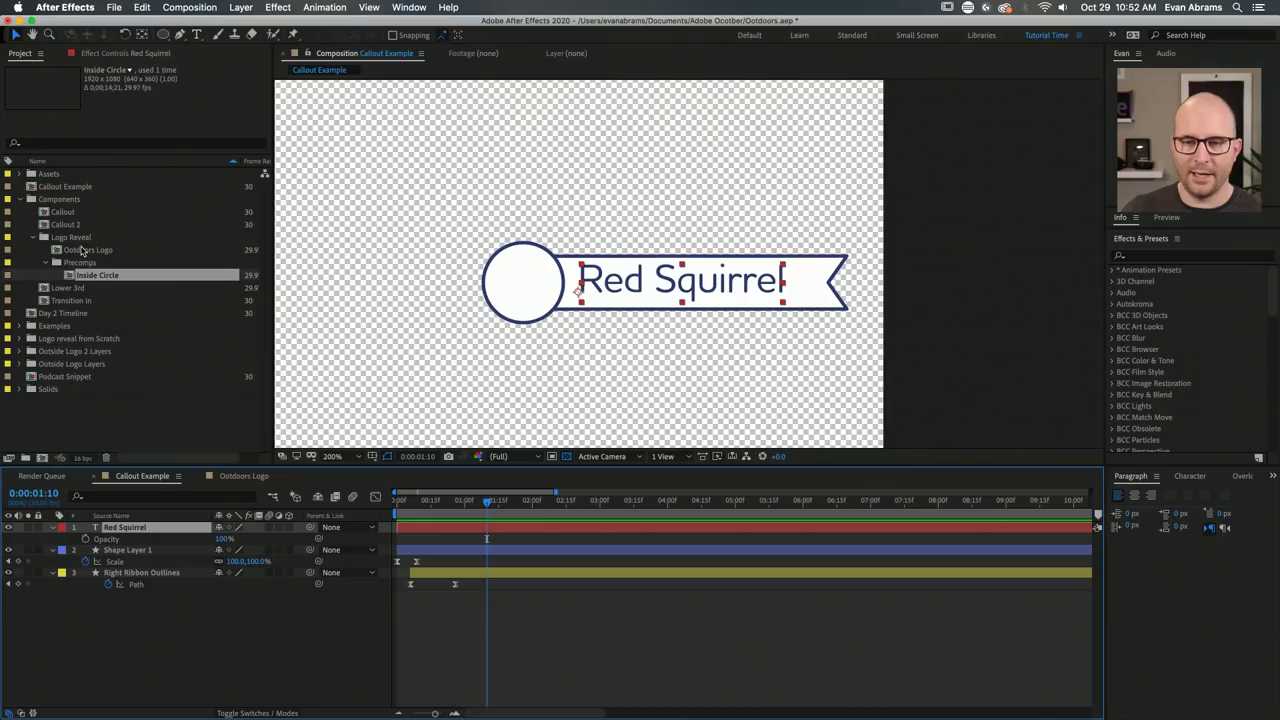
double_click(84, 288)
key(space)
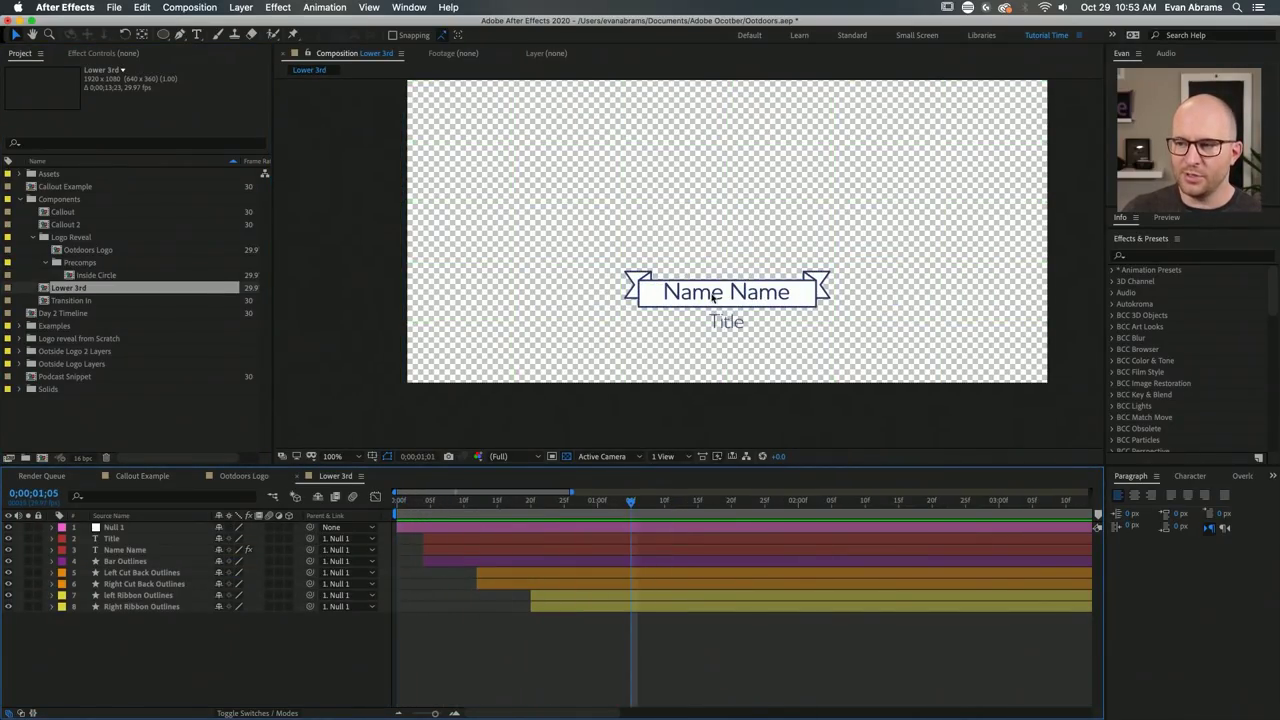
key(space)
key(KP_3)
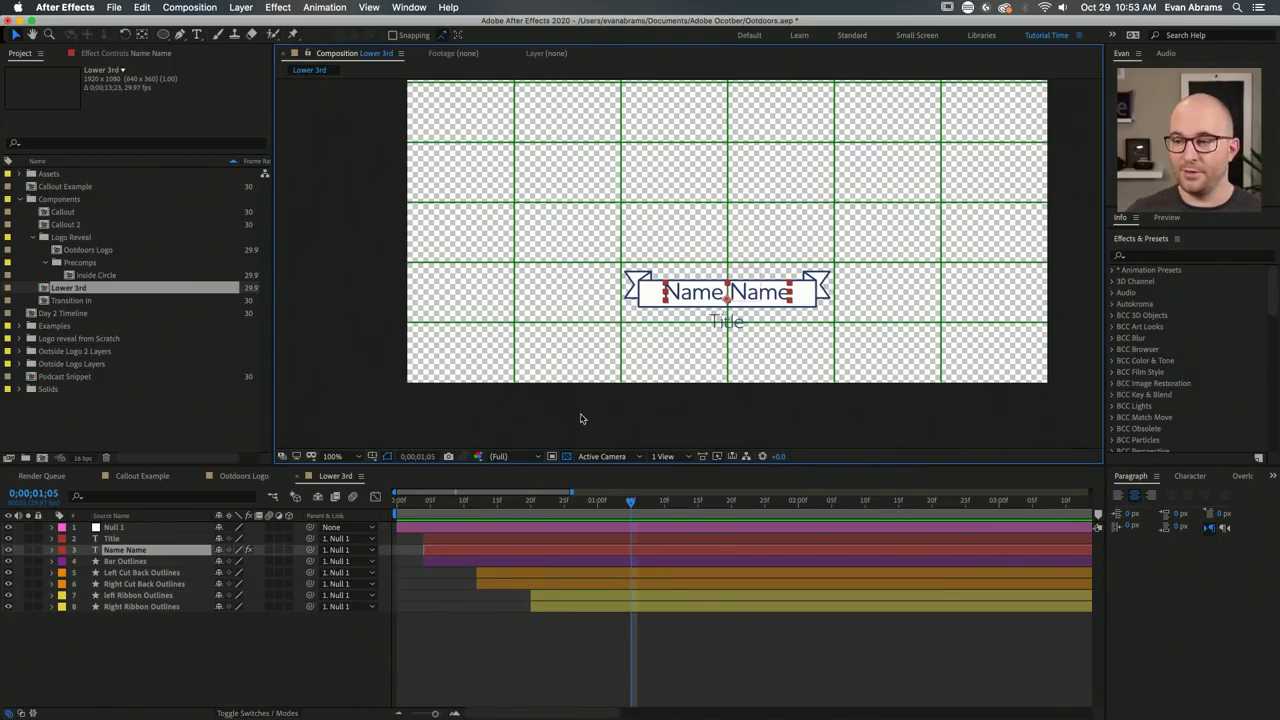
click(639, 297)
click(652, 303)
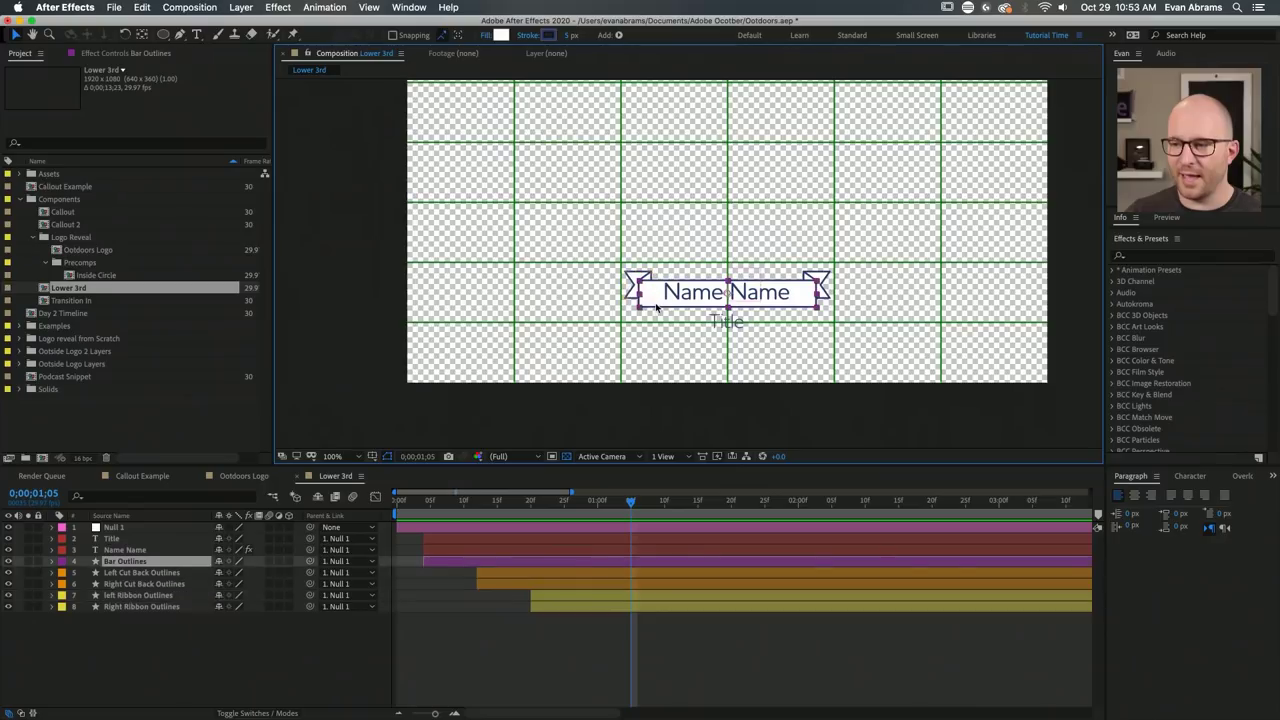
click(150, 56)
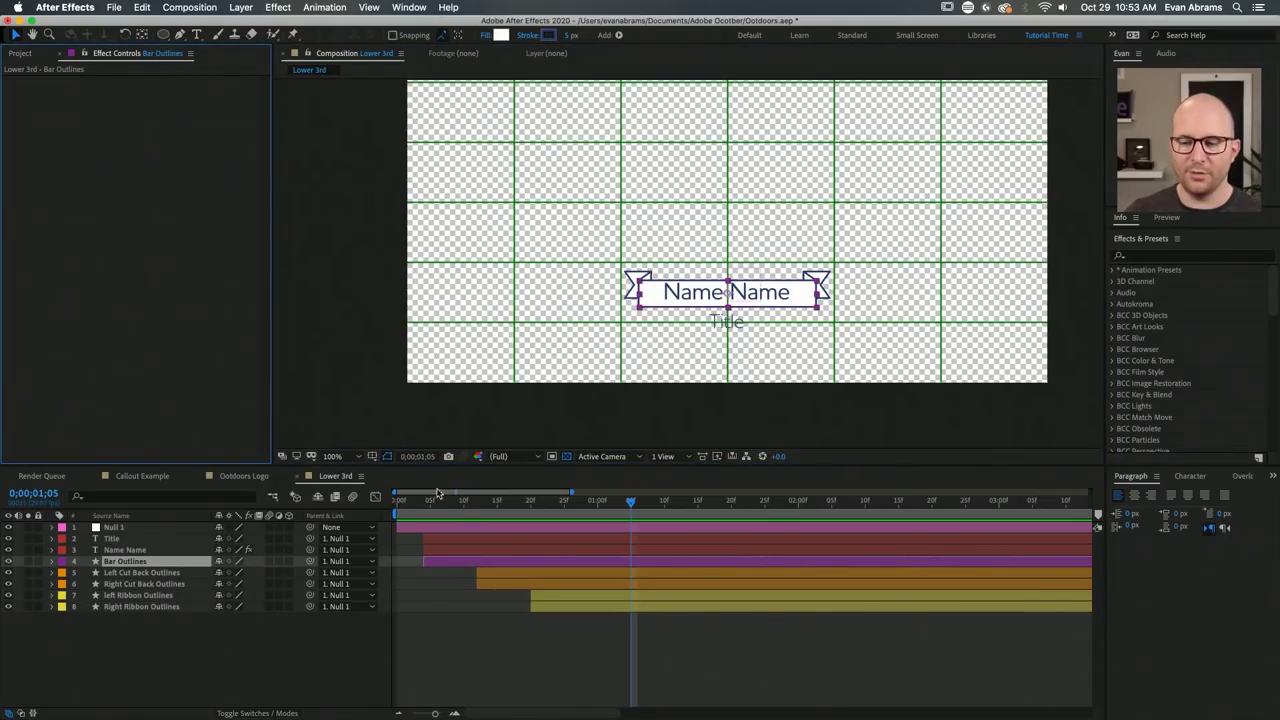
click(513, 637)
click(505, 550)
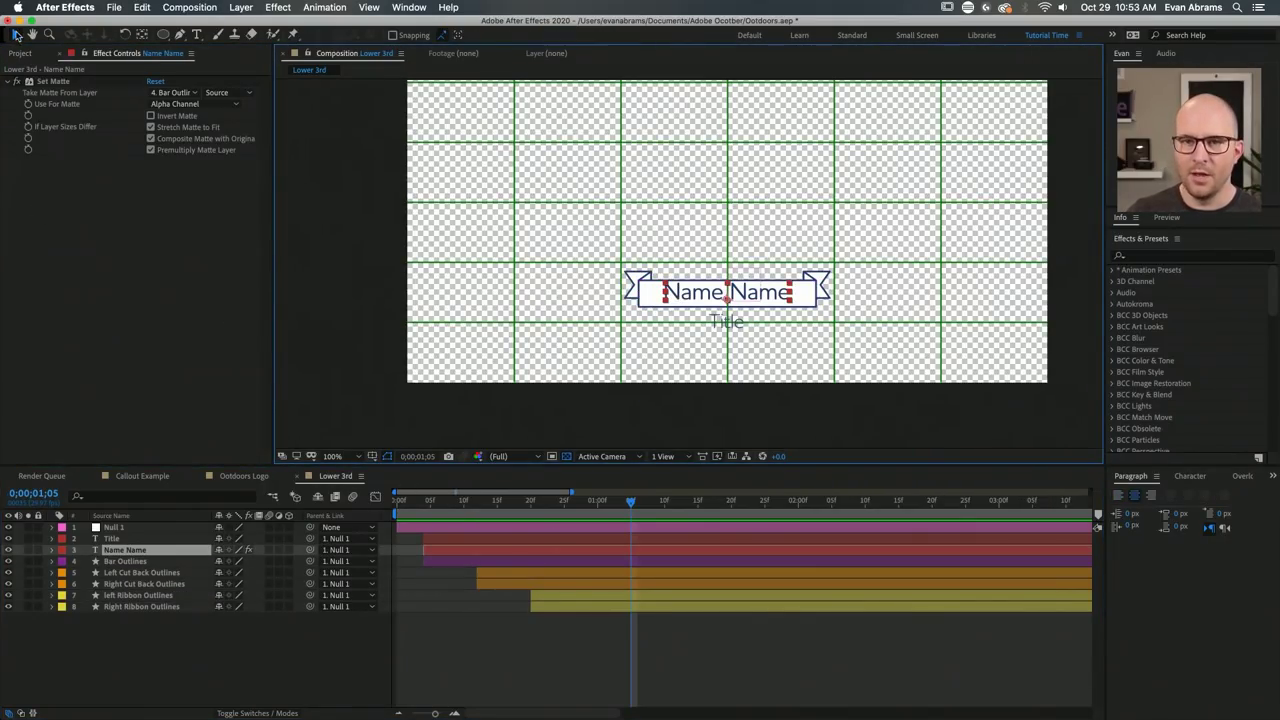
click(50, 82)
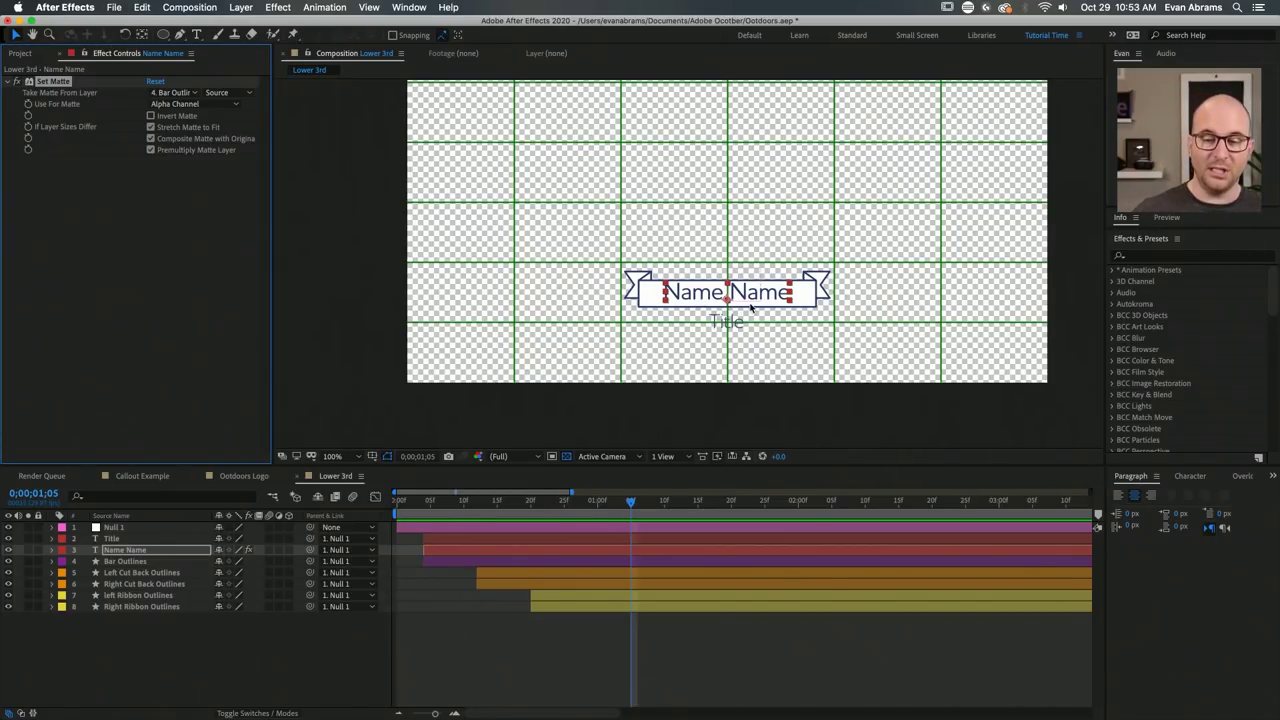
click(275, 620)
click(244, 476)
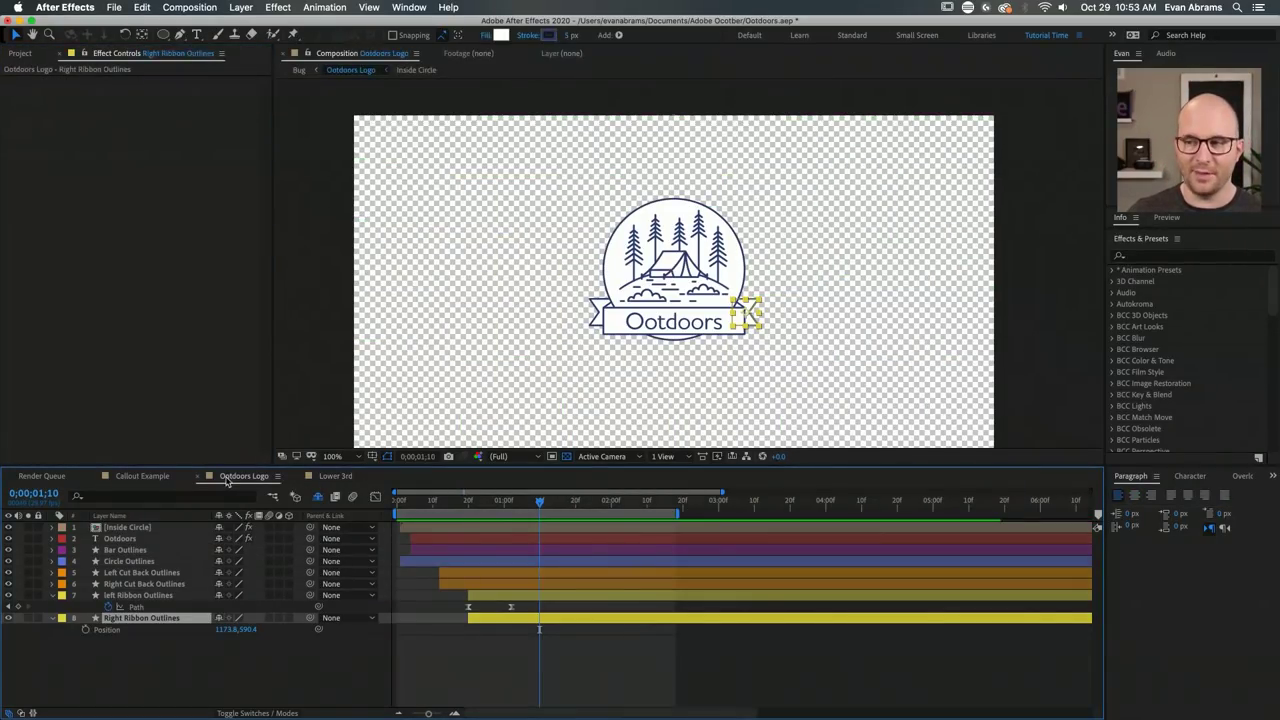
click(142, 476)
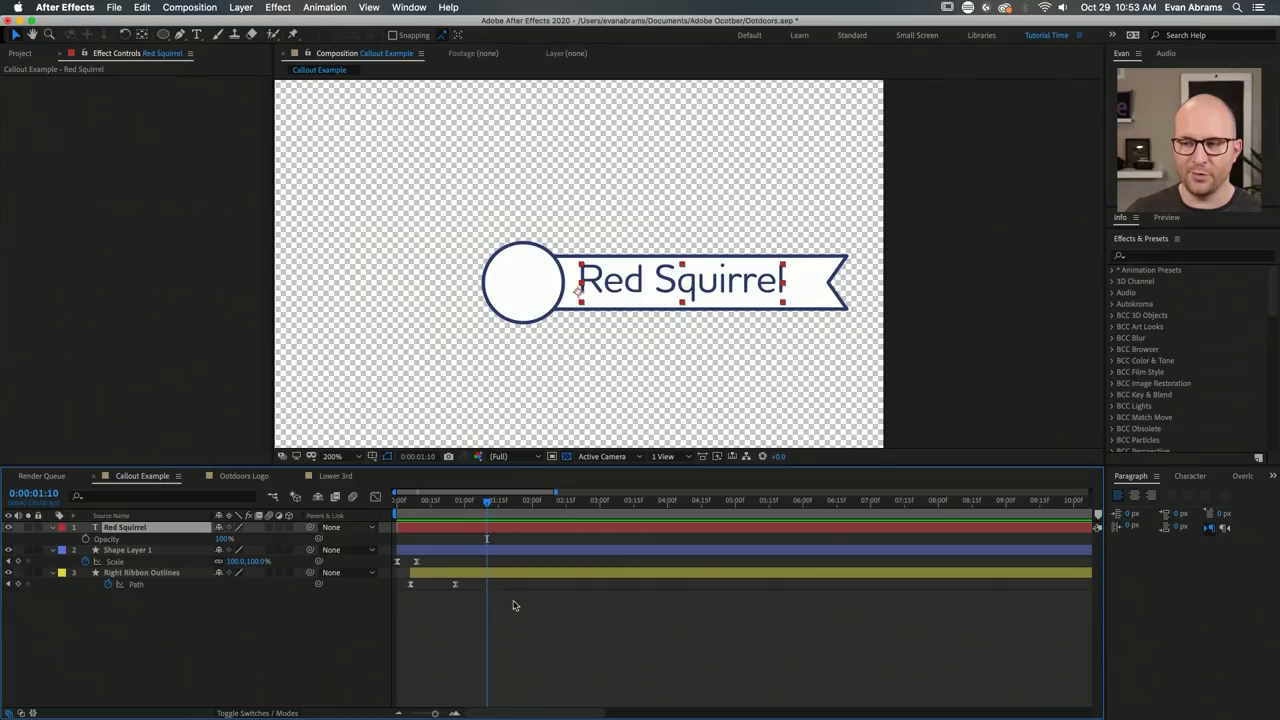
Find Set Matte by searching 'set' and apply it to the Red Squirrel layer.
click(516, 527)
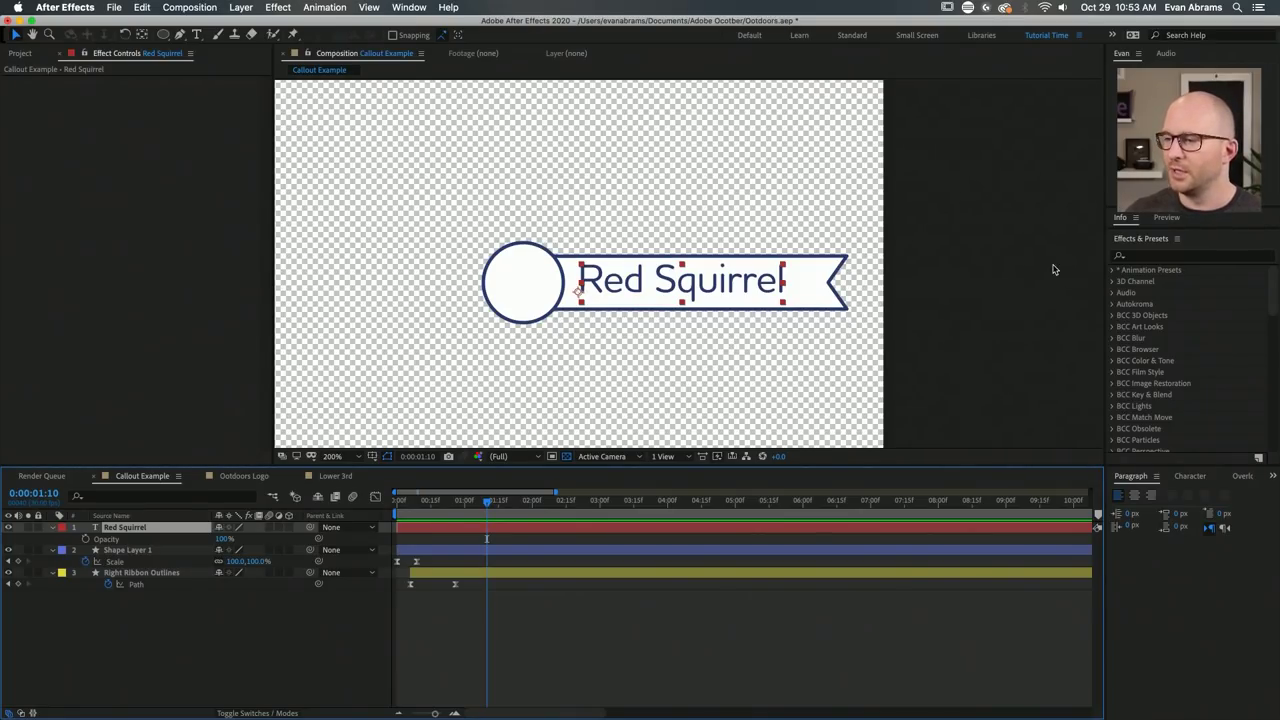
click(1150, 257)
text(set)
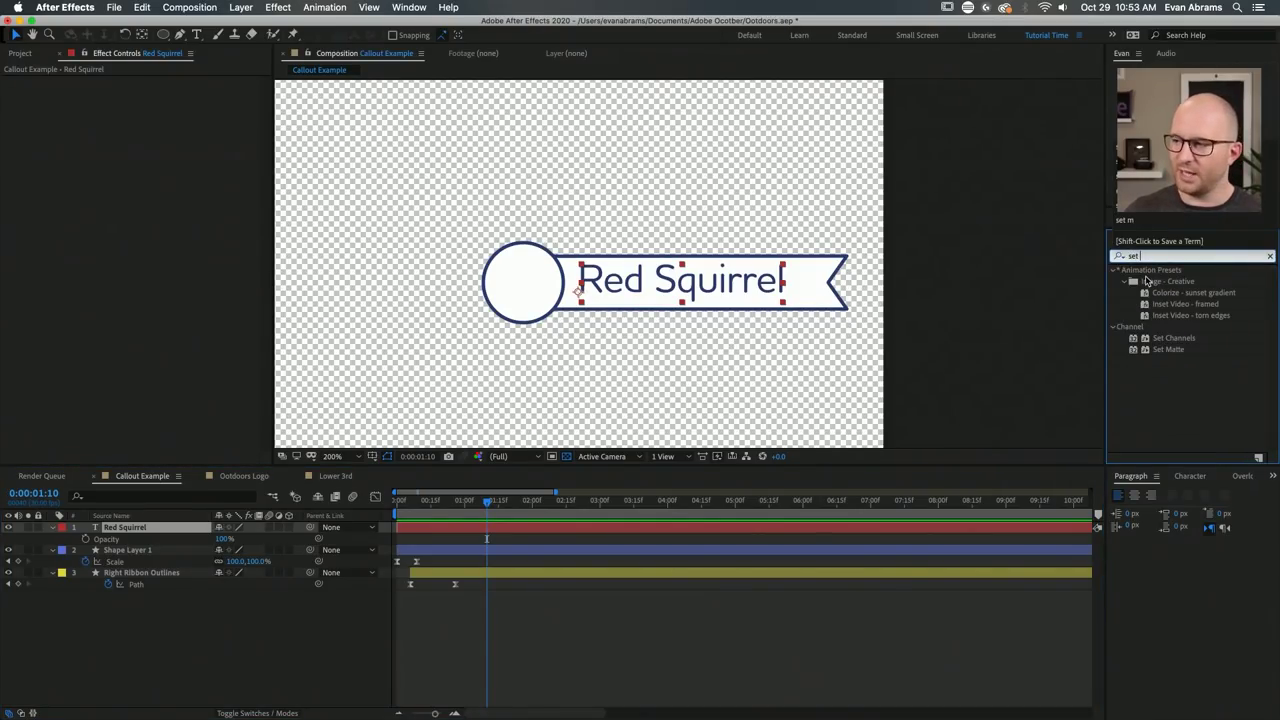
drag(1168, 349, 813, 534)
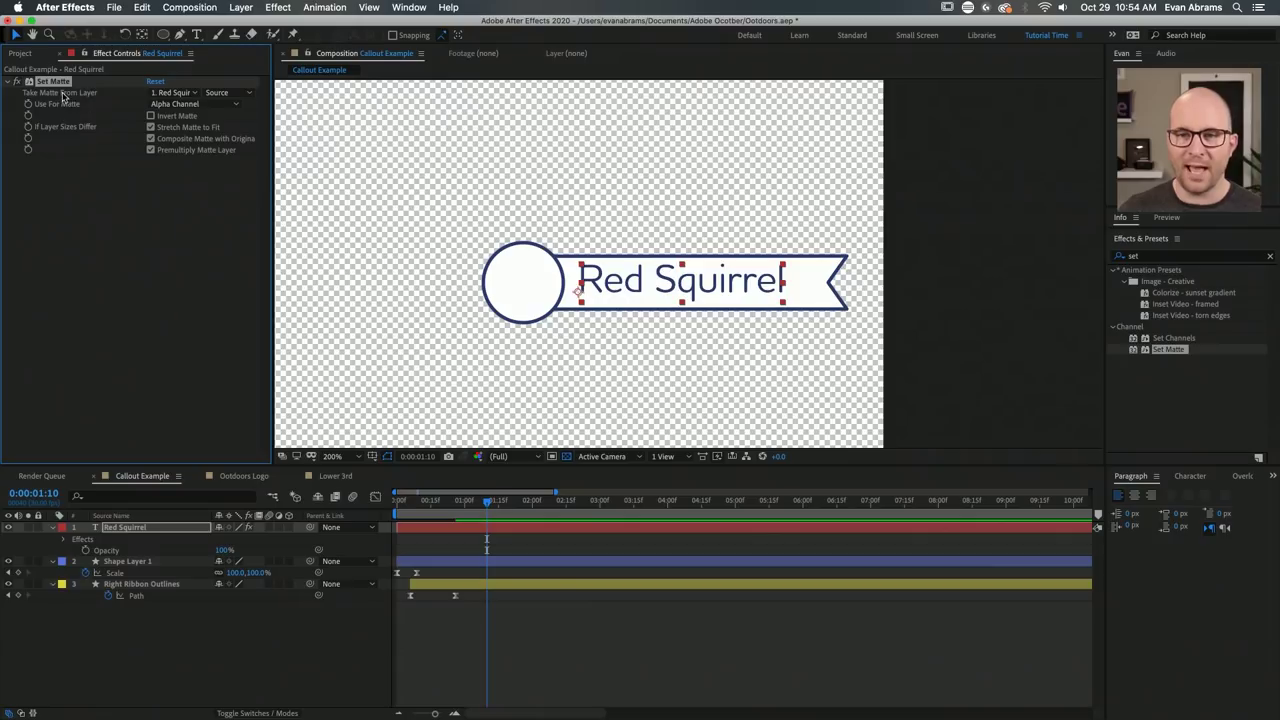
Set Take Matte From Layer to 3. Right Ribbon Outlines, then reselect Red Squirrel.
click(172, 92)
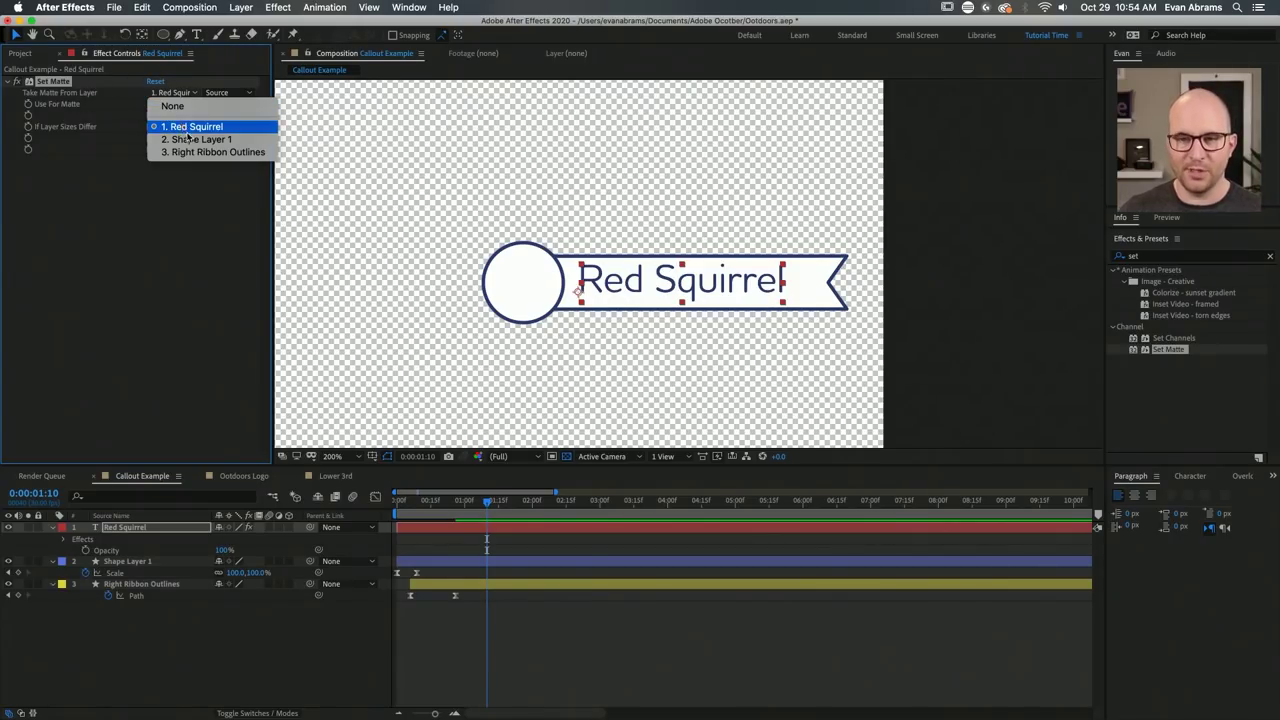
click(199, 152)
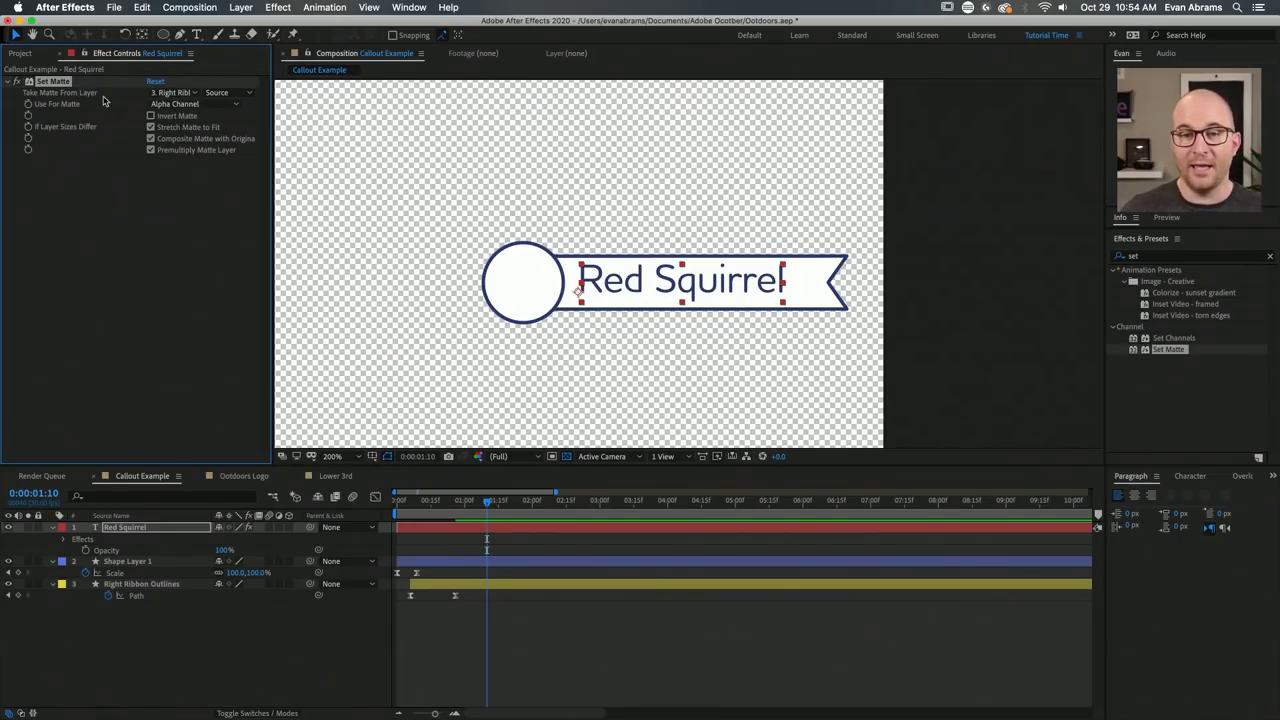
click(499, 588)
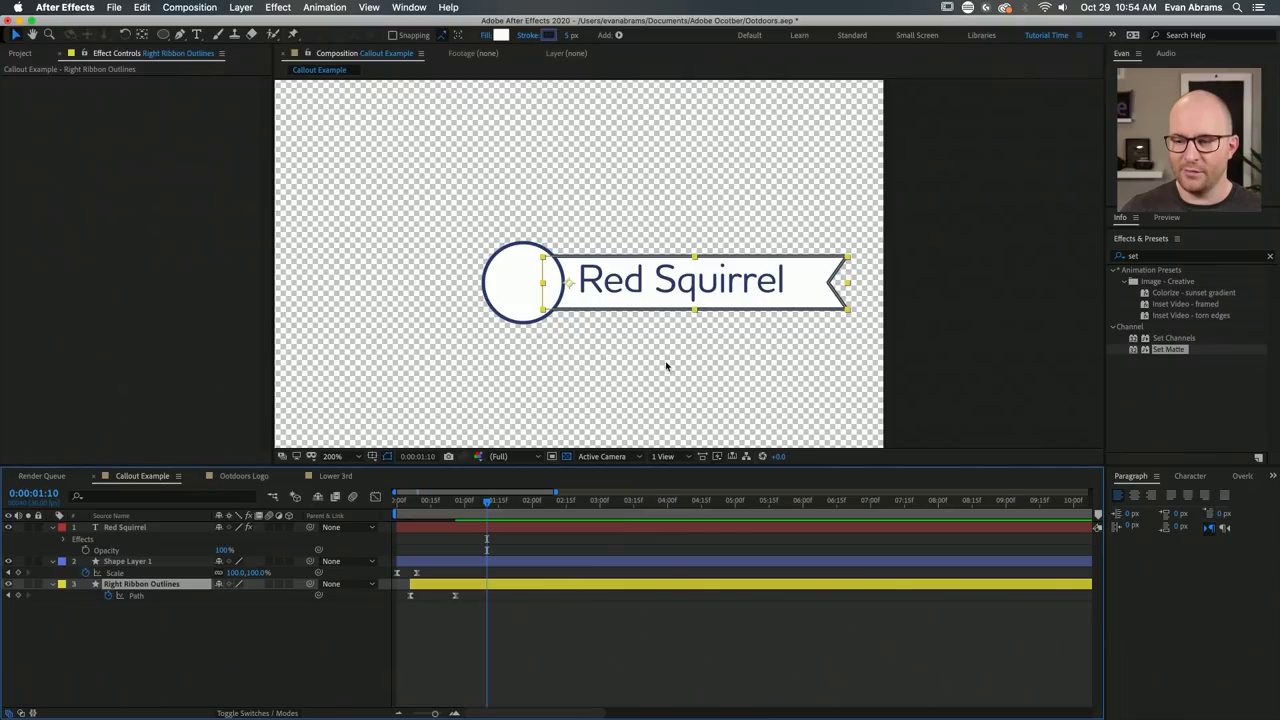
click(510, 526)
Scrub and play the callout animation to check how the matte reveals the text.
drag(487, 500, 418, 515)
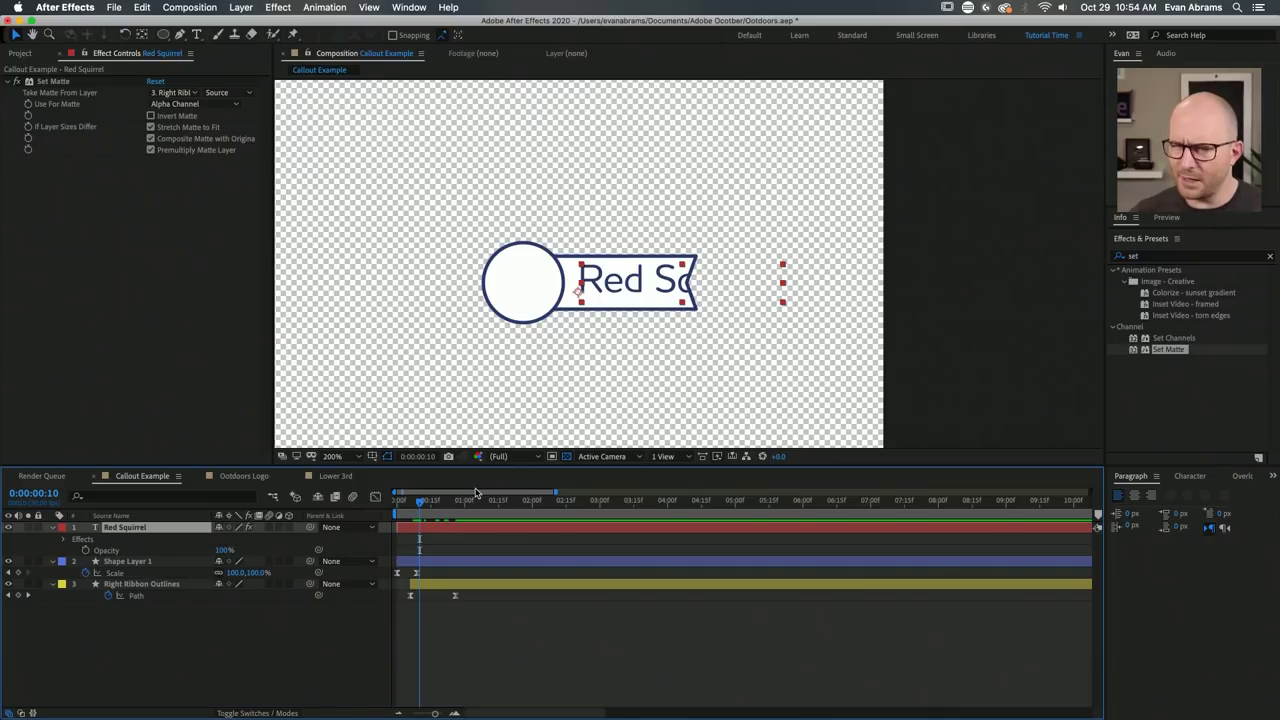
drag(414, 514, 401, 512)
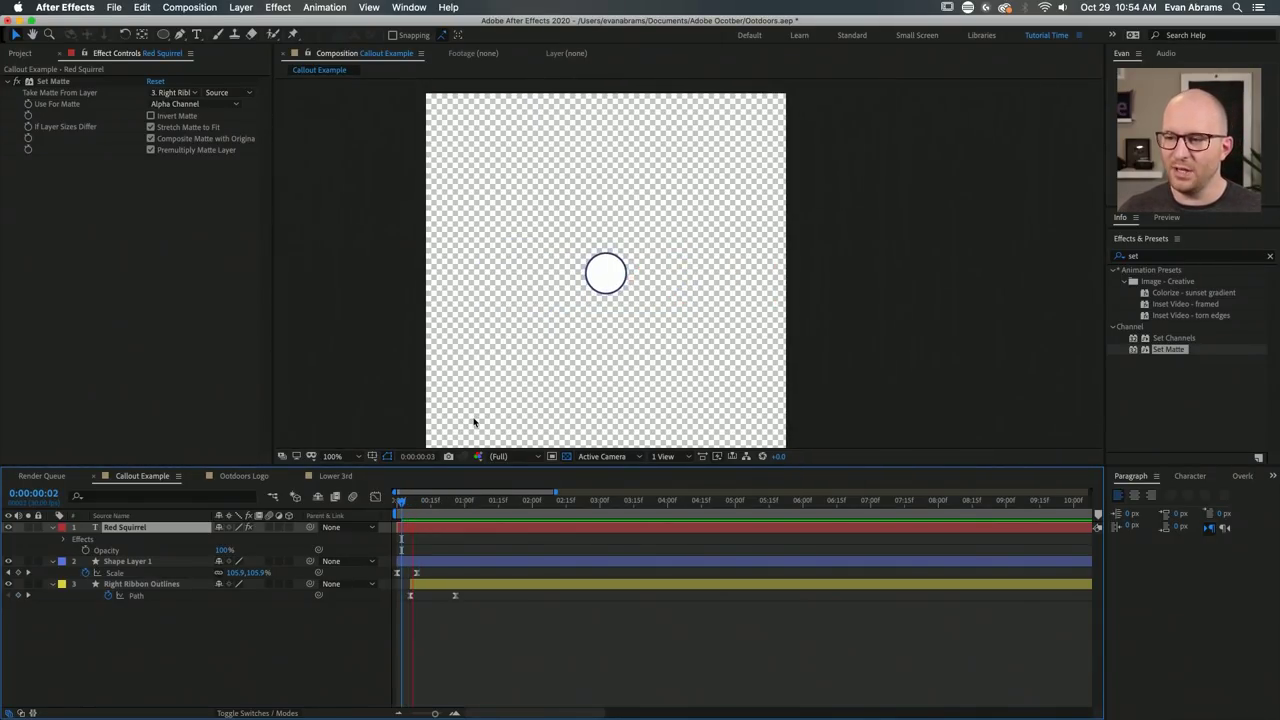
key(space)
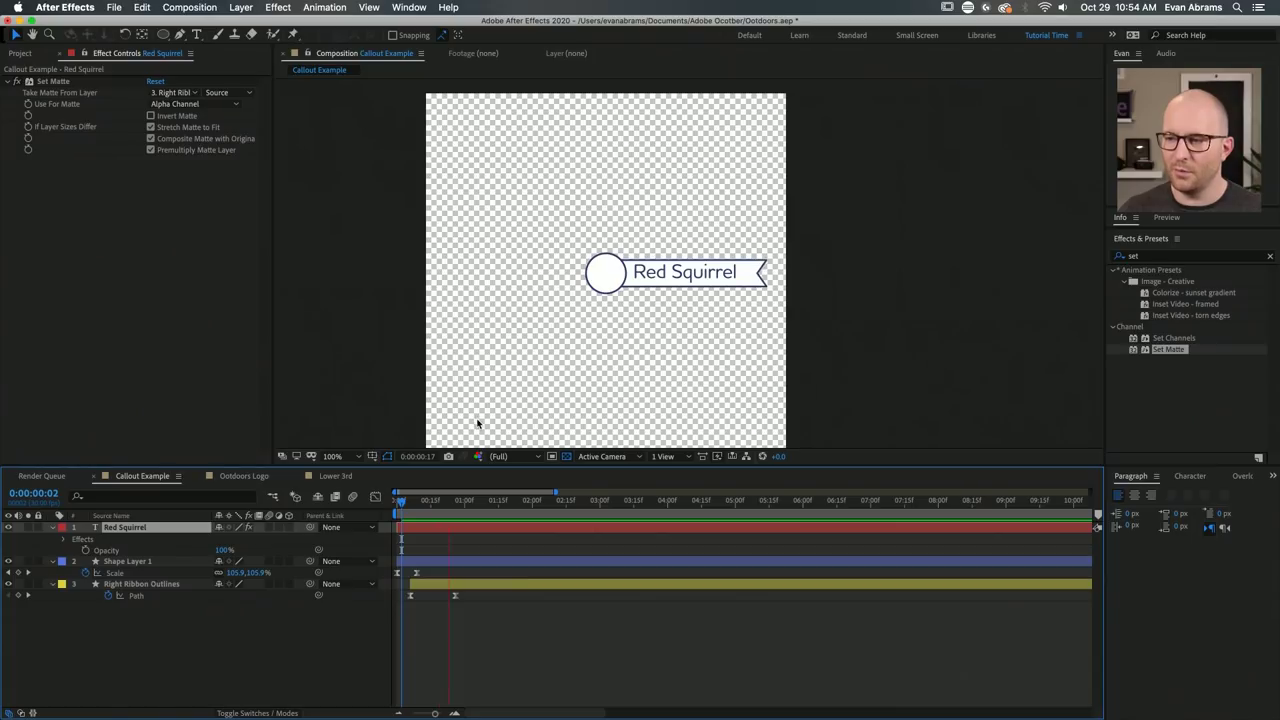
click(478, 508)
drag(478, 510, 493, 510)
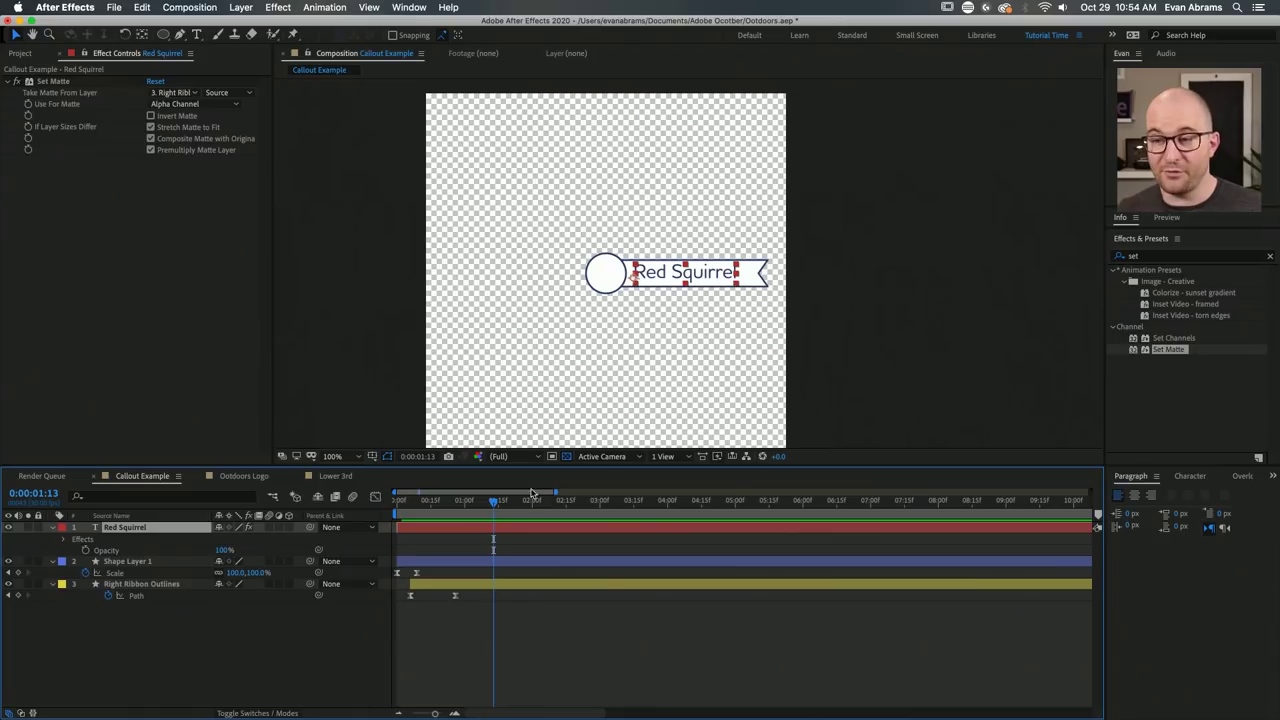
click(506, 642)
click(432, 500)
drag(432, 500, 497, 522)
scroll(732, 276, up, 2)
Nudge the Red Squirrel text right twice and replay the animation.
click(676, 277)
key(Right)
key(Right)
key(Right)
key(Right)
key(Right)
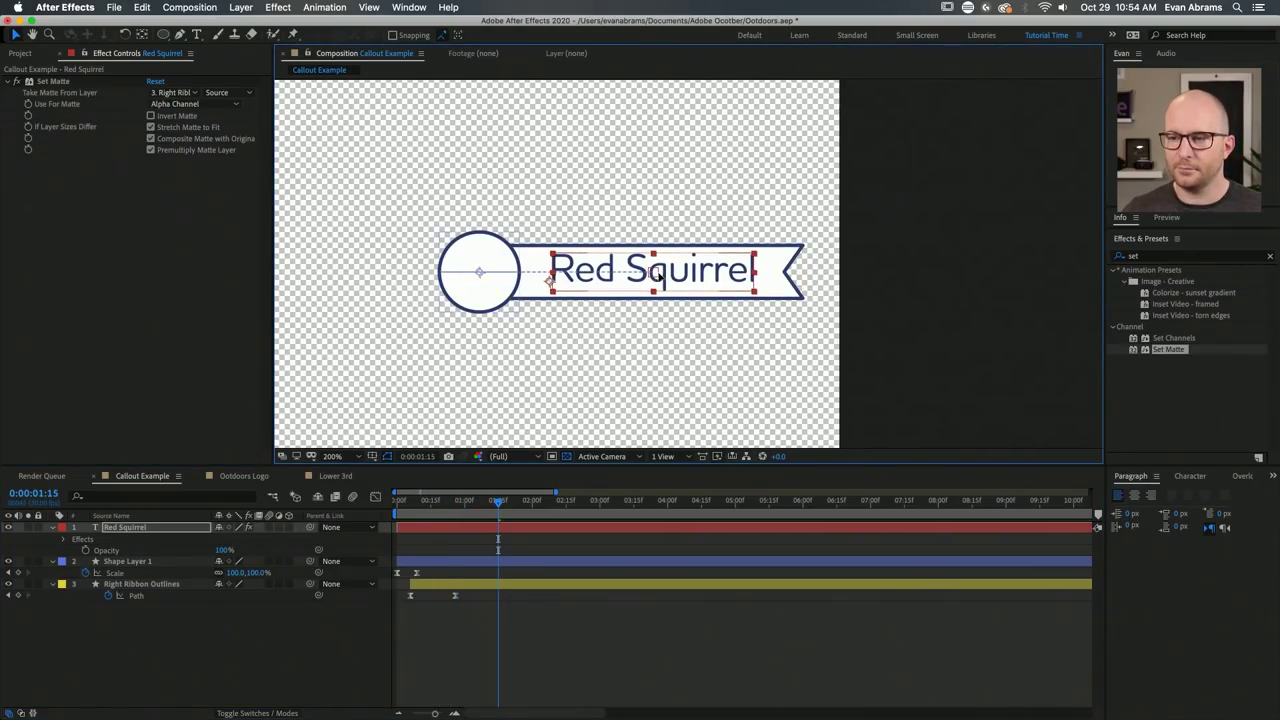
key(Right)
key(Right)
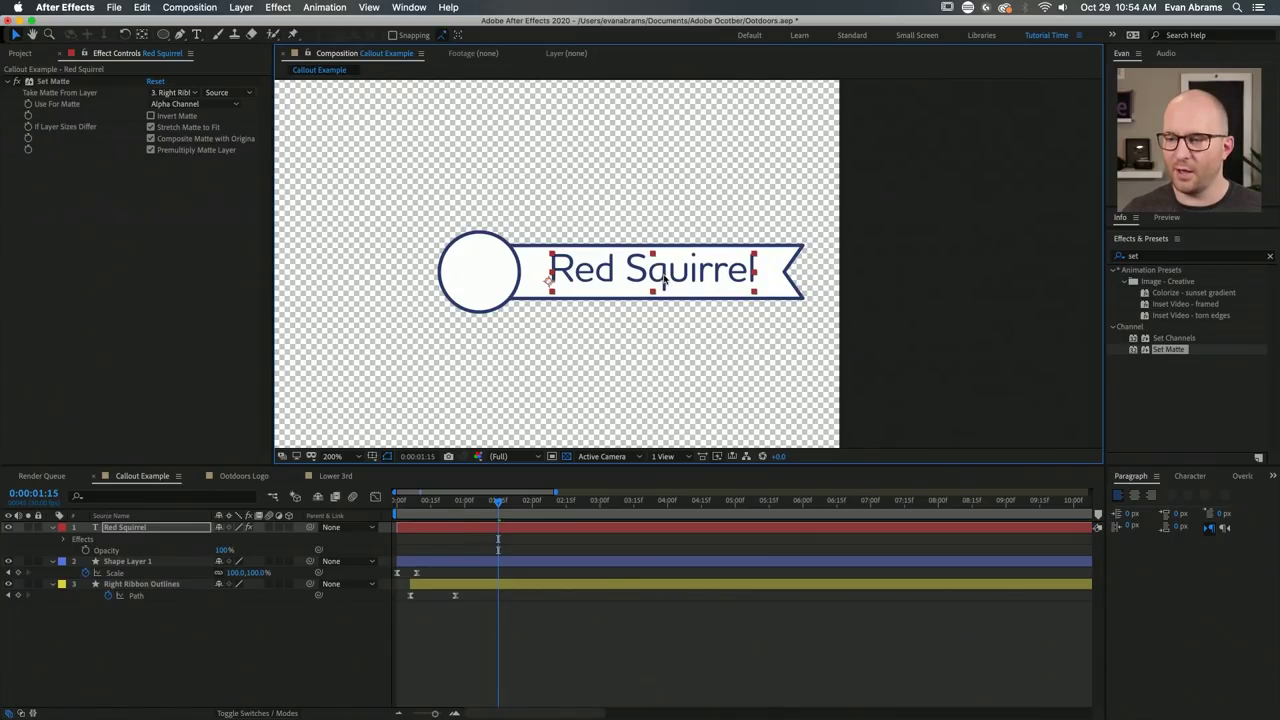
click(512, 646)
key(Page_Up)
key(Page_Up)
key(Page_Up)
key(Page_Up)
key(Page_Up)
key(Page_Up)
key(Page_Up)
key(Page_Up)
key(Page_Up)
key(Page_Up)
key(Page_Up)
key(Page_Up)
key(Page_Up)
key(Page_Up)
key(Page_Up)
key(Page_Up)
key(Page_Up)
key(Page_Up)
key(Page_Up)
key(Page_Up)
key(Page_Up)
key(Page_Up)
key(Page_Up)
key(Page_Up)
key(Page_Up)
key(Page_Up)
key(Page_Up)
key(Page_Up)
key(Page_Up)
key(Page_Up)
key(Page_Up)
key(space)
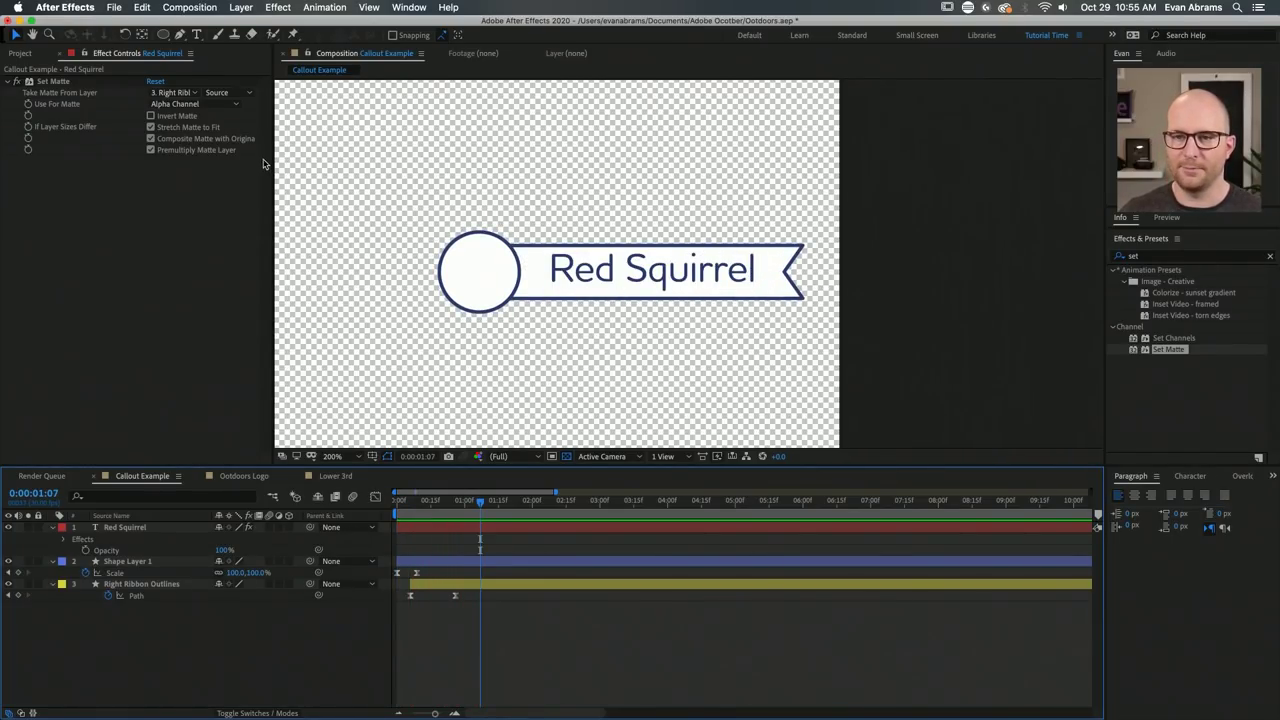
Check the reveal at frame 0:00:00:07, then show only Red Squirrel's Position property.
click(50, 83)
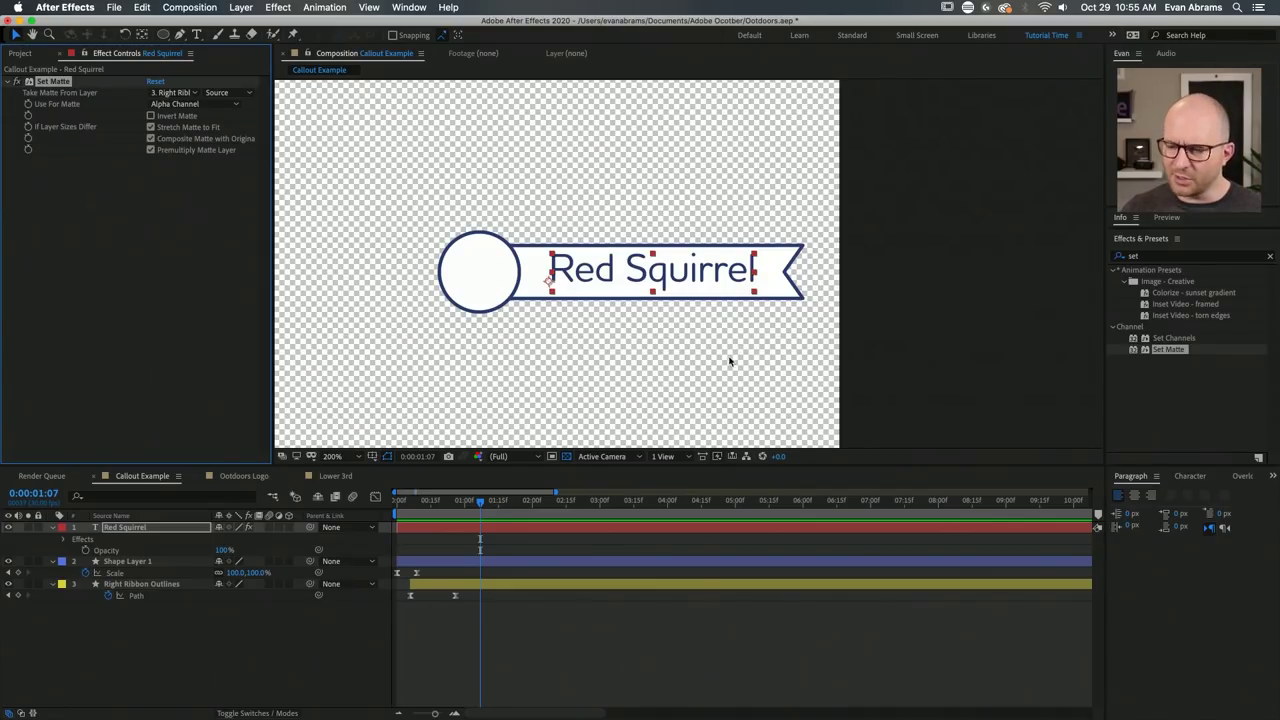
drag(487, 500, 462, 514)
click(455, 525)
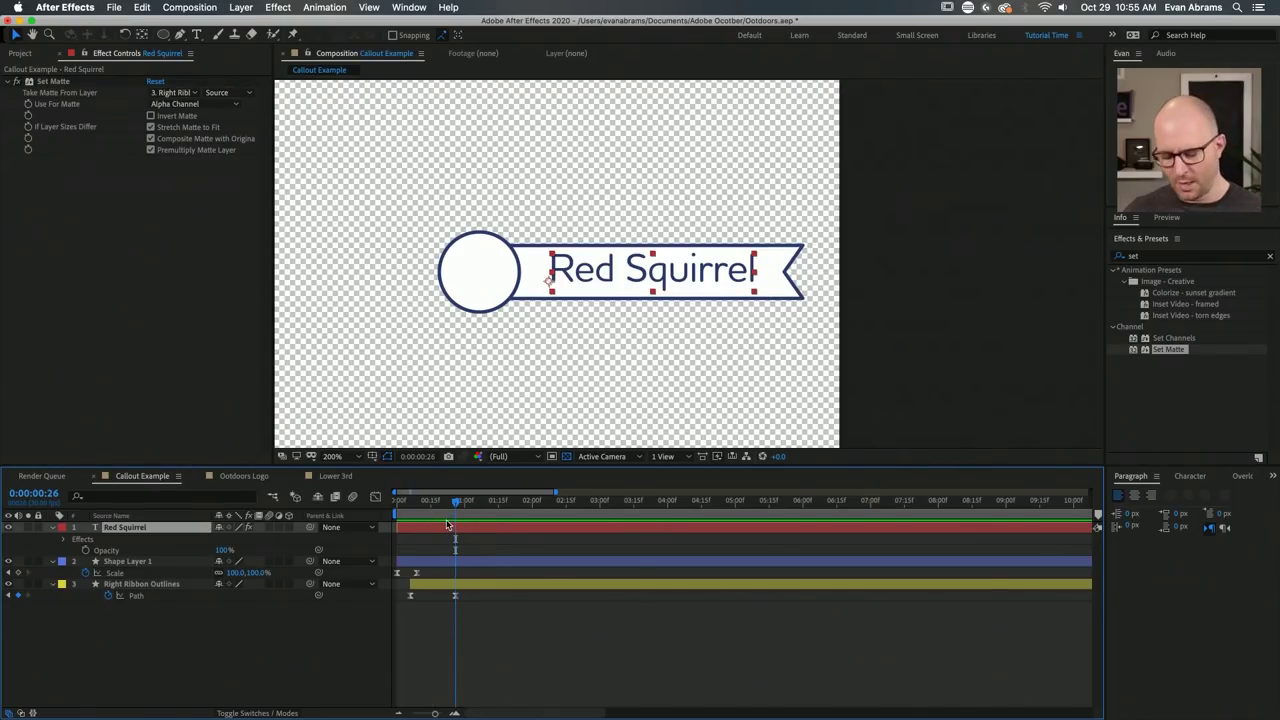
key(p)
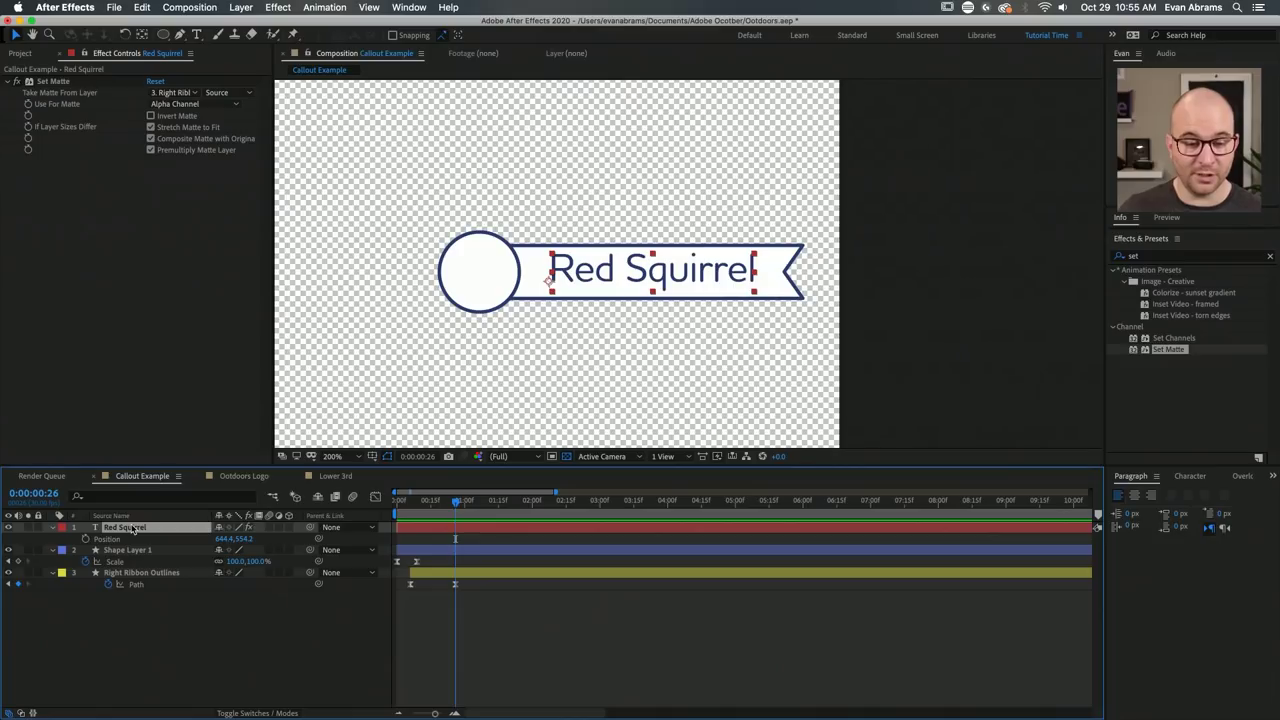
Expand Red Squirrel's Transform group and set a Position keyframe at its final spot.
click(53, 527)
click(53, 527)
click(62, 562)
click(62, 562)
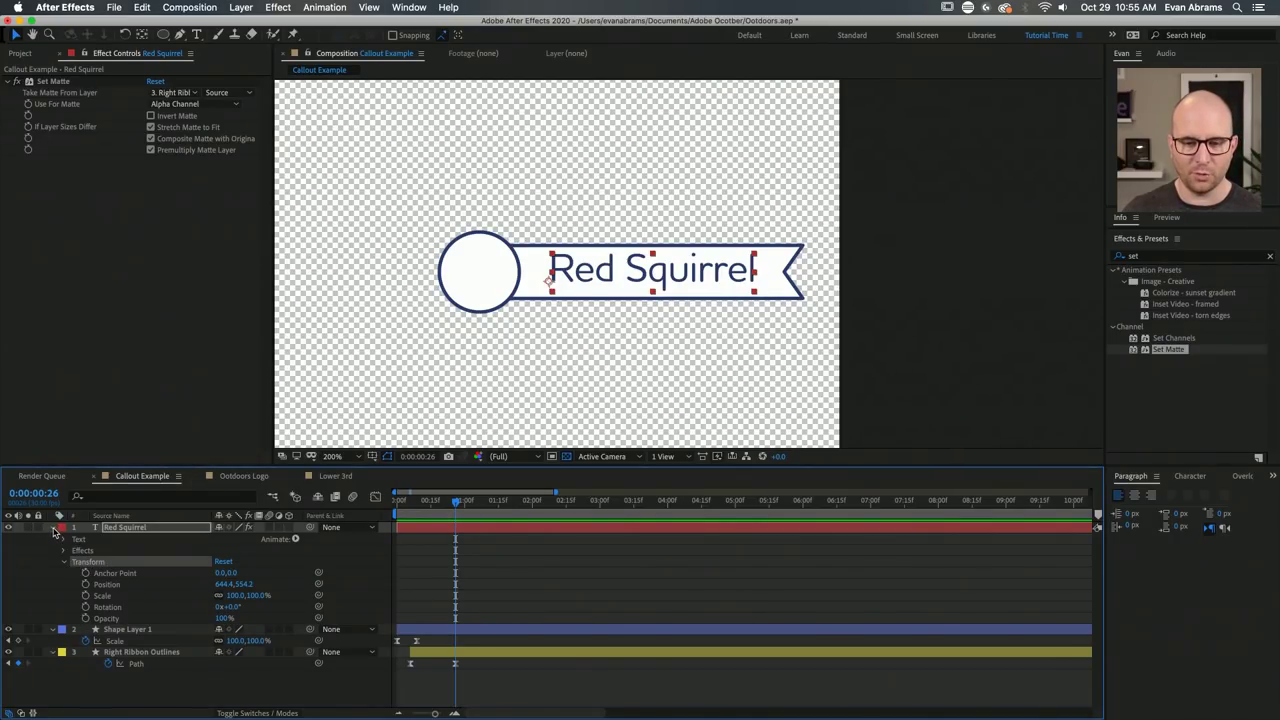
click(86, 585)
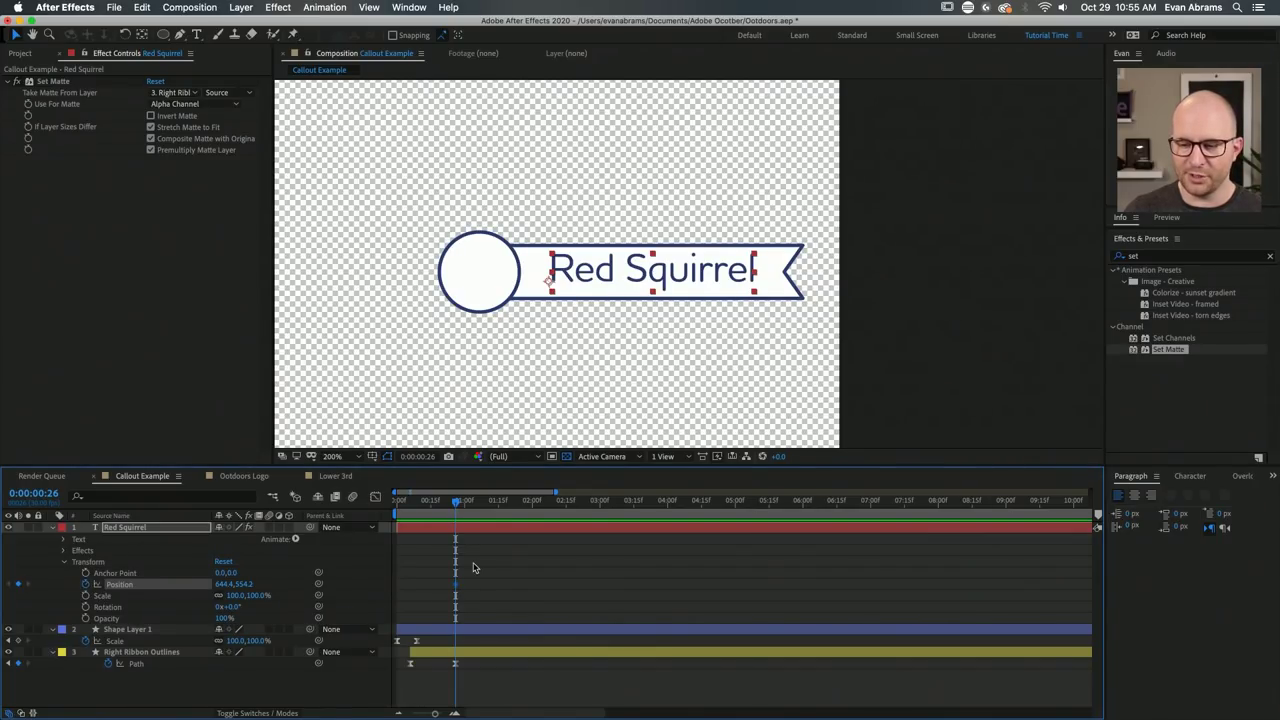
At frame 6, slide the text behind the circle to 410.4,554.2 and send it below Shape Layer 1.
drag(443, 511, 413, 510)
drag(686, 290, 549, 287)
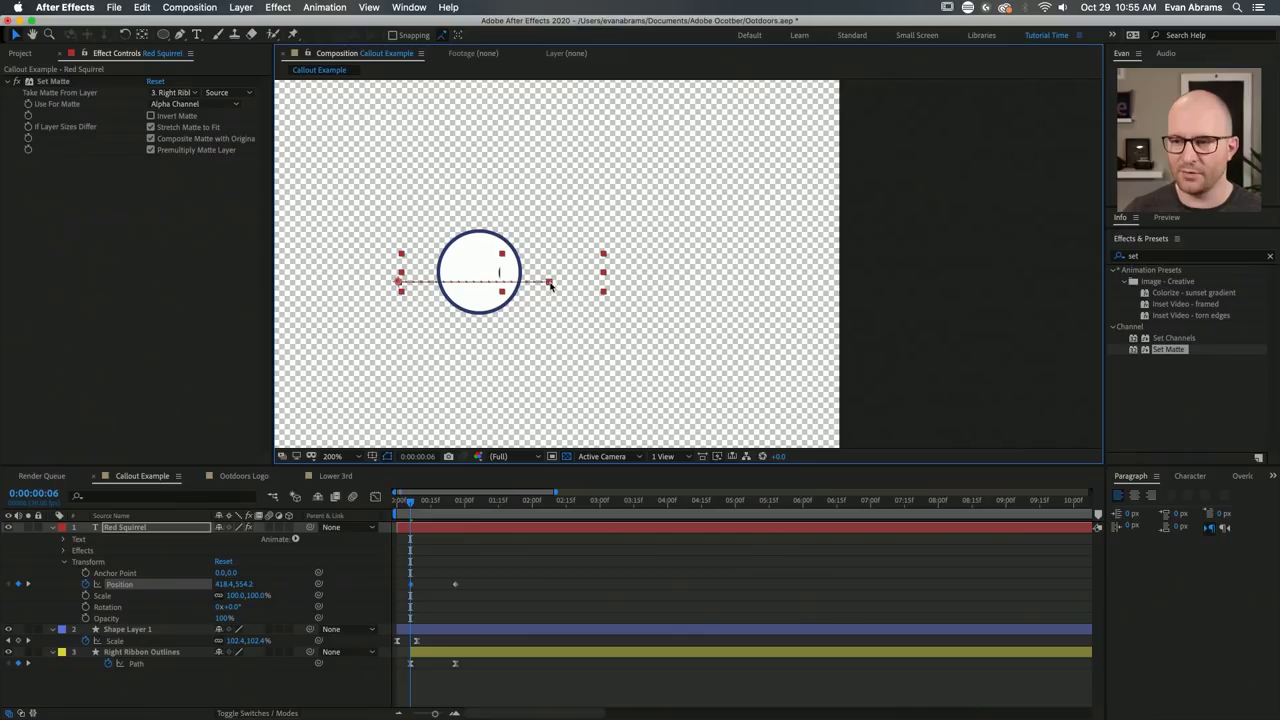
drag(576, 285, 571, 285)
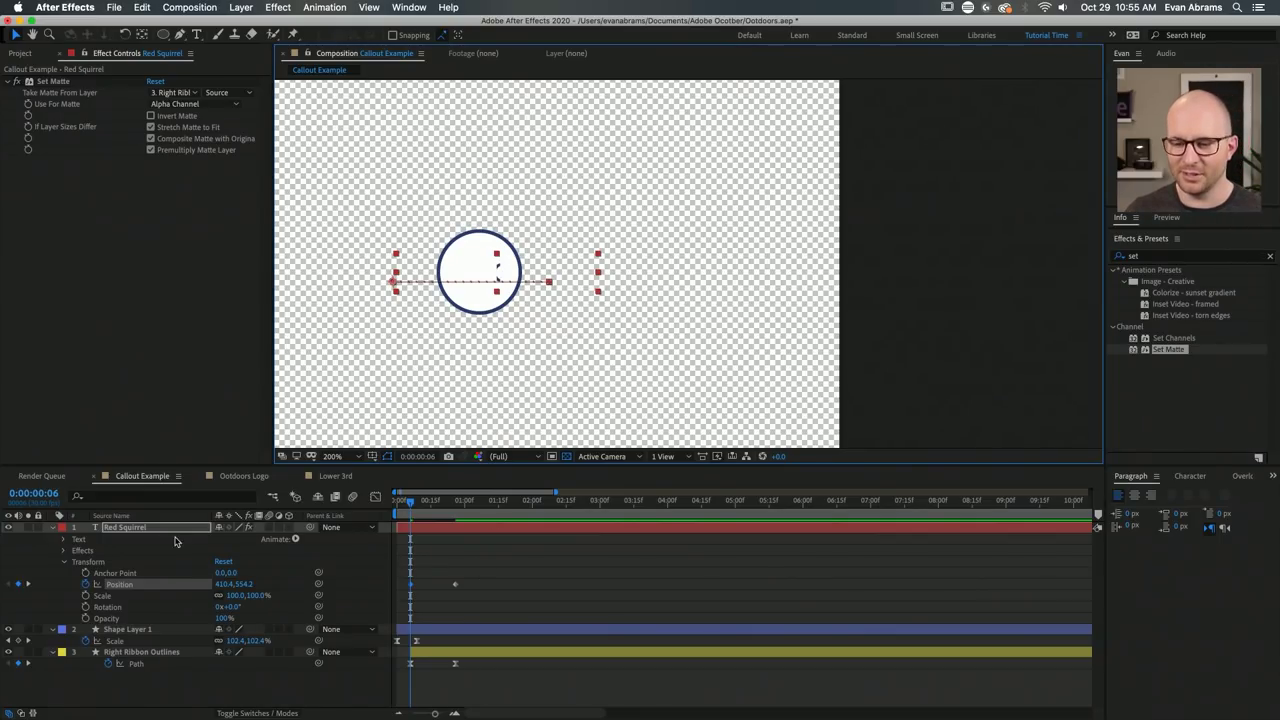
click(141, 530)
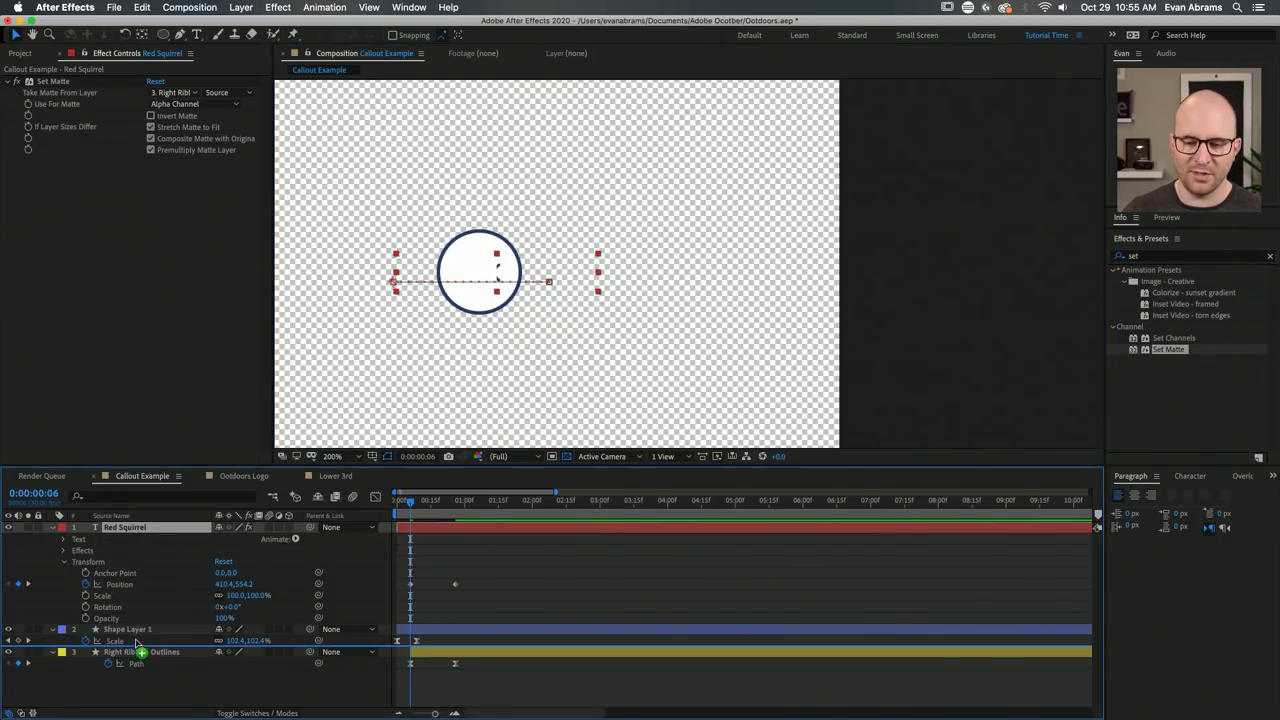
key(super+bracketleft)
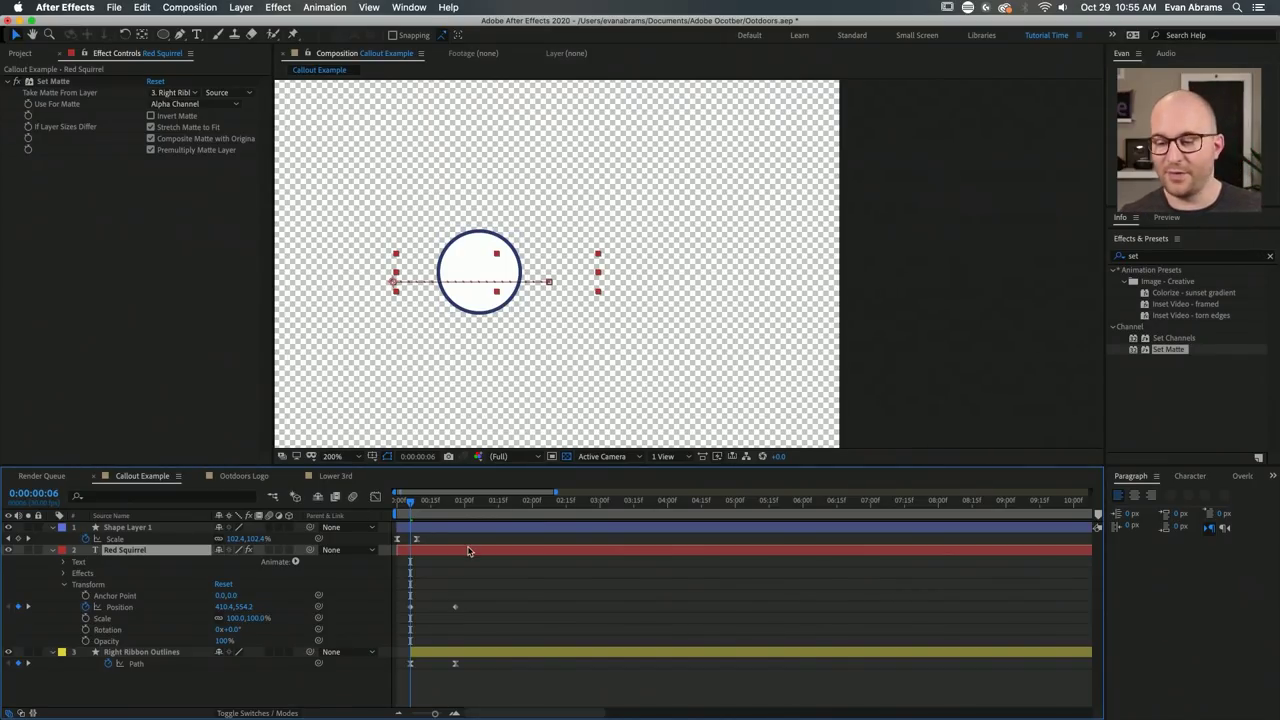
Select Right Ribbon Outlines, show its path, and preview the ribbon reveal.
click(506, 665)
click(509, 653)
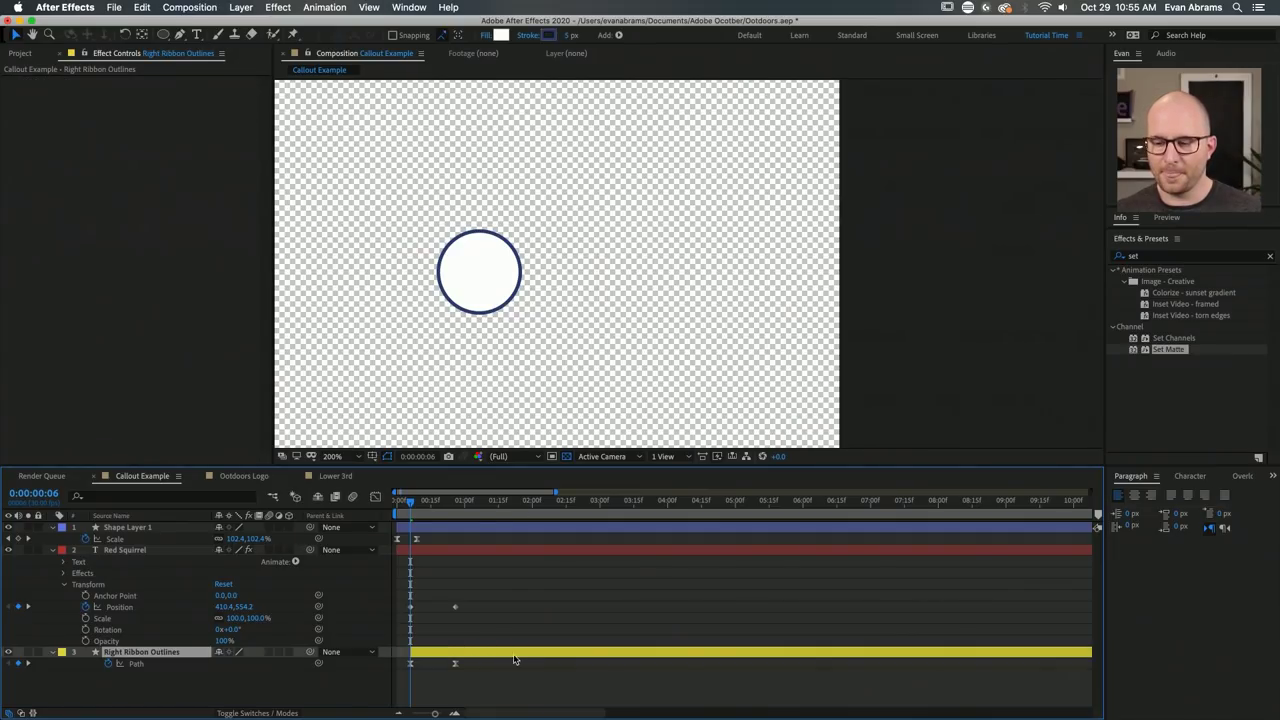
drag(424, 496, 409, 498)
click(437, 659)
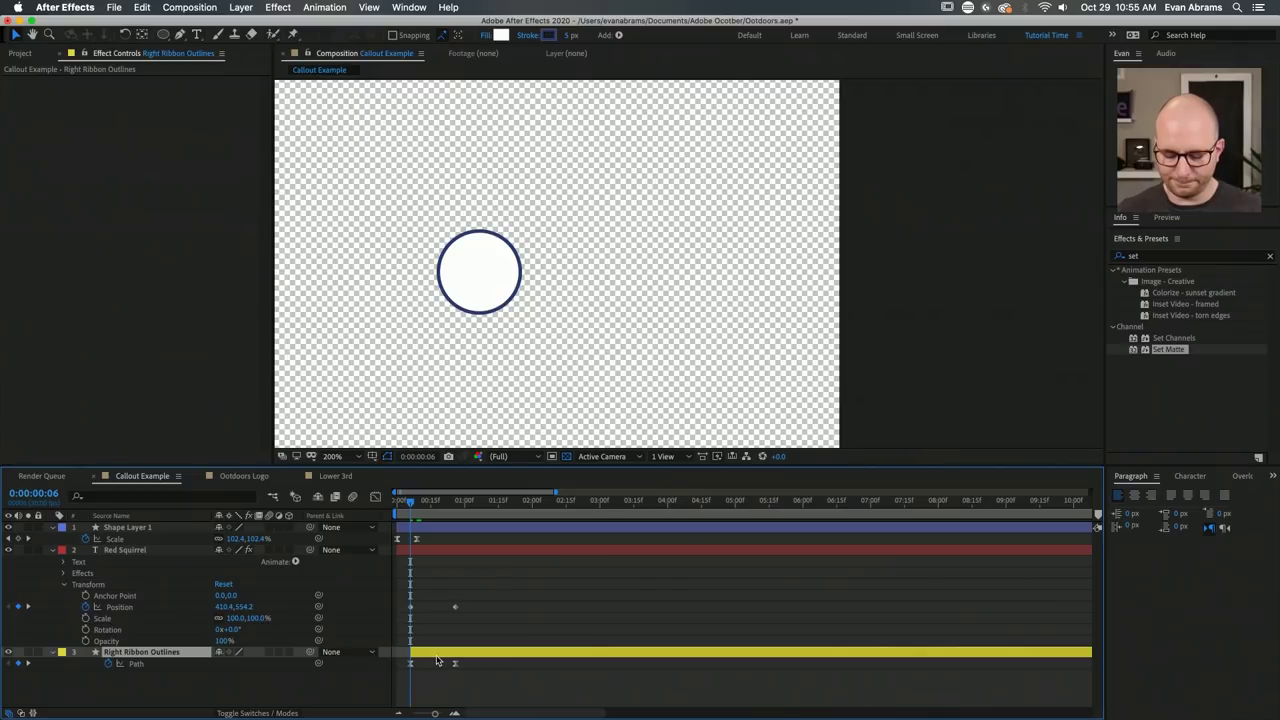
key(space)
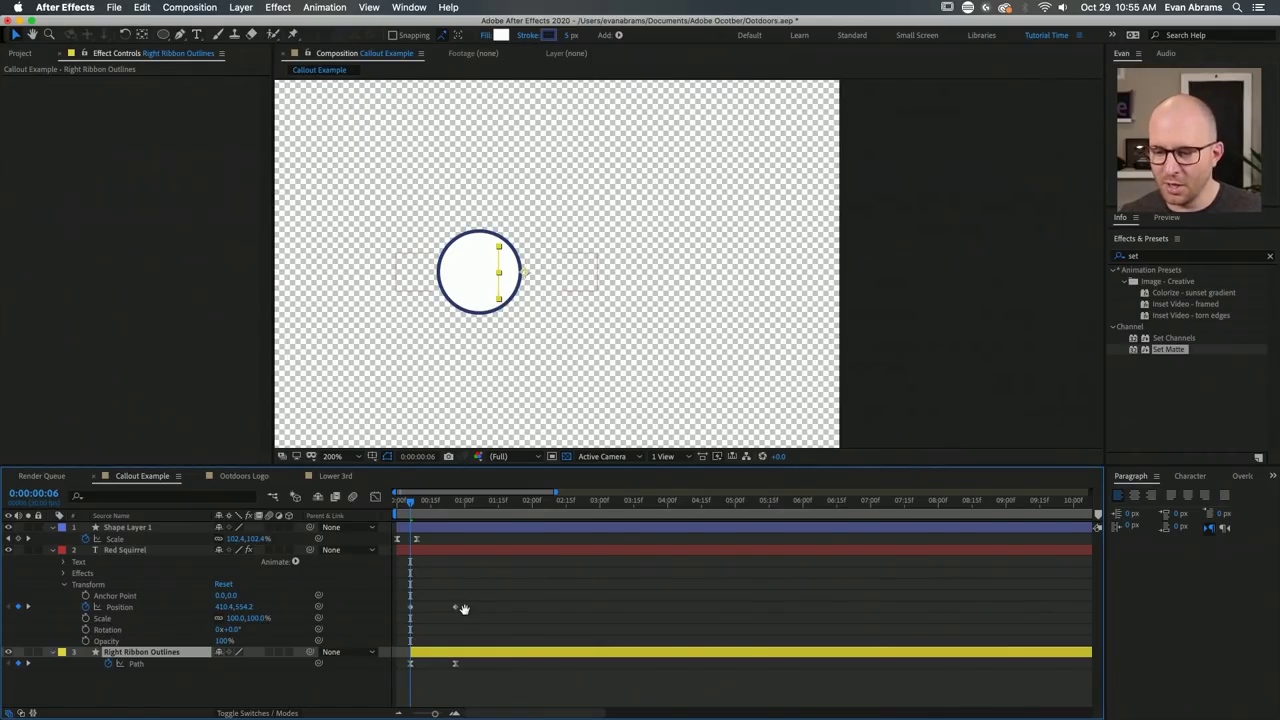
key(space)
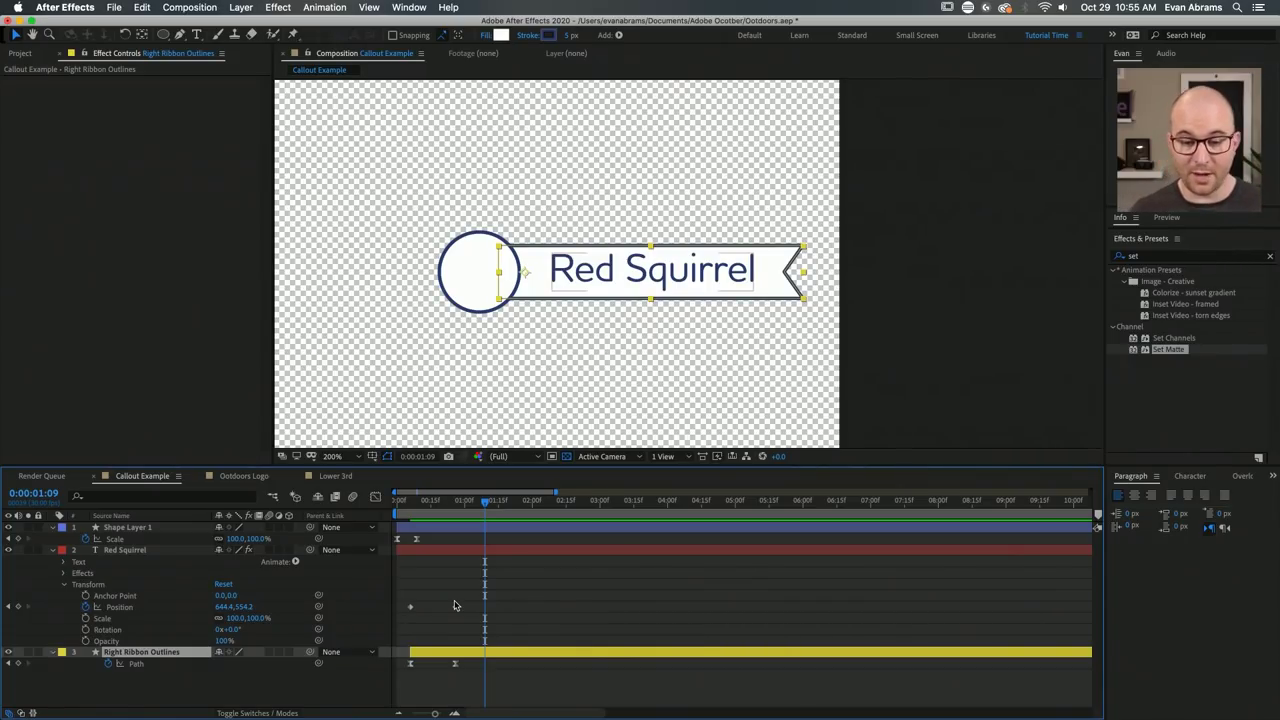
Marquee-select the first Red Squirrel Position keyframe and ribbon Path keyframe together.
click(455, 606)
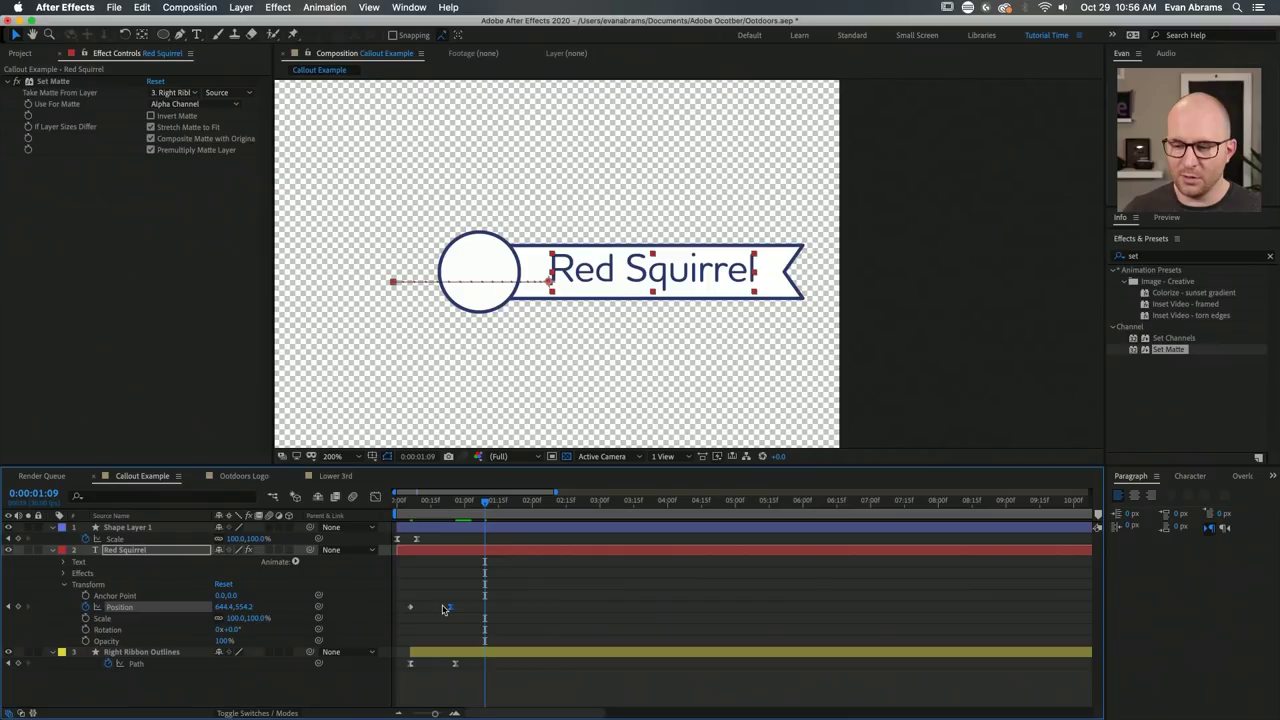
click(407, 513)
drag(407, 513, 489, 503)
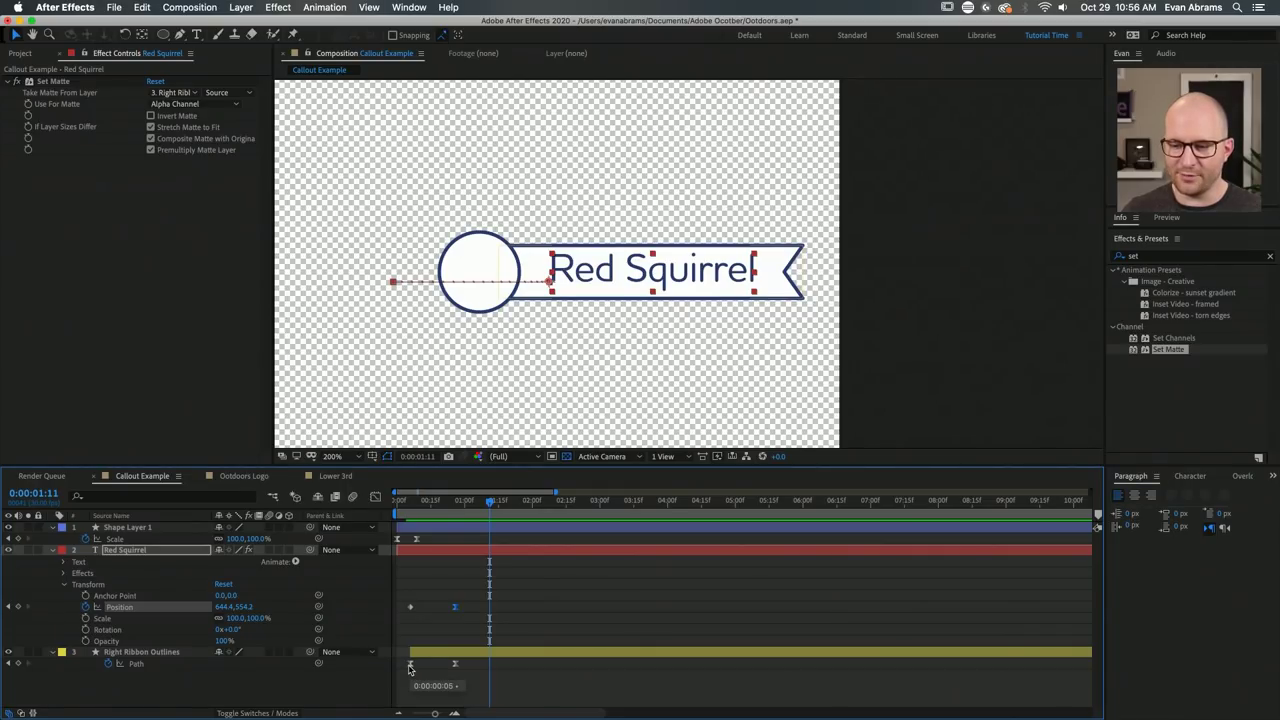
click(410, 664)
drag(413, 592, 405, 668)
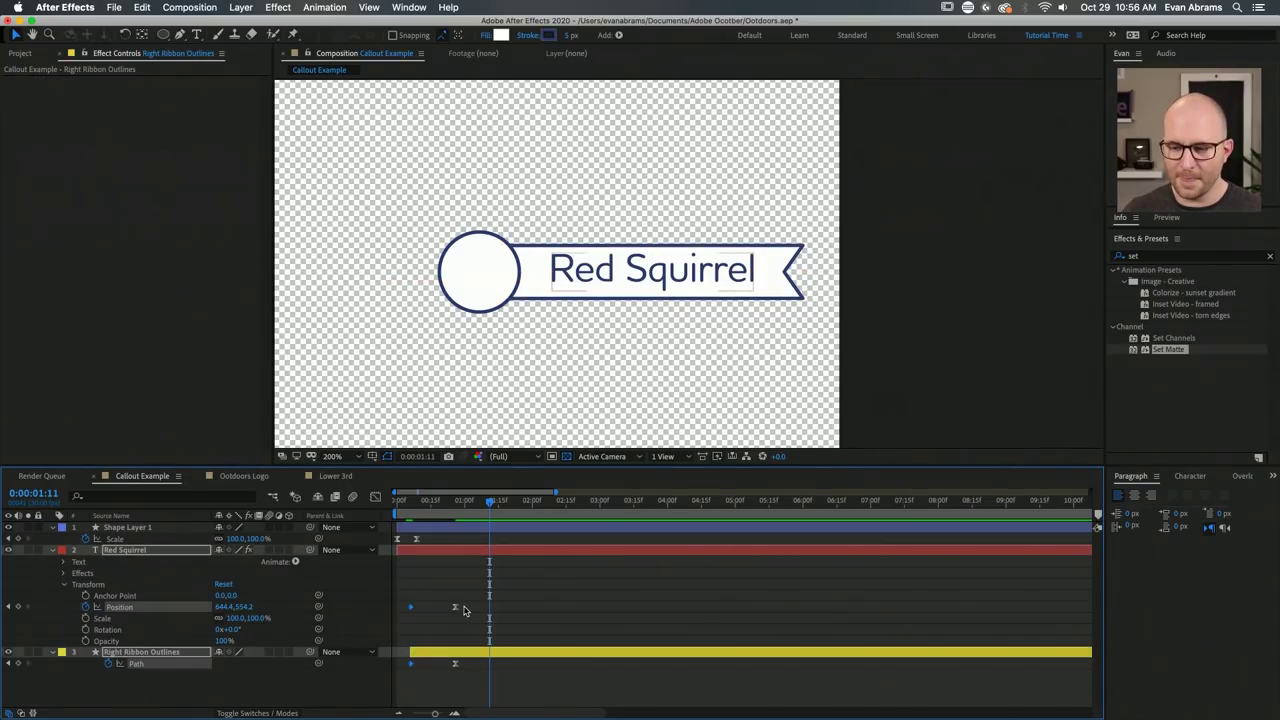
key(shift+F3)
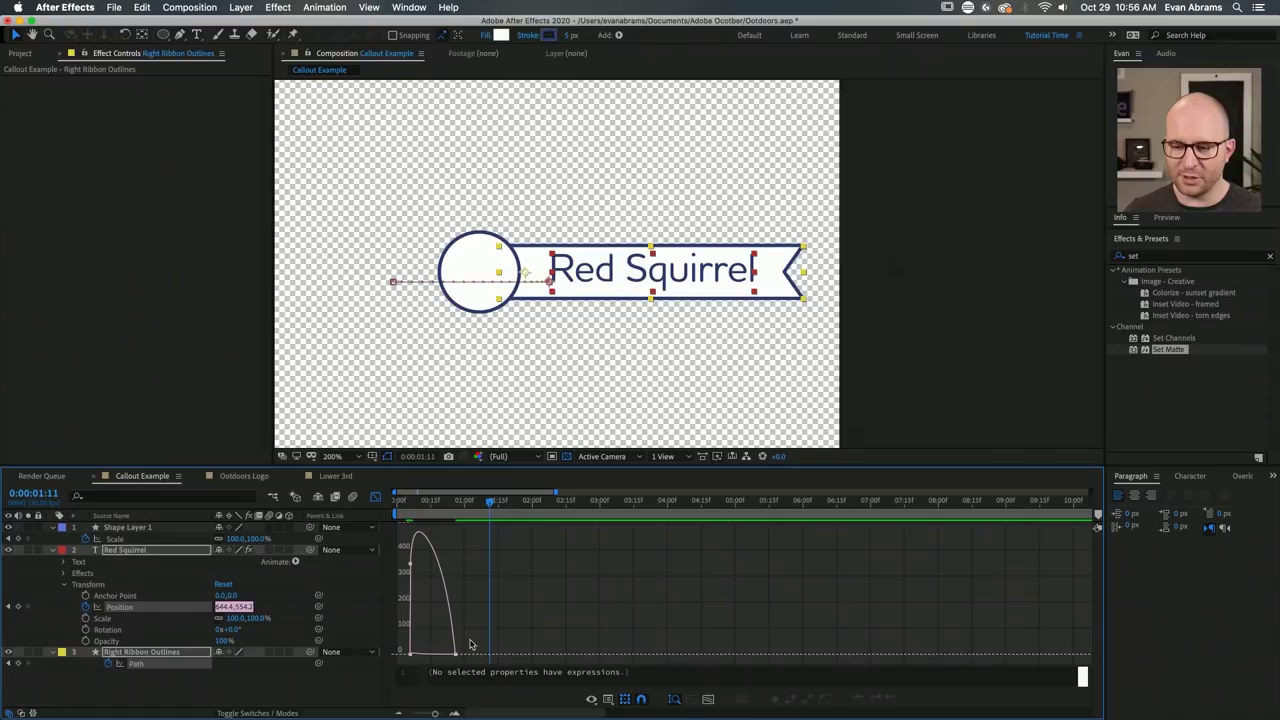
In the Graph Editor, give Red Squirrel's final Position keyframe a long 100% influence ease.
scroll(440, 658, up, 3)
scroll(460, 690, right, 5)
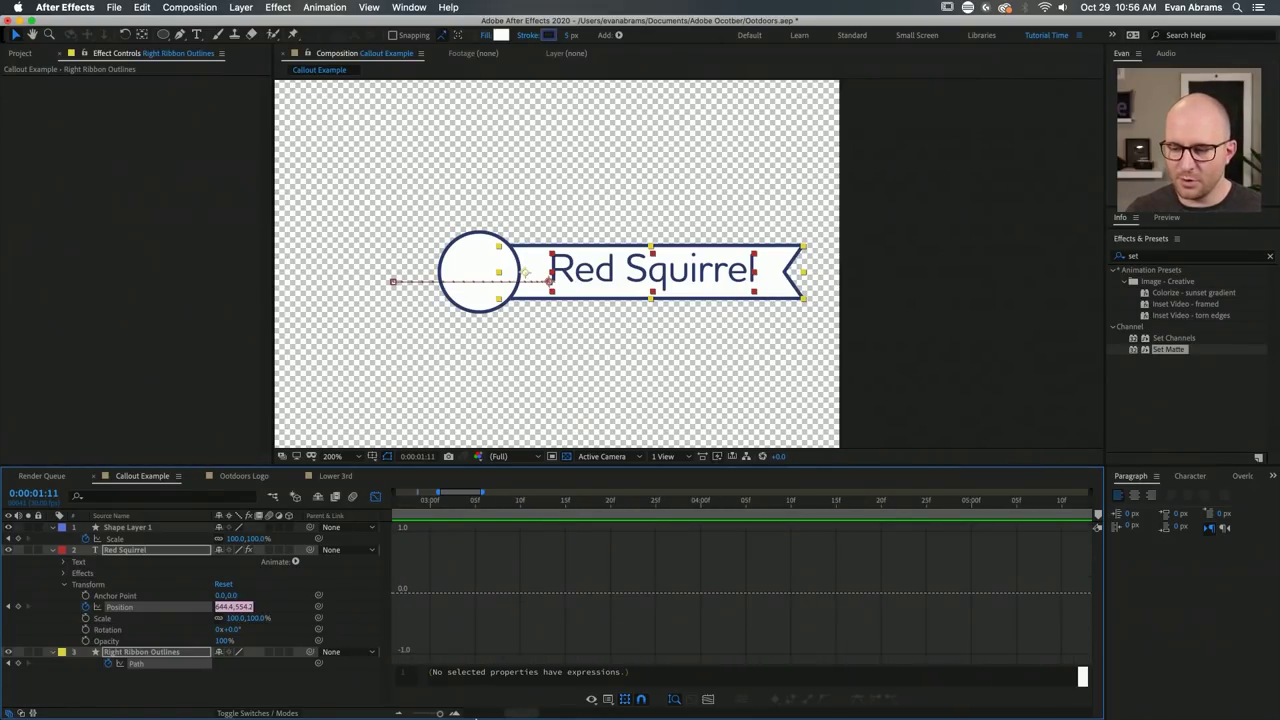
click(128, 607)
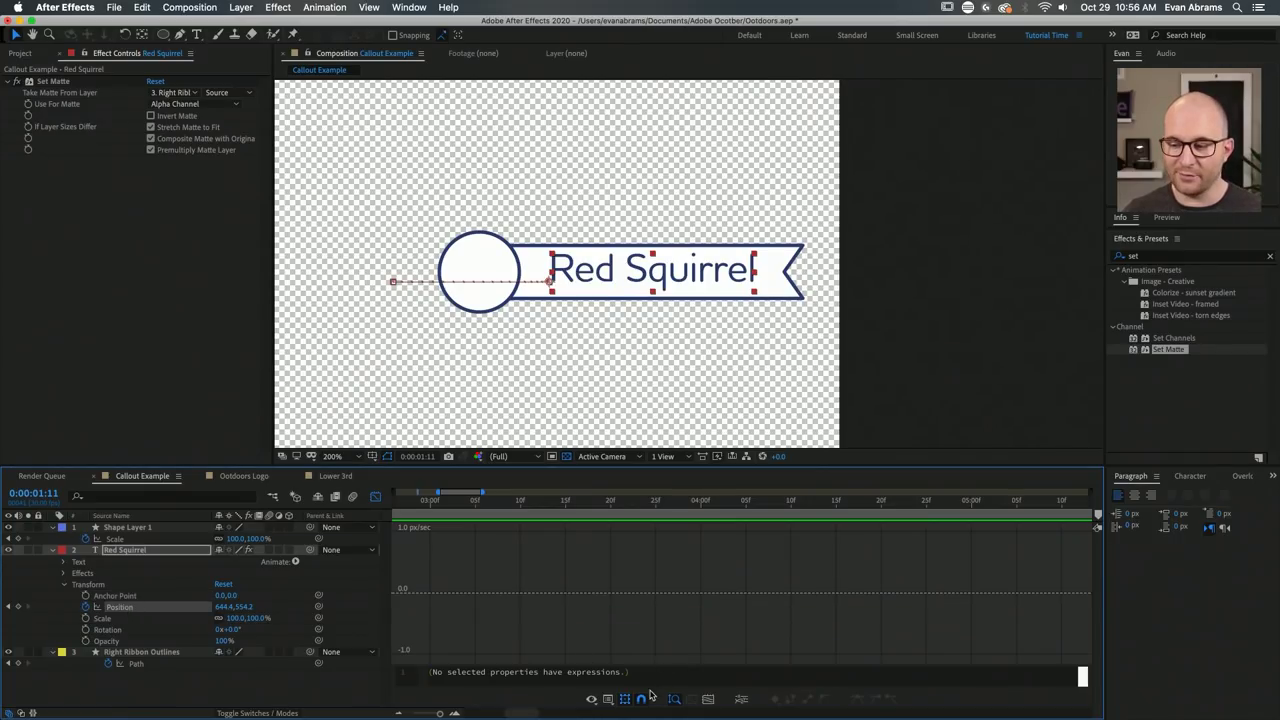
click(708, 698)
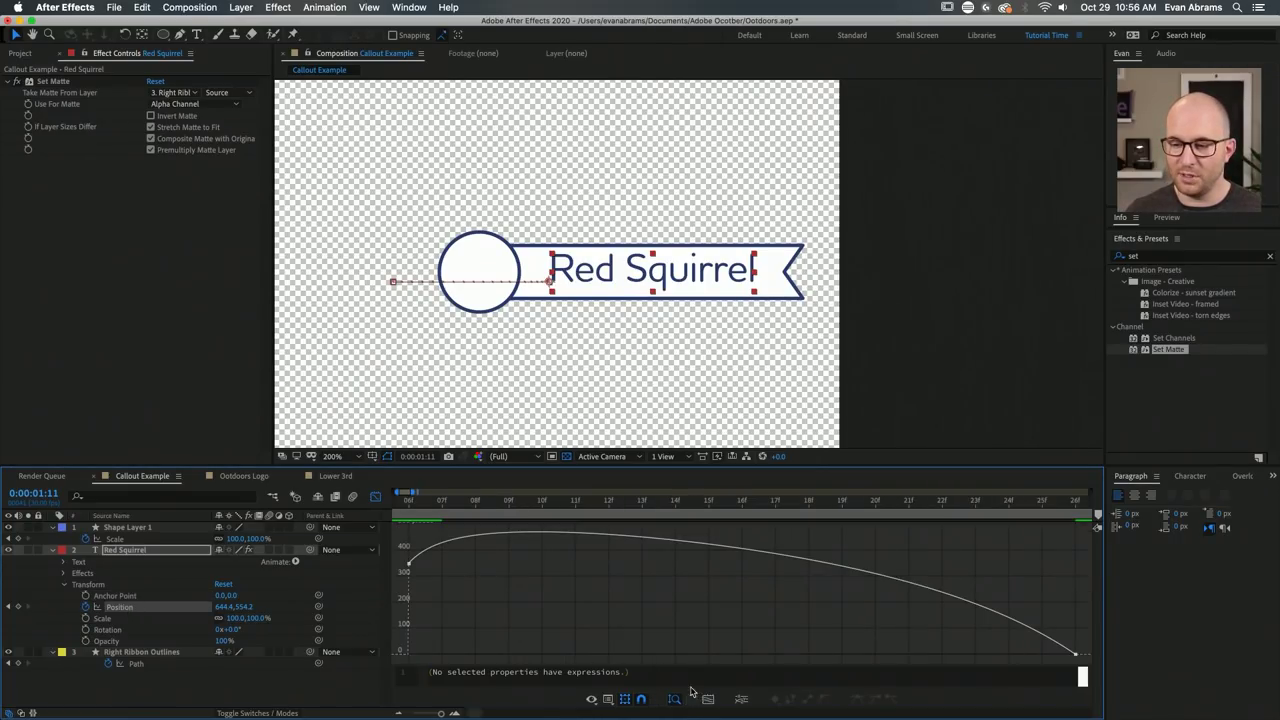
click(1068, 651)
drag(962, 657, 741, 652)
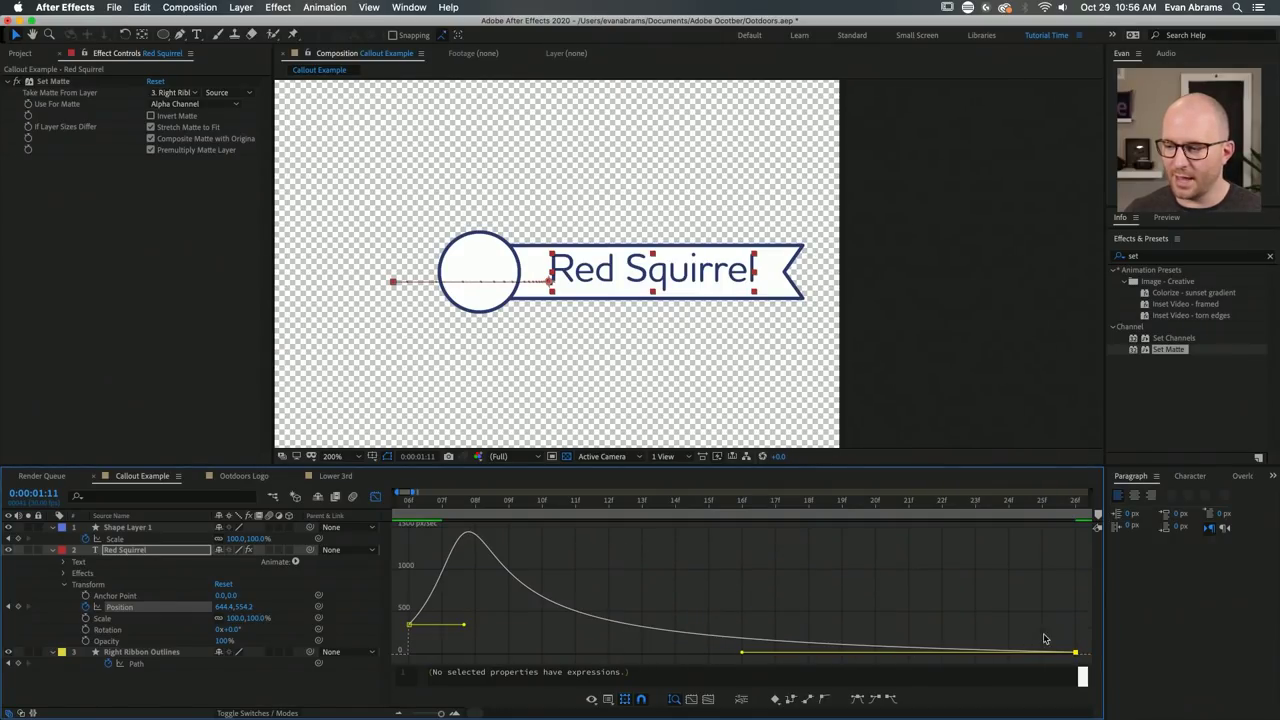
key(super+z)
drag(957, 658, 558, 636)
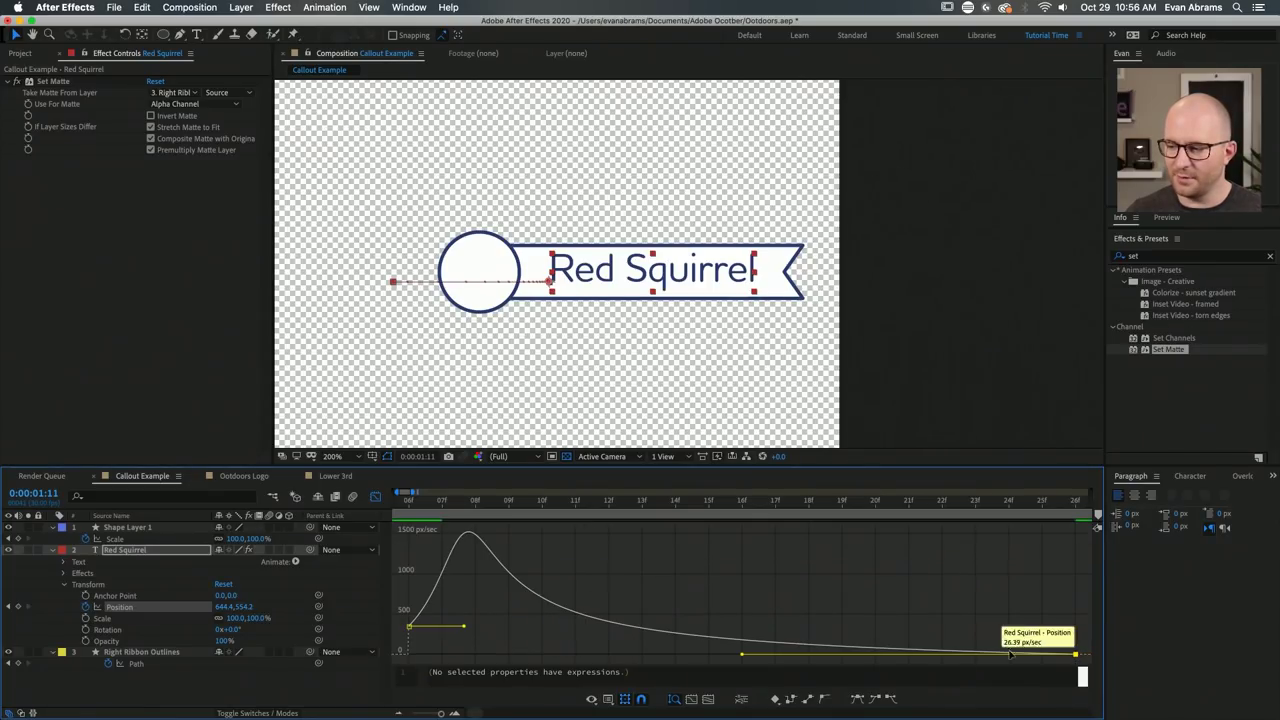
Preview the eased slide from frame 6 and again from the start of the comp.
click(408, 501)
key(space)
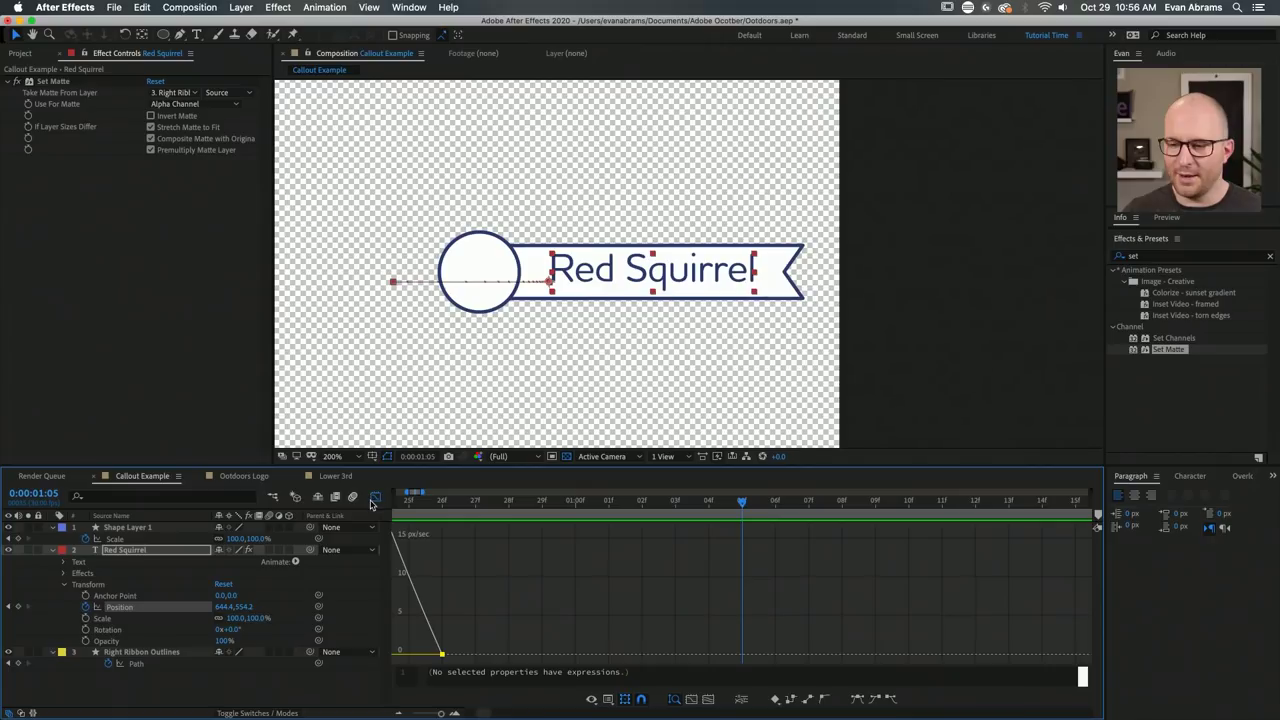
click(375, 496)
scroll(410, 508, down, 5)
key(Home)
key(space)
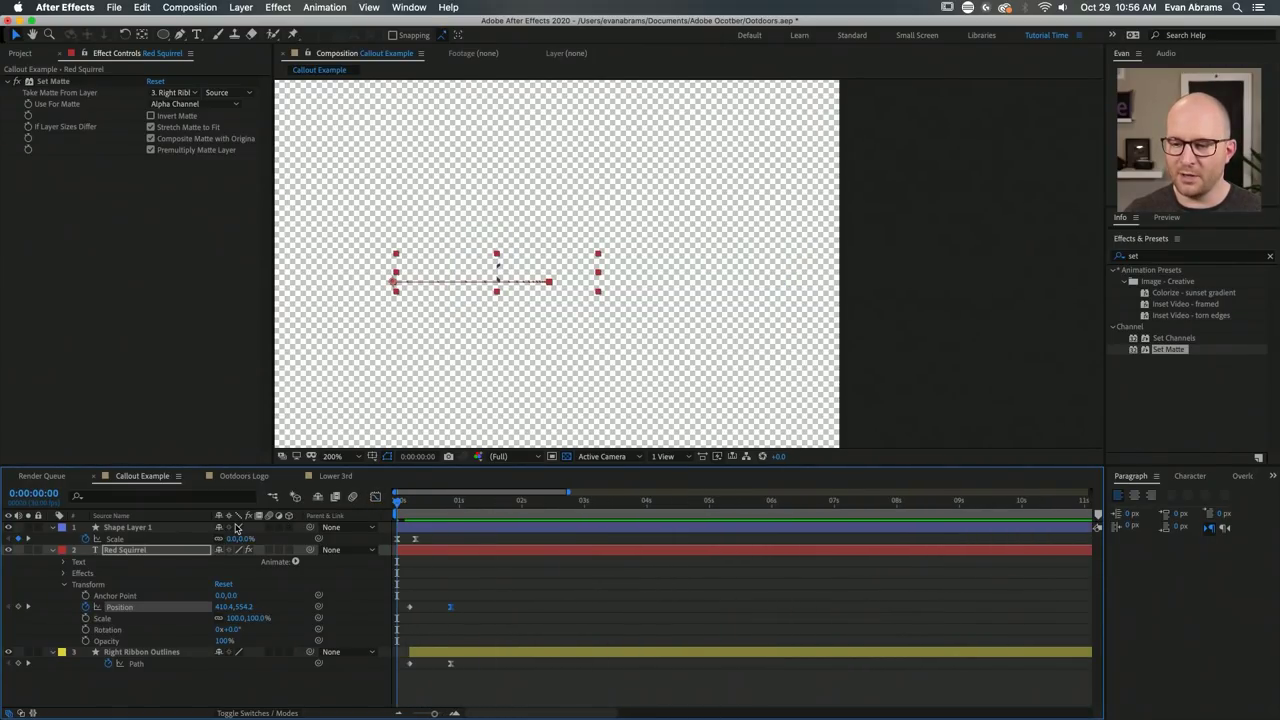
key(space)
scroll(447, 520, up, 4)
click(433, 502)
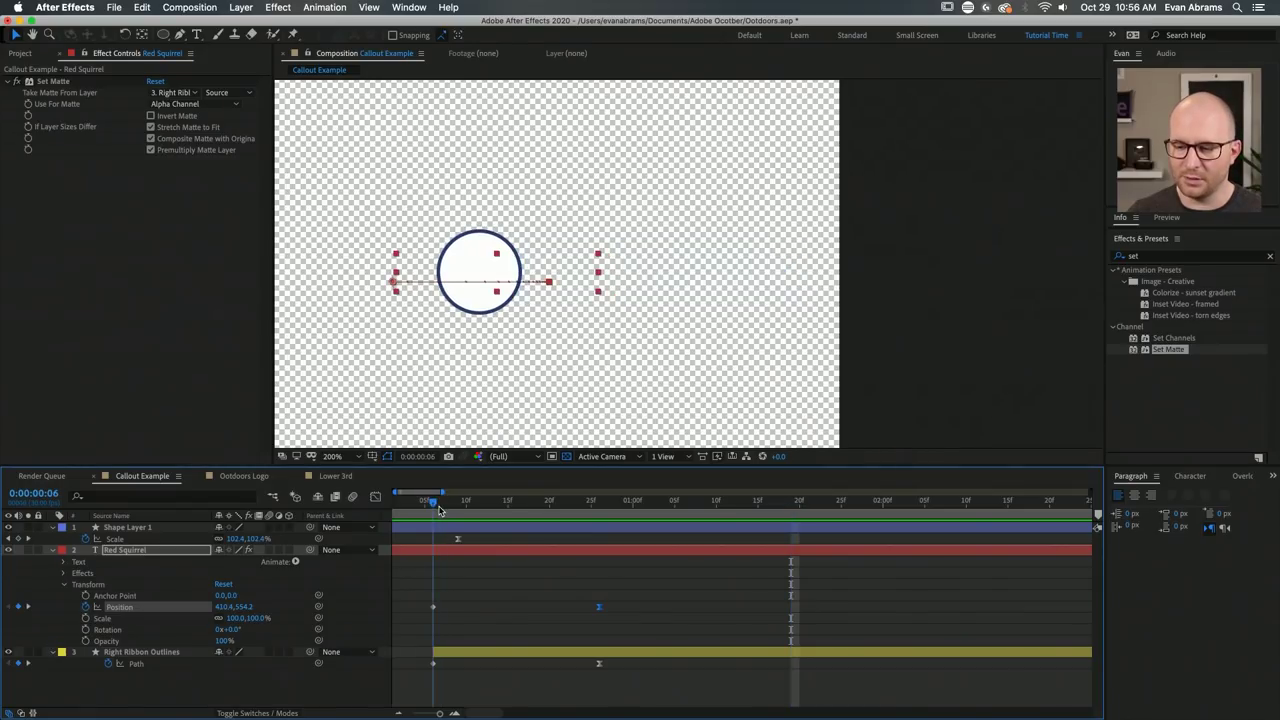
click(444, 551)
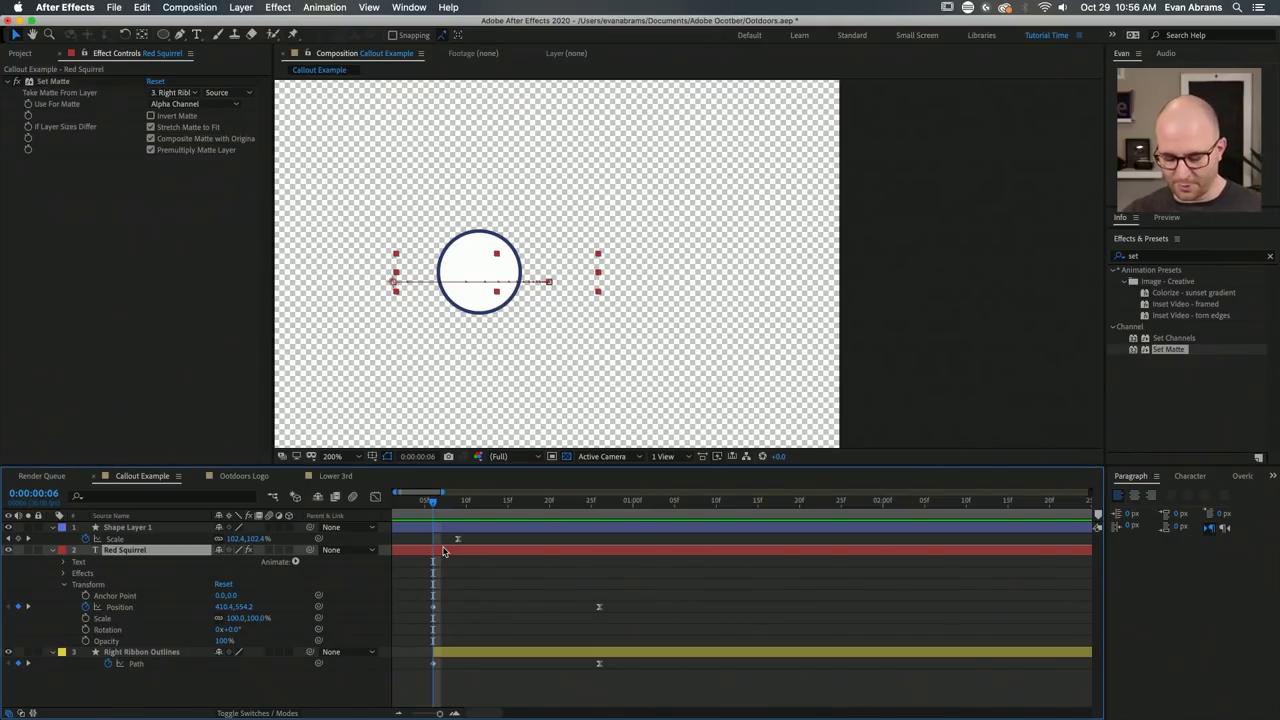
key(alt+bracketleft)
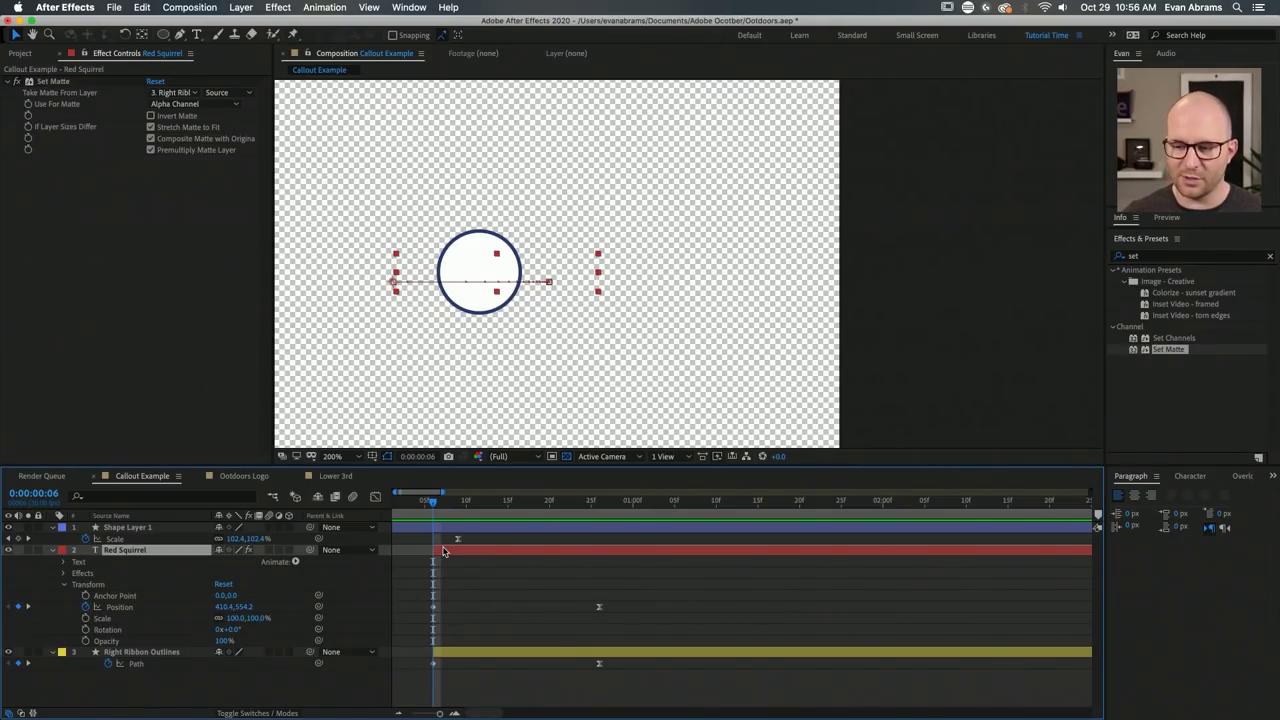
scroll(455, 705, left, 1)
key(space)
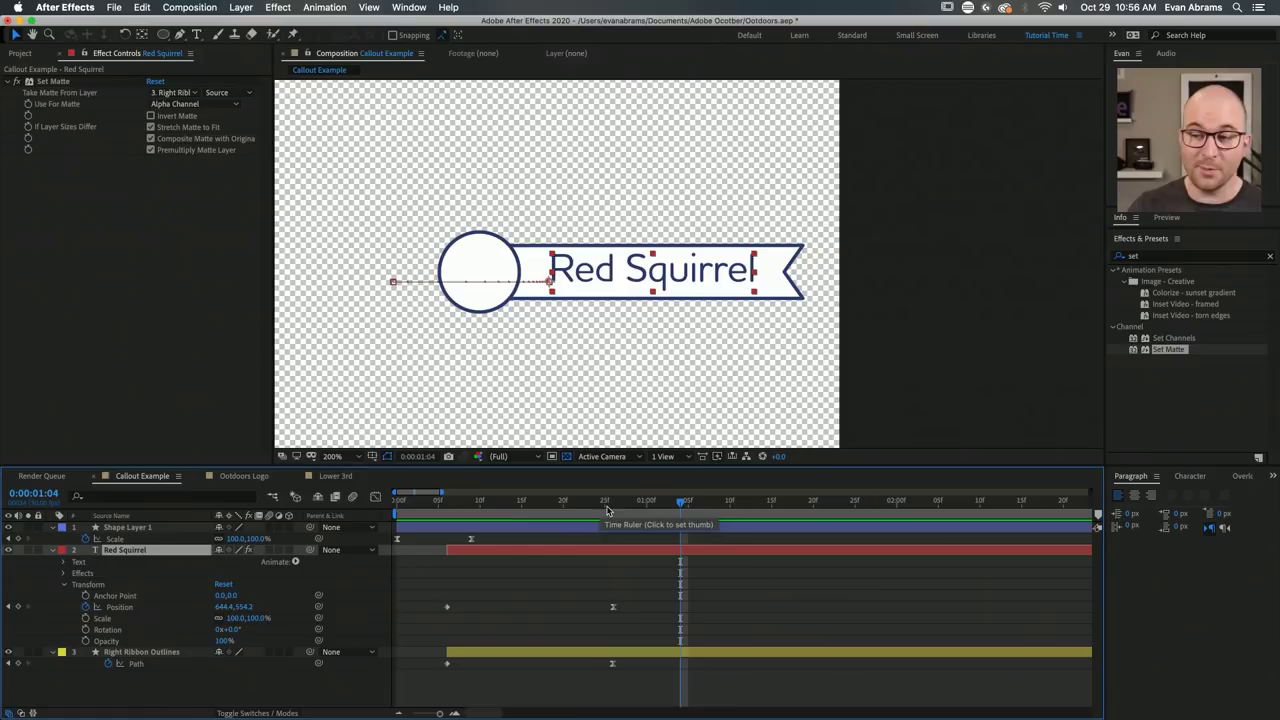
key(space)
key(space)
scroll(763, 301, down, 1)
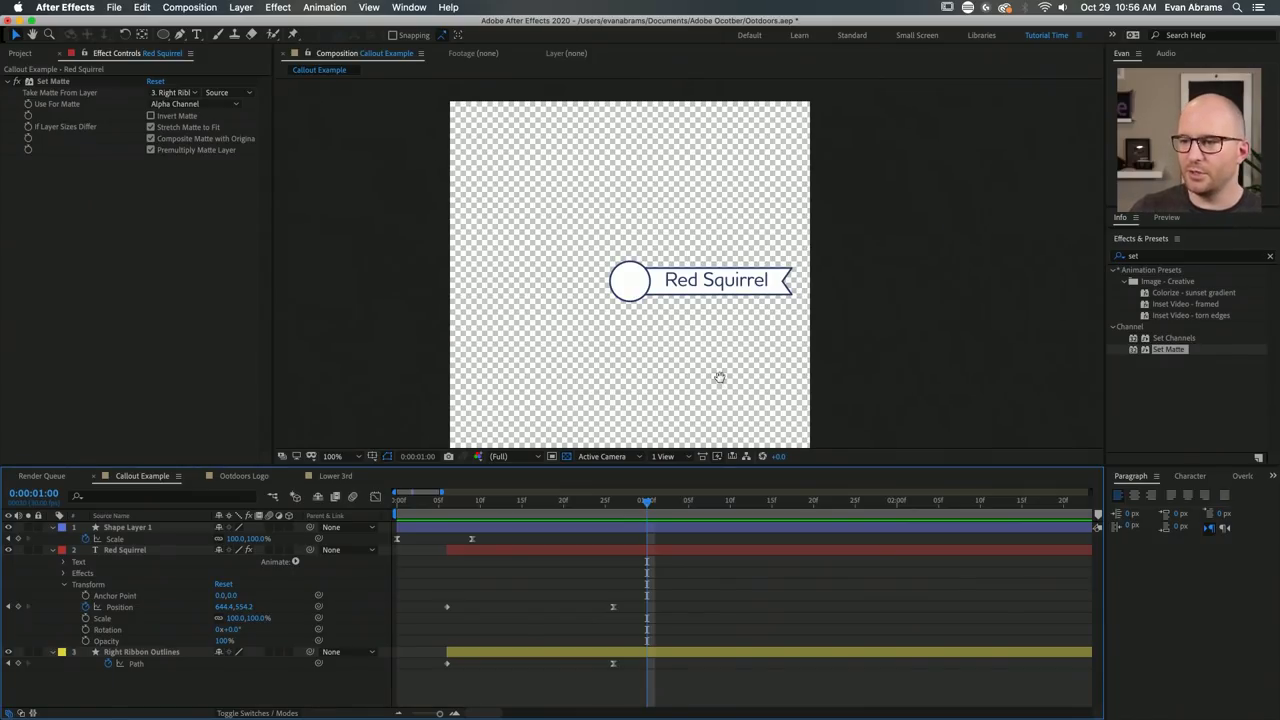
key(space)
click(447, 527)
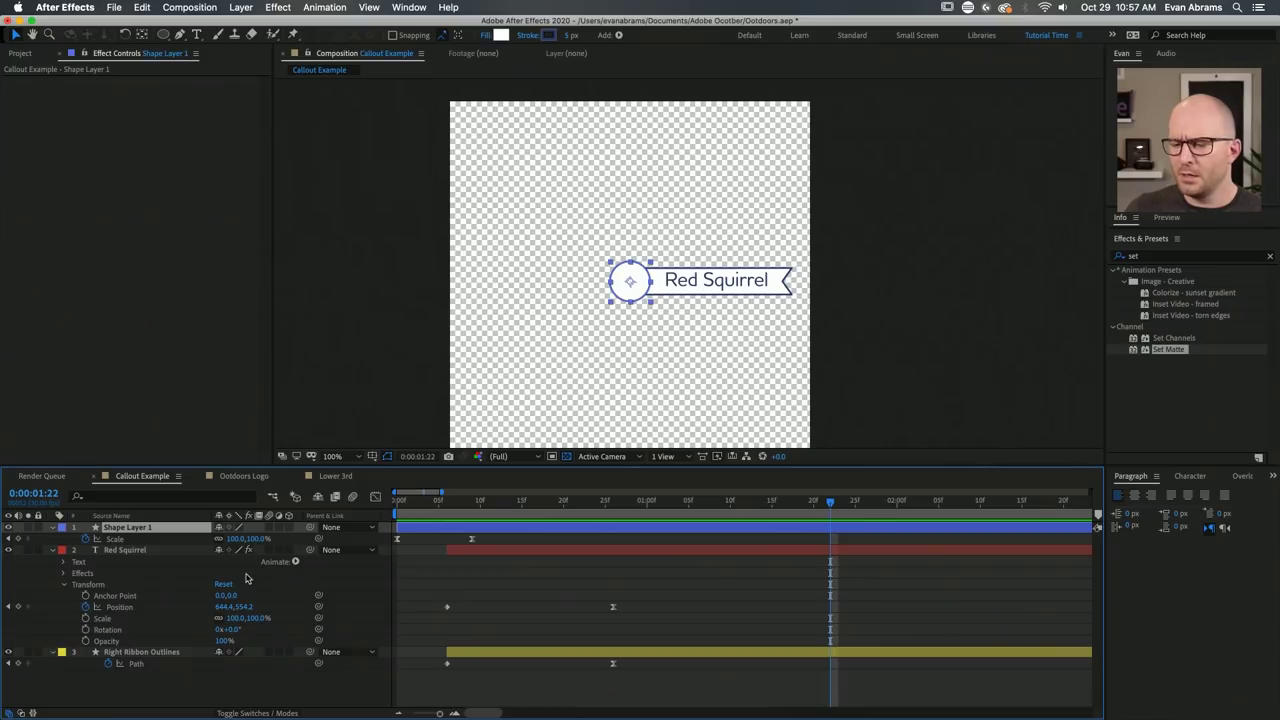
click(52, 527)
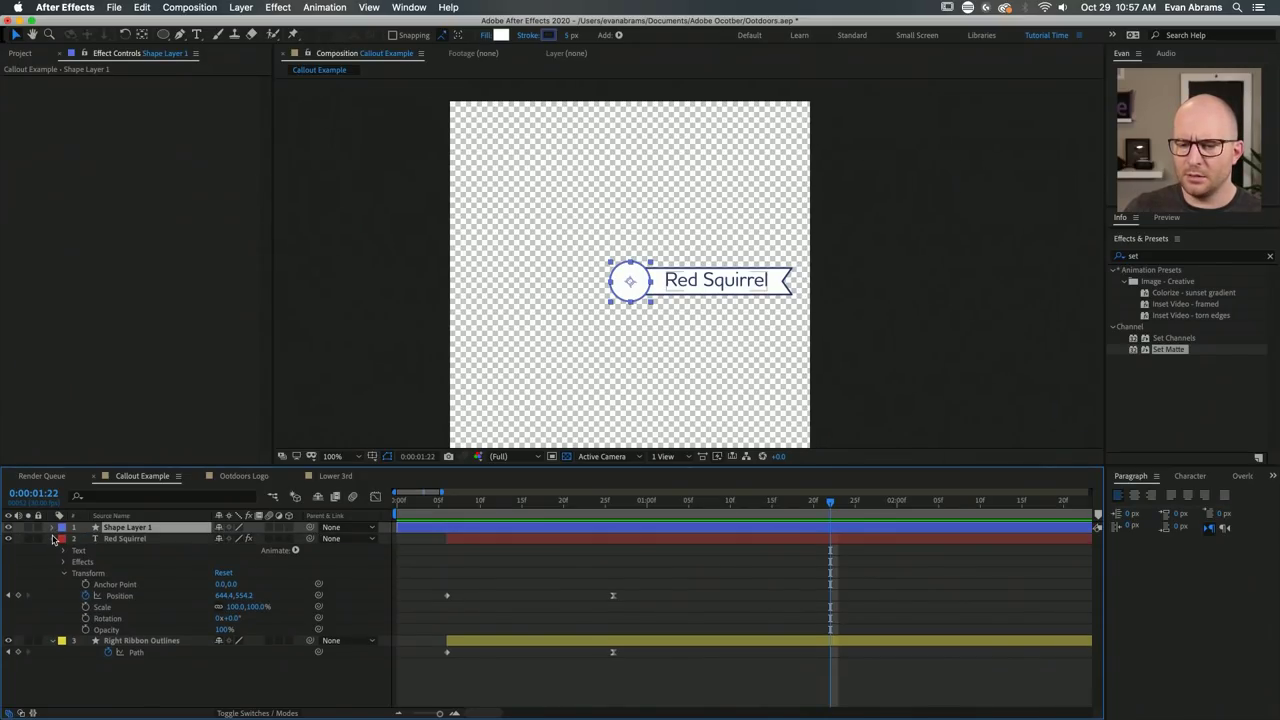
click(52, 538)
click(79, 591)
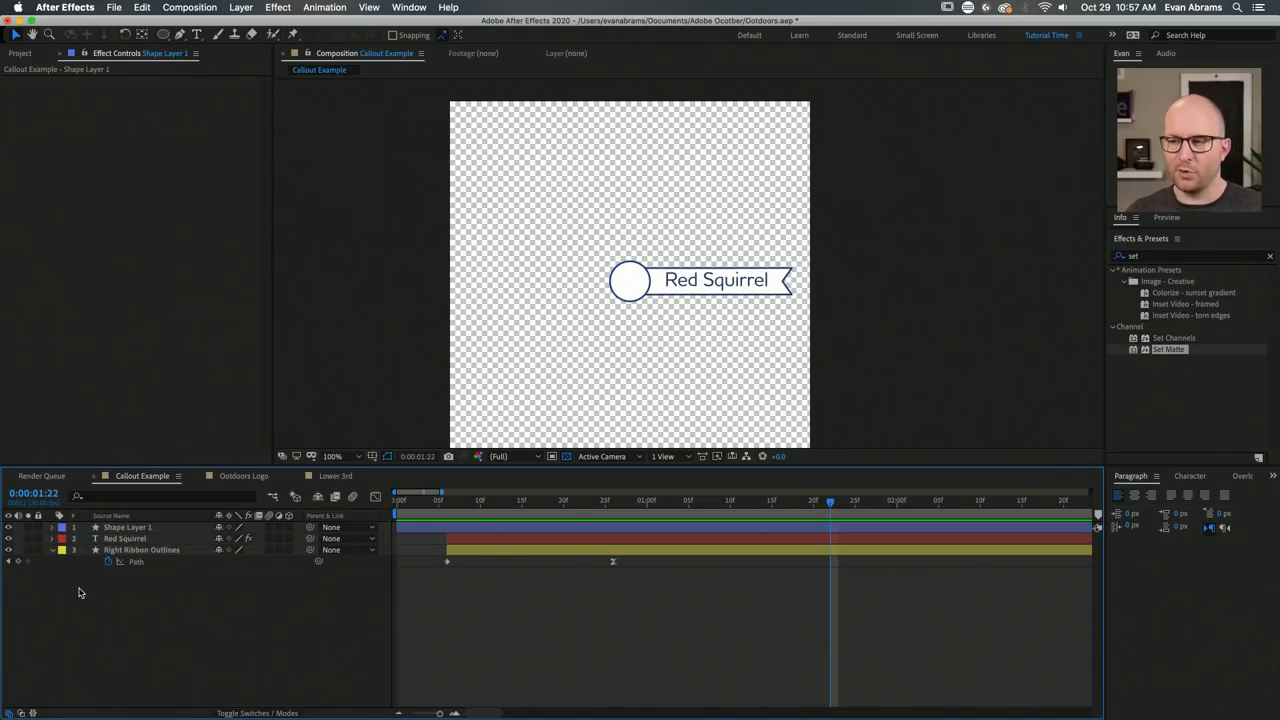
scroll(670, 275, up, 2)
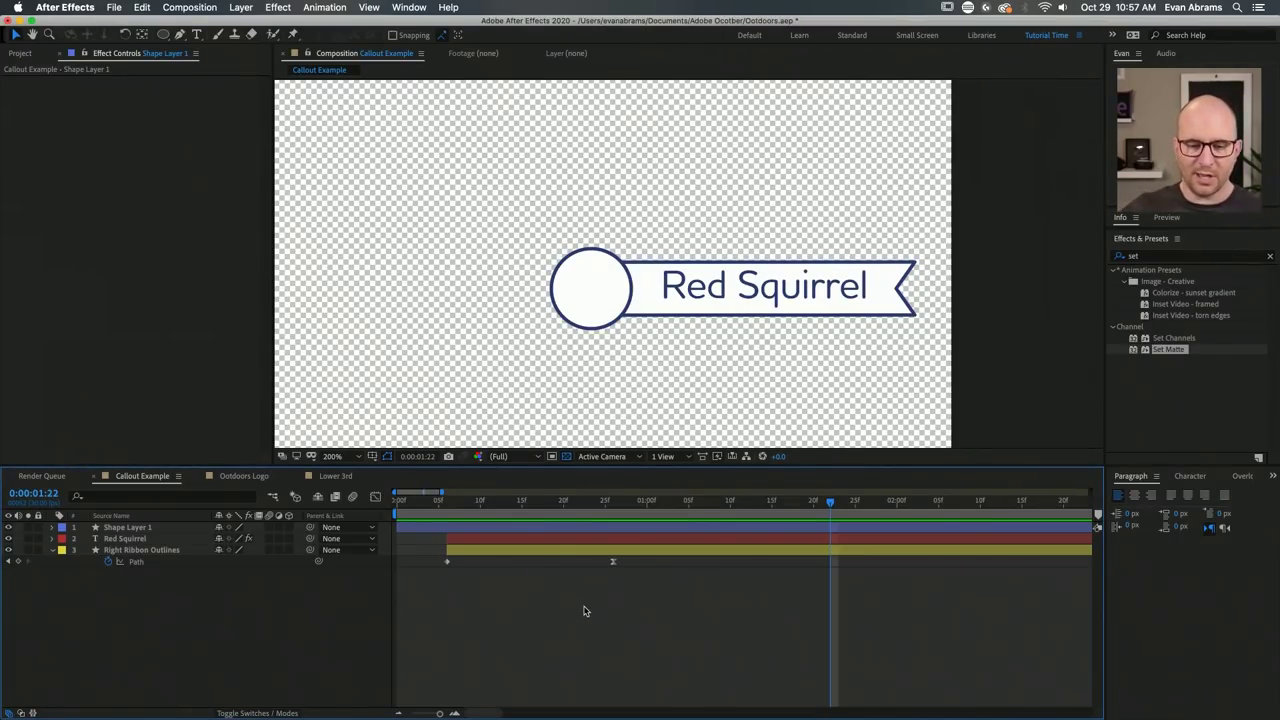
click(162, 527)
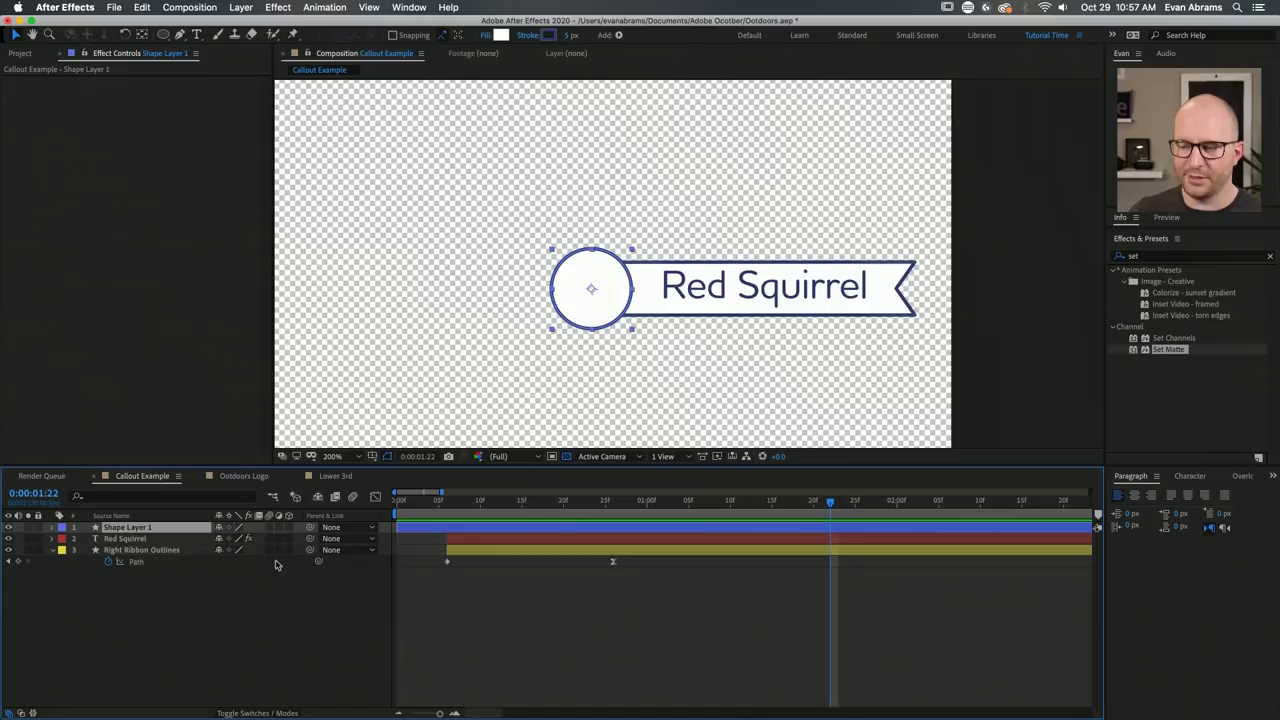
click(427, 604)
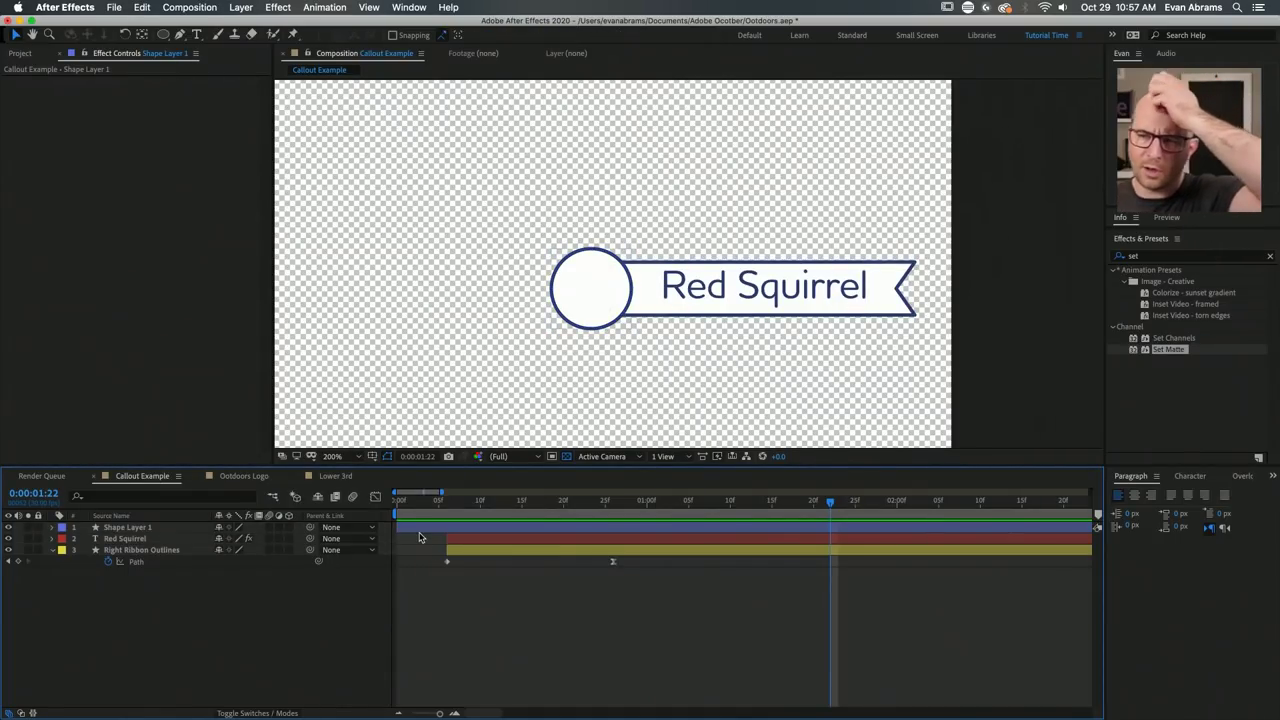
key(comma)
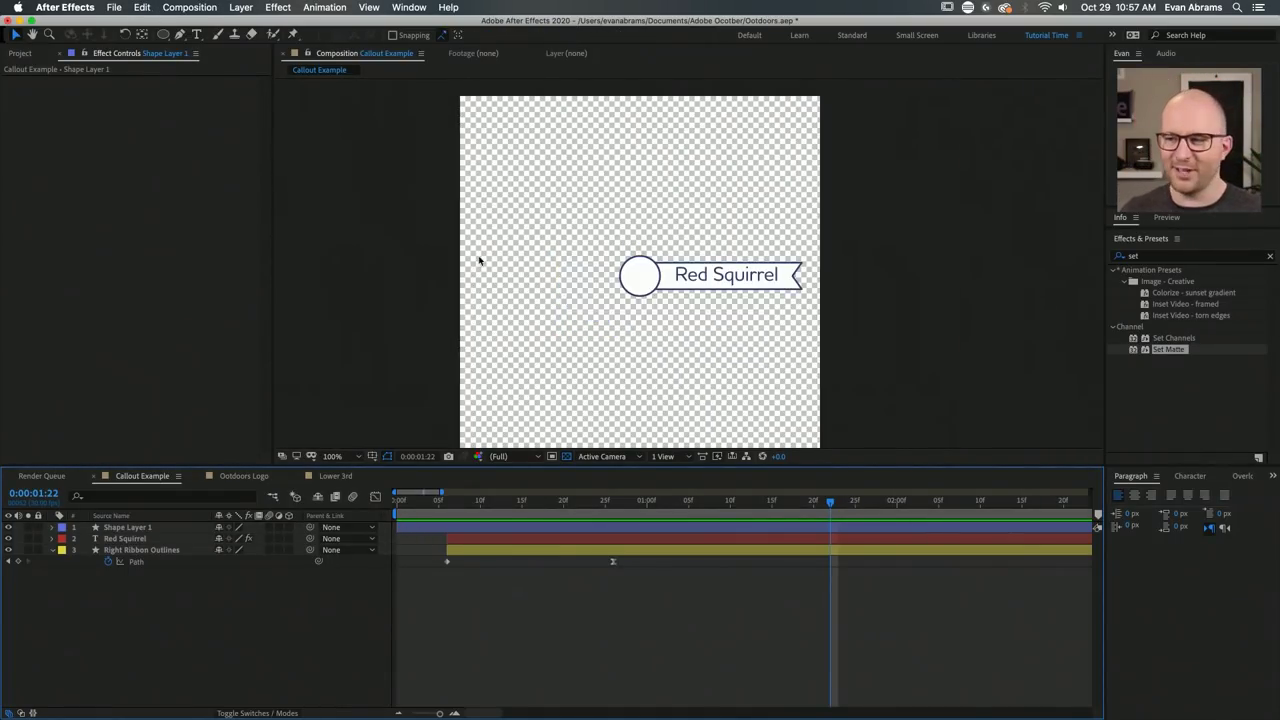
click(162, 36)
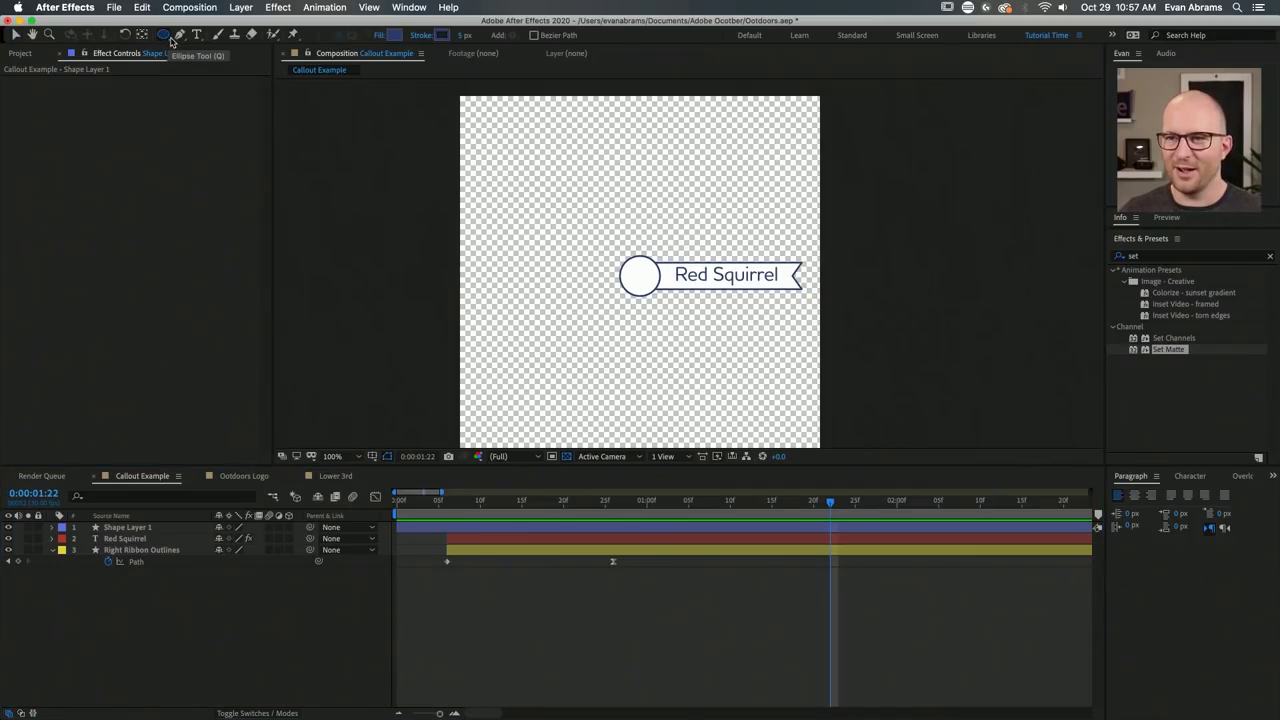
double_click(165, 35)
key(v)
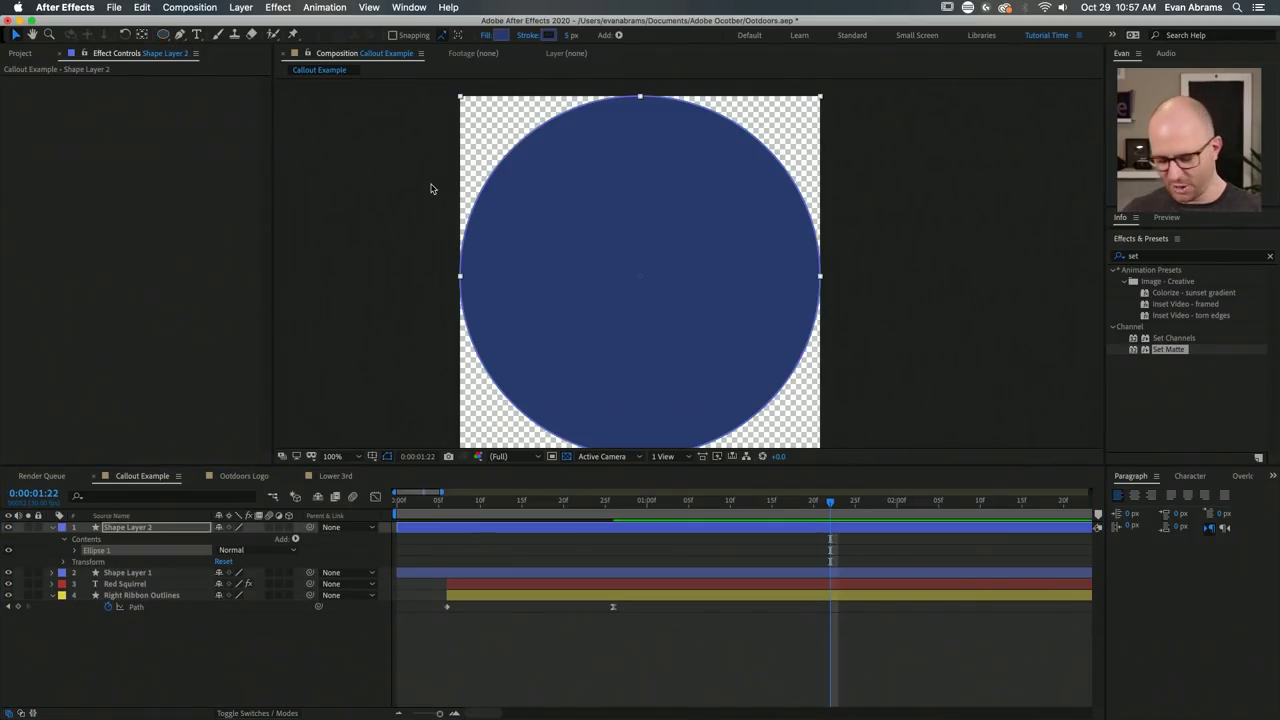
key(u)
key(u)
click(245, 572)
text(500)
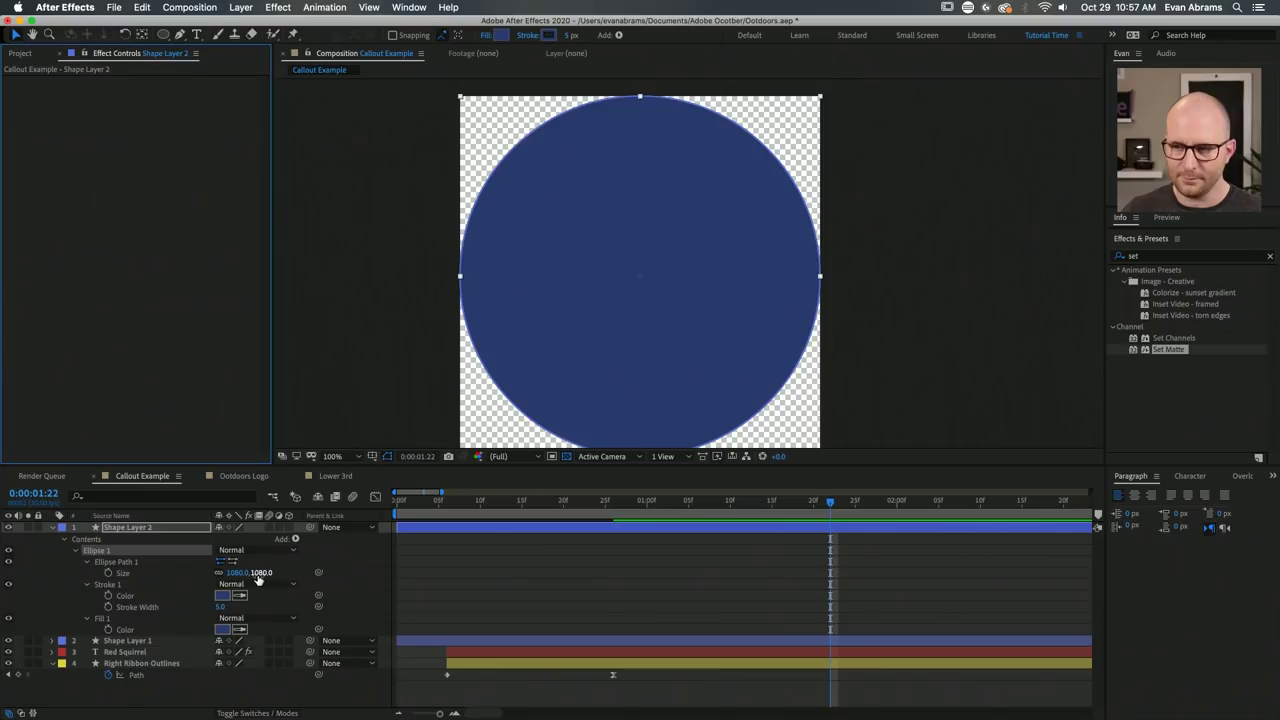
key(Return)
drag(245, 572, 195, 572)
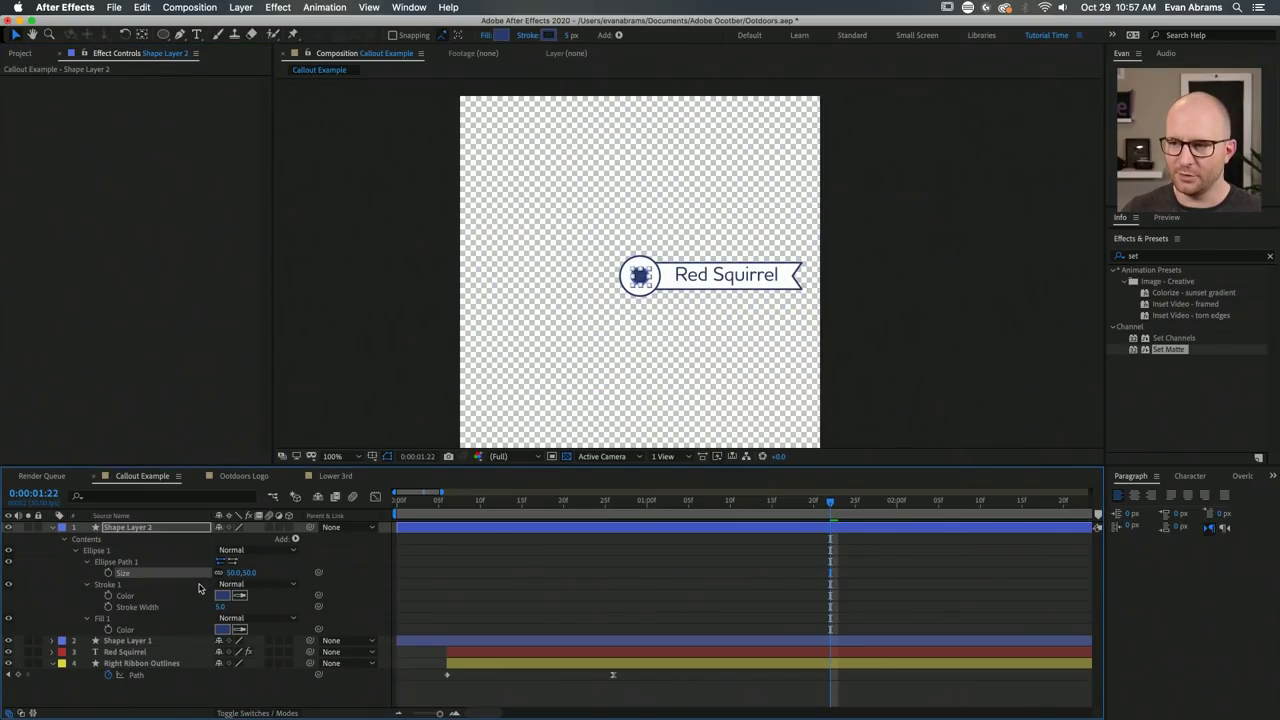
scroll(692, 263, up, 4)
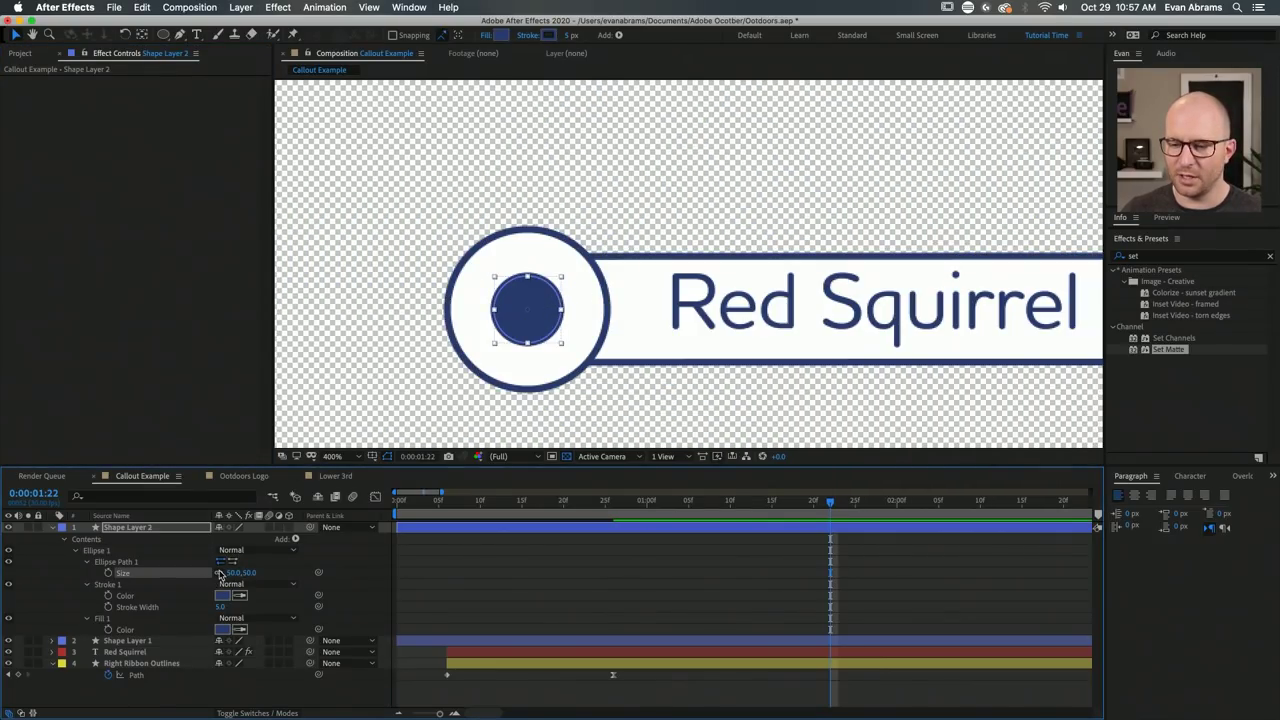
scroll(504, 320, up, 1)
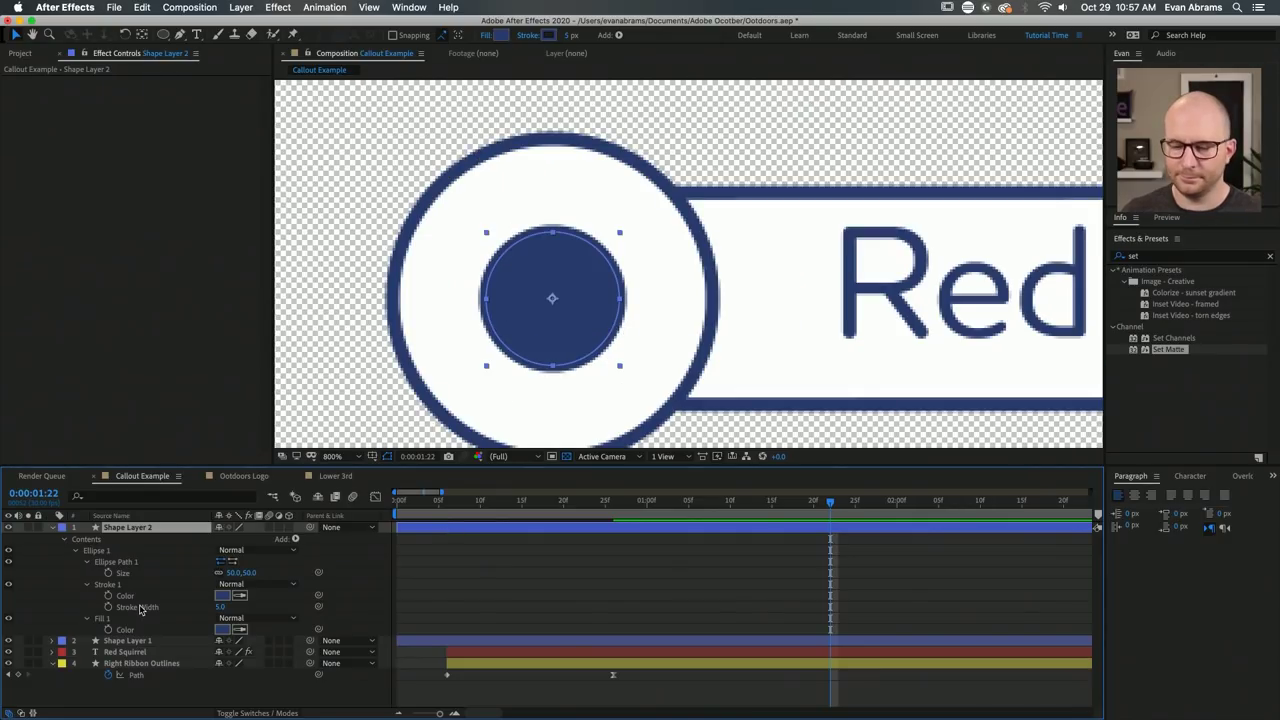
click(87, 561)
click(87, 561)
click(87, 561)
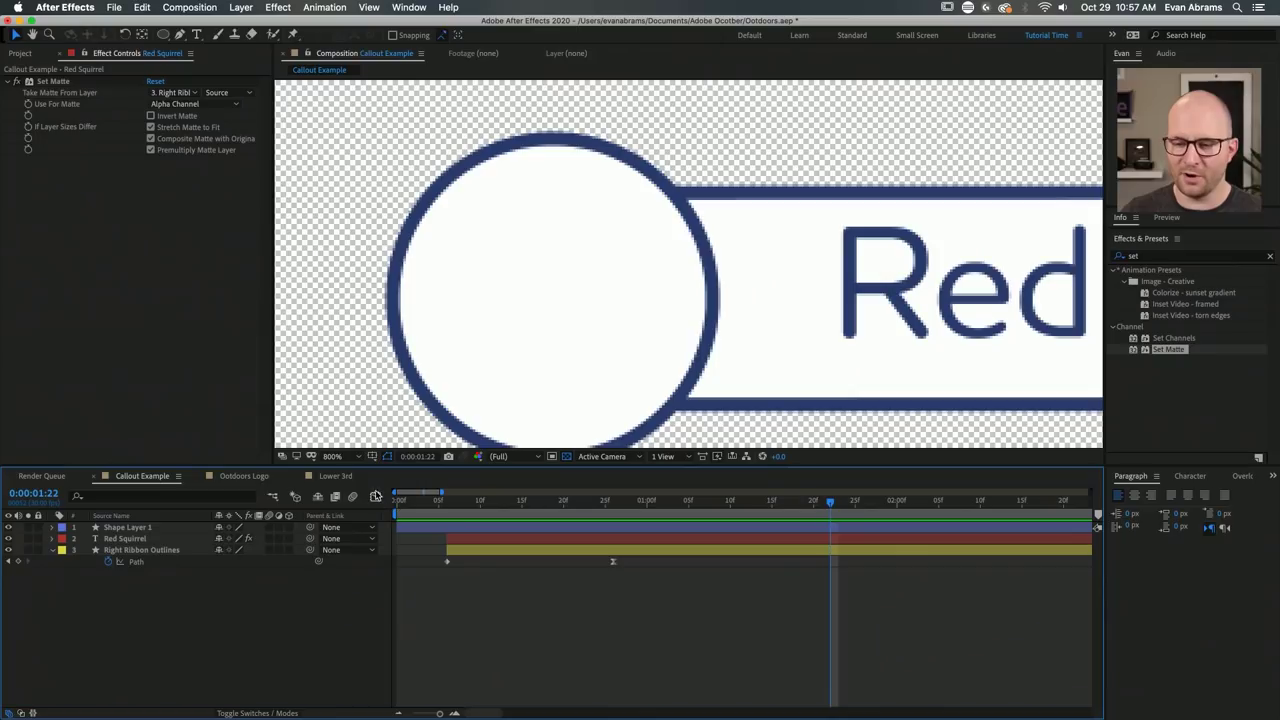
click(350, 477)
click(232, 476)
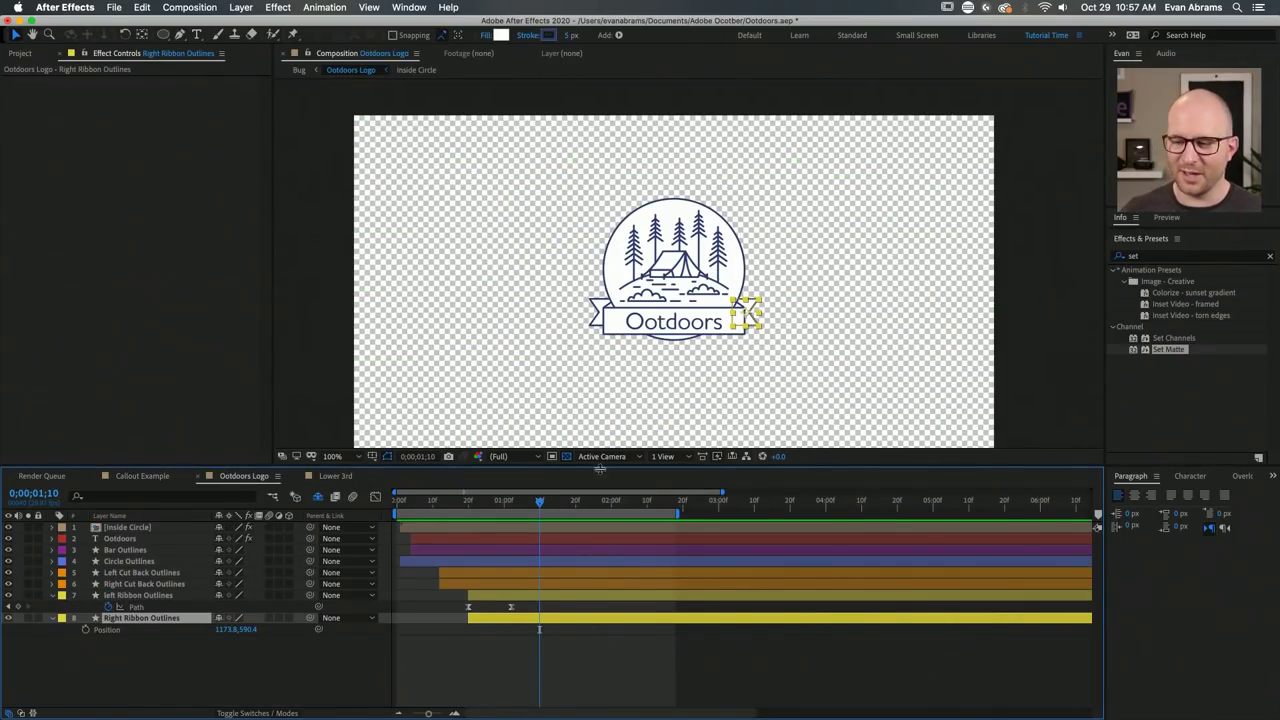
Open the Callout composition from the Project panel and select its binoculars Circle layer.
click(26, 55)
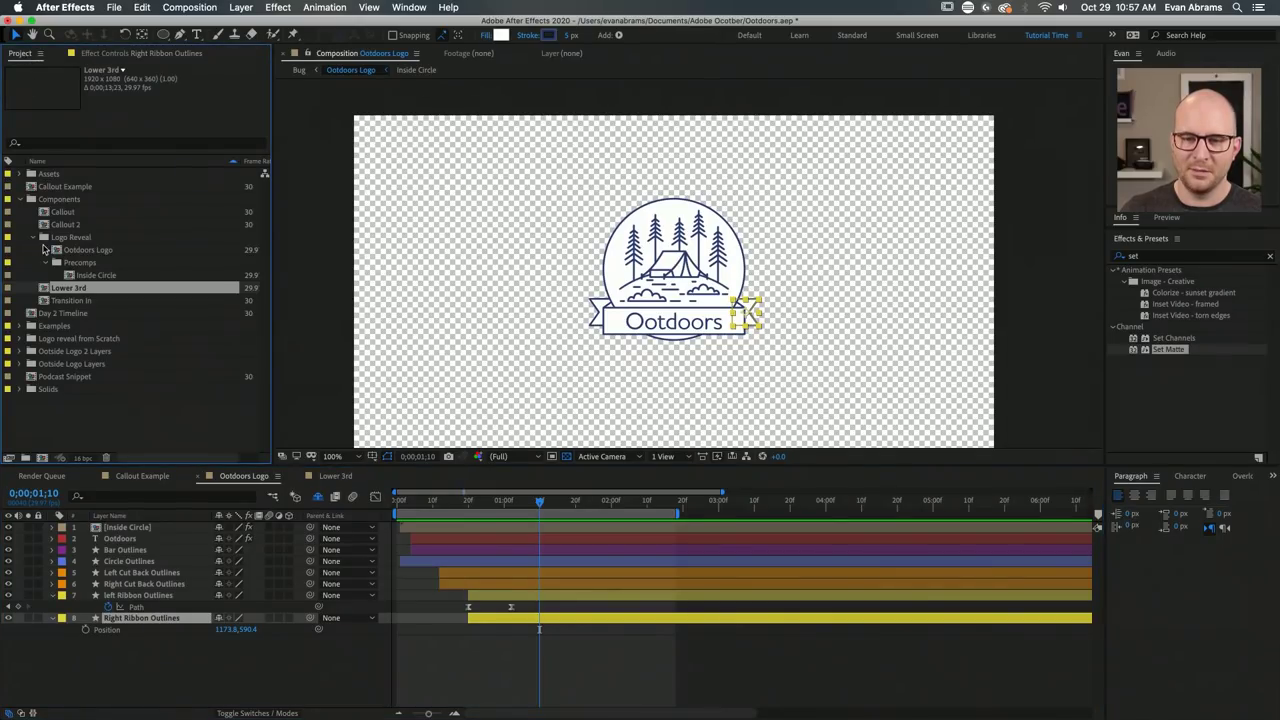
click(44, 263)
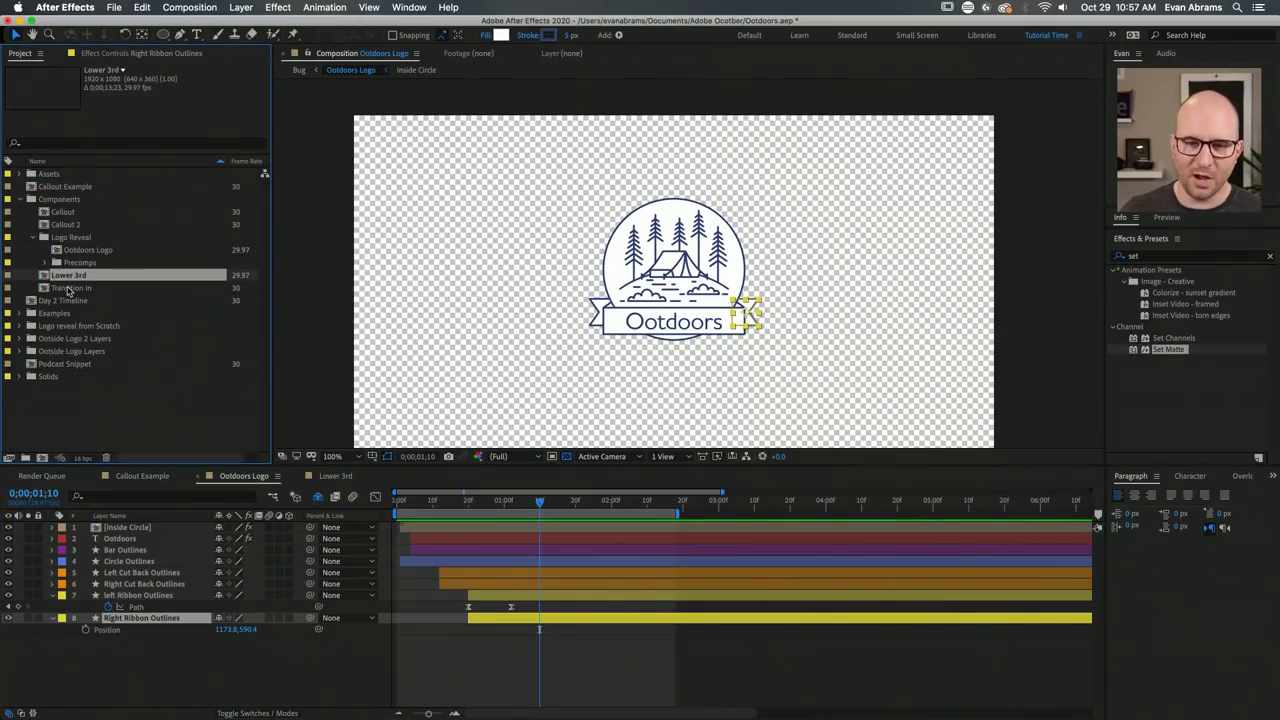
double_click(72, 213)
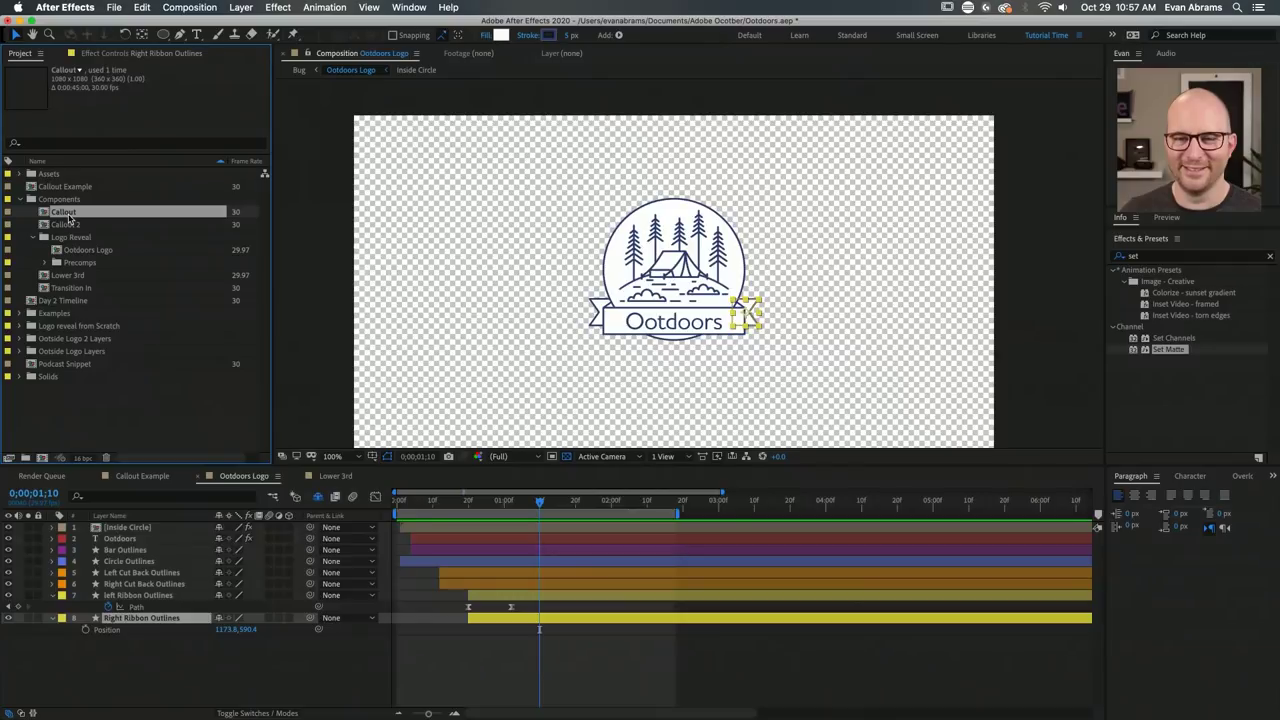
click(485, 645)
click(458, 311)
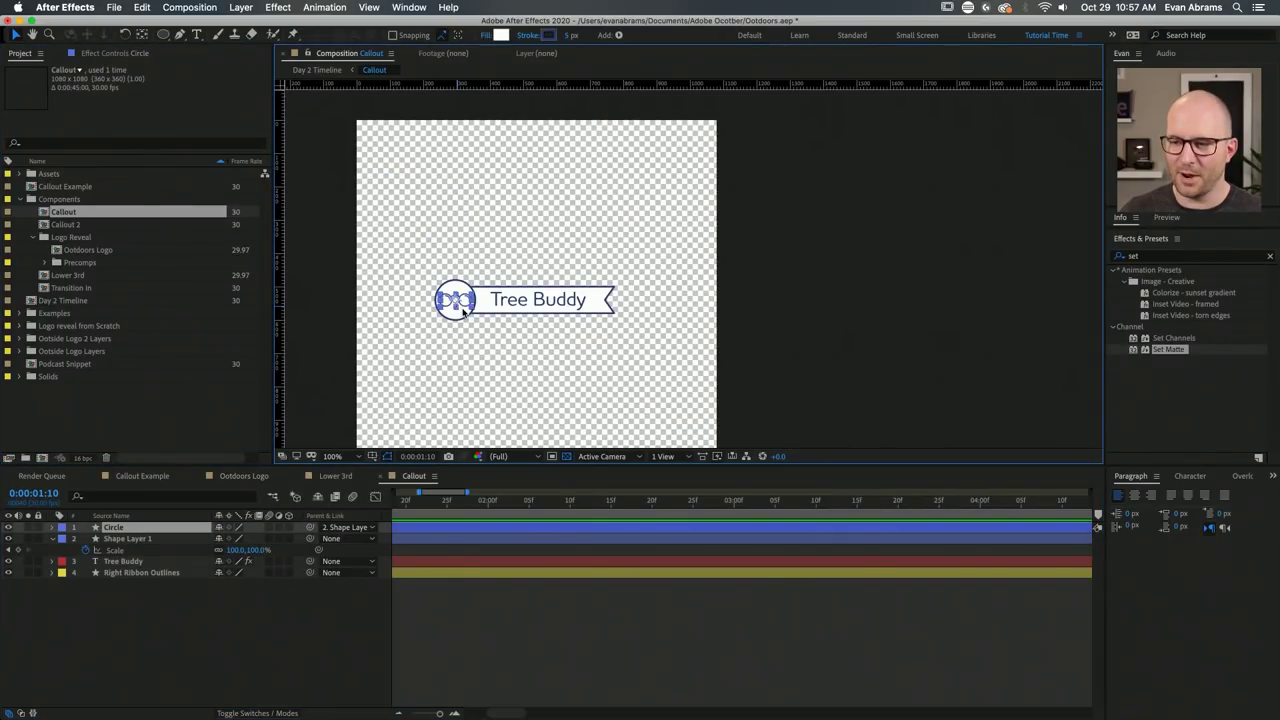
Return to Callout Example through the Lower 3rd and Outdoors Logo tabs.
click(340, 477)
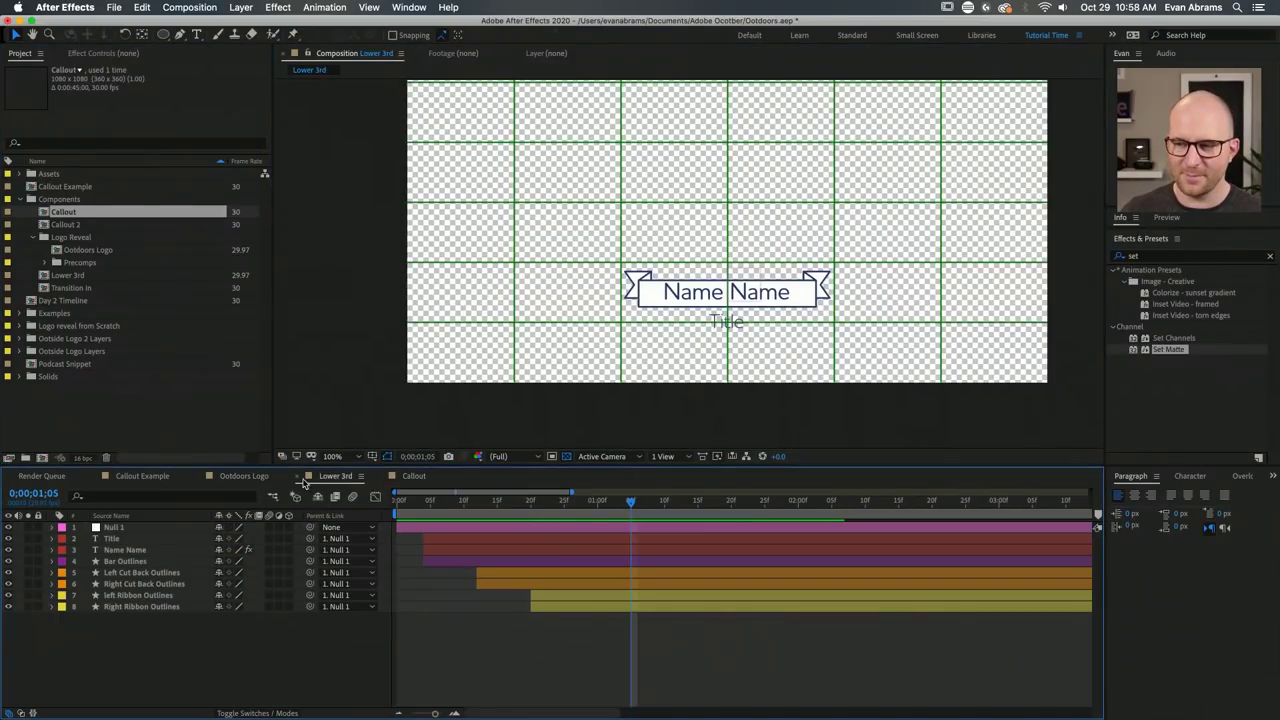
click(244, 476)
click(142, 476)
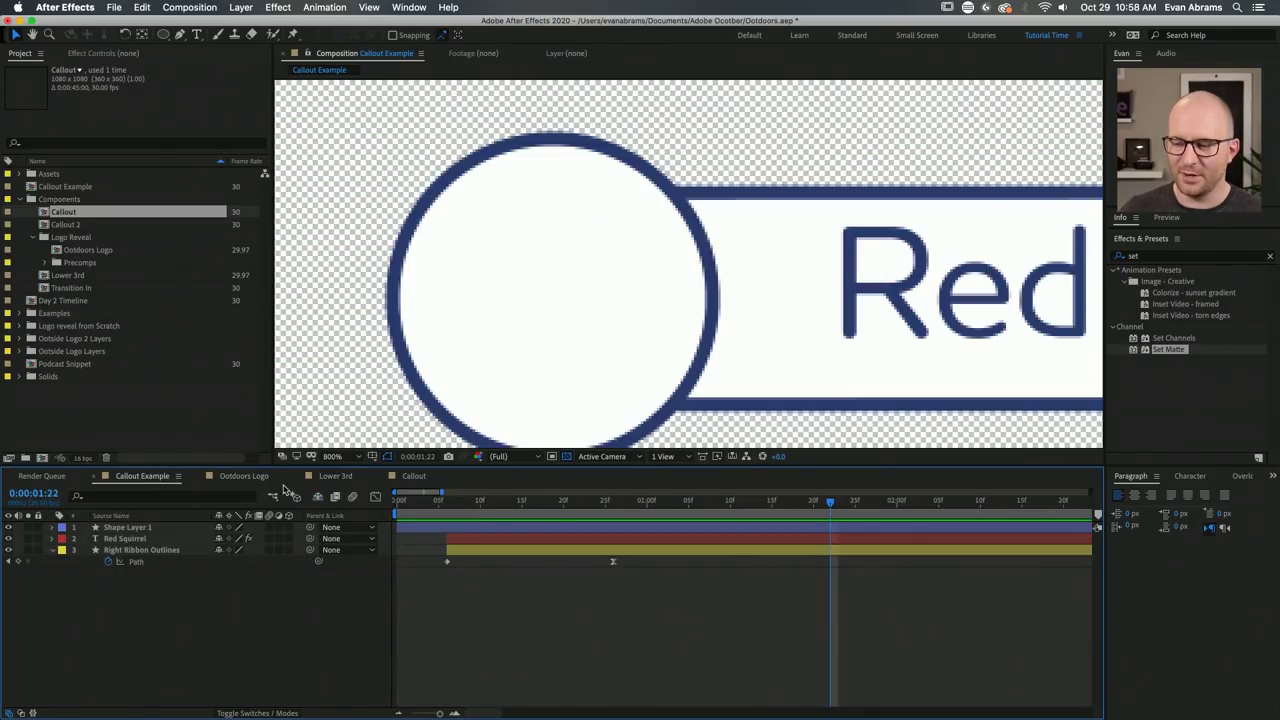
Centre the pasted binoculars Circle layer inside the white circle beside Red Squirrel.
click(728, 233)
scroll(728, 233, down, 8)
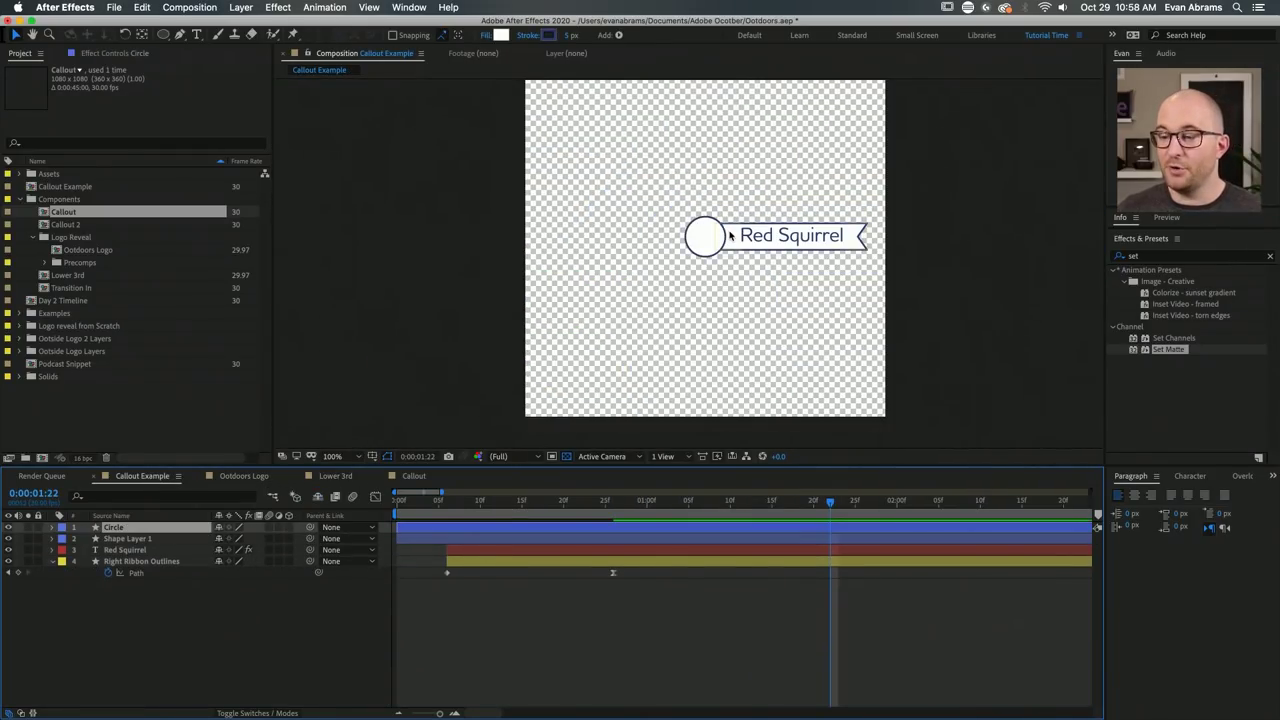
scroll(628, 170, up, 2)
drag(611, 168, 718, 335)
scroll(787, 350, up, 2)
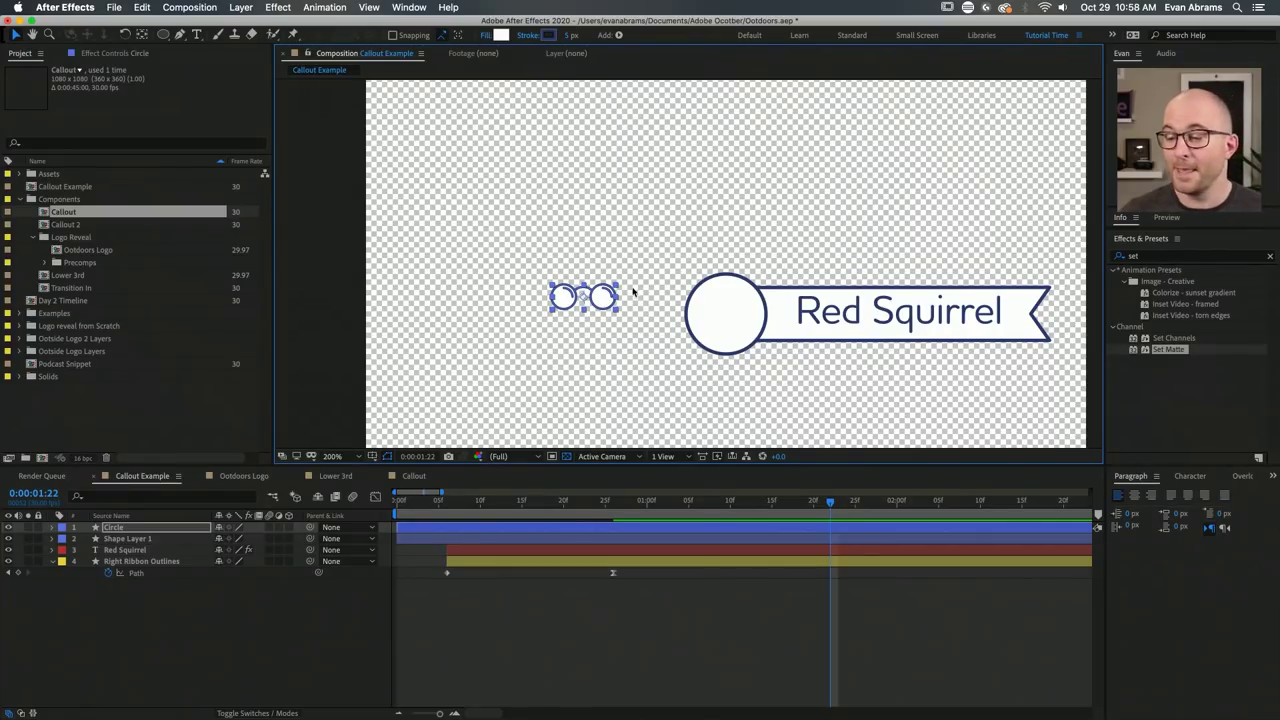
drag(593, 302, 730, 318)
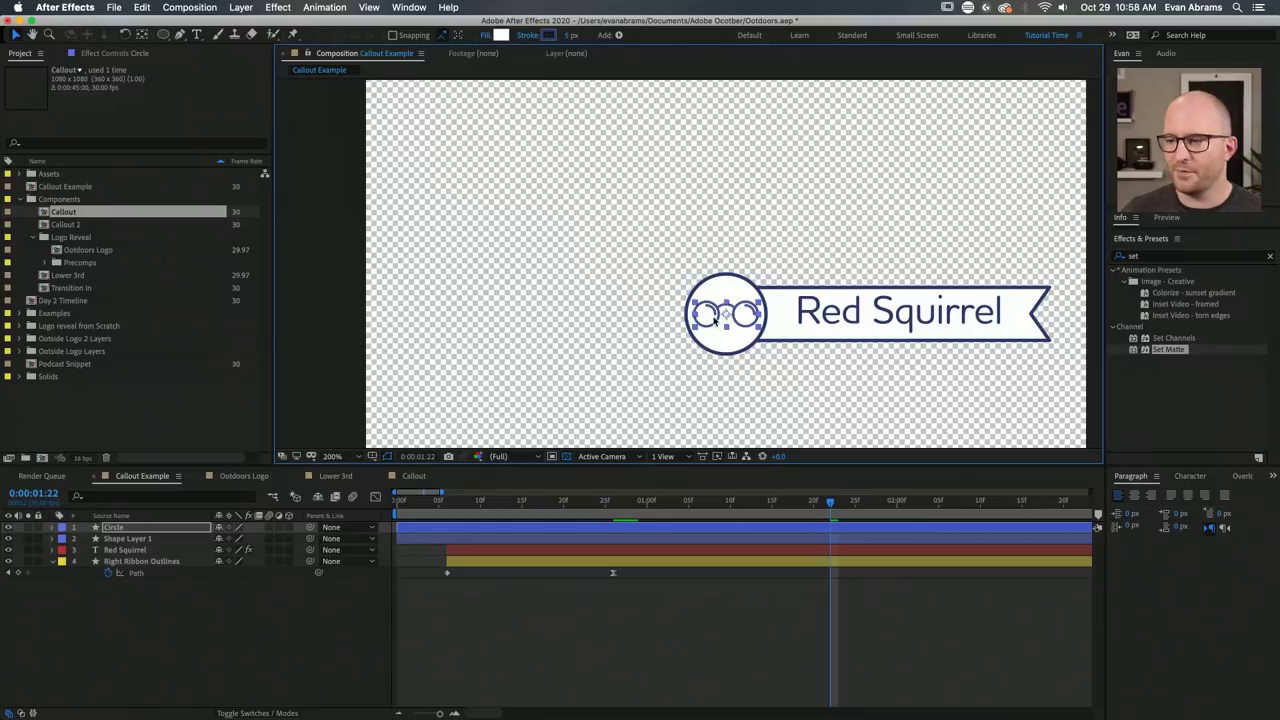
Rename the pasted Circle layer to 'Binoculars'.
click(141, 529)
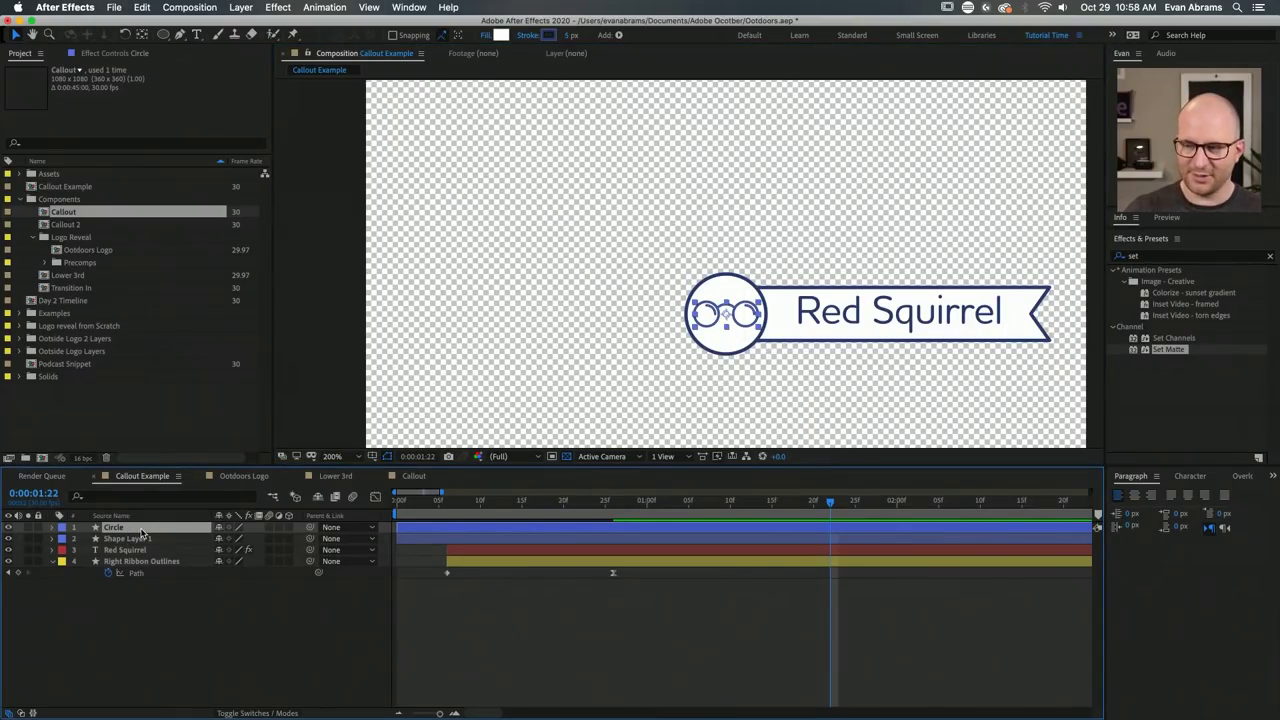
key(Return)
text(Binocu)
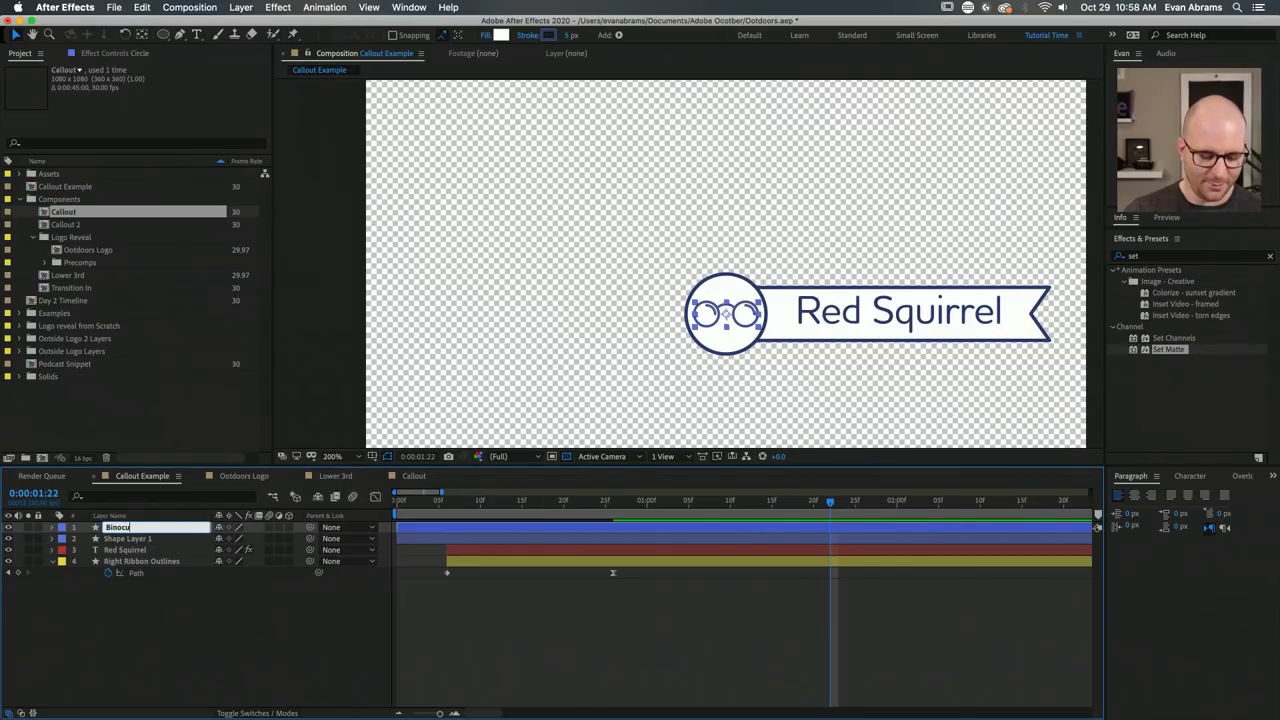
text(lars)
key(Return)
Parent Binoculars to Shape Layer 1 and return the playhead to 0.
drag(313, 528, 180, 540)
click(180, 540)
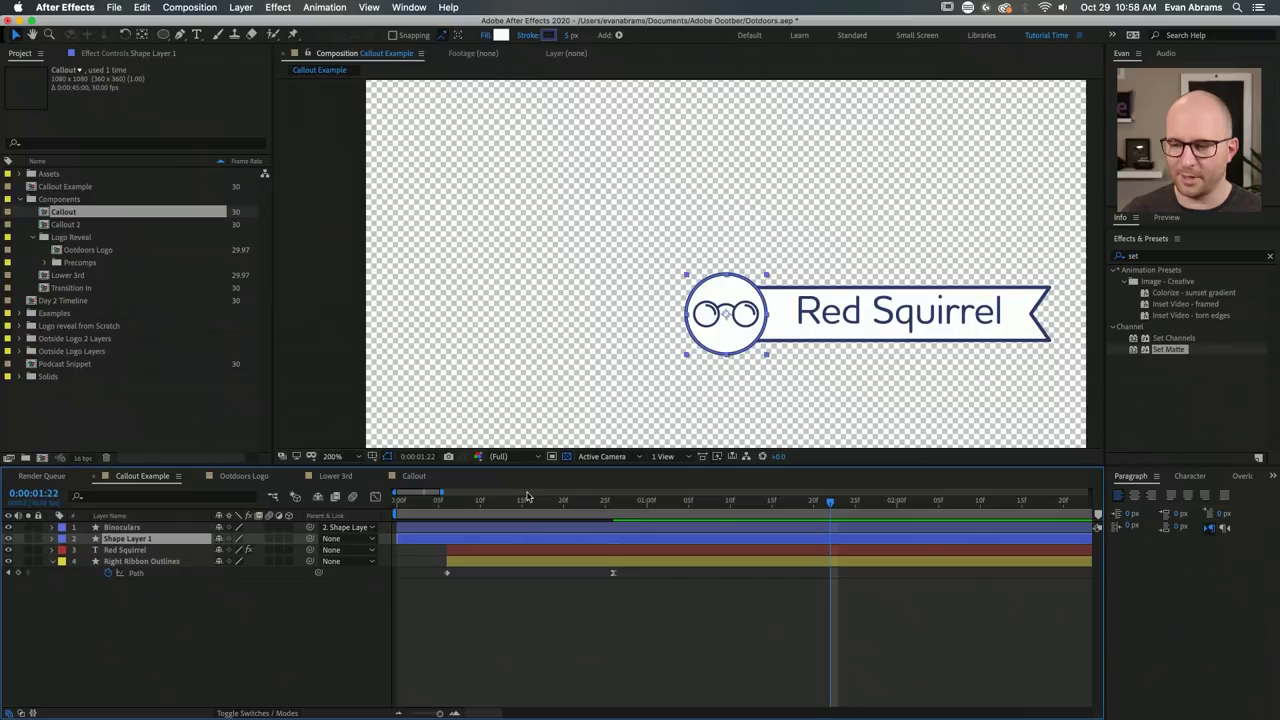
drag(497, 499, 388, 499)
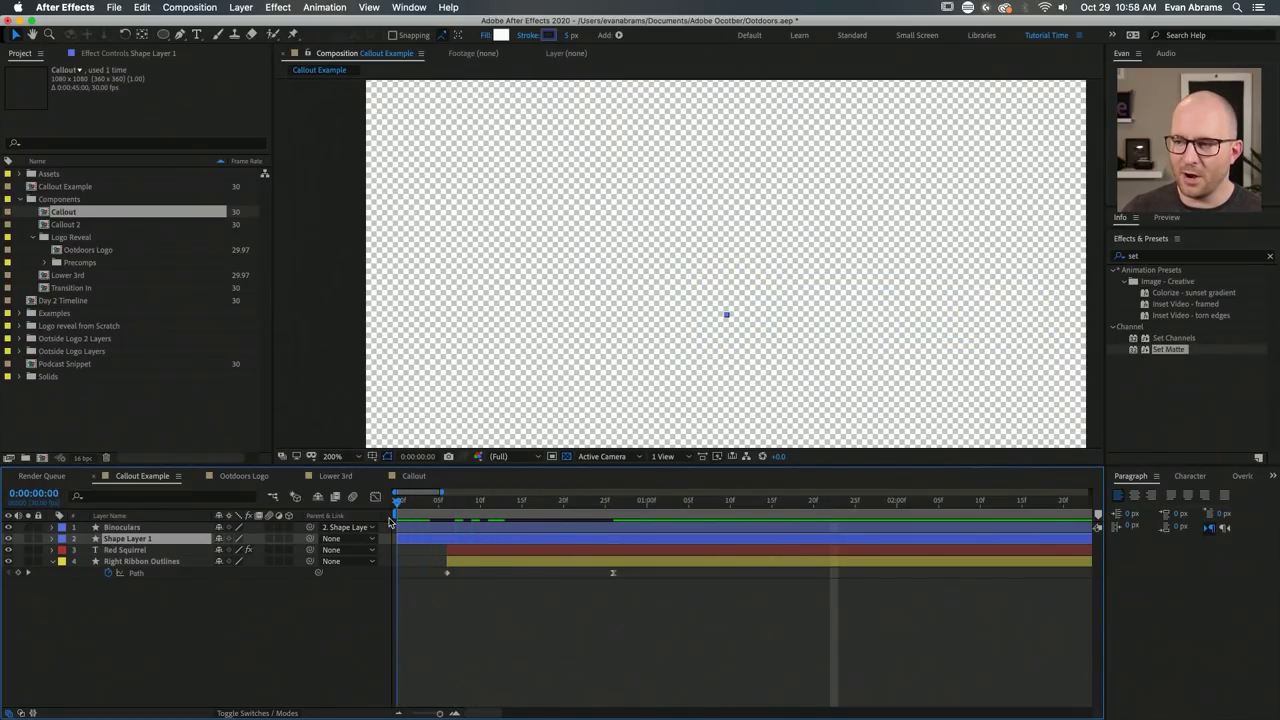
Preview the callout animation and pan the viewer to centre the badge.
click(459, 599)
key(space)
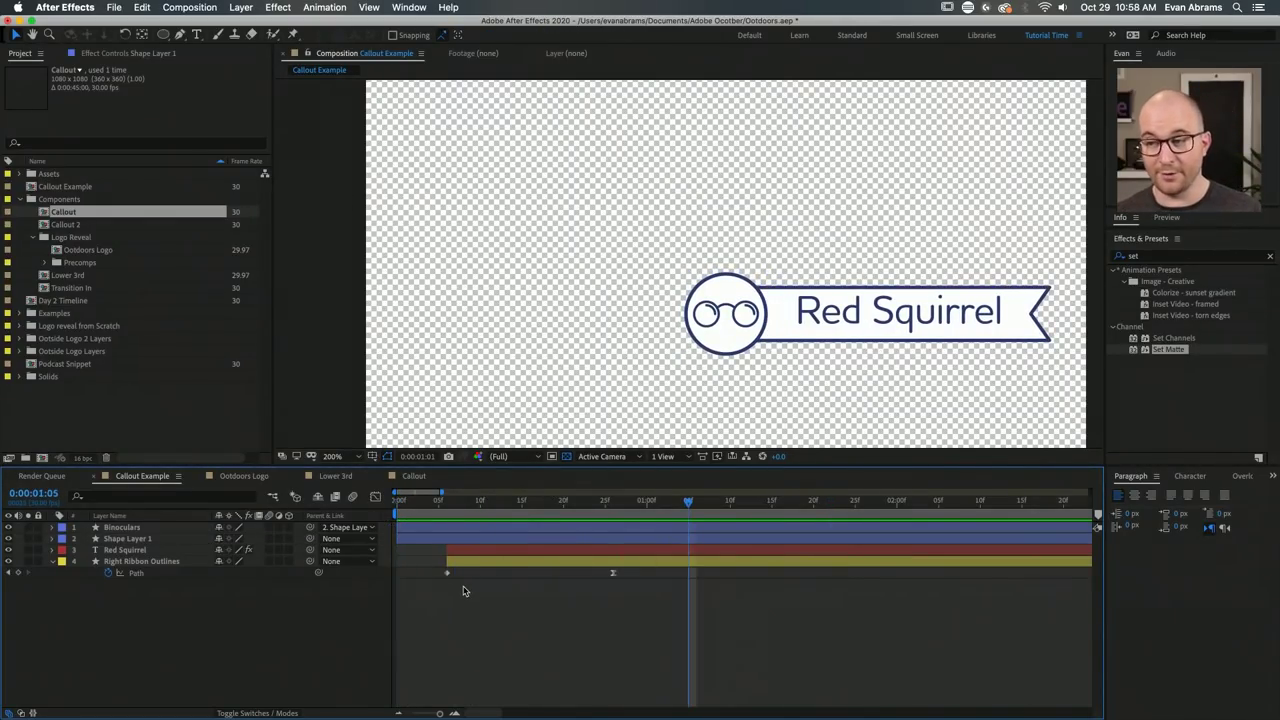
key(h)
drag(909, 393, 537, 257)
key(v)
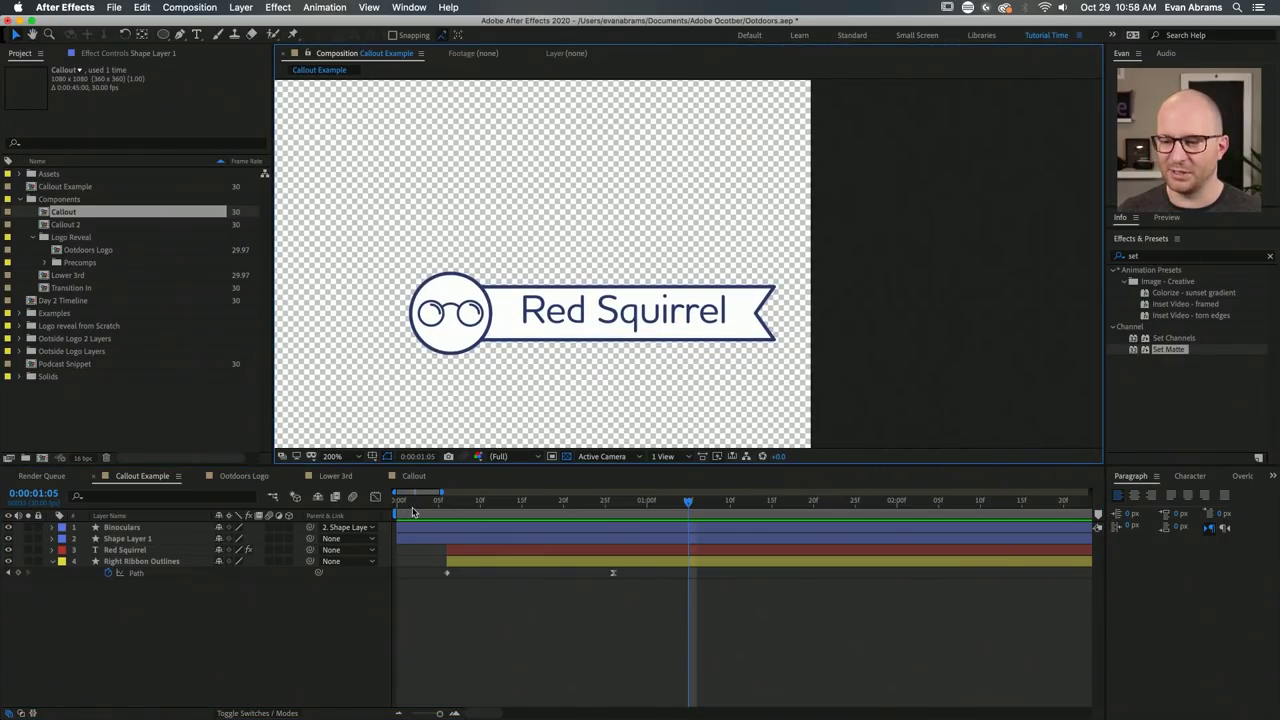
Replay the callout from the start twice, then select Callout Example in the Project panel.
key(Home)
key(space)
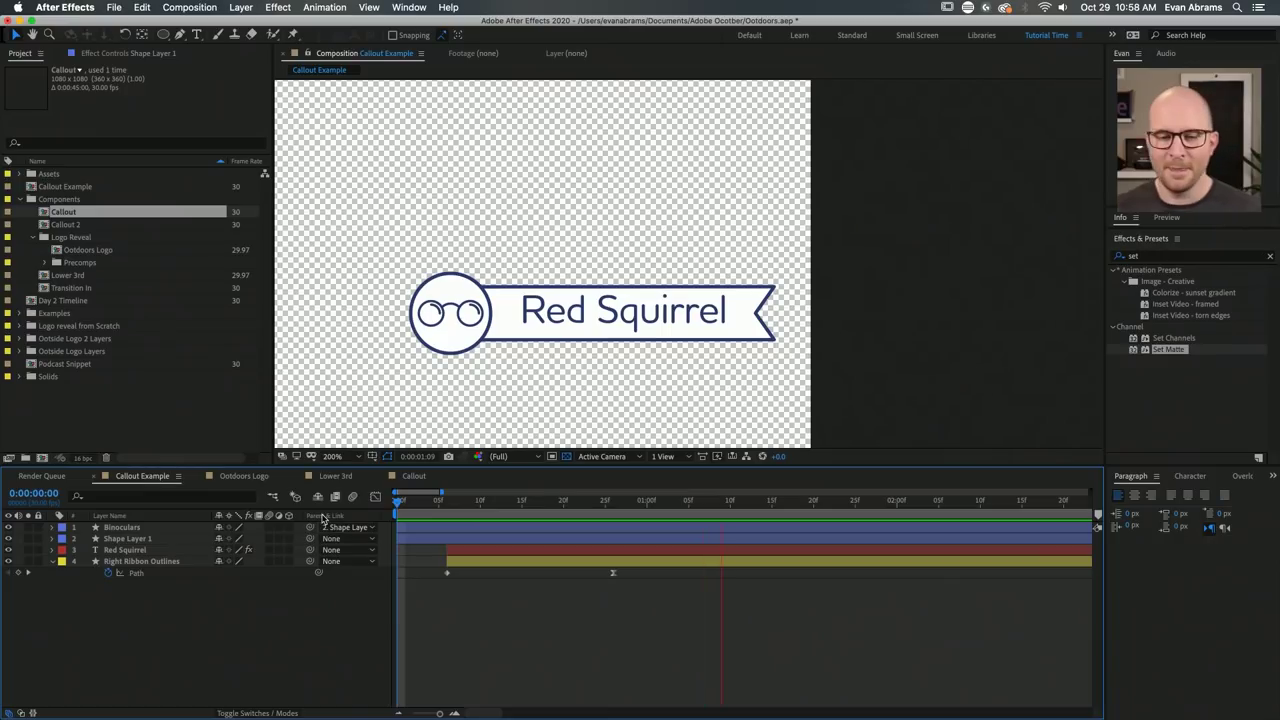
key(space)
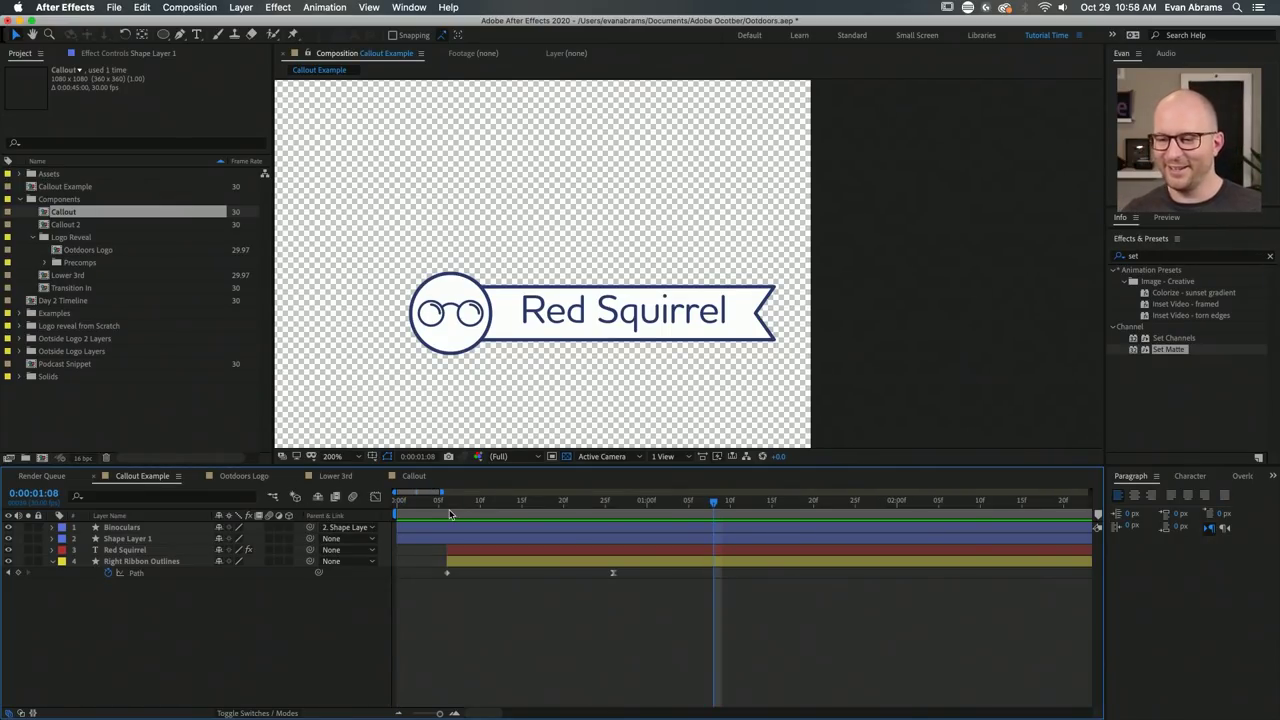
key(Home)
key(space)
key(space)
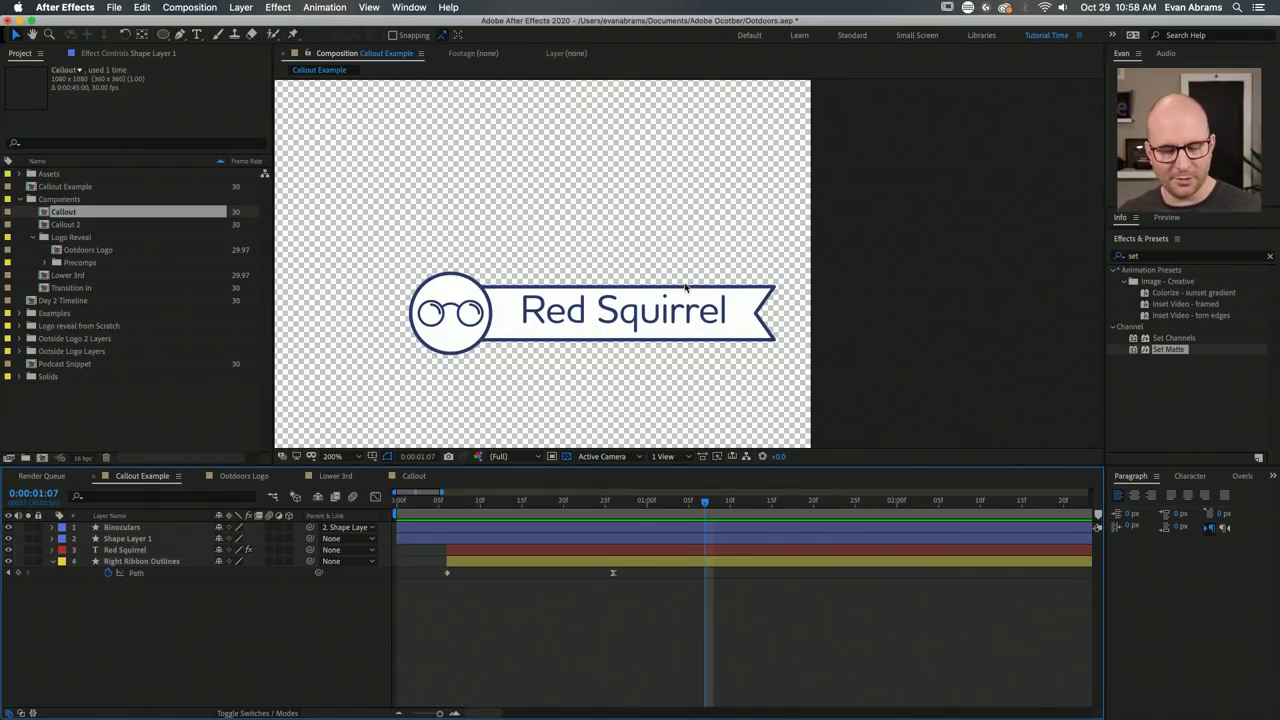
click(22, 203)
click(66, 188)
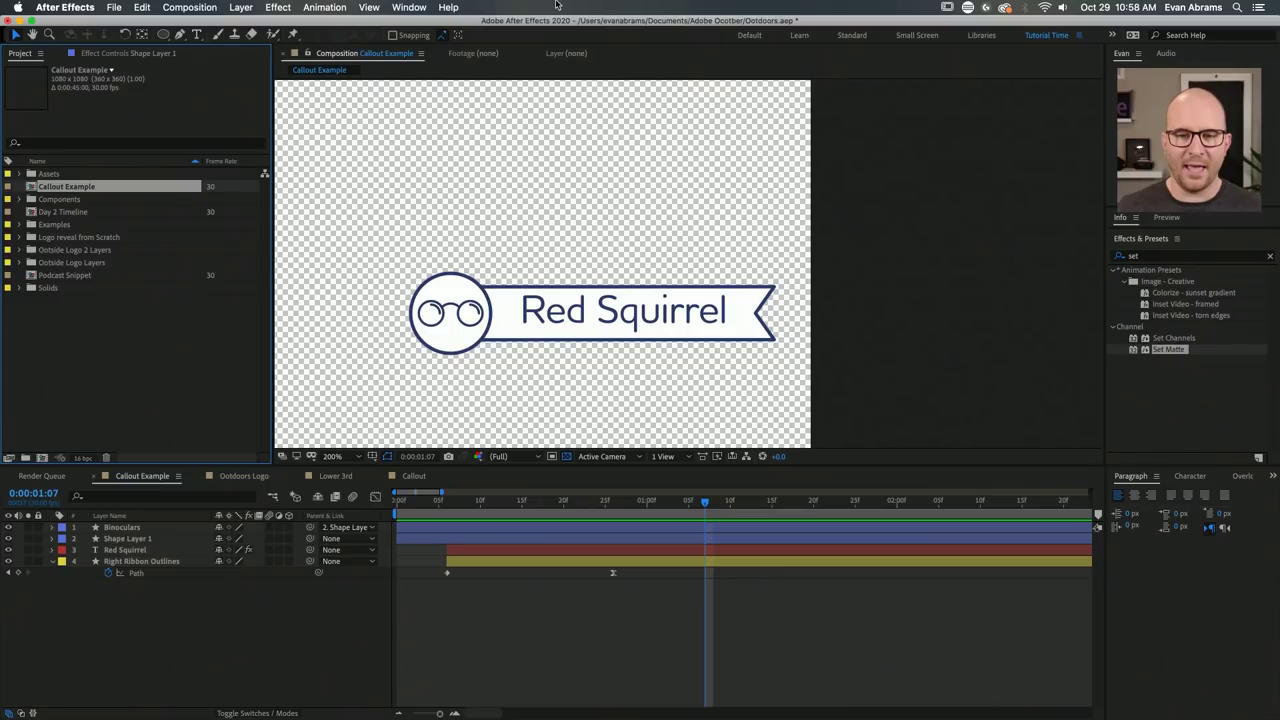
Create the 'Assembly Example' composition at 1080×1080, 30 fps, 0:00:45:00 long.
click(105, 437)
click(42, 457)
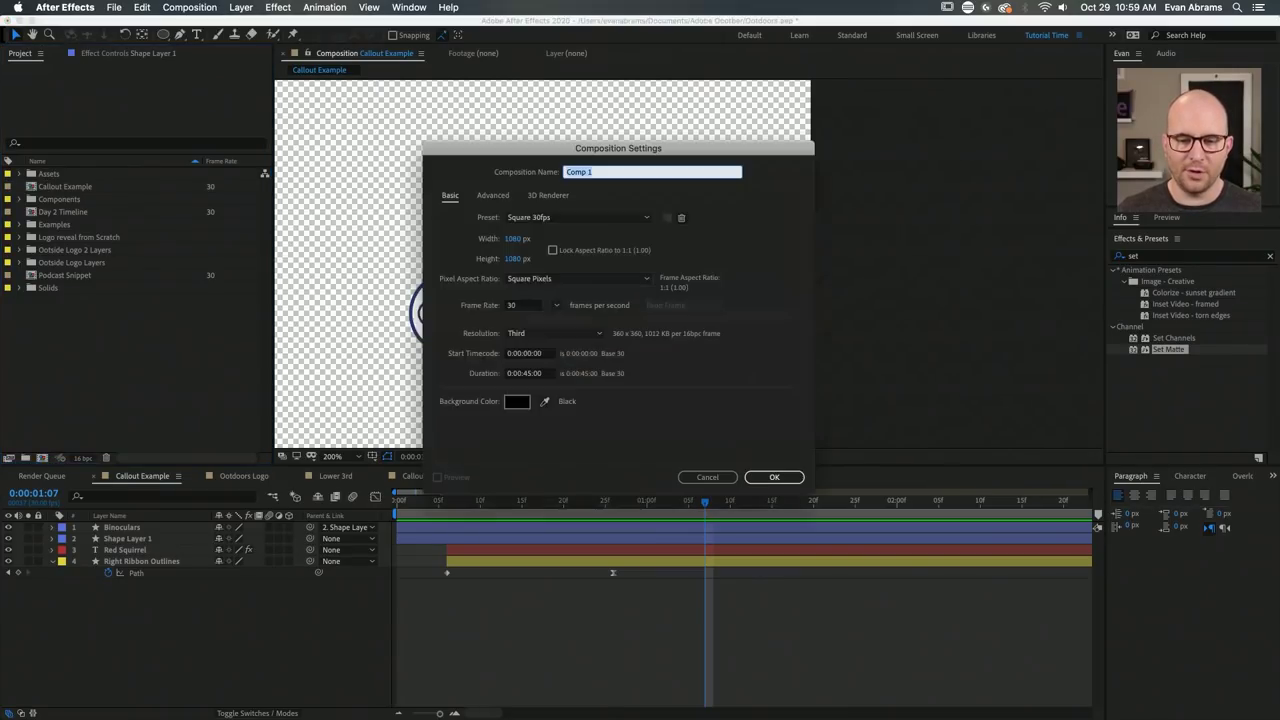
text(Assembly Example)
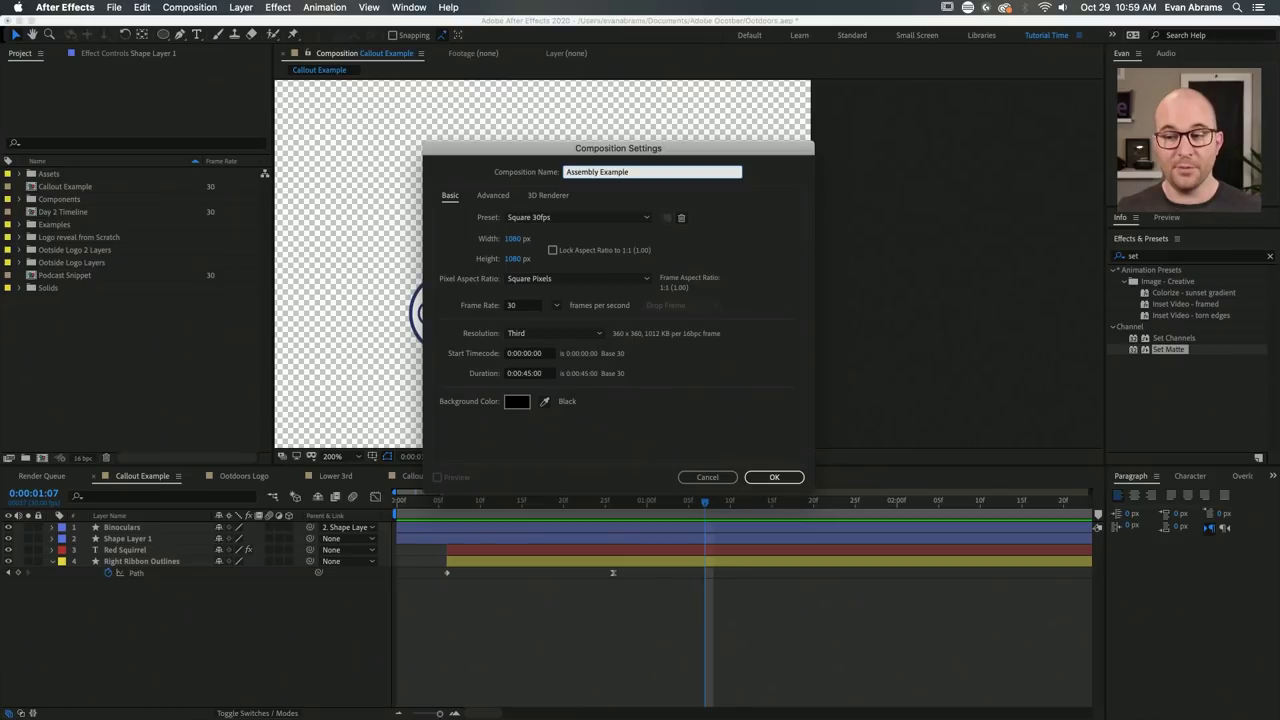
key(Return)
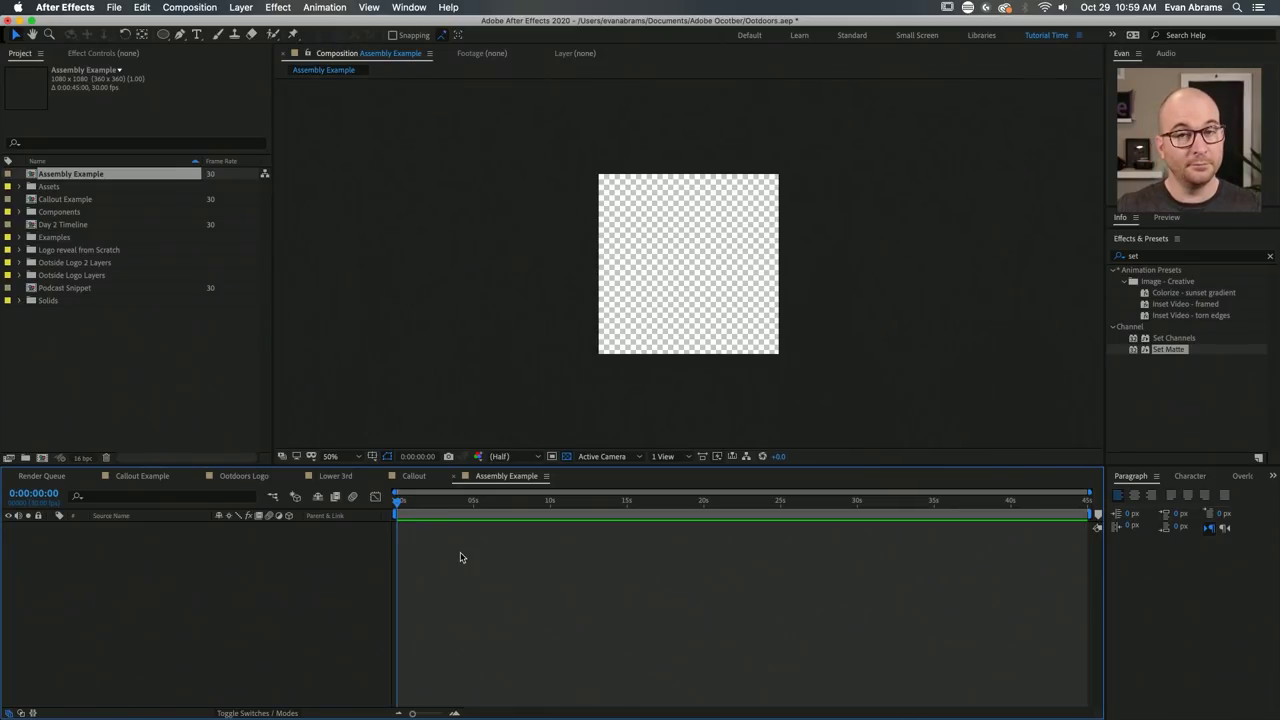
Add Sea Moss.mov from the Assets folder to the Assembly Example timeline.
click(20, 187)
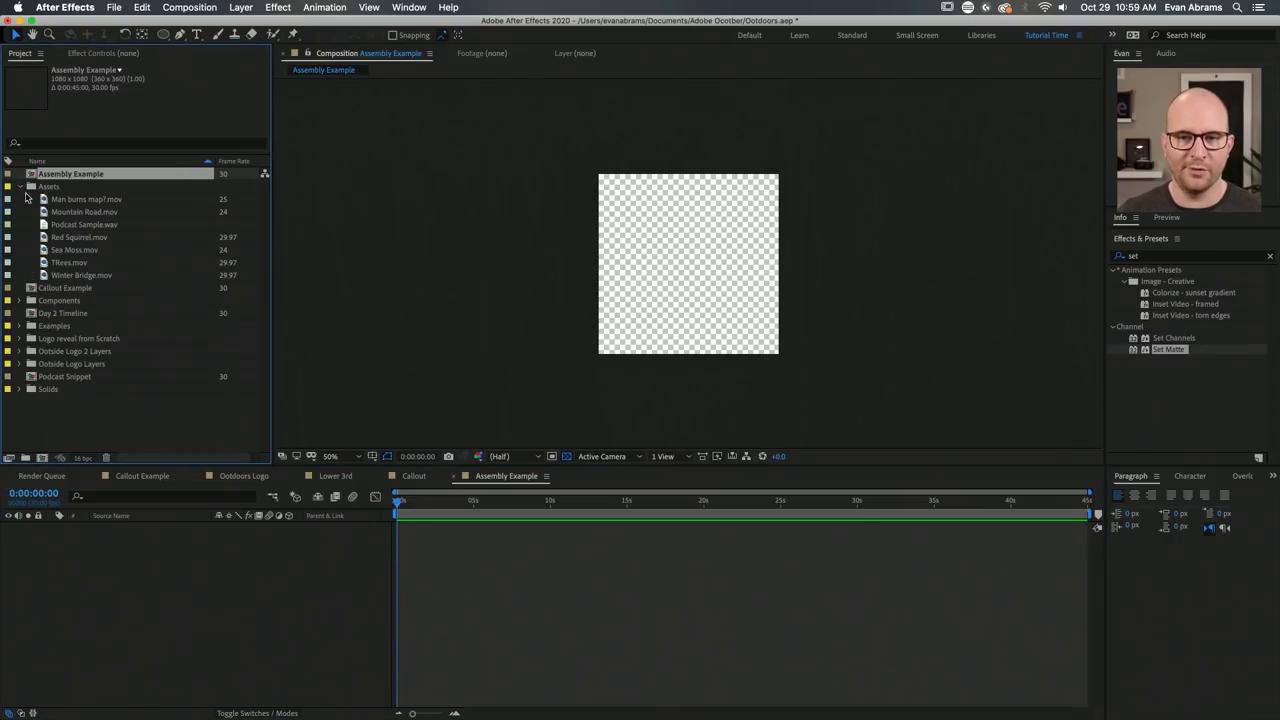
click(93, 238)
drag(80, 250, 150, 552)
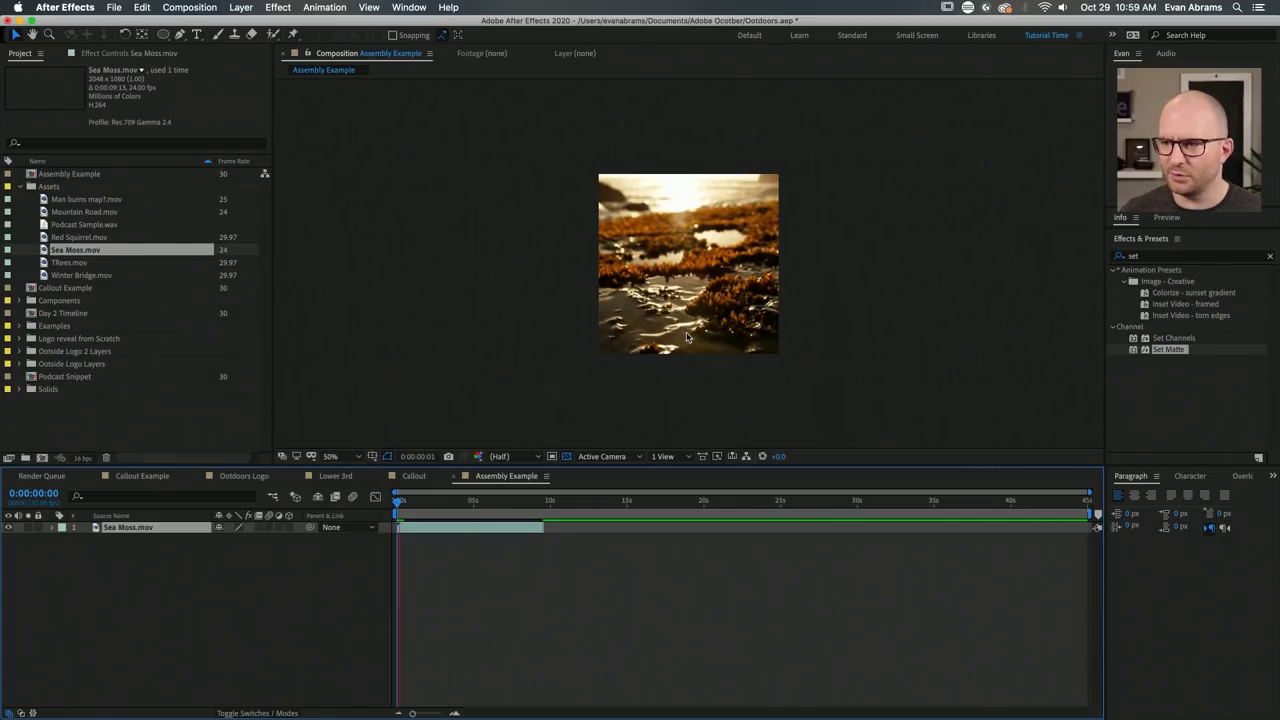
click(716, 292)
key(a)
scroll(722, 290, up, 2)
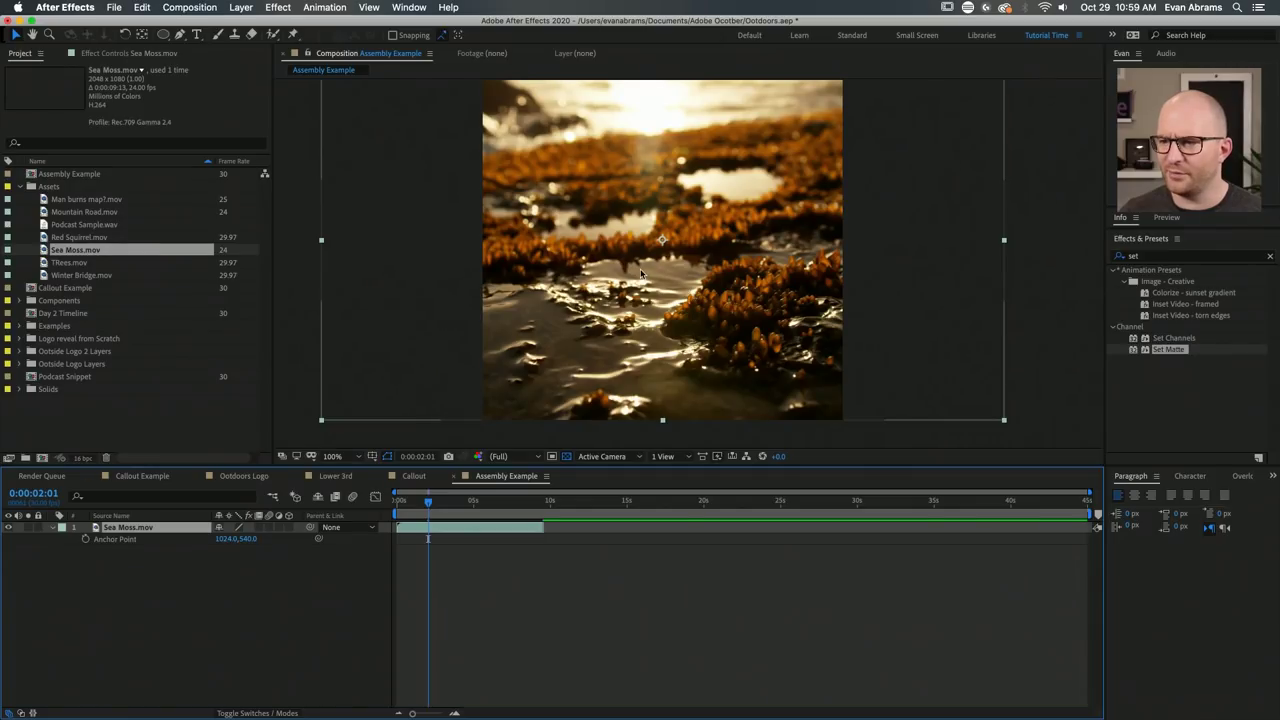
Preview the Sea Moss footage from the start and collapse the Assets folder.
key(Home)
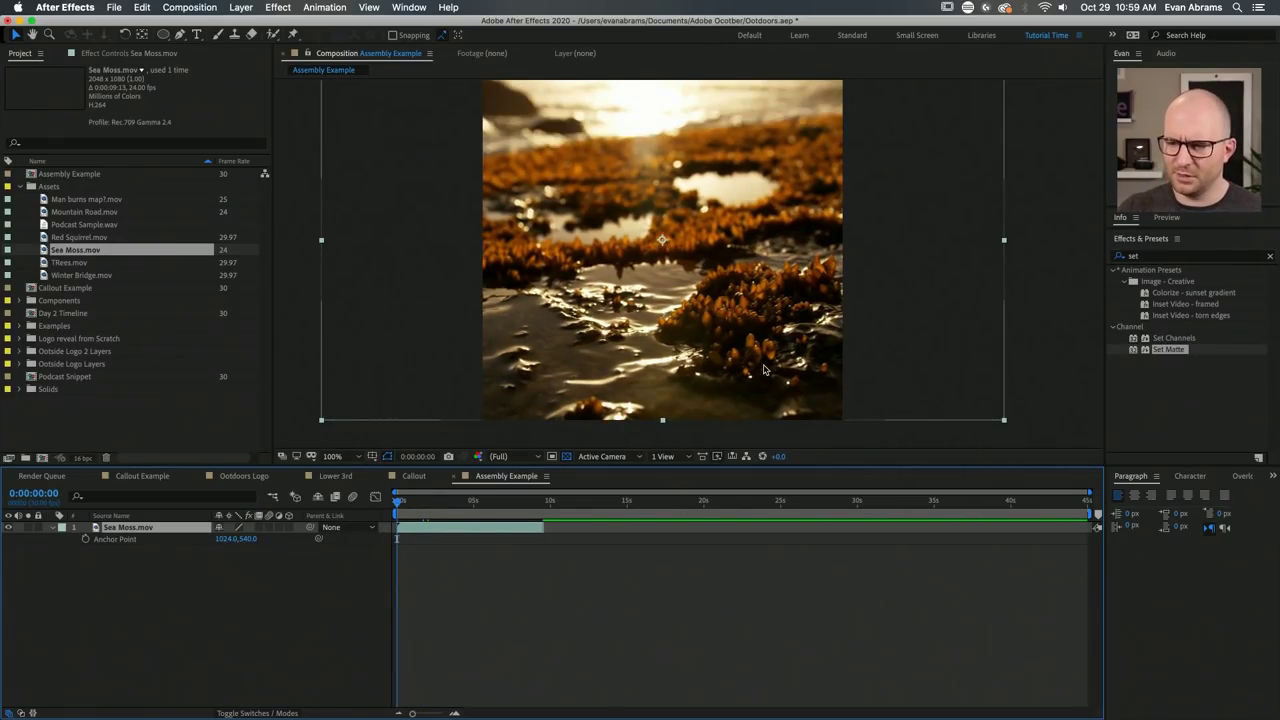
key(space)
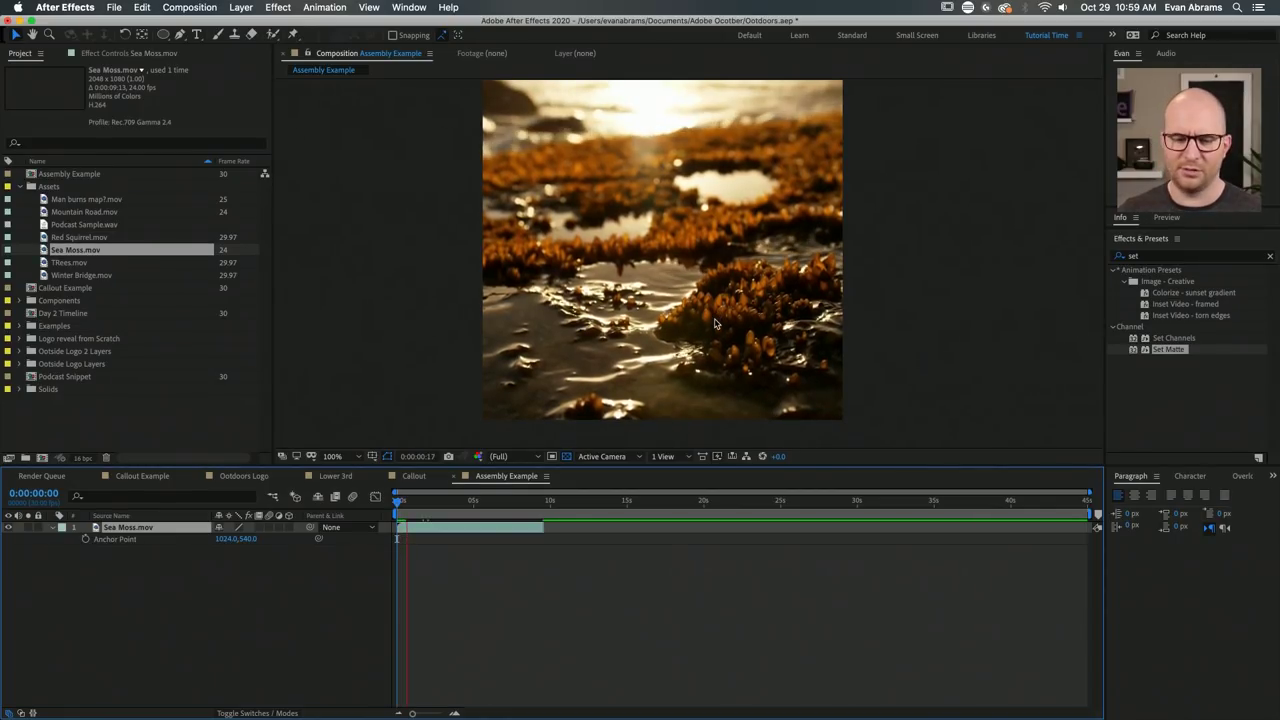
key(space)
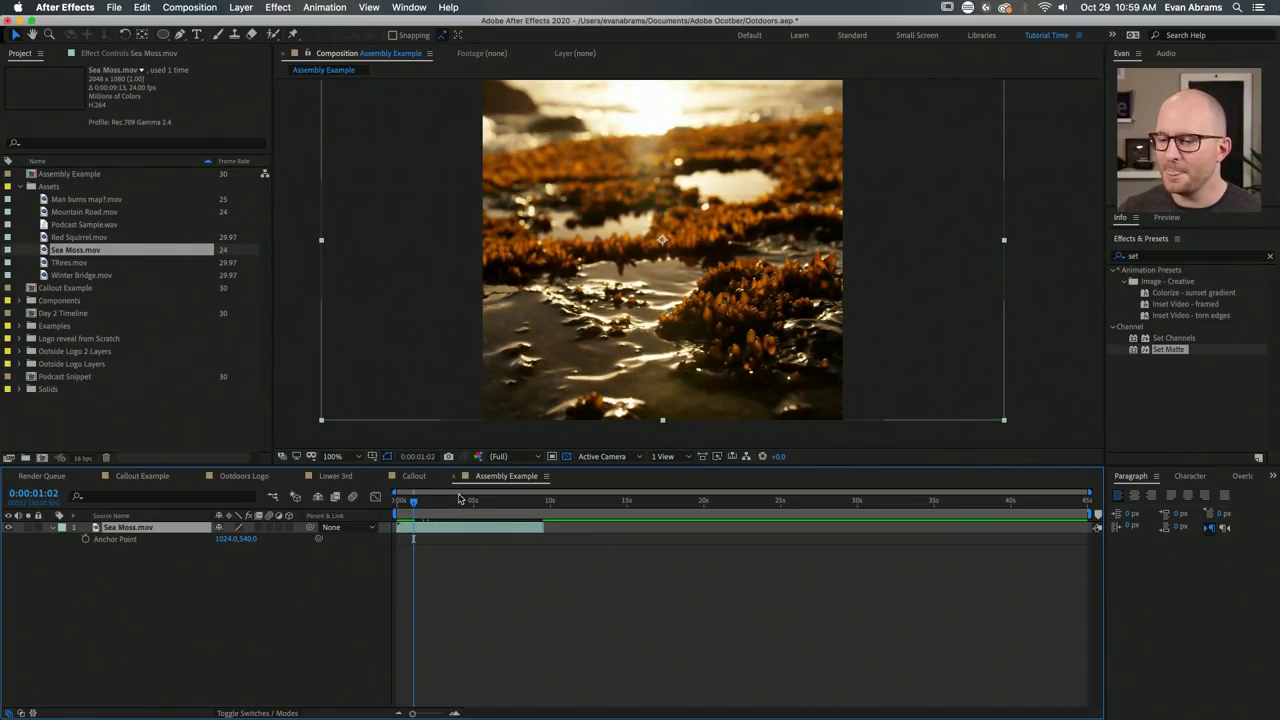
click(438, 613)
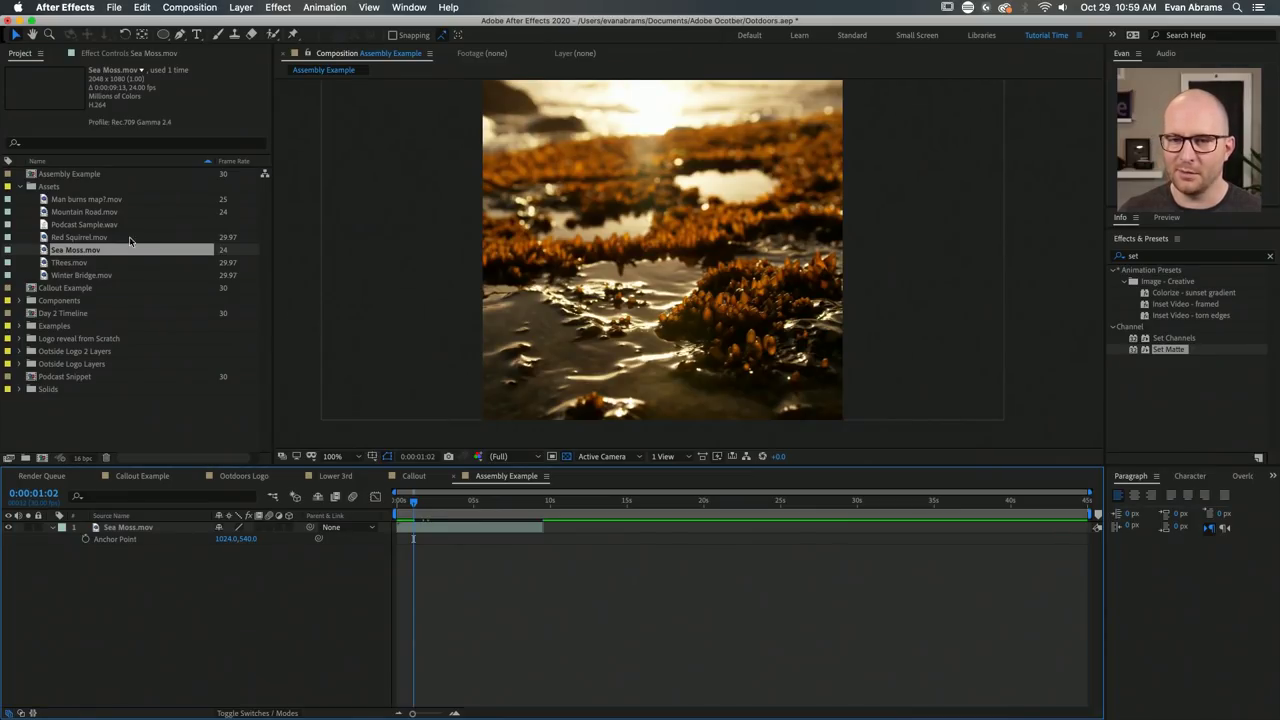
click(20, 187)
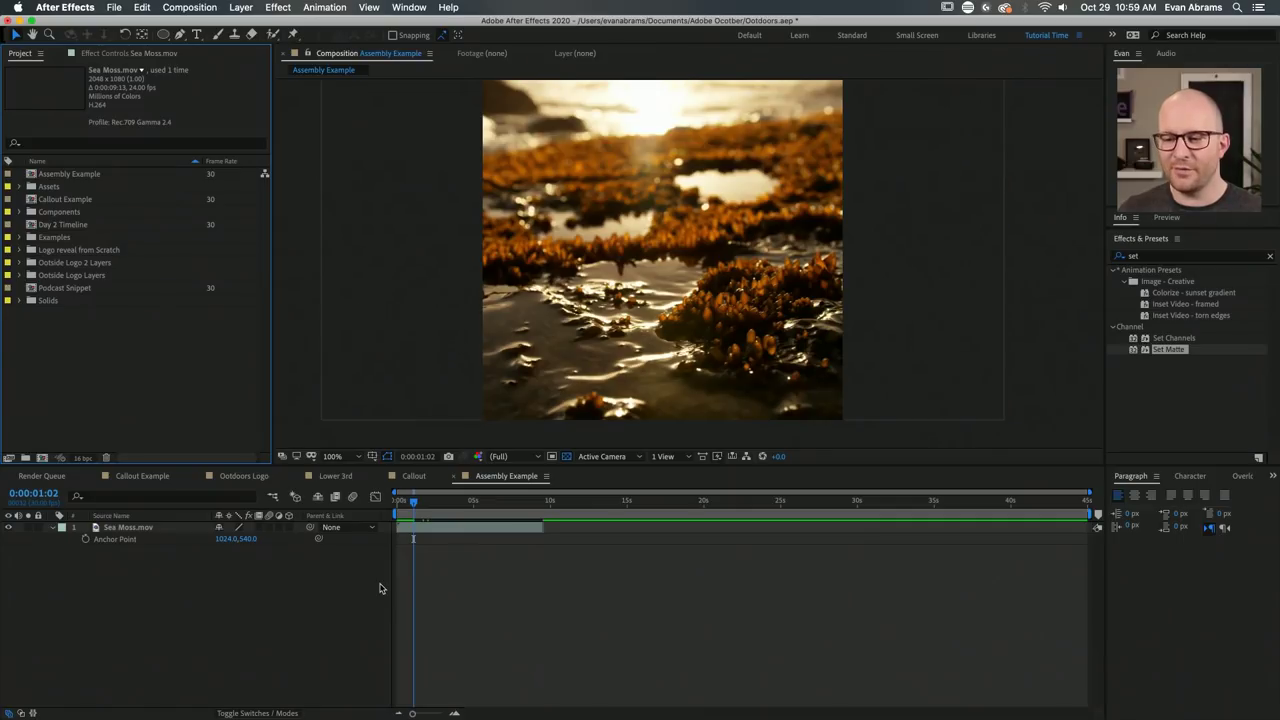
click(140, 527)
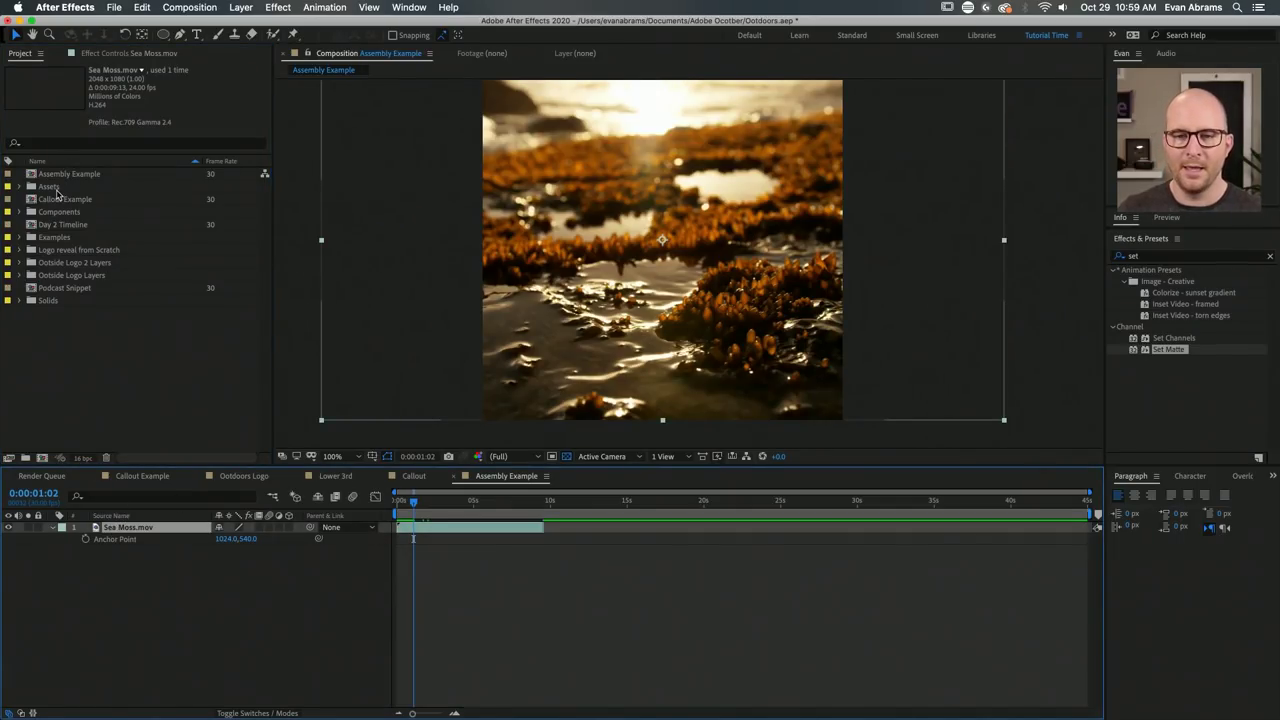
Nest Callout Example above Sea Moss, starting slightly later, lowered and enlarged about 30%.
drag(64, 200, 105, 528)
mouse_move(414, 530)
mouse_down()
mouse_move(436, 532)
mouse_move(428, 521)
mouse_up()
key(space)
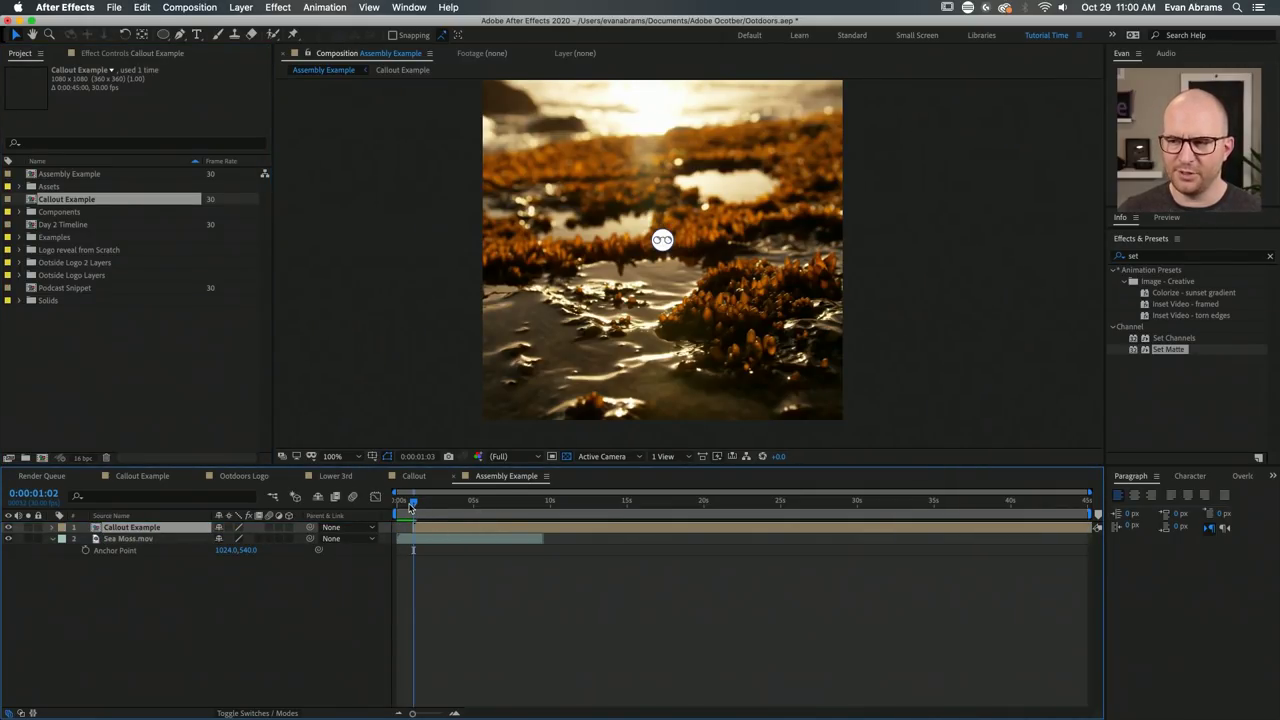
scroll(686, 253, down, 2)
drag(686, 253, 692, 310)
key(alt+shift+KP_Add)
key(alt+shift+KP_Add)
key(alt+shift+KP_Add)
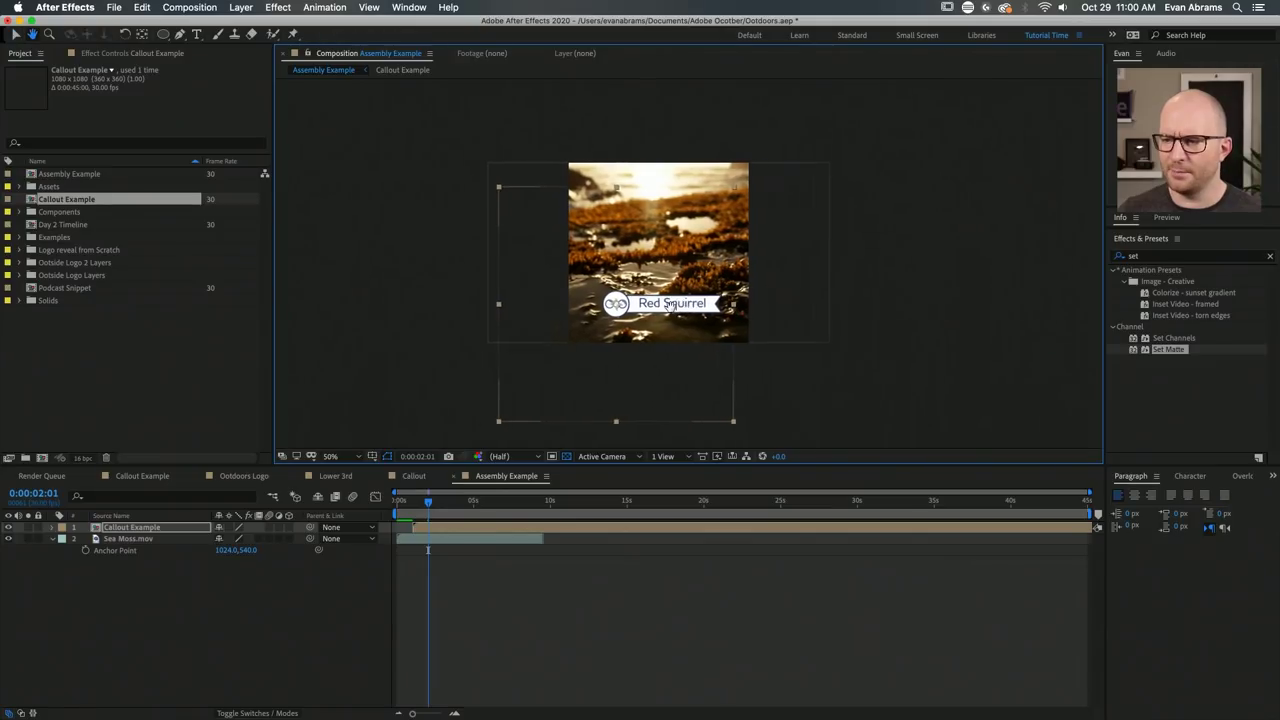
scroll(693, 305, up, 2)
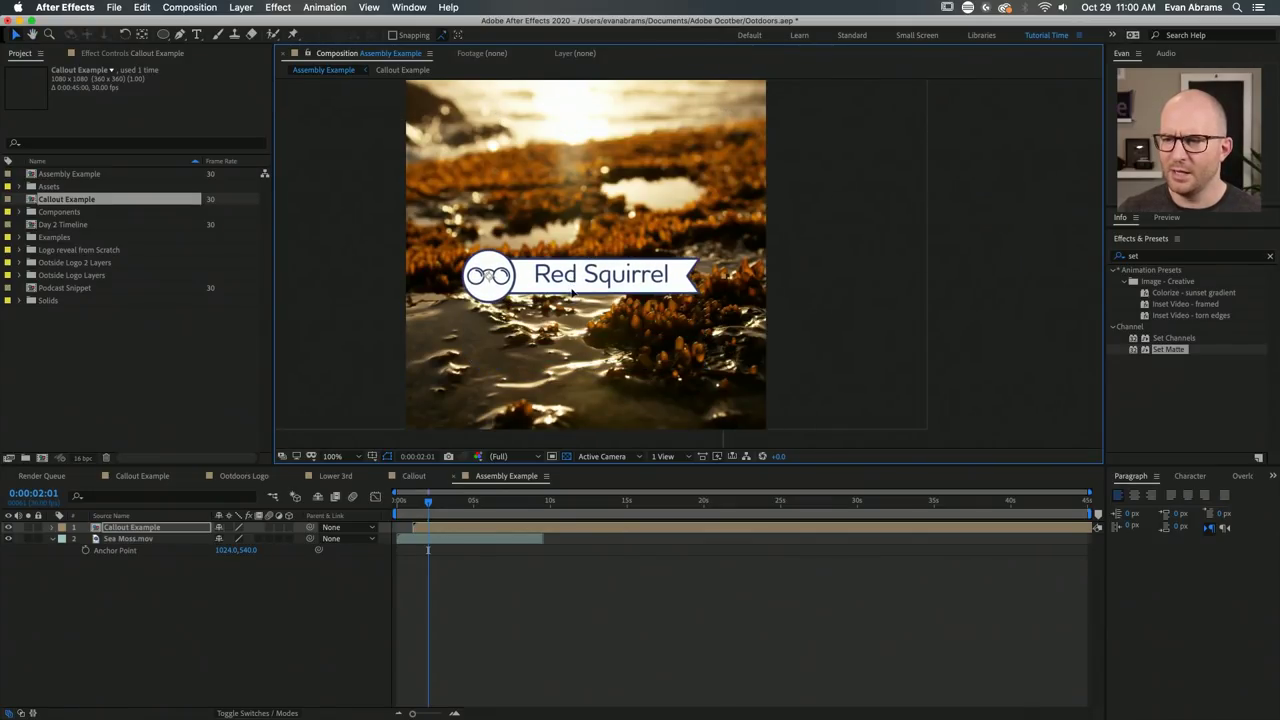
Display the Proportional Grid over the Assembly Example comp.
click(371, 456)
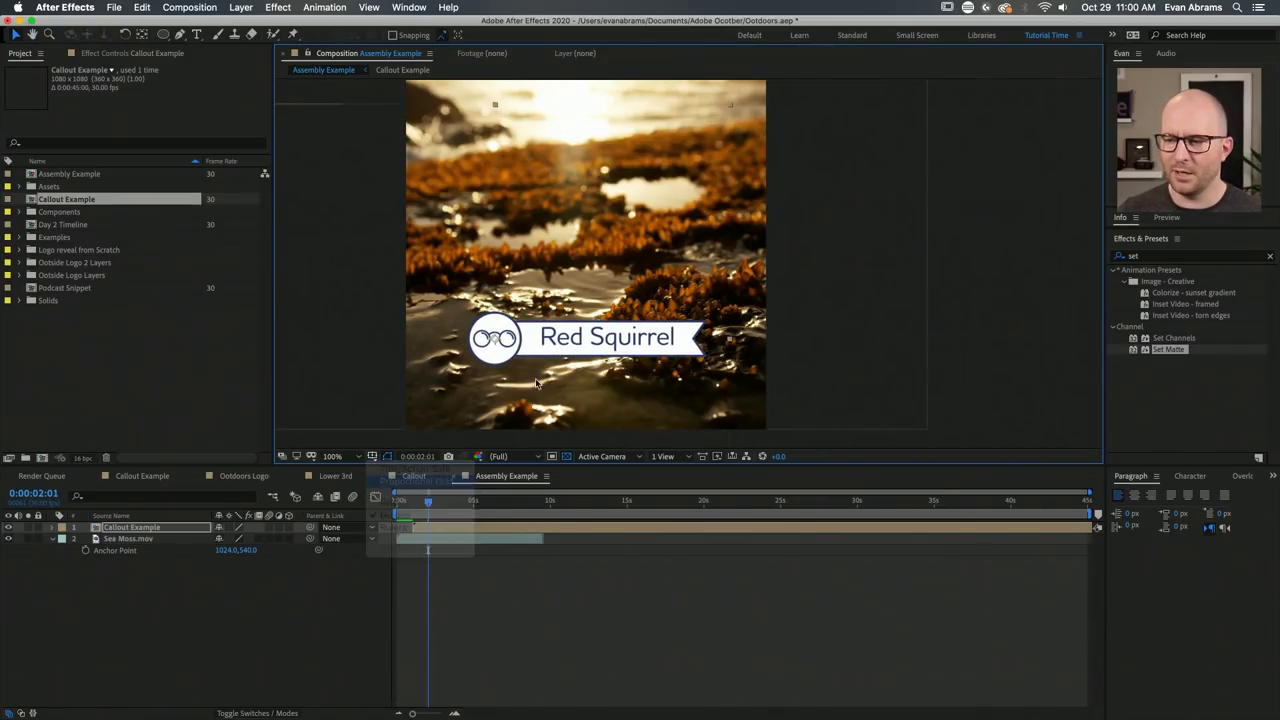
click(376, 481)
click(373, 458)
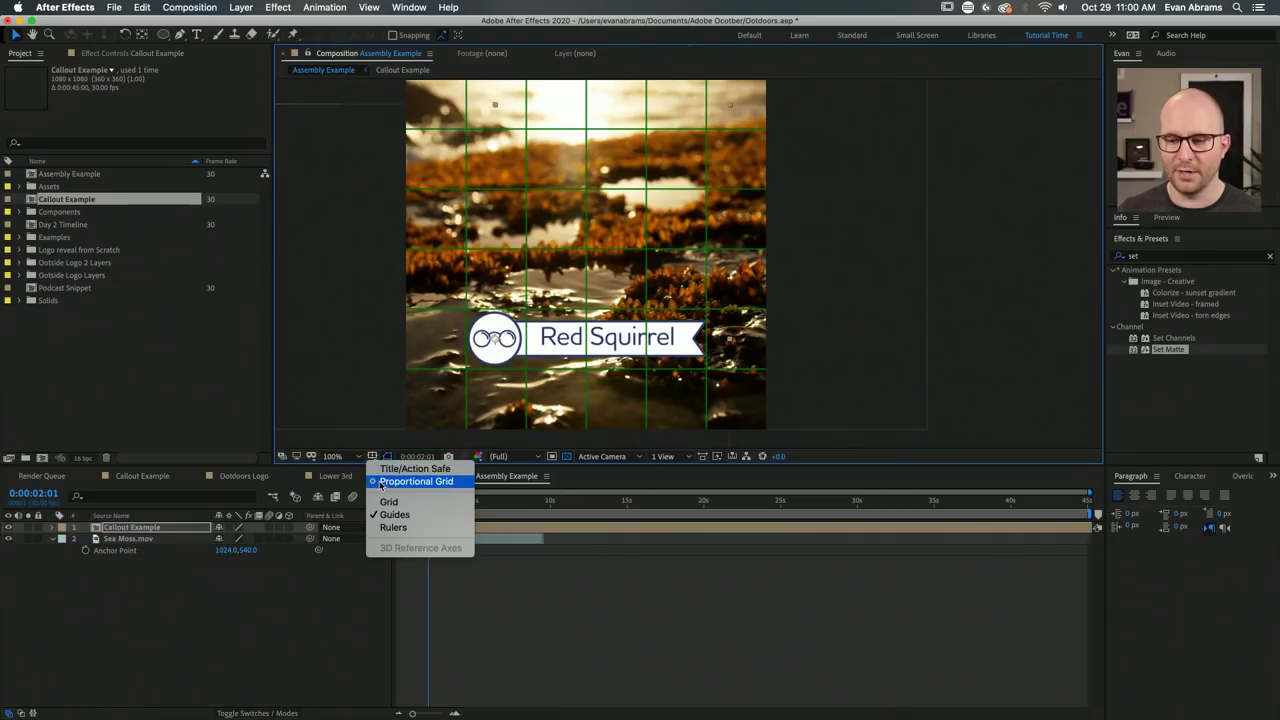
Raise the callout about 17 px and view the whole comp at different zoom levels.
click(381, 417)
drag(636, 321, 638, 304)
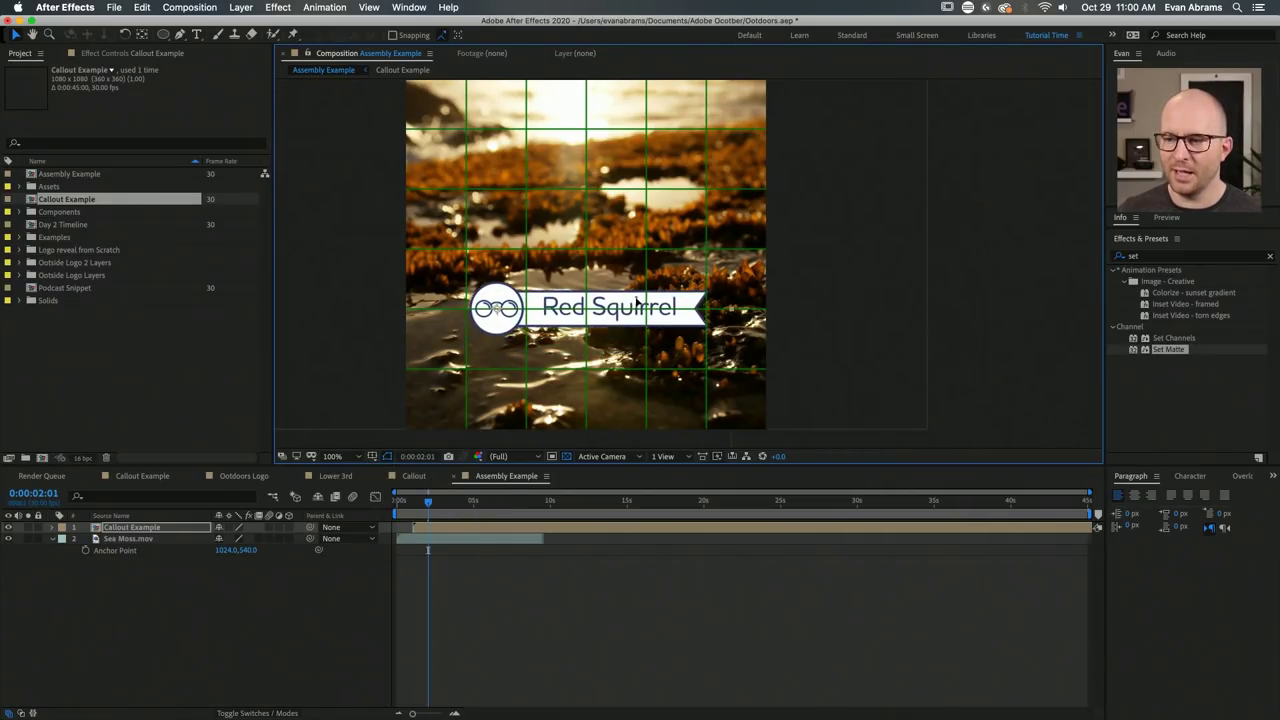
key(comma)
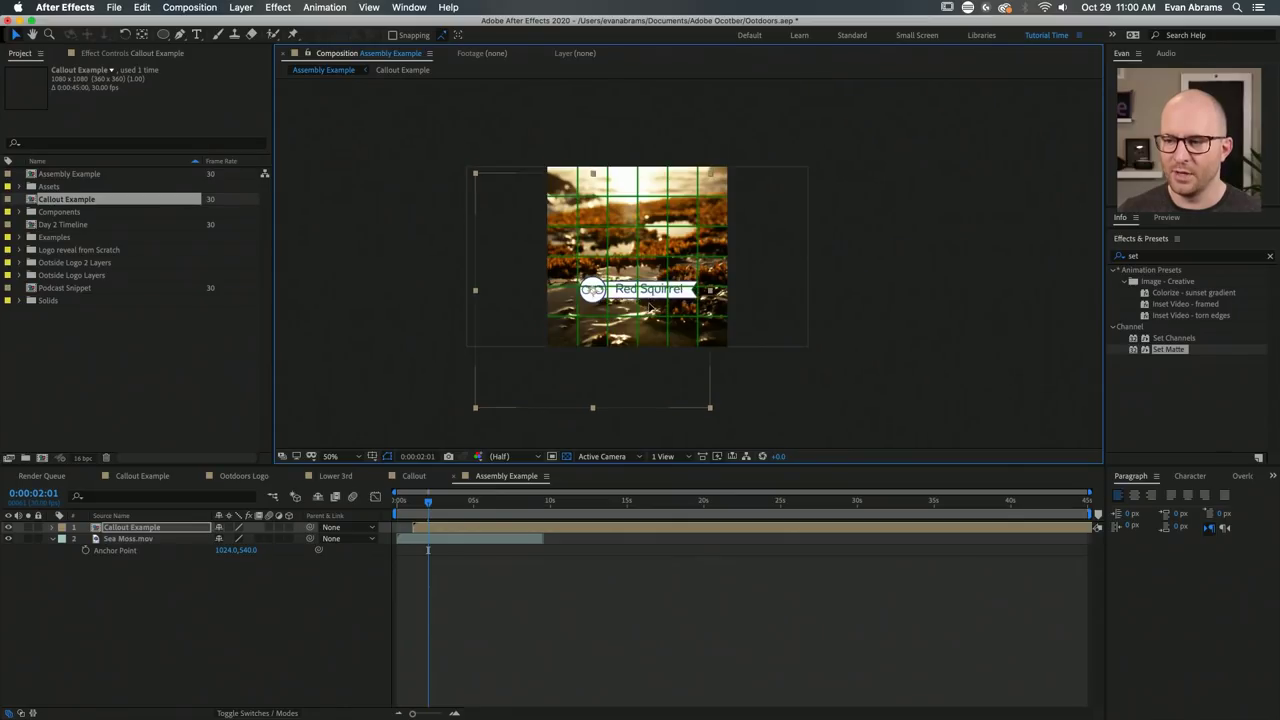
key(period)
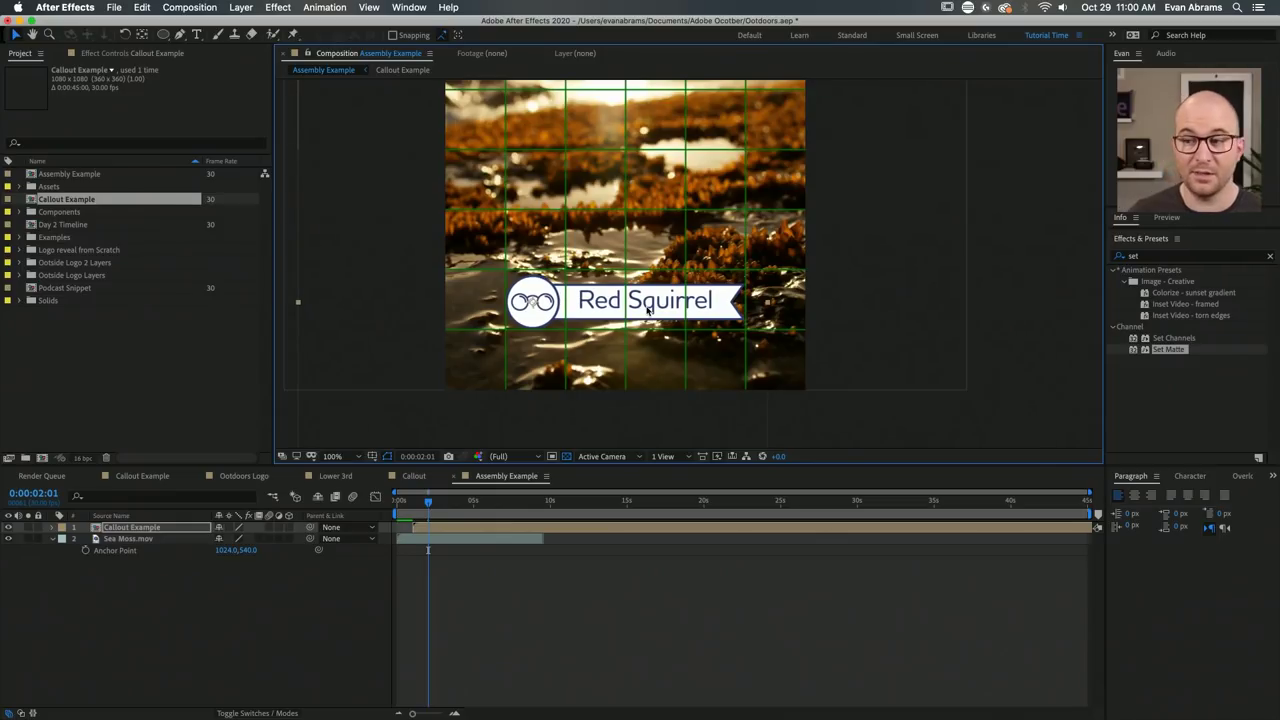
key(comma)
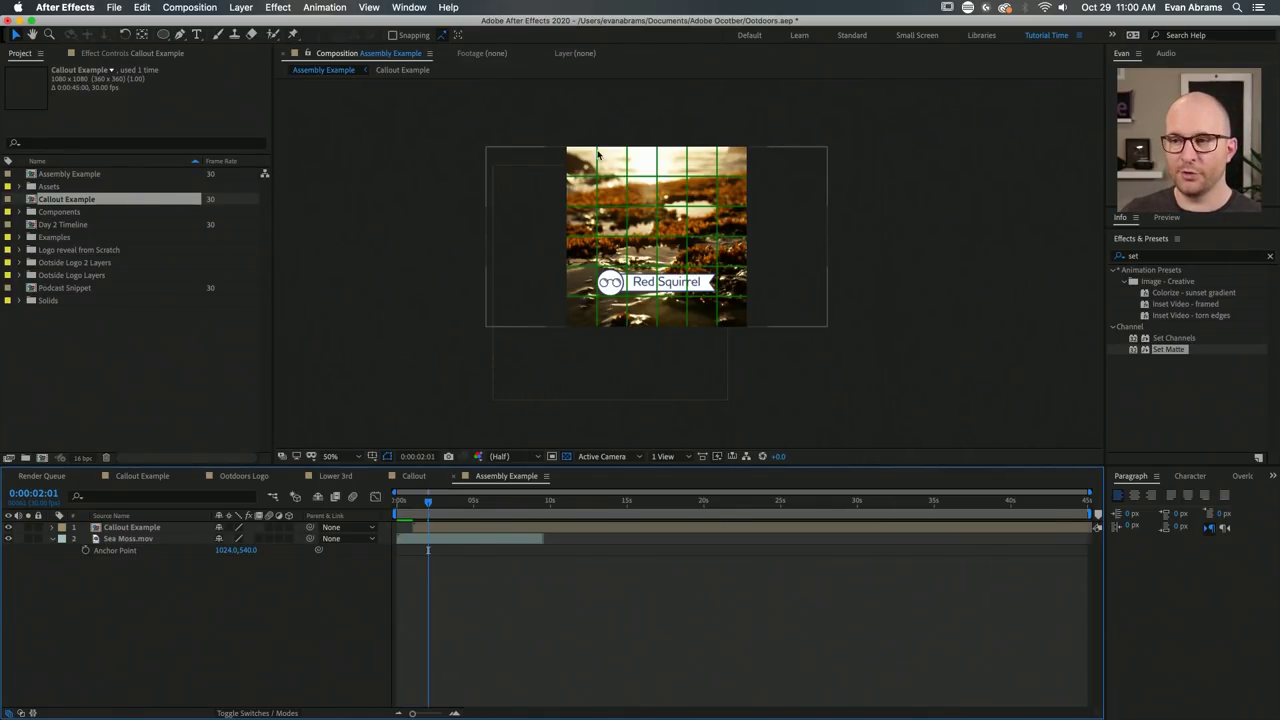
Check the grid and guide options, then bring up the After Effects application menu.
click(372, 456)
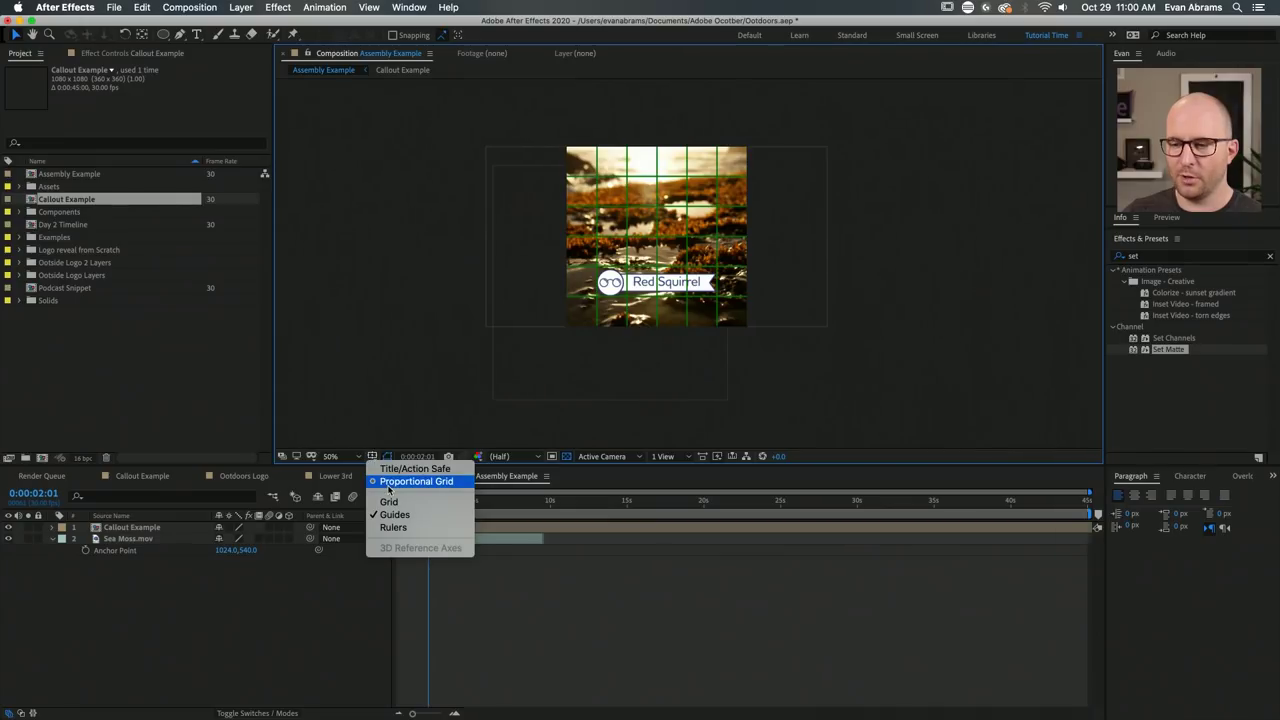
click(390, 310)
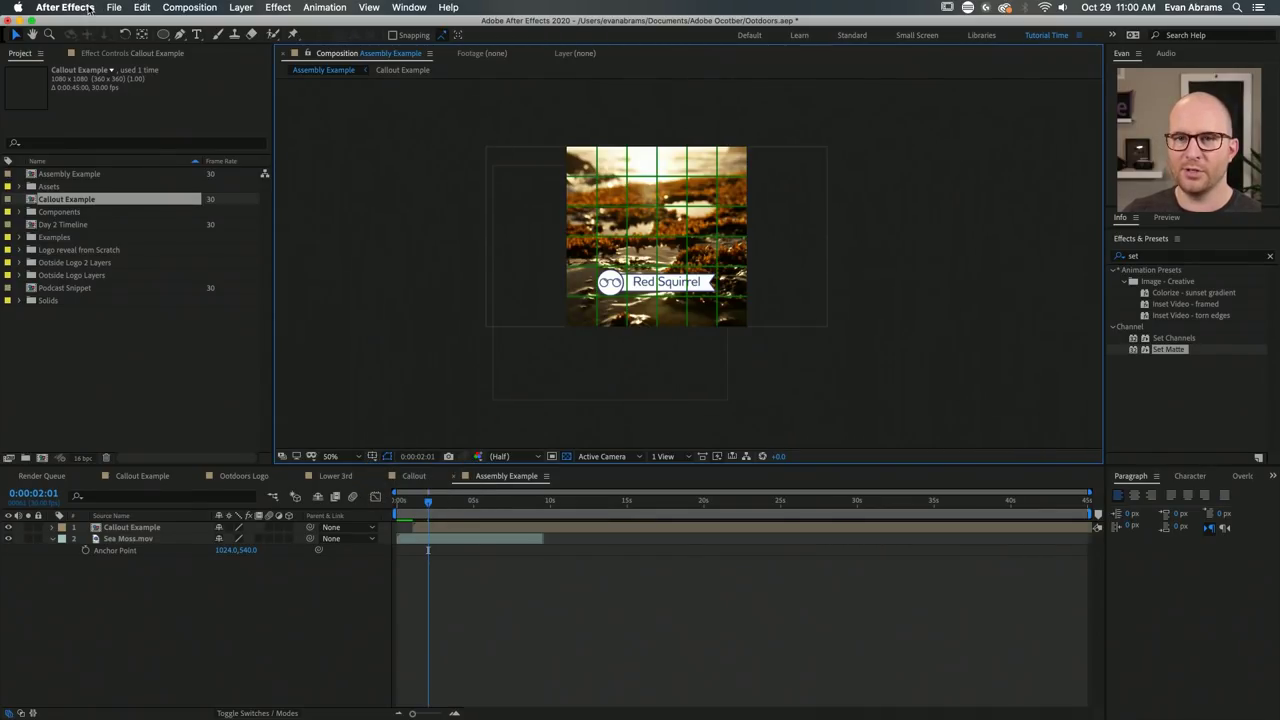
click(79, 8)
Show the Grids & Guides preferences, with the proportional grid at 6 × 6 divisions.
mouse_move(116, 52)
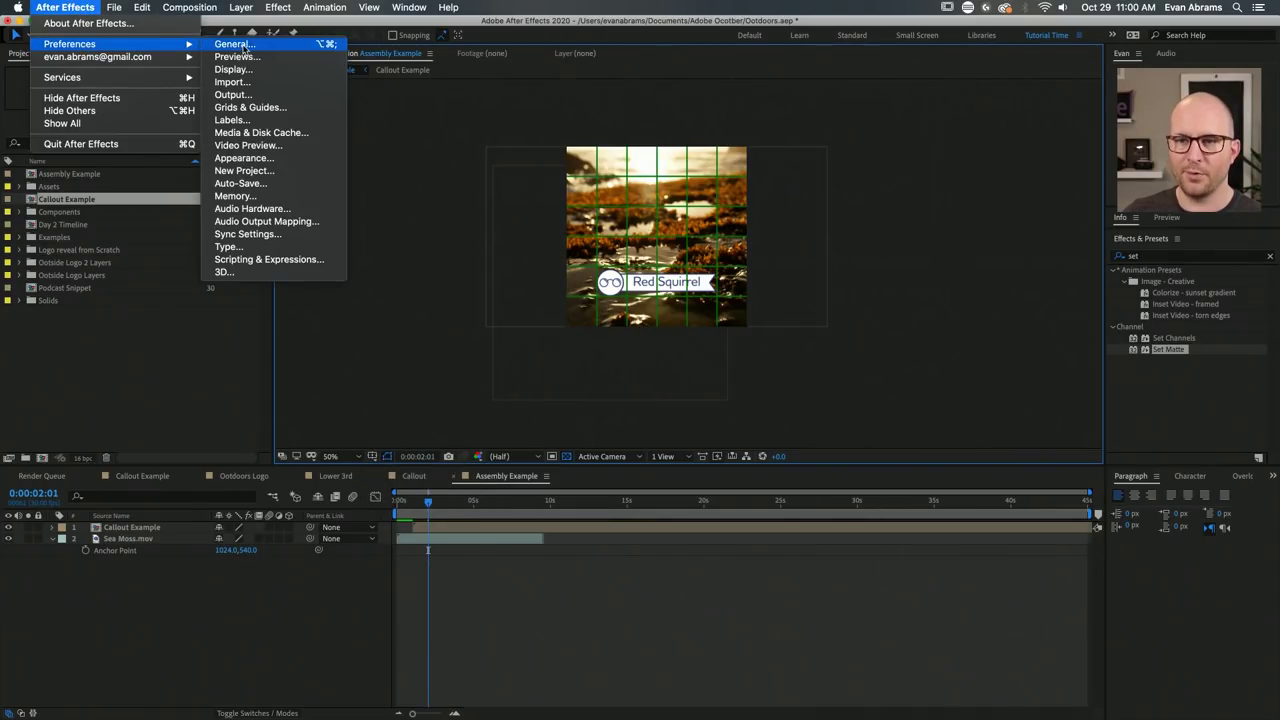
click(270, 107)
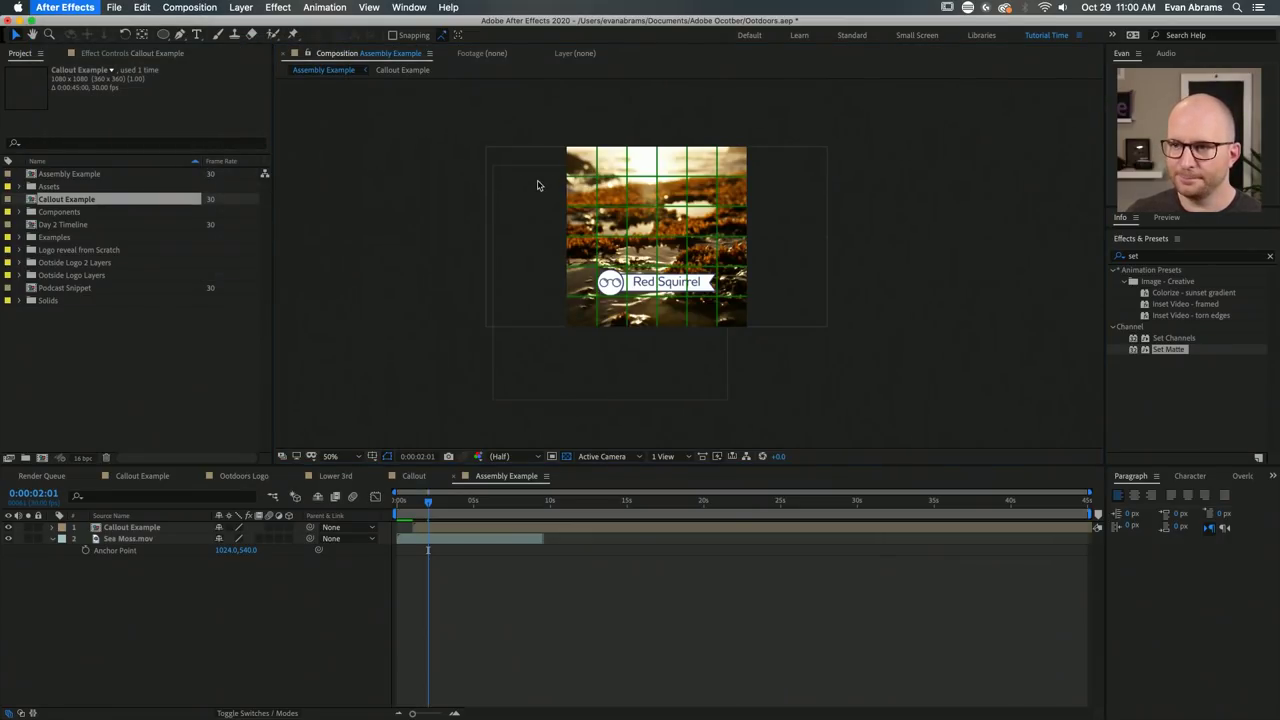
drag(407, 196, 535, 120)
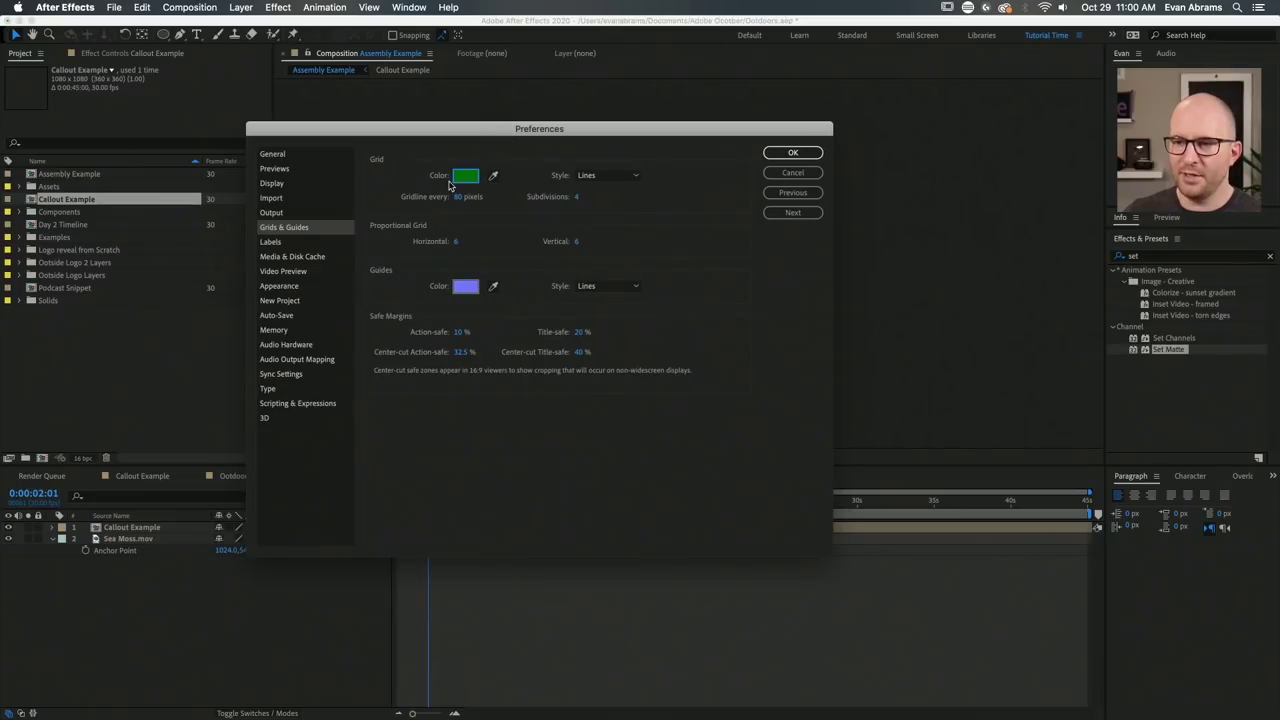
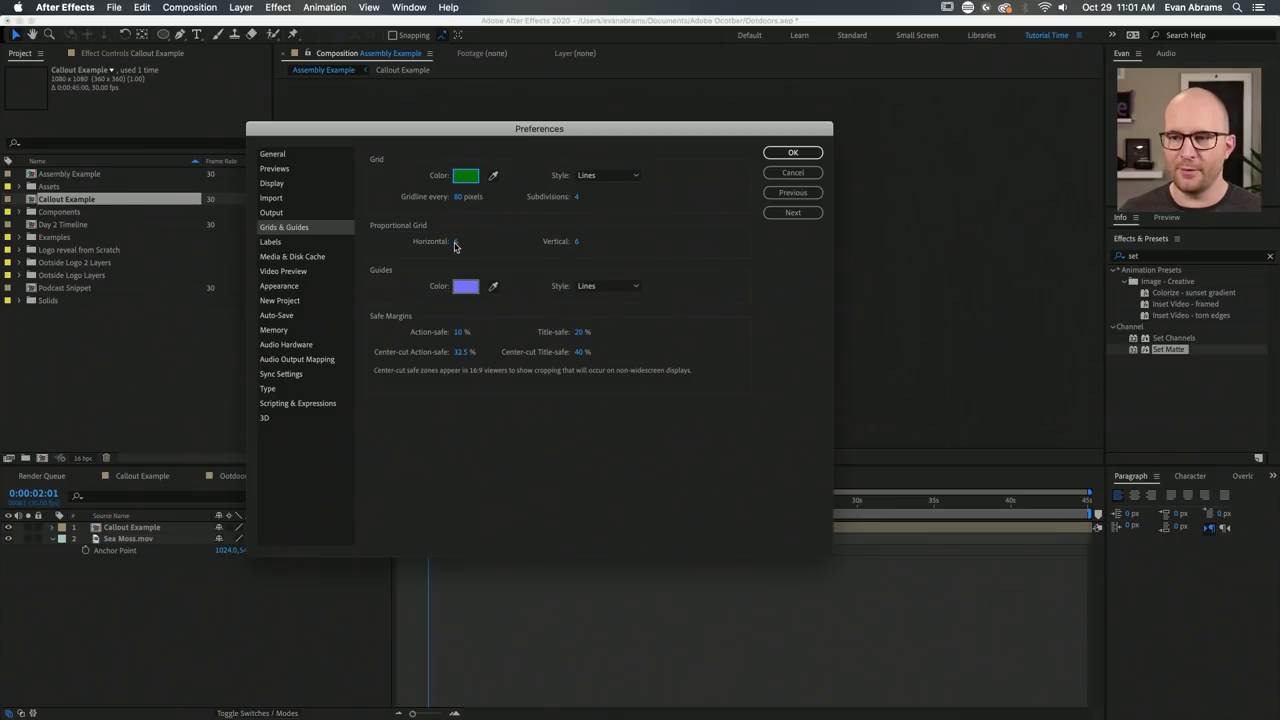
Set the proportional grid to 3 by 3 divisions and view the comp at full size.
click(457, 243)
text(3)
key(Tab)
text(3)
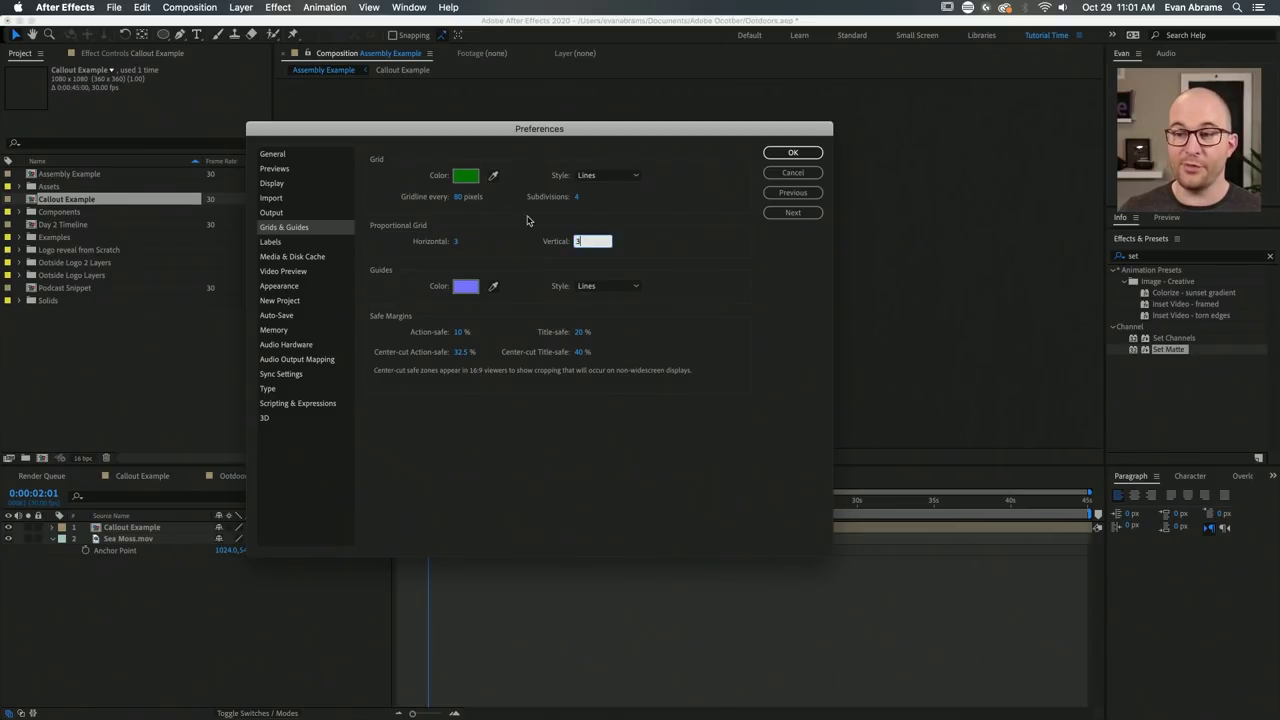
click(792, 152)
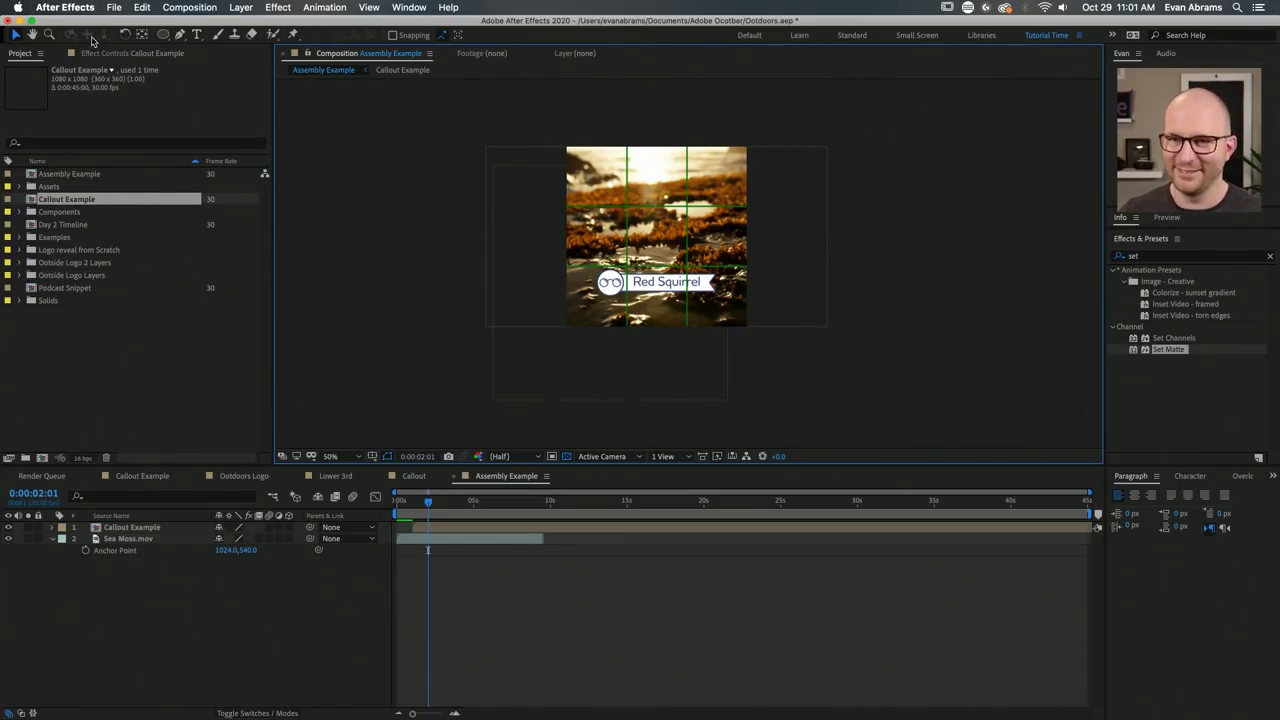
key(slash)
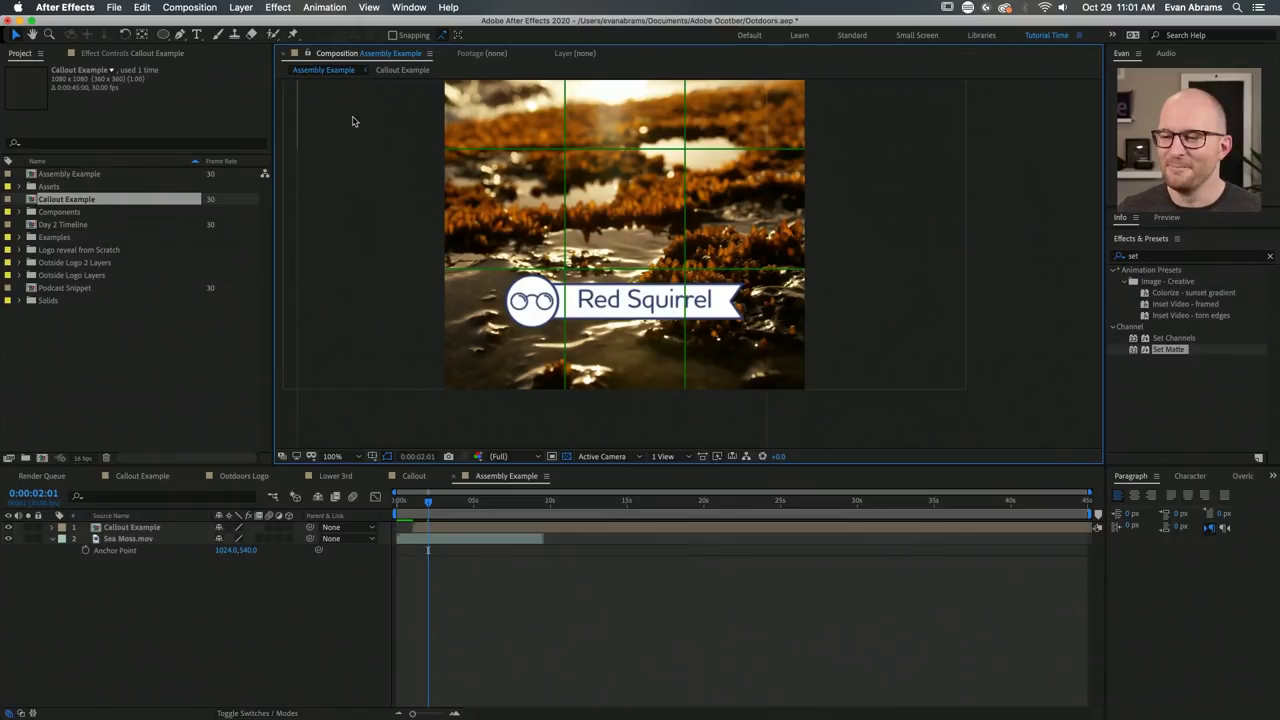
Change the proportional grid in Grids & Guides preferences to 6 by 6 divisions.
click(64, 8)
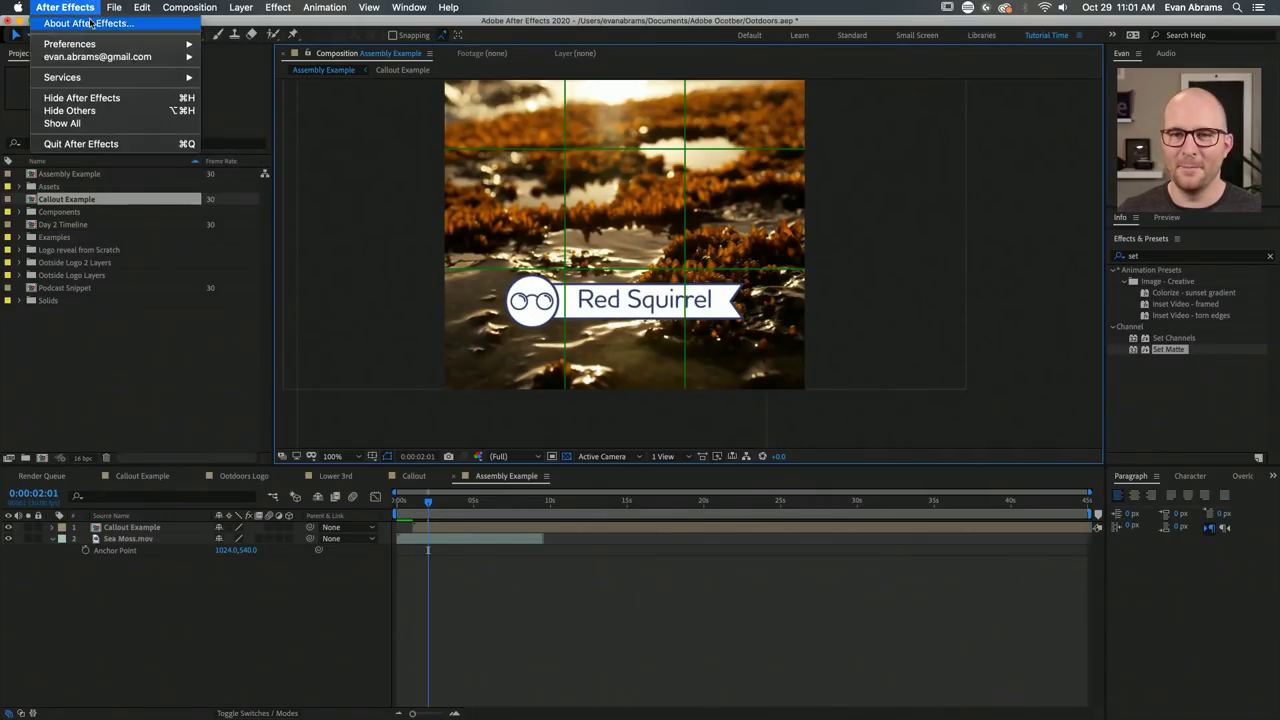
mouse_move(150, 44)
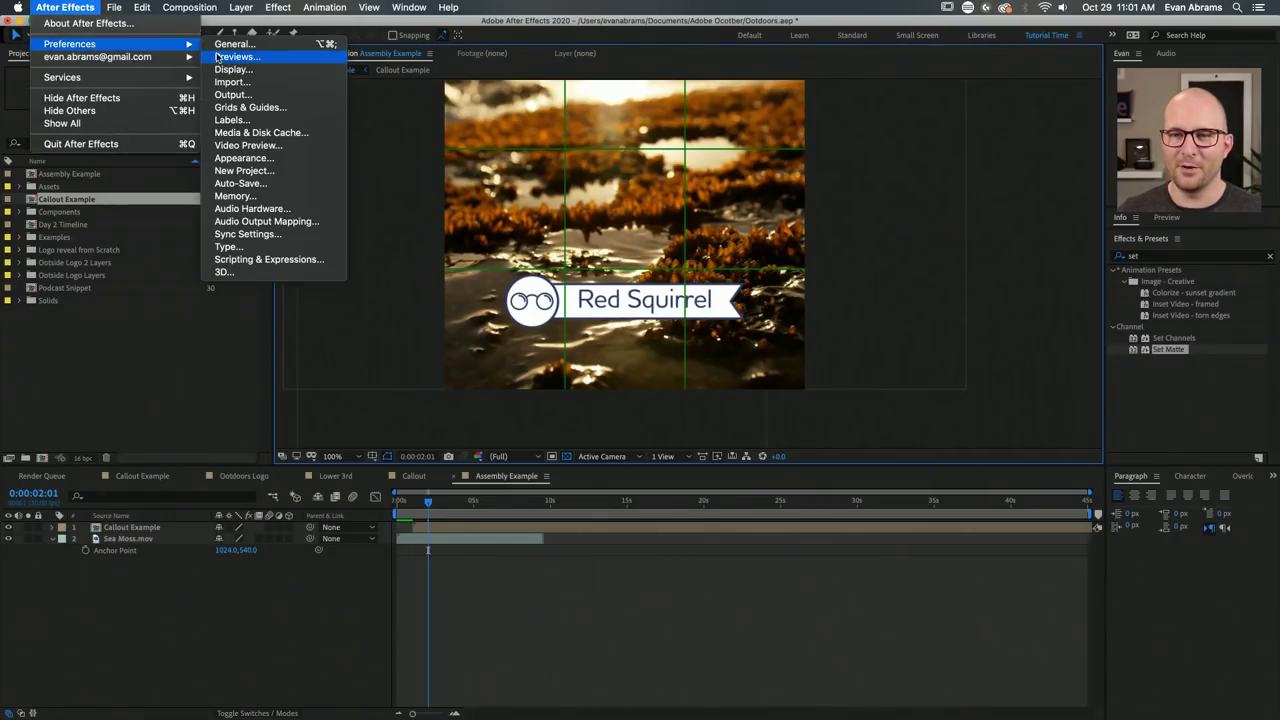
click(269, 112)
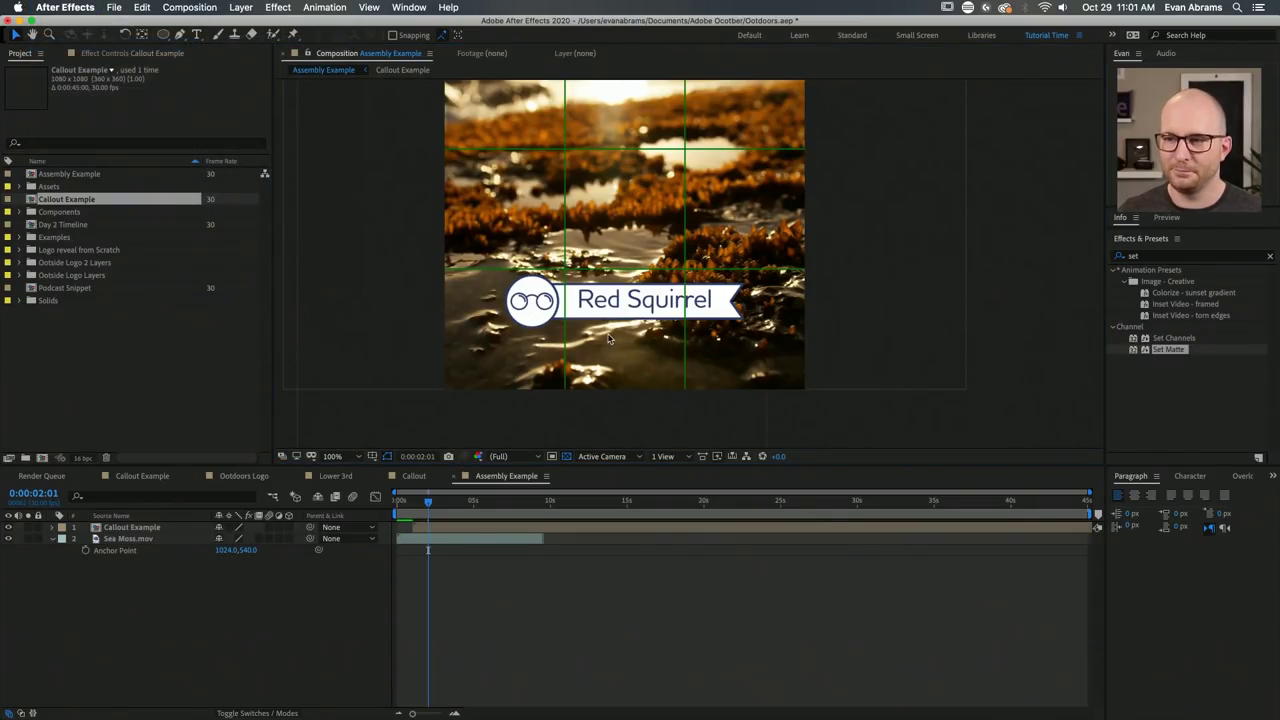
click(455, 241)
text(6)
key(Tab)
text(6)
click(792, 152)
Select the Callout Example and Sea Moss.mov layers, clear the selection, and view at half size.
click(646, 313)
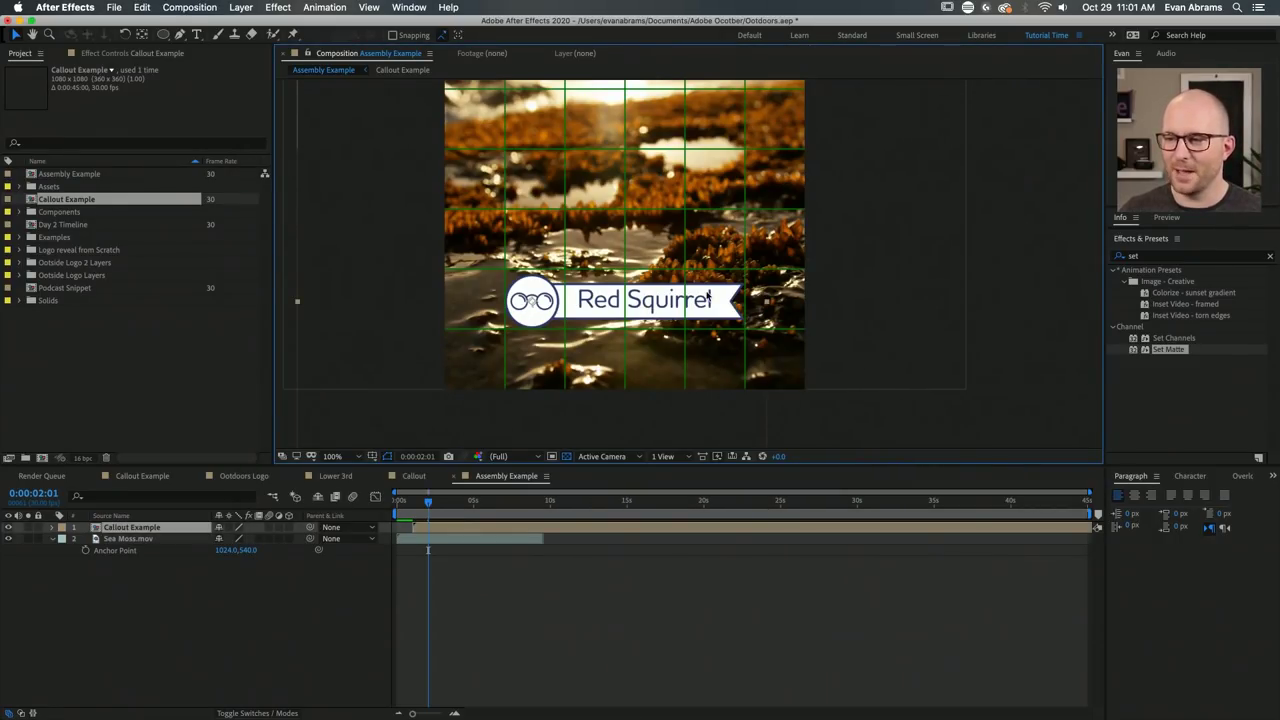
click(541, 533)
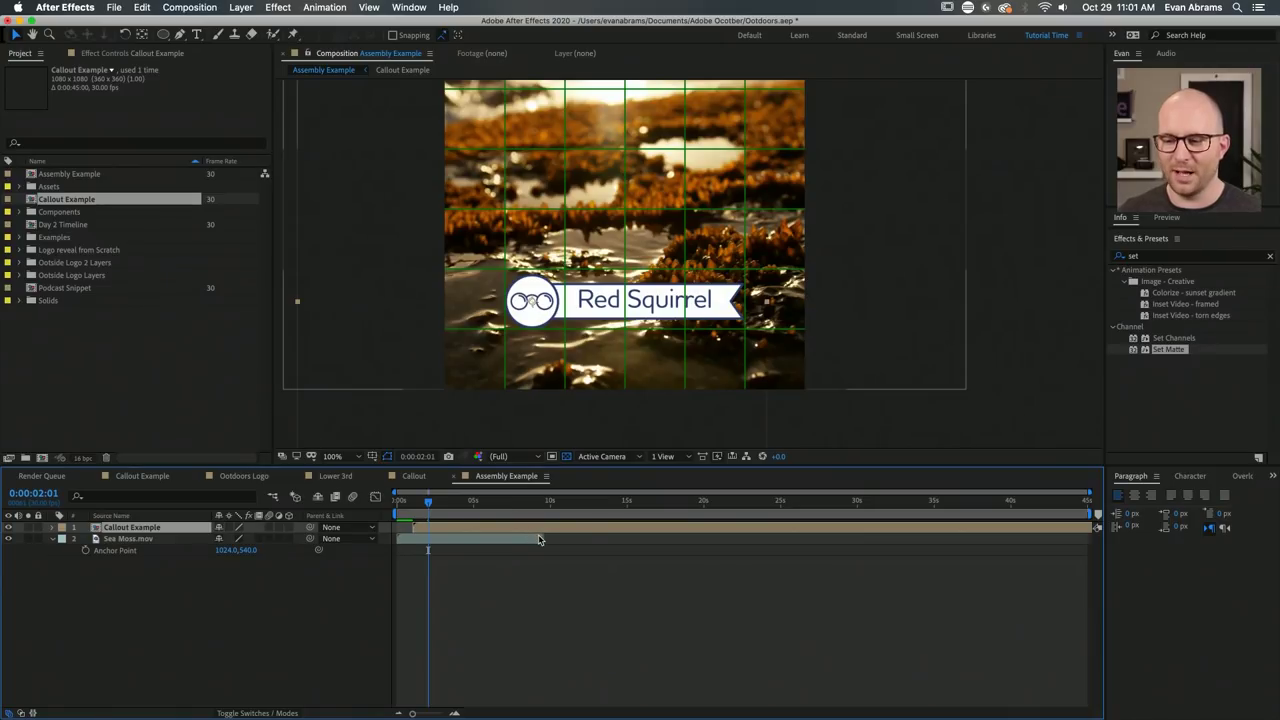
click(538, 539)
click(601, 600)
key(comma)
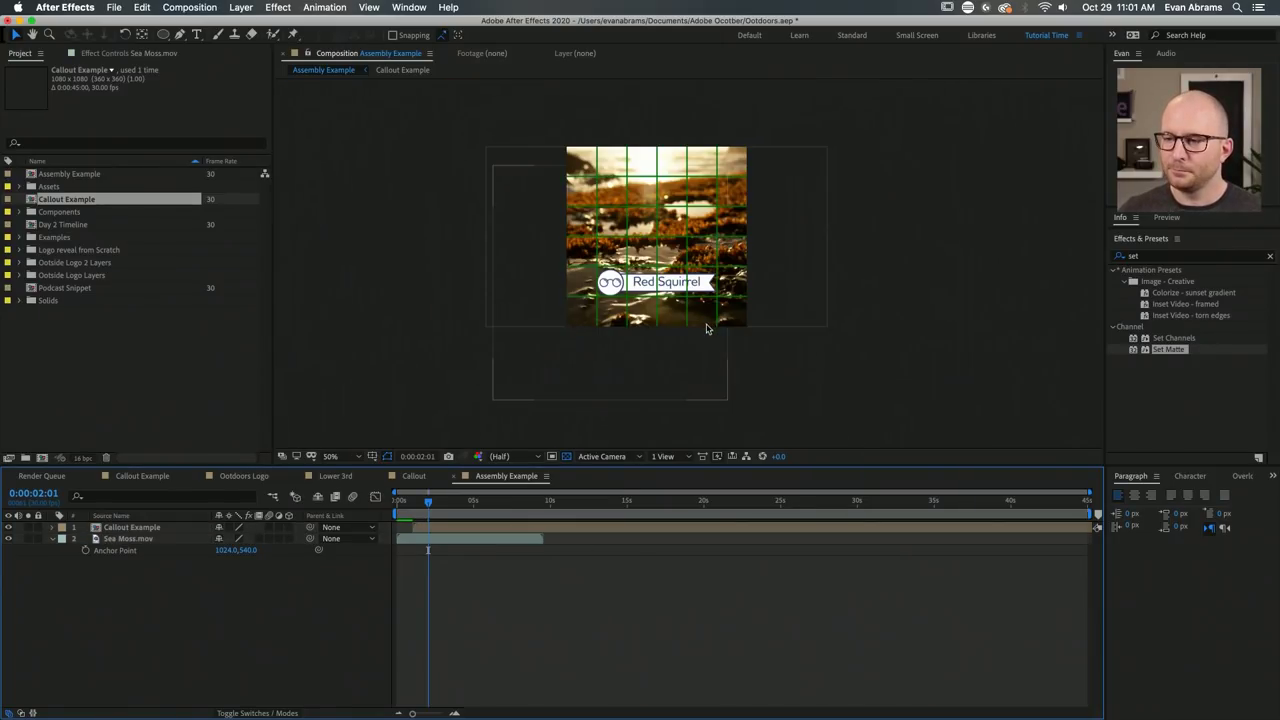
Add Mountain Road.mov from Assets to the comp above Sea Moss at 5 seconds.
click(500, 527)
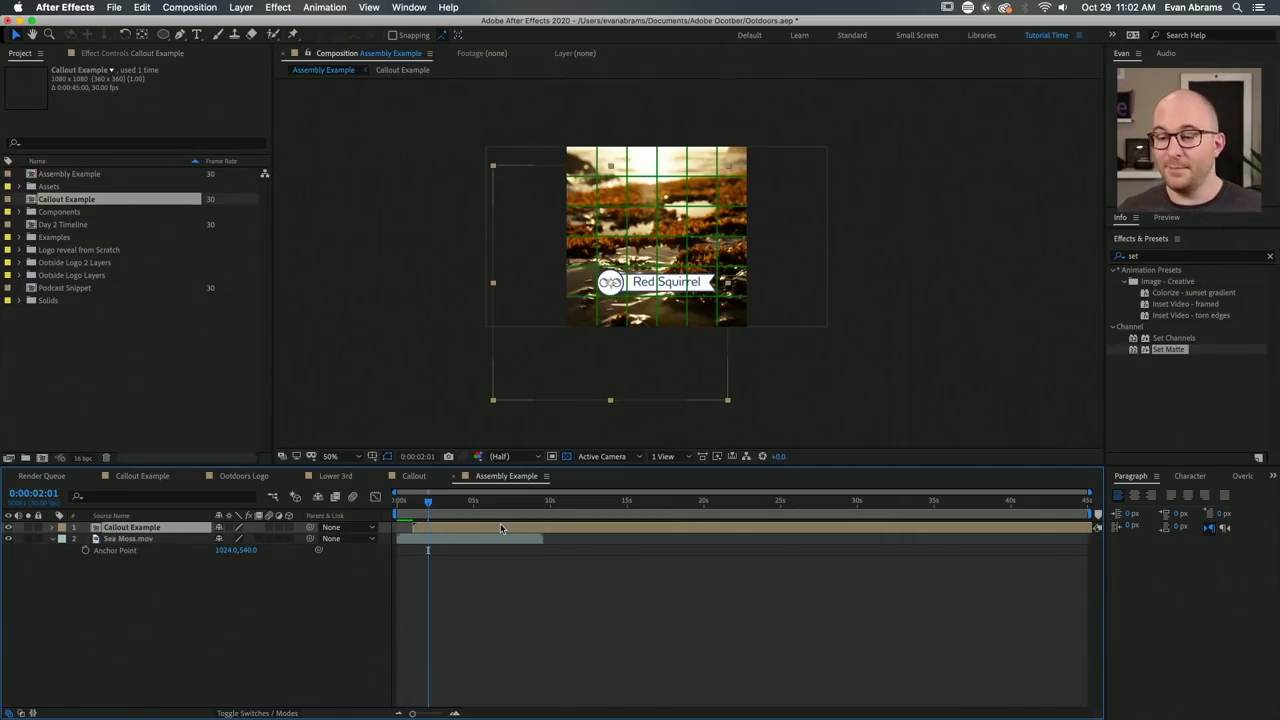
drag(467, 502, 474, 508)
click(530, 540)
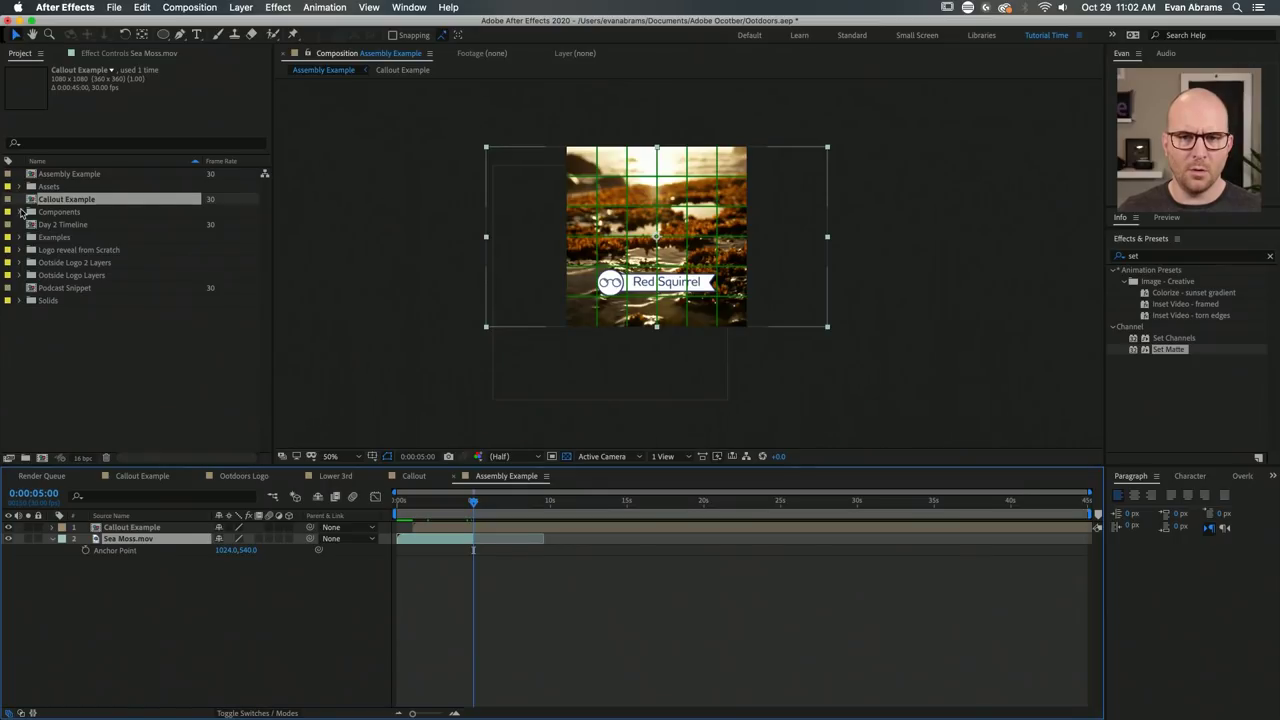
click(19, 187)
drag(88, 212, 473, 540)
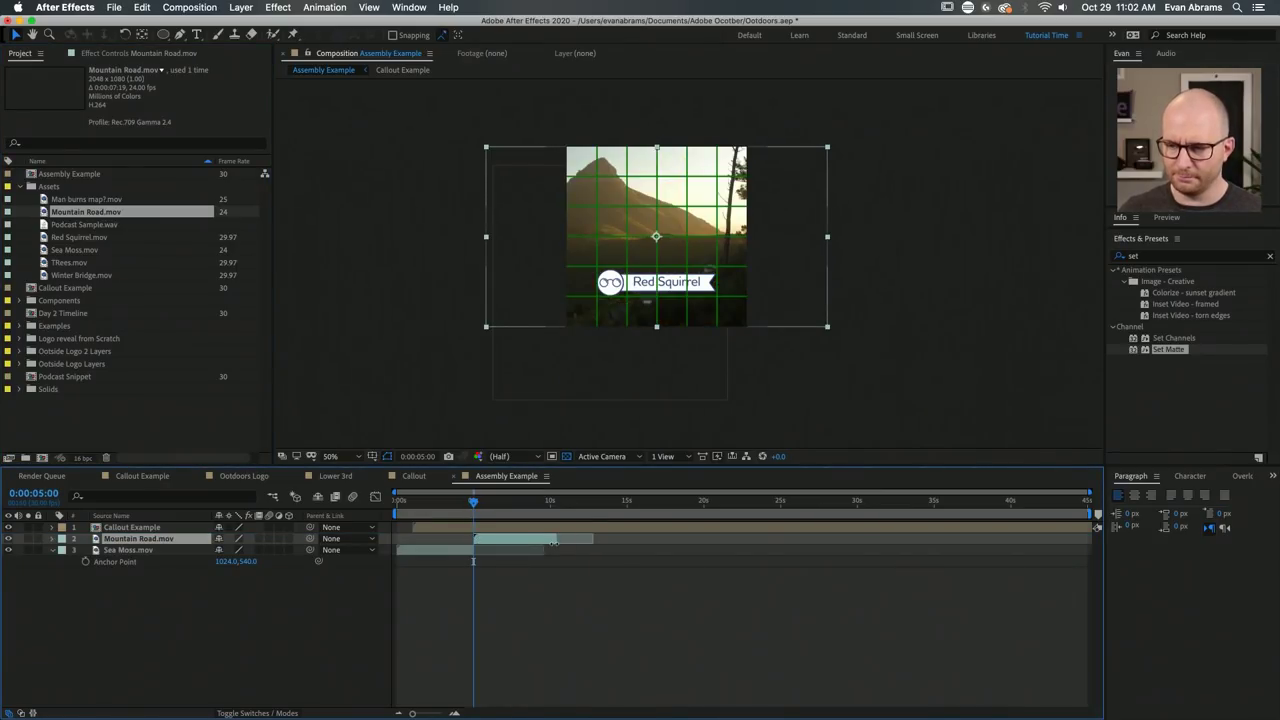
Nudge the Mountain Road footage slightly right in frame and scrub back through Sea Moss.
click(485, 501)
drag(497, 505, 507, 503)
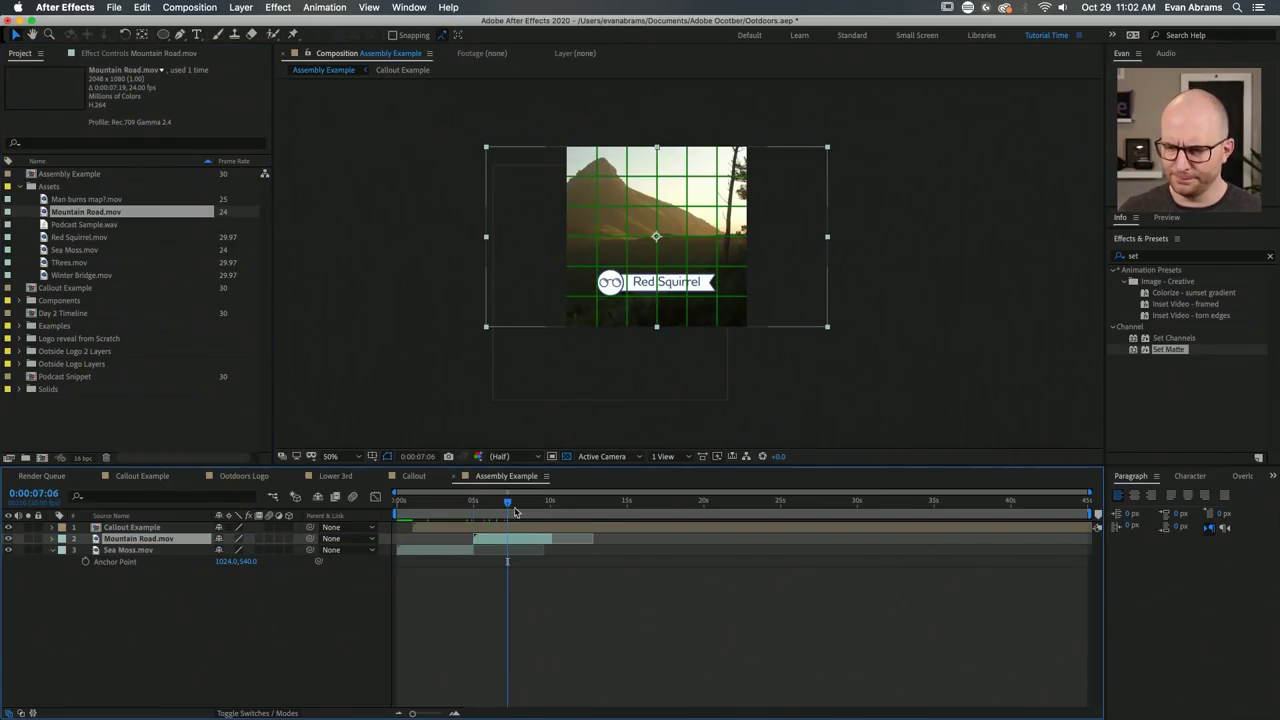
scroll(685, 233, up, 2)
scroll(685, 233, down, 2)
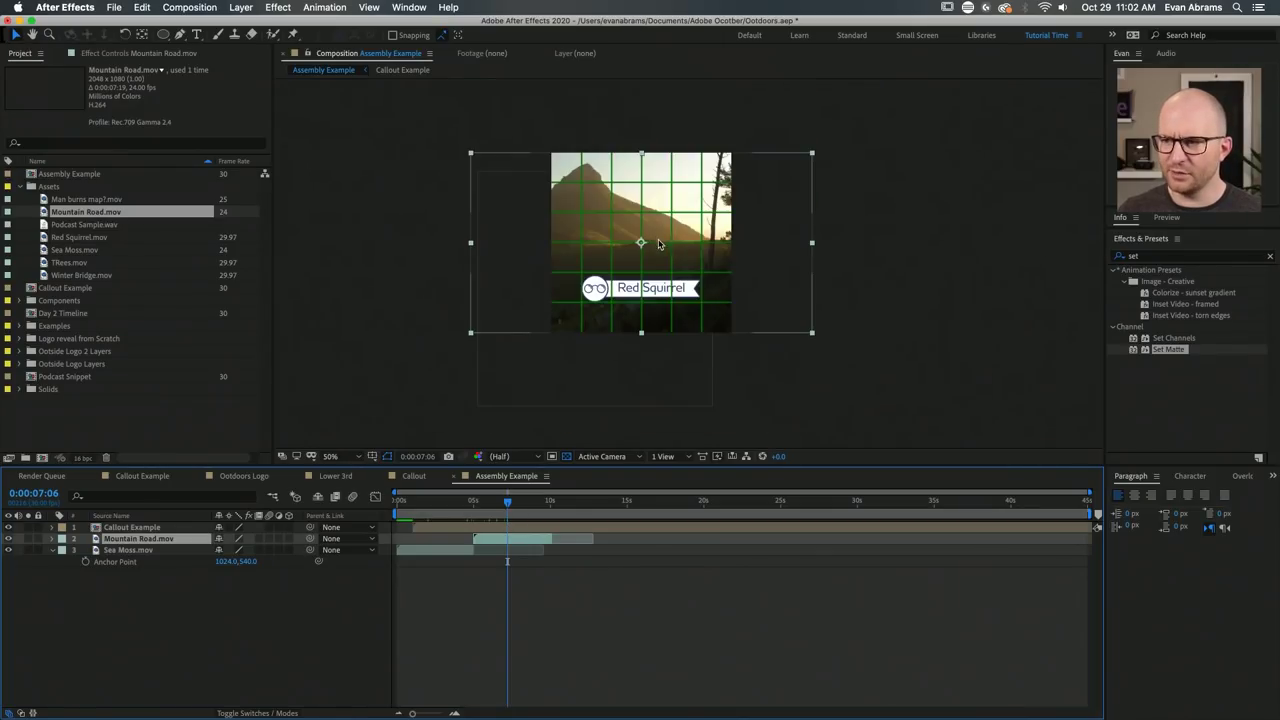
drag(716, 253, 756, 255)
click(657, 651)
drag(502, 514, 546, 529)
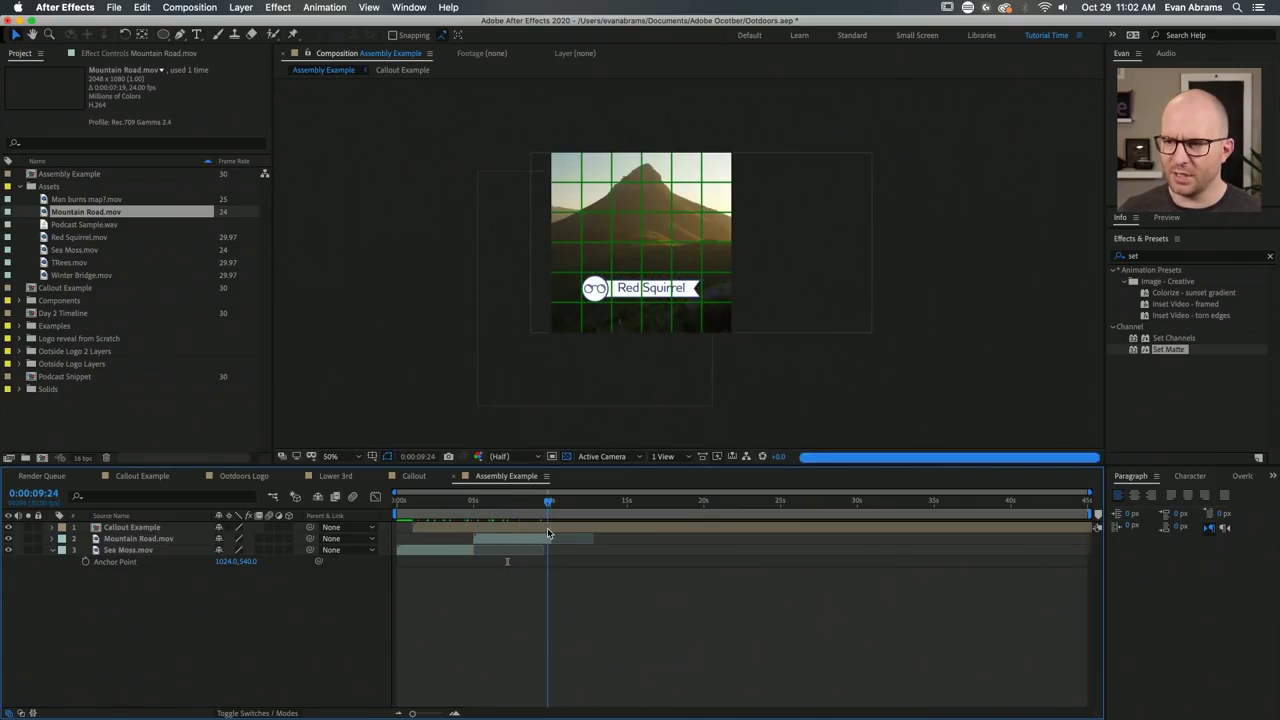
Trim the Callout Example layer to end at 0:00:04:17.
click(467, 502)
click(476, 529)
key(alt+bracketright)
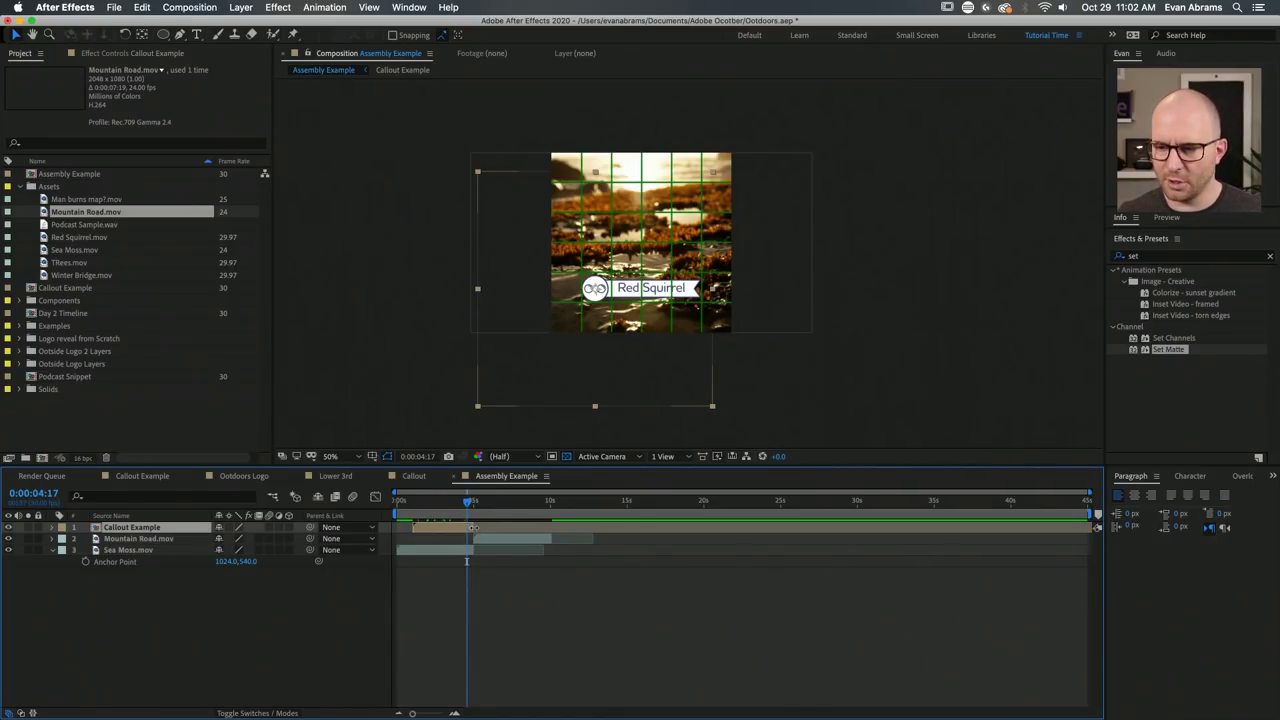
key(equal)
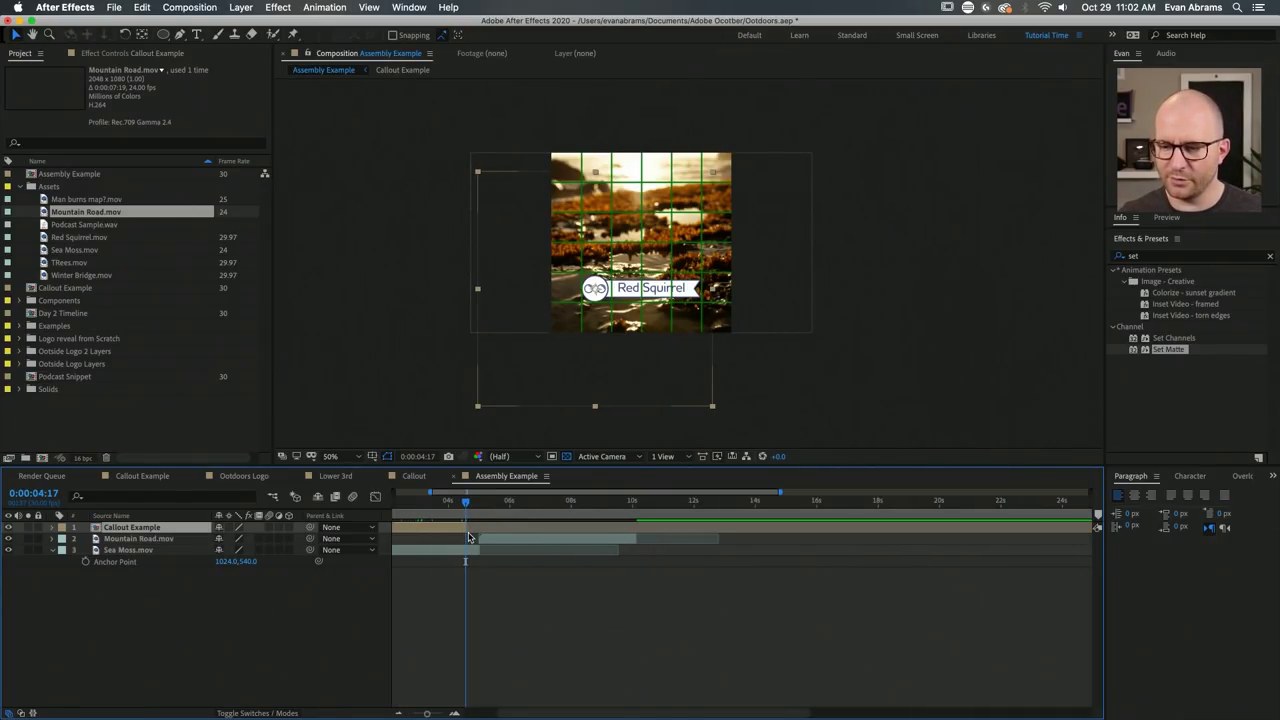
key(minus)
click(490, 529)
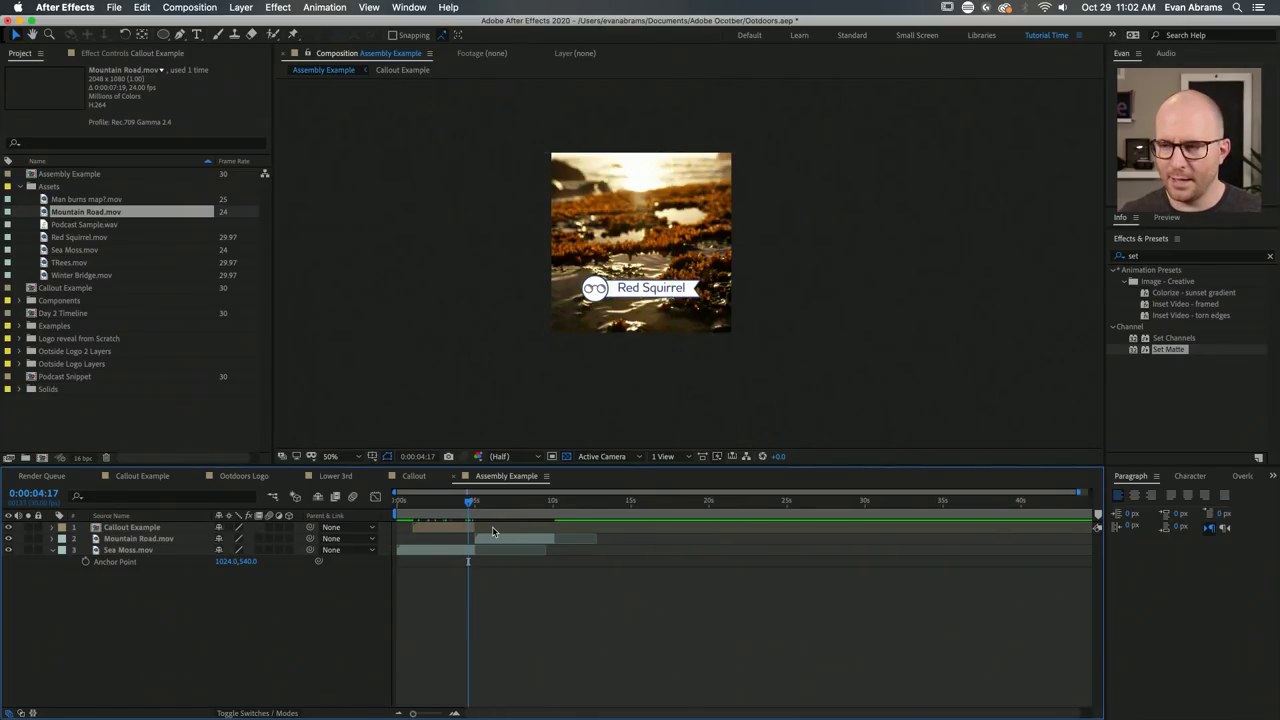
Duplicate Callout Example, start the copy at about 6 seconds, and preview it over Mountain Road.
drag(470, 503, 525, 530)
key(ctrl+d)
click(483, 503)
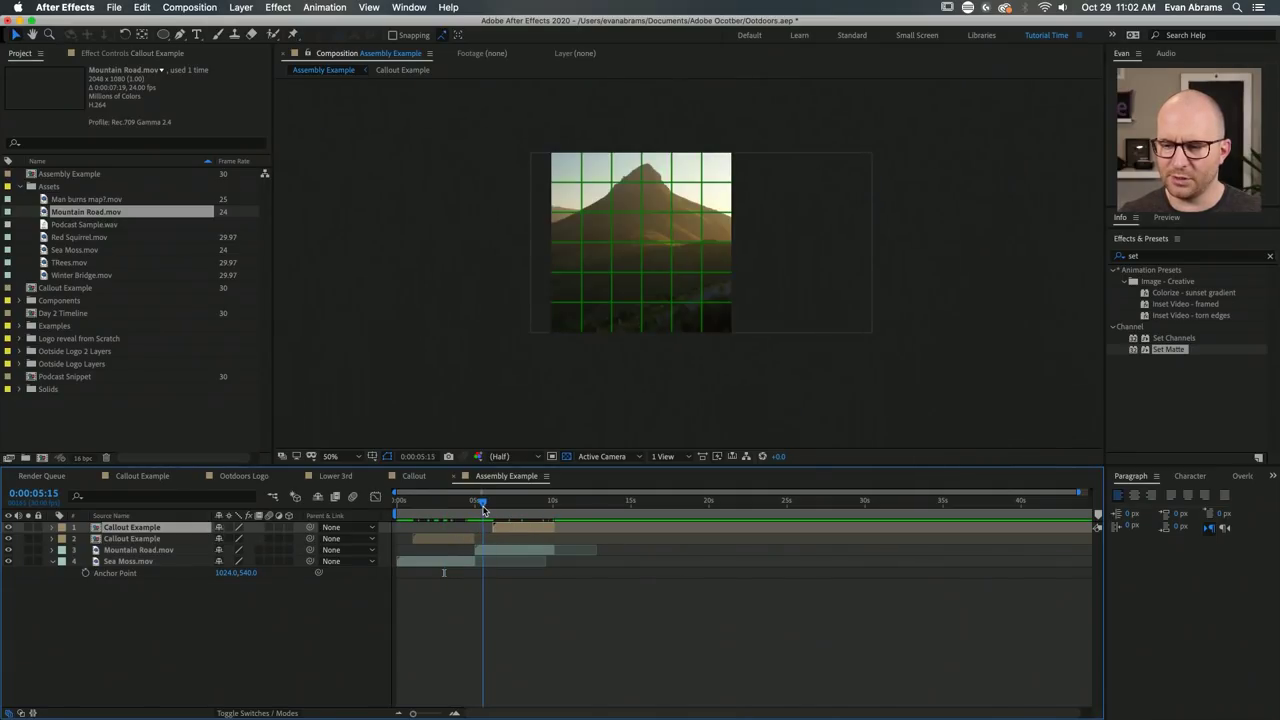
key(space)
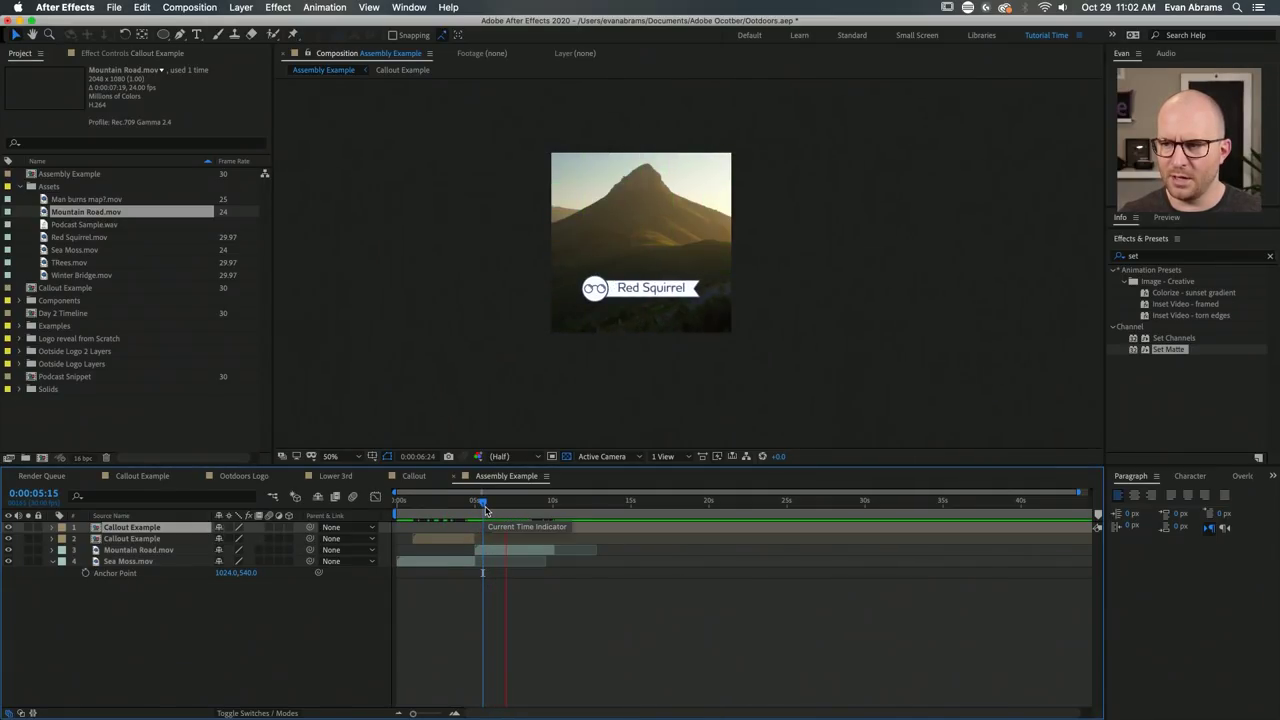
key(space)
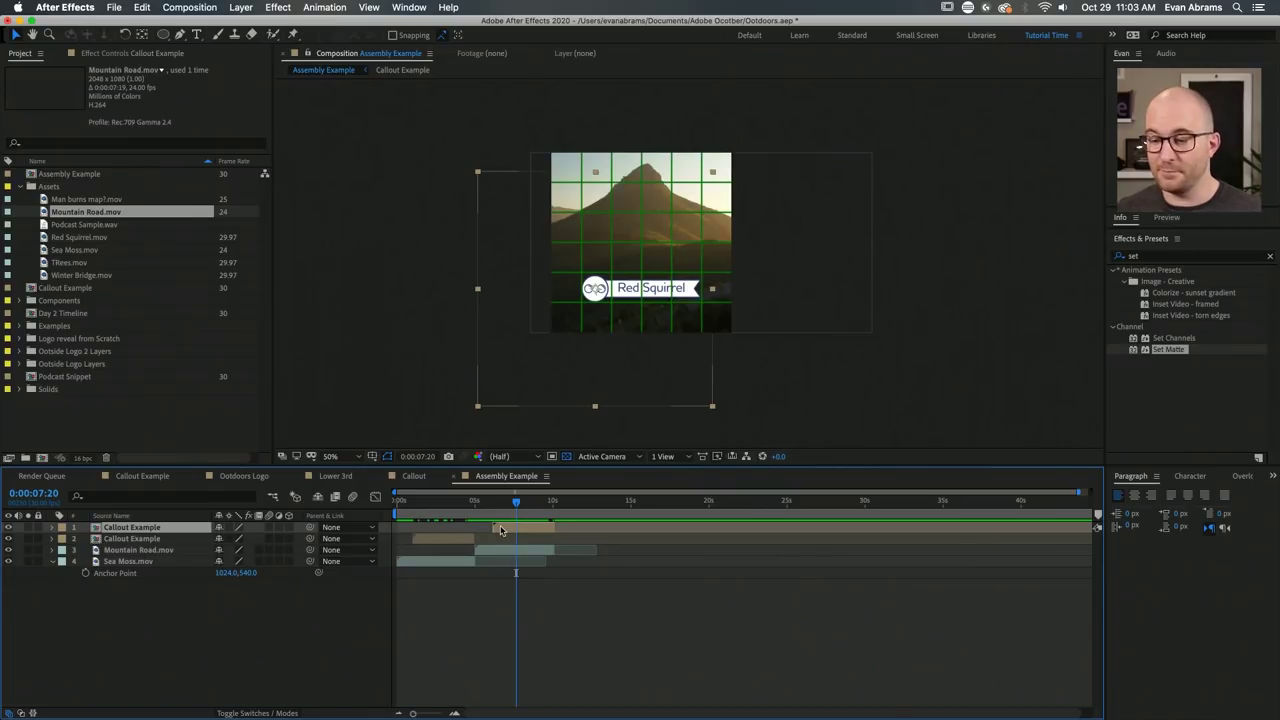
double_click(505, 532)
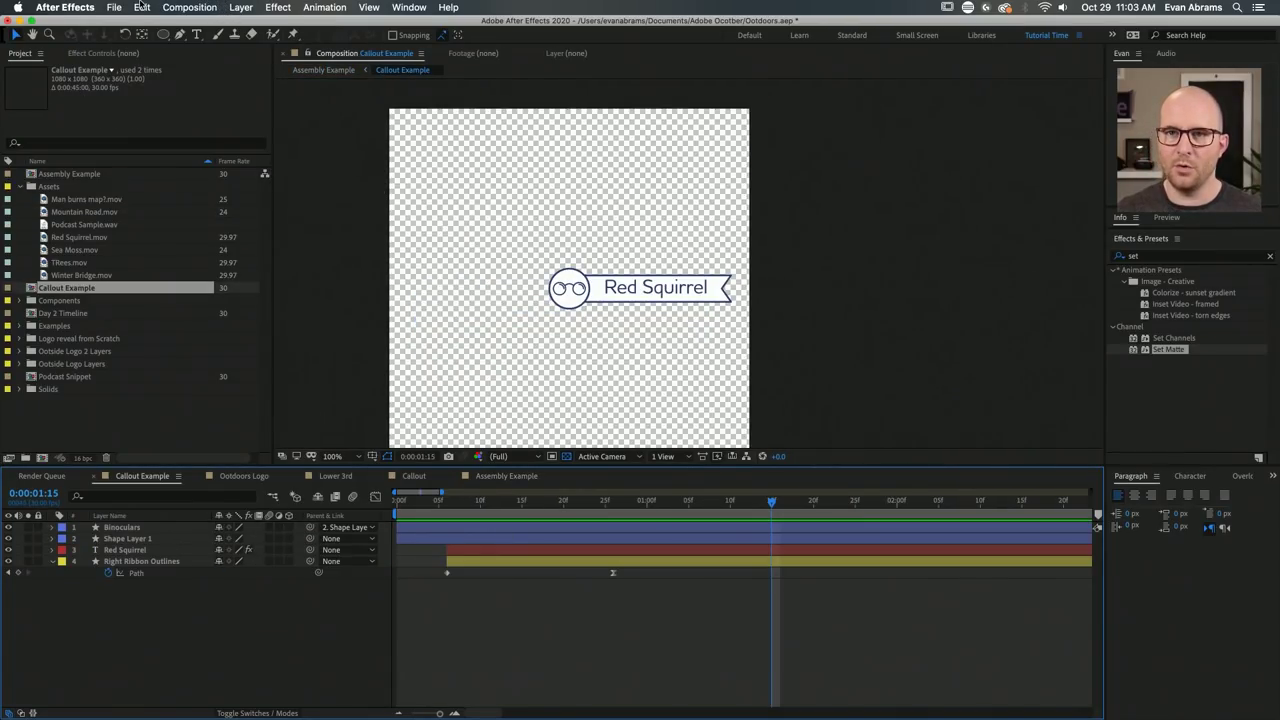
Open the Essential Graphics panel with Callout Example as the master composition.
click(407, 7)
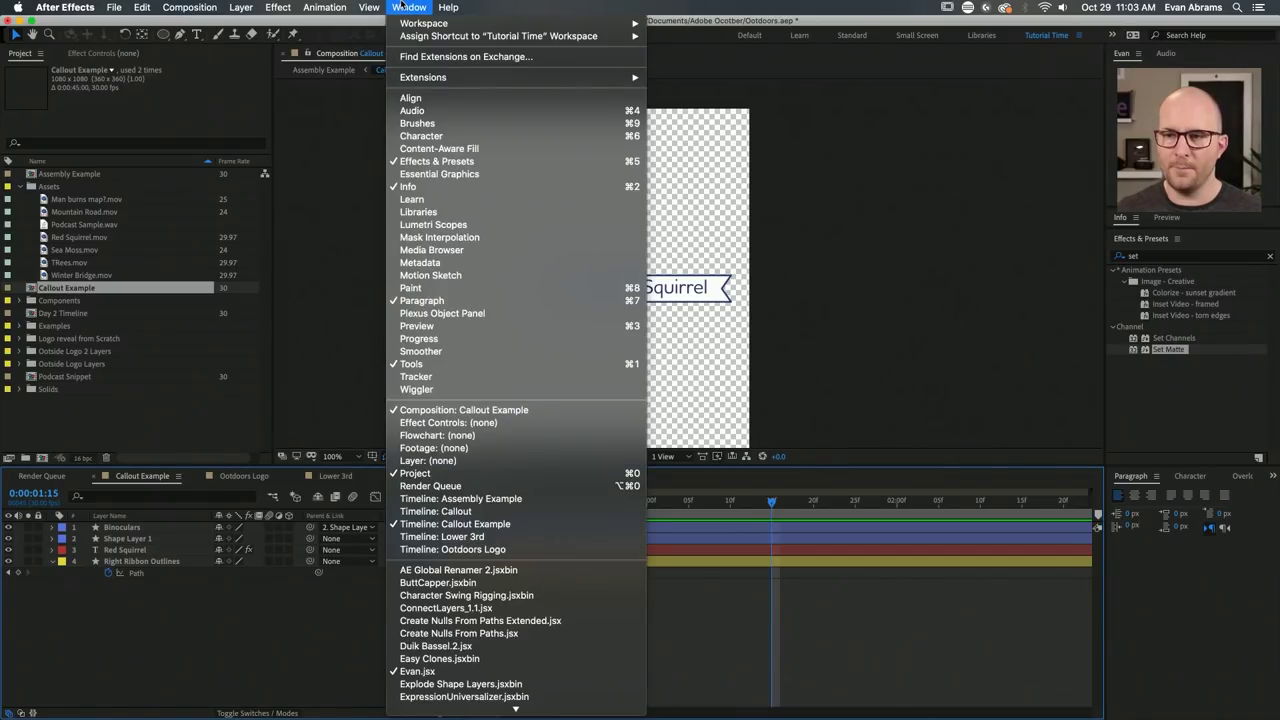
click(437, 174)
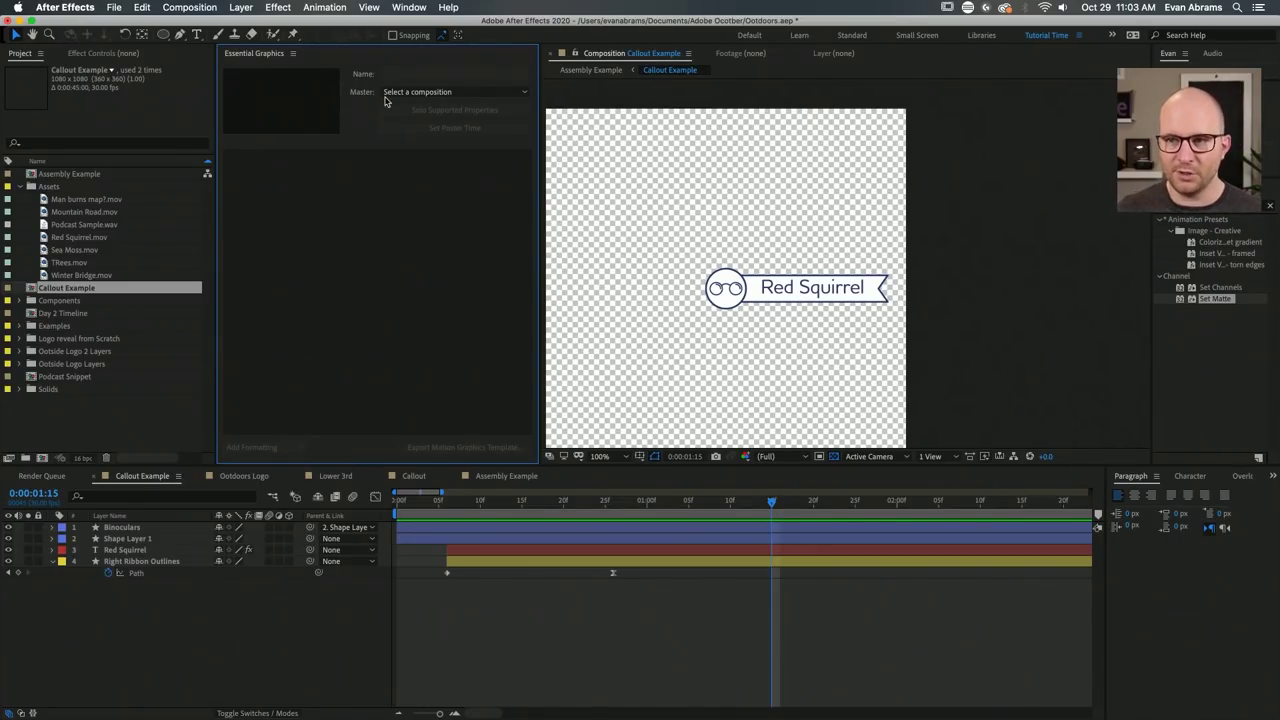
click(397, 93)
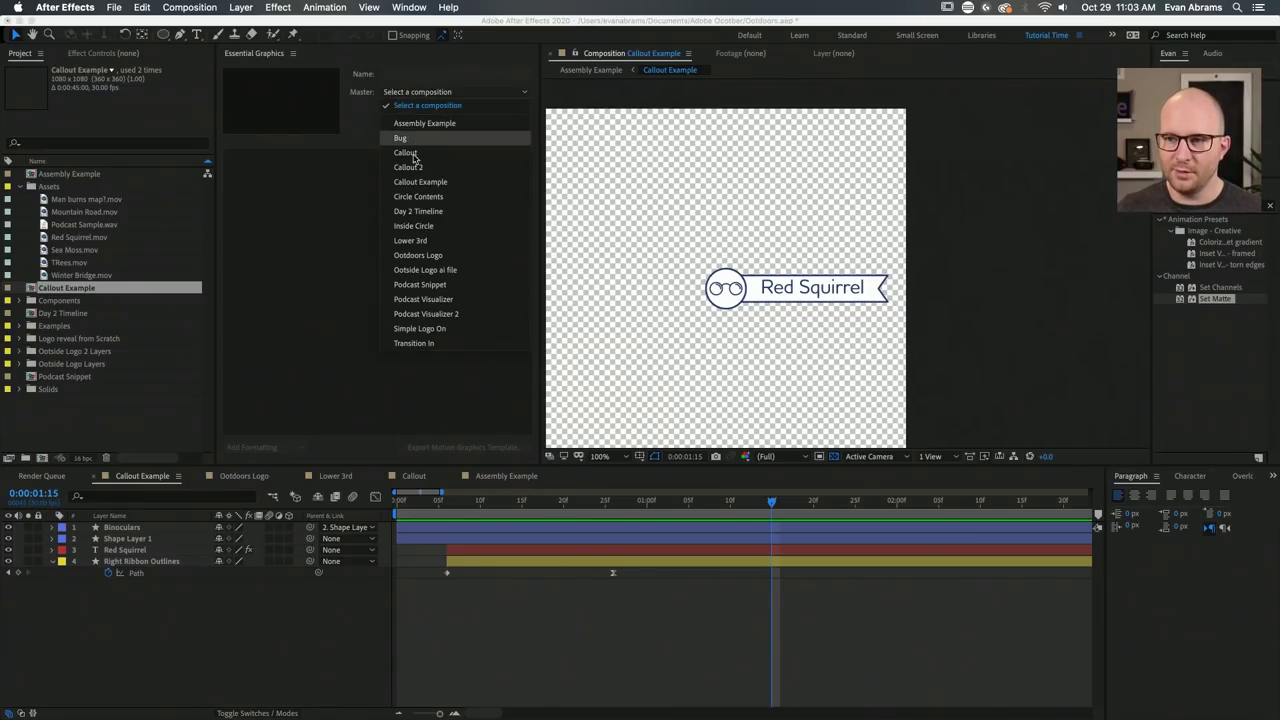
click(431, 186)
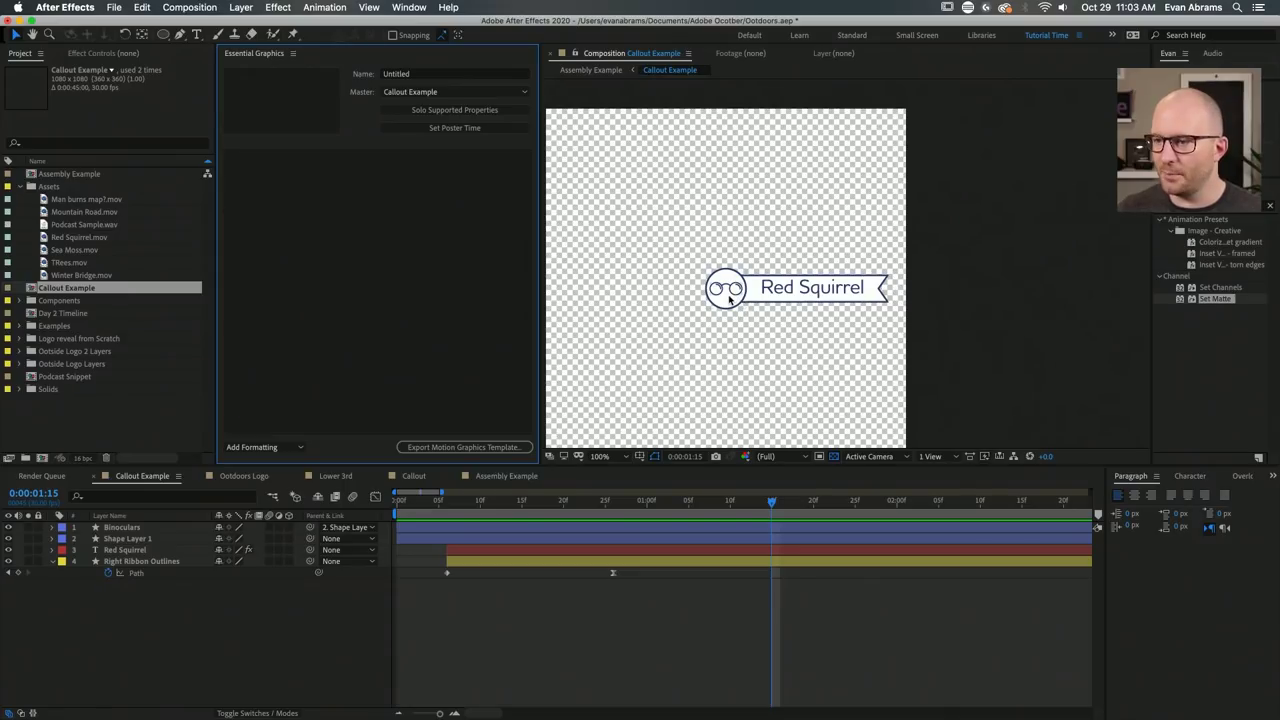
Name the template 'Outdoors Callout'.
drag(748, 290, 695, 290)
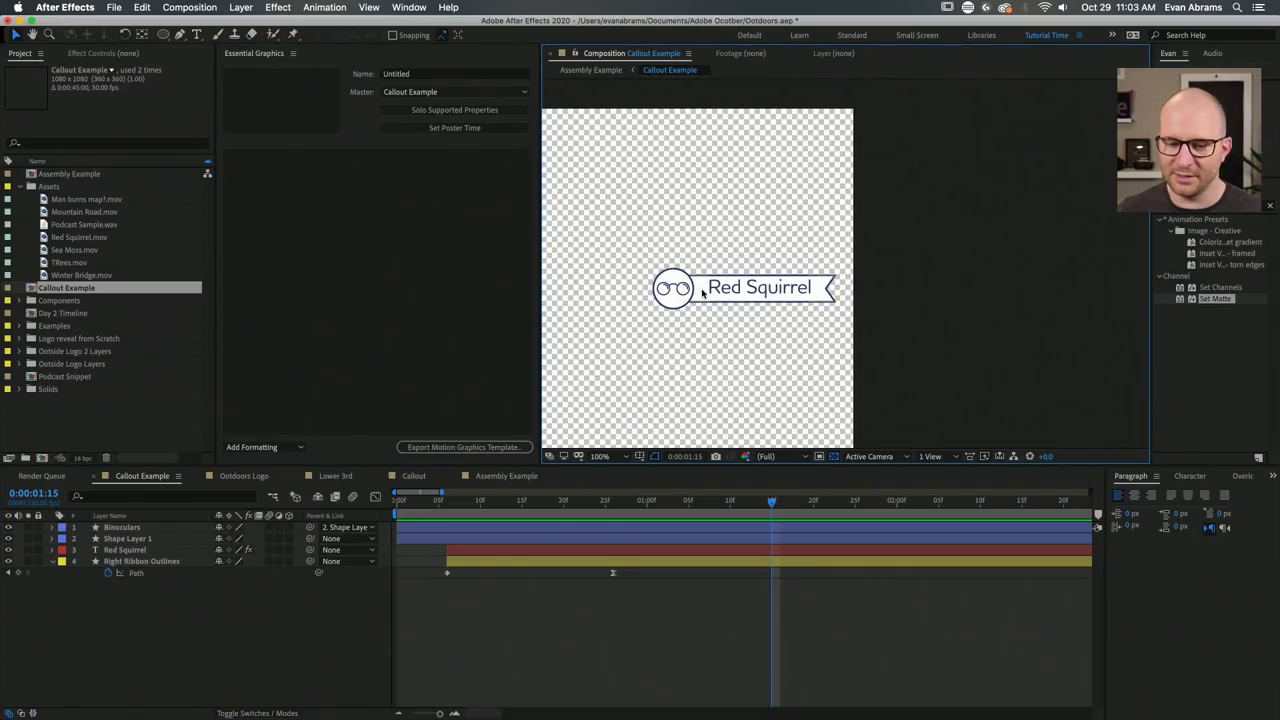
click(399, 75)
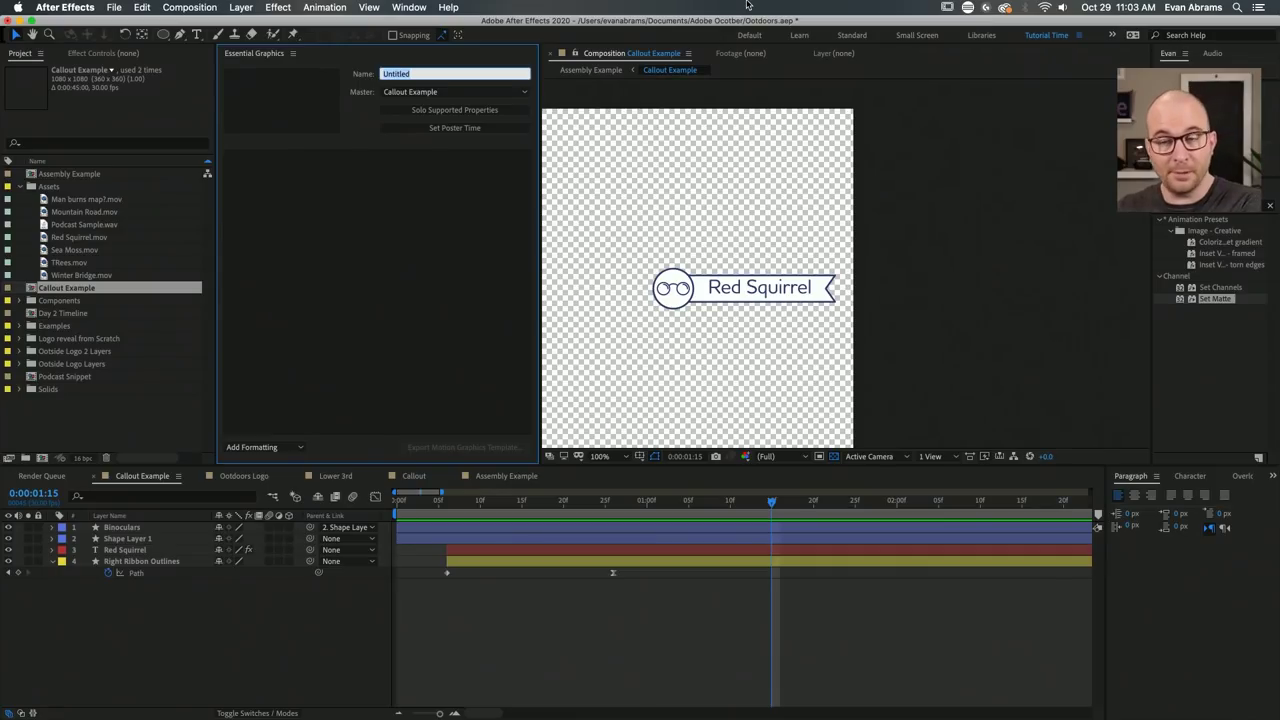
text(callout)
key(Delete)
text(C)
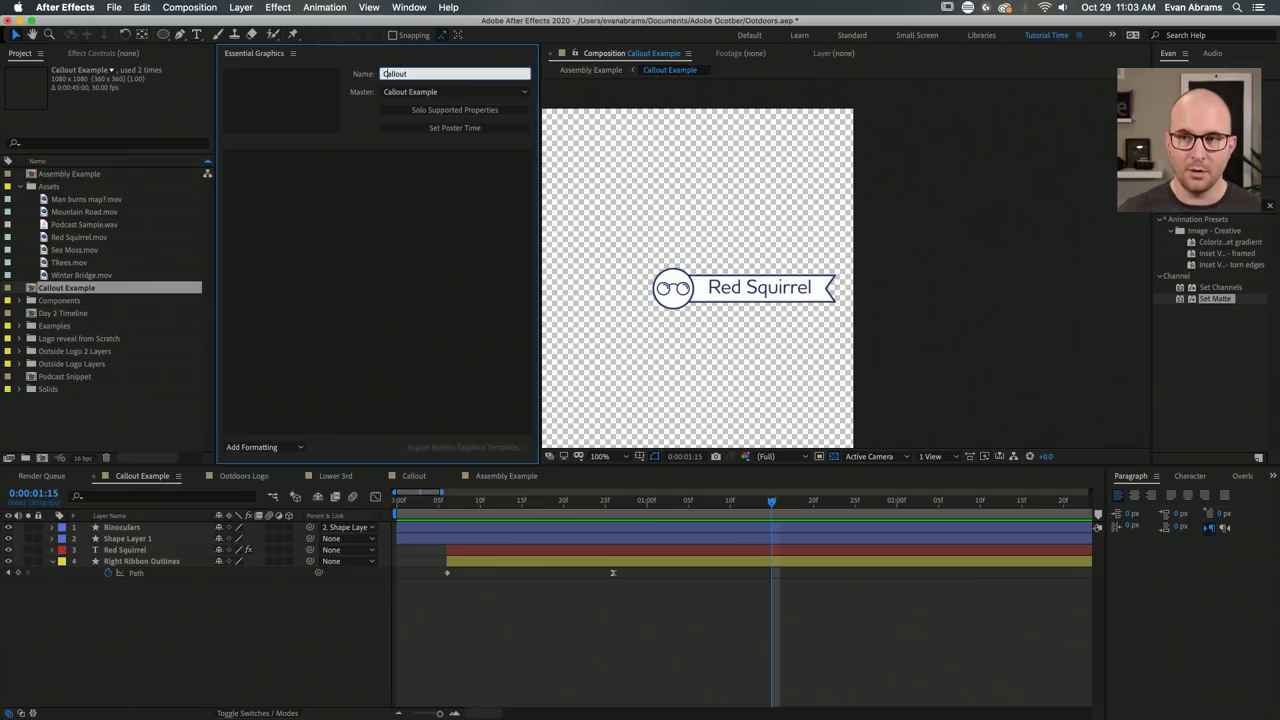
text(Outdoors)
key(Return)
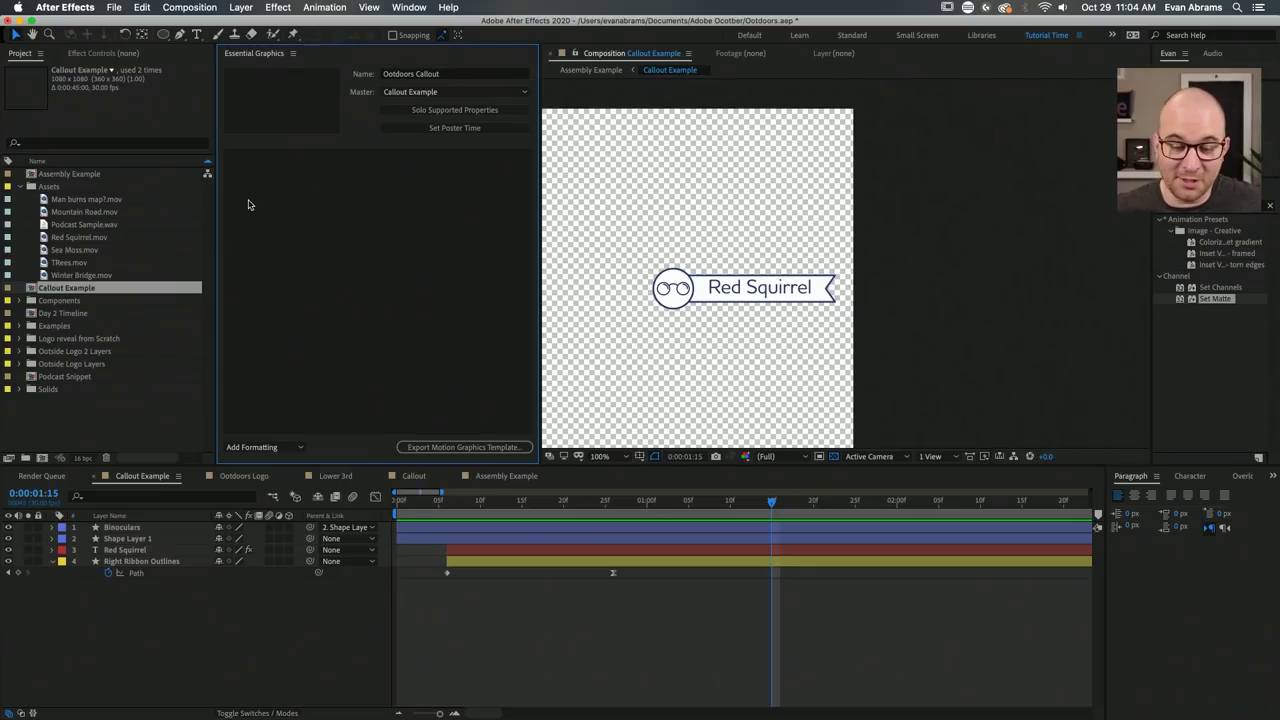
Scrub the Callout Example timeline to about one second to replay the logo reveal.
click(548, 620)
drag(472, 507, 688, 522)
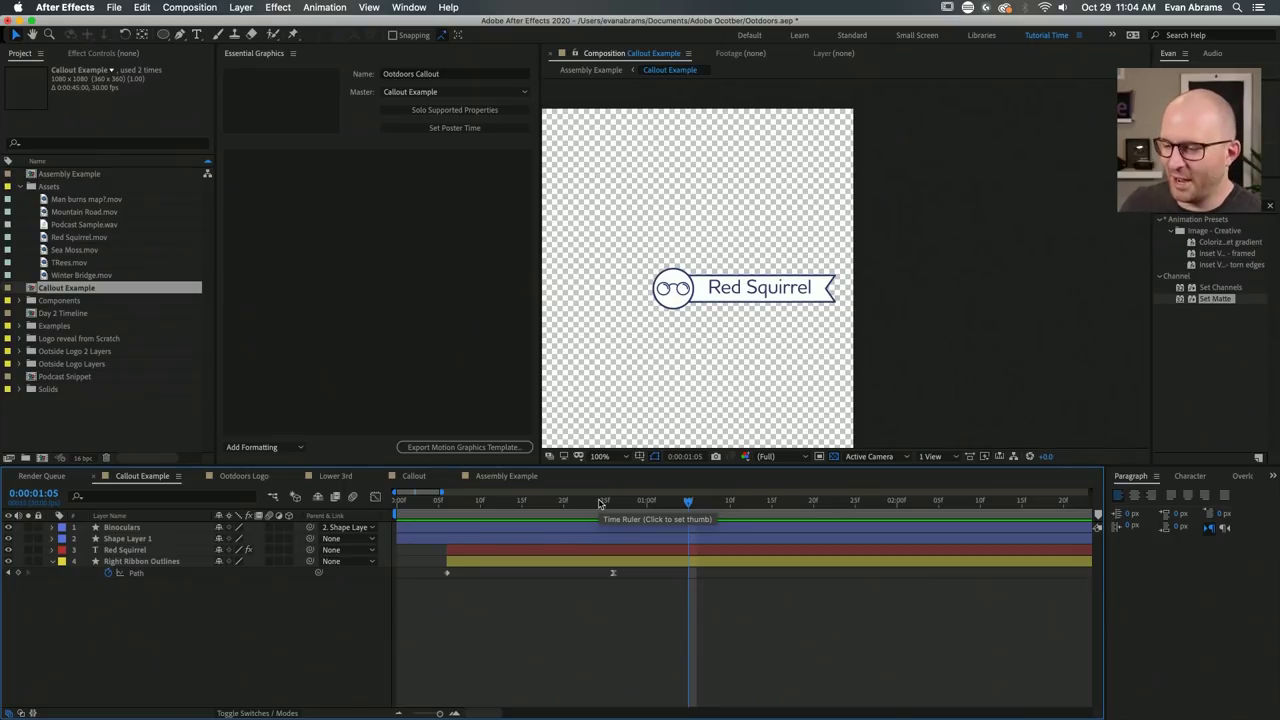
click(380, 64)
click(810, 290)
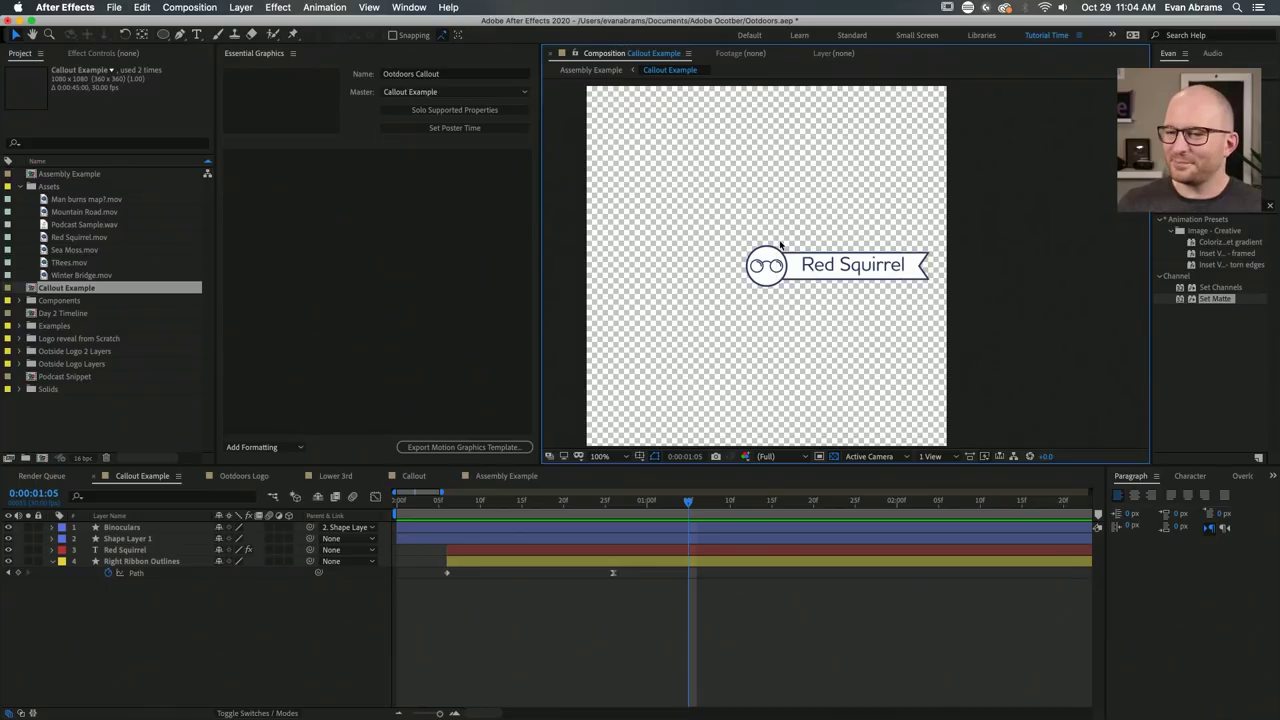
Drag the Red Squirrel layer's Source Text into the Essential Graphics panel.
click(134, 552)
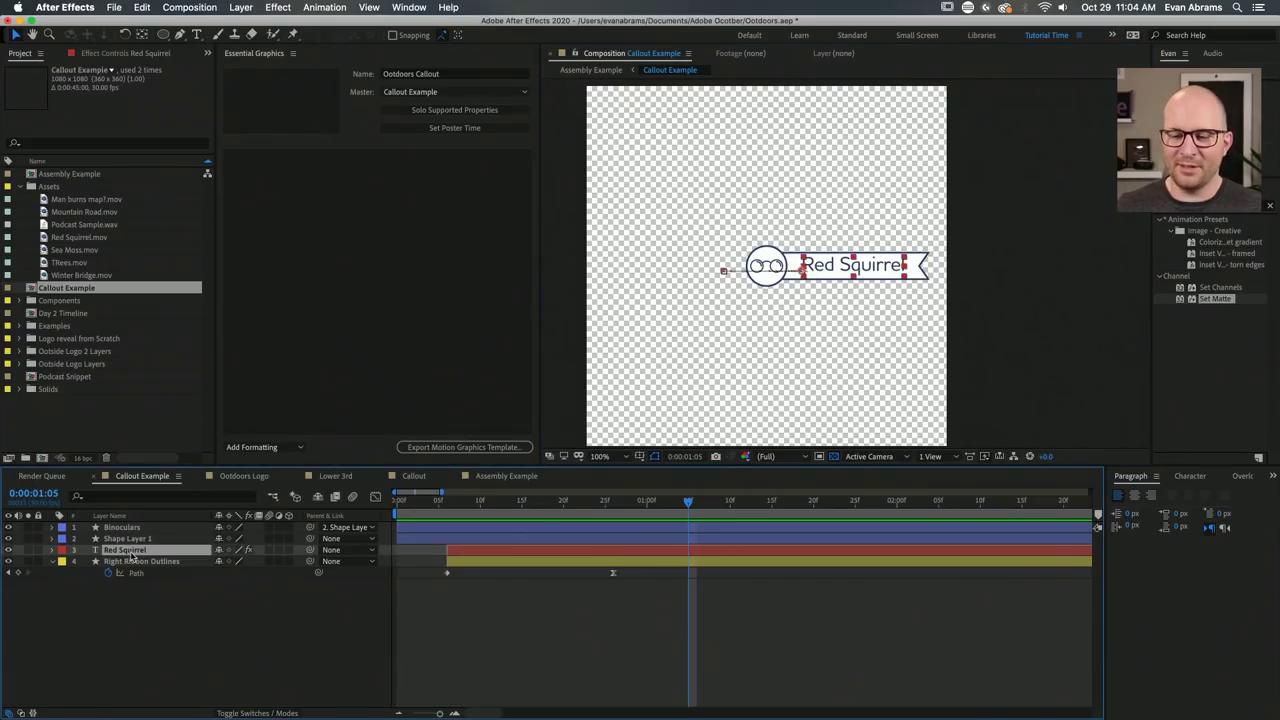
click(54, 551)
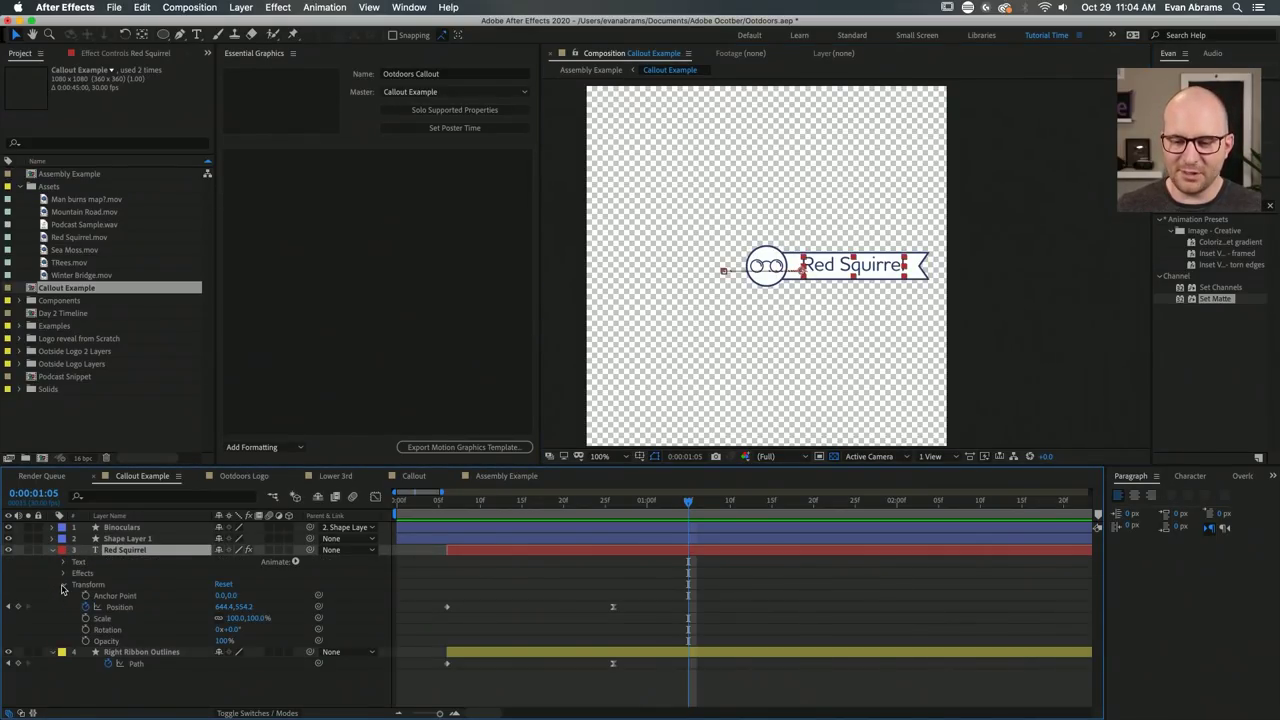
click(64, 584)
click(64, 562)
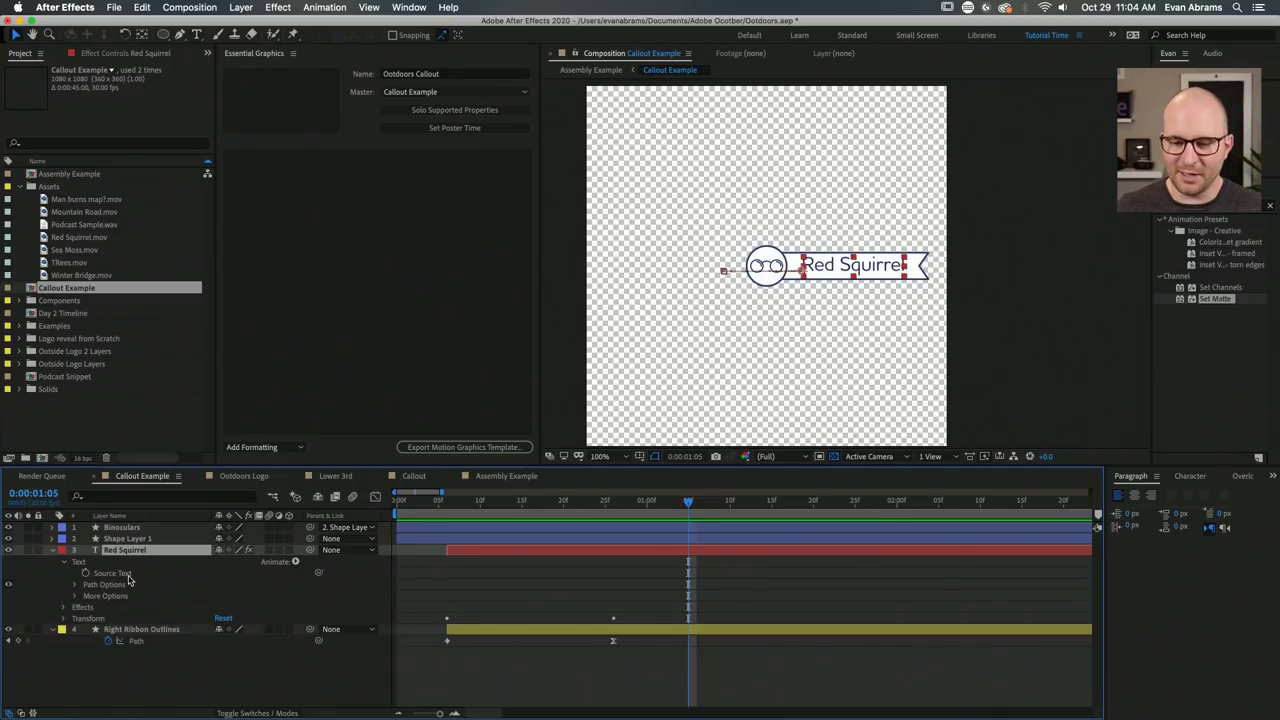
click(121, 576)
drag(122, 578, 314, 203)
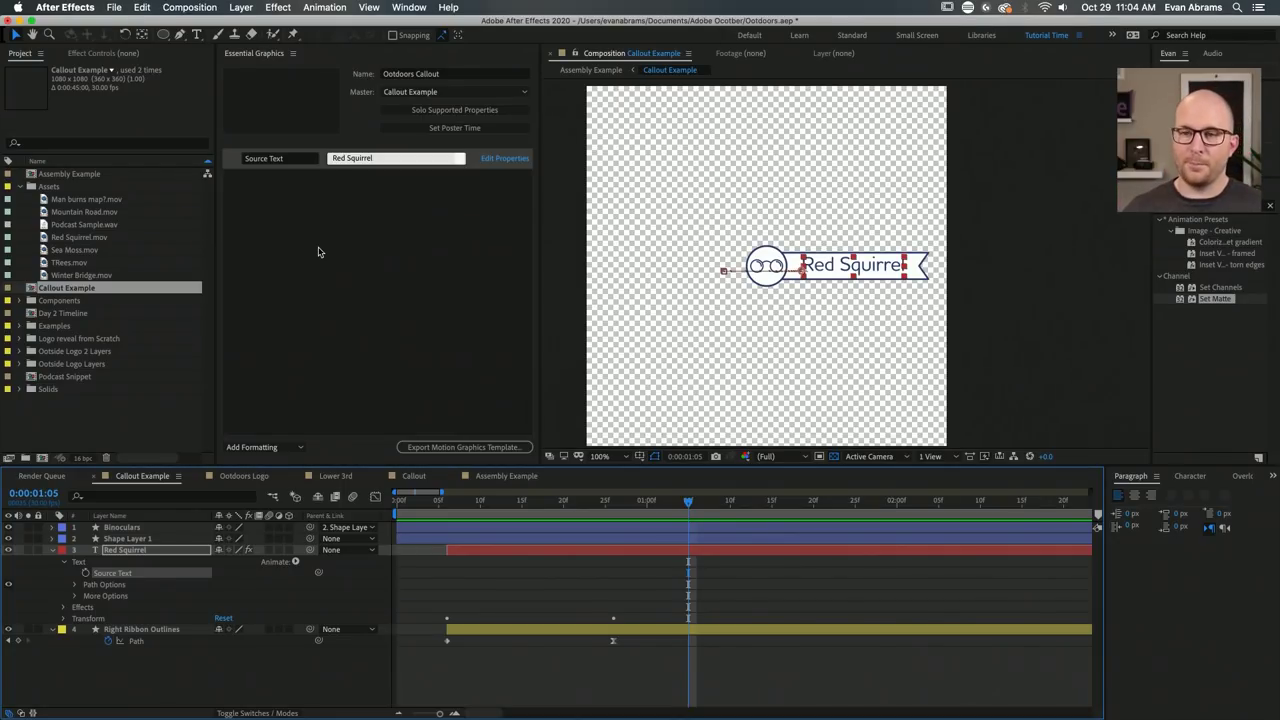
click(348, 200)
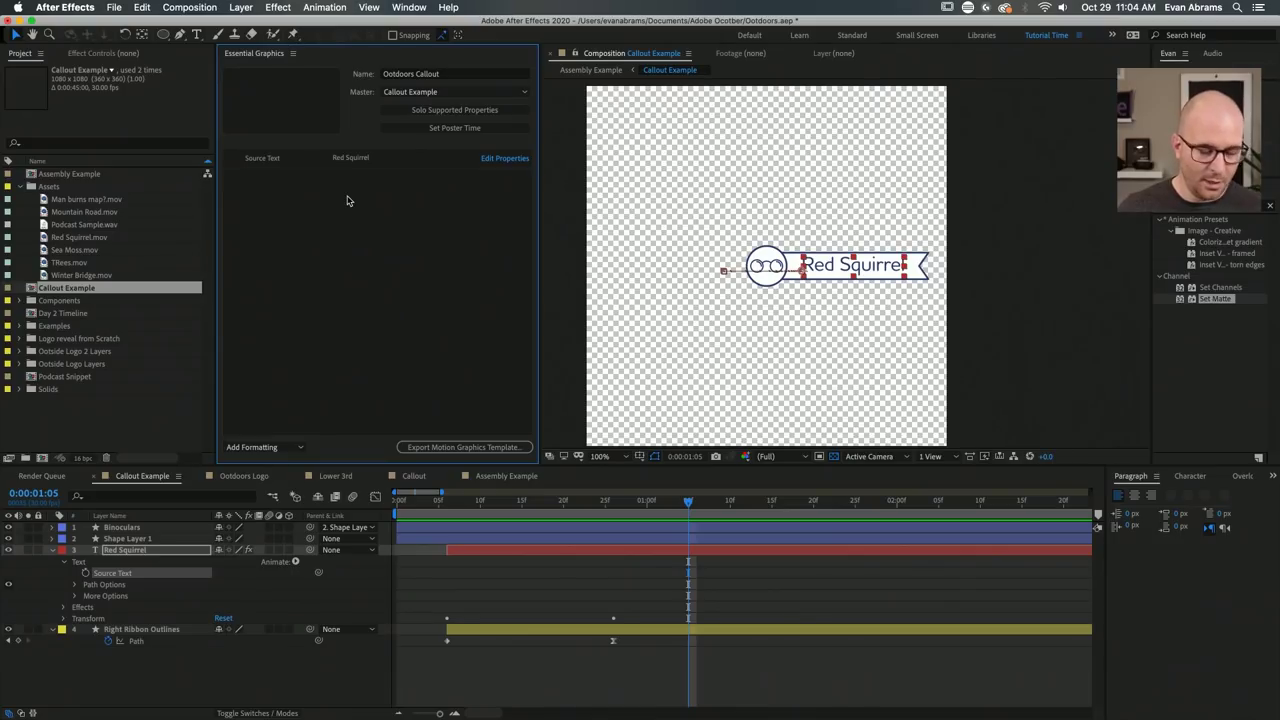
click(454, 675)
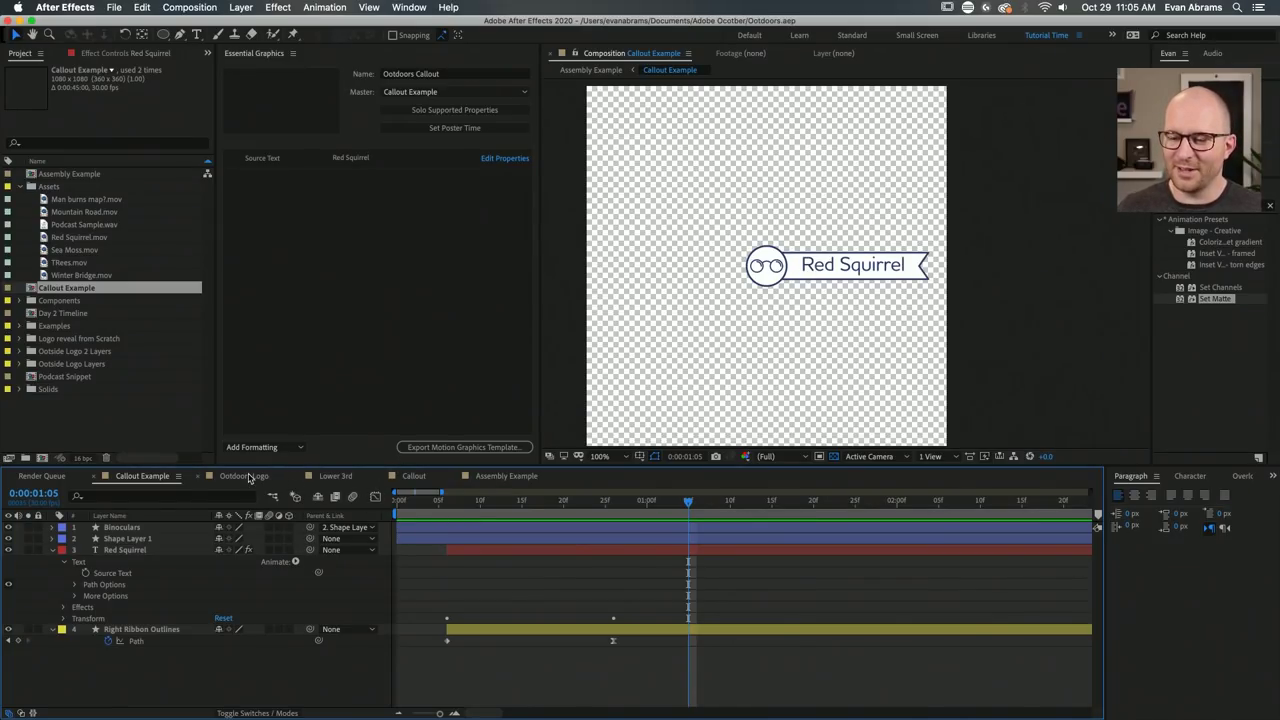
Switch to Assembly Example, check both Callout Example instances, and play a preview.
click(505, 476)
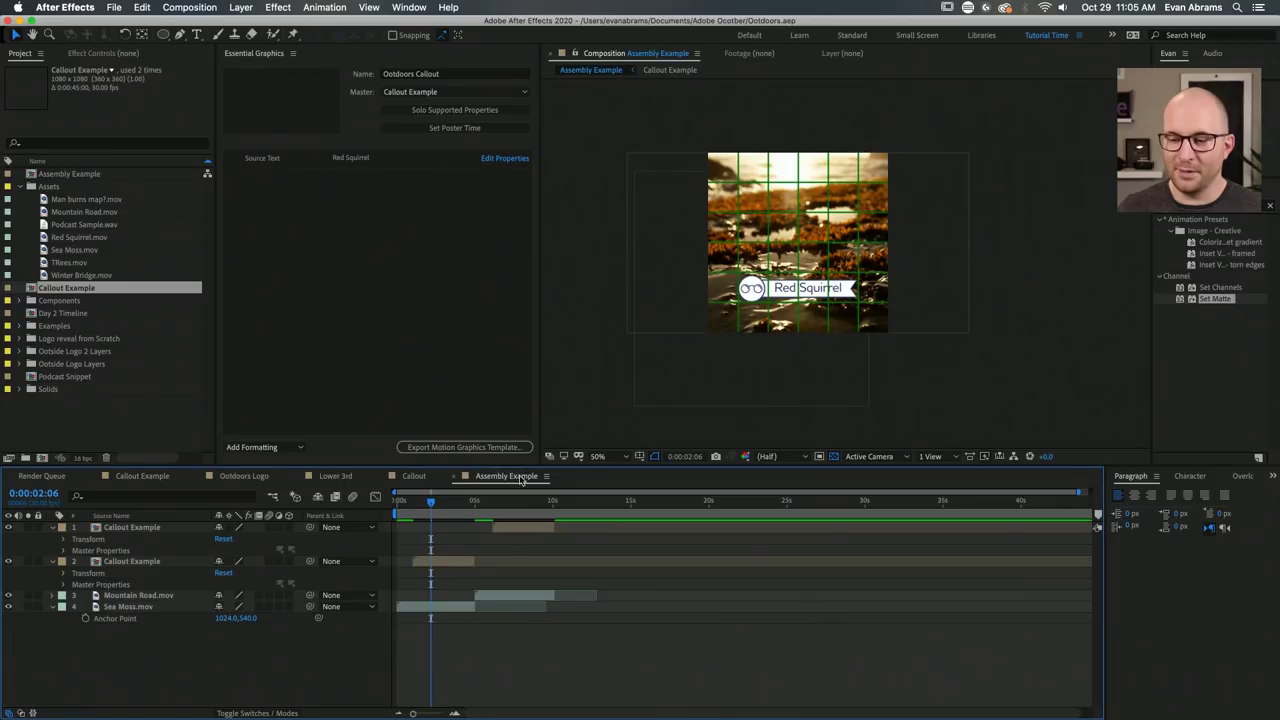
click(102, 550)
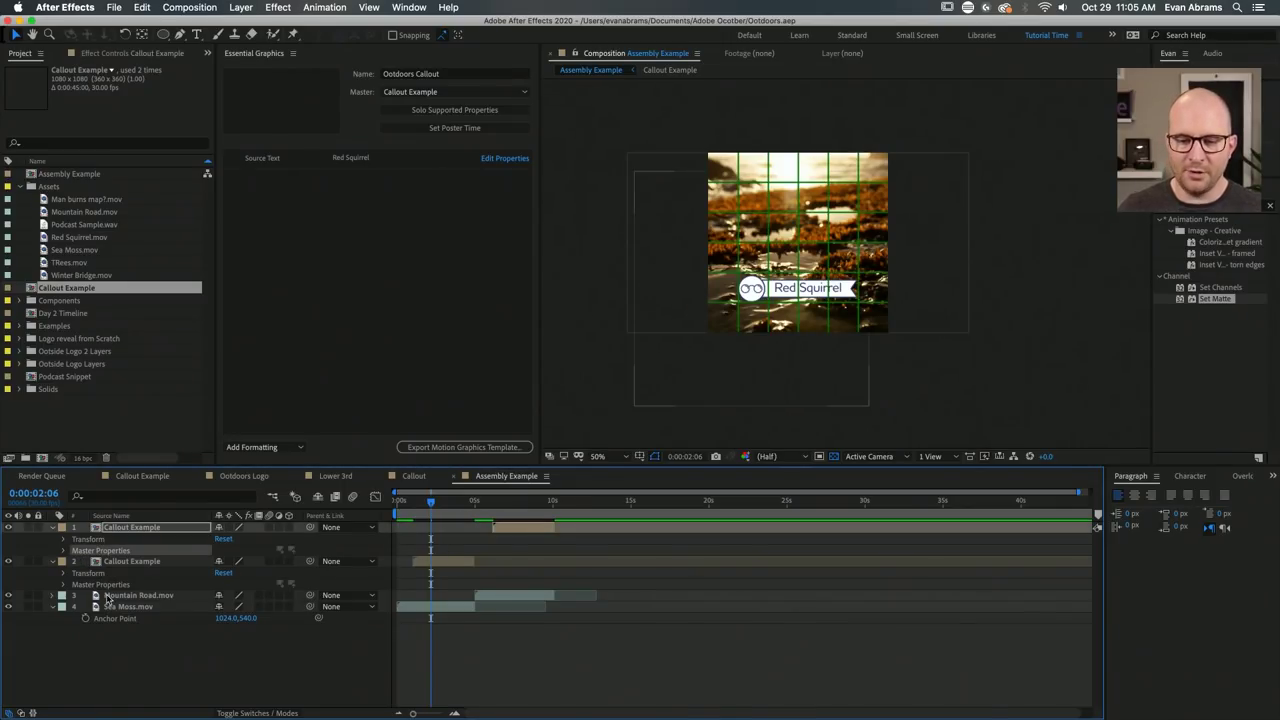
click(104, 586)
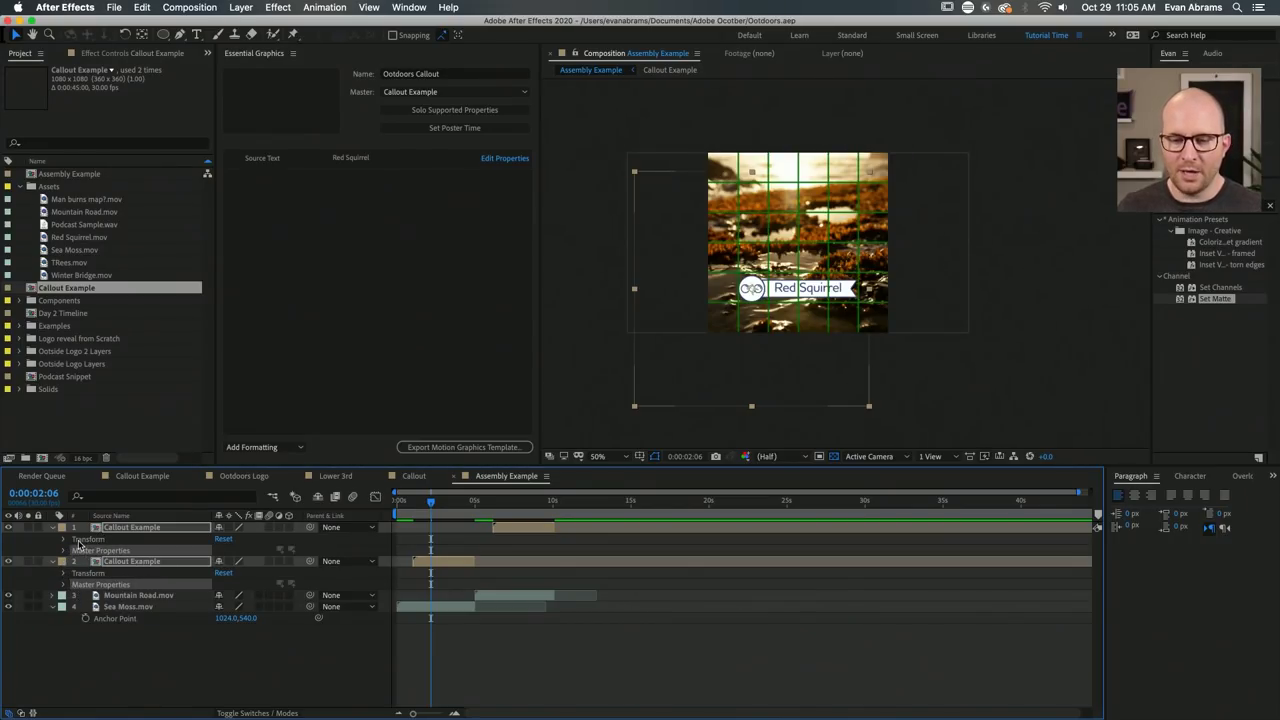
click(479, 661)
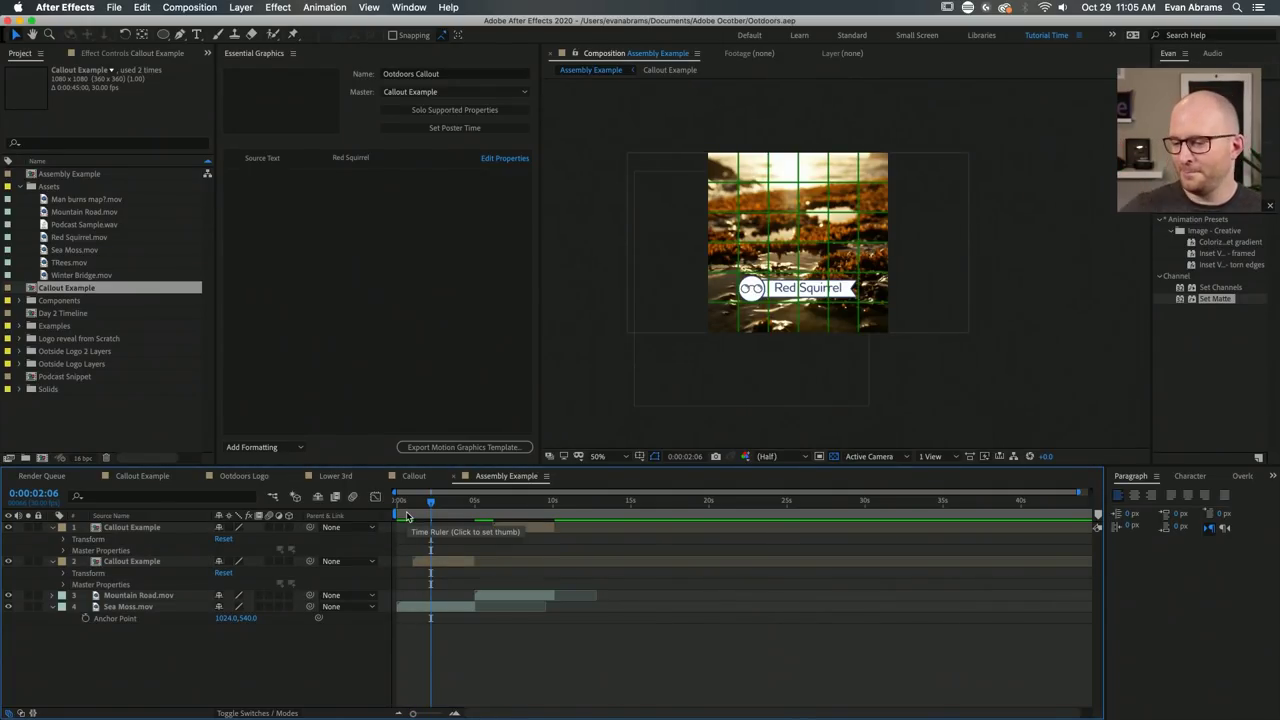
key(space)
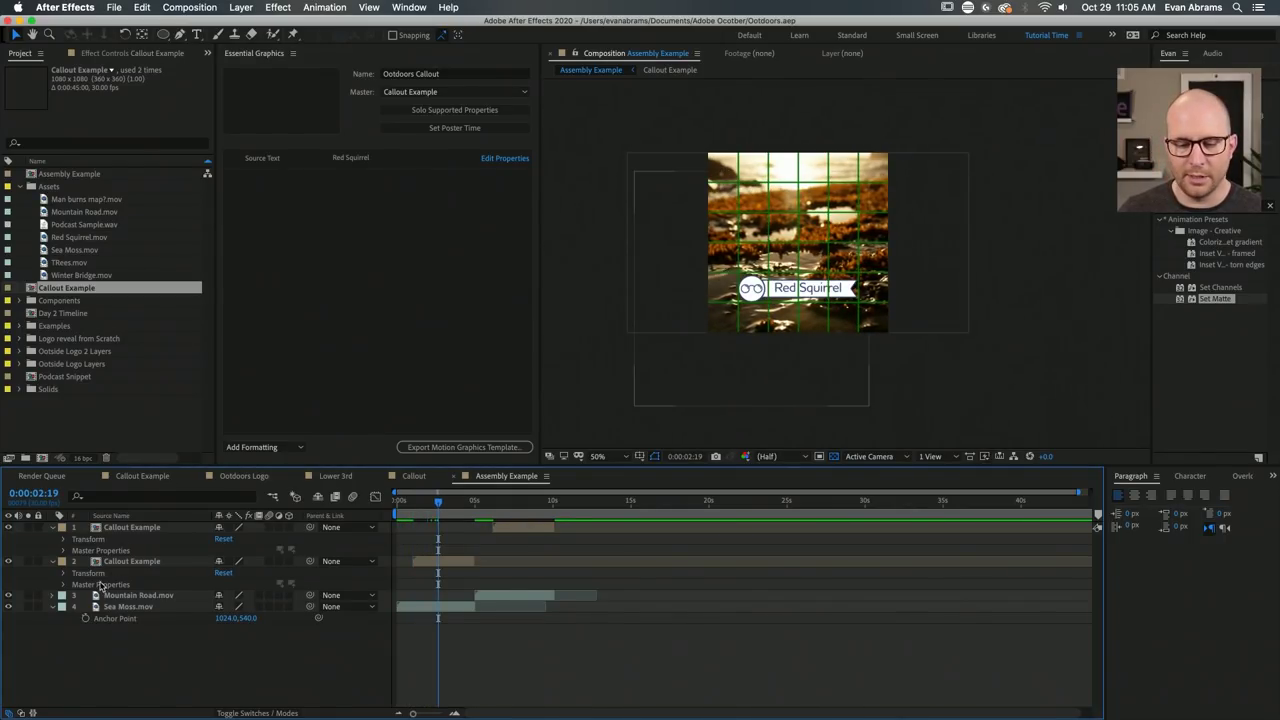
Reveal the second callout's Master Properties and relabel Source Text as 'Callout Text'.
click(392, 563)
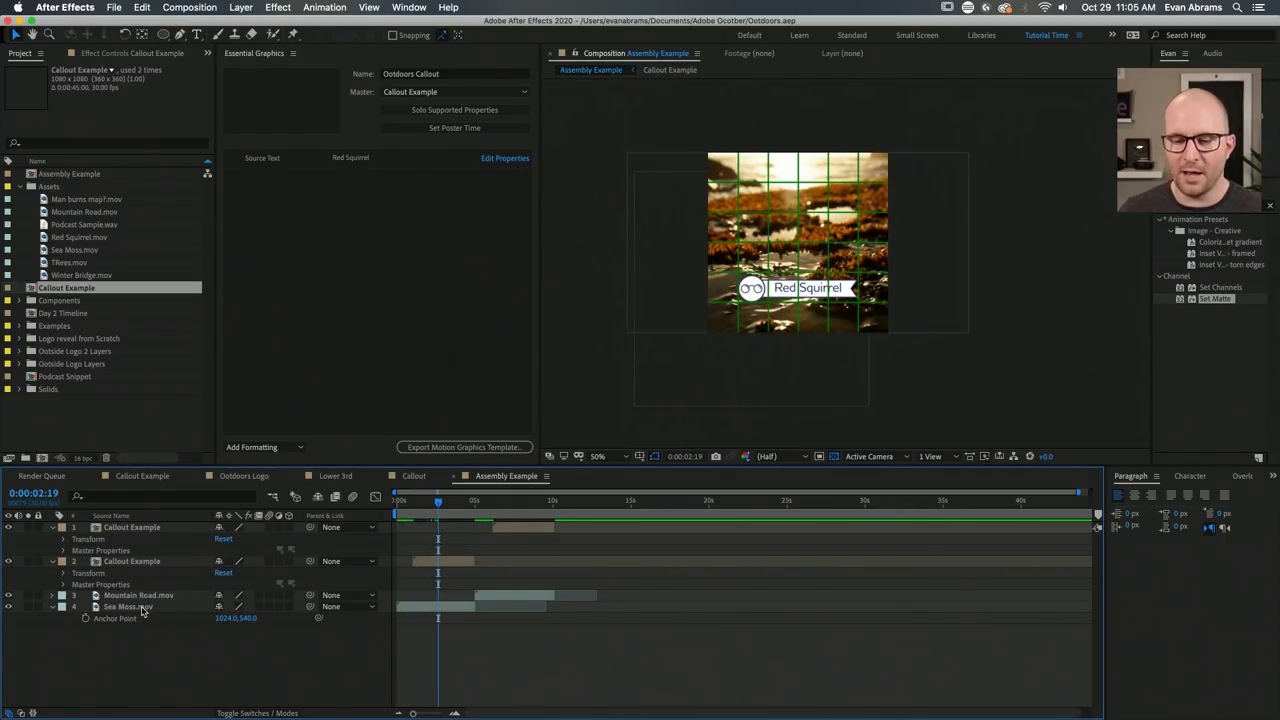
click(63, 585)
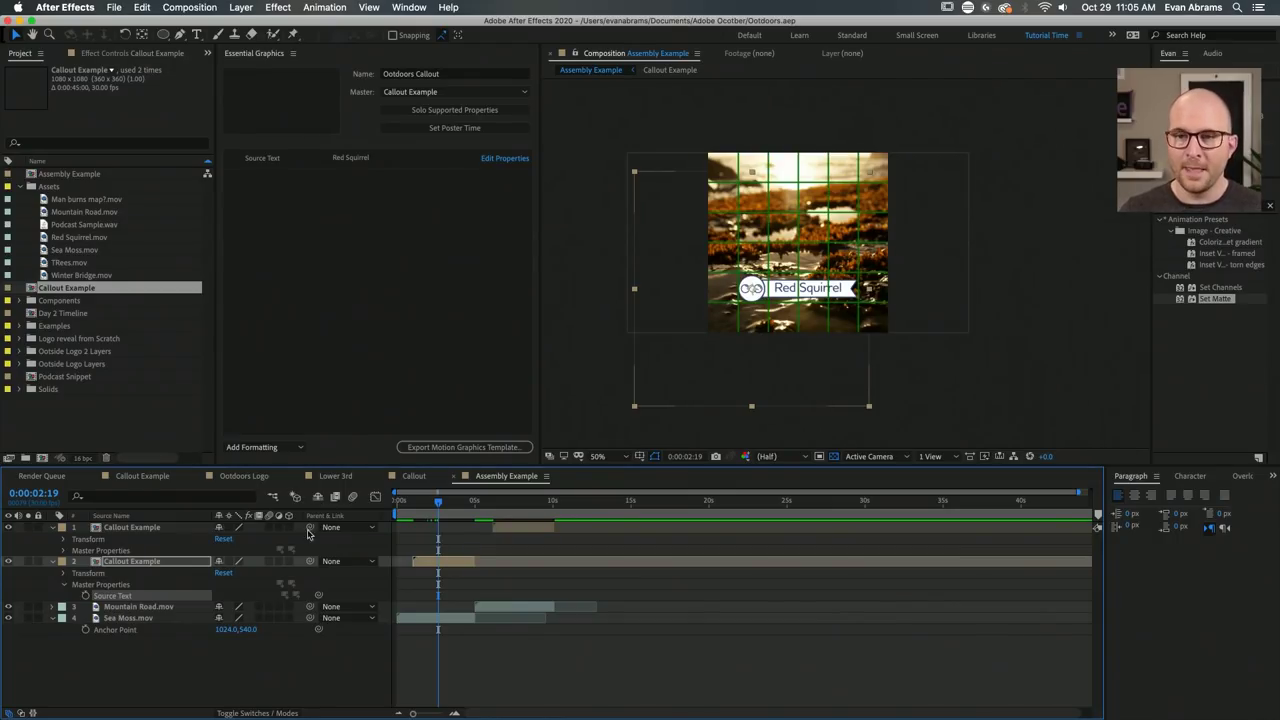
click(278, 162)
click(272, 158)
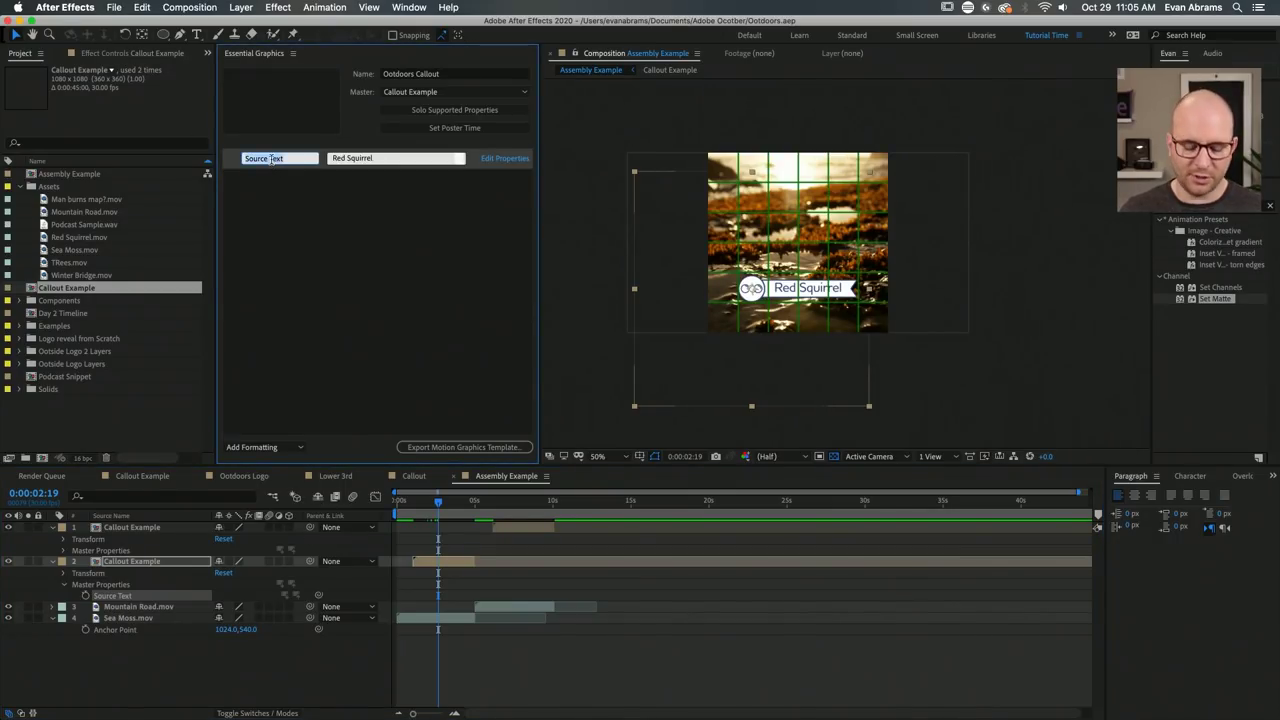
text(Callout Text)
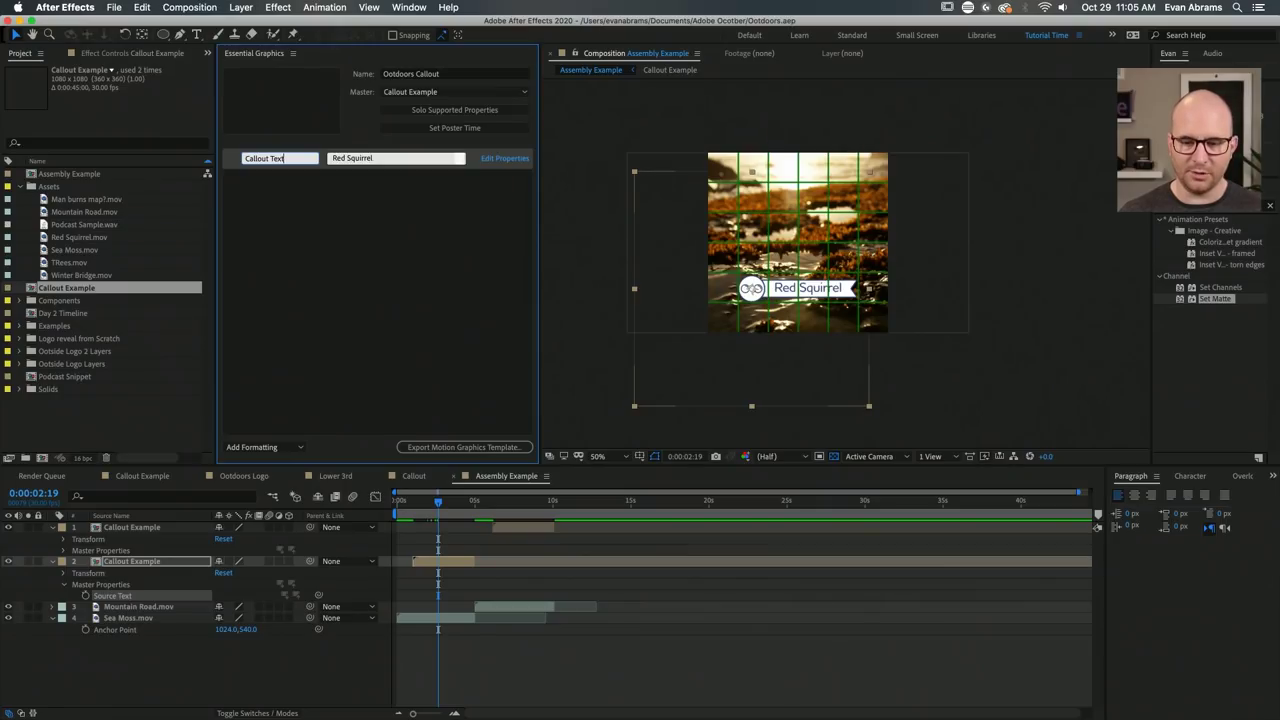
key(Return)
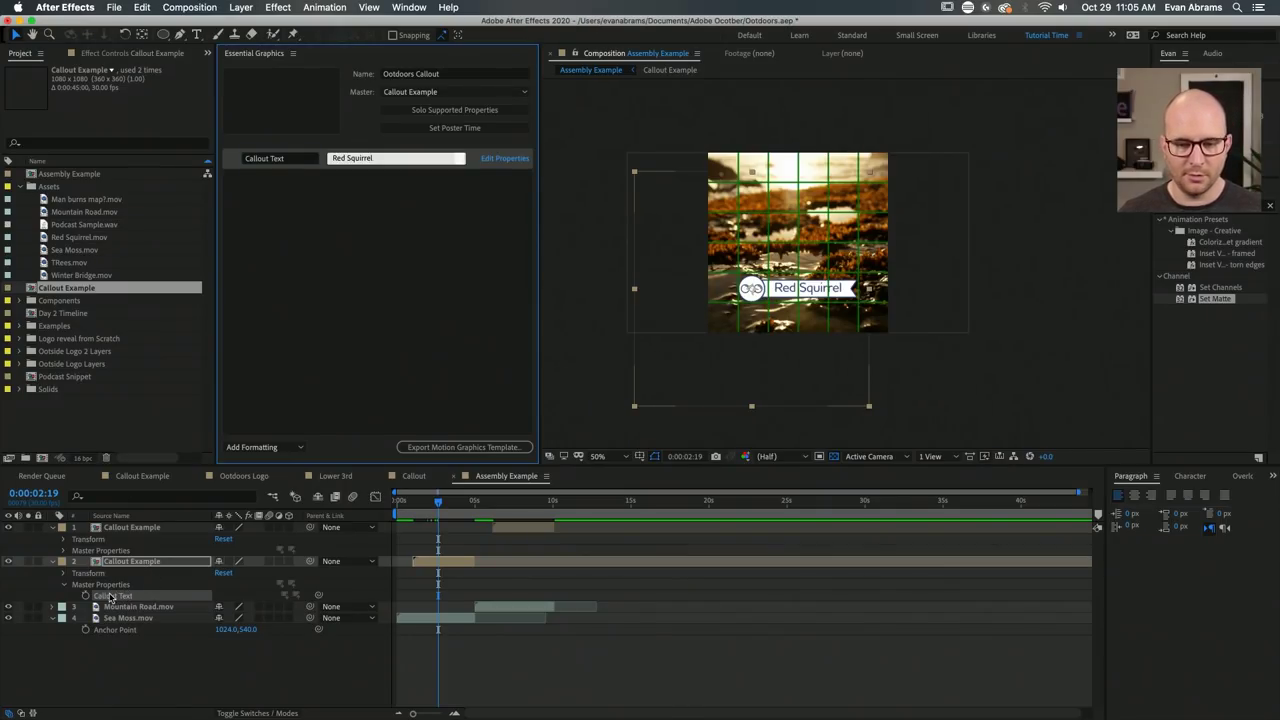
Set the second callout's Callout Text to 'Gross Moss'.
click(143, 668)
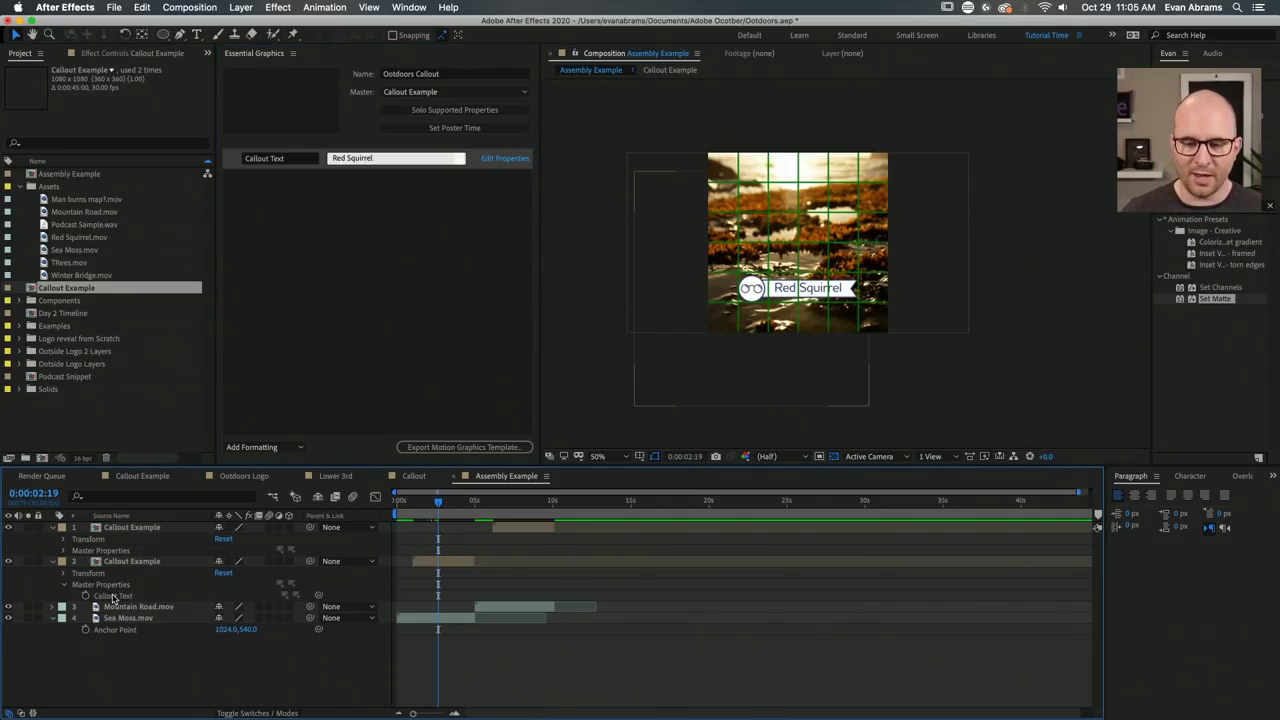
click(112, 598)
right_click(112, 598)
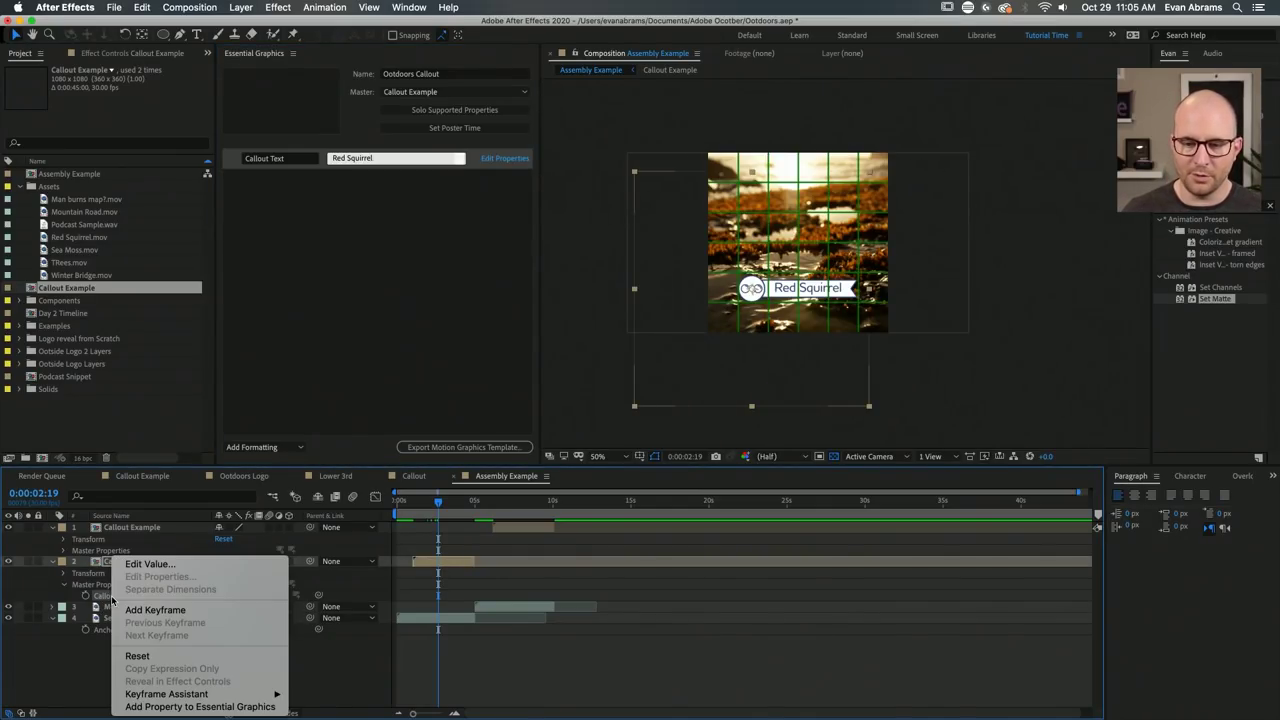
click(150, 564)
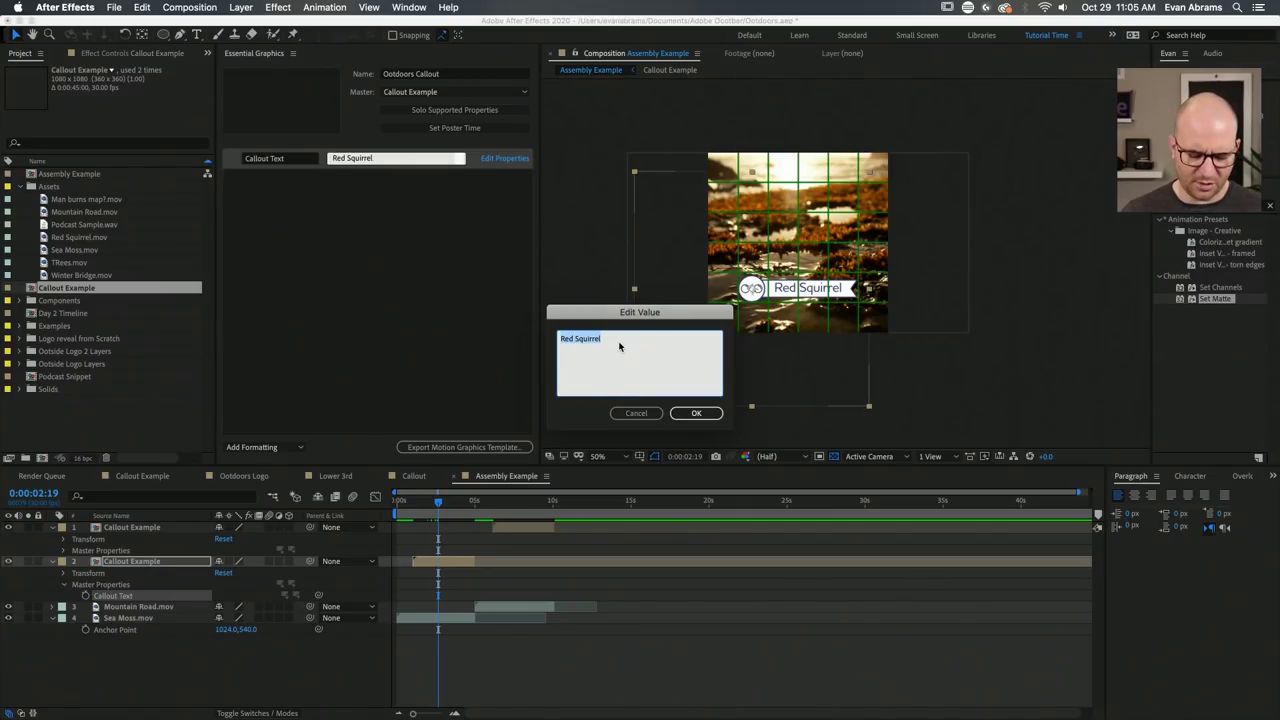
text(Gross Moss)
key(Return)
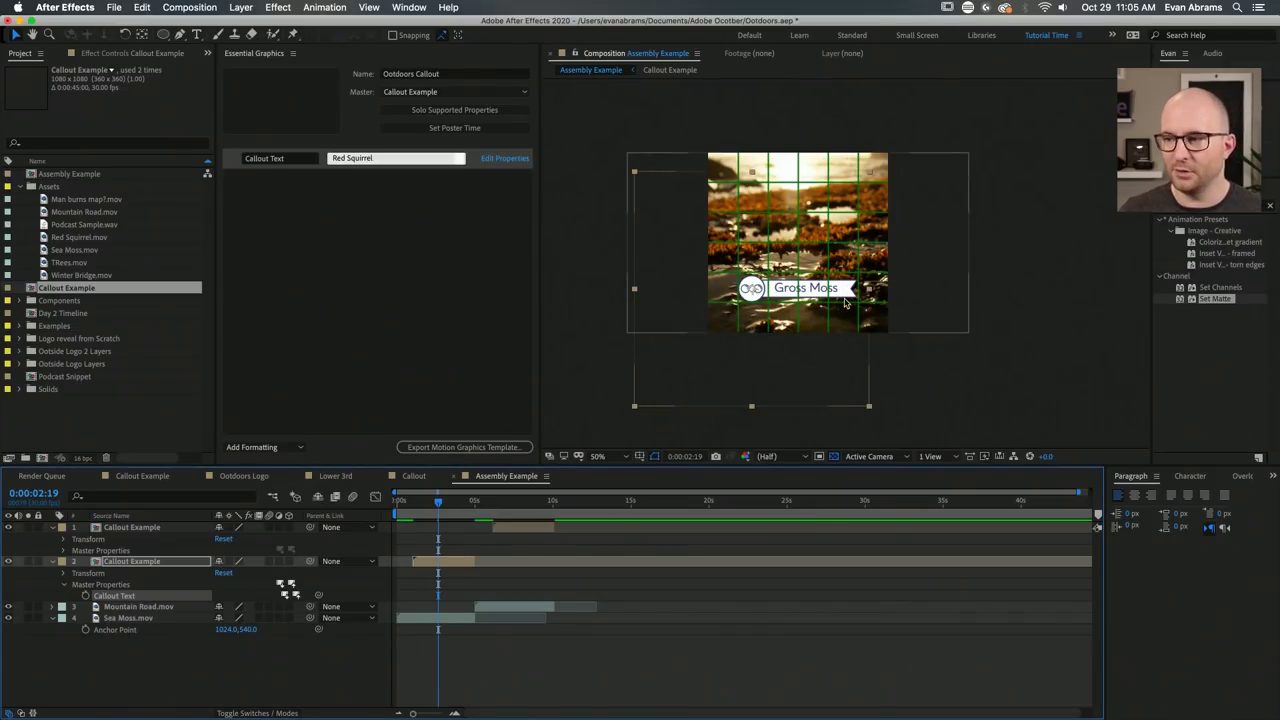
click(583, 665)
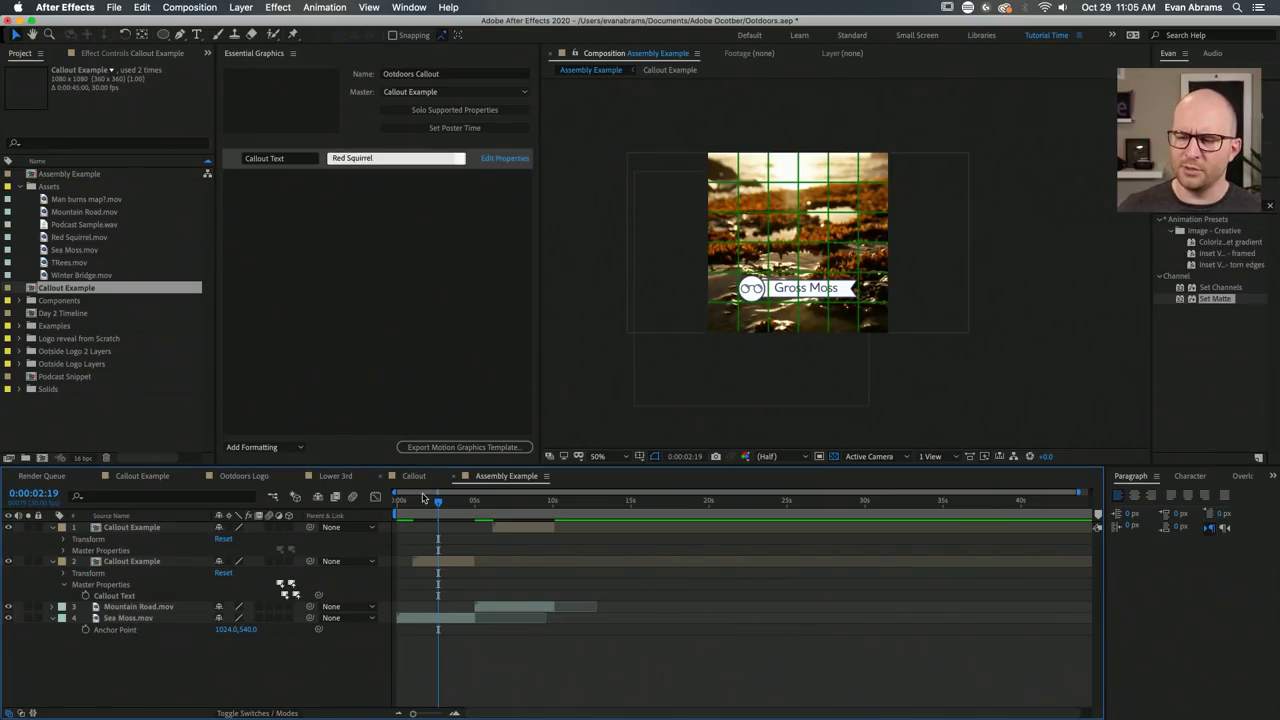
At about four seconds, change the first callout's text to 'Red Mountain'.
drag(452, 508, 519, 506)
click(527, 529)
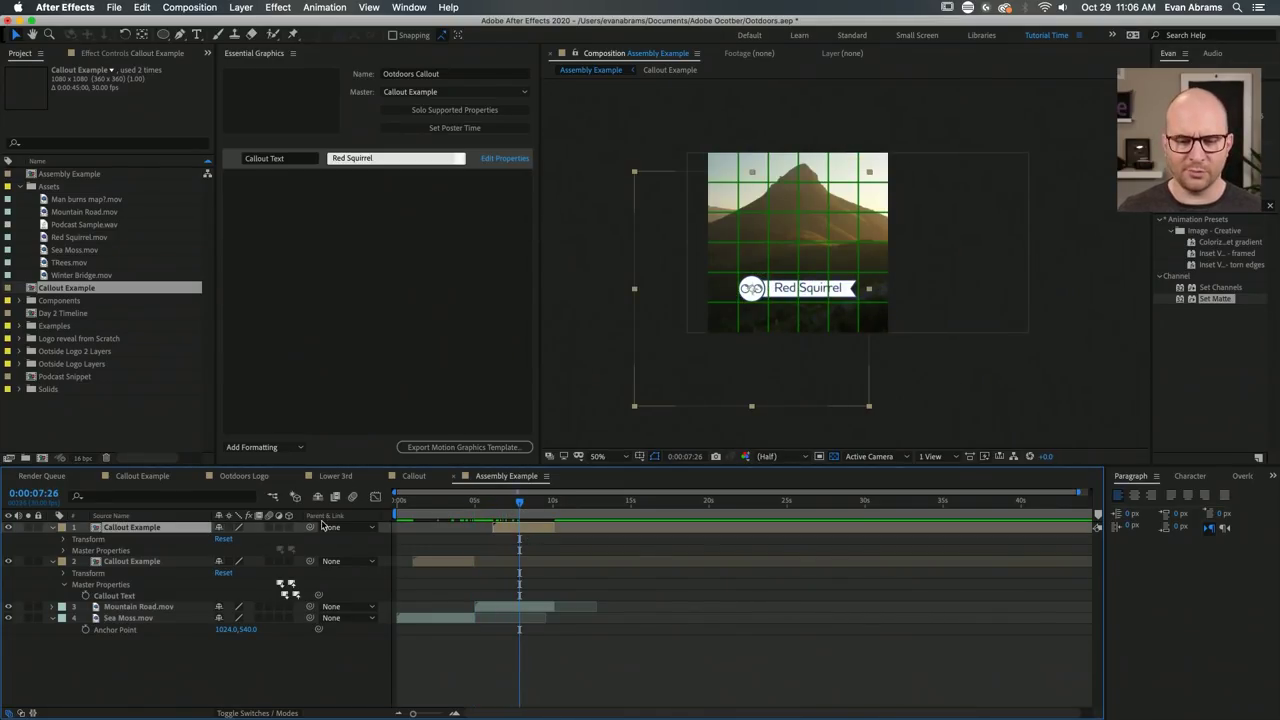
click(64, 551)
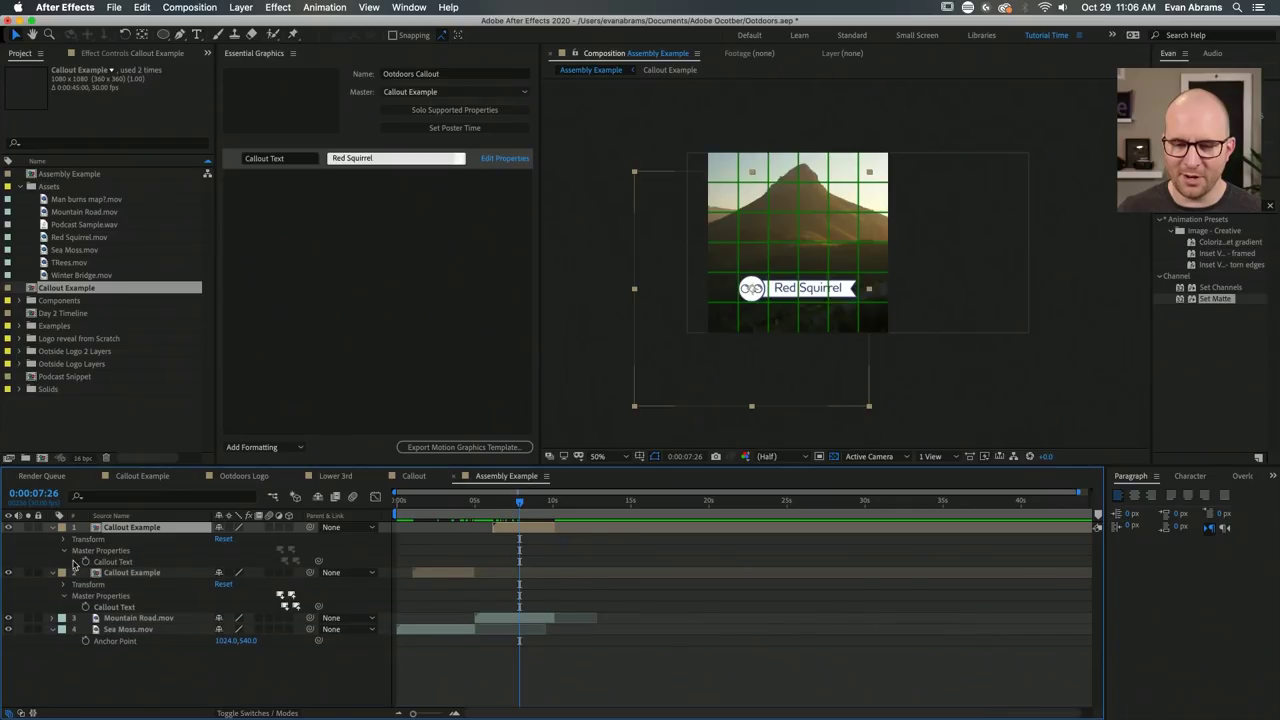
right_click(116, 562)
click(160, 565)
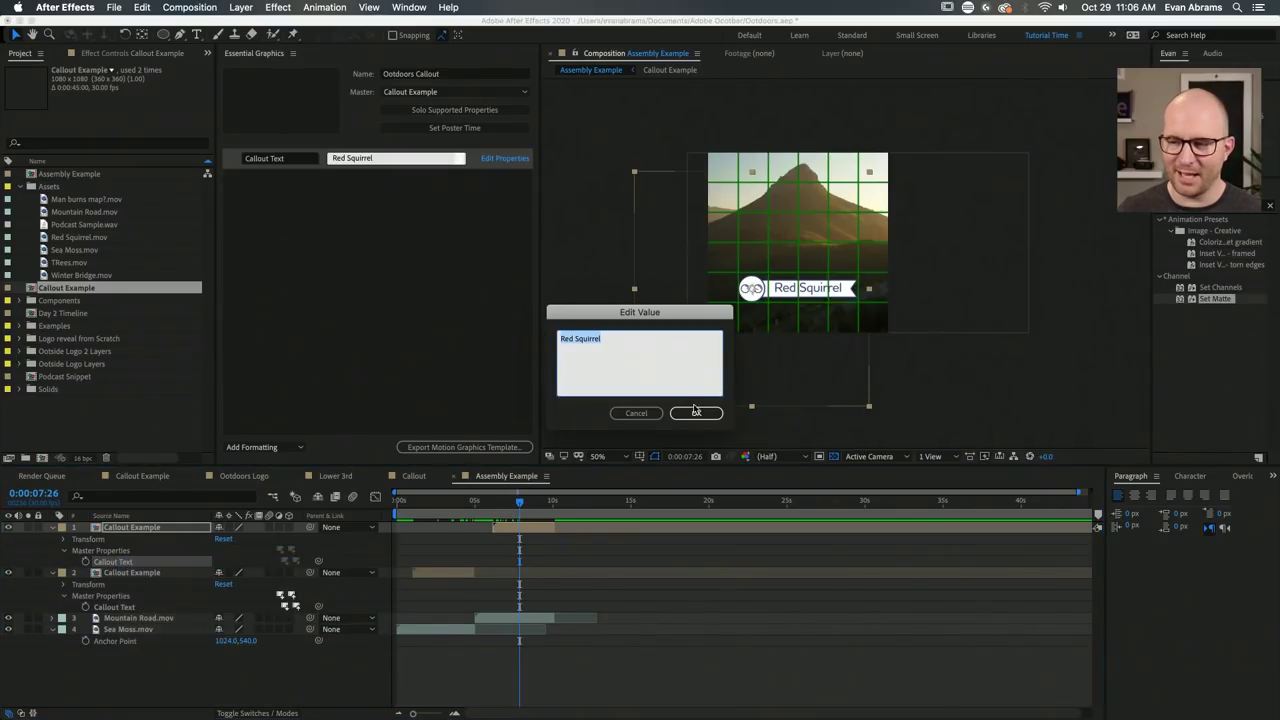
double_click(592, 340)
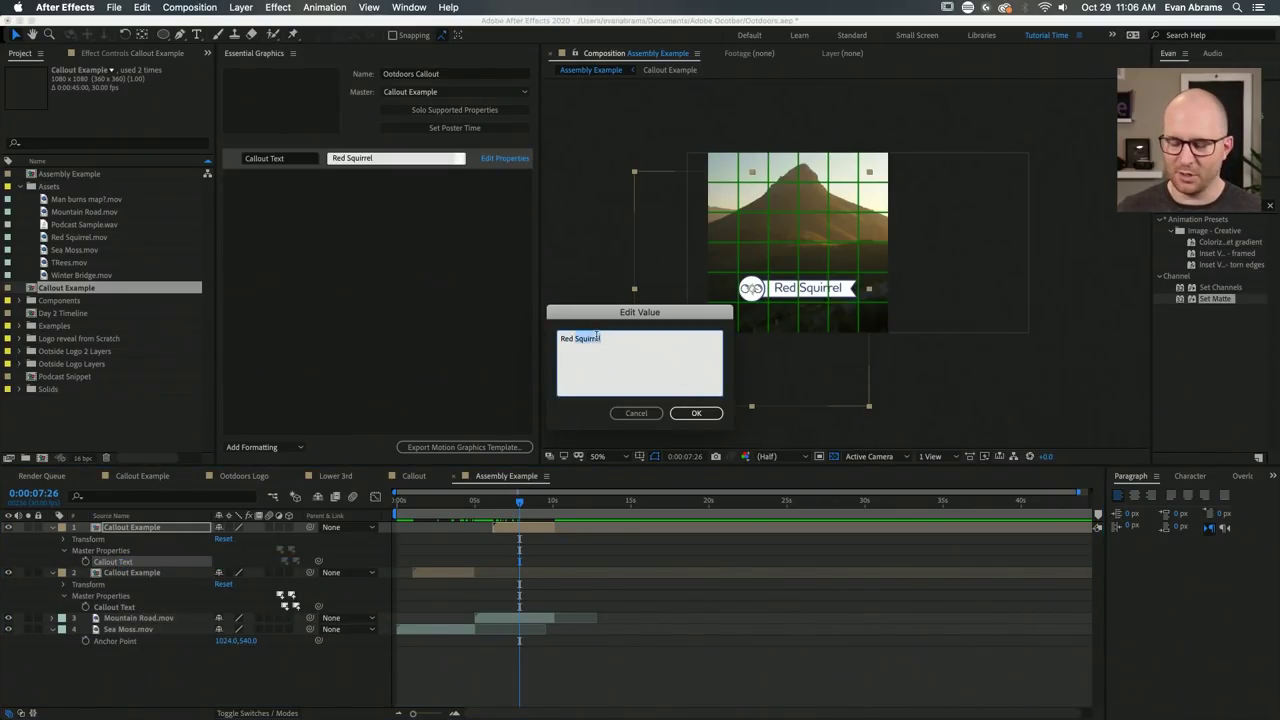
text(Mountain)
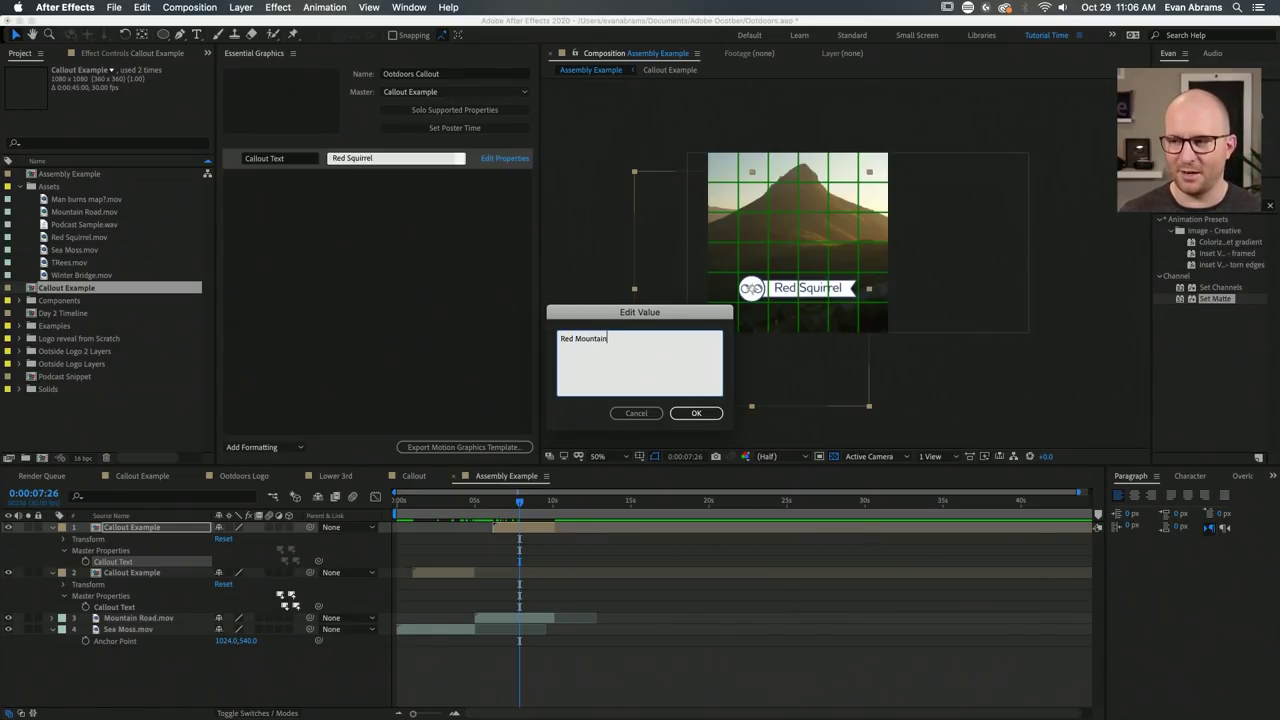
key(Return)
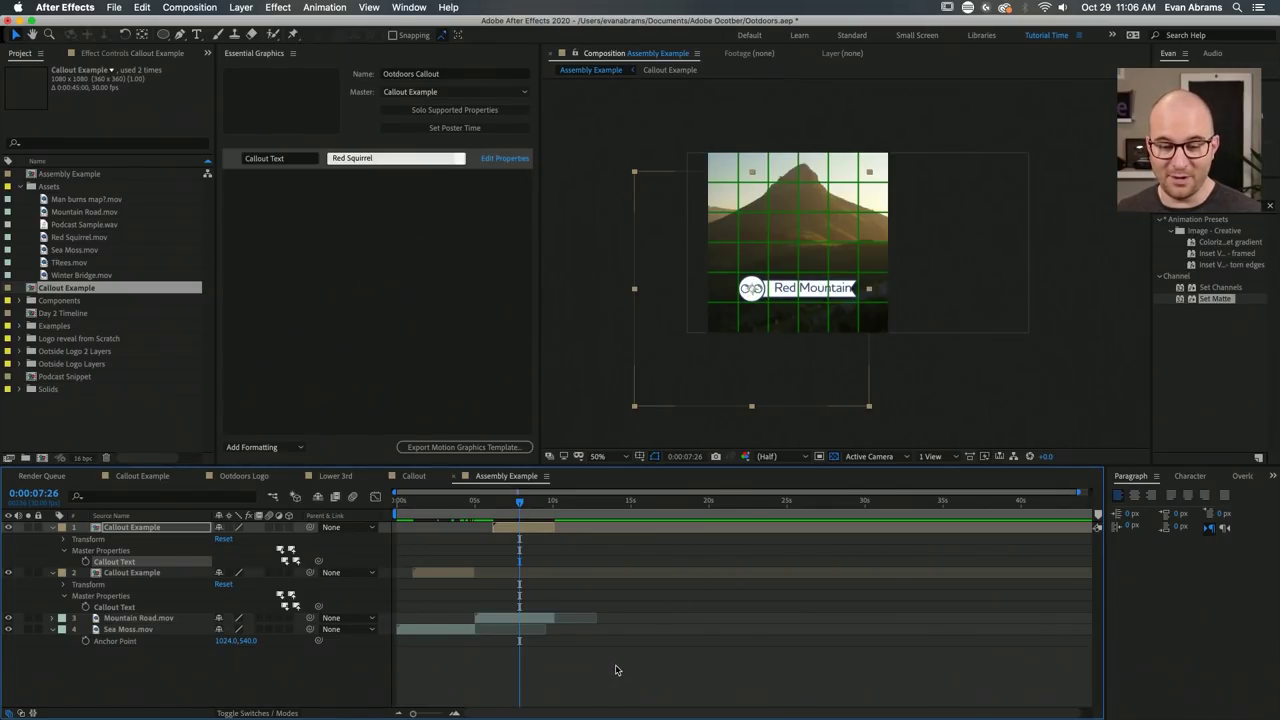
click(584, 664)
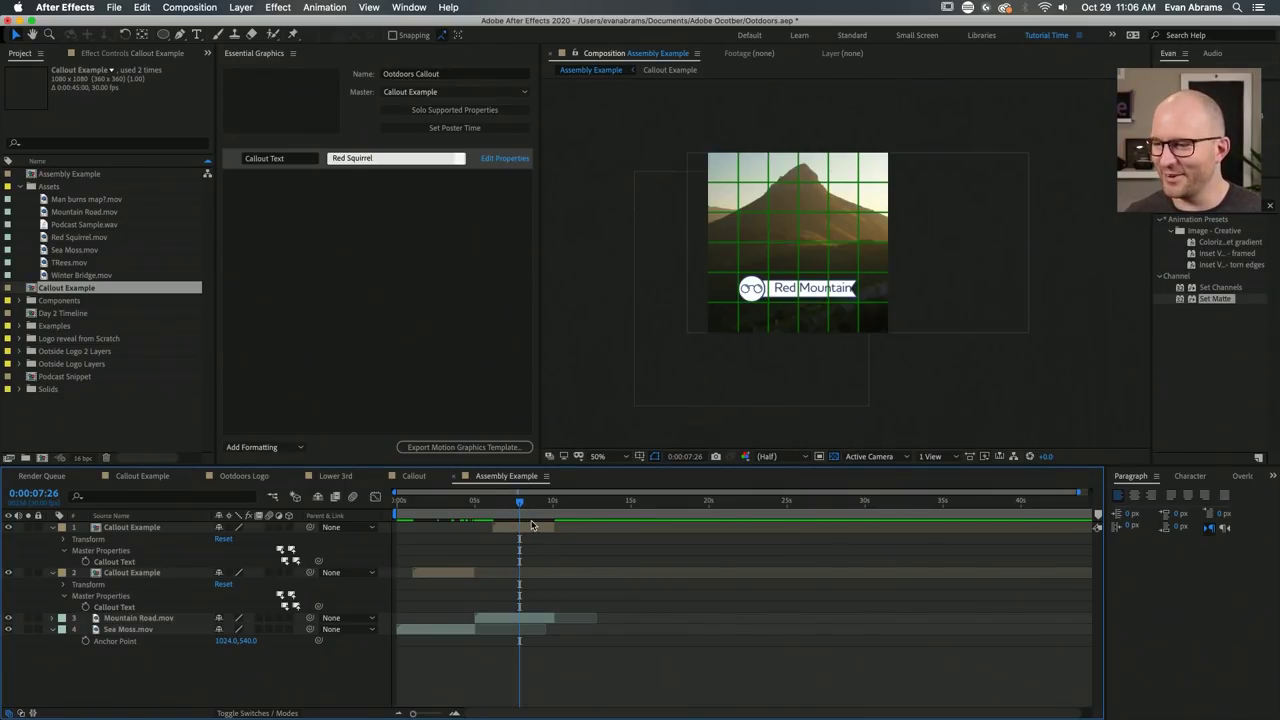
click(533, 526)
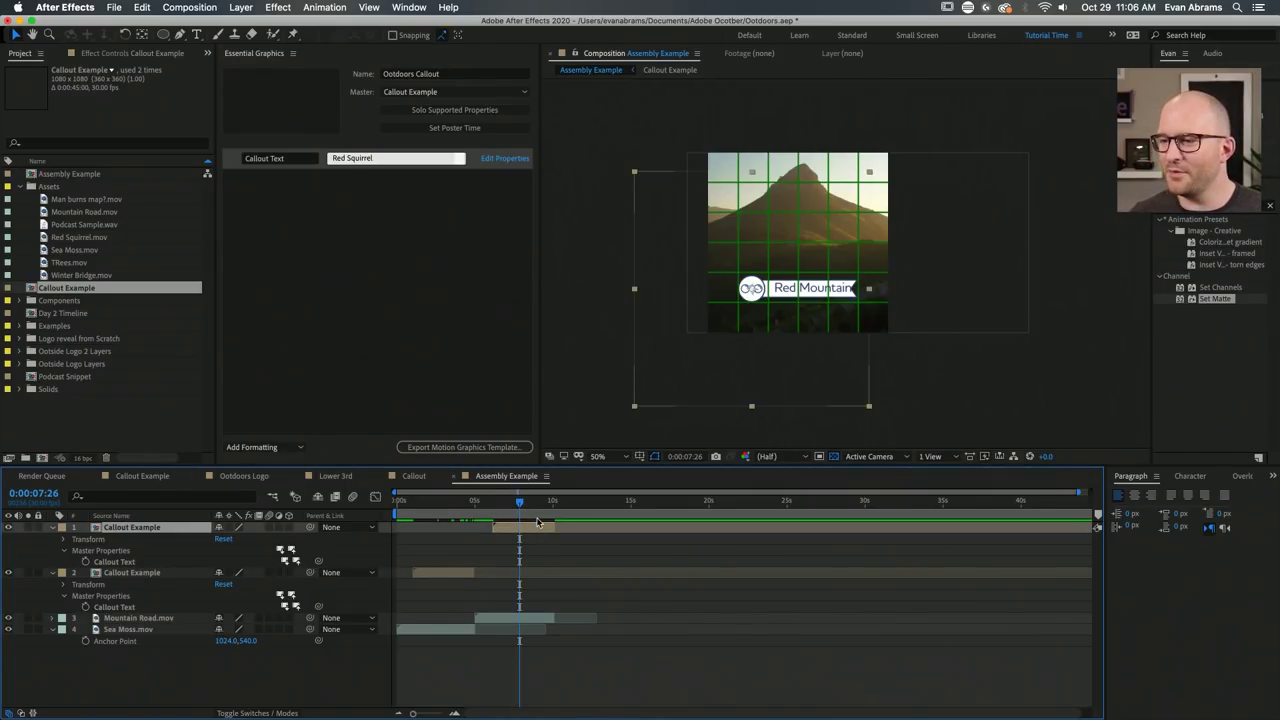
Enable font size adjustment on the Callout Text property, adding a Size control at 60.
click(496, 160)
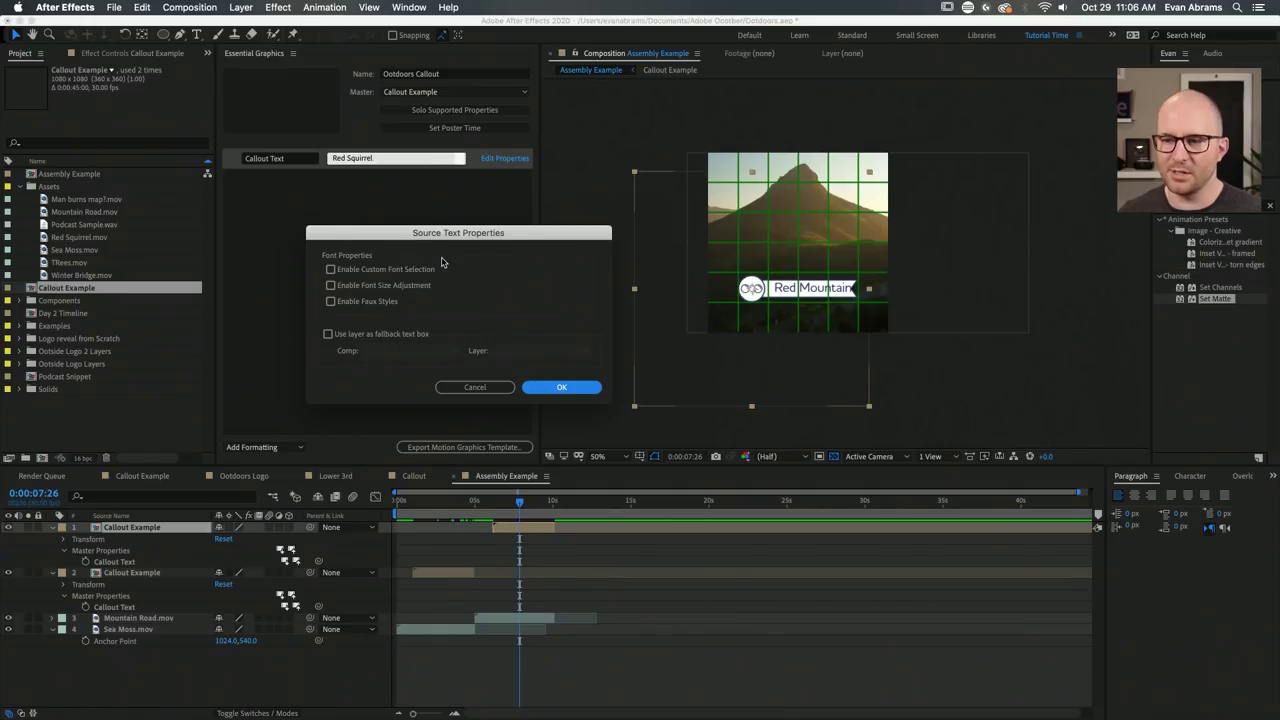
click(331, 286)
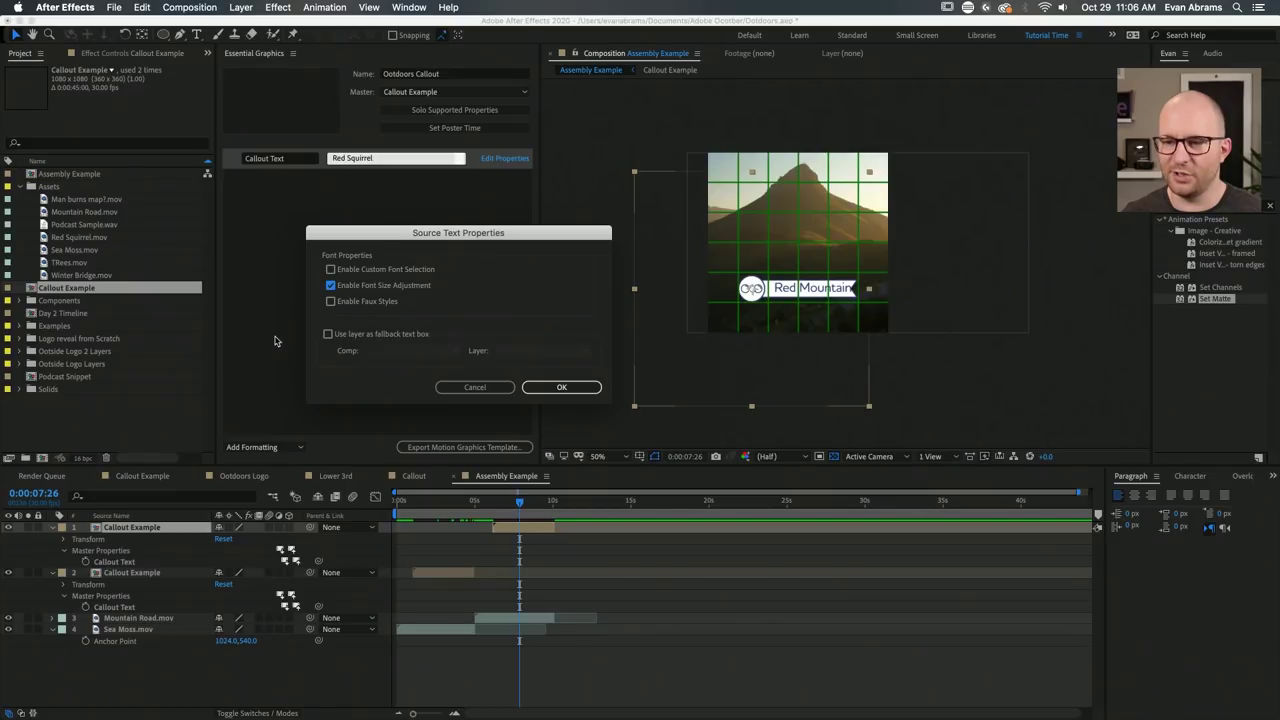
click(478, 389)
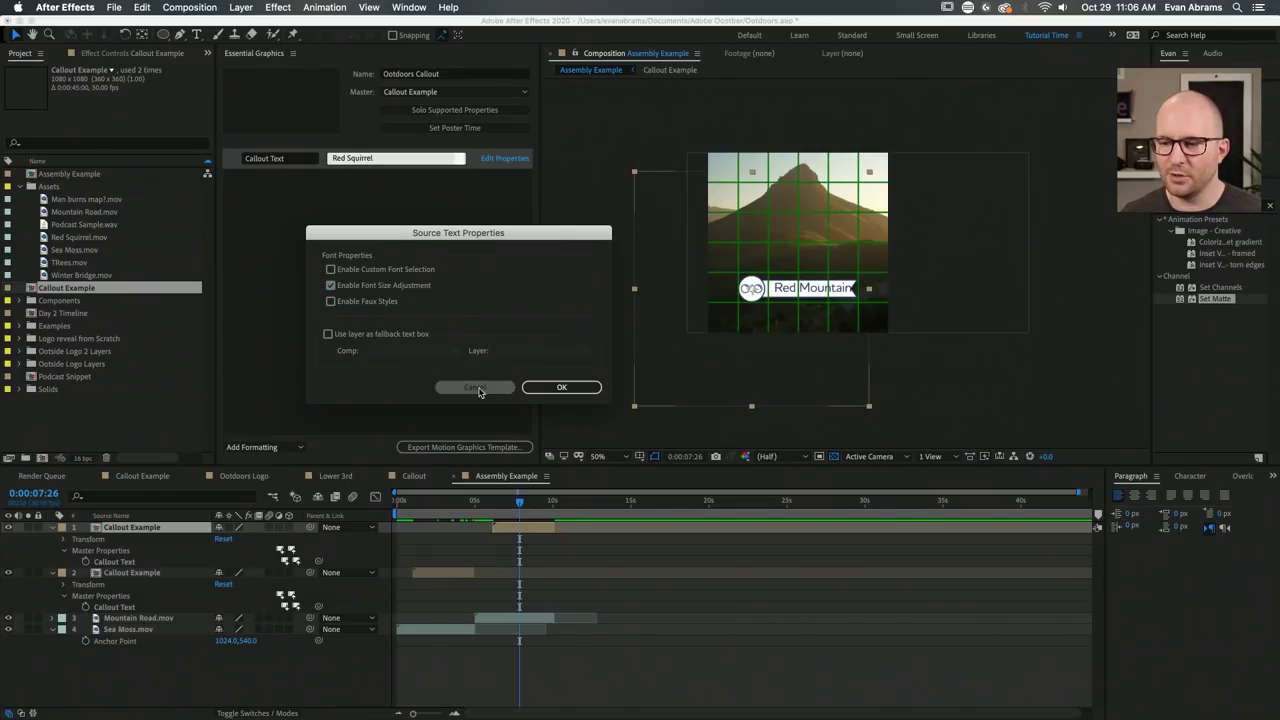
click(467, 181)
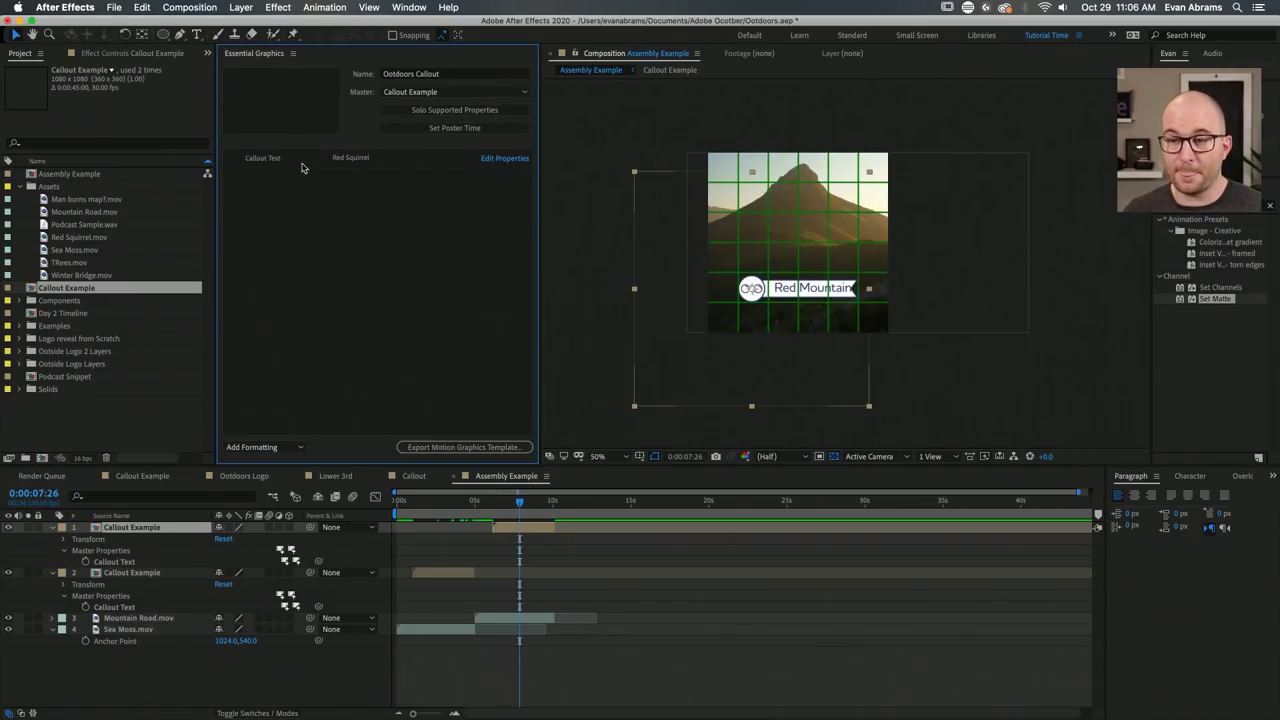
click(501, 164)
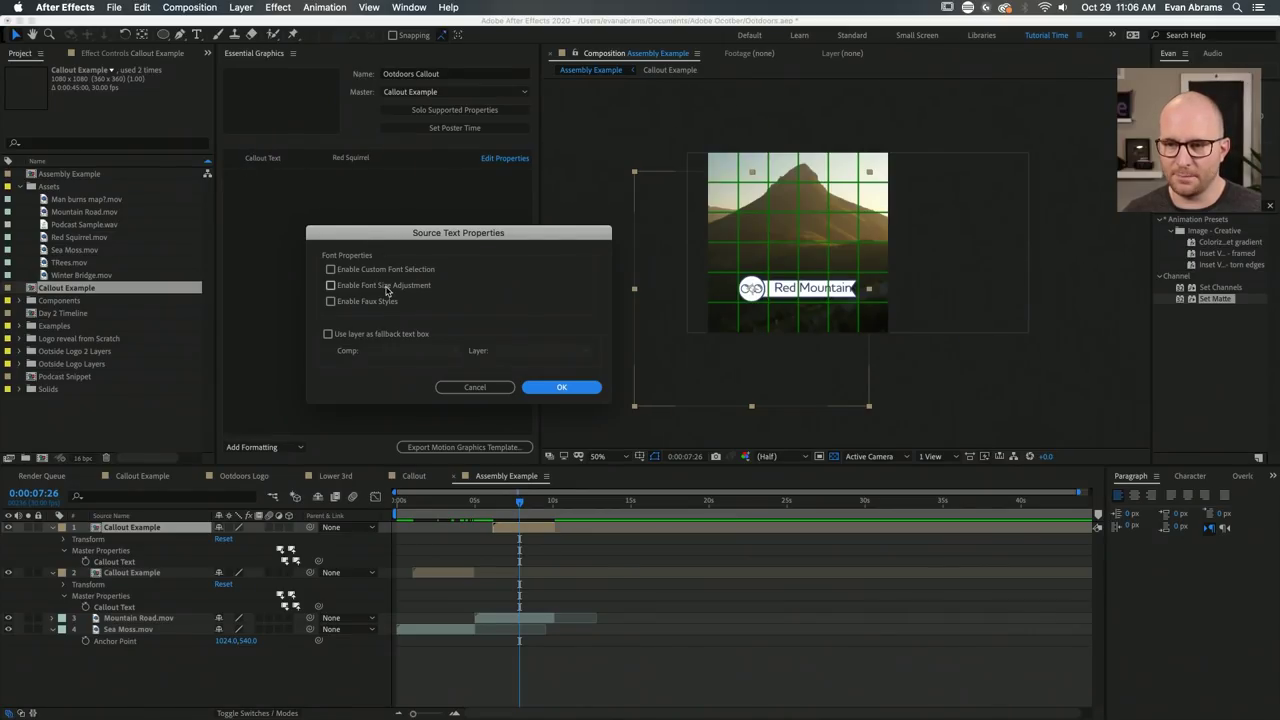
click(331, 286)
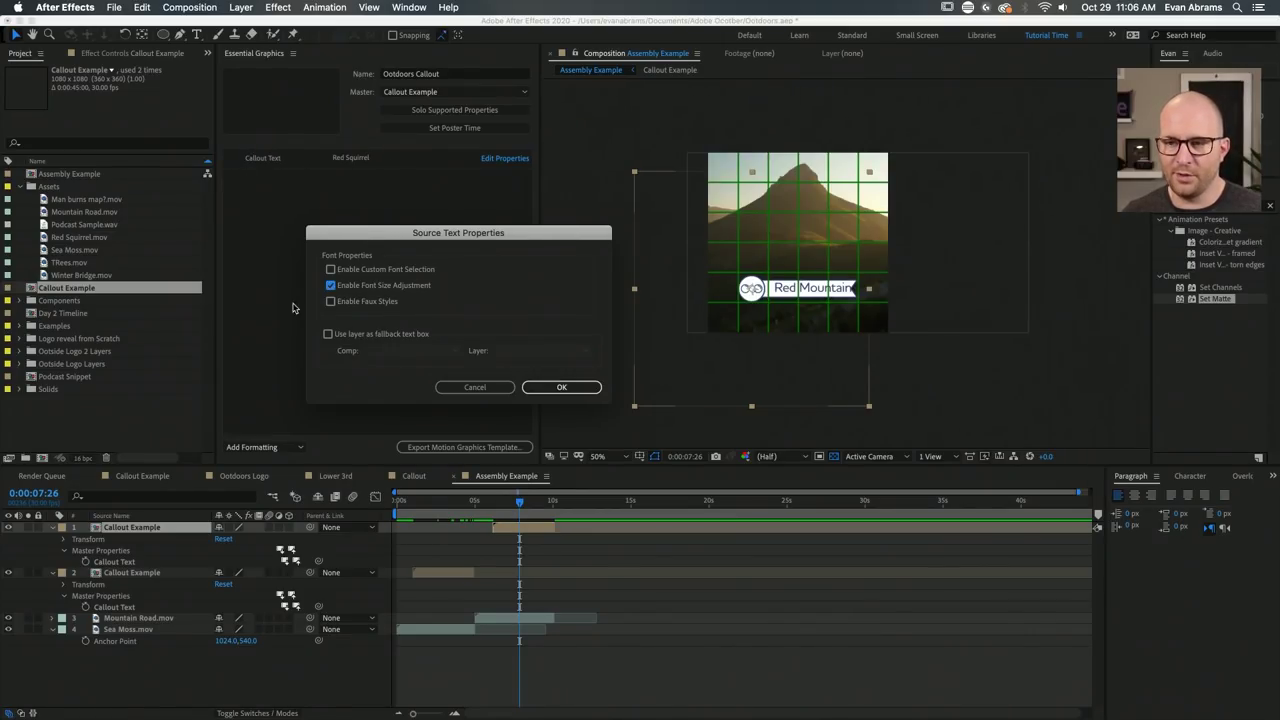
click(563, 388)
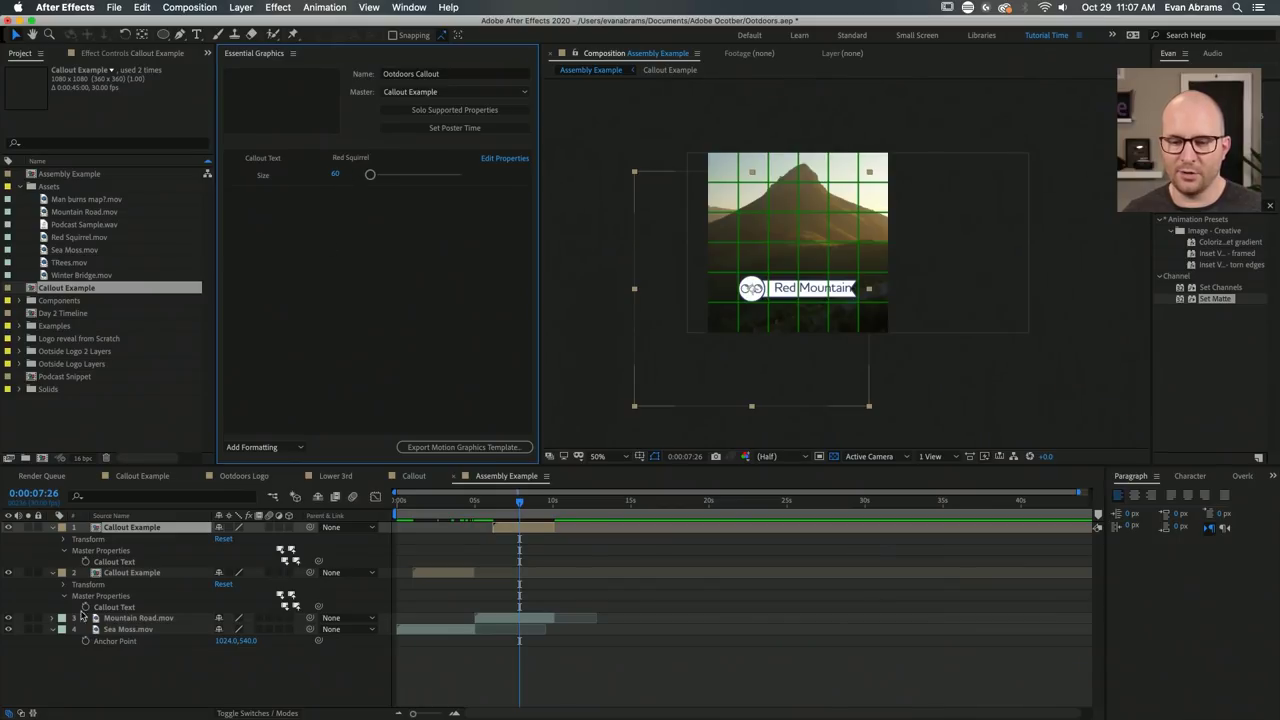
click(130, 572)
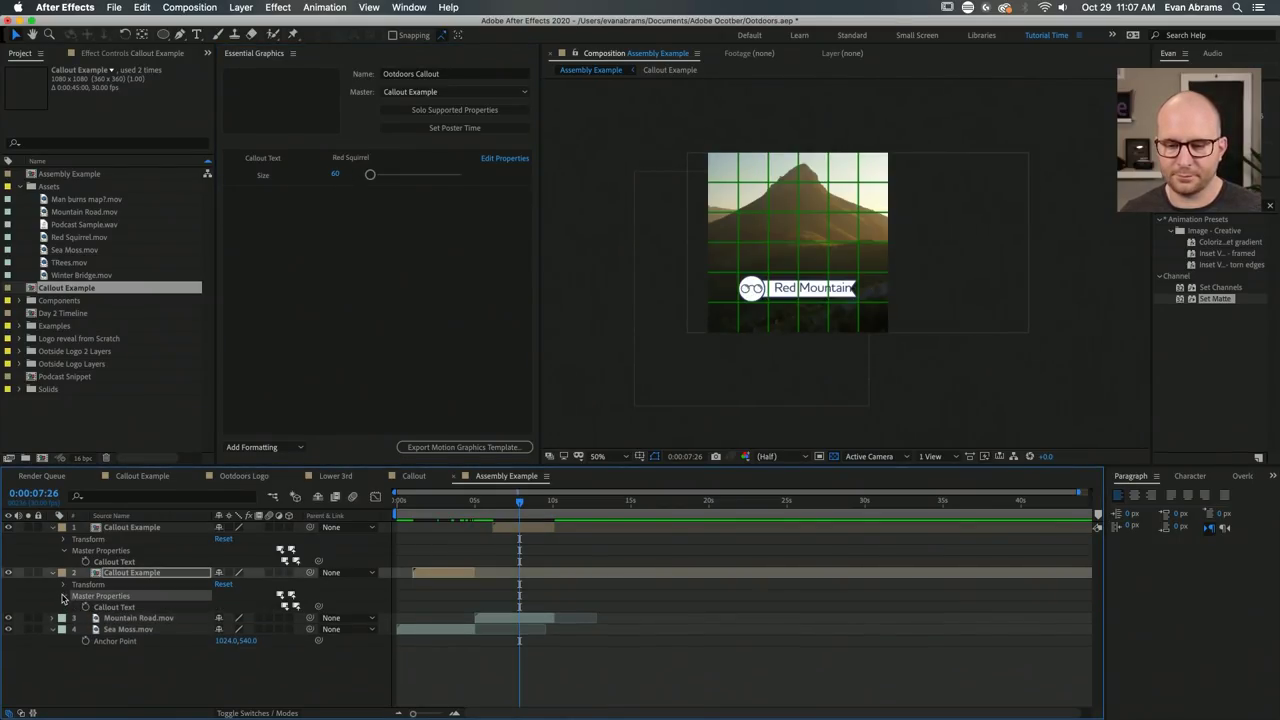
Inspect layer 2's Callout Text value in the value editor without changing it.
click(129, 608)
right_click(139, 609)
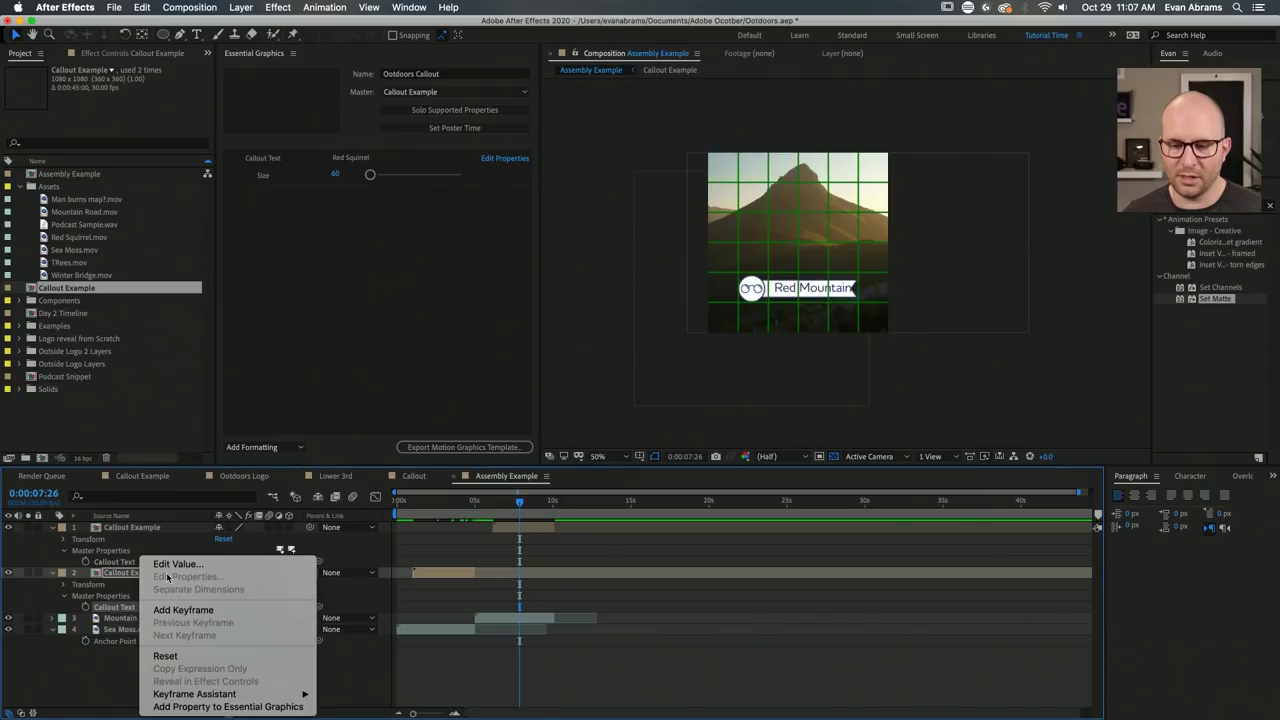
click(174, 568)
click(645, 413)
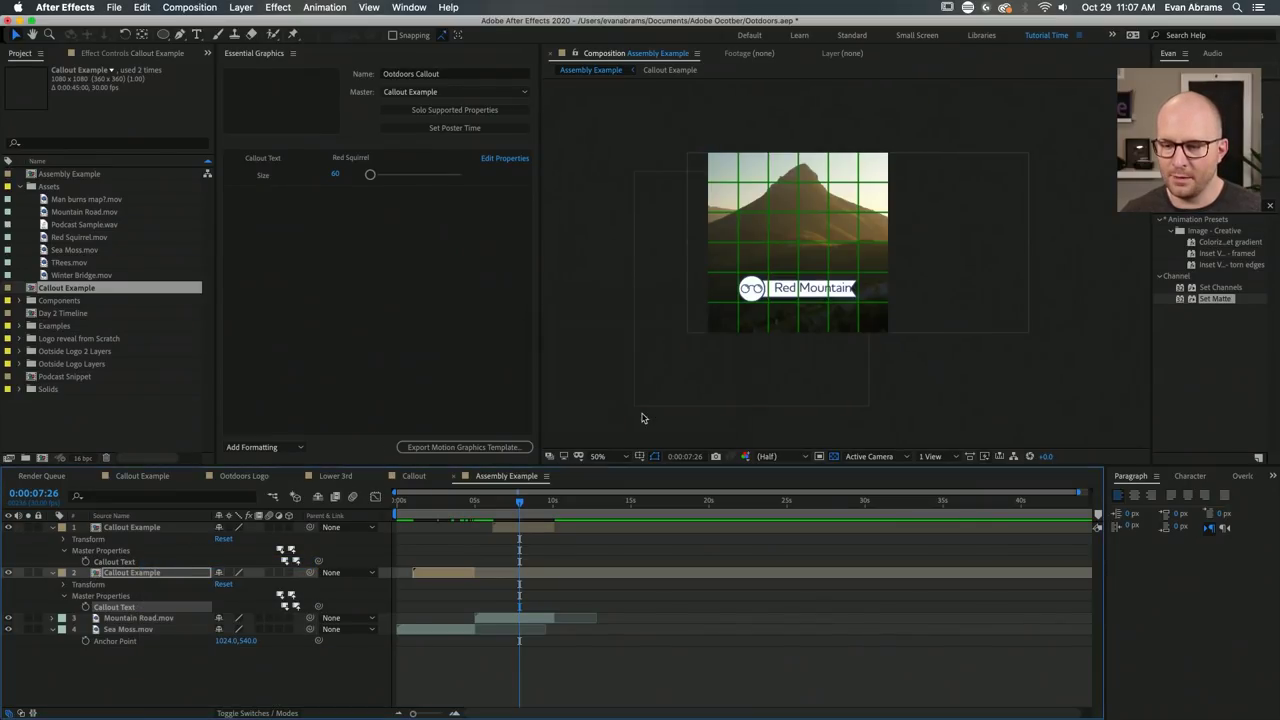
Show only the second callout layer's modified properties and save the project.
click(246, 673)
click(64, 596)
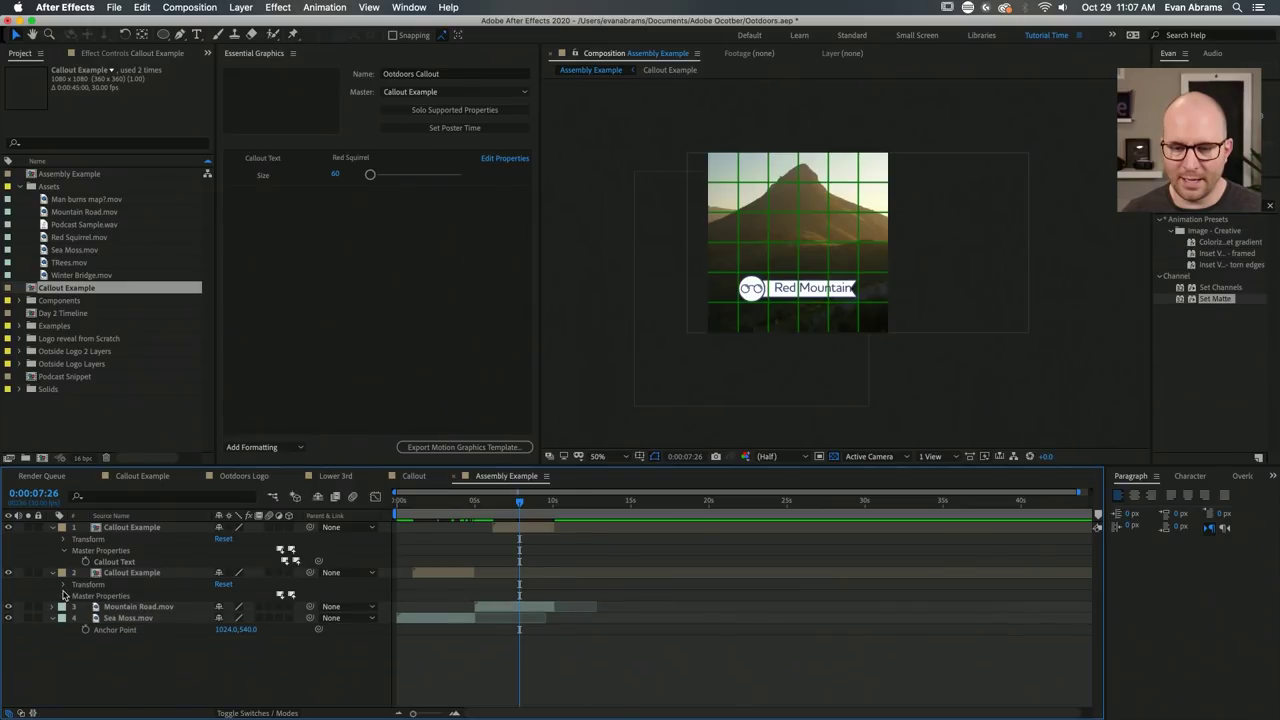
click(64, 584)
click(110, 574)
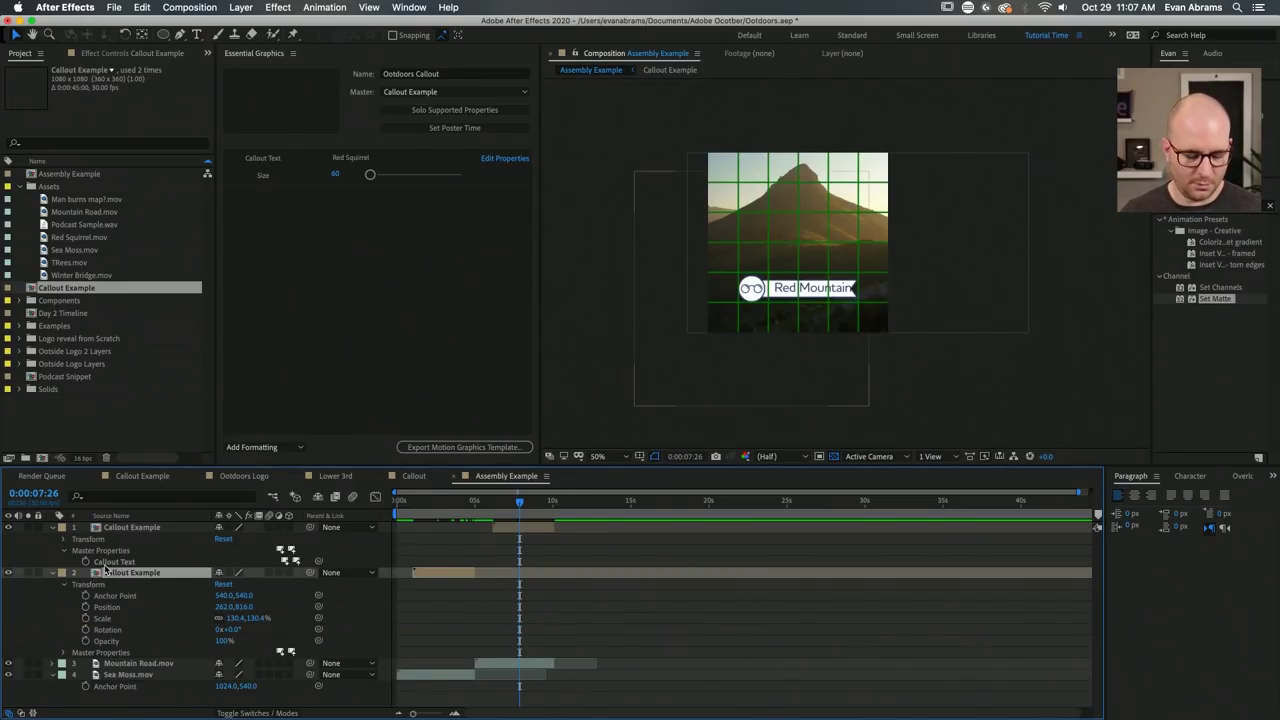
key(u)
key(u)
click(114, 622)
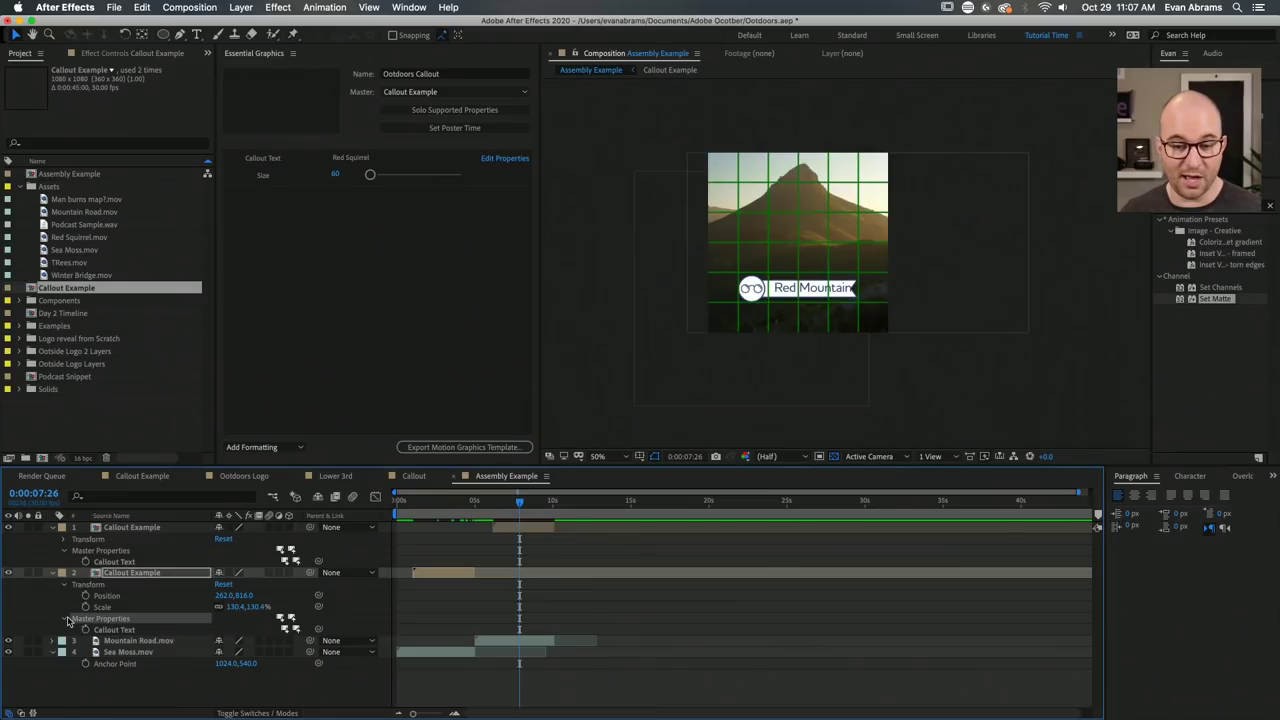
click(387, 226)
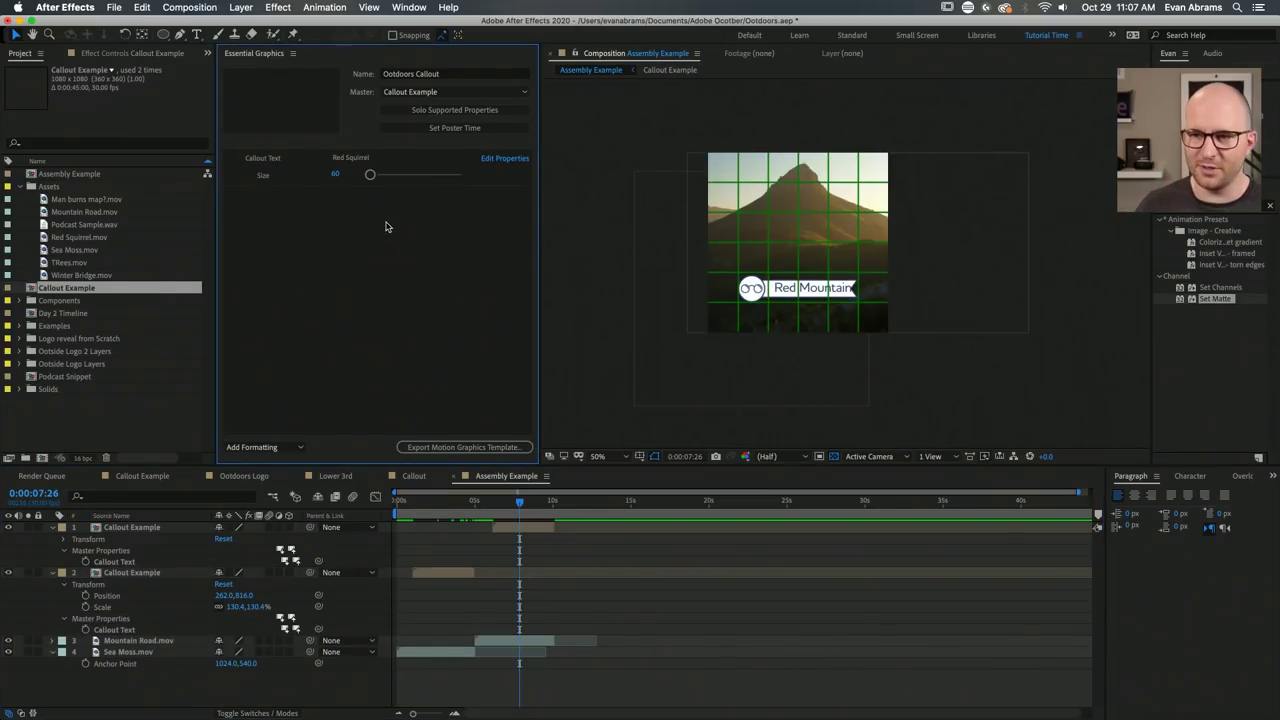
key(super+s)
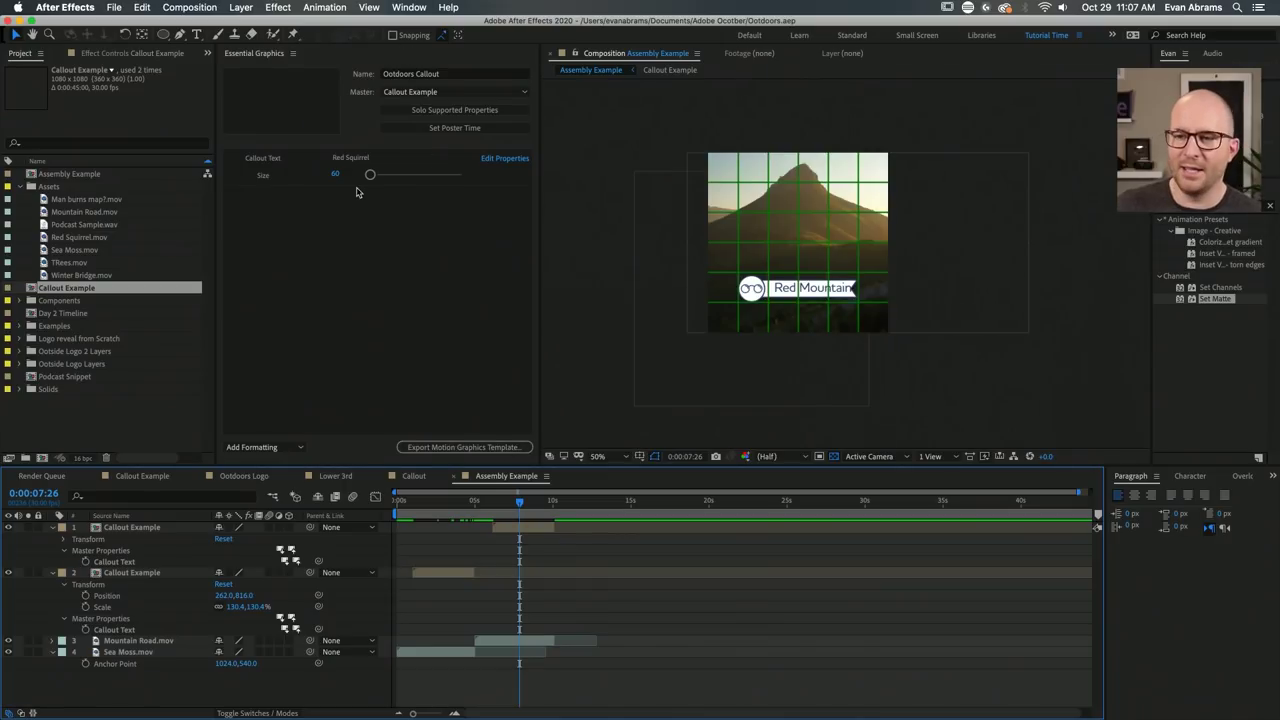
Re-check layer 2's Callout Text value in the editor, closing without changes.
click(277, 166)
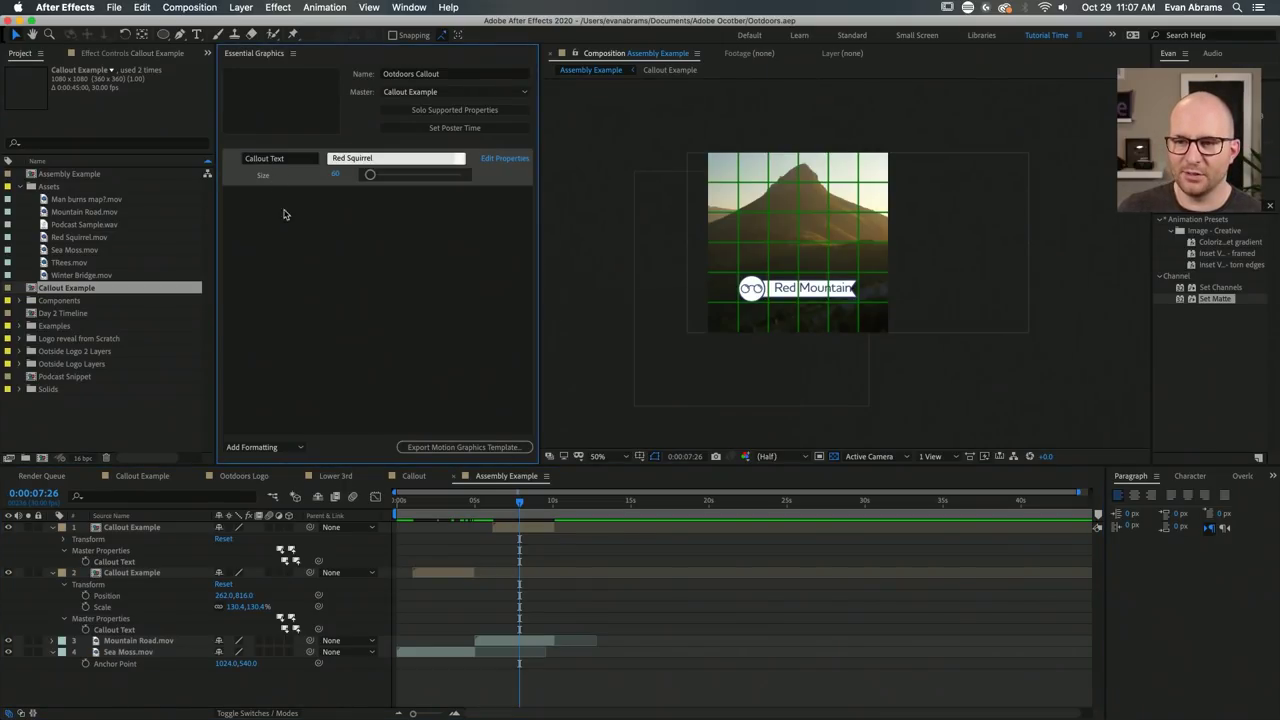
click(304, 233)
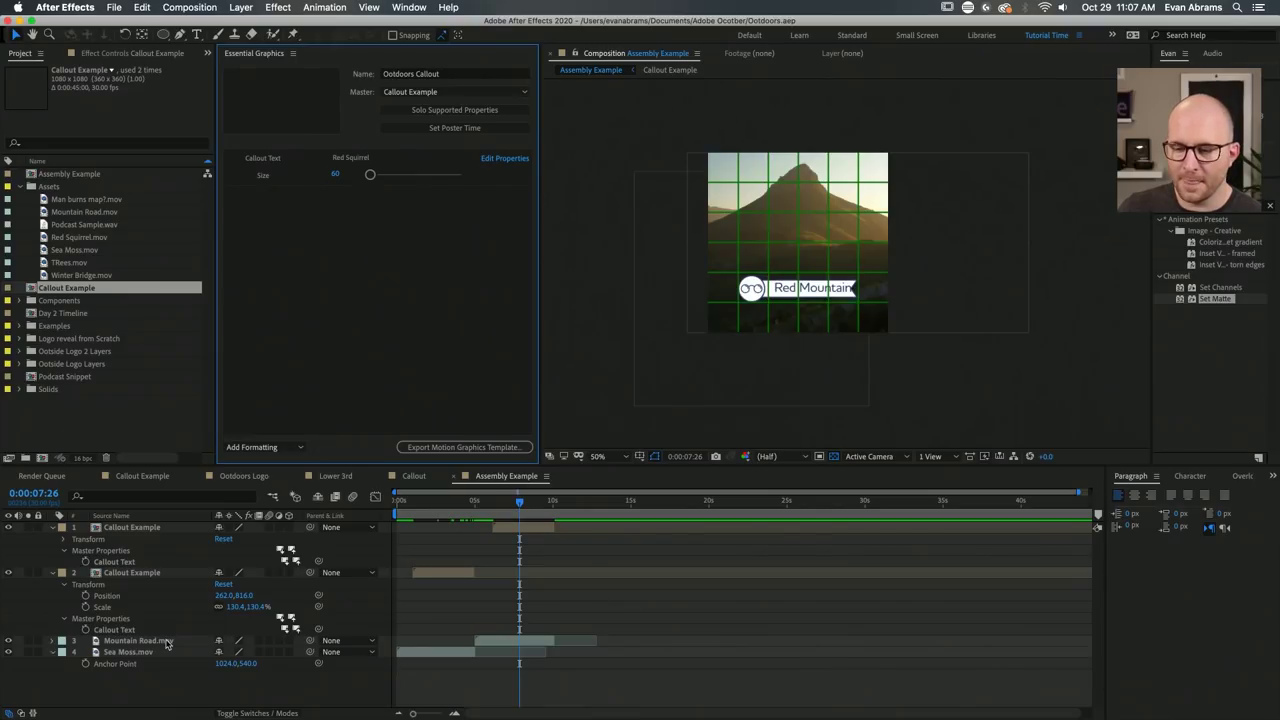
click(127, 630)
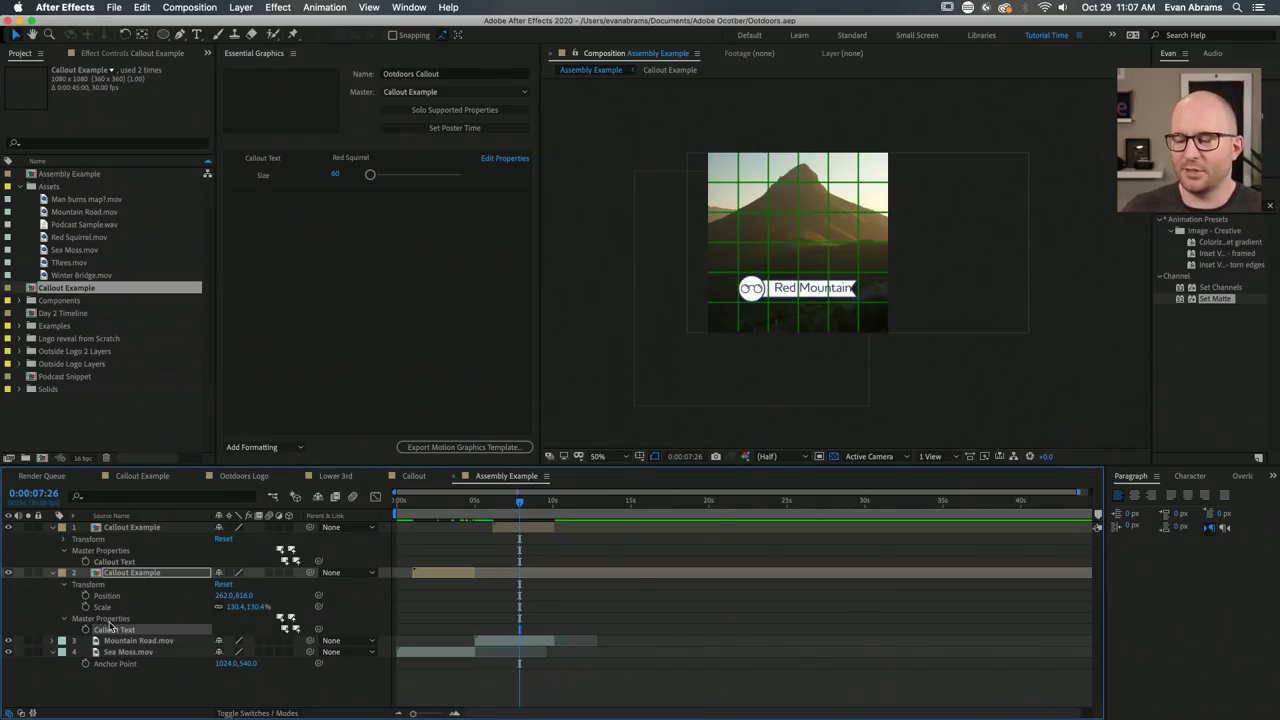
click(113, 631)
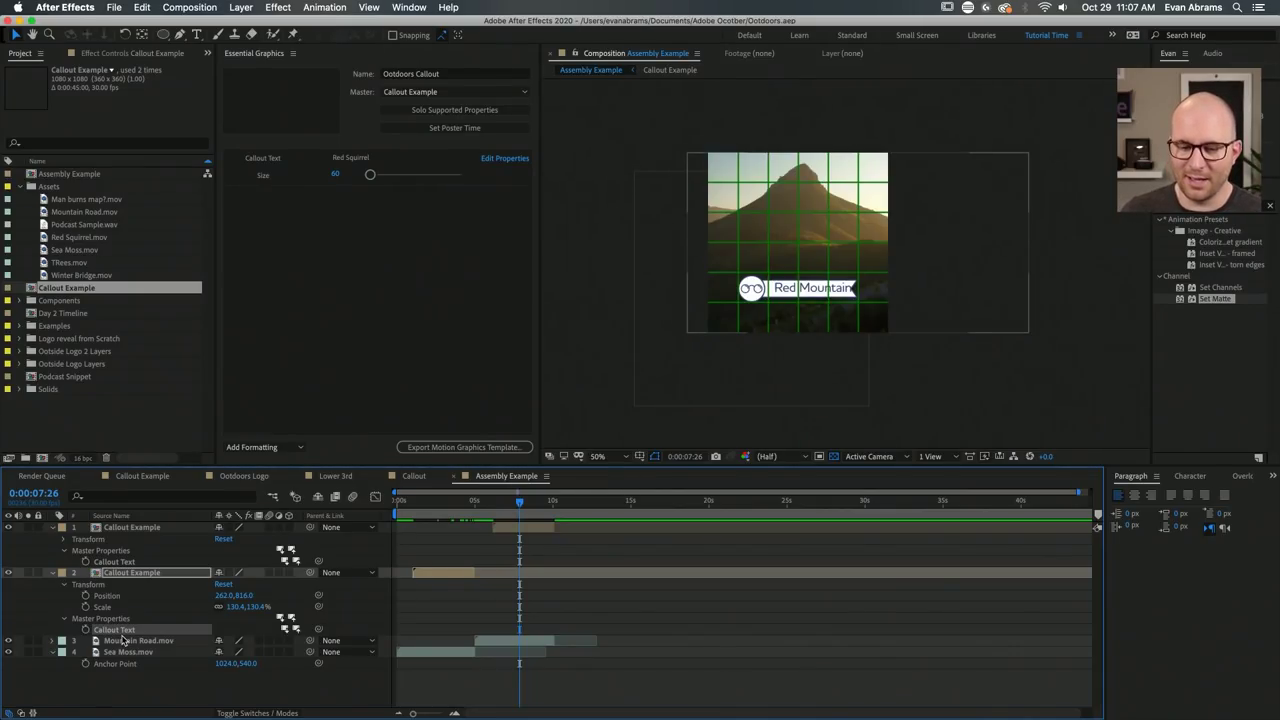
right_click(123, 632)
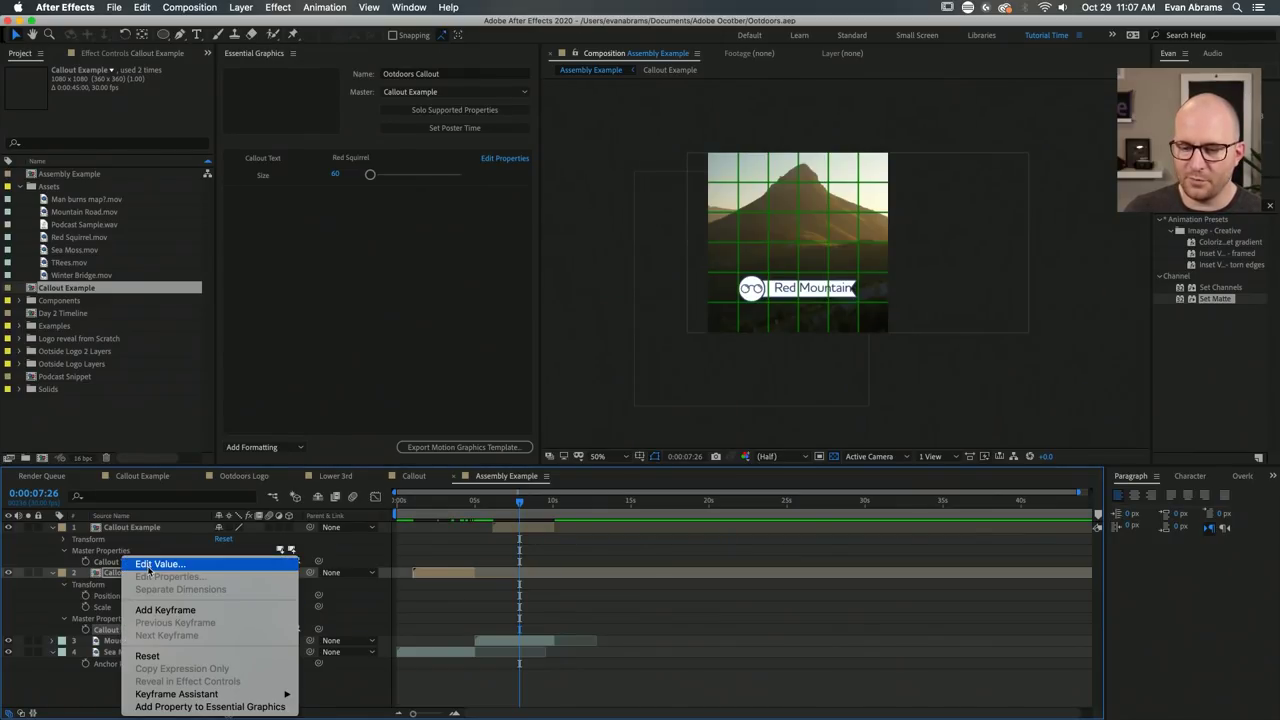
click(148, 565)
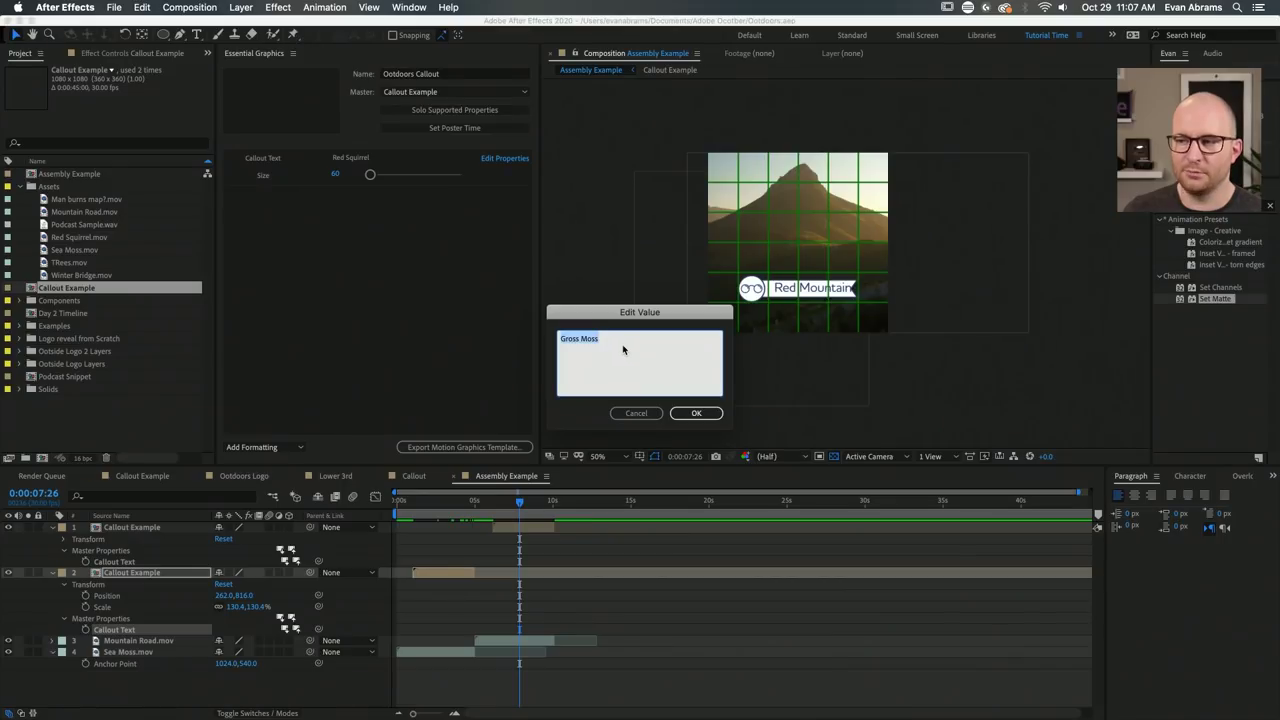
click(649, 412)
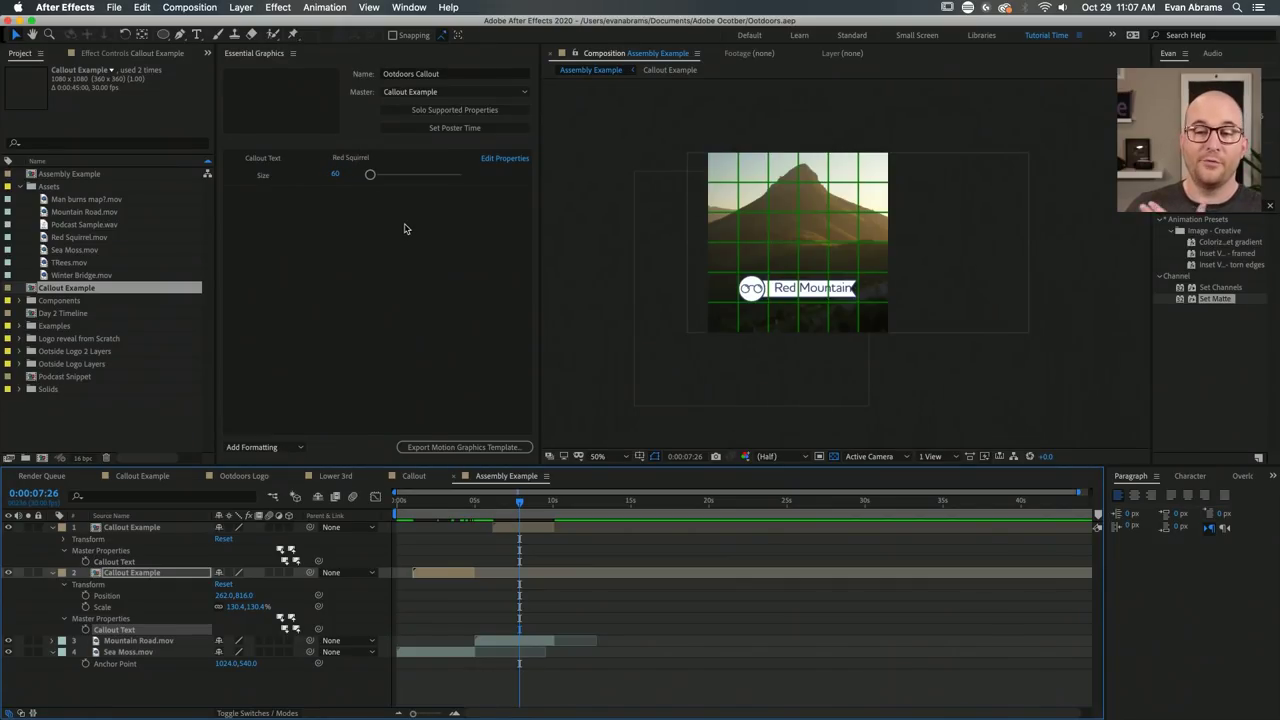
Open the value editor for layer 1's Callout Text and start editing 'Red Mountain'.
click(515, 528)
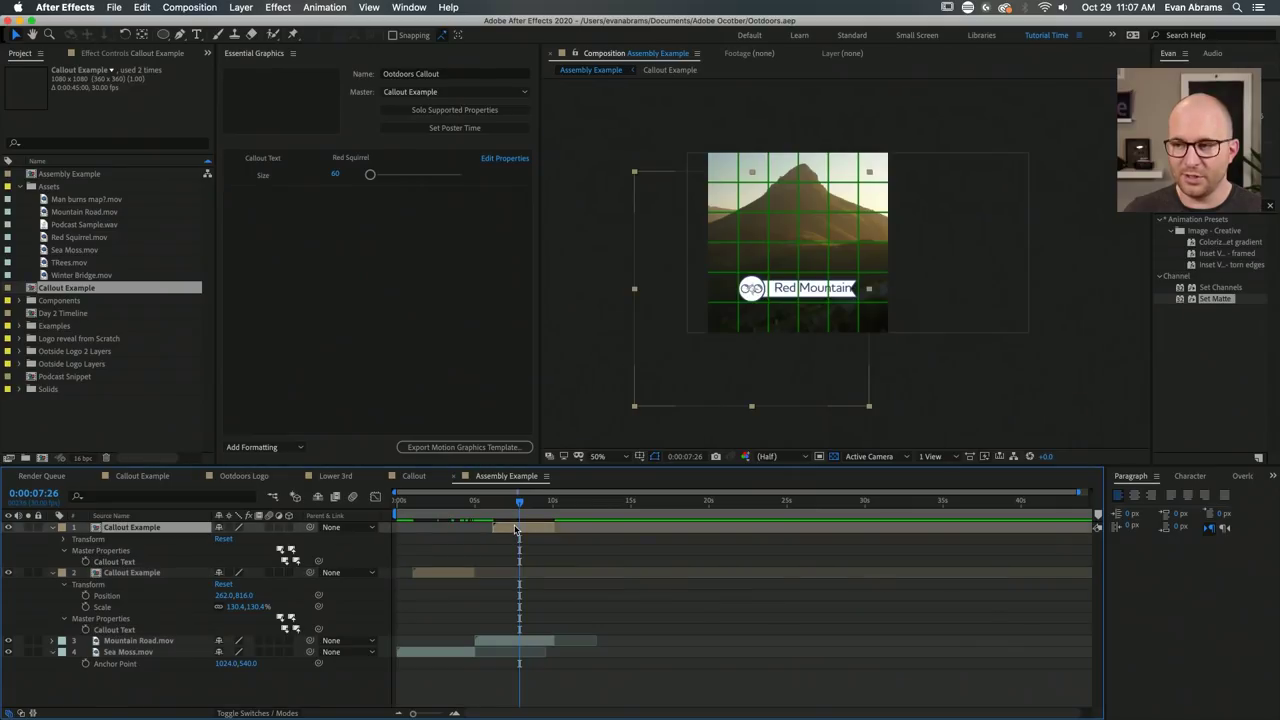
right_click(117, 563)
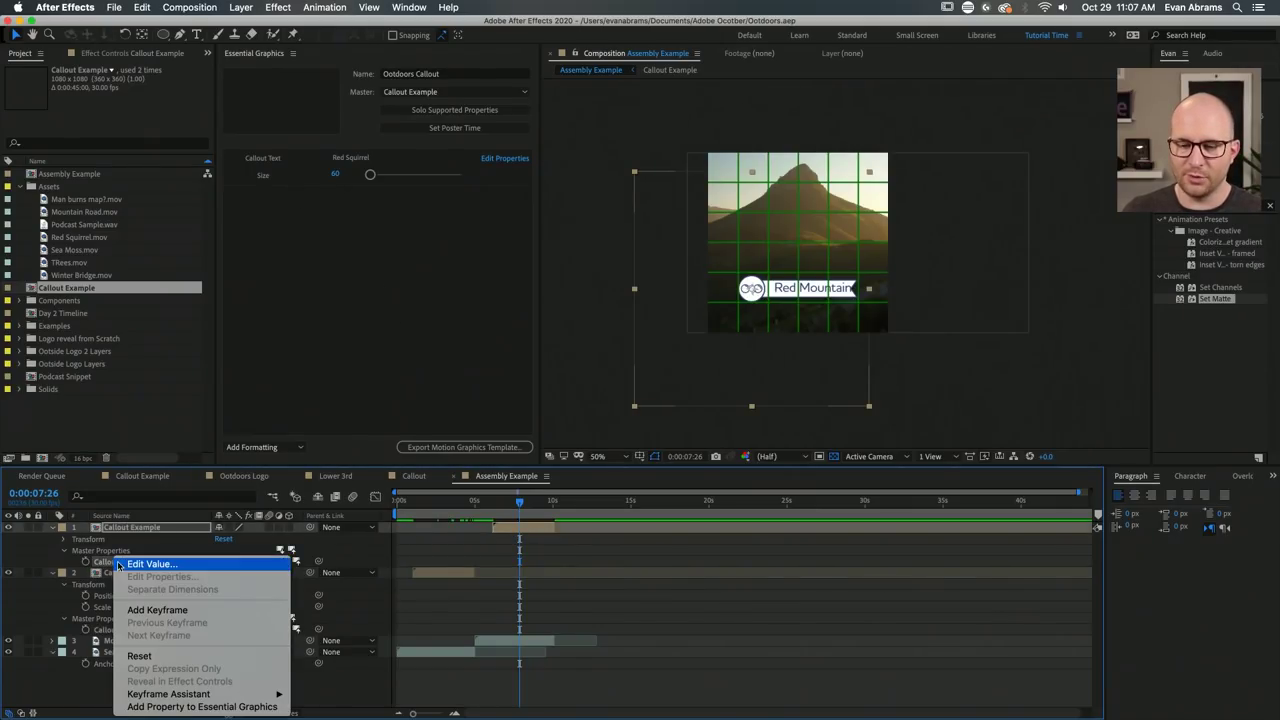
click(122, 564)
click(572, 340)
Delete 'Red' so the first callout reads 'Mountain', then return to about 5 seconds.
key(BackSpace)
key(BackSpace)
key(BackSpace)
key(BackSpace)
click(696, 413)
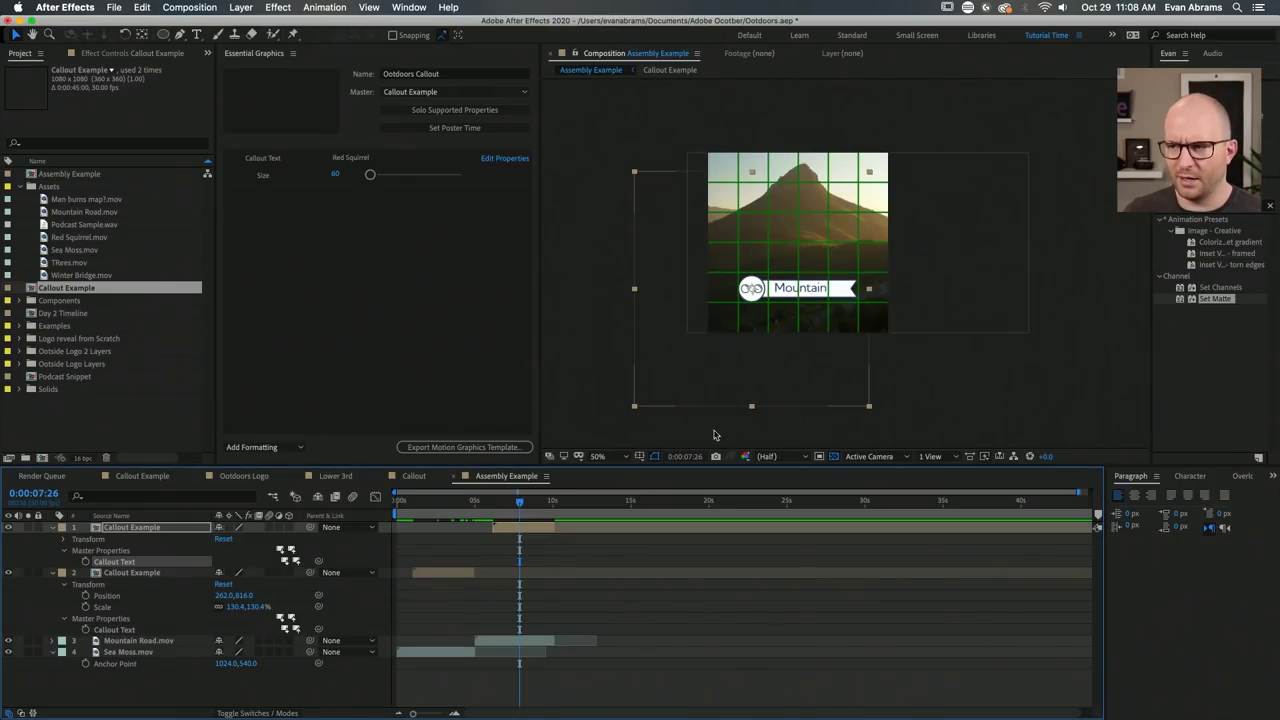
click(617, 683)
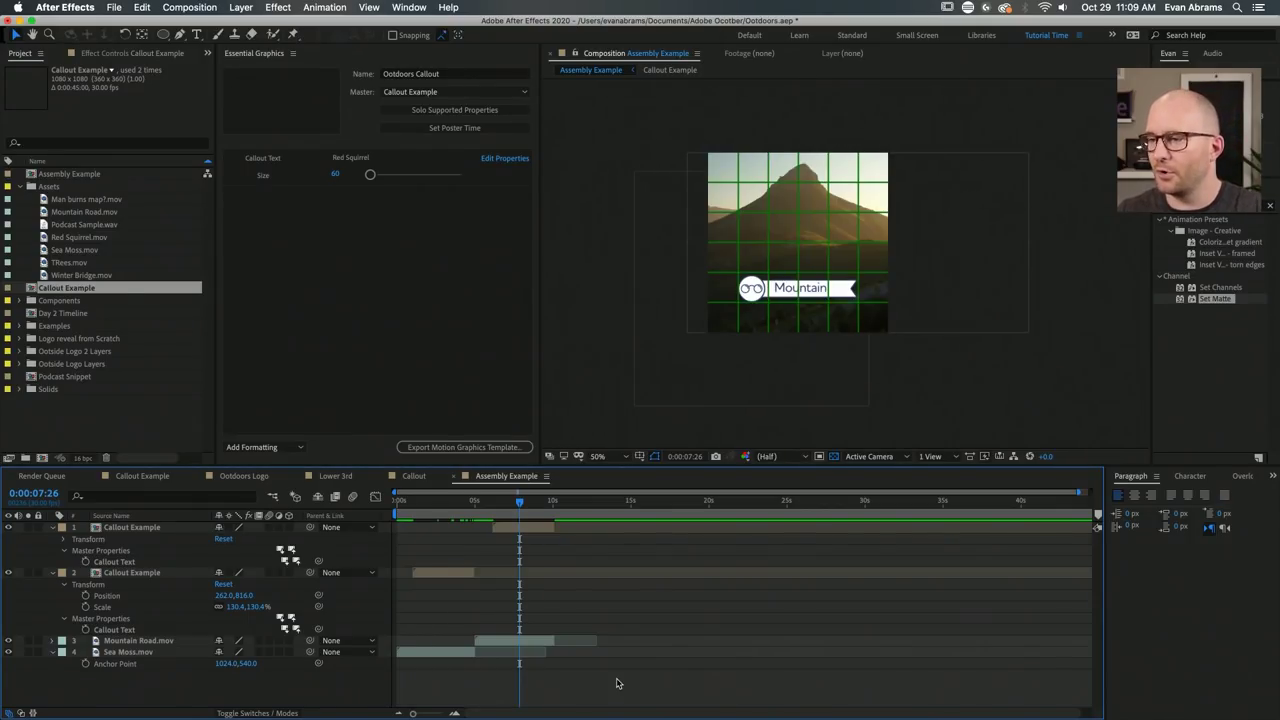
click(481, 503)
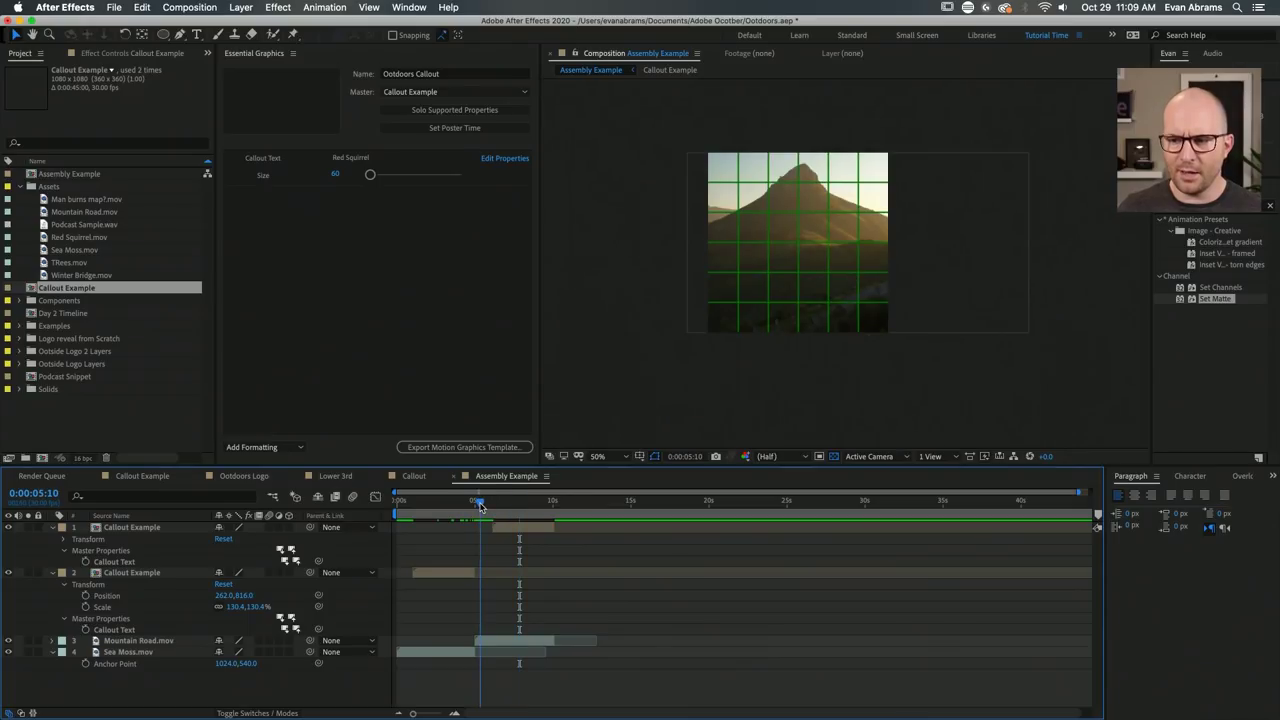
Preview the comp, then enable time remapping on the second Callout Example layer.
key(space)
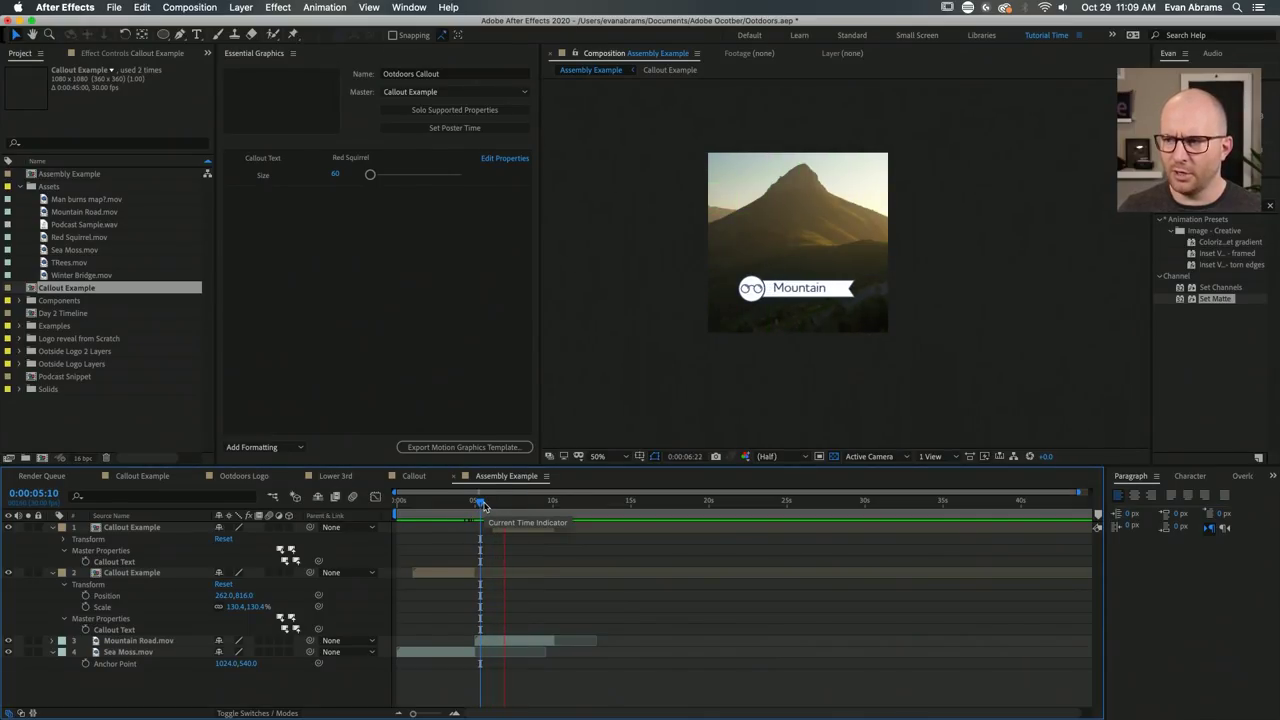
key(space)
click(546, 504)
drag(553, 517, 462, 570)
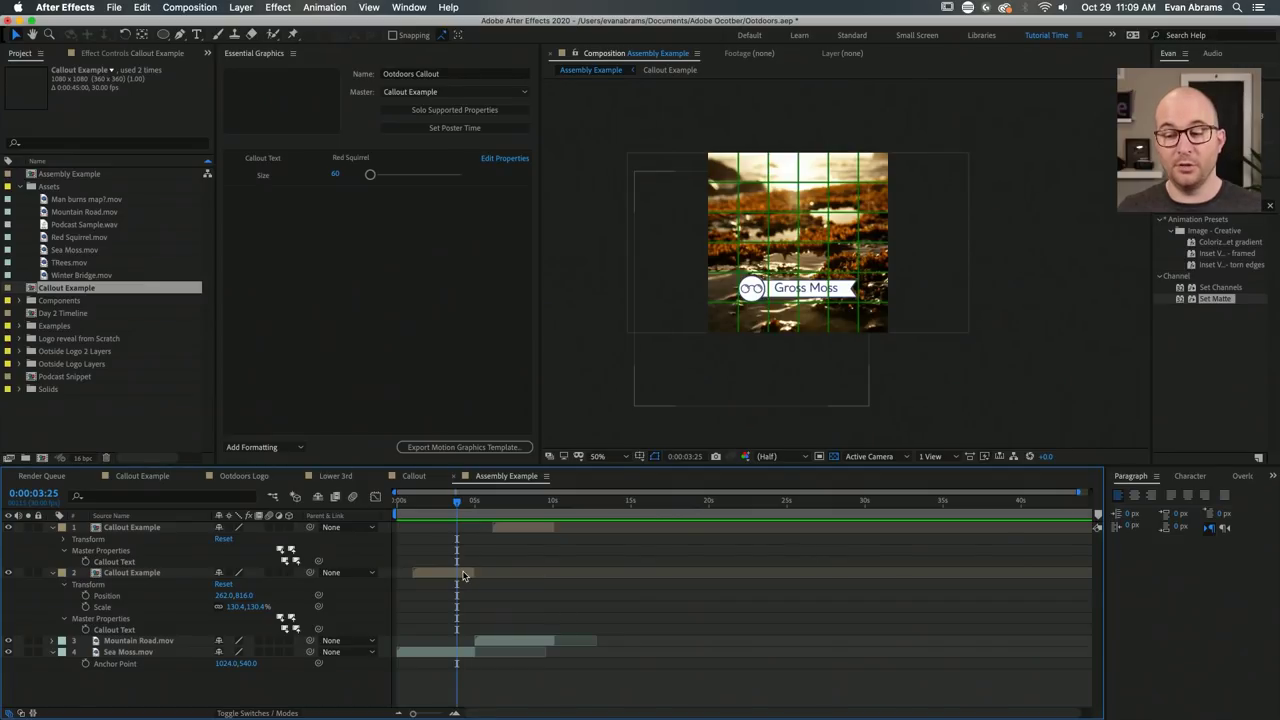
click(465, 575)
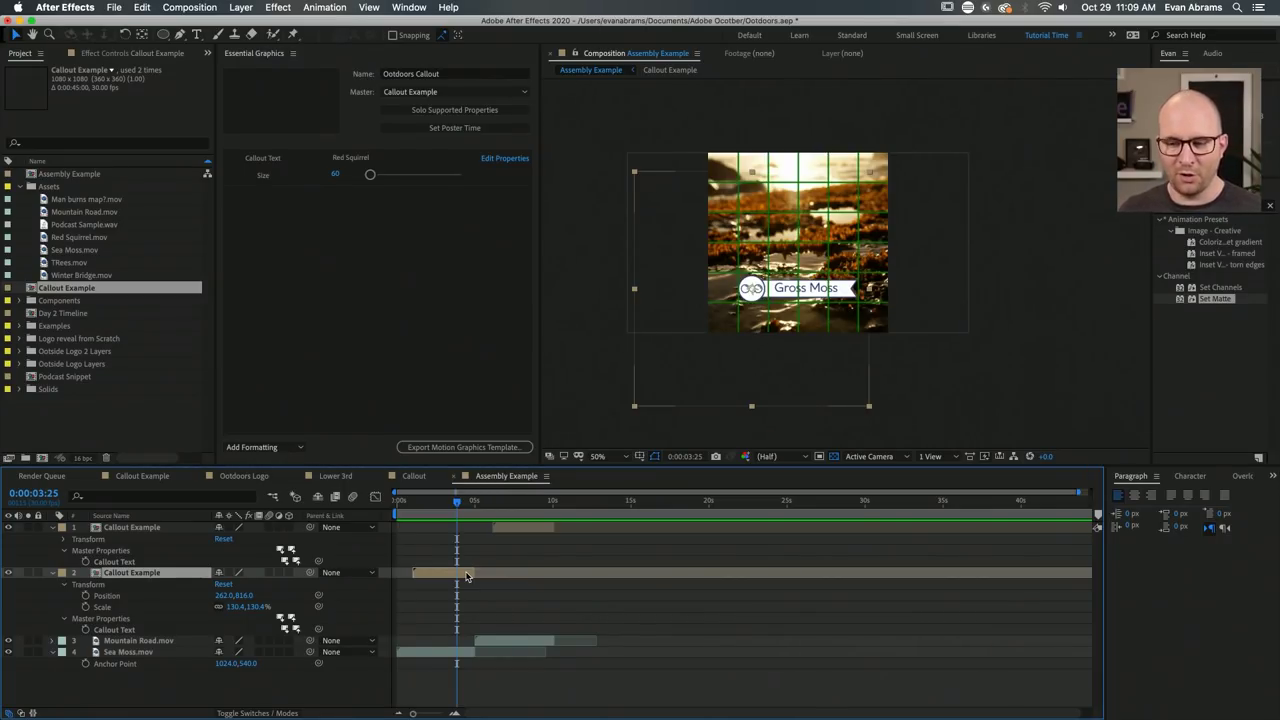
click(241, 8)
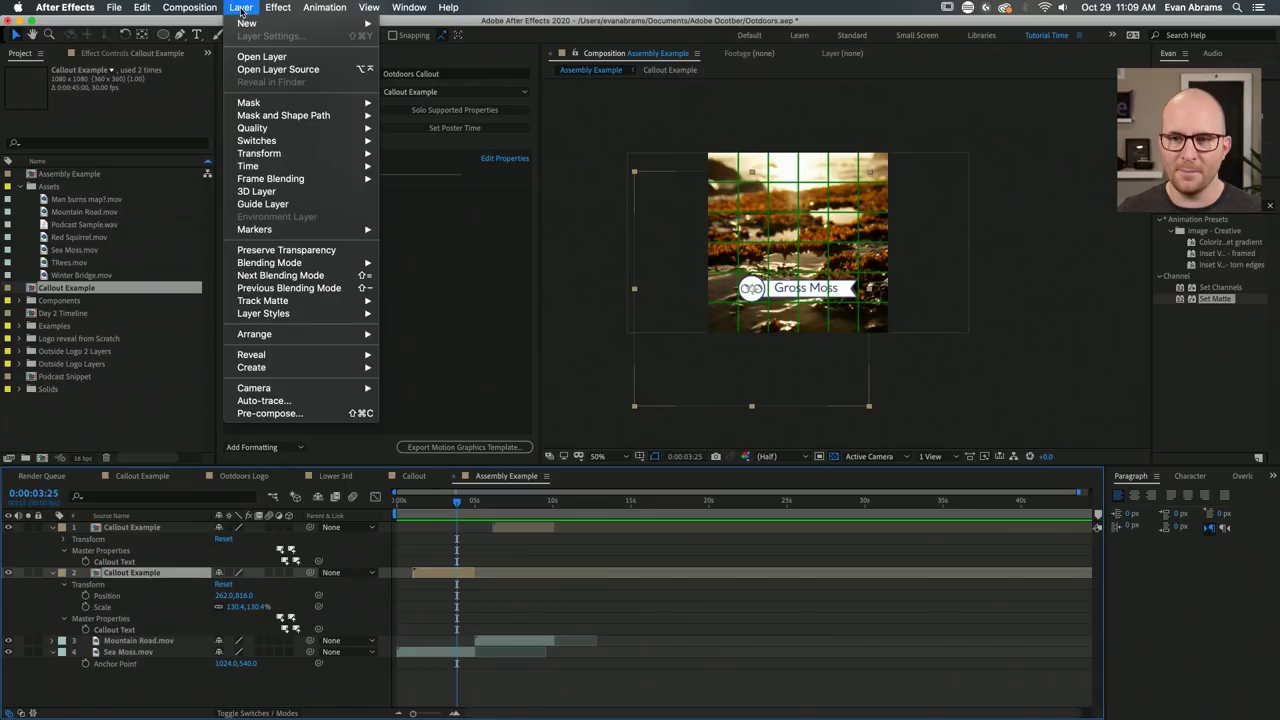
click(444, 166)
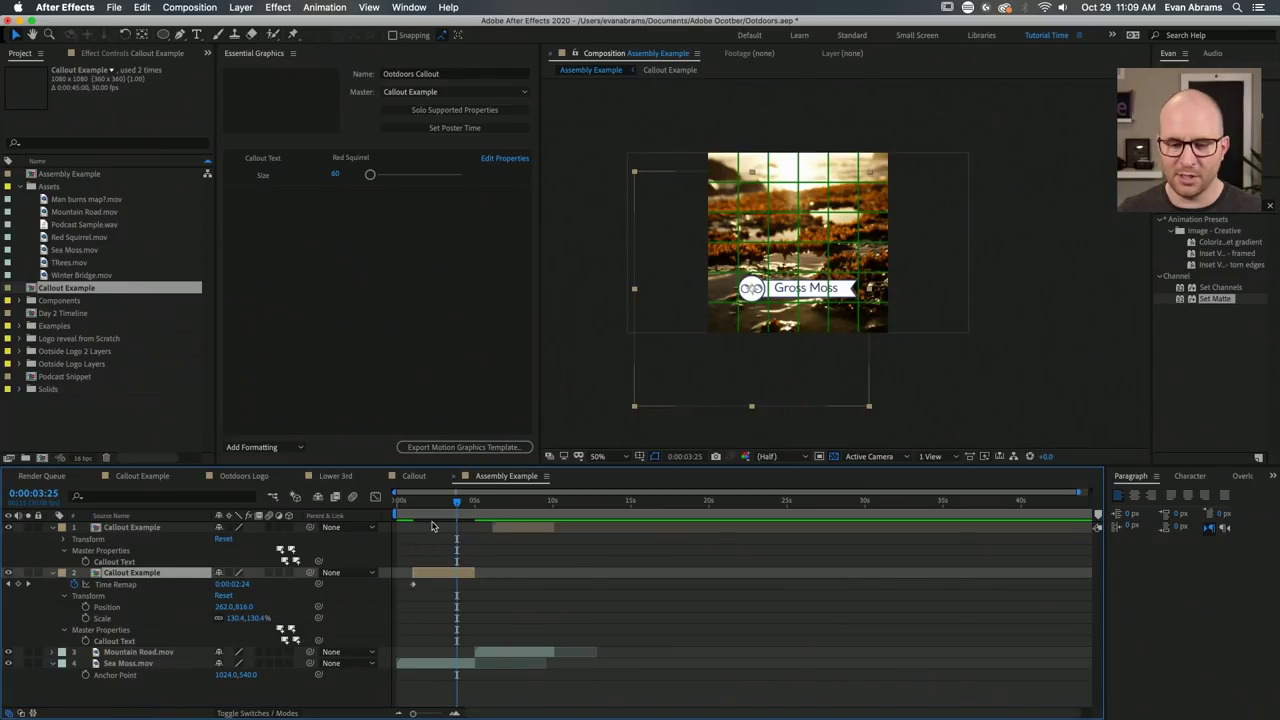
Inspect the Callout Example precomp's animation, then return to Assembly Example near 0:00:01:28.
mouse_move(430, 501)
mouse_down()
mouse_move(409, 500)
mouse_move(430, 510)
mouse_up()
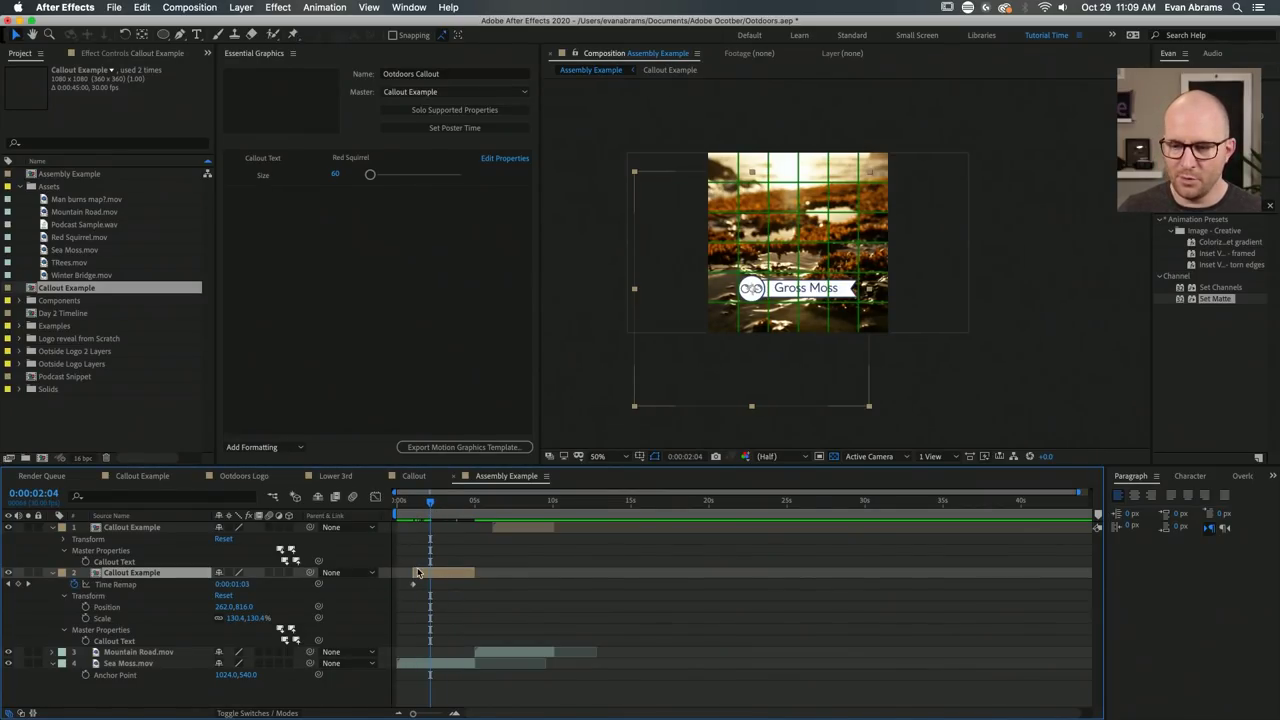
double_click(418, 573)
click(647, 517)
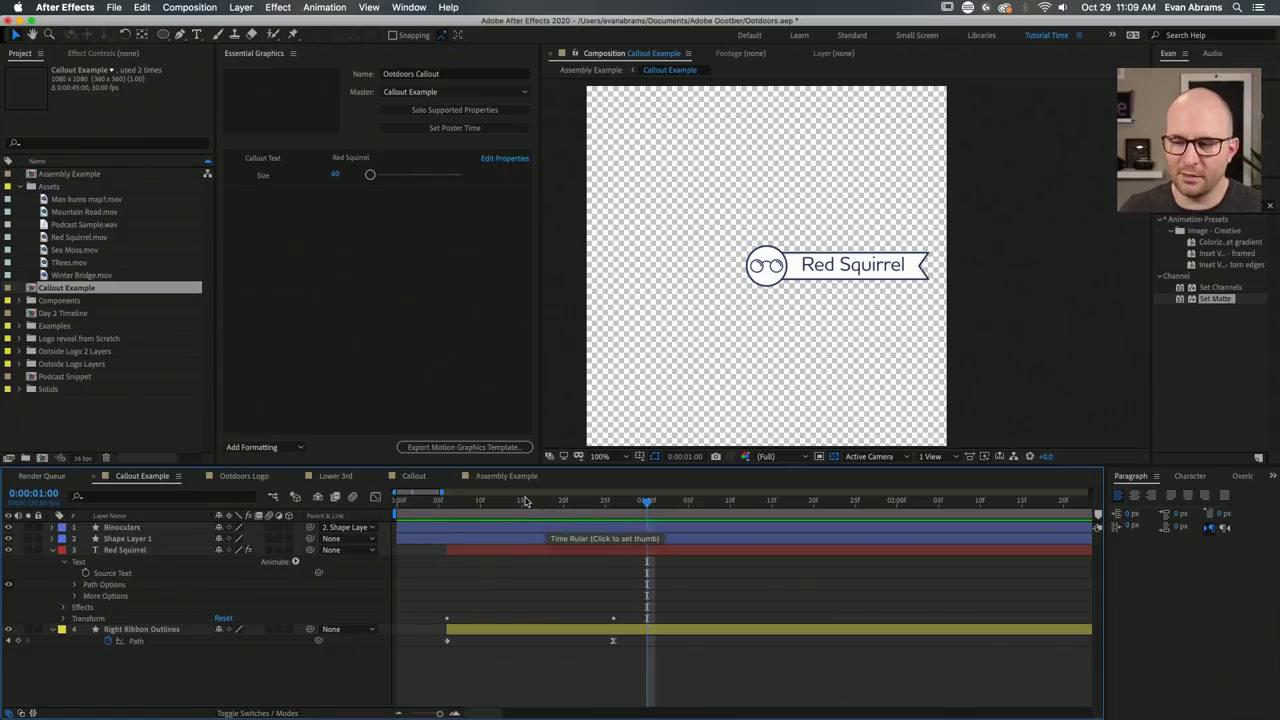
click(500, 477)
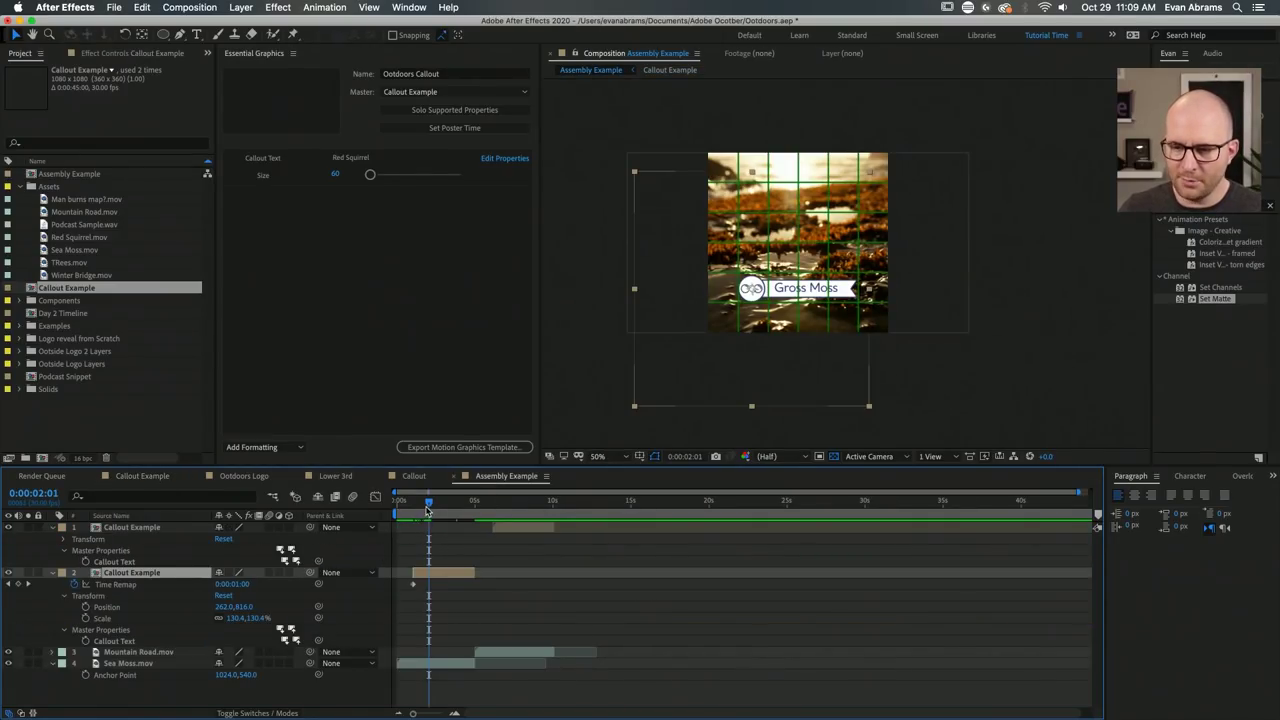
drag(427, 509, 433, 506)
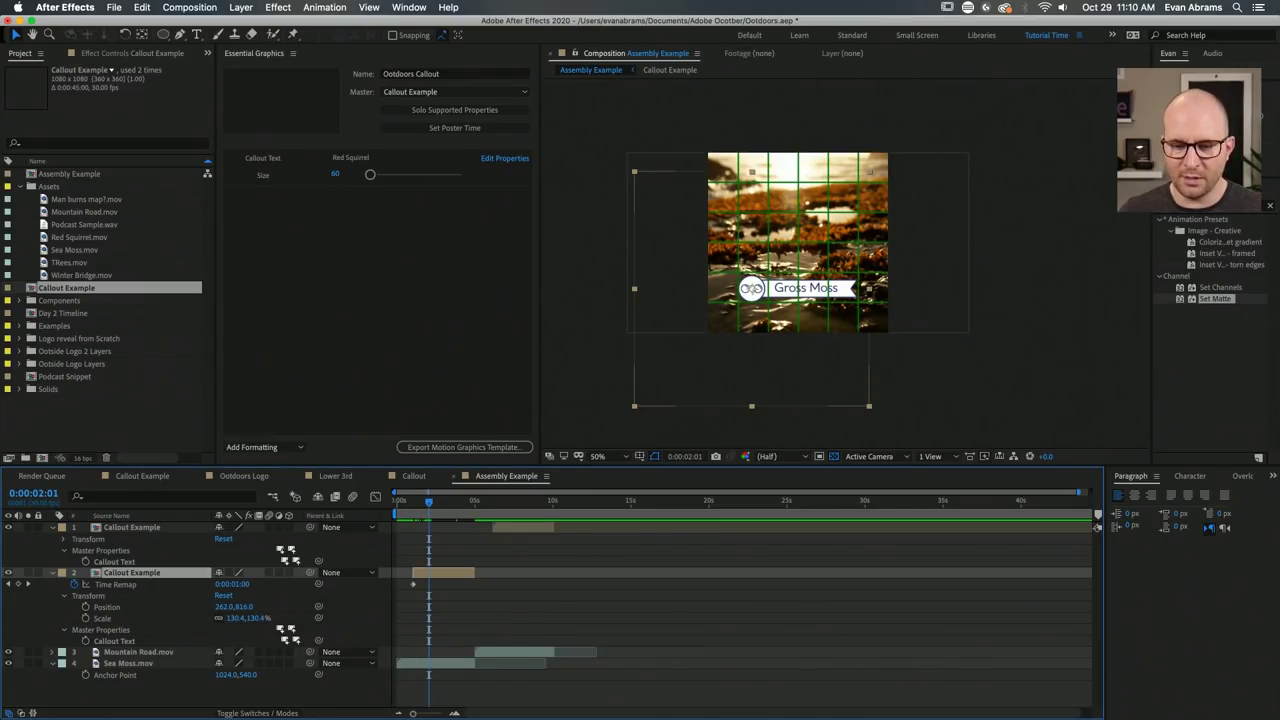
Add Time Remap keyframes at 2:01 and at 0:00:03:13, the latter set to 0:00:00:00.
click(17, 584)
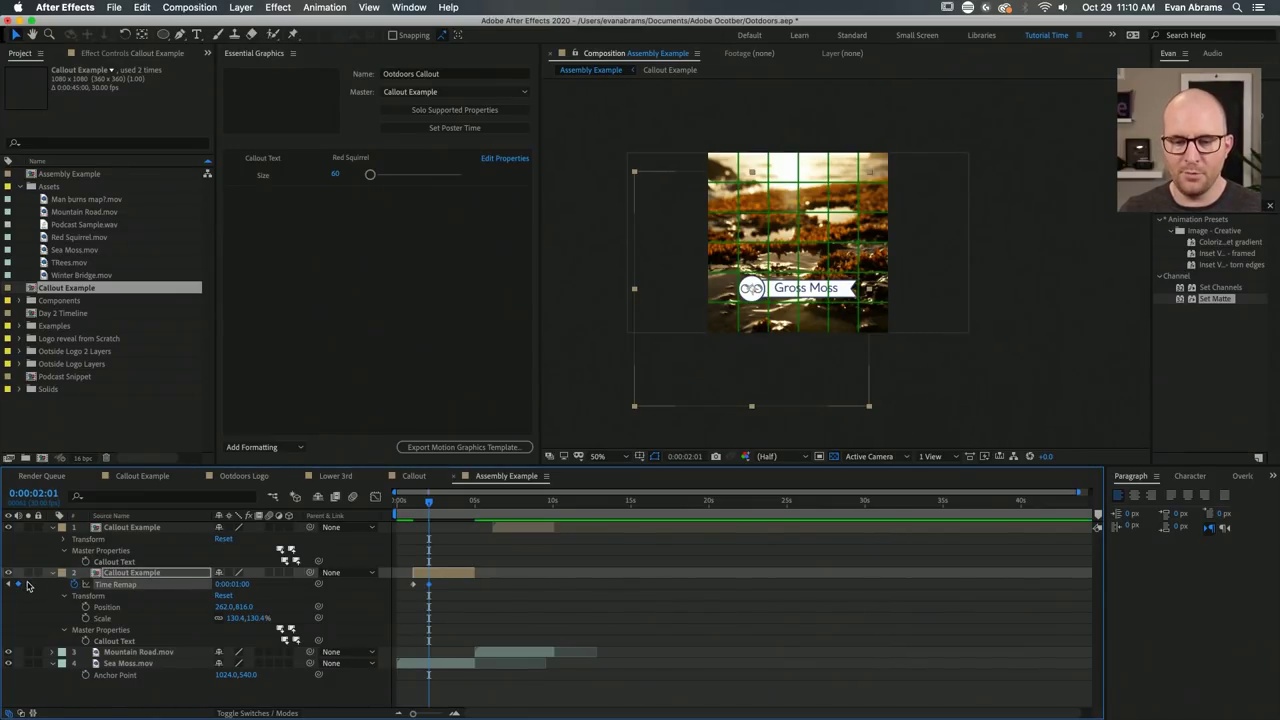
key(End)
click(9, 584)
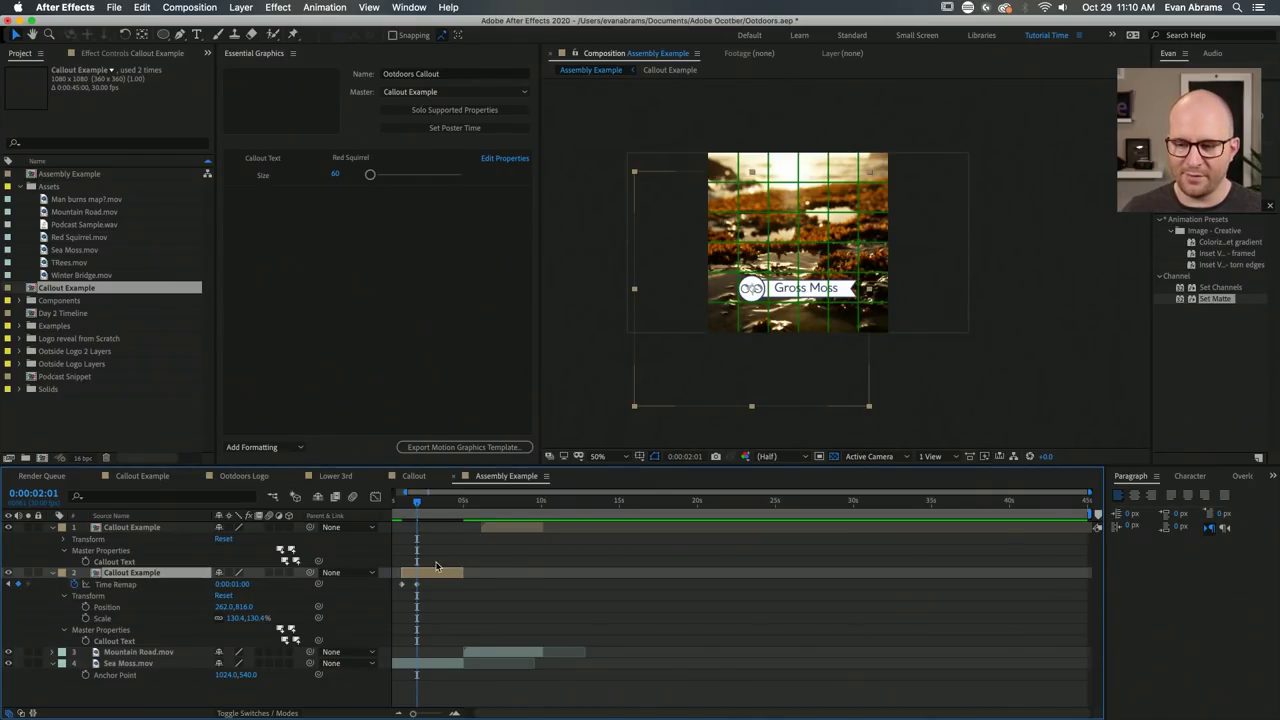
drag(421, 508, 439, 506)
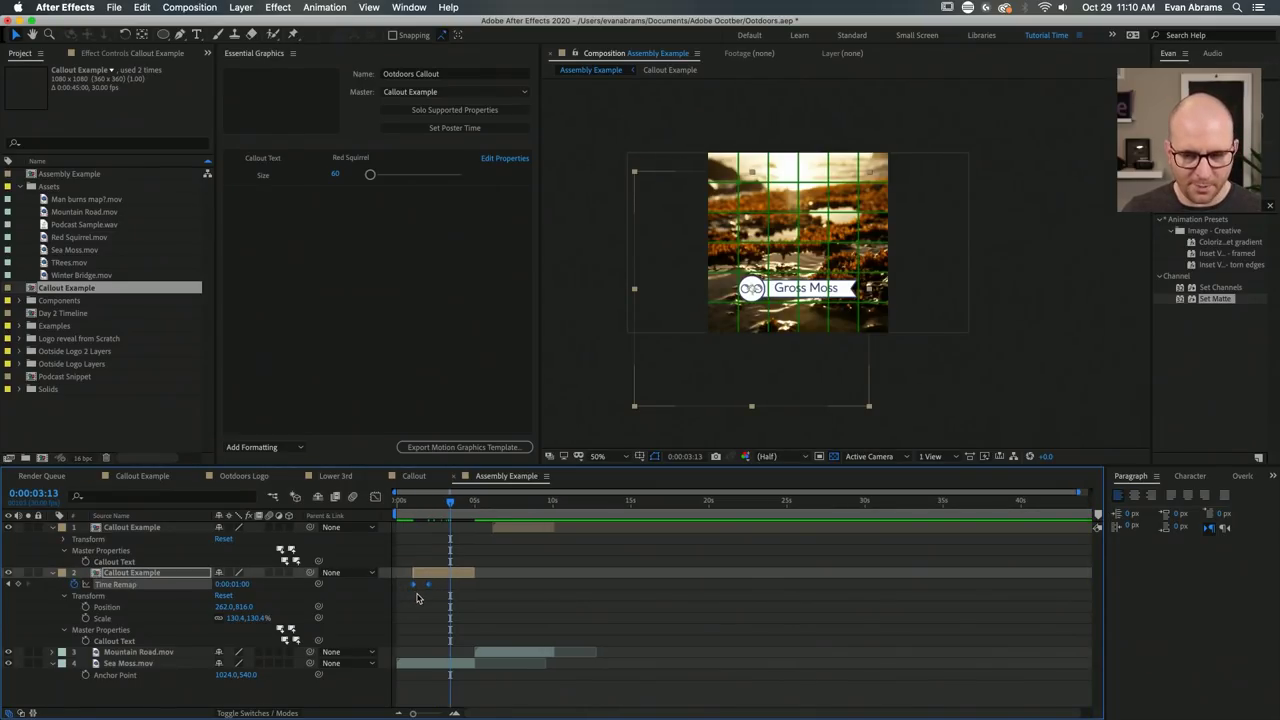
key(super+v)
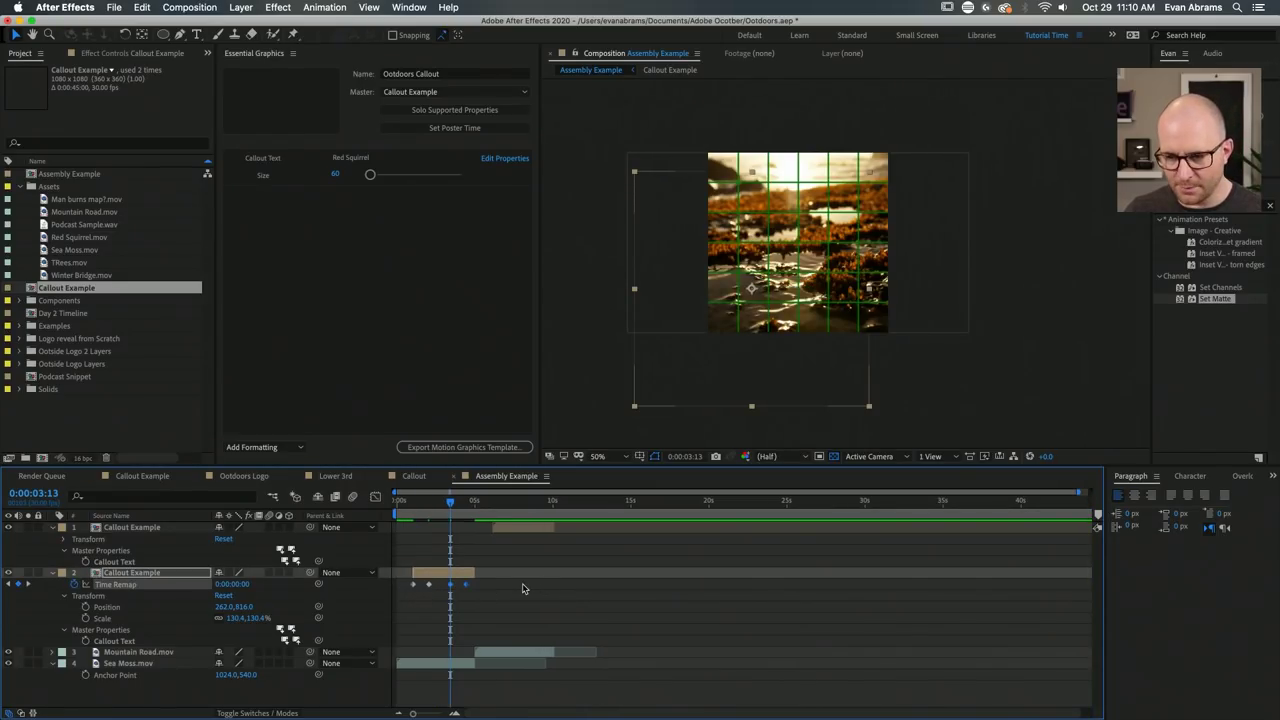
Apply Time-Reverse Keyframes to the callout's Time Remap keyframes.
right_click(451, 588)
mouse_move(488, 706)
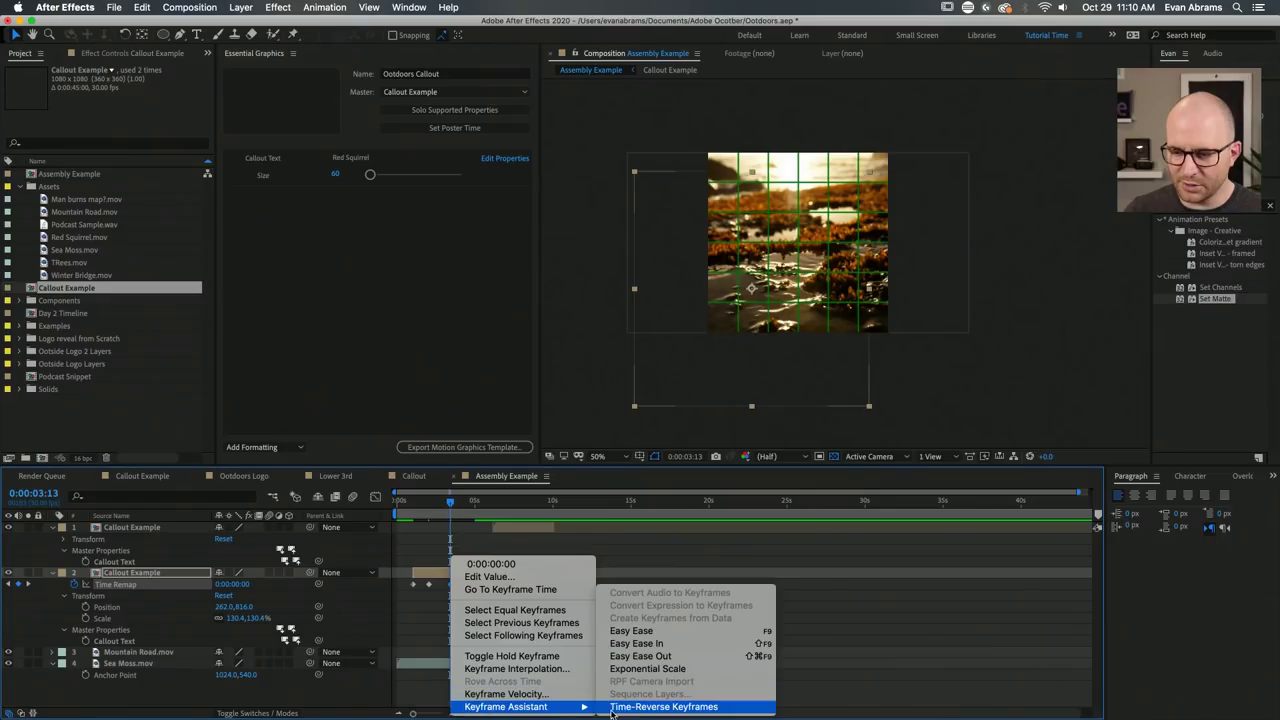
click(629, 707)
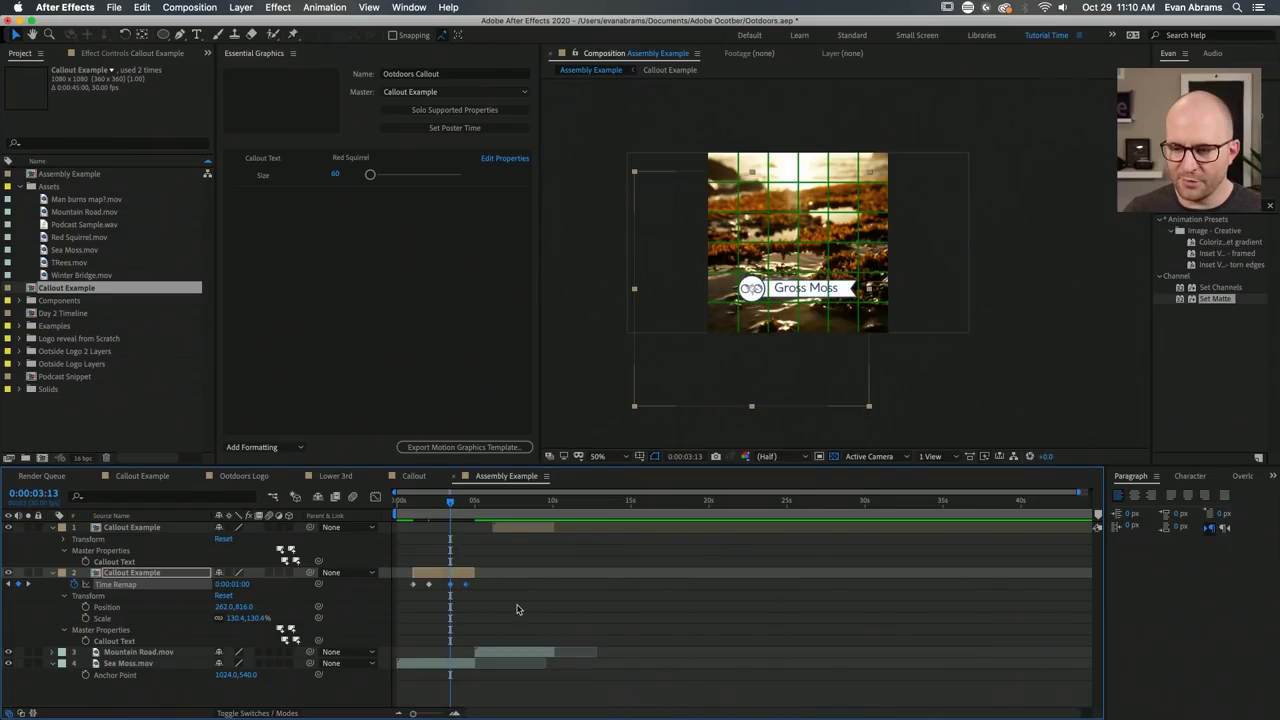
Scrub from 0:00:01:17 to 0:00:02:01 and preview the callout transitioning into the mountain shot.
click(412, 505)
key(Page_Down)
key(Page_Down)
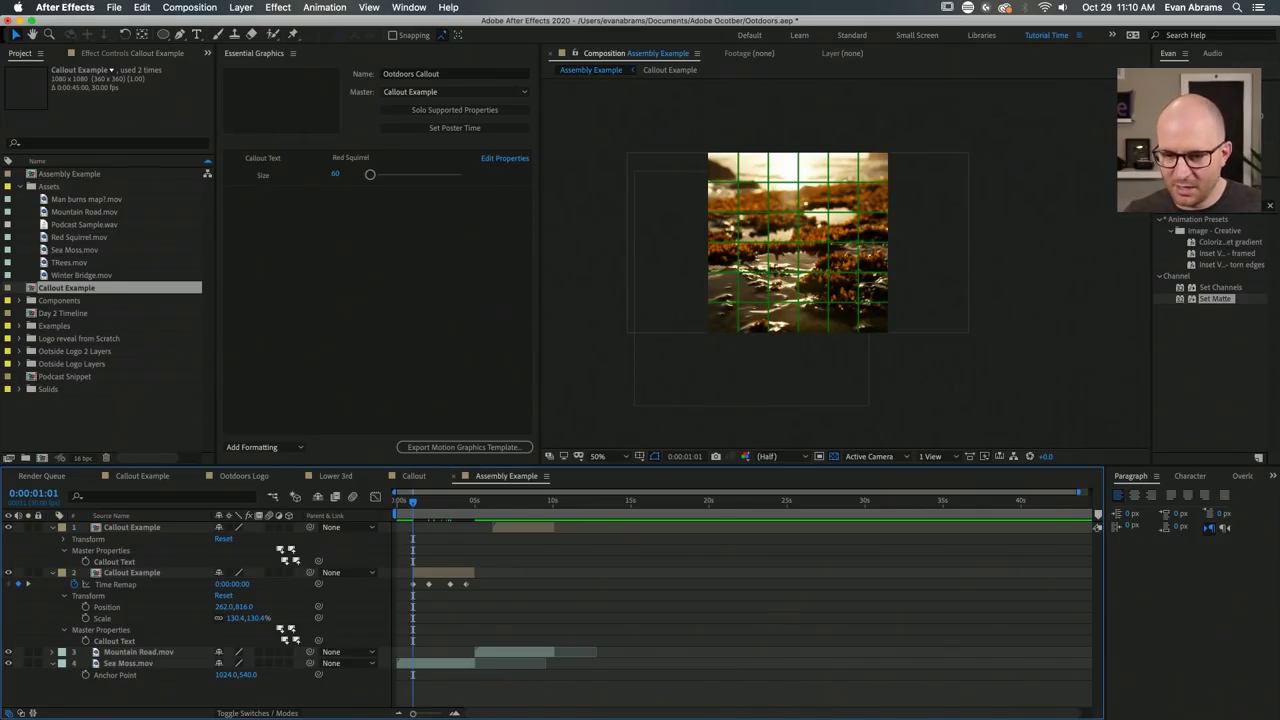
click(419, 505)
drag(420, 506, 449, 522)
key(space)
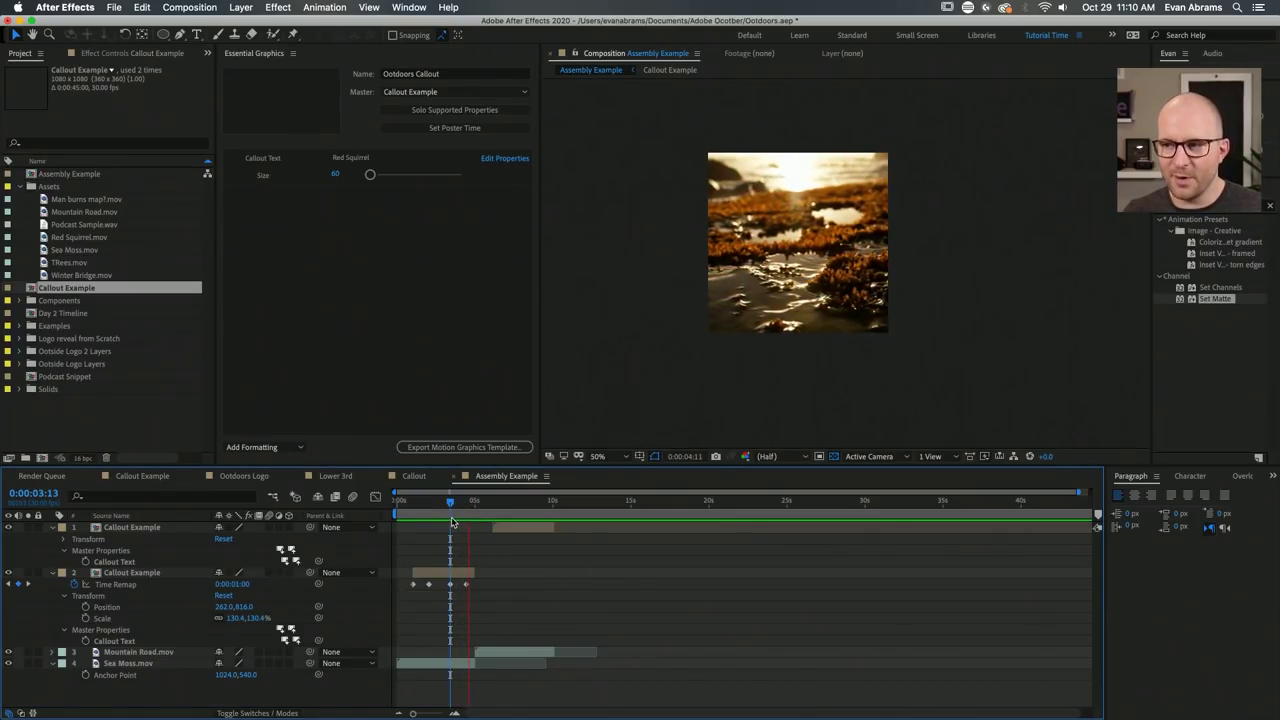
key(super+apostrophe)
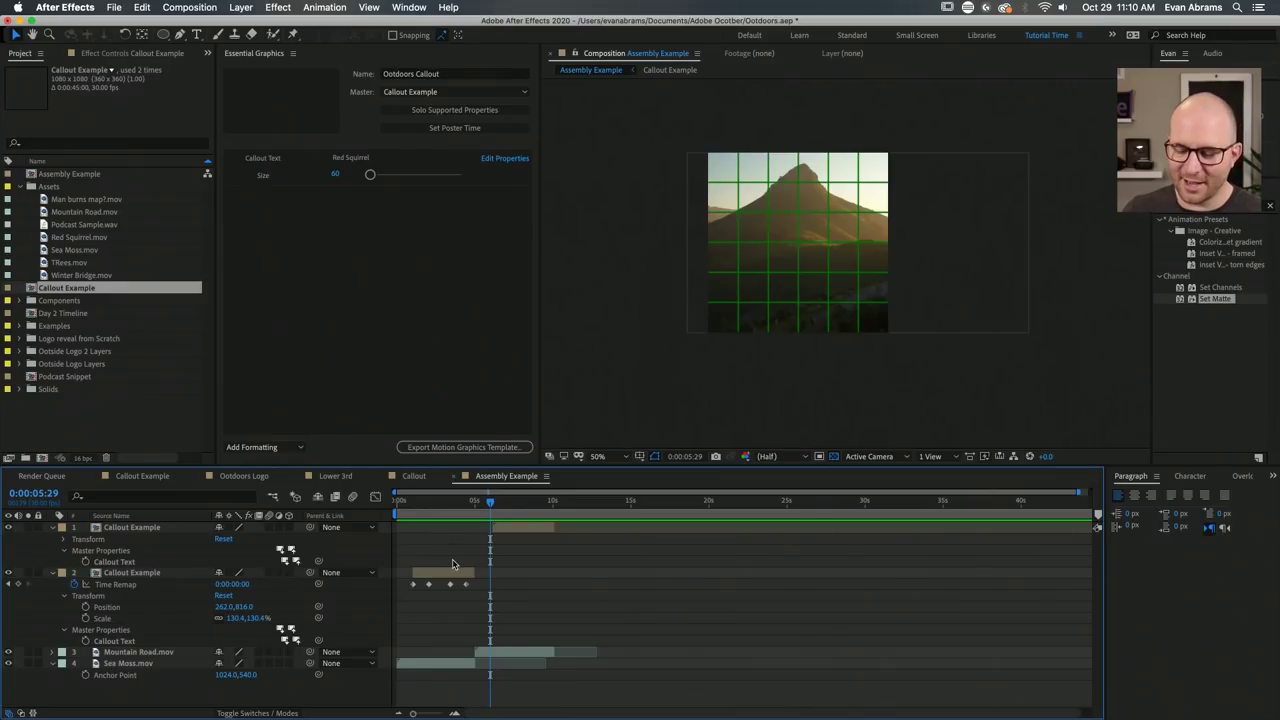
Move the last two Time Remap keyframes later, nudging the final one earlier for a quicker exit.
scroll(503, 592, up, 4)
scroll(538, 714, left, 5)
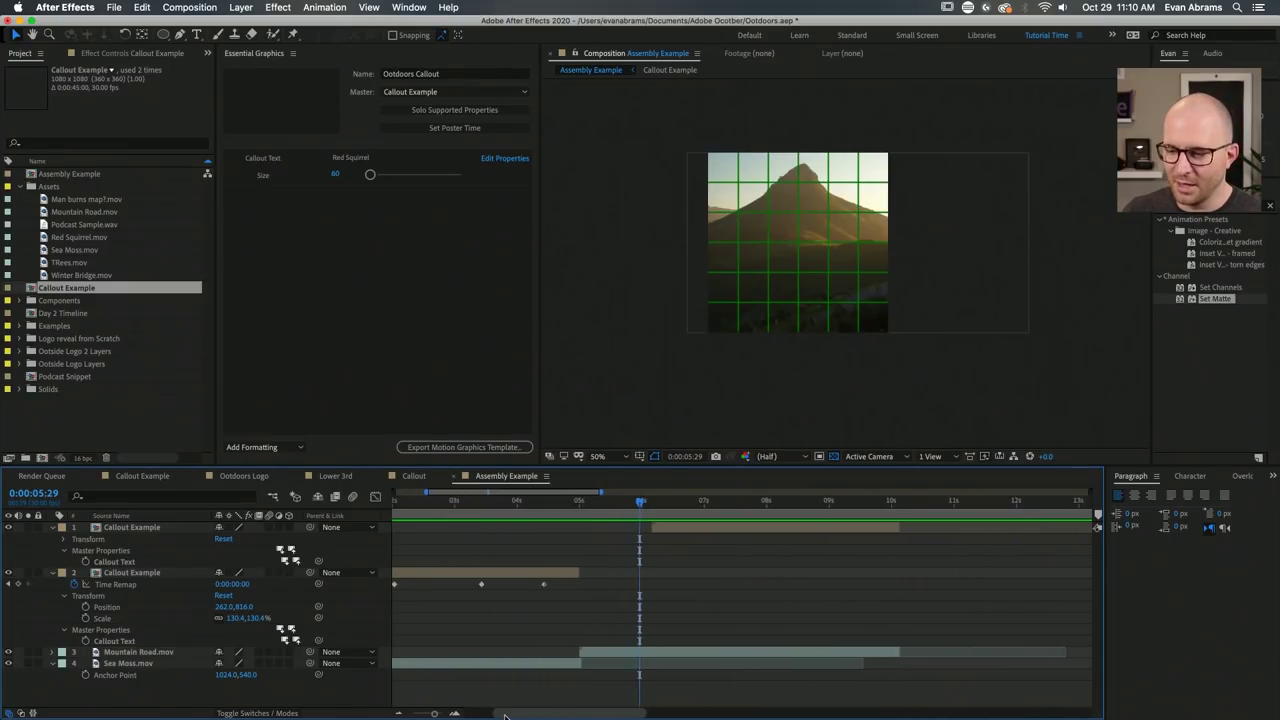
drag(592, 592, 803, 582)
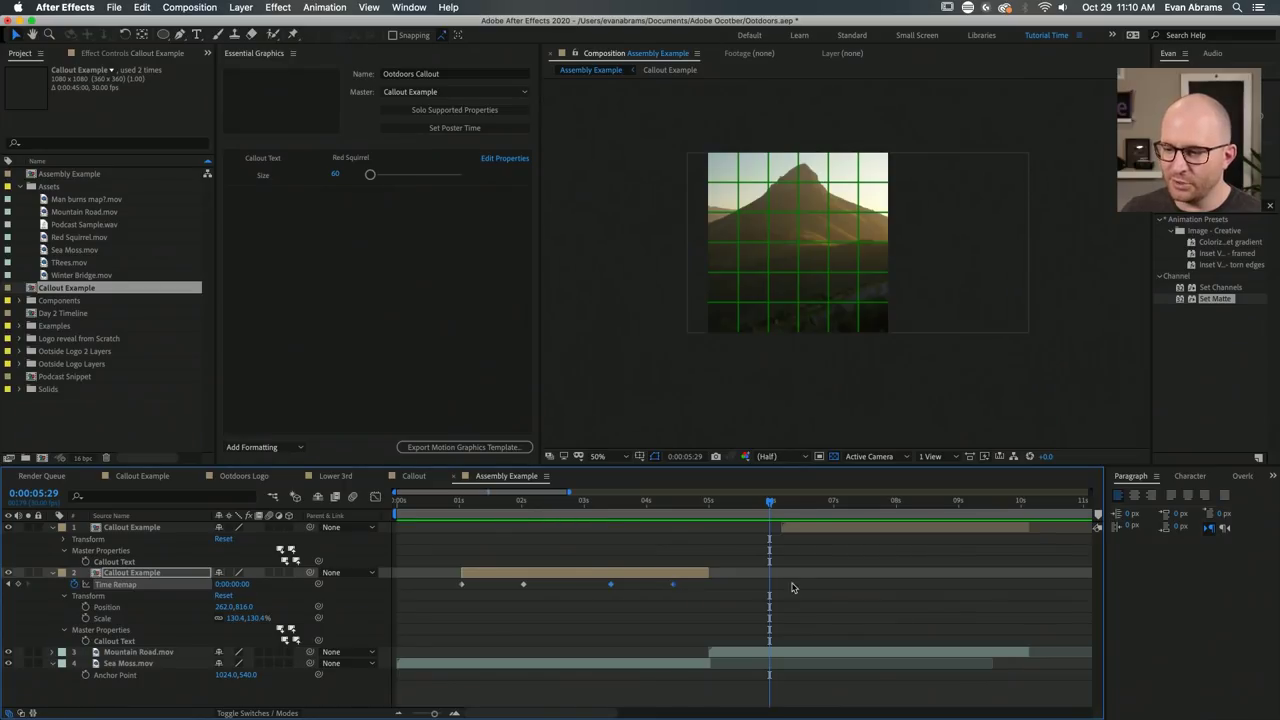
drag(674, 584, 705, 593)
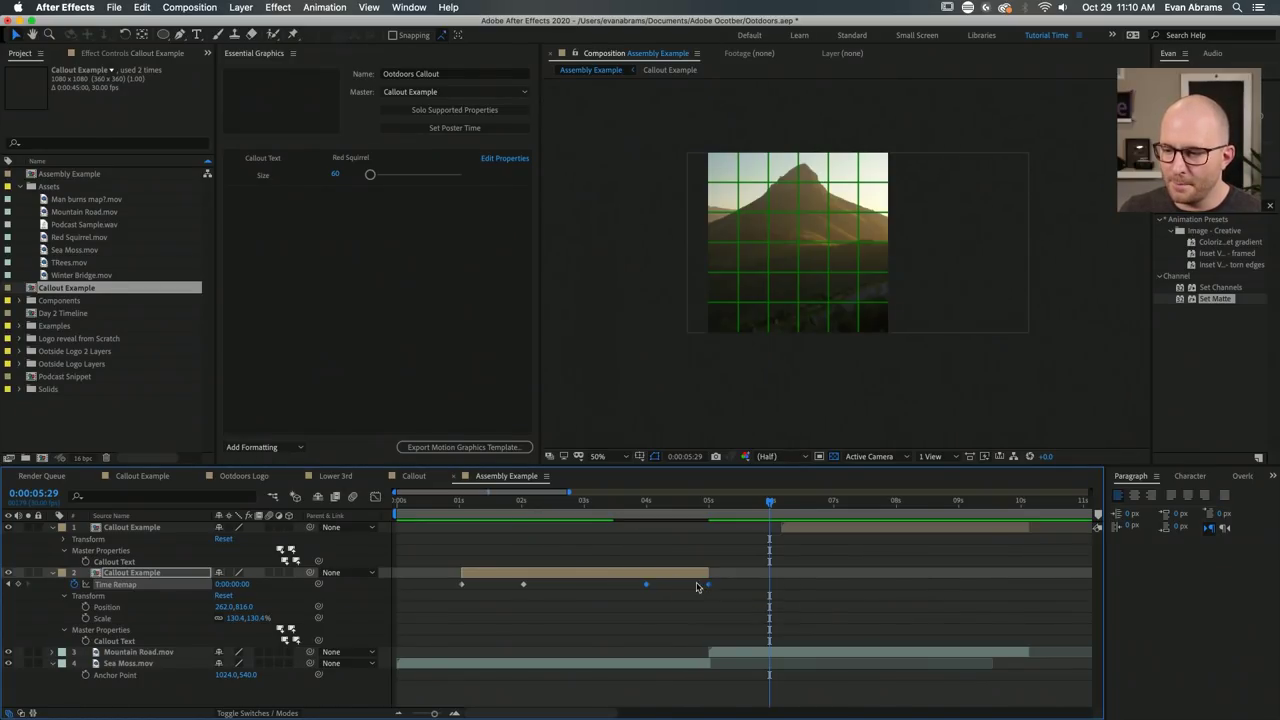
click(641, 511)
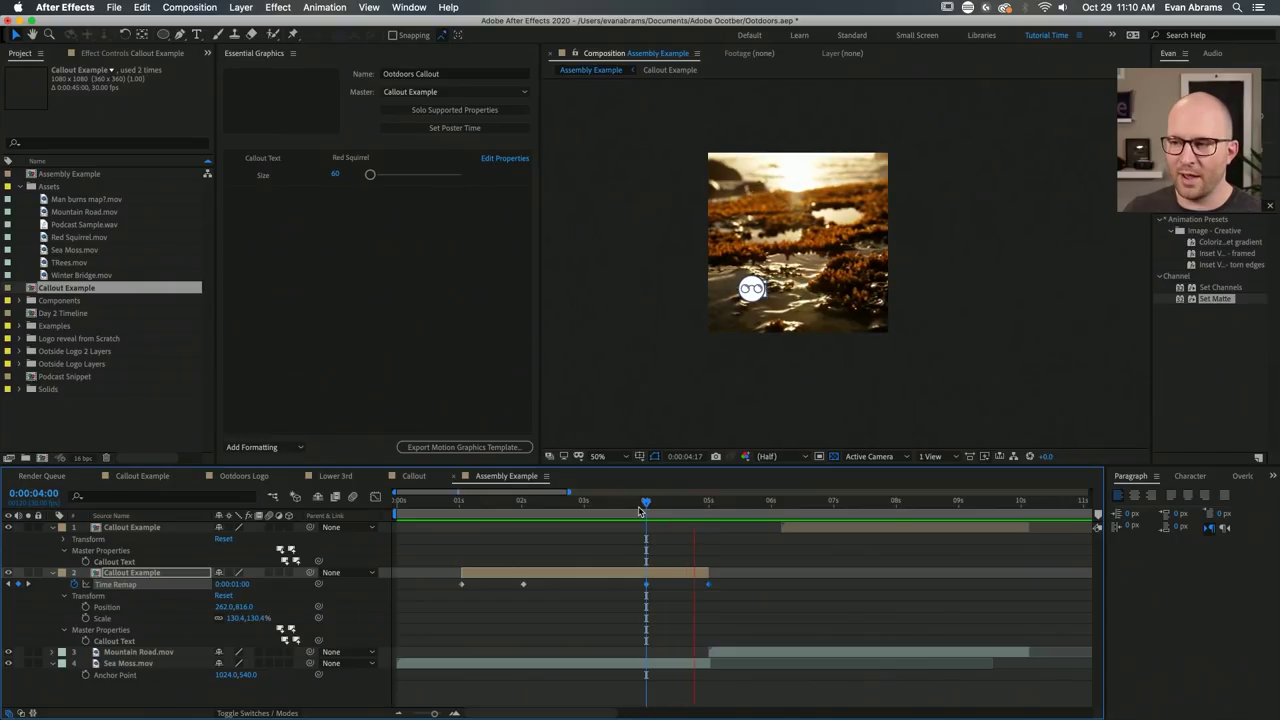
click(706, 578)
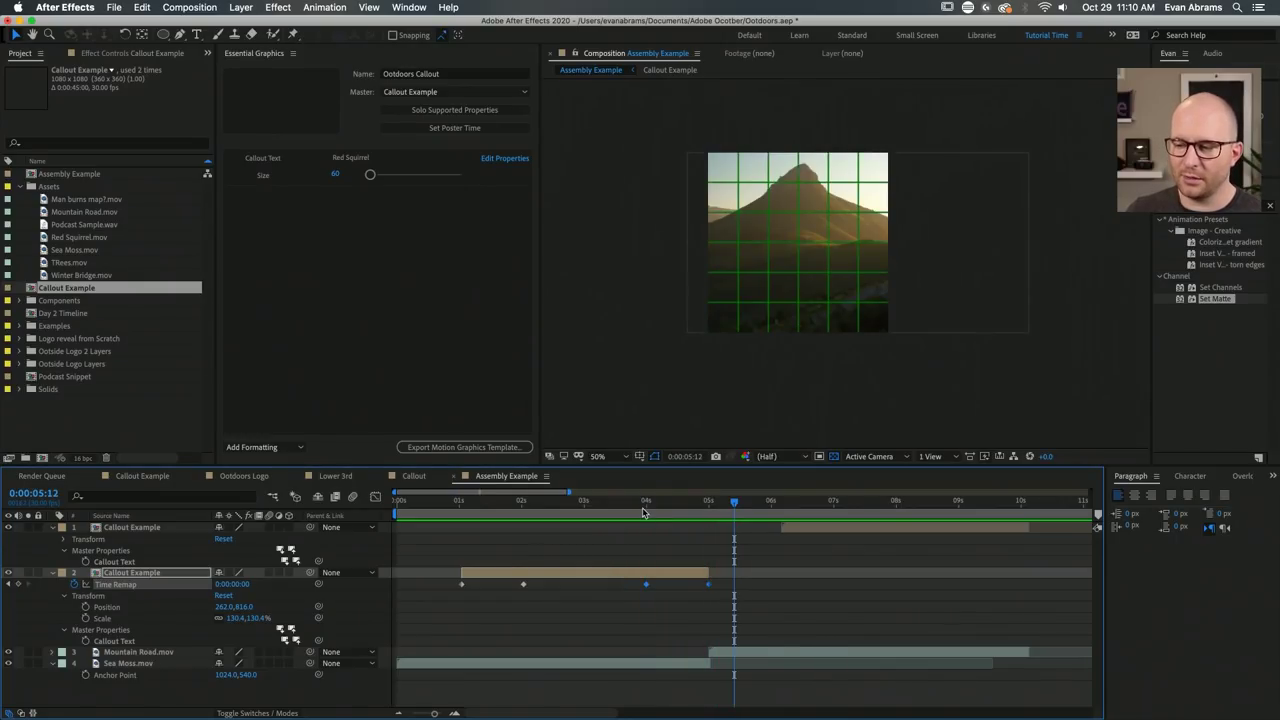
click(718, 590)
drag(708, 584, 680, 585)
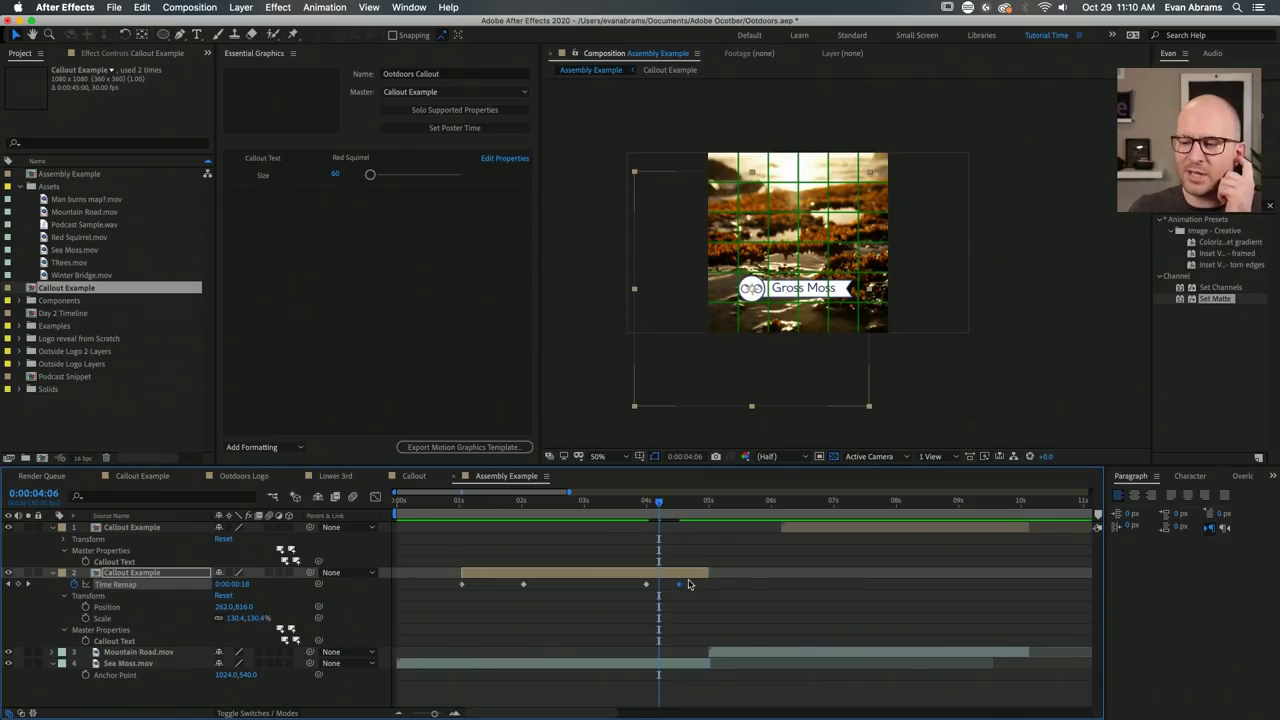
Preview the callout's exit from 4:00, then the whole callout animation from 0:00:01:01.
drag(659, 503, 646, 505)
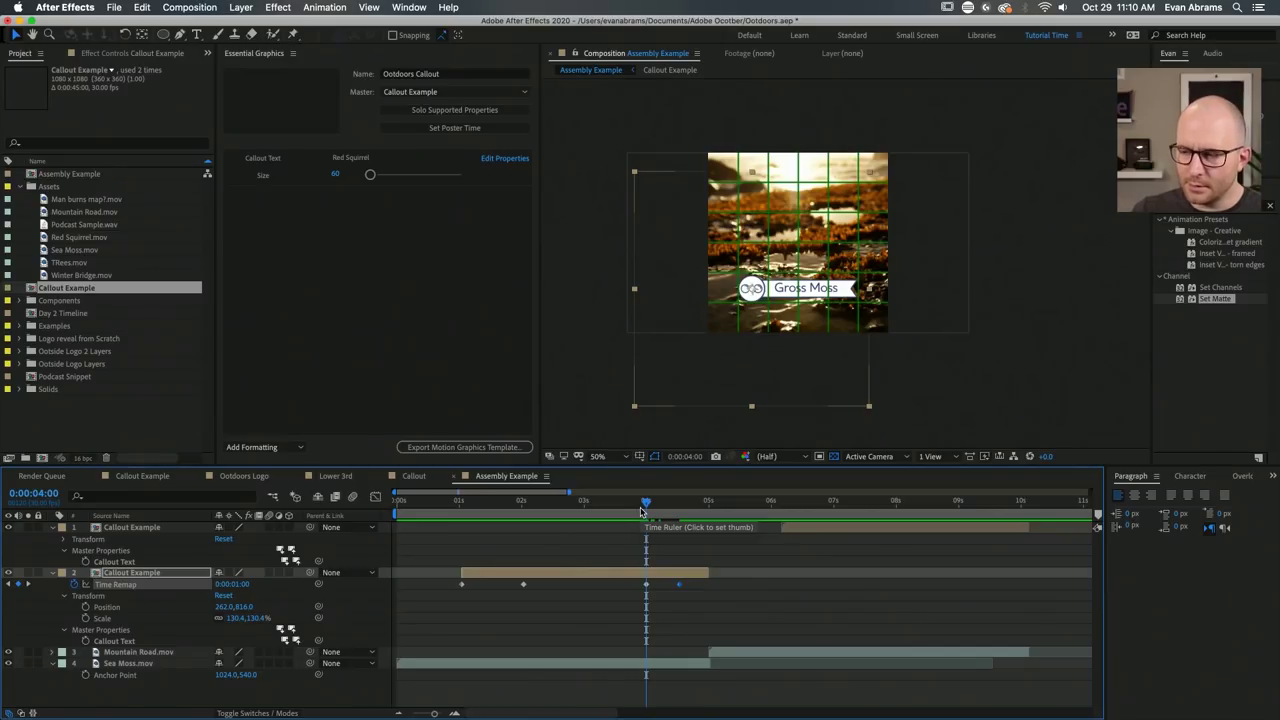
key(space)
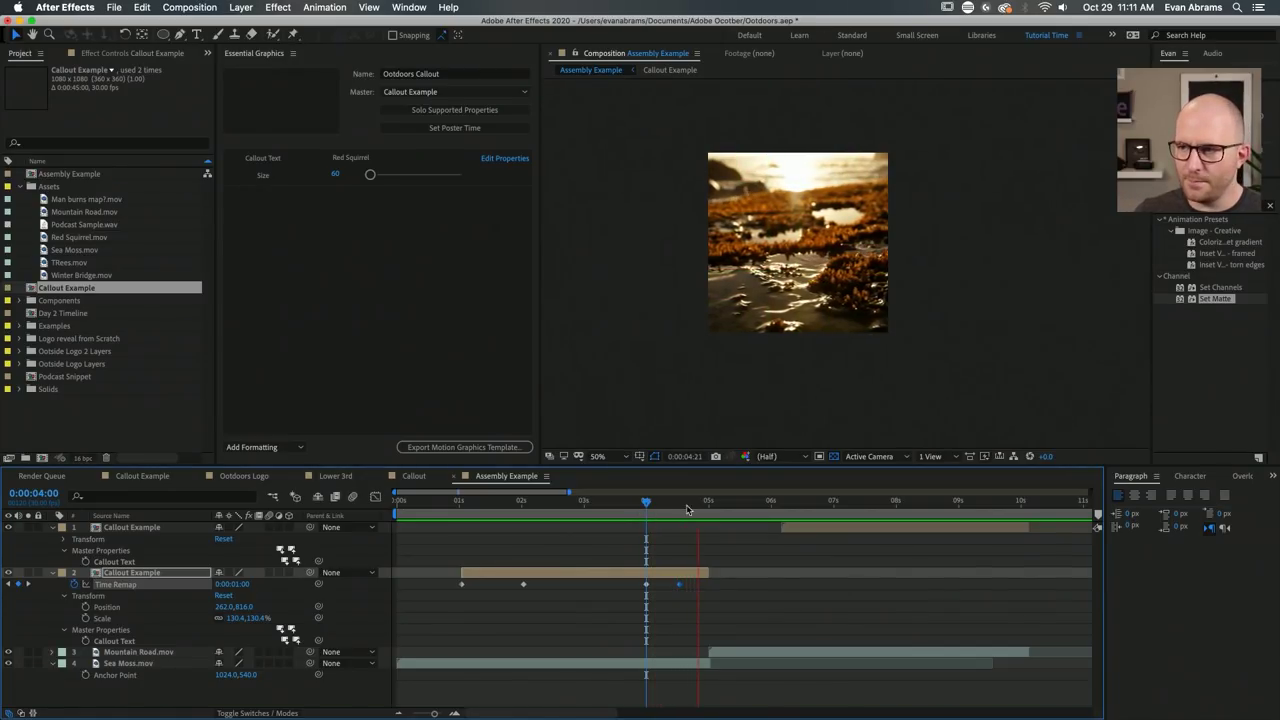
key(space)
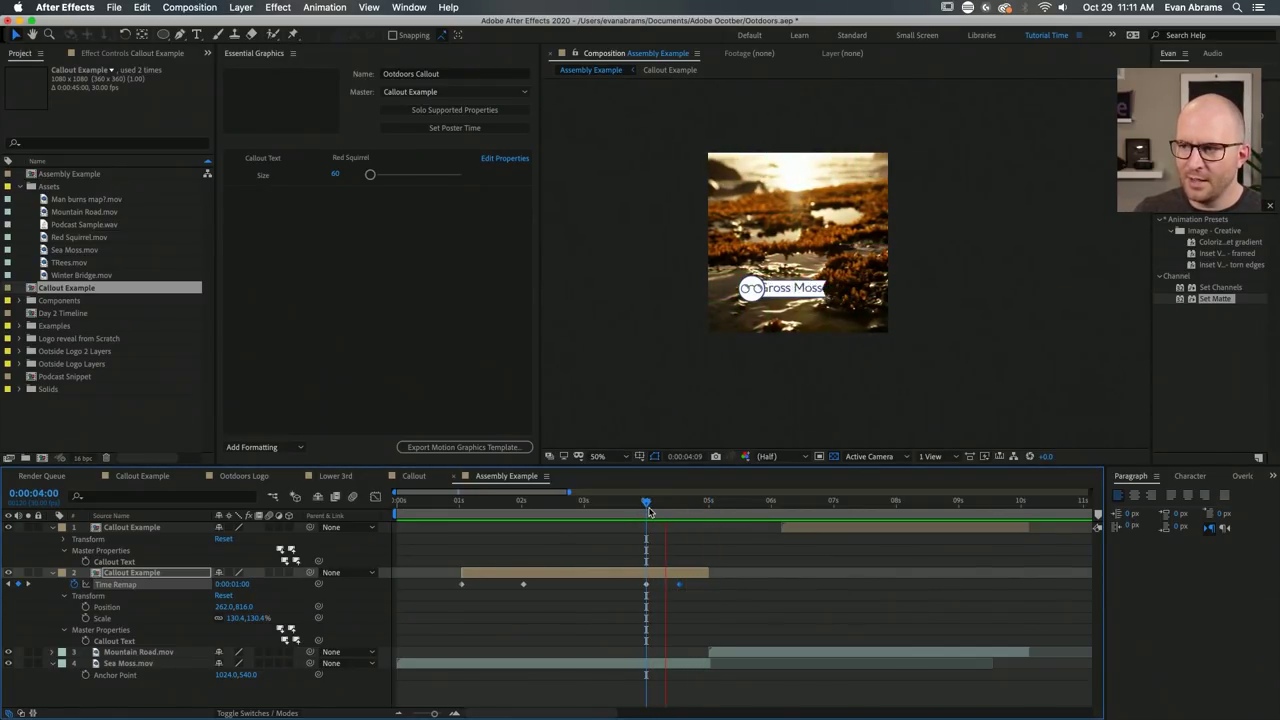
key(o)
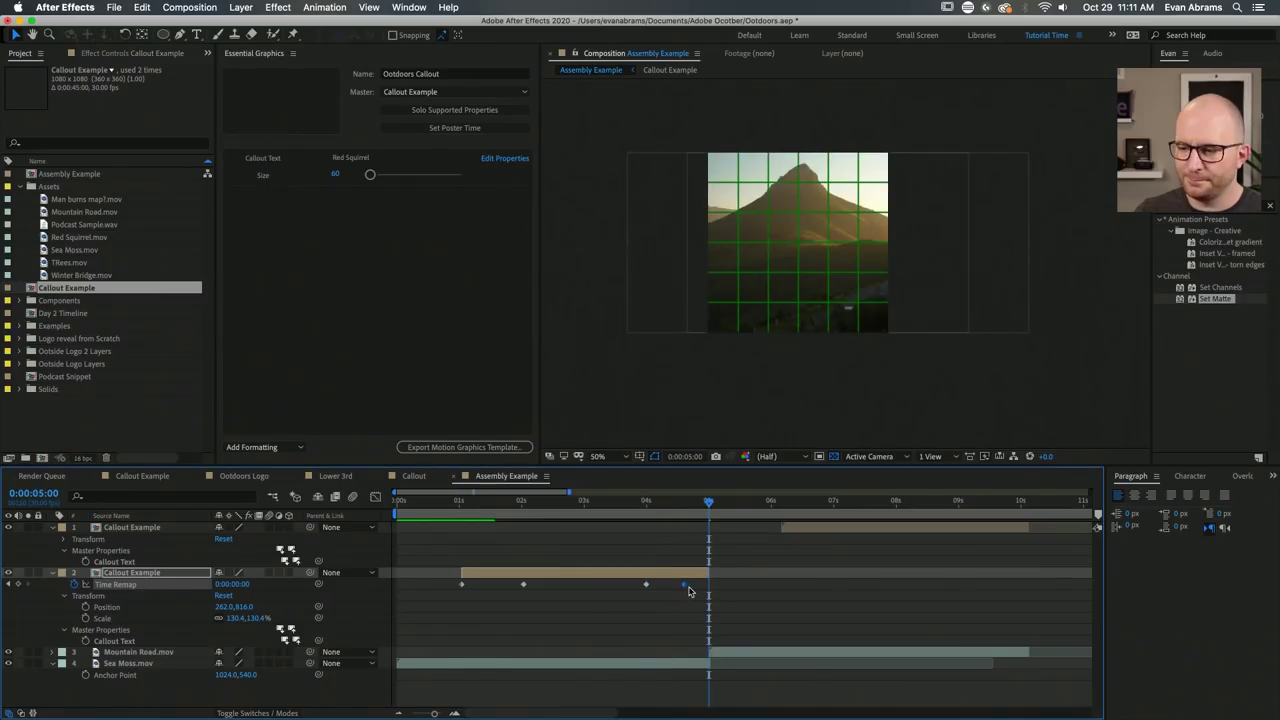
click(645, 503)
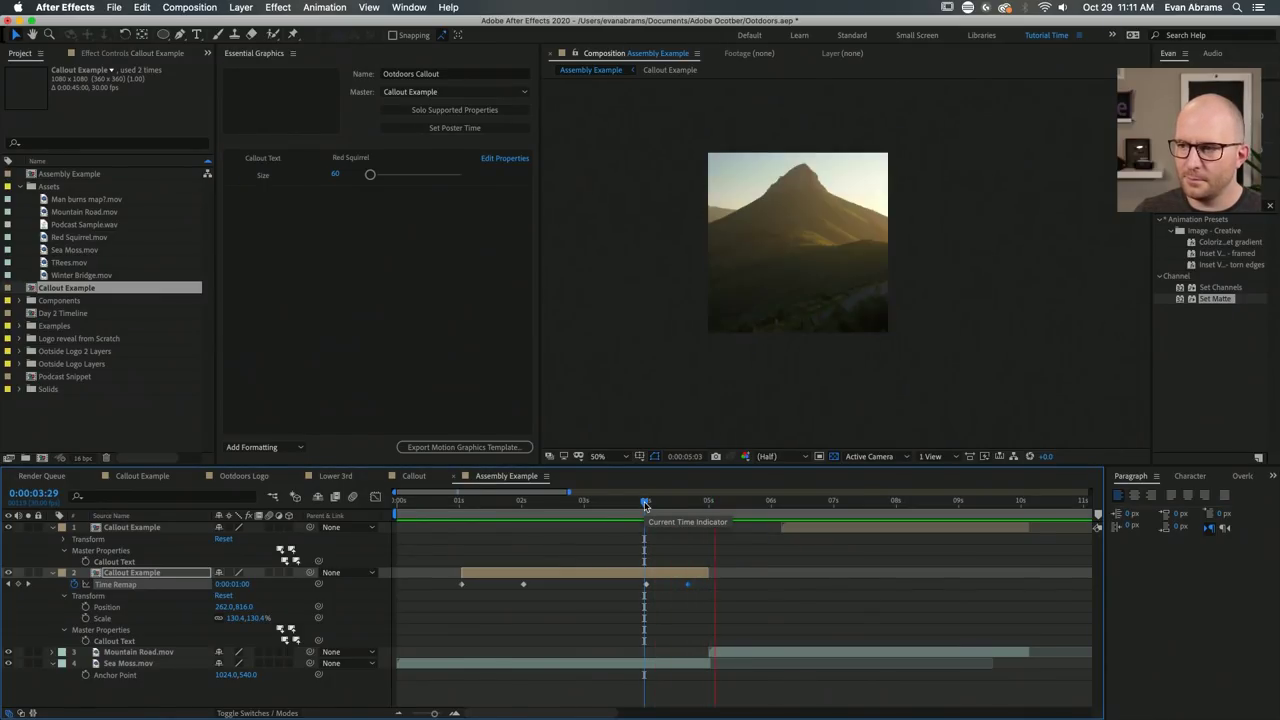
key(minus)
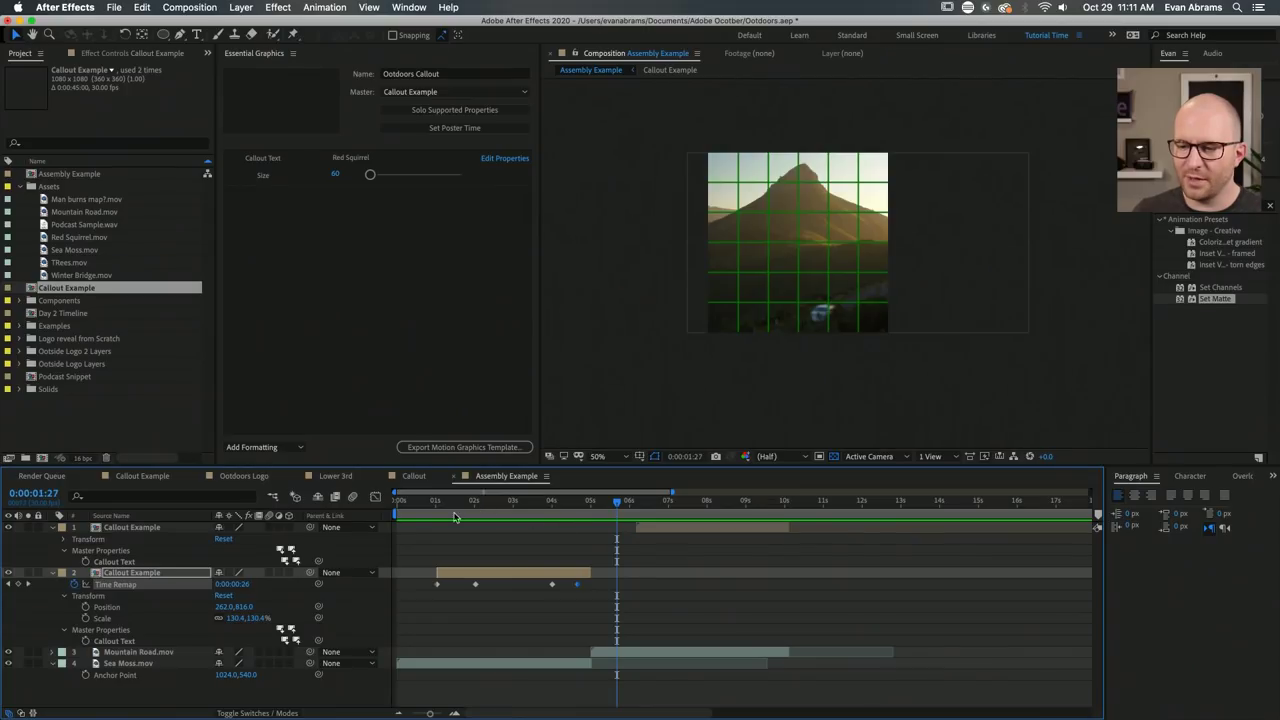
click(435, 523)
key(space)
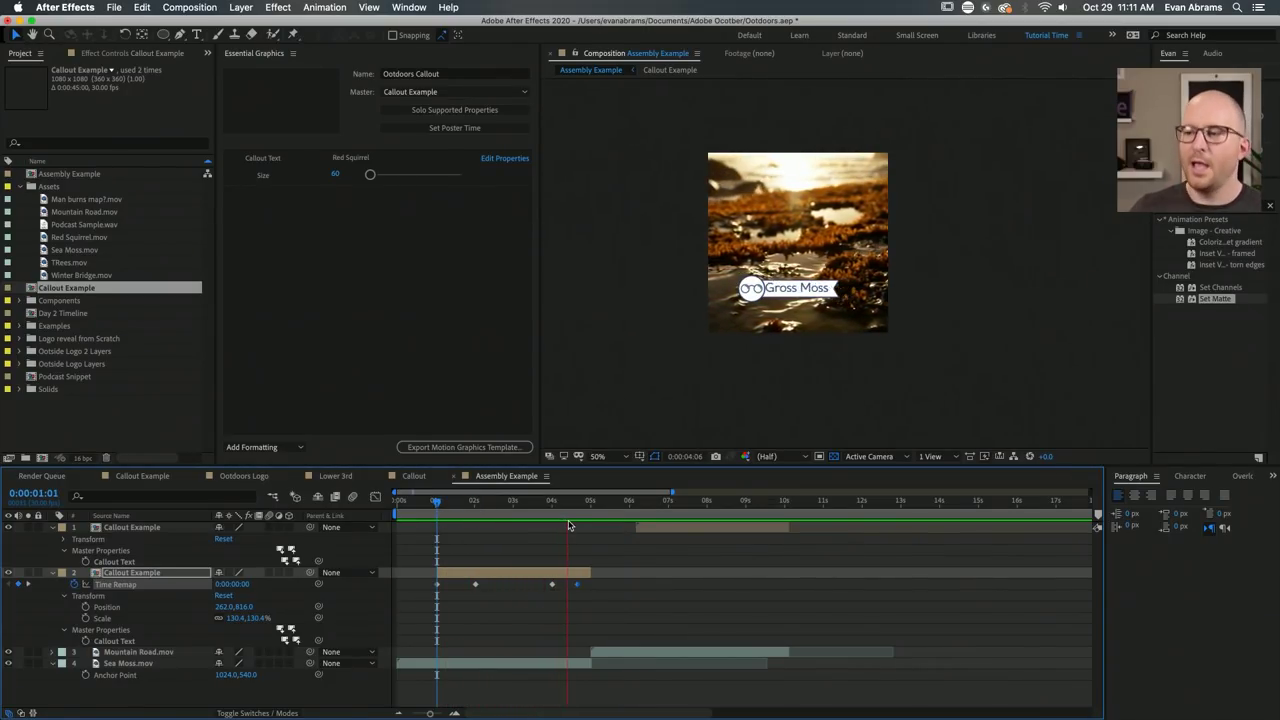
key(space)
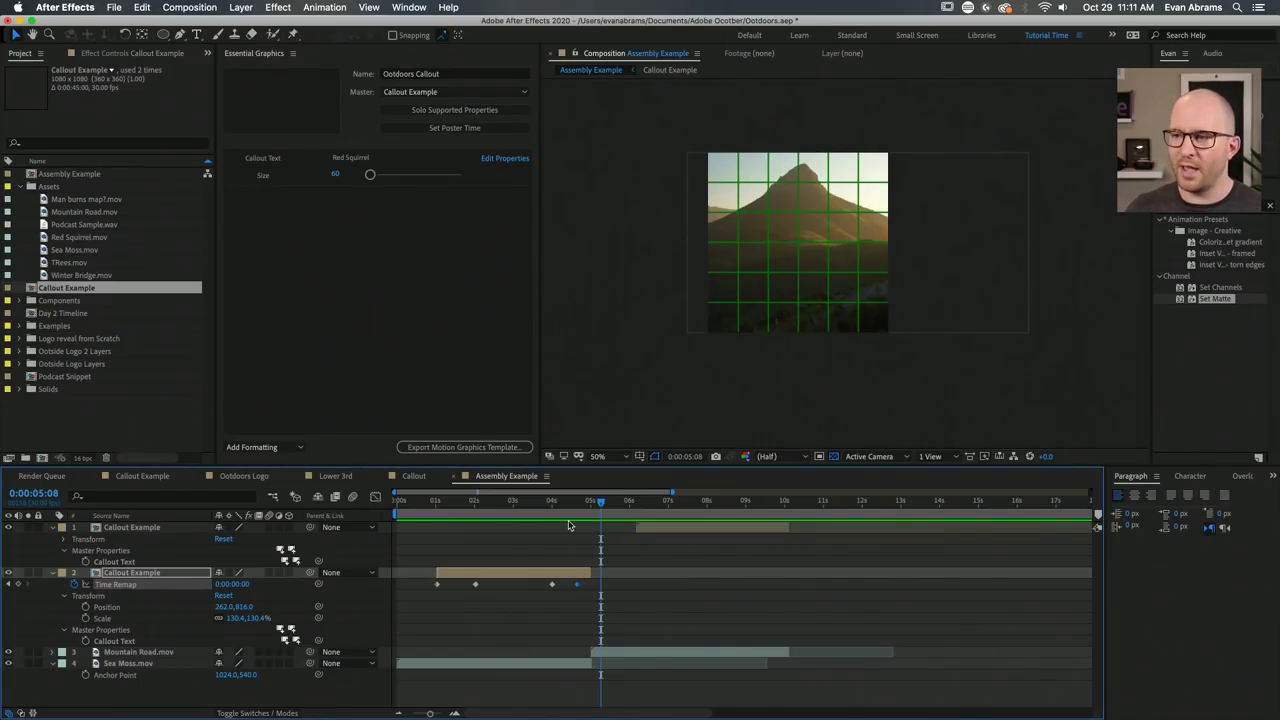
Hide the viewer grid and preview the callout appearing around 0:00:04:18.
click(640, 457)
click(667, 511)
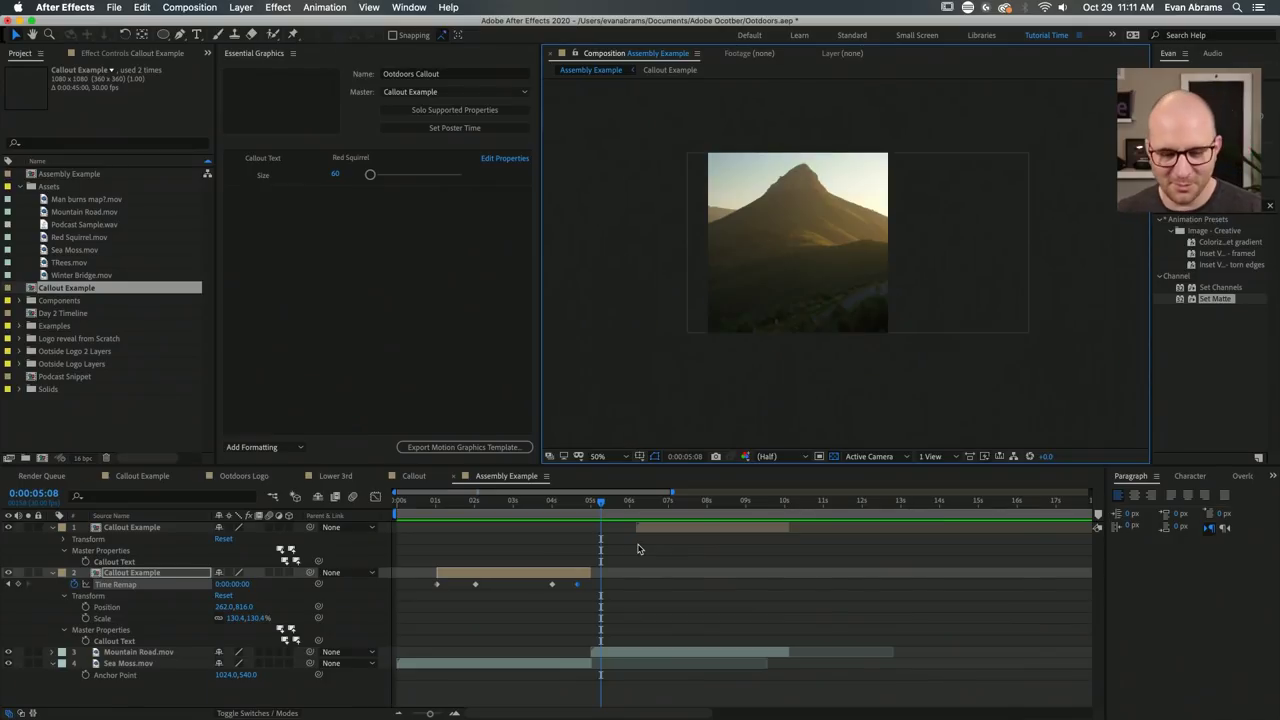
click(575, 501)
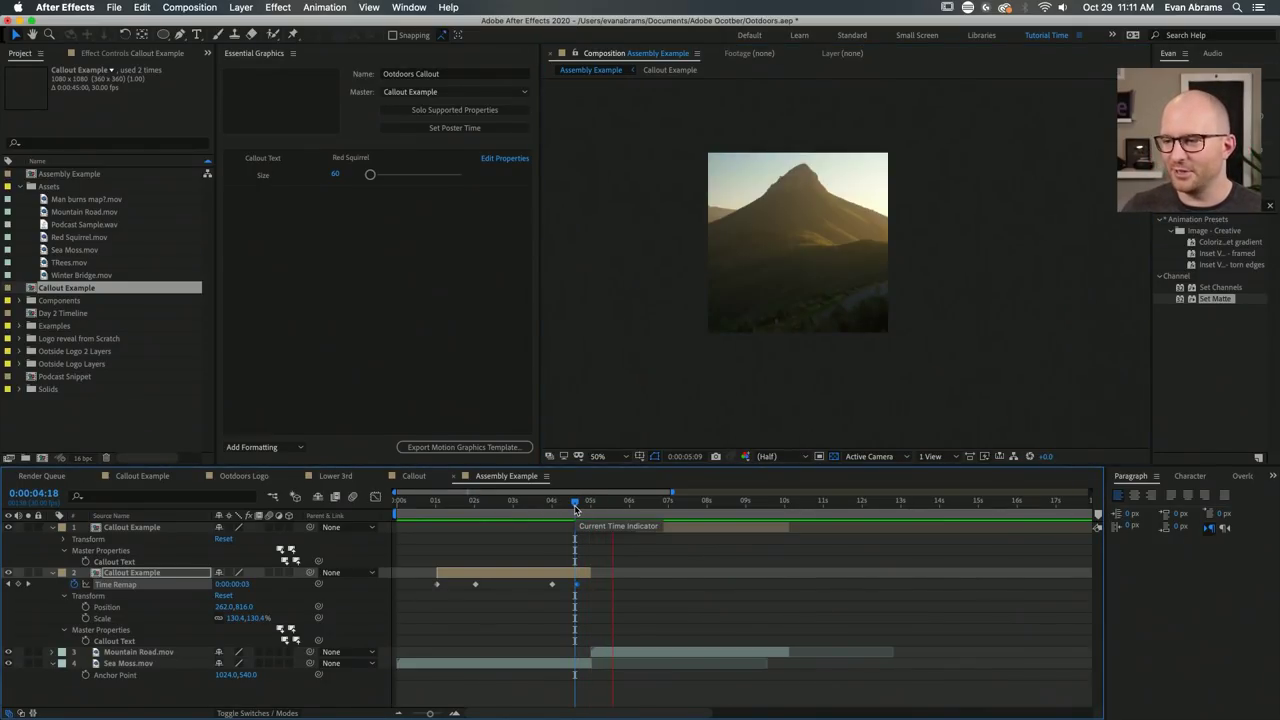
key(space)
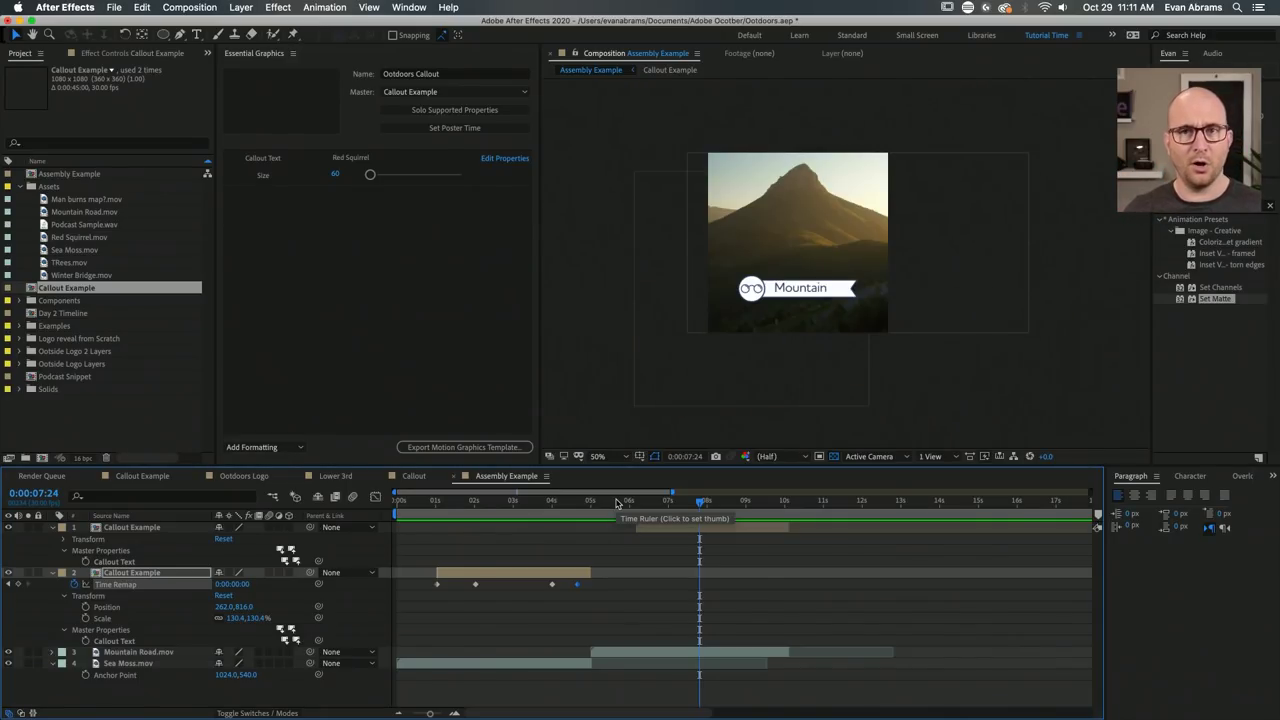
Create a new composition named 'Transition Example'.
click(18, 191)
click(358, 60)
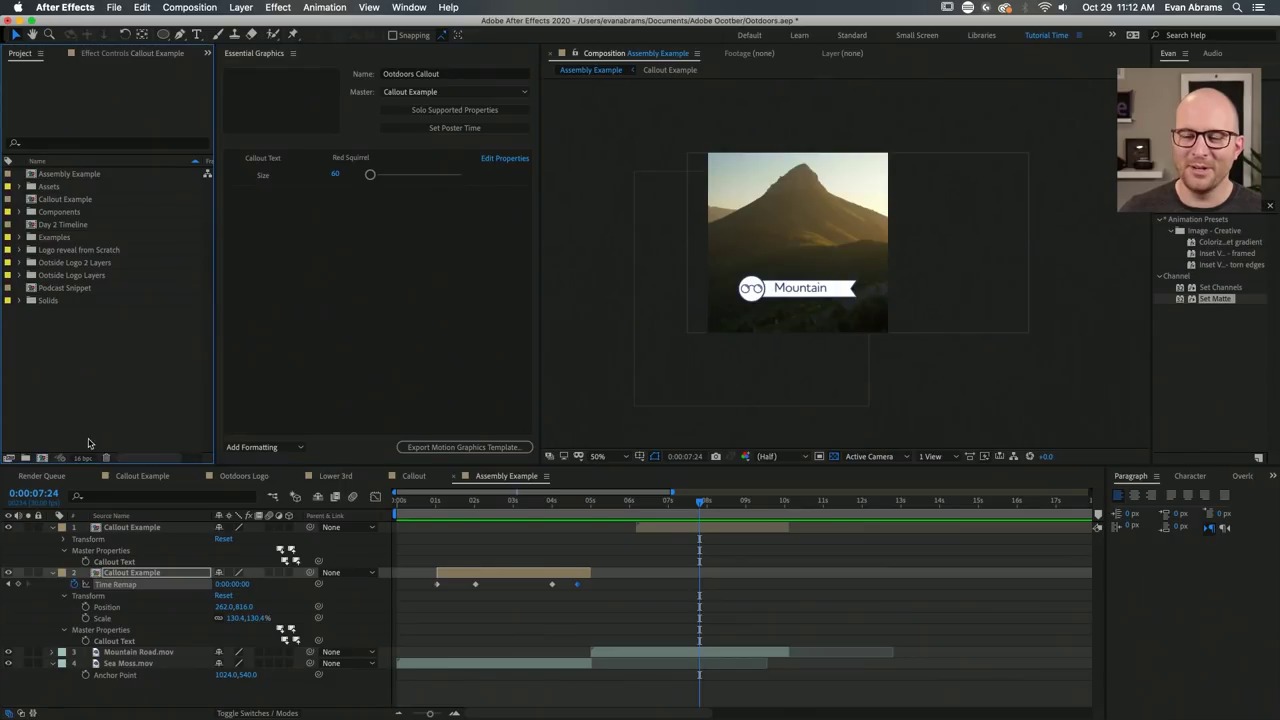
click(44, 459)
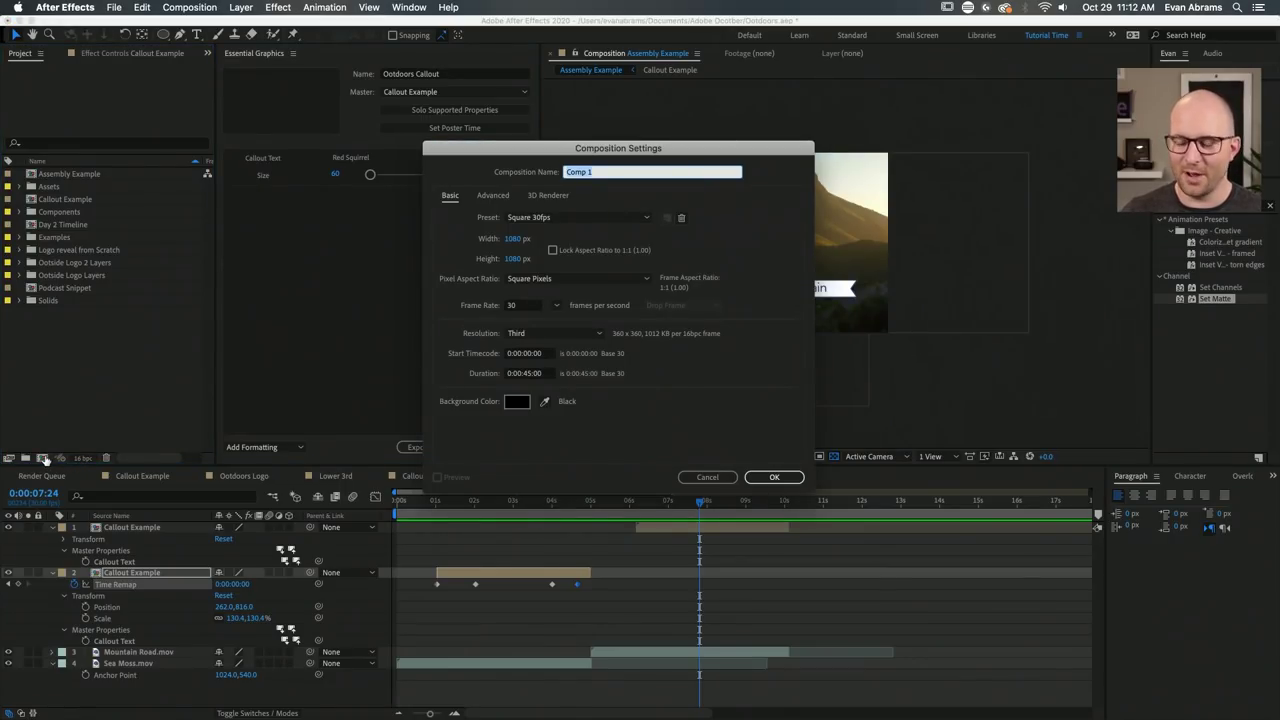
text(Tr)
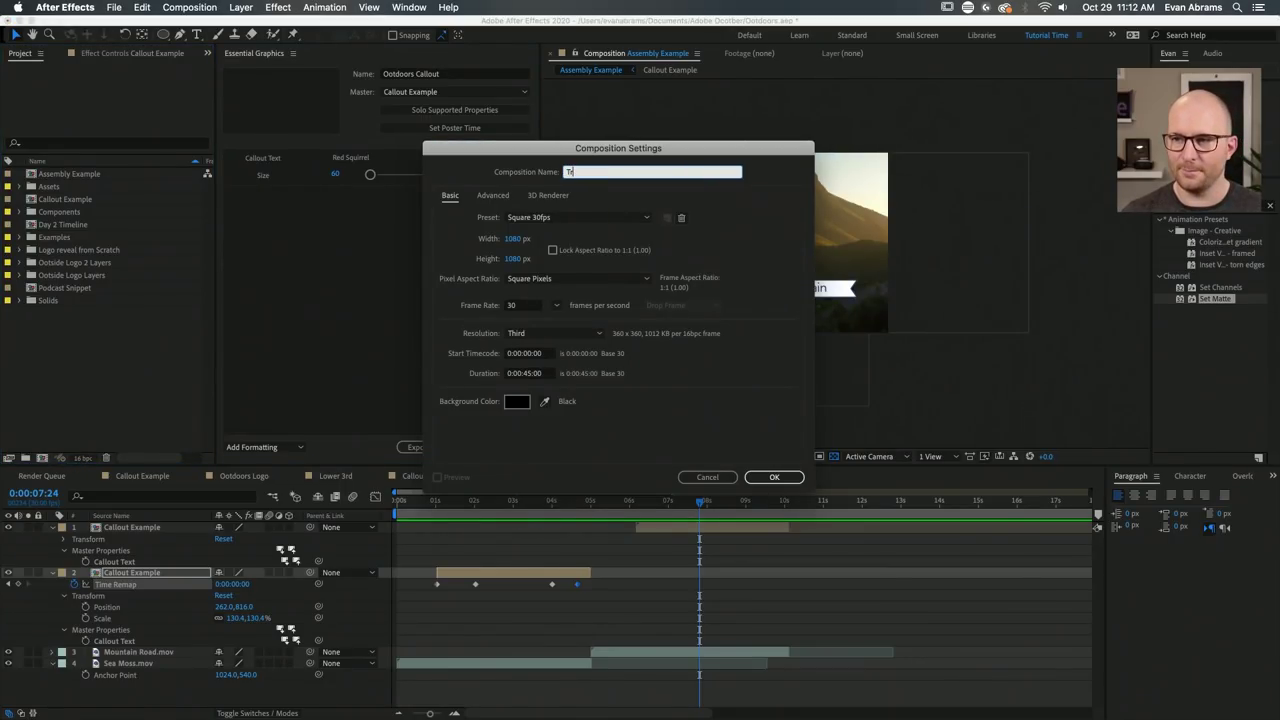
text(ansition Example)
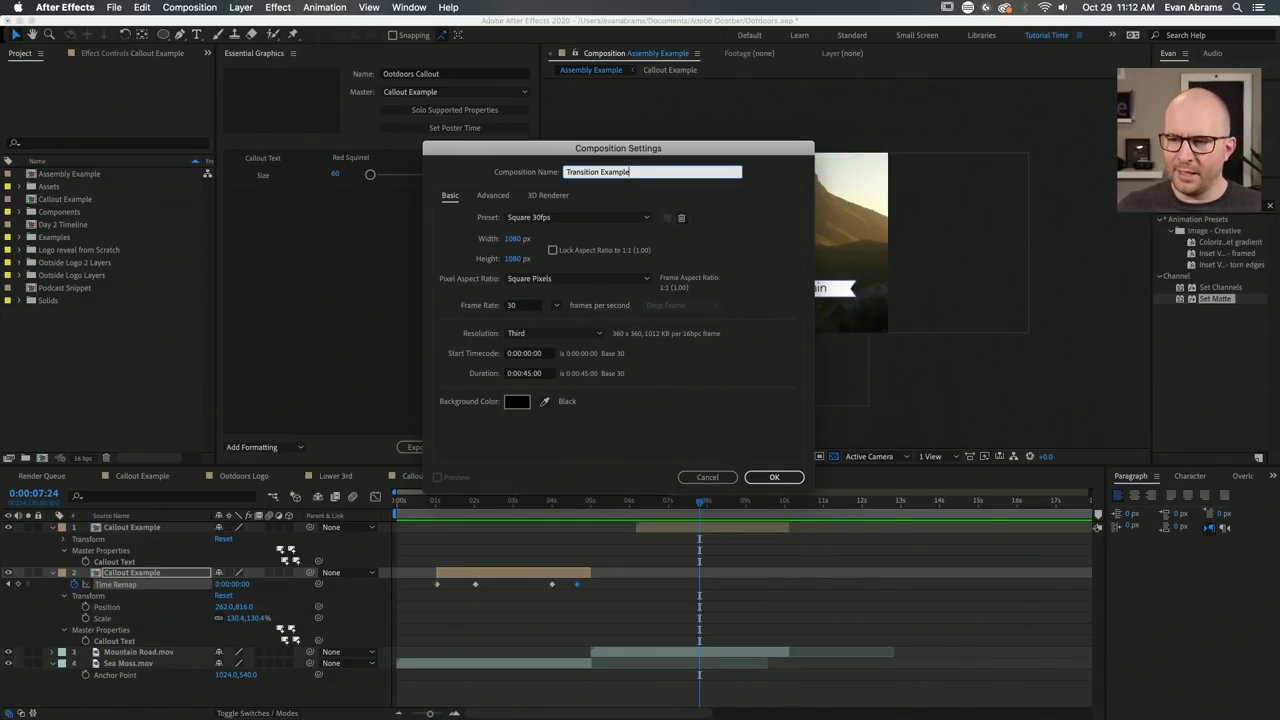
key(Return)
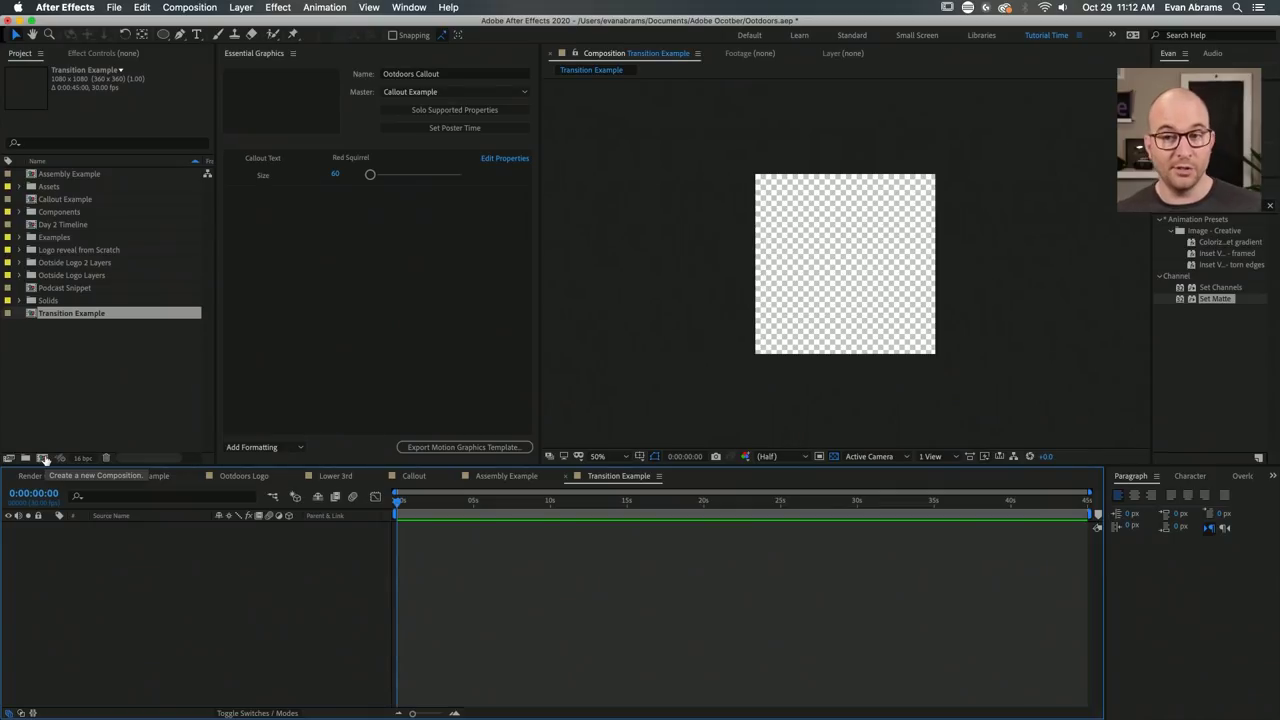
Close the Essential Graphics panel and switch back to Assembly Example.
click(292, 54)
click(305, 63)
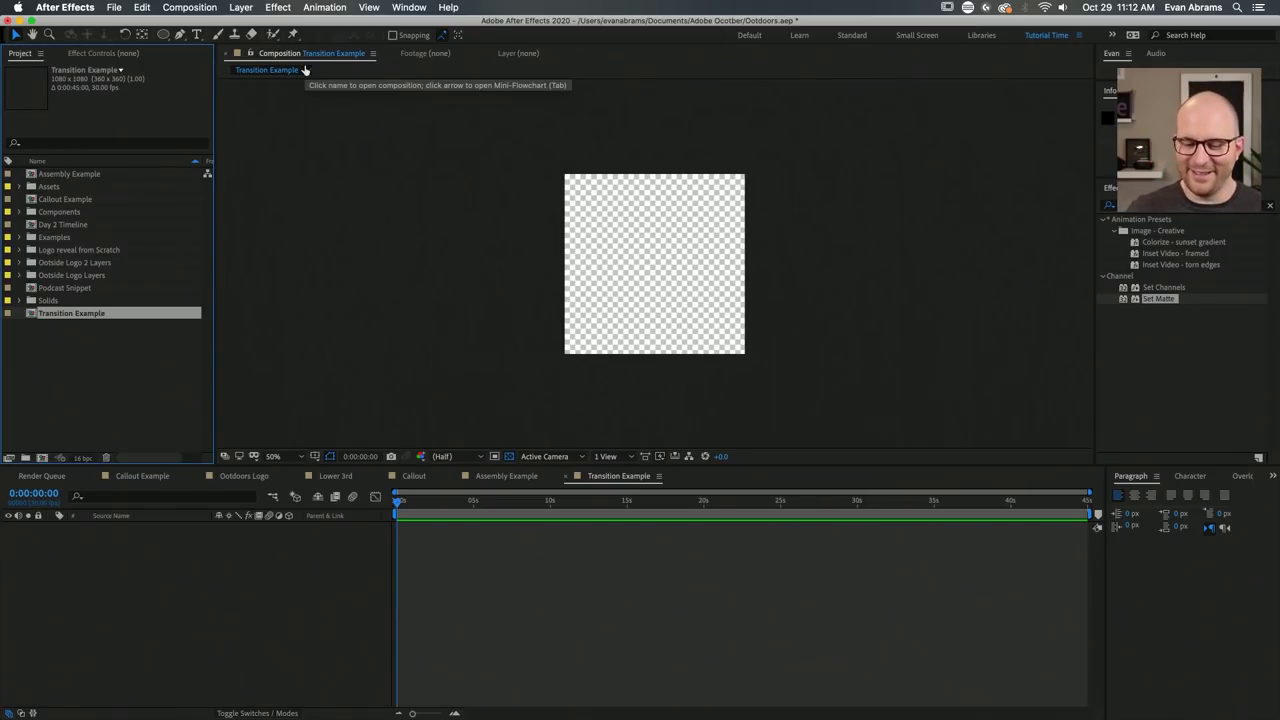
click(383, 571)
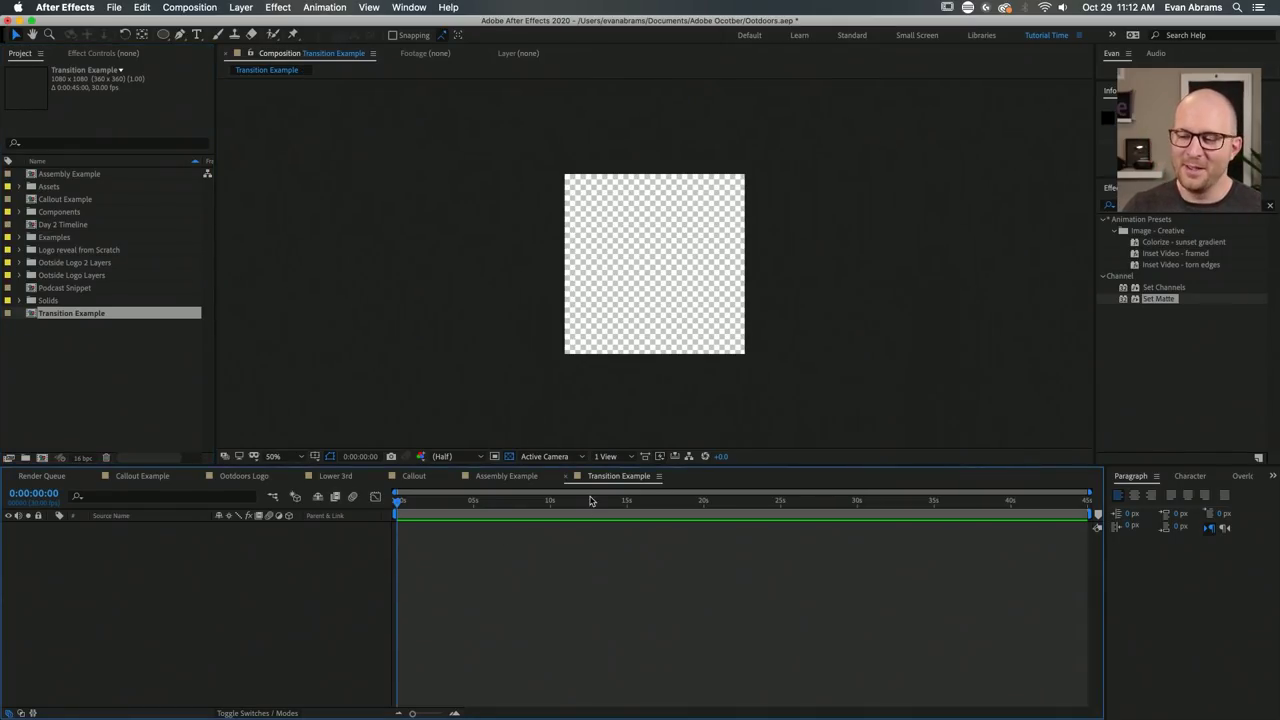
click(533, 479)
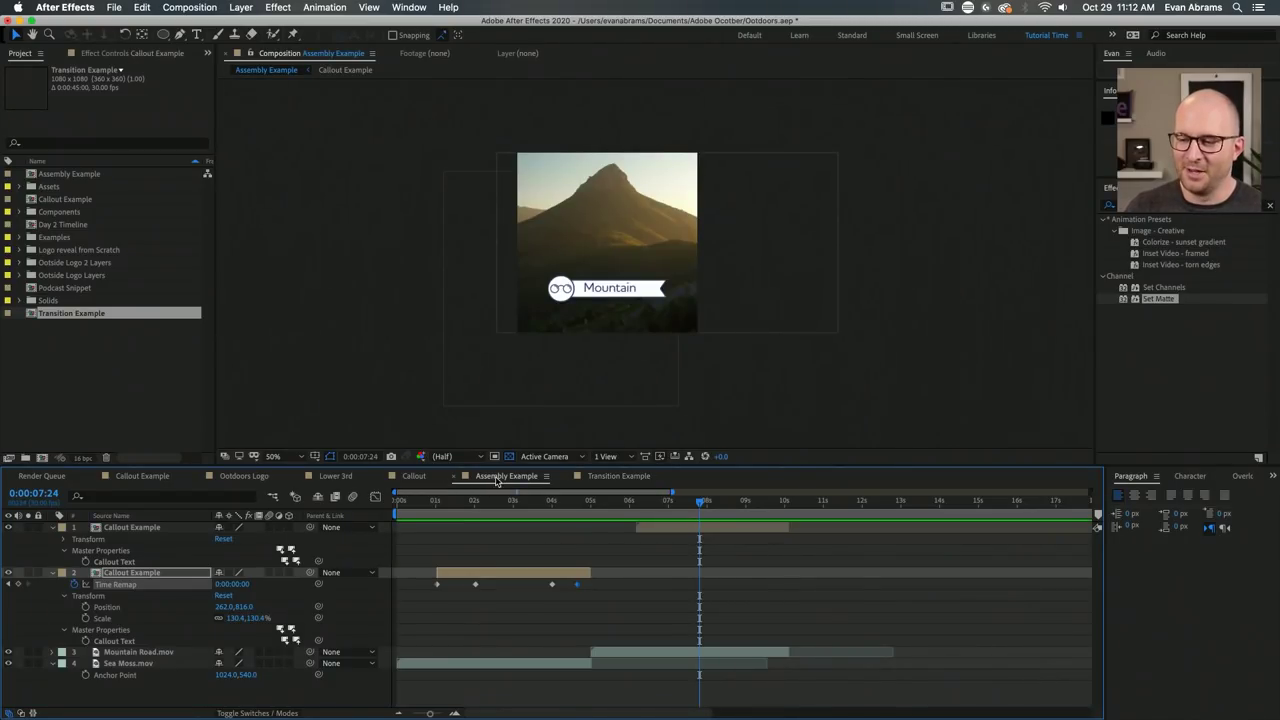
Close the Assembly Example and Callout timelines and open Outdoors Logo, selecting Inside Circle.
click(452, 476)
click(381, 476)
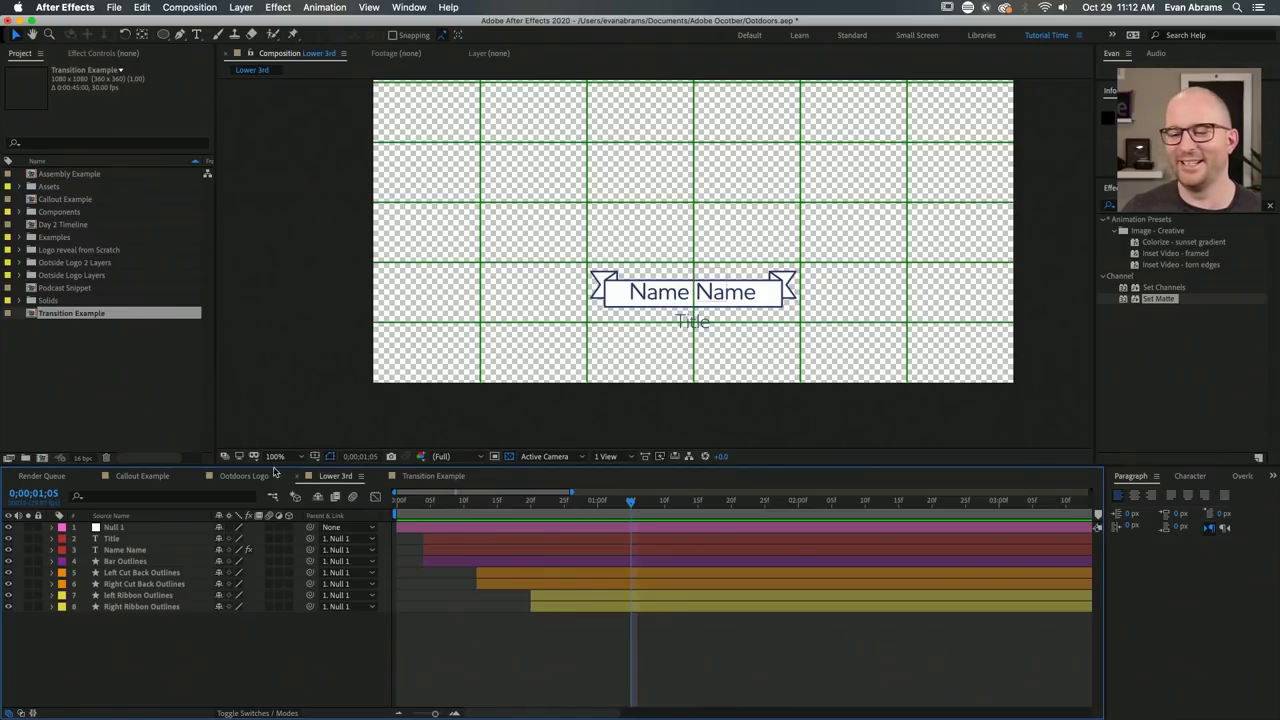
click(236, 479)
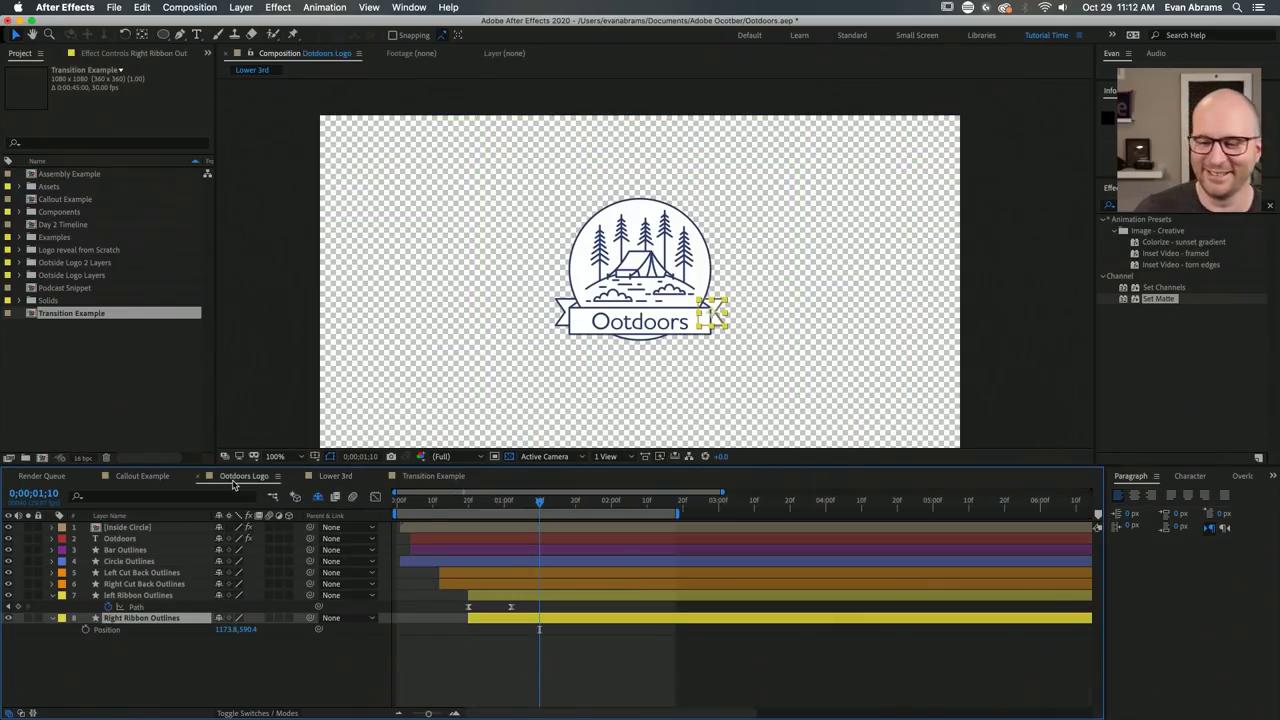
click(707, 258)
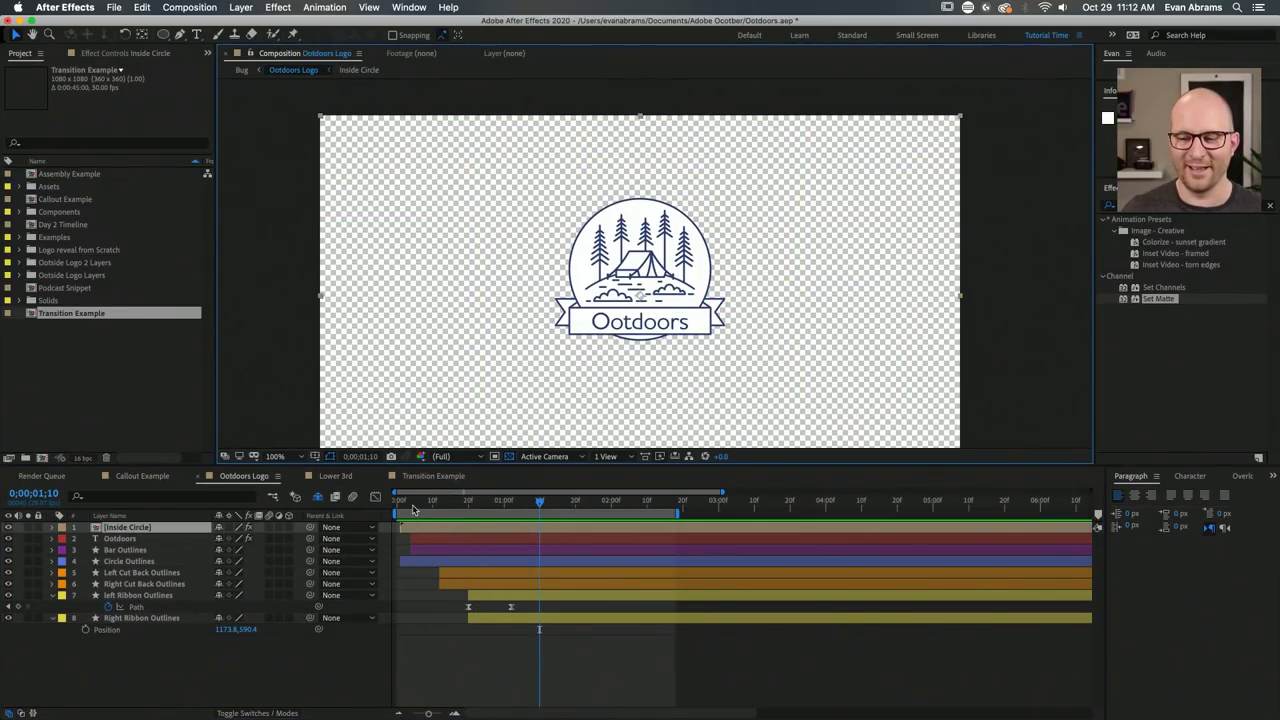
Play the Outdoors Logo animation from its first frame, then return to Transition Example.
click(383, 514)
key(Home)
key(space)
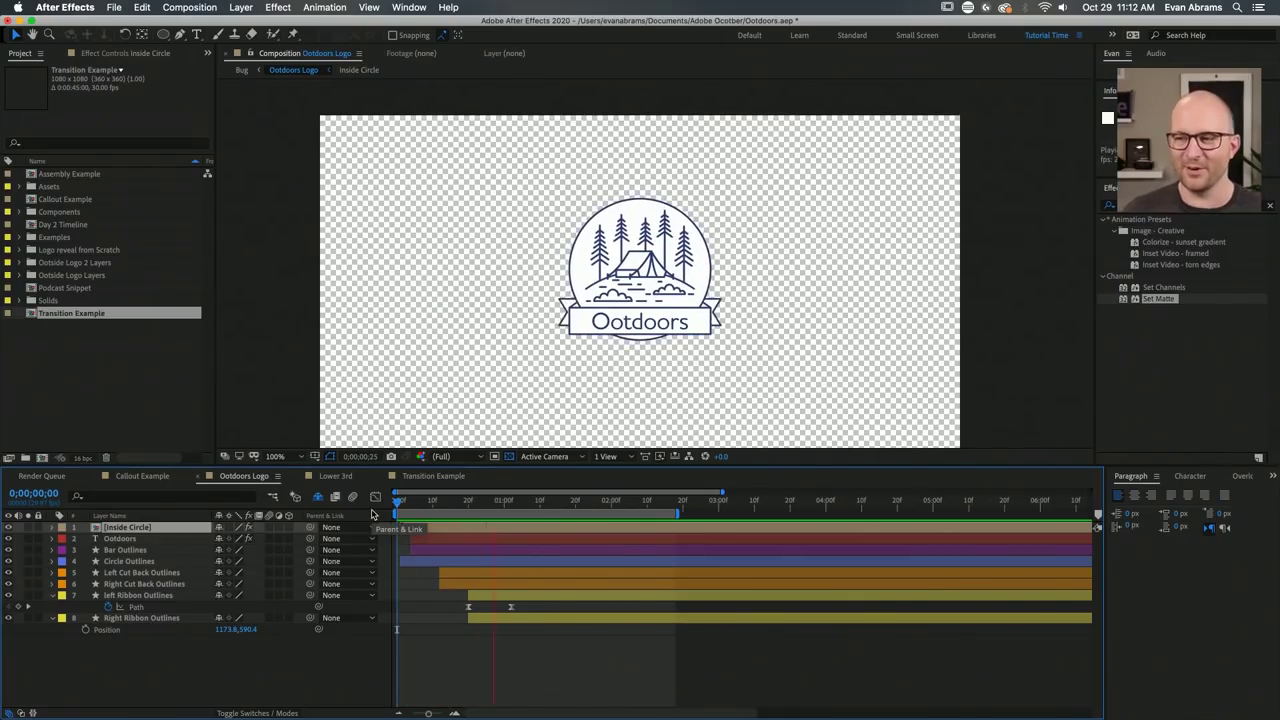
key(space)
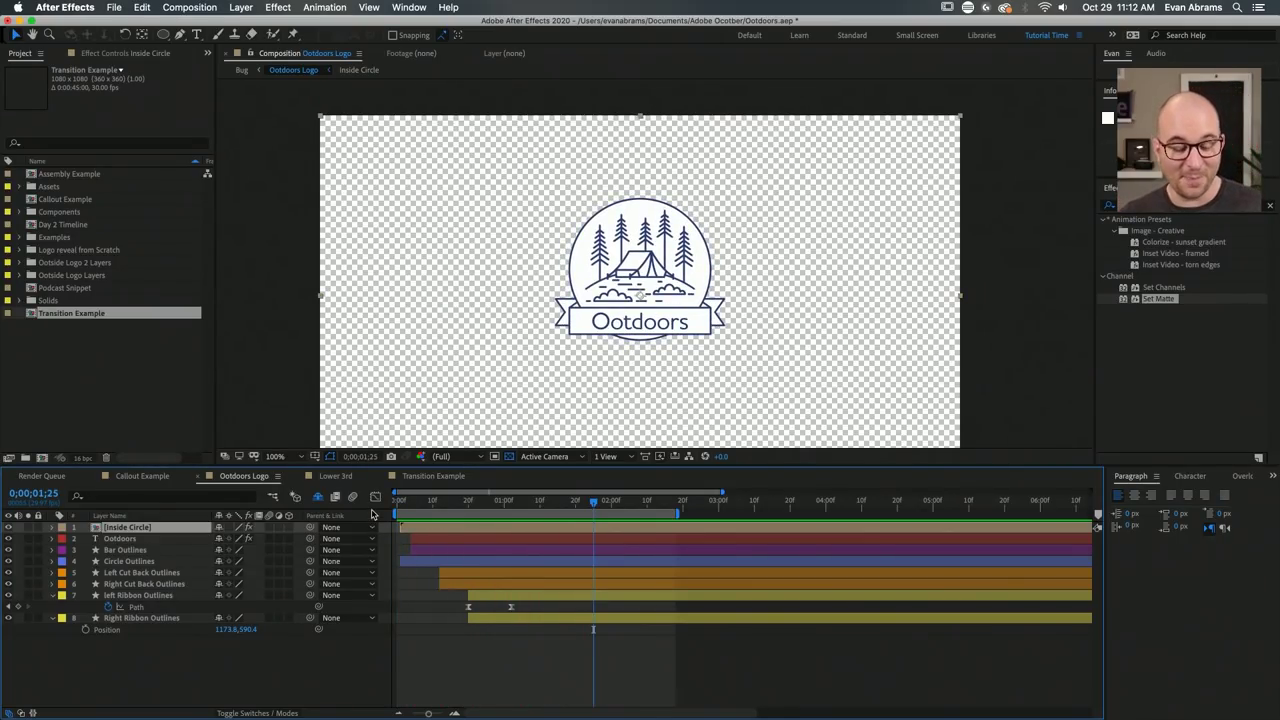
click(445, 644)
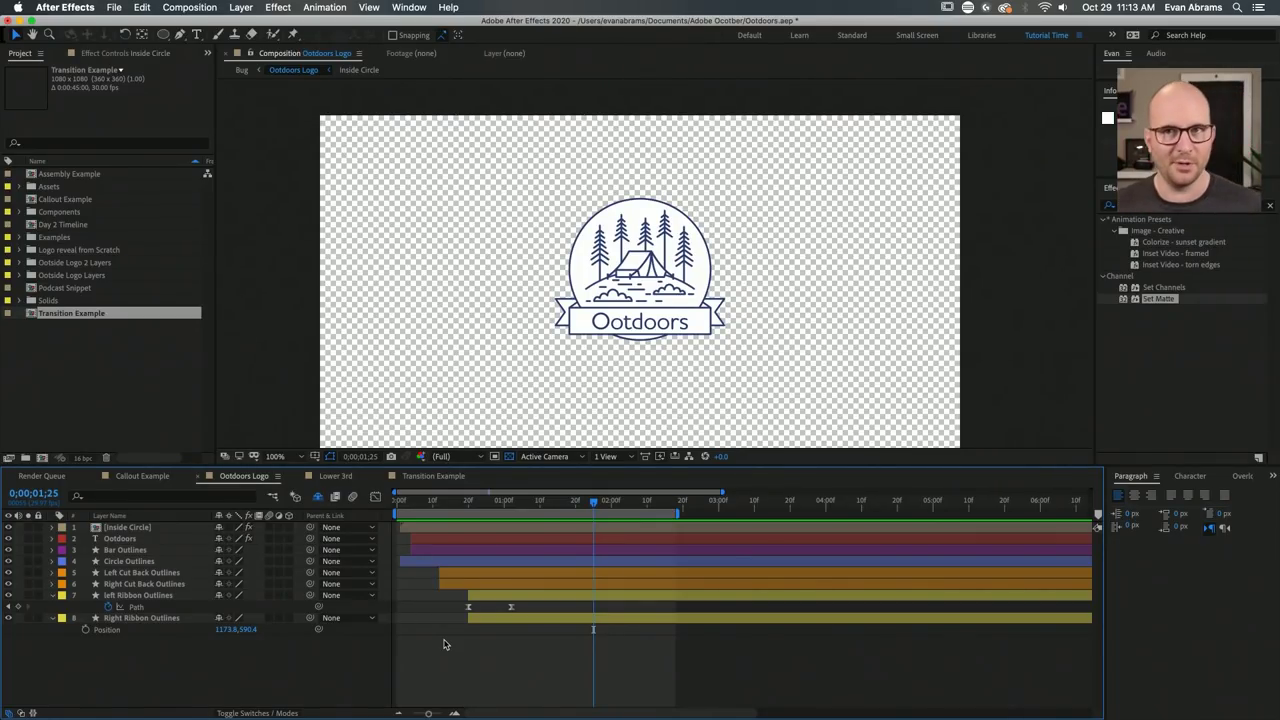
click(462, 478)
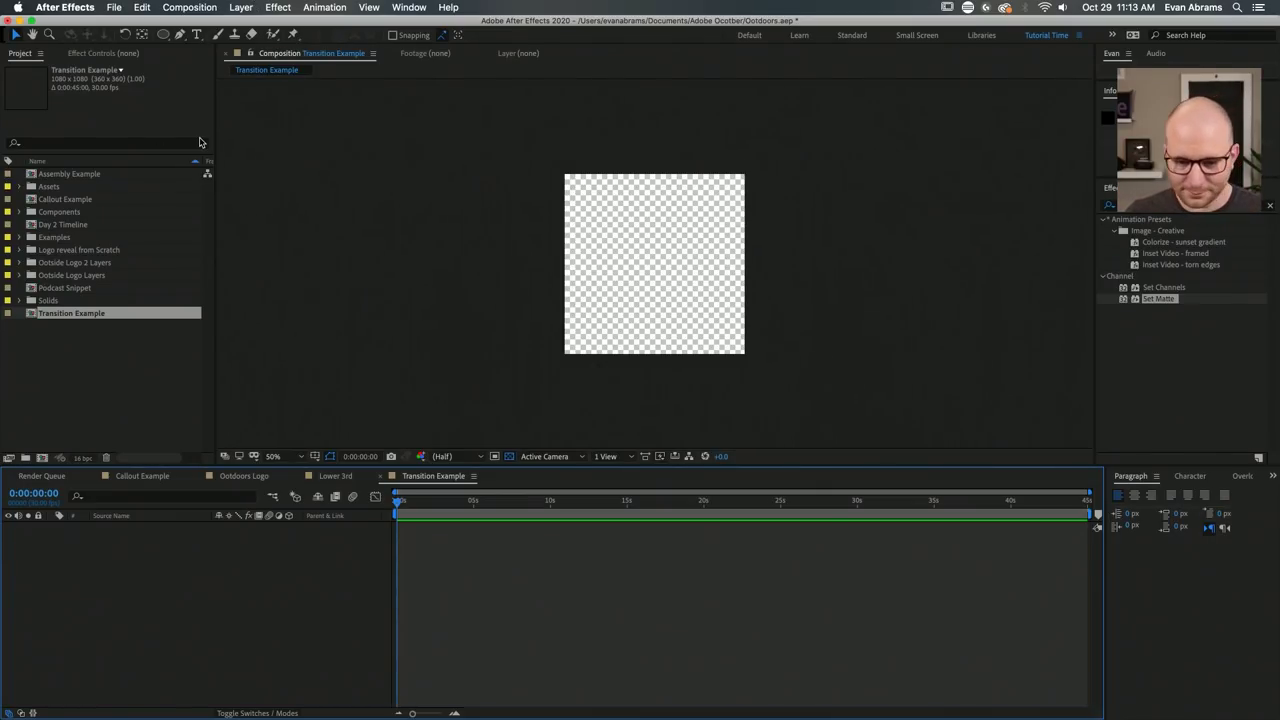
Create a full-comp 1080×1080 ellipse shape layer, rename it 'Circle 1', and expand its Ellipse Path.
double_click(164, 35)
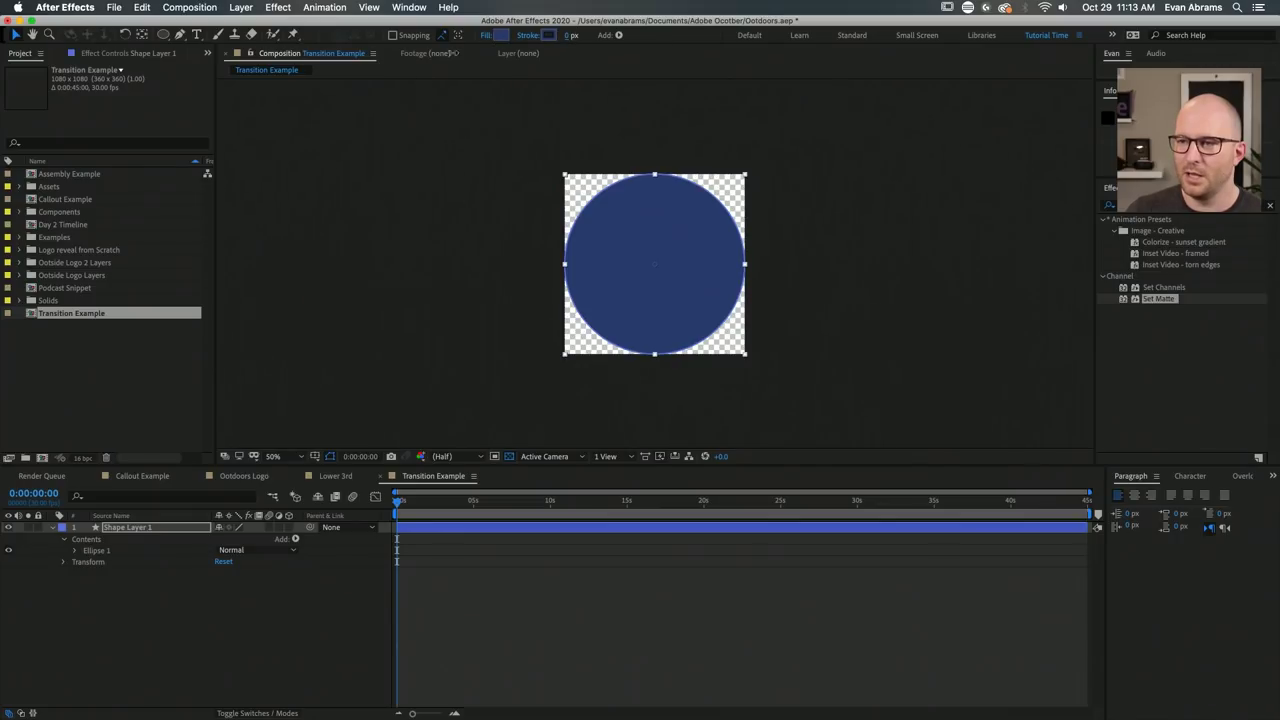
click(258, 605)
click(150, 528)
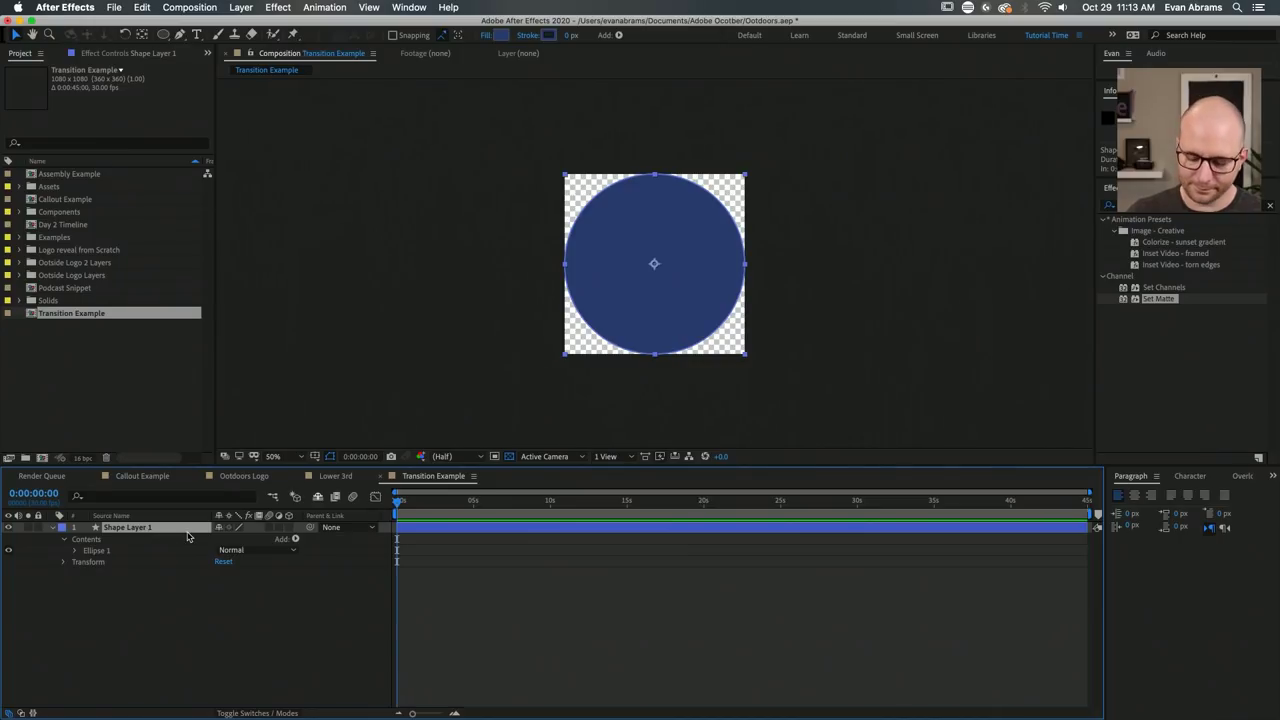
key(Return)
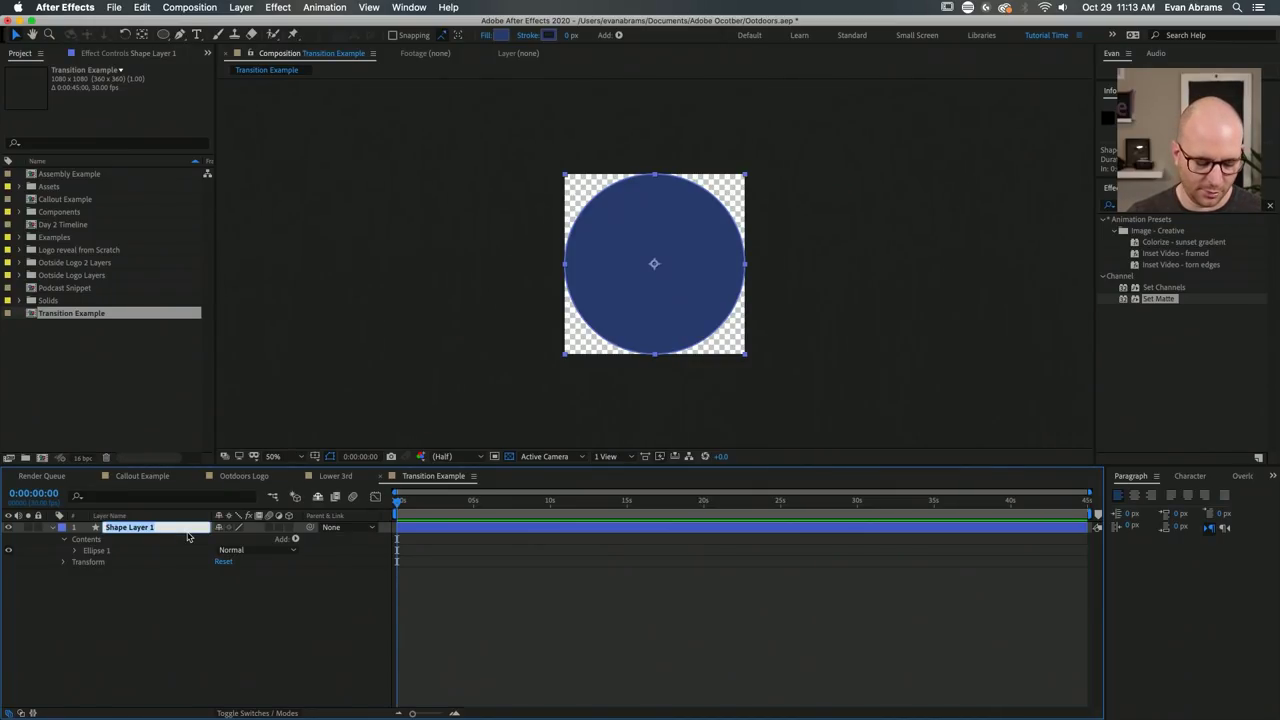
text(Circle 1)
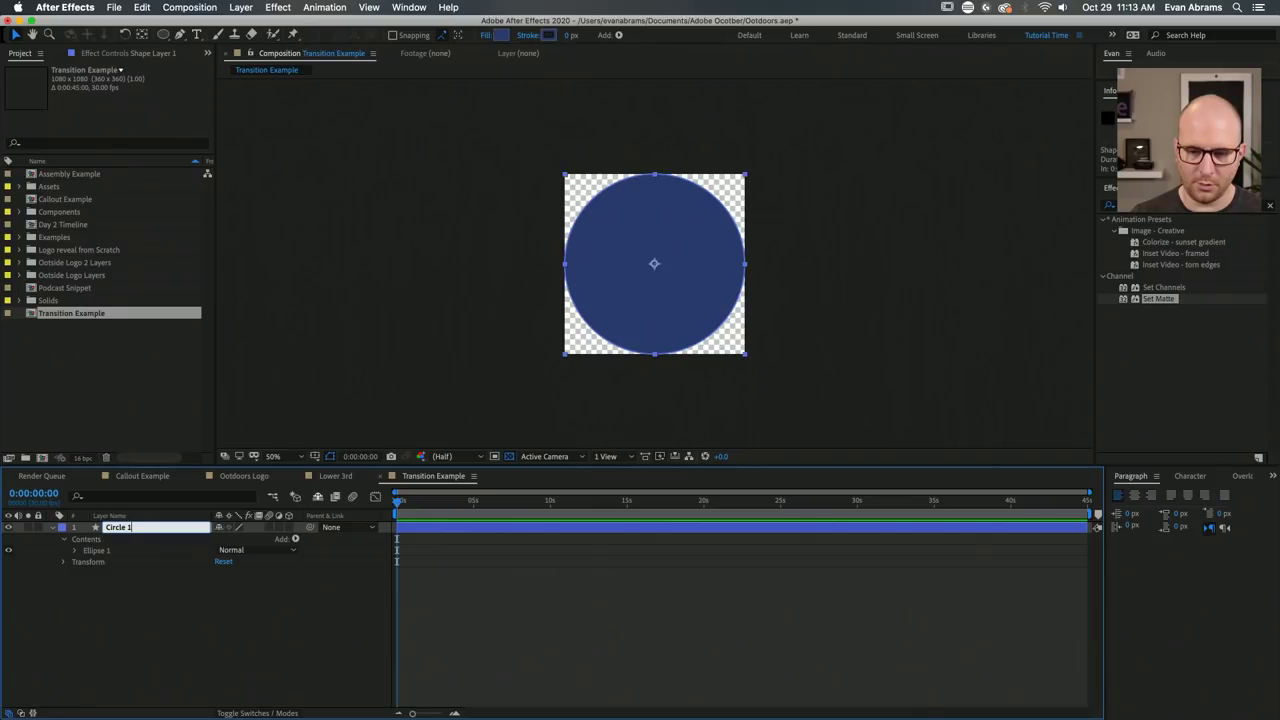
key(Return)
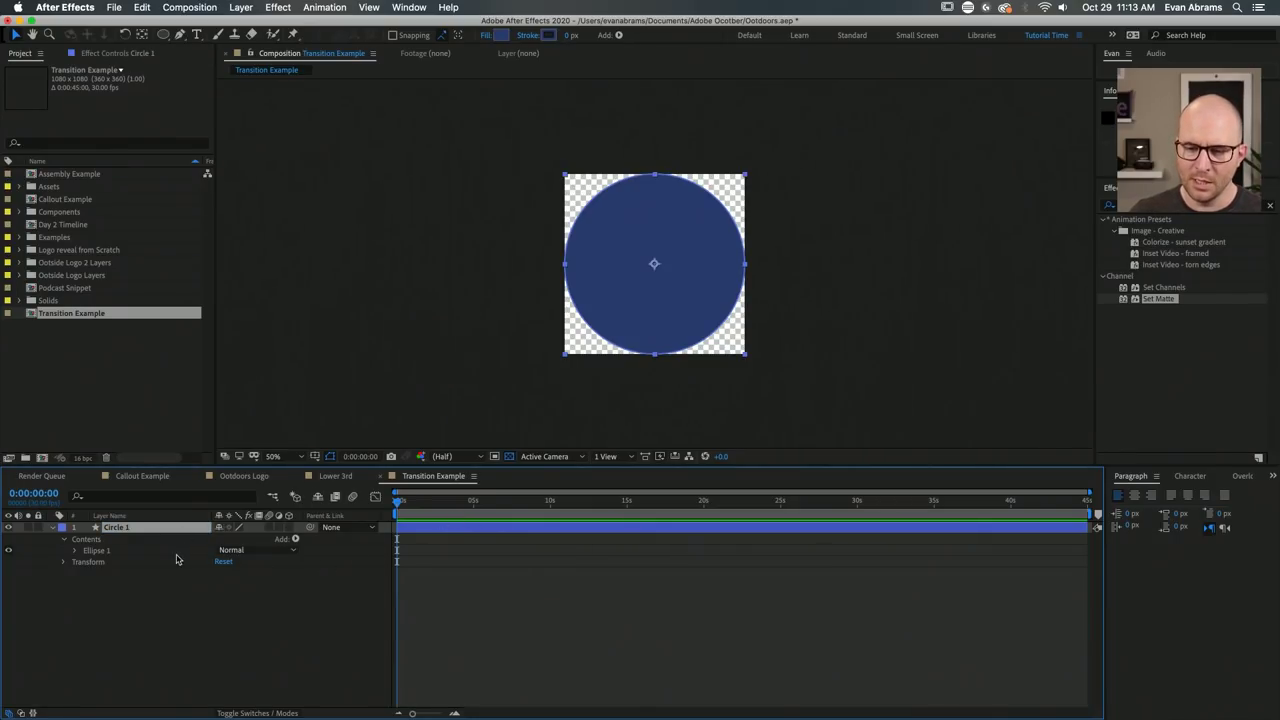
click(76, 551)
click(86, 562)
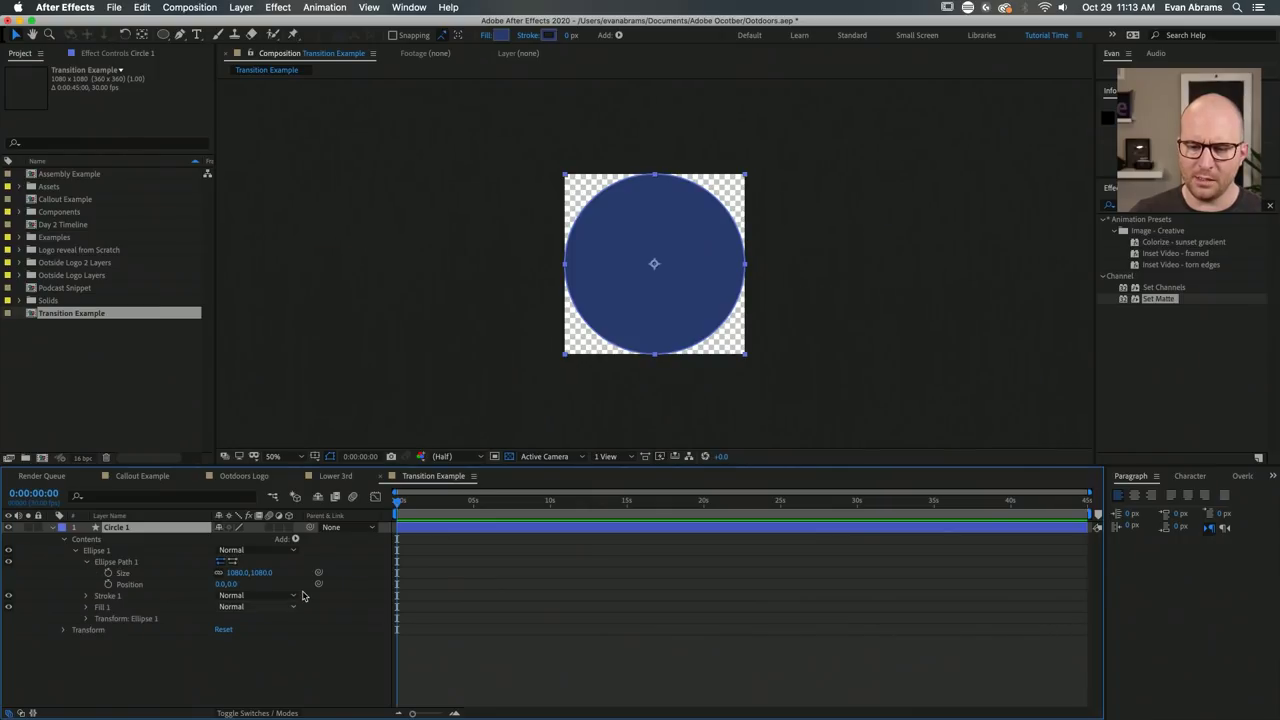
Enlarge the ellipse Size beyond the square frame and view the comp at 100%.
click(122, 573)
drag(276, 573, 513, 620)
click(488, 645)
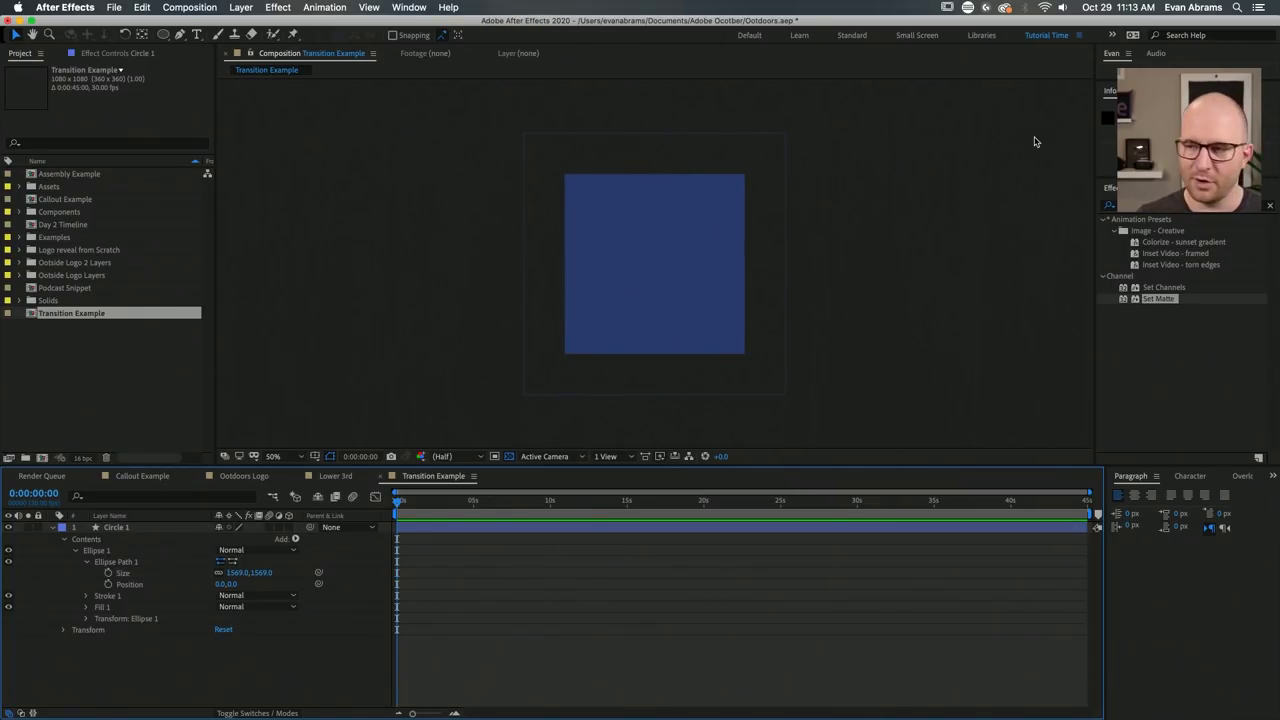
key(slash)
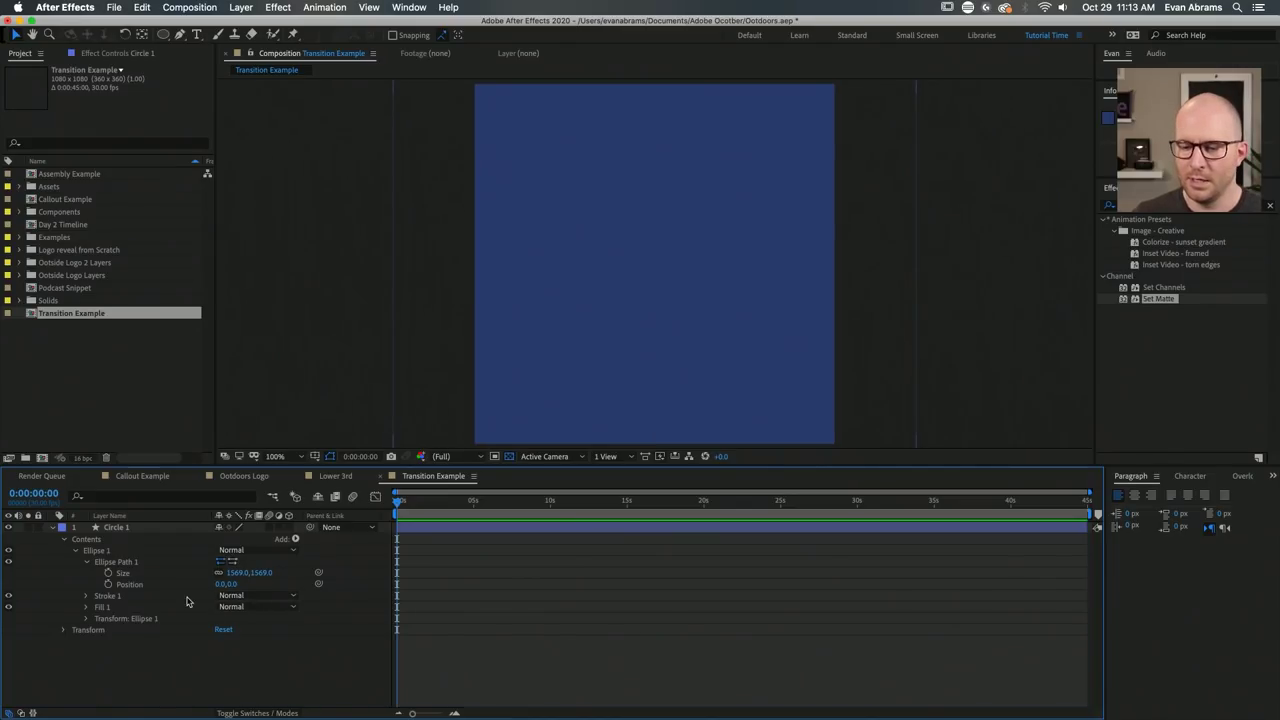
Keyframe Circle 1's Scale from 0% at frame 0 to 100% at 1:26 and preview.
click(128, 528)
key(s)
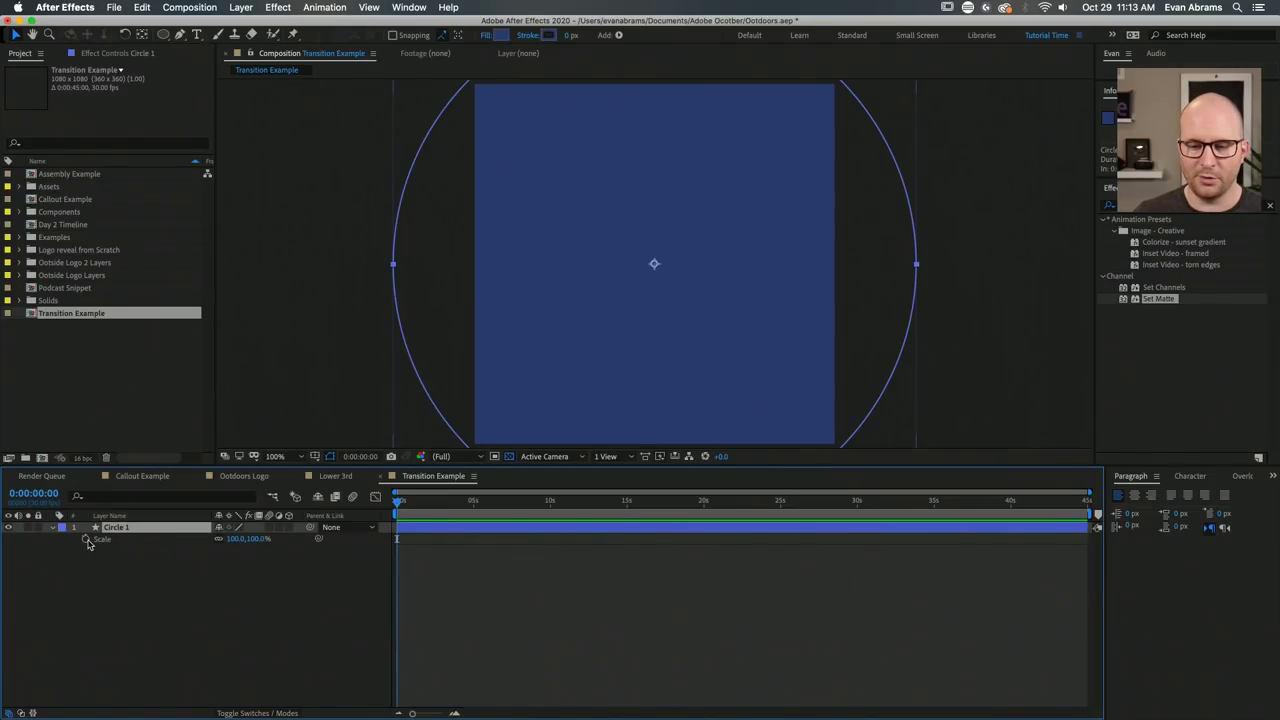
click(86, 540)
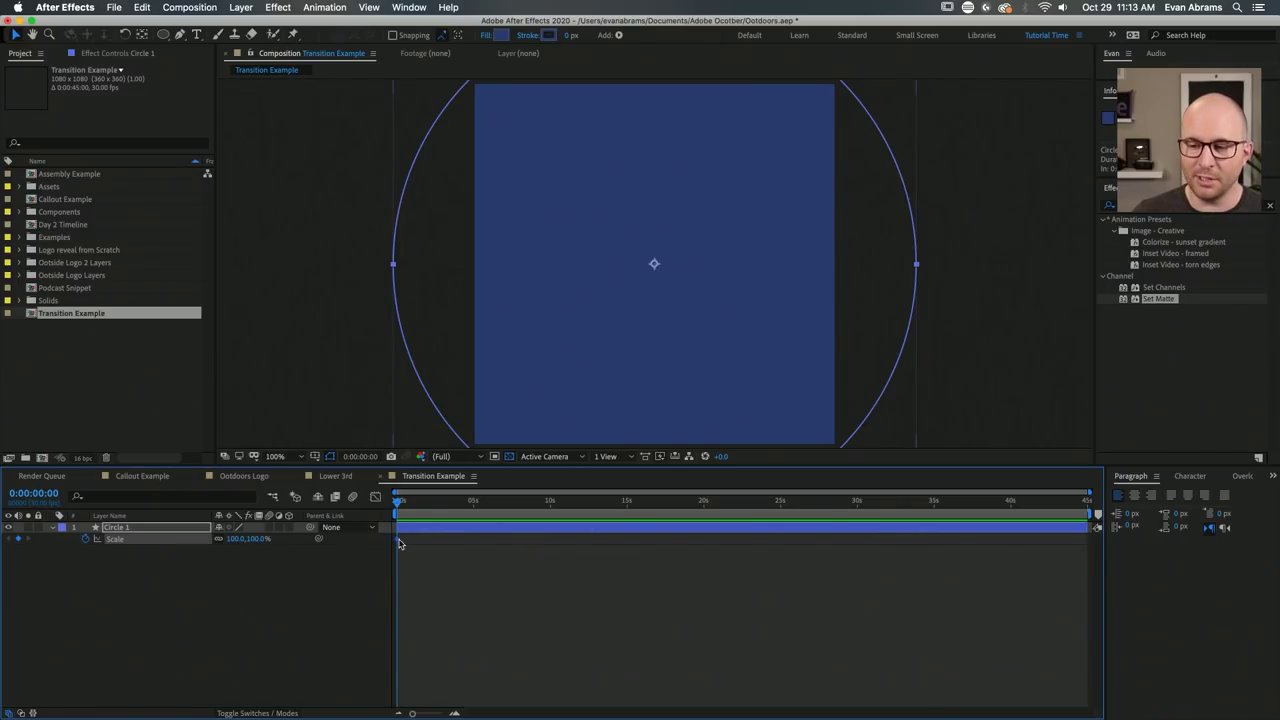
mouse_move(399, 543)
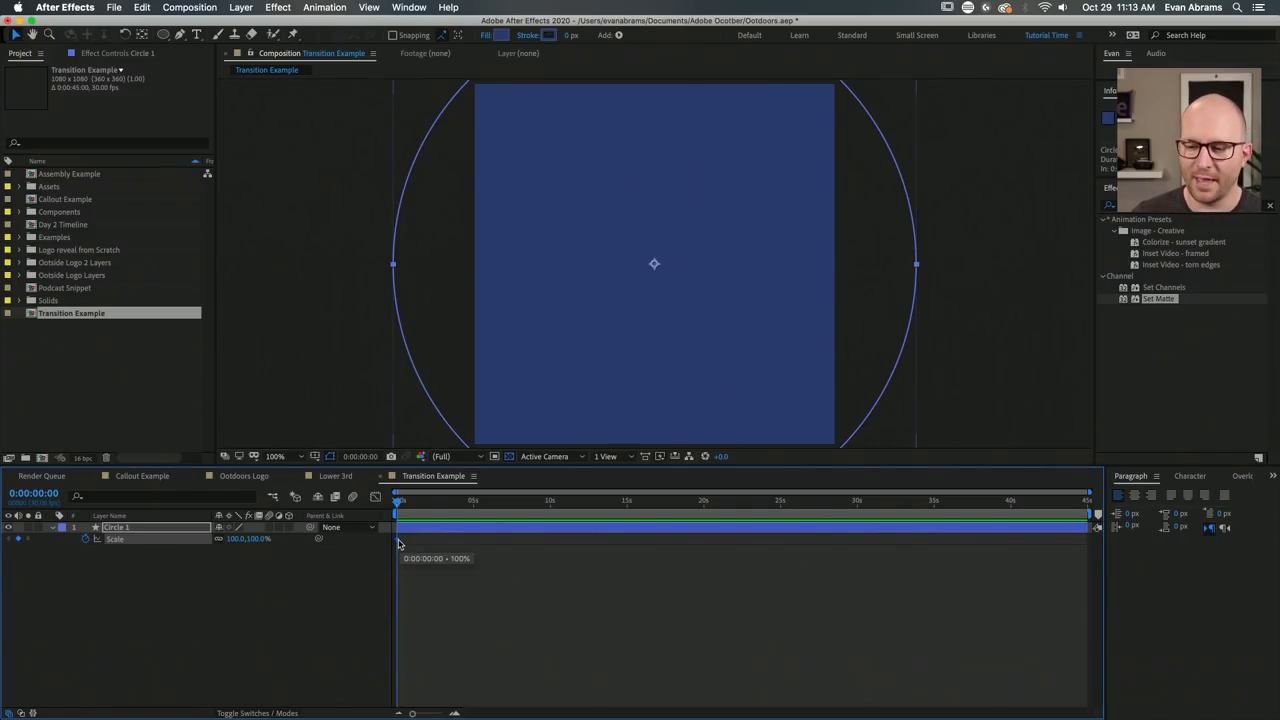
drag(398, 545, 427, 545)
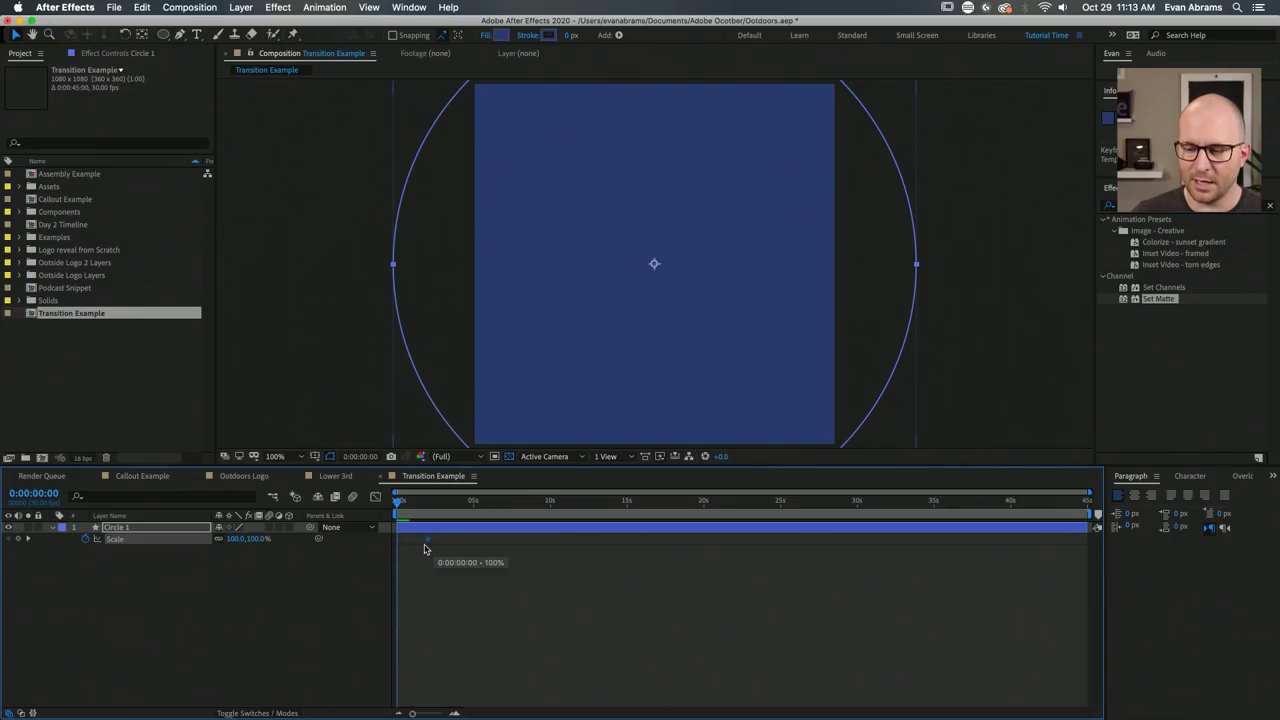
click(257, 539)
key(Return)
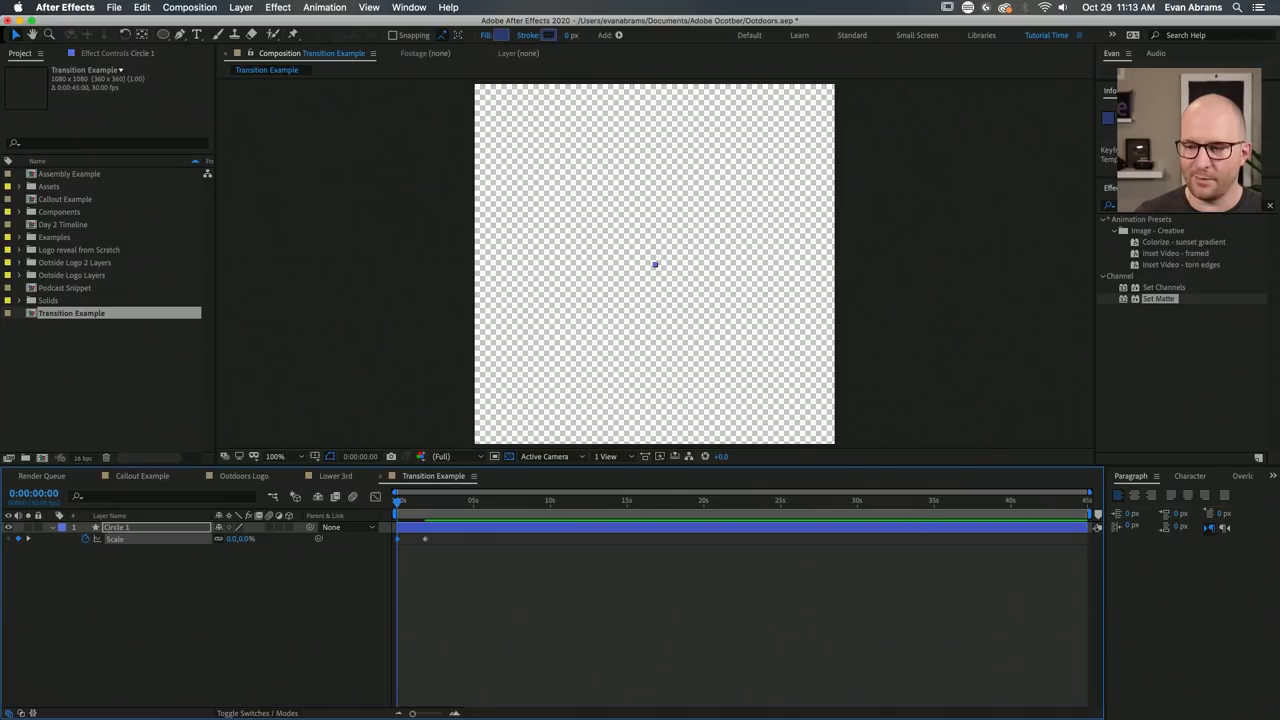
key(space)
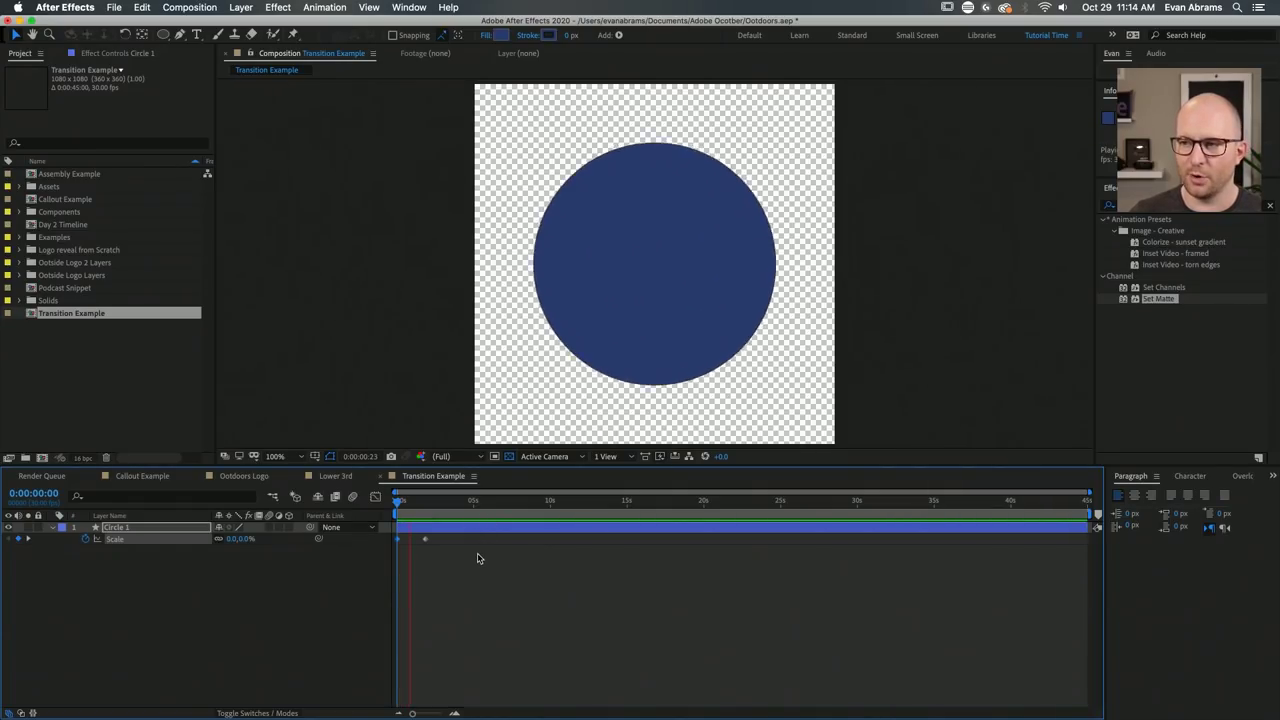
click(423, 504)
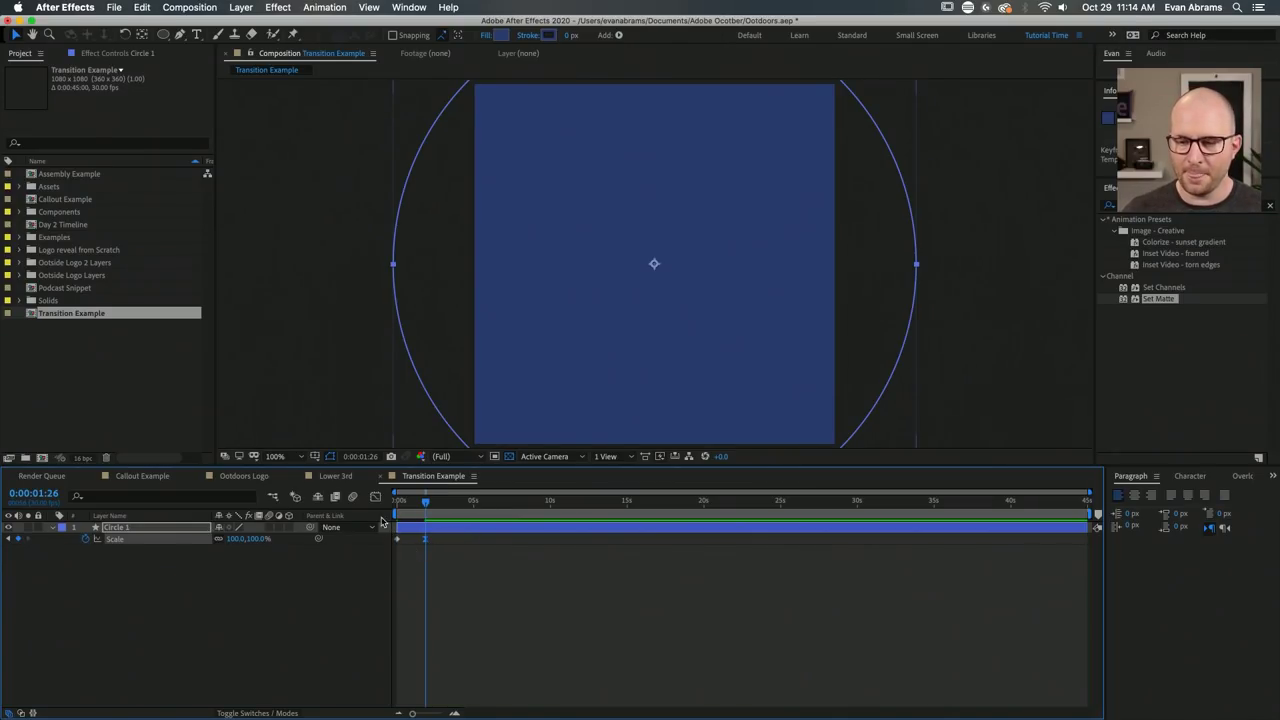
Reshape the Scale speed graph into an early spike so growth starts fast, then preview.
click(375, 497)
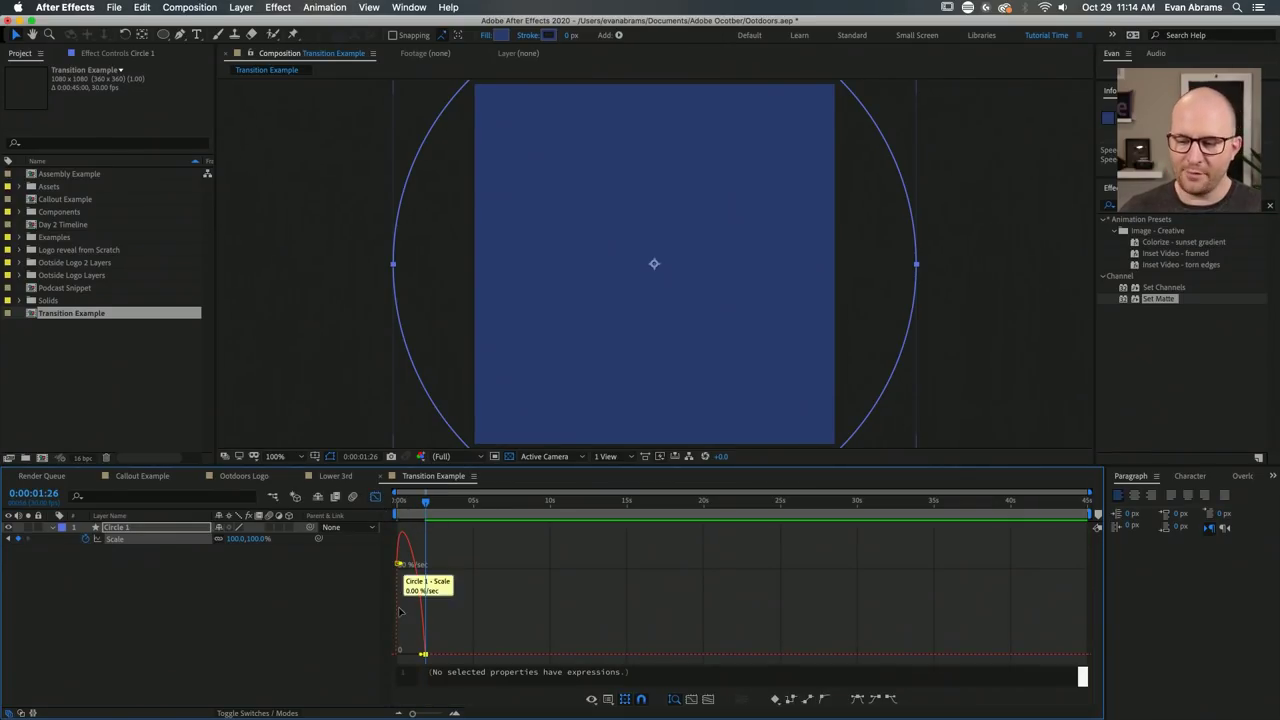
drag(422, 657, 411, 655)
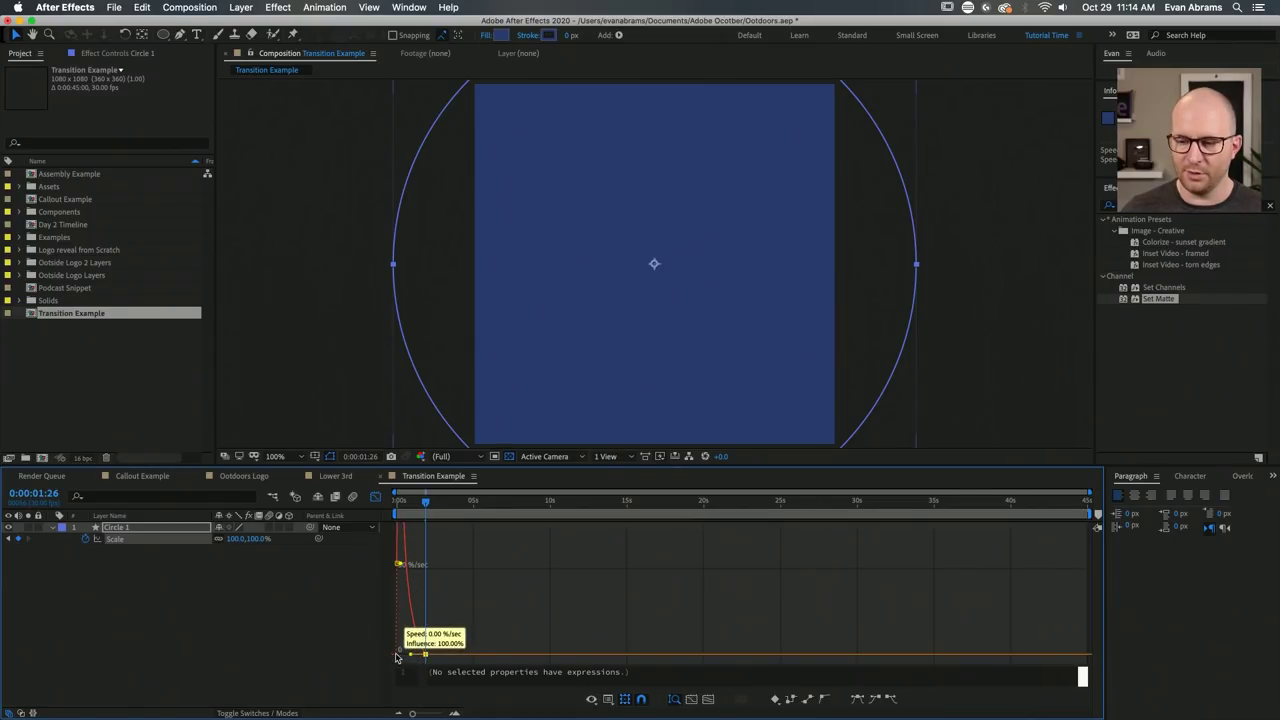
click(411, 502)
key(Home)
key(space)
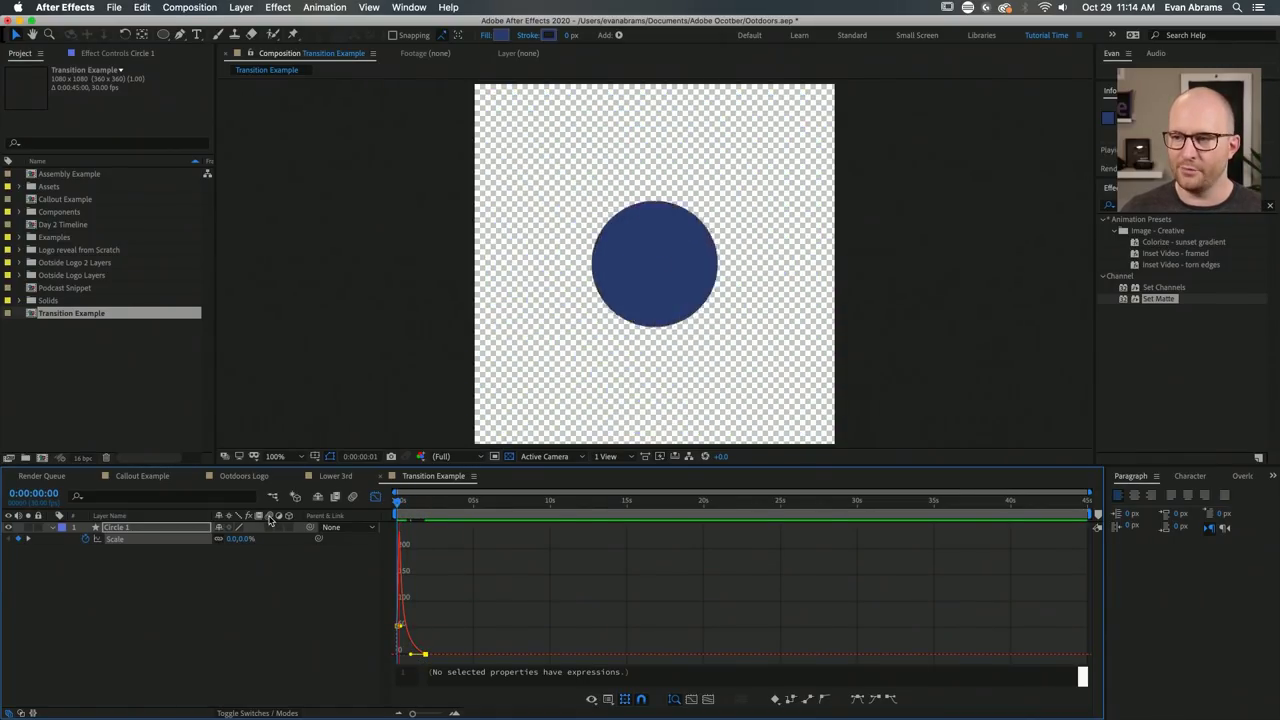
Move the 100% Scale keyframe earlier to about 1:10, preview, and zoom the comp to 50%.
click(375, 497)
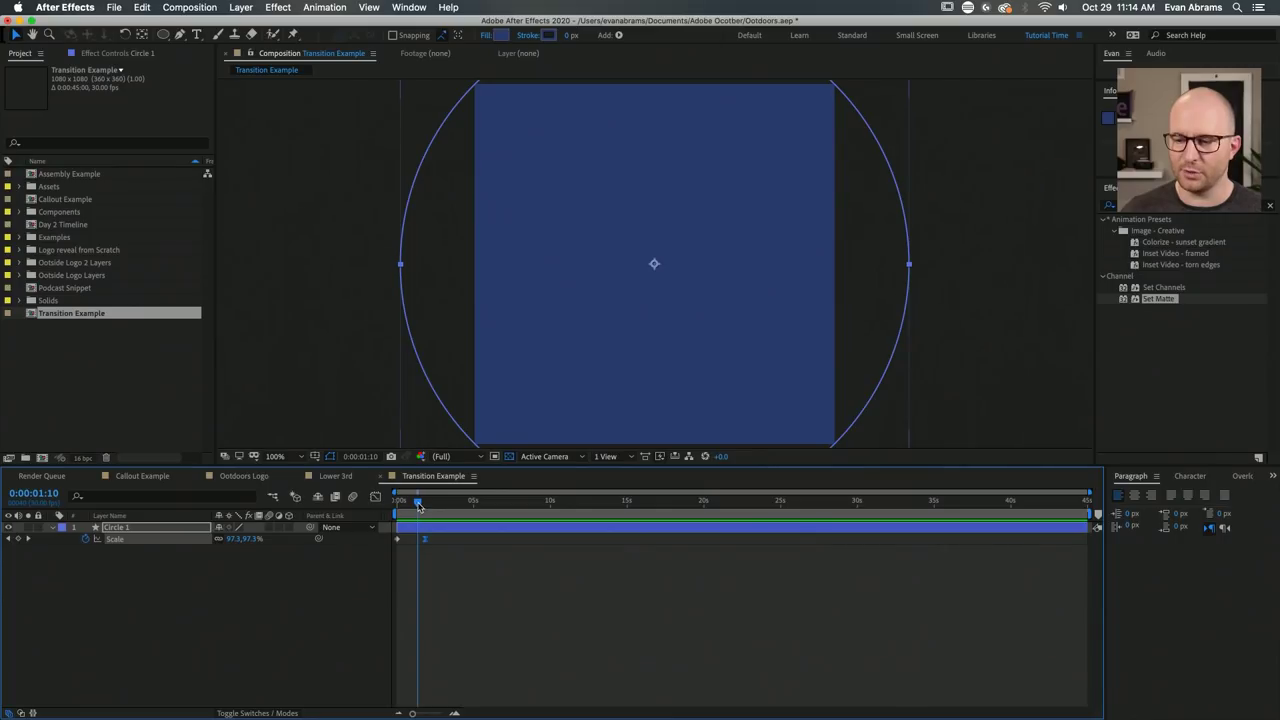
key(=)
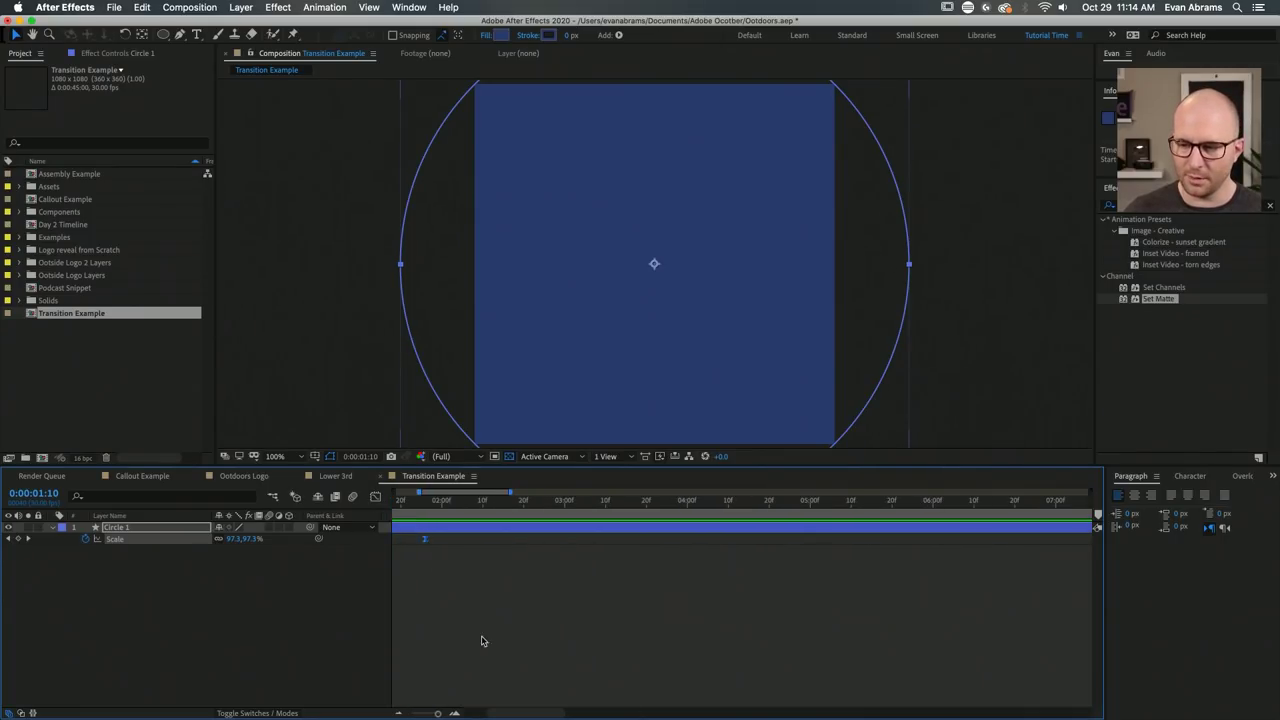
drag(428, 713, 437, 713)
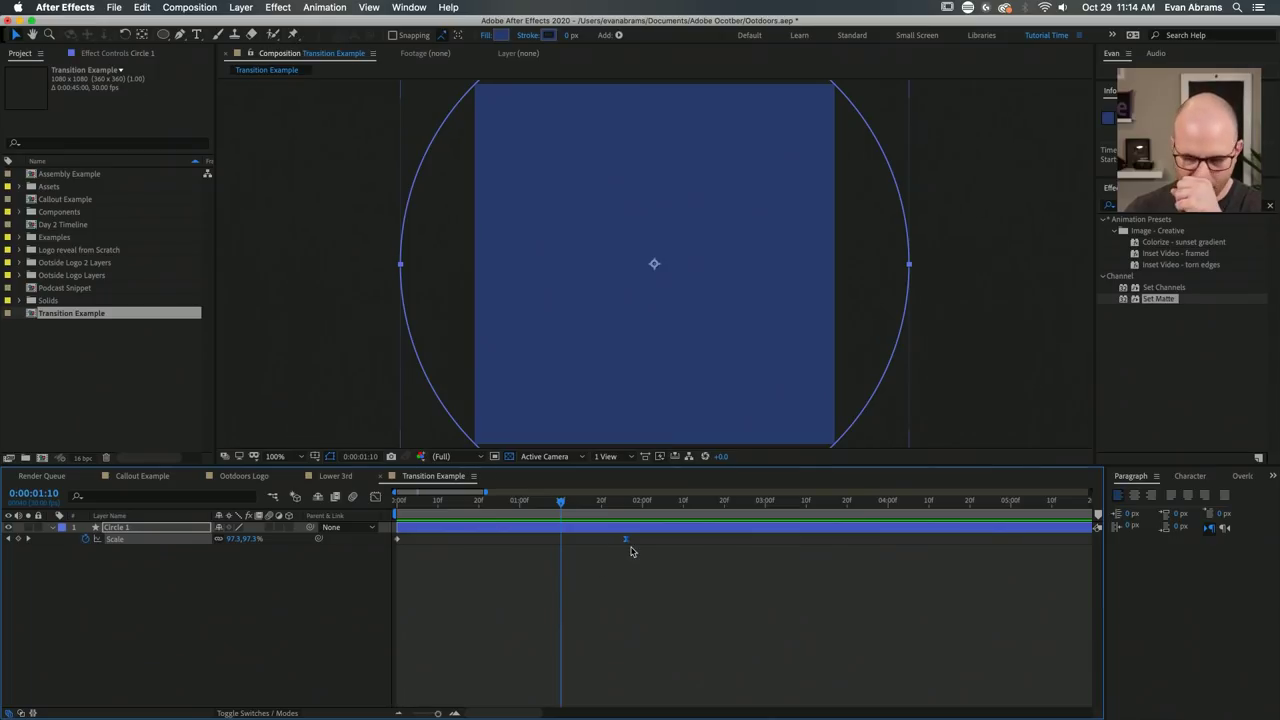
drag(626, 541, 478, 546)
key(space)
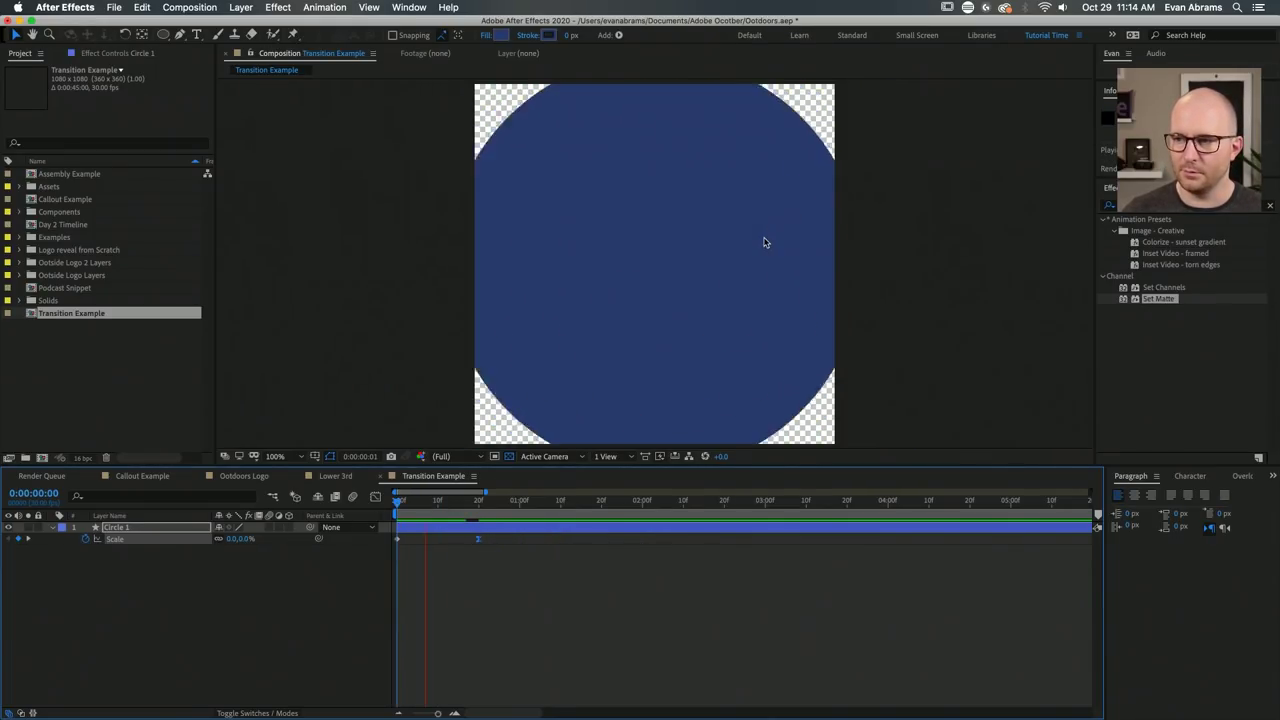
drag(479, 539, 490, 540)
key(space)
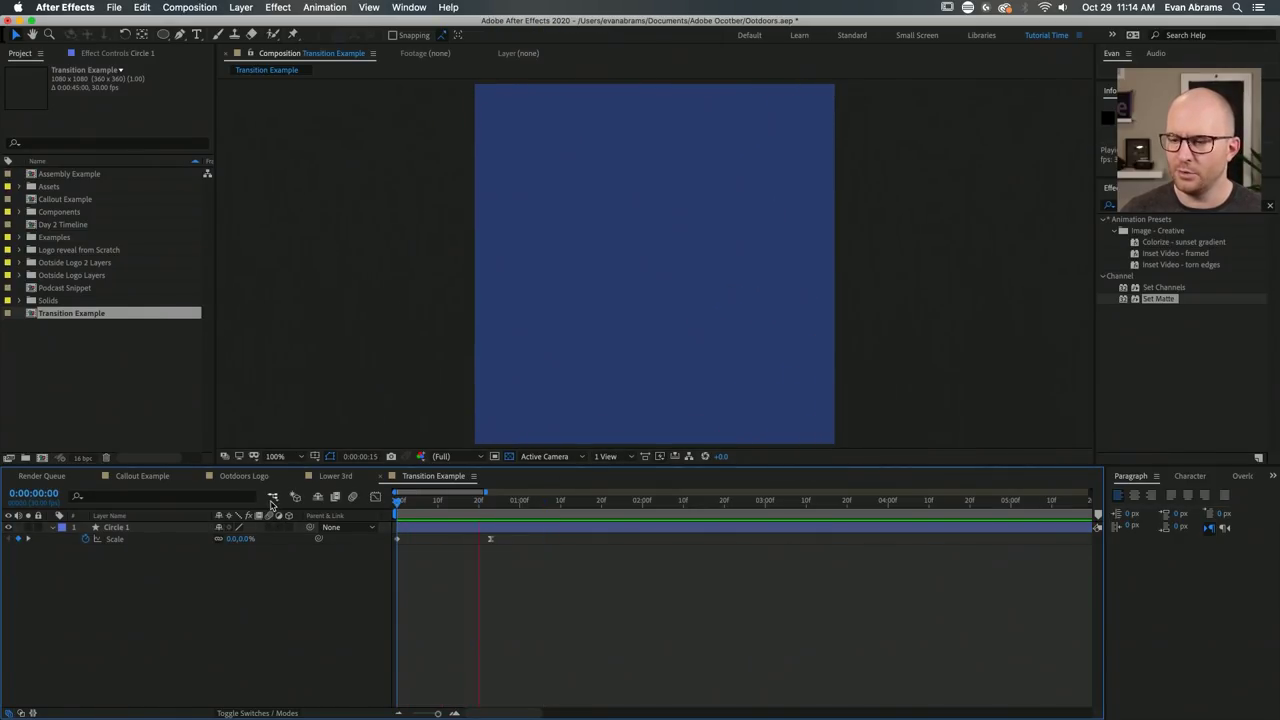
click(440, 529)
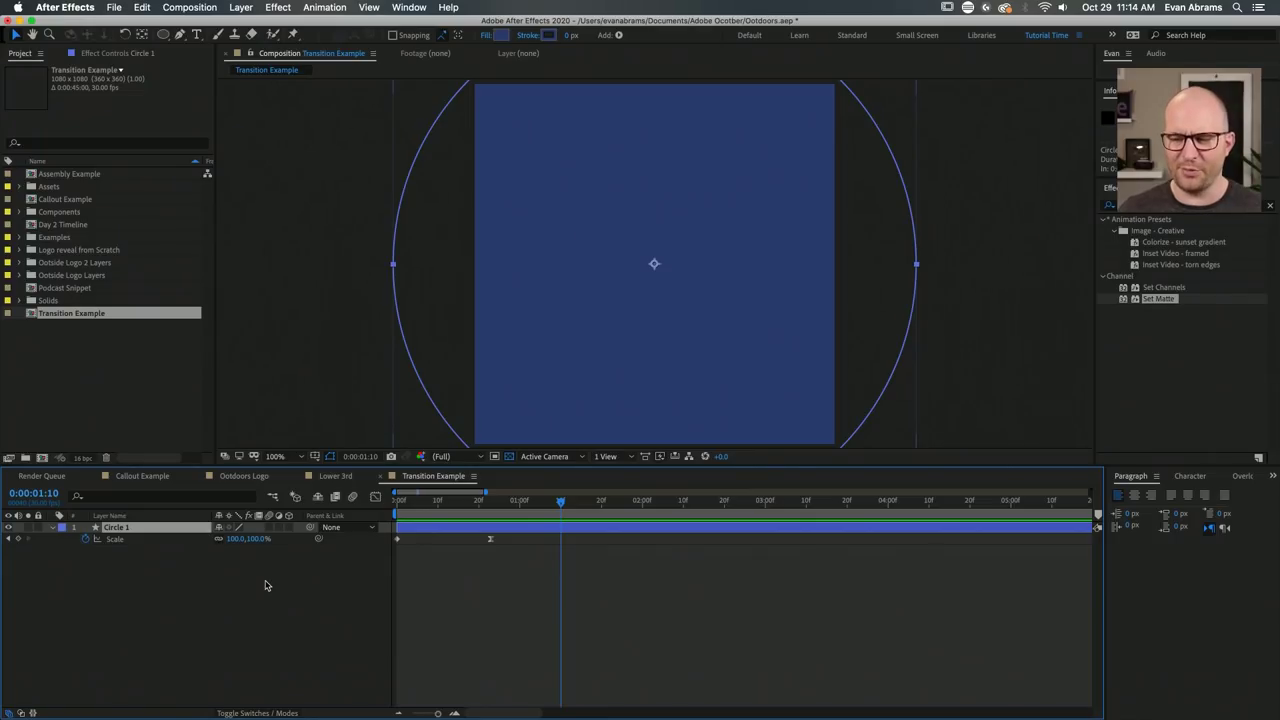
key(comma)
key(comma)
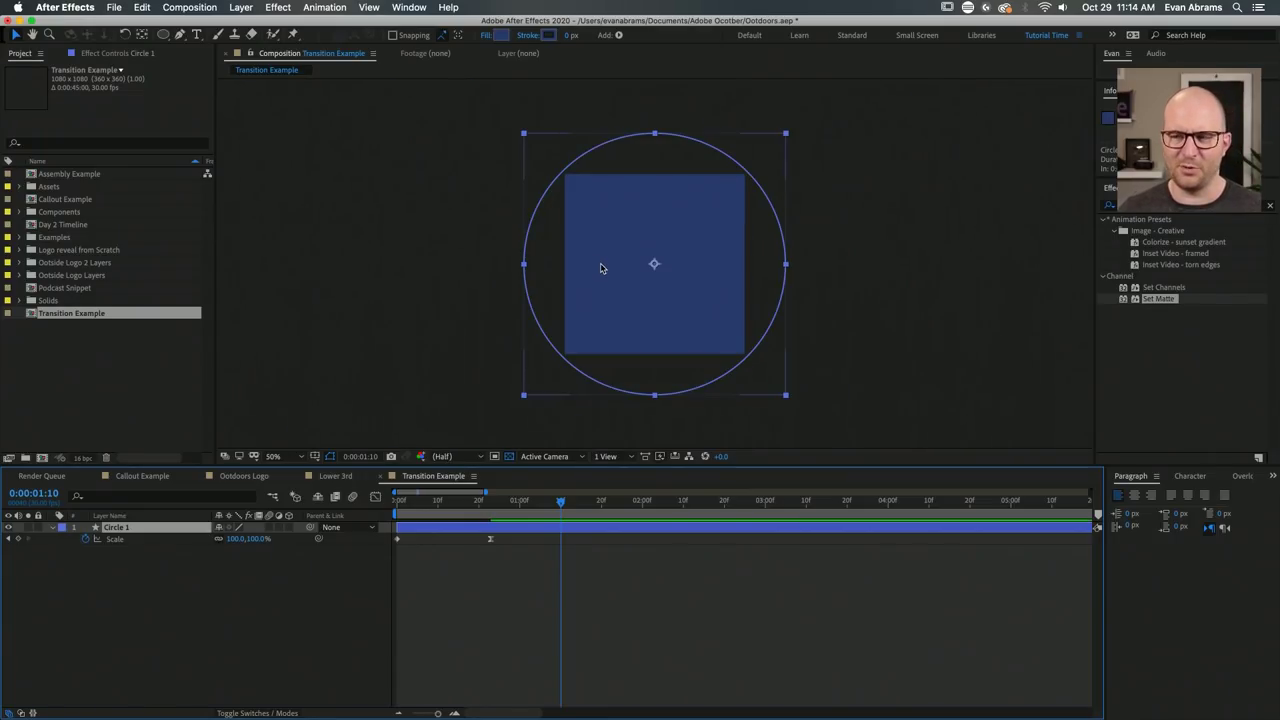
Duplicate Circle 1 as Circle 2 and delay it to start around 10f.
key(super+d)
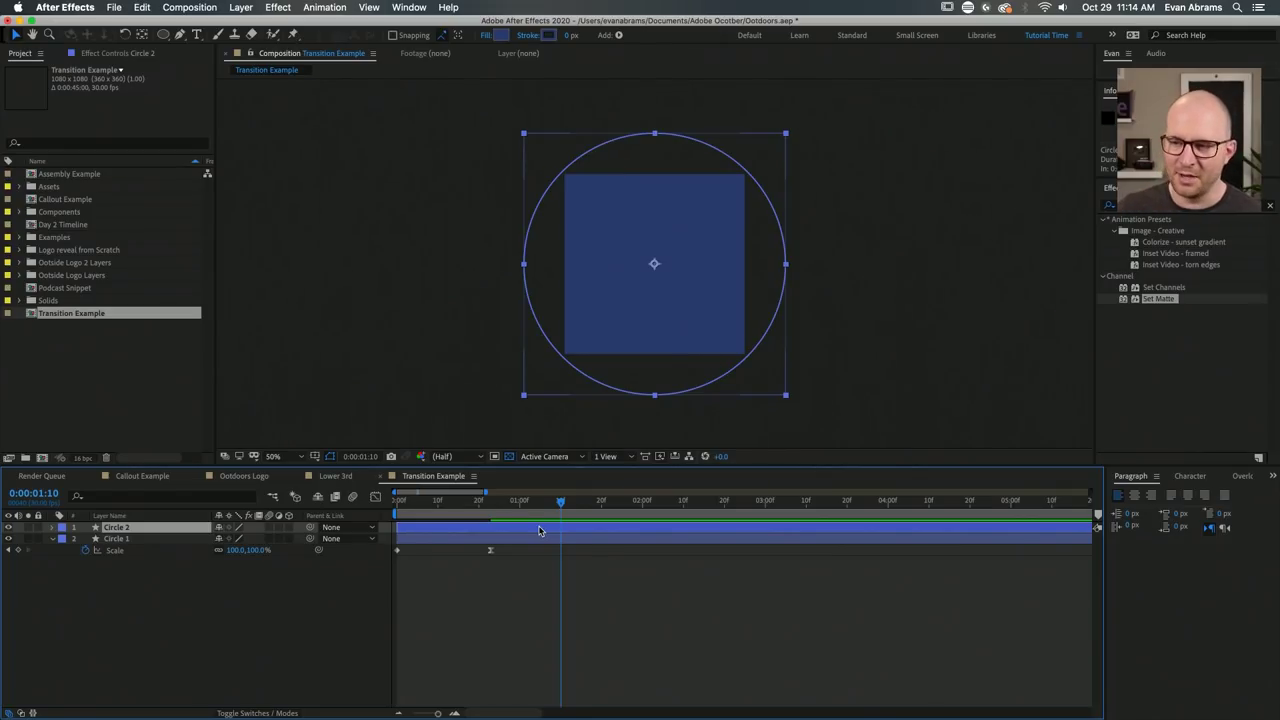
drag(447, 528, 423, 505)
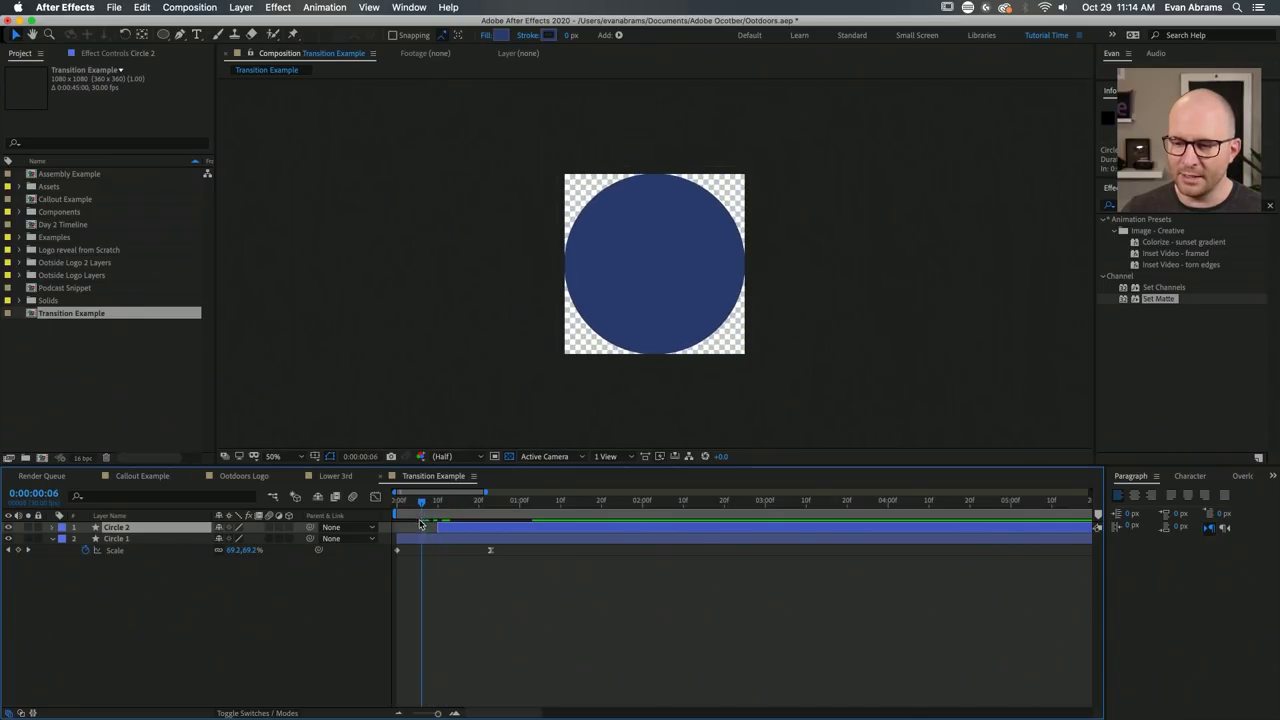
click(421, 540)
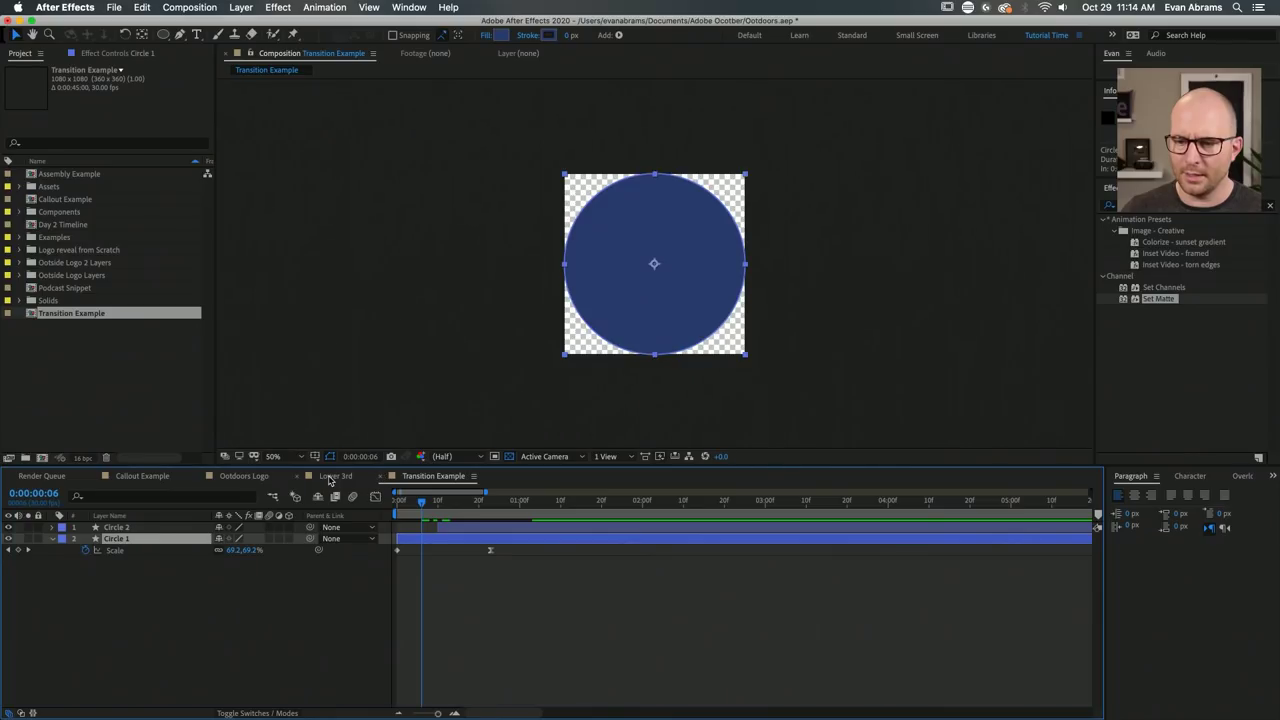
click(277, 480)
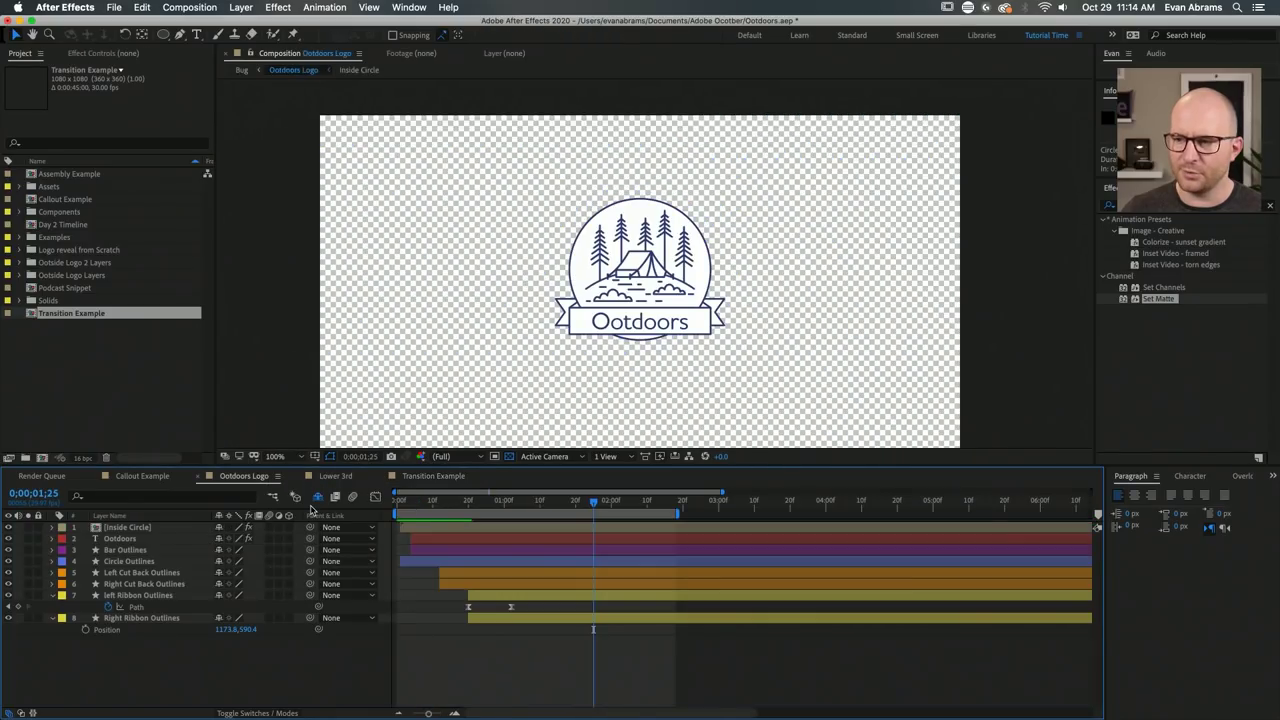
Open Simple Logo On via the flowchart and turn on the Pale Orange Solid 3 background.
key(Tab)
click(448, 528)
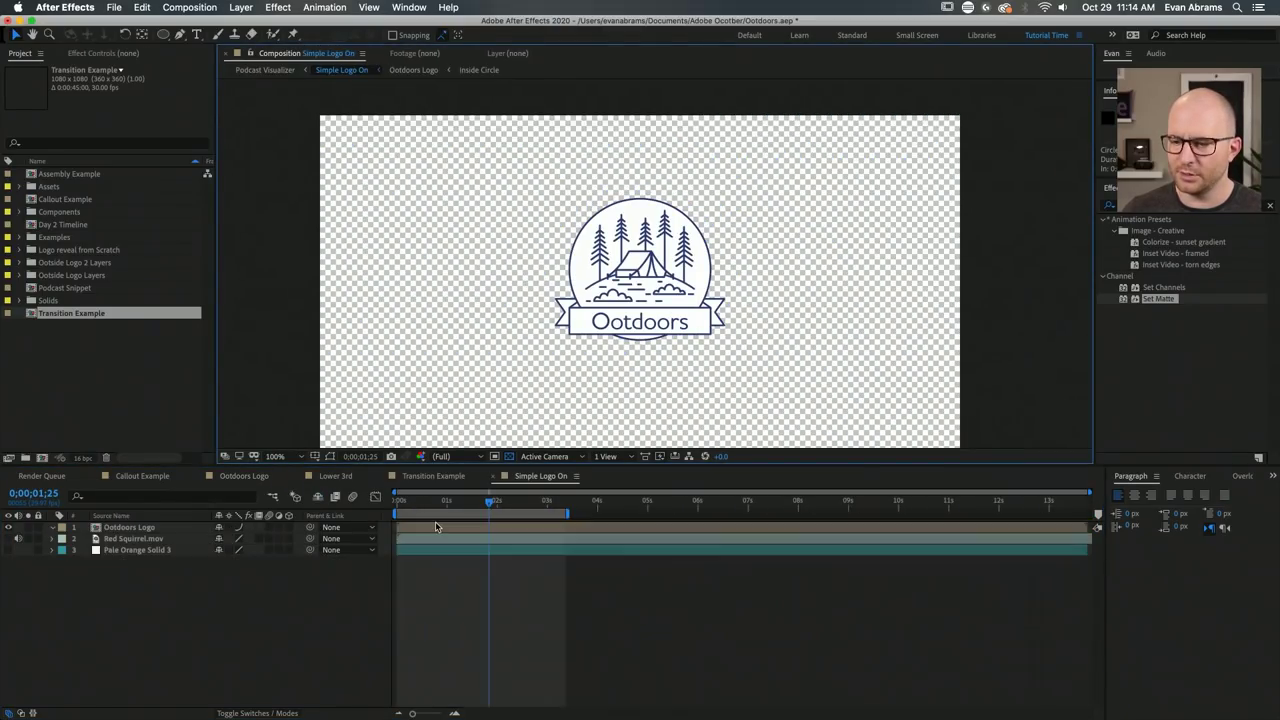
click(9, 550)
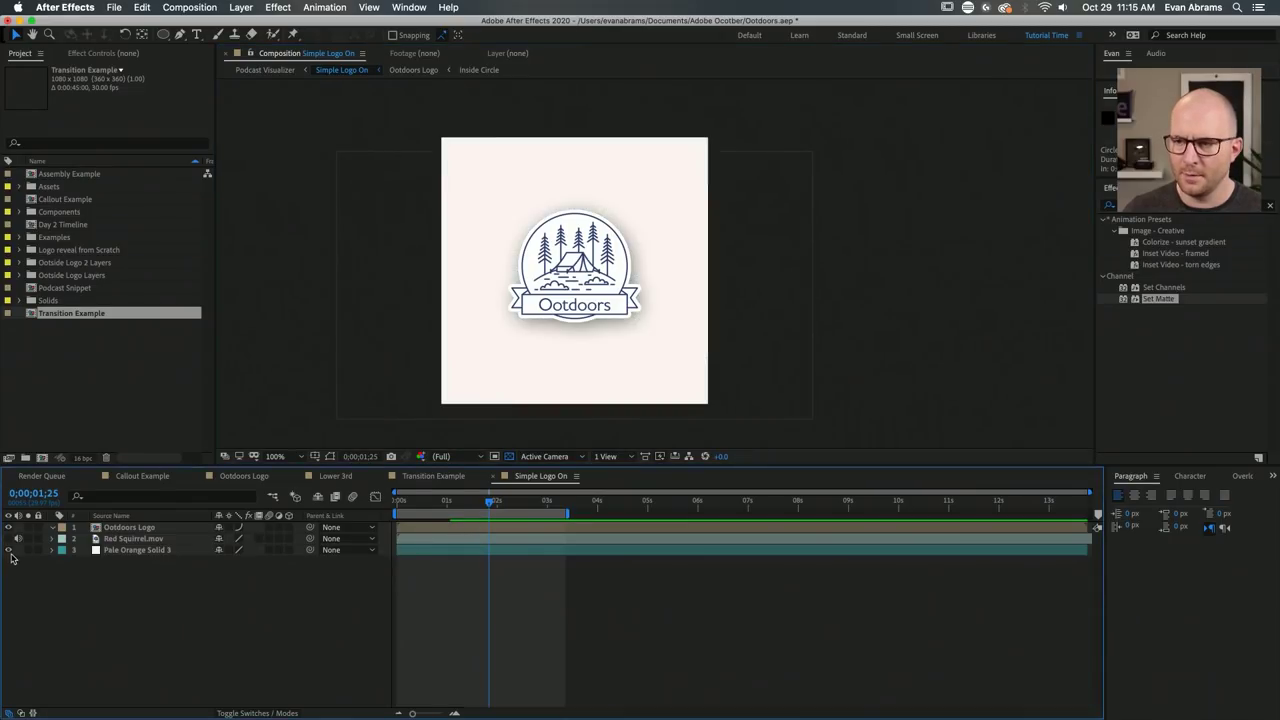
scroll(670, 329, up, 2)
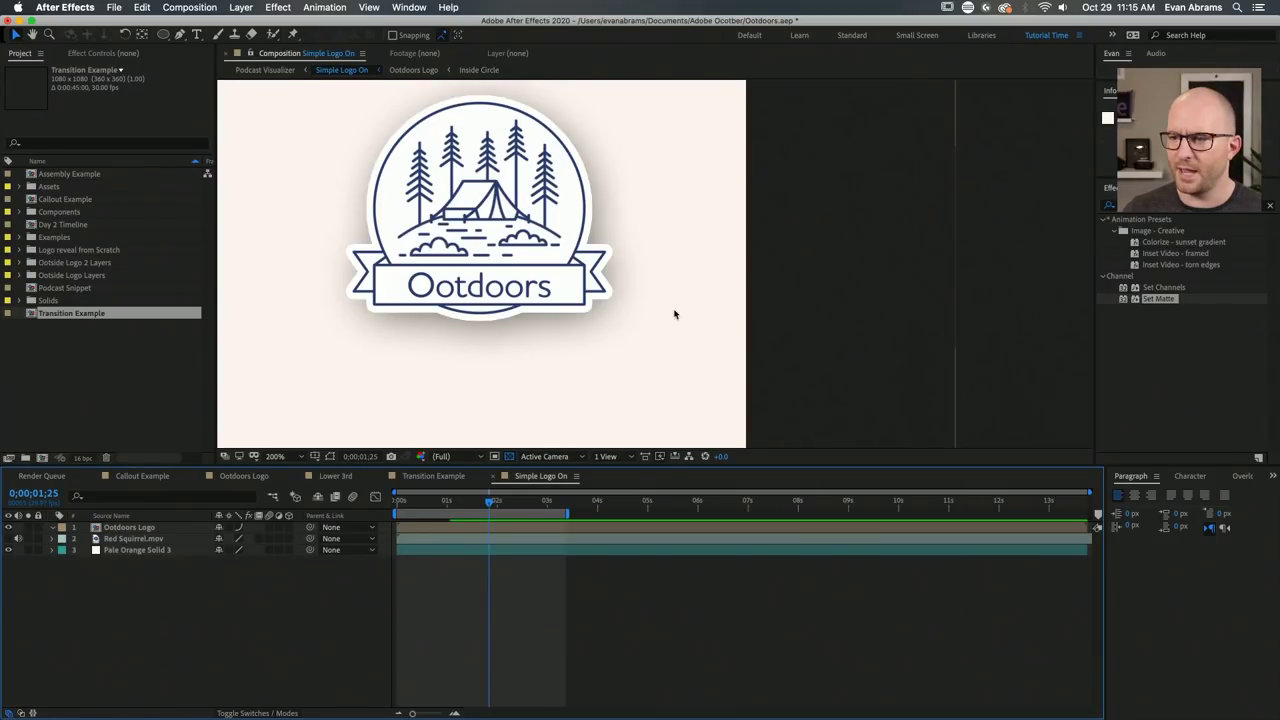
click(1103, 220)
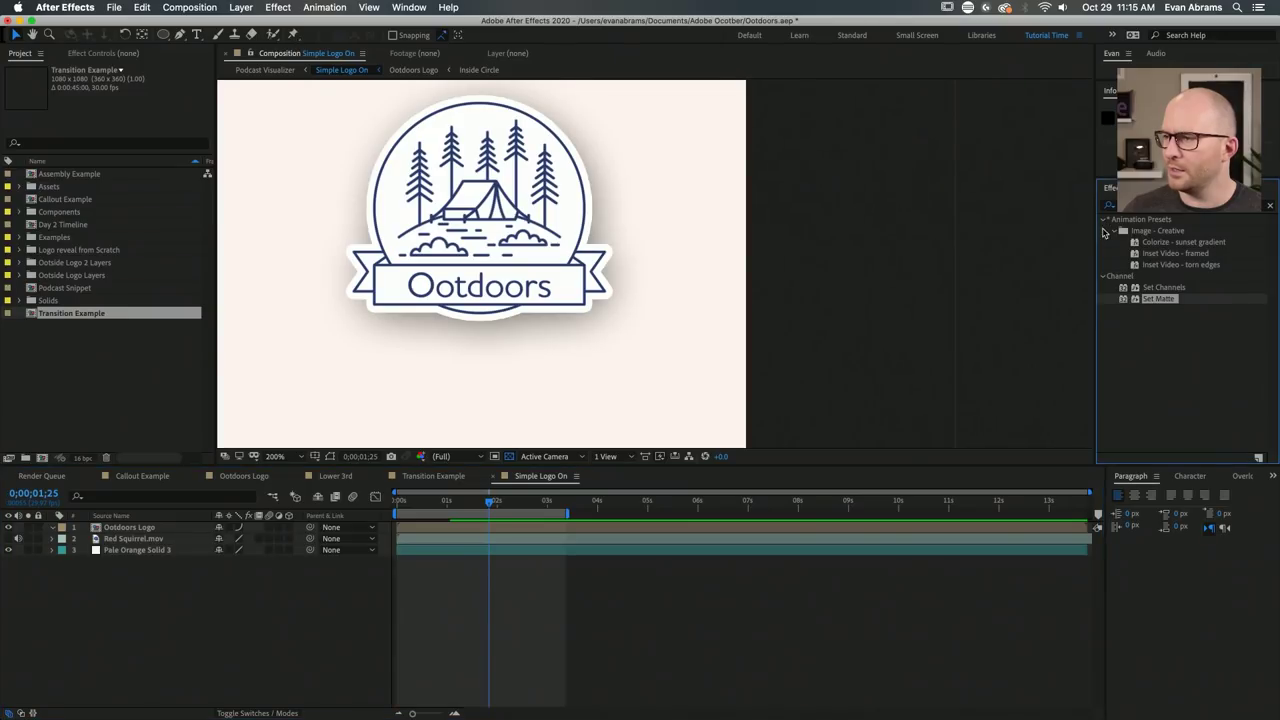
click(1102, 233)
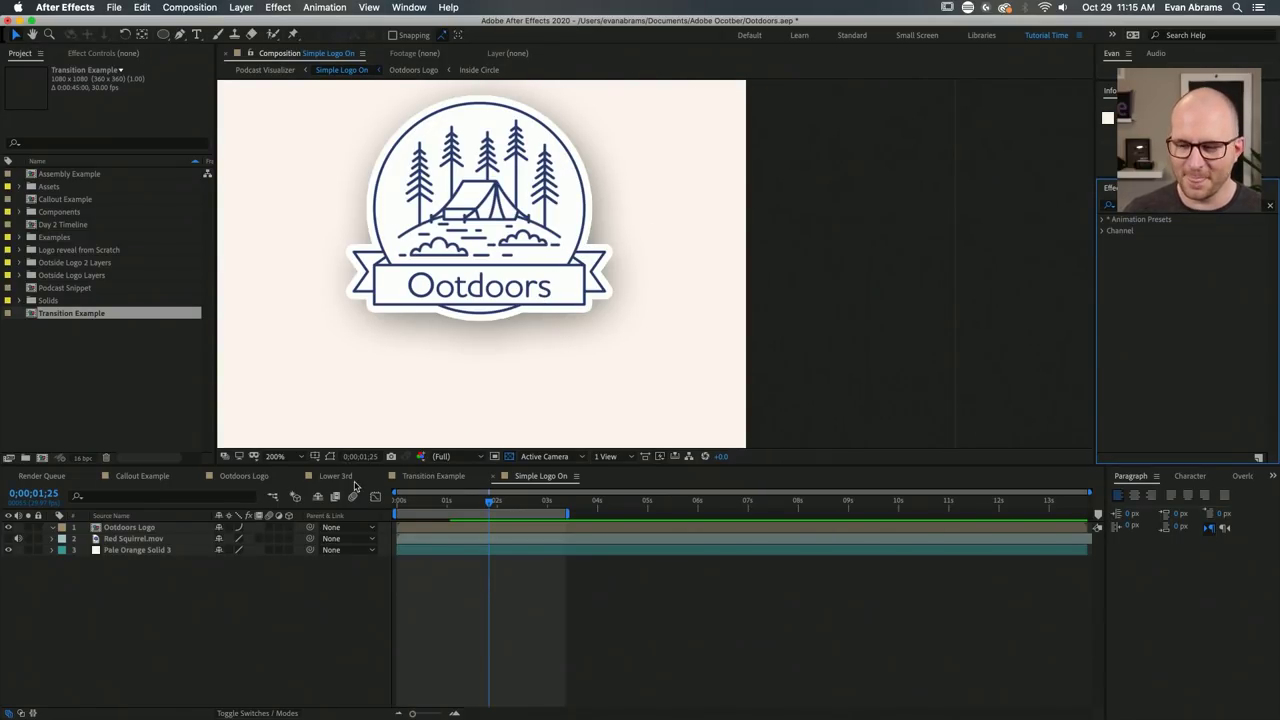
Return to Transition Example and select the Circle 1 layer.
click(441, 477)
click(445, 583)
click(445, 538)
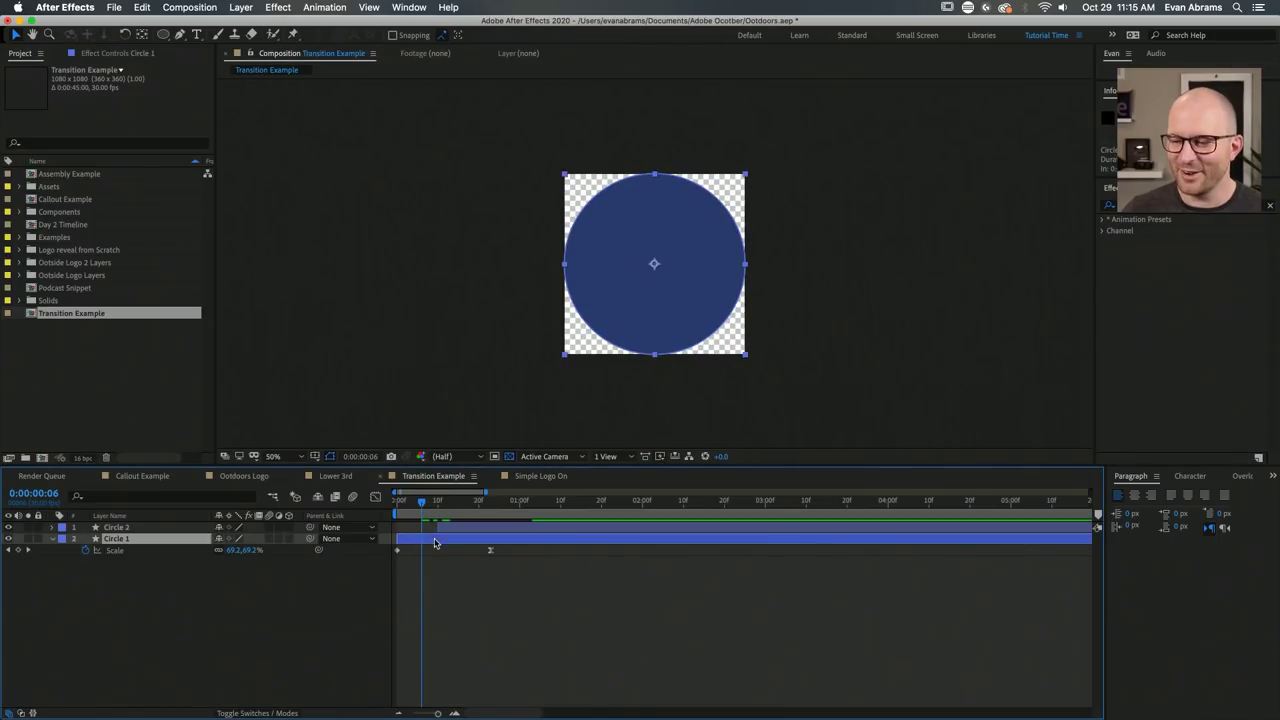
Set Circle 1's fill colour to white (FFFFFF) with saturation at 0%.
click(501, 35)
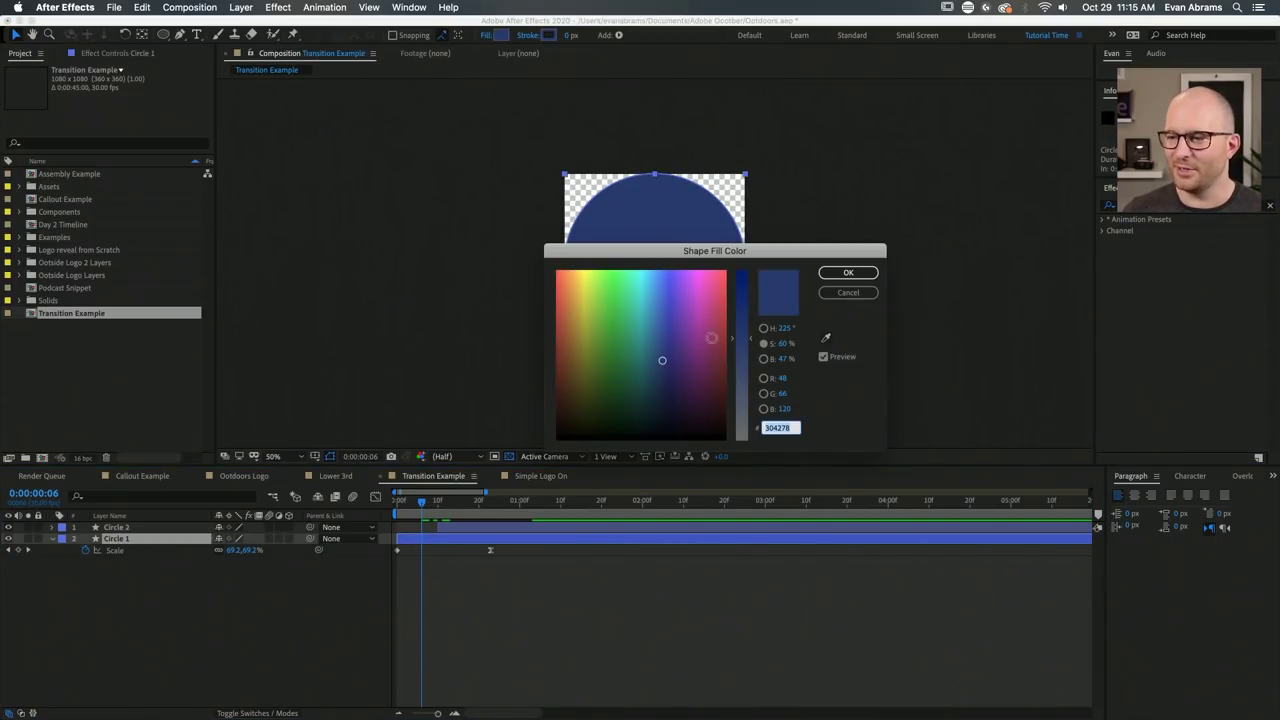
text(ff5a5a)
click(740, 419)
drag(740, 419, 749, 569)
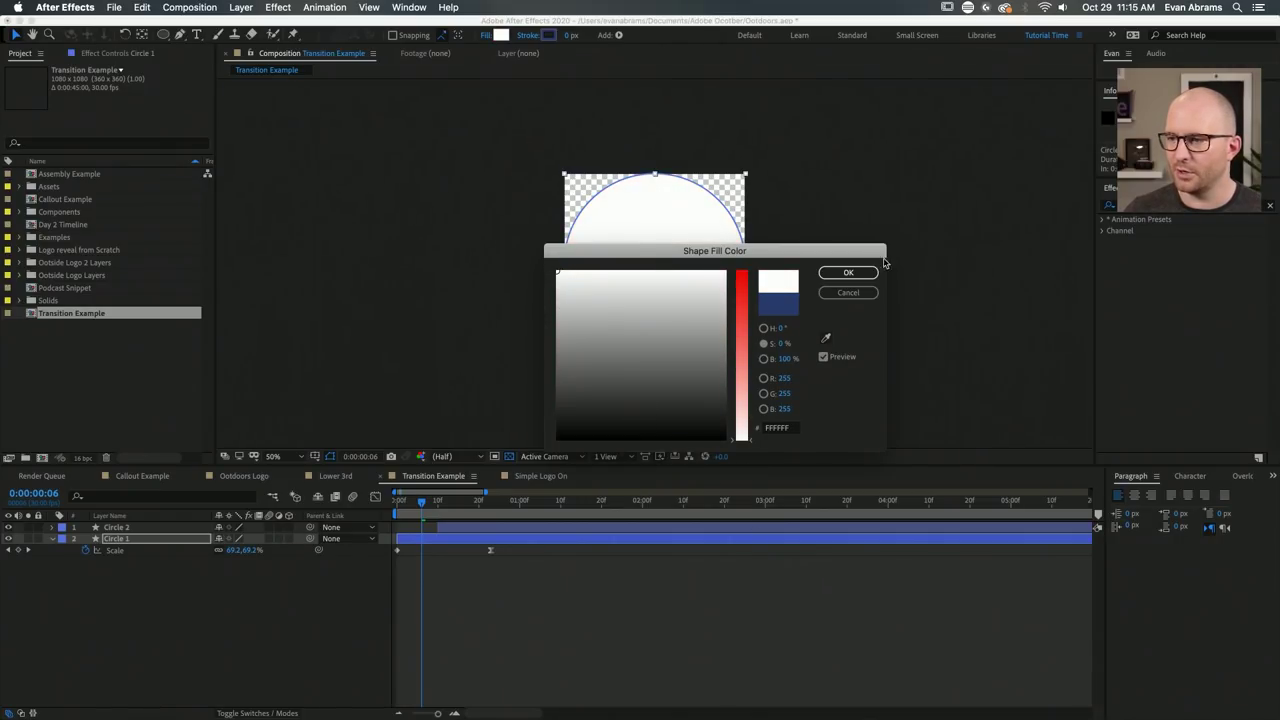
click(848, 273)
Preview from the start to watch blue Circle 2 grow over the white circle.
click(527, 685)
drag(423, 515, 254, 544)
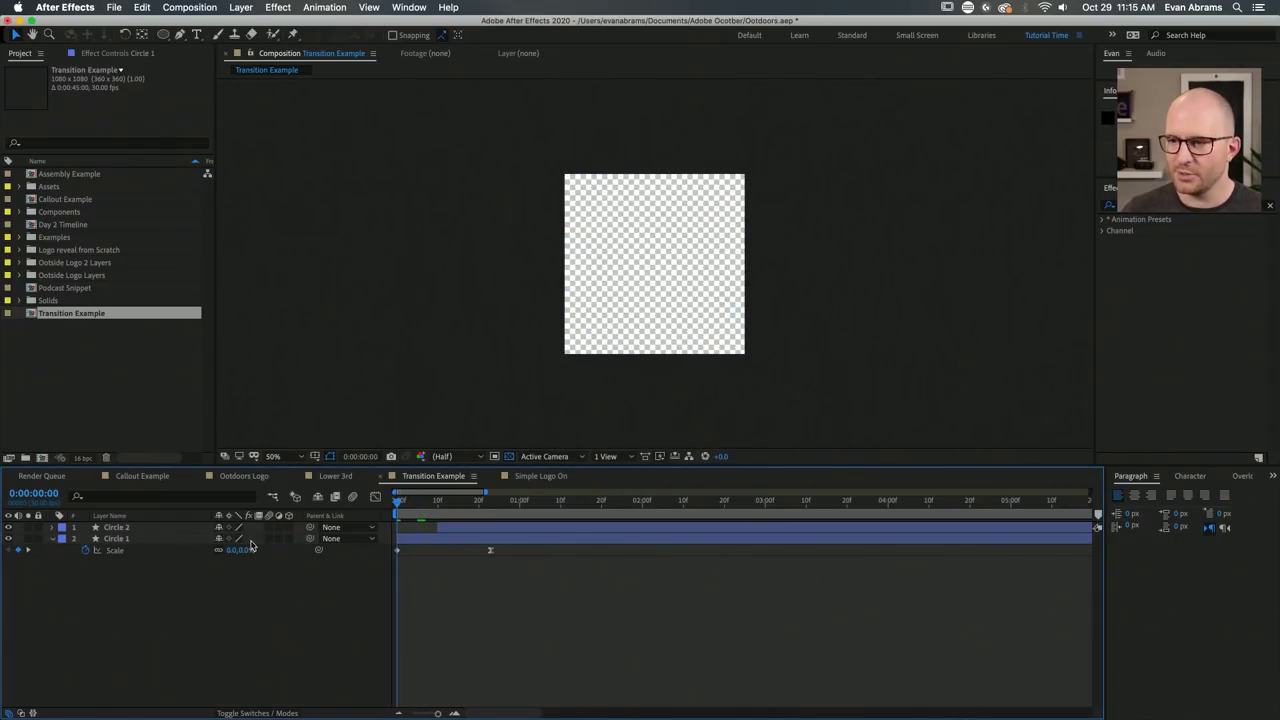
click(502, 525)
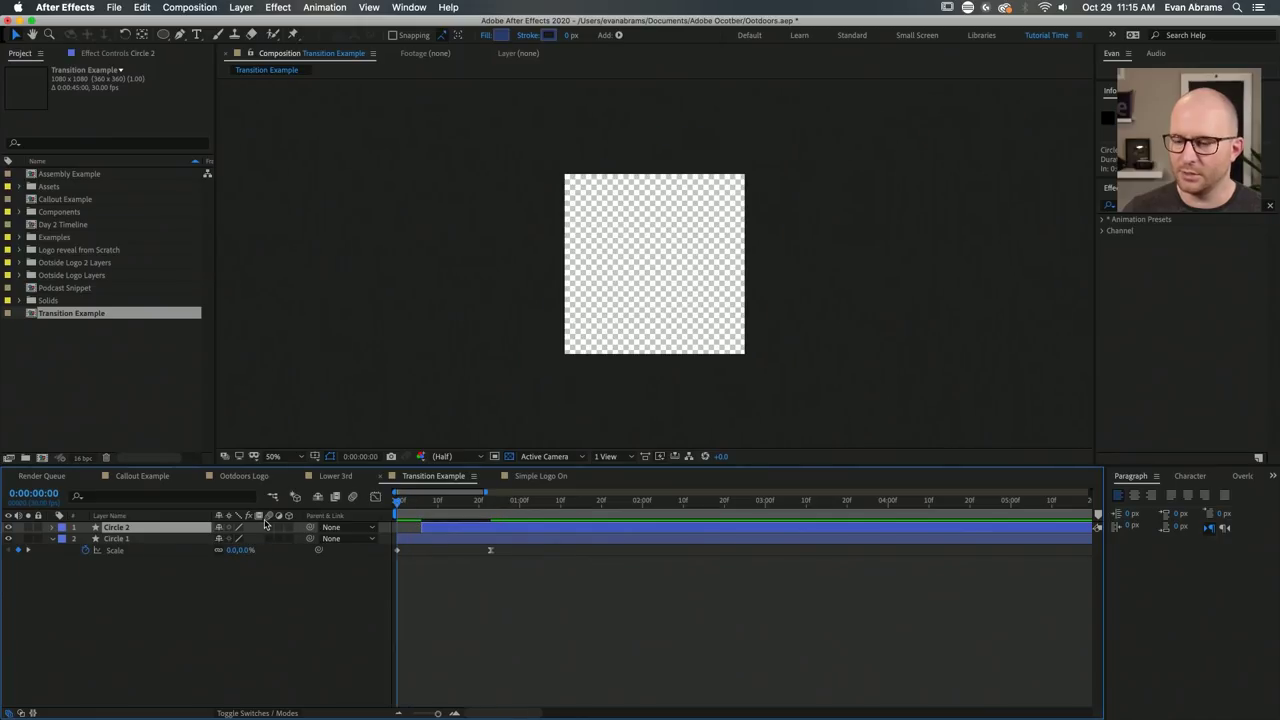
key(space)
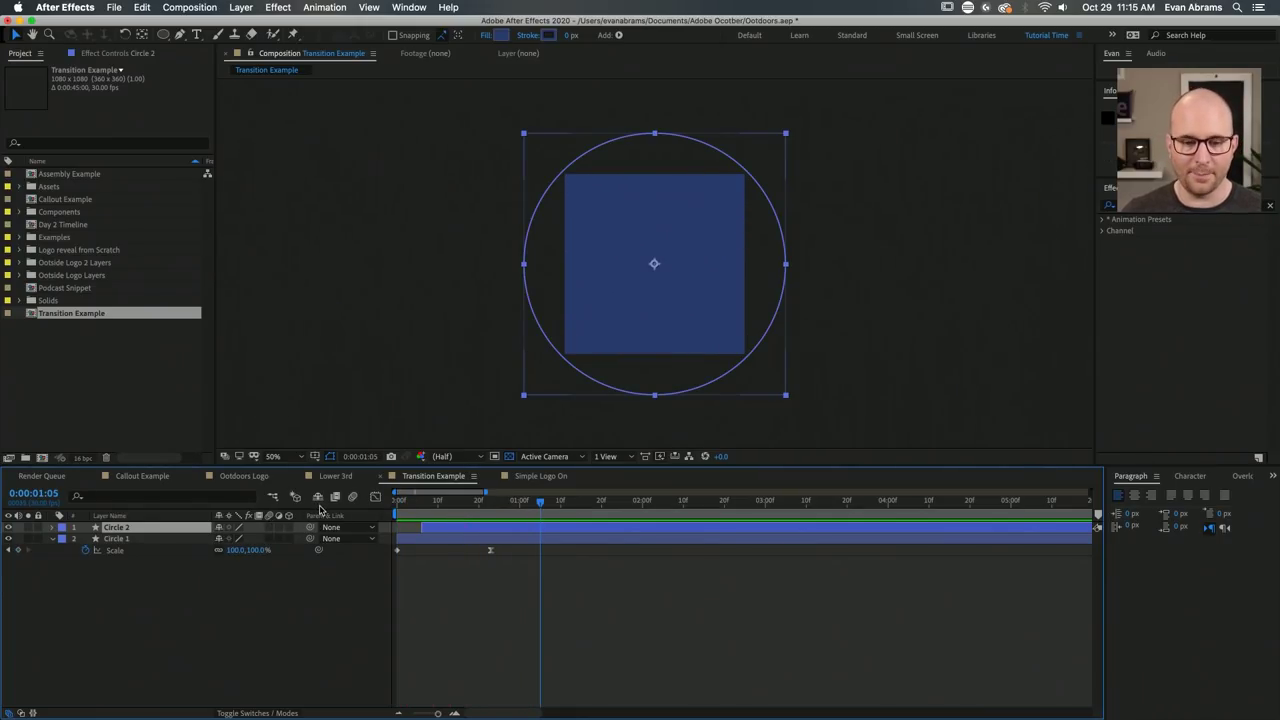
Duplicate Circle 2 as Circle 3 and shift Circle 3's start later in the timeline.
click(466, 551)
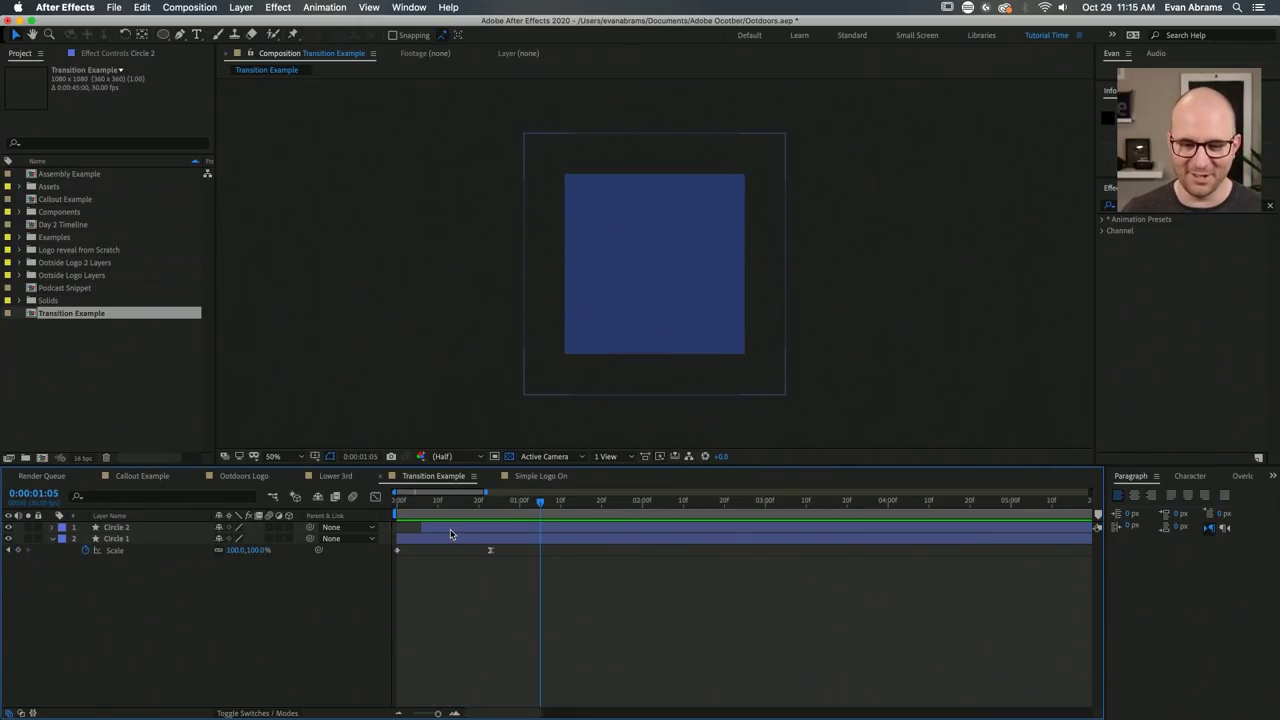
click(450, 529)
key(super+d)
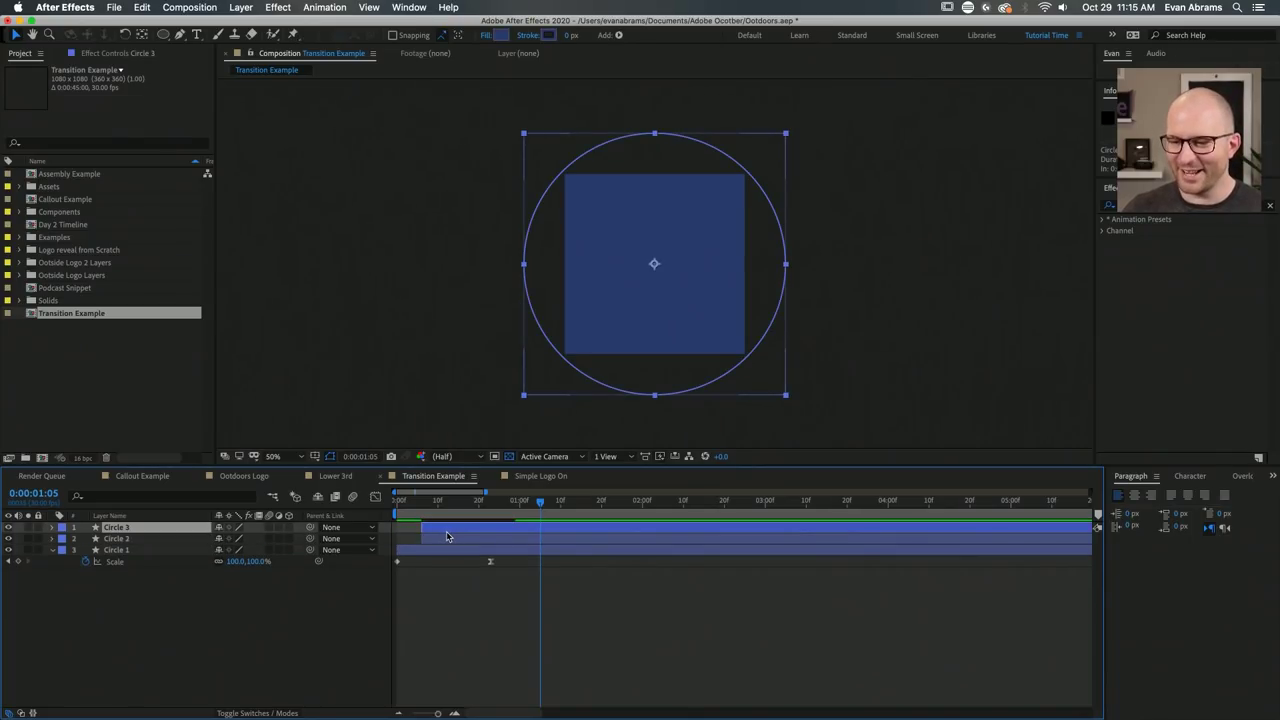
drag(446, 532, 476, 531)
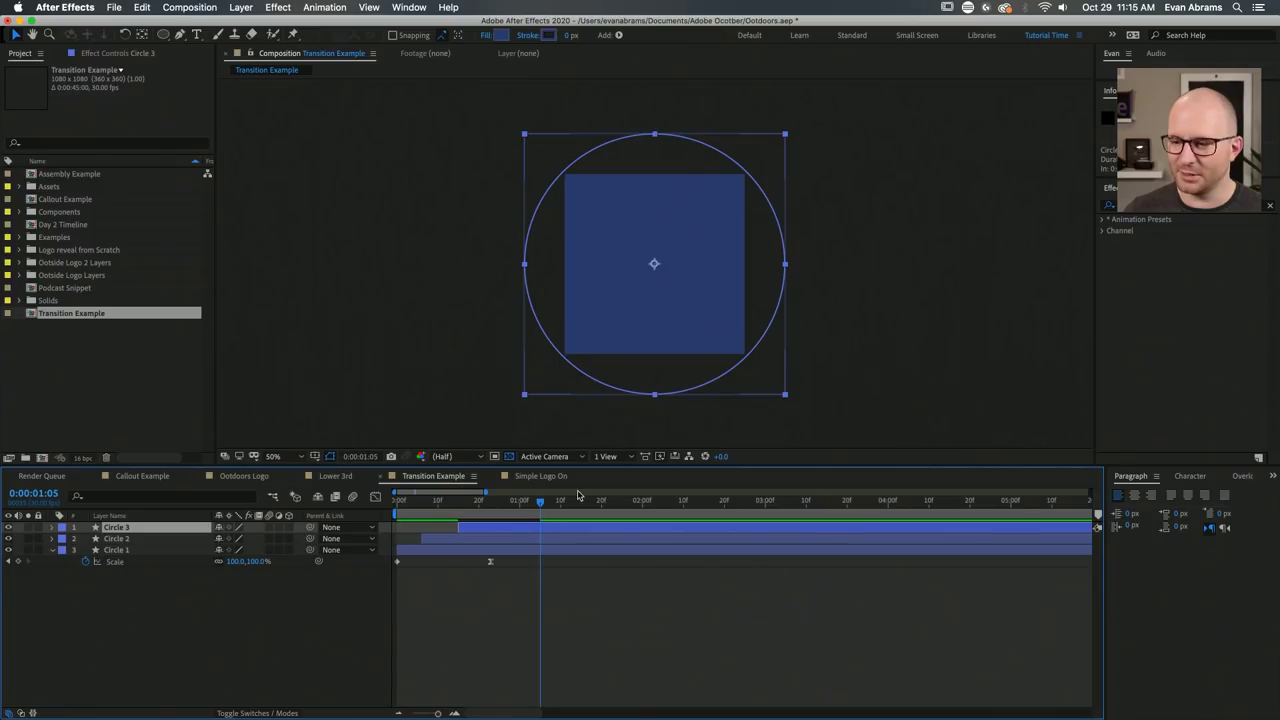
click(257, 479)
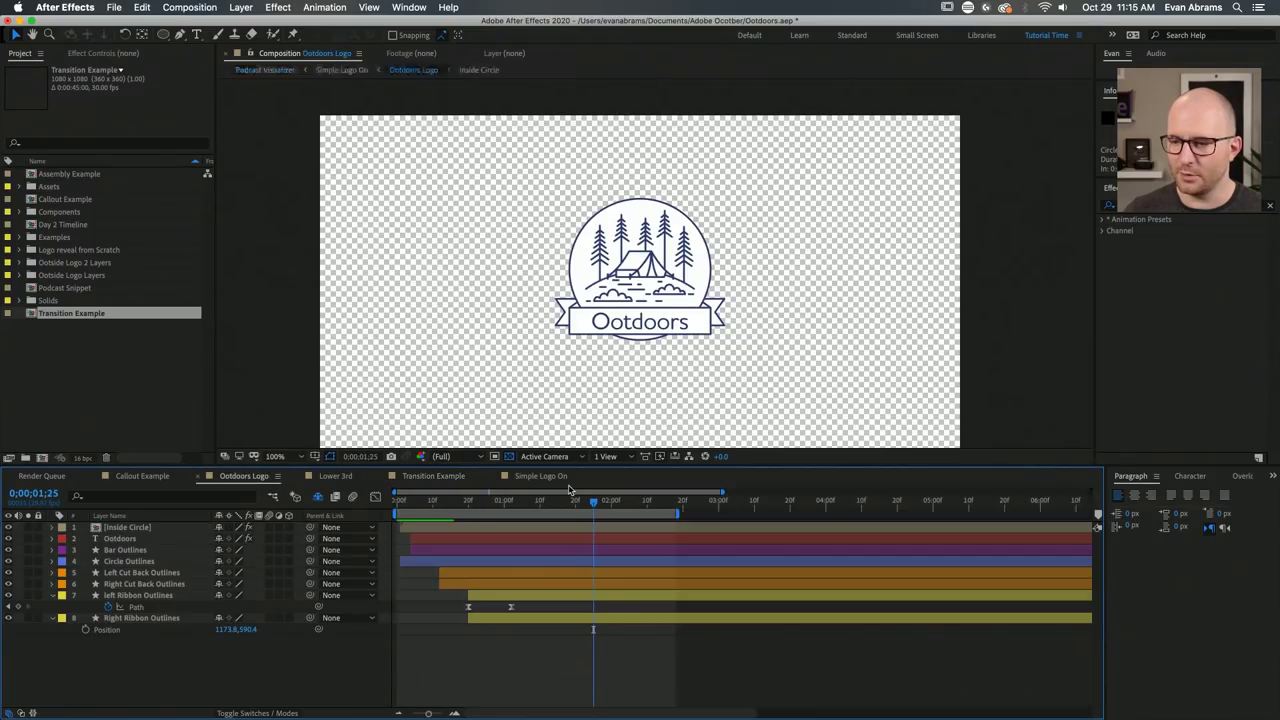
In the Simple Logo On comp, inspect the Character panel's text fill colour.
click(540, 476)
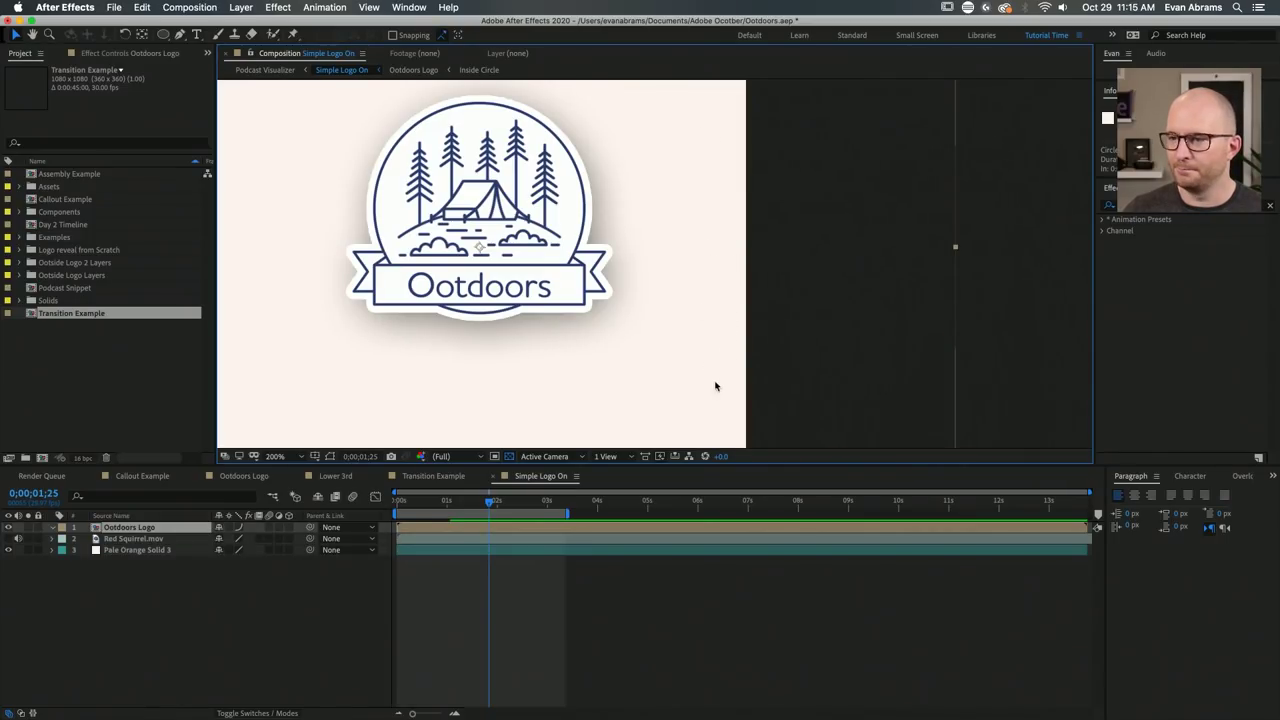
click(1205, 482)
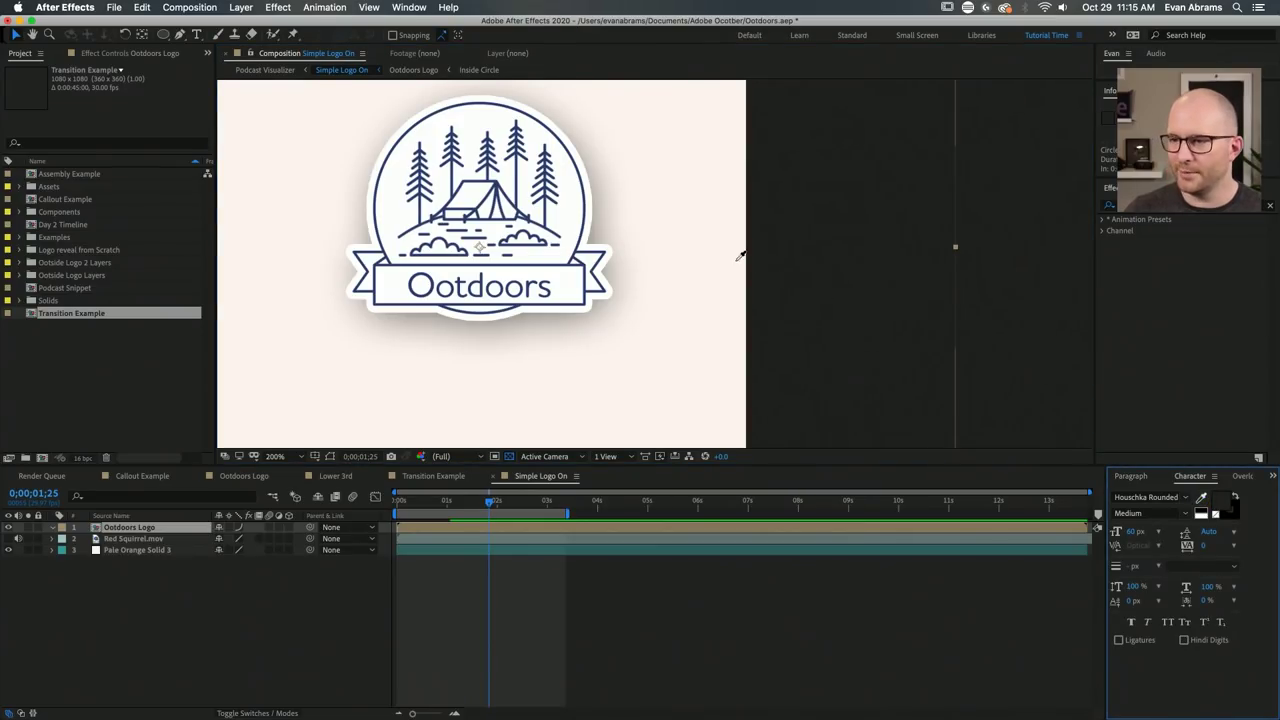
click(1223, 505)
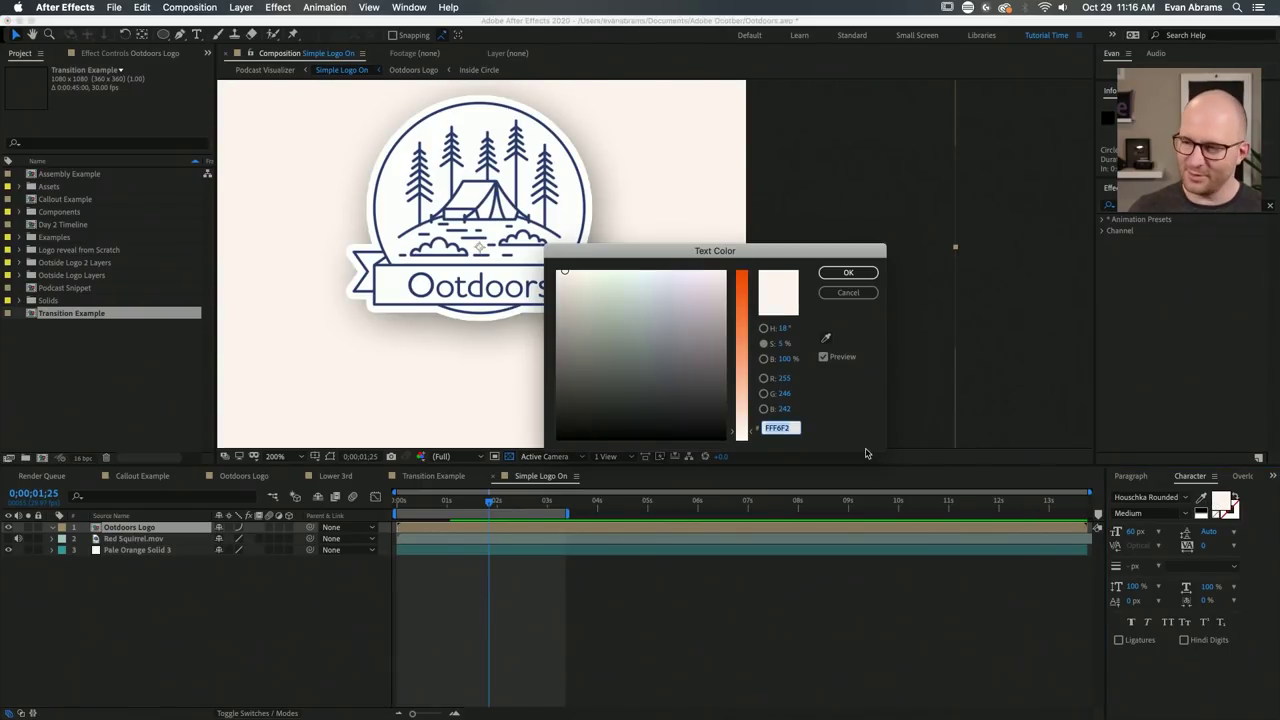
click(847, 273)
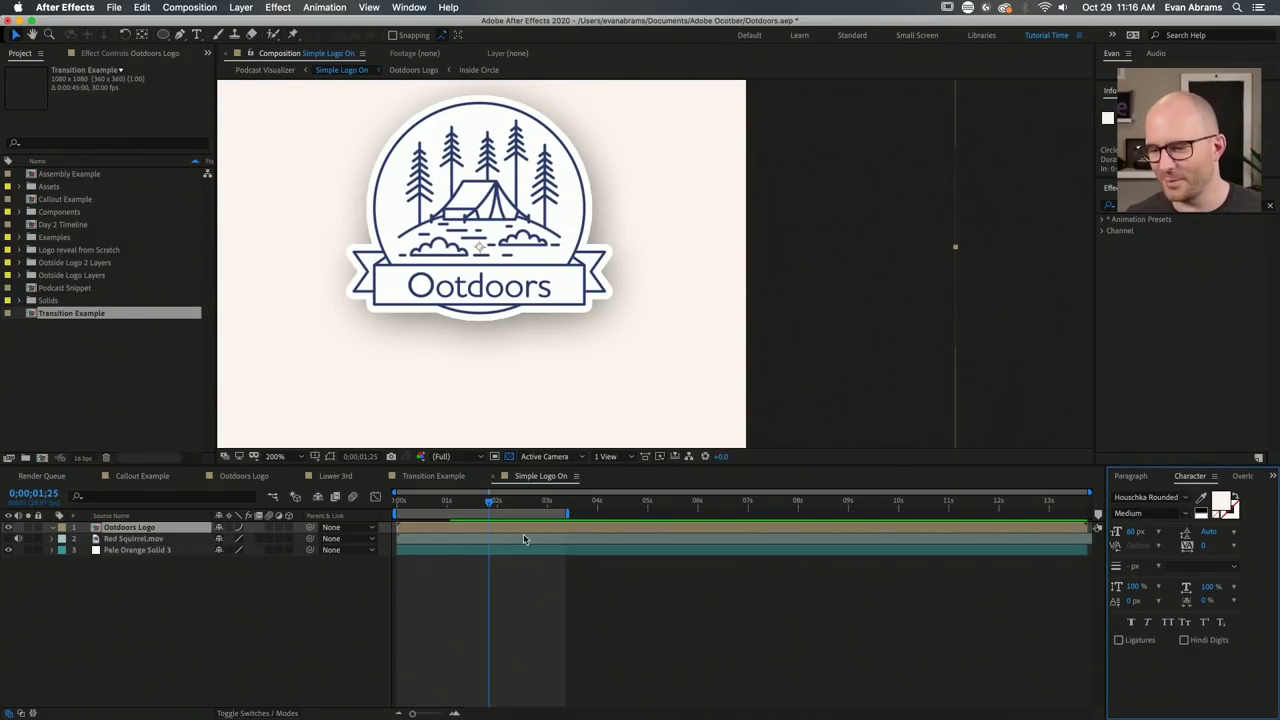
Eyedrop the cream background colour FFF6F2, then return to Transition Example.
click(1201, 497)
click(722, 183)
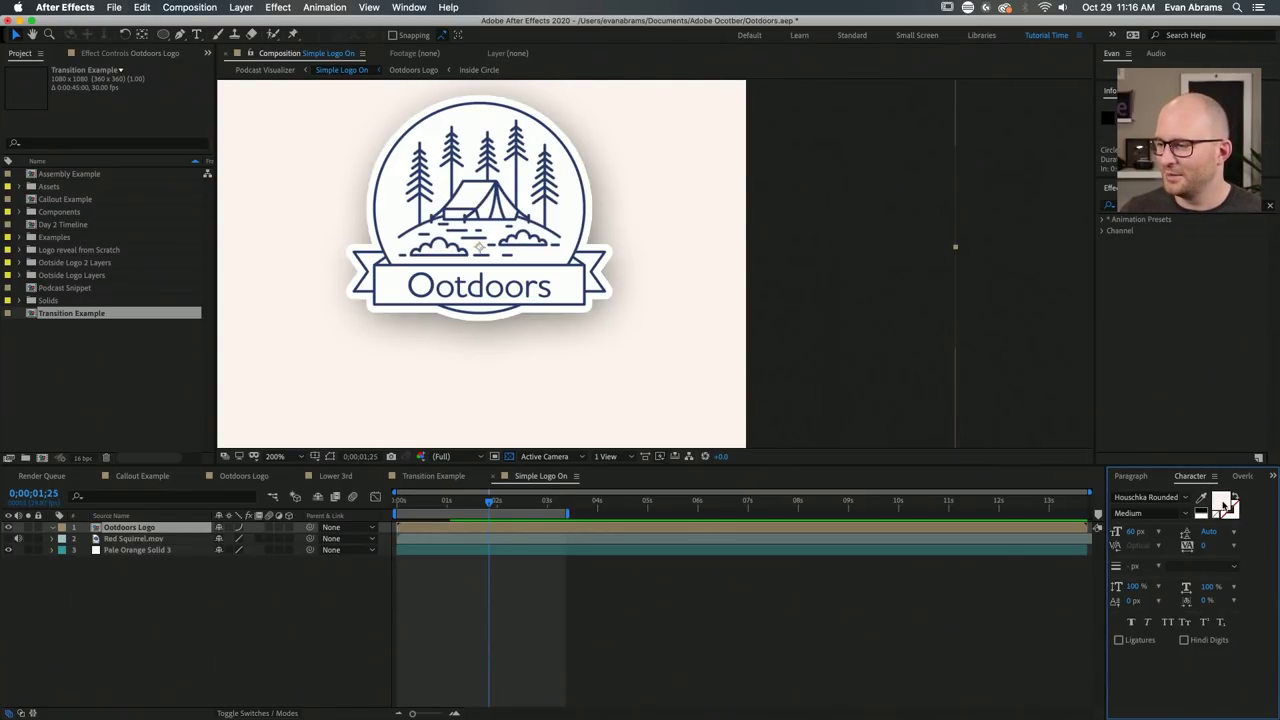
click(1224, 506)
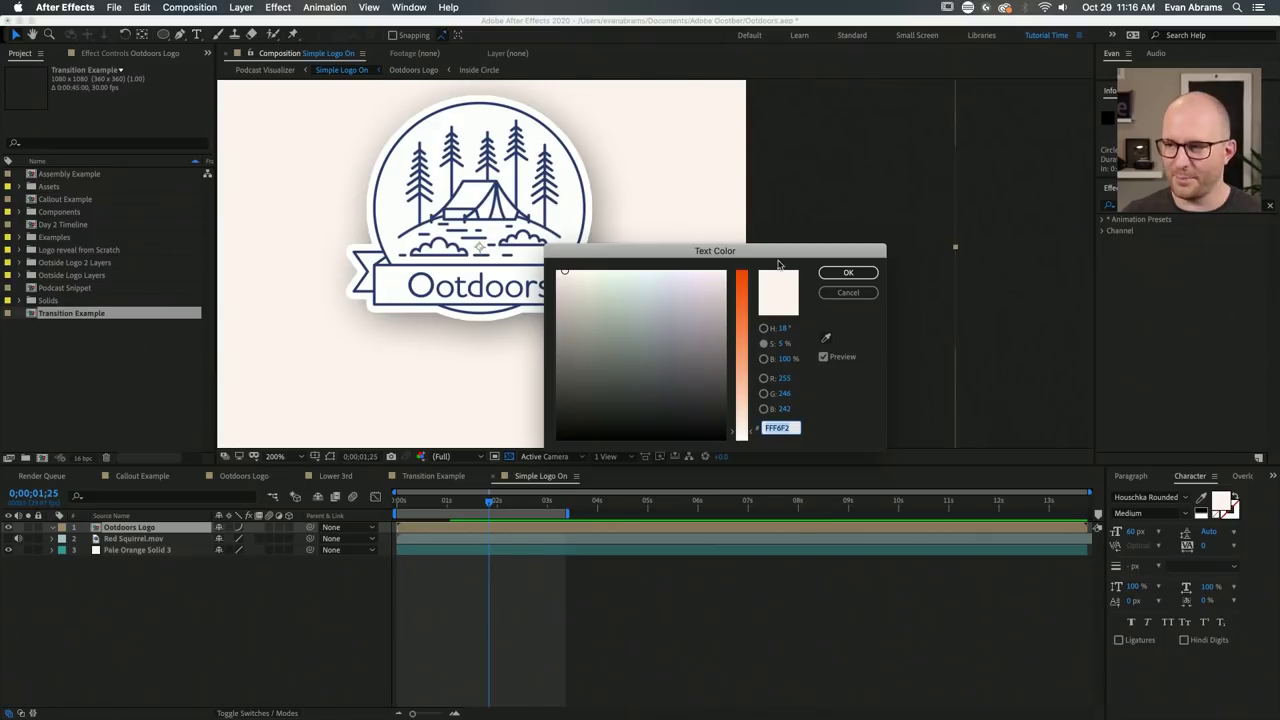
click(847, 272)
click(451, 477)
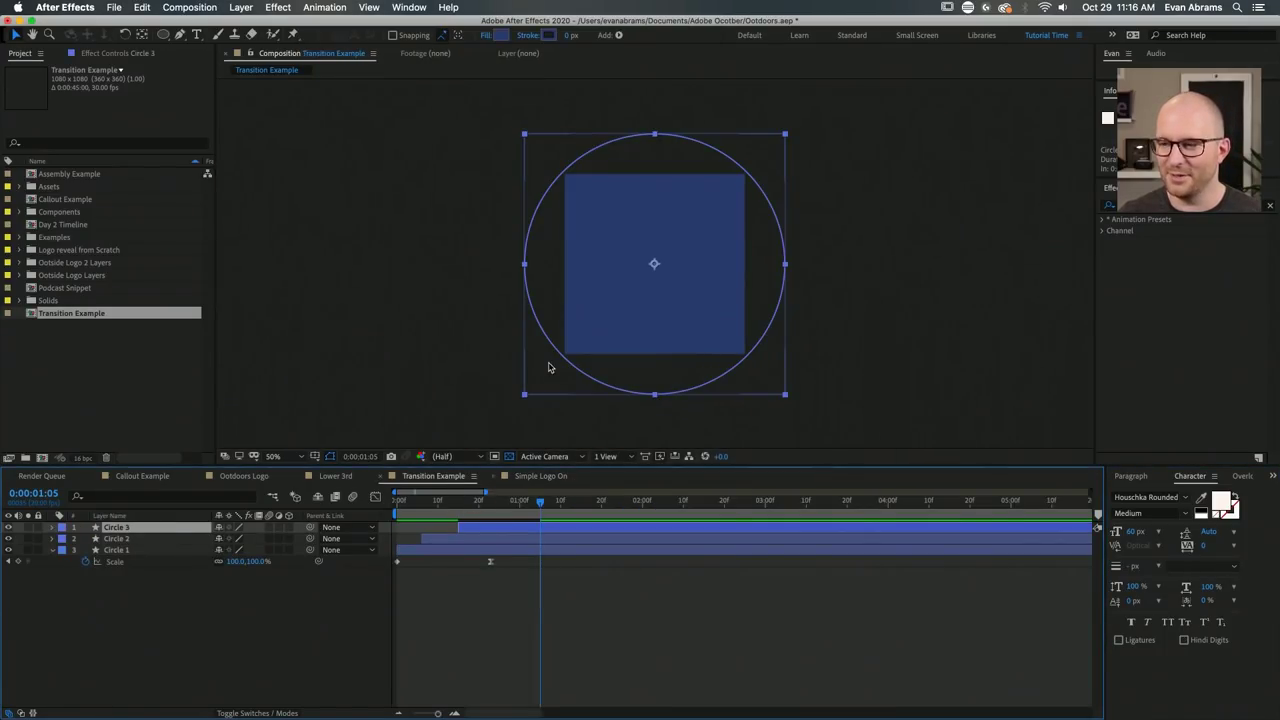
Paste FFF6F2 as Circle 3's fill colour so it turns cream.
click(502, 35)
text(FFF6F2)
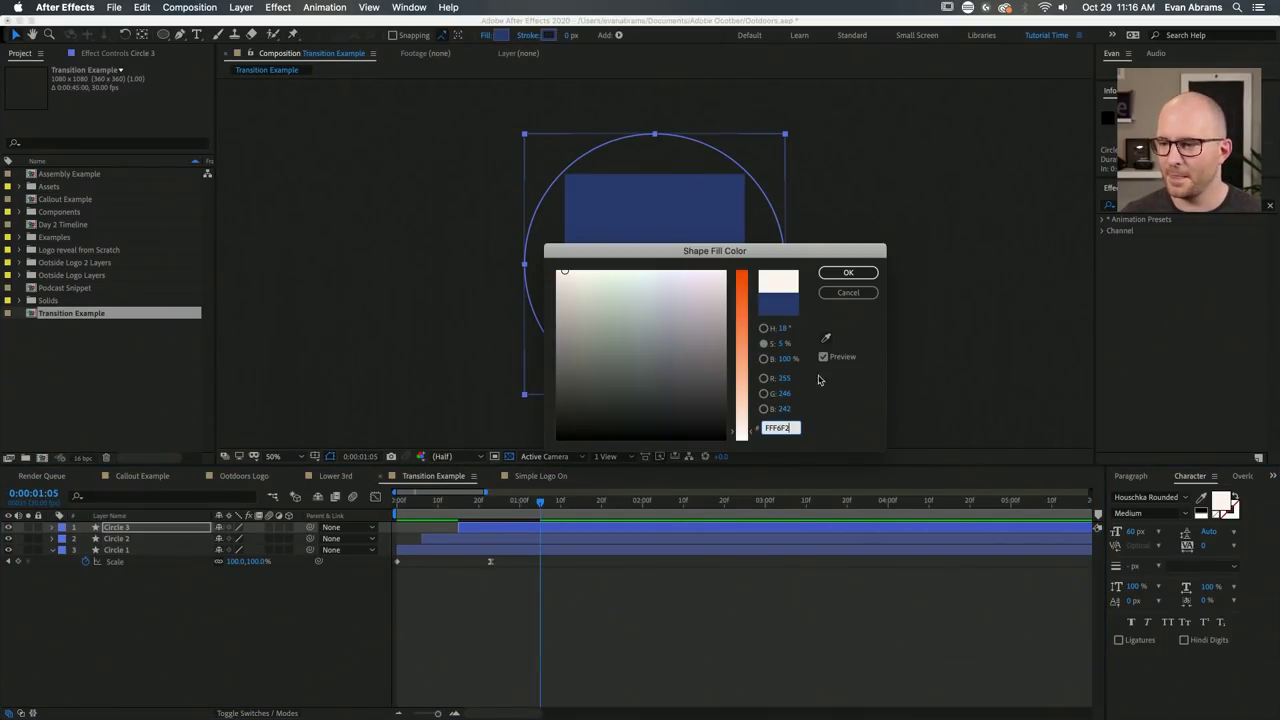
key(Return)
Preview the wipe from the start, now ending fully cream by 0:00:01:16.
click(670, 685)
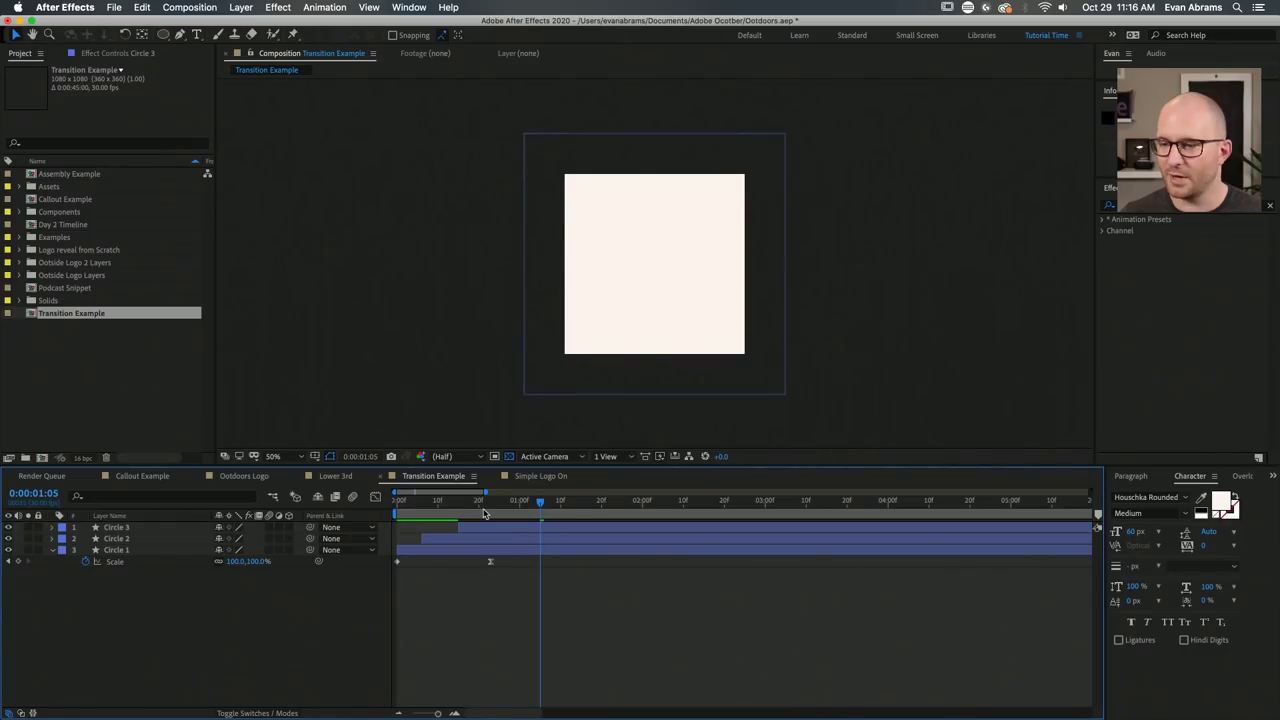
key(Home)
key(space)
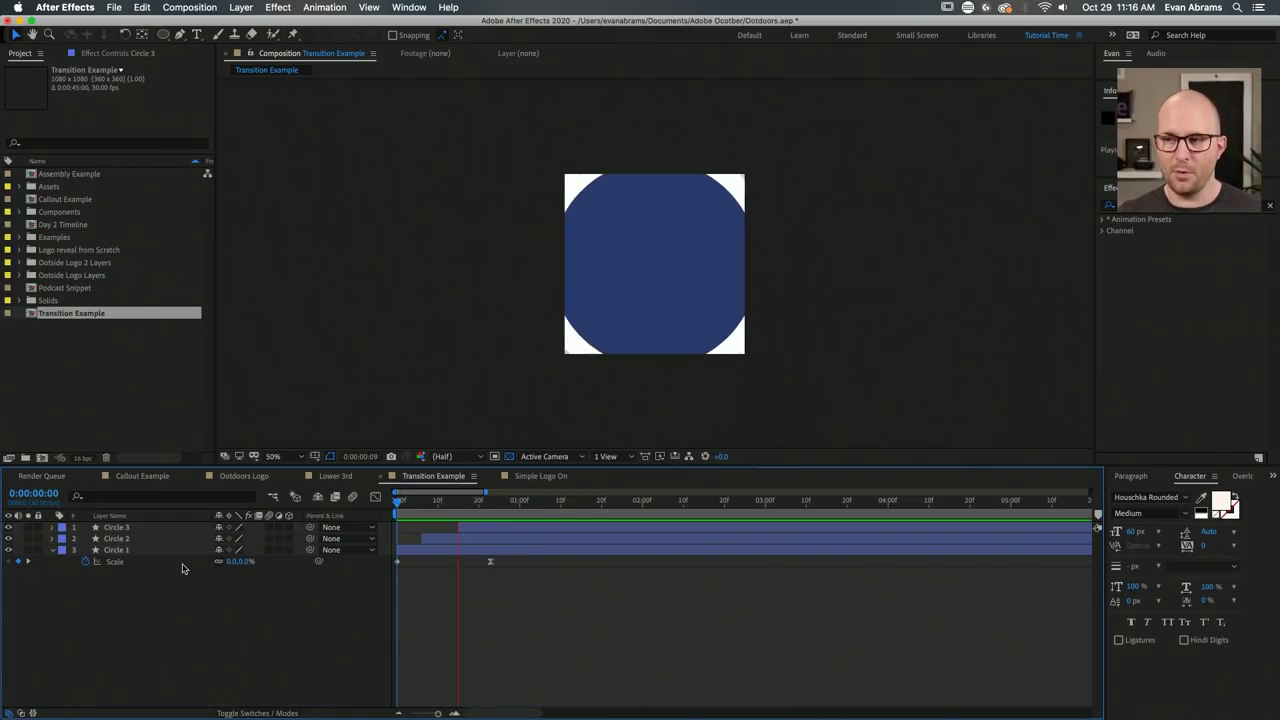
key(space)
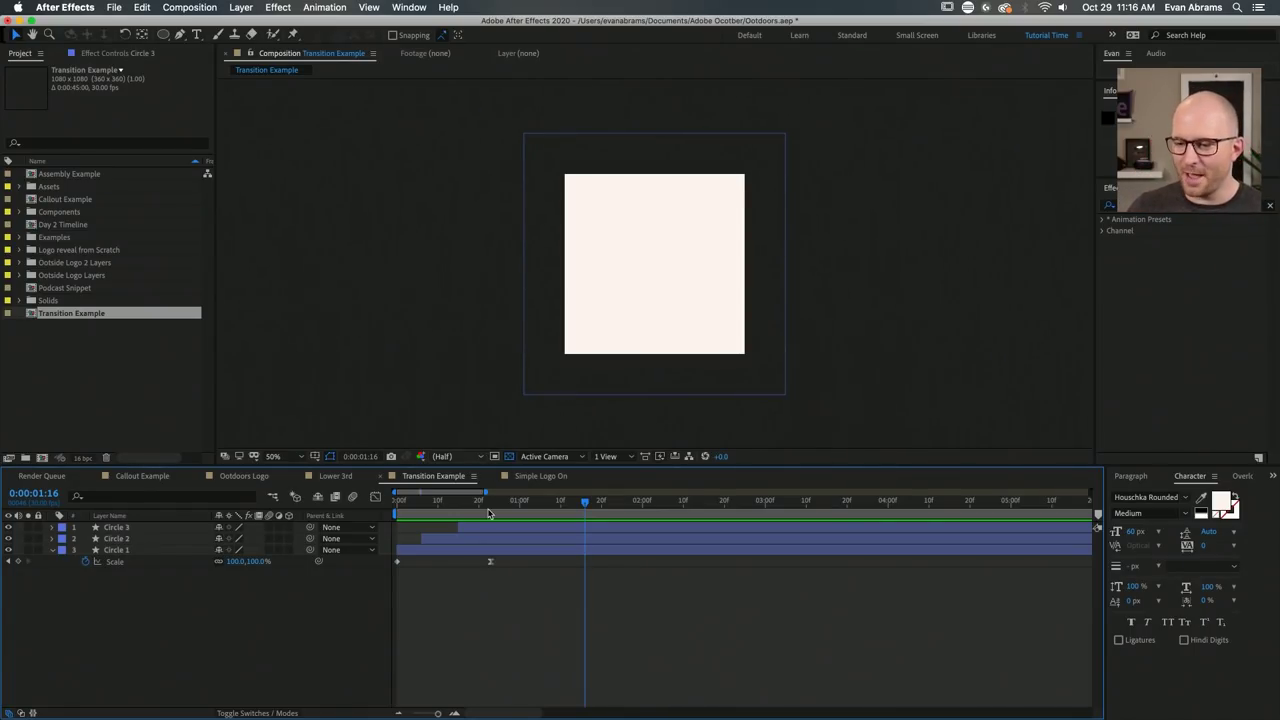
click(501, 540)
Reveal the Scale keyframes on all three circle layers and play the transition.
key(super+a)
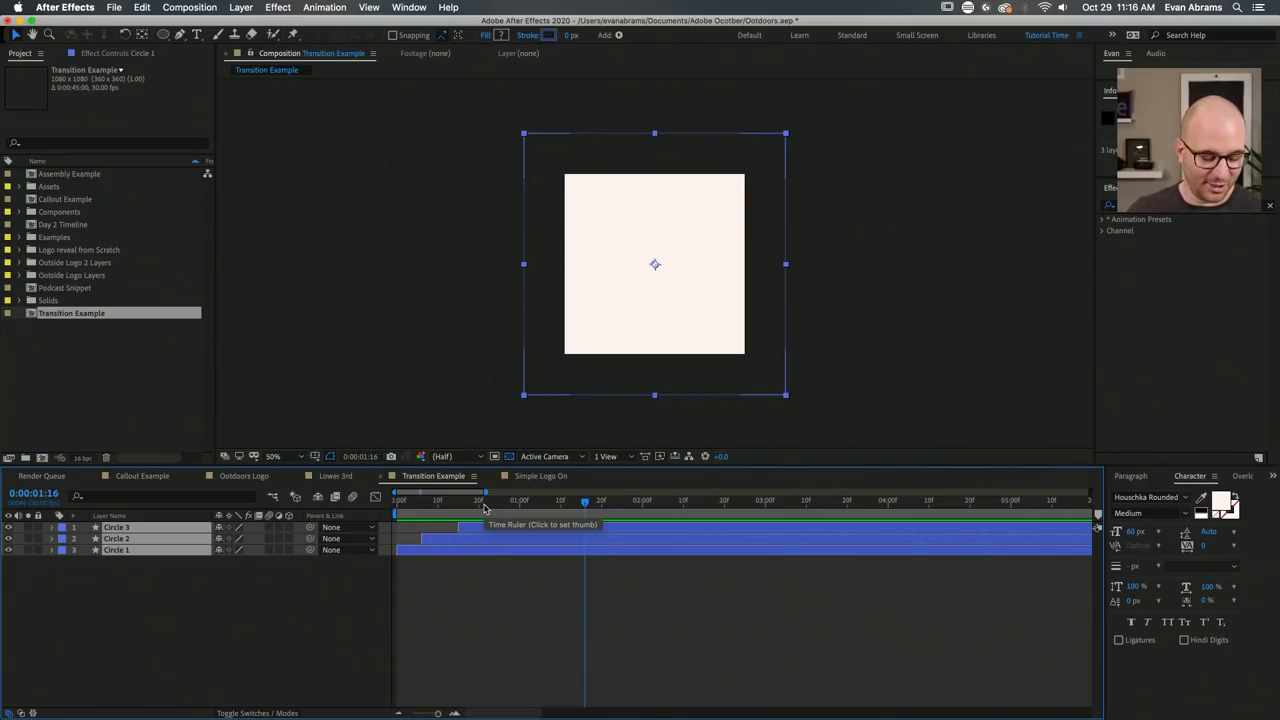
key(s)
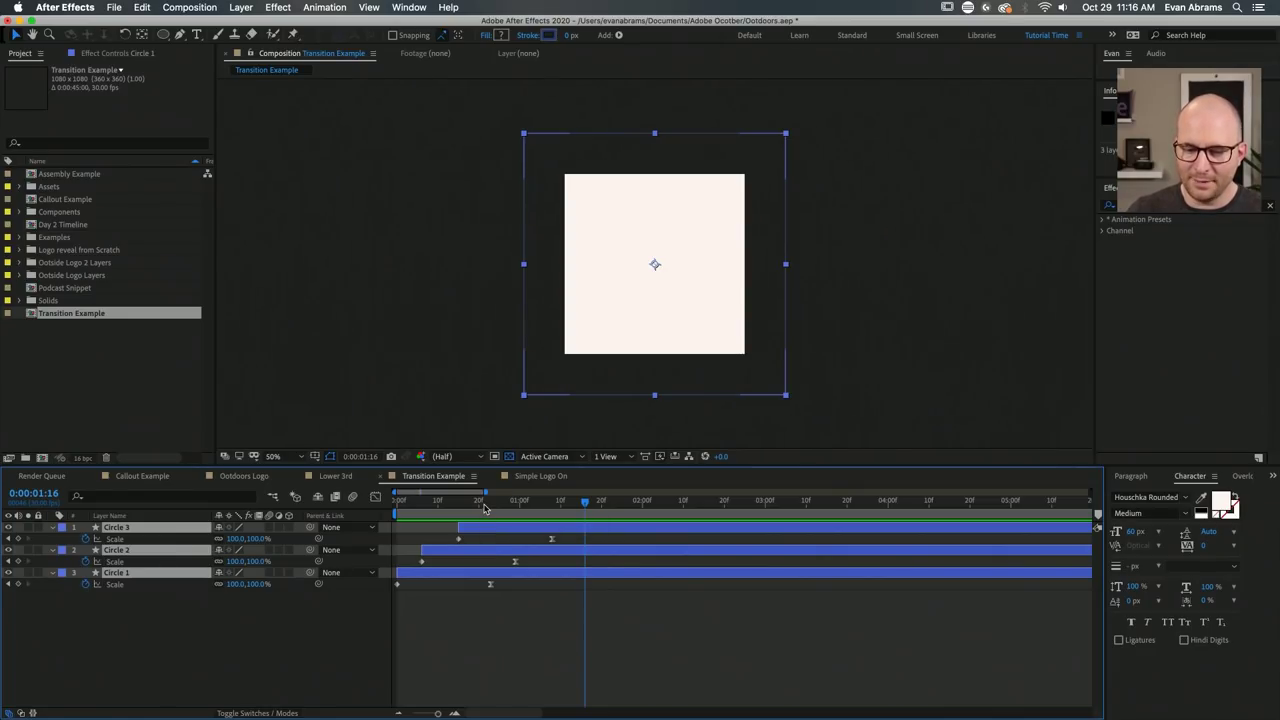
key(space)
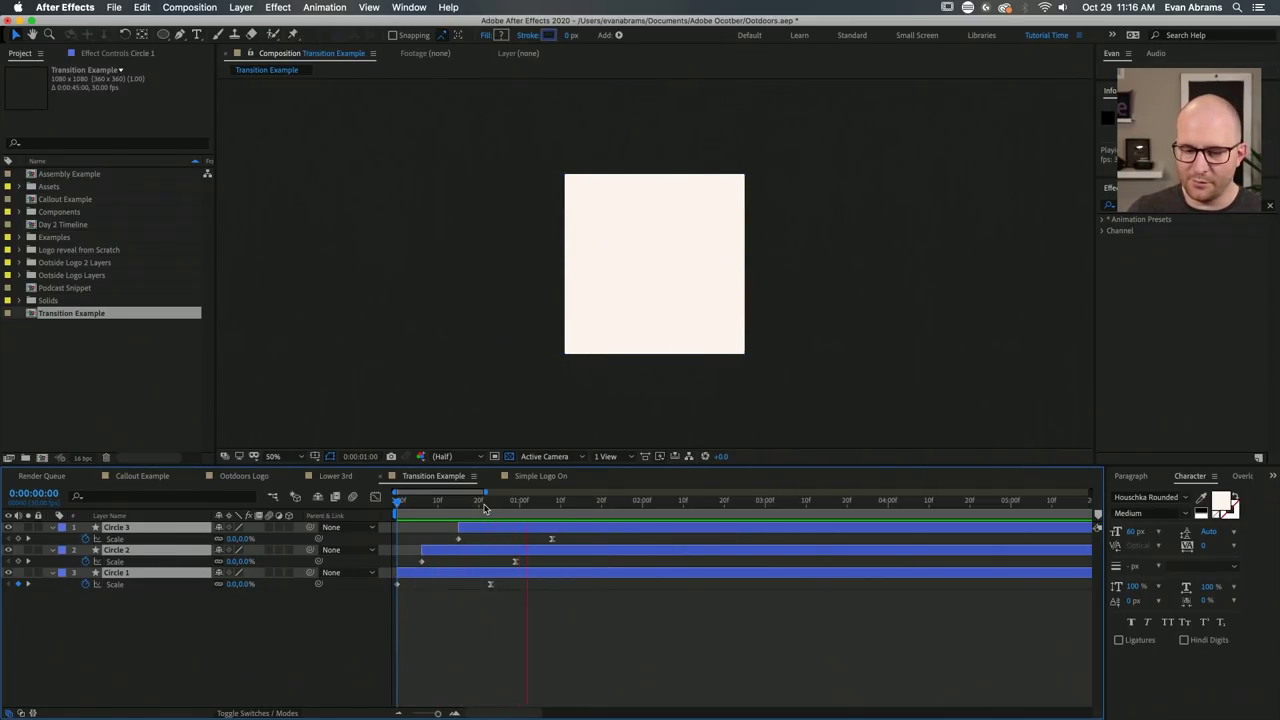
key(space)
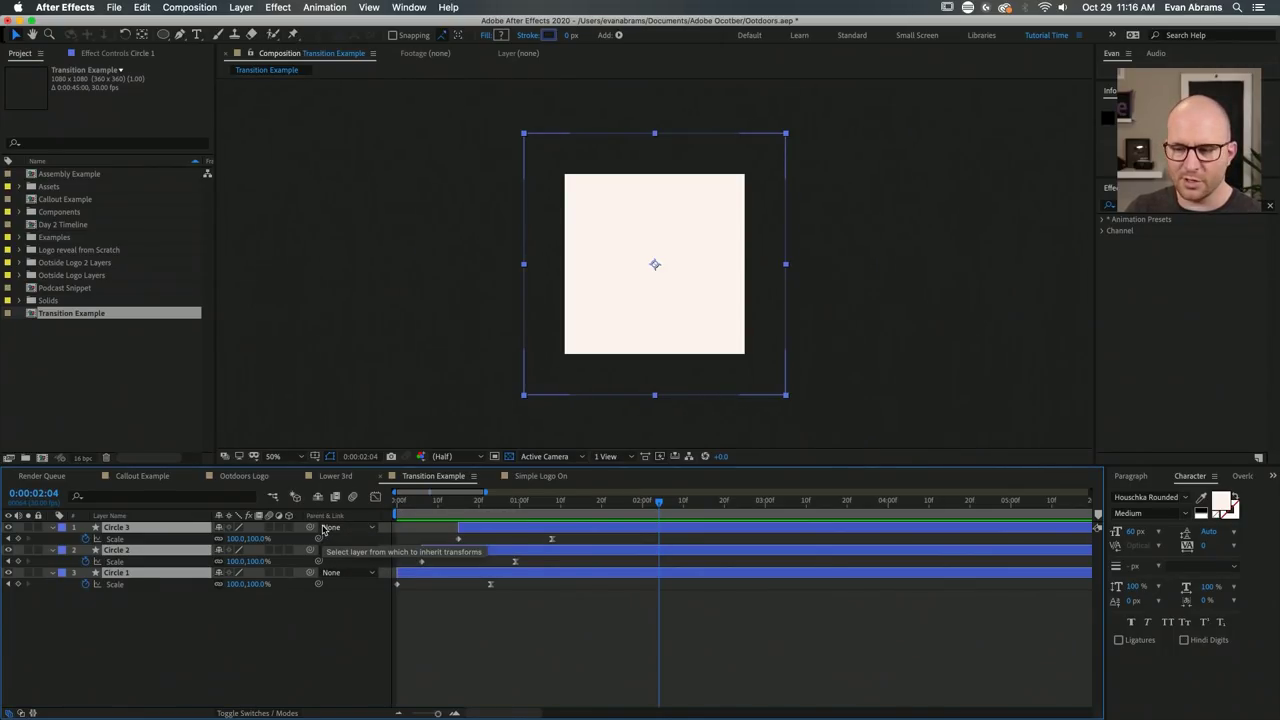
Review the circle timing by replaying and scrubbing to 0:00:01:00 and frame 11.
click(460, 634)
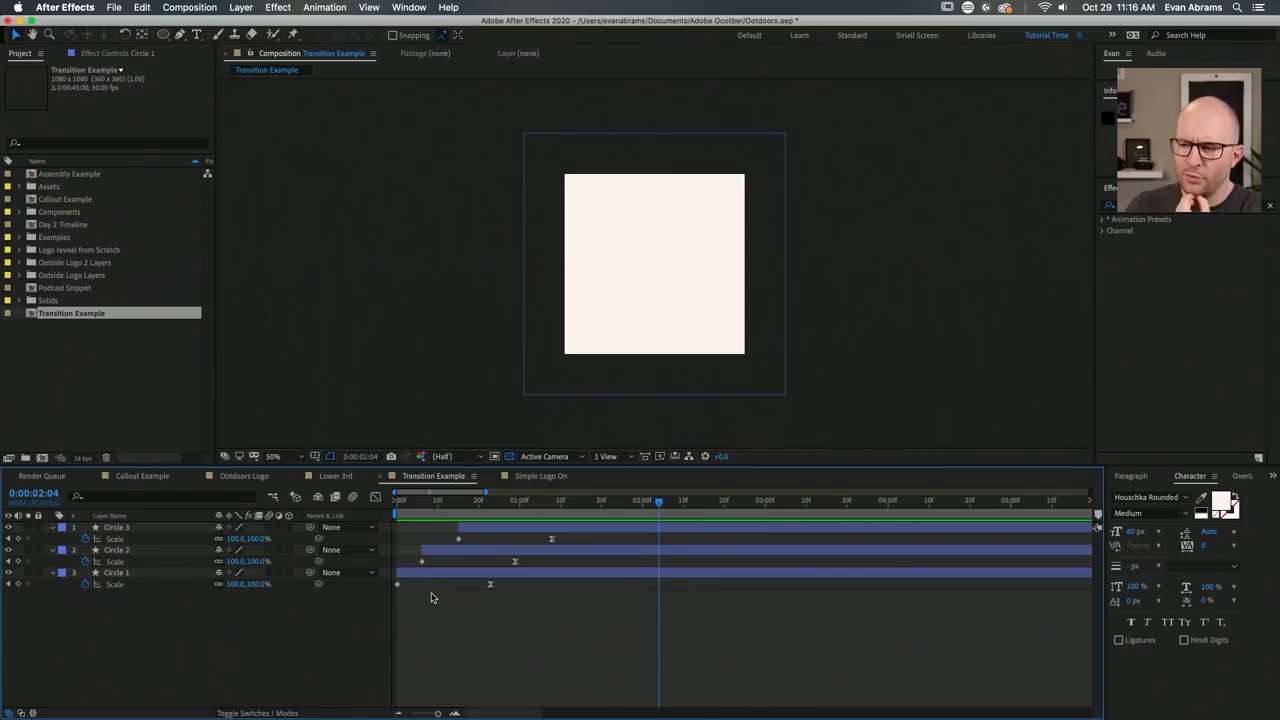
drag(450, 500, 400, 500)
key(space)
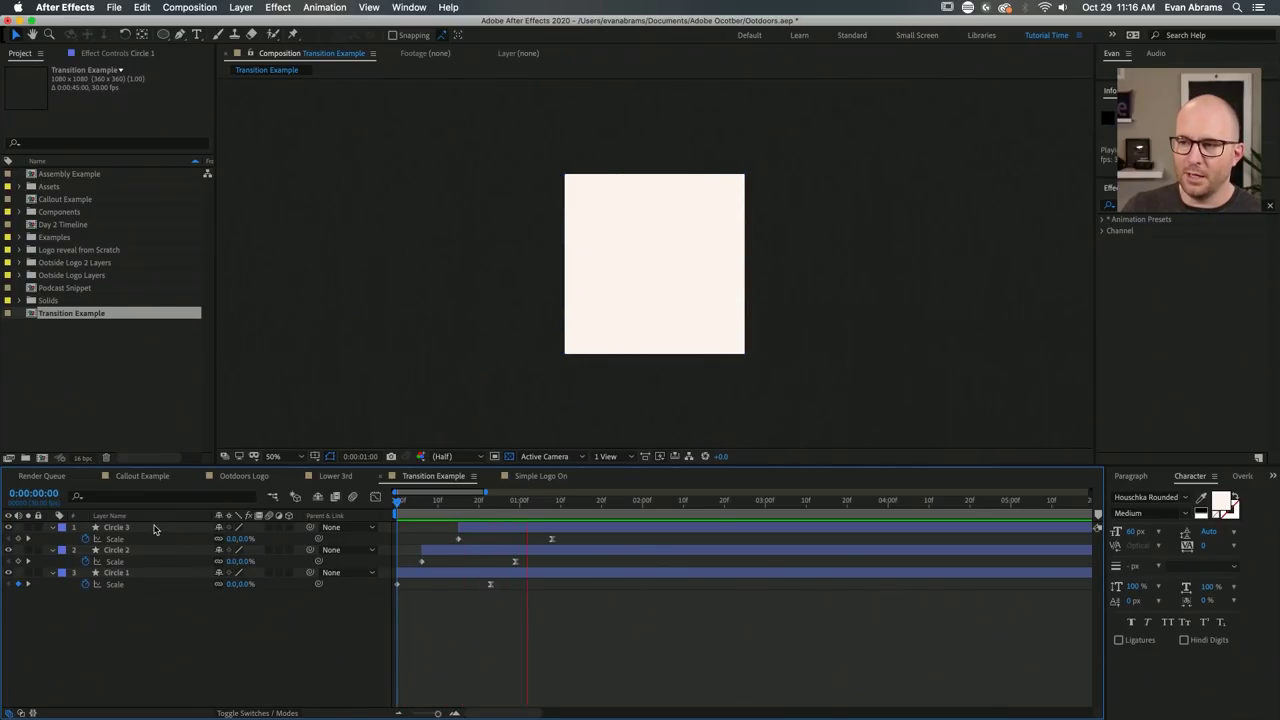
key(space)
drag(430, 503, 521, 525)
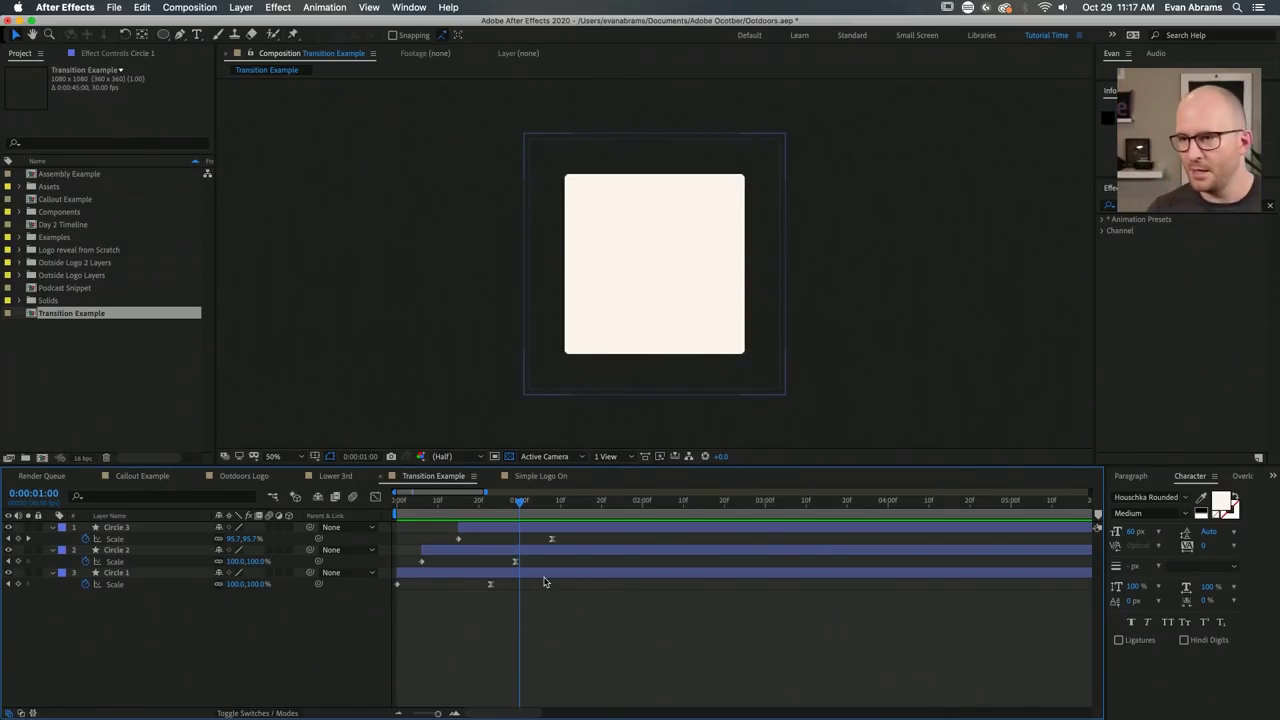
key(Home)
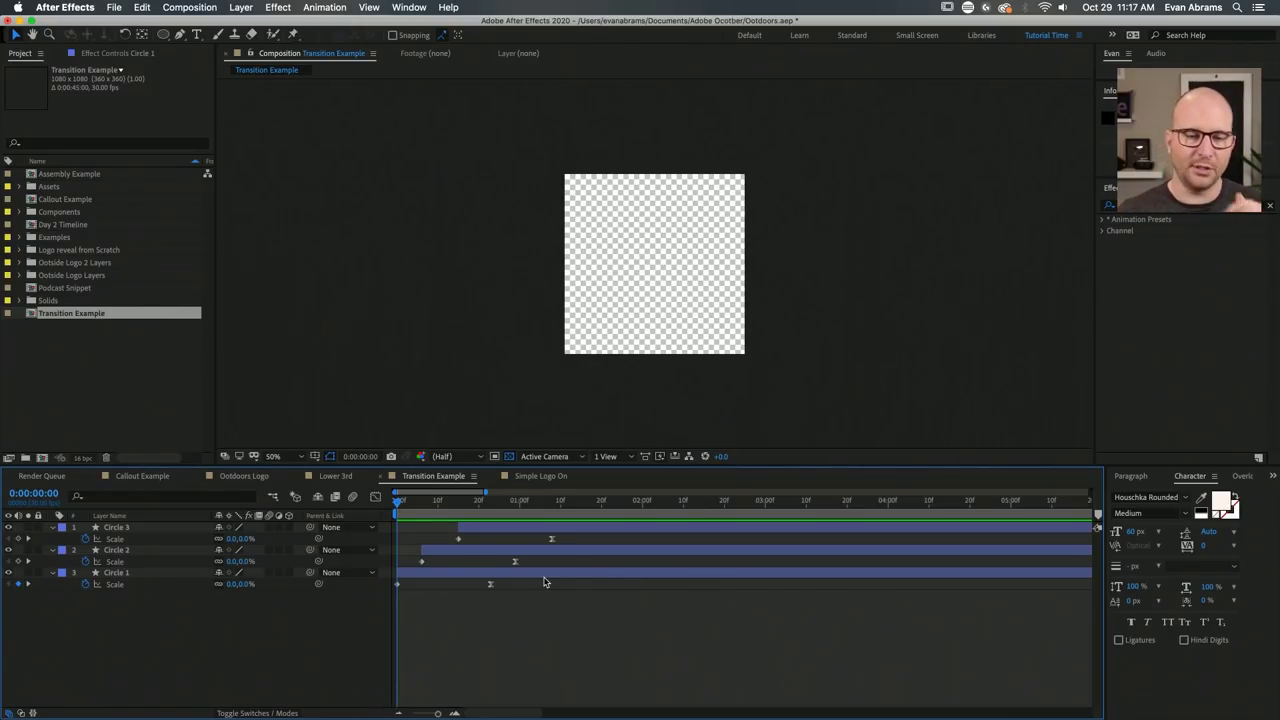
key(space)
key(space)
mouse_move(444, 516)
mouse_down()
mouse_move(419, 516)
mouse_move(444, 516)
mouse_up()
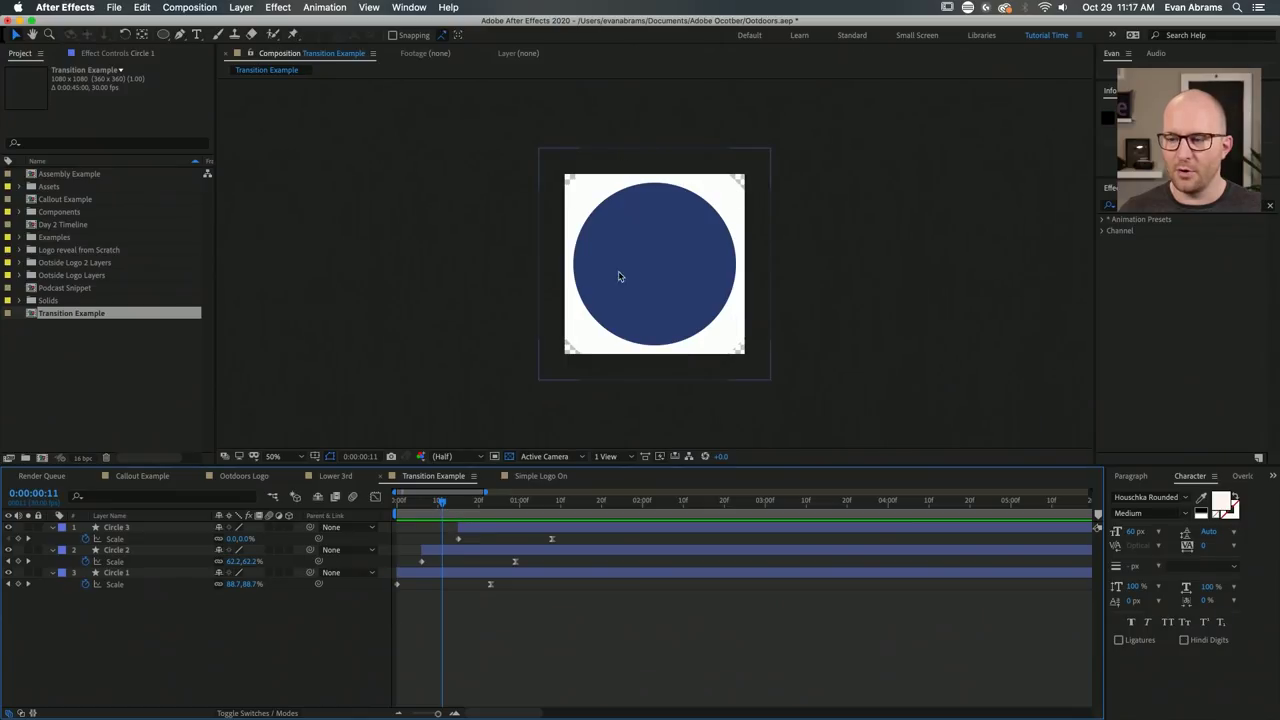
Show empty areas as black instead of checkerboard, then check the wipe at frame 17.
click(510, 456)
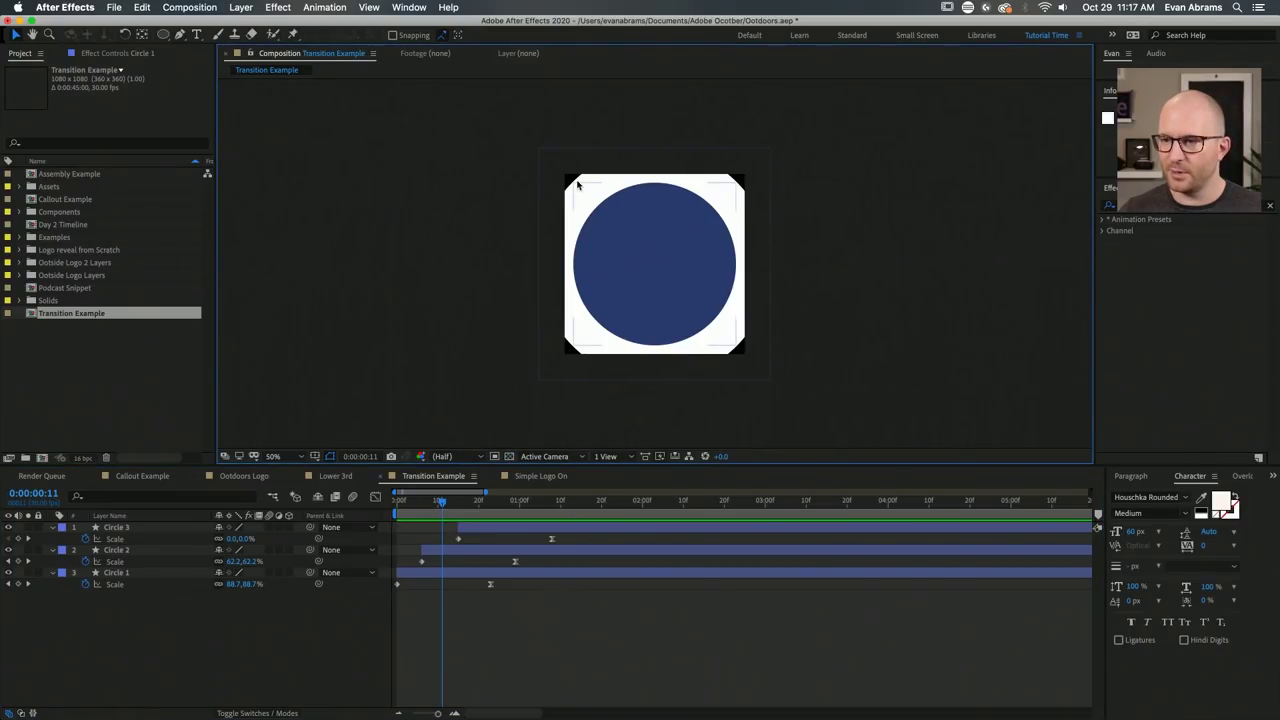
scroll(565, 180, up, 6)
scroll(530, 200, down, 2)
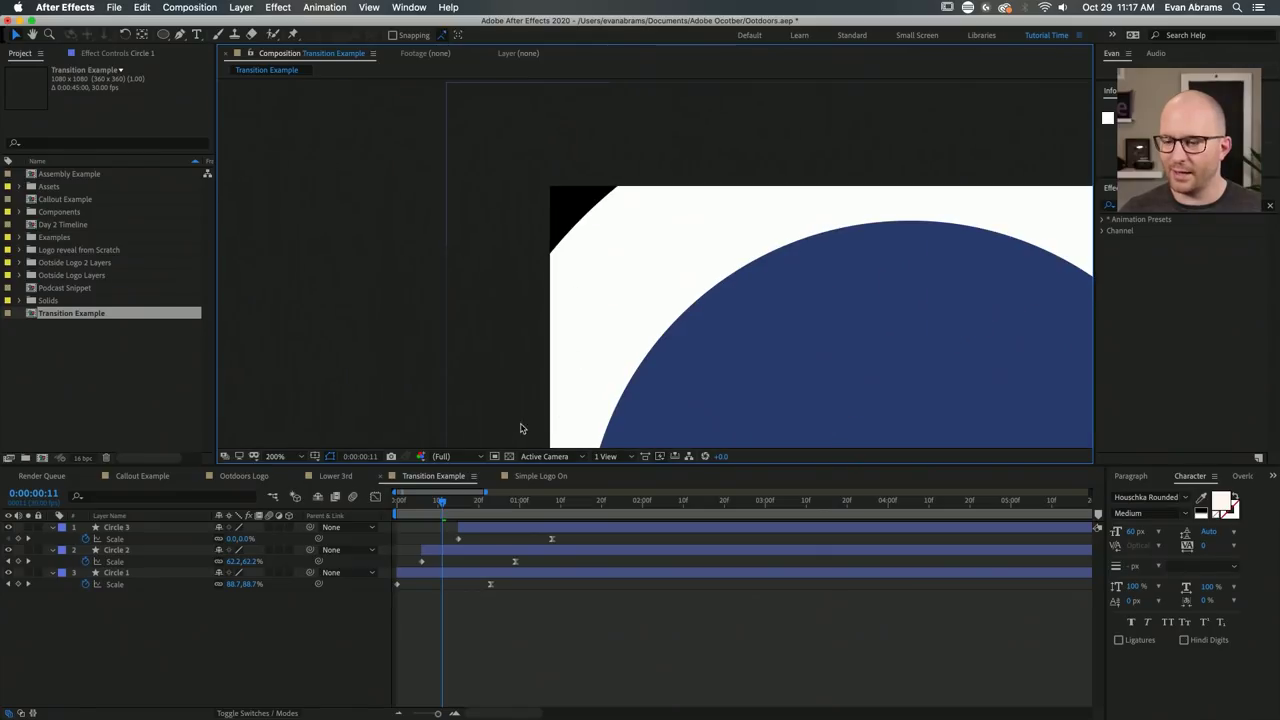
drag(445, 510, 470, 513)
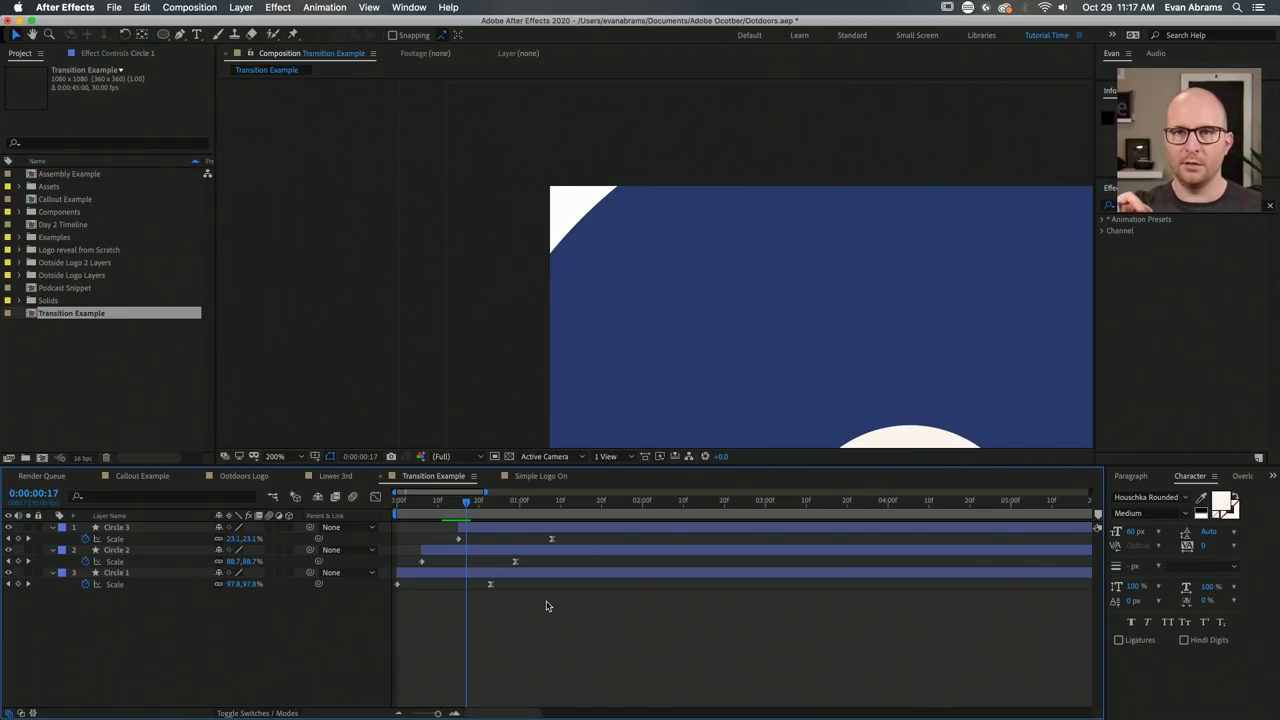
scroll(870, 363, down, 4)
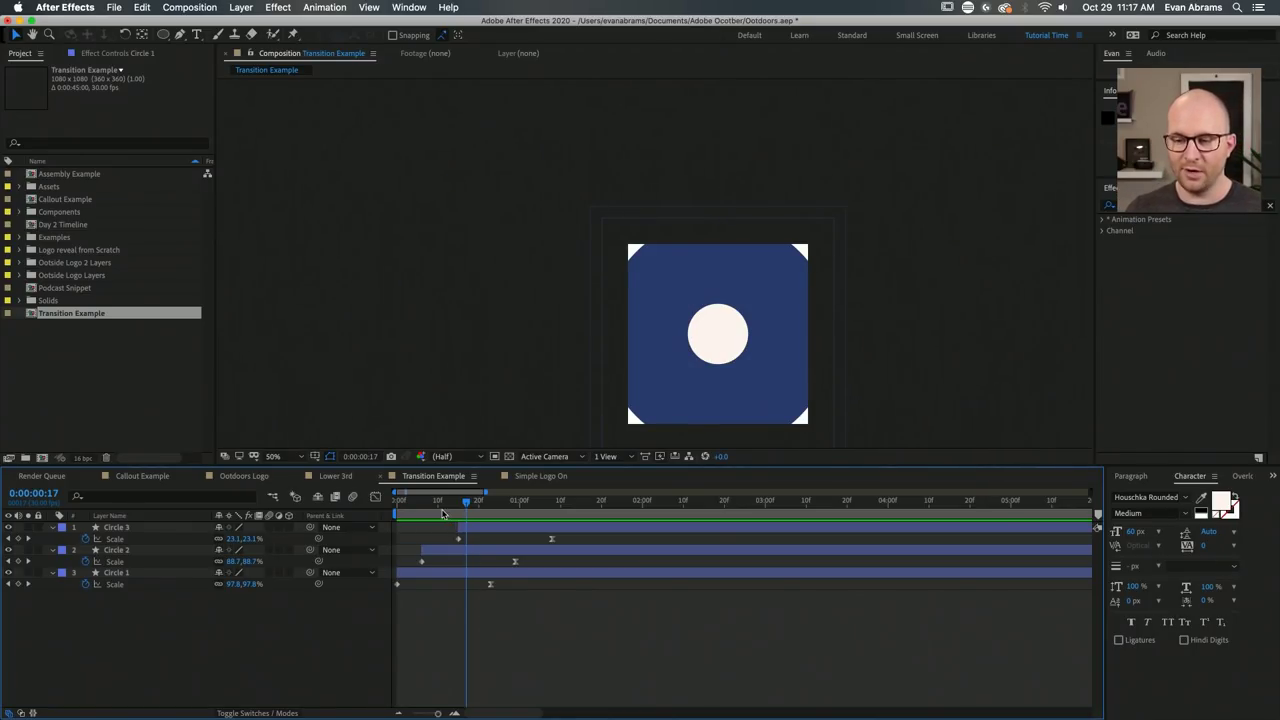
key(Home)
key(space)
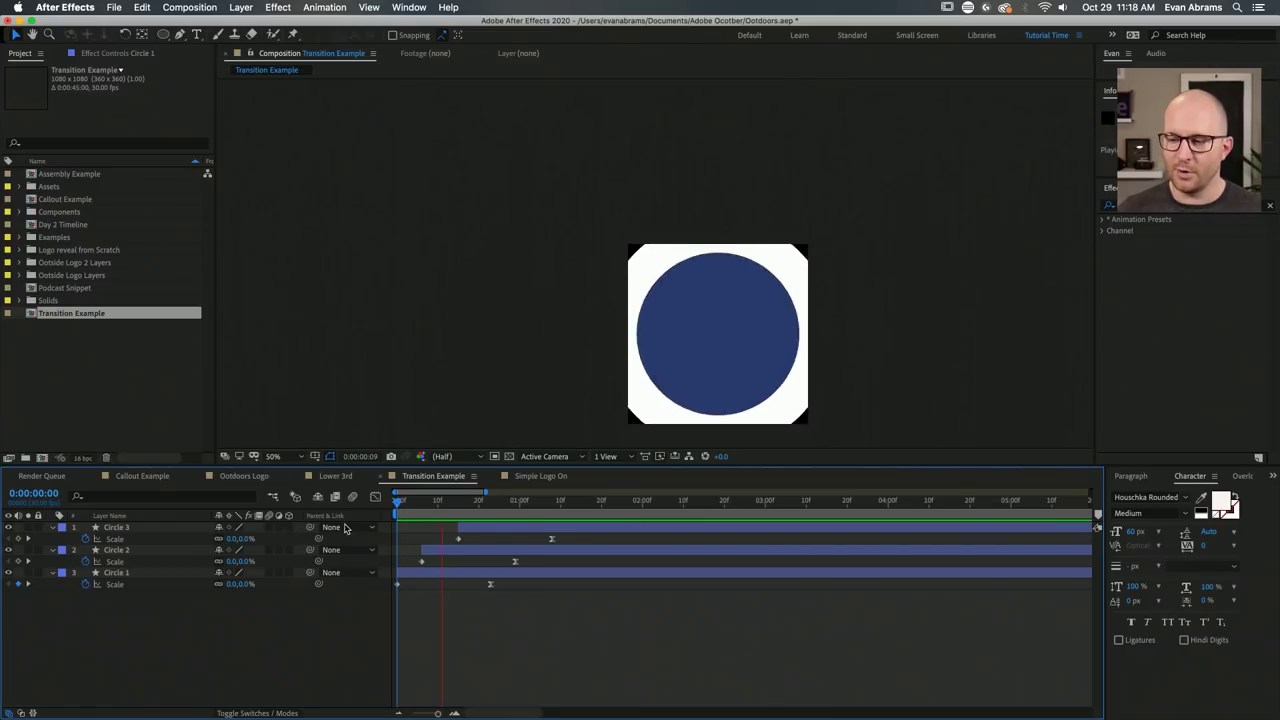
drag(518, 507, 518, 535)
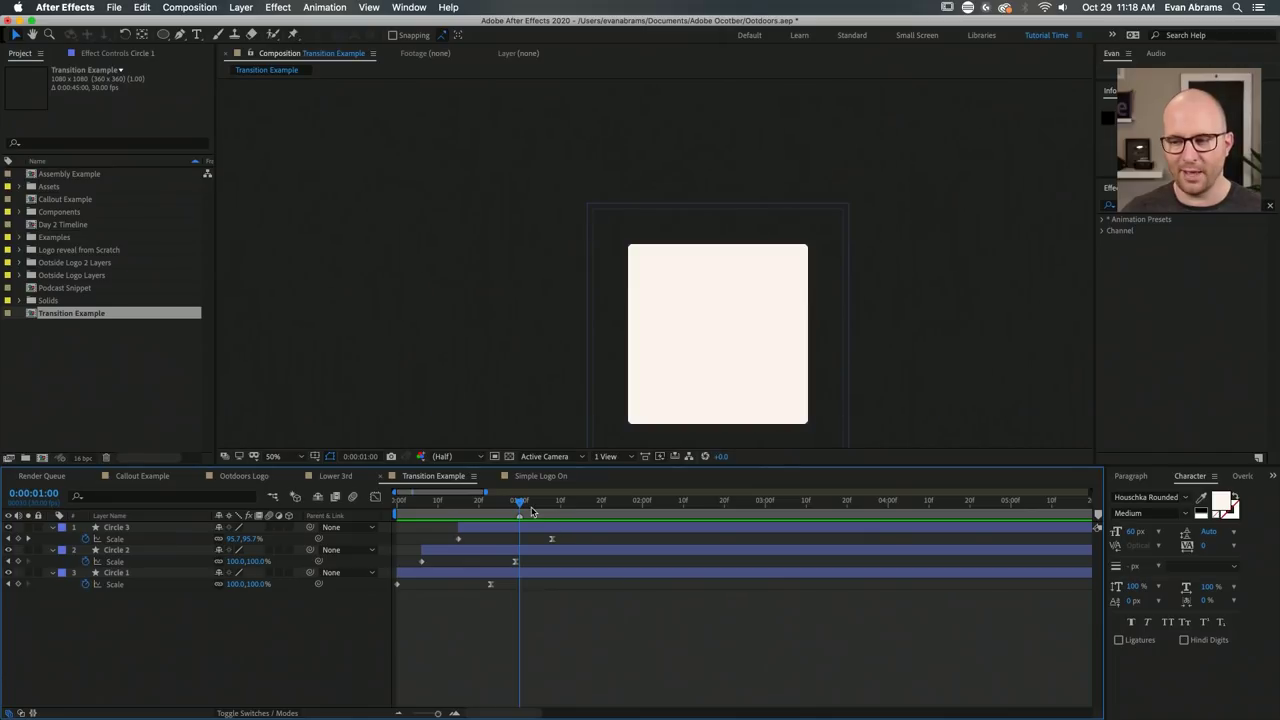
key(Page_Up)
key(space)
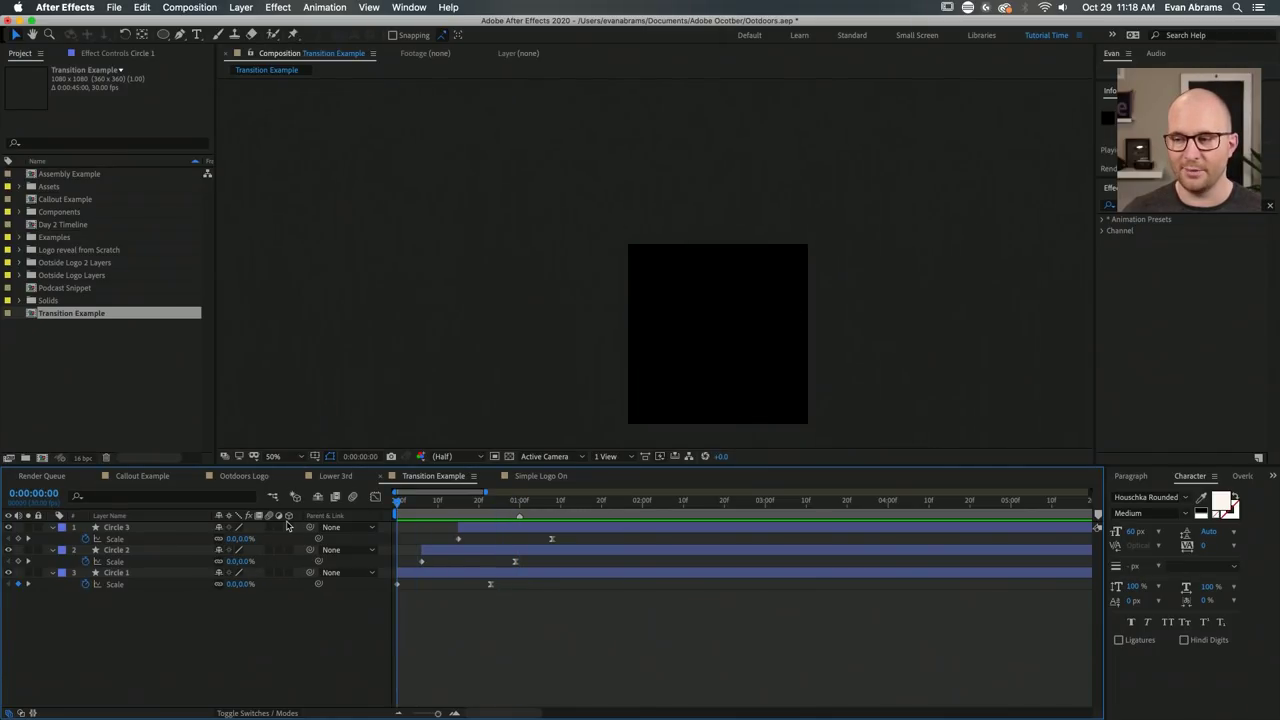
key(space)
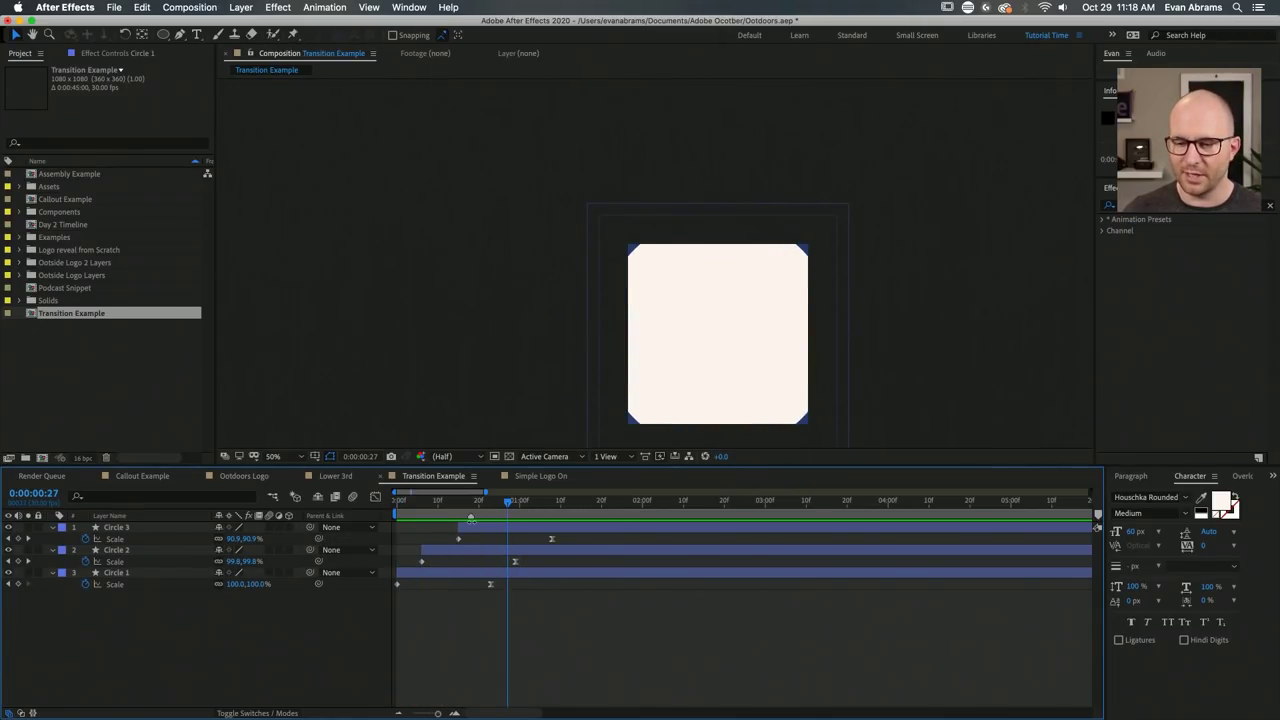
drag(508, 501, 467, 513)
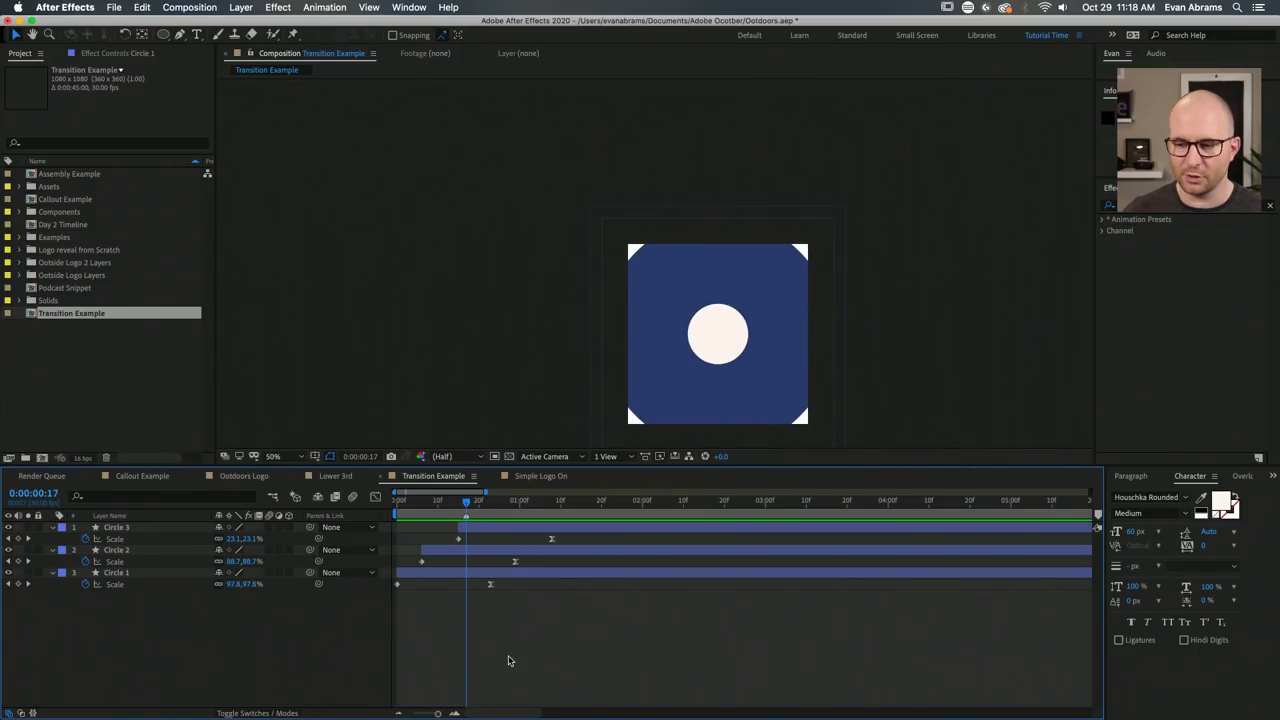
key(space)
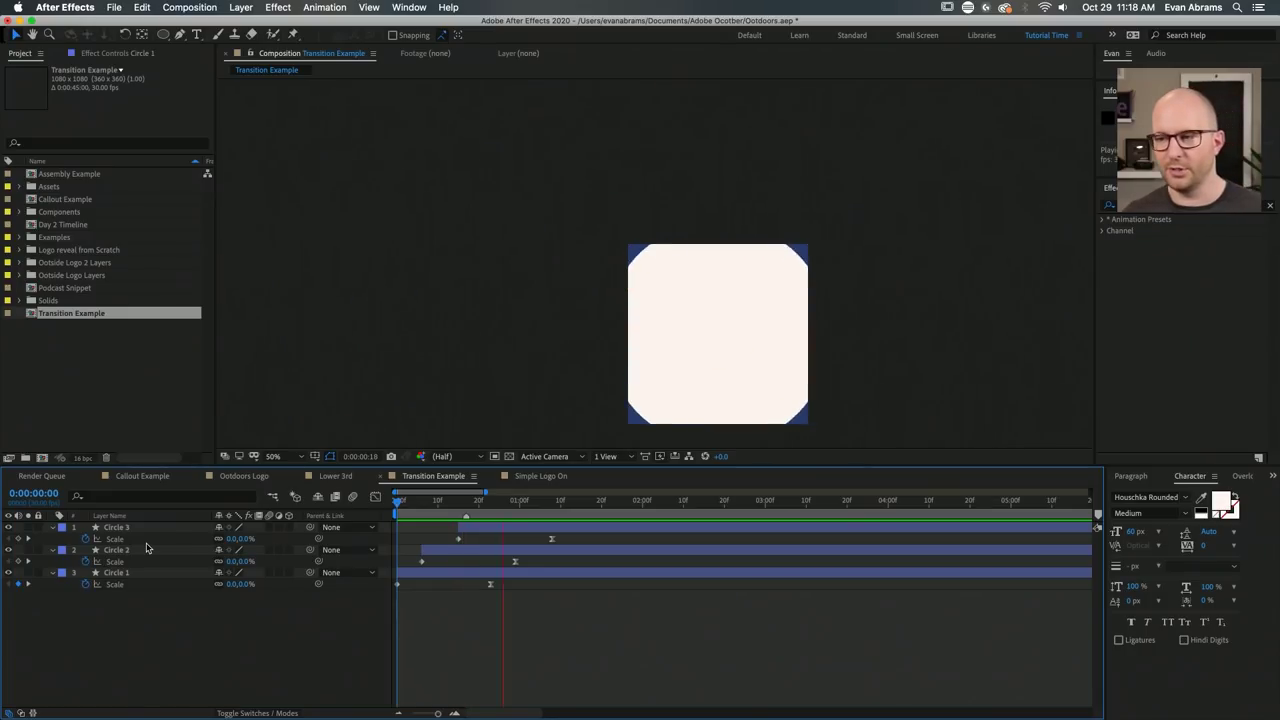
key(space)
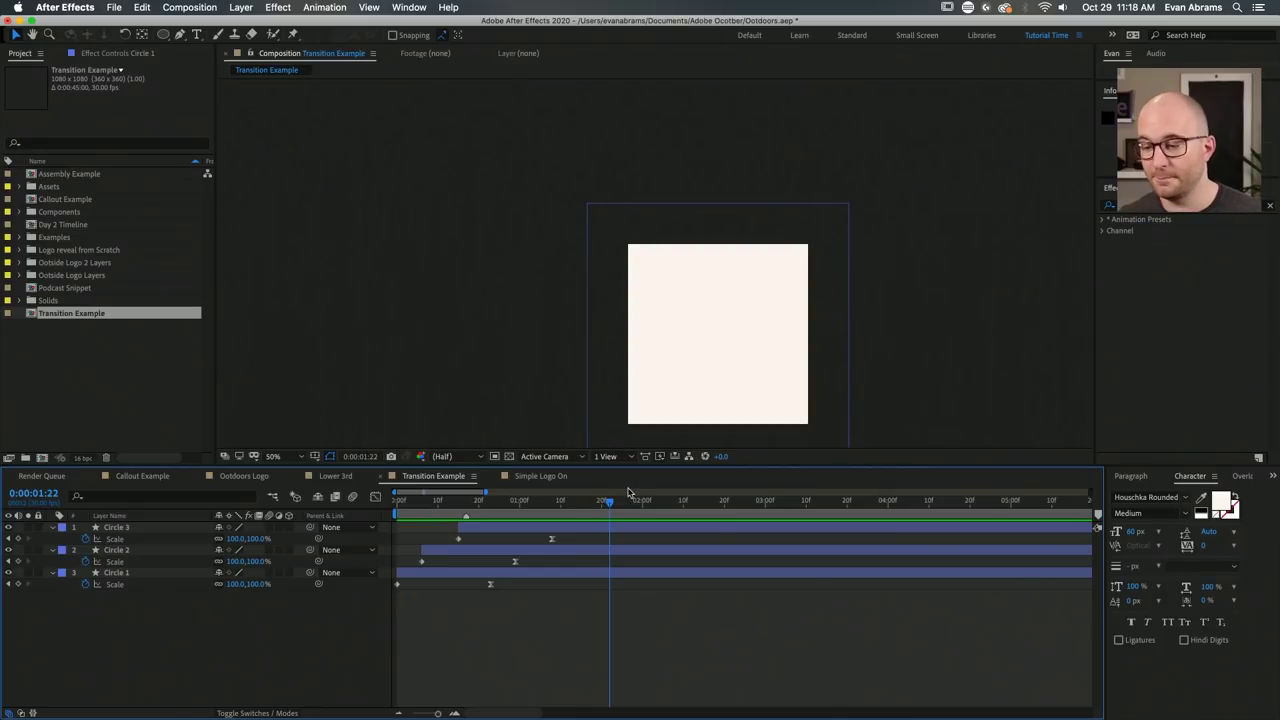
drag(609, 500, 618, 500)
key(space)
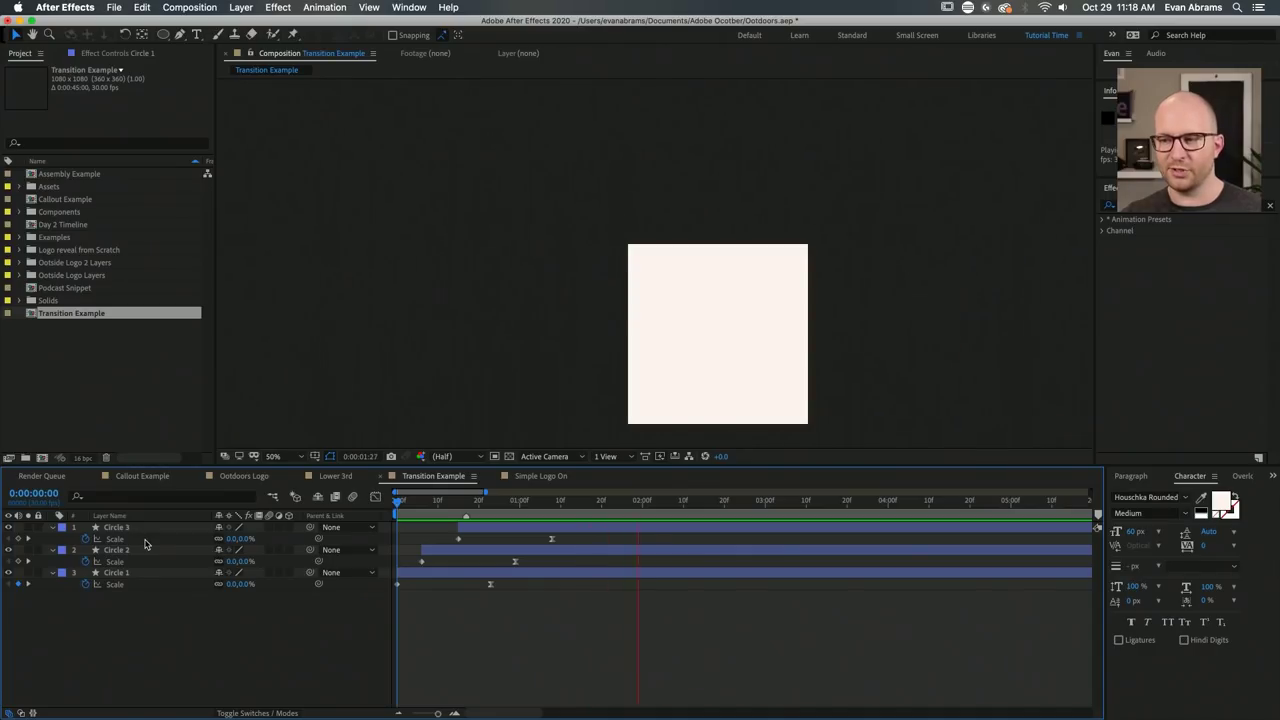
key(space)
click(490, 501)
drag(565, 506, 427, 535)
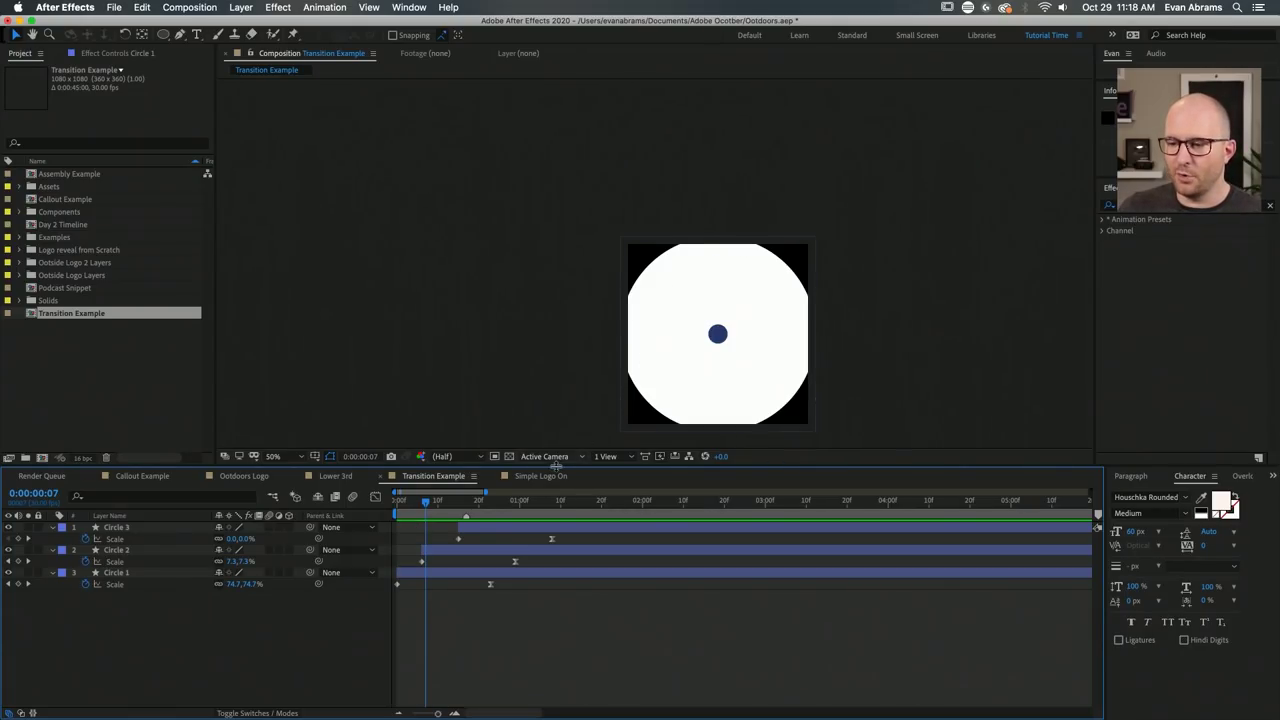
Enable the checkerboard transparency grid, browse the other comps, then return to Transition Example.
click(510, 456)
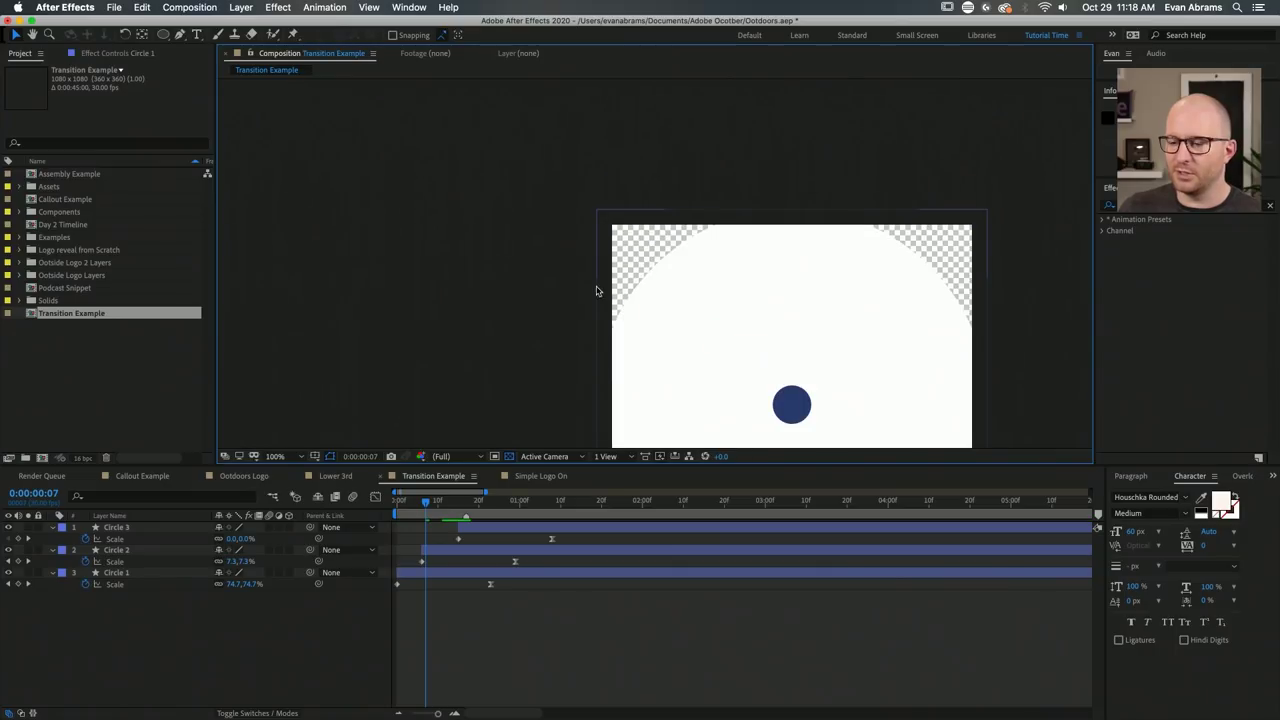
click(320, 478)
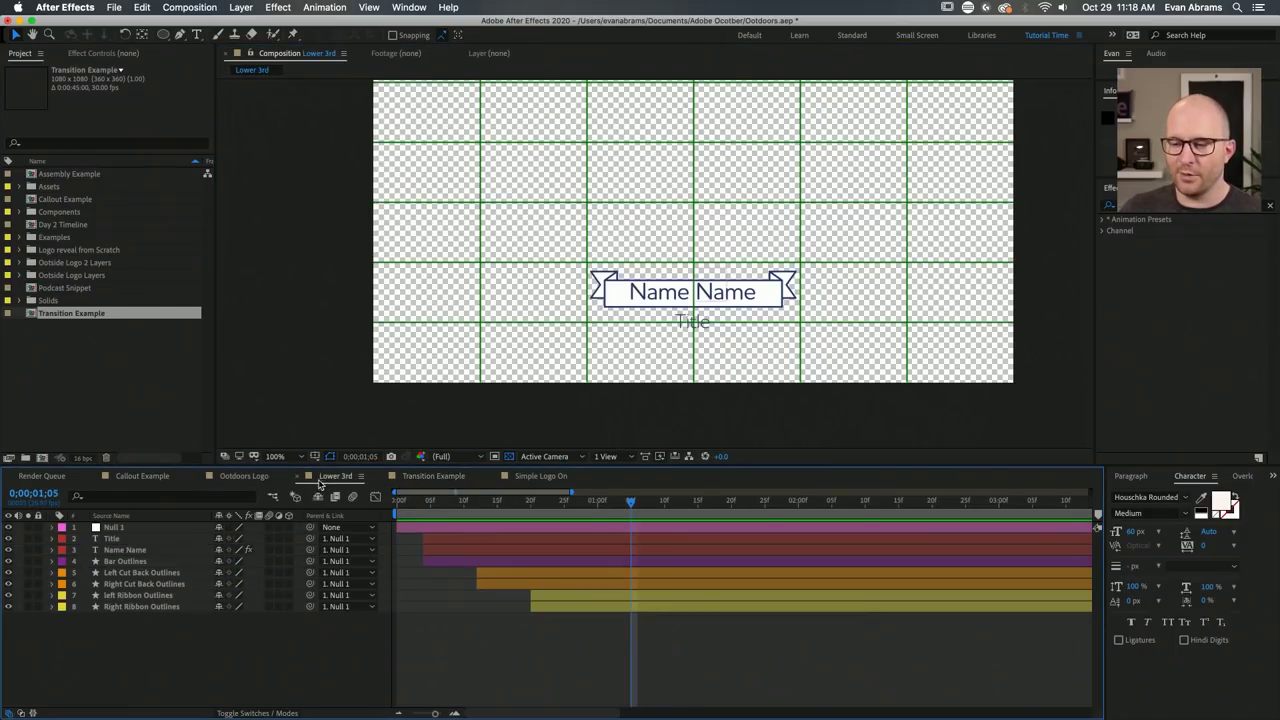
click(250, 478)
click(148, 478)
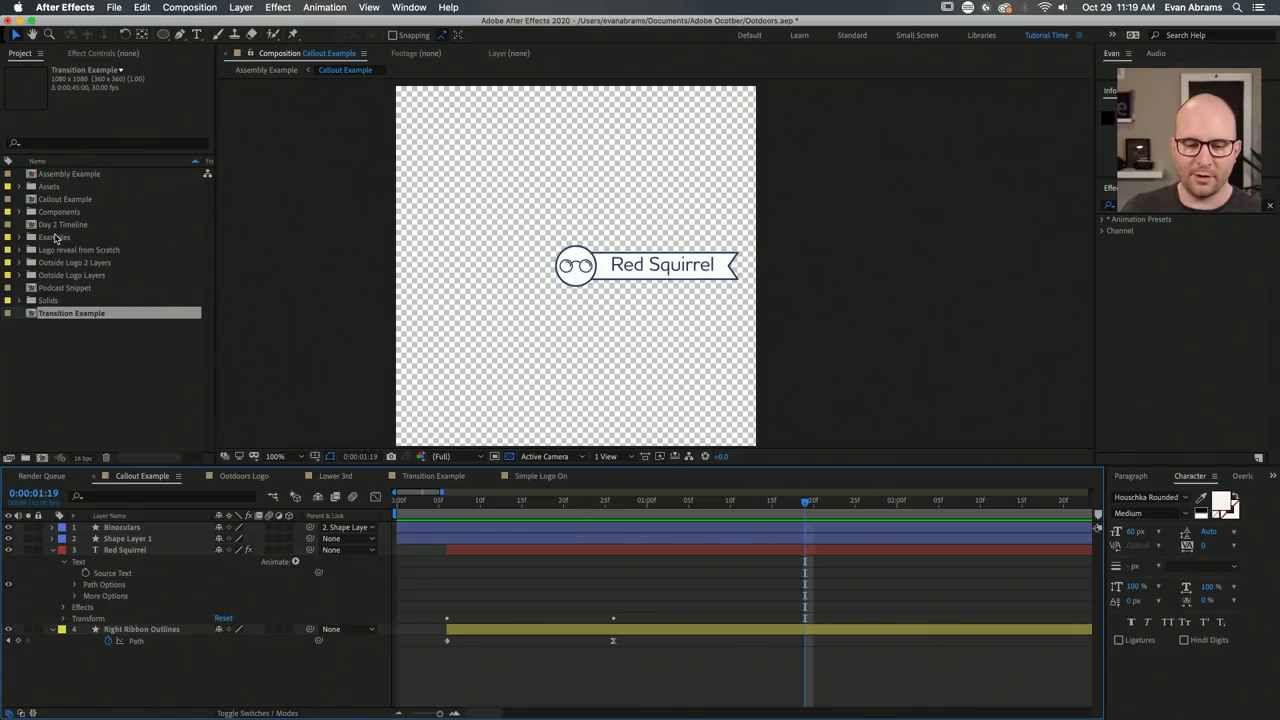
click(535, 478)
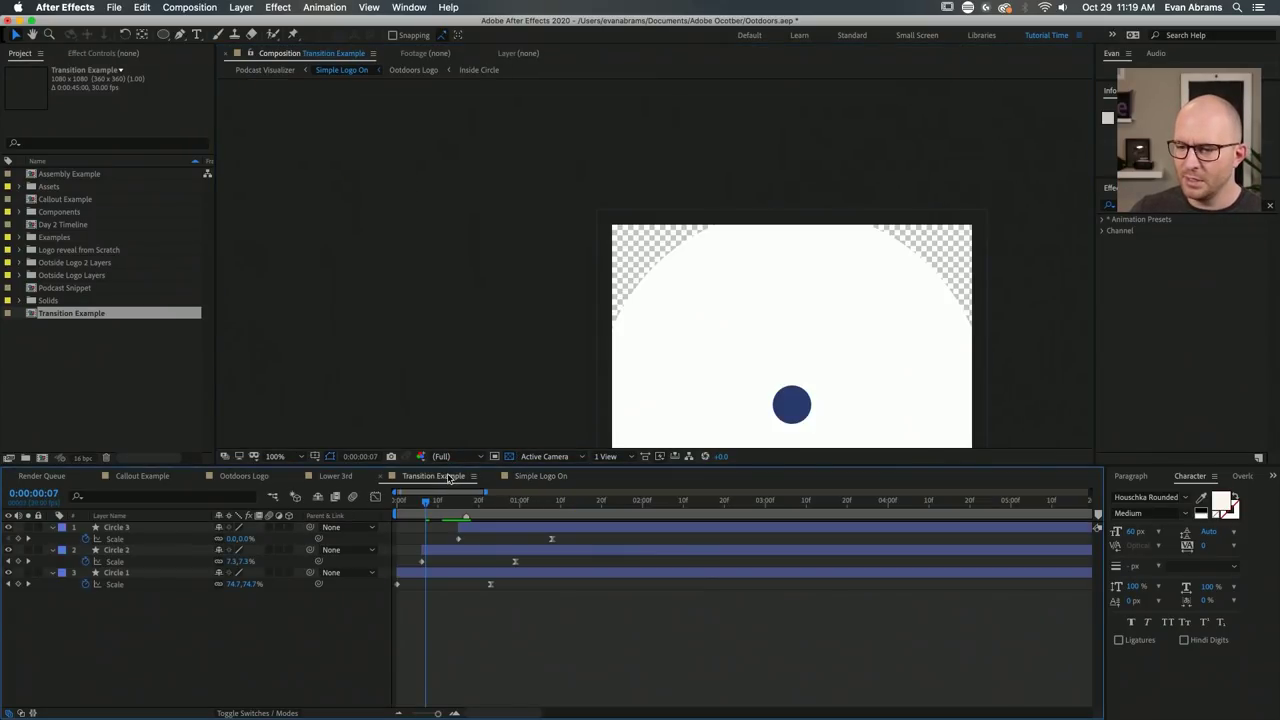
click(450, 476)
scroll(743, 354, down, 3)
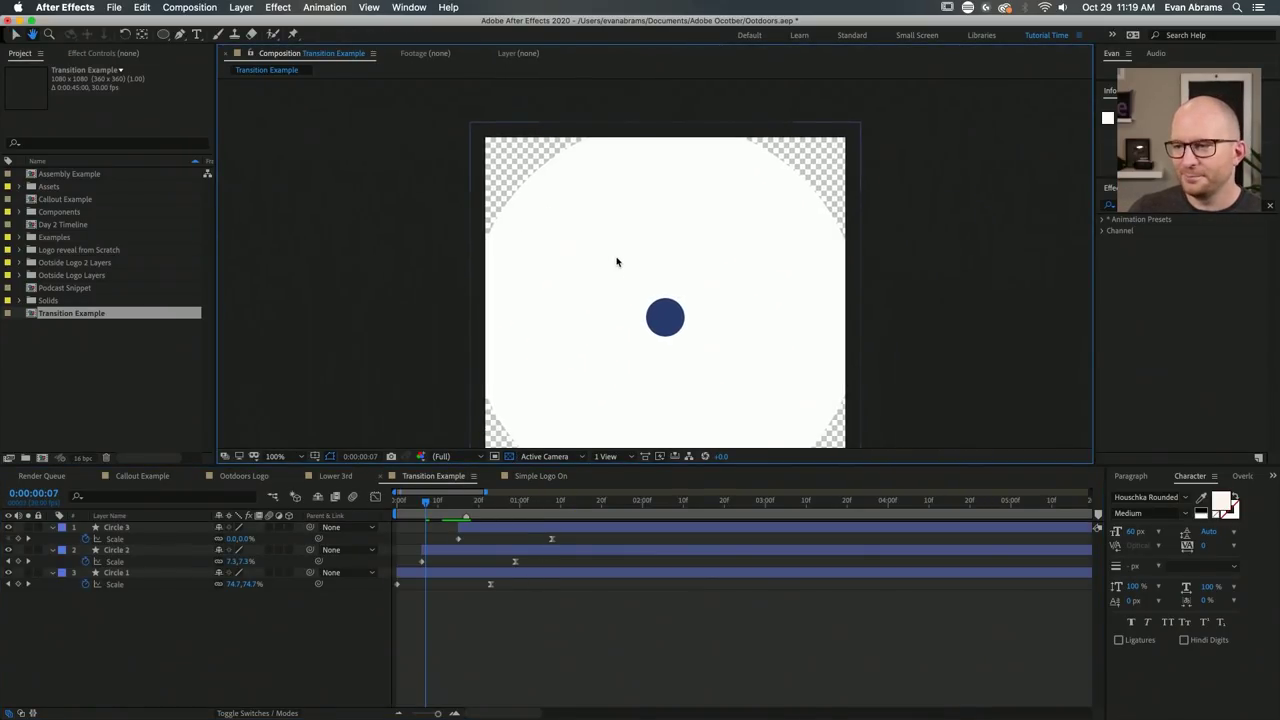
scroll(617, 260, down, 2)
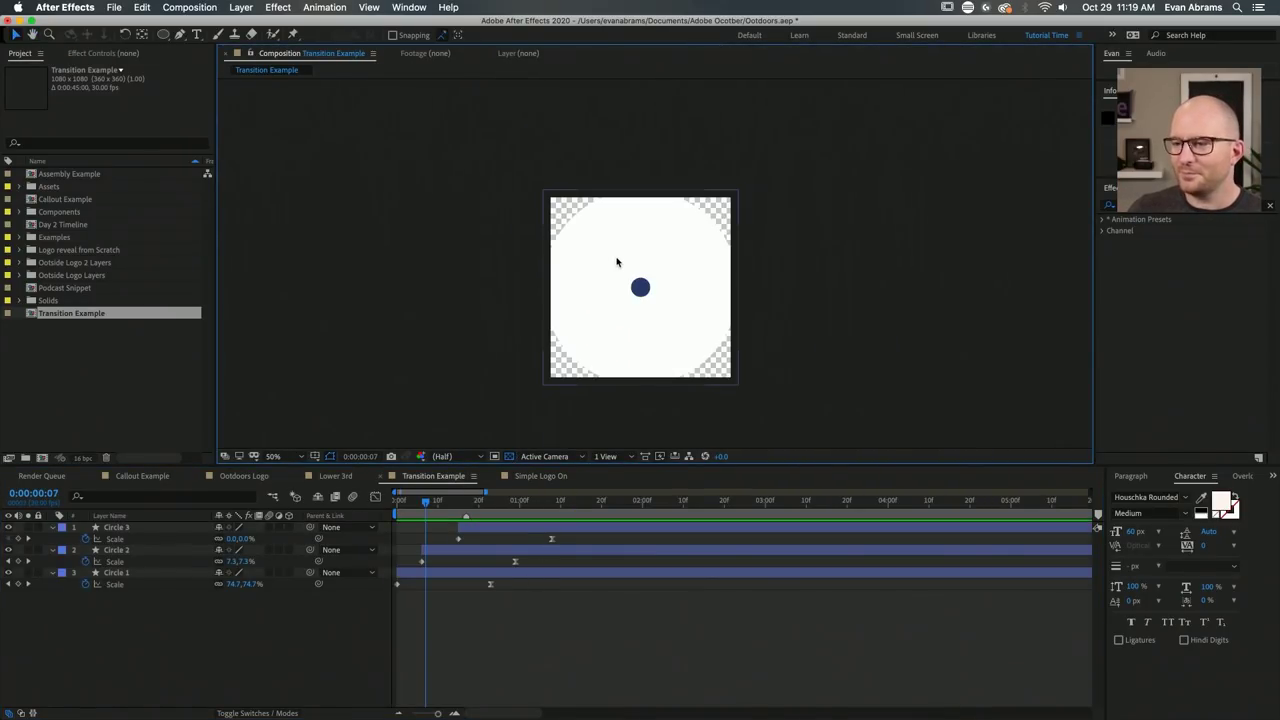
Apply the Drop Shadow effect from Effects & Presets to Circle 1 at defaults.
click(425, 574)
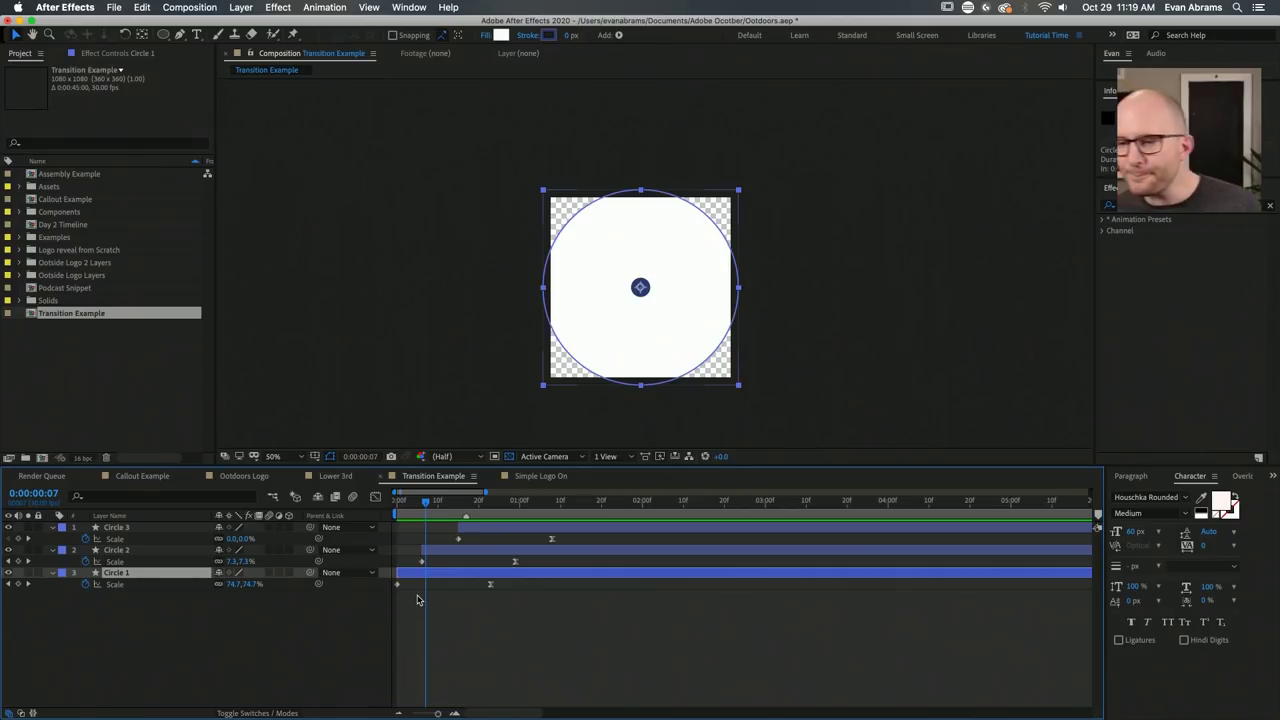
click(1269, 208)
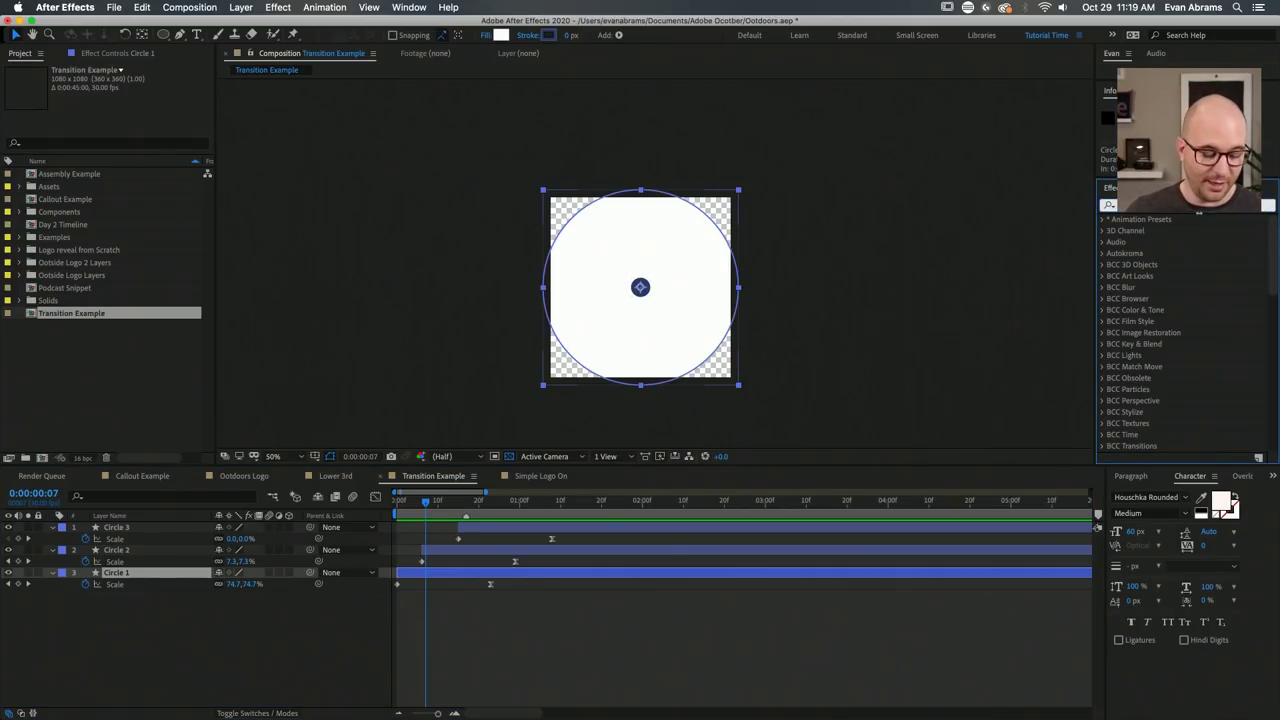
text(drop shadow)
drag(1165, 256, 410, 572)
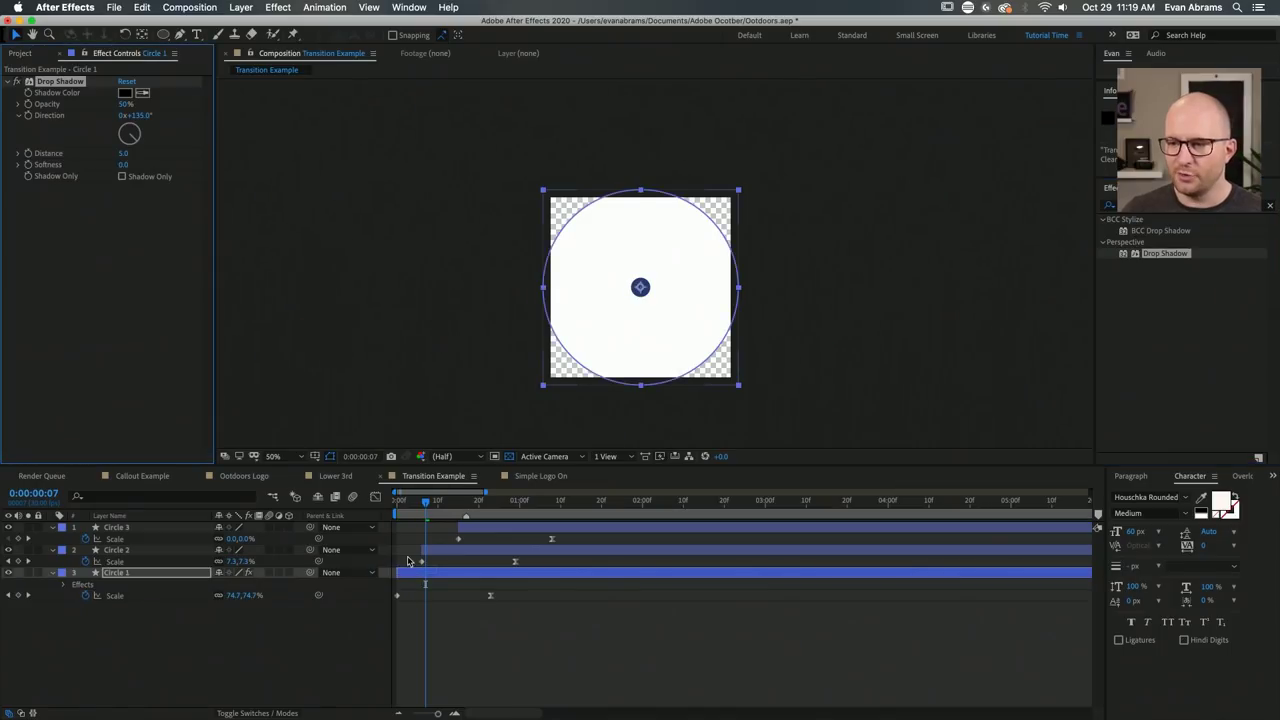
scroll(620, 251, up, 4)
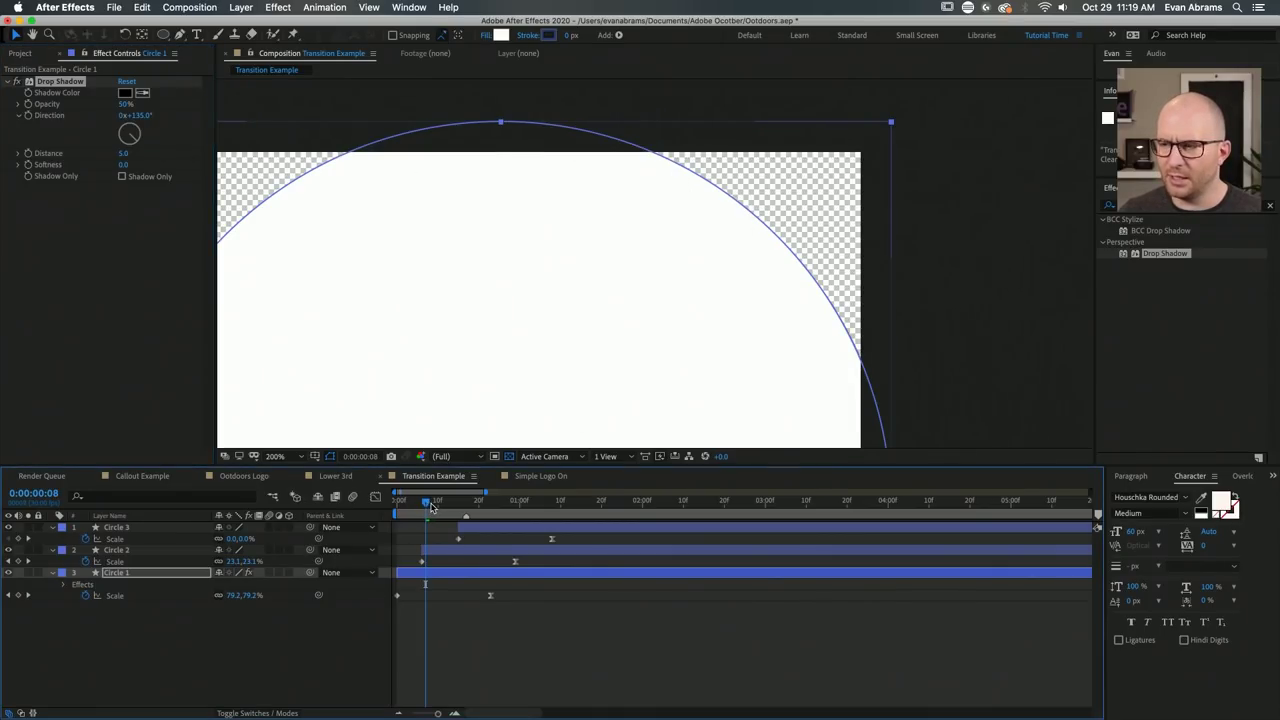
Set Circle 1's Drop Shadow Distance to 0 and Softness to 30.
click(434, 503)
scroll(829, 252, up, 2)
scroll(829, 252, right, 3)
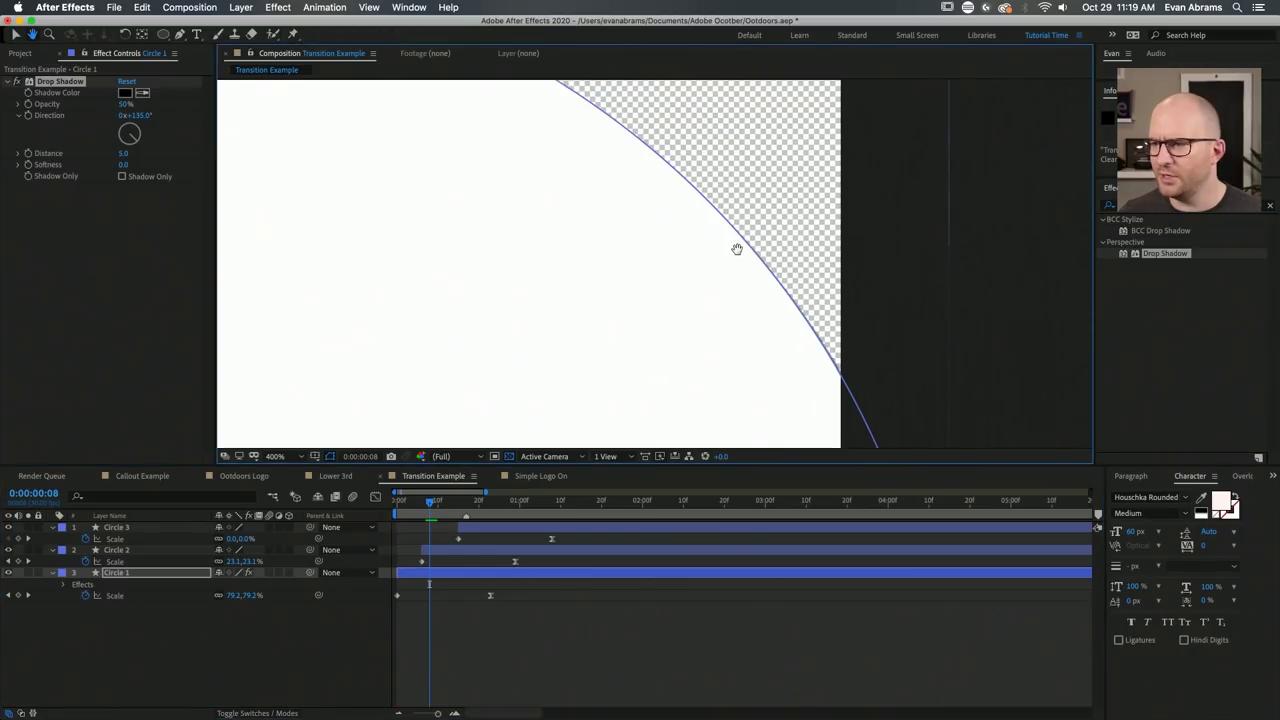
drag(123, 154, 209, 152)
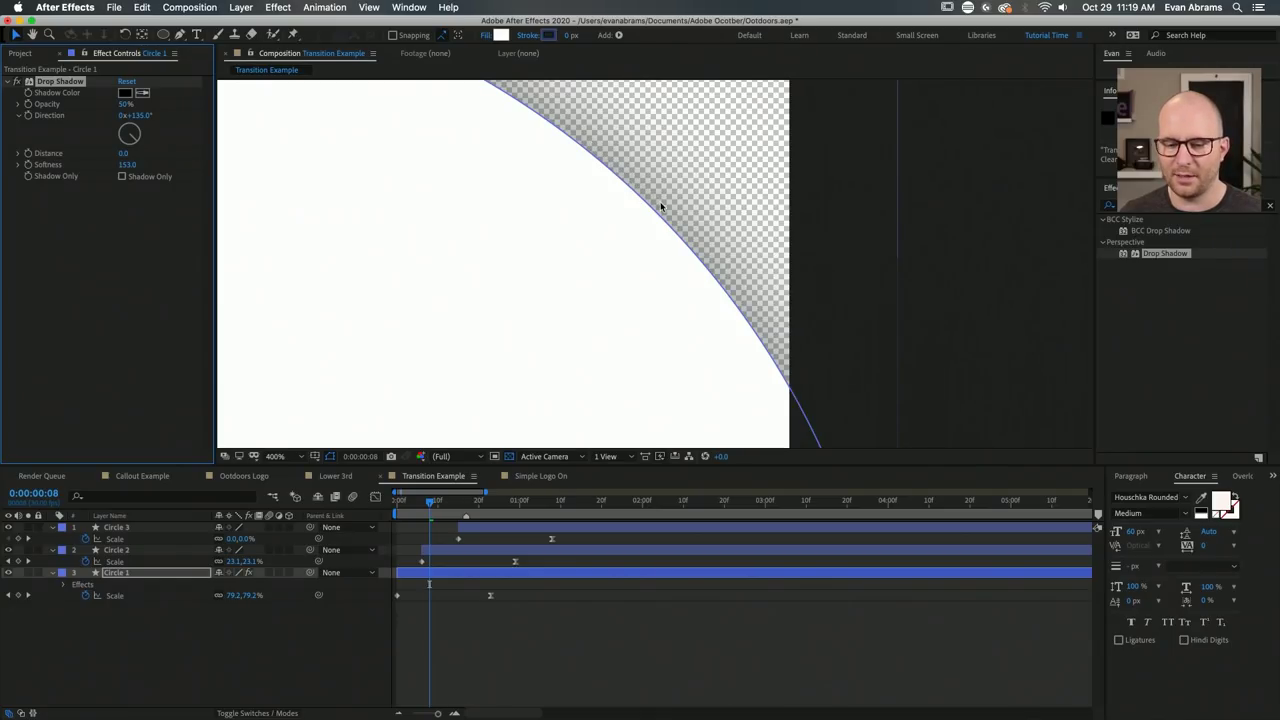
scroll(667, 212, down, 2)
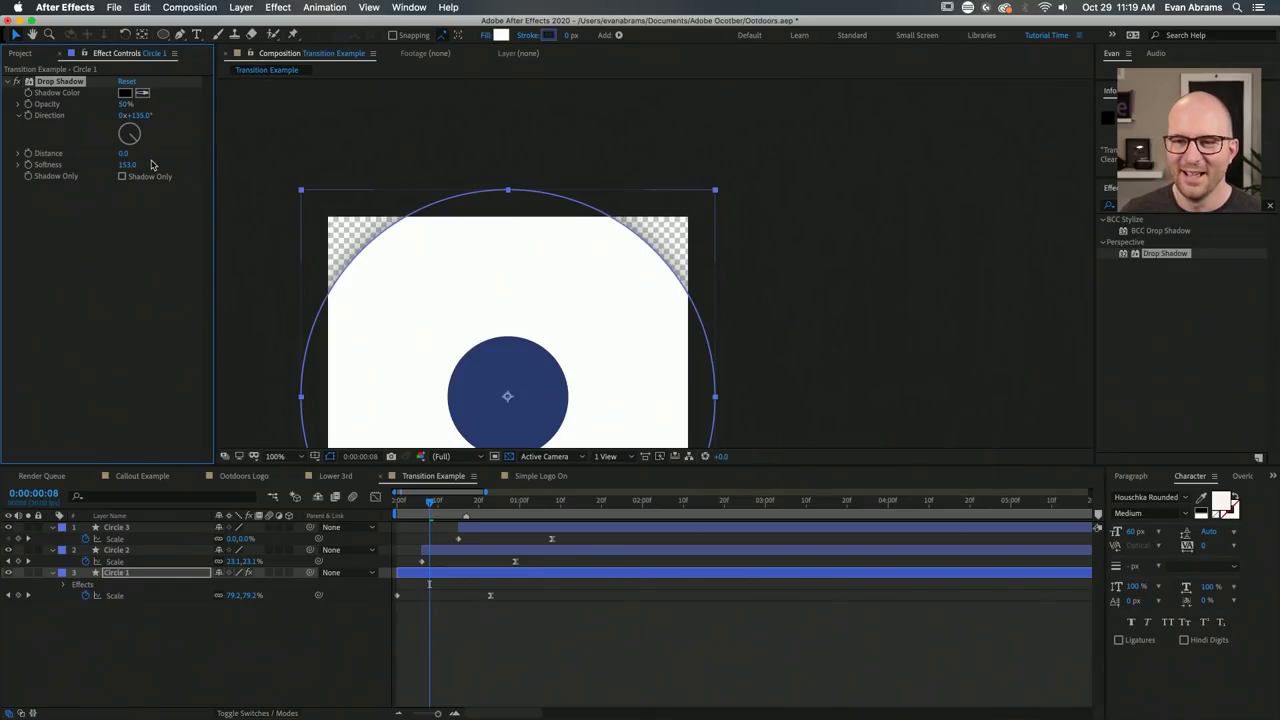
drag(131, 167, 89, 173)
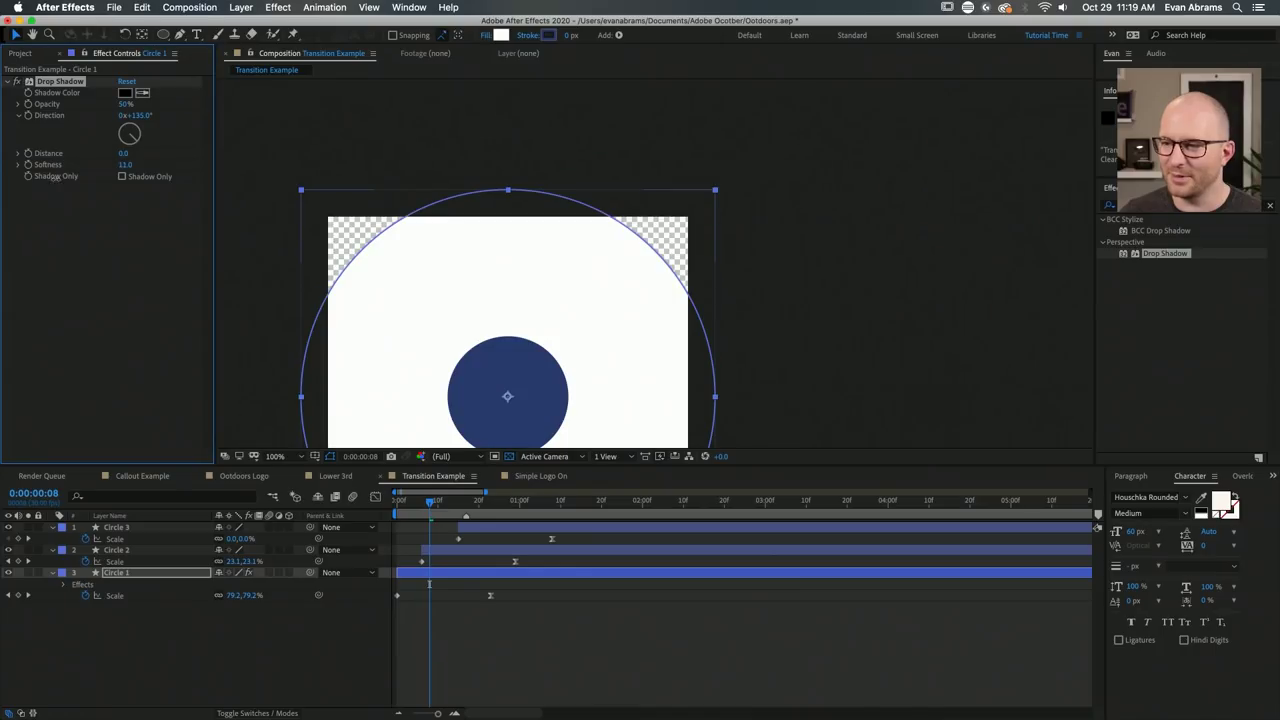
scroll(671, 266, up, 1)
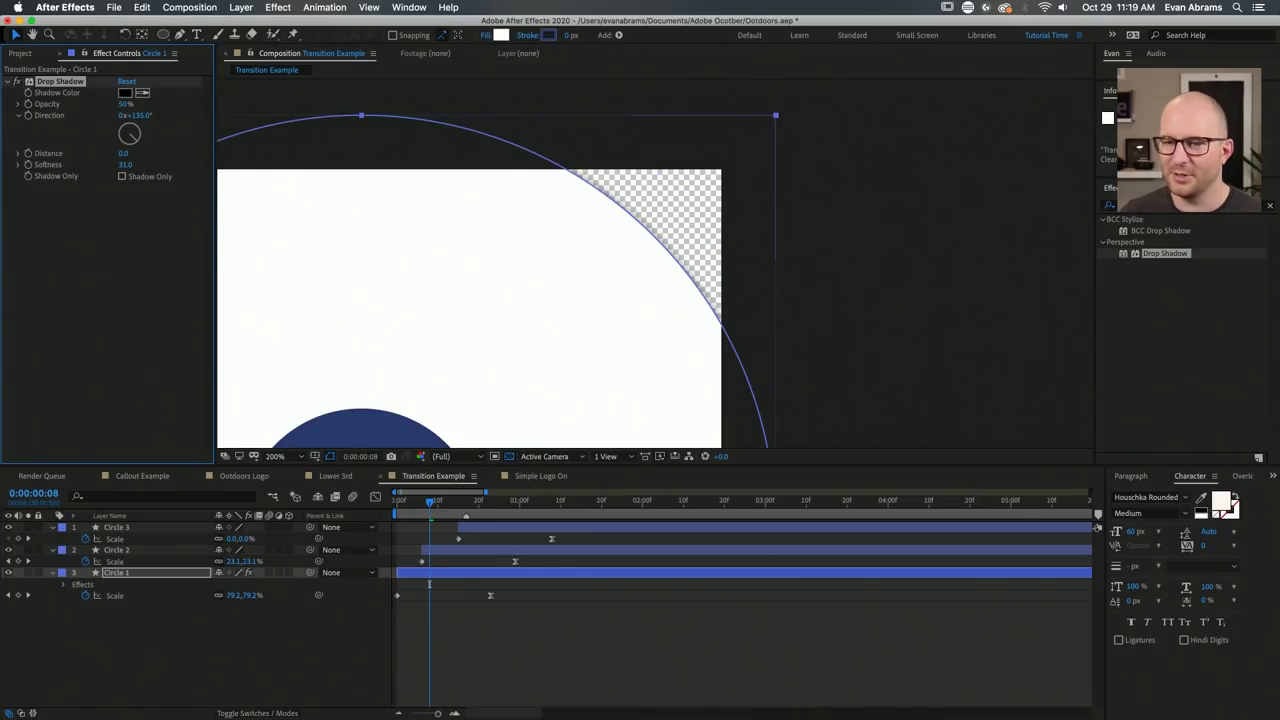
click(122, 165)
text(30)
key(Return)
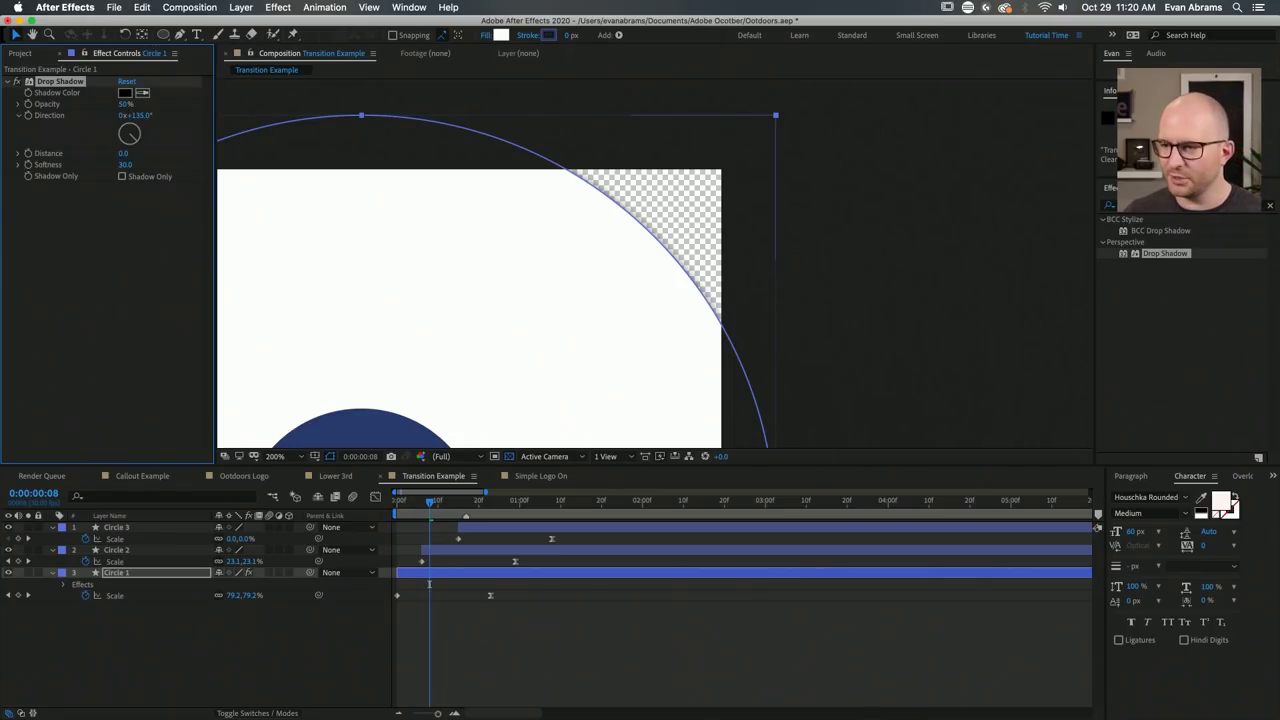
scroll(538, 321, down, 1)
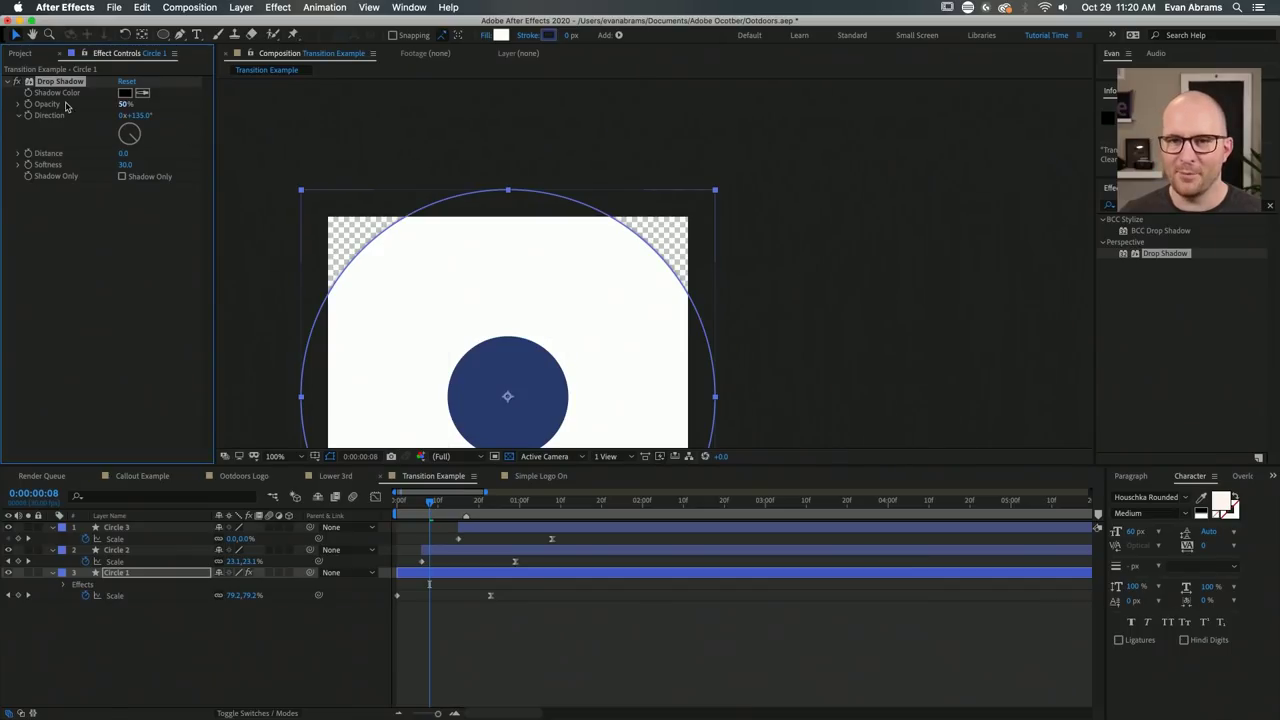
Paste the same drop shadow onto Circle 2.
click(477, 552)
key(super+v)
click(490, 533)
Paste the drop shadow onto Circle 3 and check the wipe between frames 10 and 16.
key(super+v)
click(455, 505)
drag(466, 510, 437, 505)
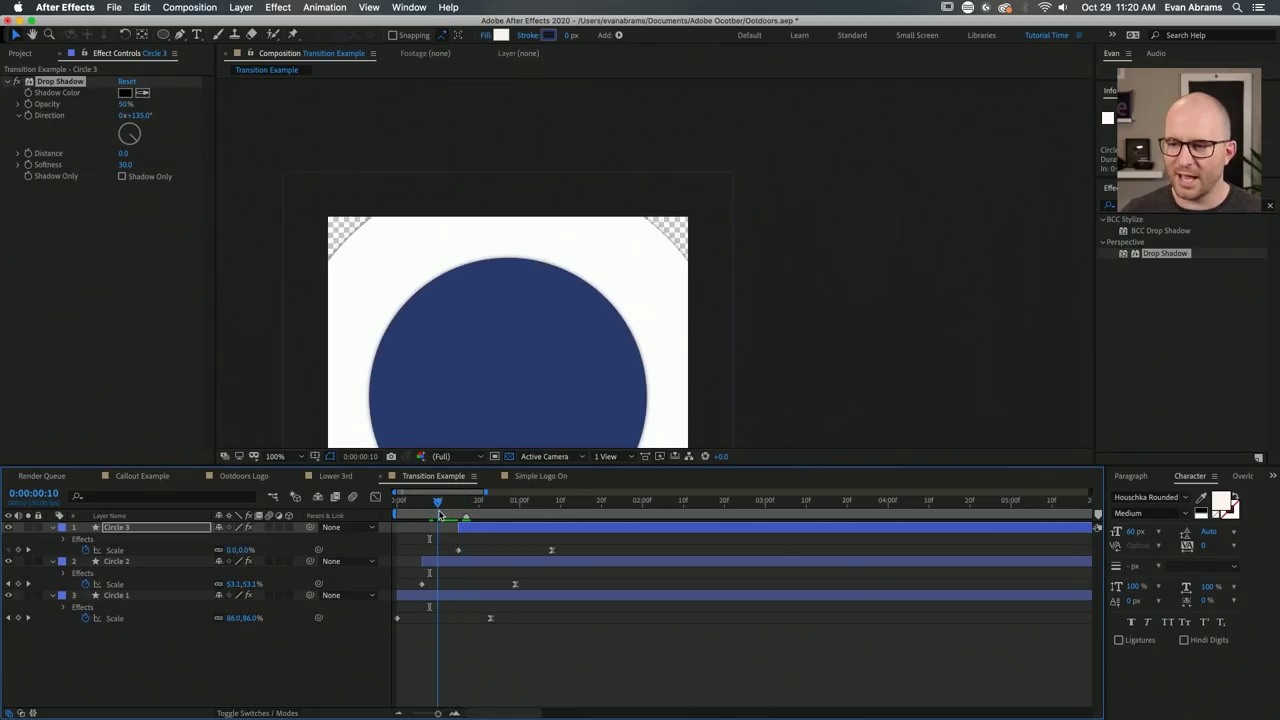
click(529, 671)
drag(494, 328, 506, 277)
scroll(477, 263, up, 1)
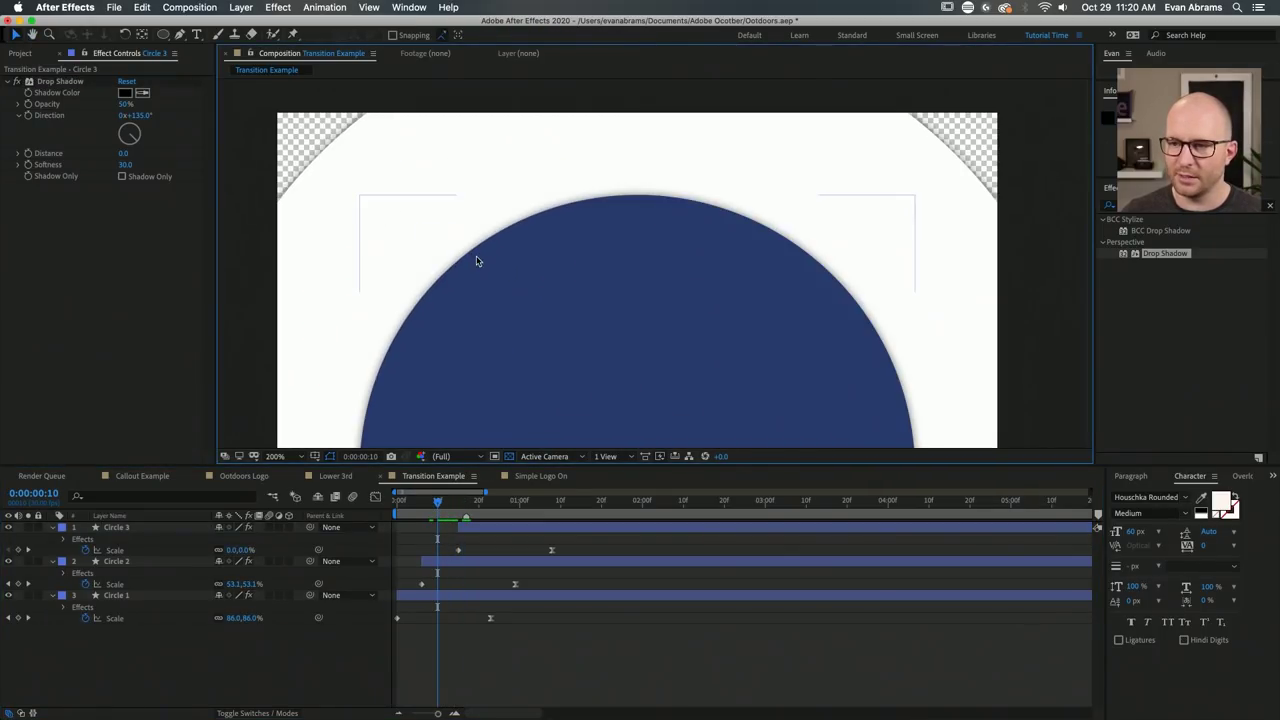
Set Circle 2's shadow Softness to 219 and Opacity to 25%, then check frame 23.
click(443, 560)
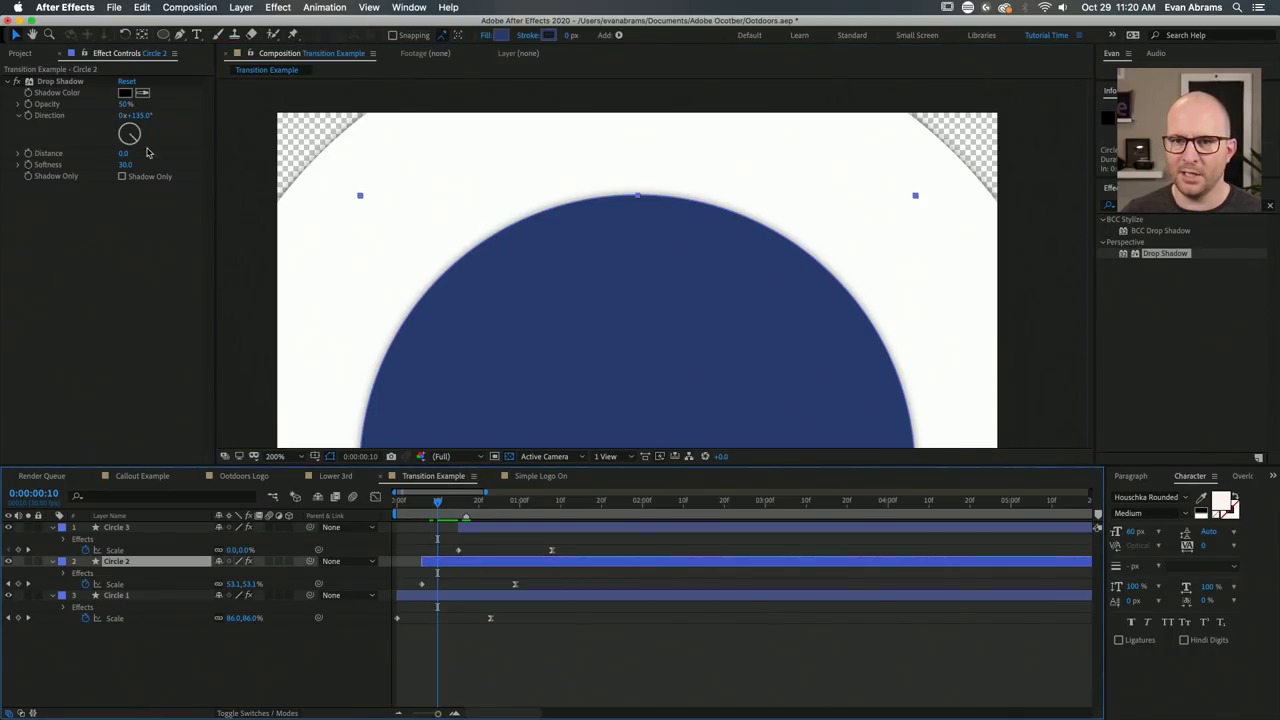
drag(125, 164, 198, 158)
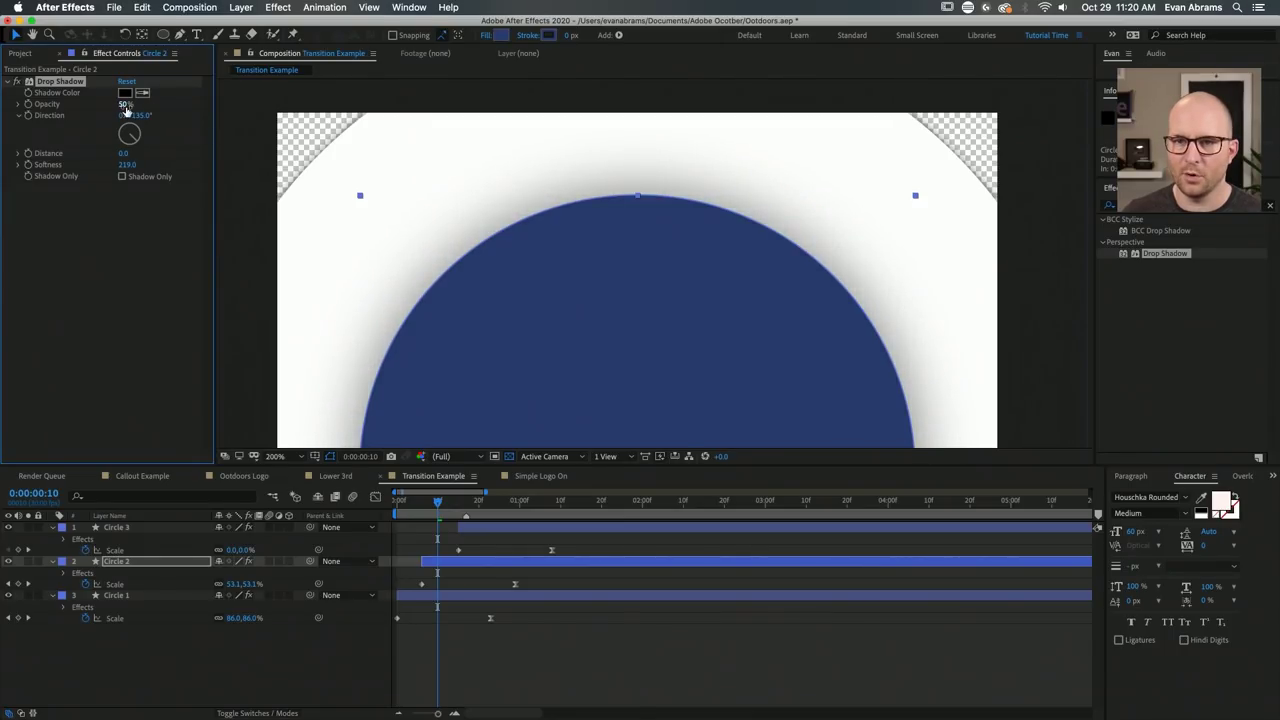
drag(102, 108, 89, 110)
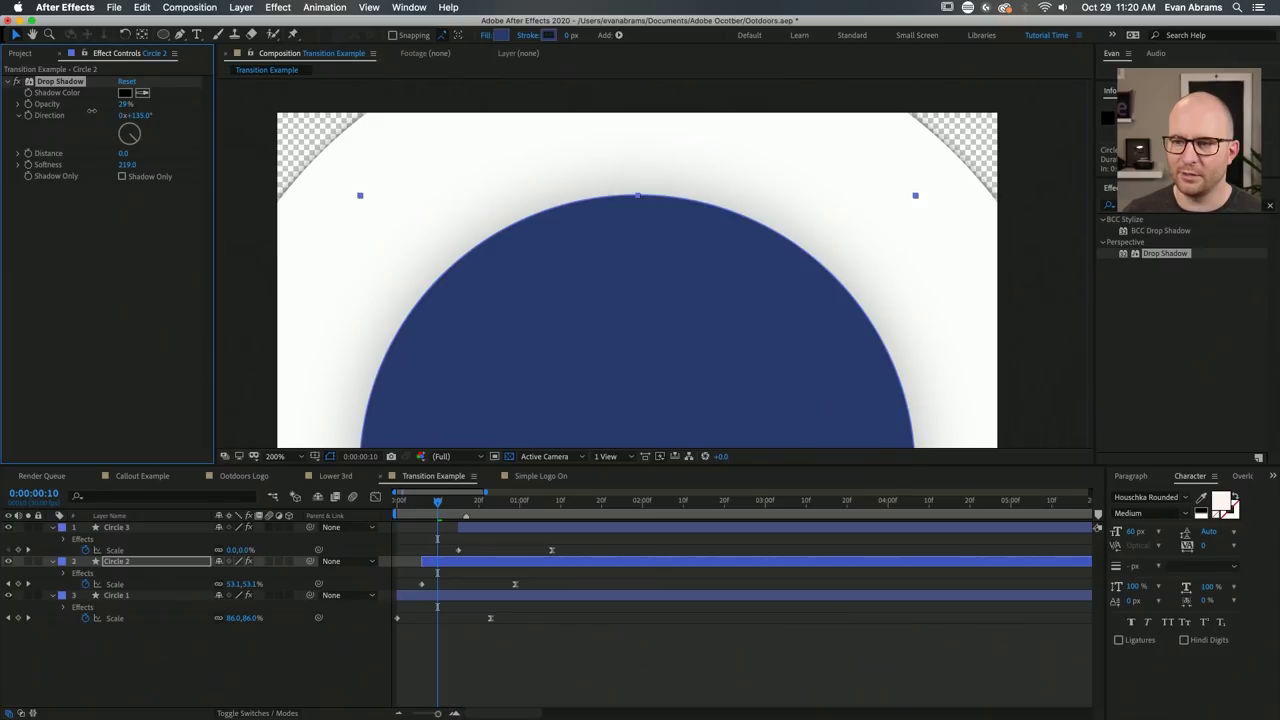
click(124, 104)
text(25)
key(Return)
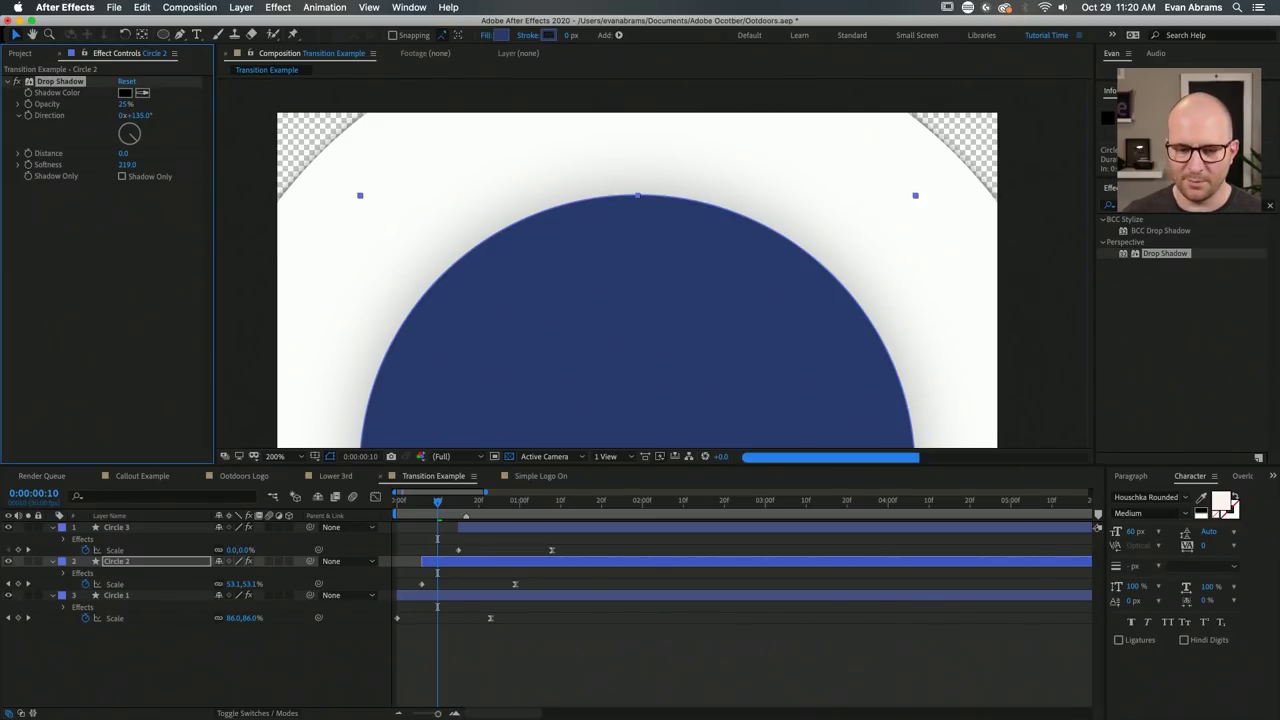
key(comma)
click(629, 640)
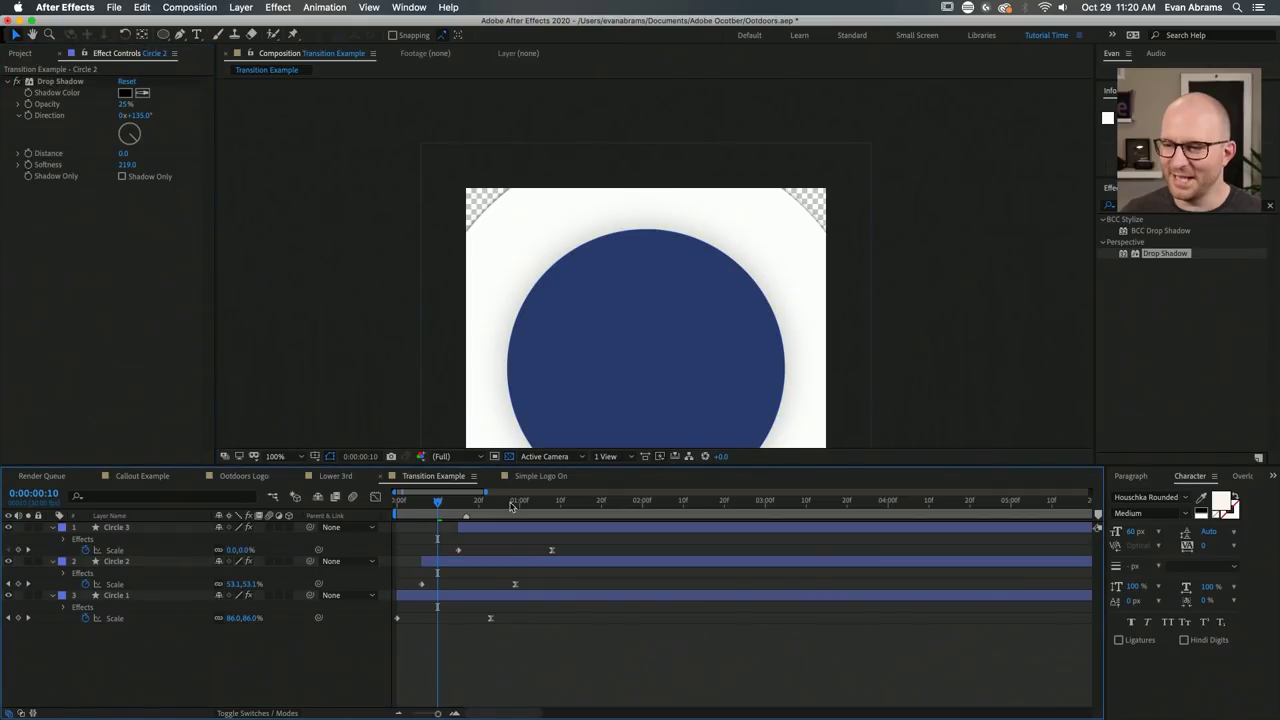
drag(468, 503, 486, 505)
Set Circle 3's Drop Shadow softness to 409 and opacity to 25%, then preview.
click(510, 528)
scroll(506, 232, up, 2)
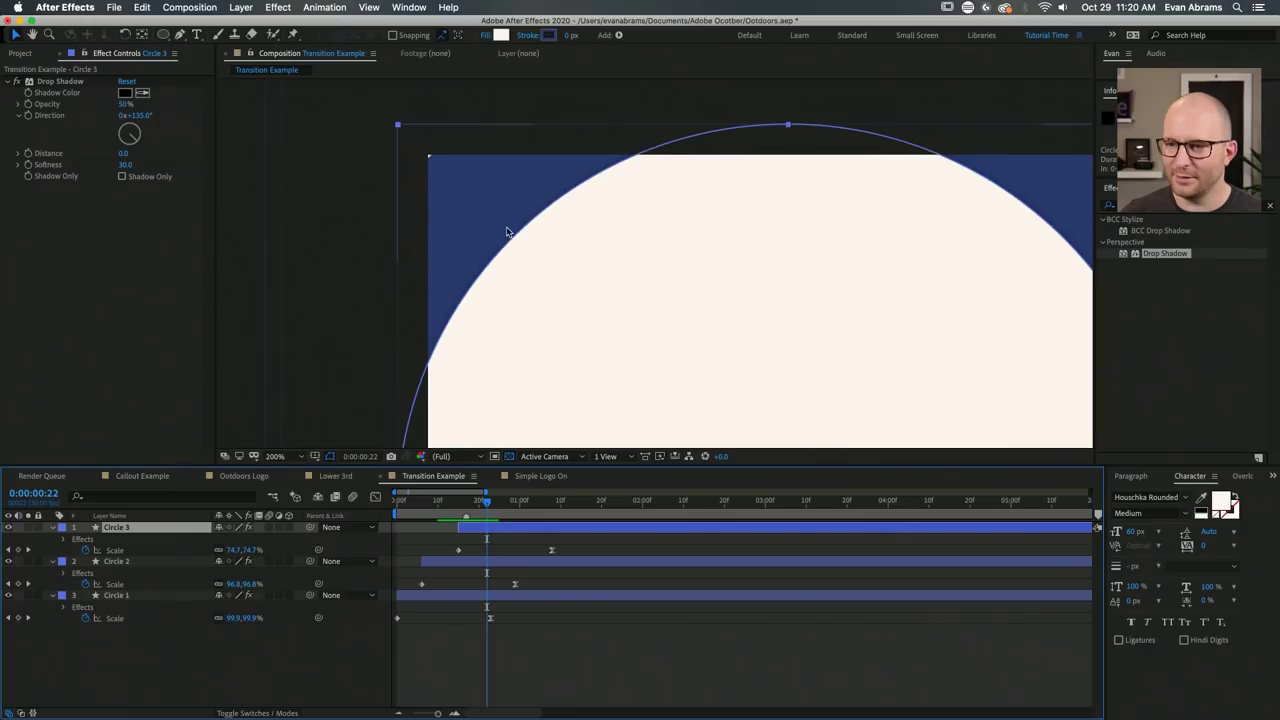
click(127, 164)
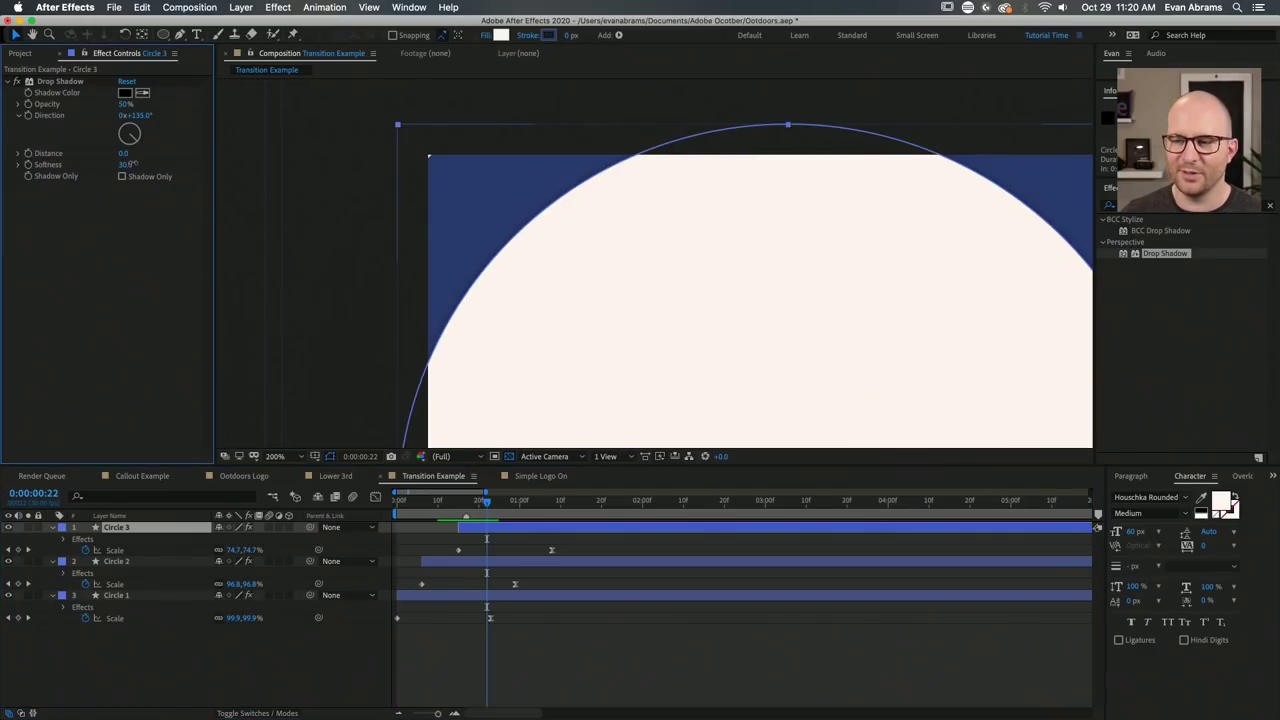
drag(131, 164, 226, 158)
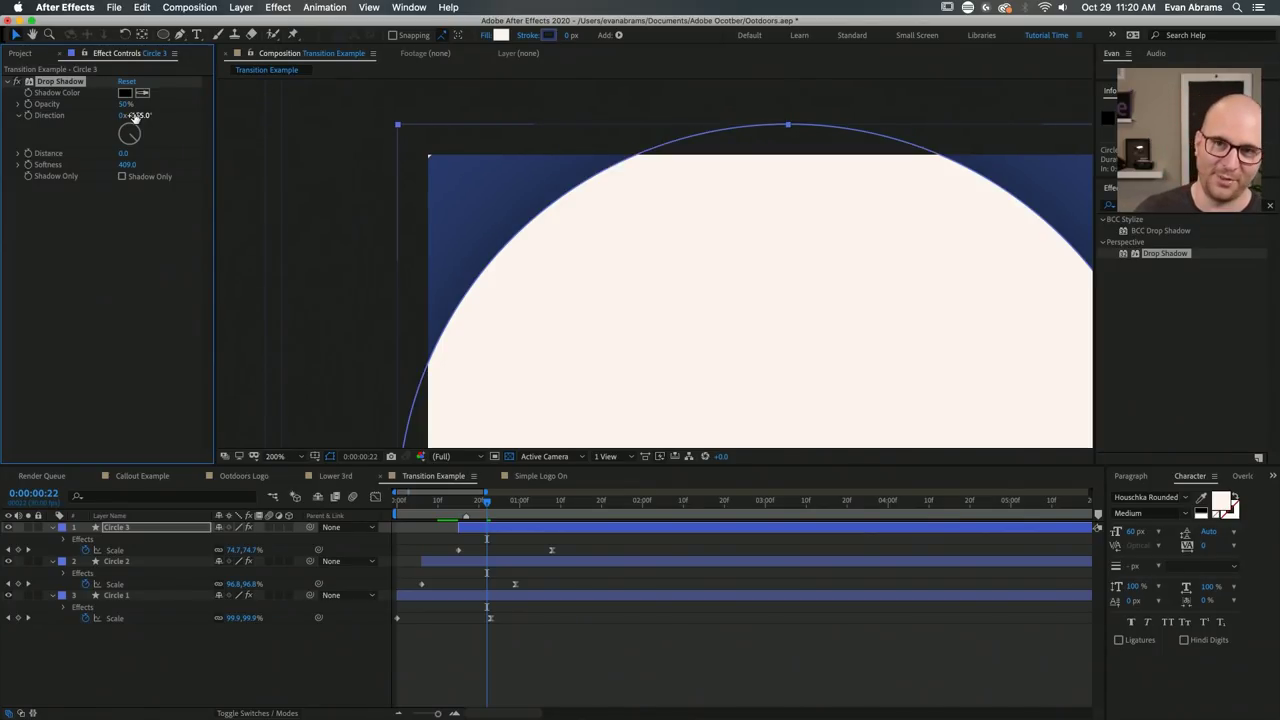
click(126, 104)
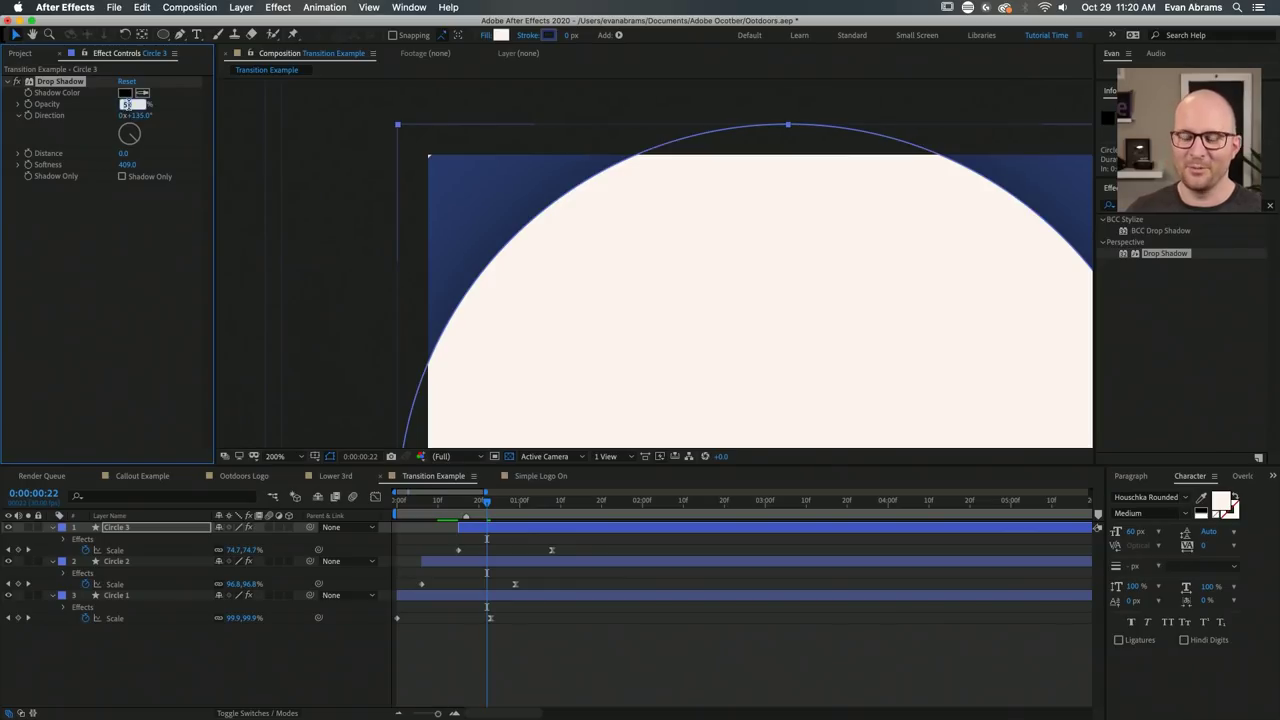
key(Return)
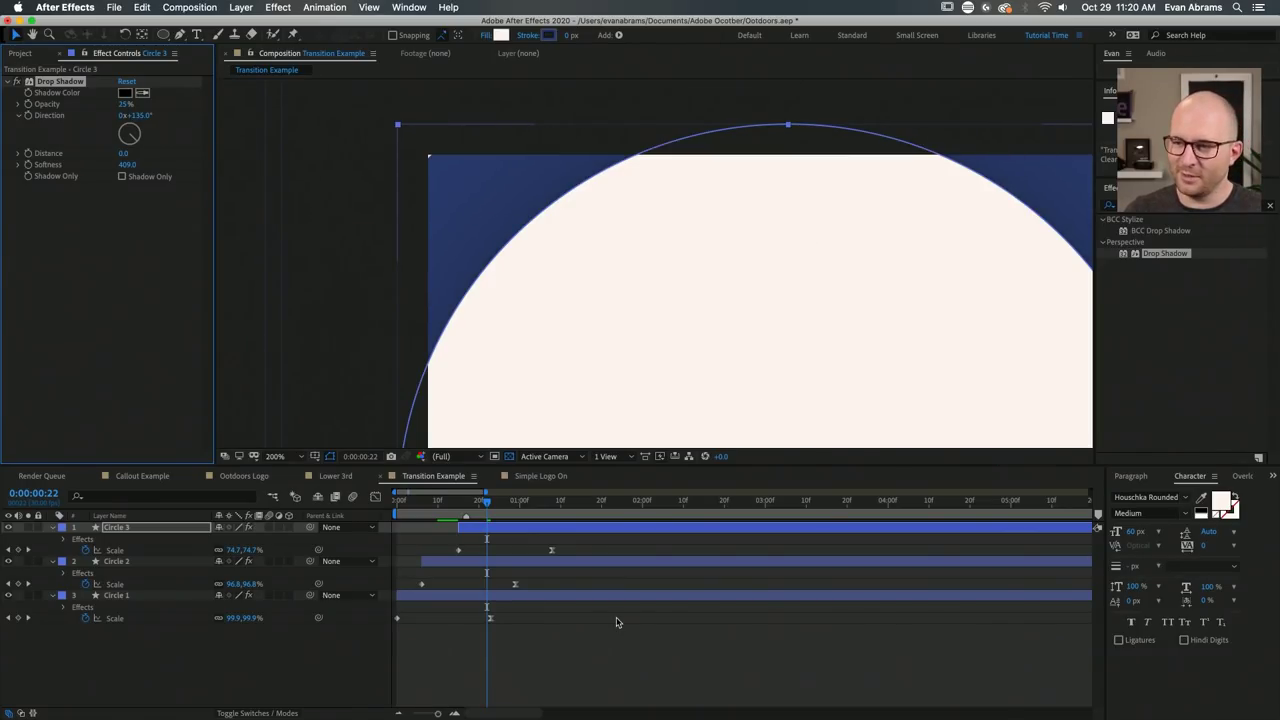
scroll(633, 297, down, 1)
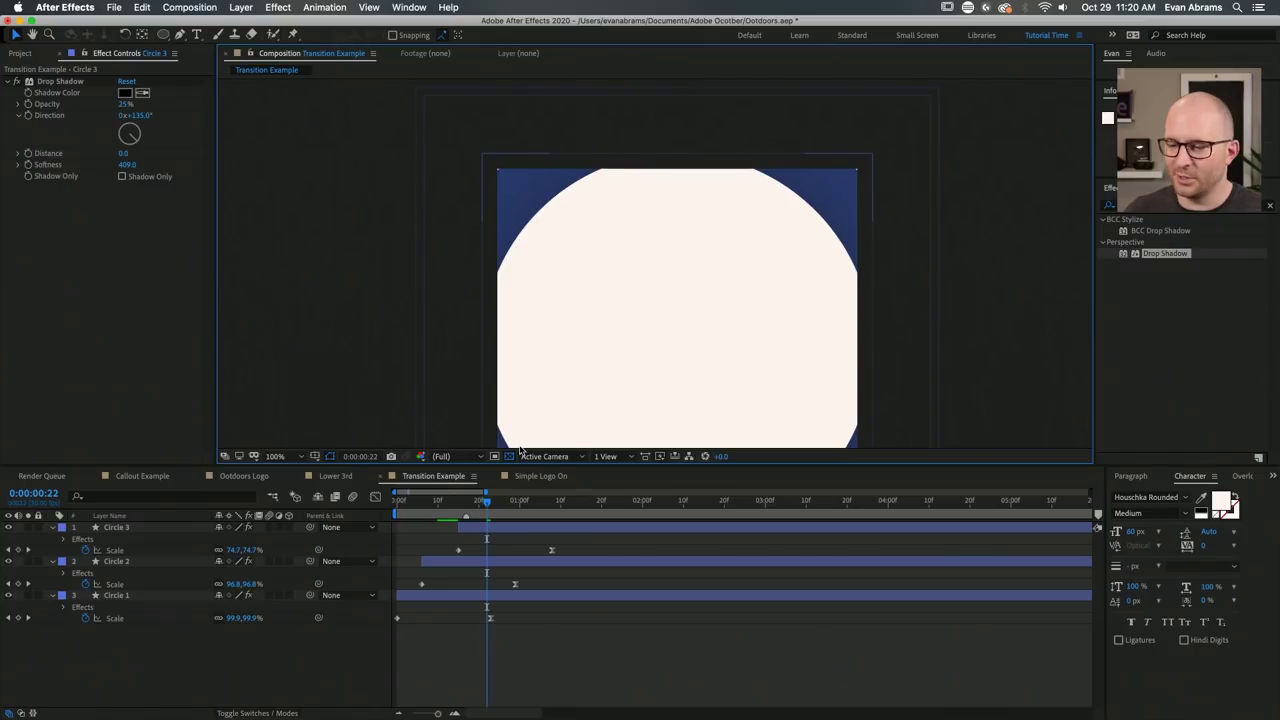
key(space)
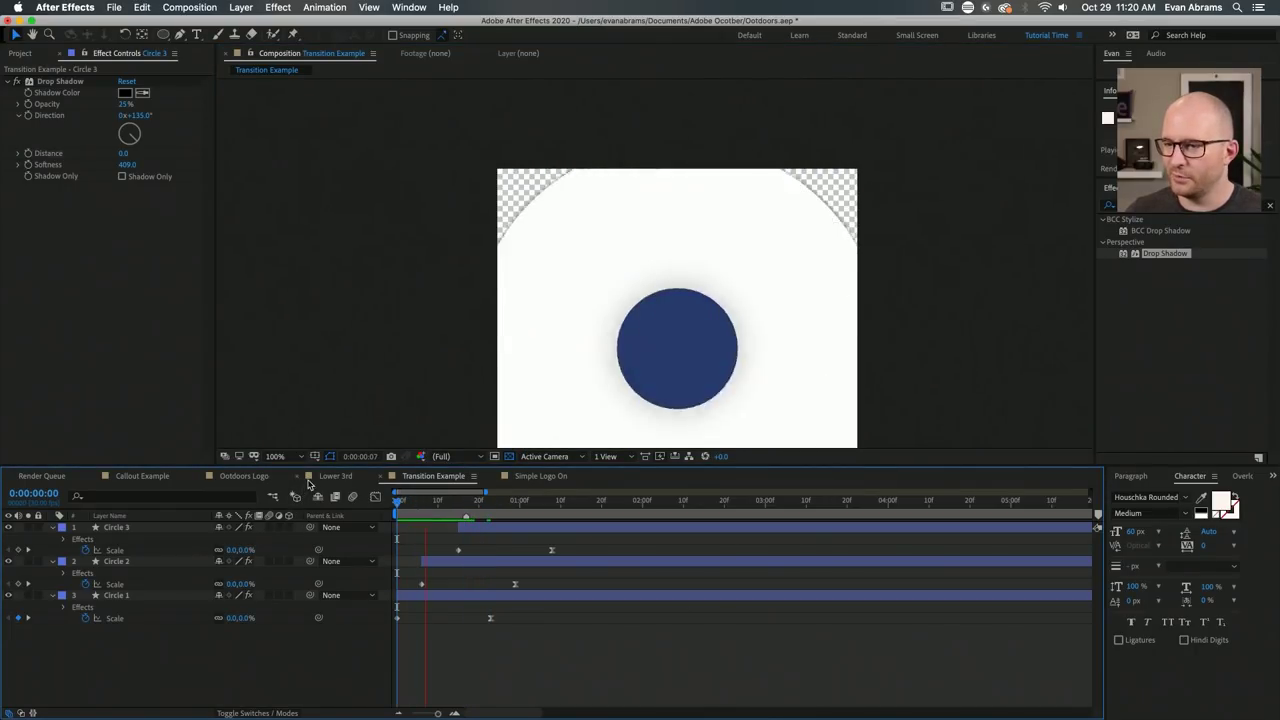
click(410, 501)
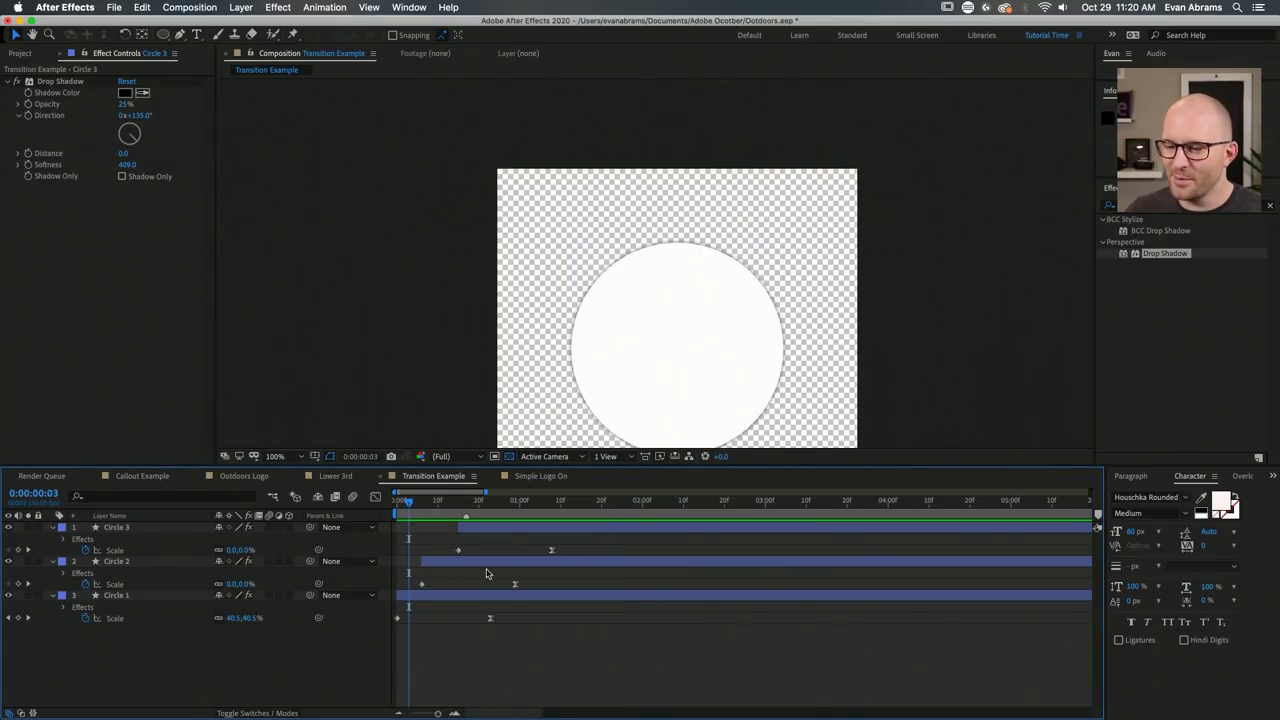
click(520, 597)
click(60, 81)
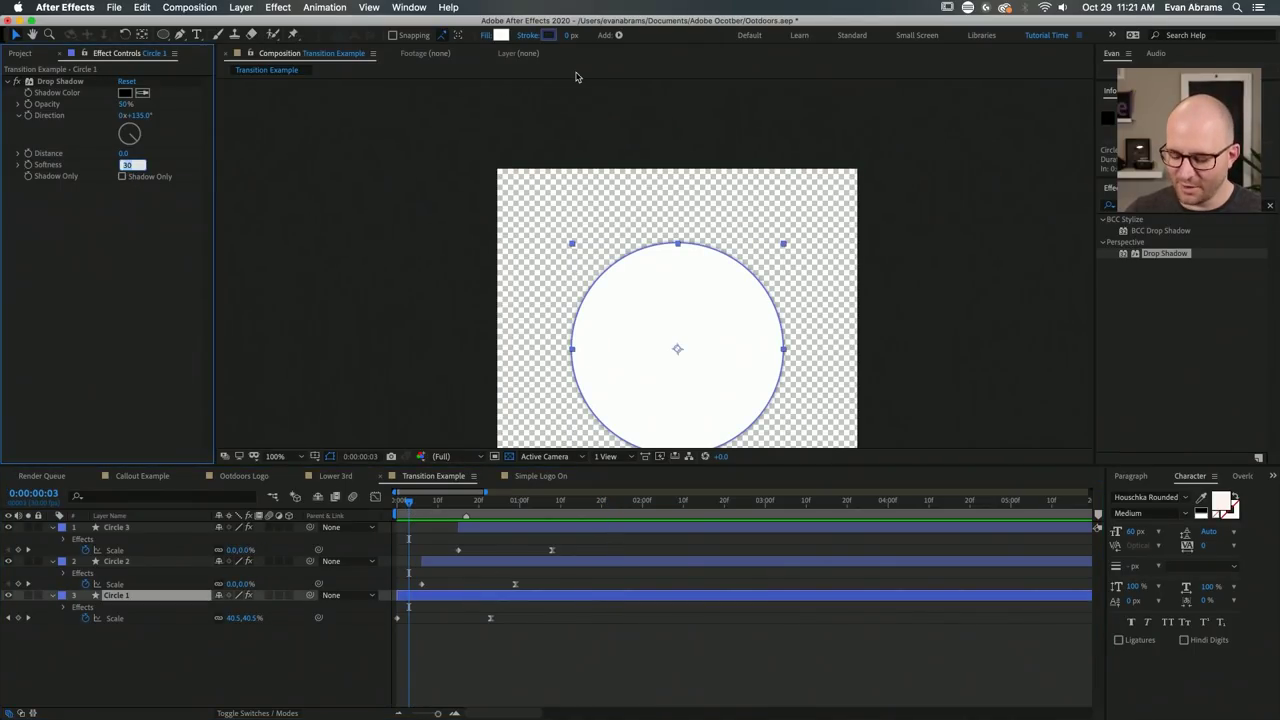
click(484, 564)
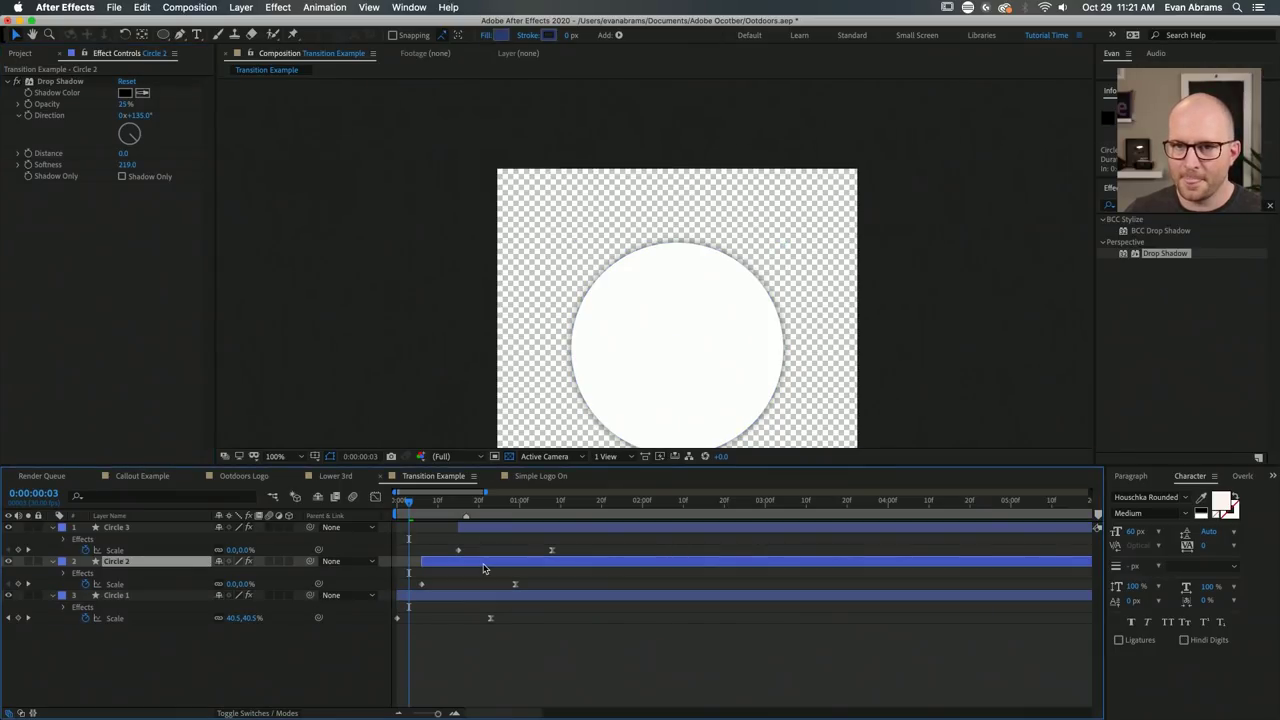
click(487, 527)
key(space)
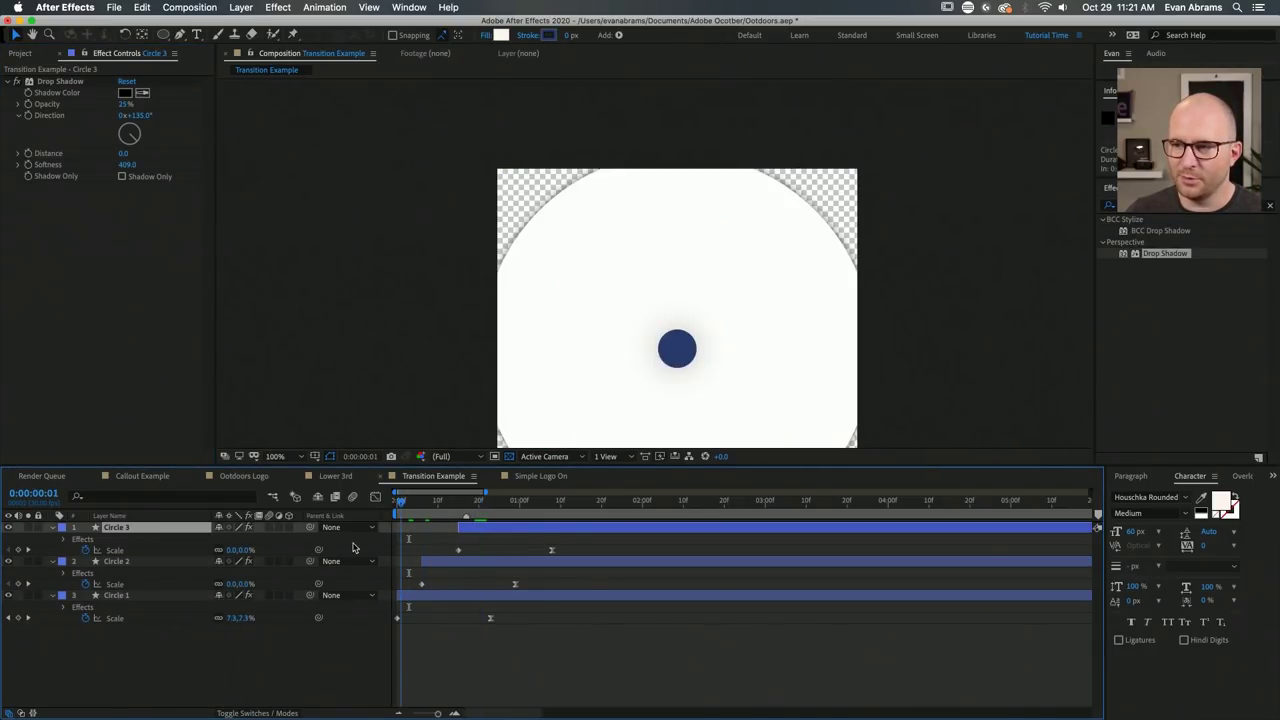
key(space)
key(space)
scroll(623, 260, down, 1)
key(space)
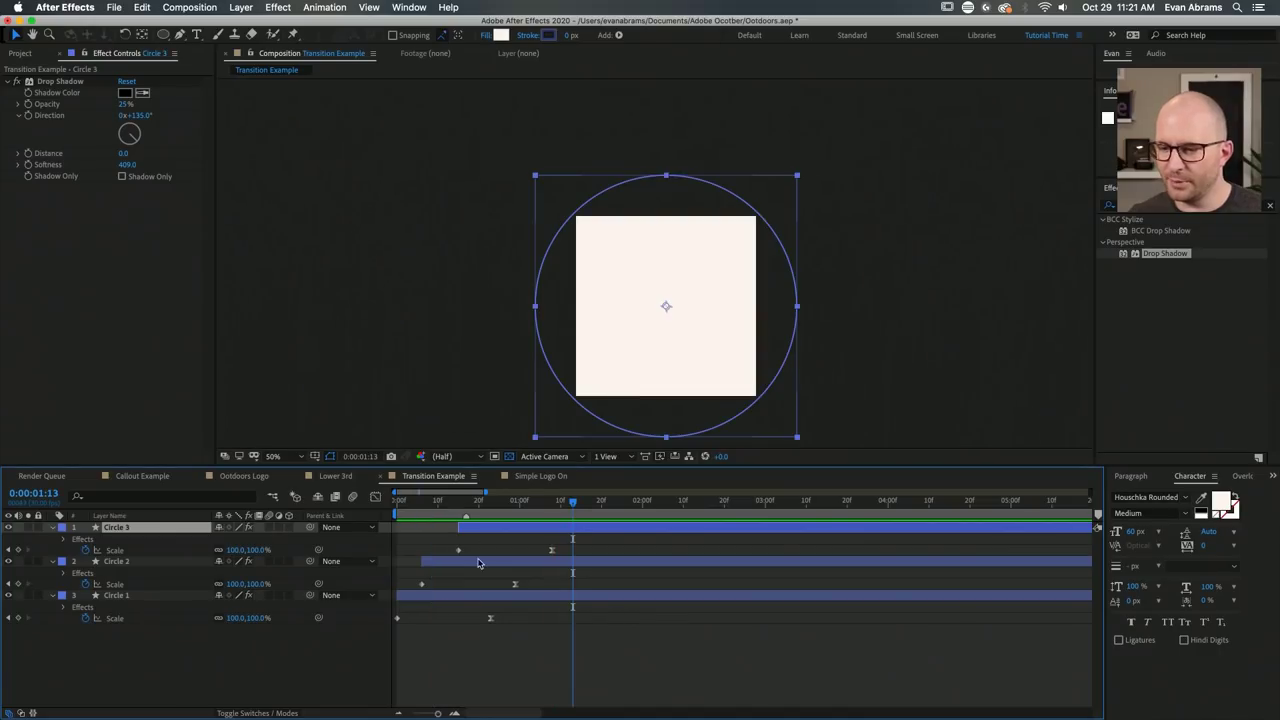
drag(484, 531, 484, 561)
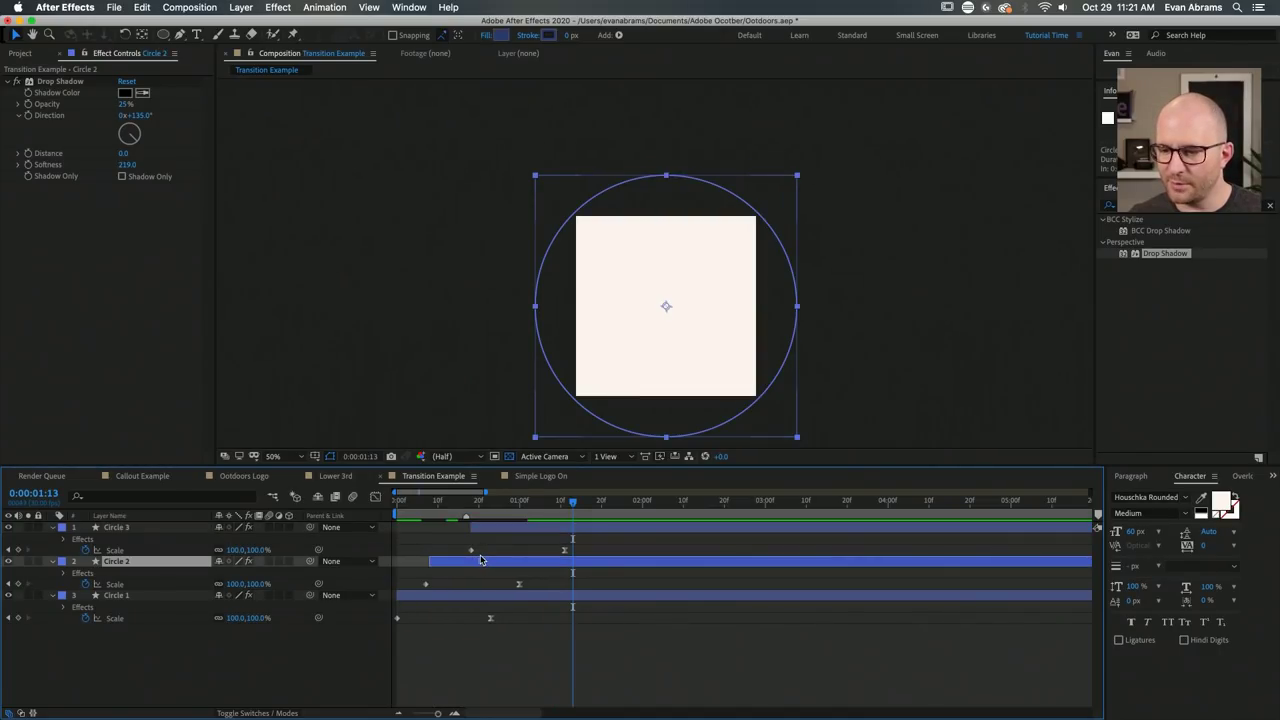
Adjust the start times of Circle 3 and Circle 2, then preview the staggered circles.
key(space)
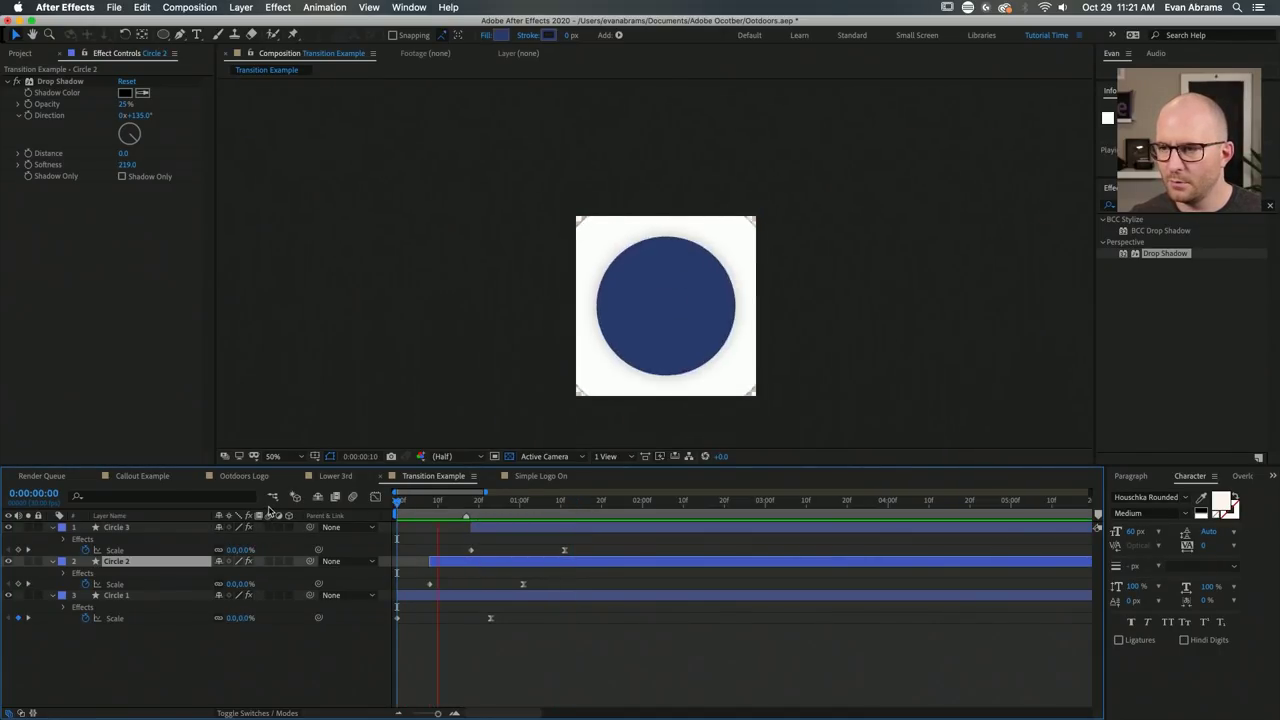
key(space)
click(486, 531)
key(ctrl+z)
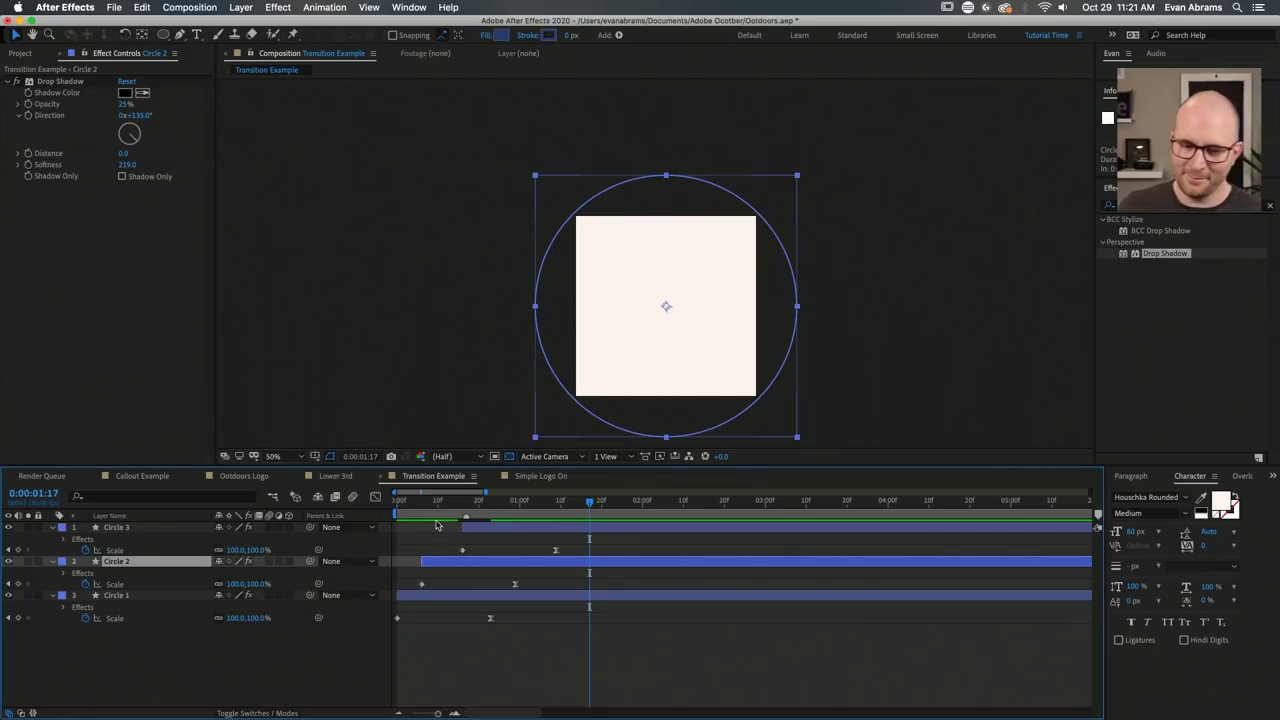
click(590, 630)
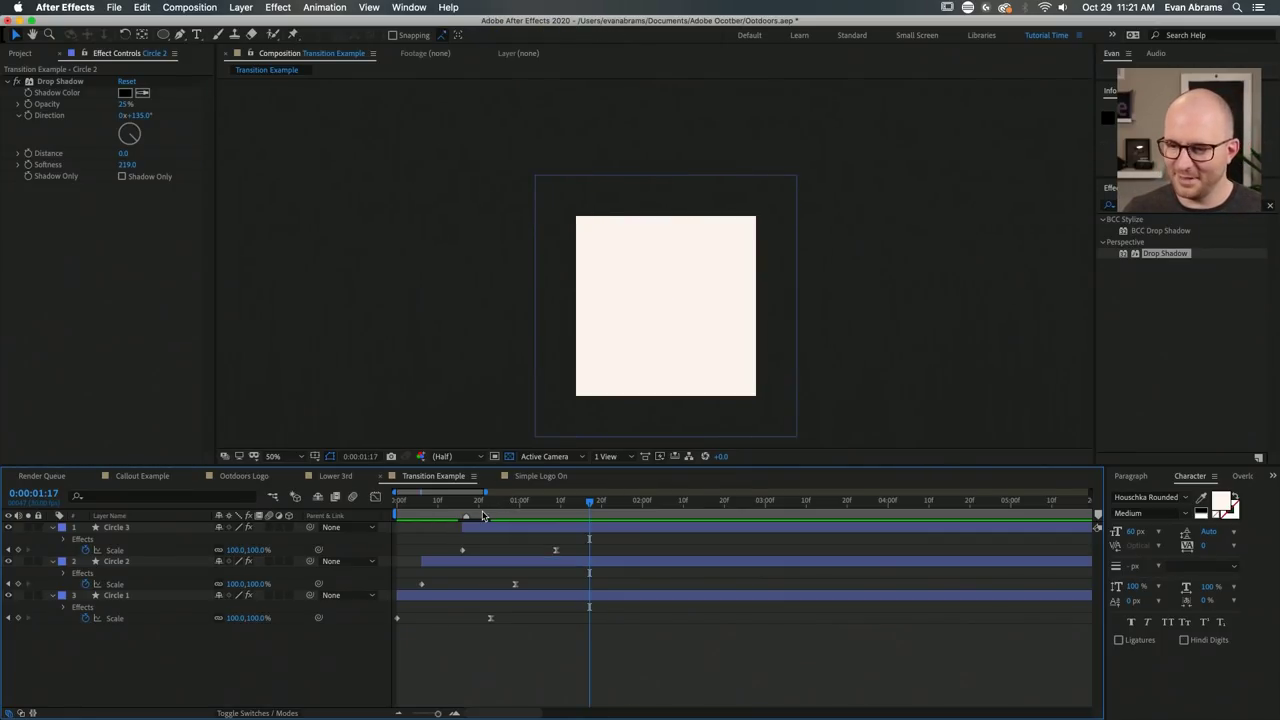
key(space)
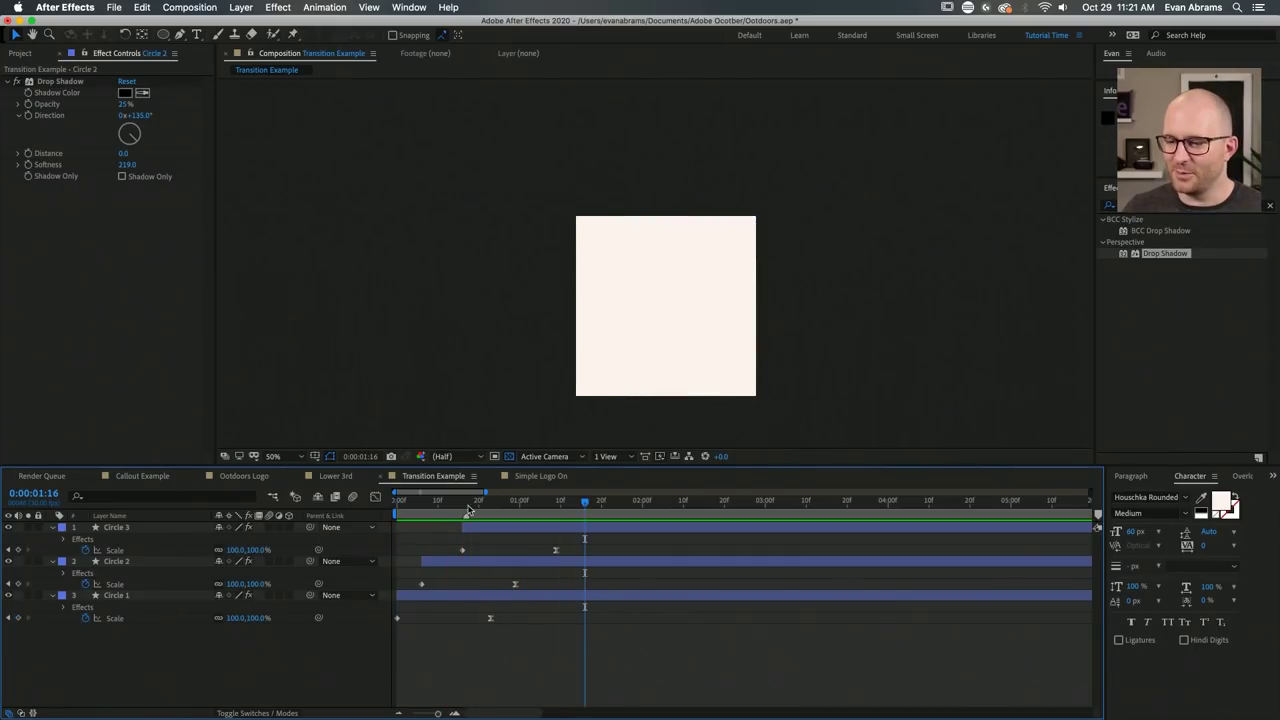
Review the timing around 0:00:01:26 and frame 18, then select all layers.
click(613, 501)
click(625, 509)
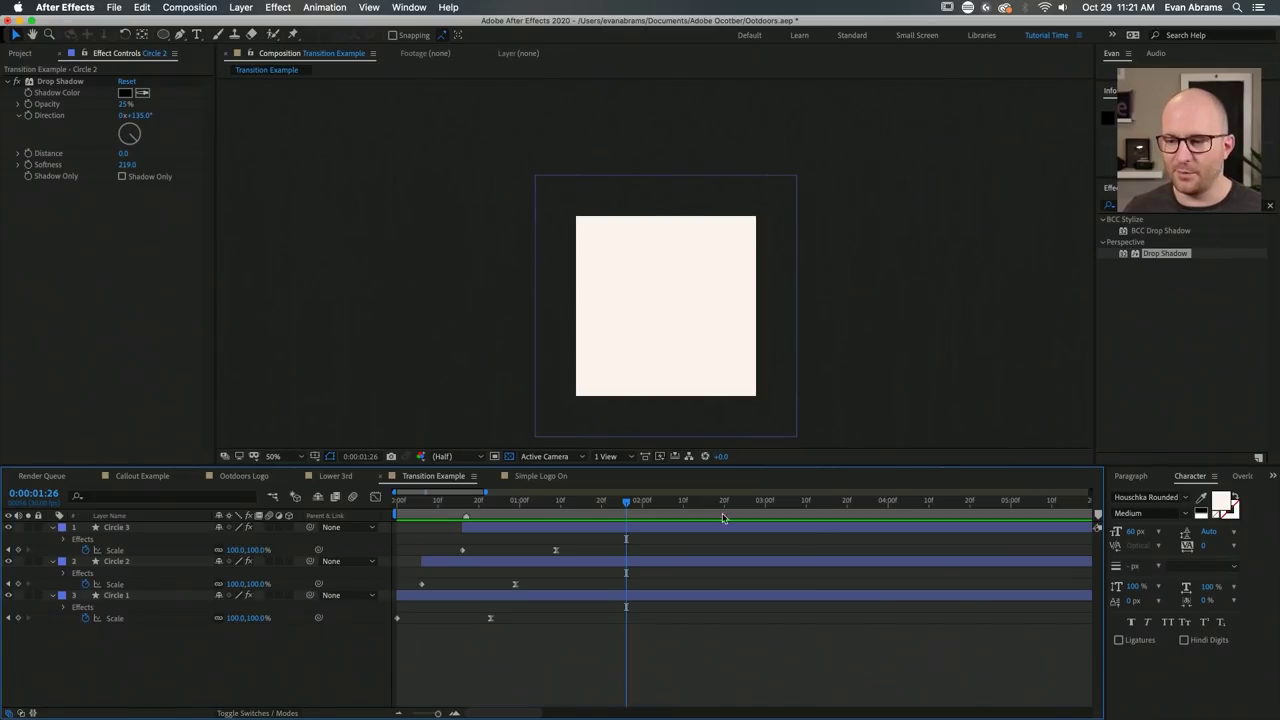
key(space)
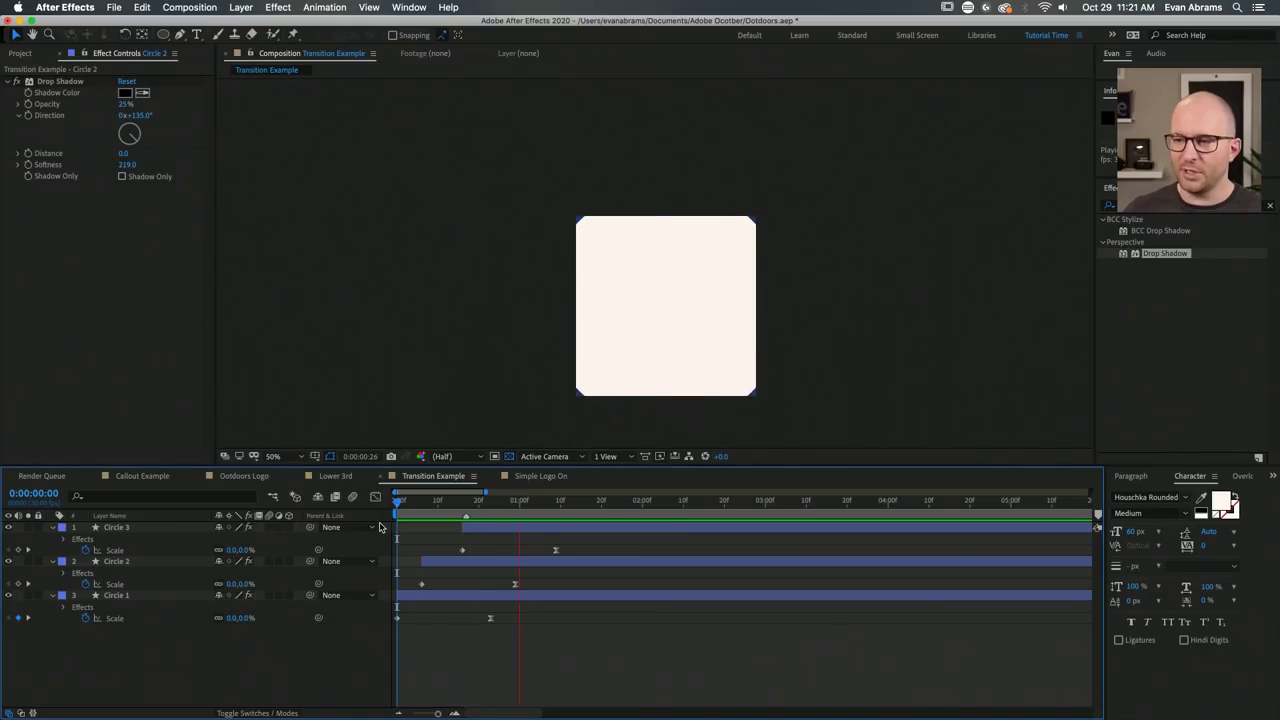
key(space)
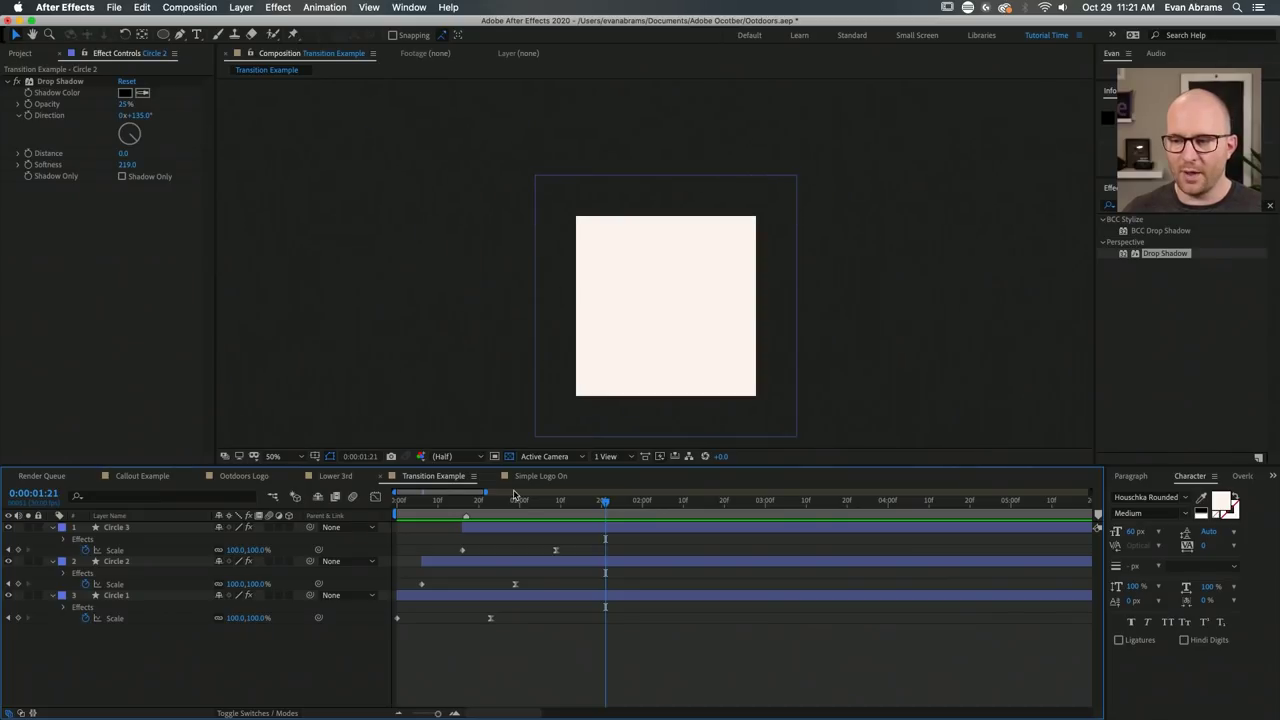
mouse_move(513, 507)
mouse_down()
mouse_move(472, 510)
mouse_move(527, 507)
mouse_move(507, 507)
mouse_up()
click(666, 306)
key(ctrl+a)
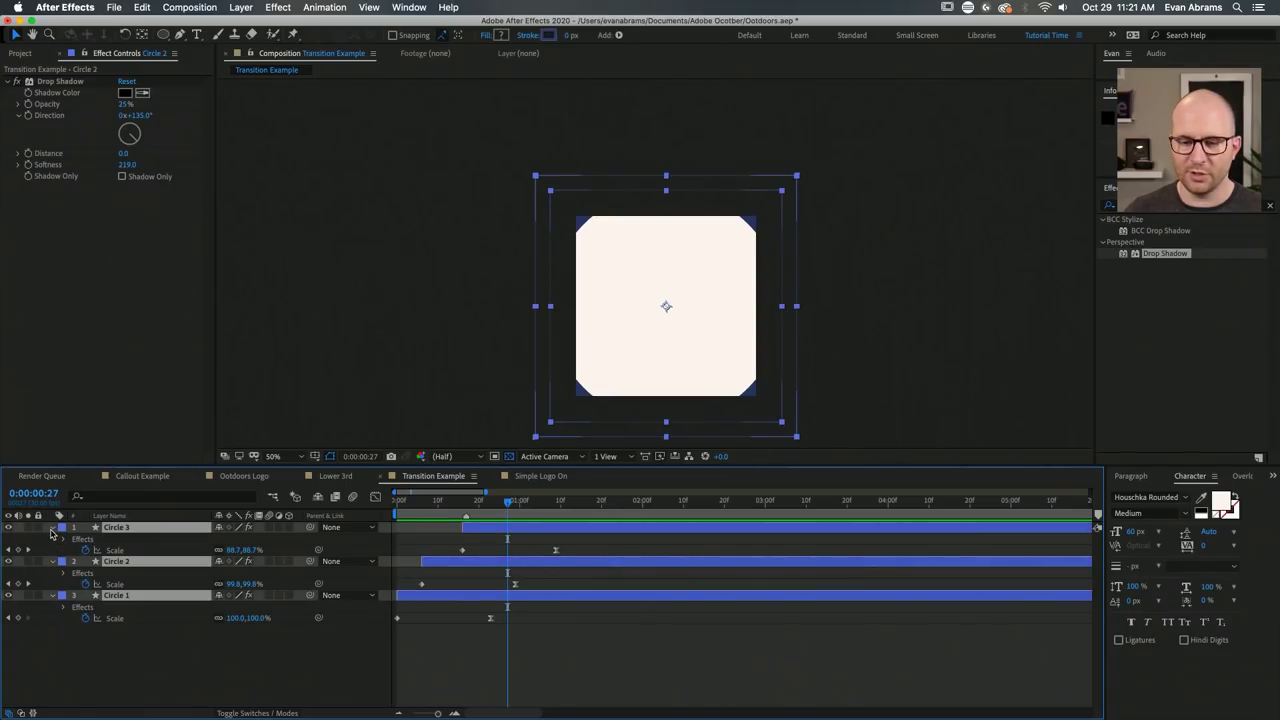
Duplicate Circle 1 as Circle 4 at the top and start it at the current time.
key(u)
click(134, 583)
click(116, 550)
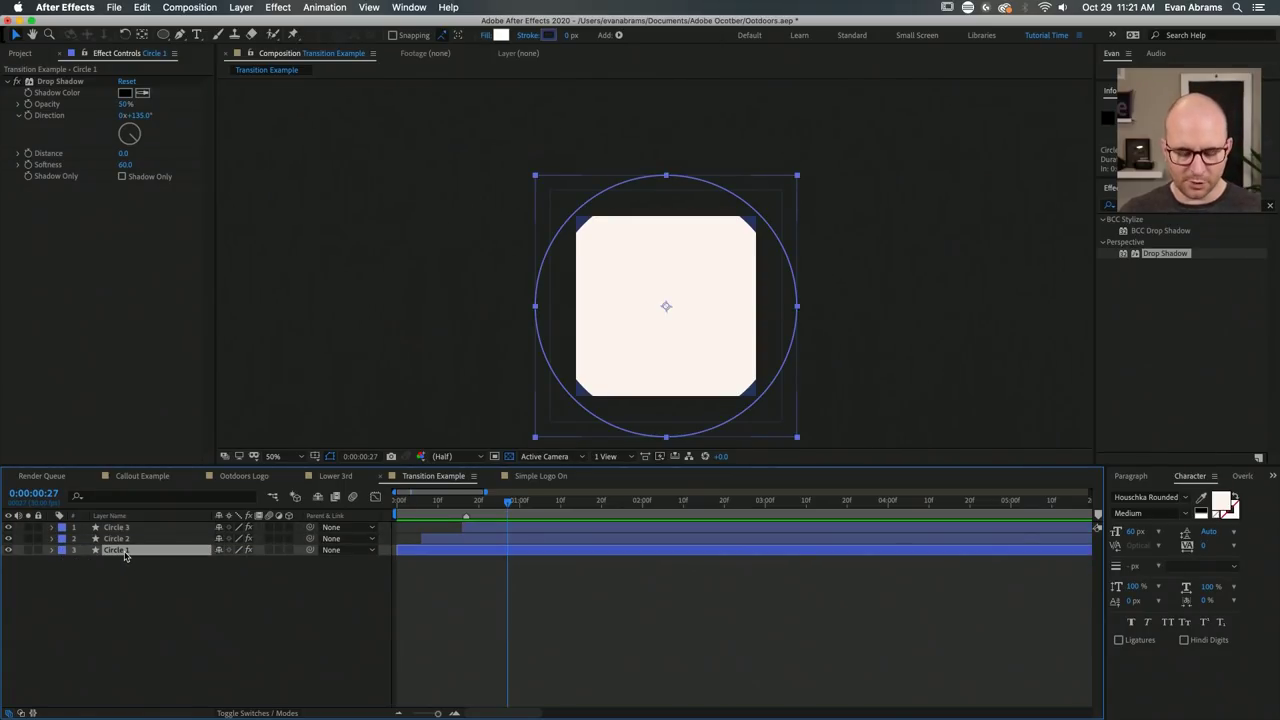
key(ctrl+d)
drag(125, 551, 128, 524)
drag(410, 528, 518, 503)
Delete Circle 4's Drop Shadow effect and show the layer blend mode columns.
click(68, 80)
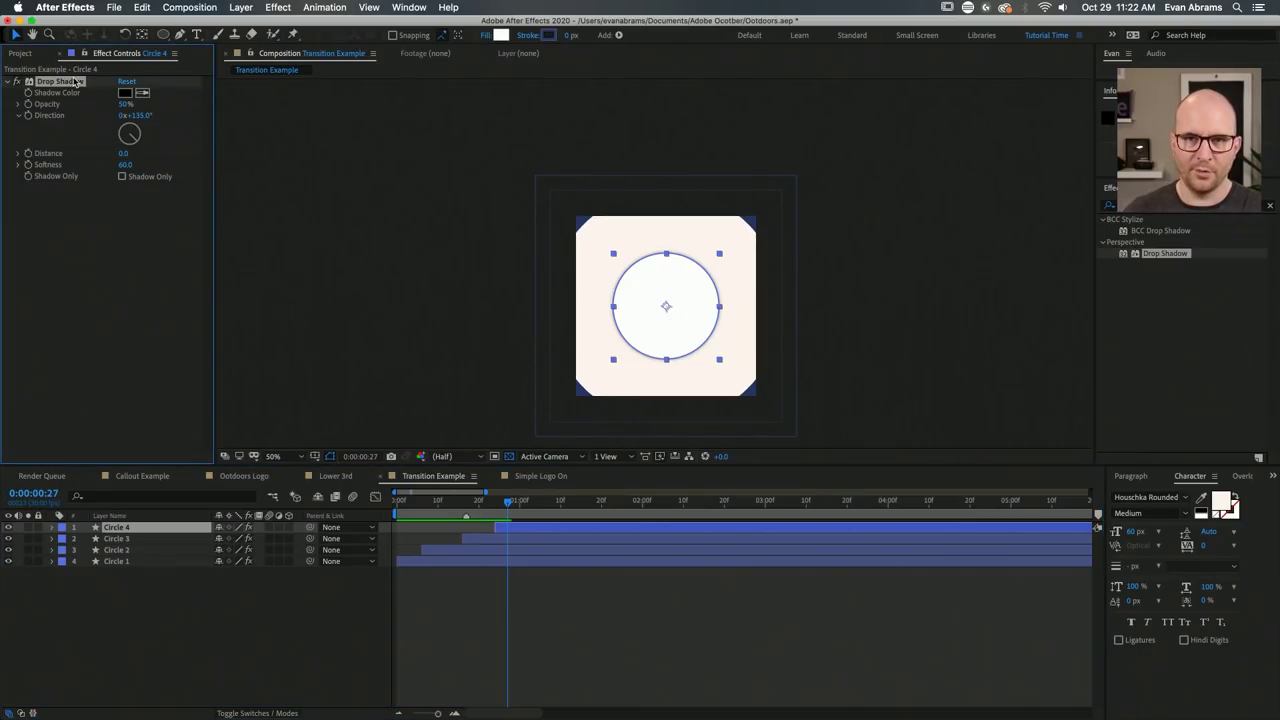
key(Delete)
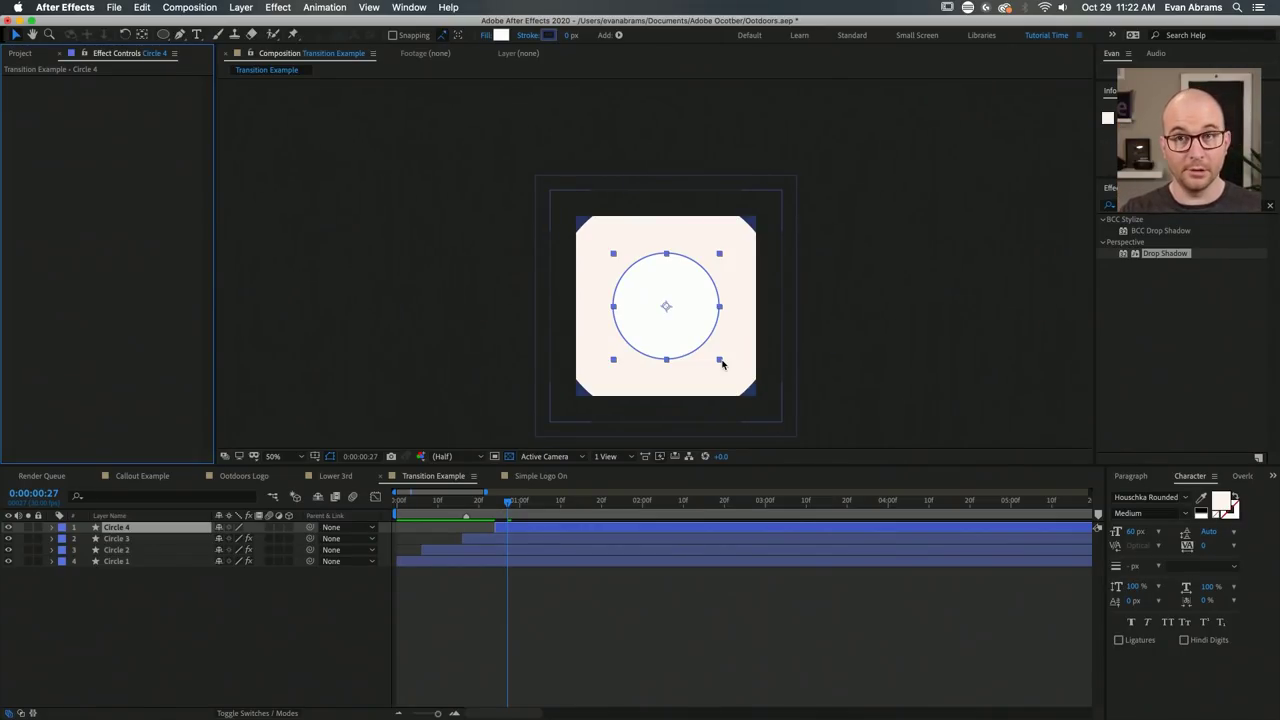
click(269, 712)
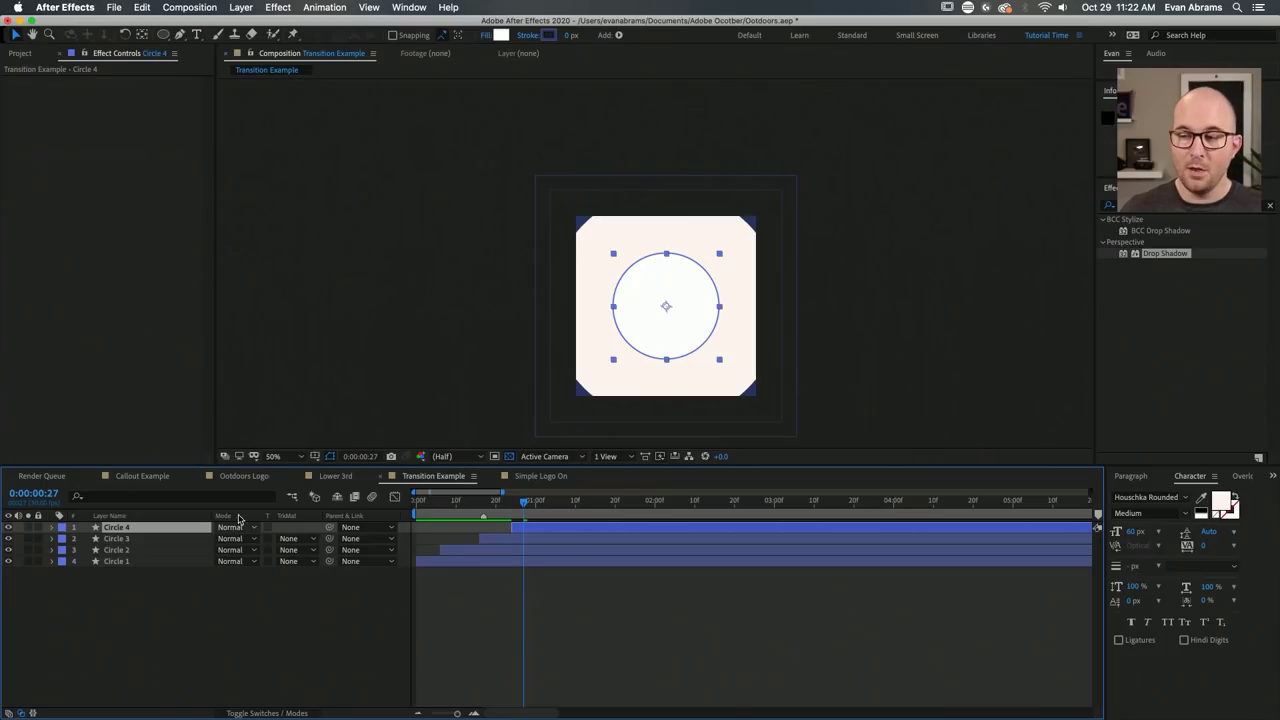
click(250, 527)
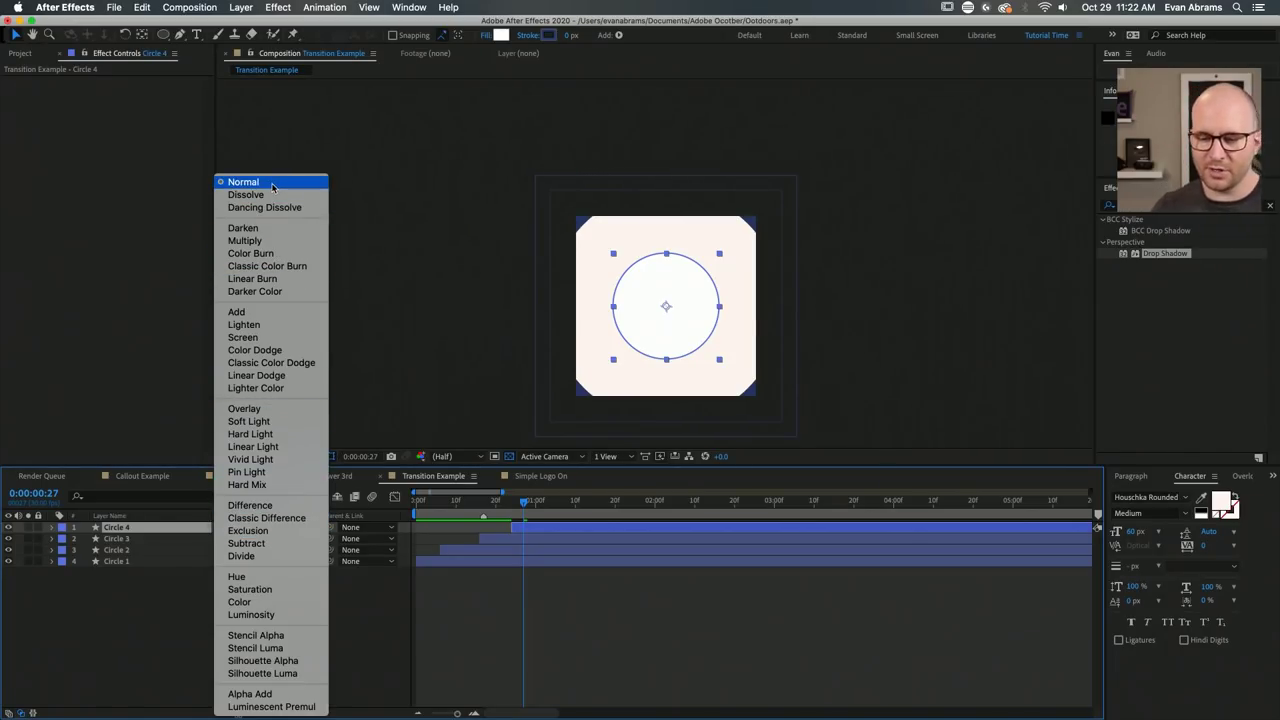
Set Circle 4's blend mode to Silhouette Alpha.
click(292, 662)
click(240, 530)
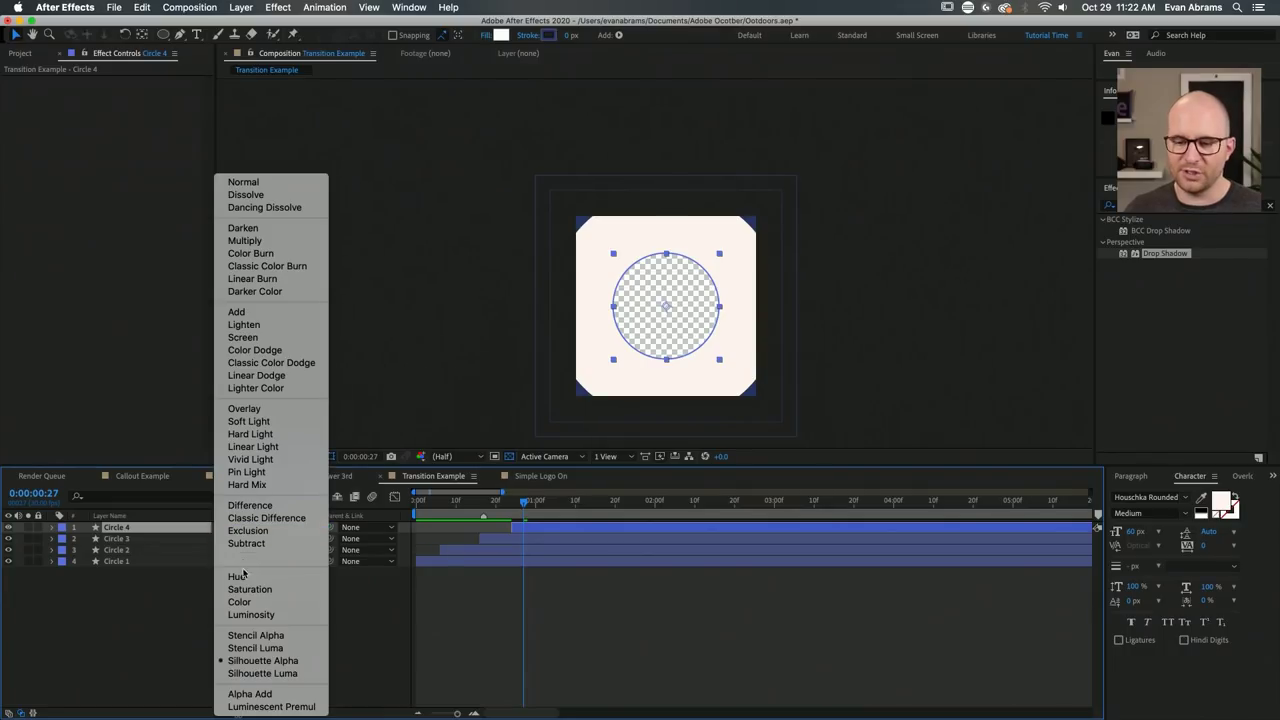
click(286, 662)
click(423, 651)
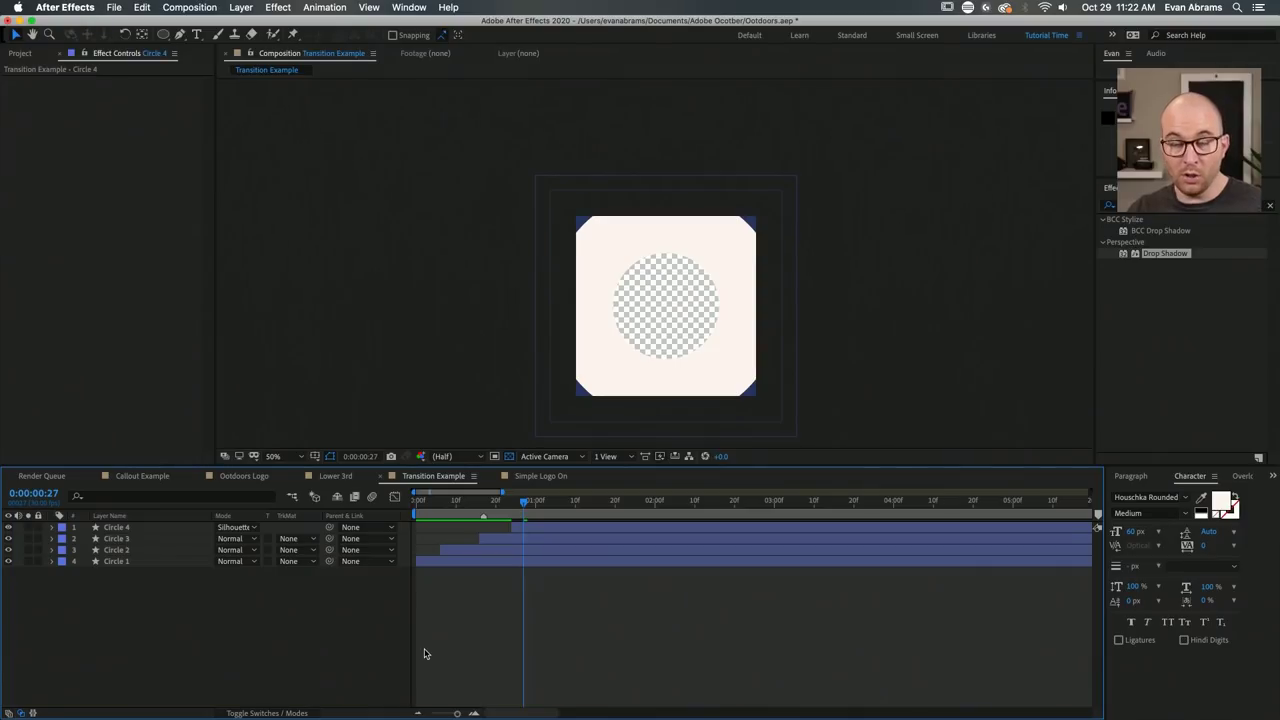
Preview the wipe from the start and stop on 0:00:01:14, where the circles clear.
key(Home)
key(space)
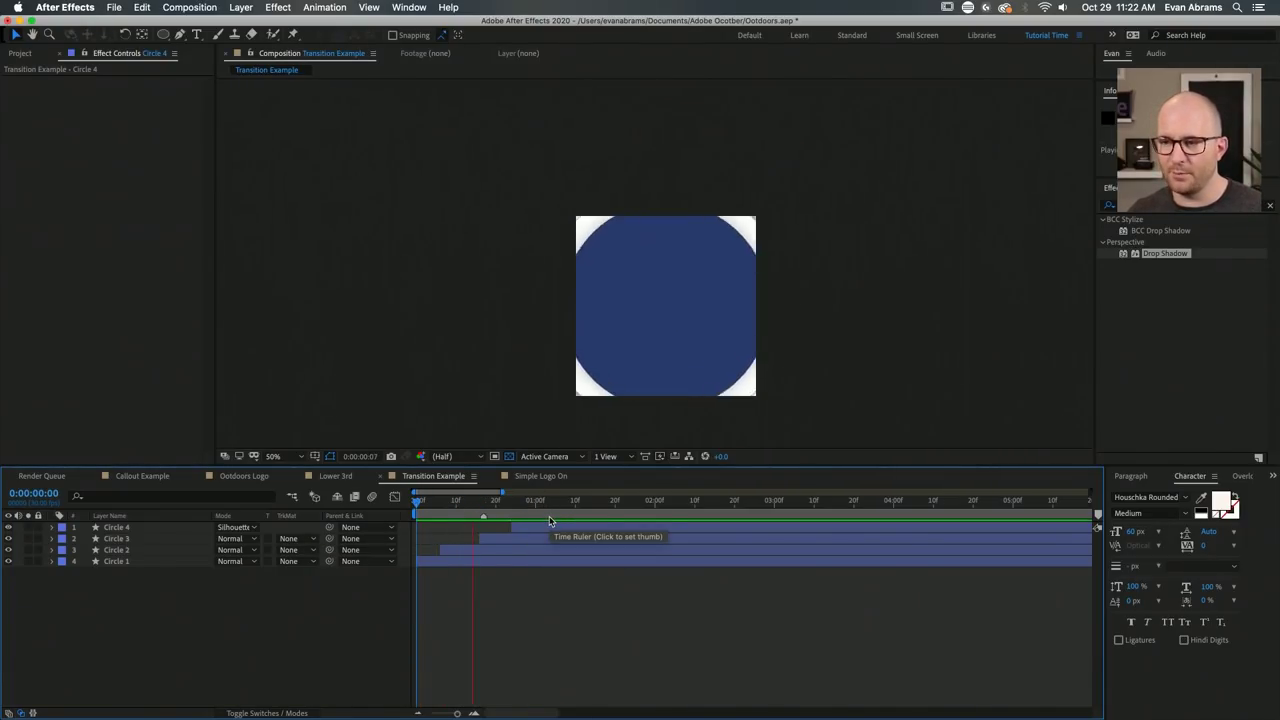
key(space)
drag(491, 503, 582, 527)
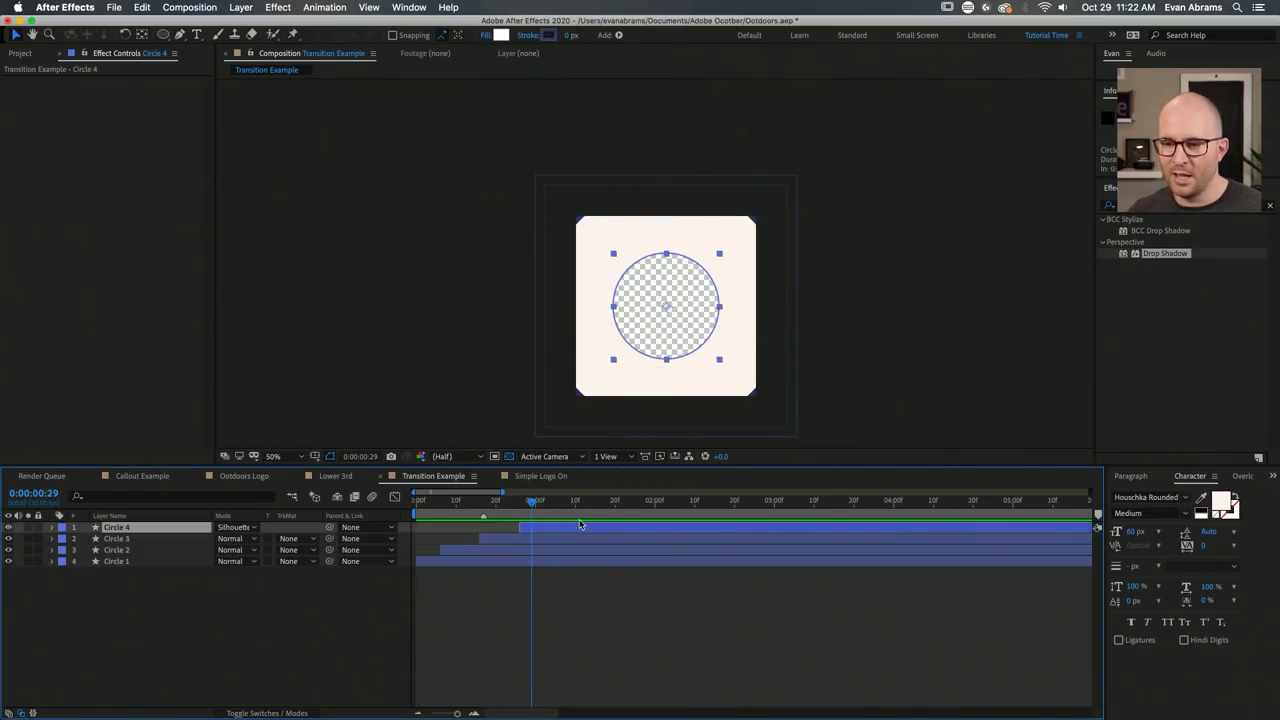
key(Home)
key(space)
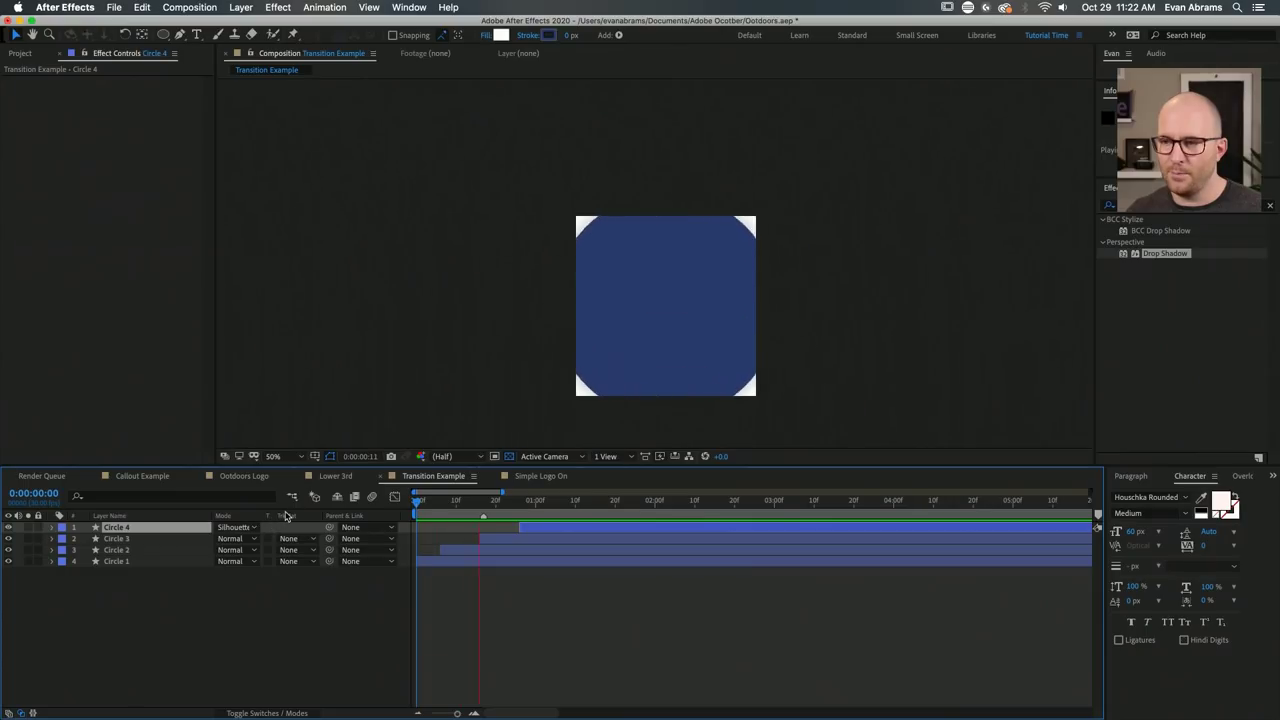
key(space)
mouse_move(600, 509)
mouse_down()
mouse_move(533, 515)
mouse_move(590, 516)
mouse_up()
click(589, 643)
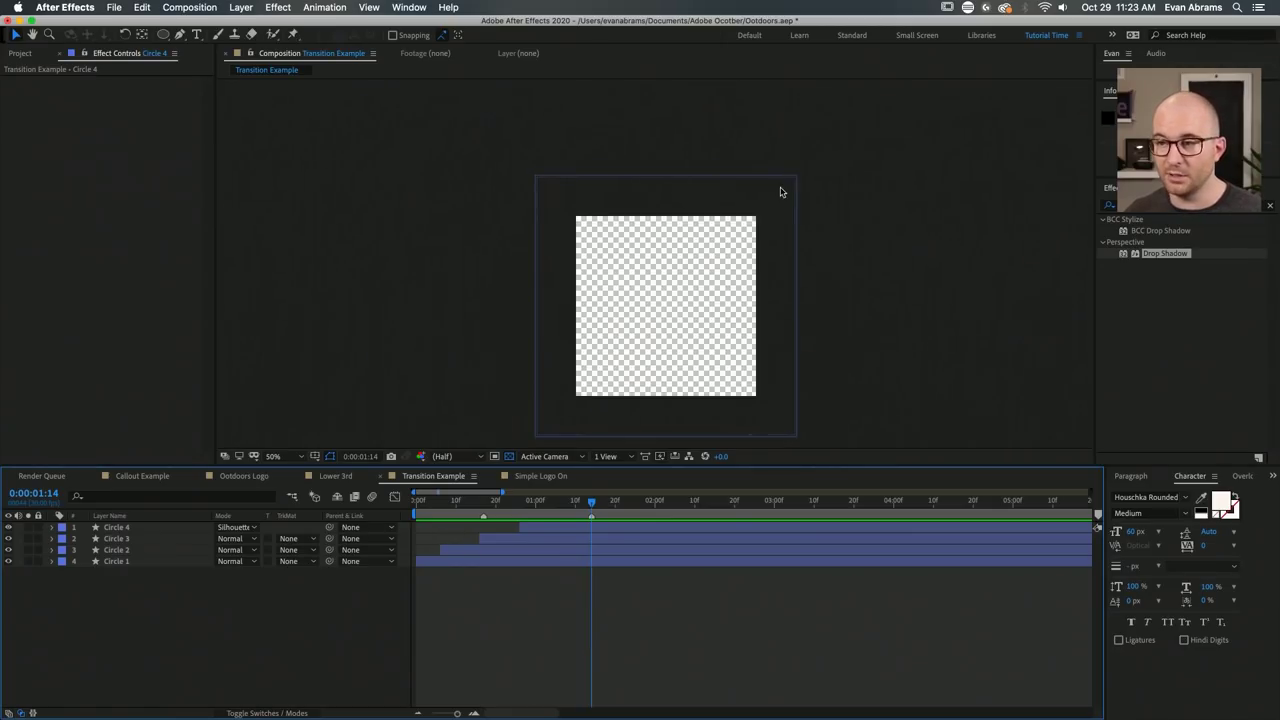
scroll(764, 207, up, 3)
scroll(625, 257, down, 1)
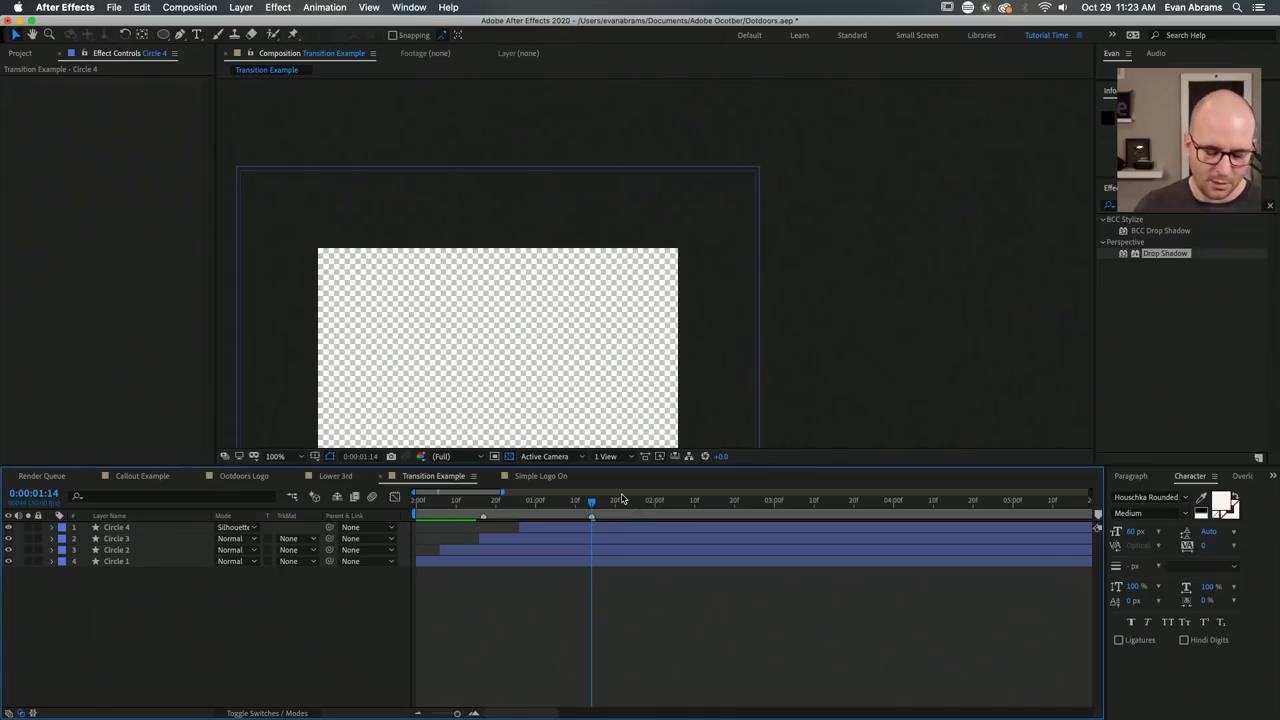
End the work area at 0:00:01:14 and trim the comp to the work area.
key(n)
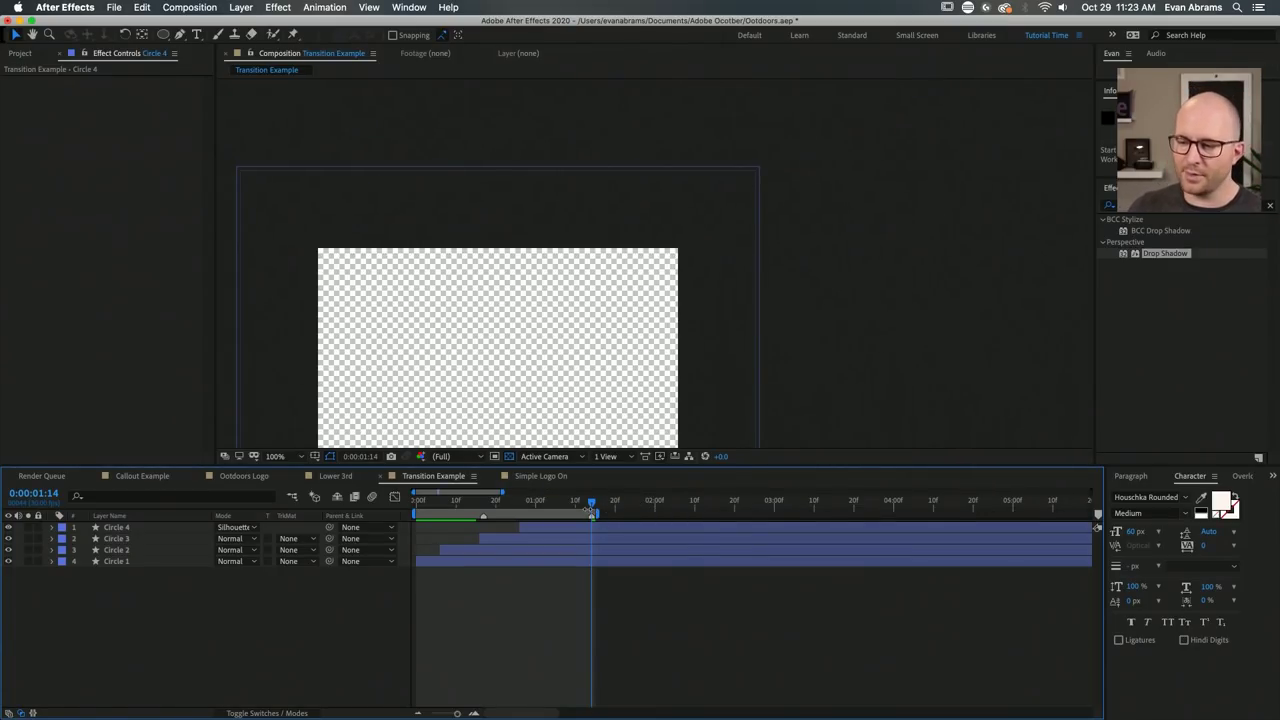
key(space)
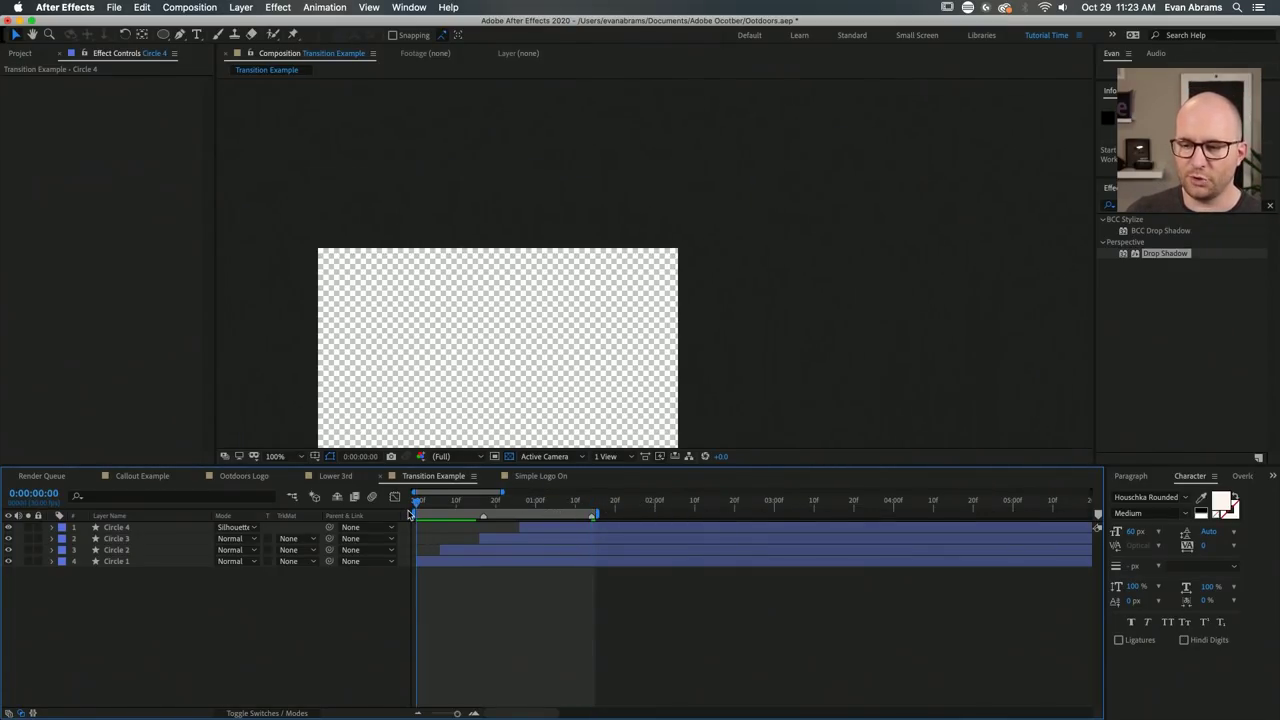
drag(597, 509, 593, 509)
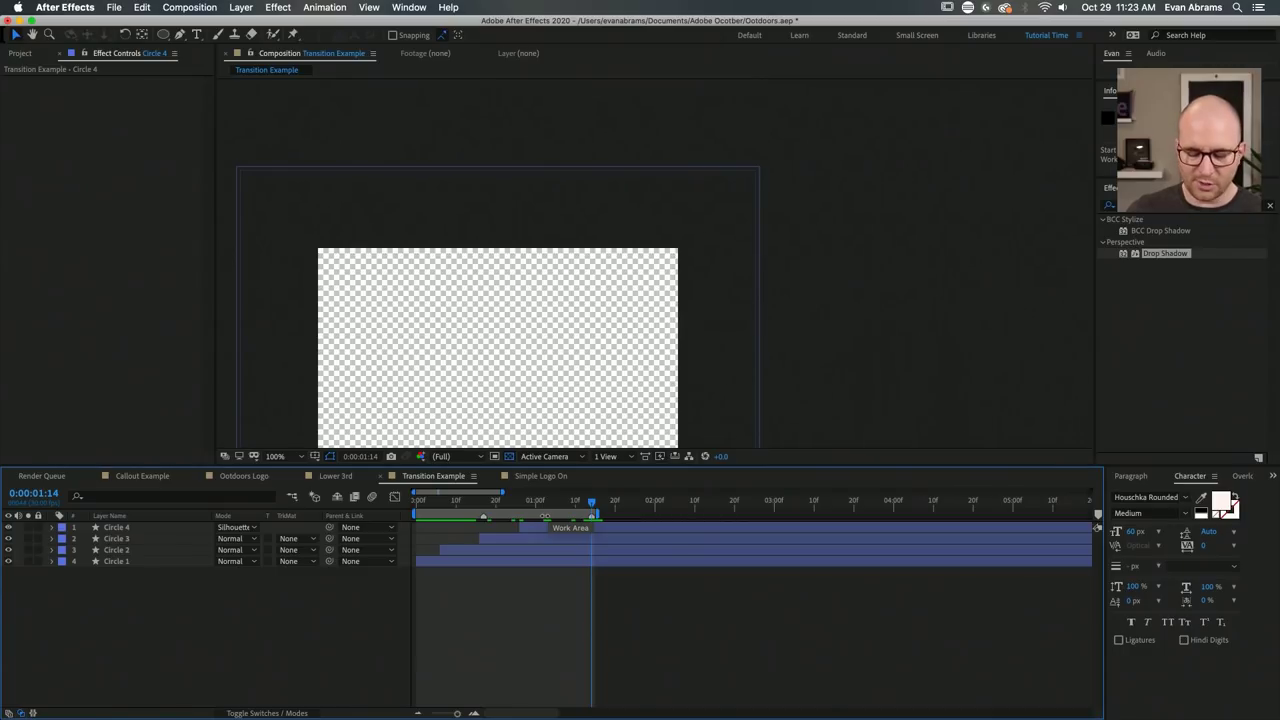
right_click(528, 512)
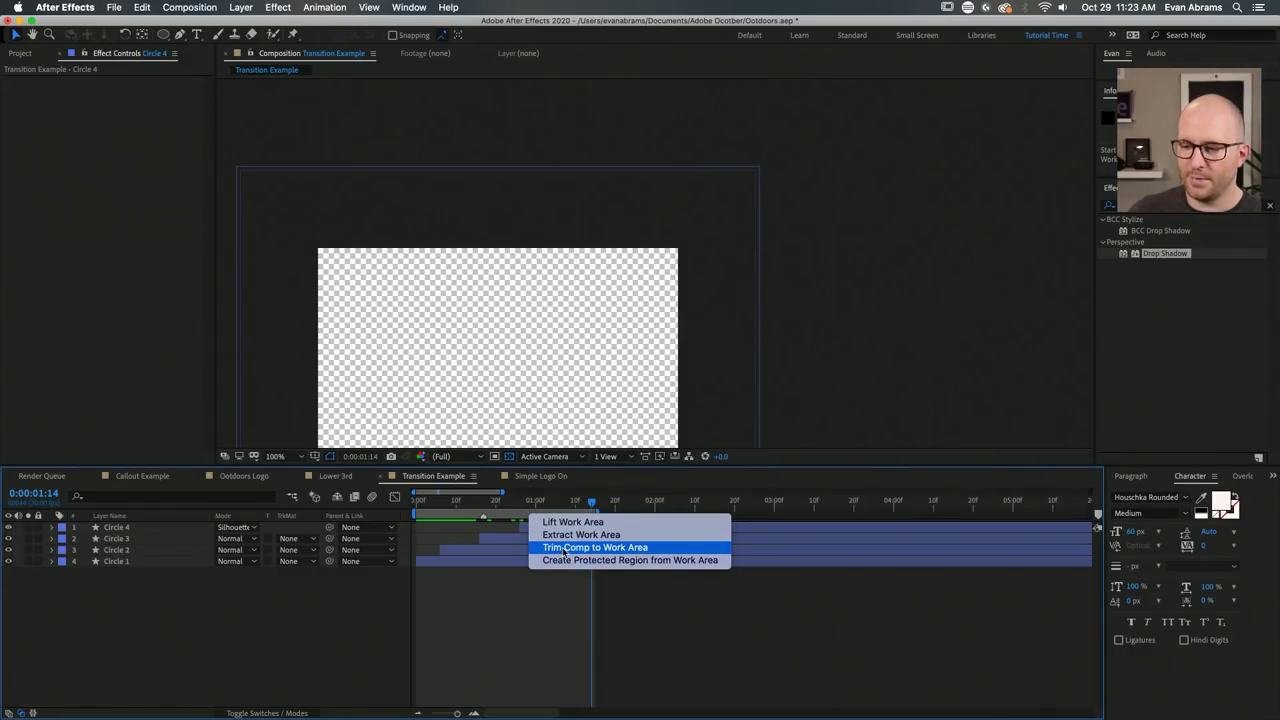
click(564, 549)
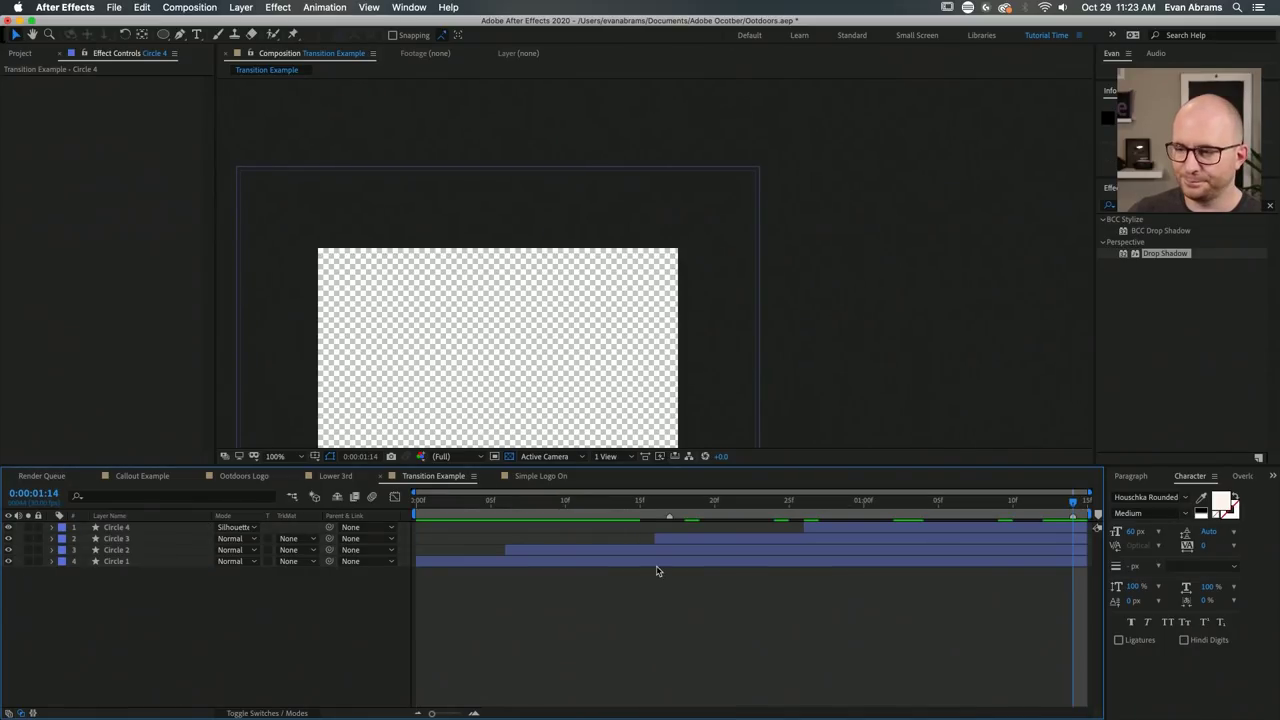
Preview the trimmed transition and save the project.
key(space)
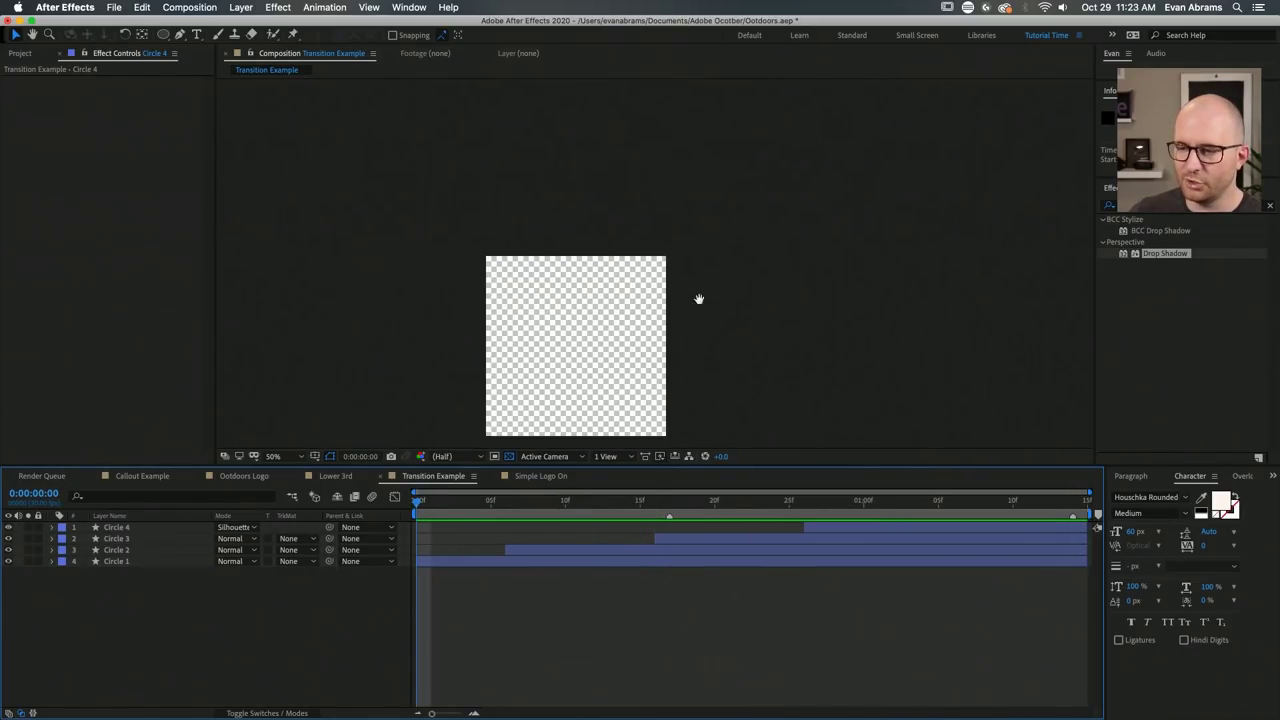
key(space)
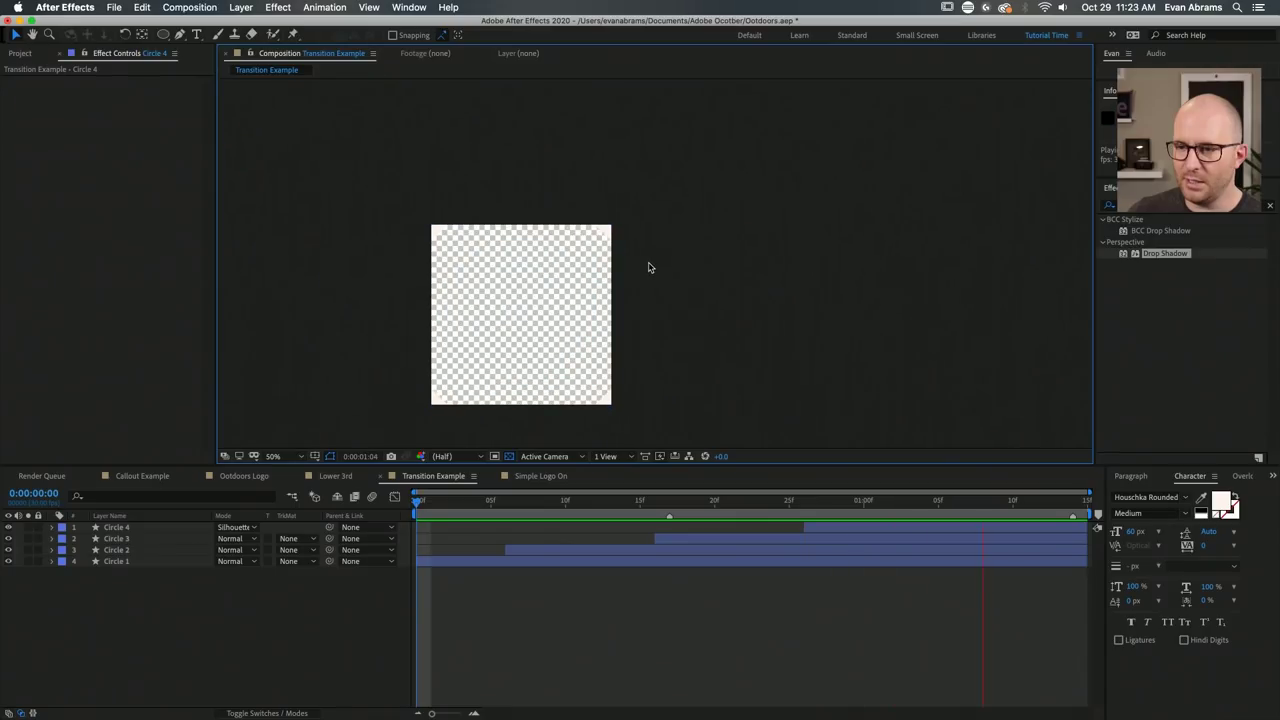
click(548, 655)
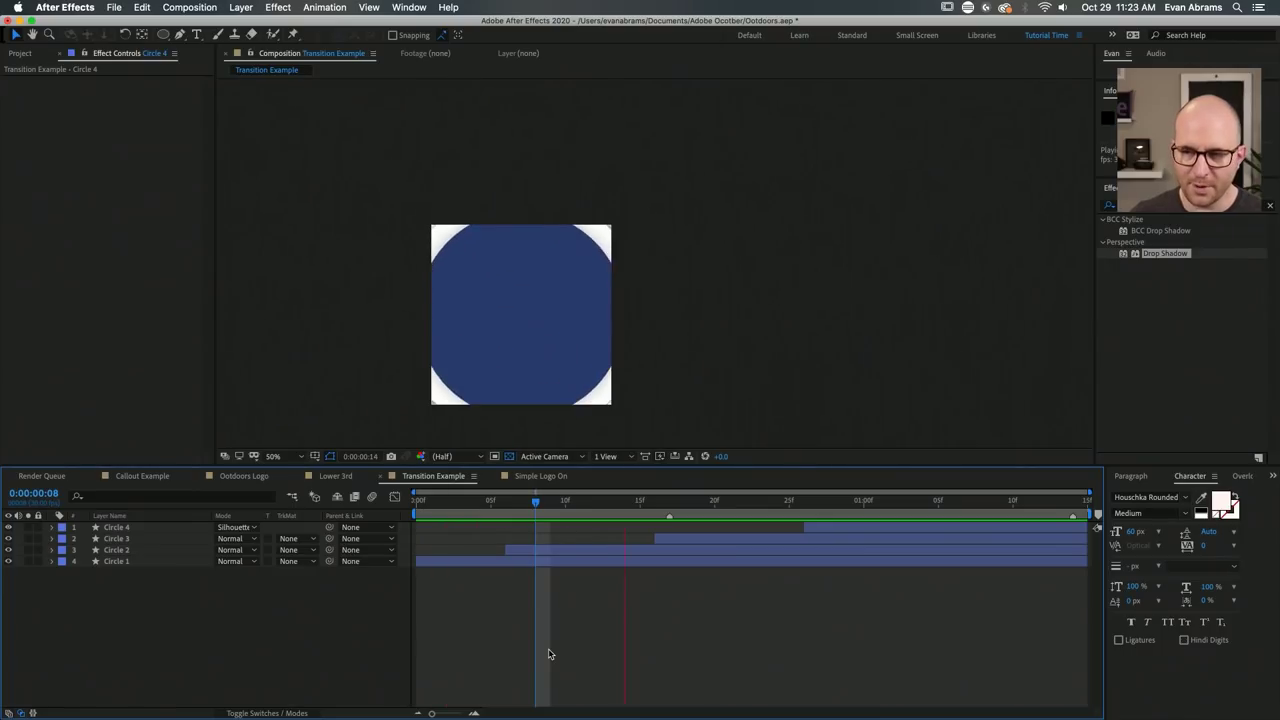
key(space)
key(super+s)
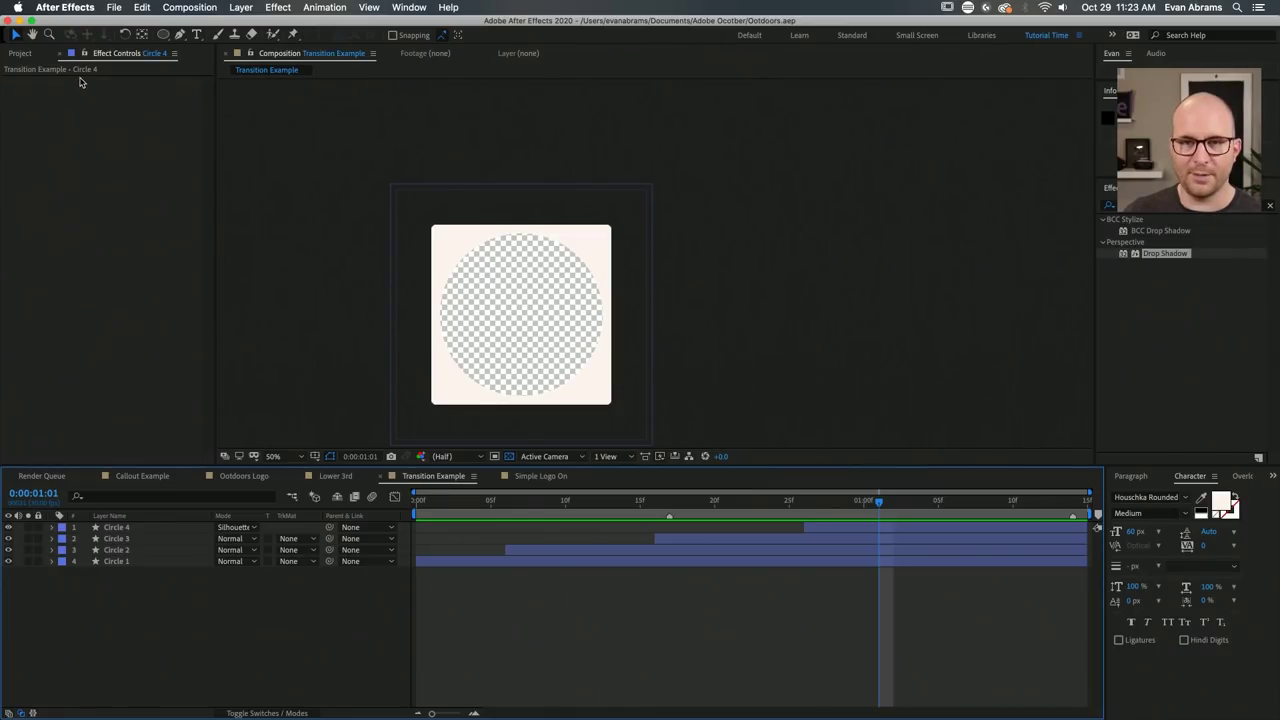
click(21, 55)
Open Assembly Example and add Transition Example, aligning it with where Mountain Road.mov starts.
double_click(52, 172)
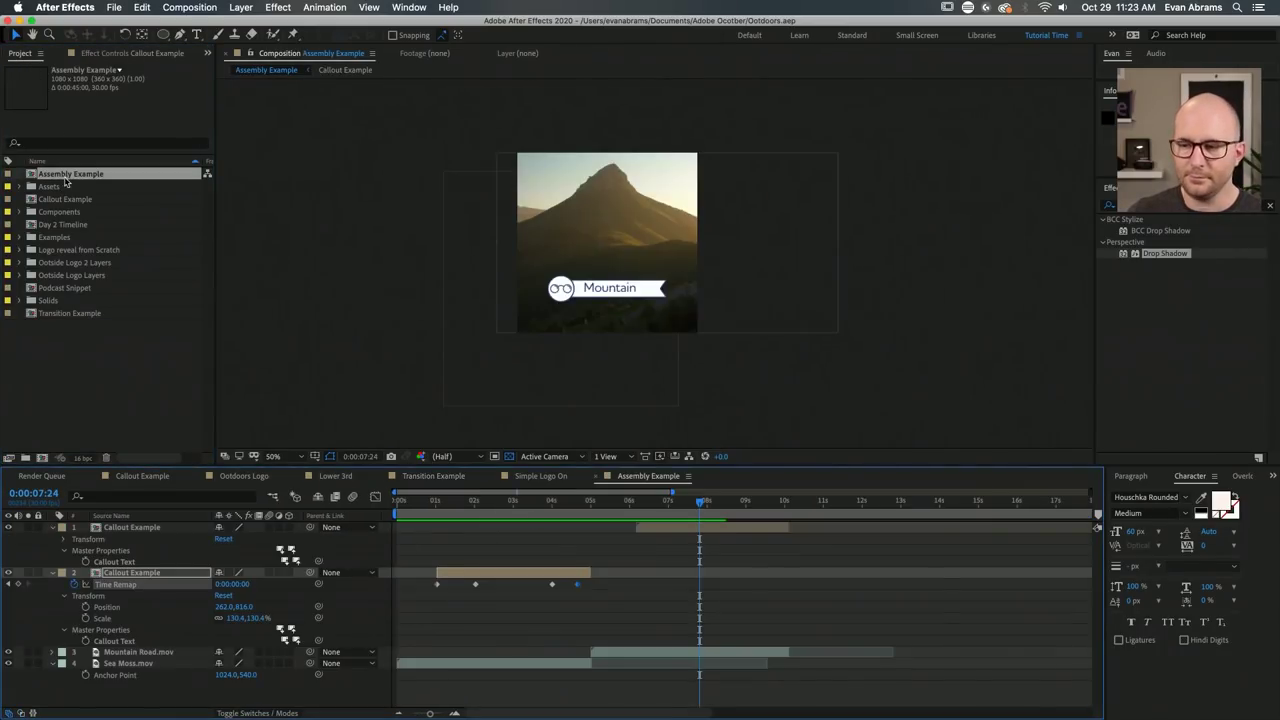
drag(72, 320, 586, 652)
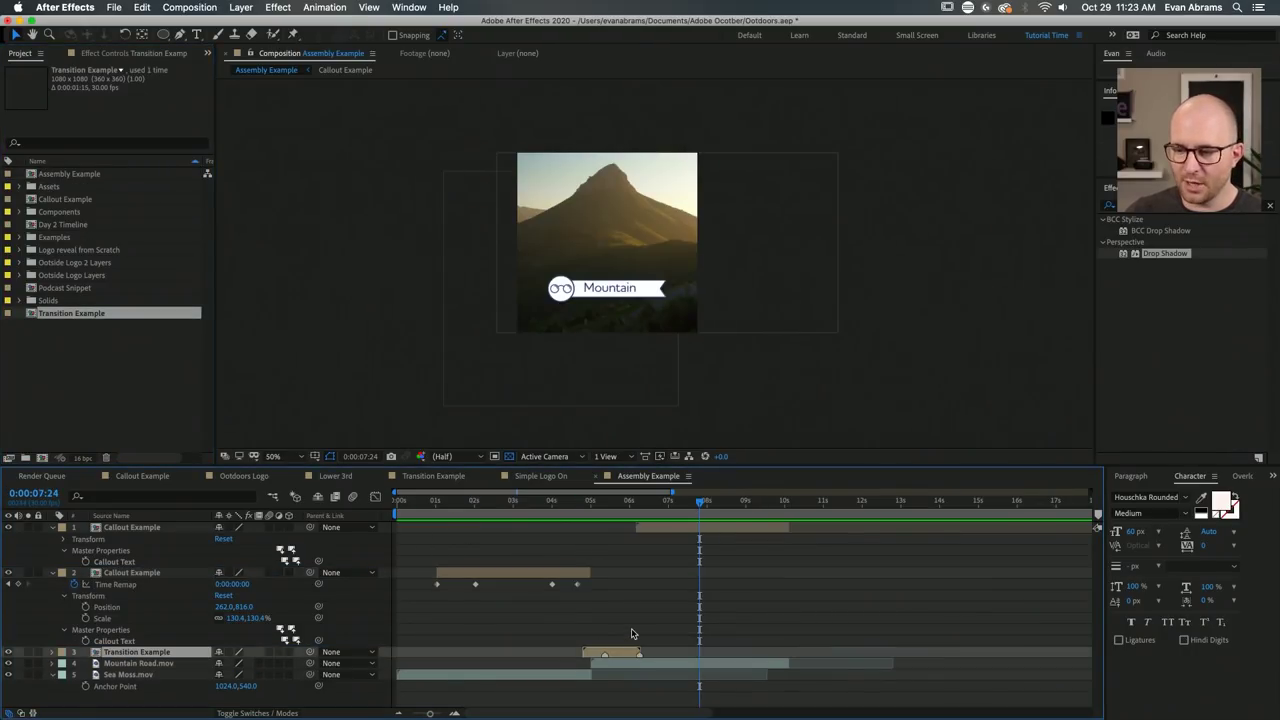
scroll(618, 660, up, 4)
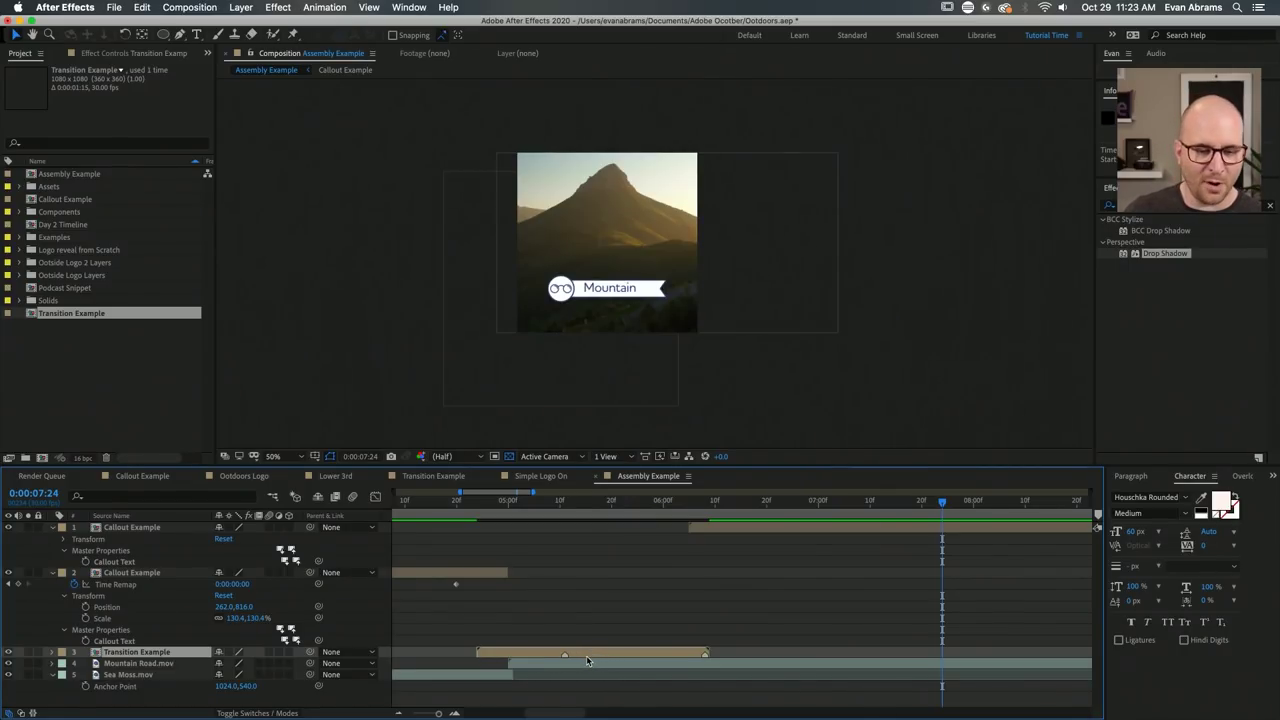
drag(592, 658, 535, 657)
click(535, 664)
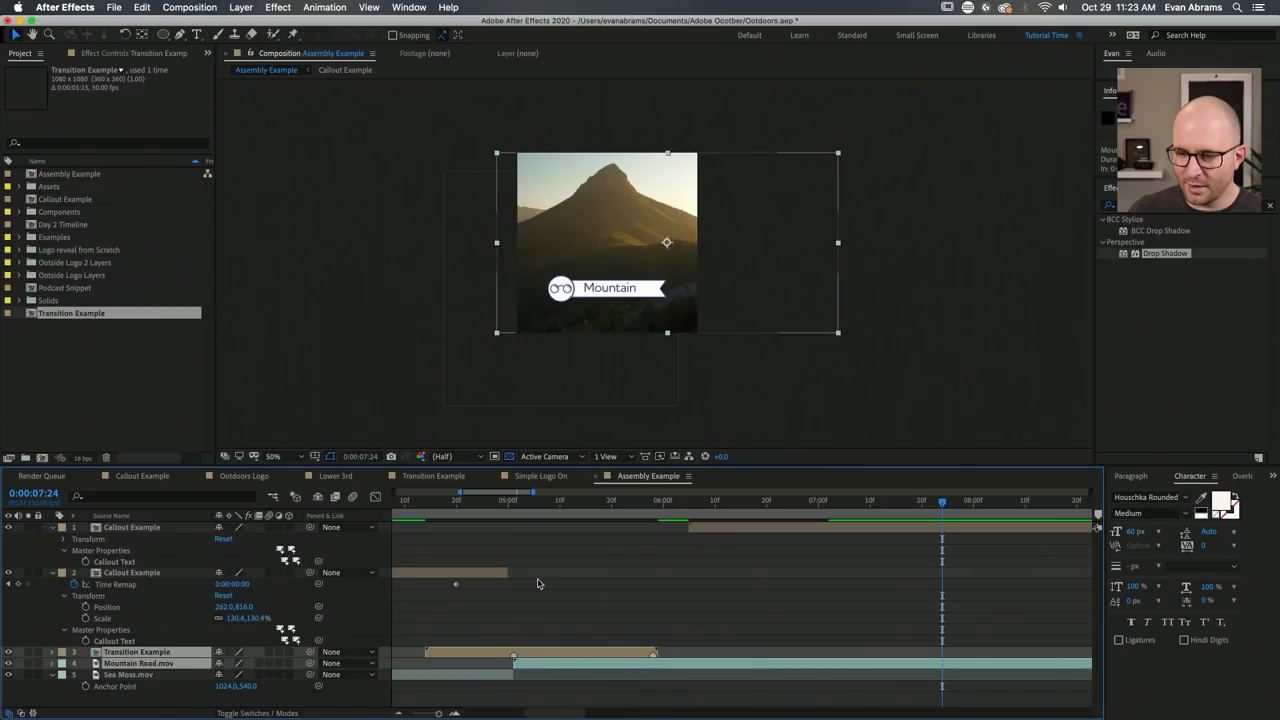
drag(503, 502, 615, 505)
Preview the cut from 0:00:04:05 and move Transition Example to the top of the stack.
key(minus)
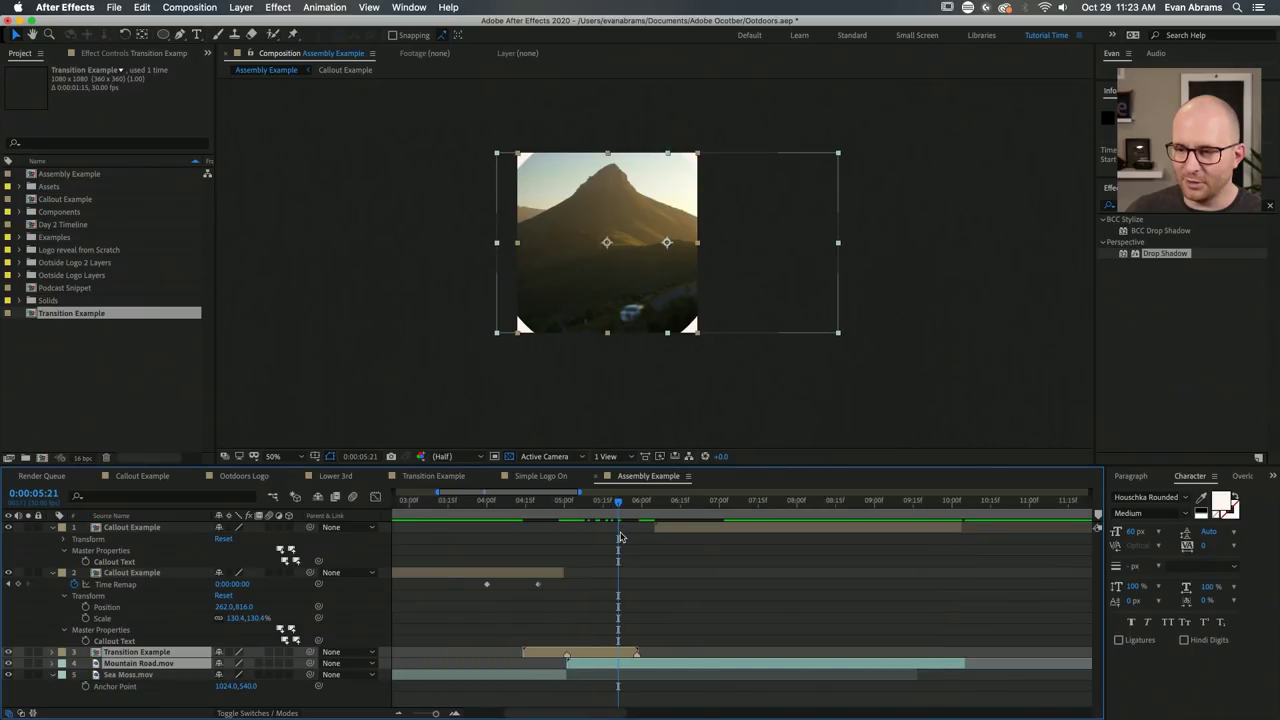
key(minus)
click(491, 510)
key(space)
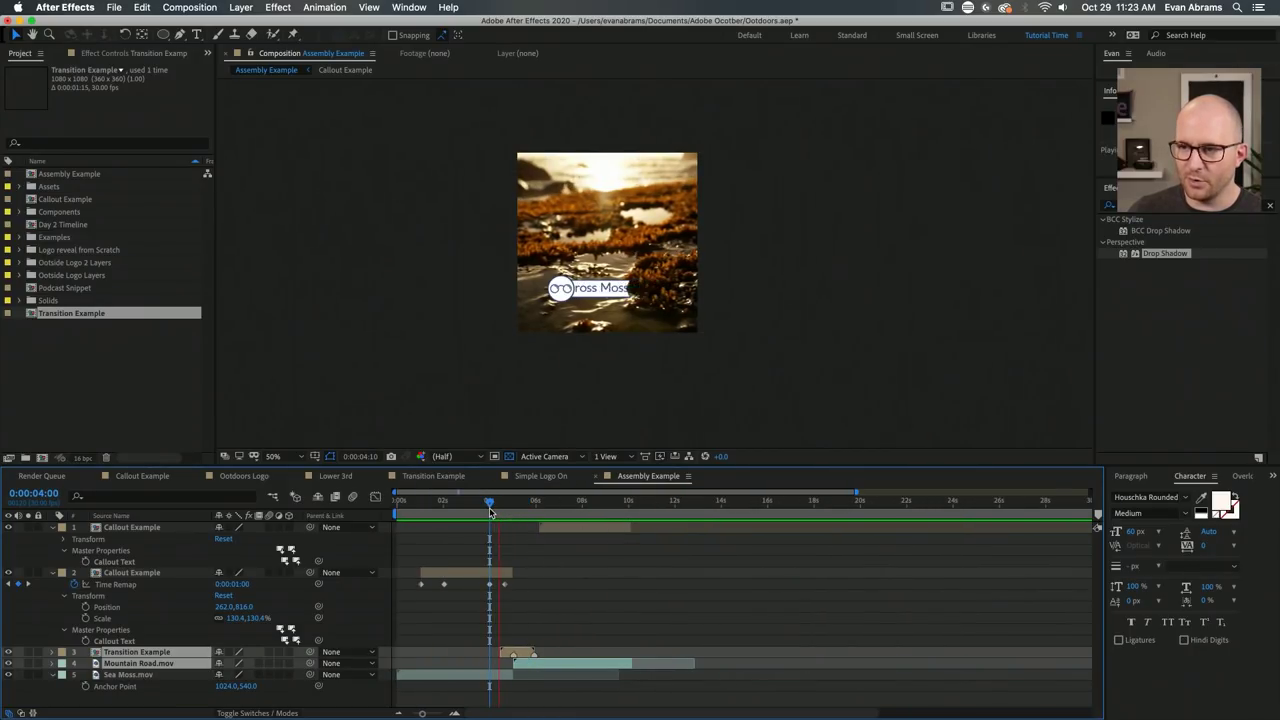
key(space)
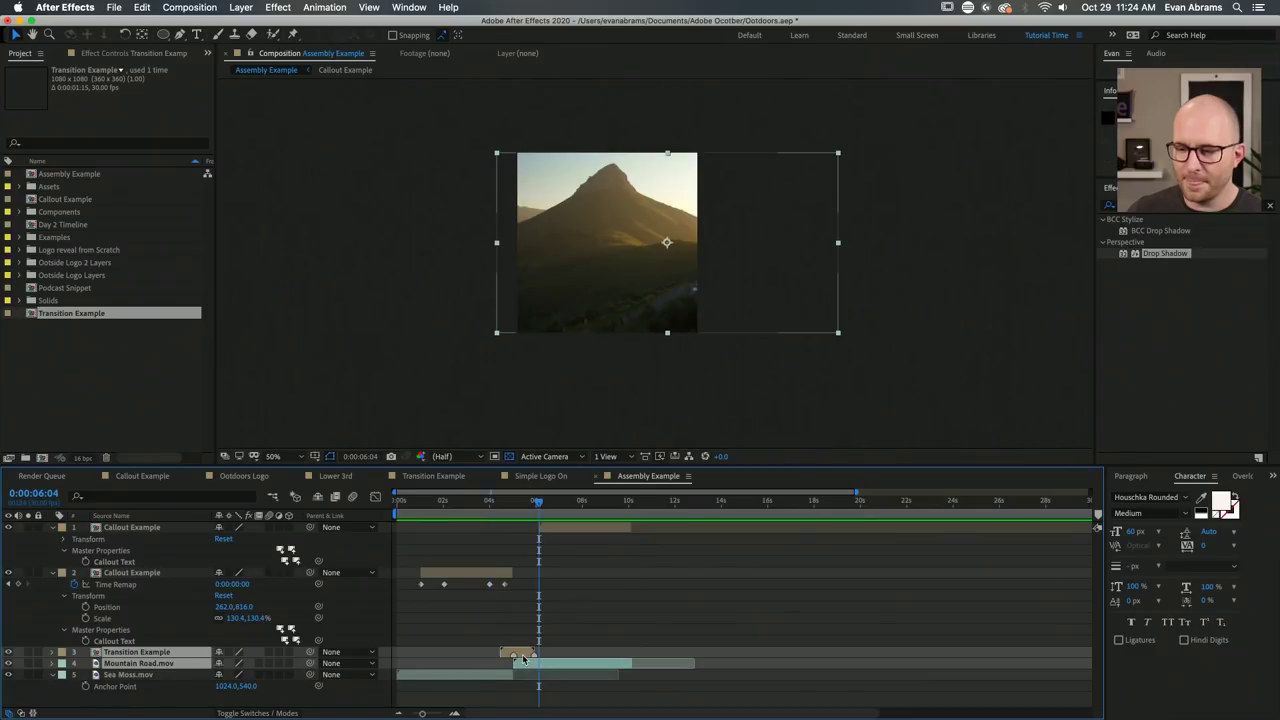
click(165, 673)
drag(160, 655, 174, 527)
click(51, 540)
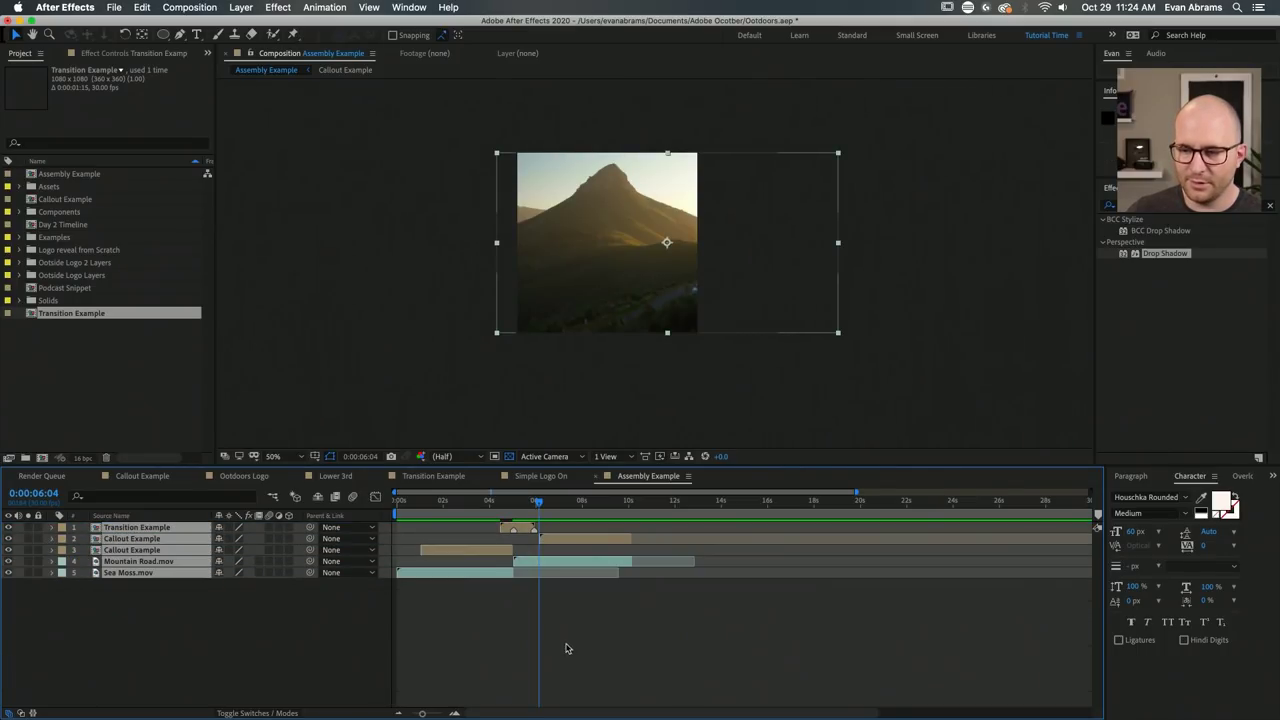
Give the Transition Example layer a Yellow label.
click(569, 649)
click(524, 528)
click(61, 531)
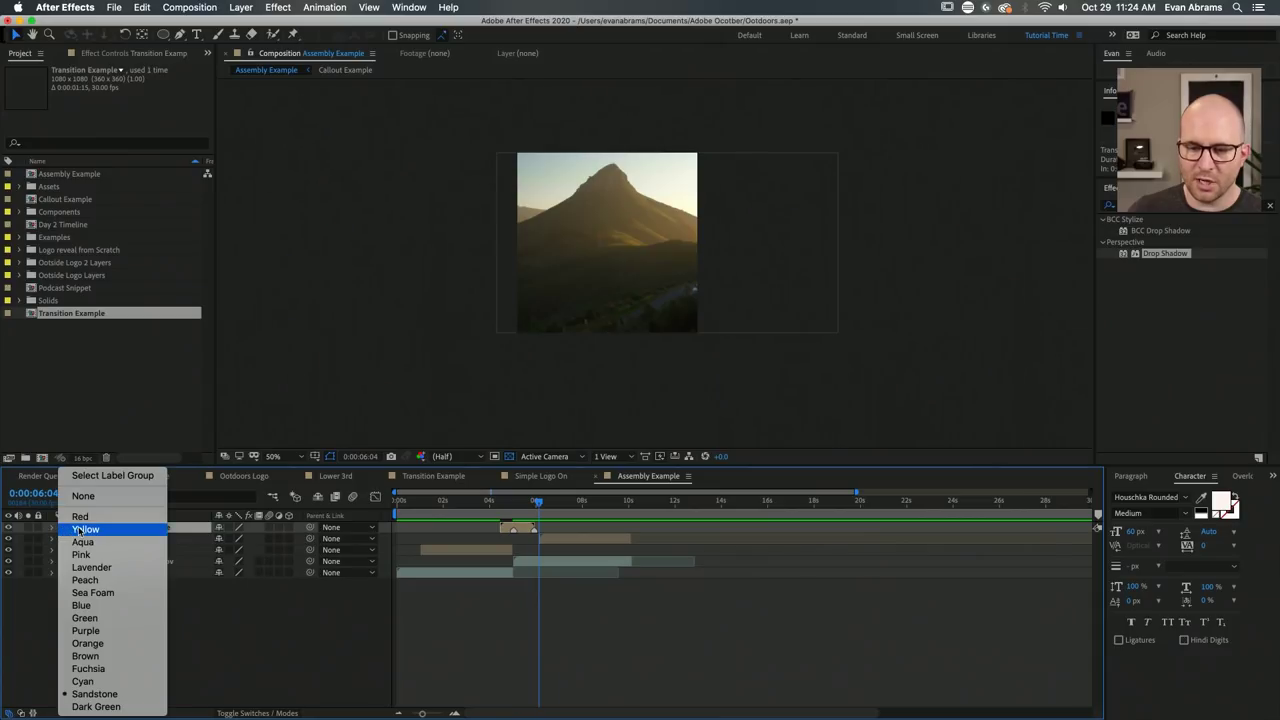
click(100, 527)
Preview the transition in context from 0:00:04:05 into the mountain clip.
click(502, 502)
key(space)
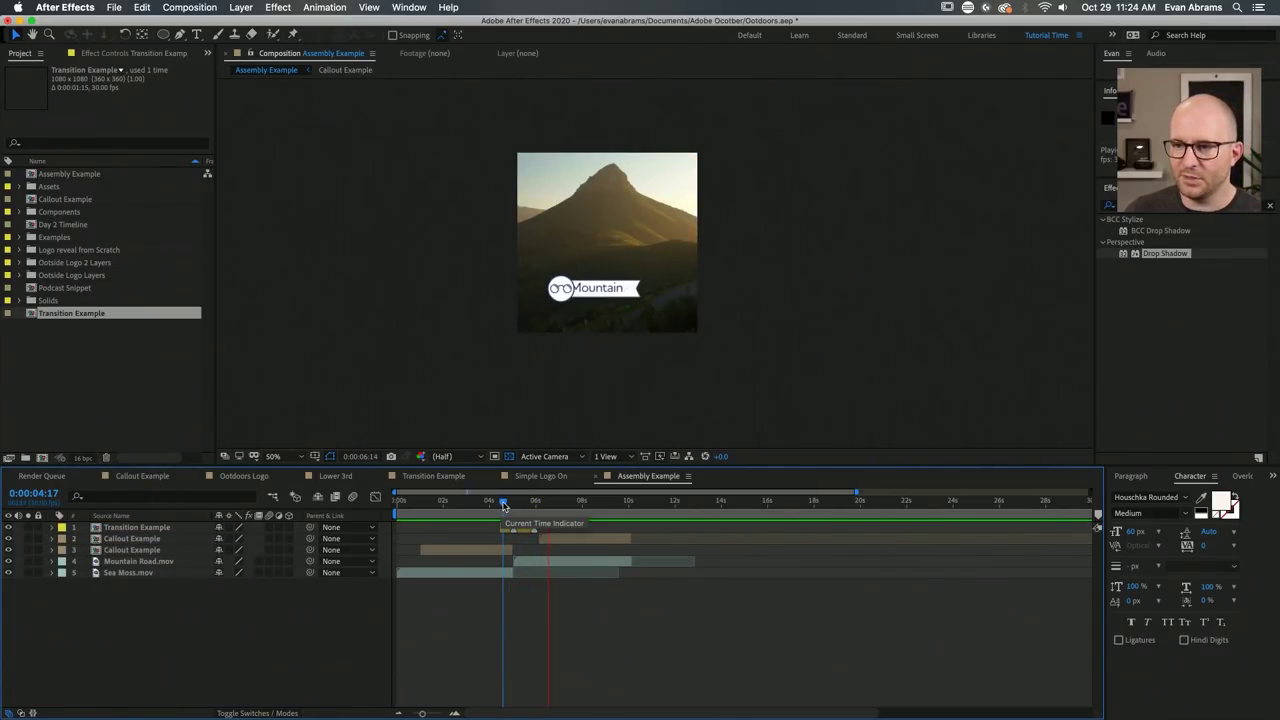
drag(502, 506, 493, 505)
key(space)
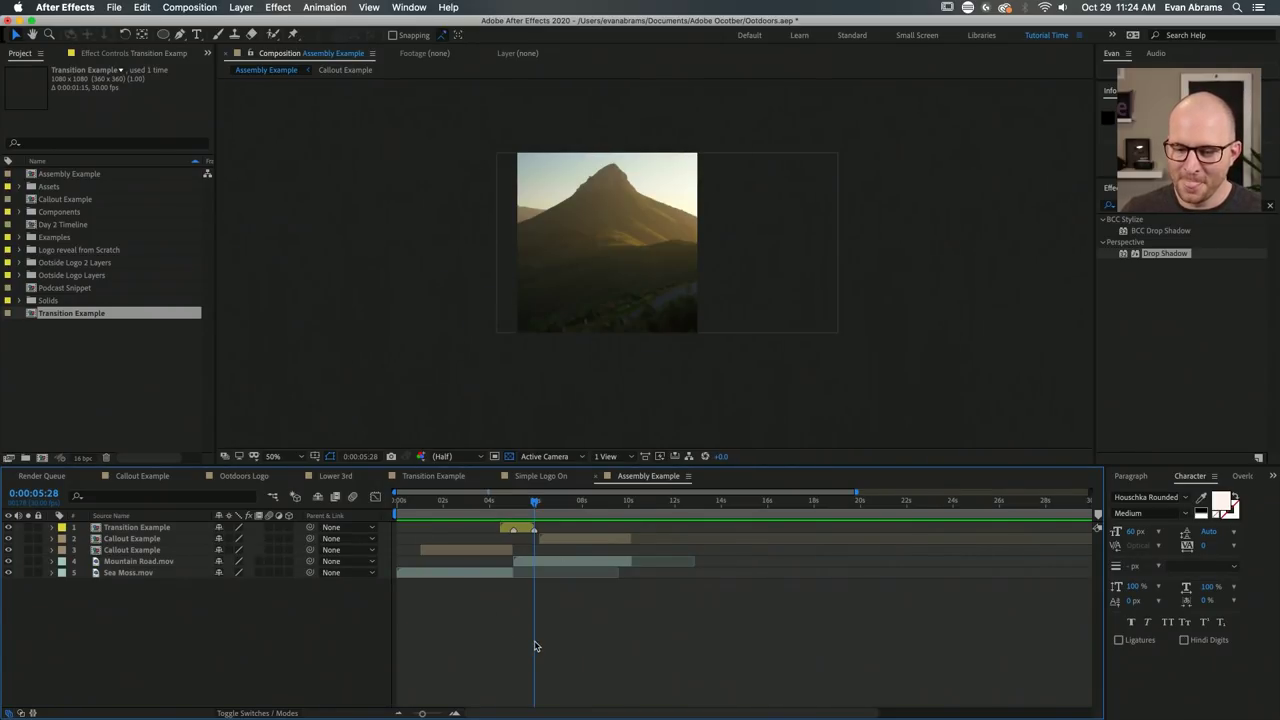
scroll(512, 548, up, 2)
scroll(512, 548, up, 2)
View the comp at full size and step frame by frame through the wipe from 0:00:04:14 to 0:00:05:13.
click(467, 503)
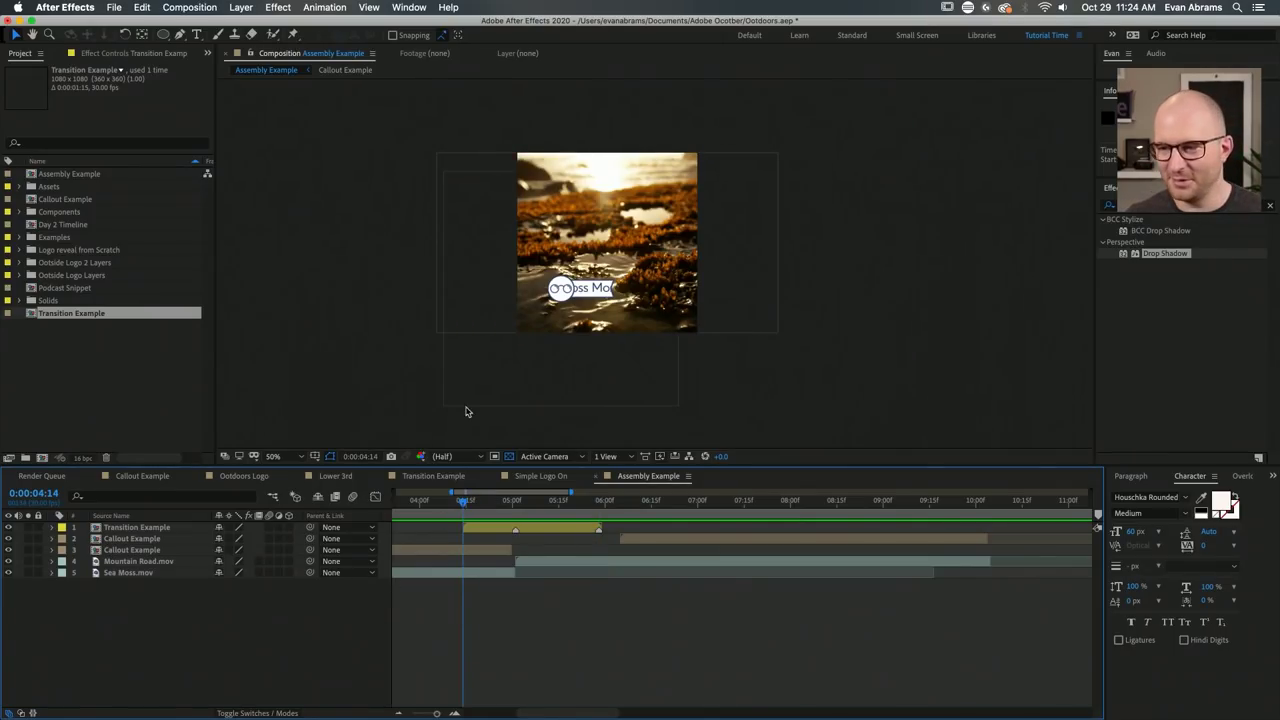
key(period)
drag(692, 216, 732, 262)
key(v)
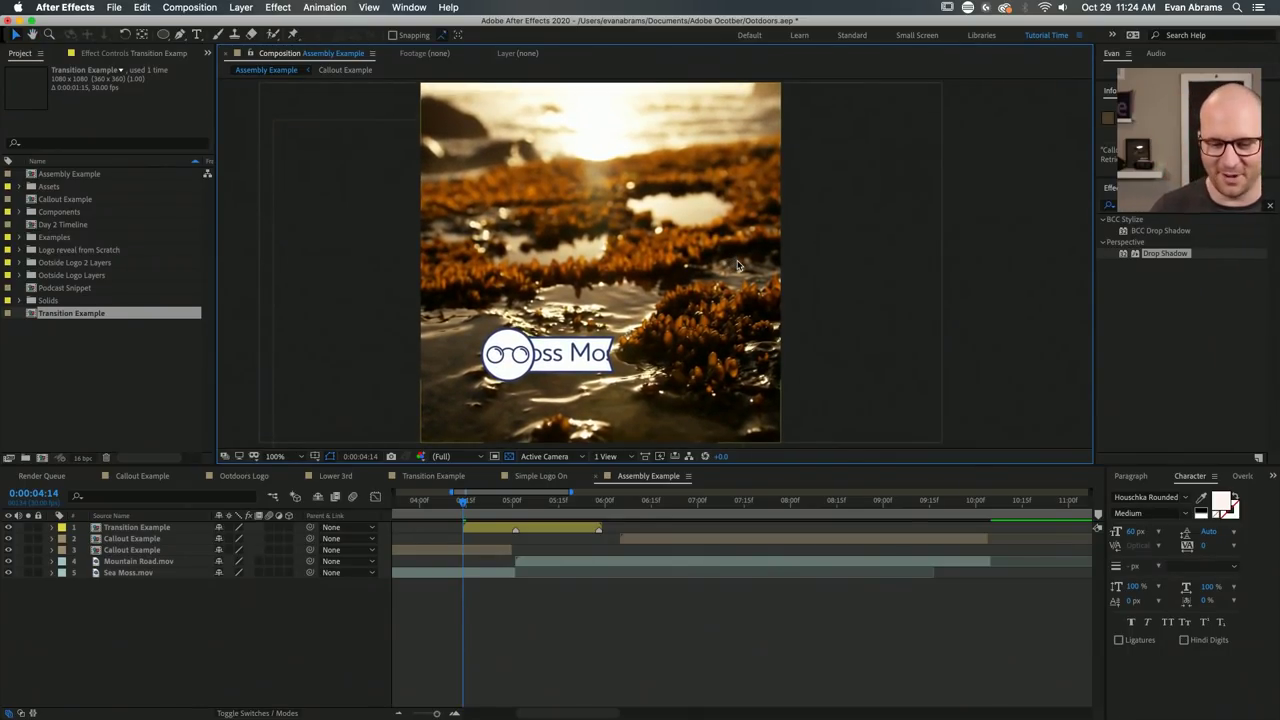
key(Page_Down)
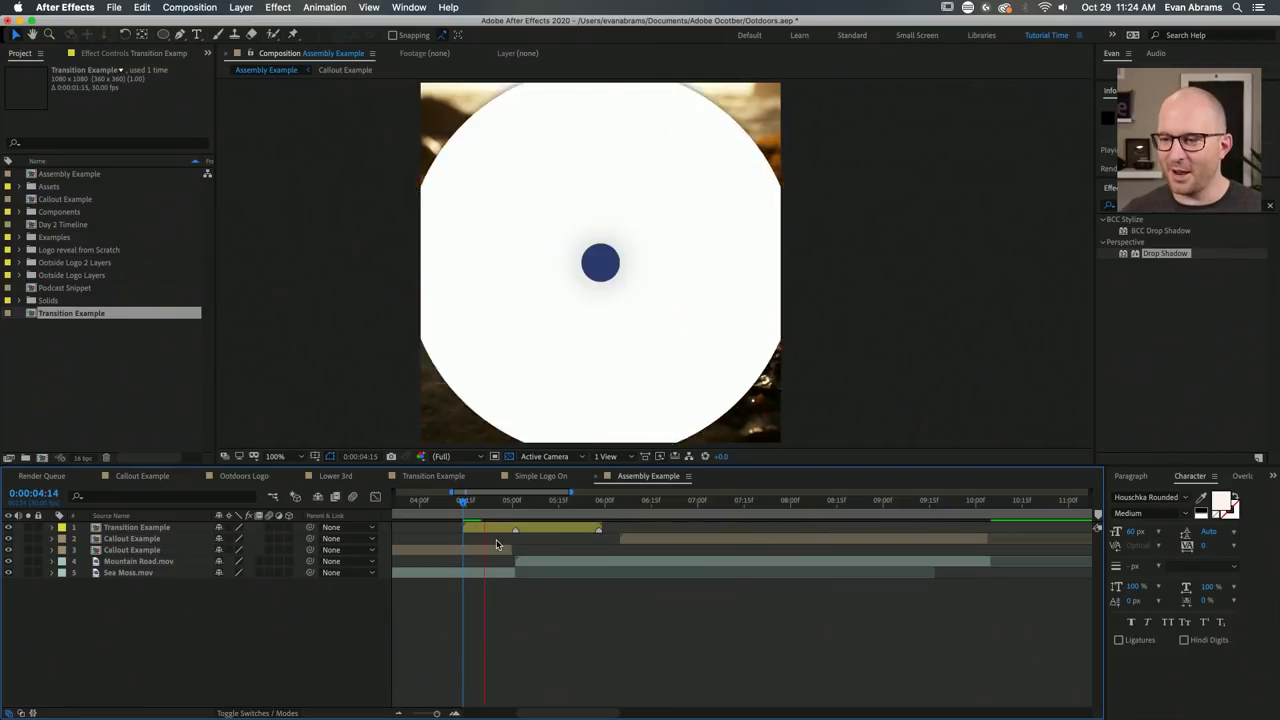
key(shift+Page_Down)
drag(514, 508, 551, 510)
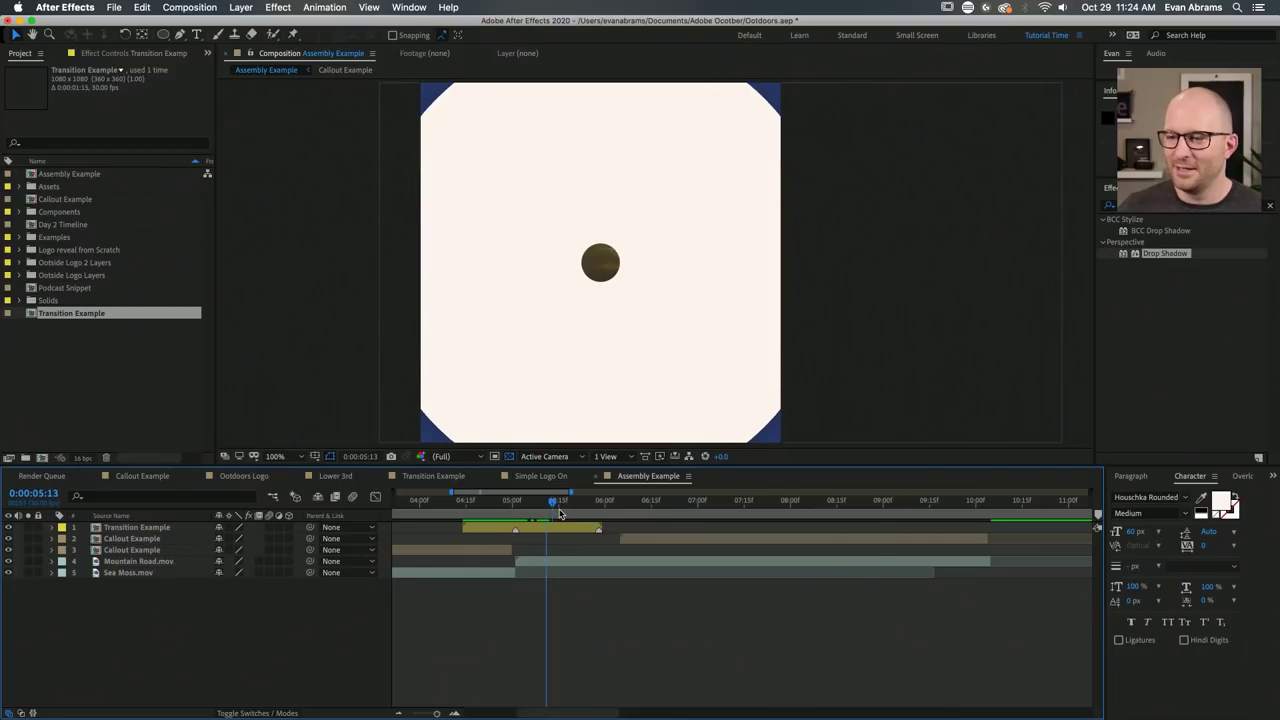
key(Page_Down)
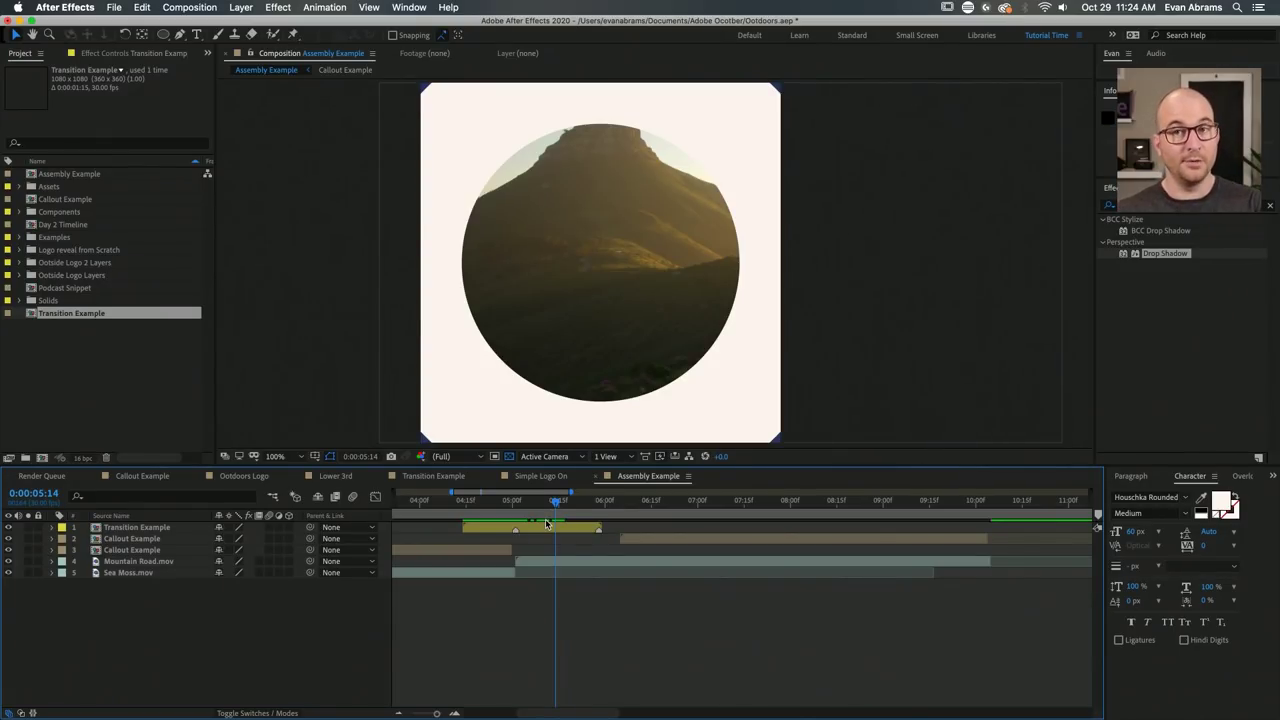
drag(545, 521, 488, 512)
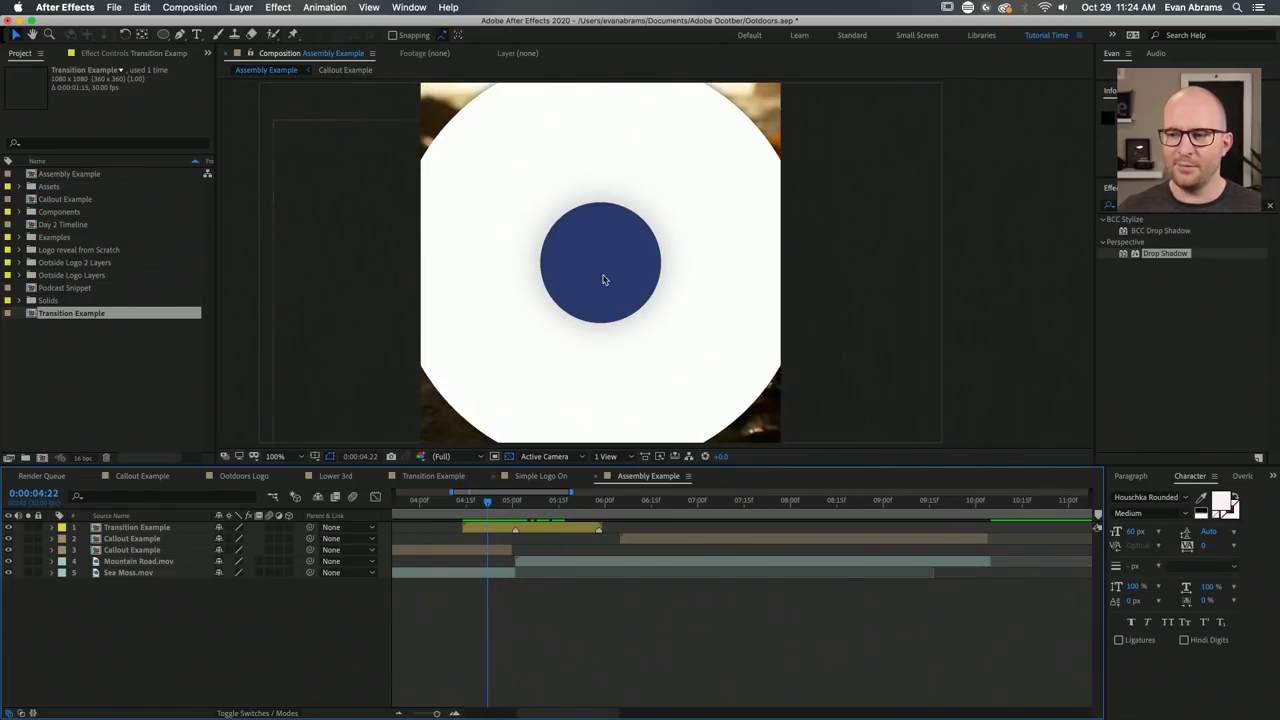
scroll(604, 280, down, 1)
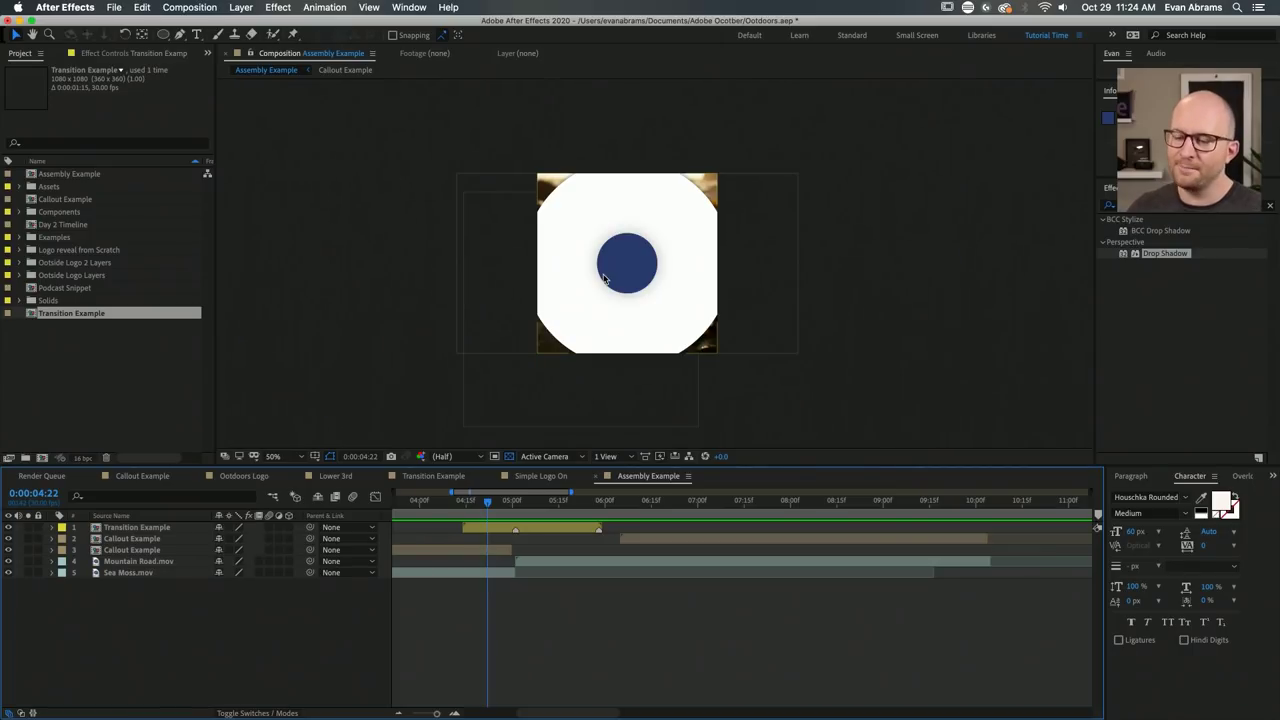
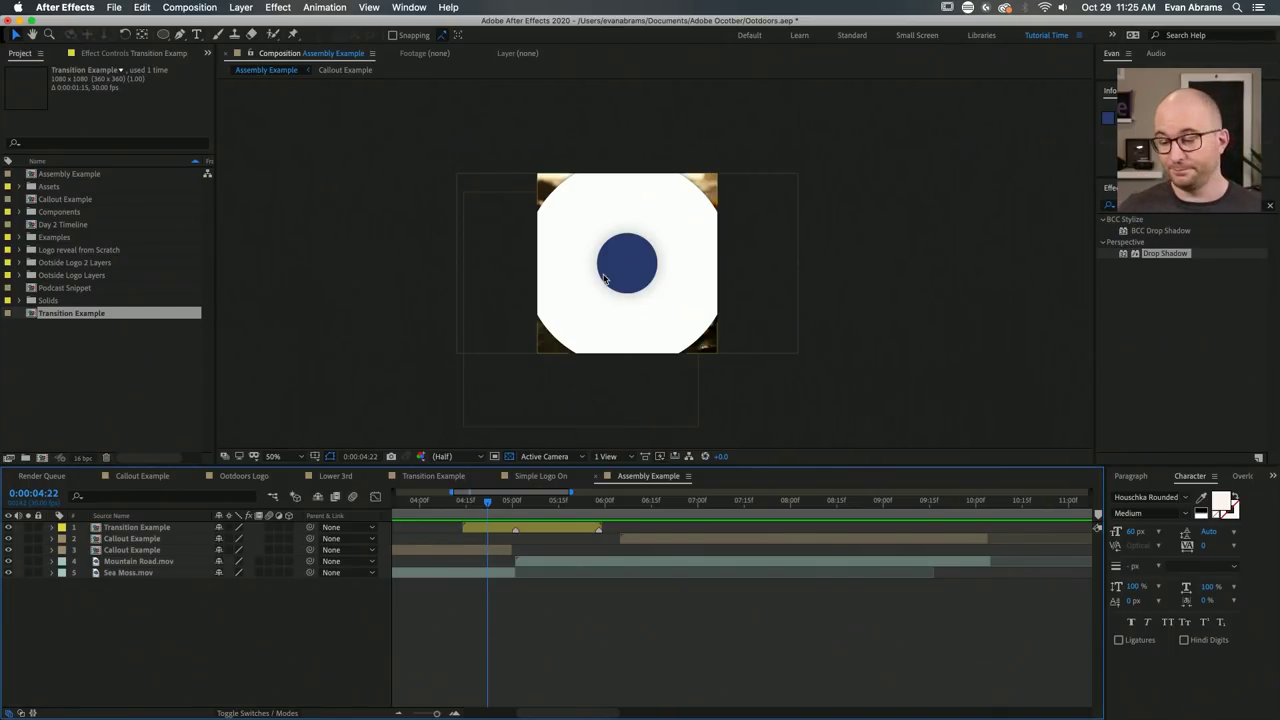
Open the Transition Example precomp and place its timeline tab after Assembly Example.
click(545, 530)
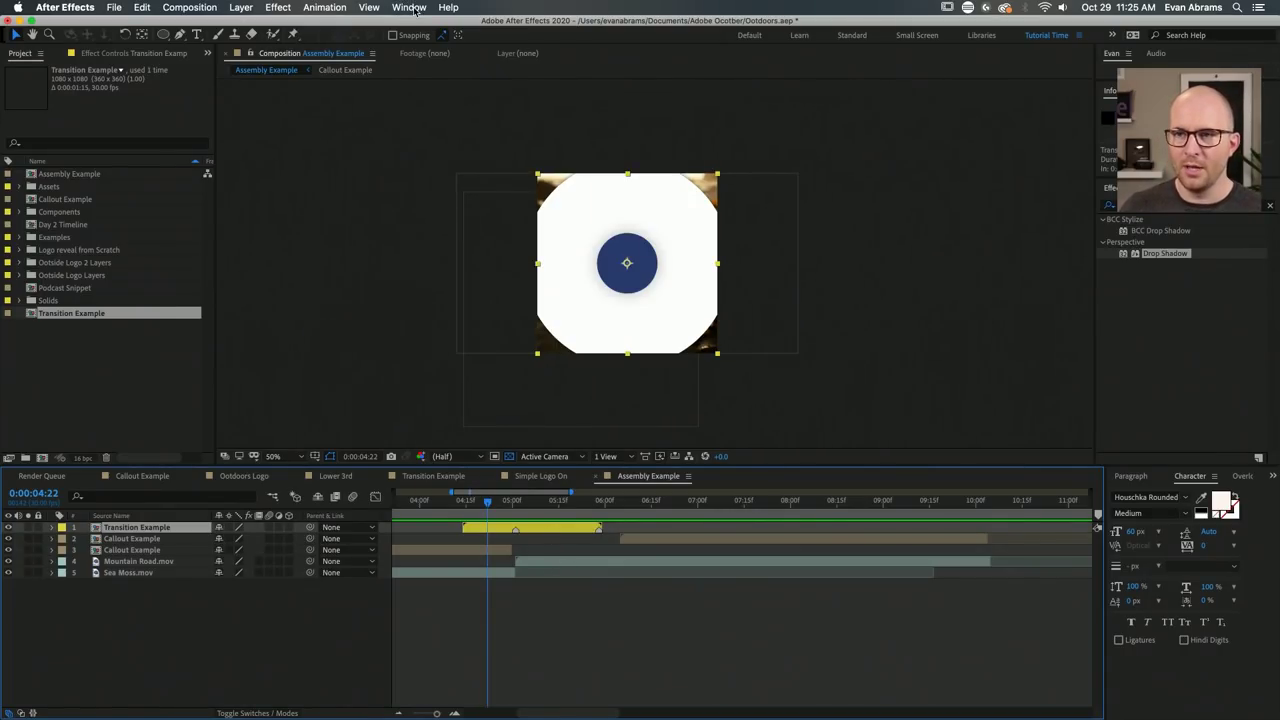
double_click(571, 529)
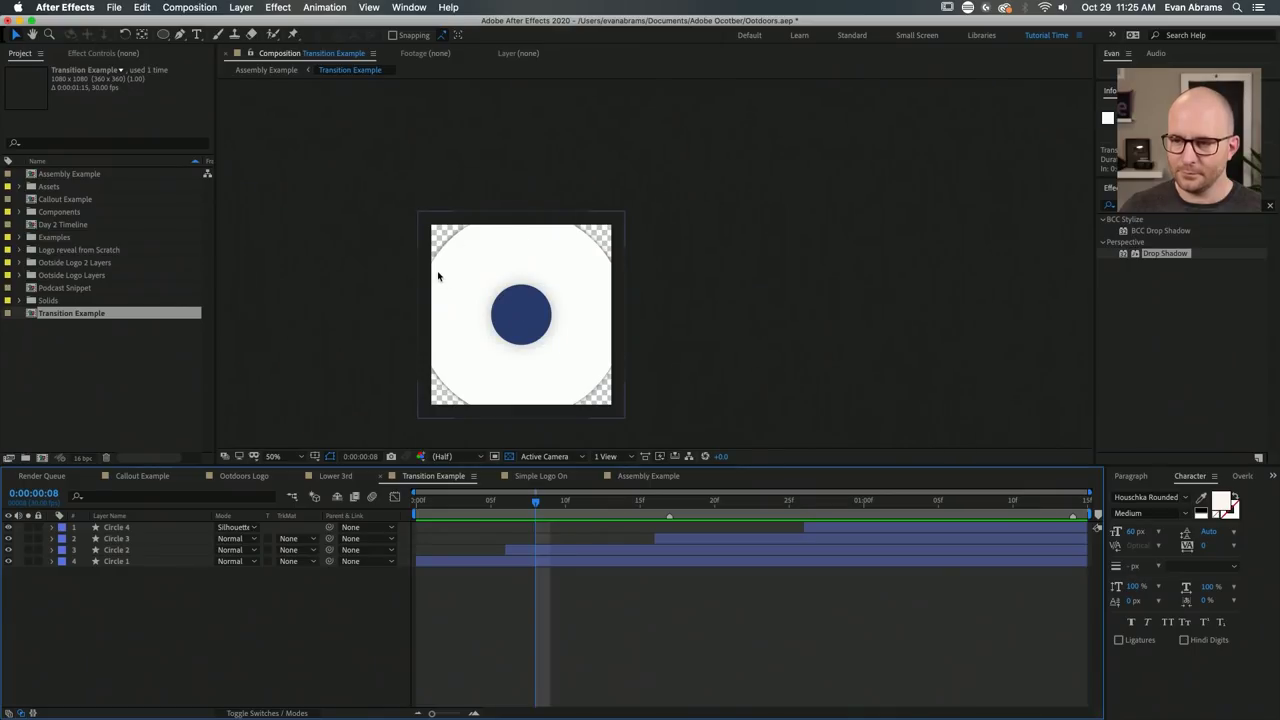
drag(447, 484, 675, 489)
drag(626, 297, 663, 271)
Show the Essential Graphics panel from the Window menu.
scroll(797, 264, up, 2)
scroll(797, 264, left, 2)
scroll(797, 264, down, 1)
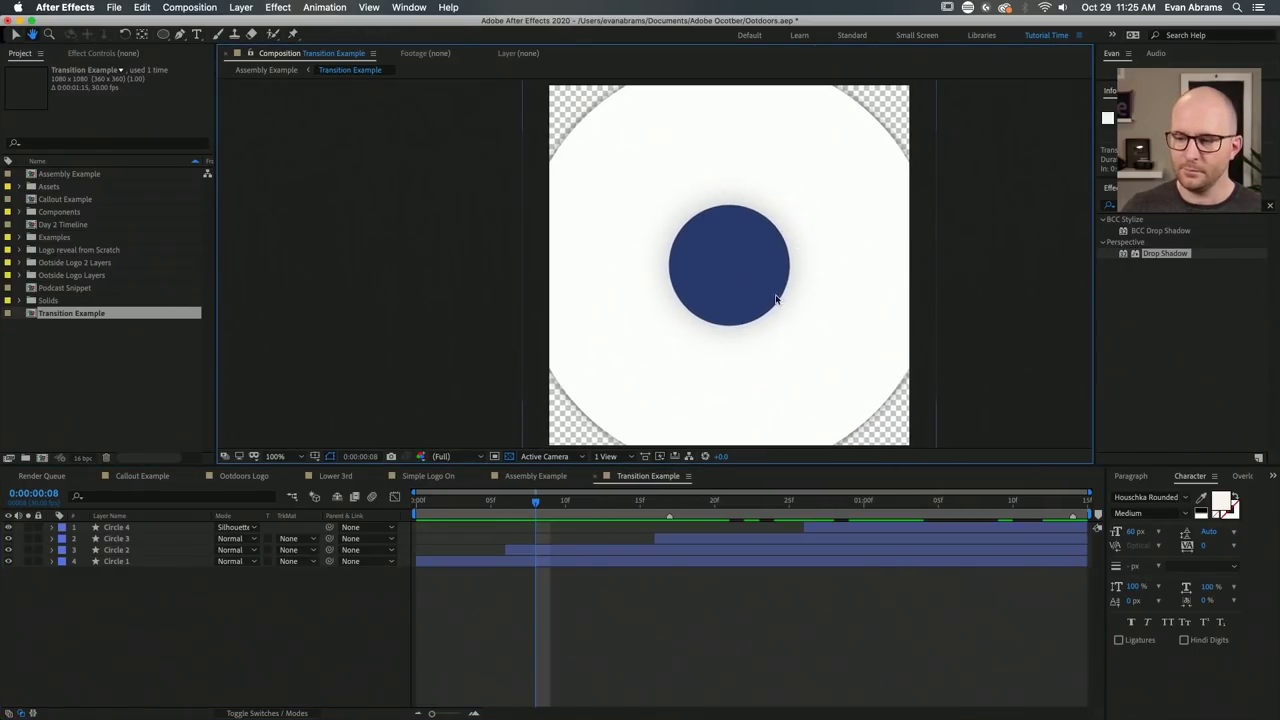
click(426, 8)
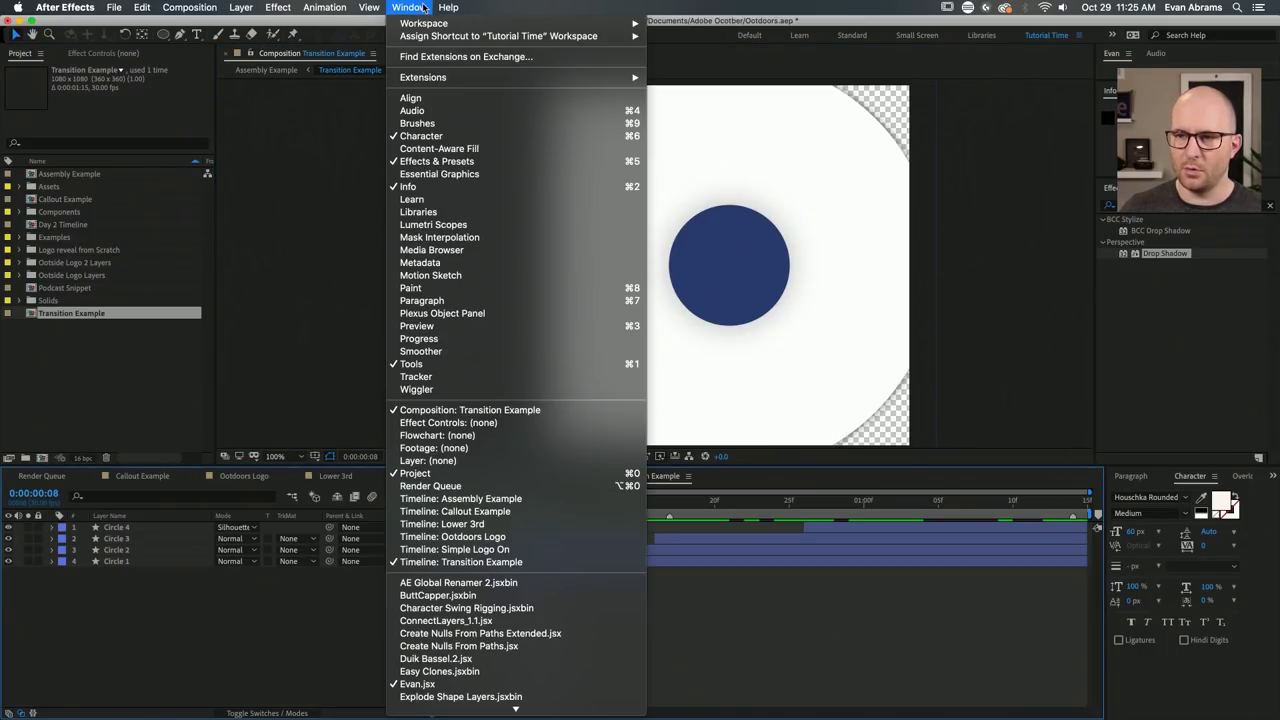
click(432, 174)
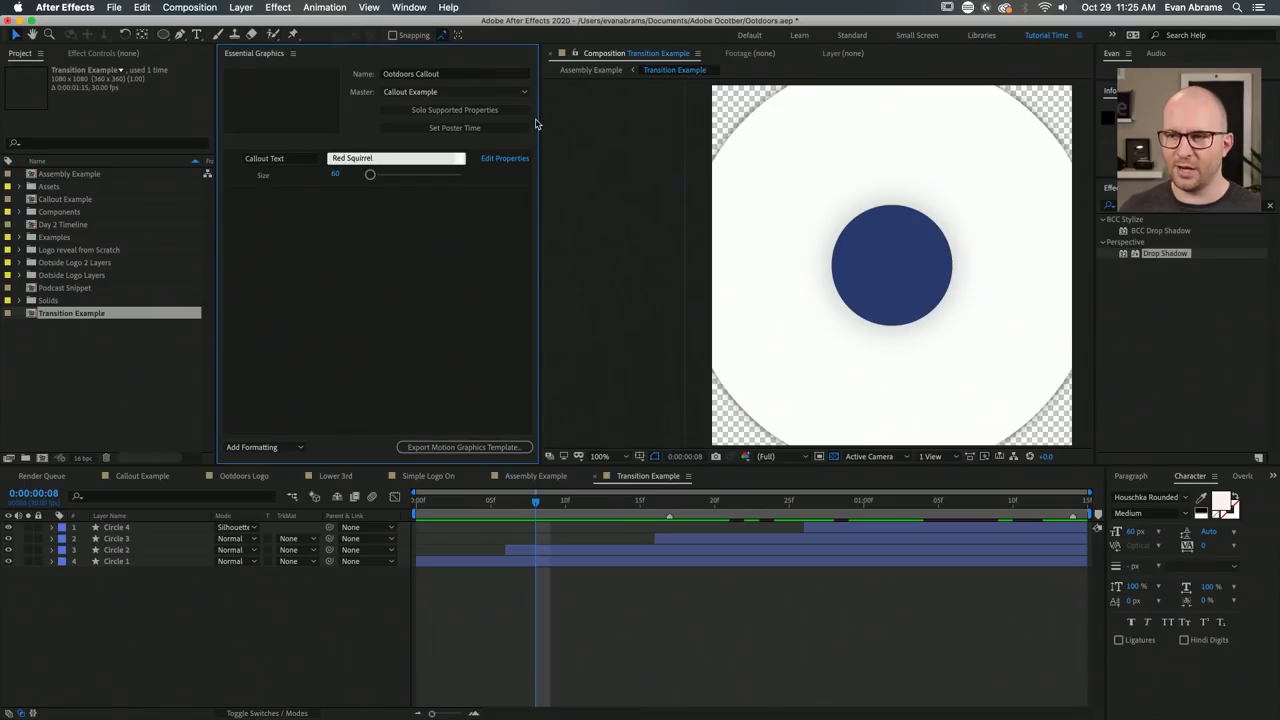
Make Transition Example the template master, name it Circle Transition, and select the Circle layers.
click(450, 92)
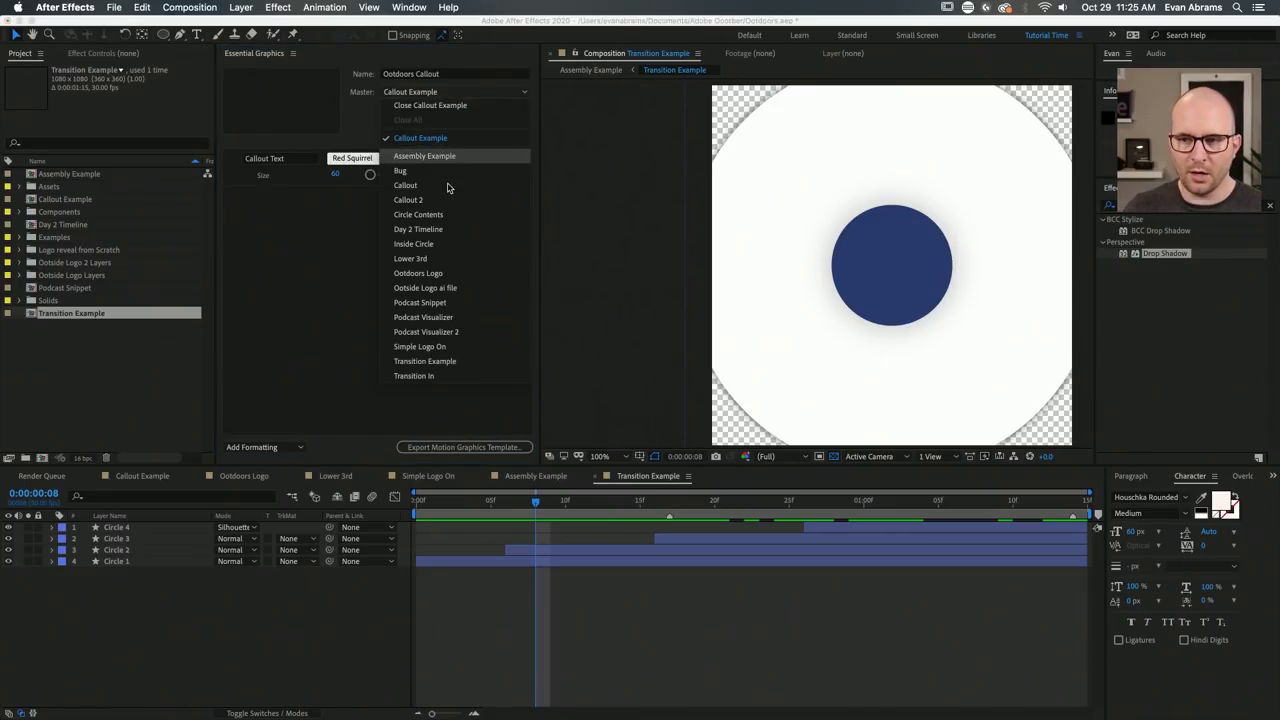
click(442, 362)
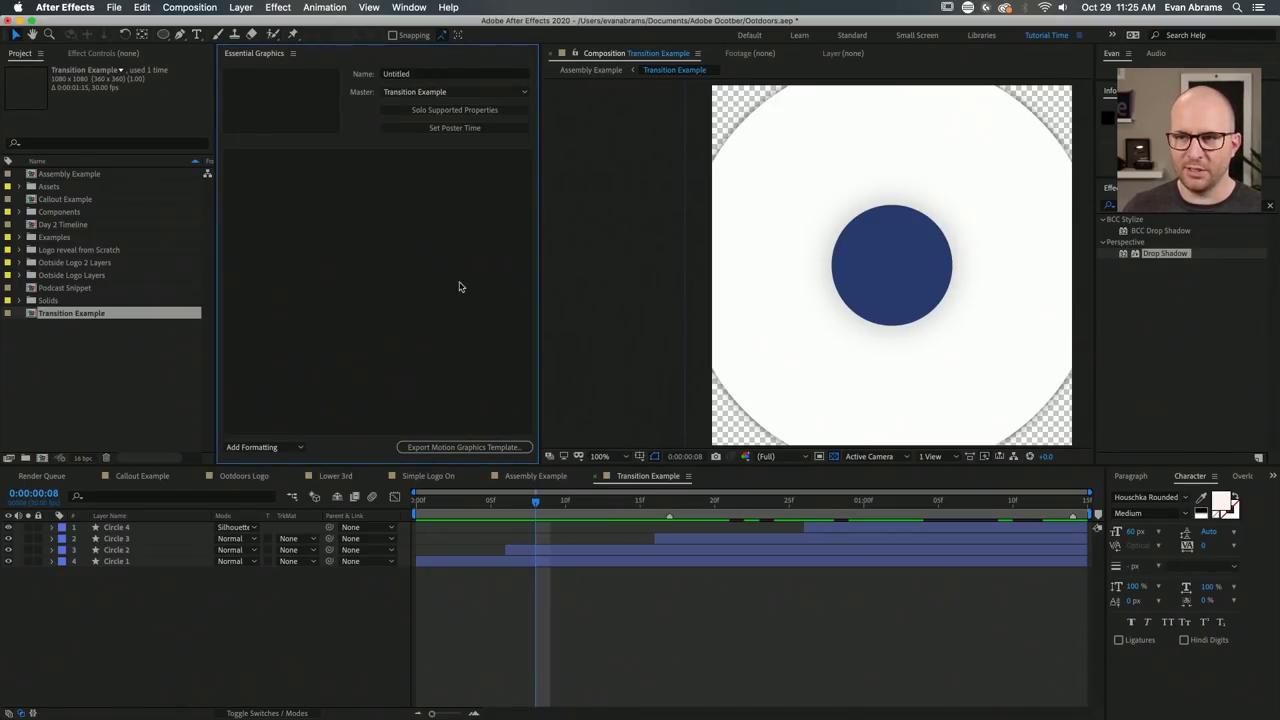
click(430, 75)
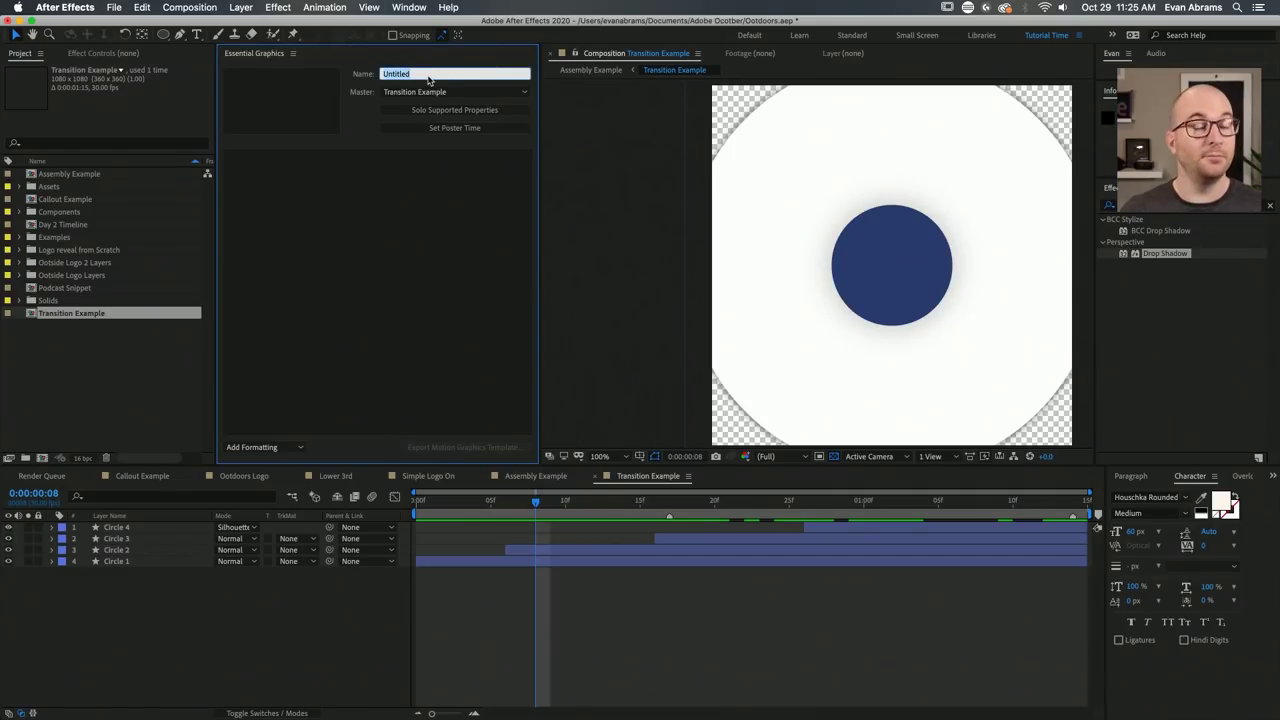
text(Circle Transition)
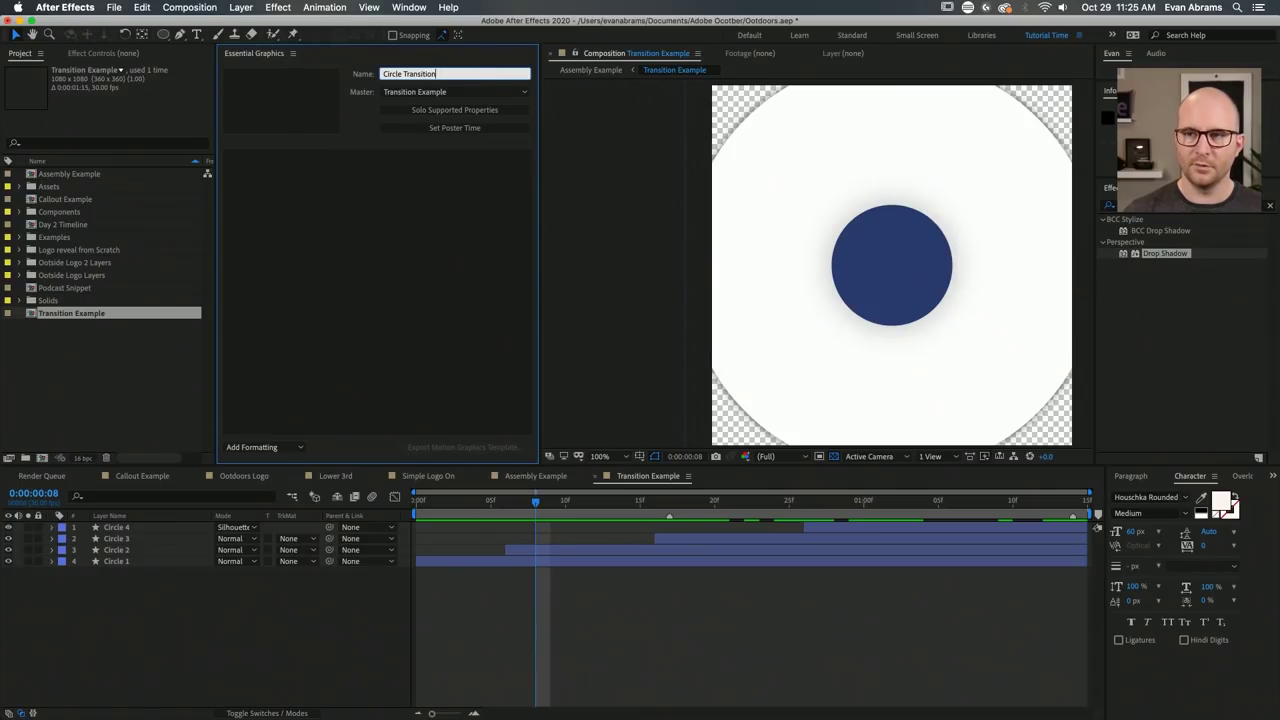
key(Return)
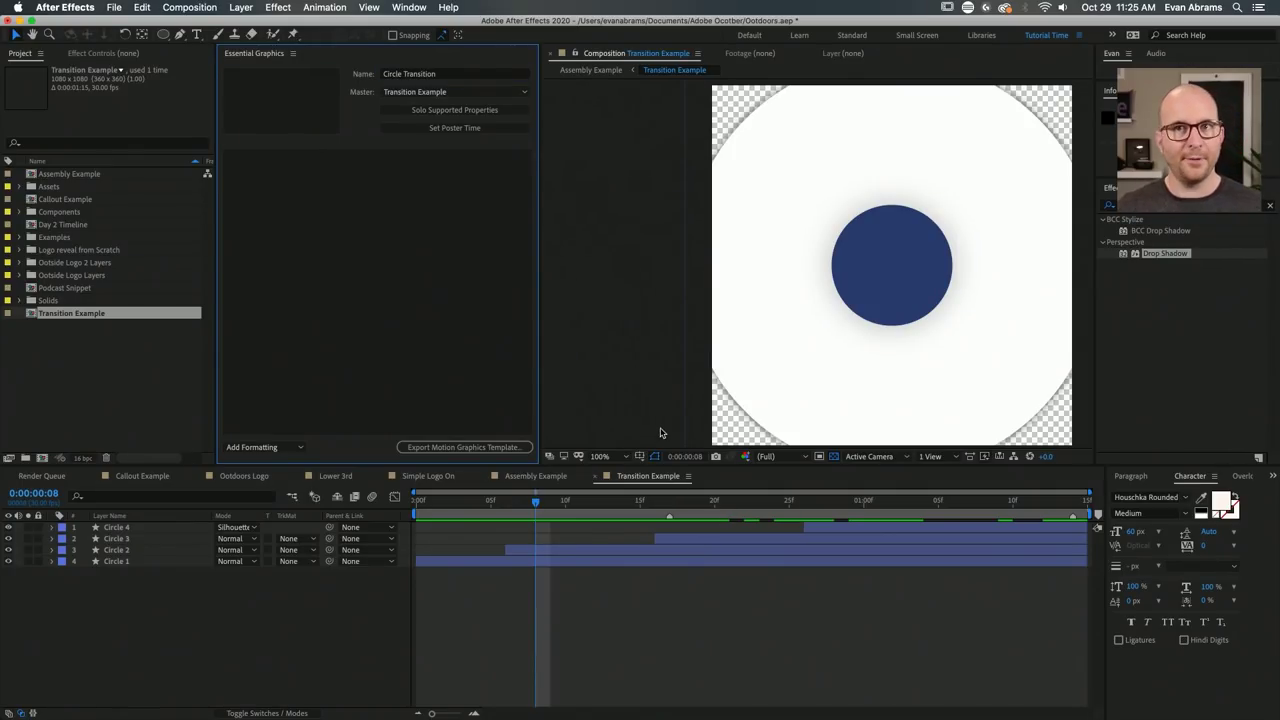
click(696, 540)
shift+click(674, 562)
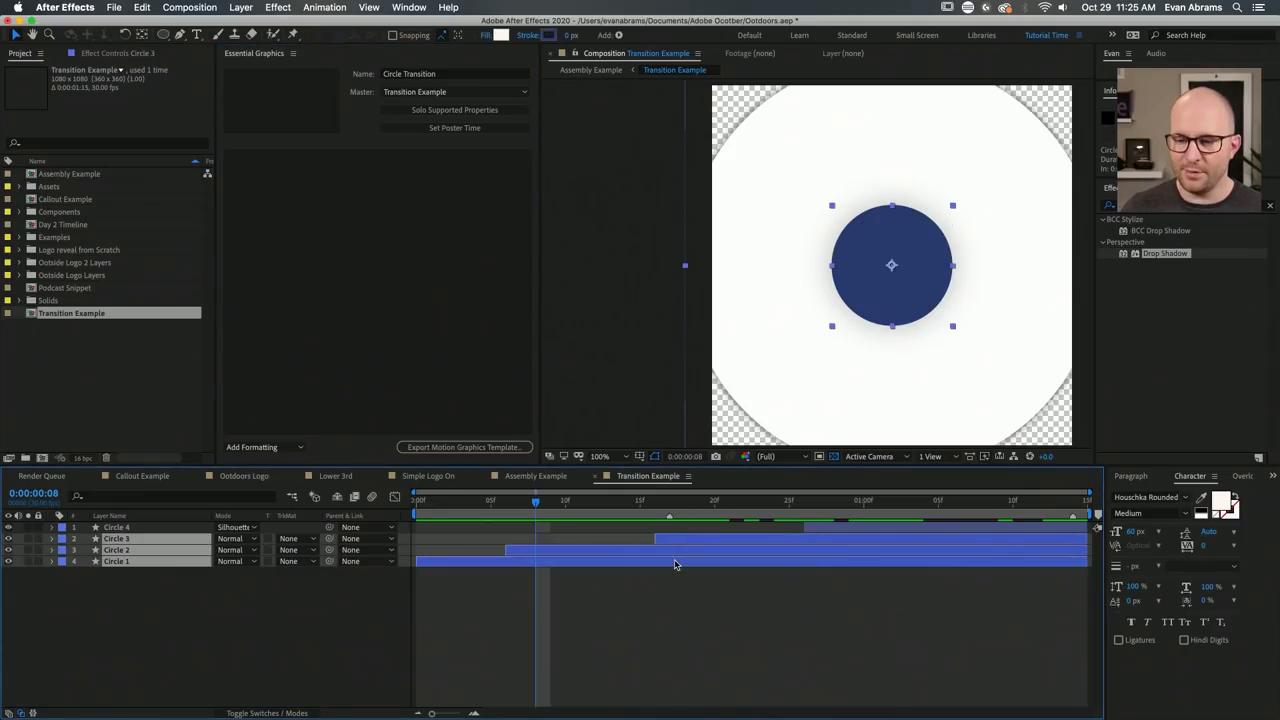
Filter the timeline for 'color' and delete Stroke 1 from Circles 3, 2 and 1.
click(99, 497)
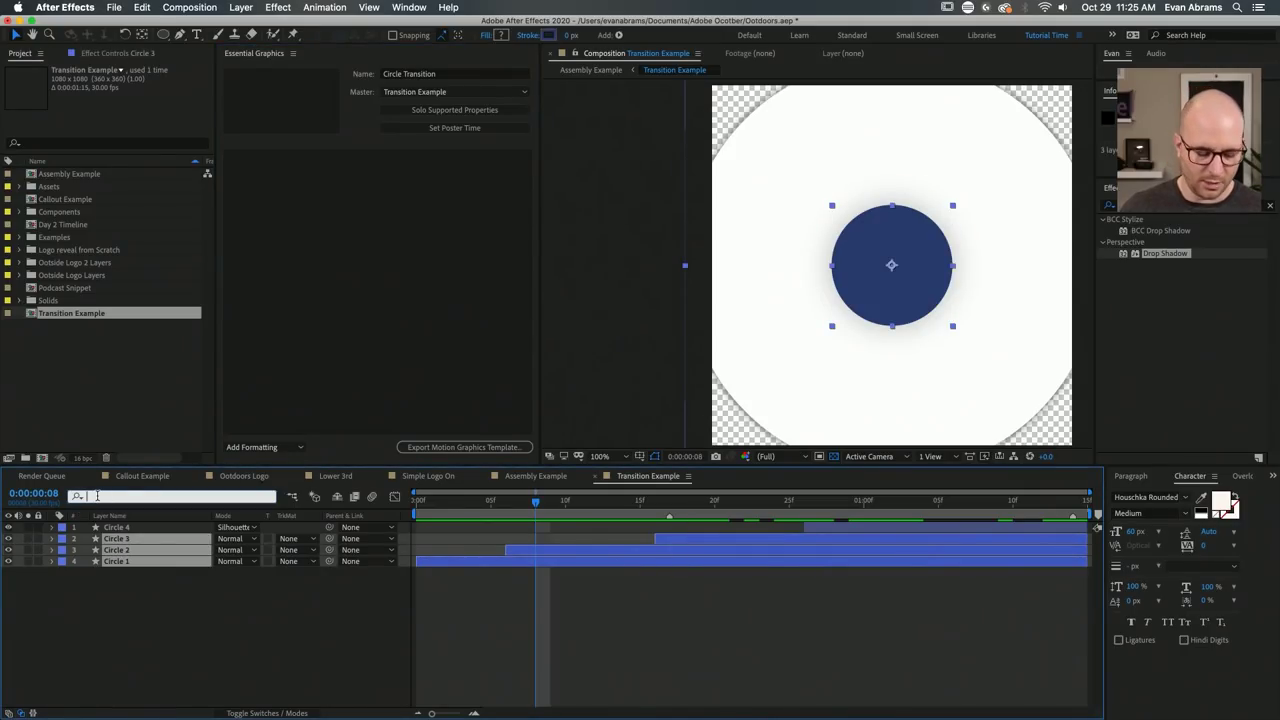
text(color)
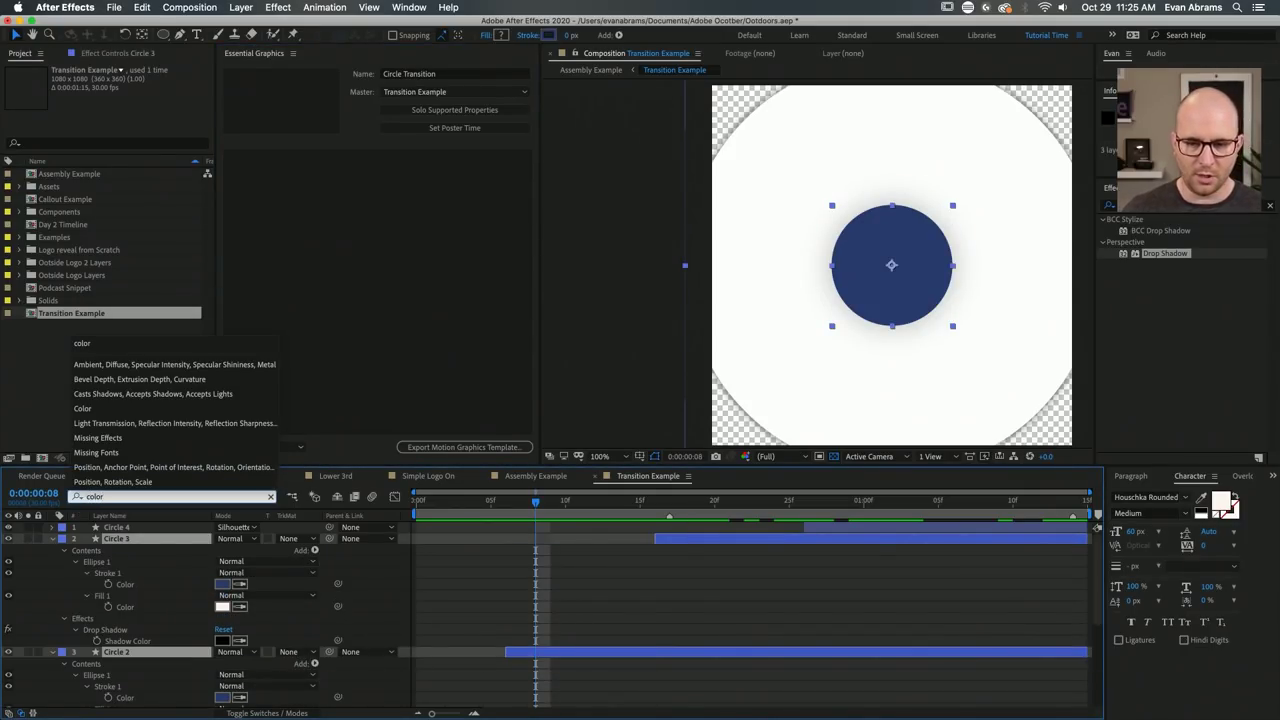
click(414, 613)
click(106, 573)
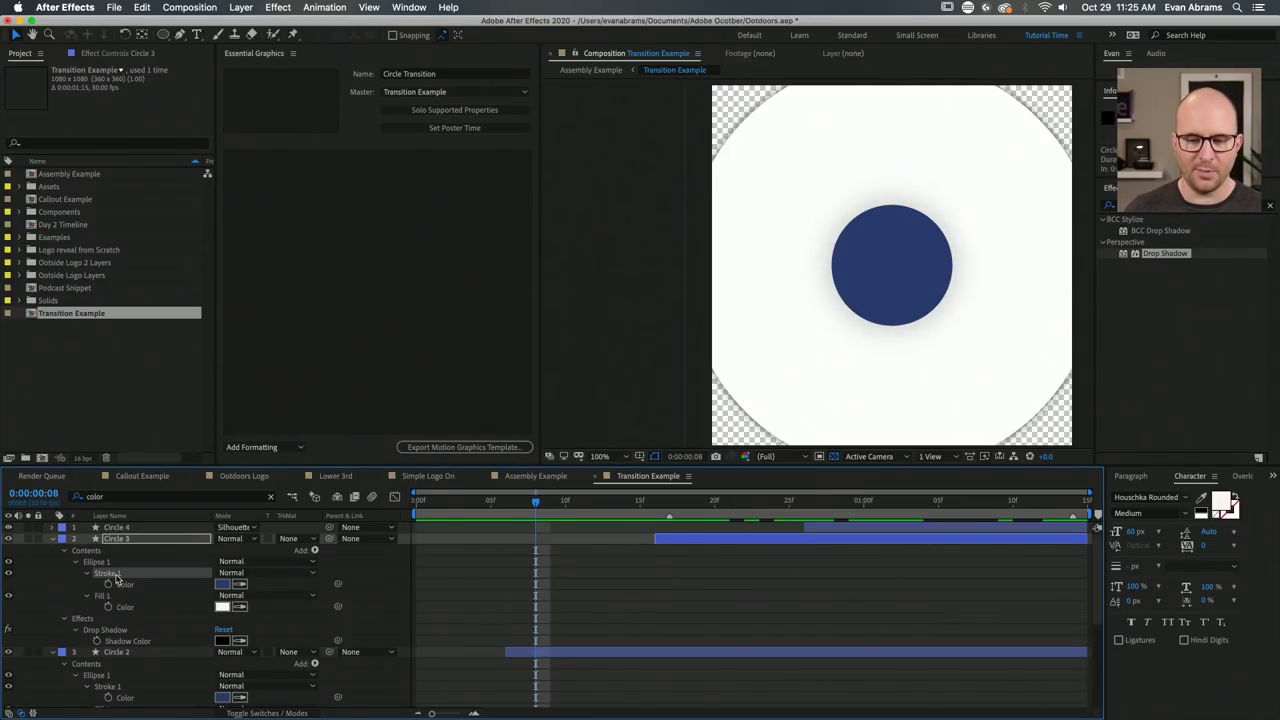
key(Delete)
click(114, 664)
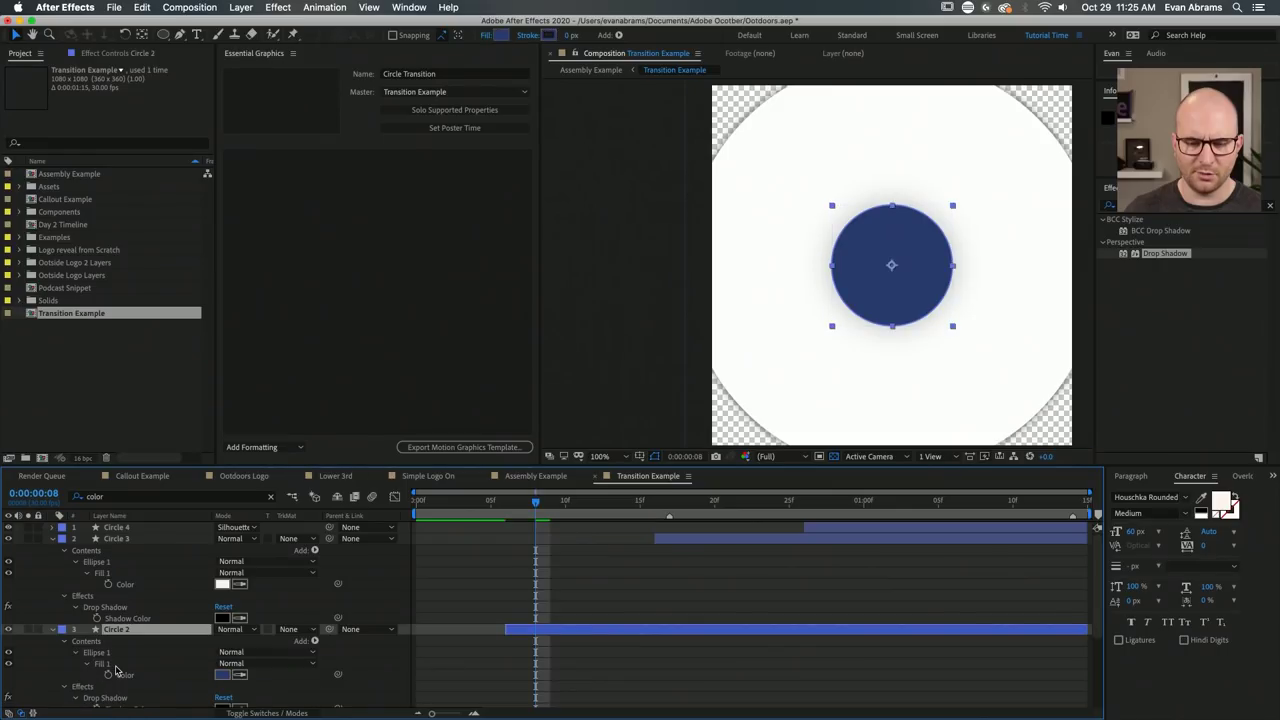
key(Delete)
scroll(110, 675, down, 5)
click(105, 684)
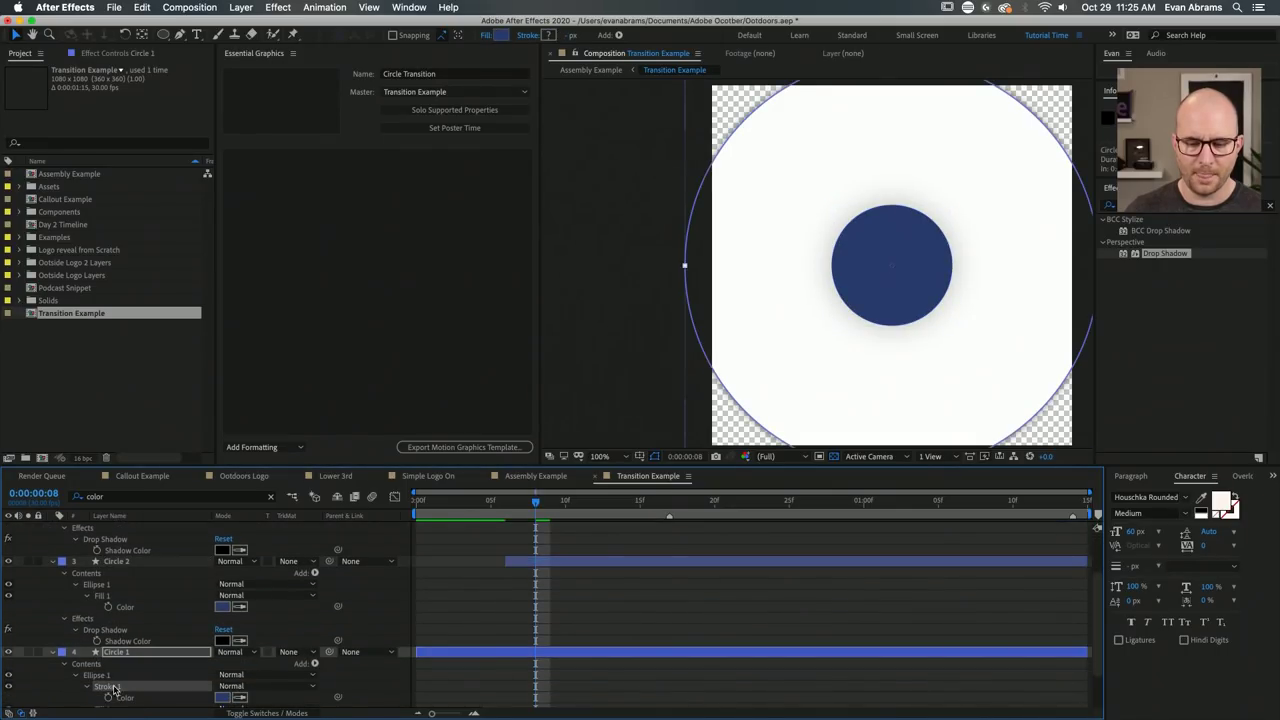
key(Delete)
scroll(118, 686, down, 2)
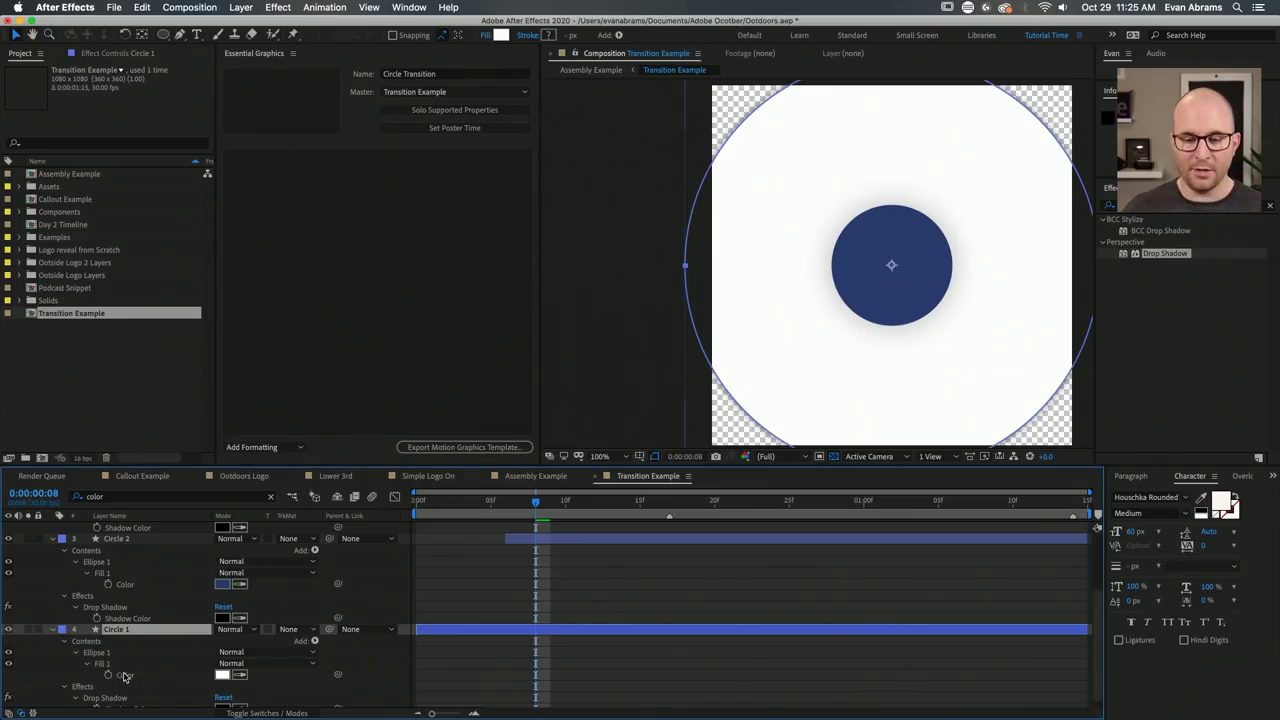
Add the Fill Color of Circles 1, 2 and 3 to the Circle Transition template.
drag(128, 676, 366, 243)
click(124, 584)
drag(124, 584, 300, 240)
scroll(200, 600, up, 2)
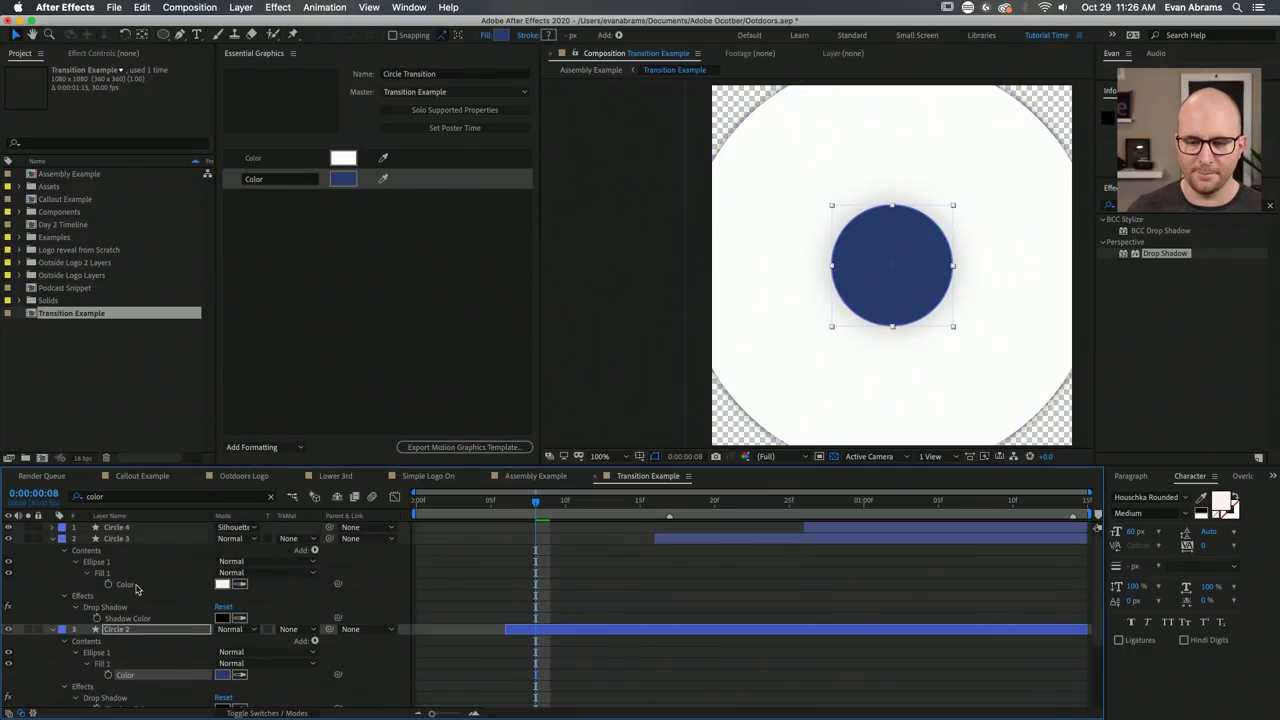
click(124, 584)
drag(124, 584, 280, 260)
click(256, 159)
key(Left)
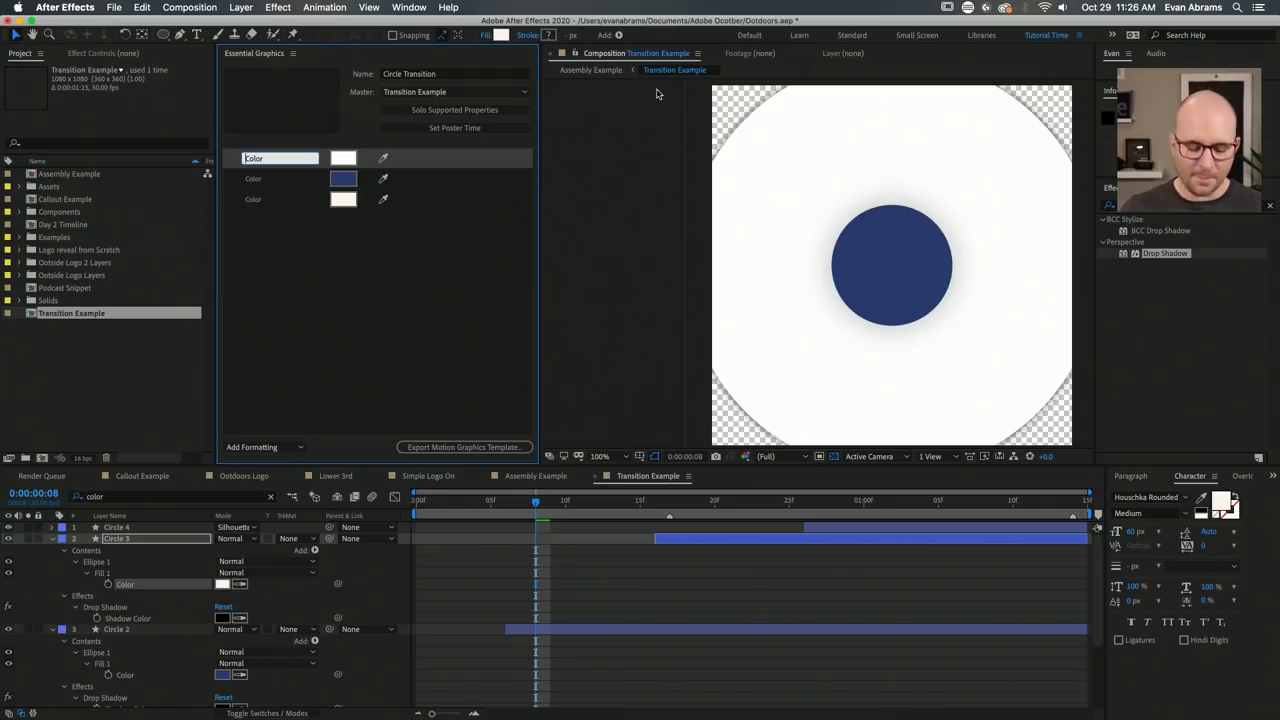
Prefix the three Color properties with 1st, 2nd and 3rd, then save the project.
text(1st)
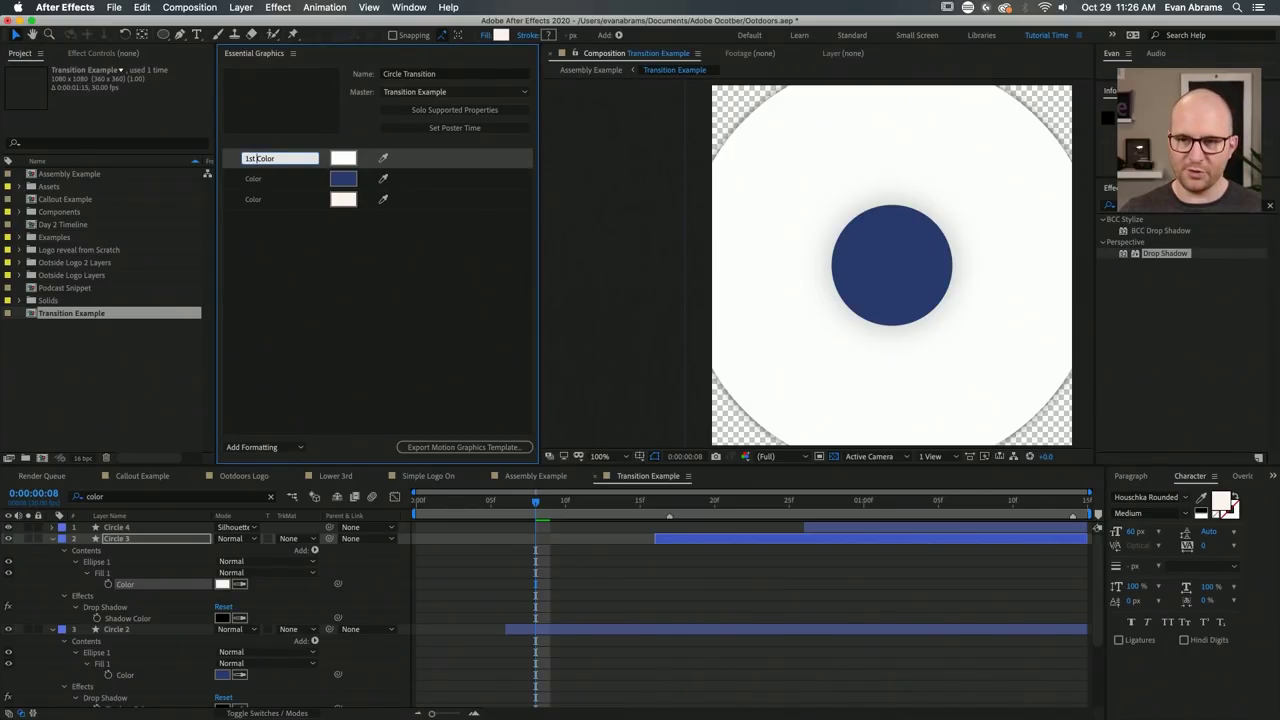
click(268, 176)
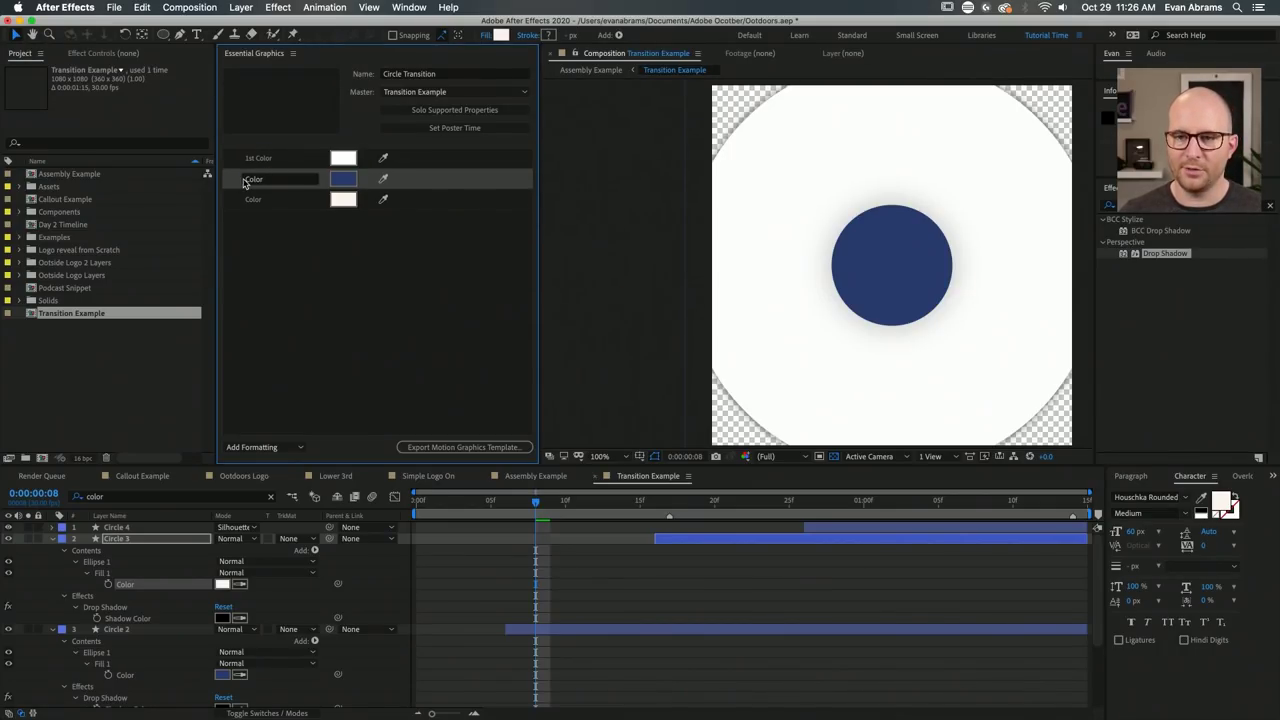
click(249, 183)
key(Left)
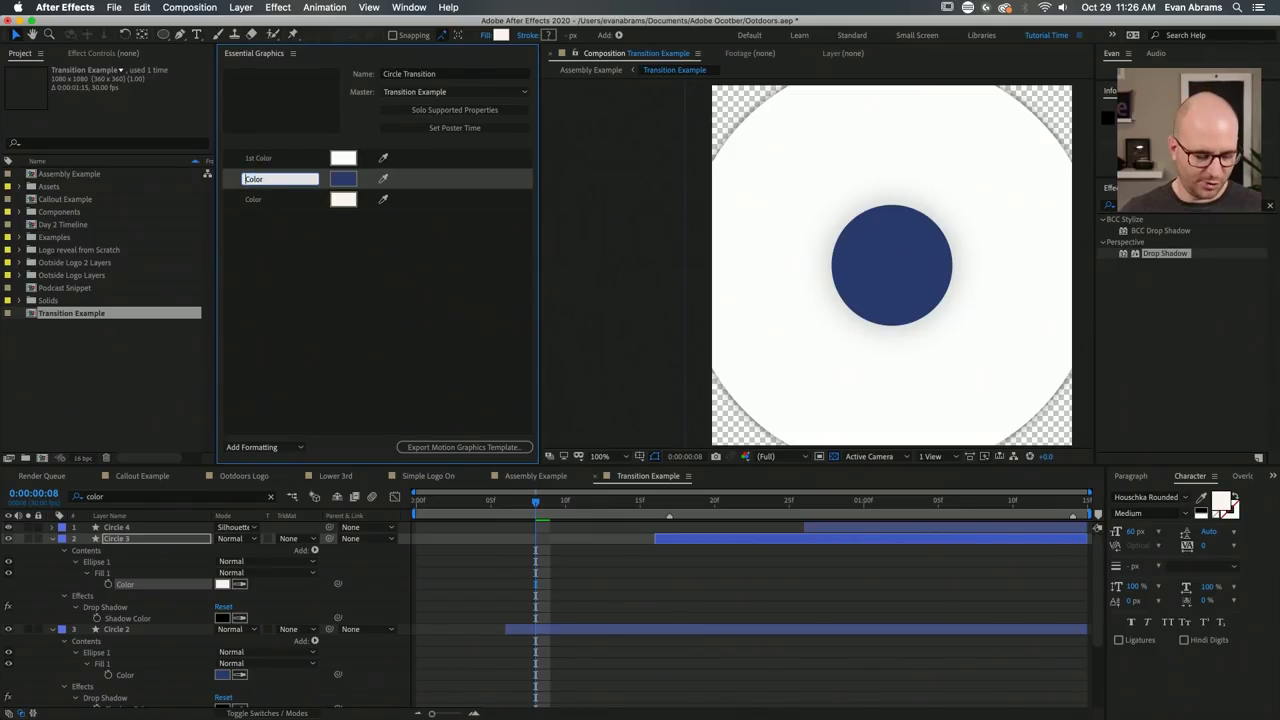
text(2nd)
key(Return)
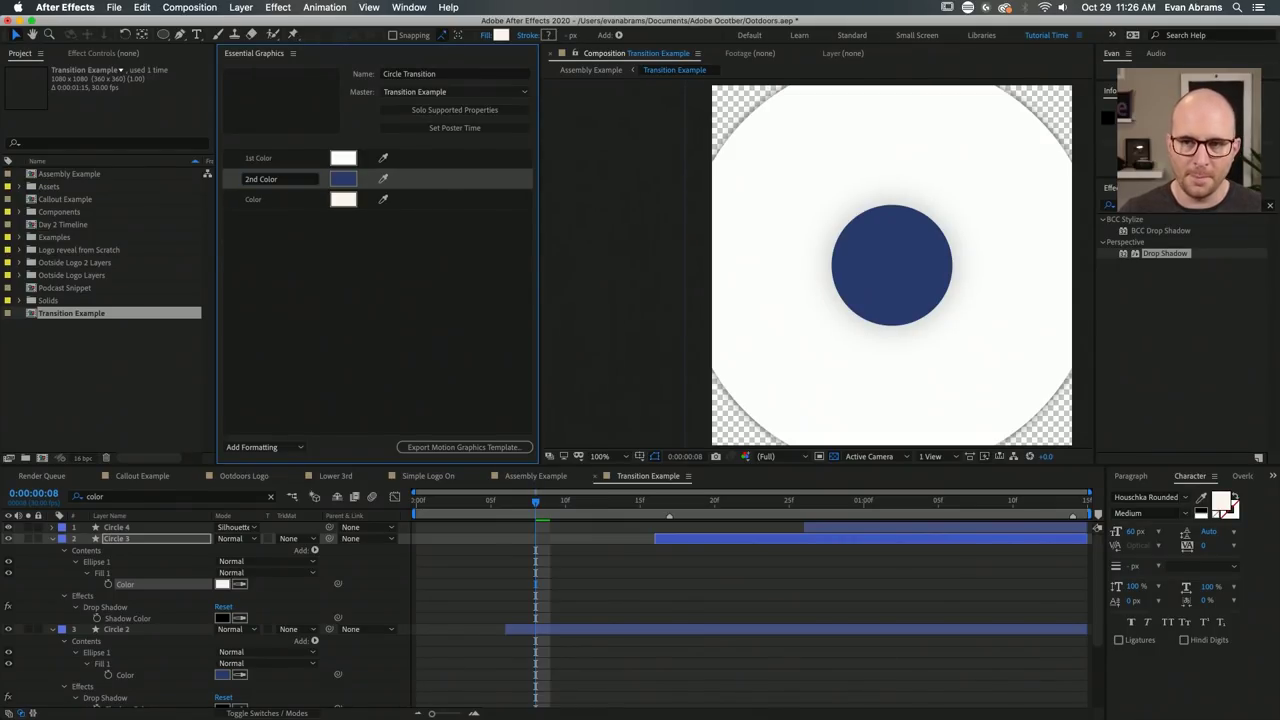
click(254, 201)
click(254, 201)
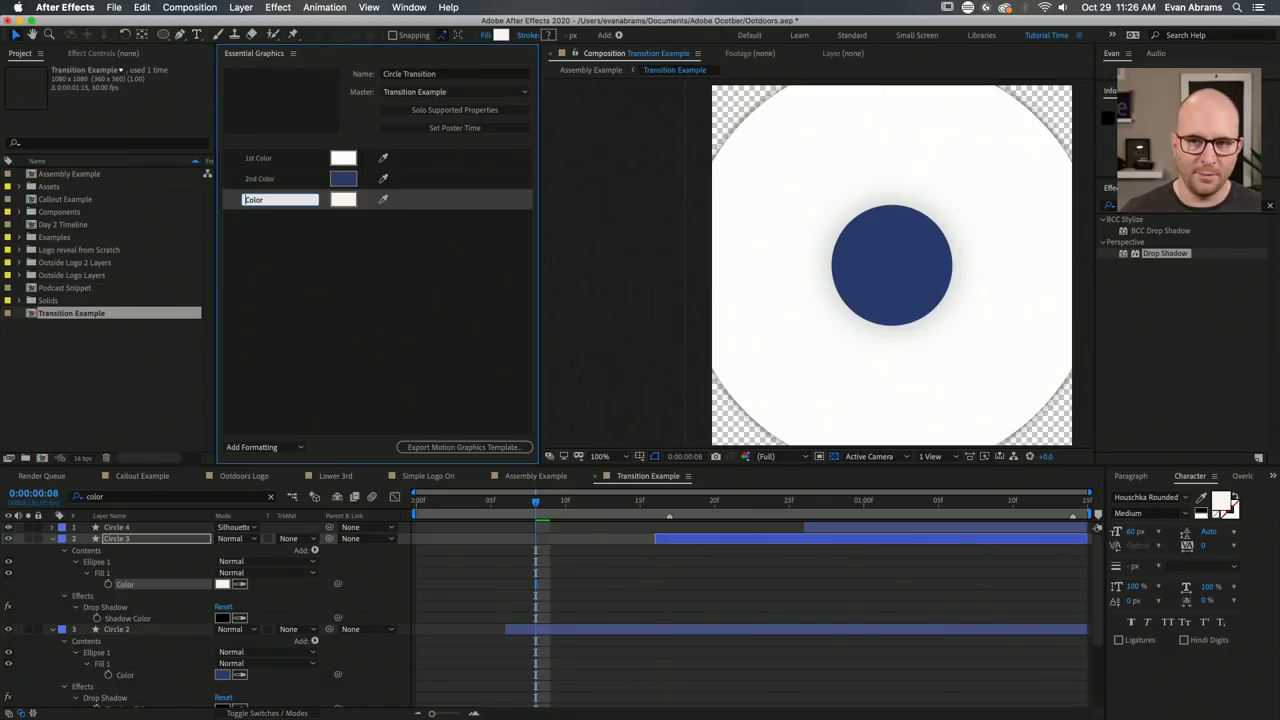
text(3rd)
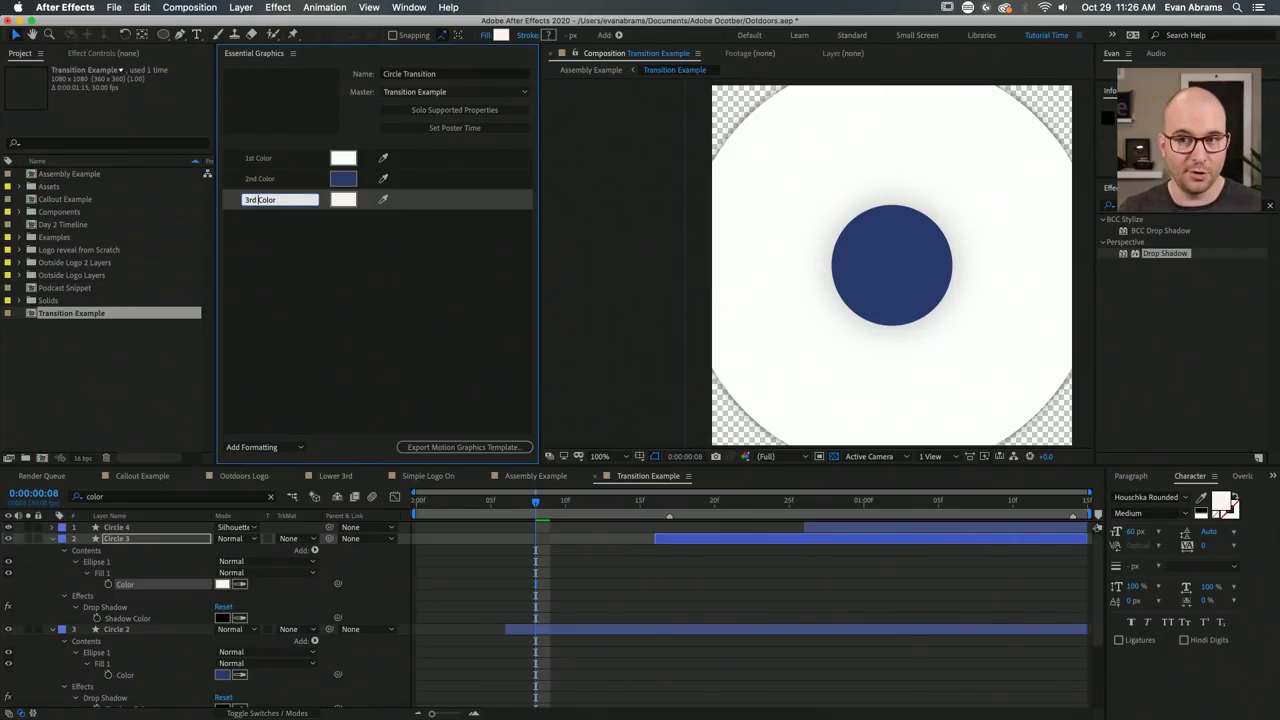
key(Return)
click(366, 260)
key(cmd+s)
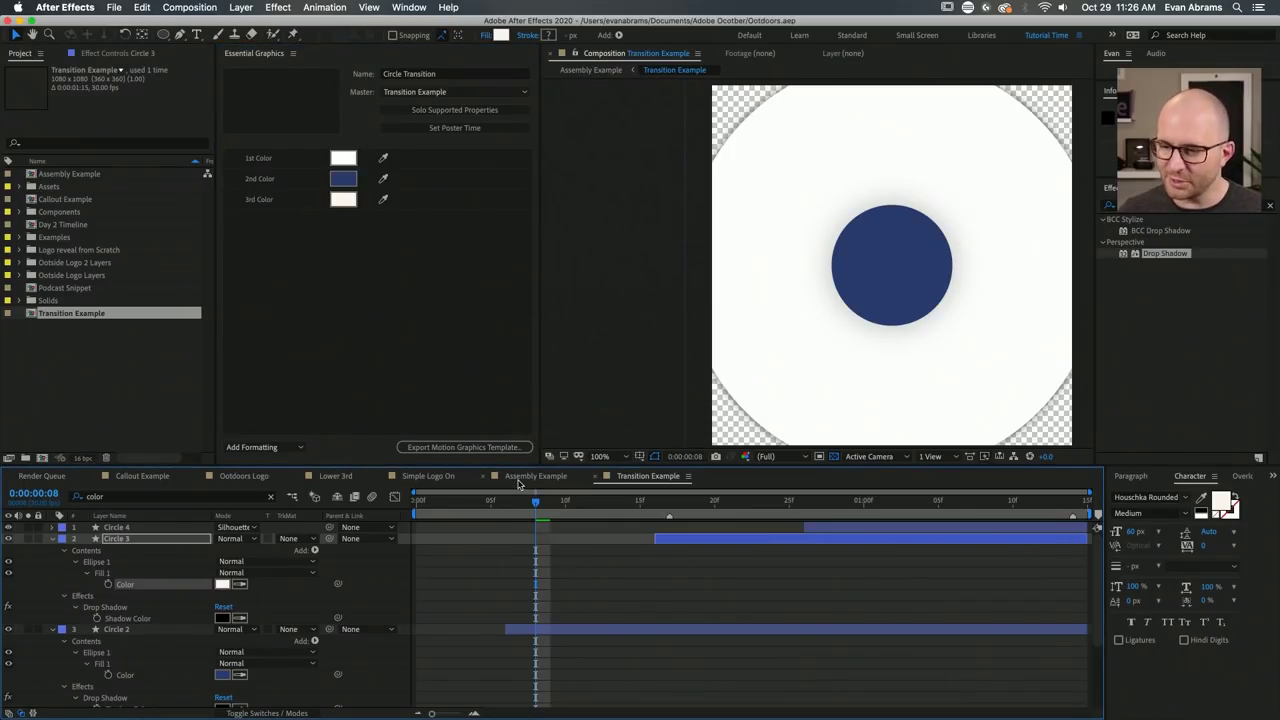
In Assembly Example, reveal the Transition Example layer's exposed colour properties.
click(538, 476)
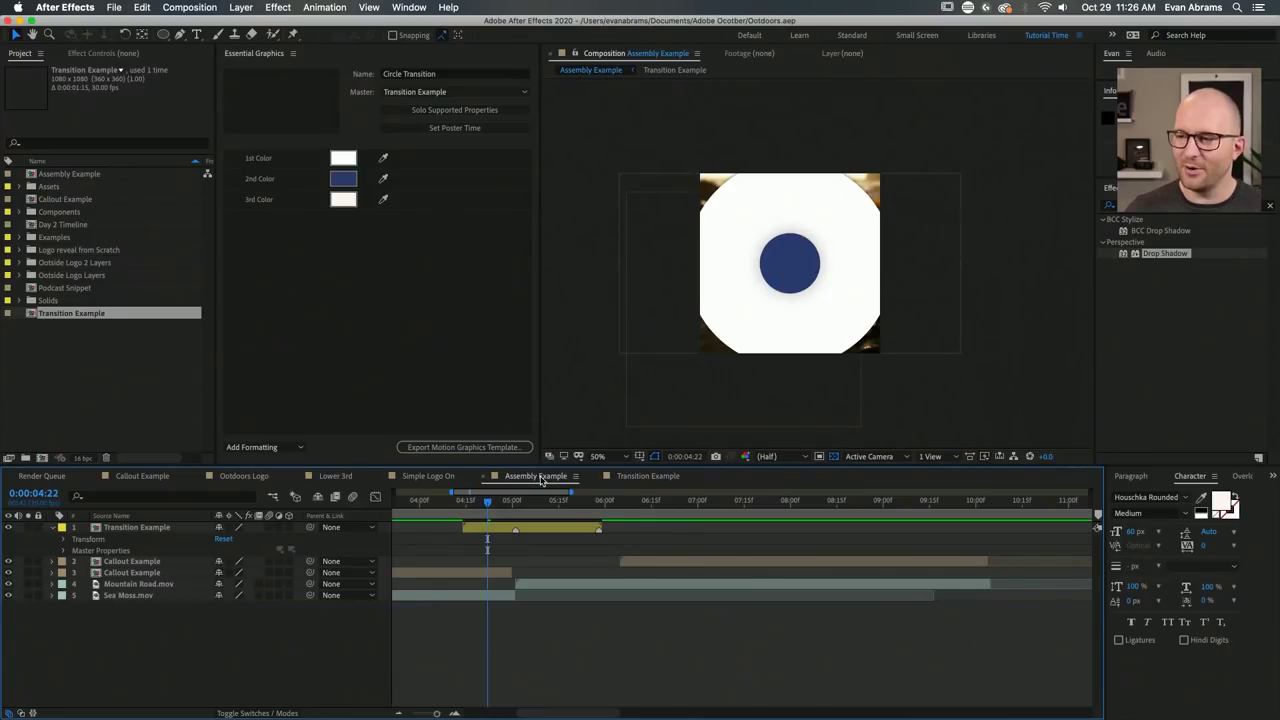
click(248, 553)
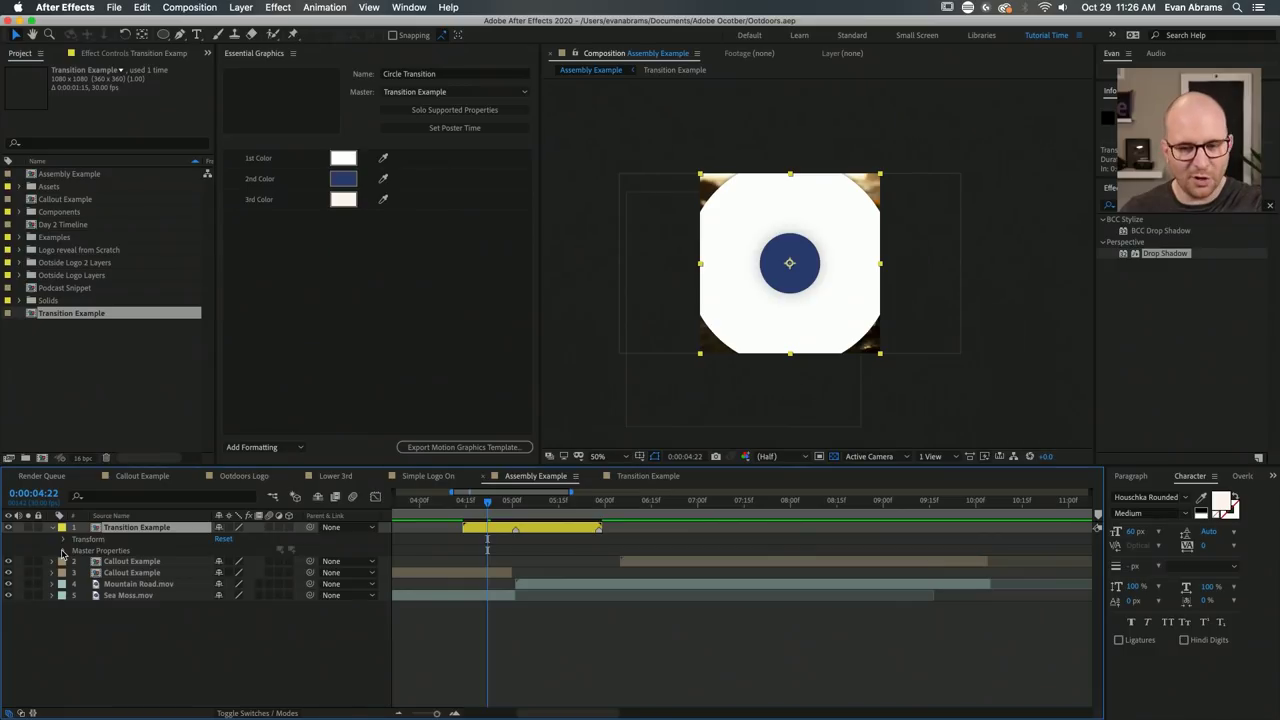
click(62, 551)
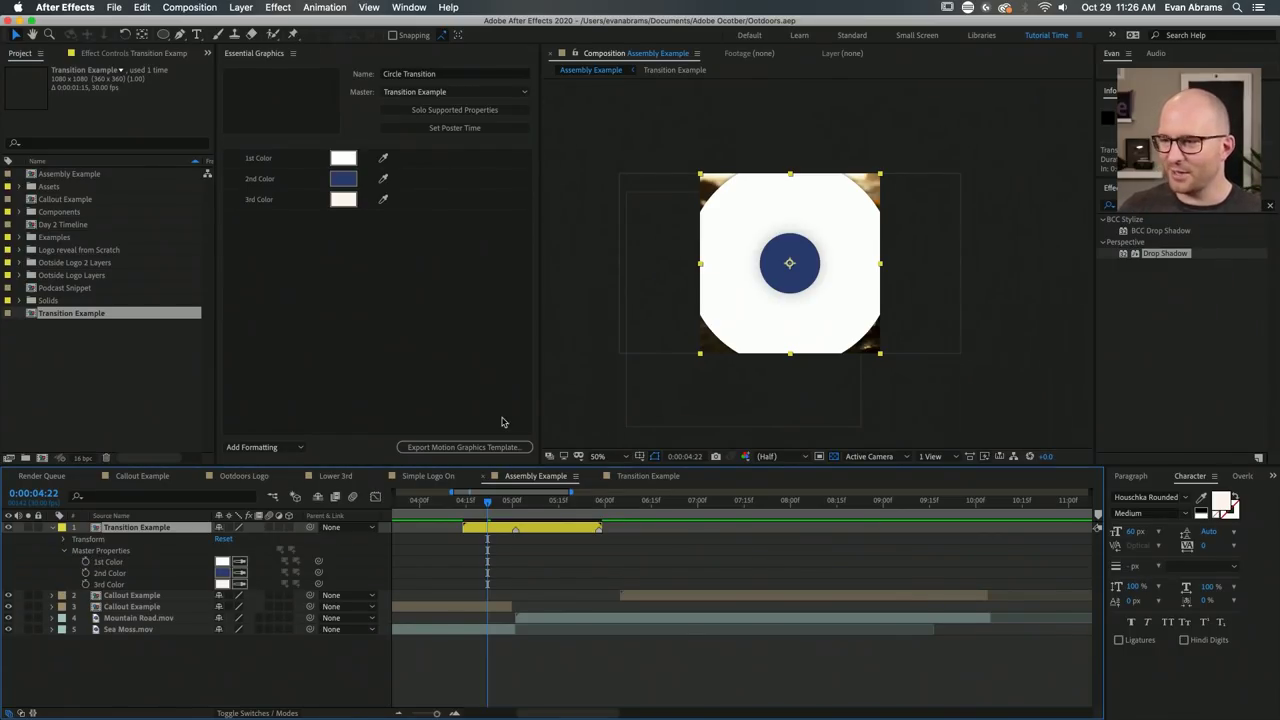
click(113, 562)
click(96, 575)
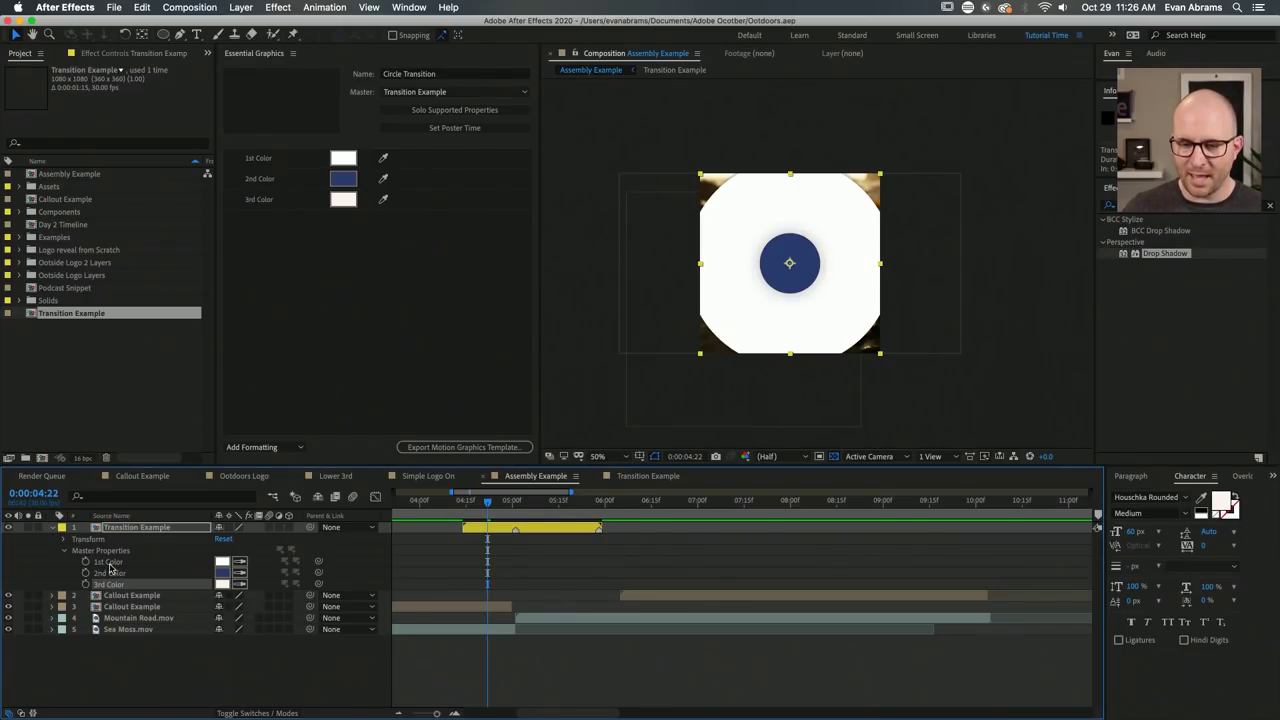
click(131, 649)
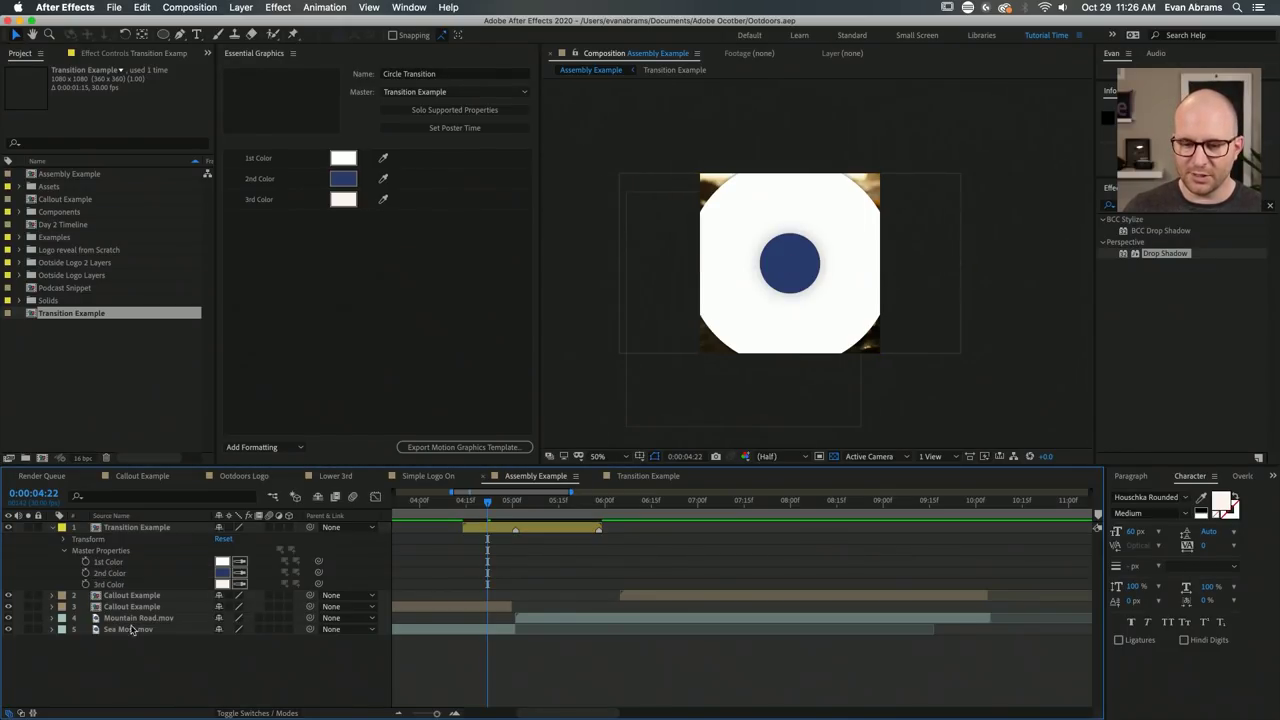
Set the transition's 1st Color to magenta.
click(120, 563)
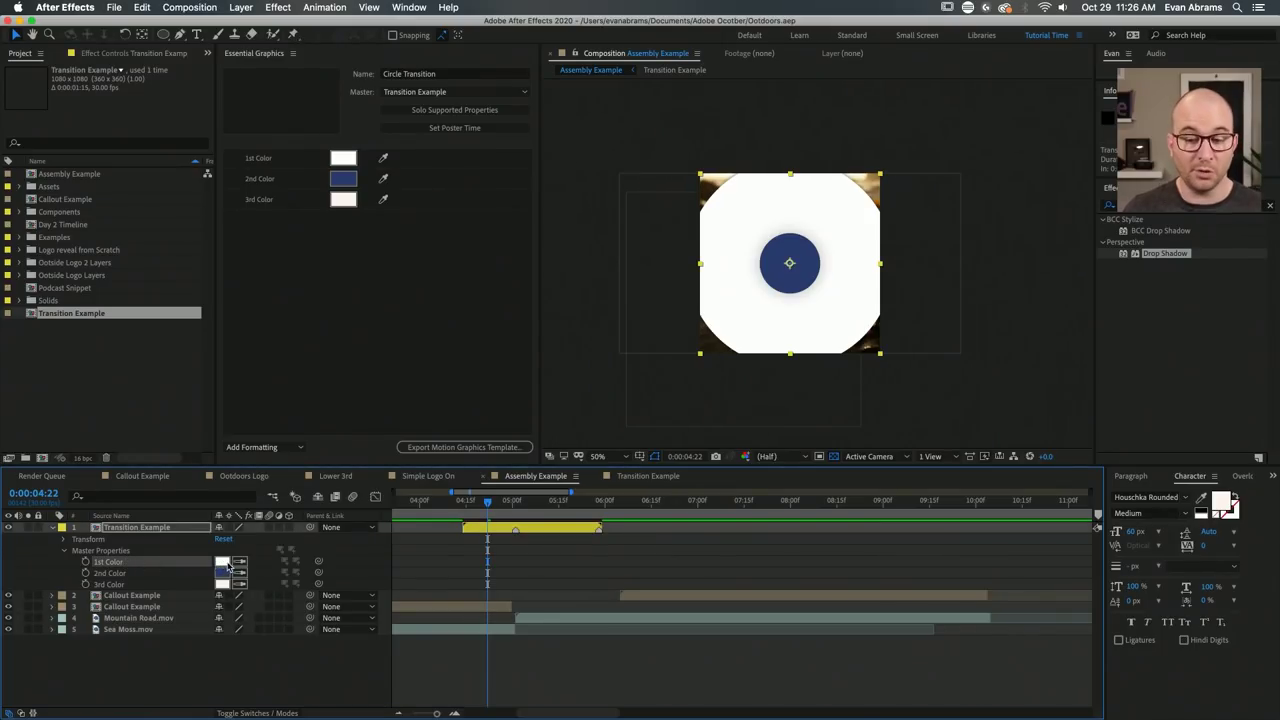
click(227, 565)
click(741, 295)
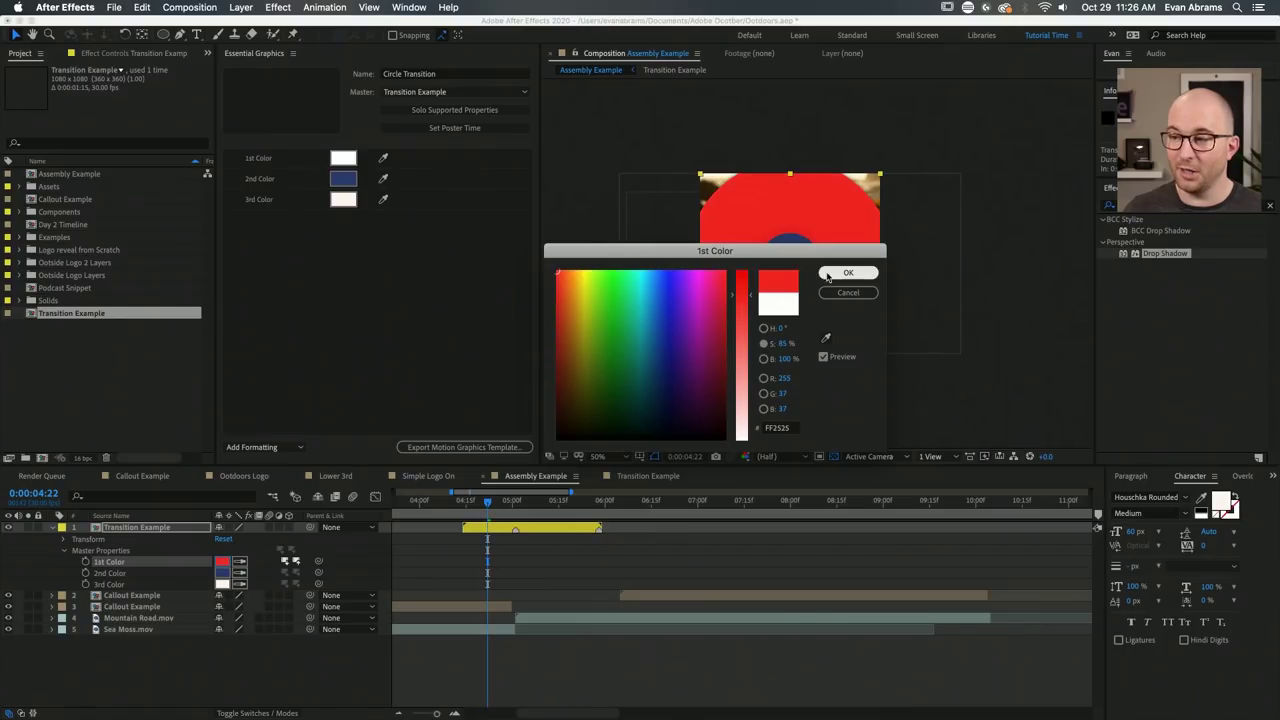
click(698, 300)
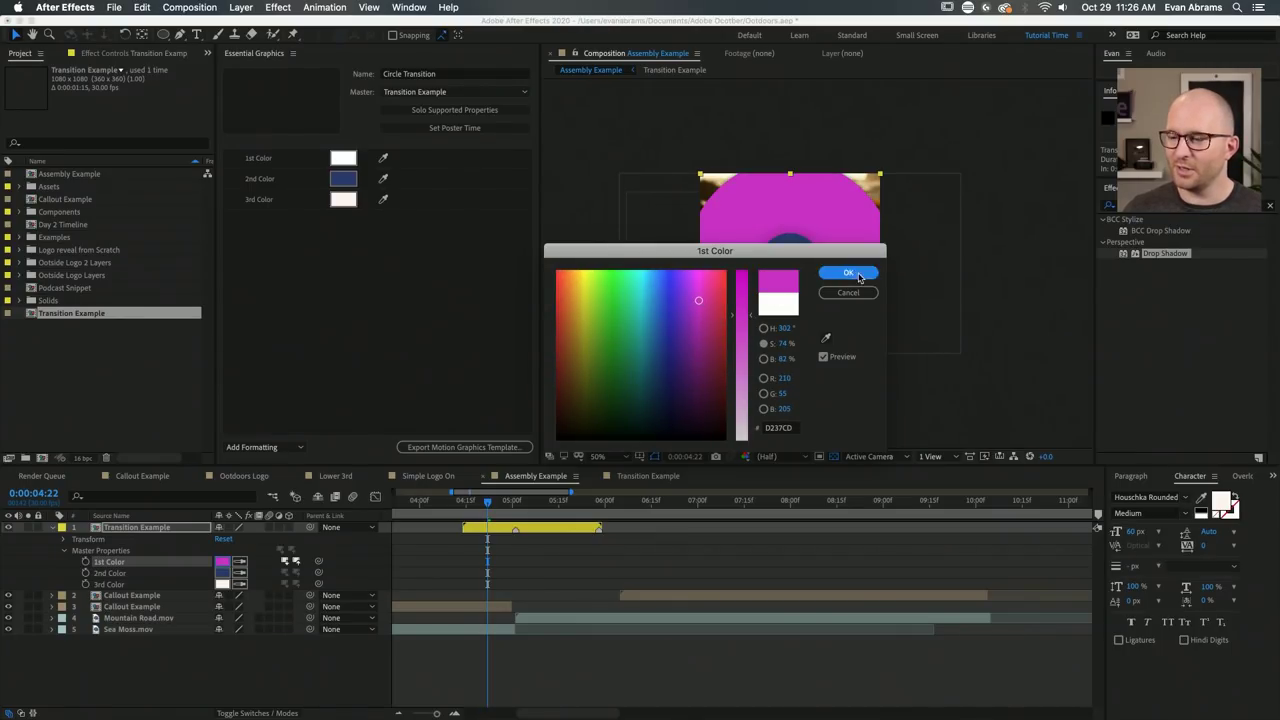
click(848, 273)
Set the 3rd Color to orange and preview the recoloured transition.
click(110, 584)
click(222, 584)
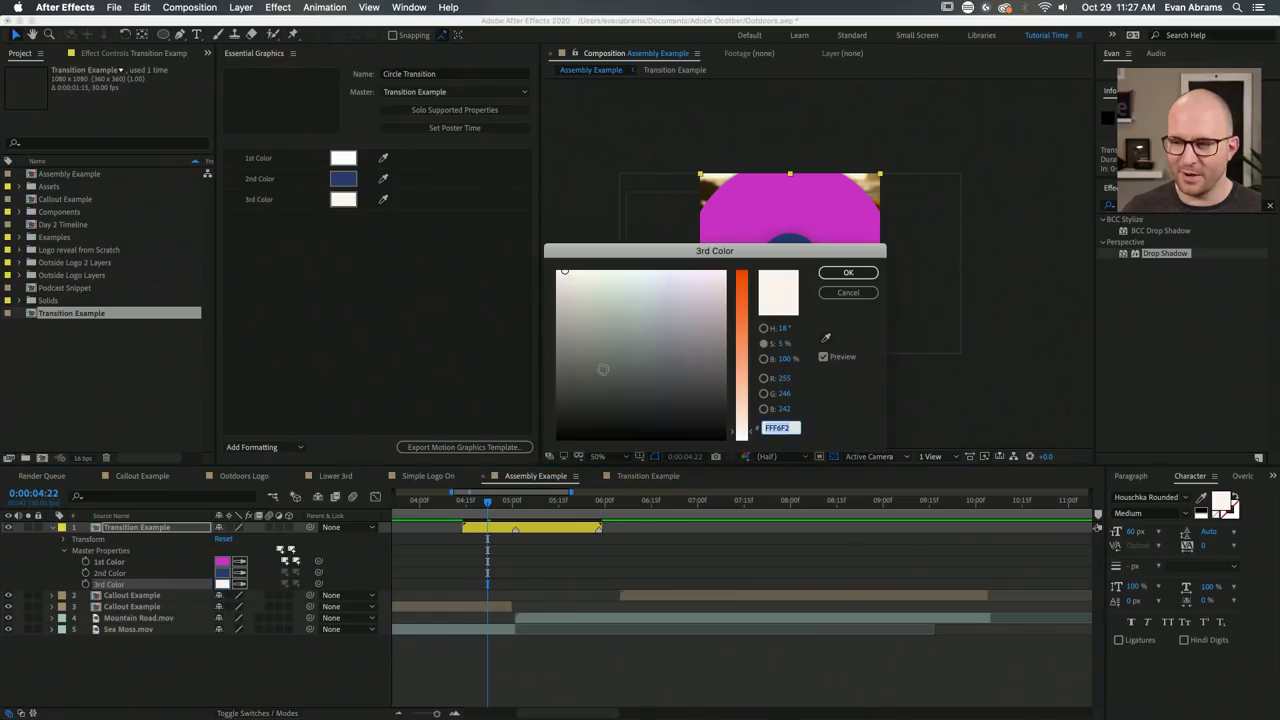
click(741, 306)
click(848, 273)
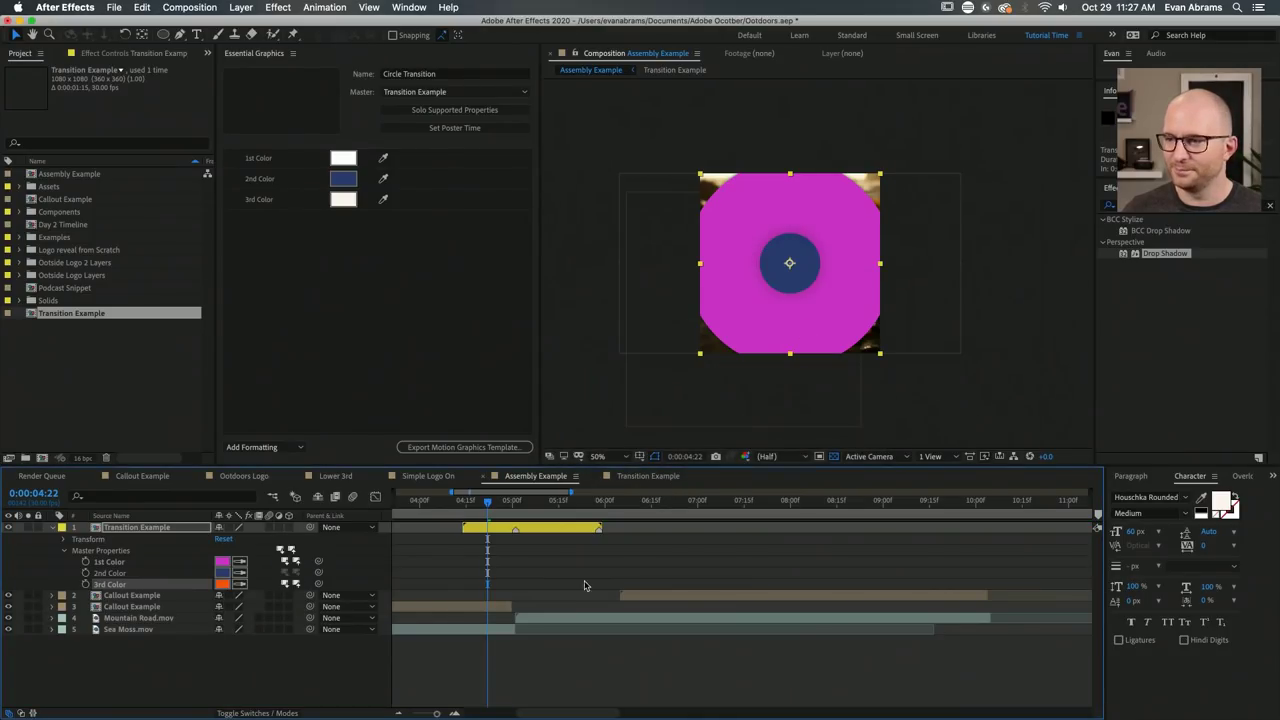
click(462, 500)
key(space)
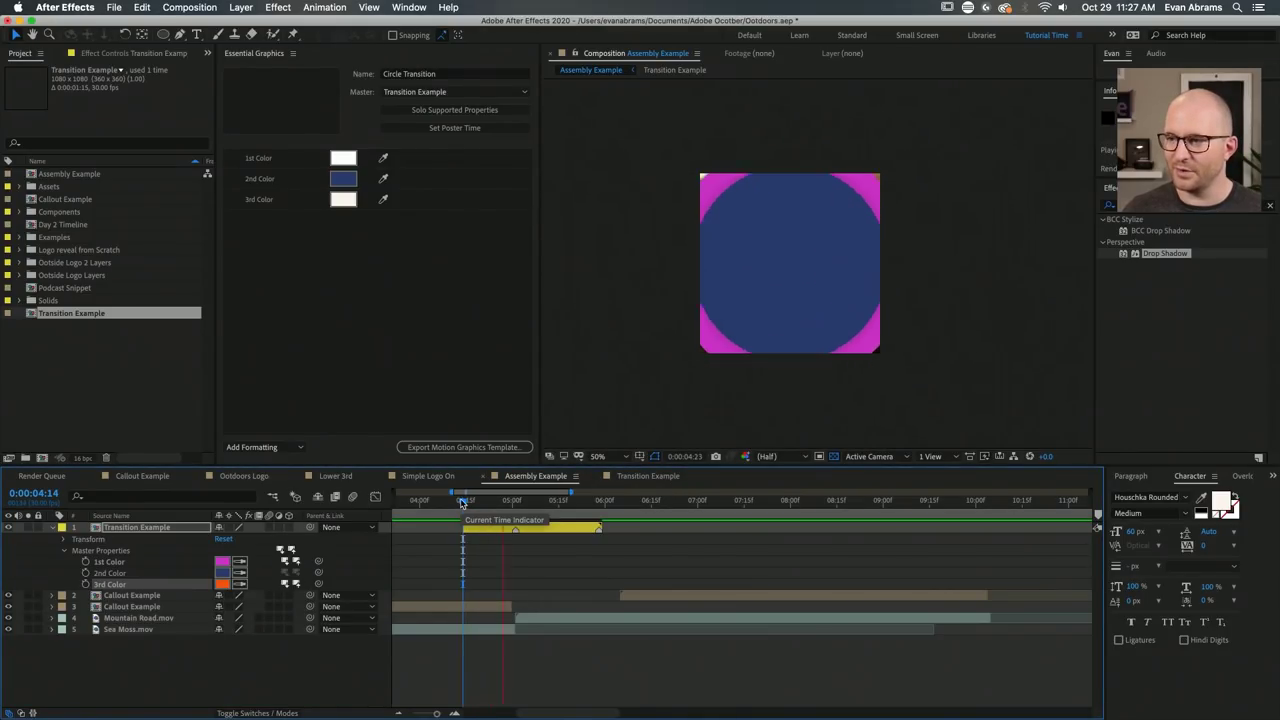
Scrub and replay the circle transition from 0:00:04:14 with its original colours.
mouse_move(480, 510)
mouse_down()
mouse_move(540, 518)
mouse_move(500, 518)
mouse_up()
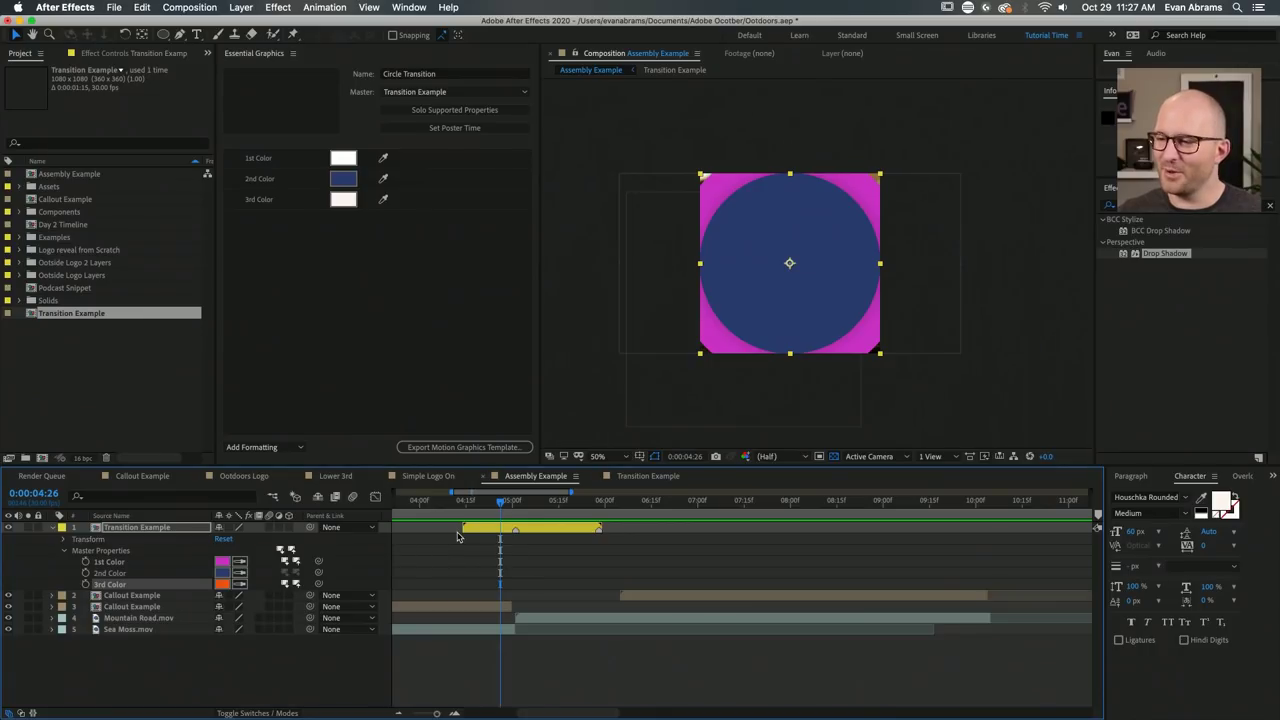
click(465, 500)
key(space)
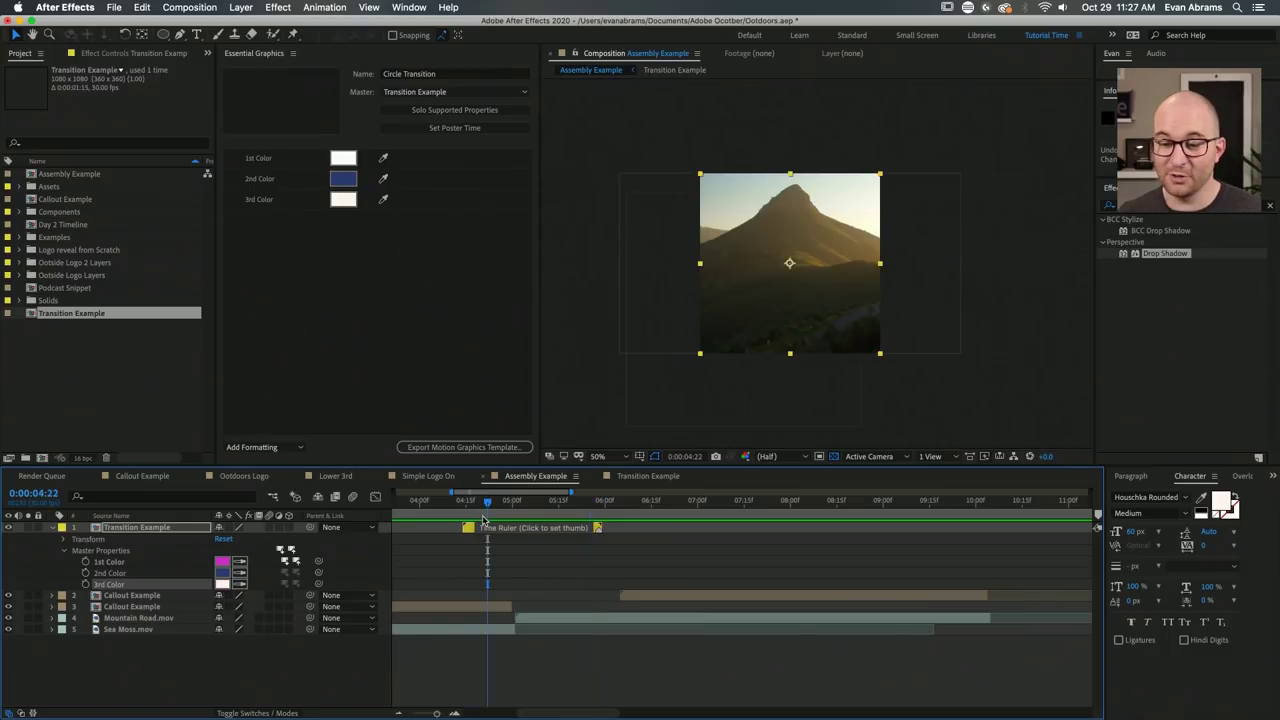
click(372, 641)
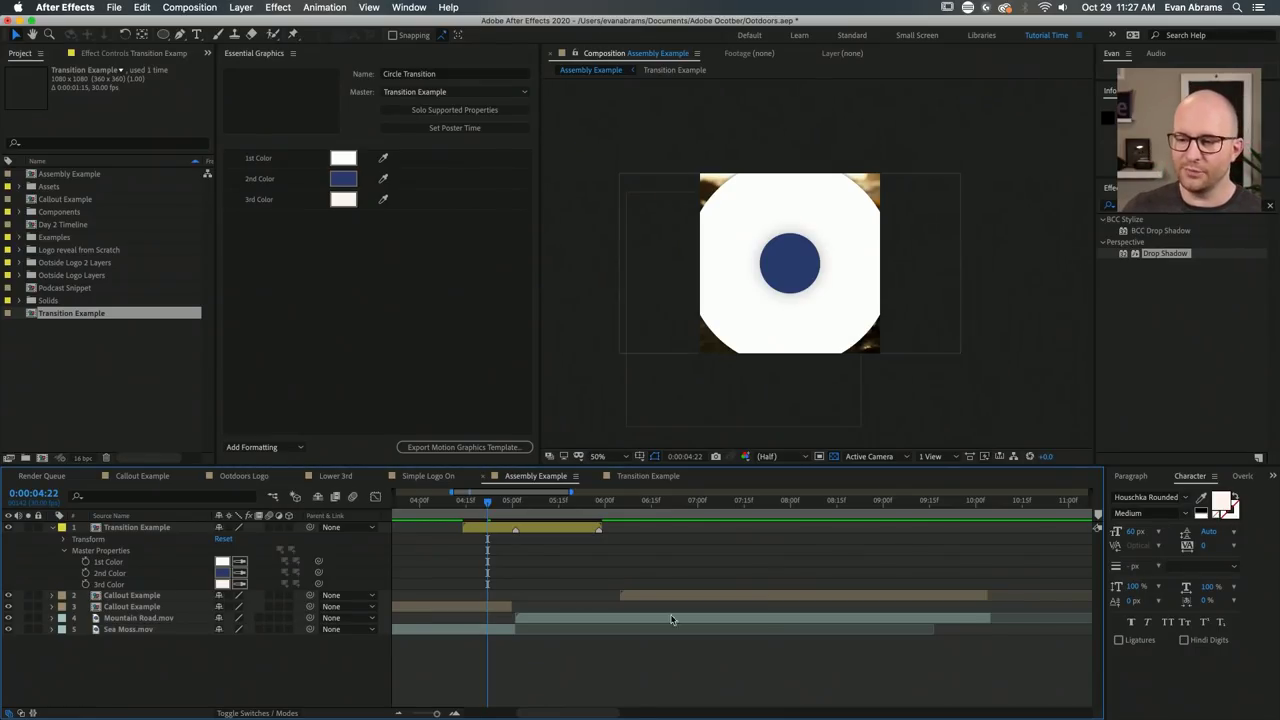
click(463, 500)
key(space)
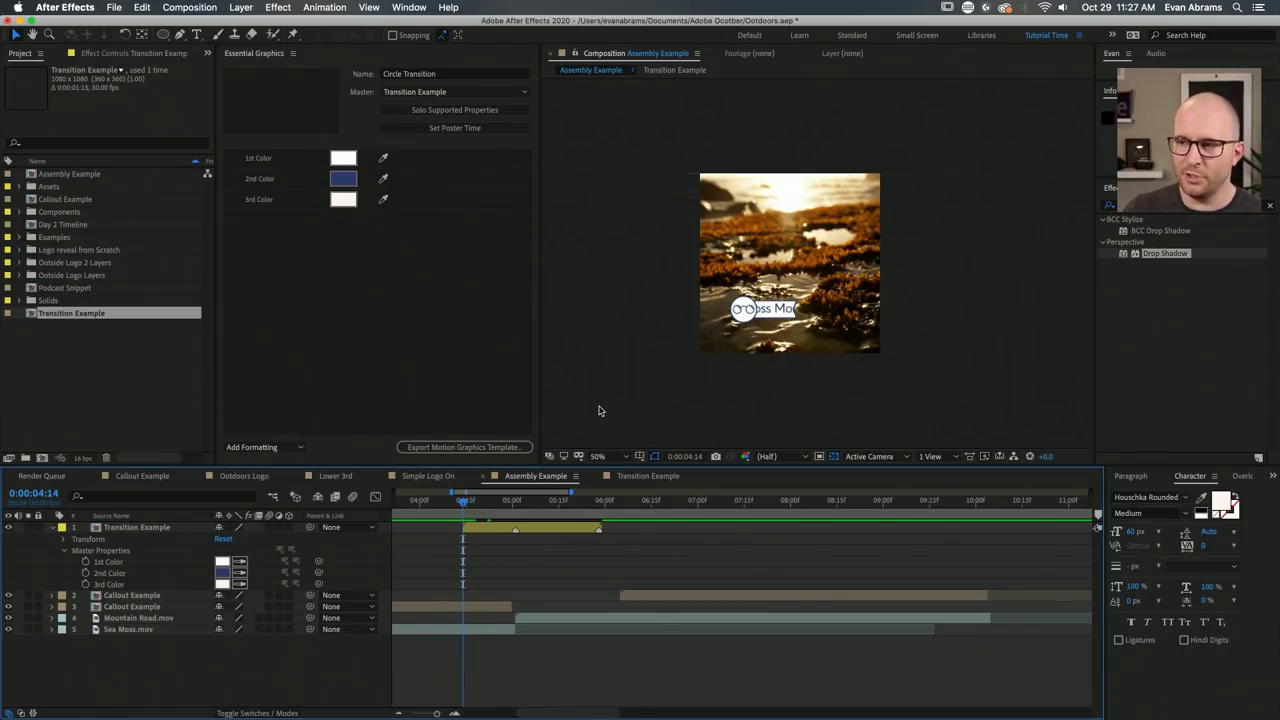
Step through the transition to the mountain shot and zoom the timeline out fully.
click(562, 530)
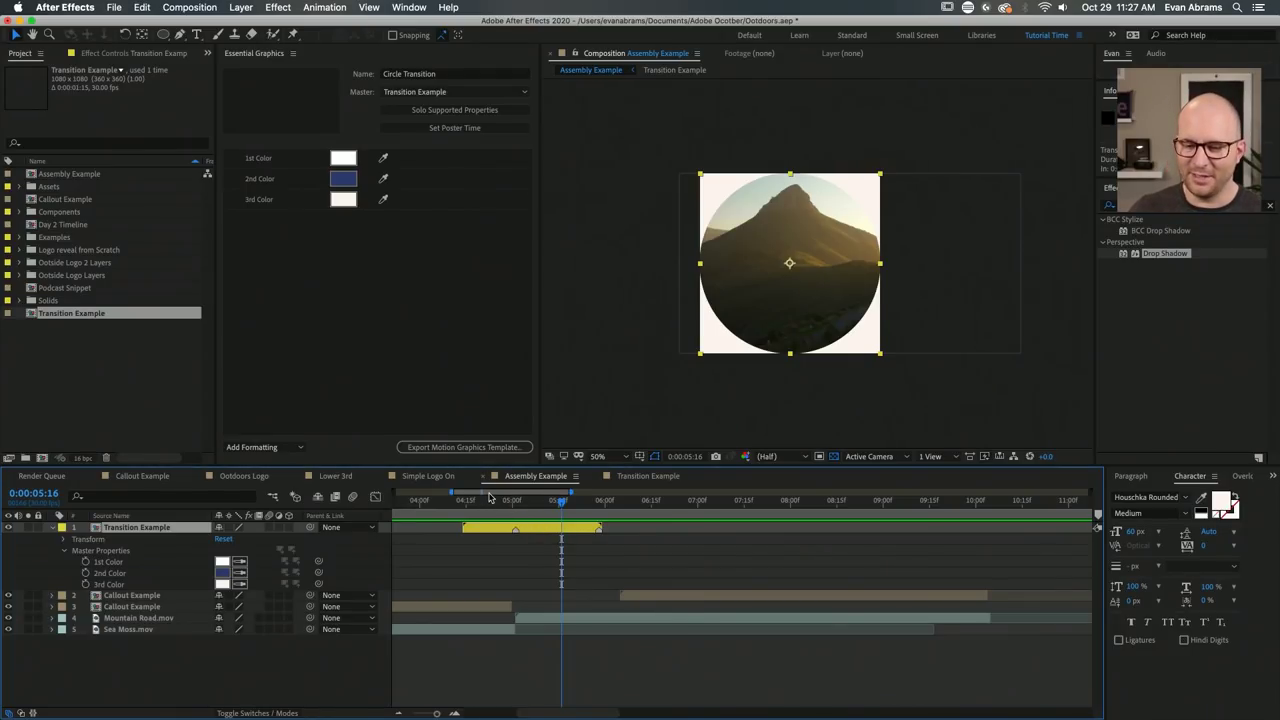
mouse_move(476, 502)
mouse_down()
mouse_move(465, 502)
mouse_move(479, 510)
mouse_up()
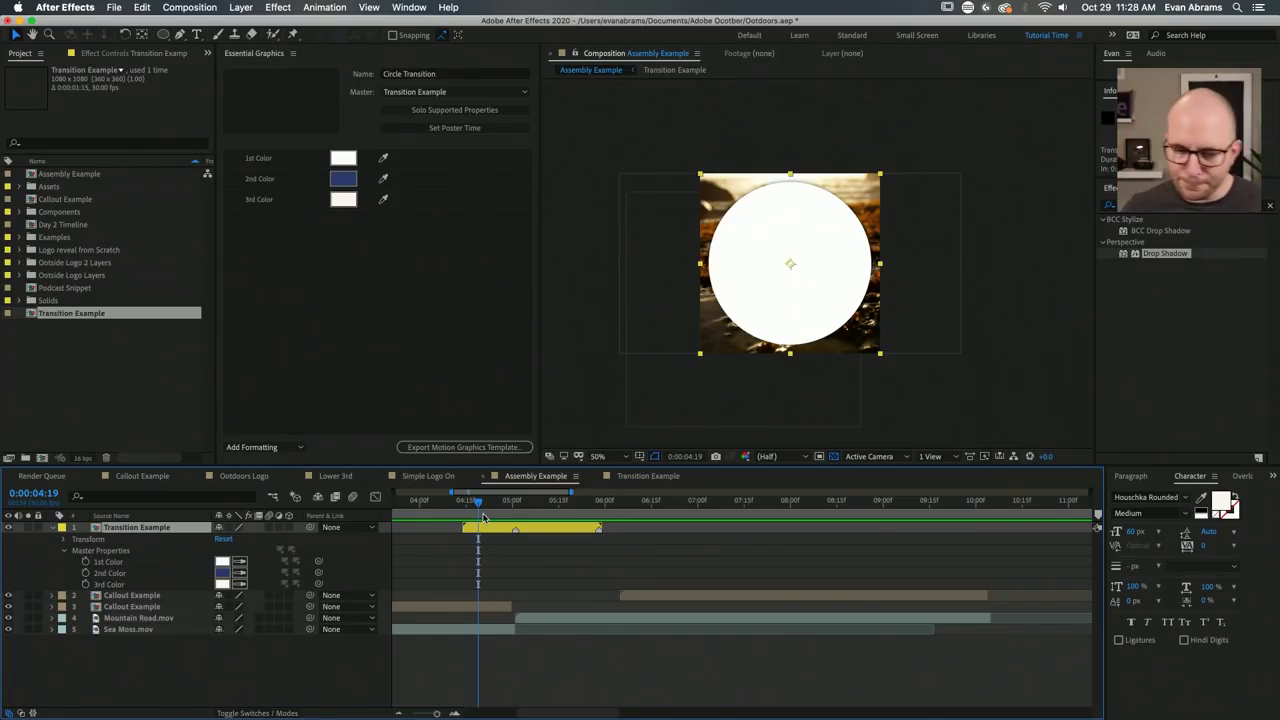
drag(483, 516, 839, 569)
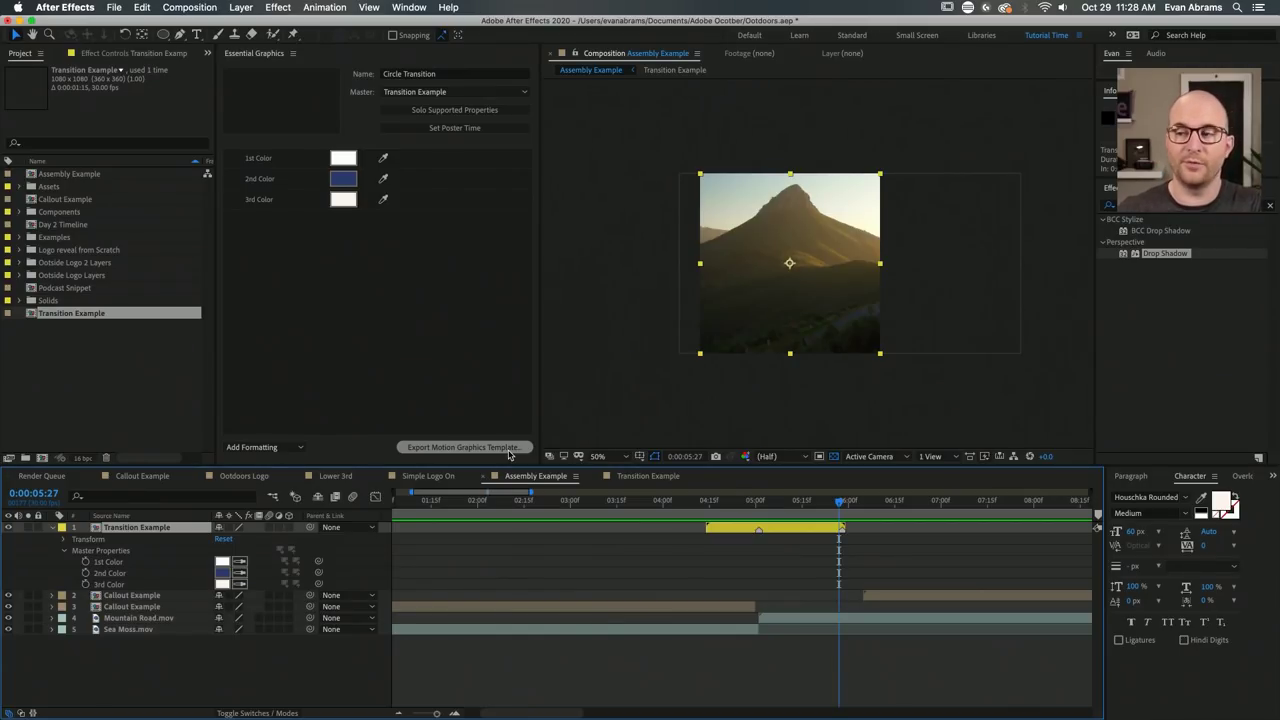
key(minus)
key(minus)
key(minus)
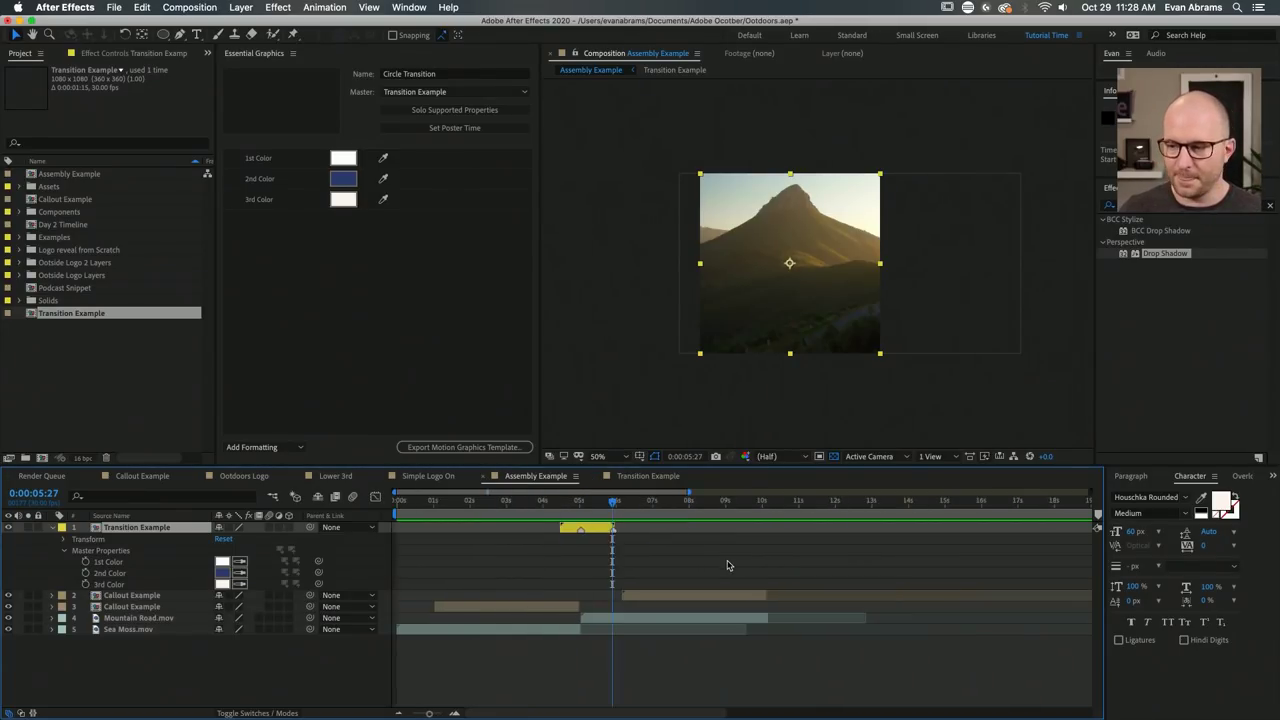
drag(506, 504, 538, 505)
Collapse the Transition Example layer's properties and return to the transition around 0:00:04:22.
key(super+a)
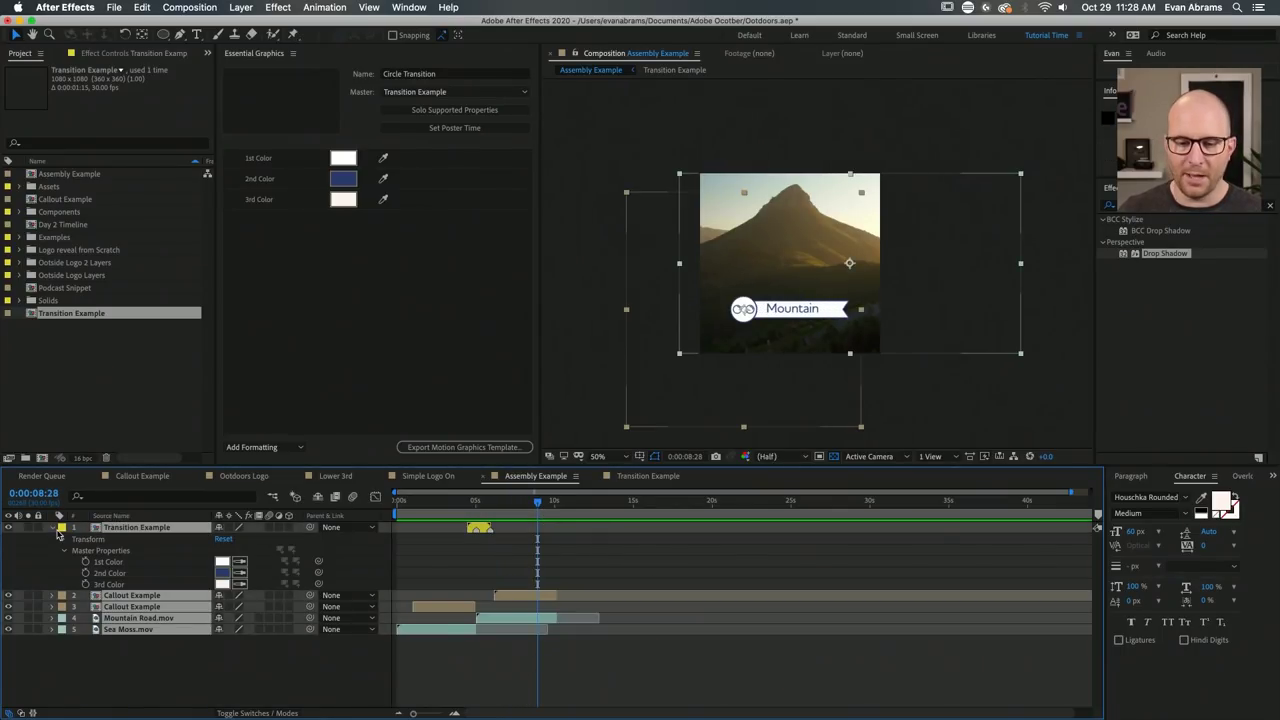
click(52, 528)
click(94, 608)
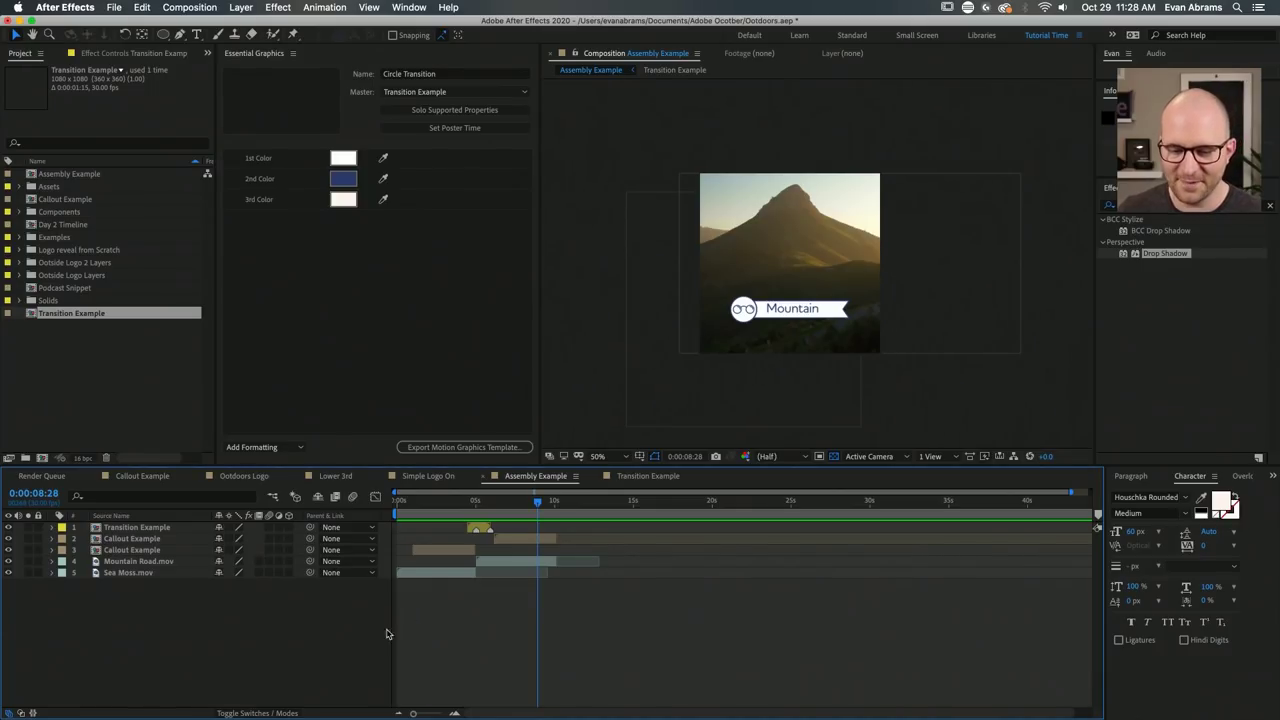
drag(468, 507, 472, 507)
scroll(771, 266, up, 2)
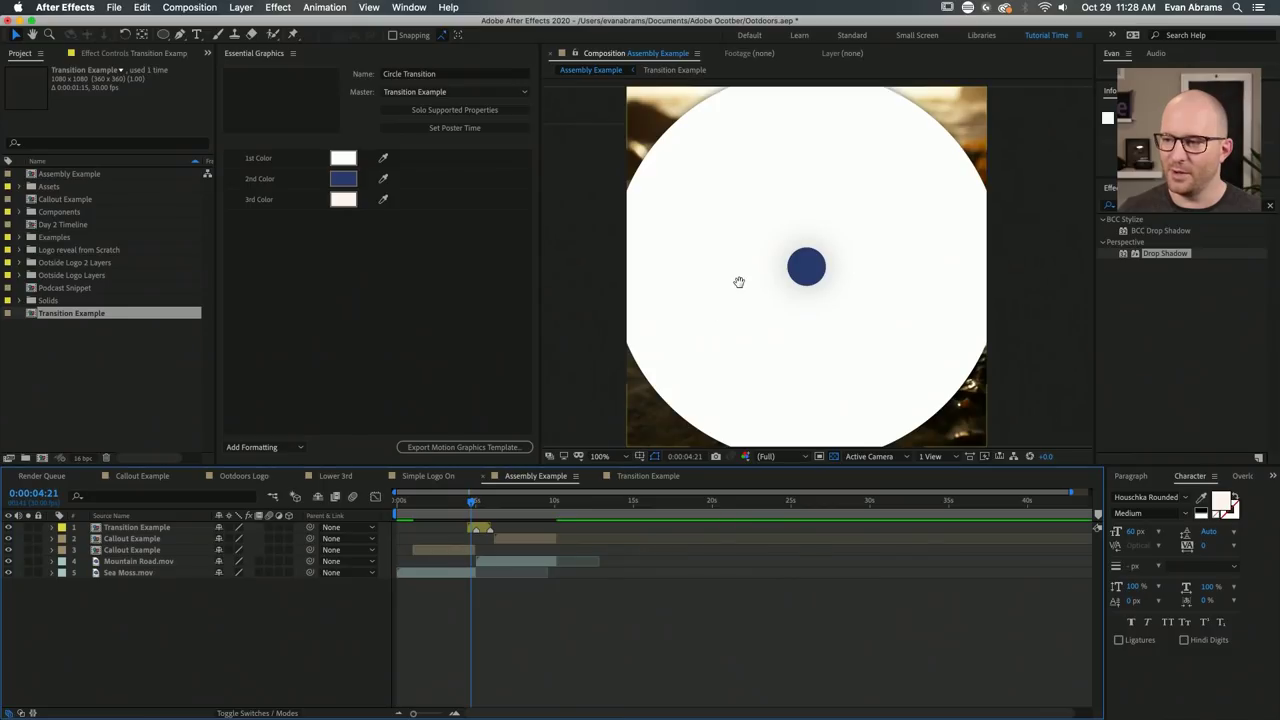
click(476, 528)
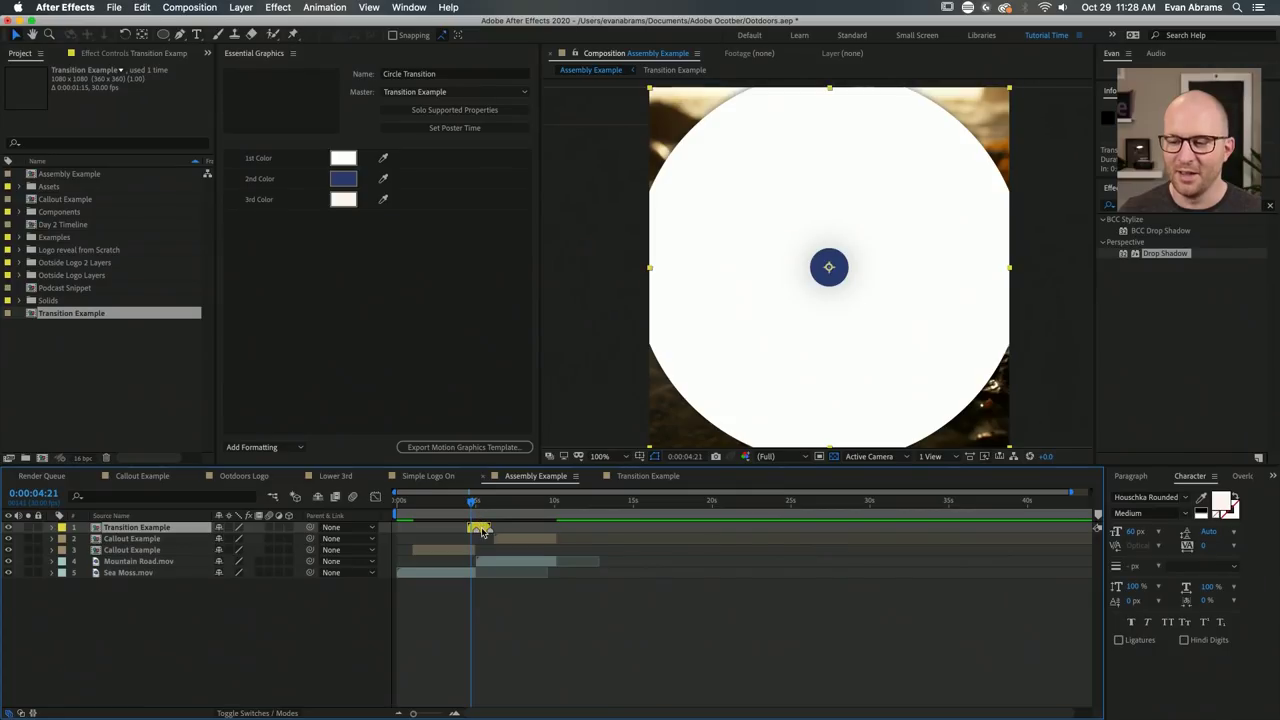
Inside Transition Example, collapse the Circle layers and enable motion blur on all of them.
double_click(481, 529)
key(super+a)
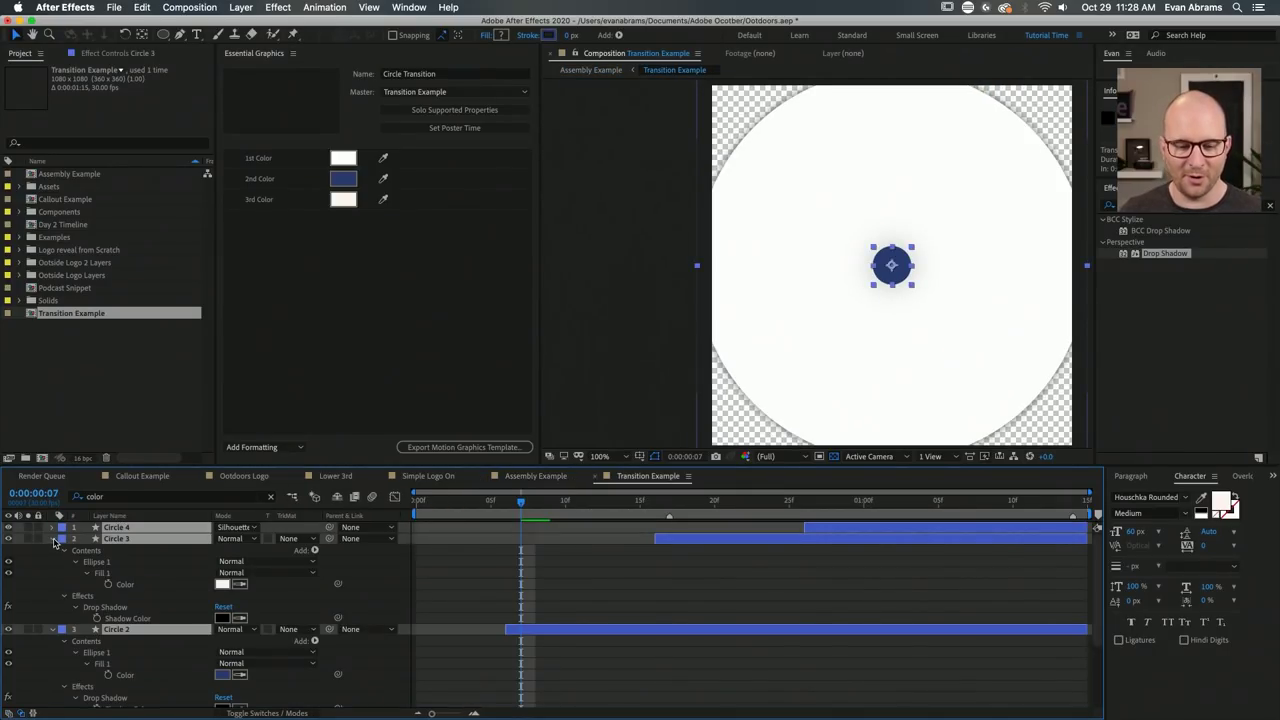
click(53, 541)
click(184, 605)
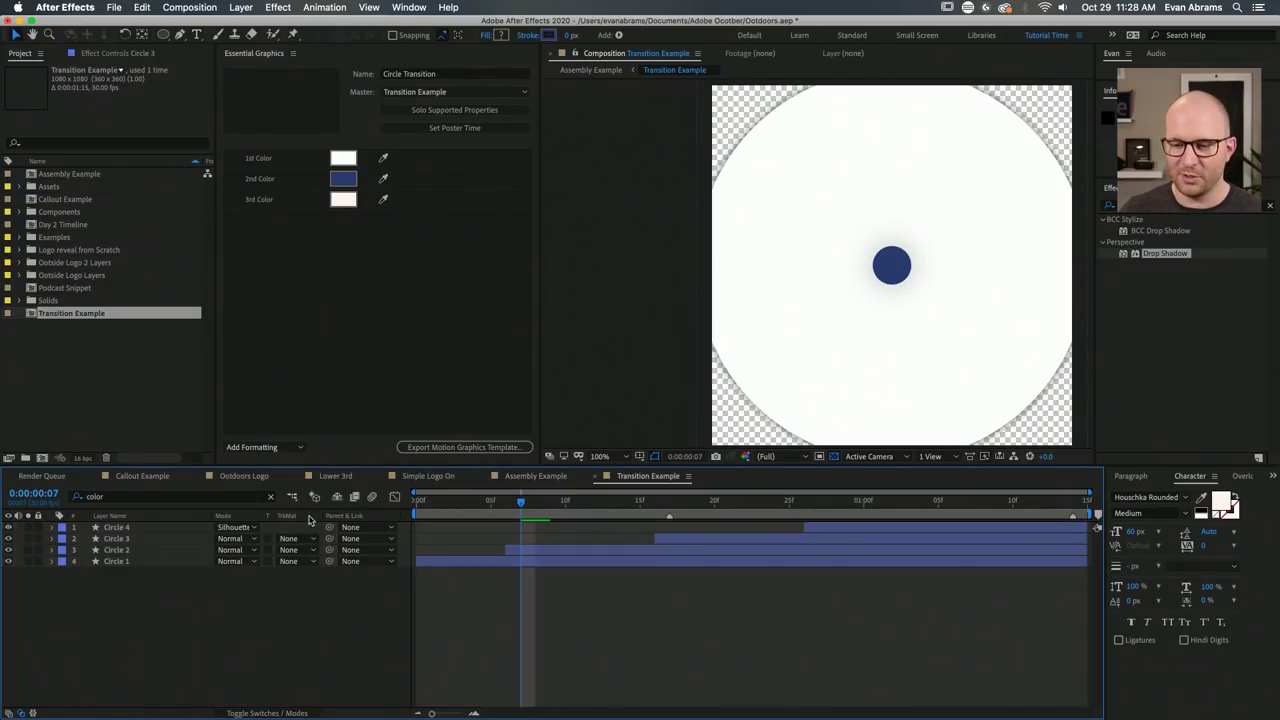
click(228, 713)
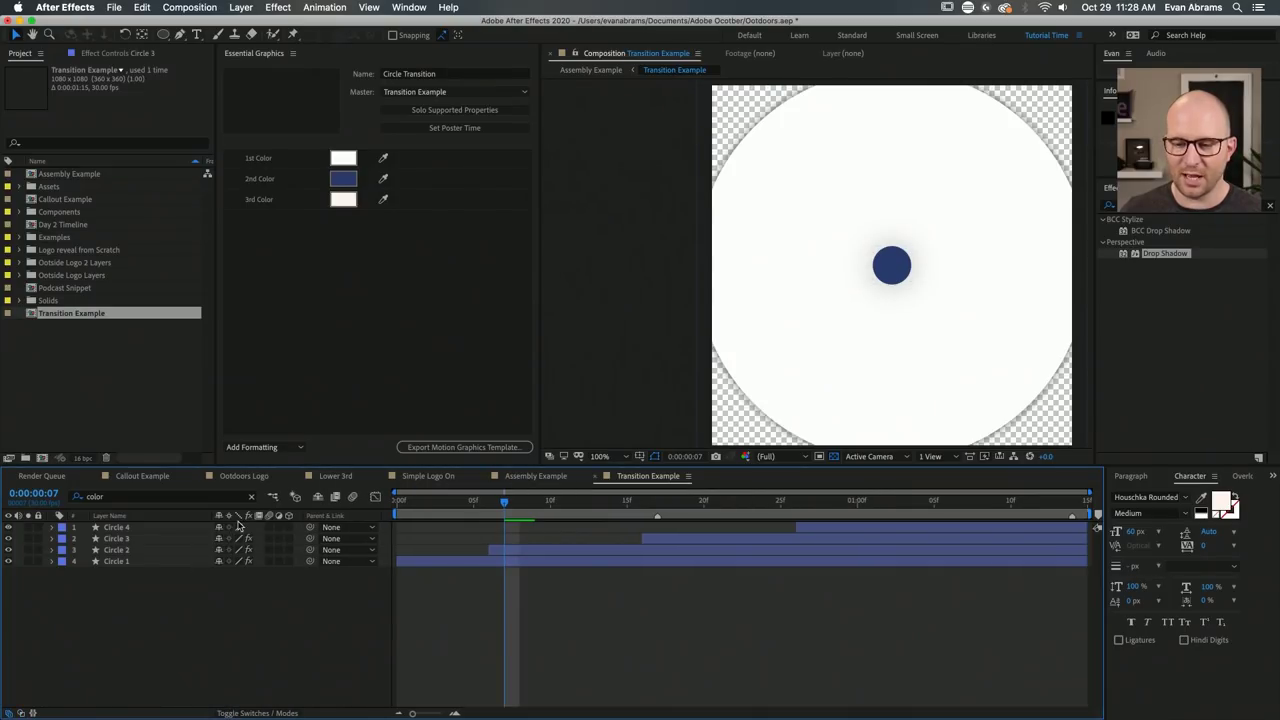
drag(272, 531, 277, 571)
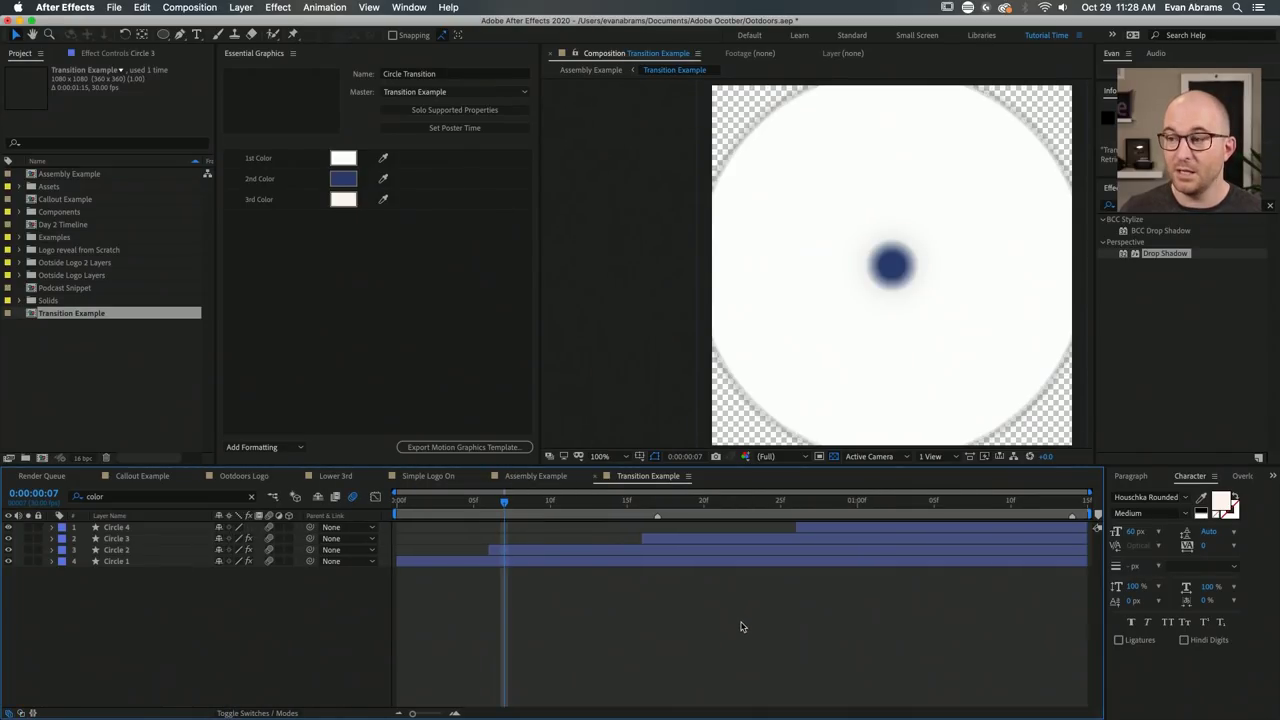
Preview the motion-blurred circle transition in Assembly Example.
click(535, 477)
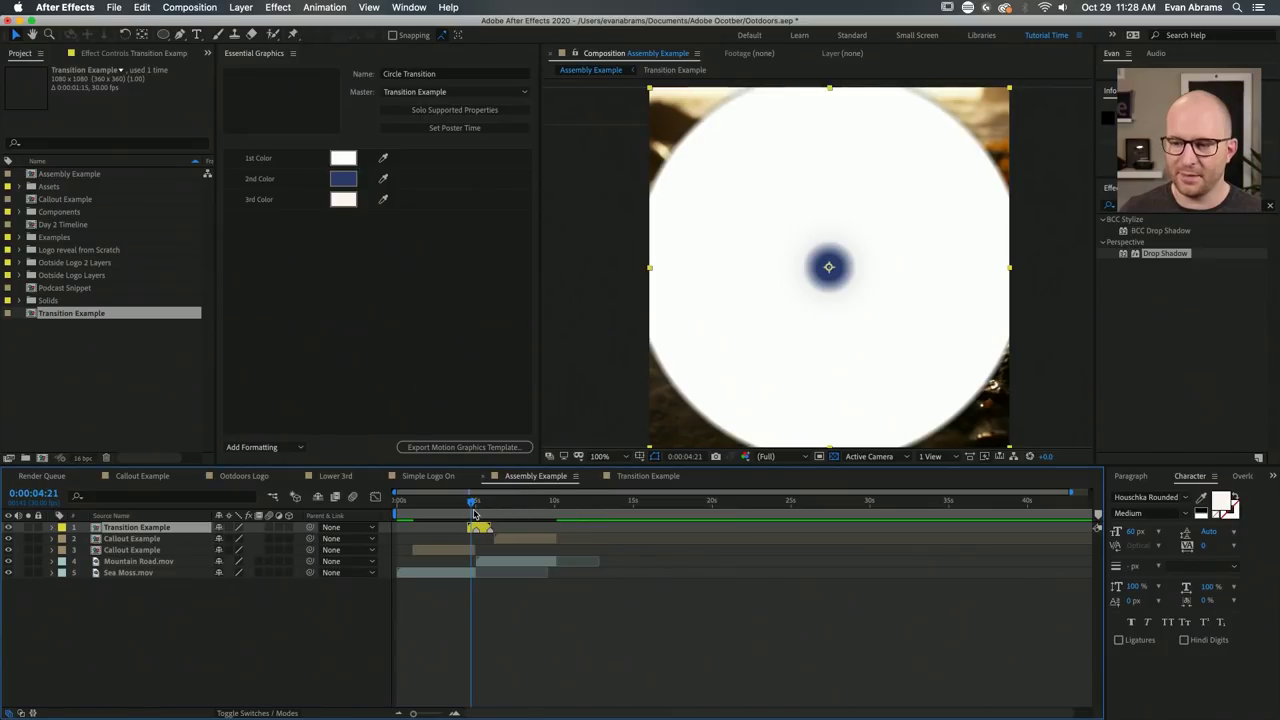
drag(474, 512, 463, 515)
key(space)
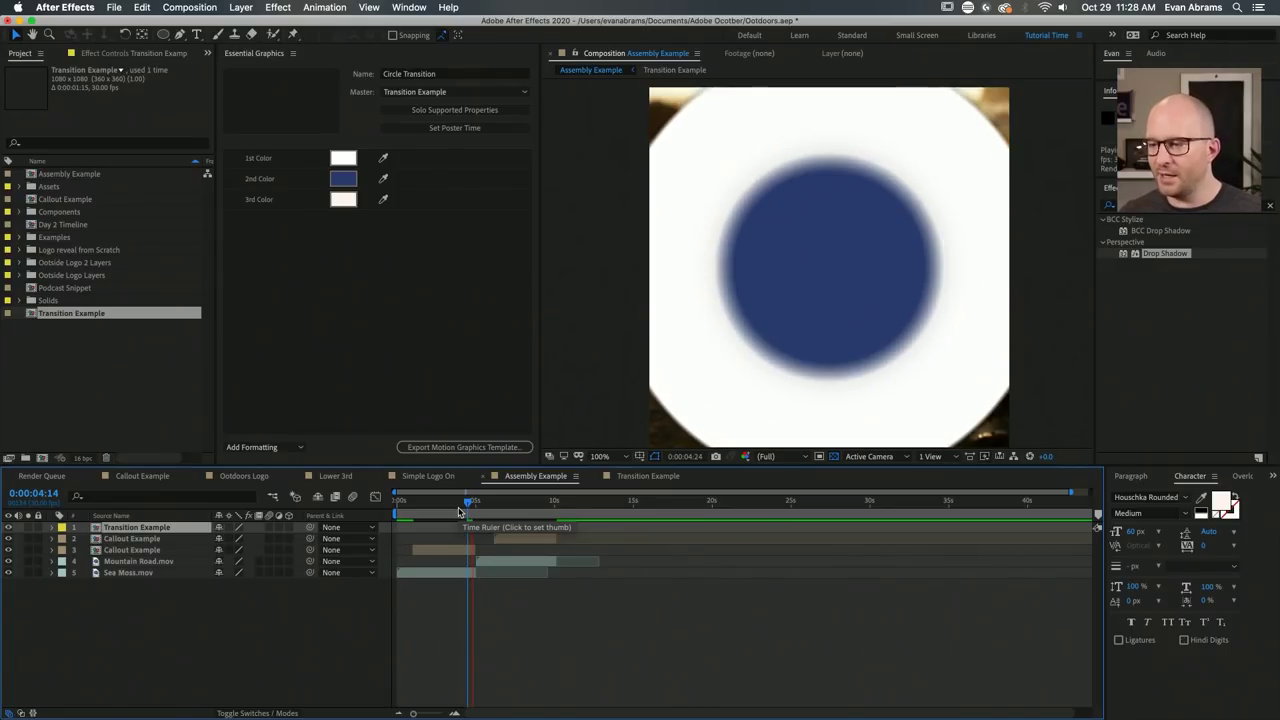
click(470, 527)
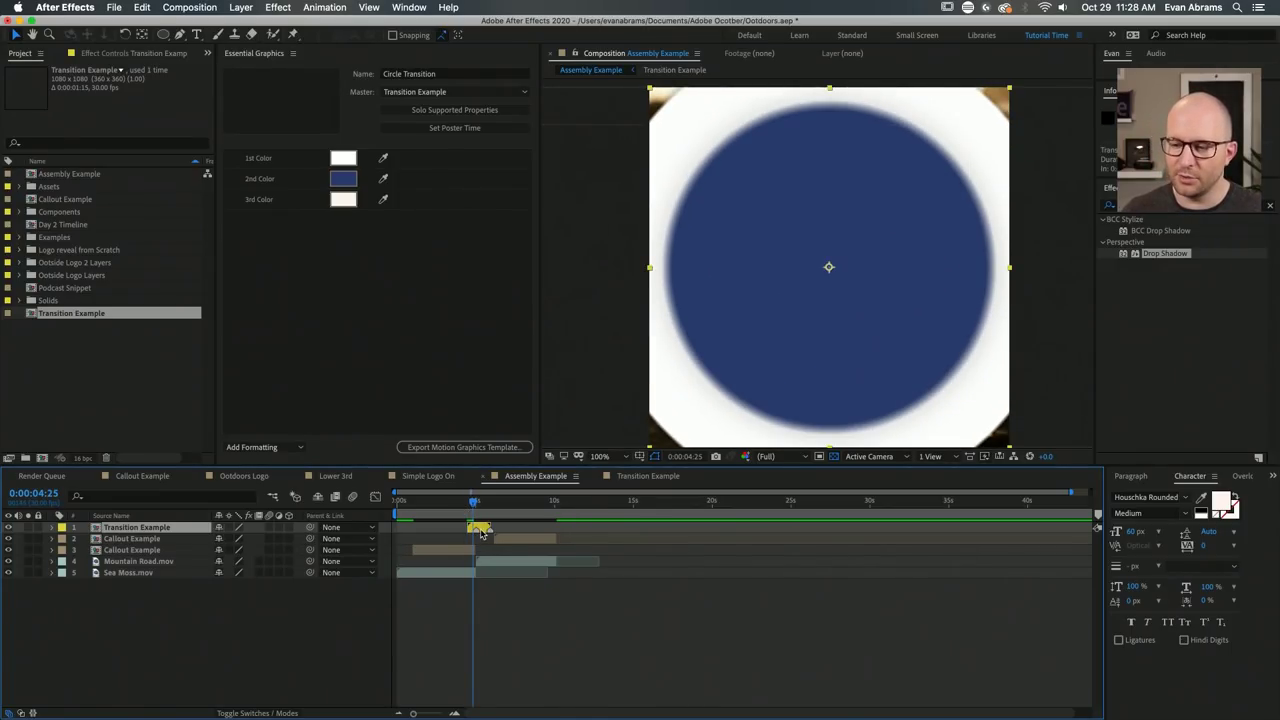
Turn off the Transition Example composition's motion blur, check the transition, and close the precomp.
double_click(479, 530)
click(352, 496)
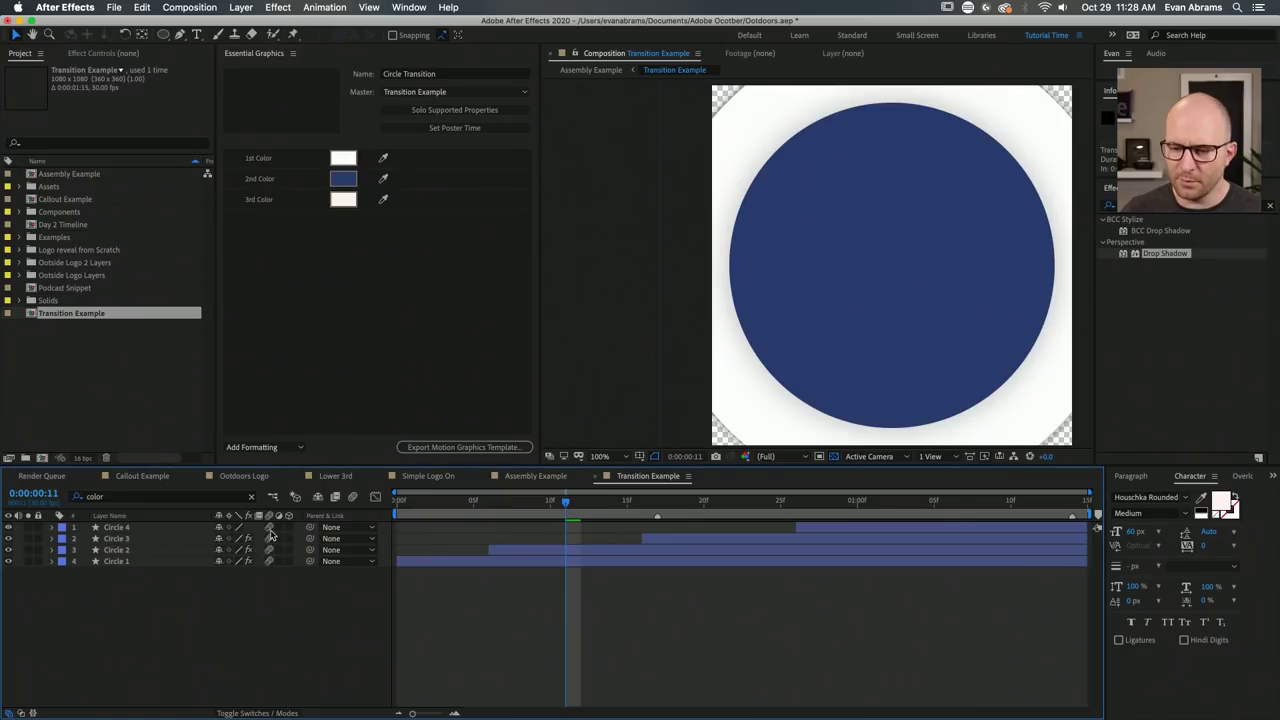
drag(612, 500, 510, 579)
key(super+w)
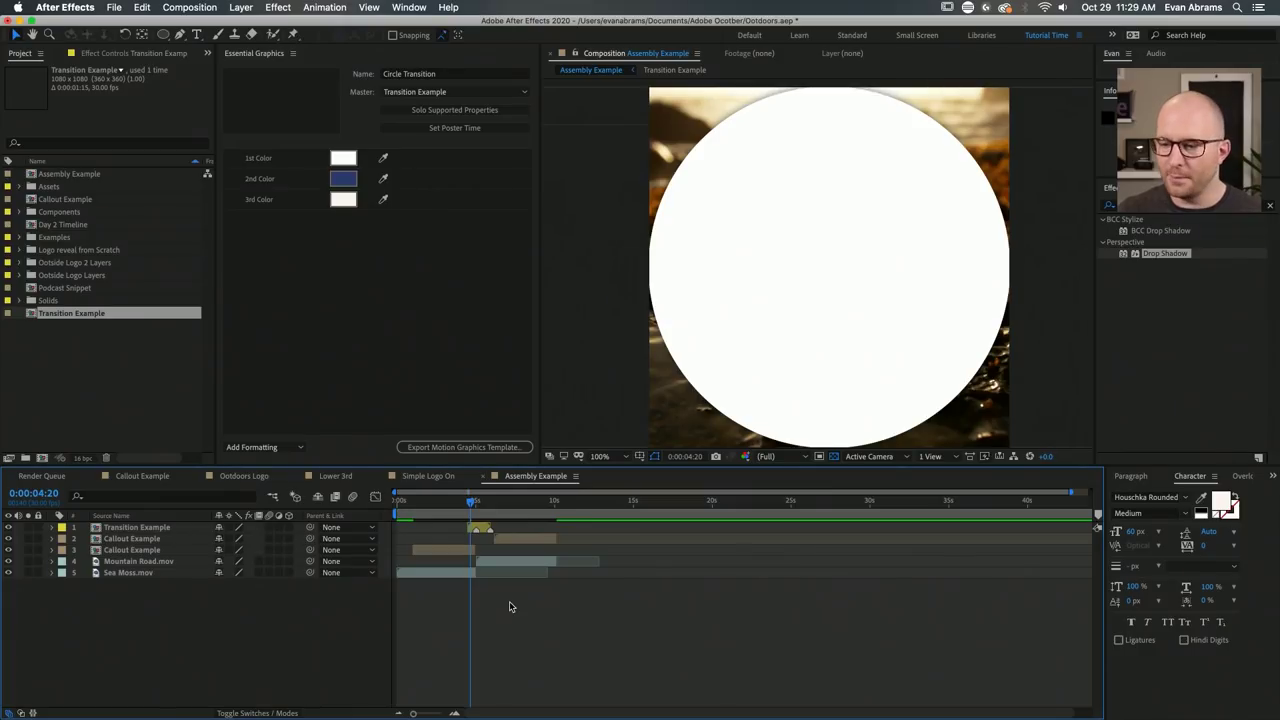
click(505, 501)
drag(505, 503, 511, 502)
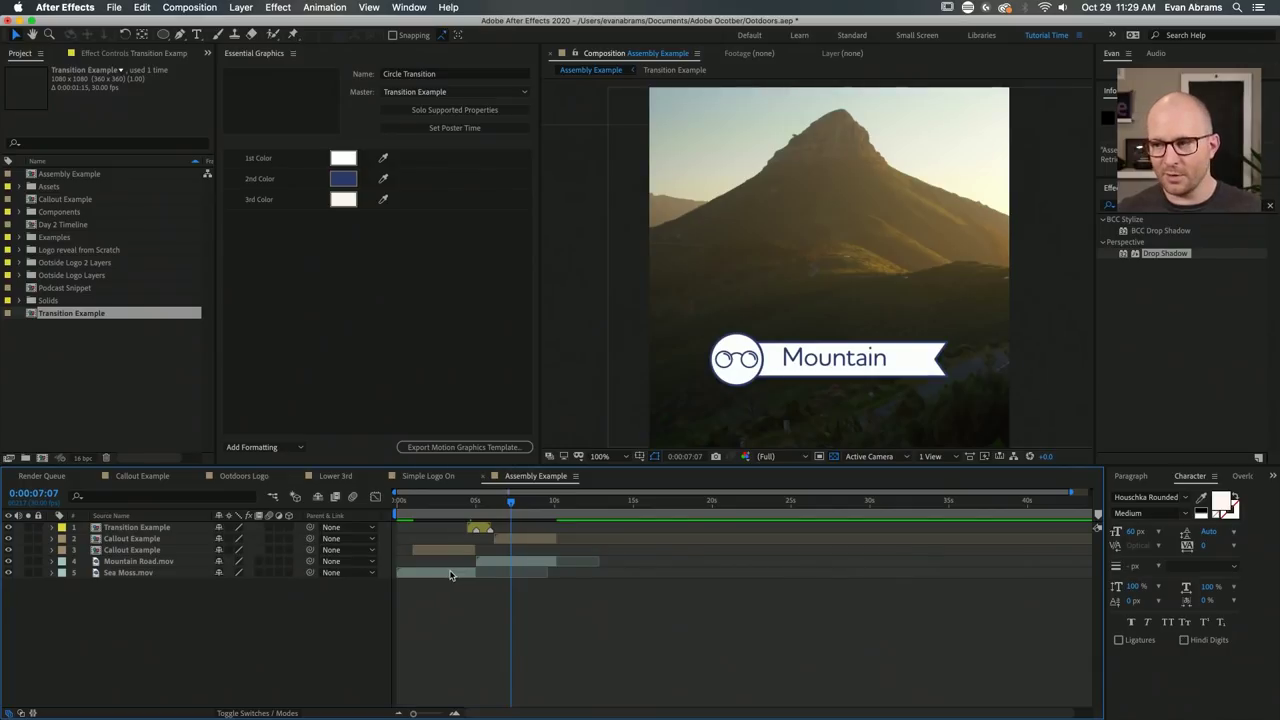
drag(526, 499, 533, 499)
key(comma)
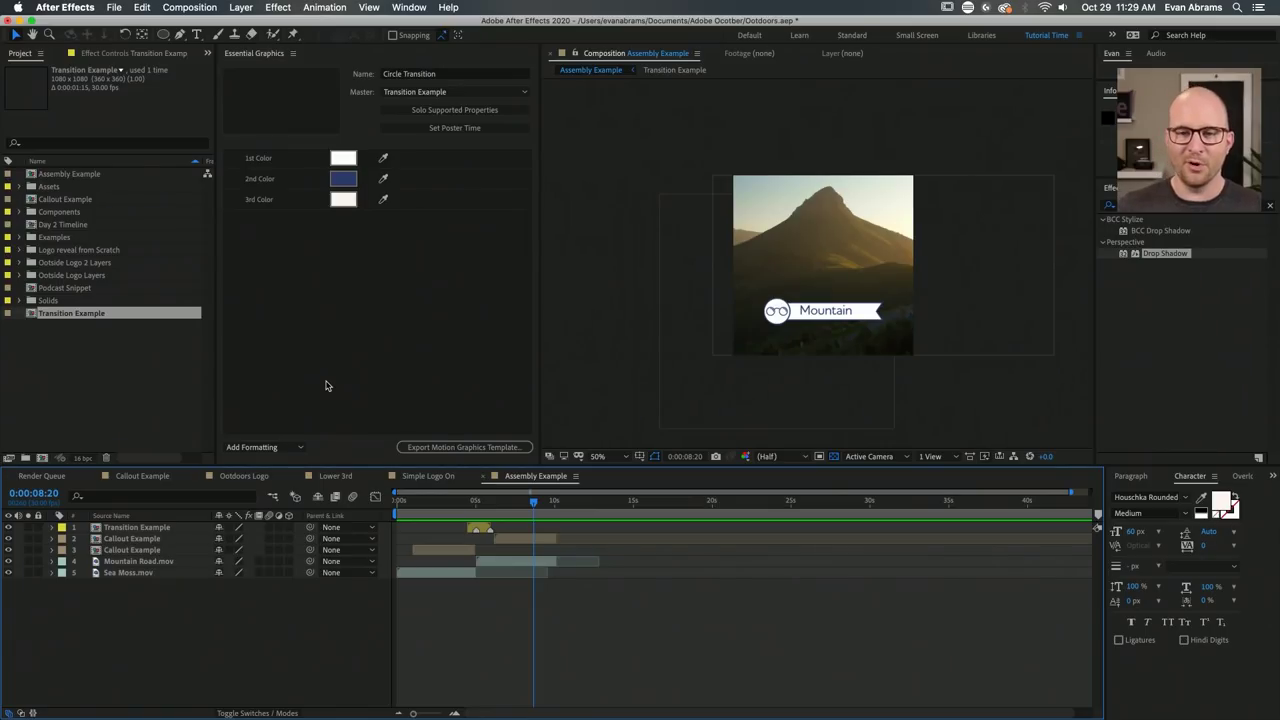
Create a new composition named Text Treatment.
click(155, 400)
click(43, 458)
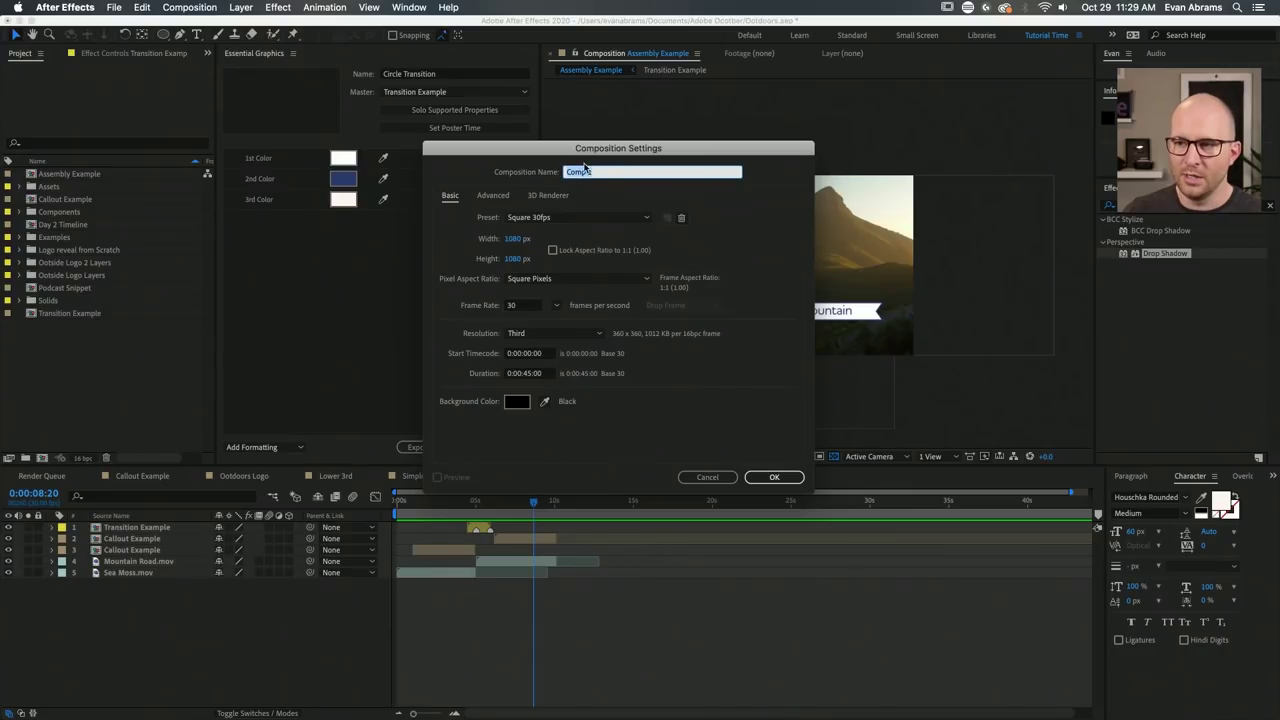
text(Text Treat)
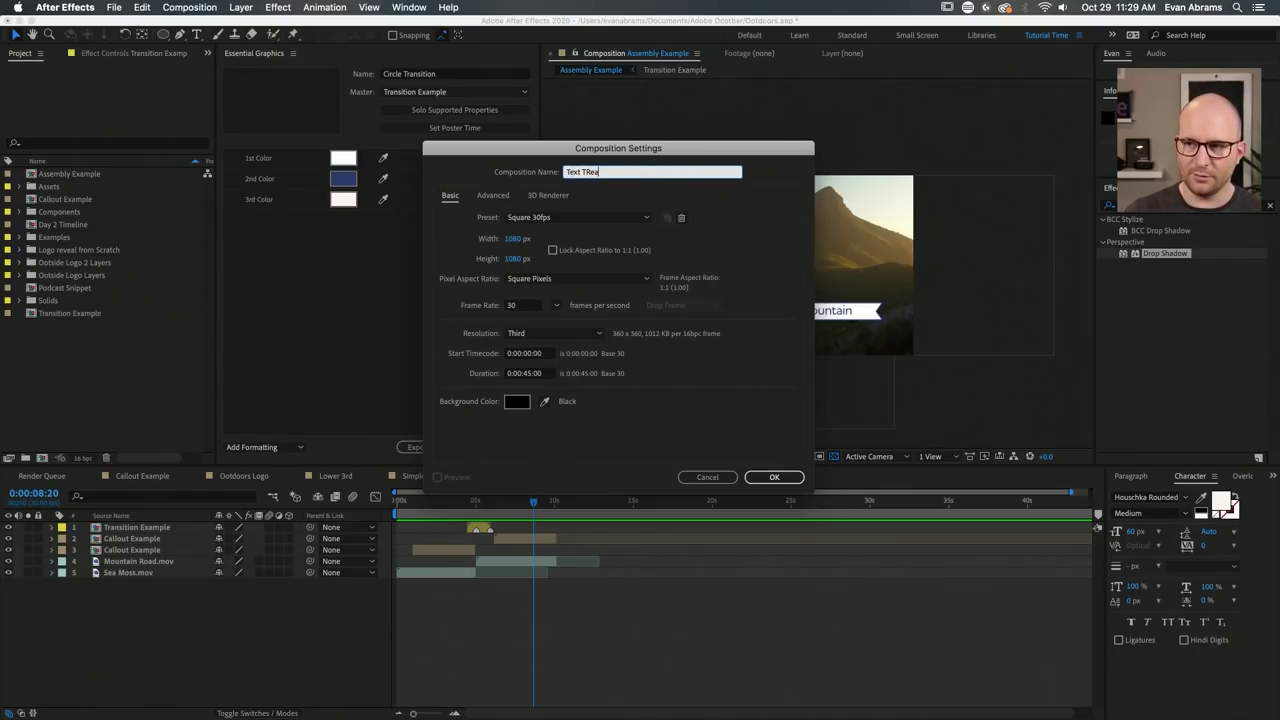
text(ment)
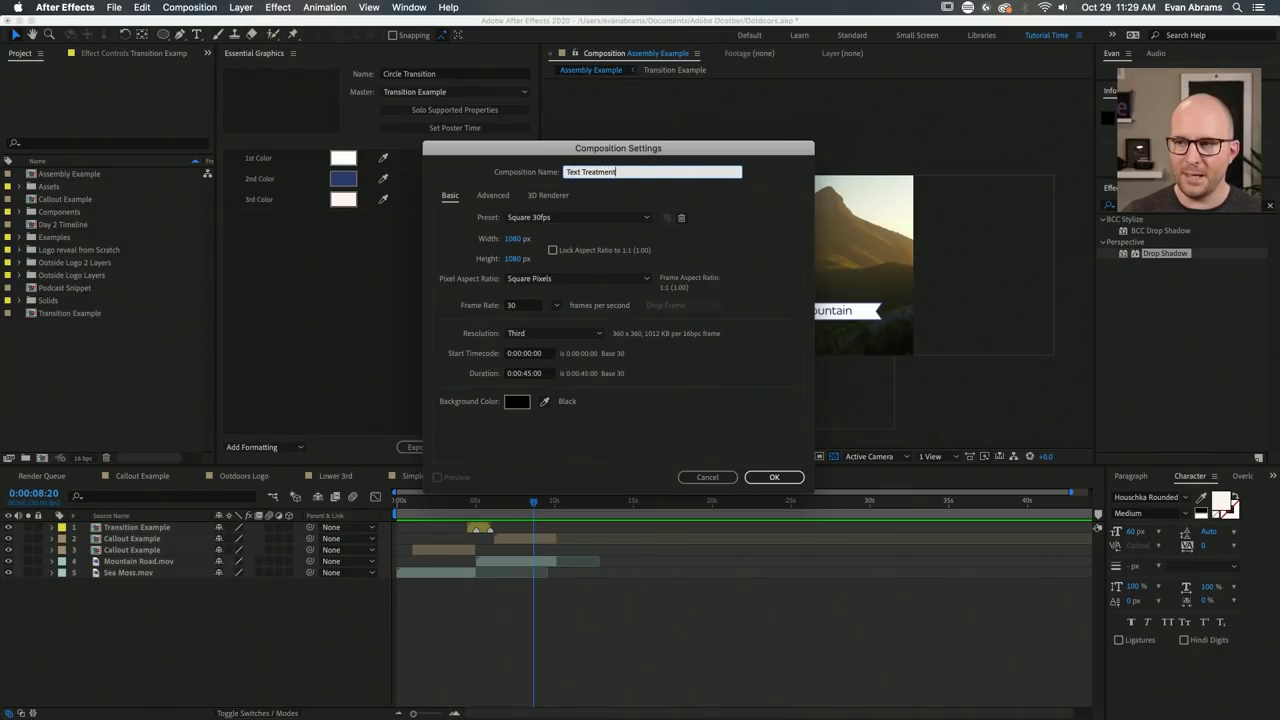
key(Return)
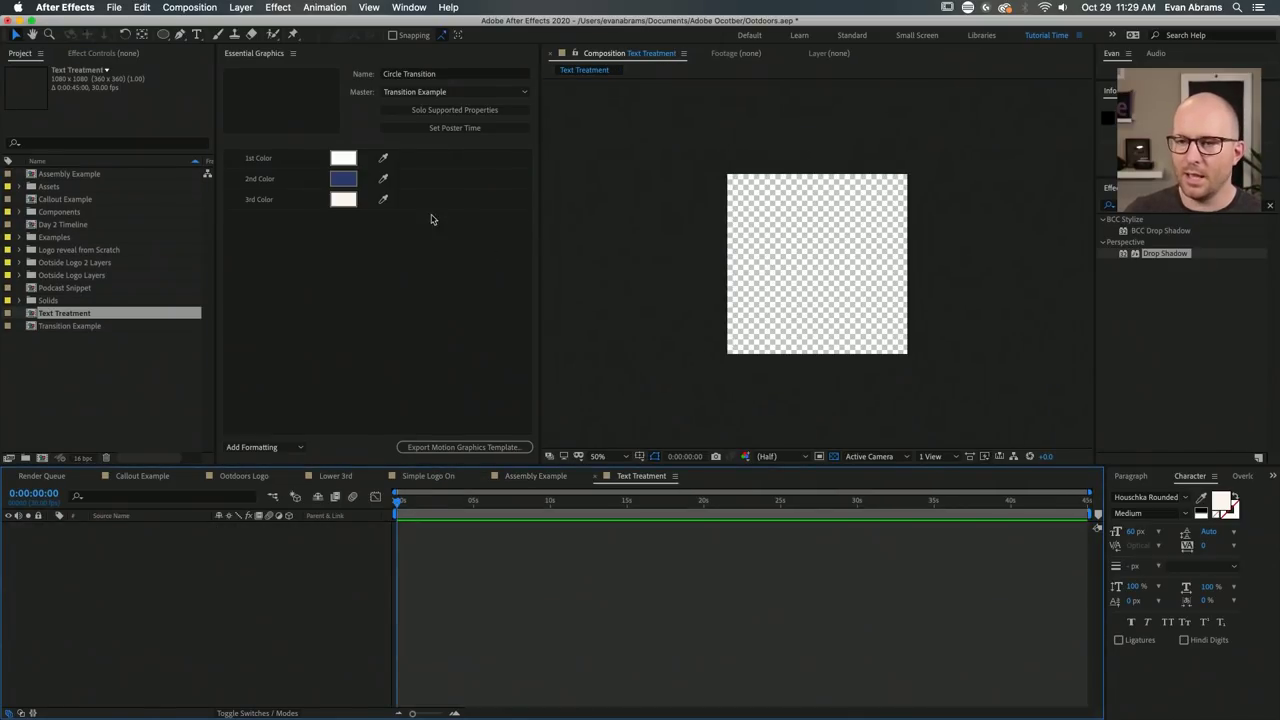
Close the Essential Graphics panel and set the comp view back to 50%.
click(293, 54)
click(302, 66)
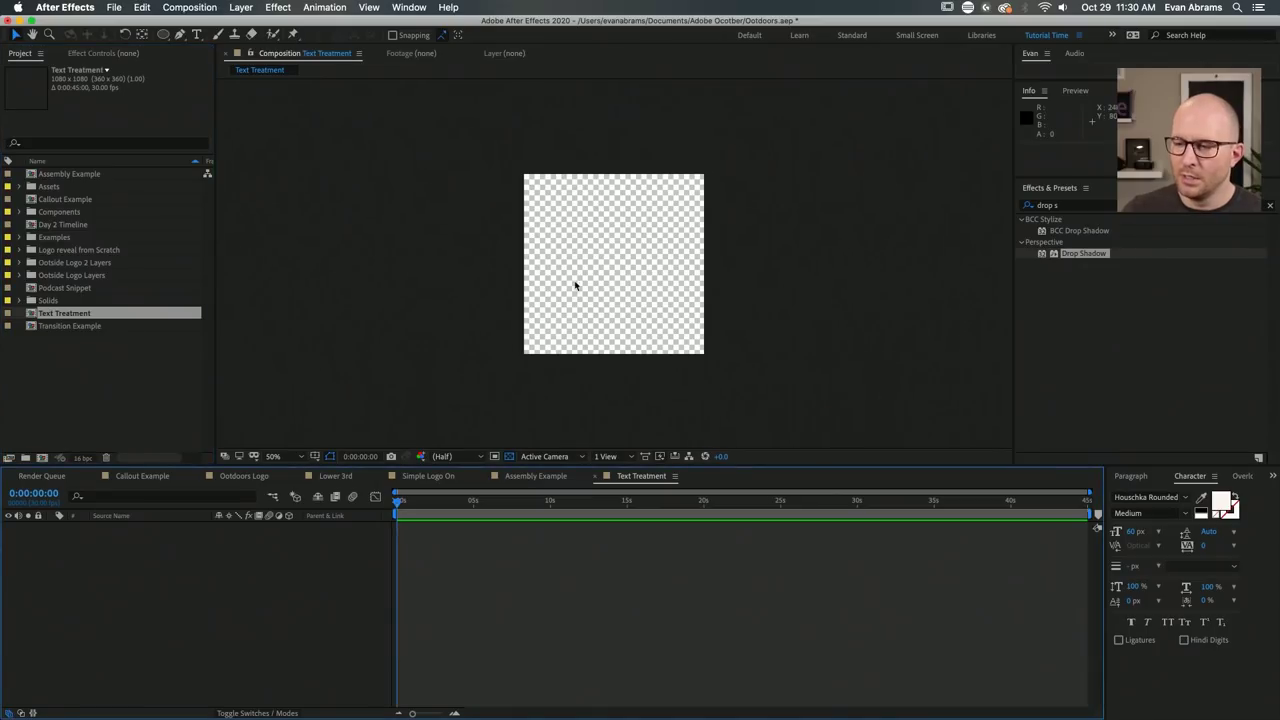
drag(572, 280, 579, 293)
key(period)
key(comma)
click(248, 626)
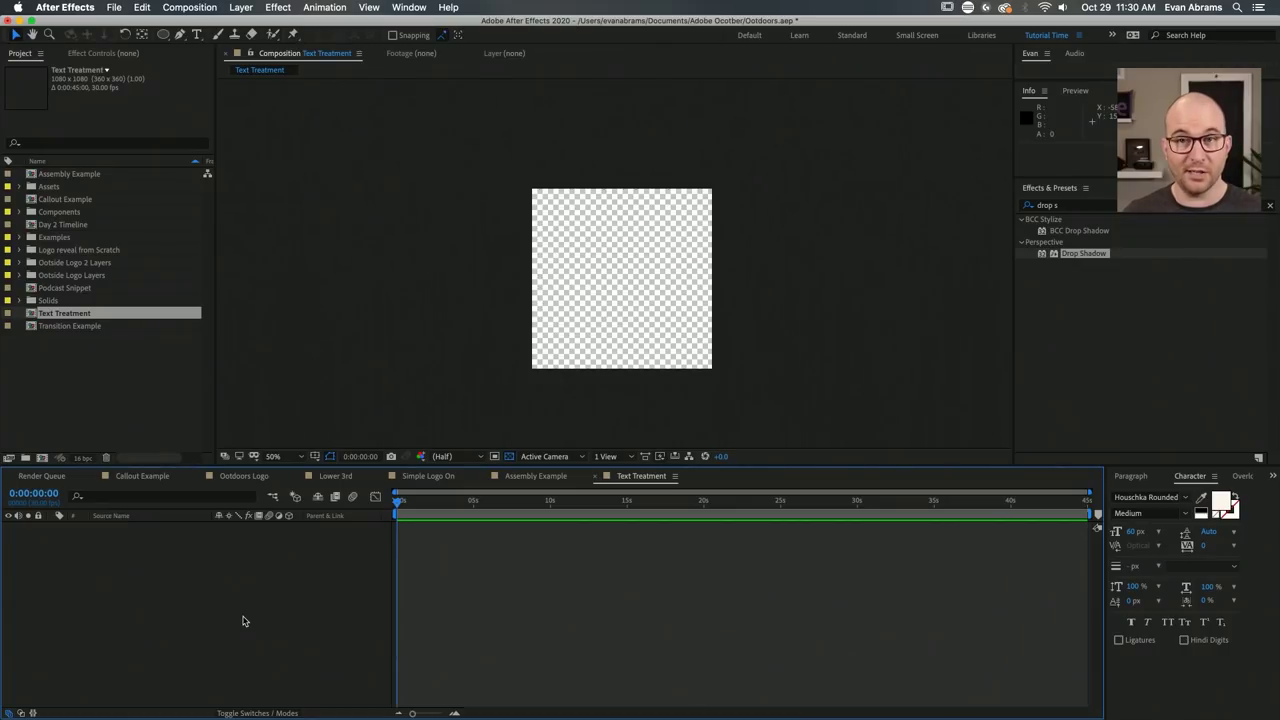
Overlay a proportional grid on the Text Treatment comp view.
click(315, 456)
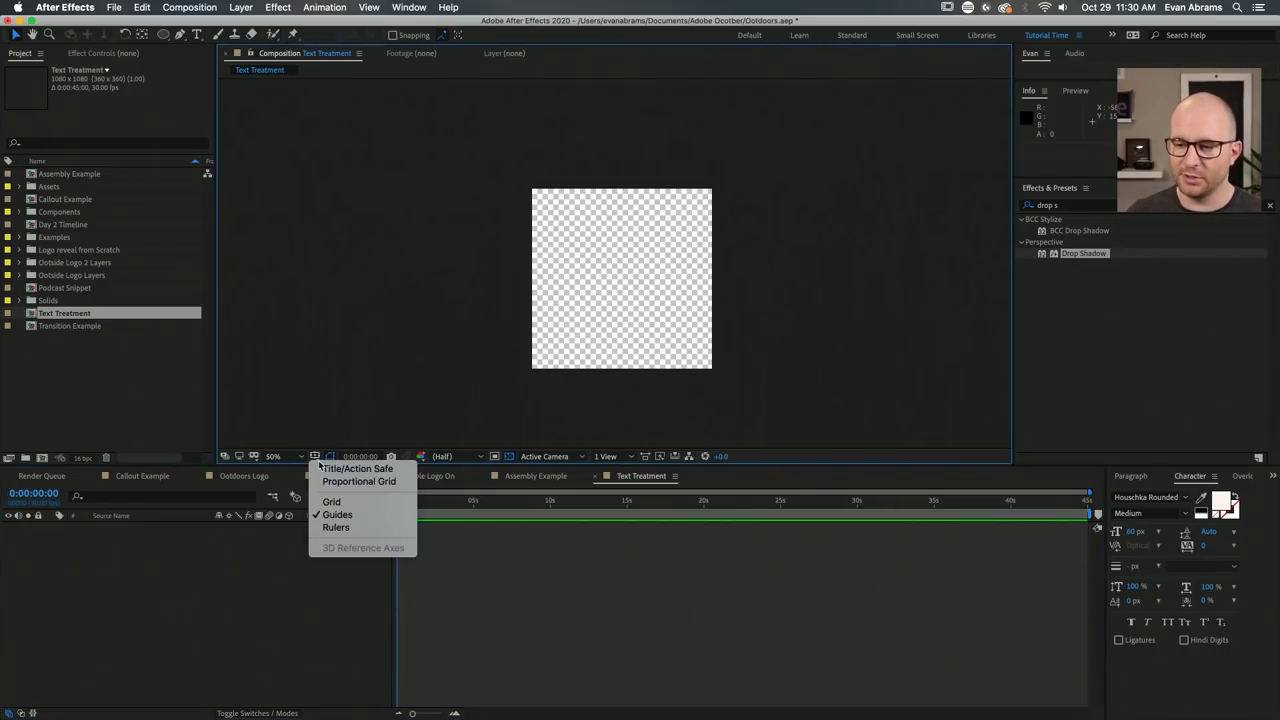
click(358, 481)
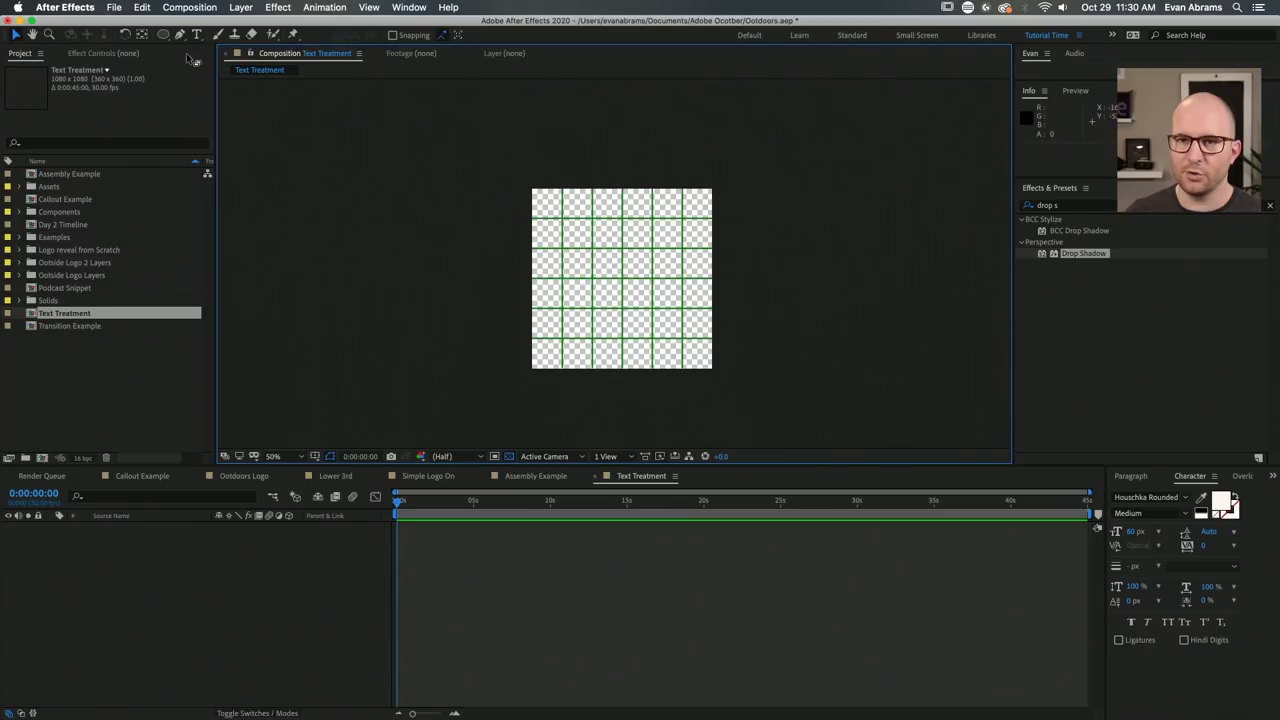
click(196, 34)
scroll(570, 225, up, 2)
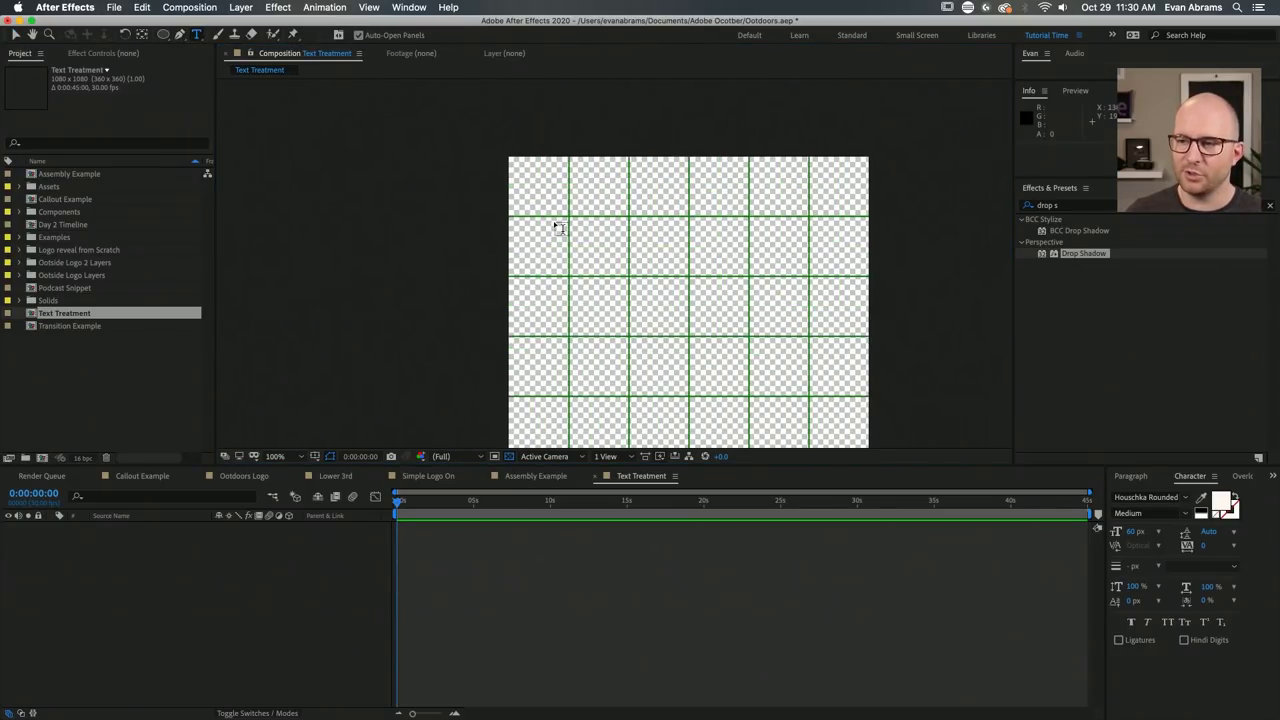
drag(612, 234, 716, 407)
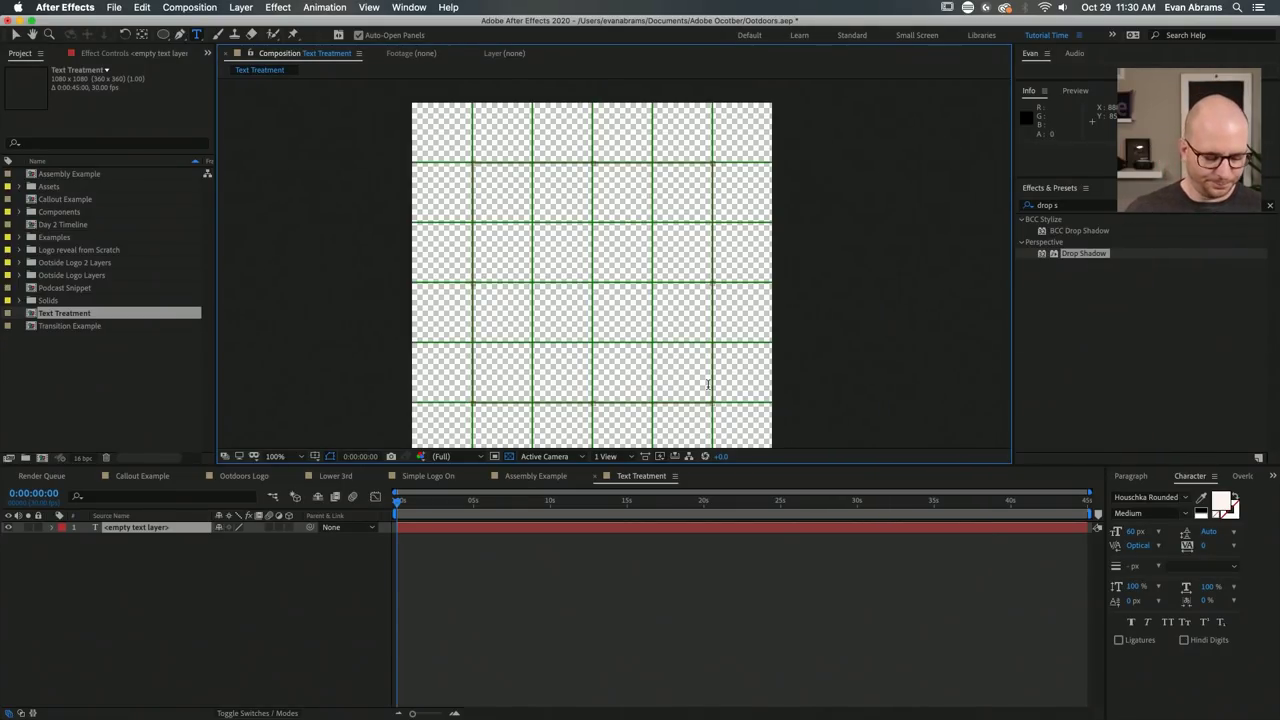
Type 'Mountains are nice' near the top, fill it white, and view it over black.
text(Mountains)
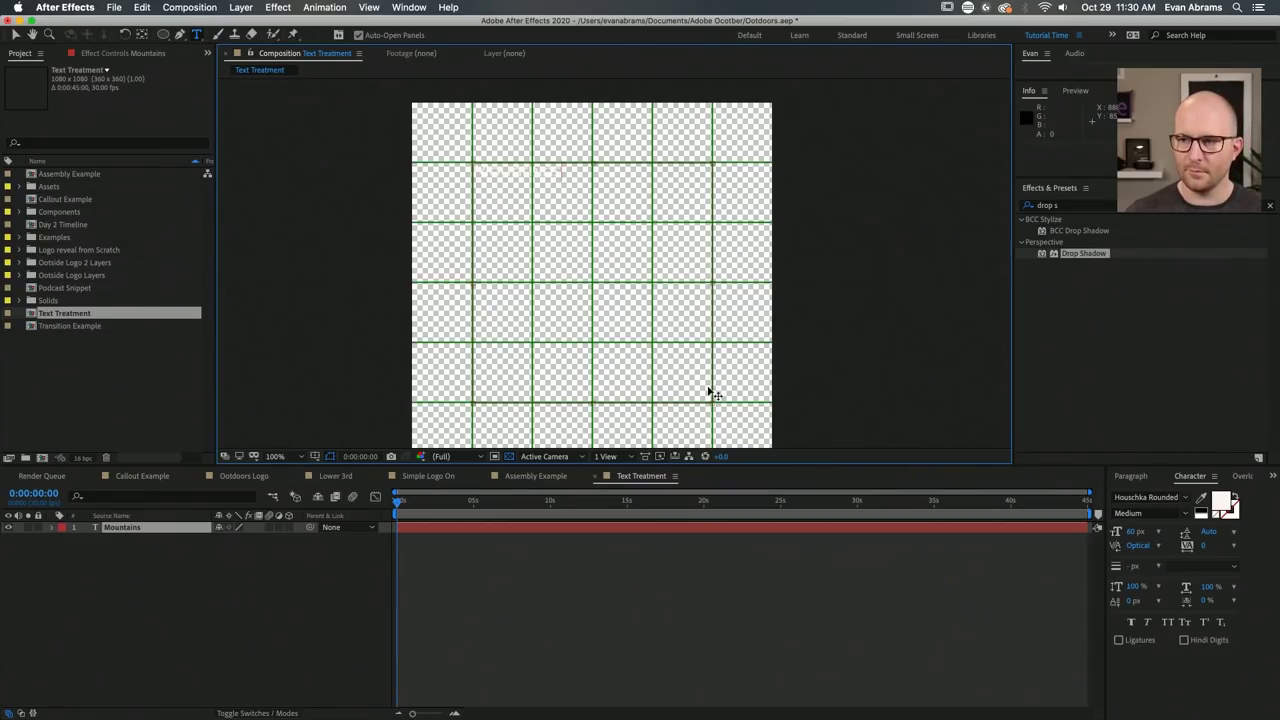
text( are)
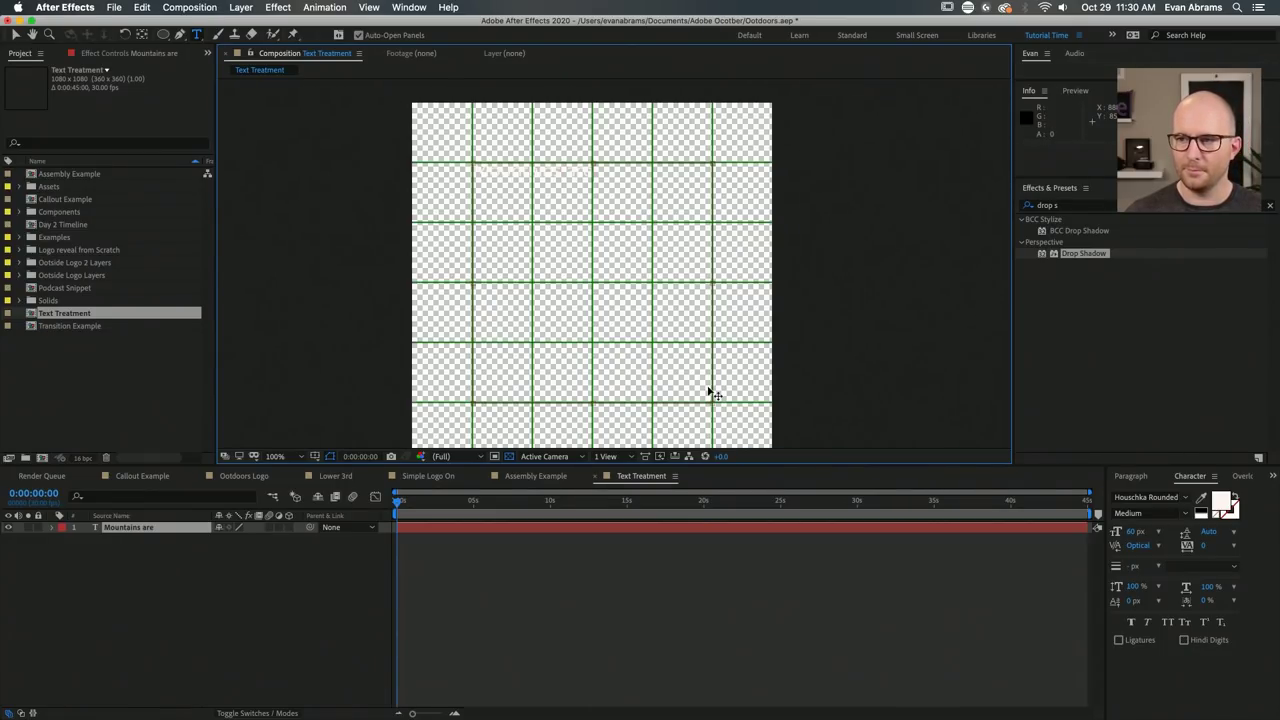
text(ice)
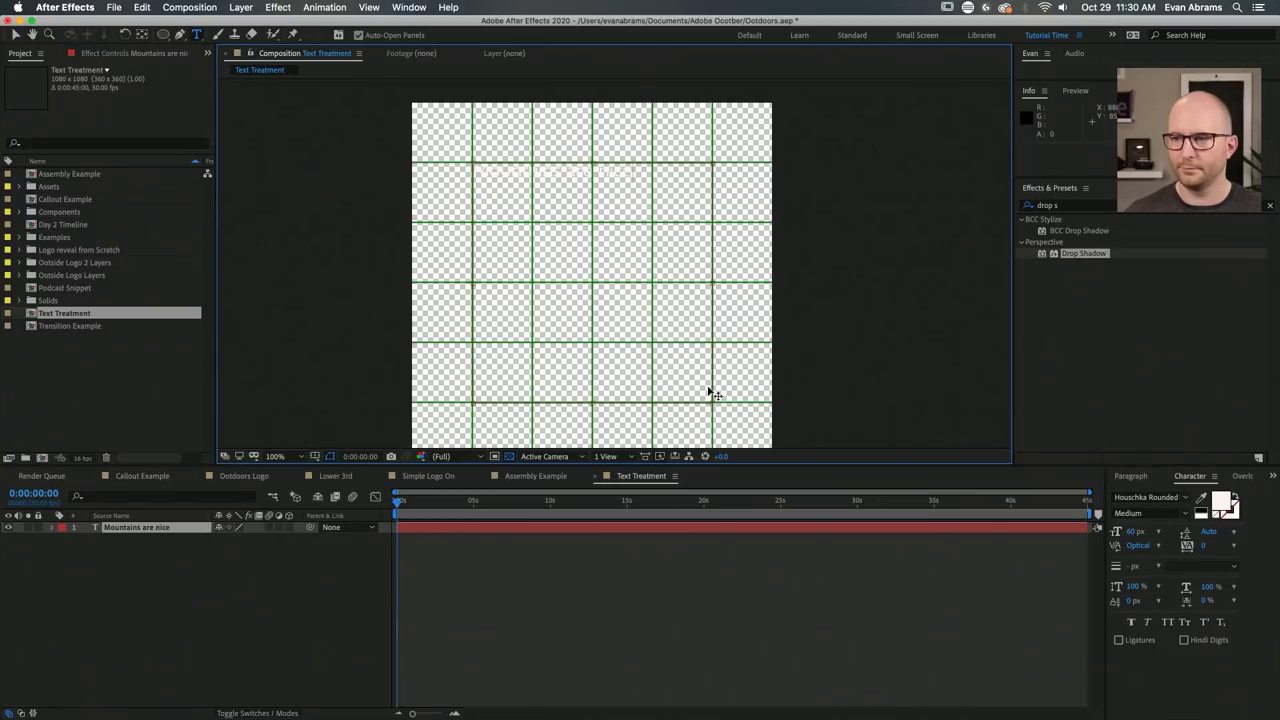
key(super+a)
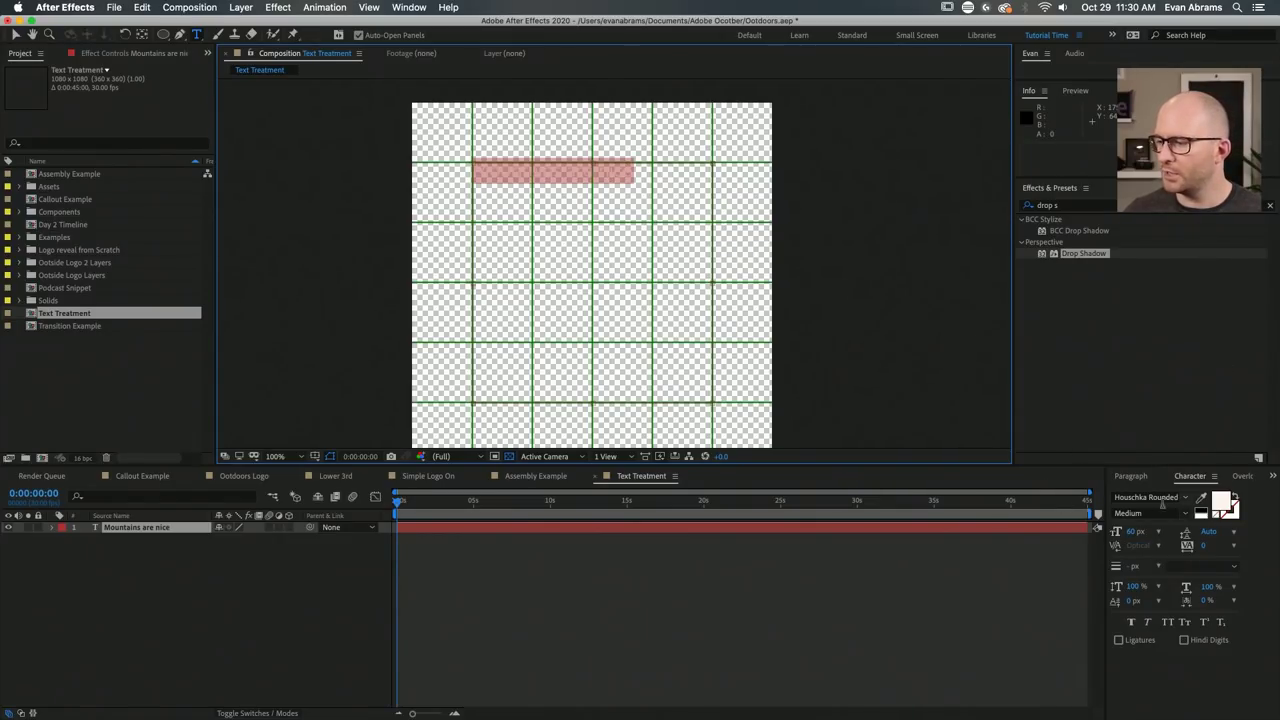
click(1202, 516)
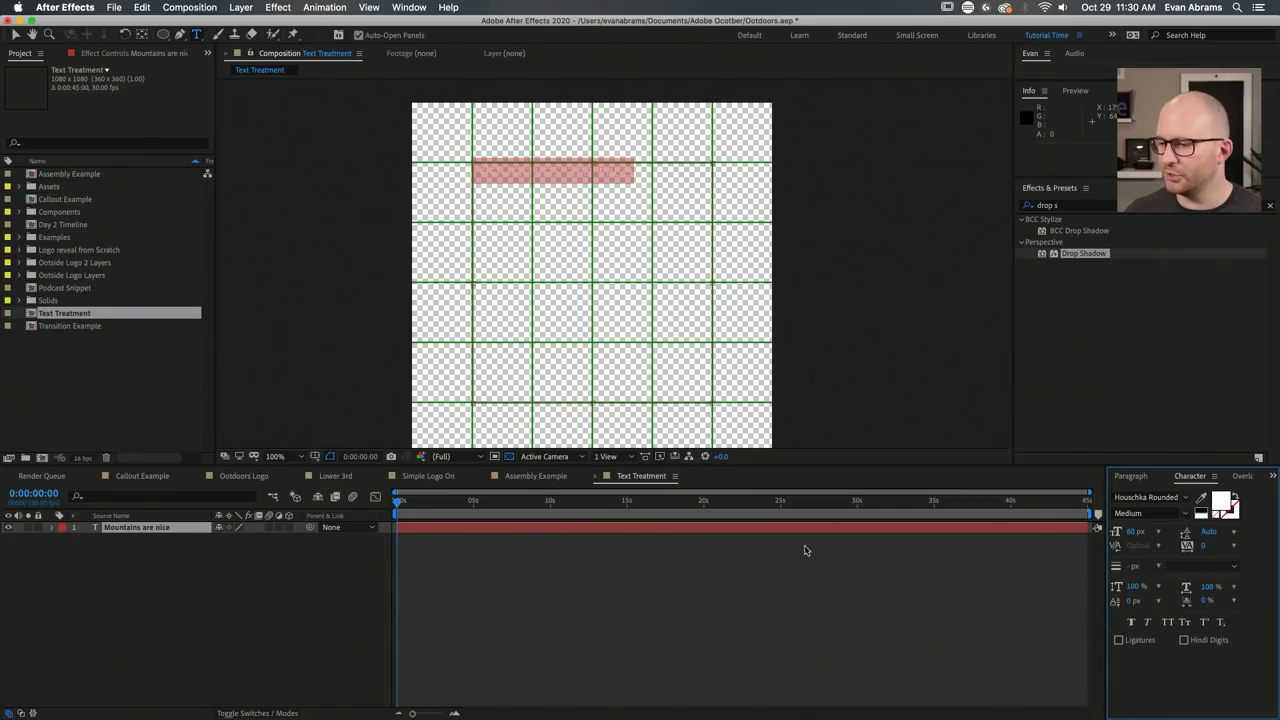
click(509, 457)
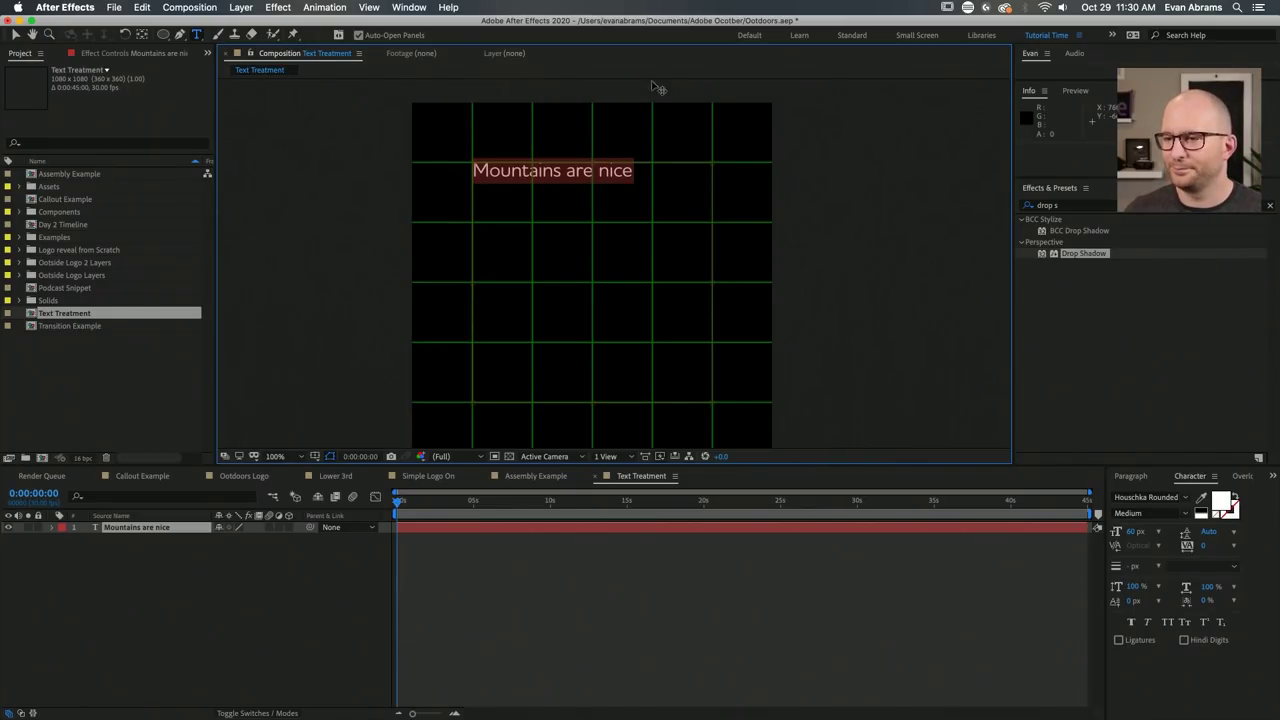
triple_click(633, 170)
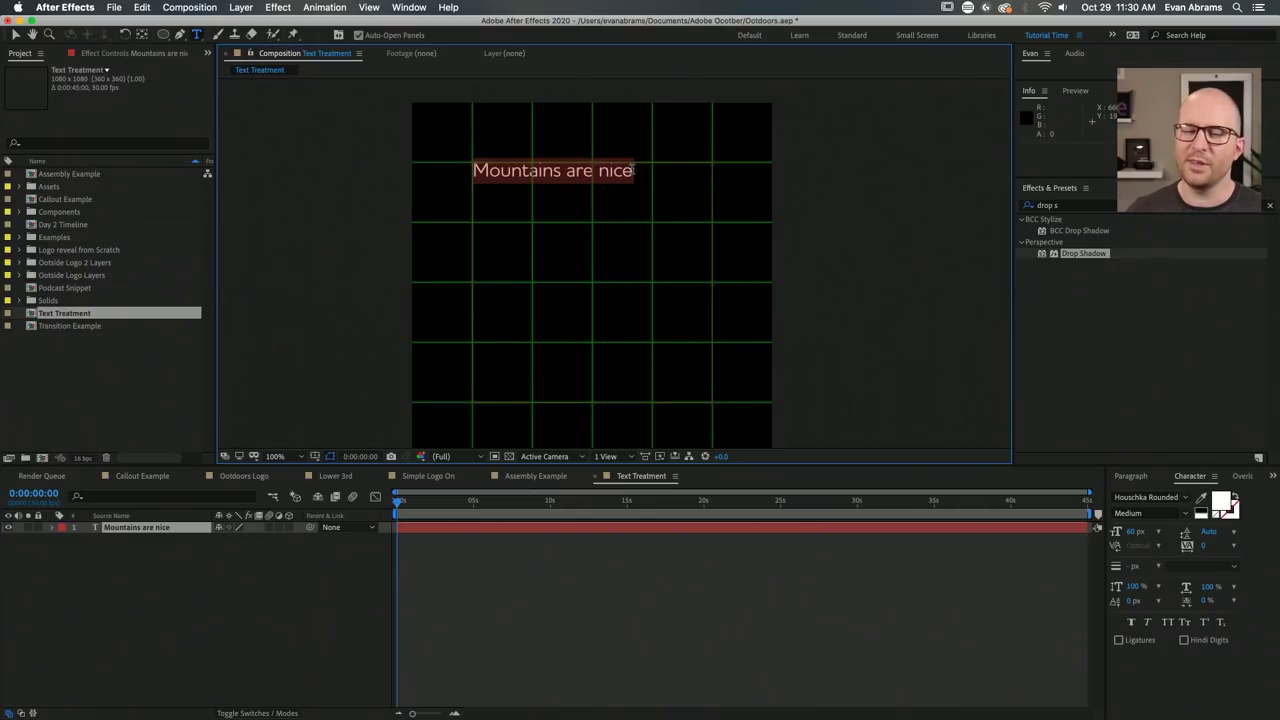
Paste 'The top of one mountain is always the bottom of another.' and remove both quotation marks.
key(super+k)
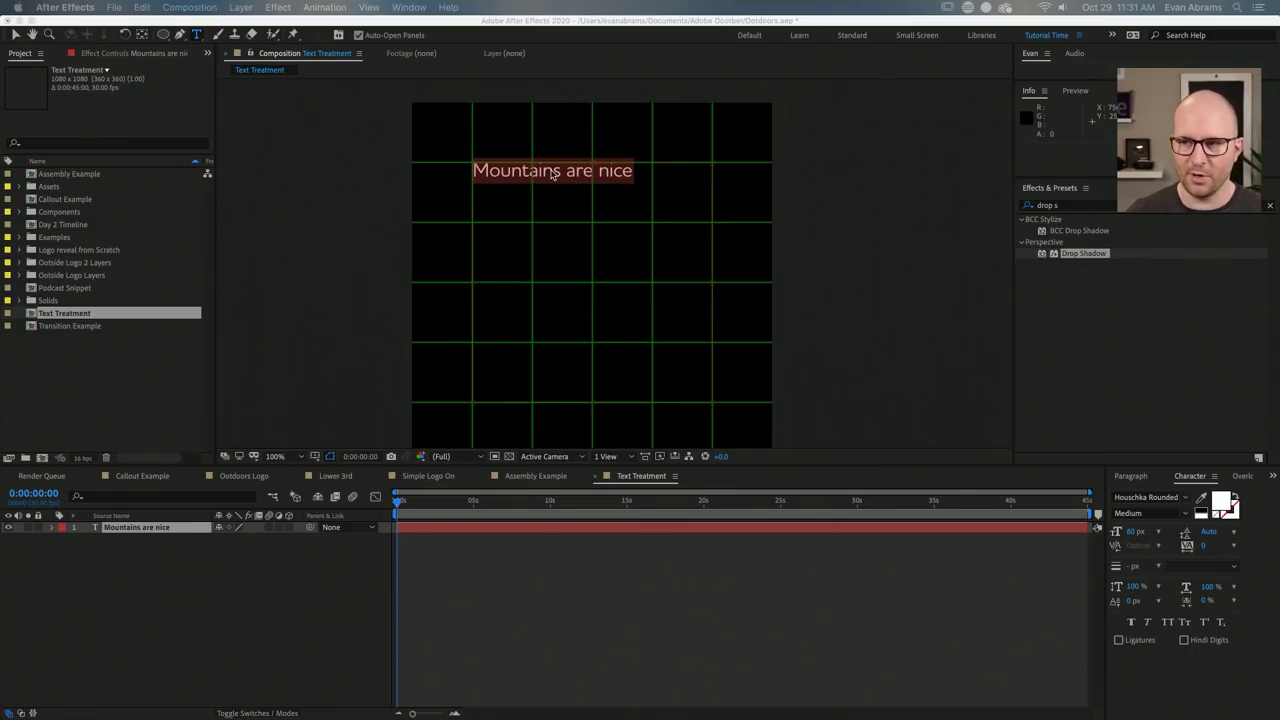
text("The top of one mountain is always the bottom of another.")
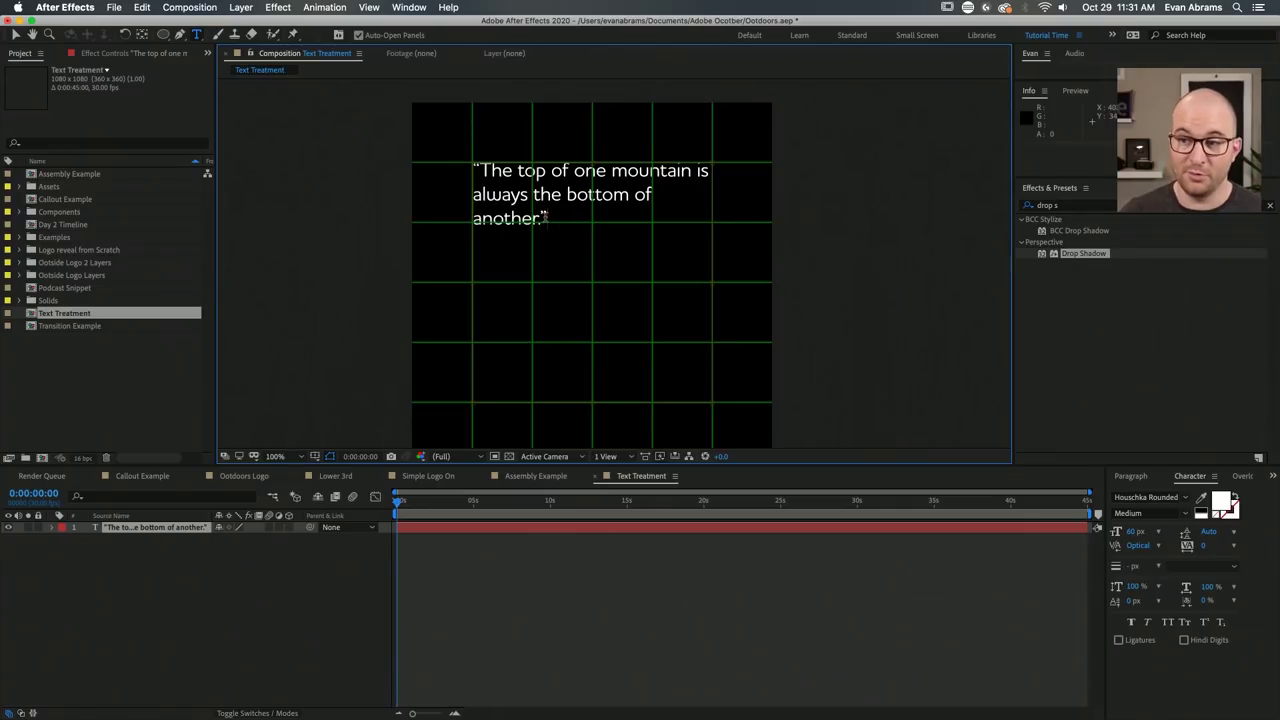
key(BackSpace)
click(466, 168)
key(BackSpace)
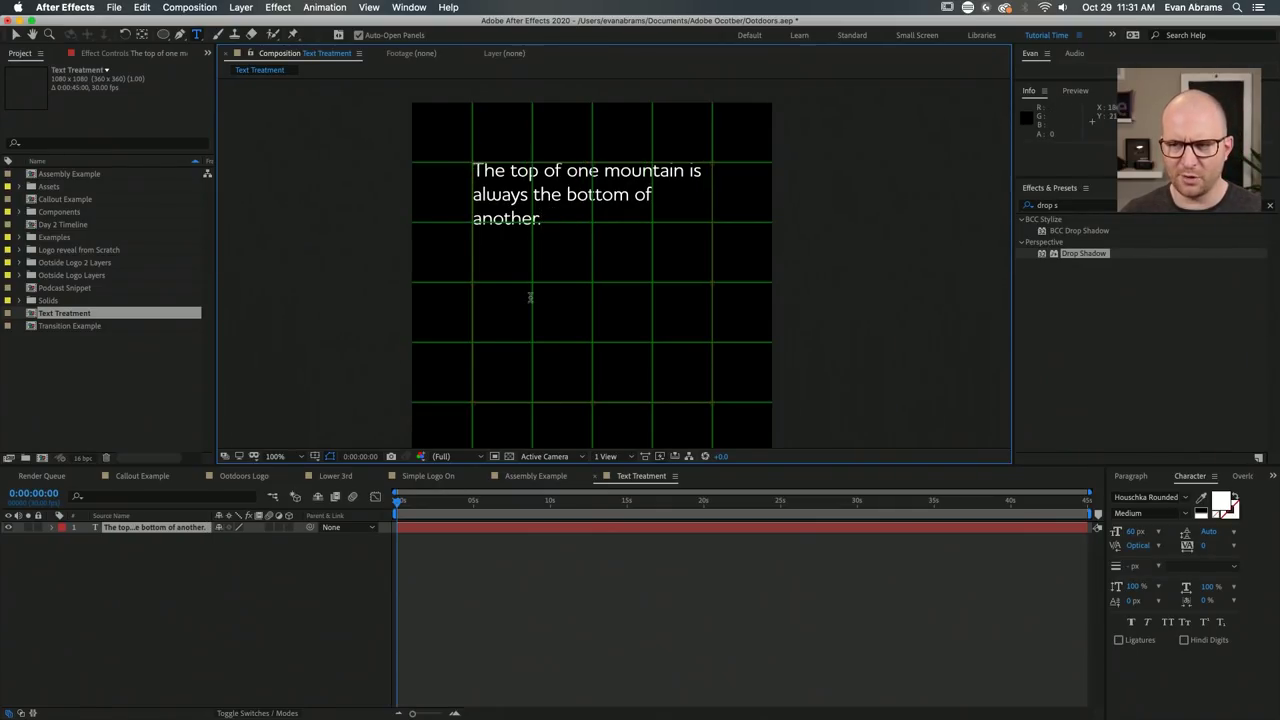
click(521, 530)
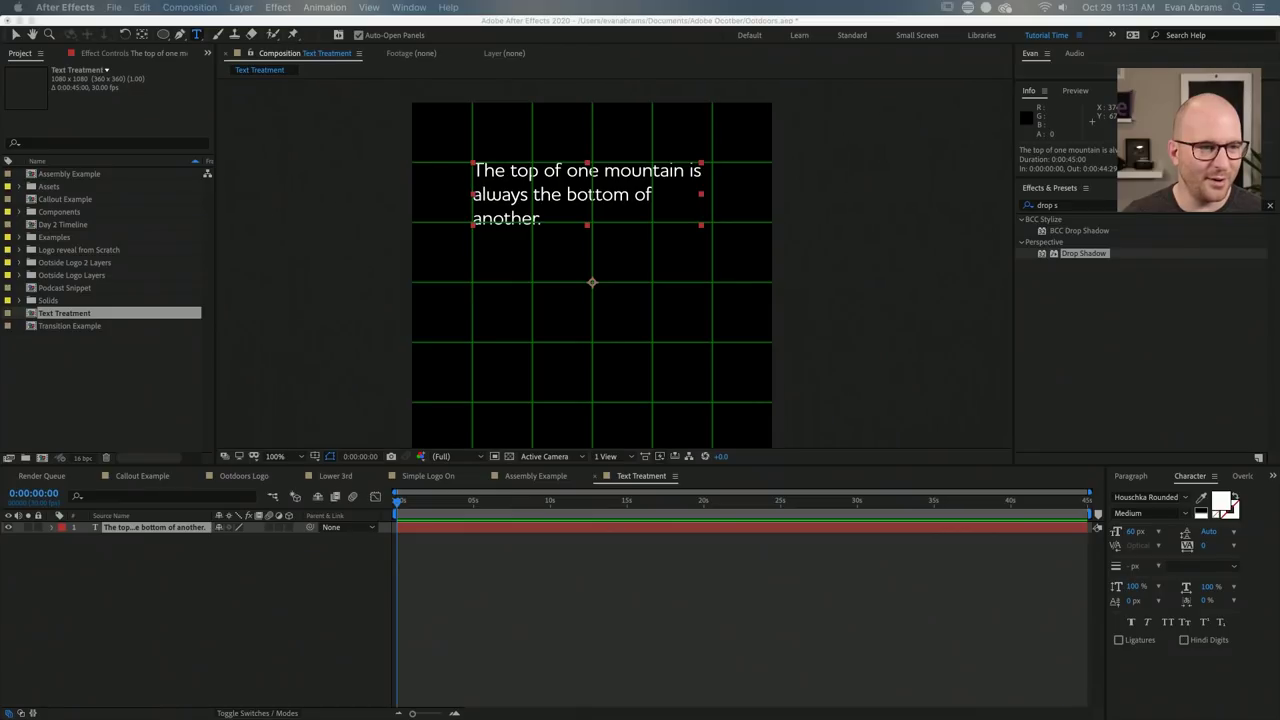
click(428, 543)
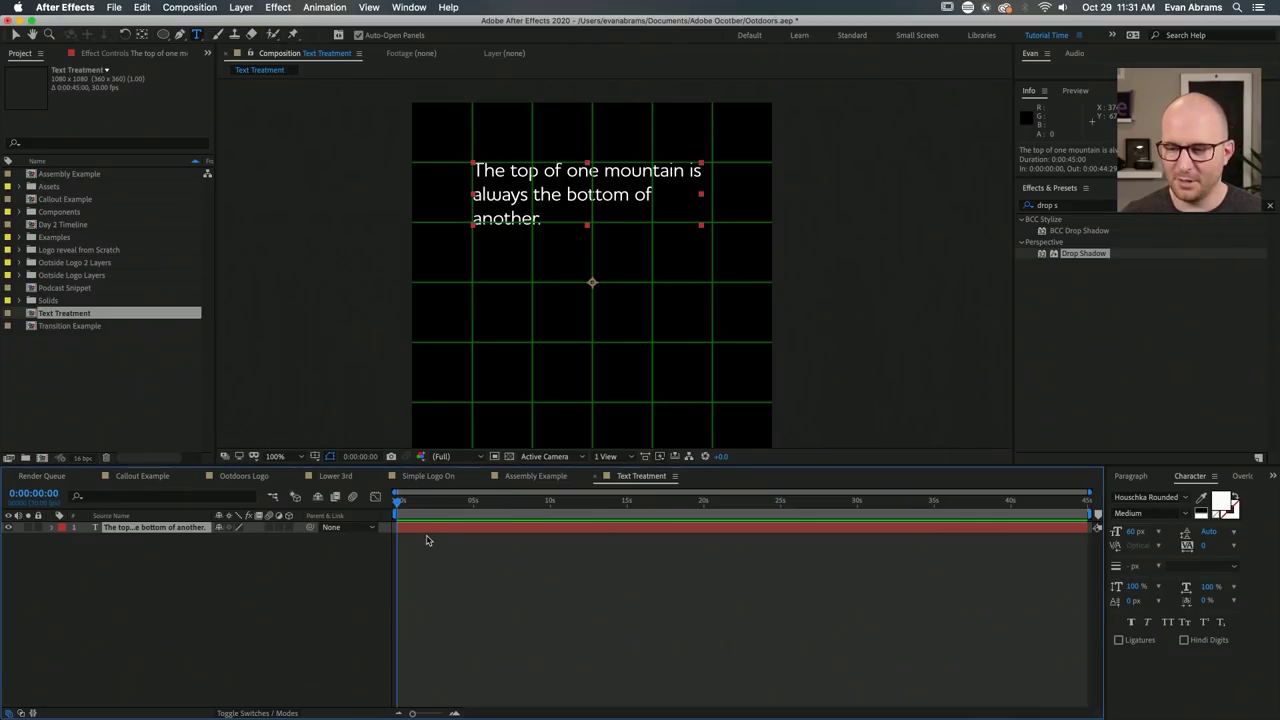
Paste a dash-led author attribution line on a new line after 'another.' in the quote.
double_click(429, 527)
click(554, 219)
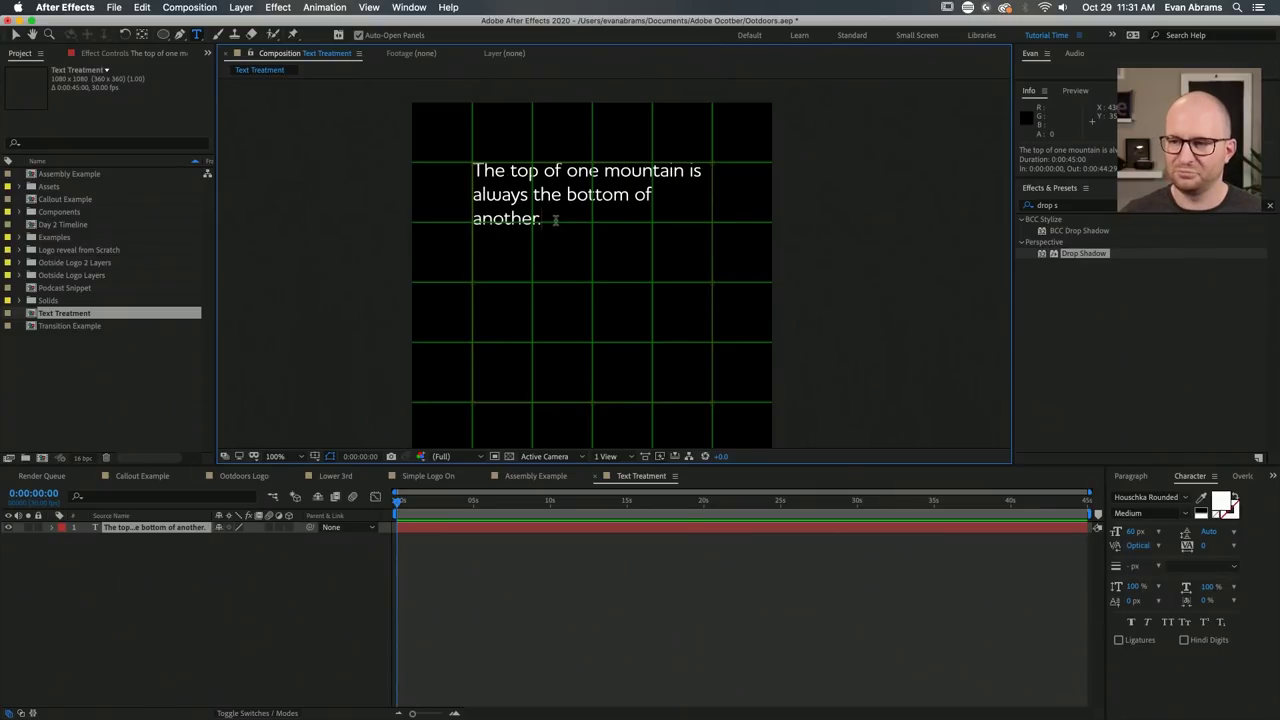
key(Return)
text(– Marianne Williamson.)
key(KP_Enter)
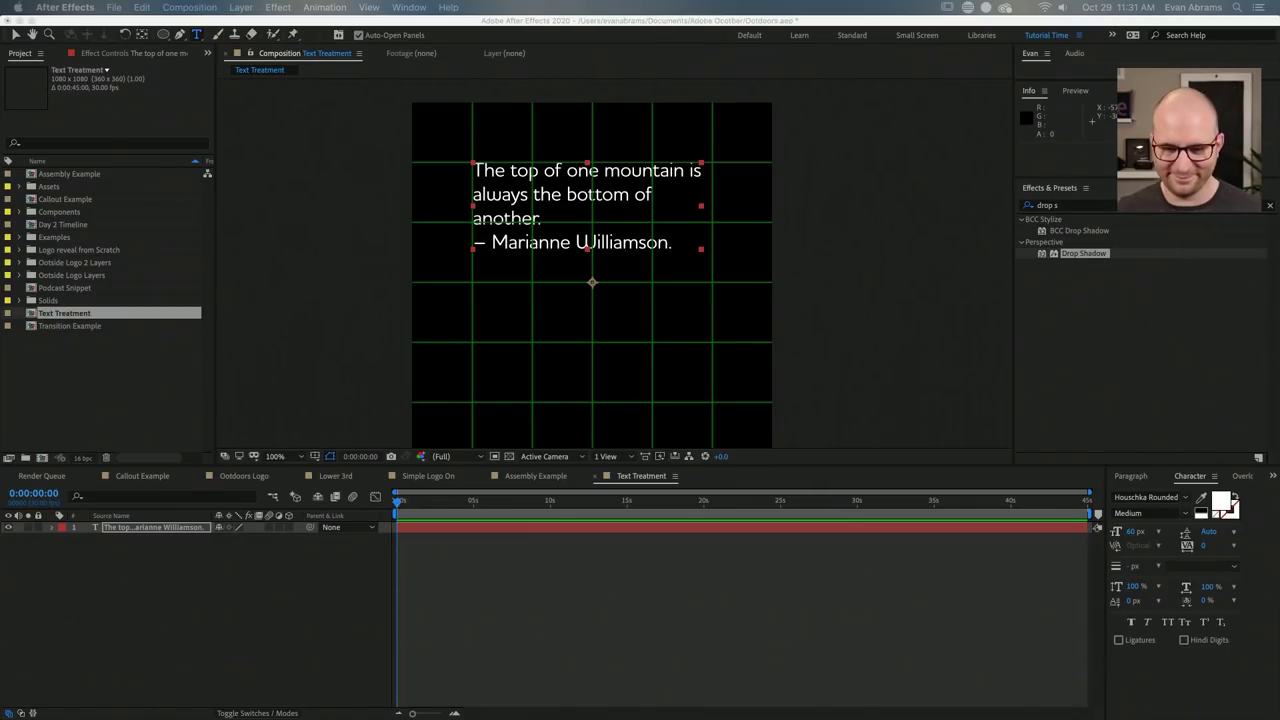
Select the quote layer, check its timing, and try moving it higher before undoing the move.
click(419, 587)
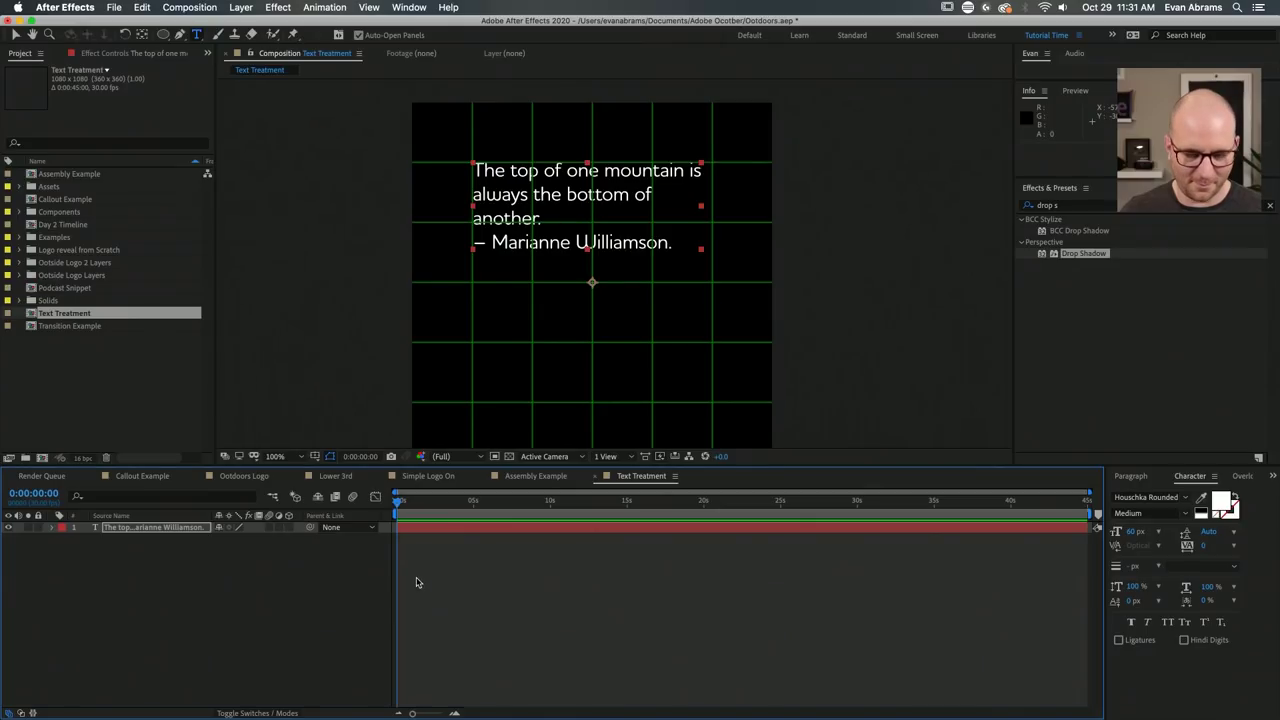
key(v)
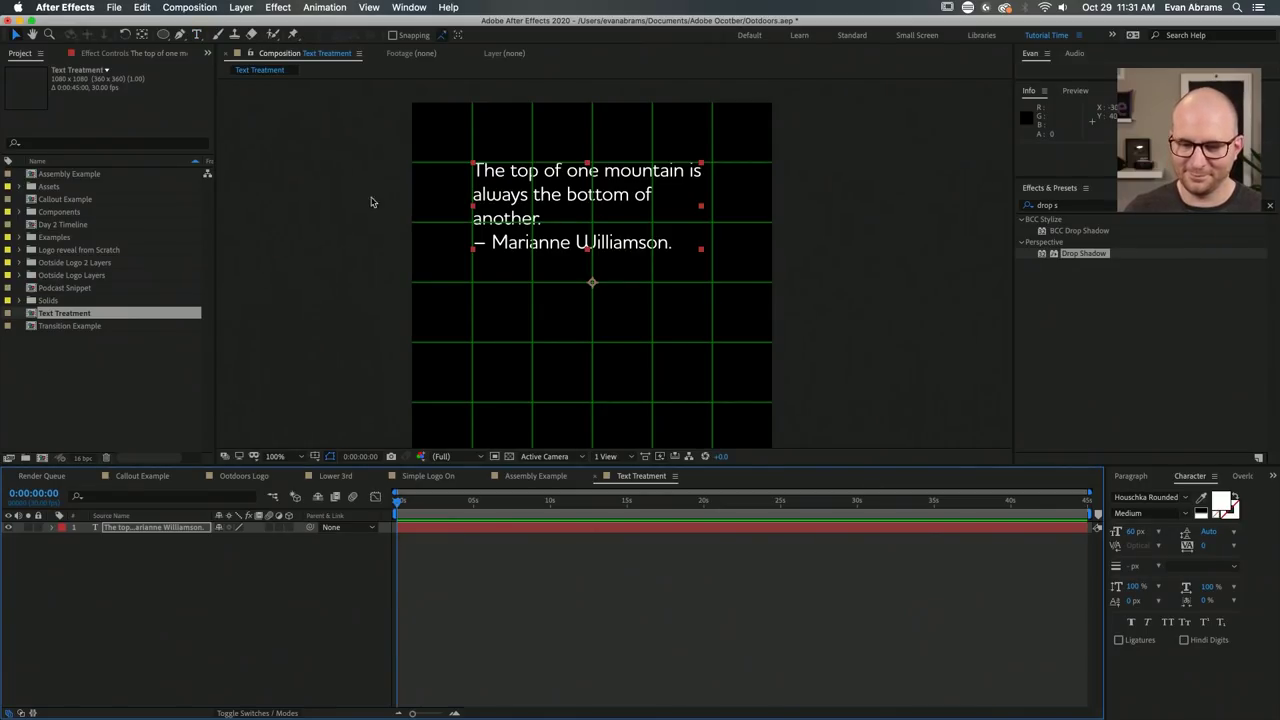
click(549, 224)
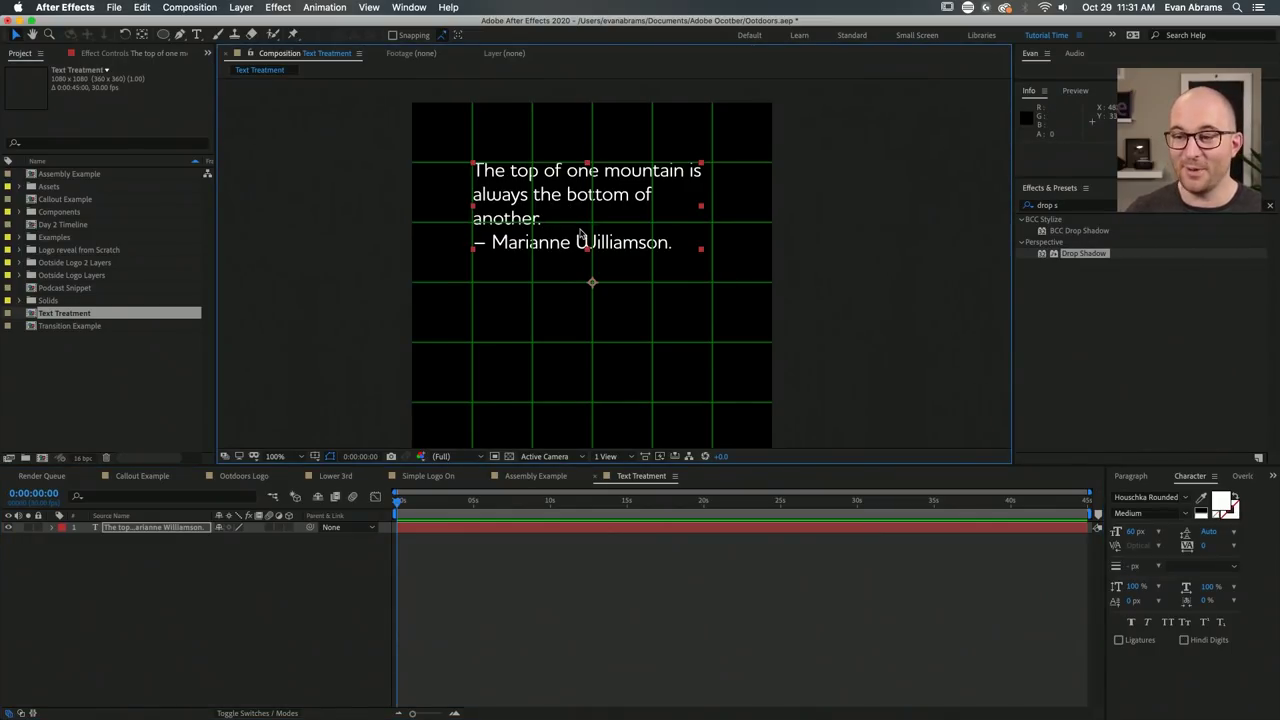
click(760, 528)
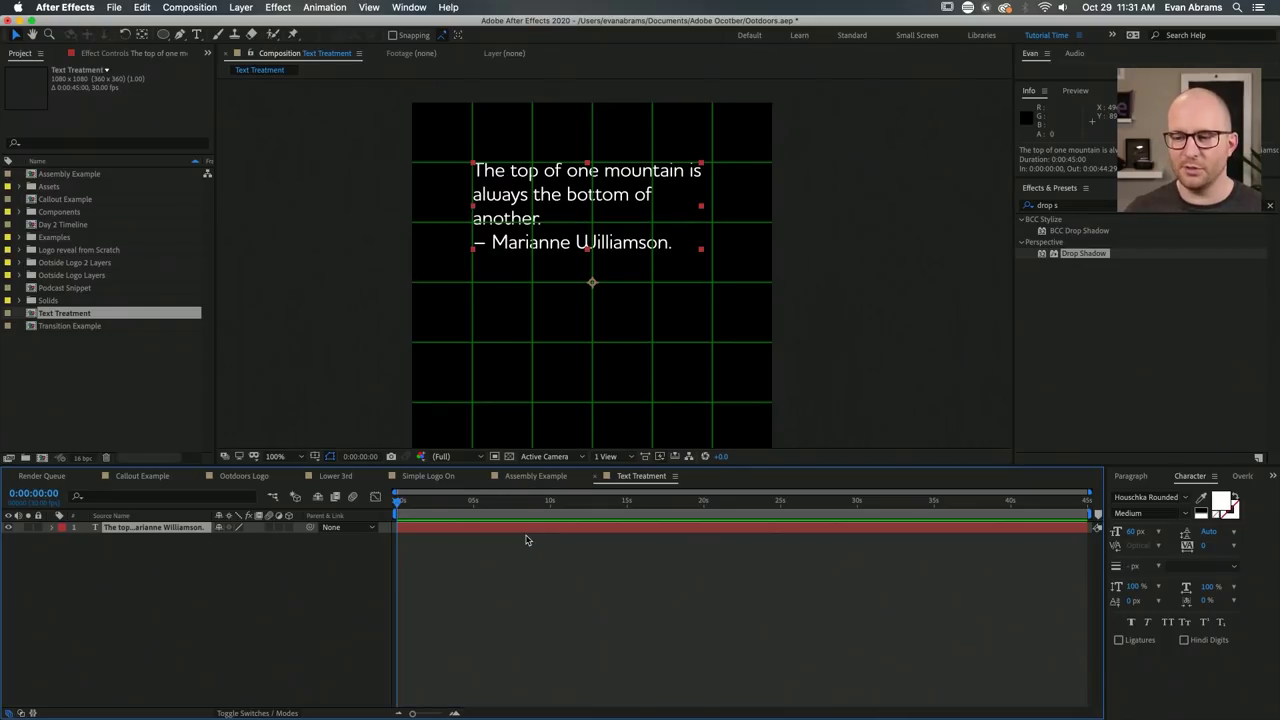
click(195, 556)
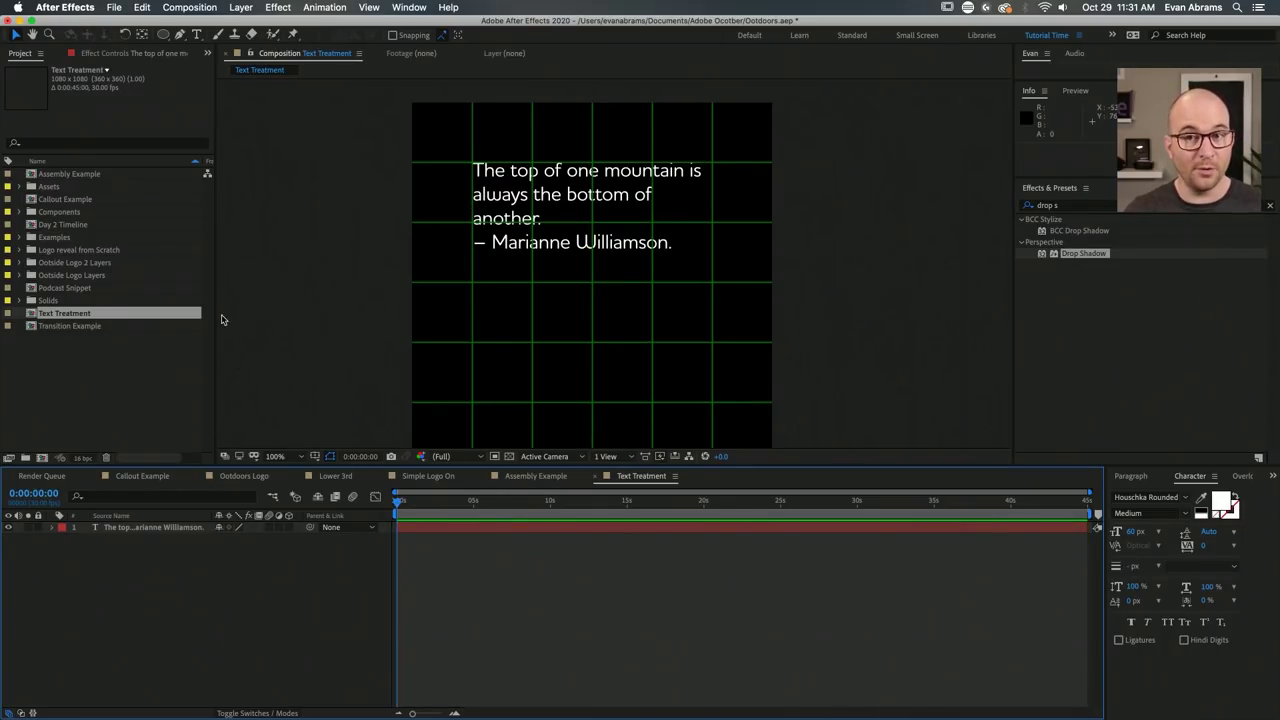
click(199, 35)
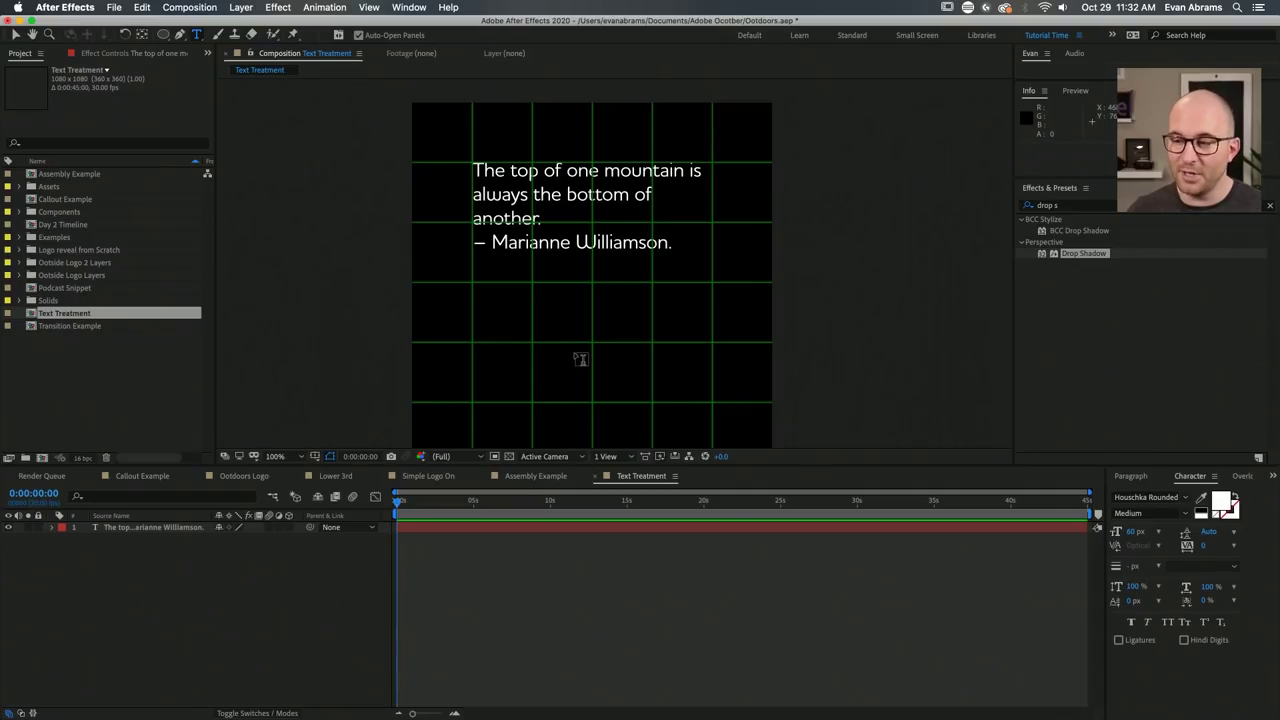
key(v)
drag(560, 218, 557, 149)
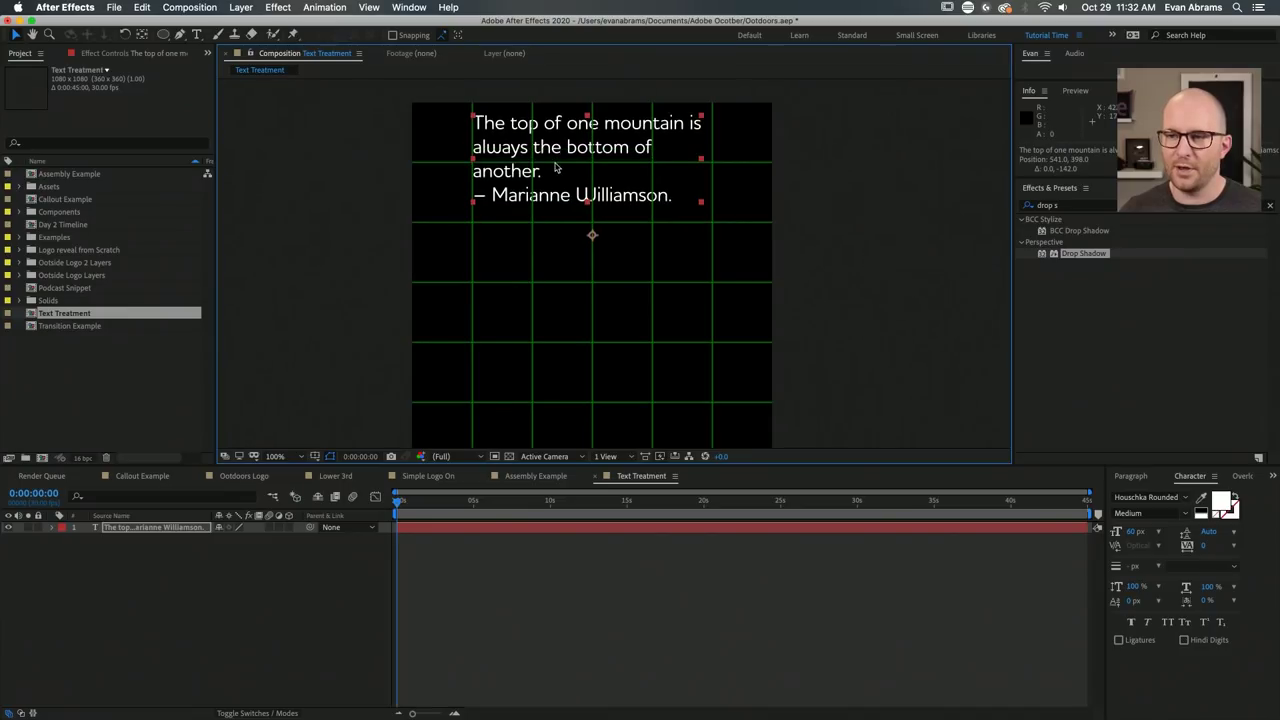
key(super+z)
click(197, 34)
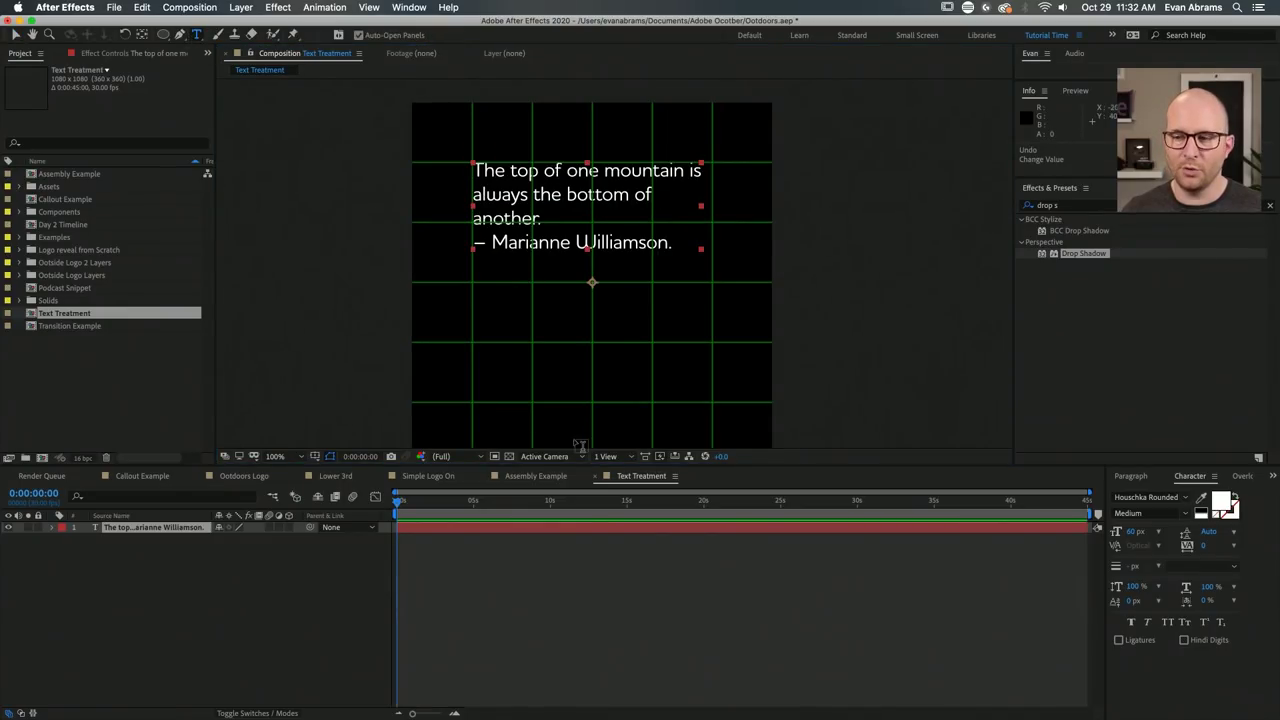
Type 'Ain't no mountain high enough' as a trial text layer, reposition it, then delete it.
click(532, 372)
text(Ain't no mo)
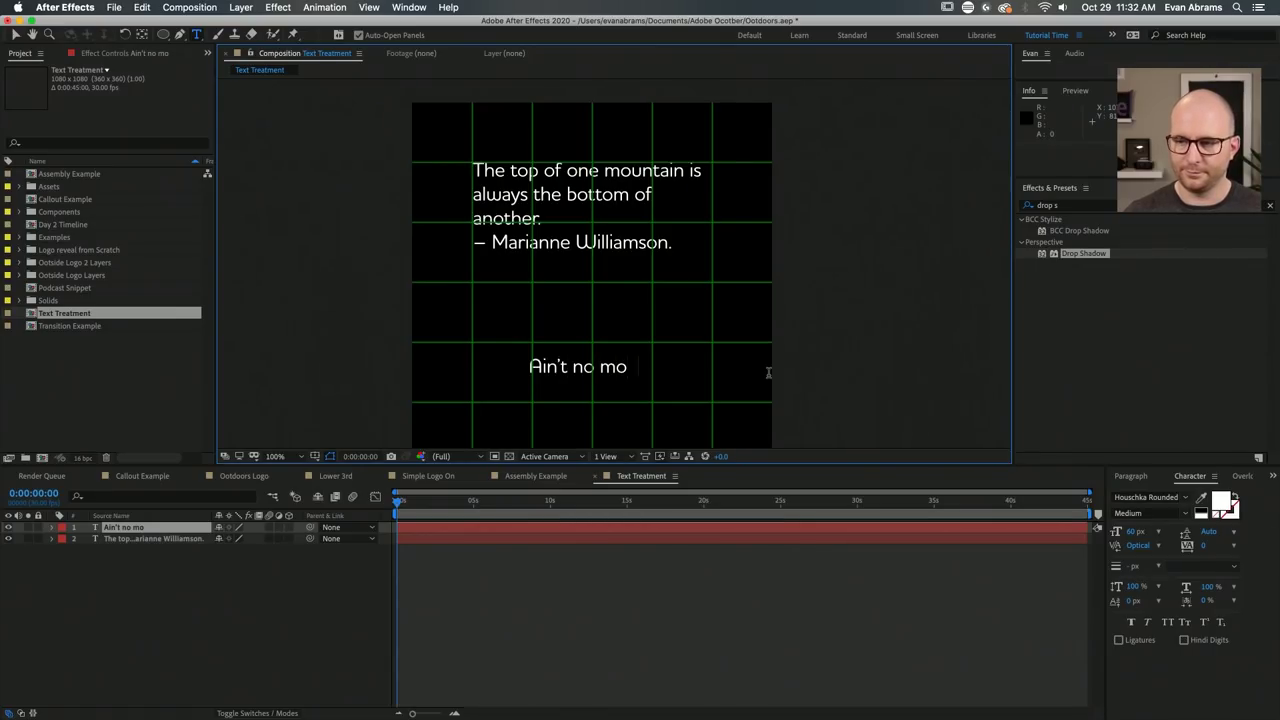
text(untain high enough)
key(KP_Enter)
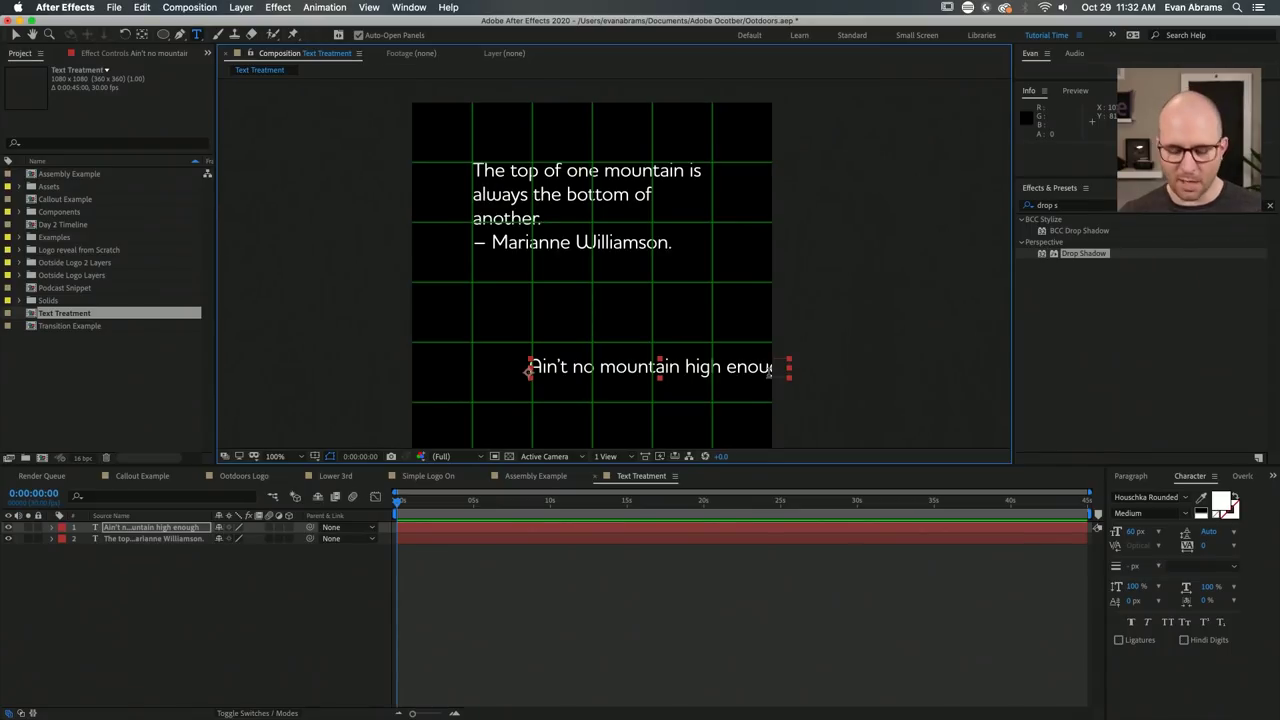
key(v)
drag(720, 373, 650, 350)
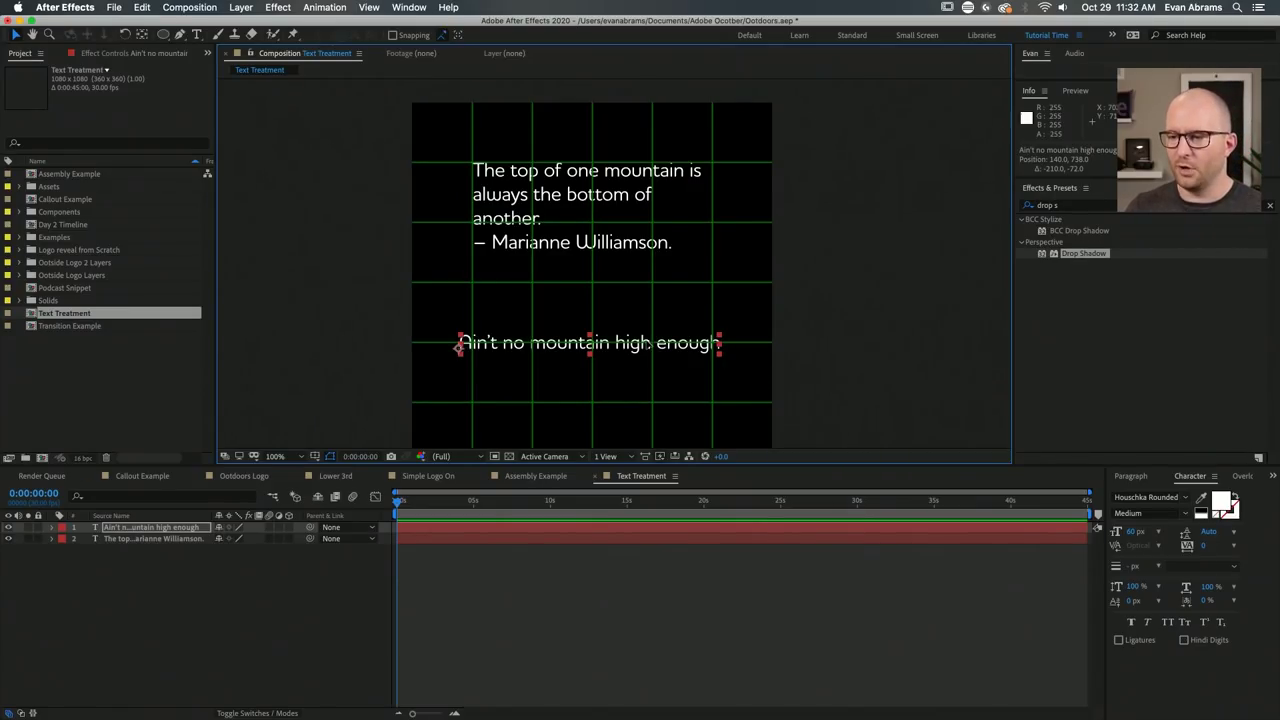
key(Delete)
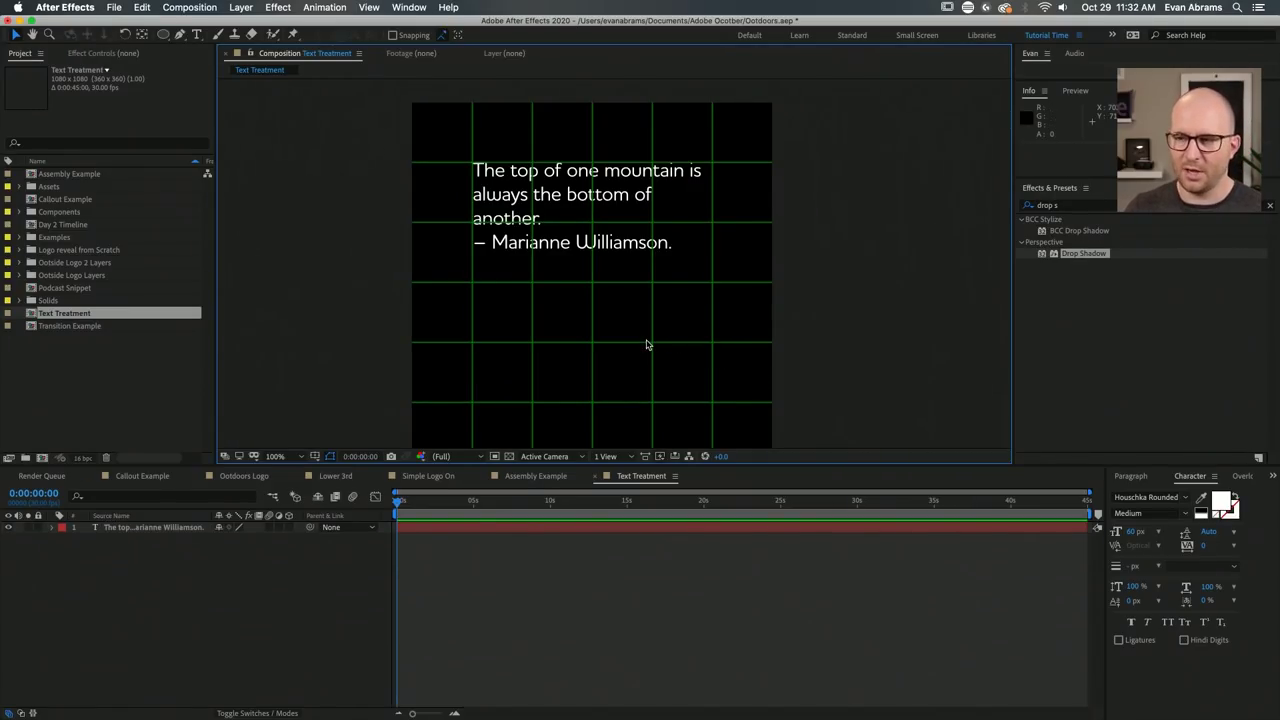
Draw a paragraph box reading 'Ain't no mountain high enough, to keep me', then delete that layer.
click(196, 34)
drag(436, 308, 743, 386)
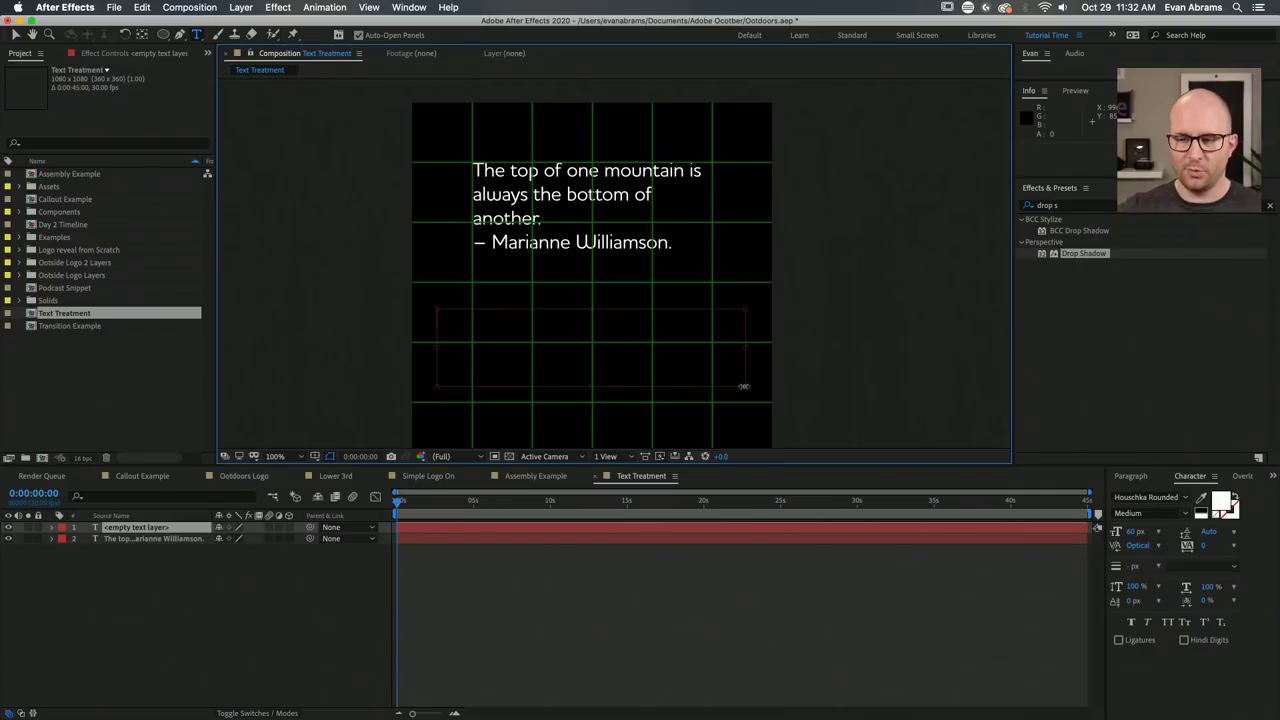
text(A)
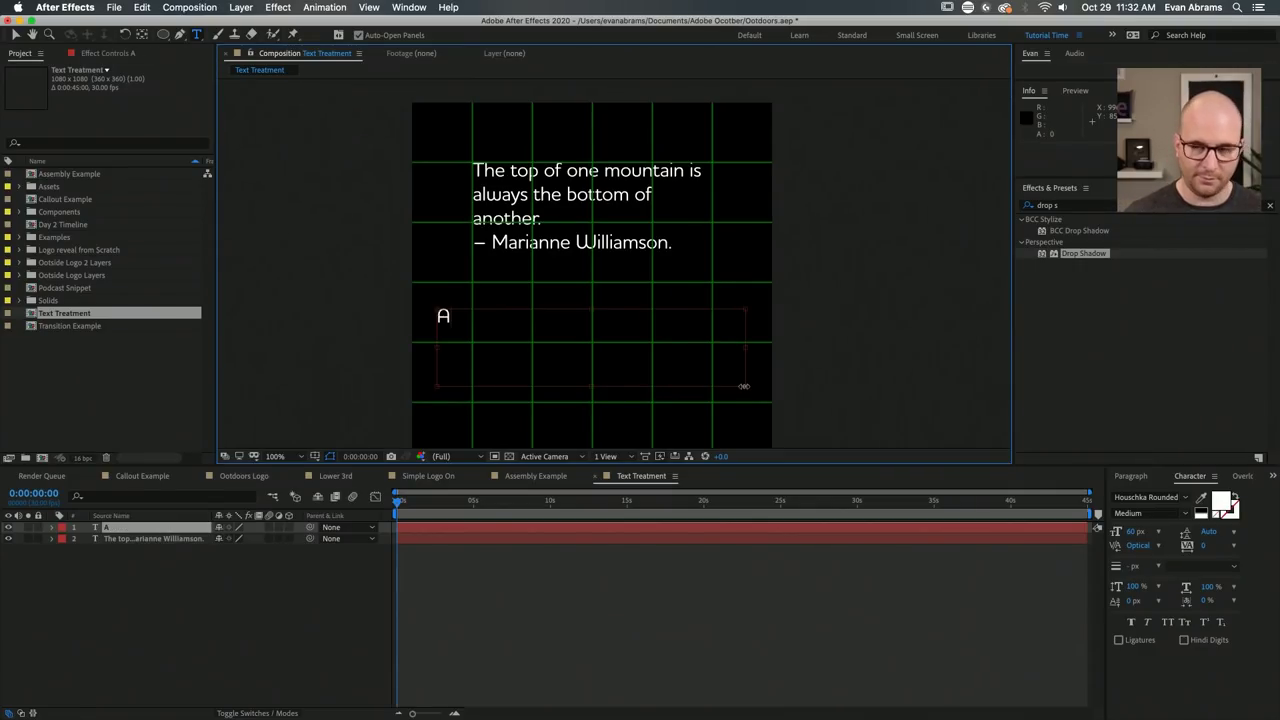
text(in't no mountain high e)
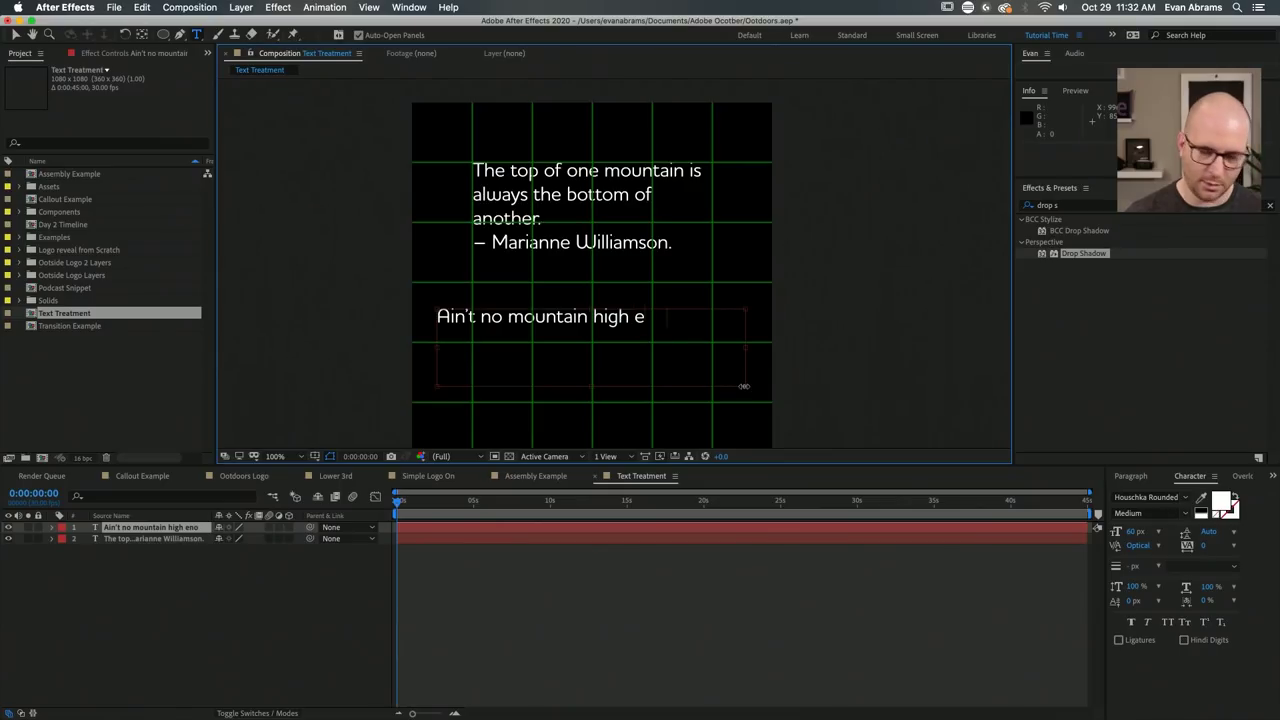
text(nough, to keep me)
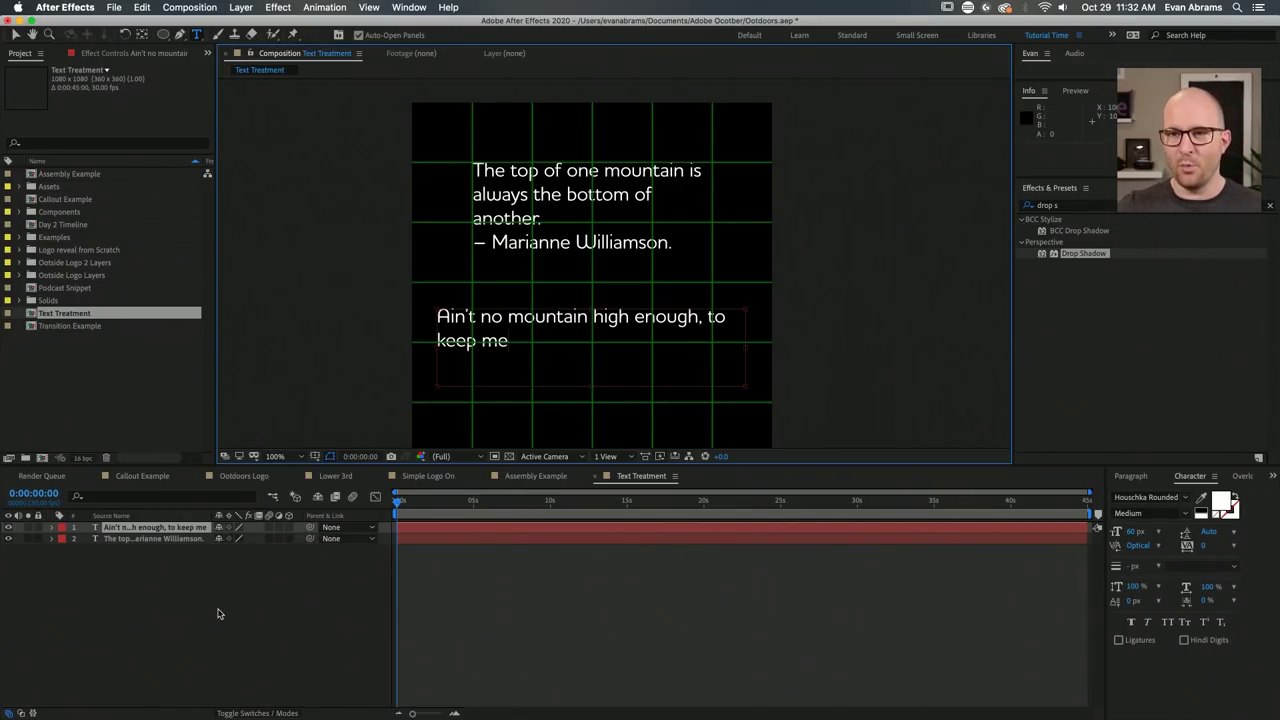
click(141, 531)
key(Delete)
drag(197, 34, 232, 100)
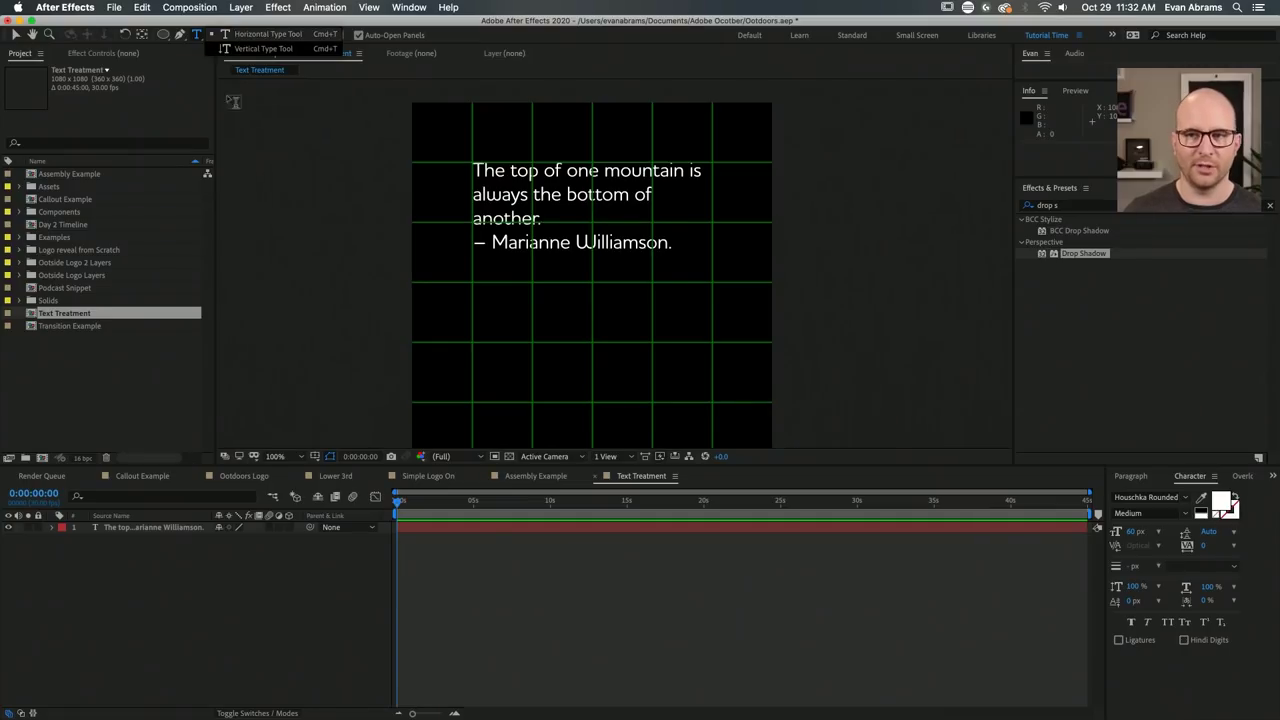
click(530, 532)
Nudge the quote text slightly up and to the left.
click(523, 531)
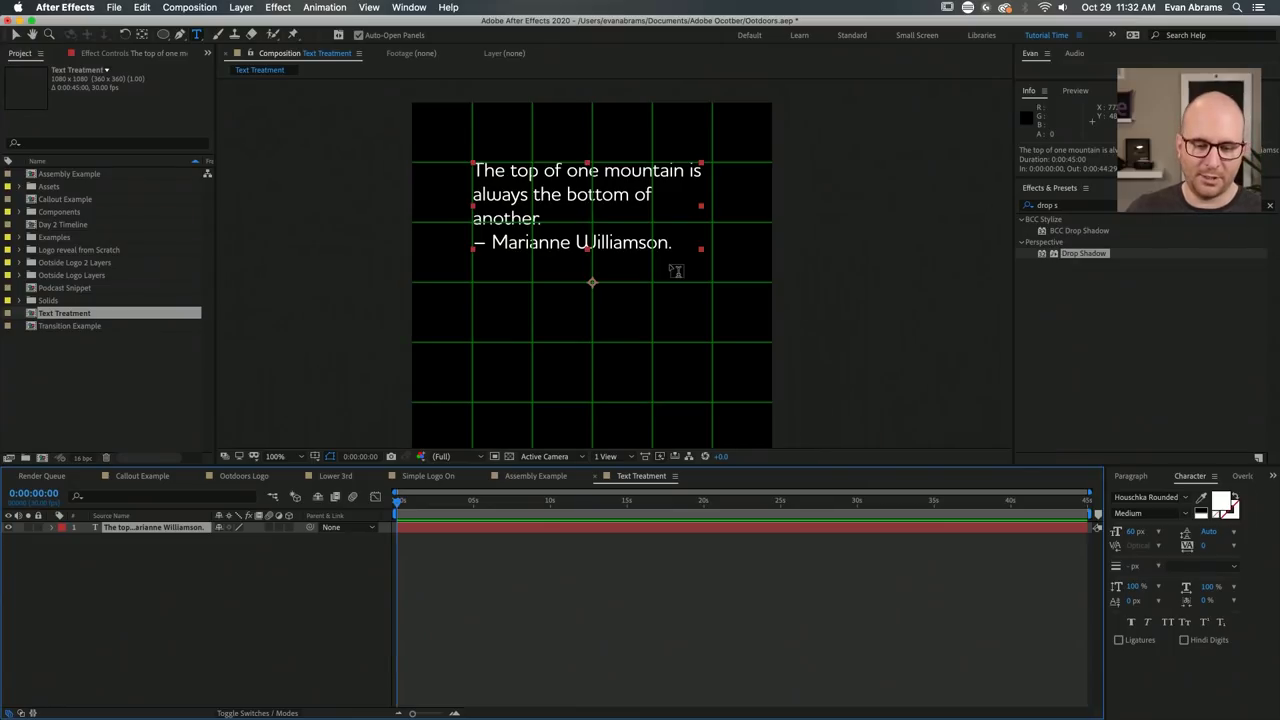
key(v)
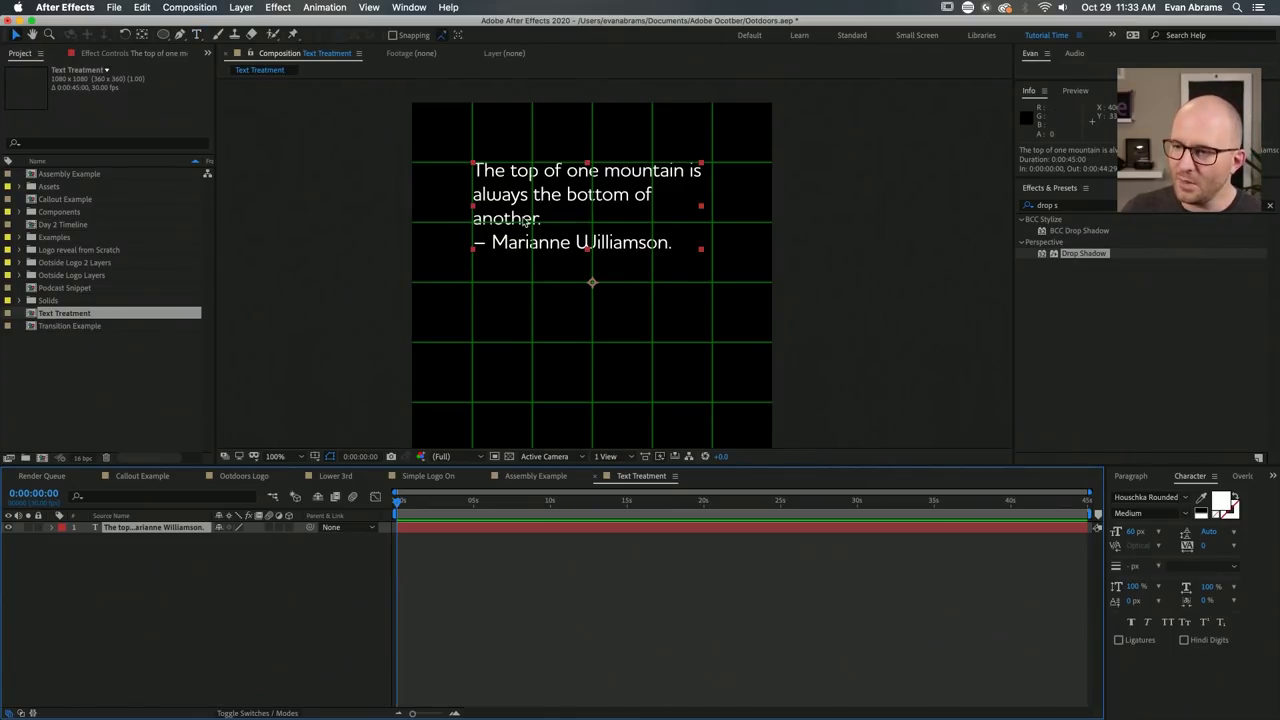
double_click(555, 208)
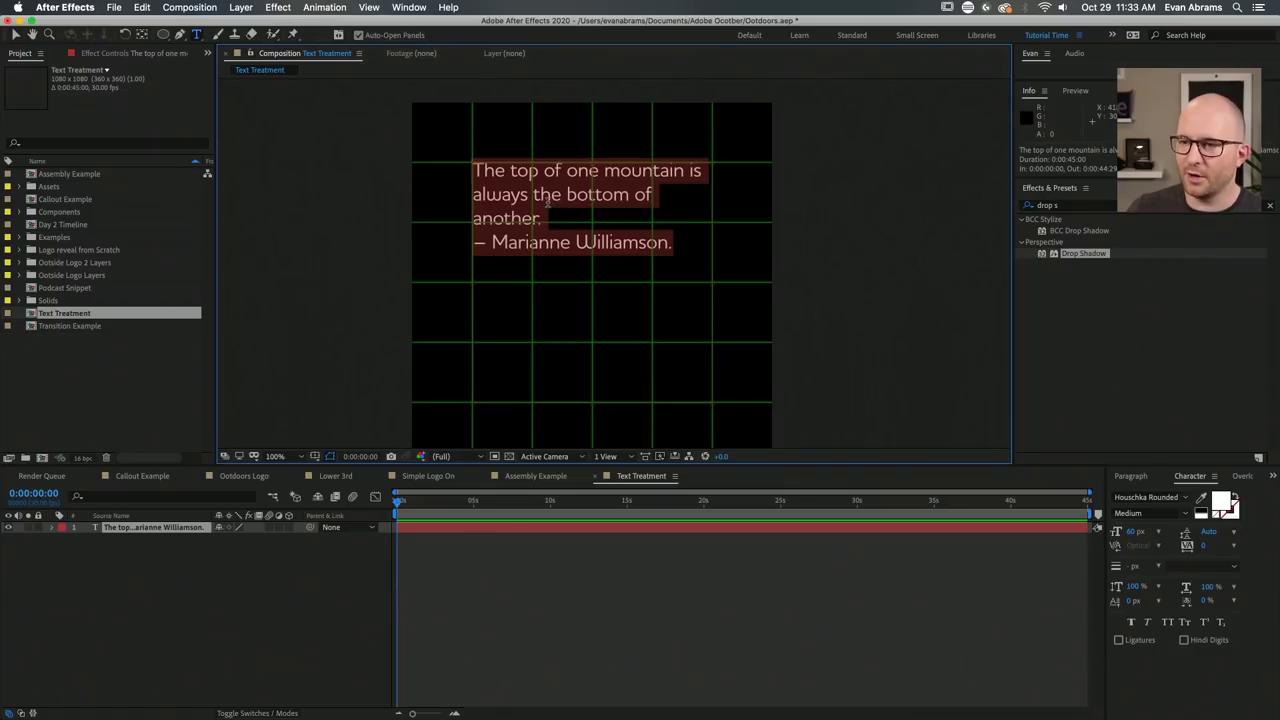
triple_click(547, 196)
click(477, 531)
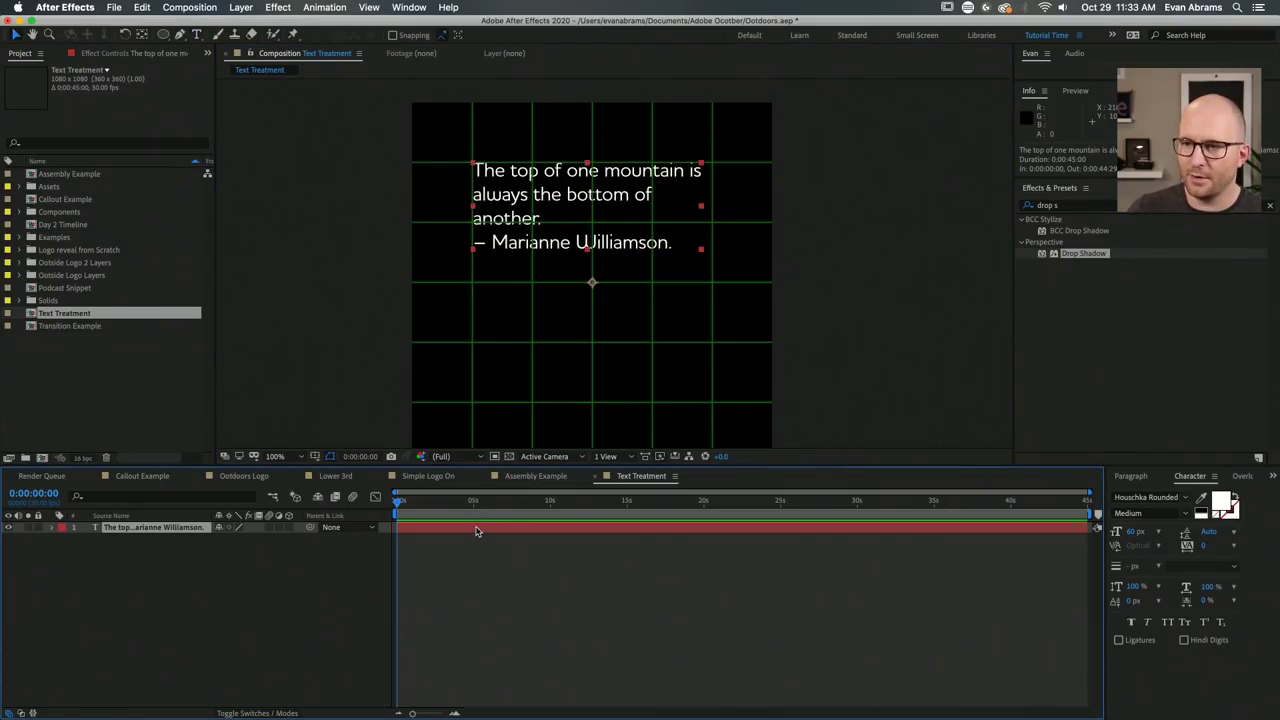
double_click(477, 531)
click(530, 198)
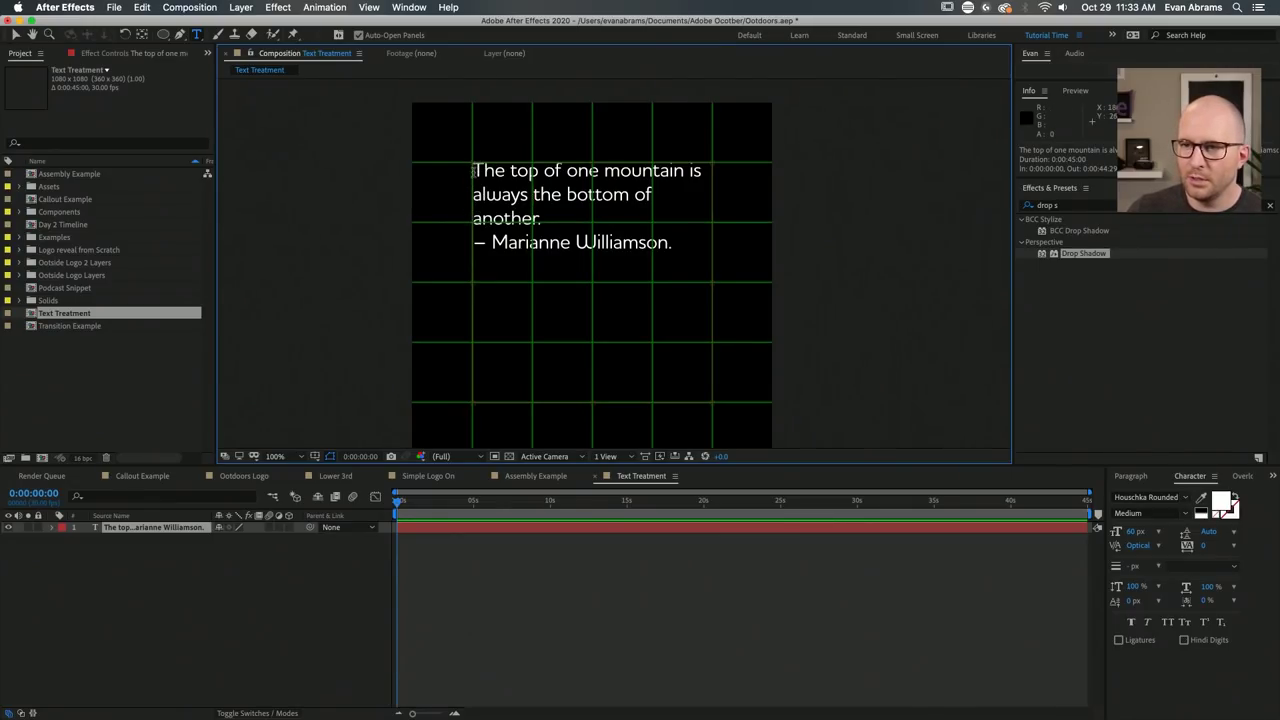
mouse_move(466, 153)
mouse_down()
mouse_move(424, 133)
mouse_move(460, 151)
mouse_up()
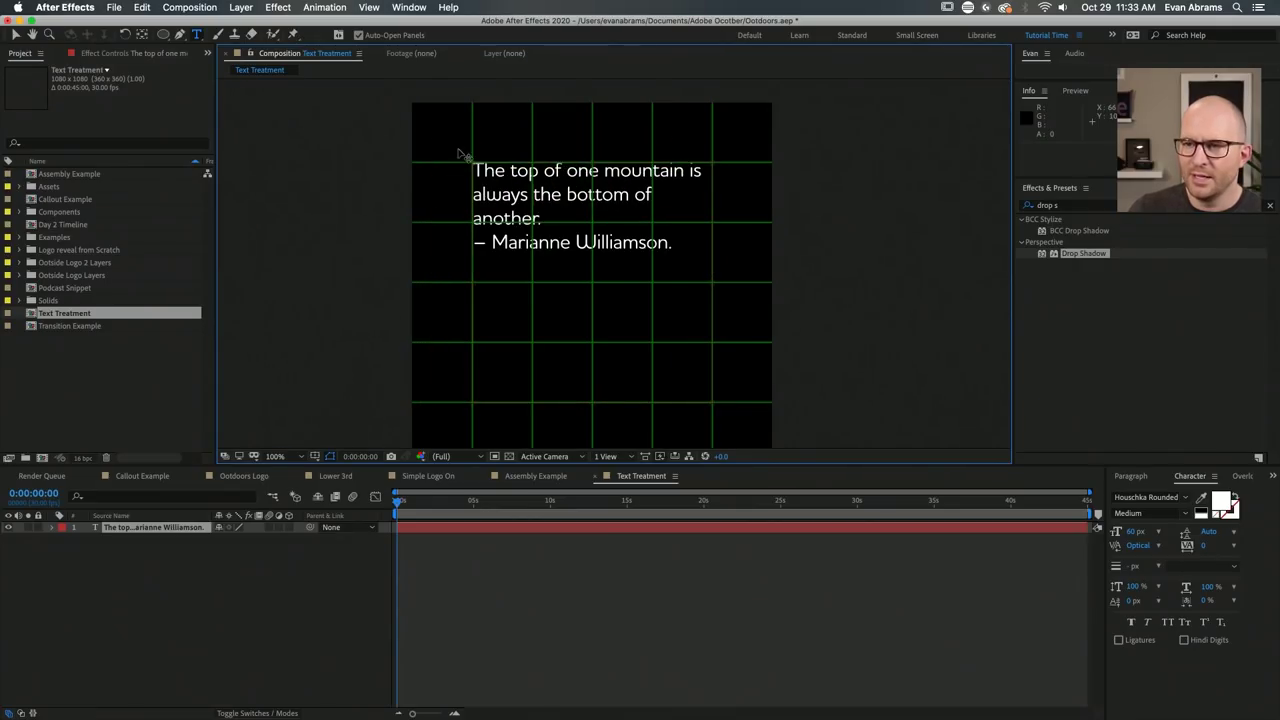
Change the quote layer's label colour from red to Fuchsia.
scroll(493, 169, up, 2)
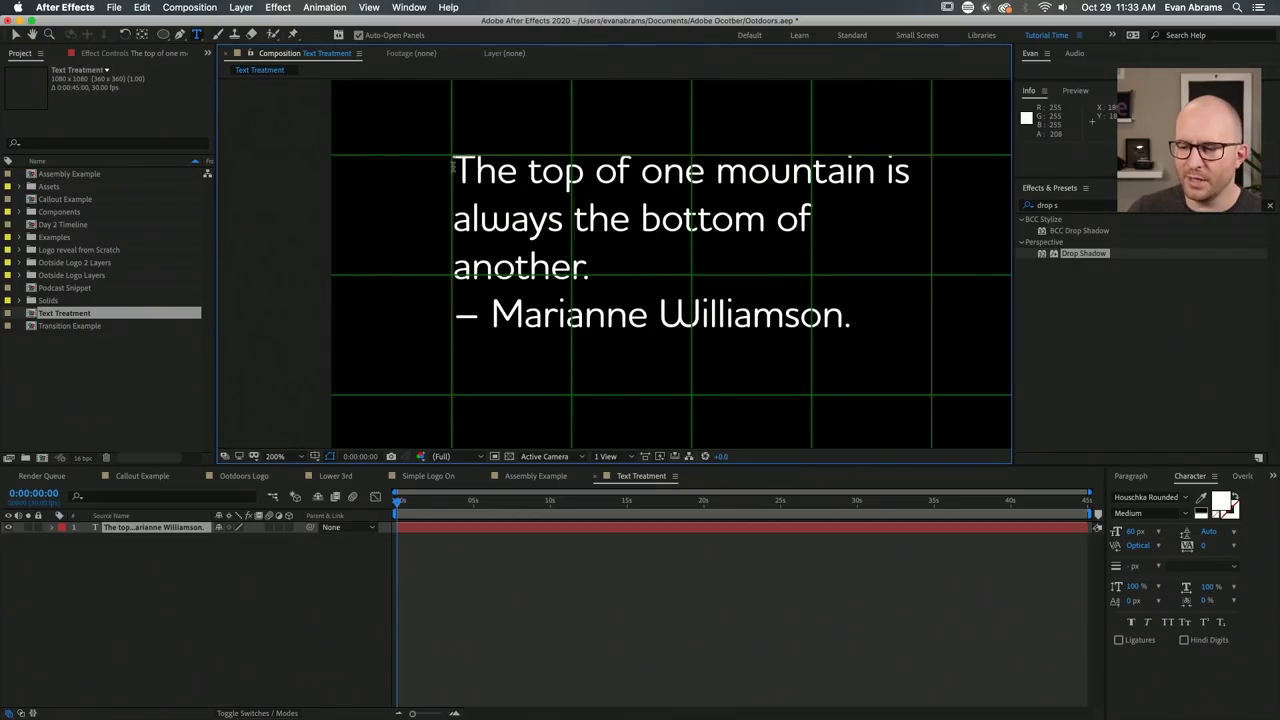
click(61, 527)
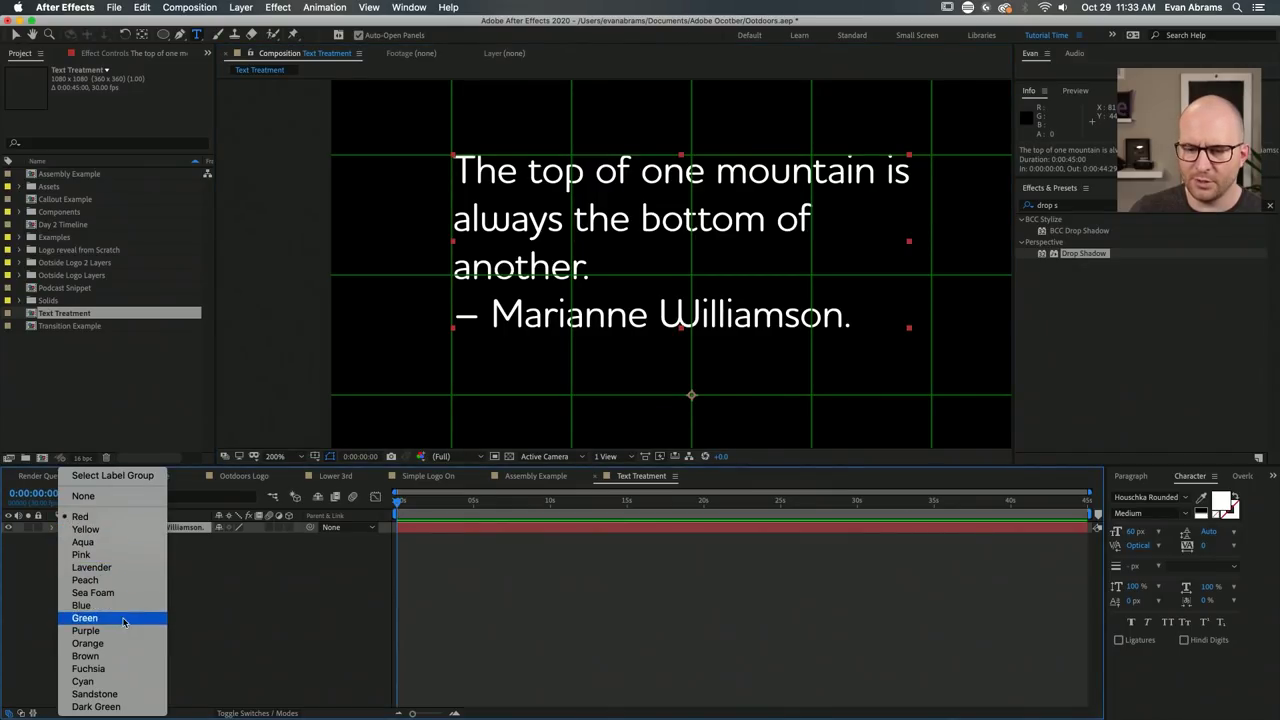
click(88, 668)
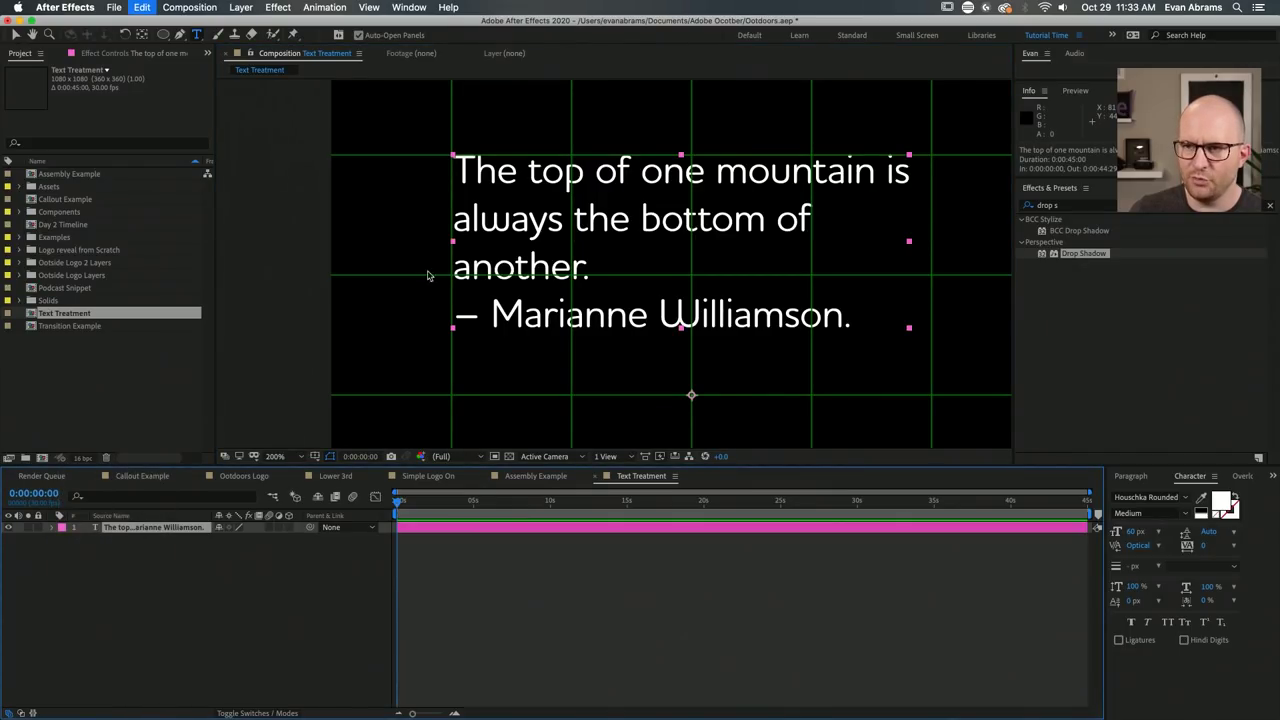
triple_click(478, 293)
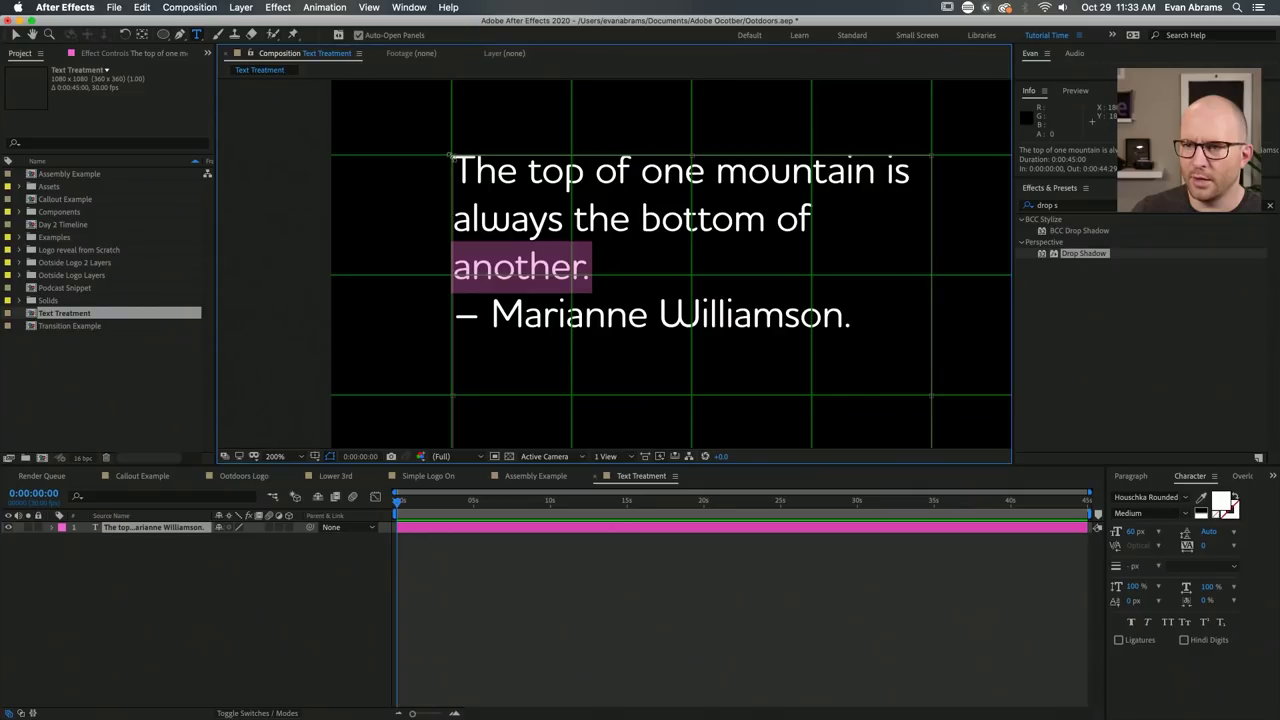
Delete 'another.' and enlarge the paragraph box so 'always' ends line one.
scroll(670, 265, down, 2)
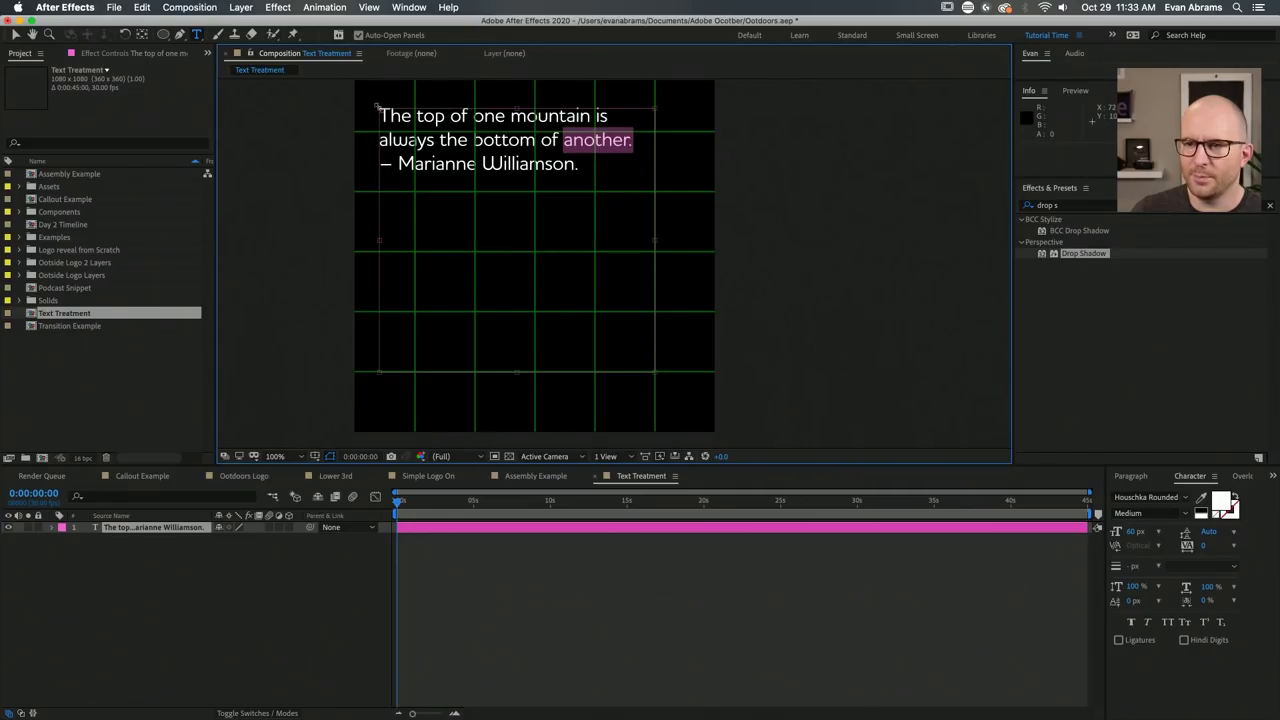
key(BackSpace)
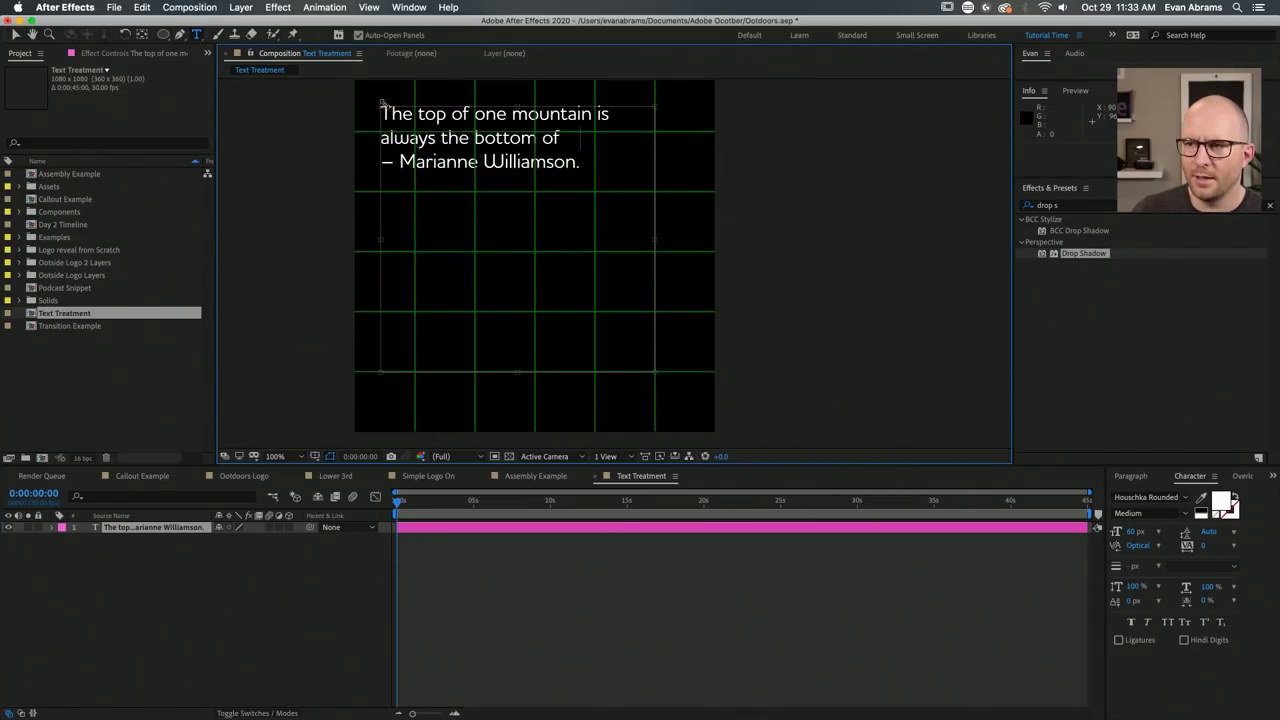
key(Escape)
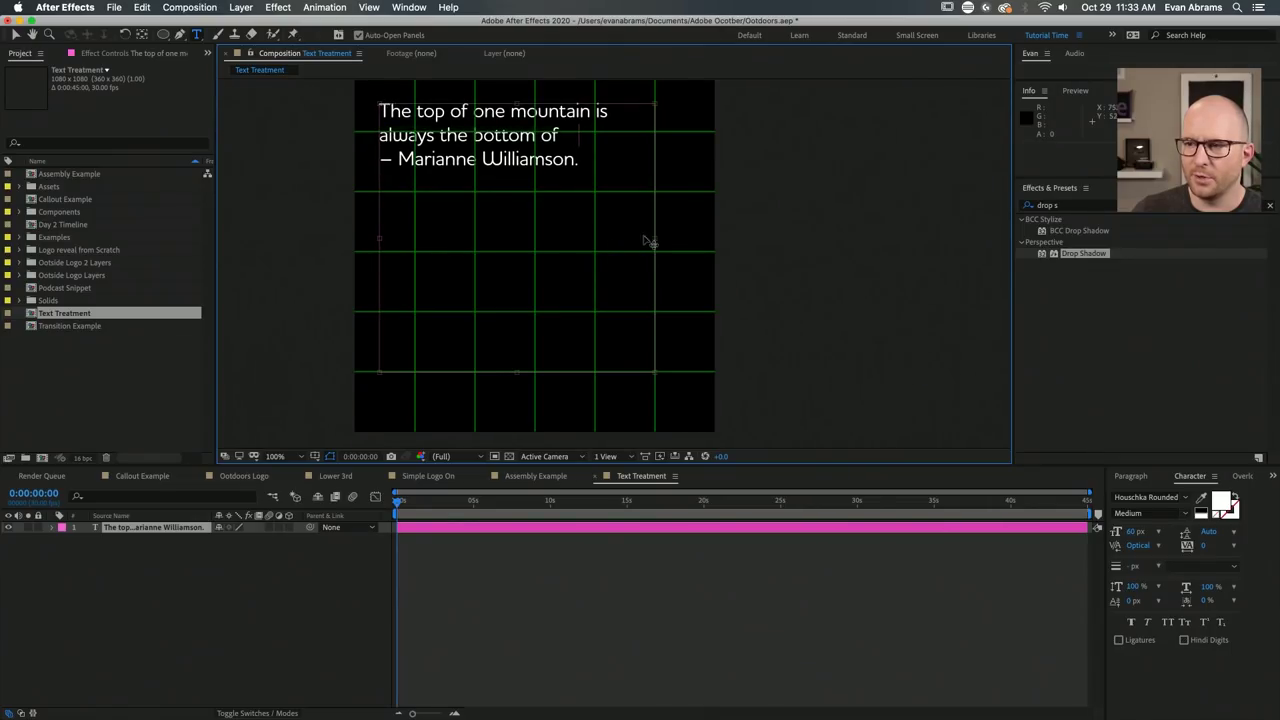
drag(656, 240, 689, 240)
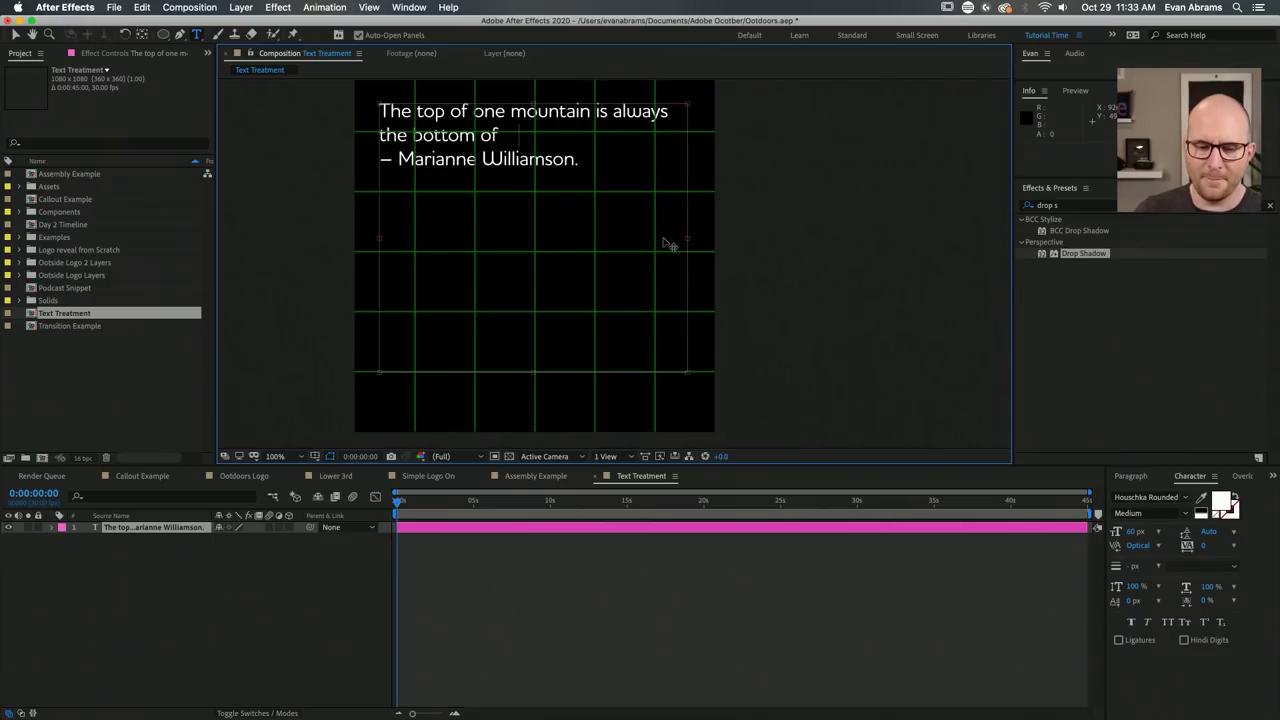
drag(531, 371, 531, 404)
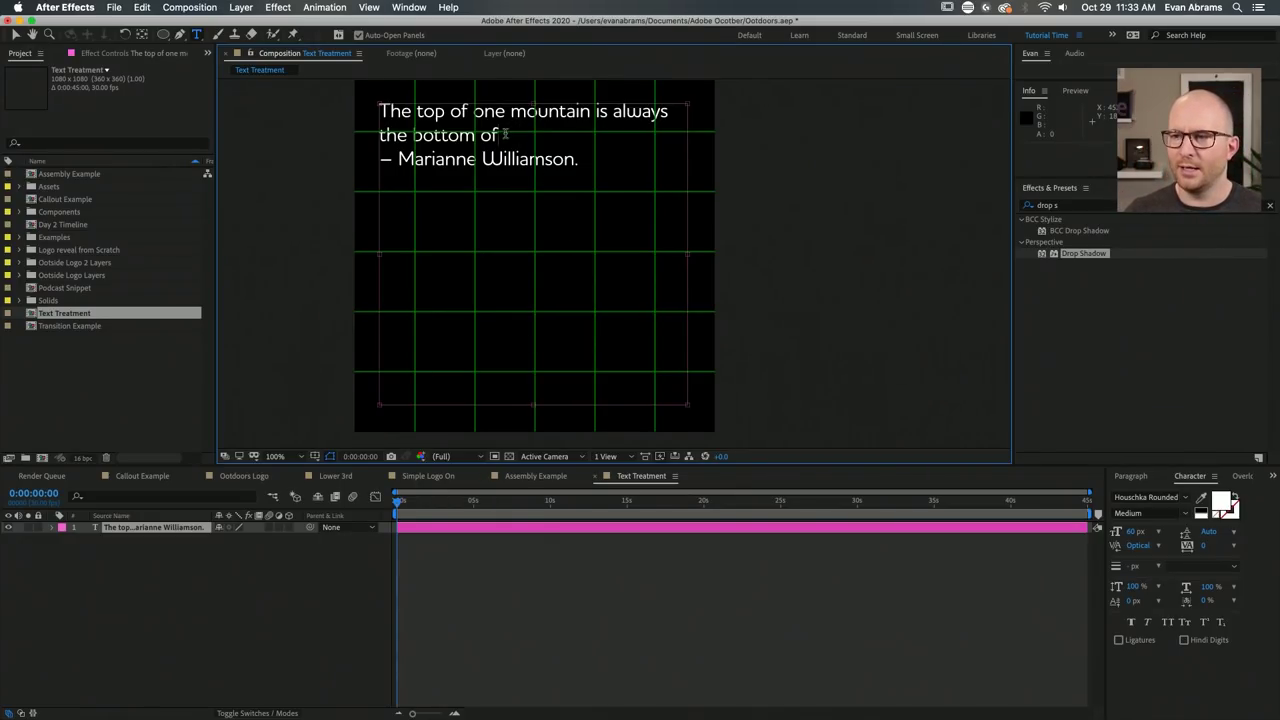
Retype 'another.' after 'the bottom of', correcting the question mark to a period.
mouse_move(503, 135)
mouse_down()
mouse_move(564, 111)
mouse_move(503, 136)
mouse_up()
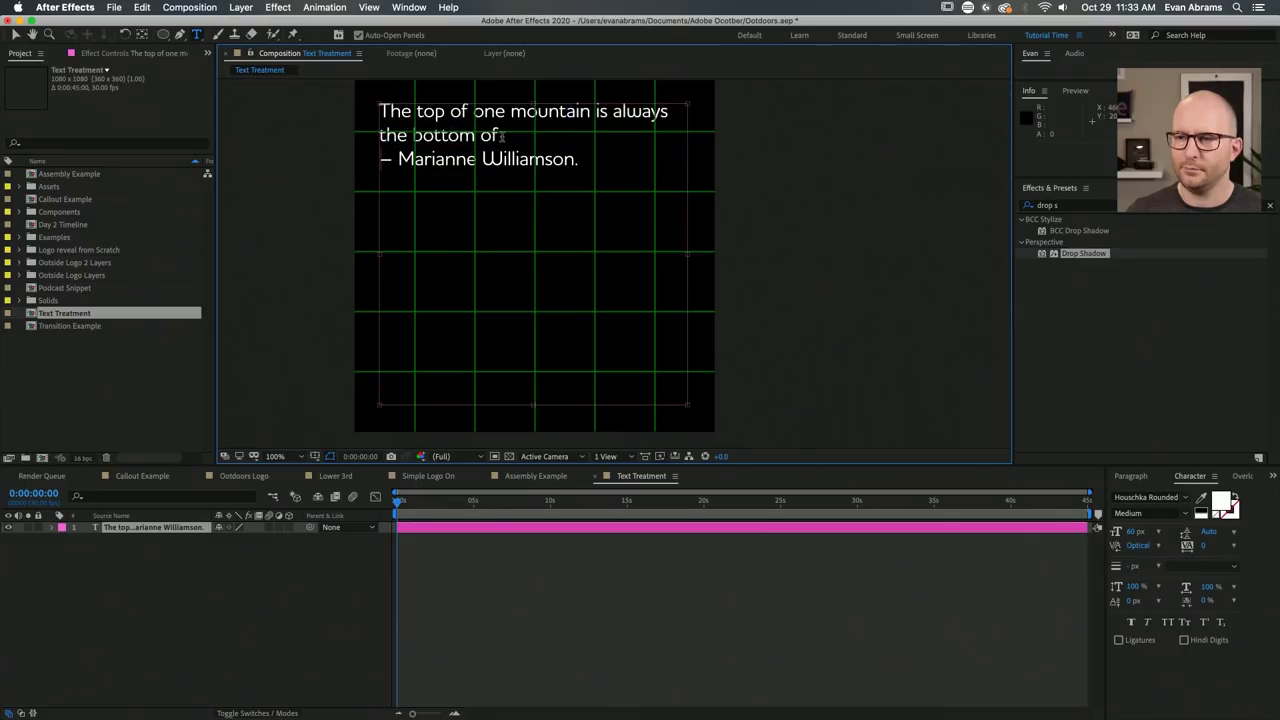
text(another?)
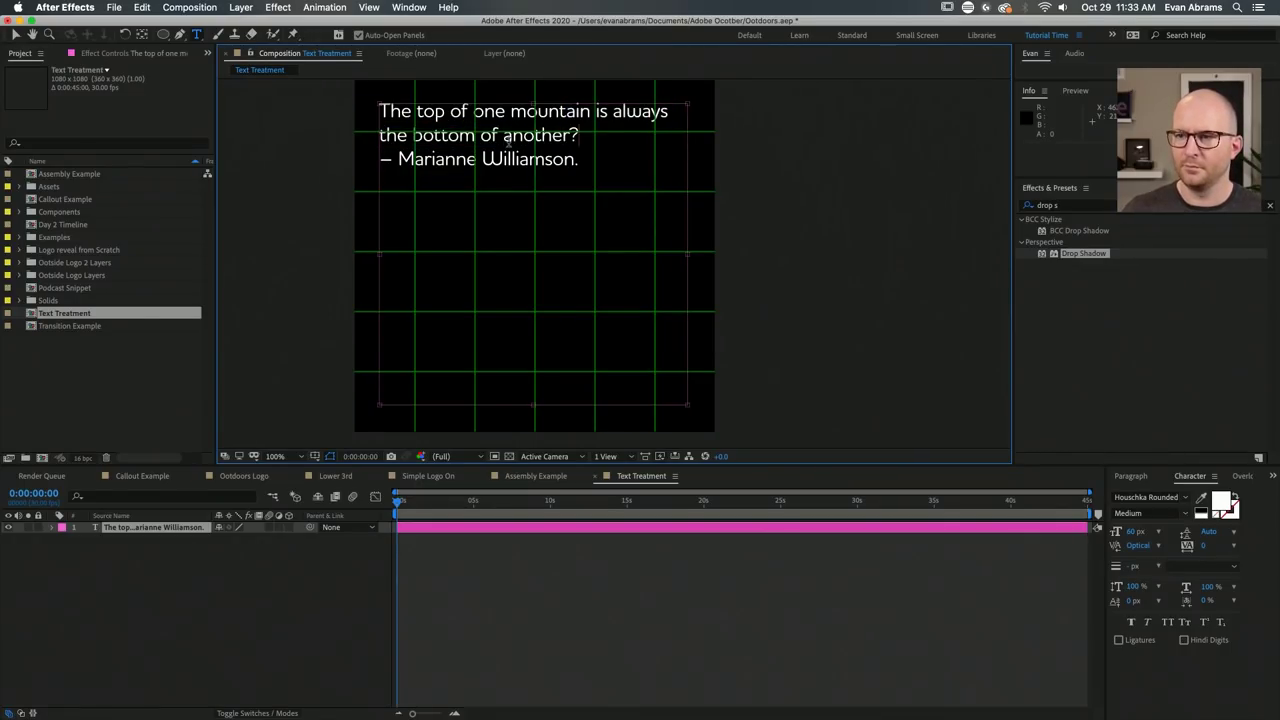
key(Escape)
drag(571, 135, 579, 135)
text(.)
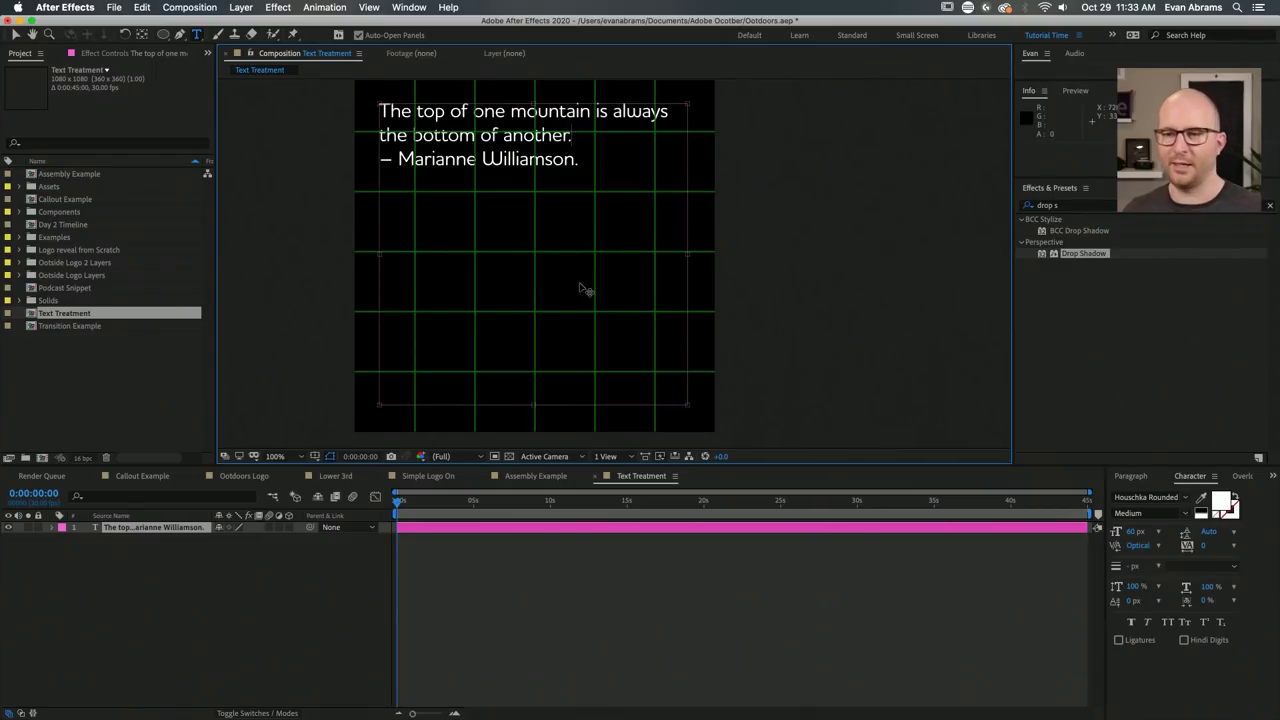
click(561, 526)
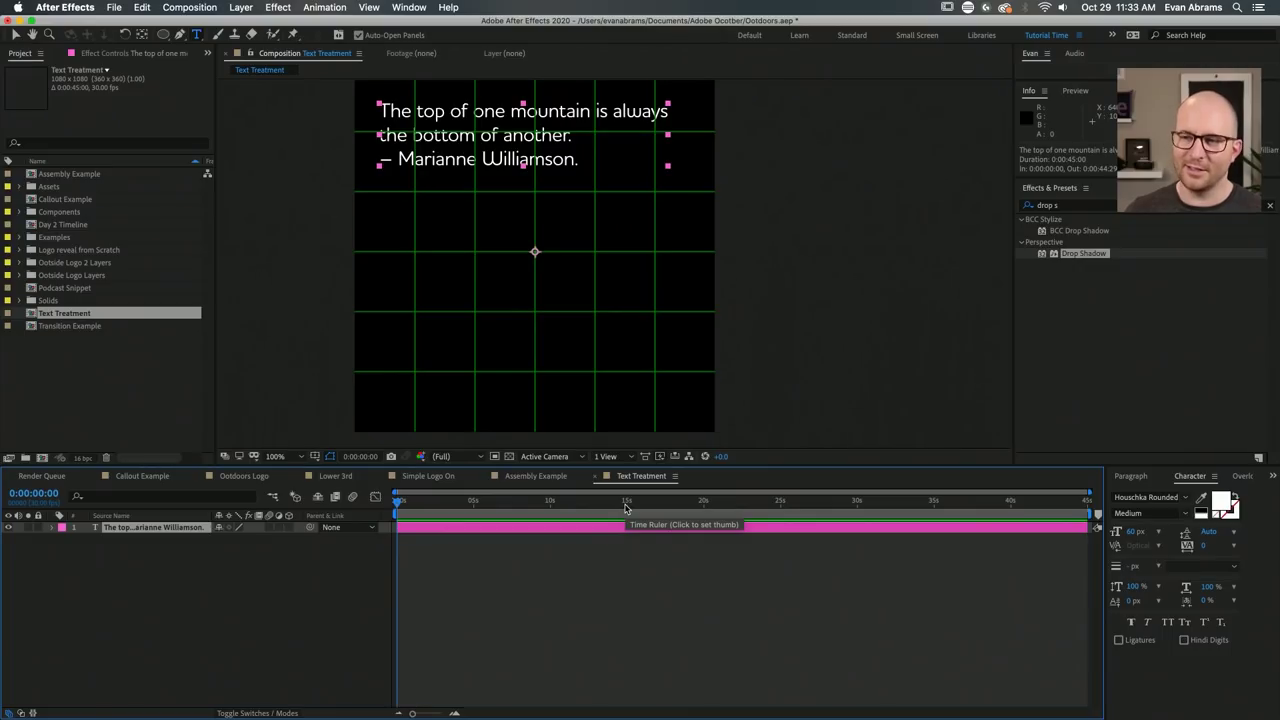
Try 100 px, then set the quote's font size to 72 px from the size list.
click(1136, 531)
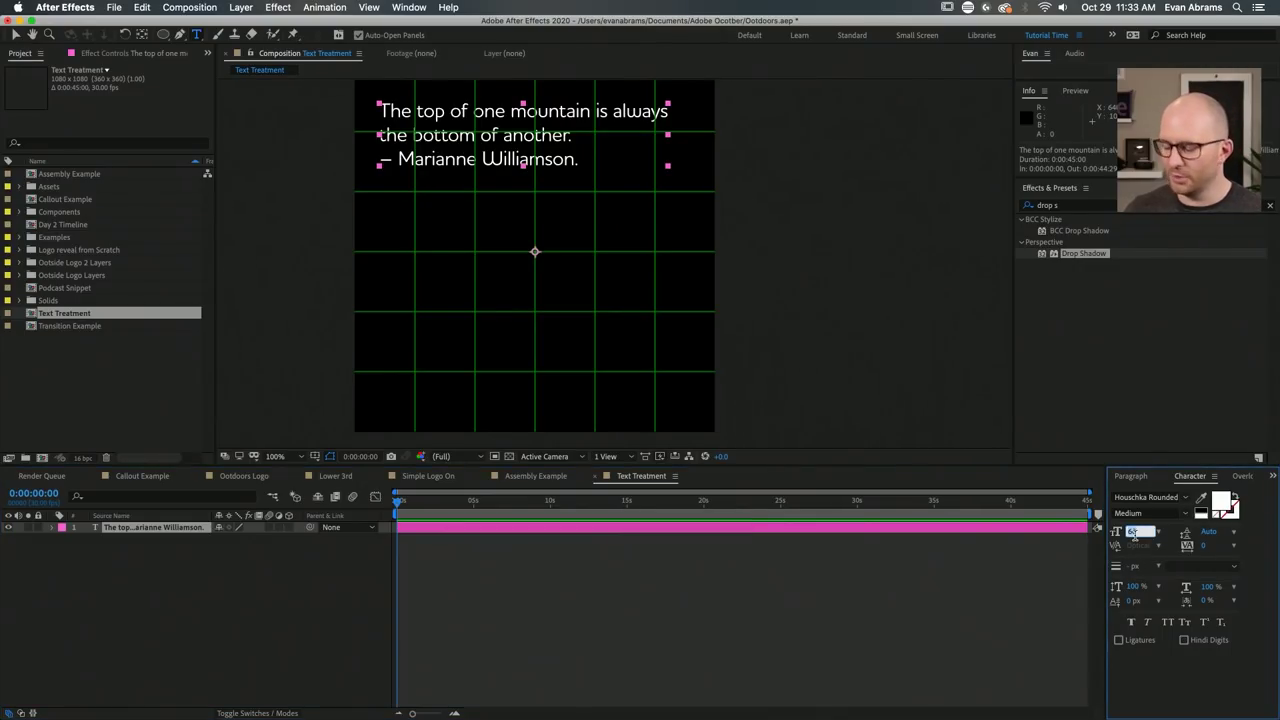
text(100)
key(Return)
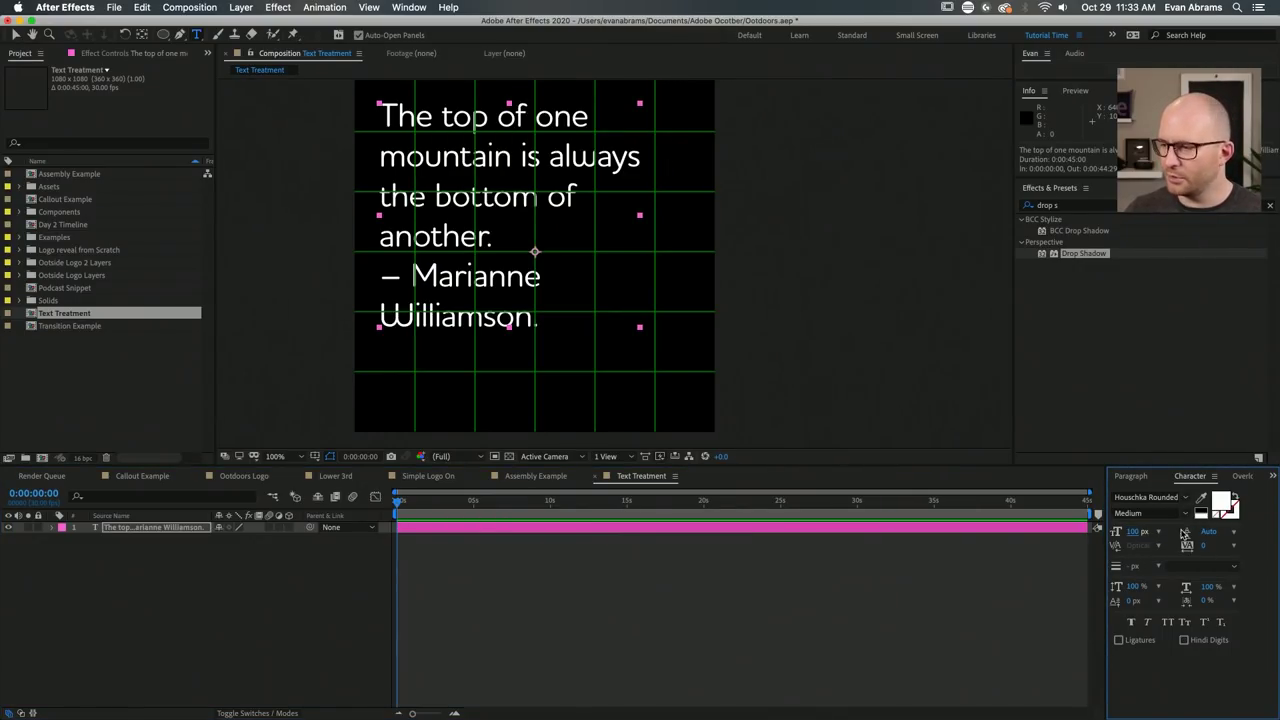
click(1187, 513)
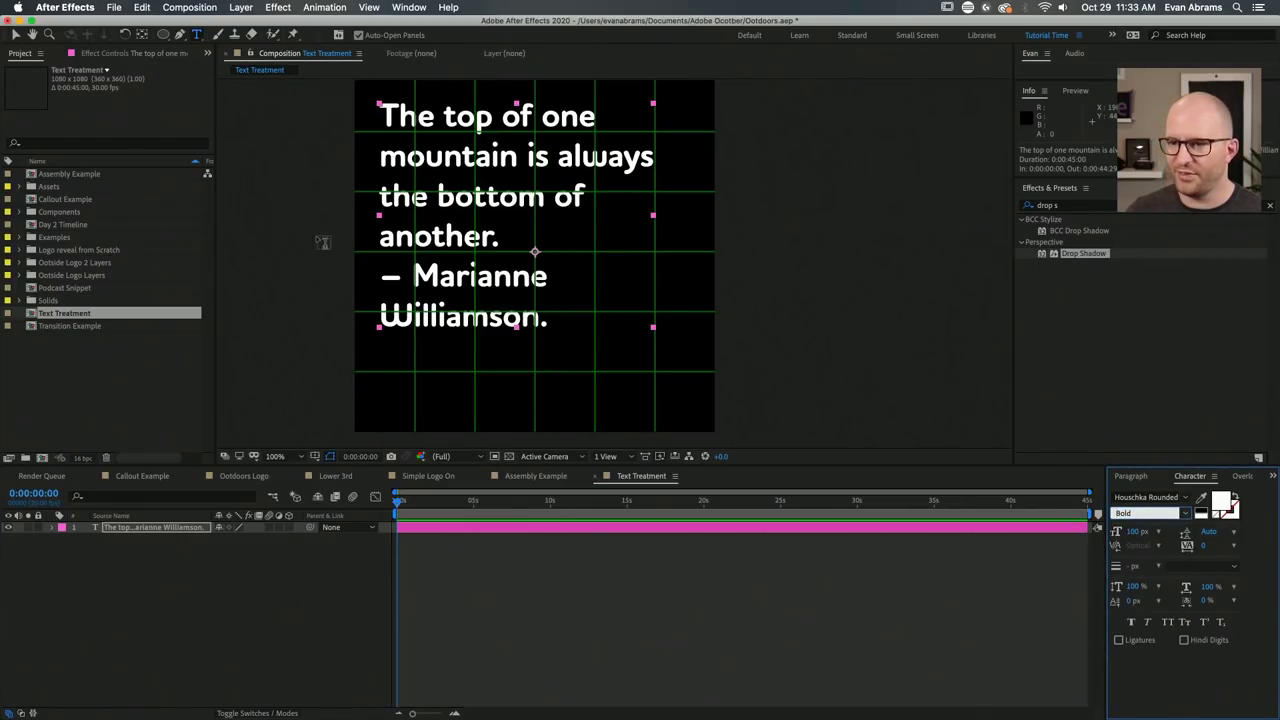
click(1158, 532)
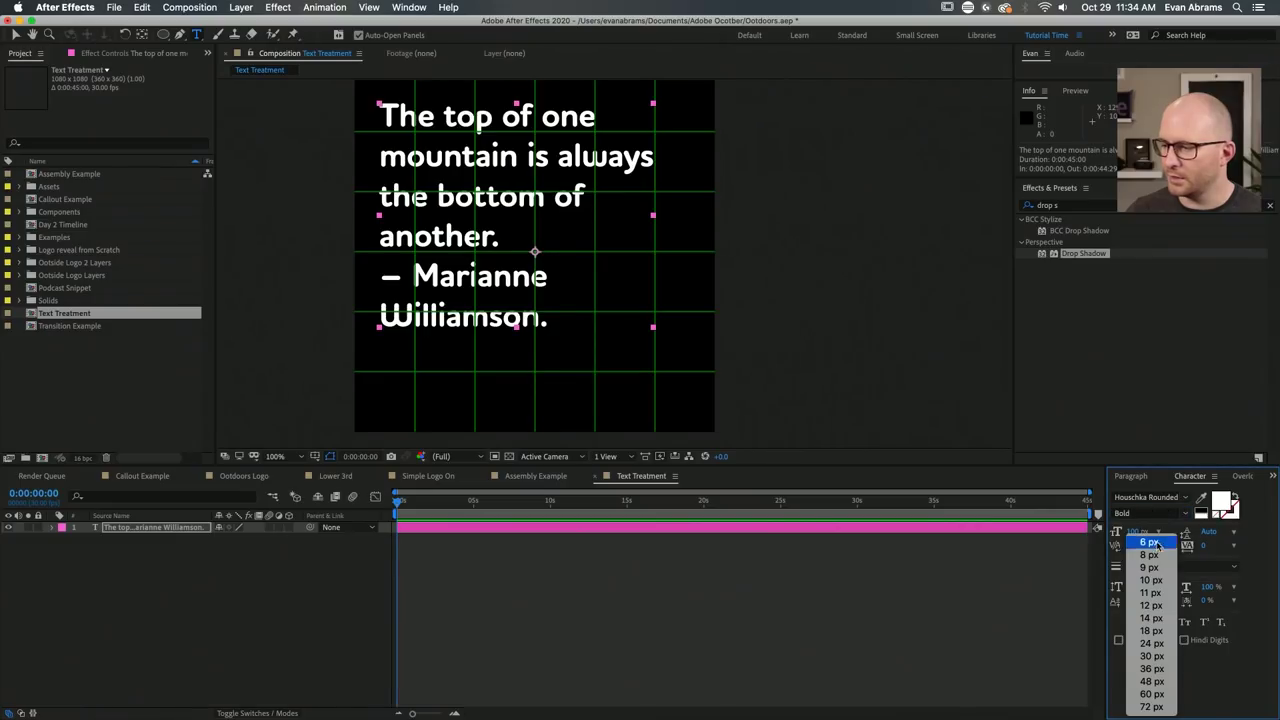
click(1150, 709)
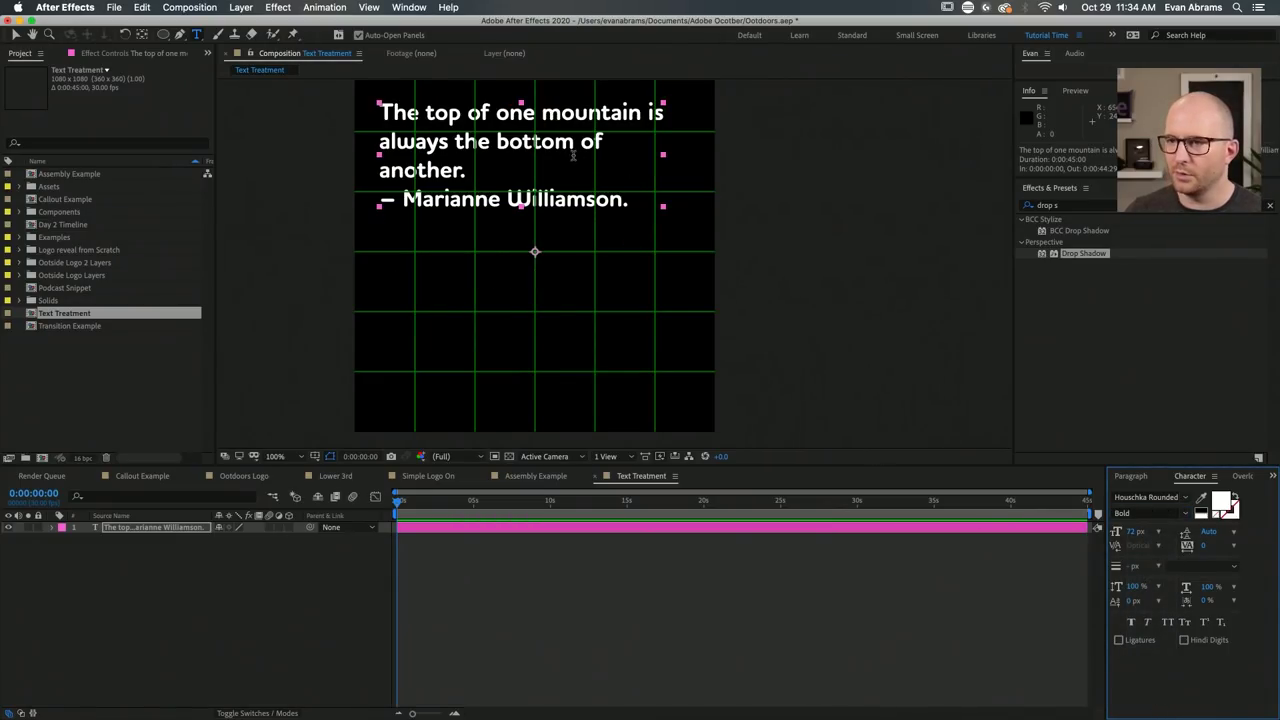
click(540, 545)
click(543, 528)
key(v)
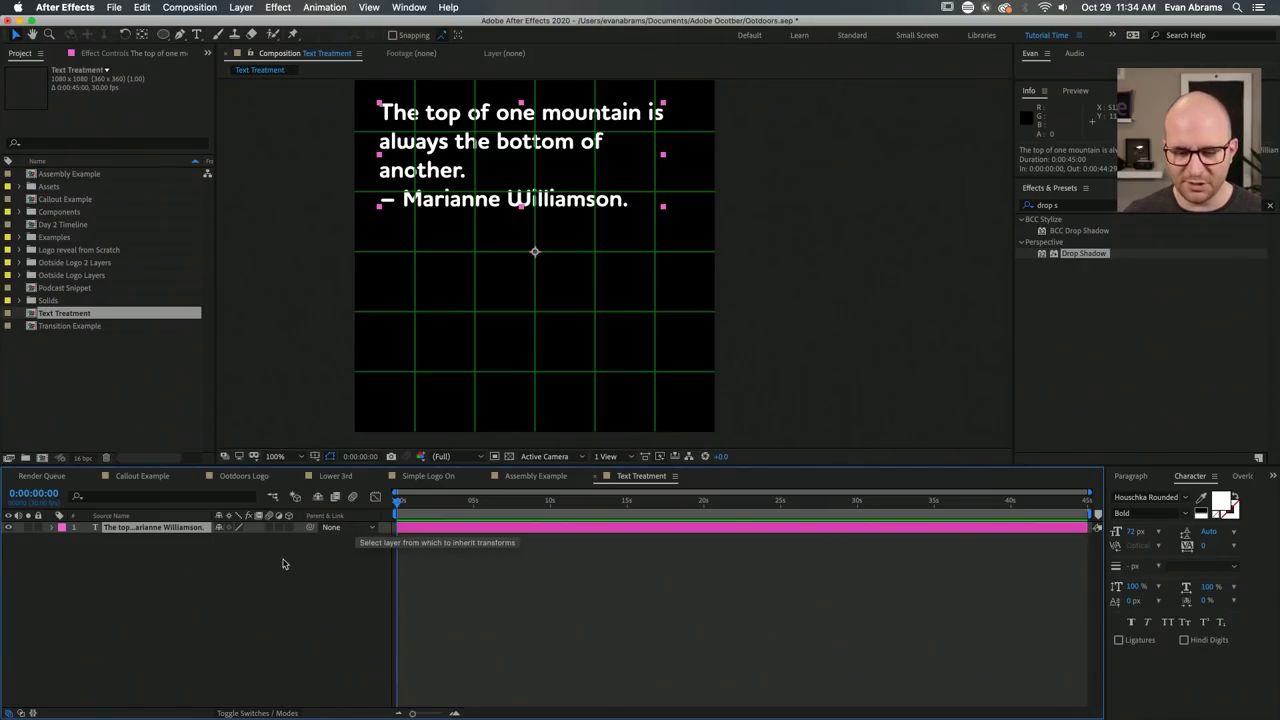
click(53, 528)
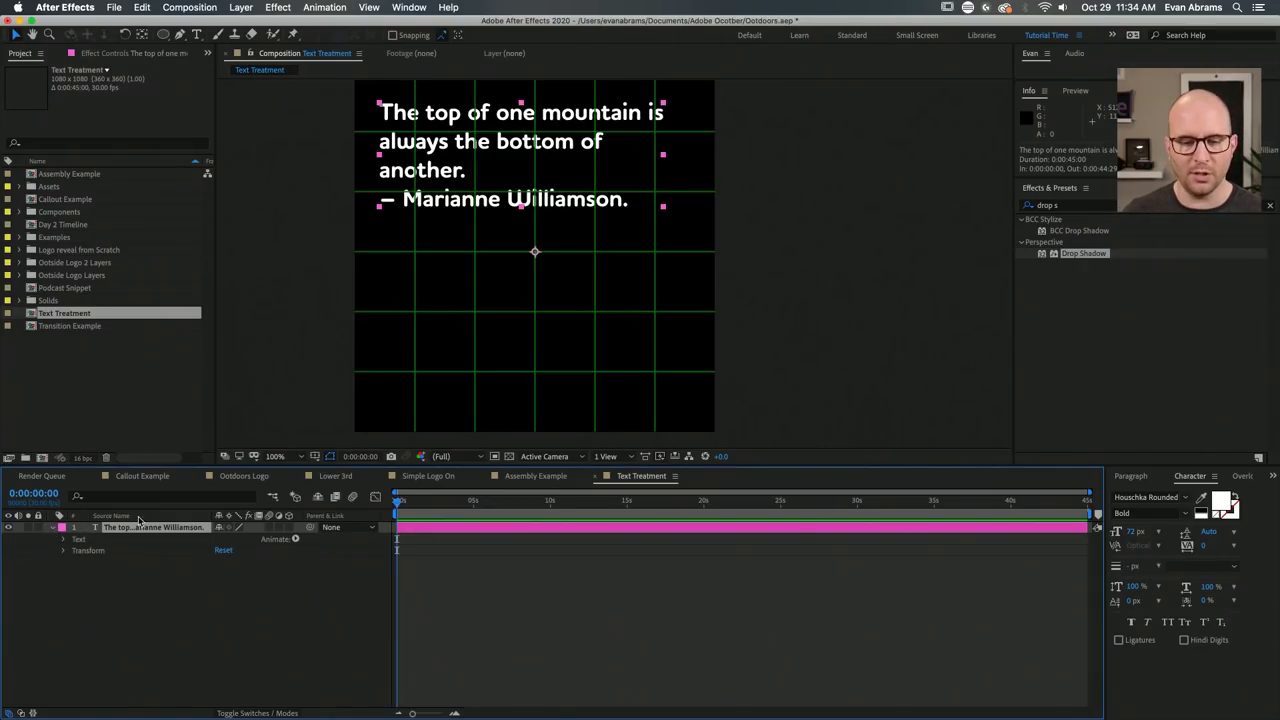
Add an Opacity animator to the quote text and set its Opacity to 50%.
click(64, 540)
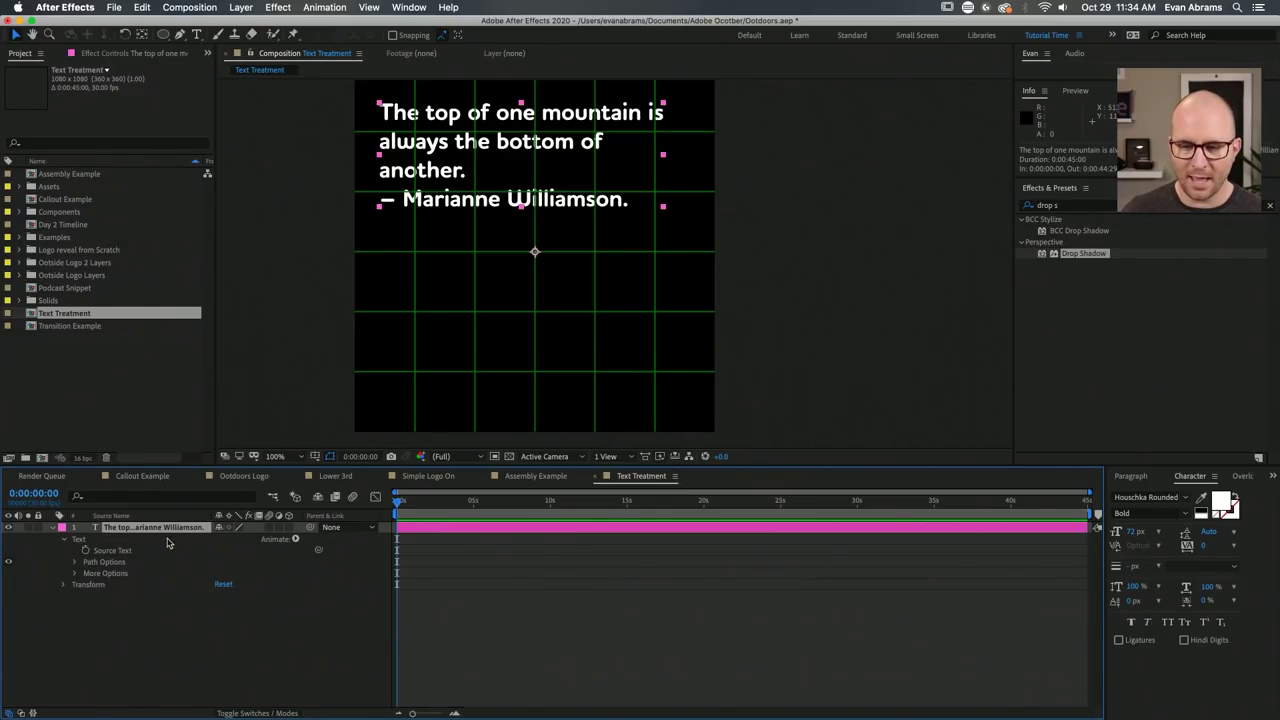
click(295, 540)
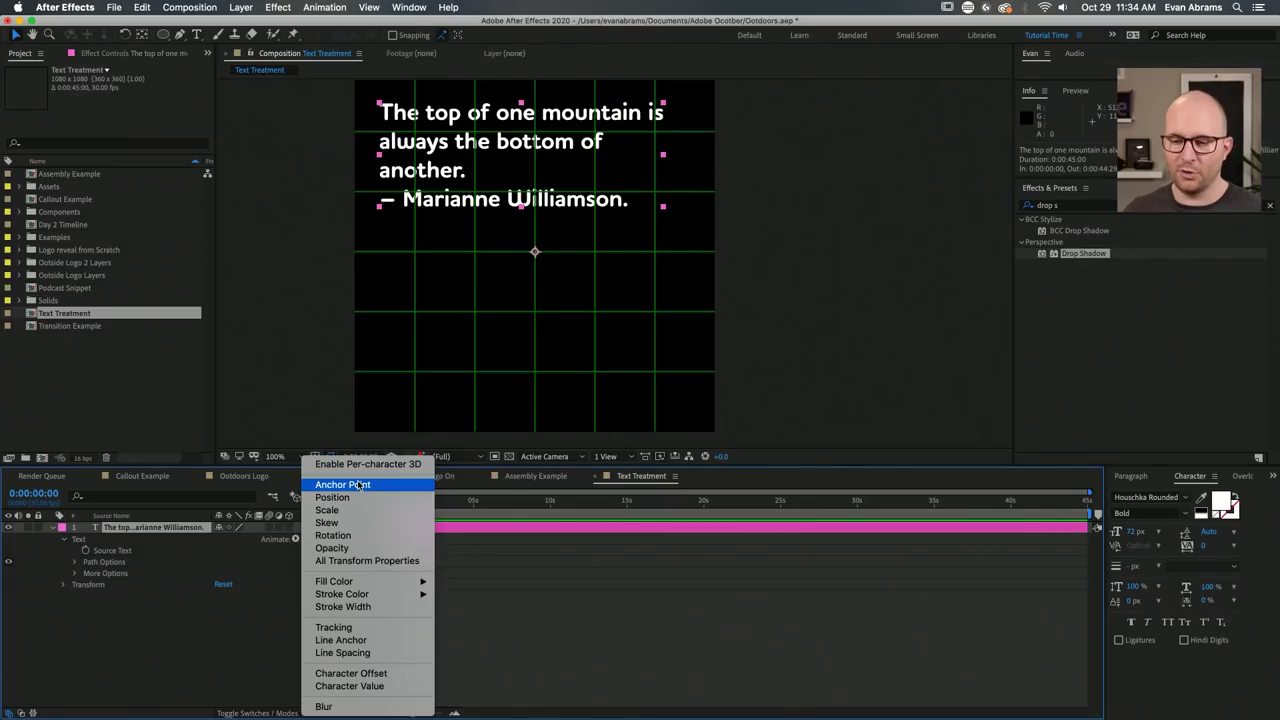
click(333, 548)
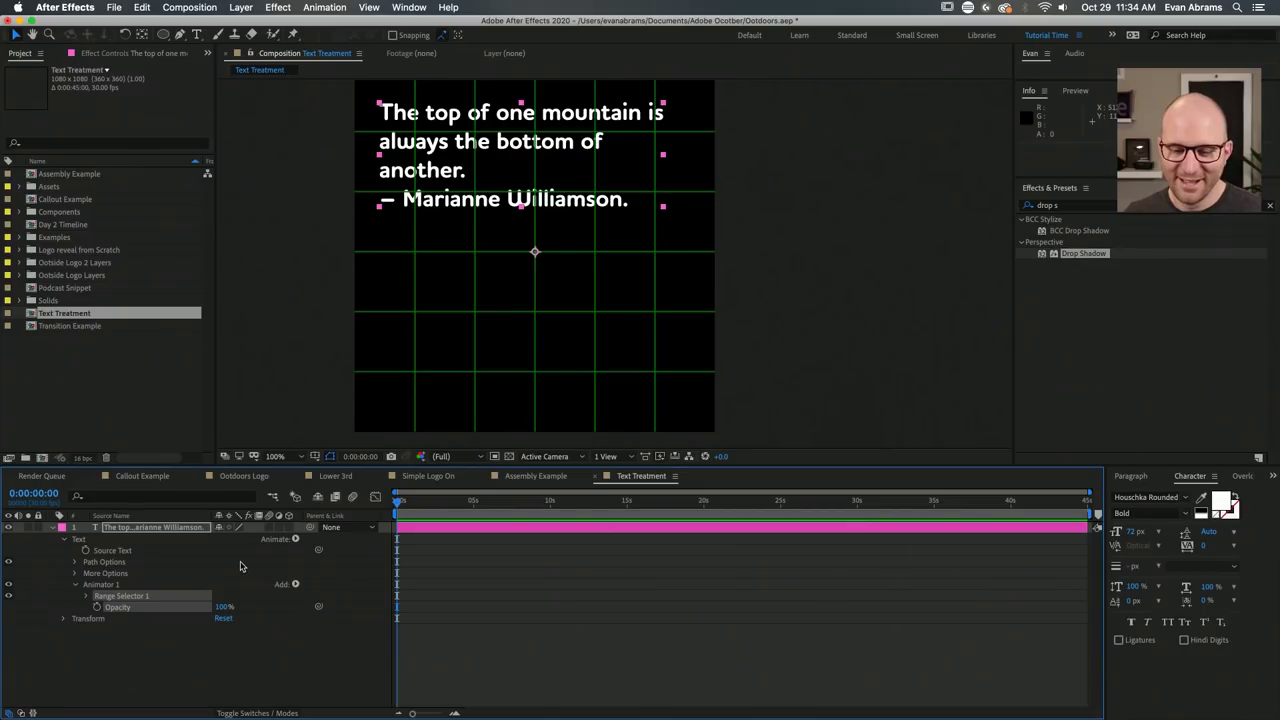
click(118, 596)
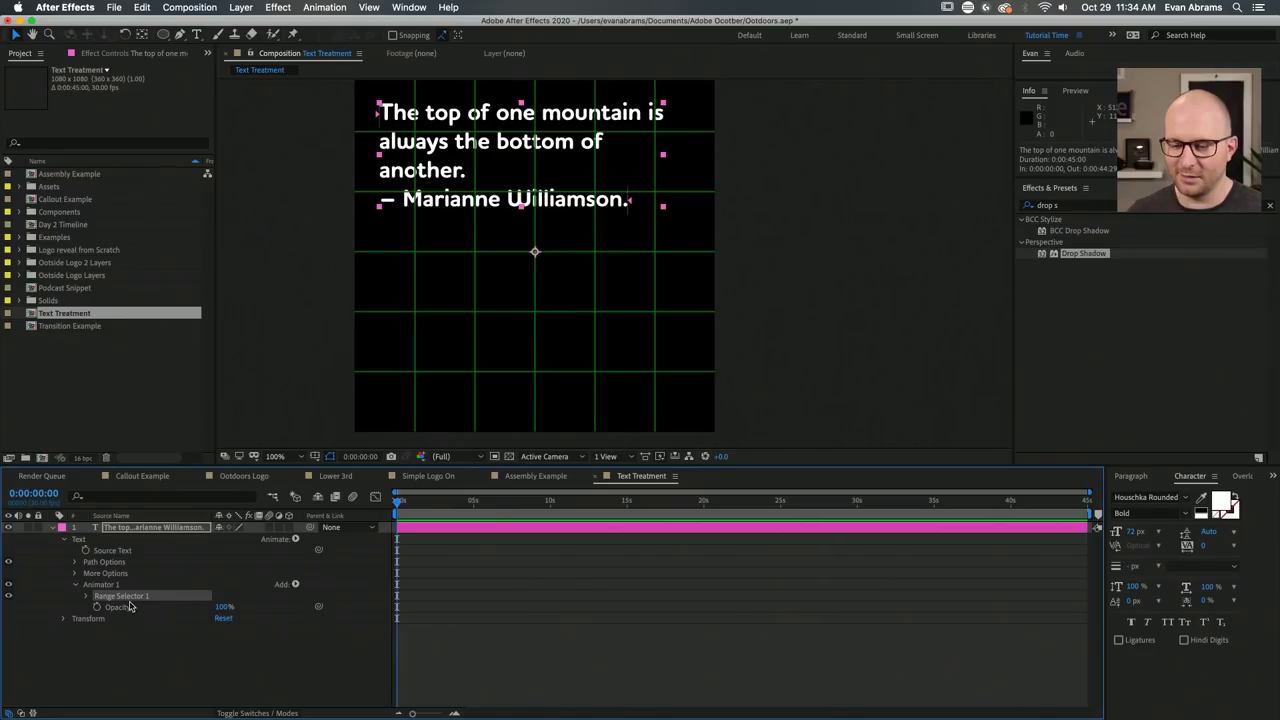
click(86, 597)
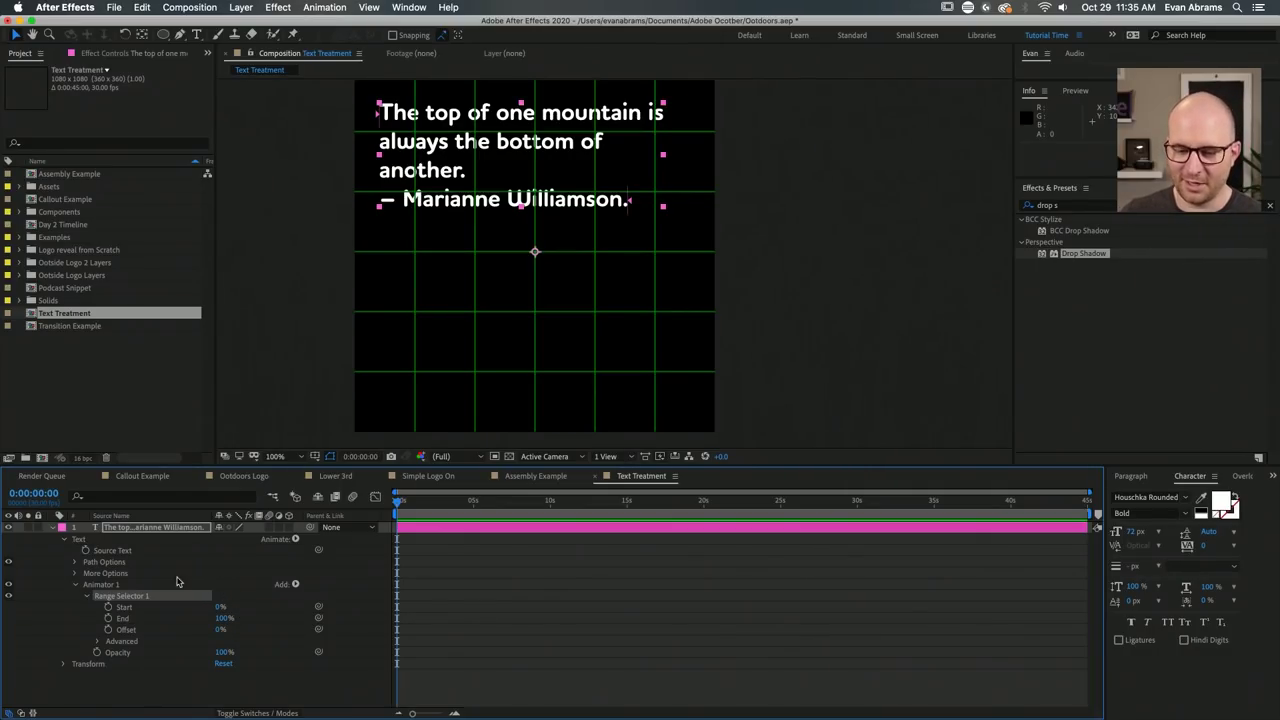
click(124, 618)
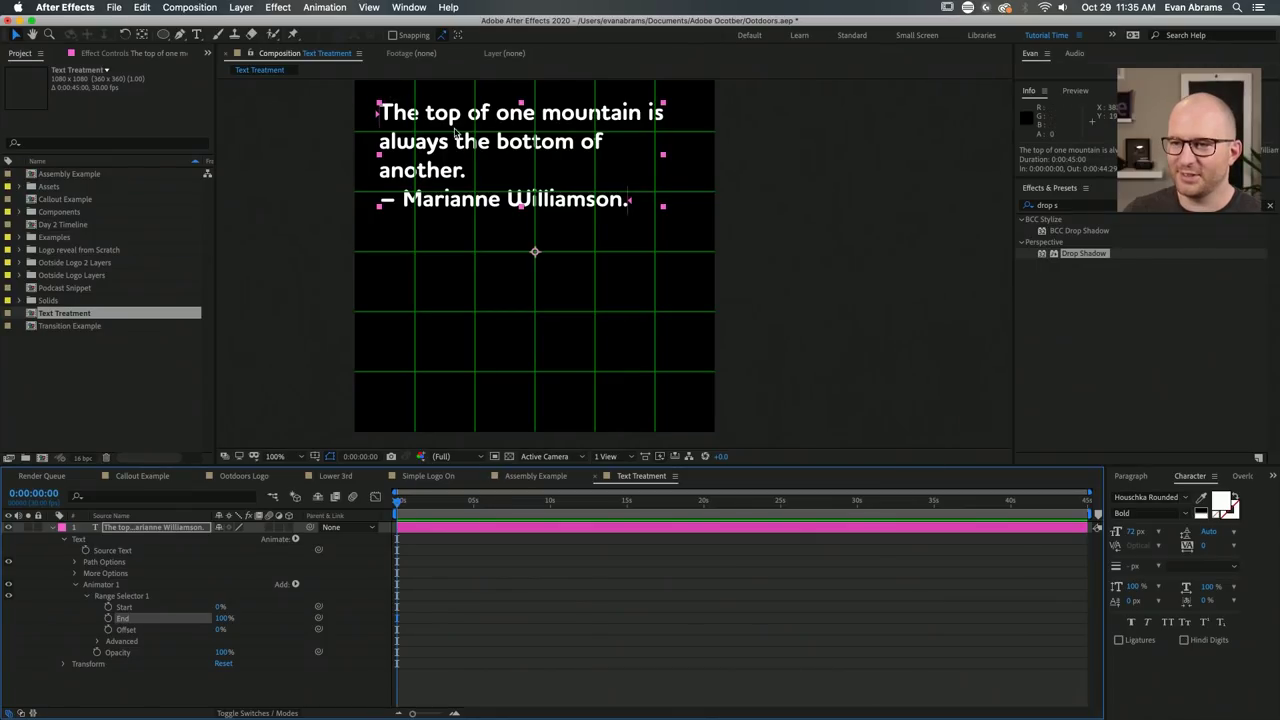
click(110, 596)
click(109, 588)
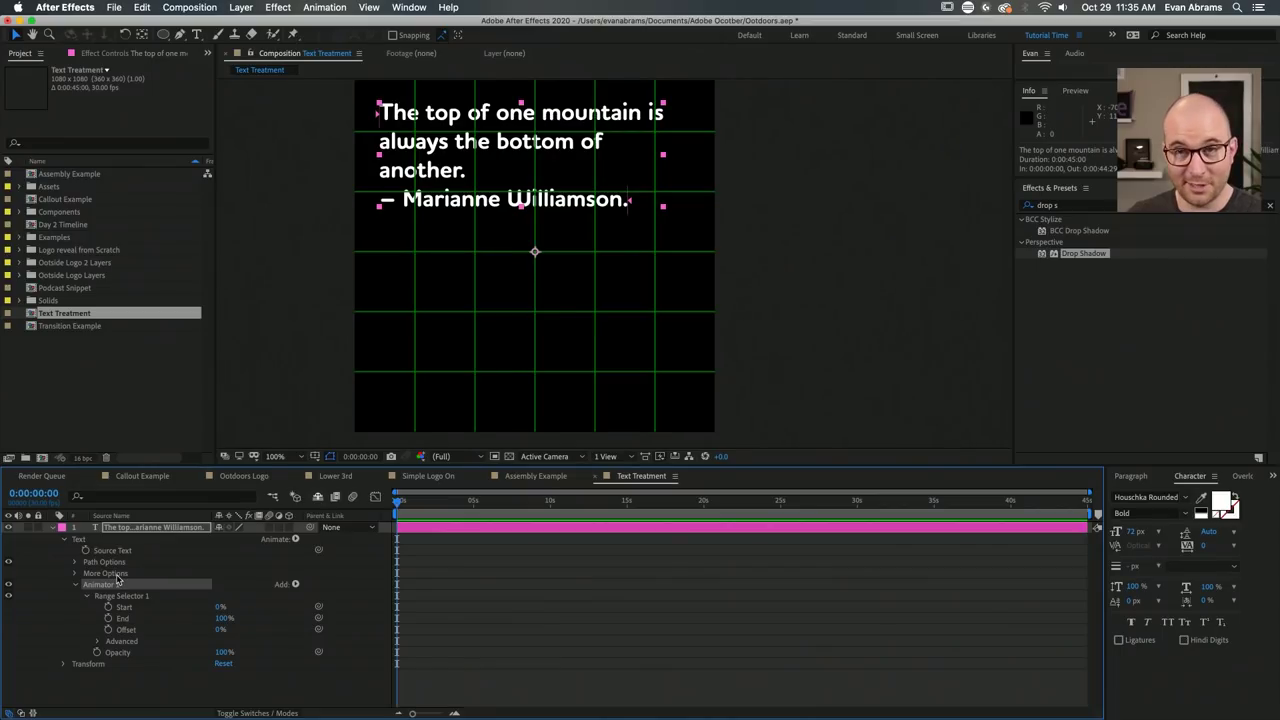
click(125, 653)
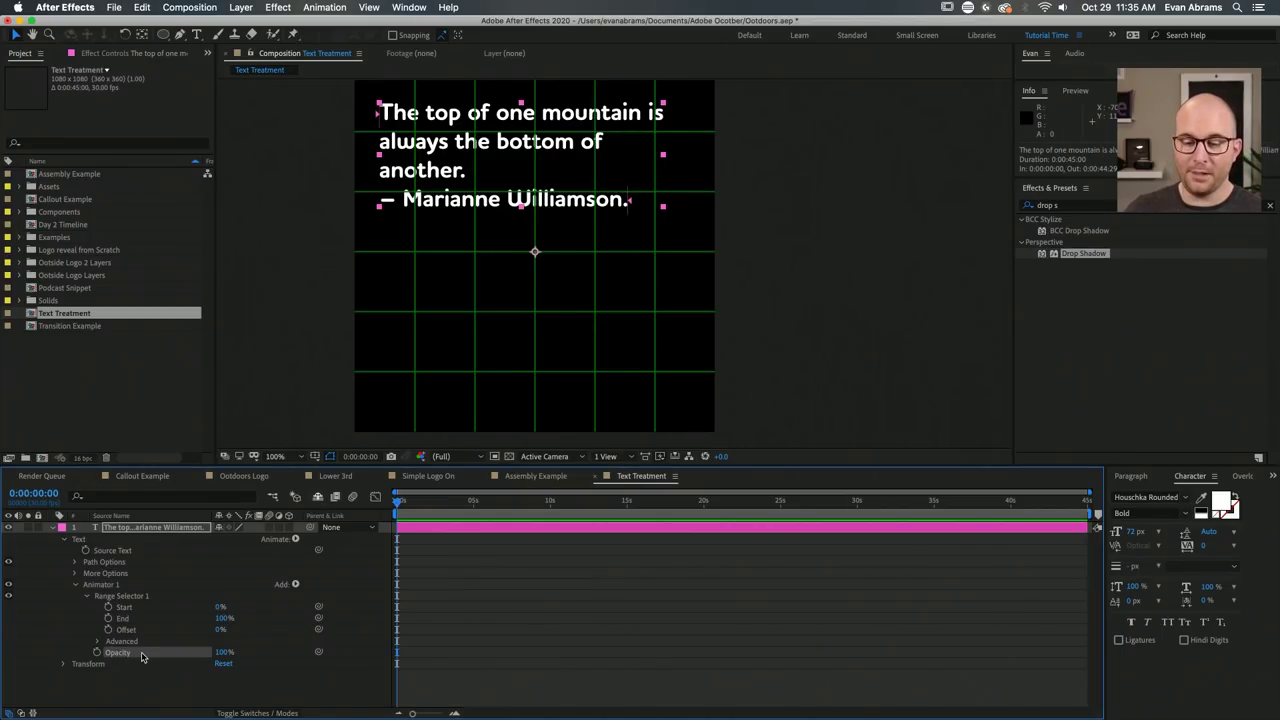
click(224, 652)
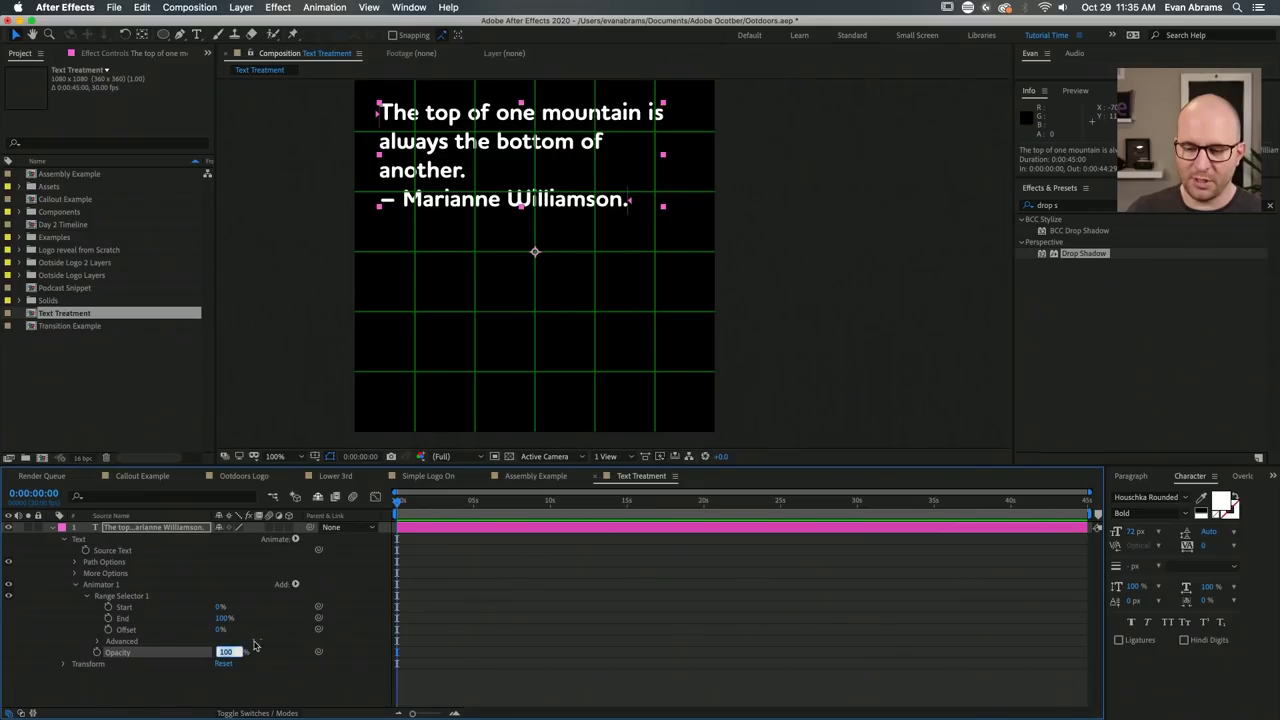
text(50)
key(Return)
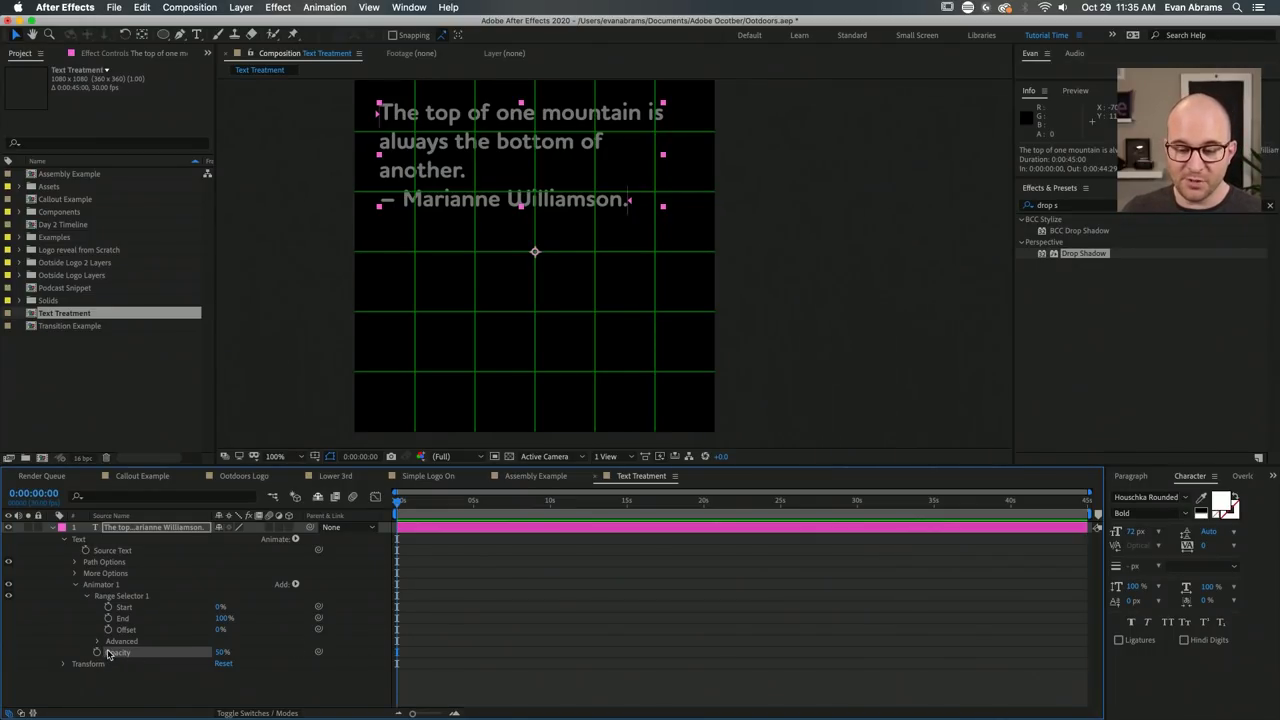
Test the range by dragging End and Start, then reset Start to 0% and End to 100%.
click(117, 609)
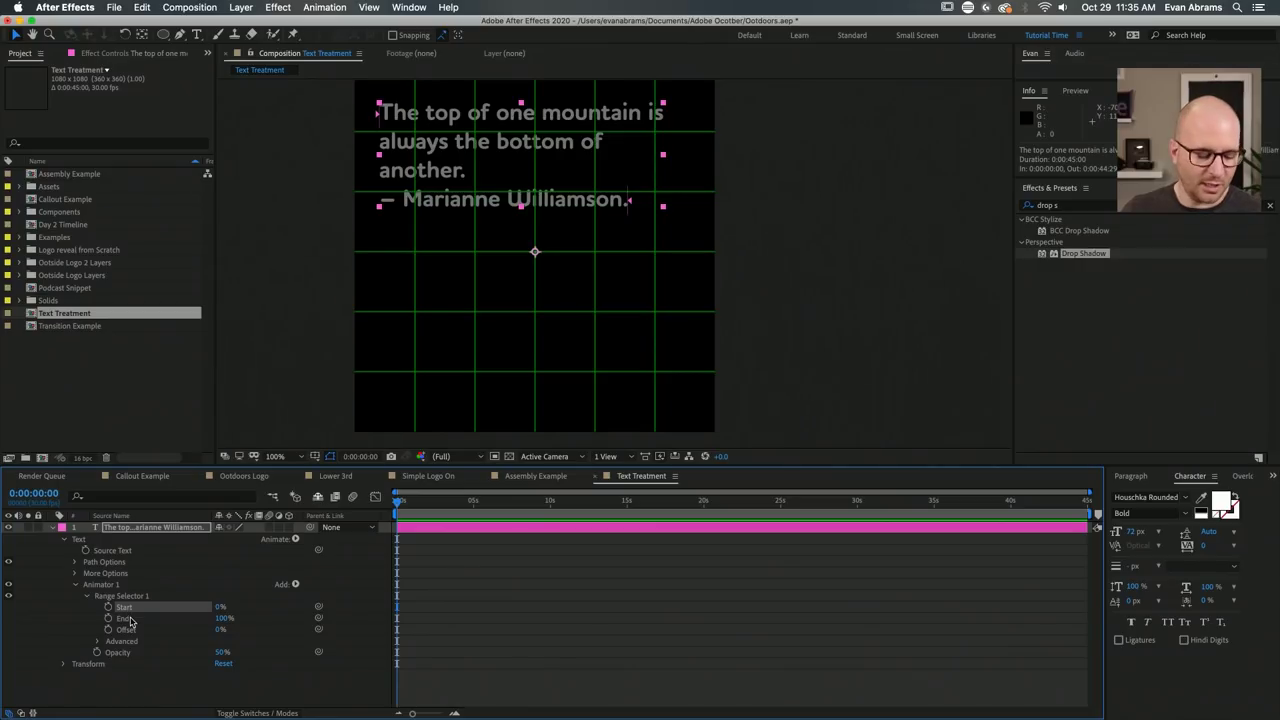
shift+click(121, 620)
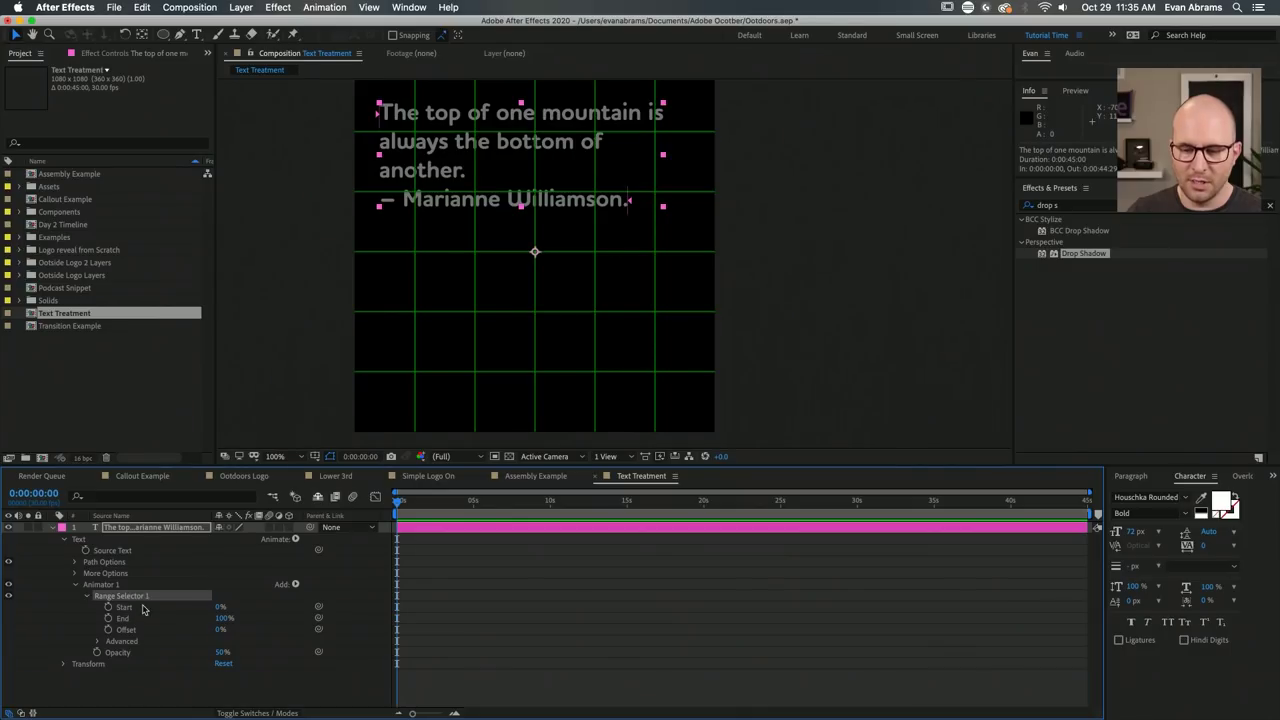
click(146, 623)
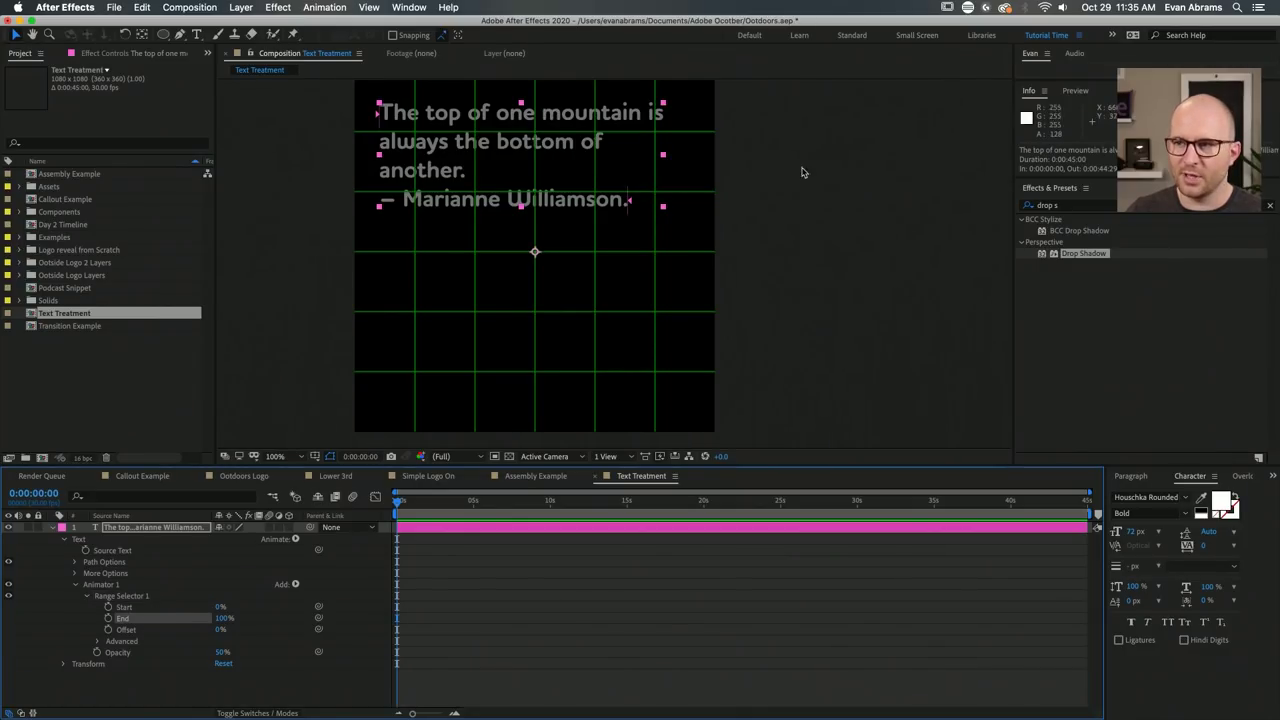
scroll(705, 186, up, 2)
drag(651, 163, 714, 251)
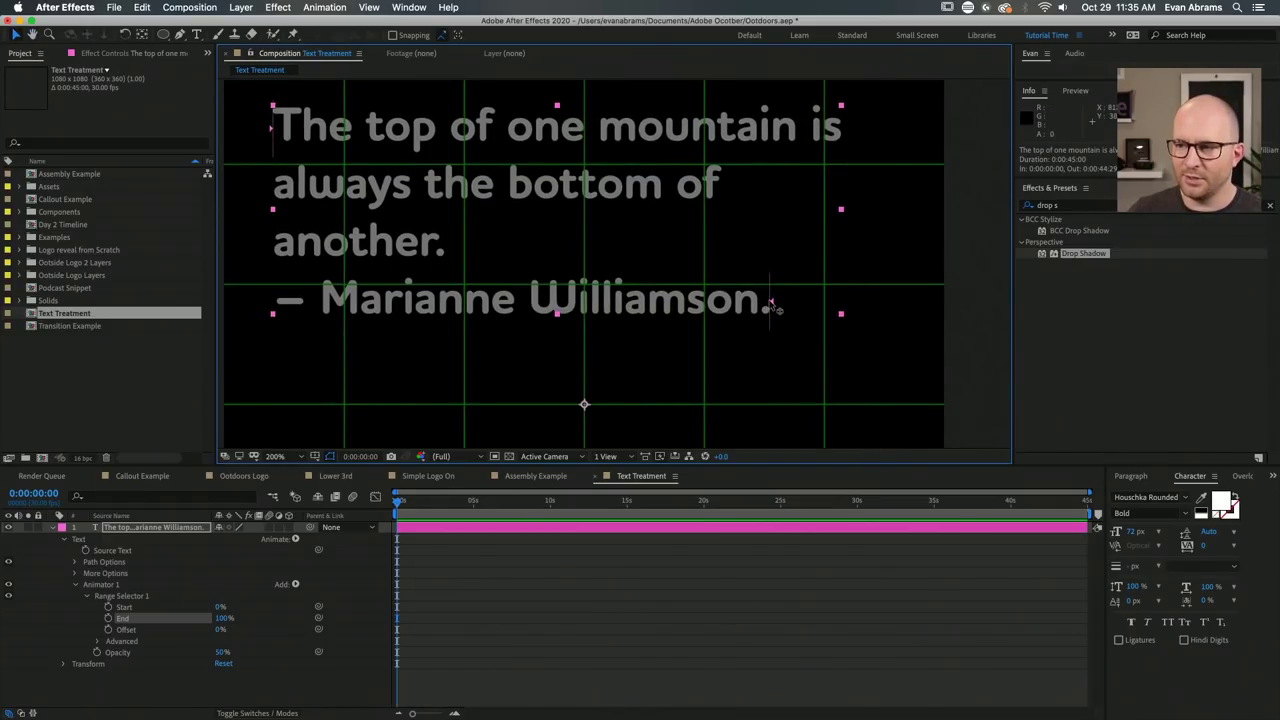
drag(766, 300, 422, 195)
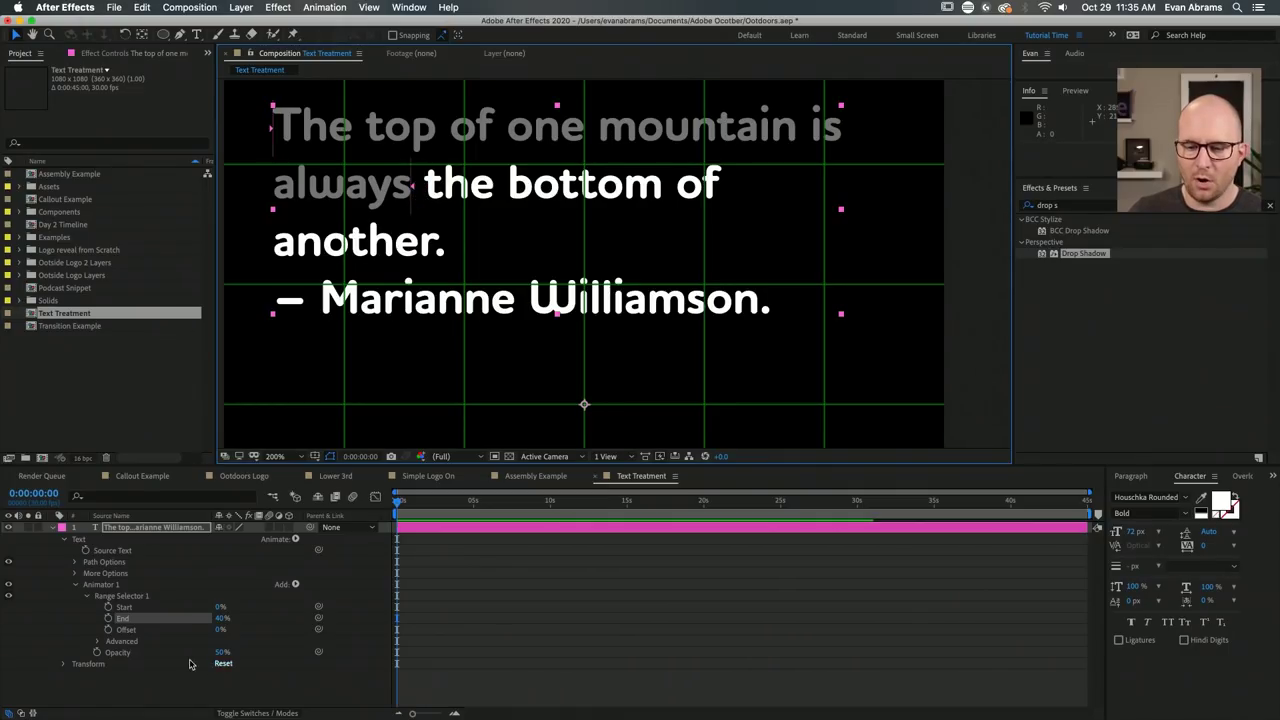
click(135, 656)
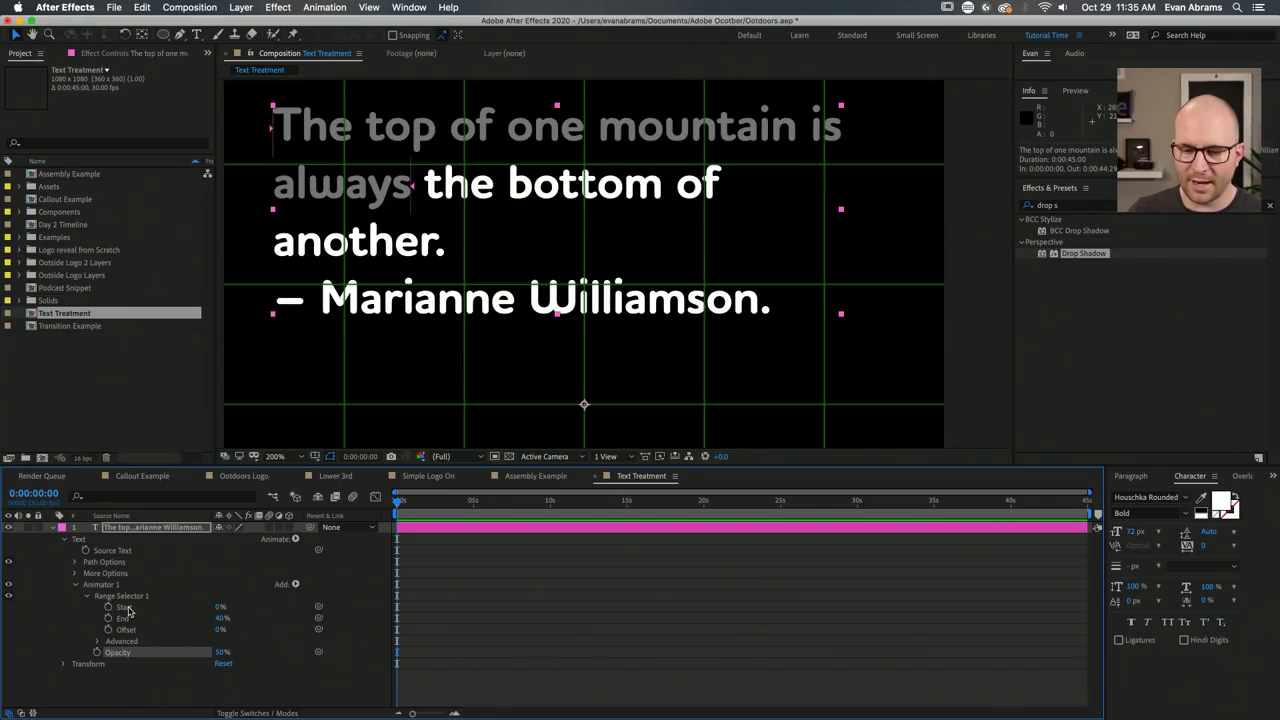
click(134, 610)
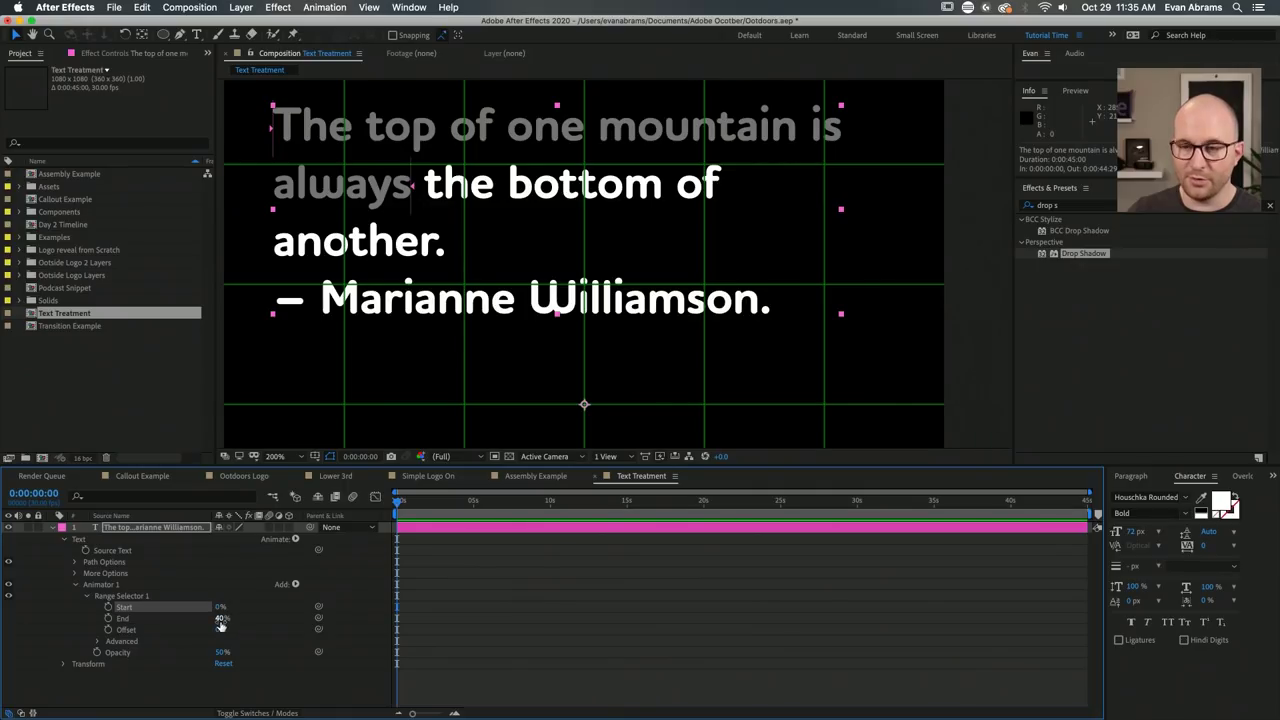
drag(274, 128, 455, 130)
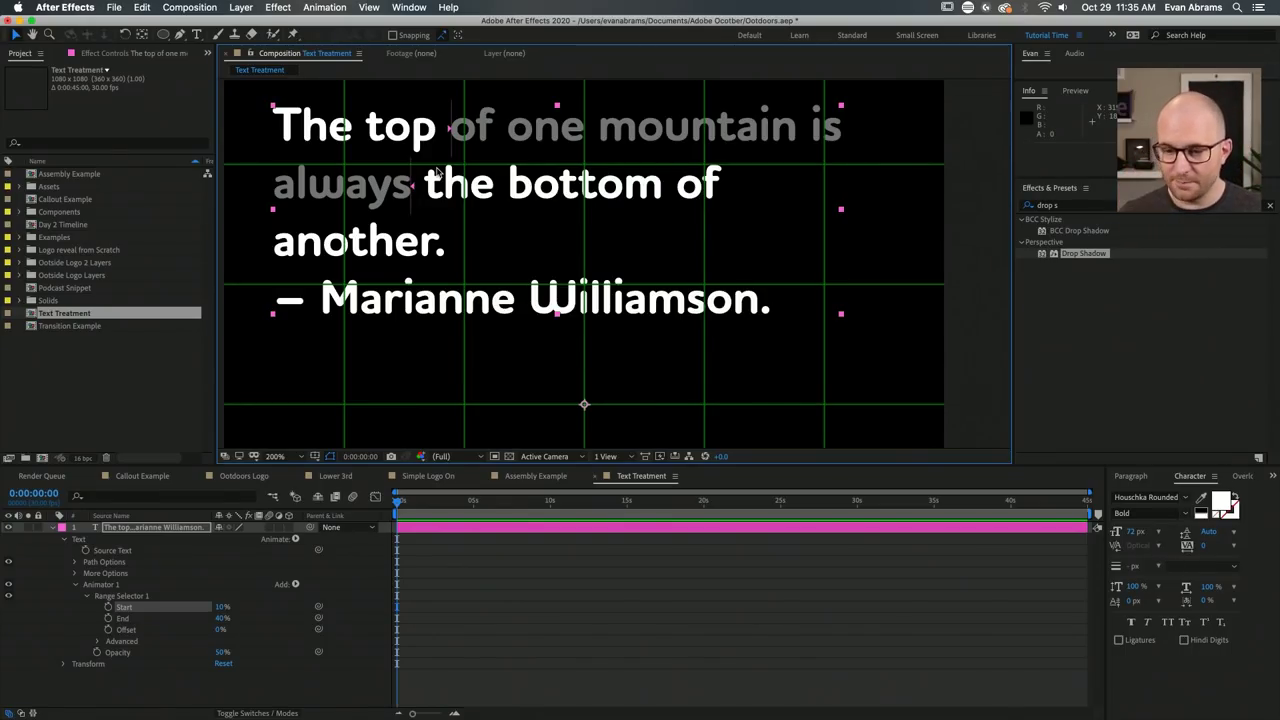
drag(220, 607, 138, 619)
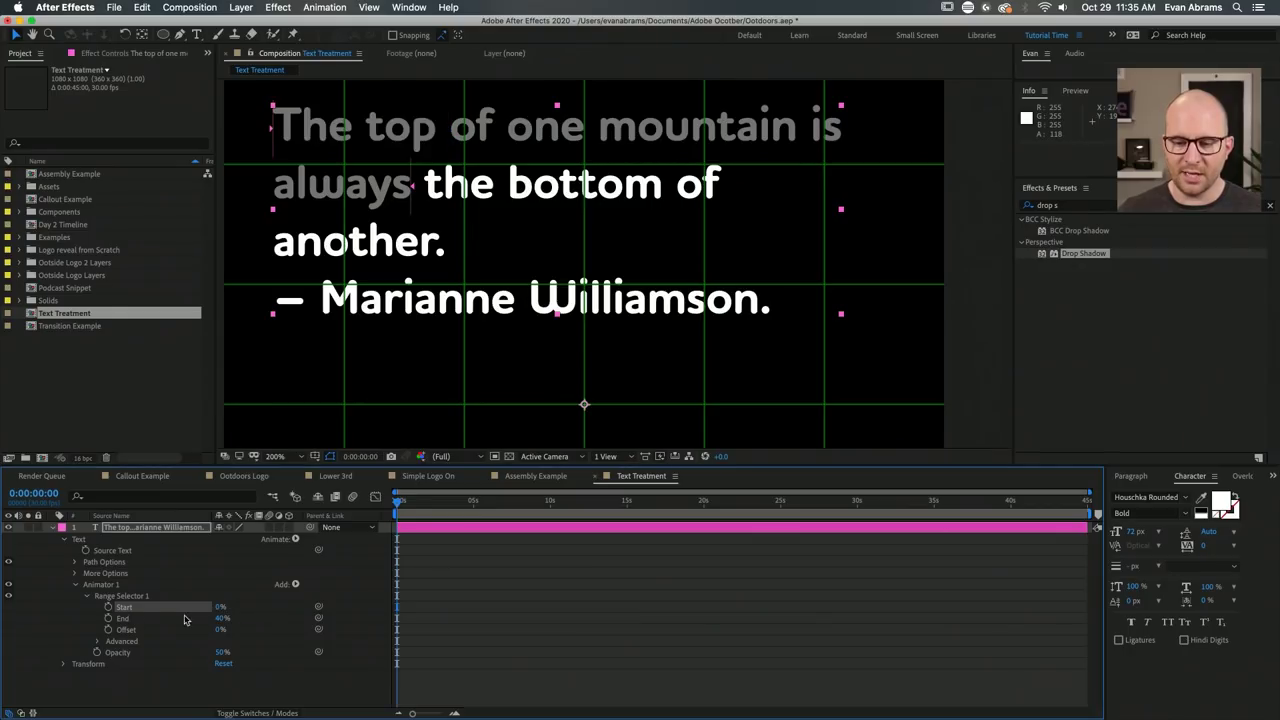
drag(219, 622, 340, 618)
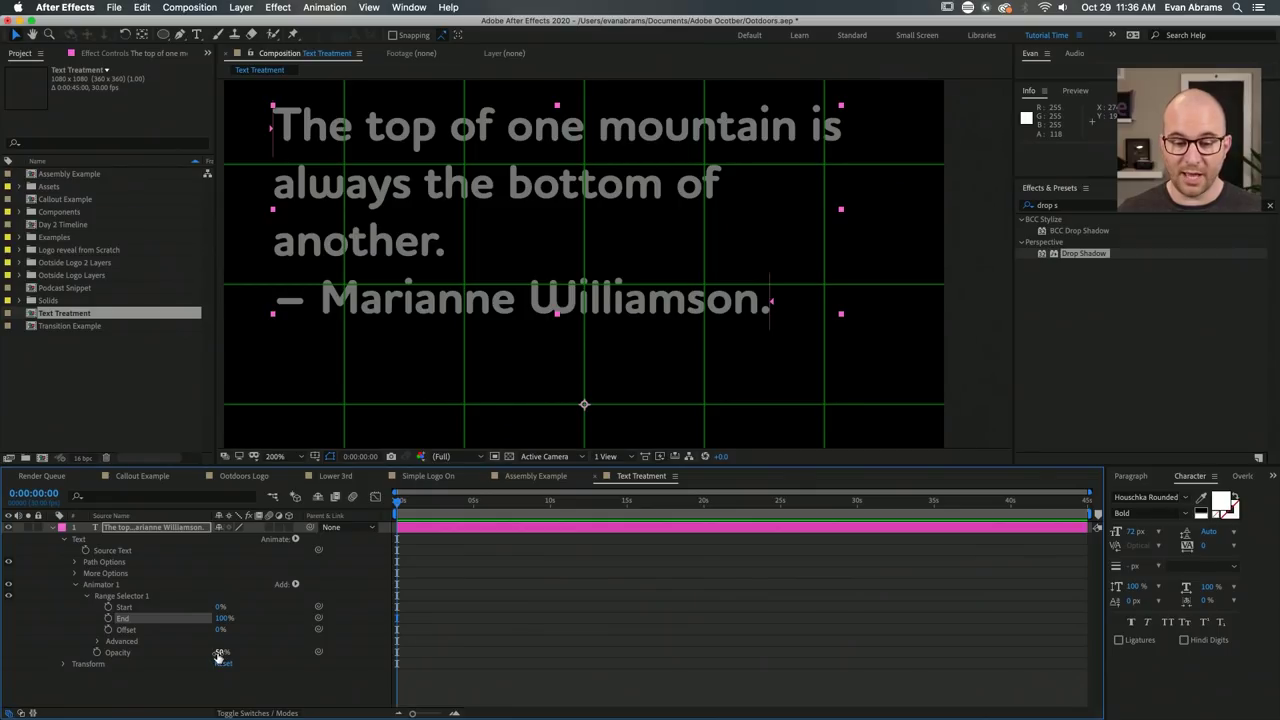
Set the animator Opacity to 0% and scrub range Start to 4% so only 'The' shows.
click(220, 653)
text(0)
key(Return)
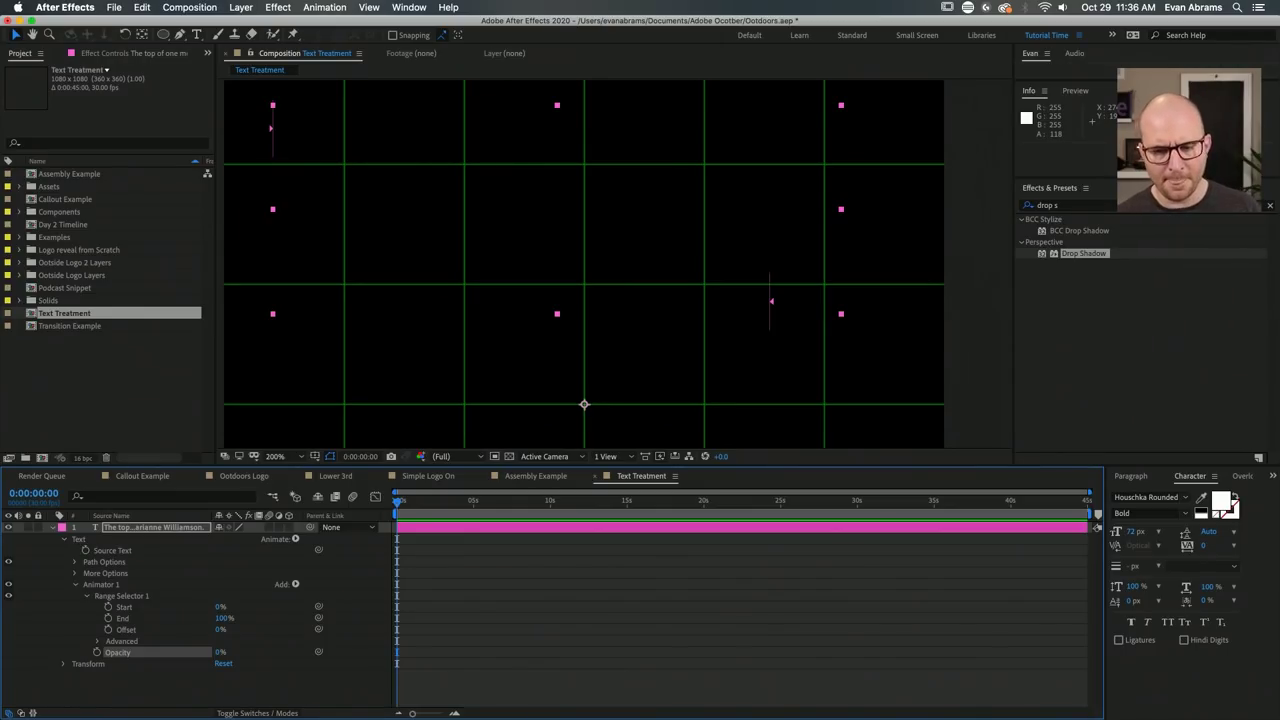
mouse_move(220, 607)
mouse_down()
mouse_move(289, 606)
mouse_move(224, 607)
mouse_up()
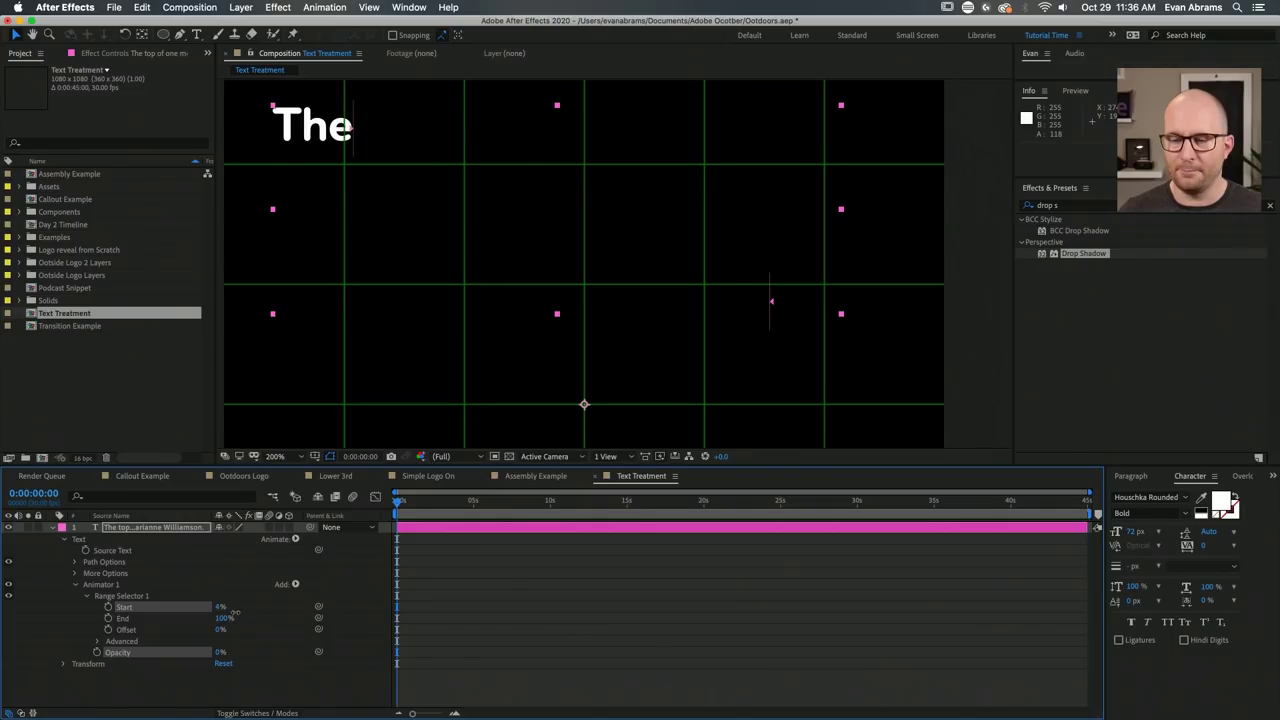
click(98, 643)
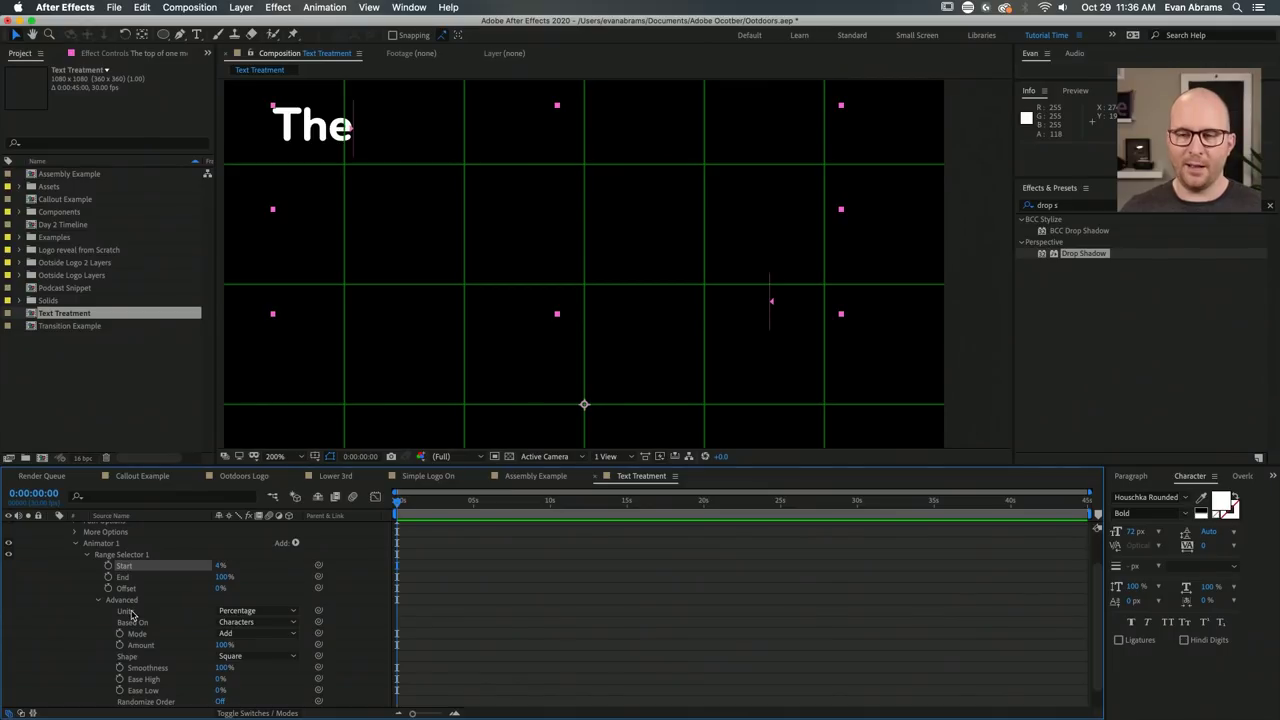
Base the range selector on Words, scrub Start, and change Mode from Add to Subtract.
click(250, 622)
click(242, 661)
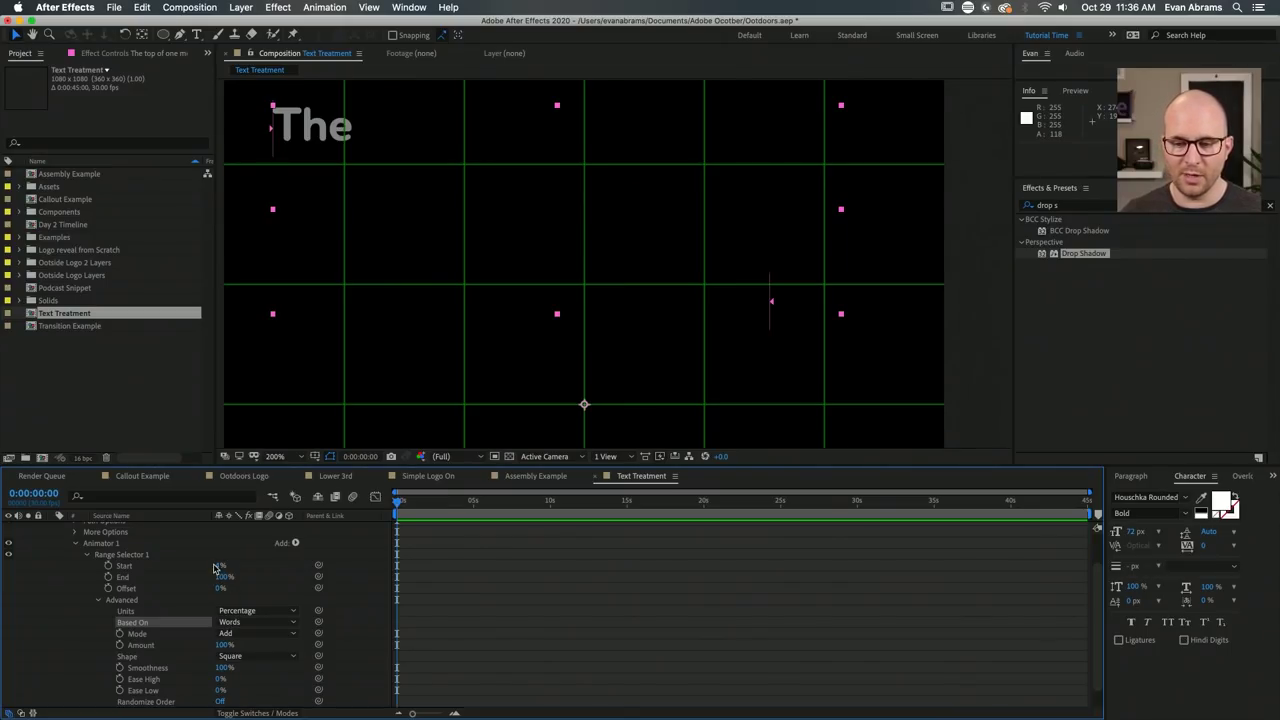
mouse_move(220, 565)
mouse_down()
mouse_move(296, 561)
mouse_move(226, 576)
mouse_up()
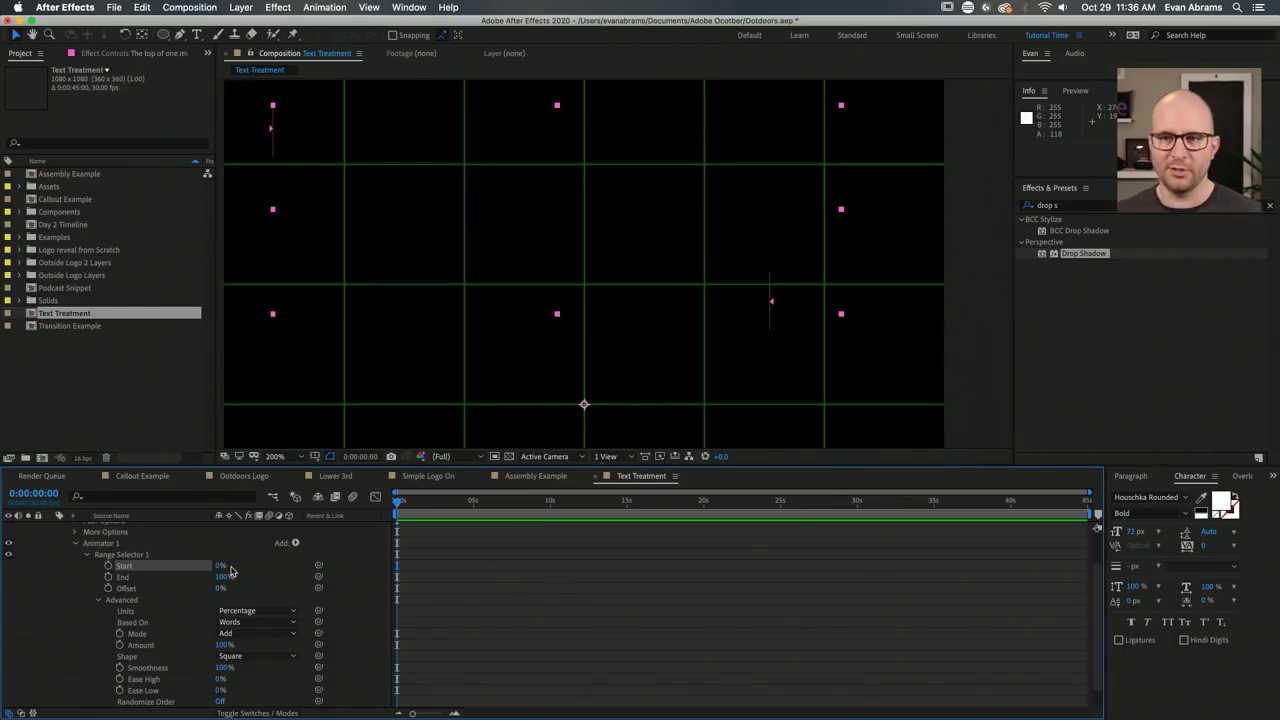
click(146, 635)
click(228, 633)
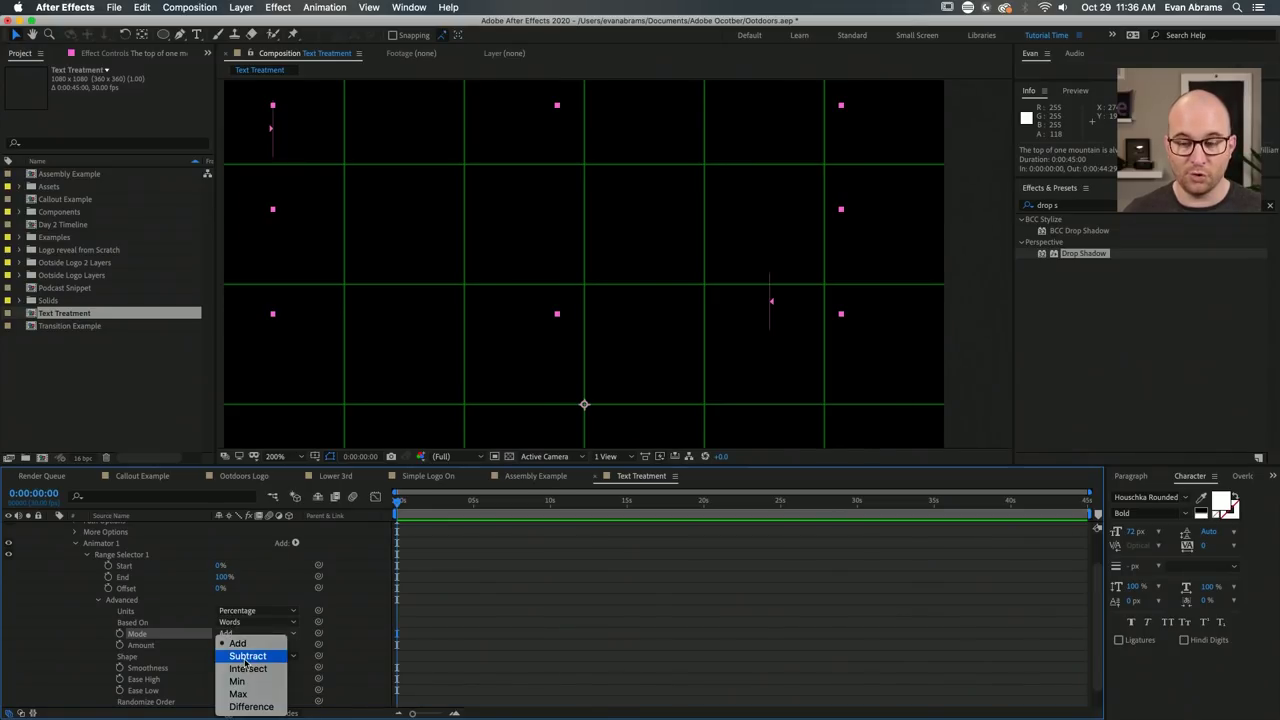
click(246, 656)
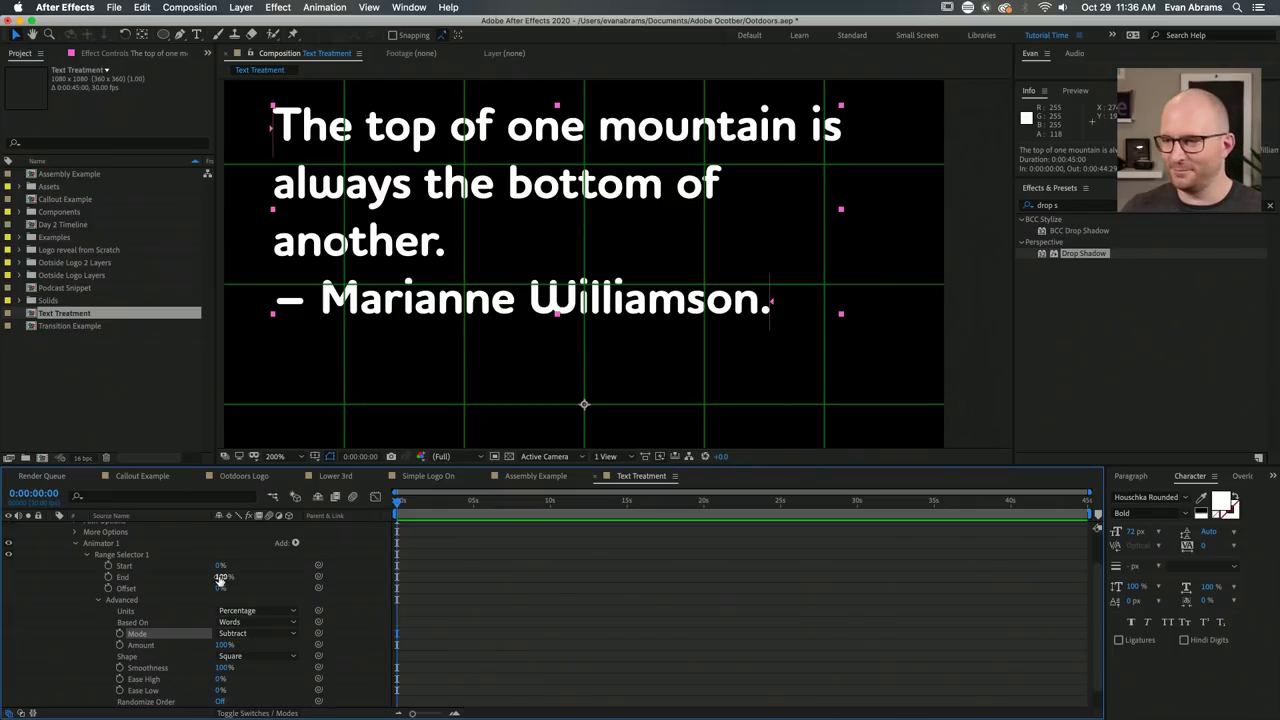
Scrub range End down to 0% and keyframe it at 0:00:00:00.
drag(221, 580, 198, 580)
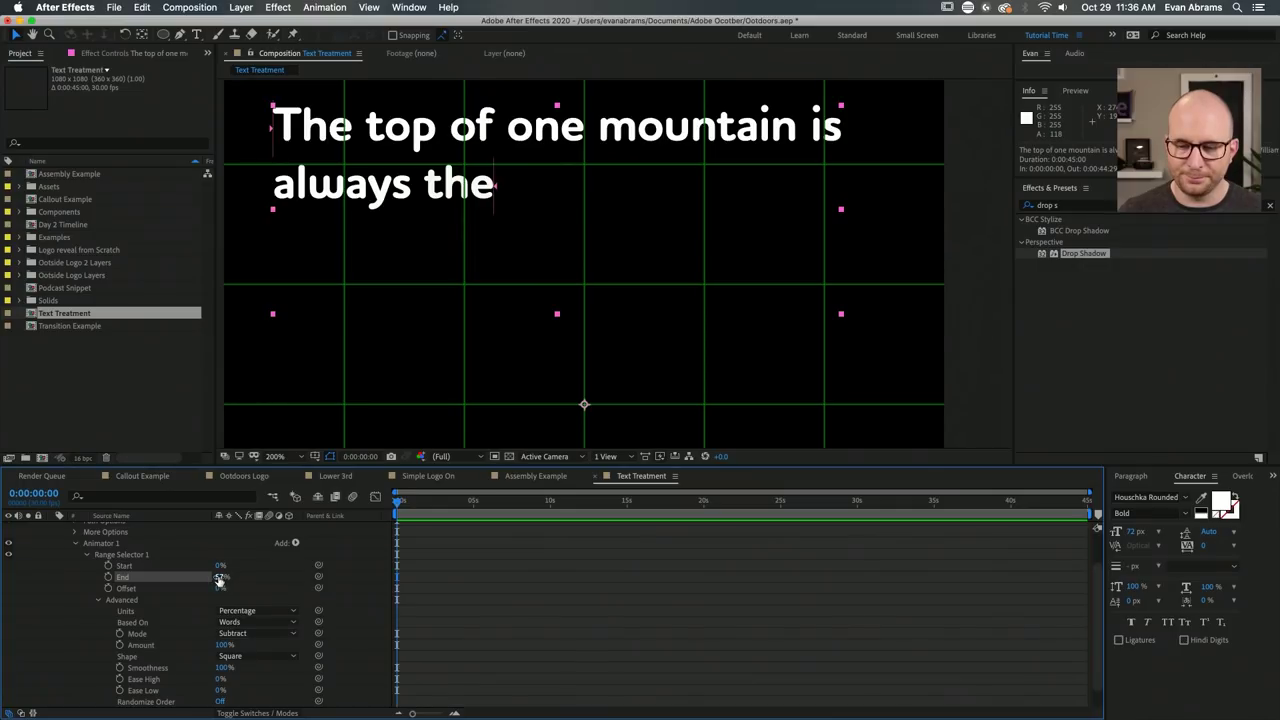
drag(219, 580, 145, 598)
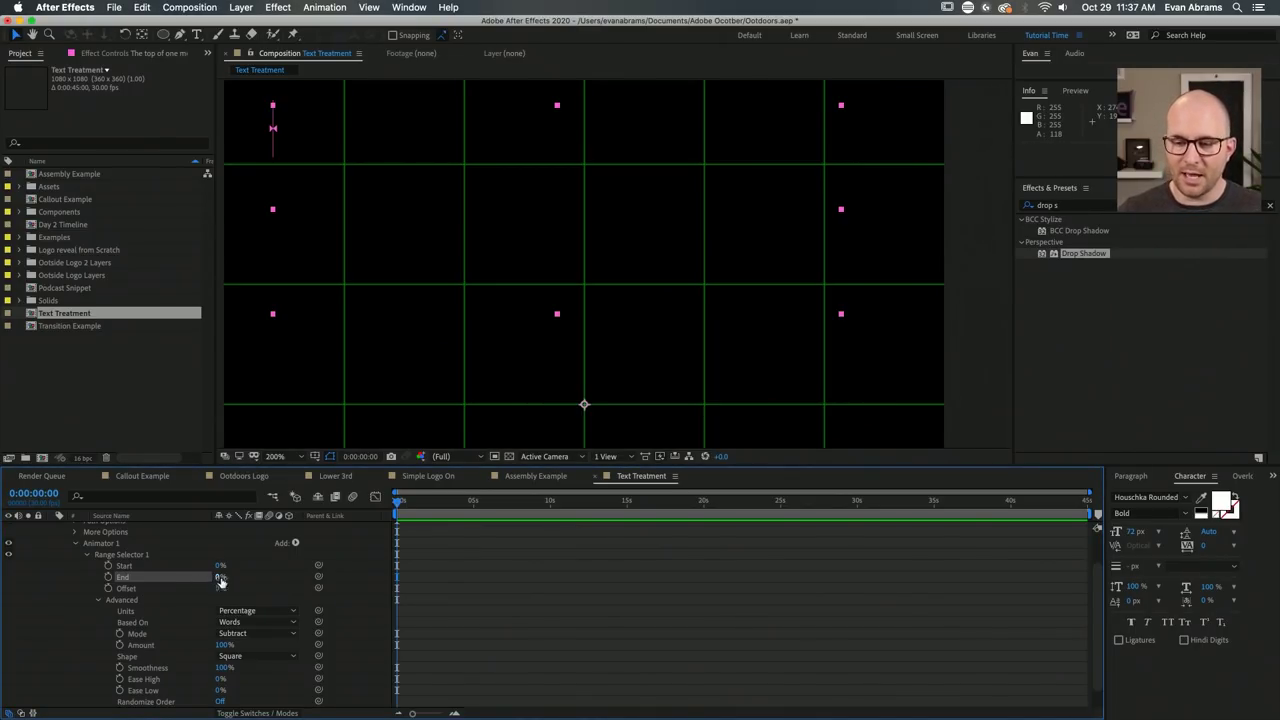
drag(220, 578, 288, 565)
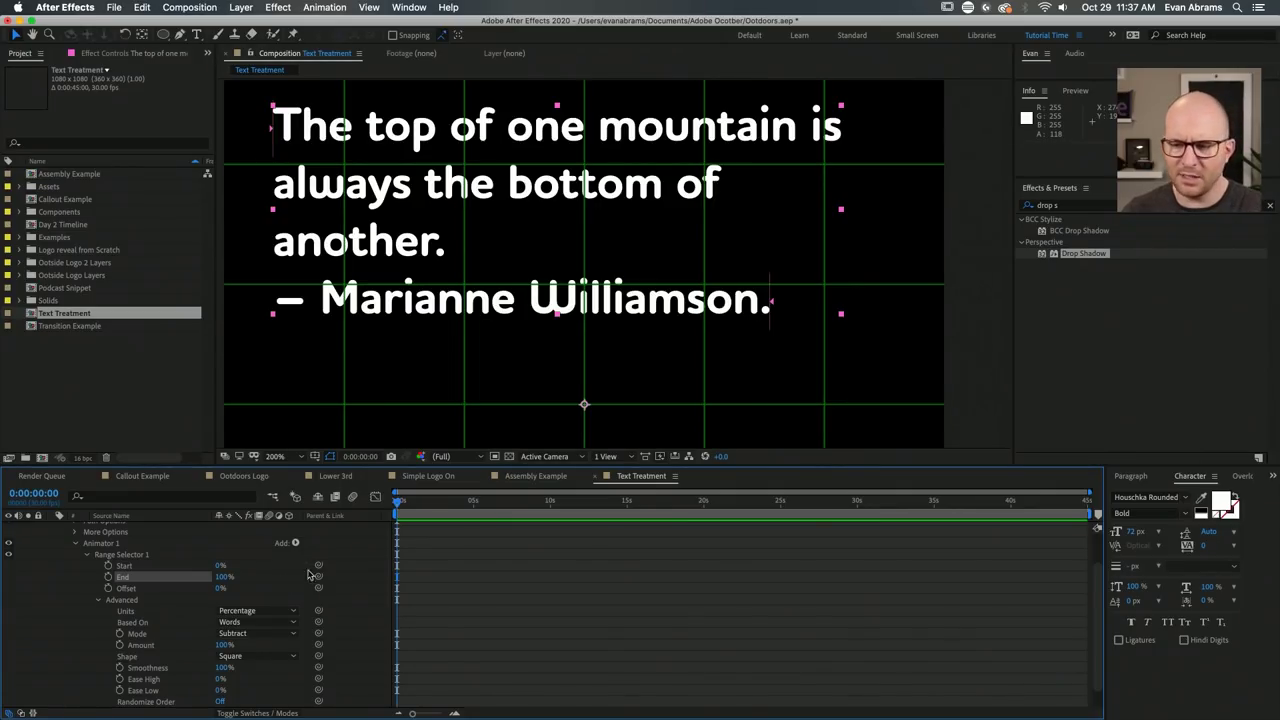
drag(224, 575, 92, 598)
click(108, 577)
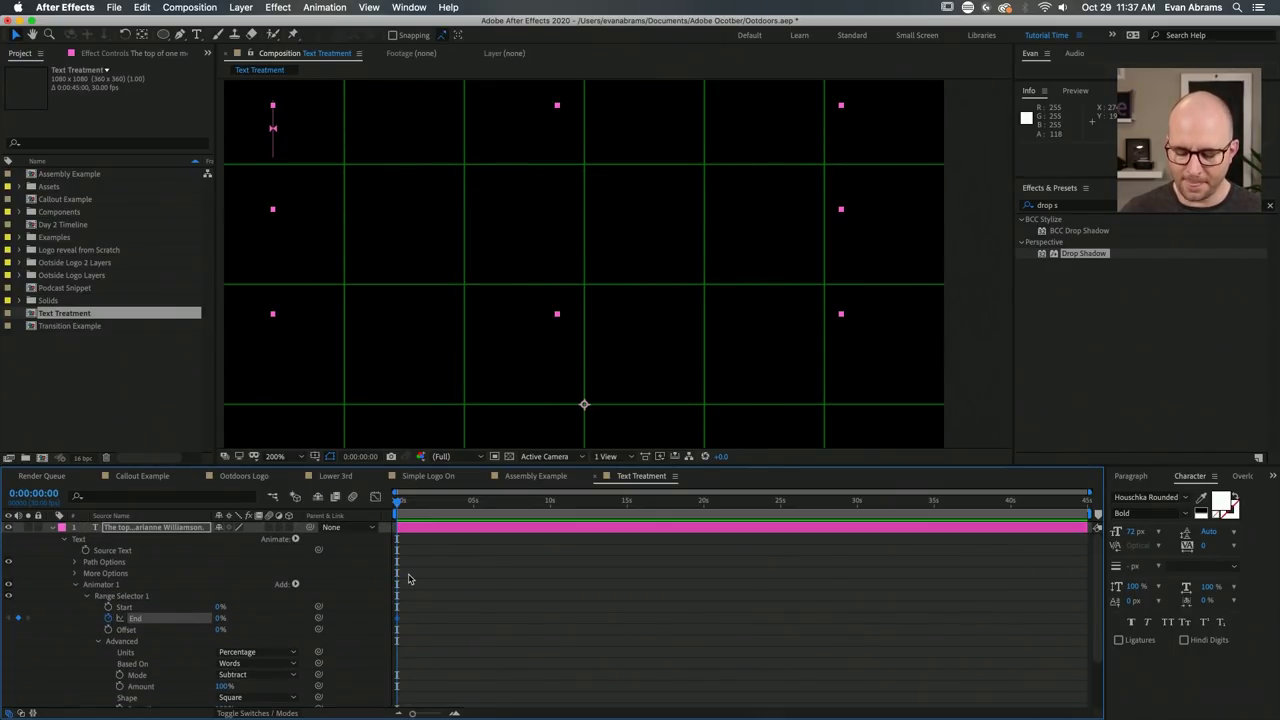
key(space)
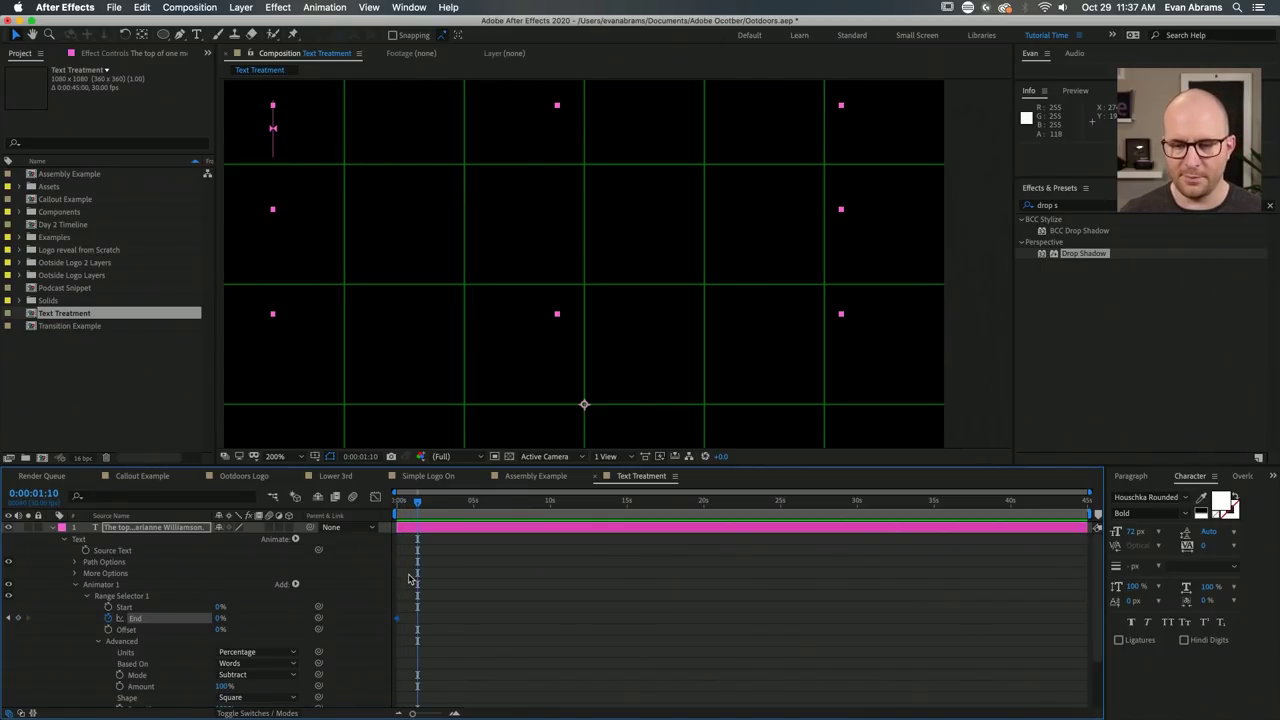
Set End to 100% at 0:00:01:10 and preview the word-by-word reveal.
drag(221, 618, 406, 611)
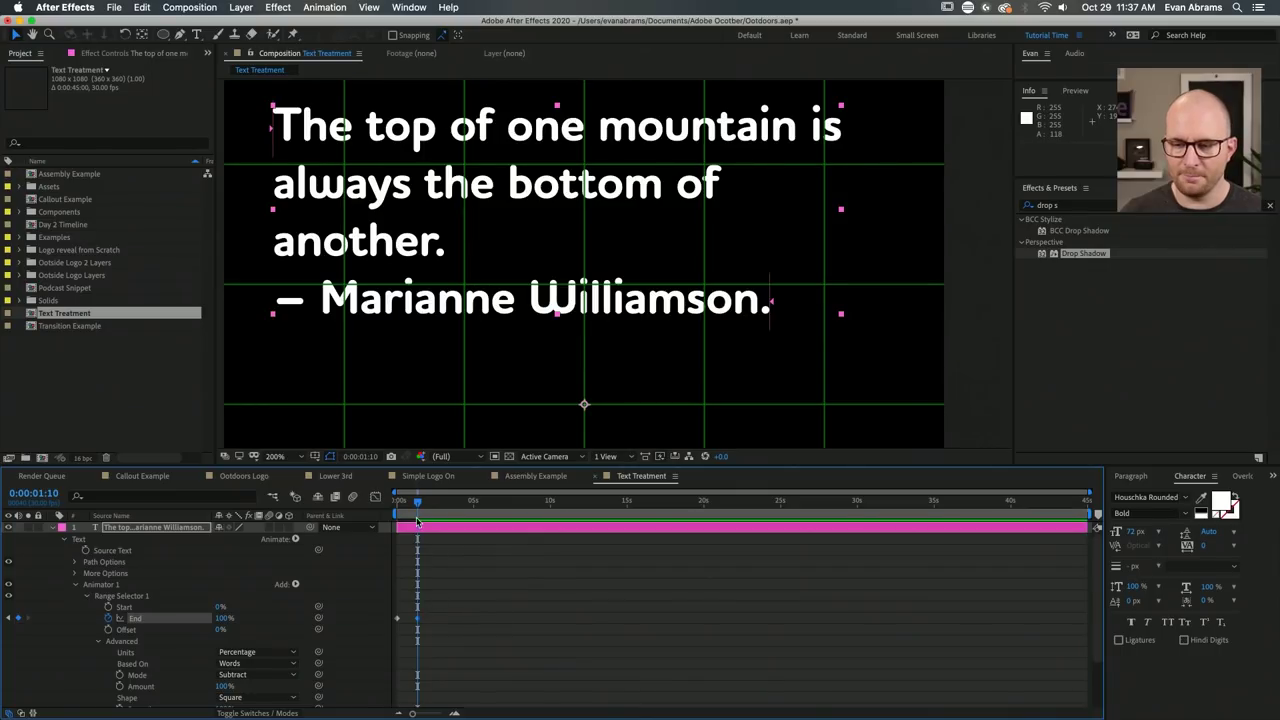
key(Home)
key(comma)
key(space)
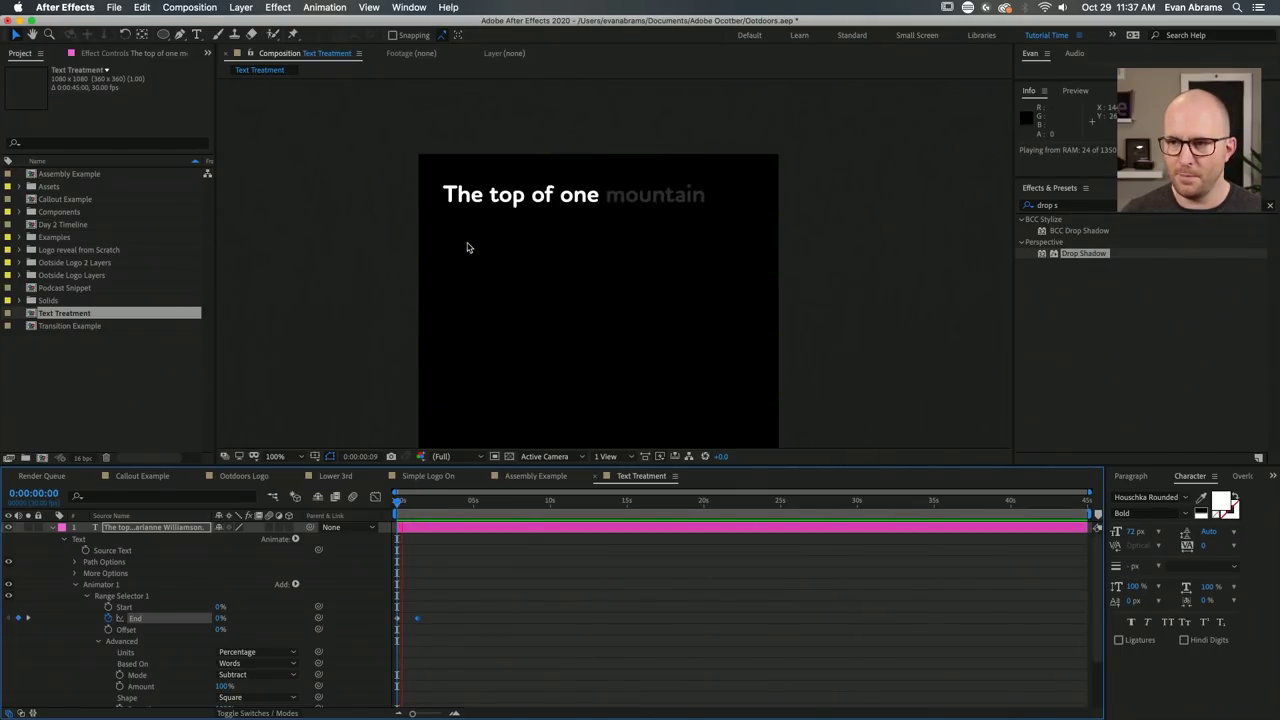
click(428, 513)
Keyframe Start from 0% at 0:00:04:09 to 100% at 0:00:04:29, then preview the animation.
drag(428, 513, 457, 517)
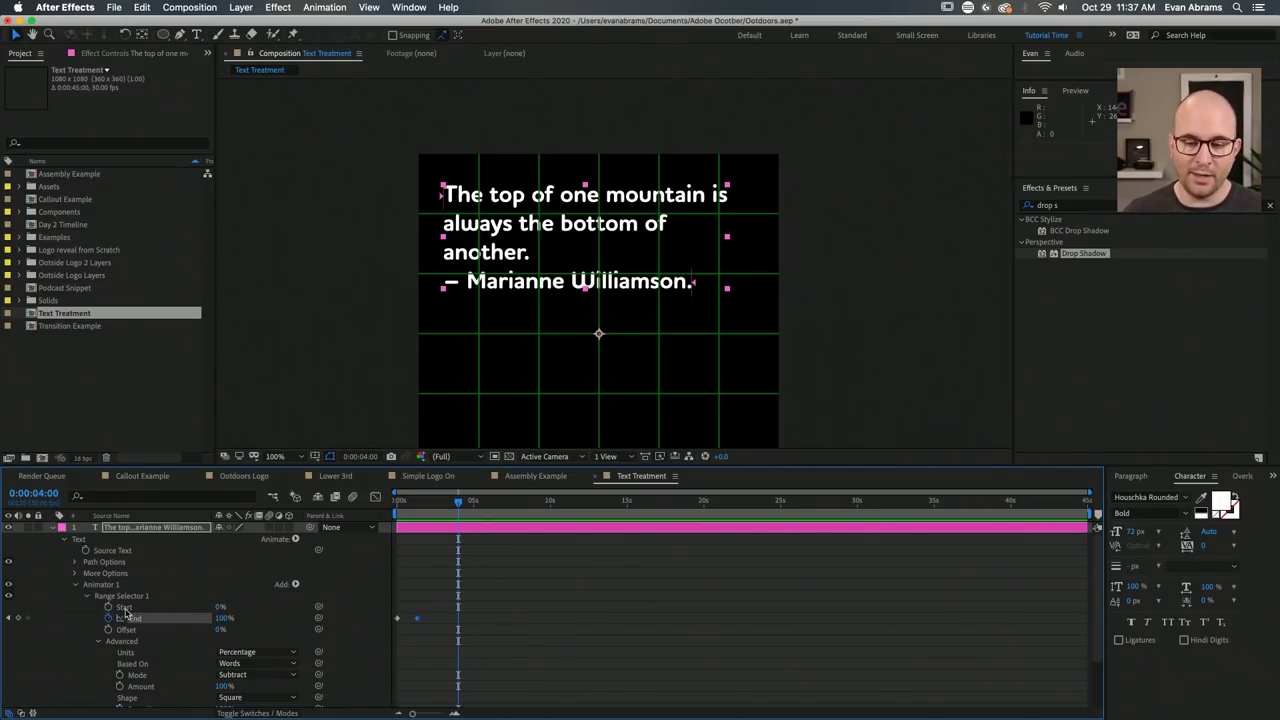
click(108, 607)
drag(466, 509, 477, 509)
drag(221, 607, 480, 665)
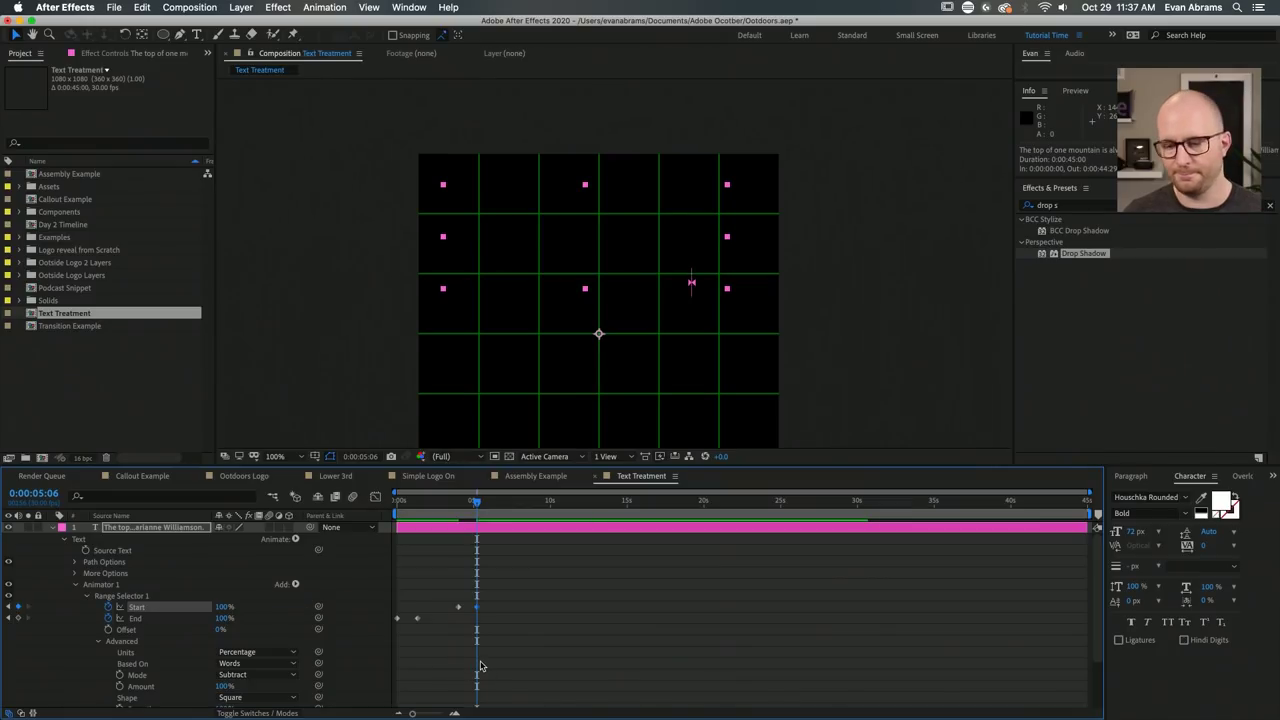
drag(475, 512, 472, 514)
key(=)
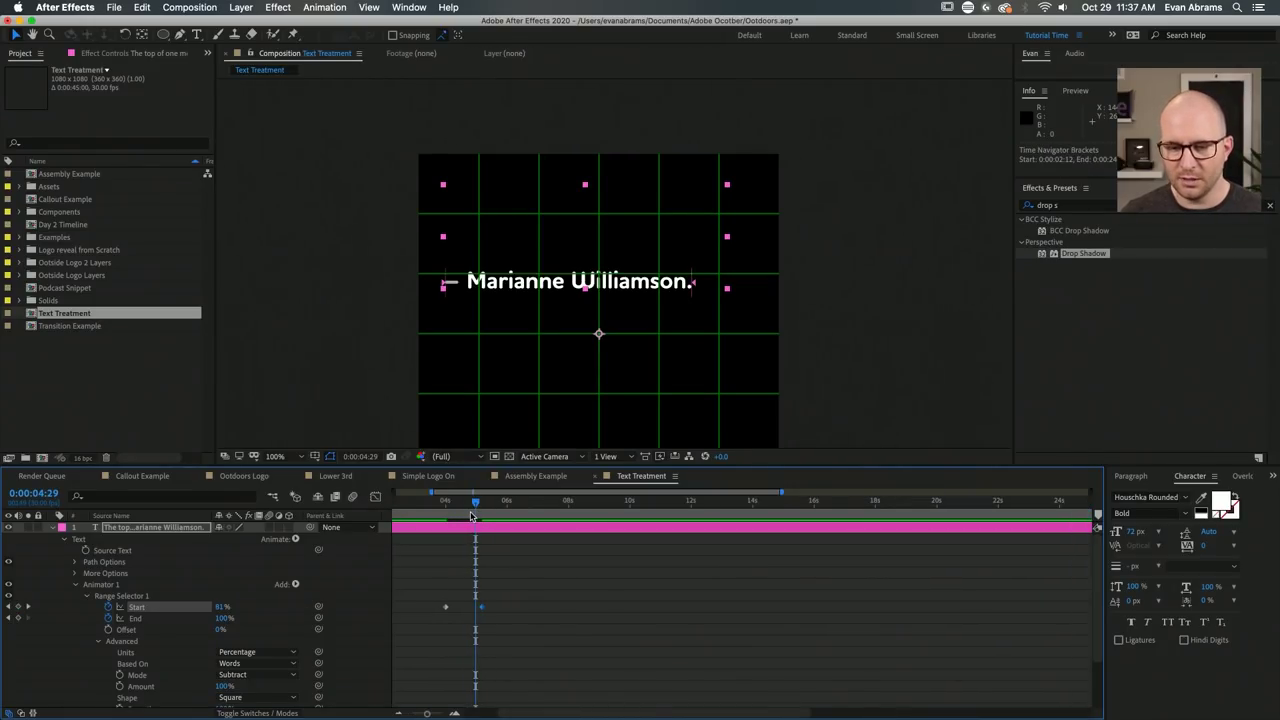
drag(481, 607, 476, 615)
drag(476, 513, 454, 513)
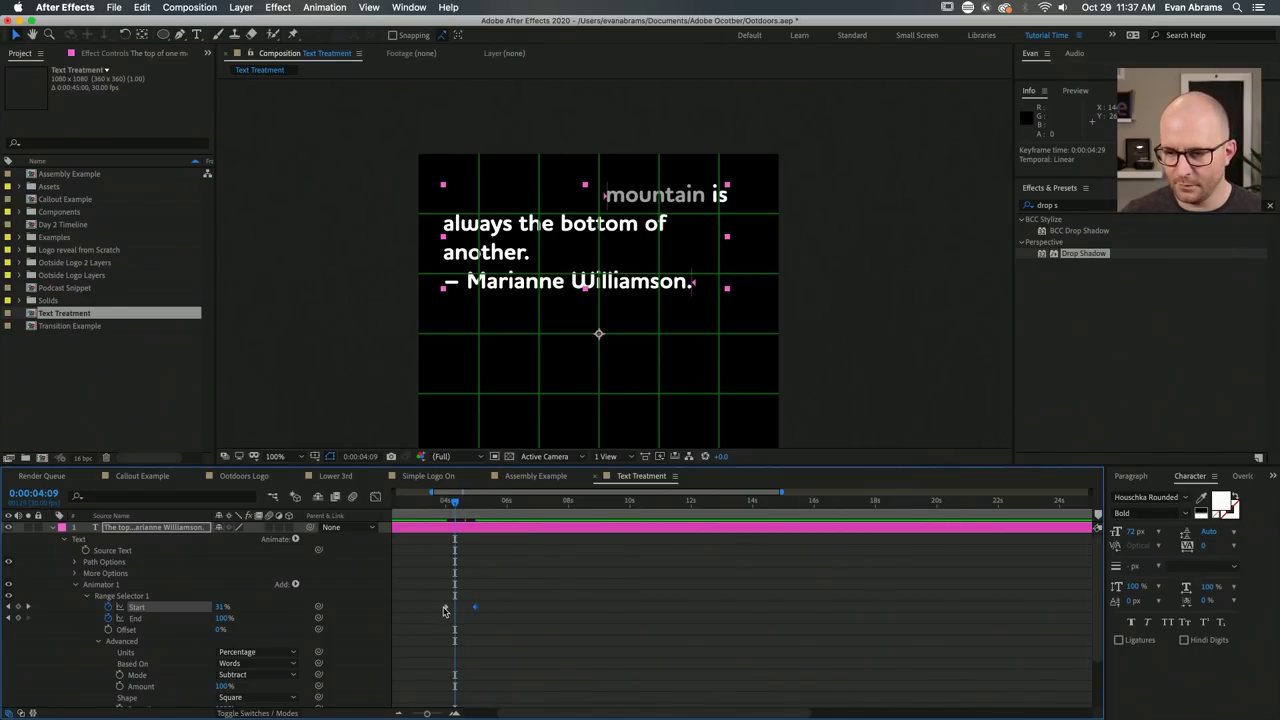
drag(445, 607, 454, 607)
key(minus)
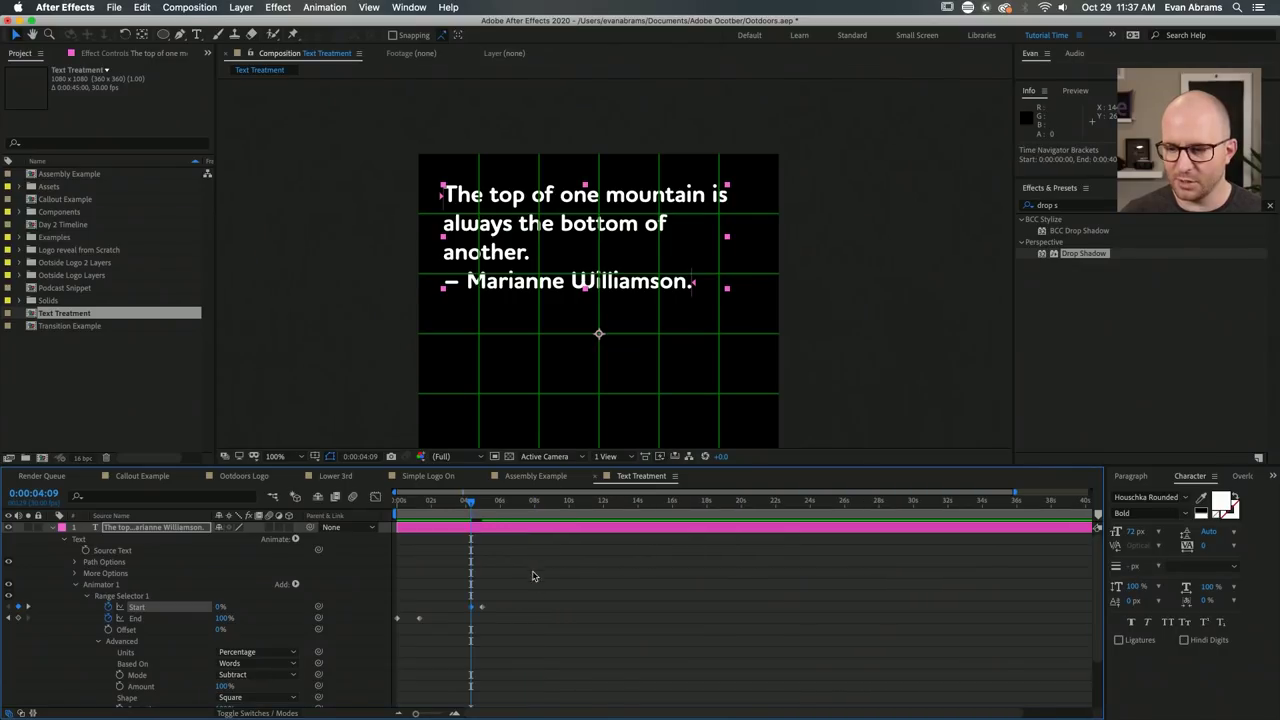
drag(462, 513, 395, 515)
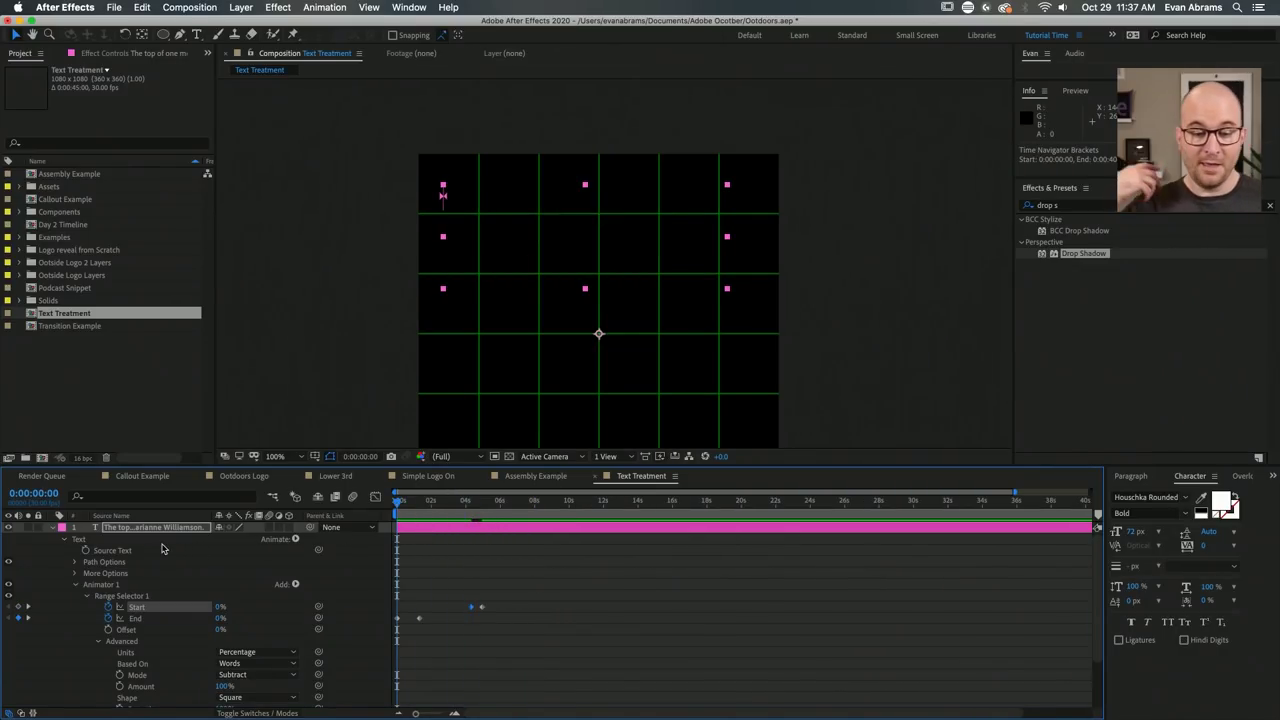
key(space)
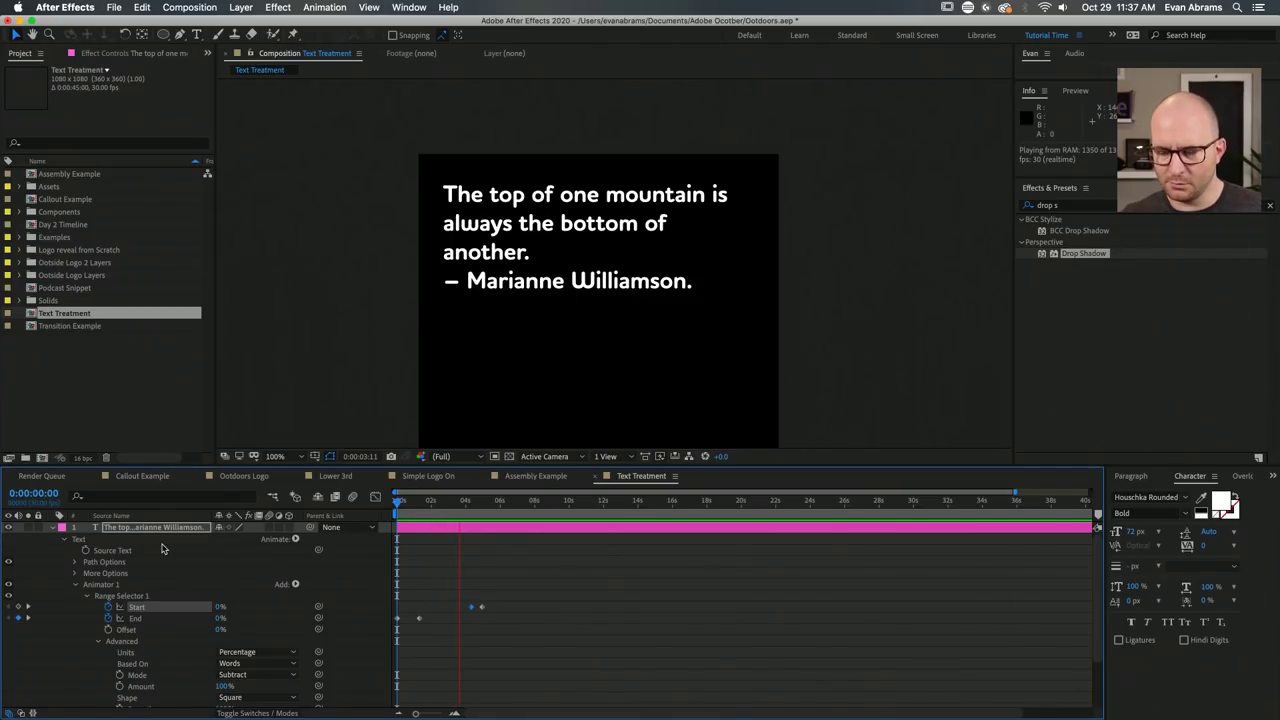
key(space)
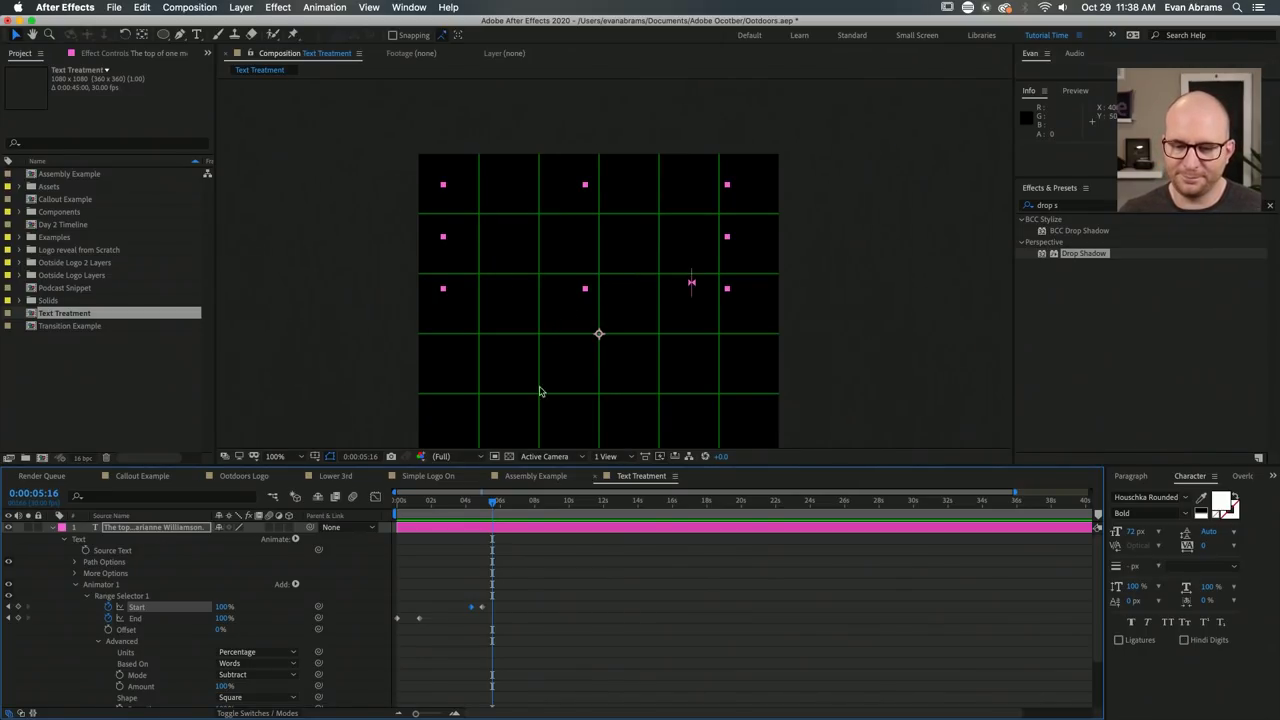
drag(454, 516, 440, 522)
scroll(610, 308, up, 2)
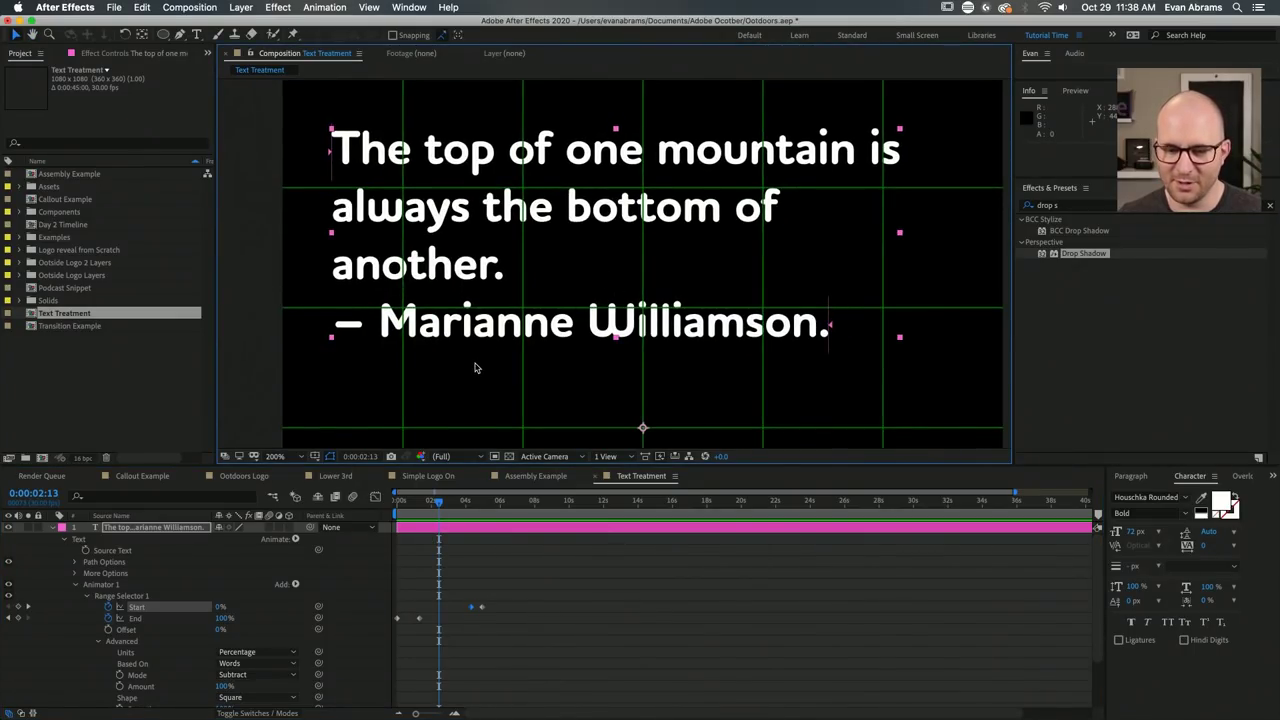
click(451, 552)
click(443, 533)
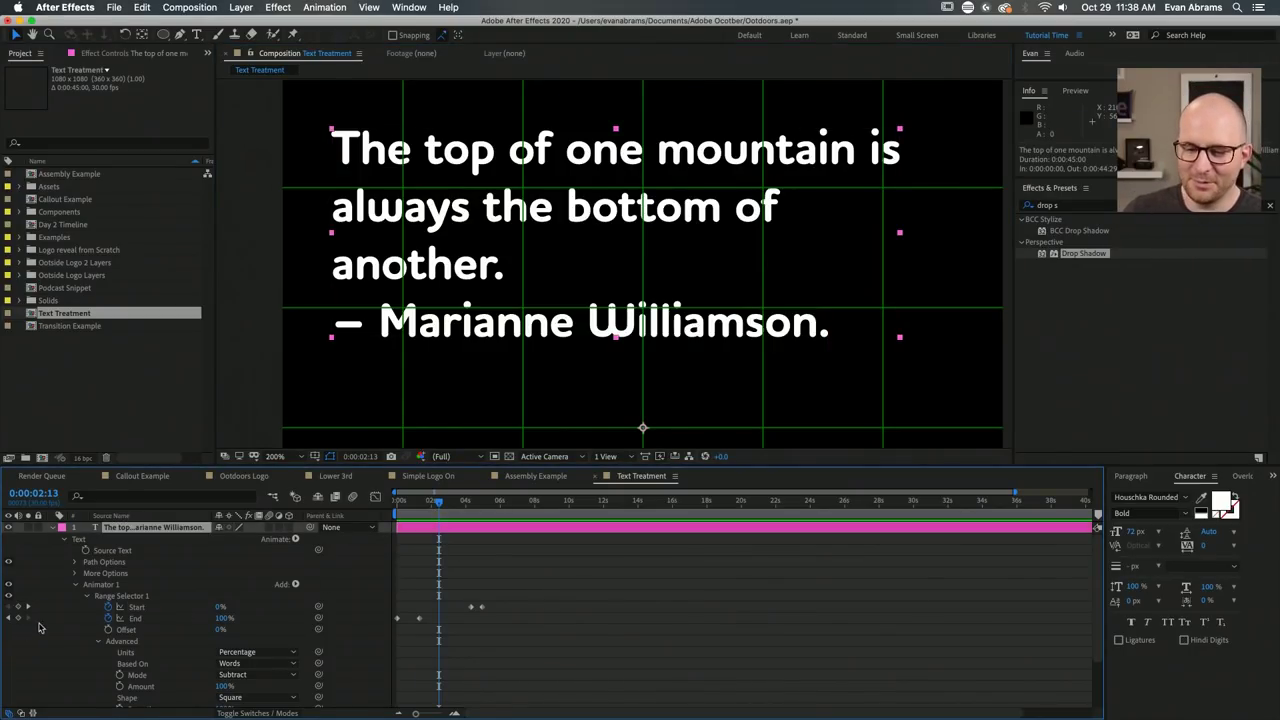
click(136, 607)
shift+click(136, 618)
drag(428, 498, 452, 520)
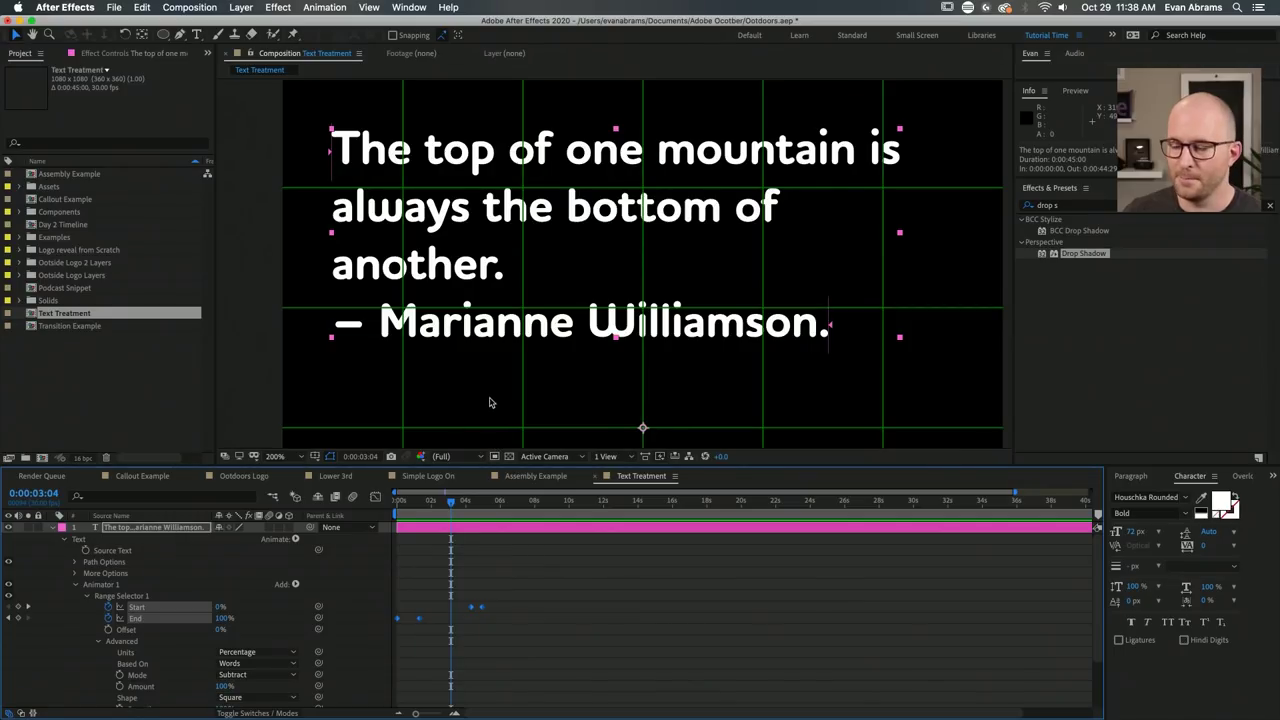
click(440, 531)
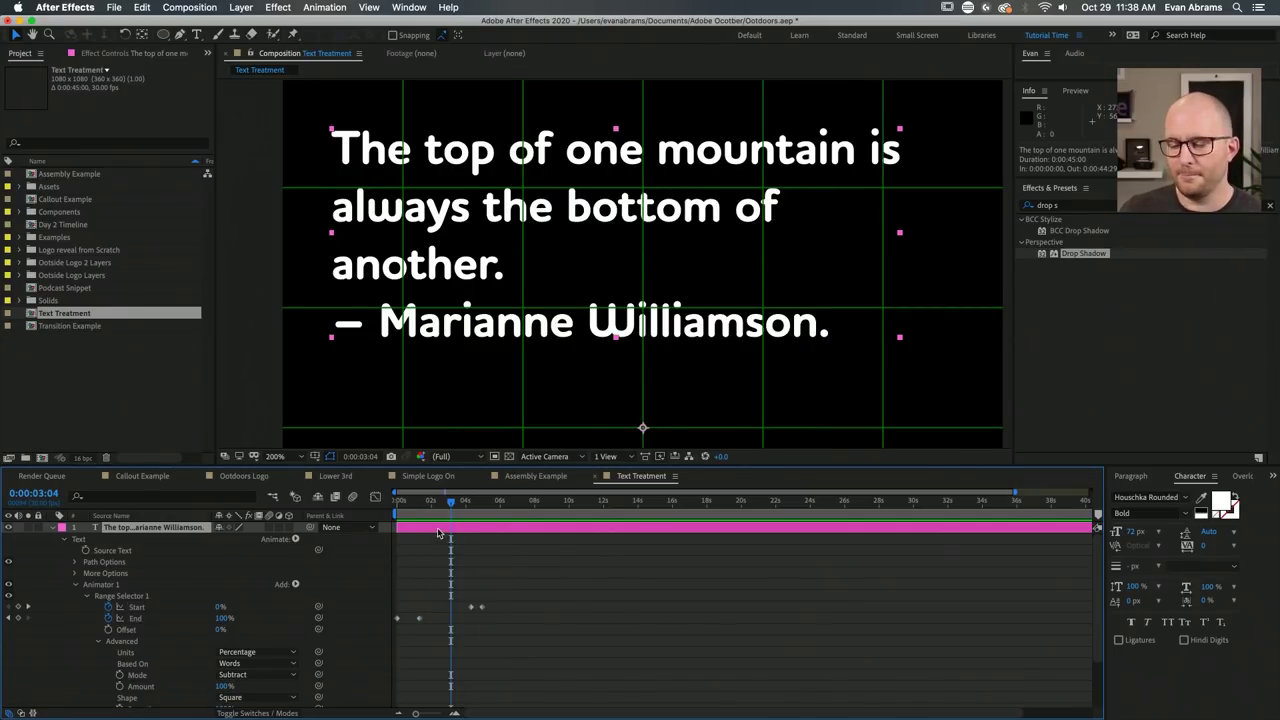
click(117, 643)
scroll(120, 645, down, 4)
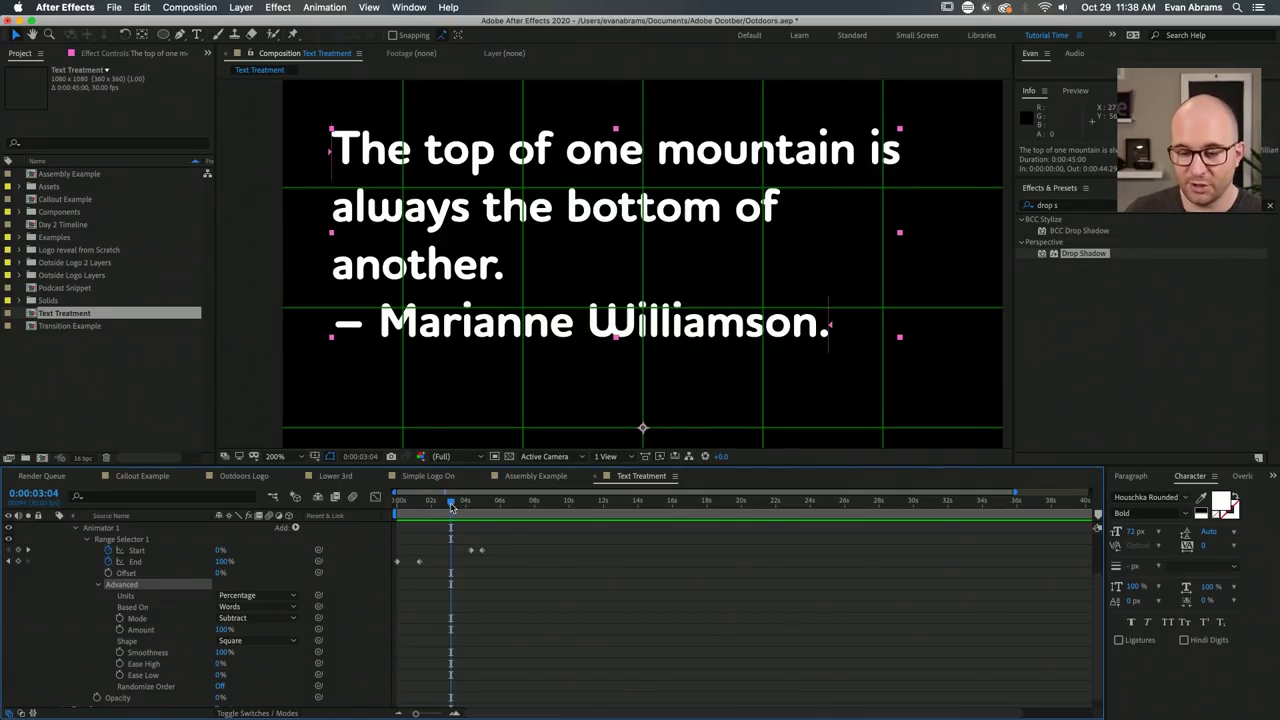
click(418, 561)
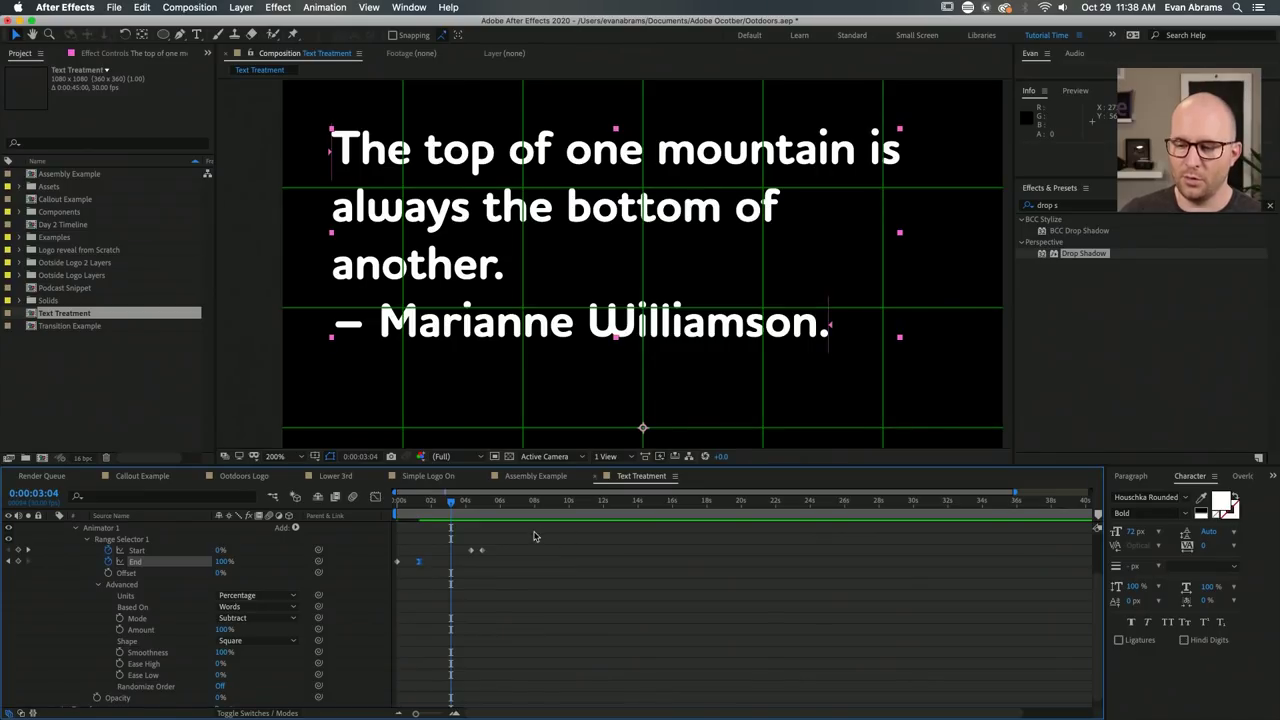
click(470, 555)
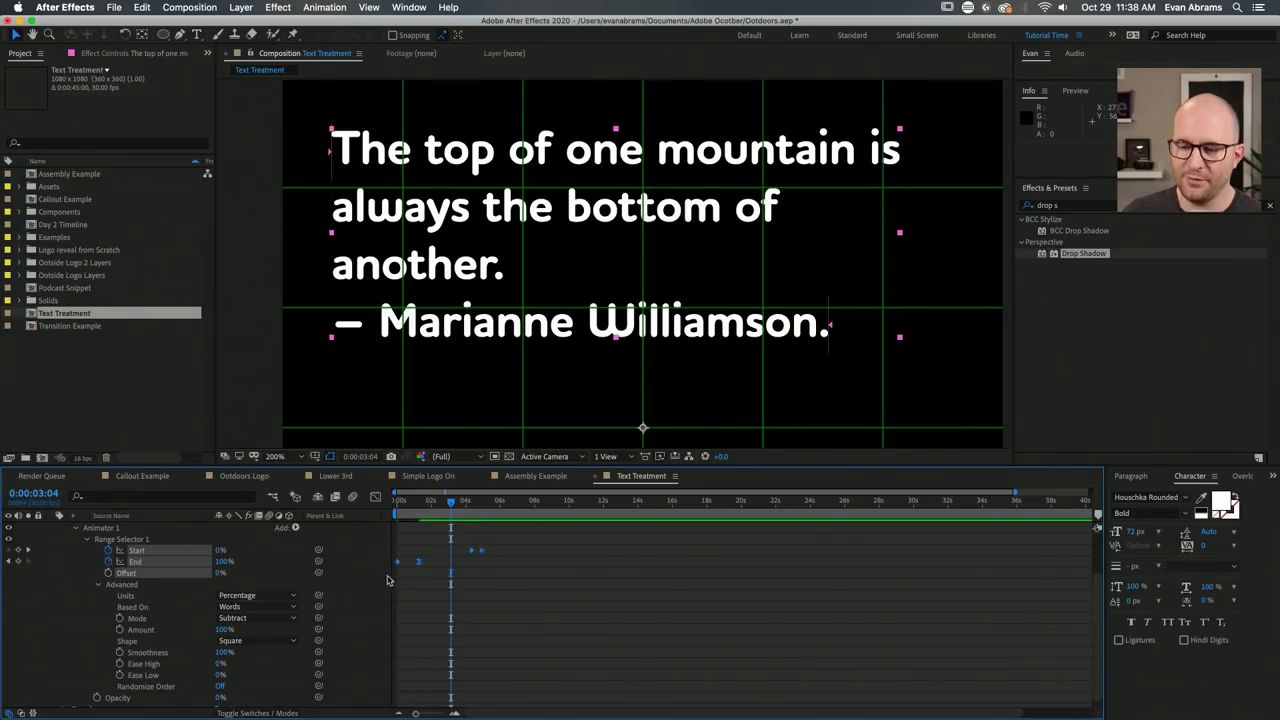
Preview the quote reveal to 0:00:01:10 and inspect its Start and End keyframes.
key(space)
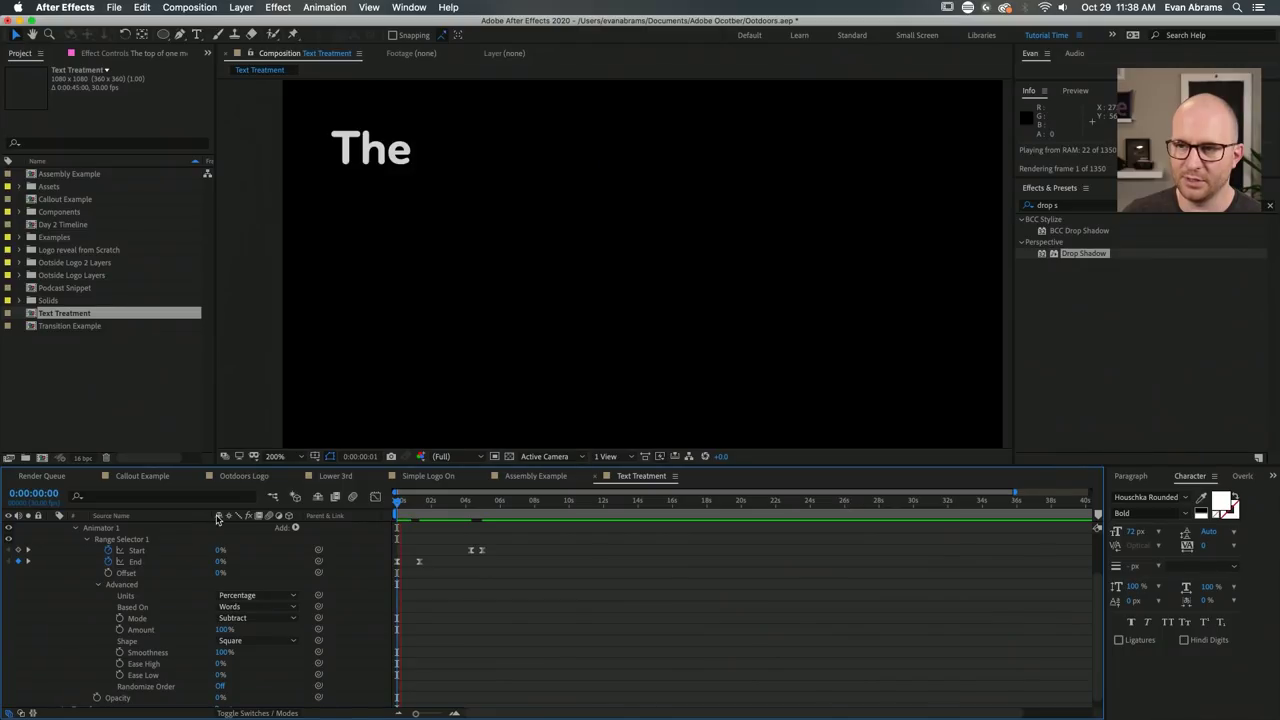
click(419, 512)
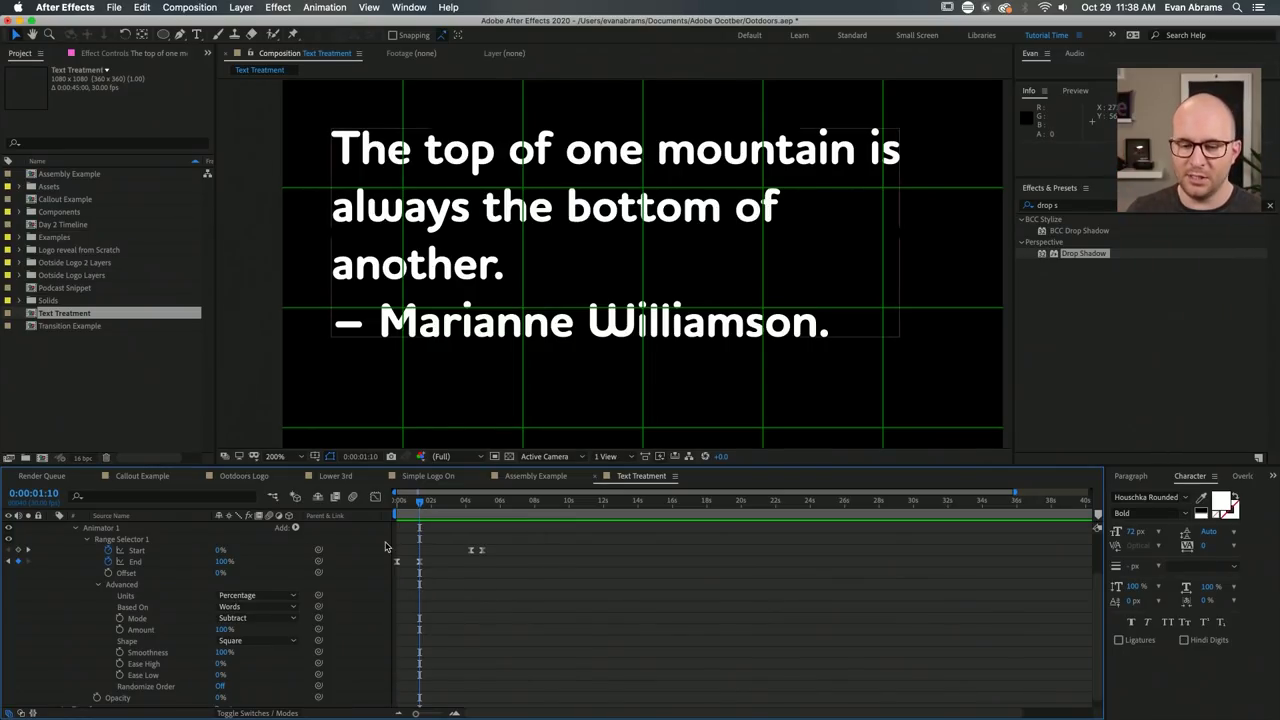
drag(487, 537, 392, 598)
click(515, 556)
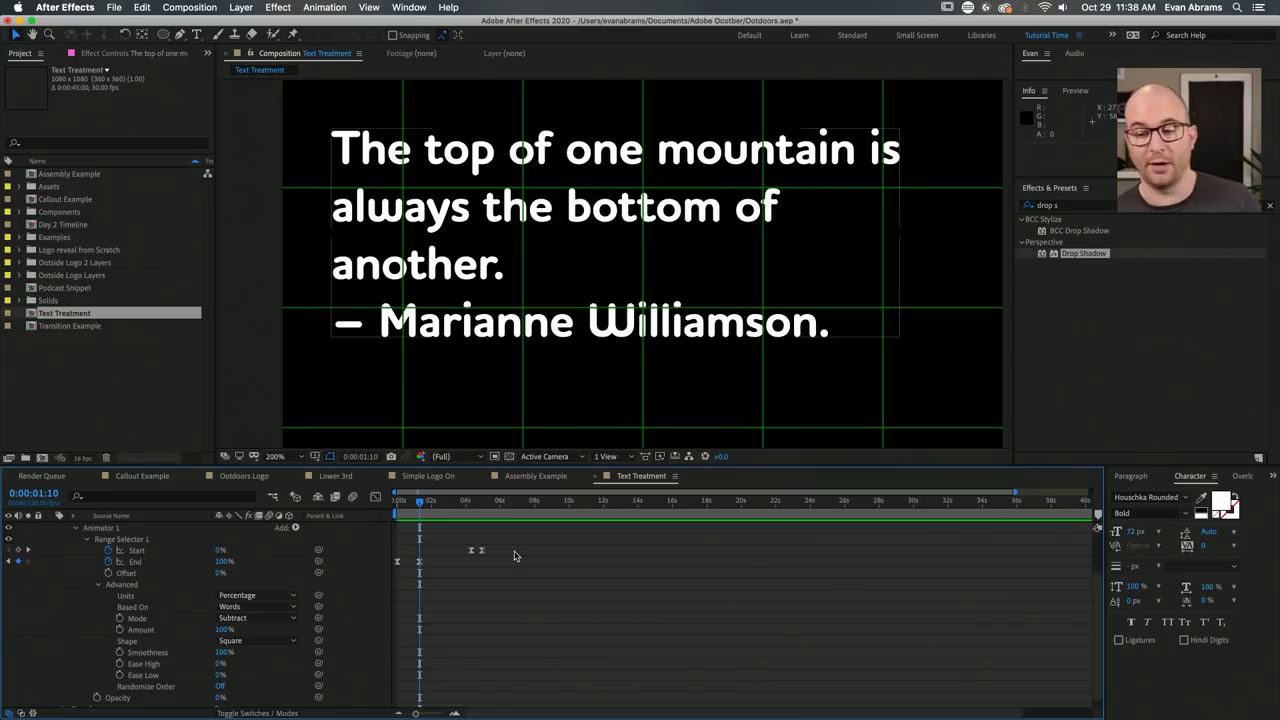
drag(558, 536, 392, 594)
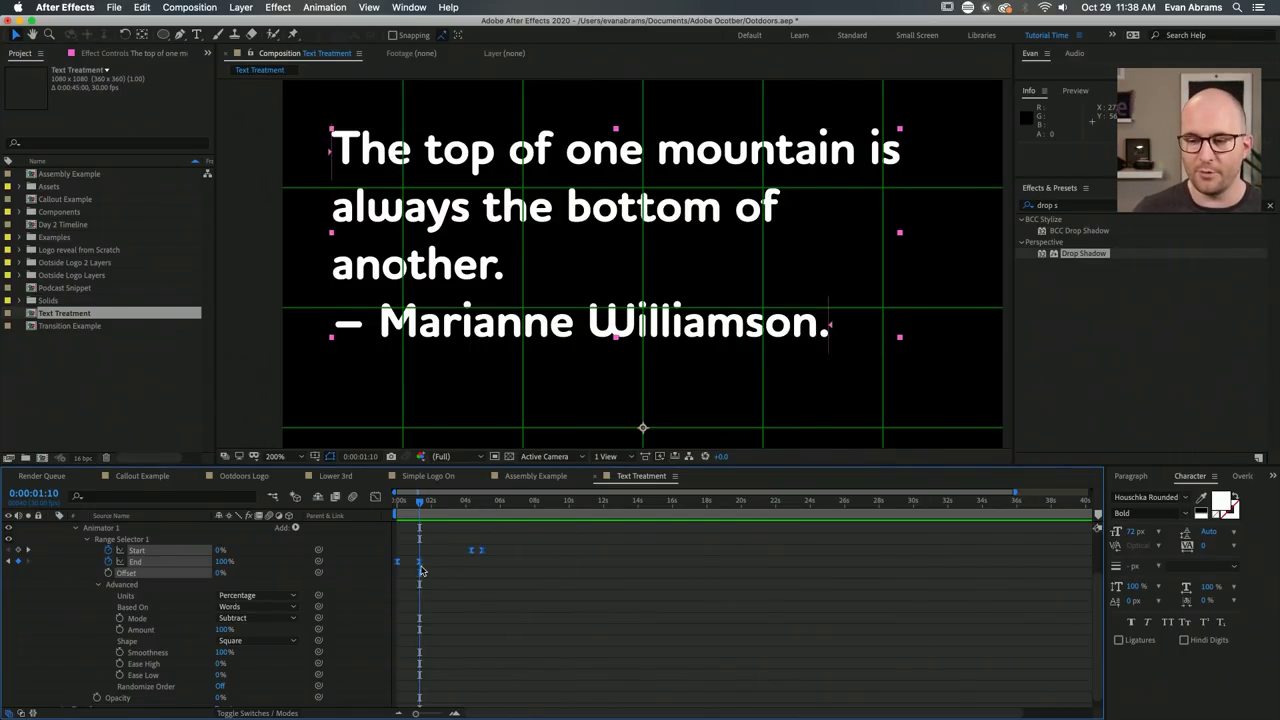
click(416, 581)
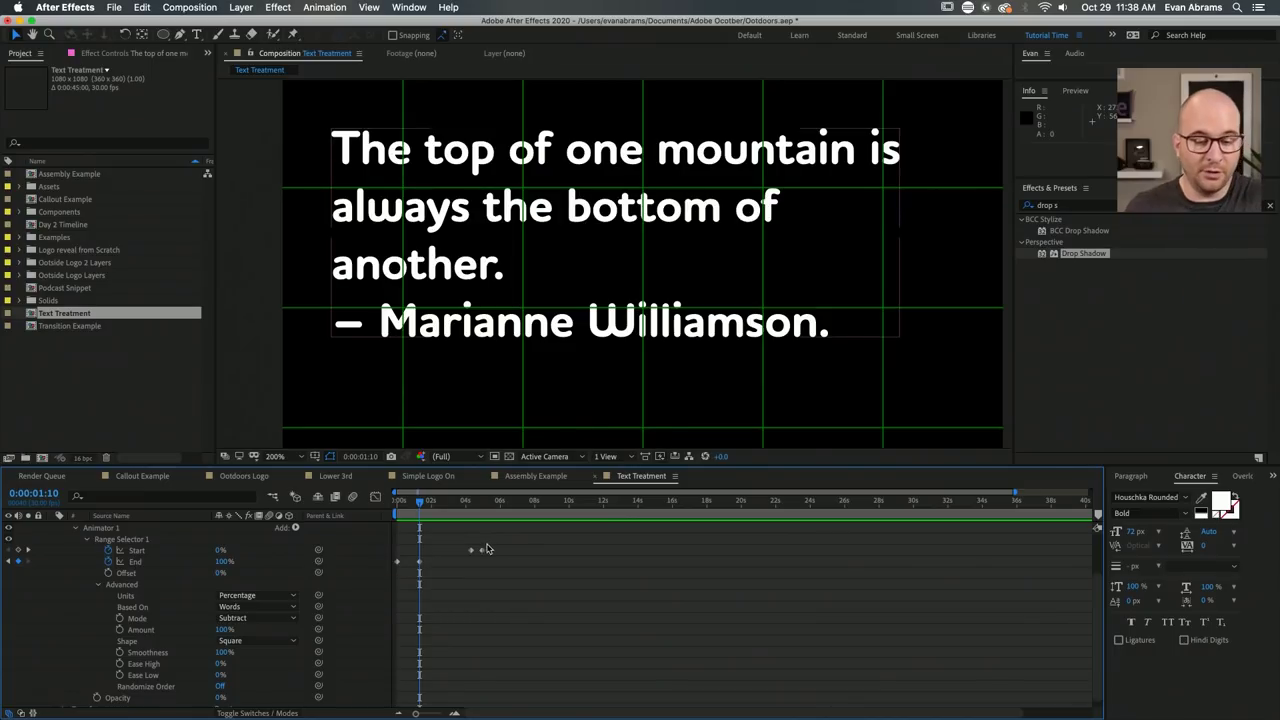
Raise the Range Selector Ease Low to 100% and preview the eased word reveal.
click(182, 666)
shift+click(178, 676)
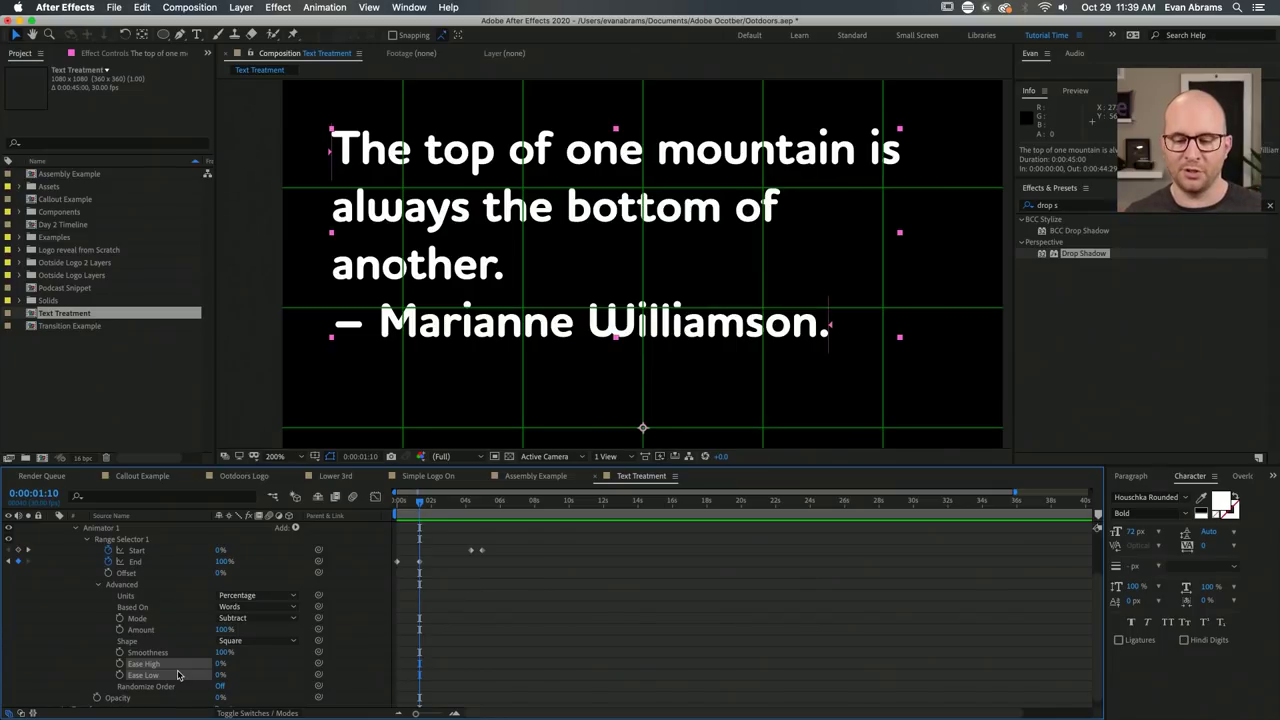
click(262, 684)
click(160, 677)
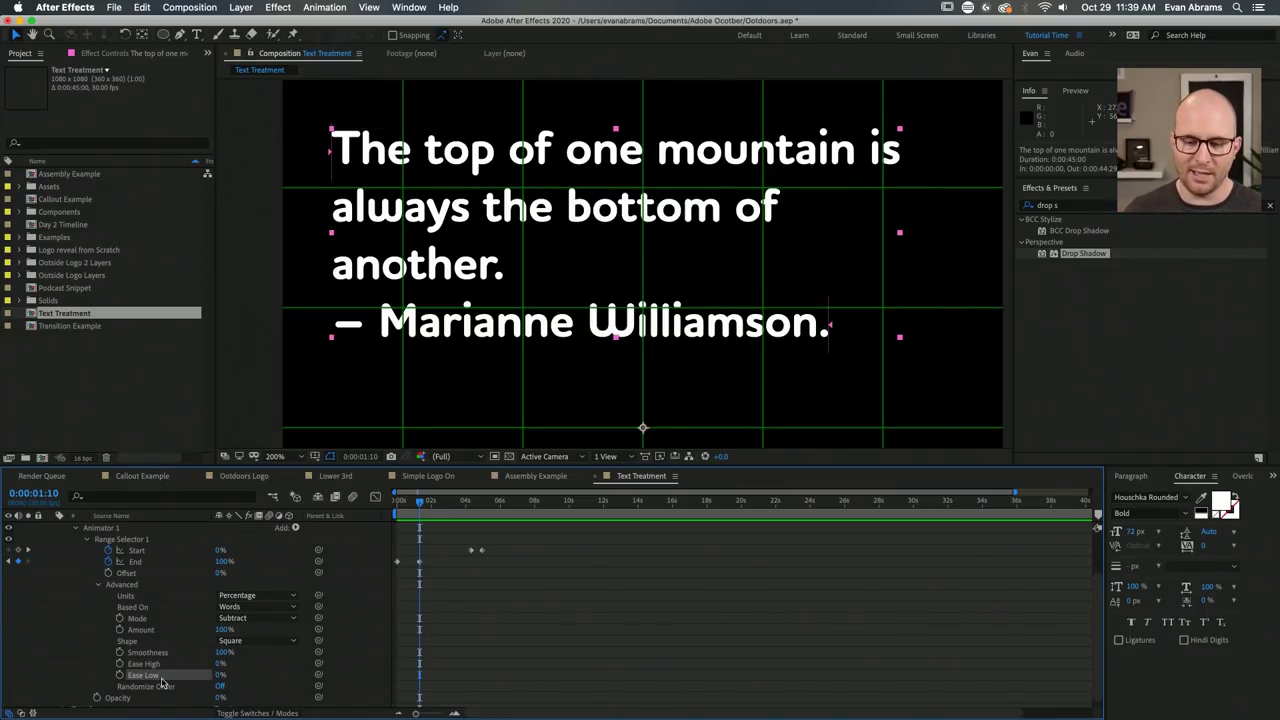
drag(219, 676, 342, 678)
key(Home)
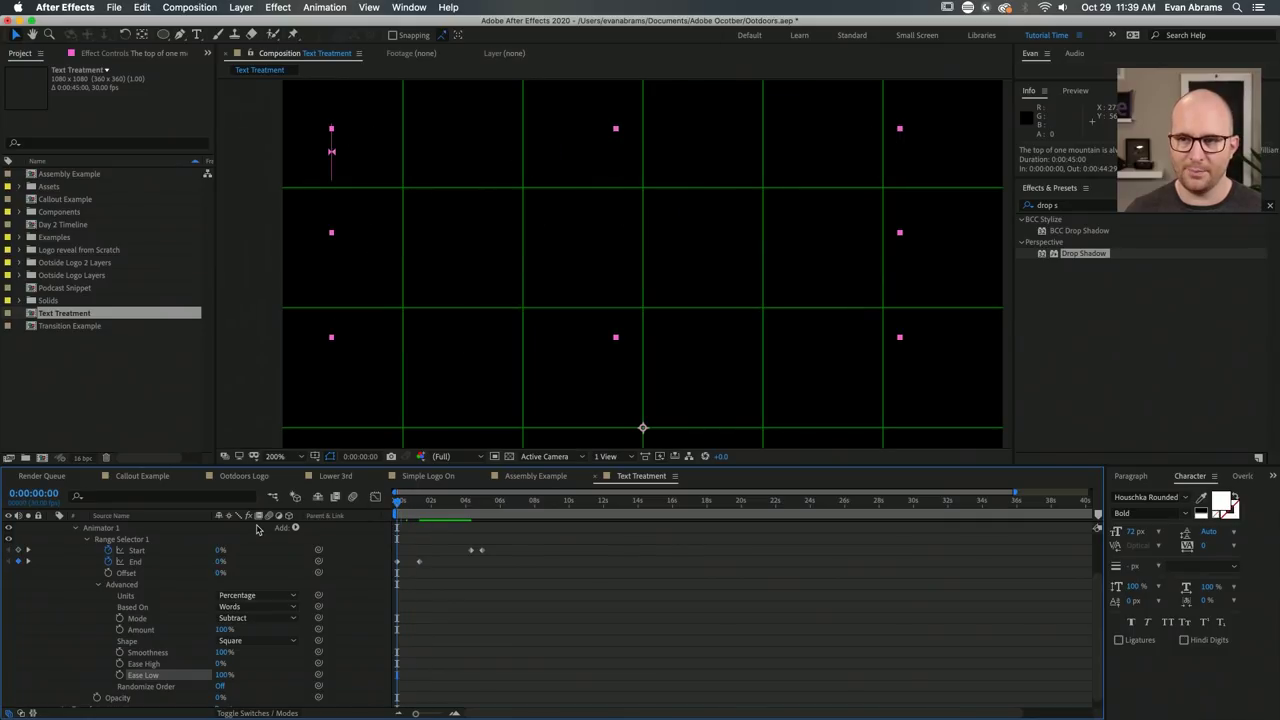
key(space)
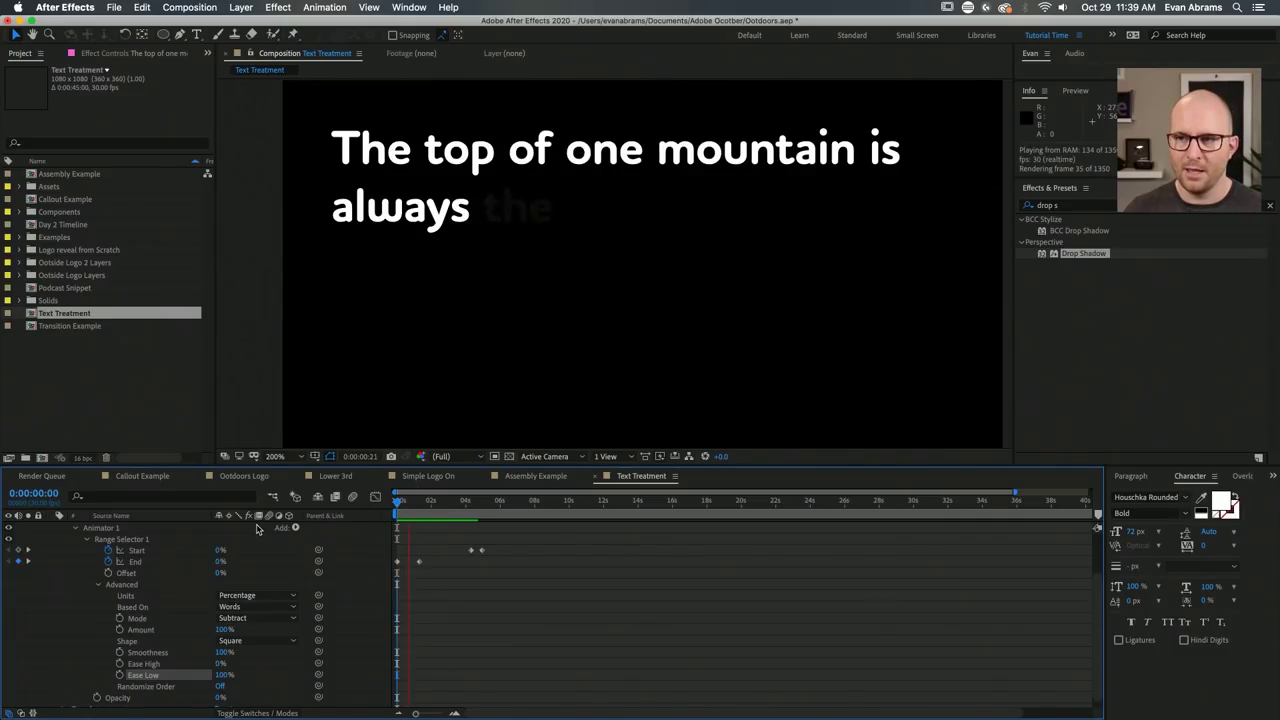
mouse_move(416, 500)
mouse_down()
mouse_move(433, 500)
mouse_move(402, 500)
mouse_move(415, 511)
mouse_up()
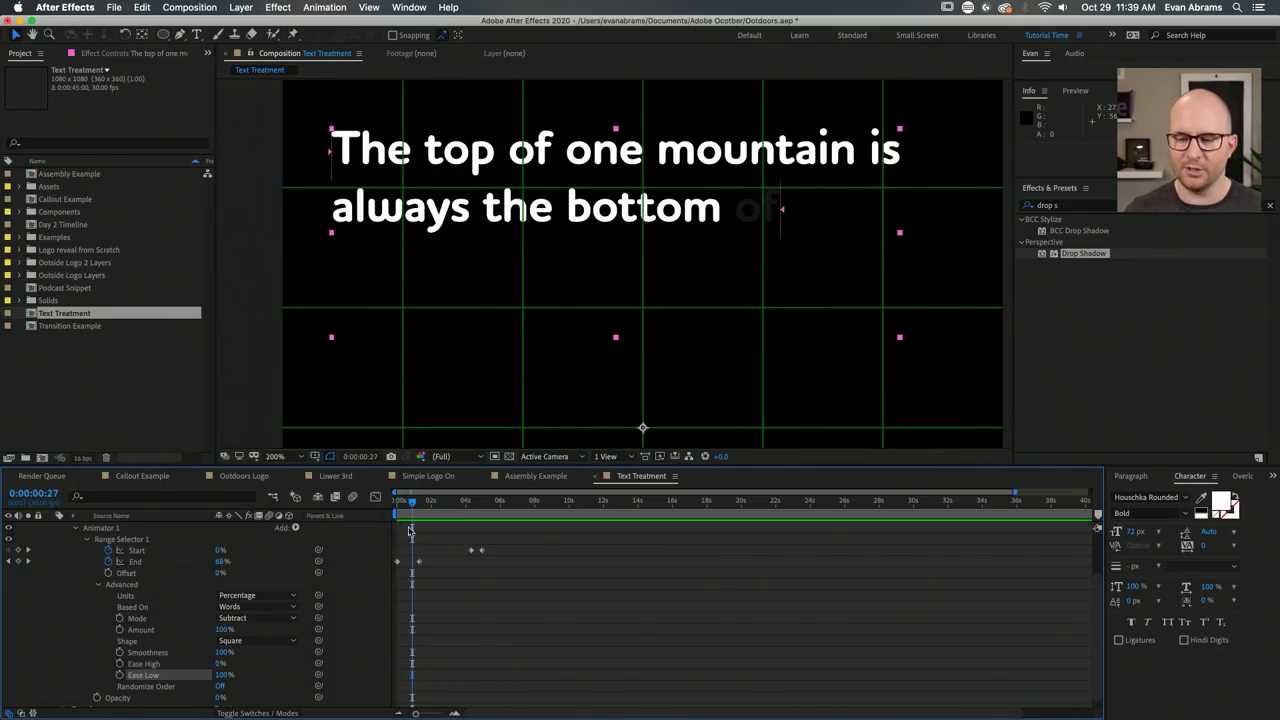
Set Ease Low to 0% and preview the quote animation.
click(225, 675)
text(0)
key(Return)
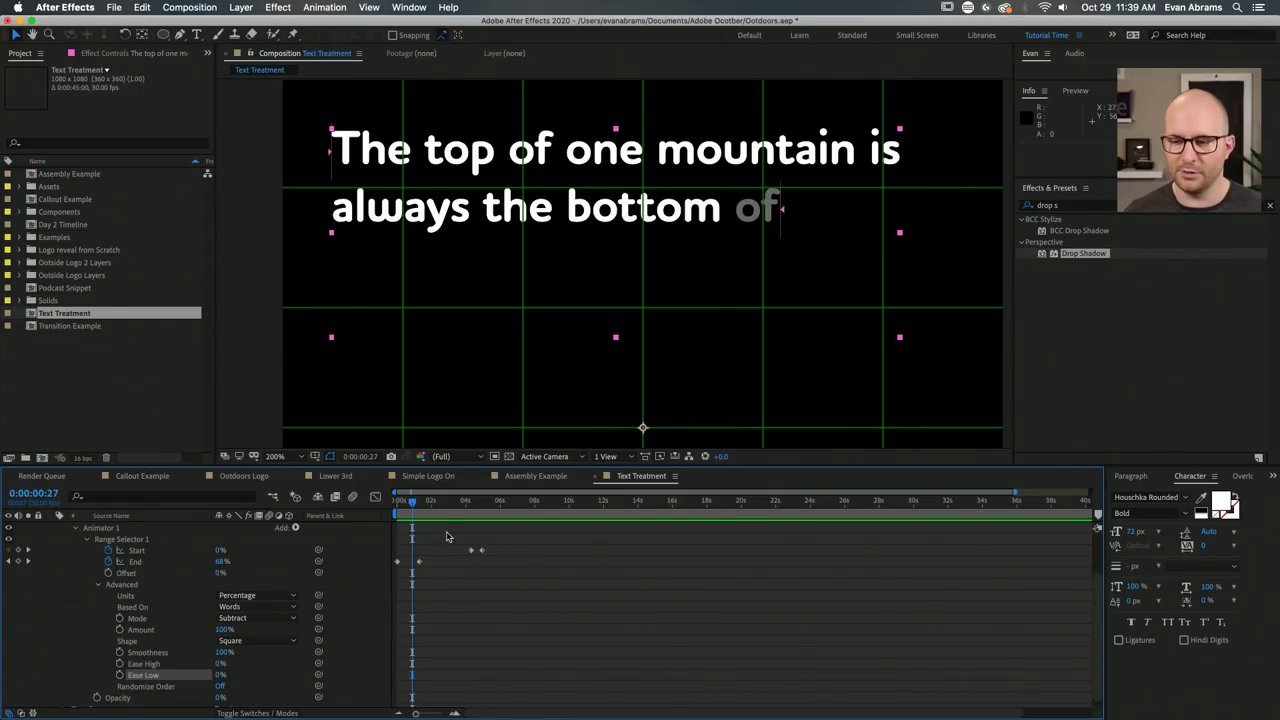
key(space)
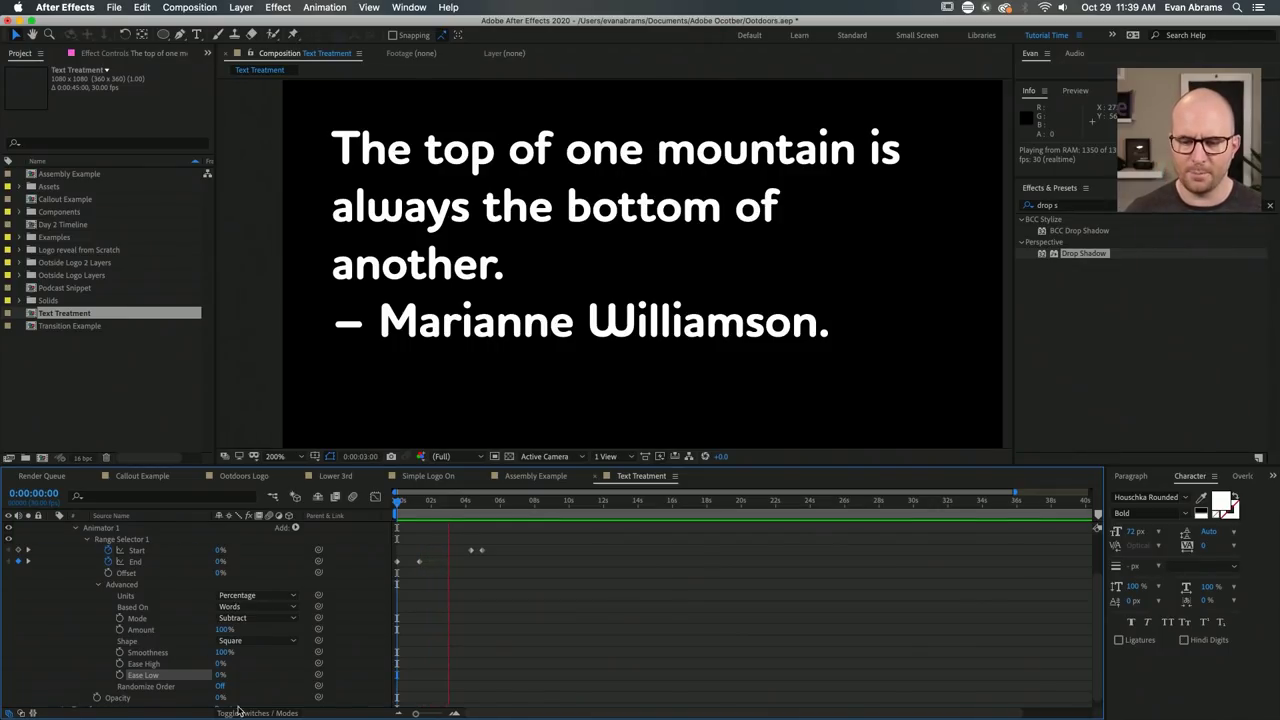
key(space)
Return Ease Low to 100% and replay the reveal from the start.
drag(218, 680, 228, 677)
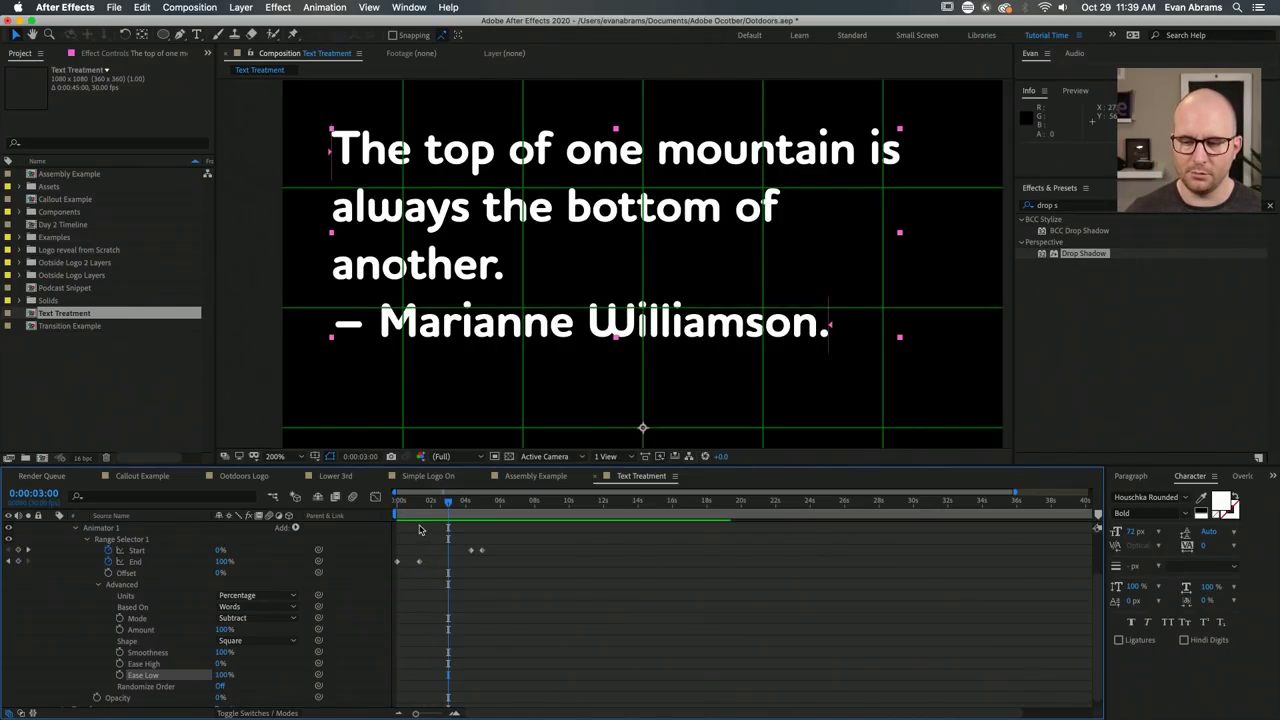
key(space)
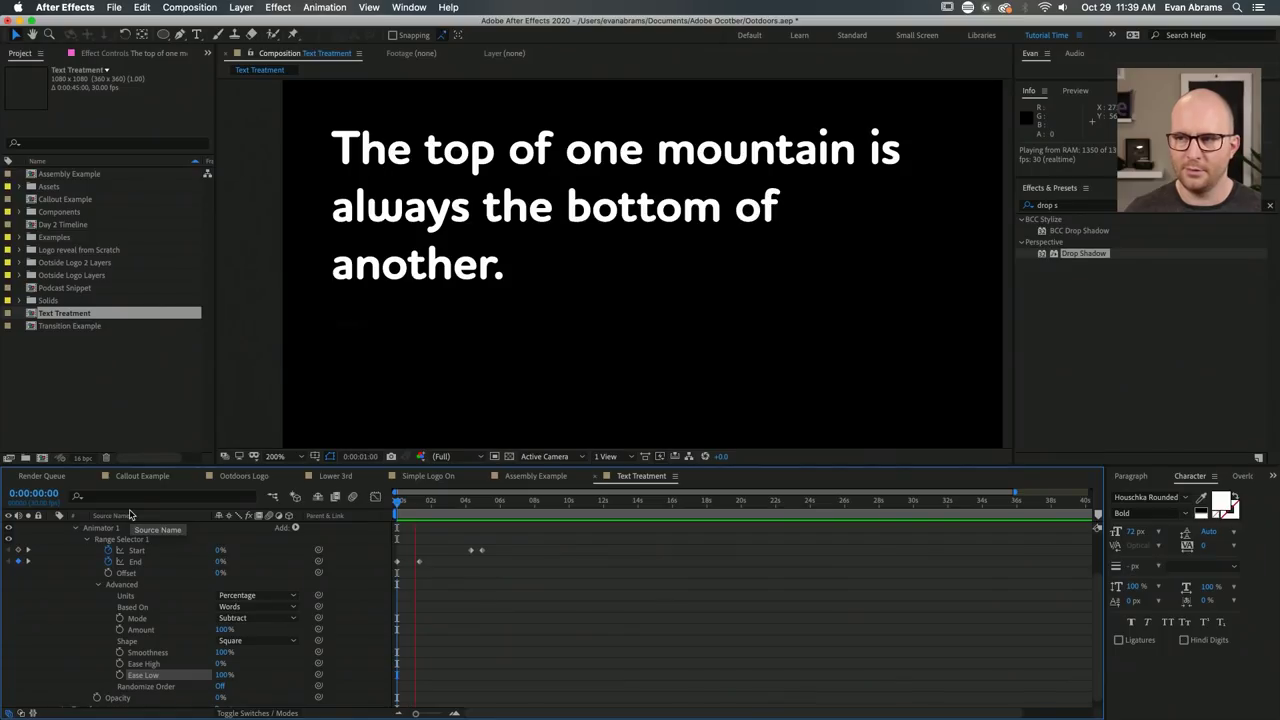
key(space)
key(comma)
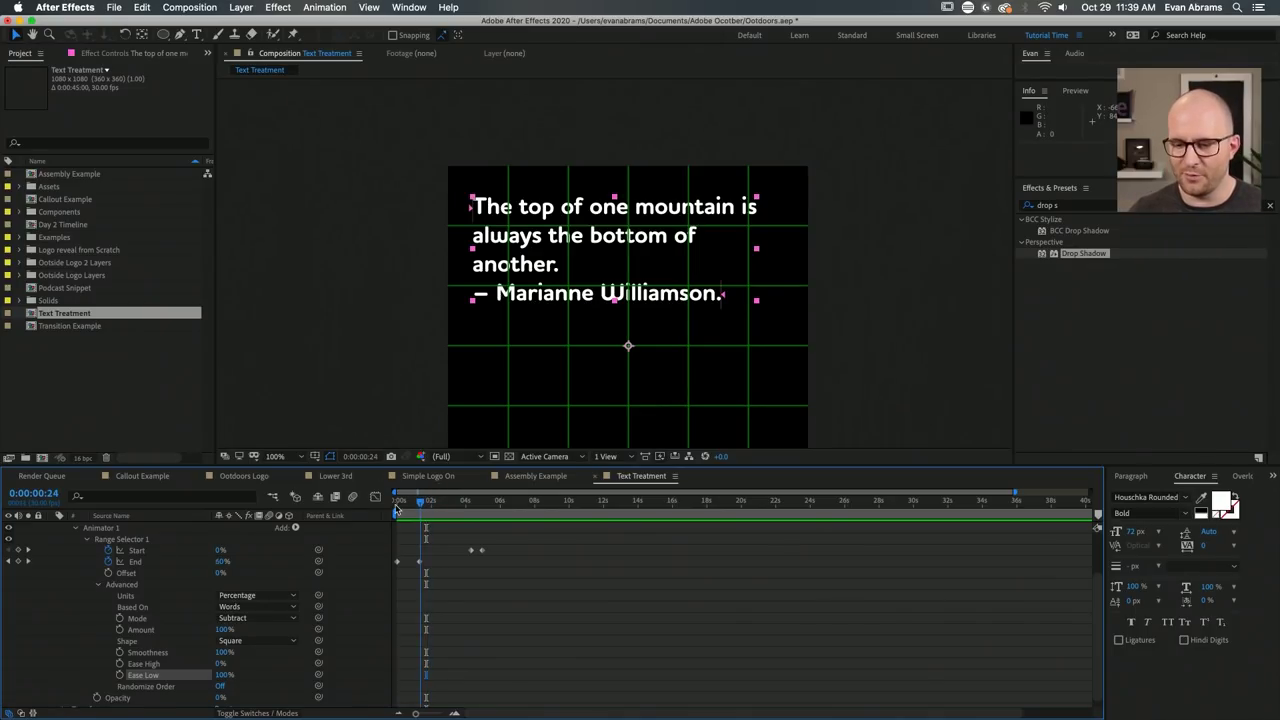
drag(430, 500, 398, 500)
key(space)
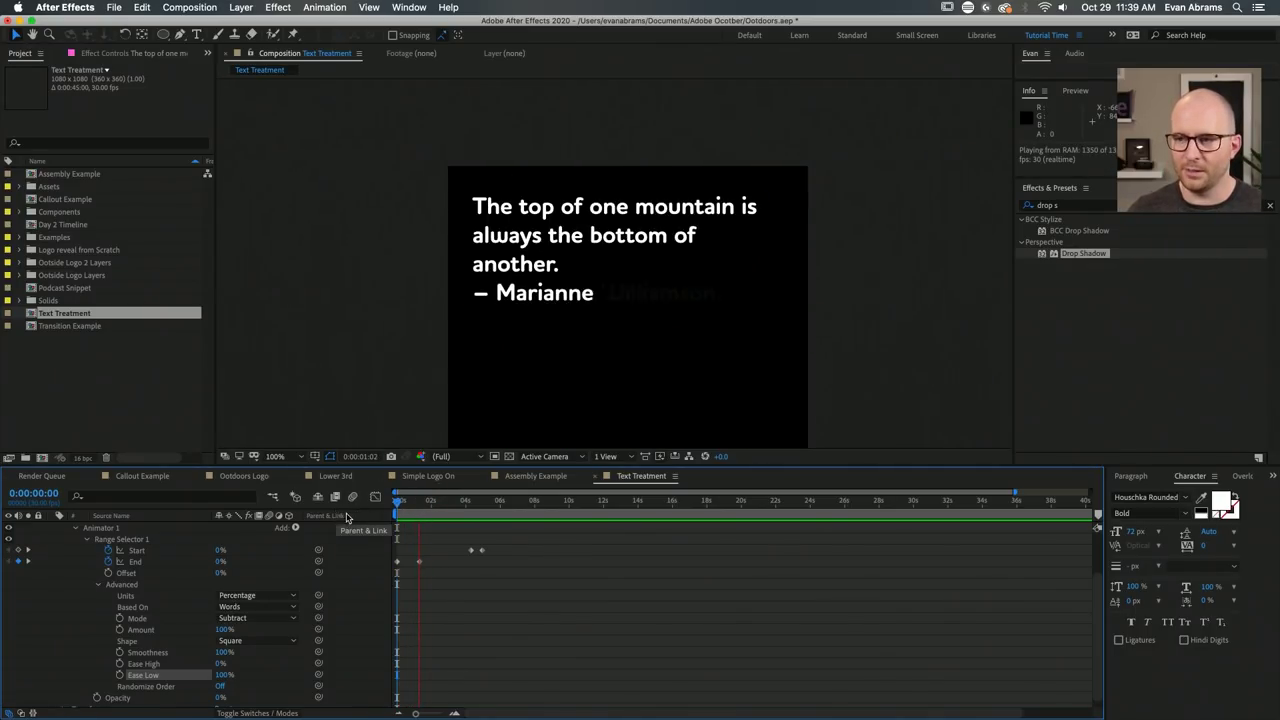
key(space)
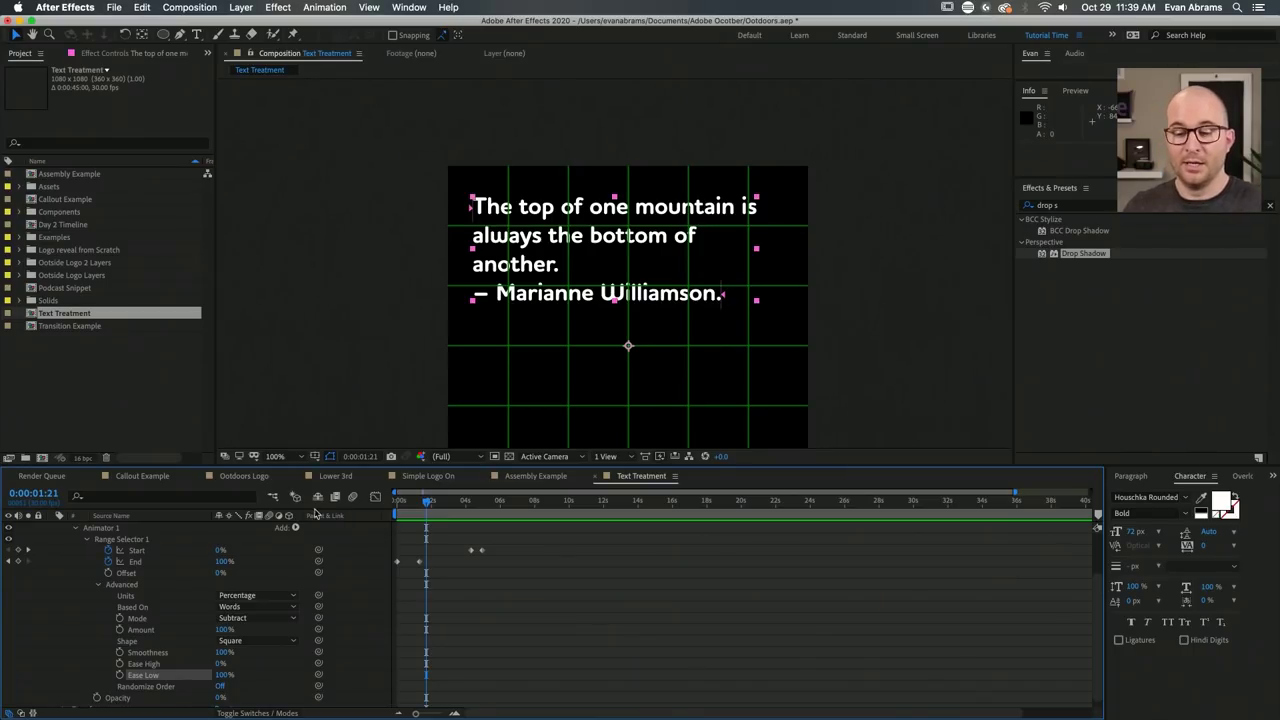
Select the ease settings and marquee-select the End and Start keyframes, then deselect all.
shift+click(178, 663)
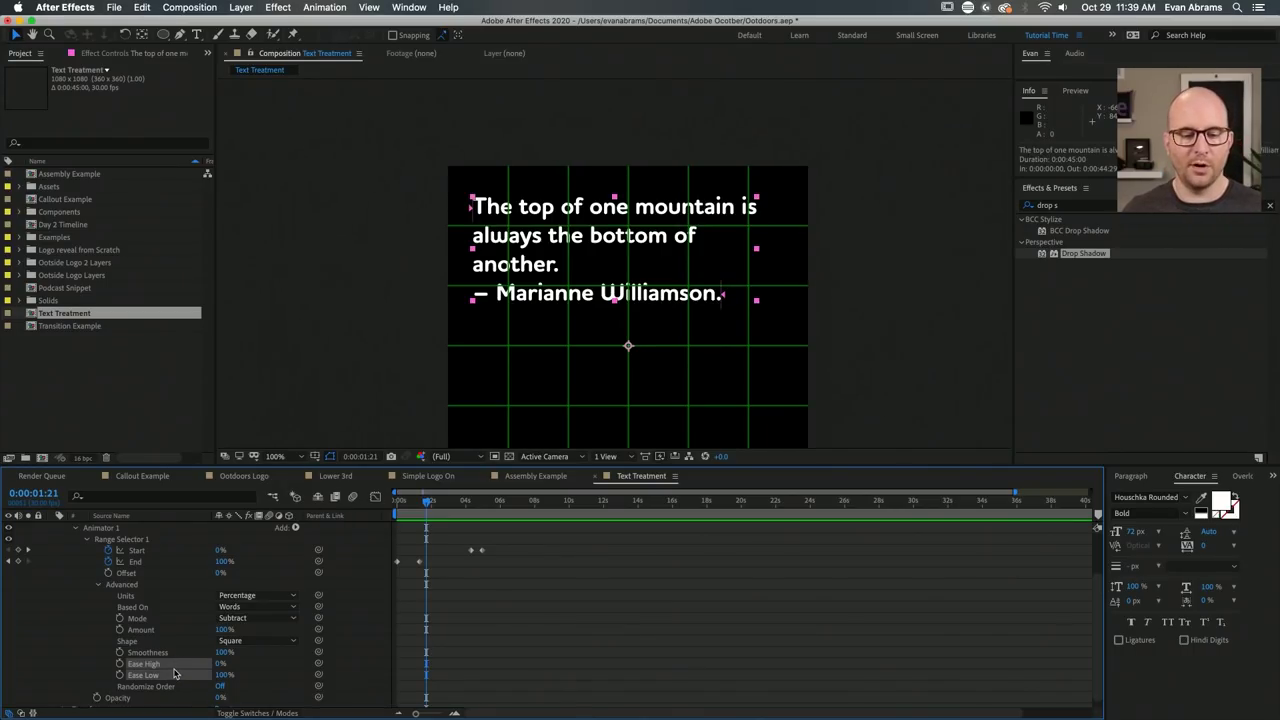
drag(438, 542, 410, 578)
drag(494, 547, 480, 568)
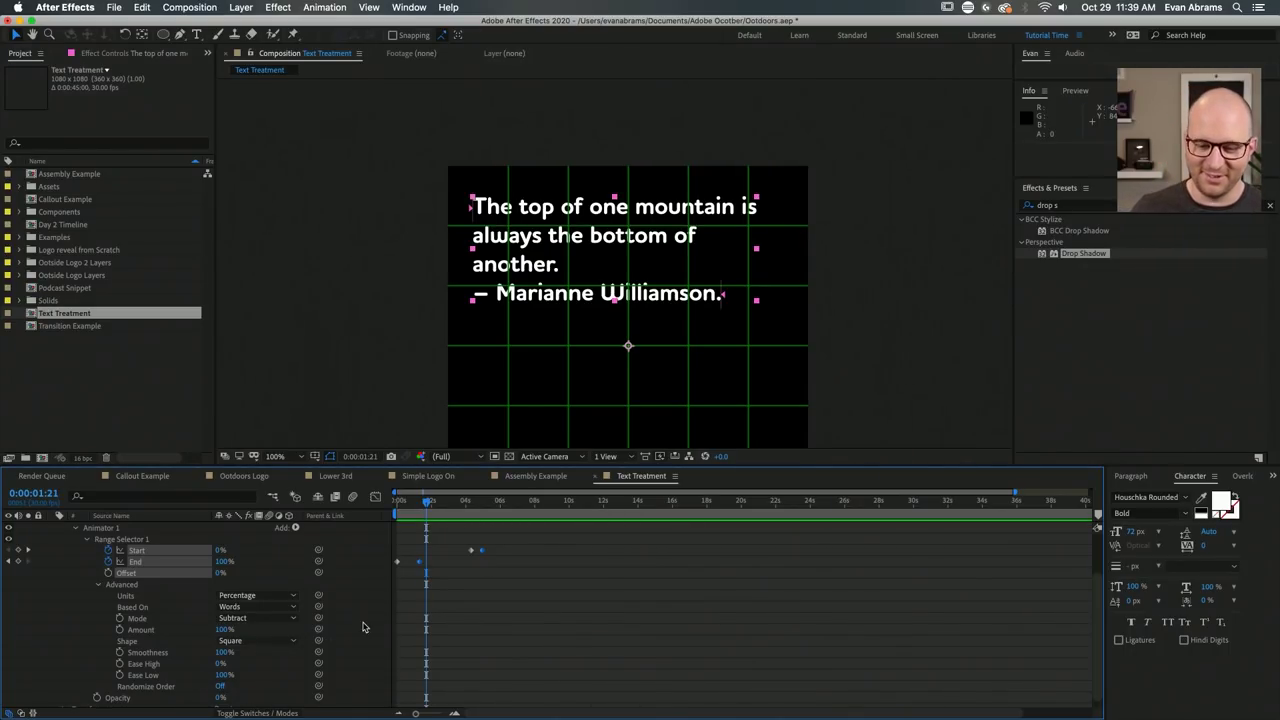
click(467, 584)
Collapse the quote layer's properties and zoom the viewer to 50%.
scroll(467, 584, up, 3)
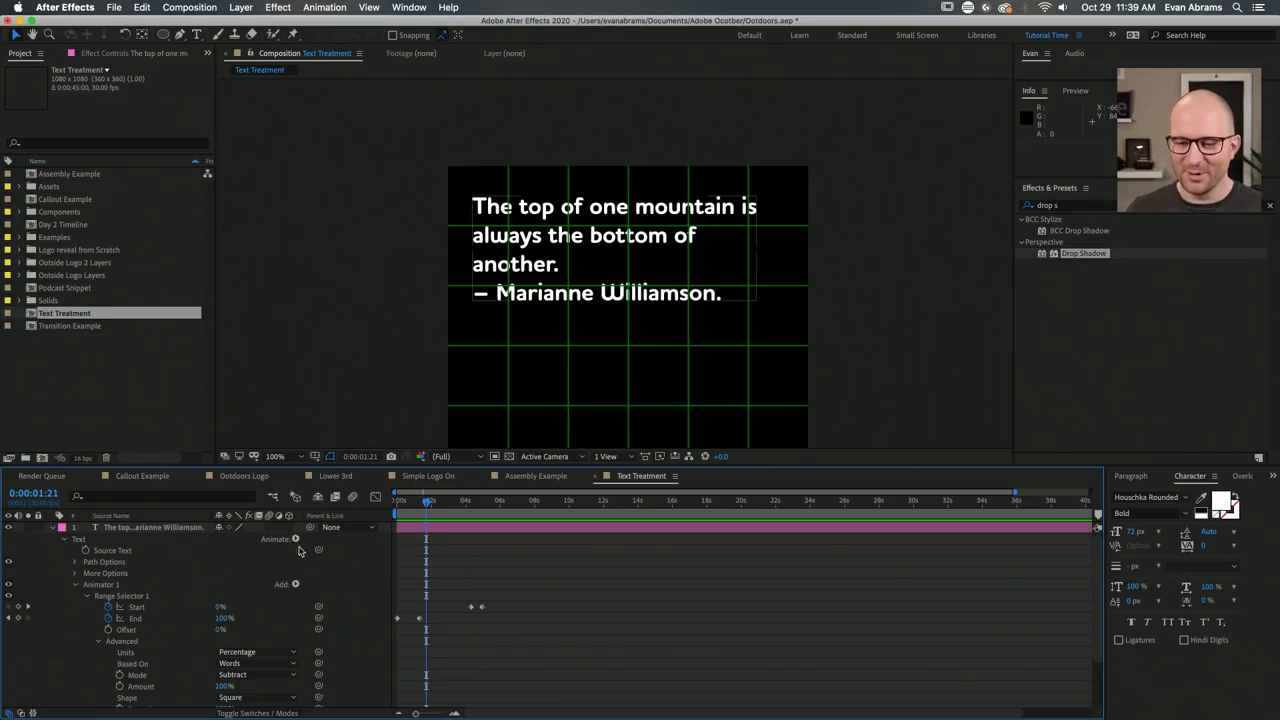
click(53, 528)
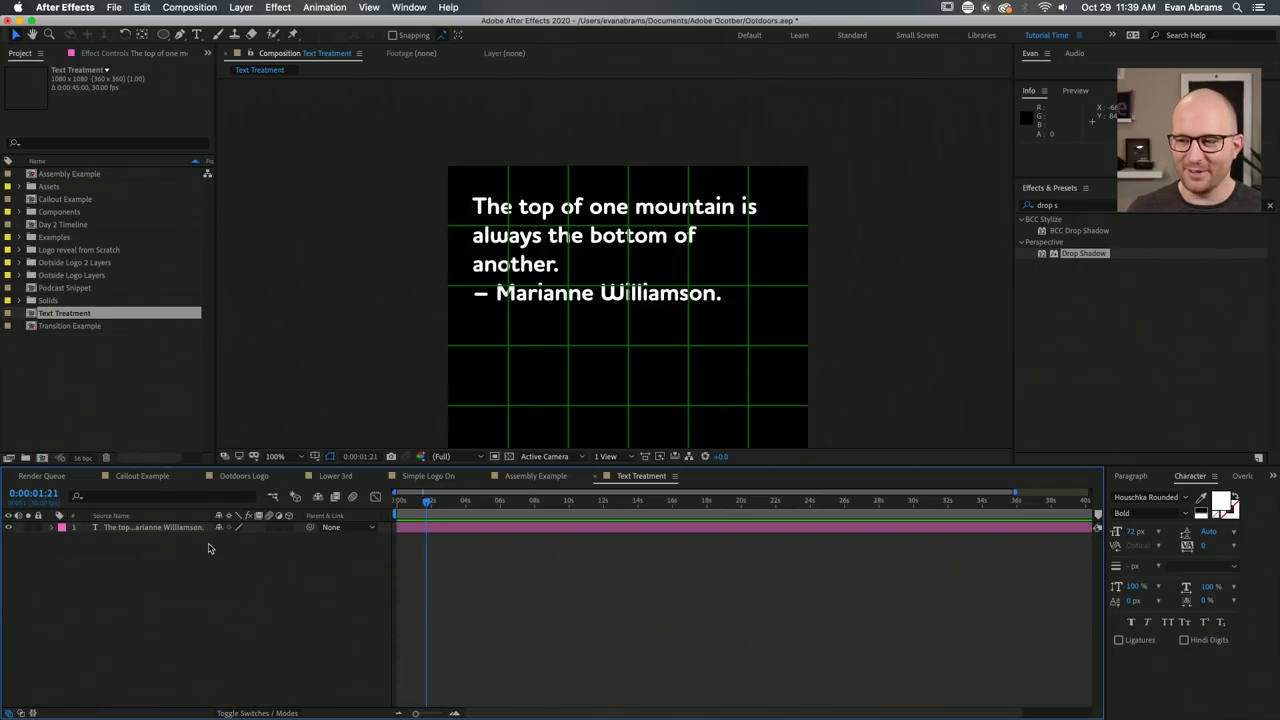
click(597, 278)
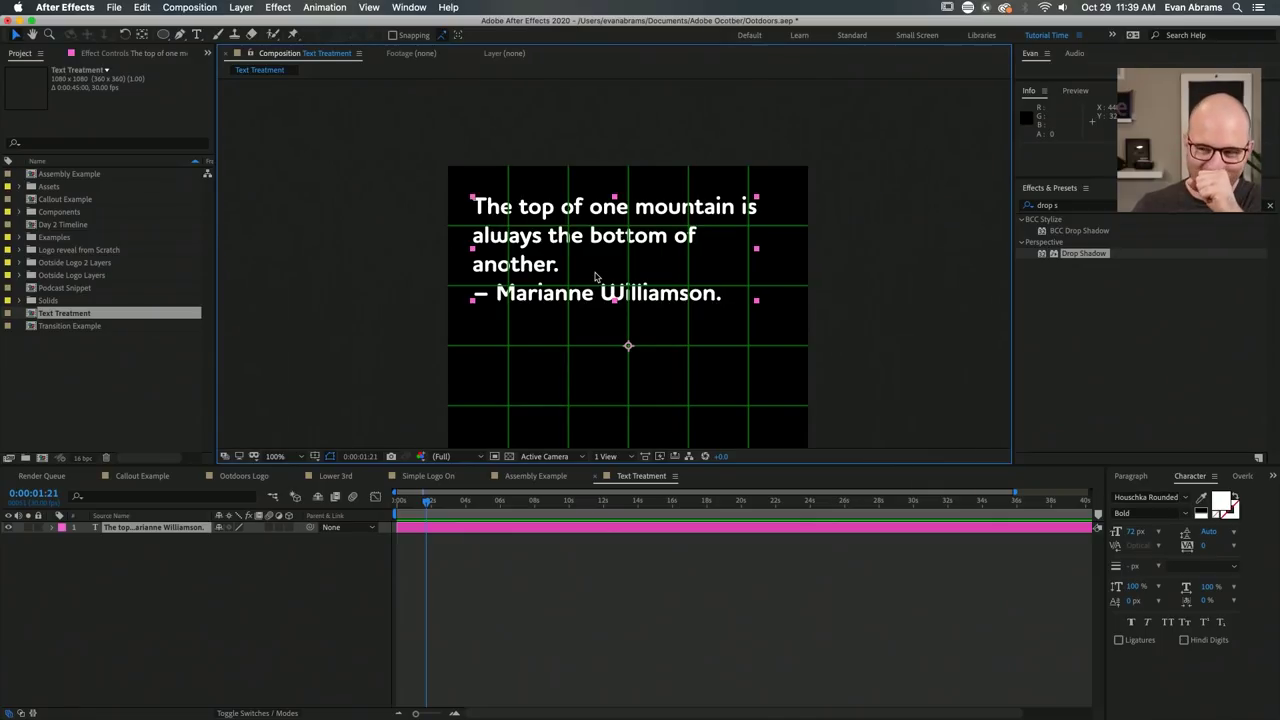
key(comma)
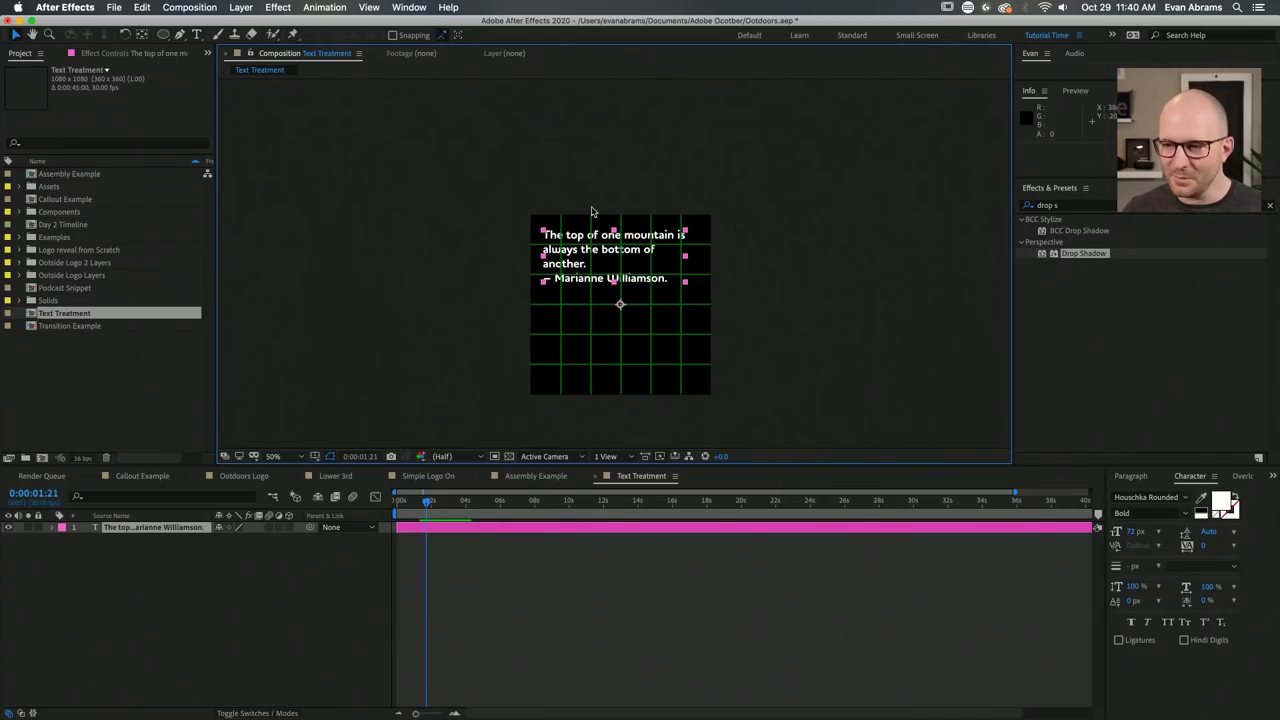
Replay the quote reveal from the start, stopping at 0:00:03:00, and reselect the layer.
click(535, 584)
drag(425, 503, 397, 503)
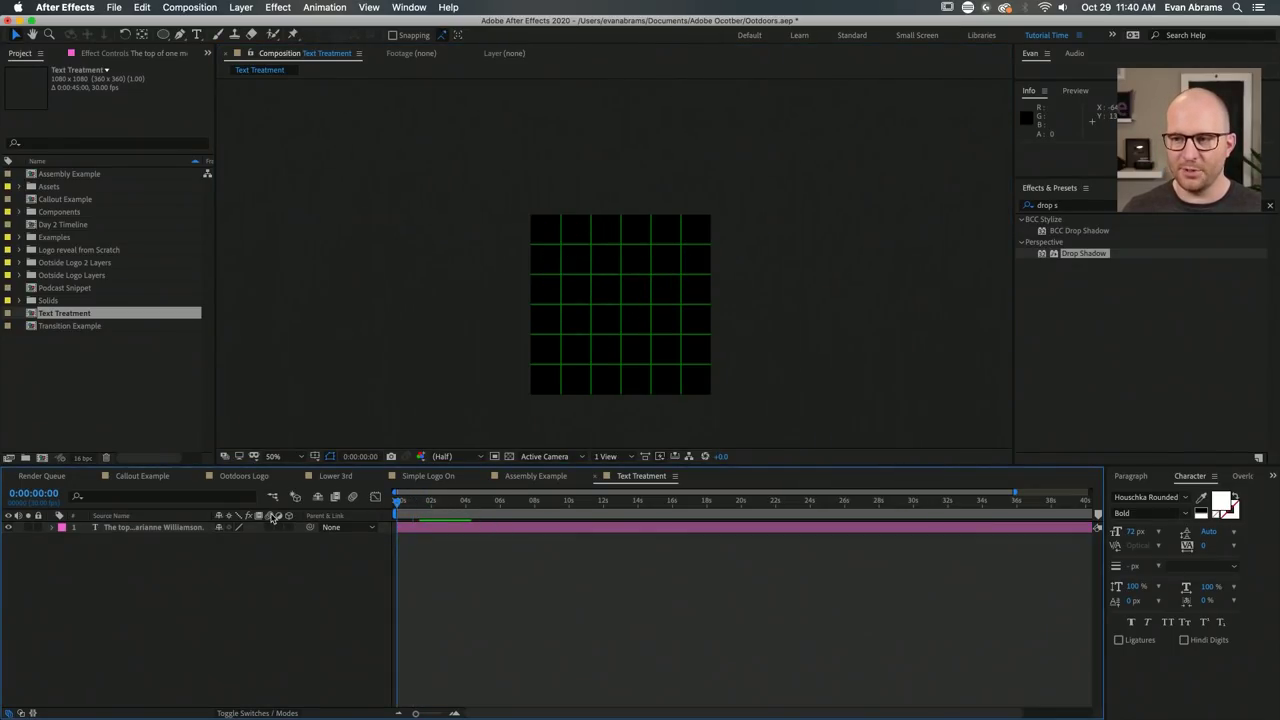
key(space)
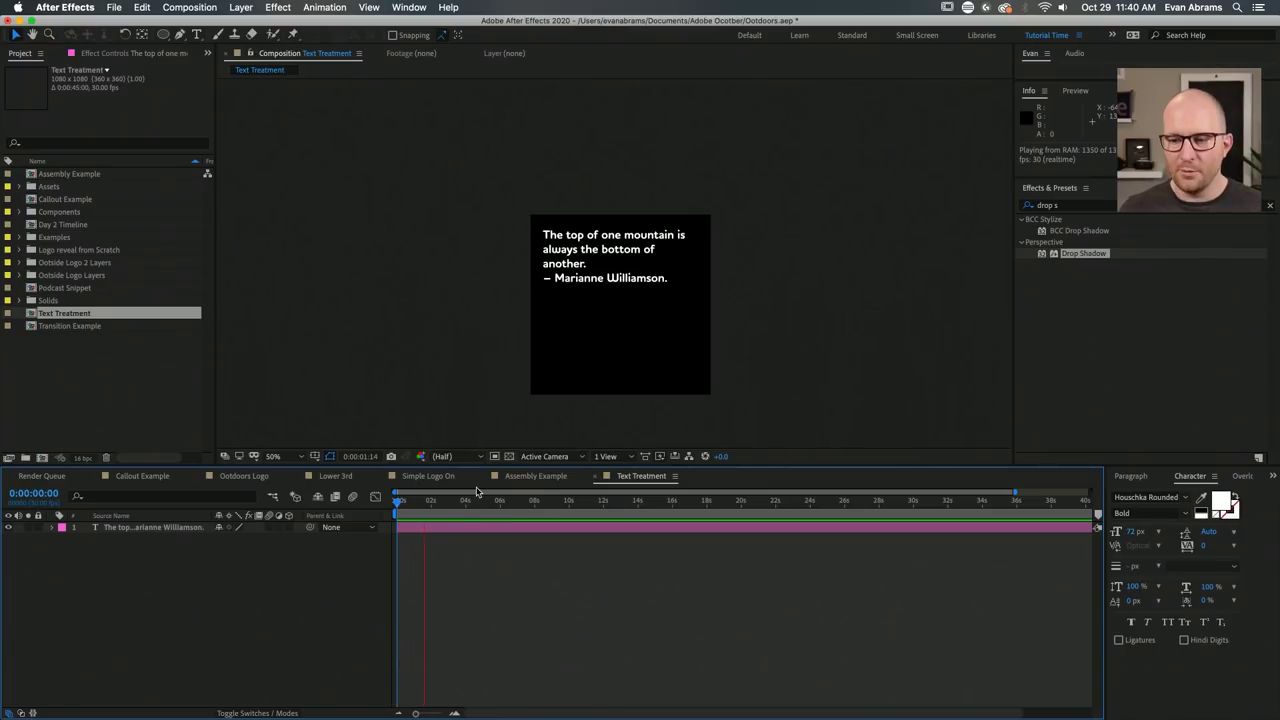
key(super+apostrophe)
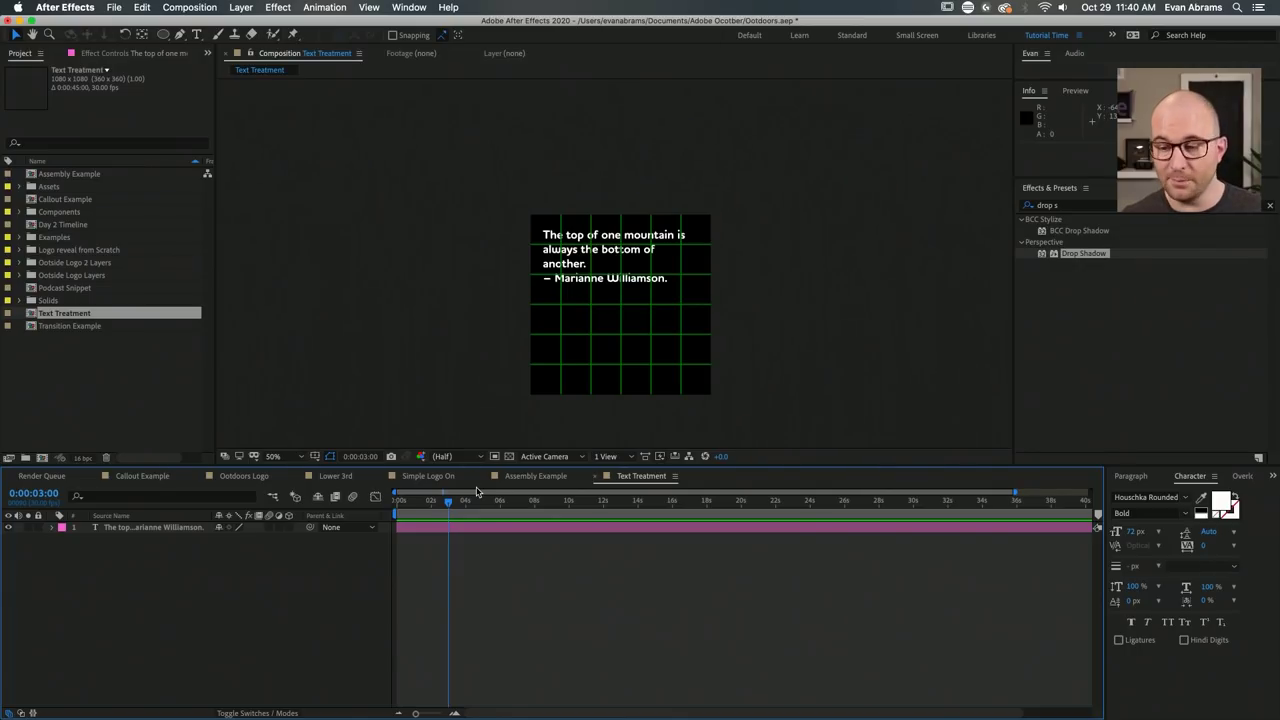
click(130, 527)
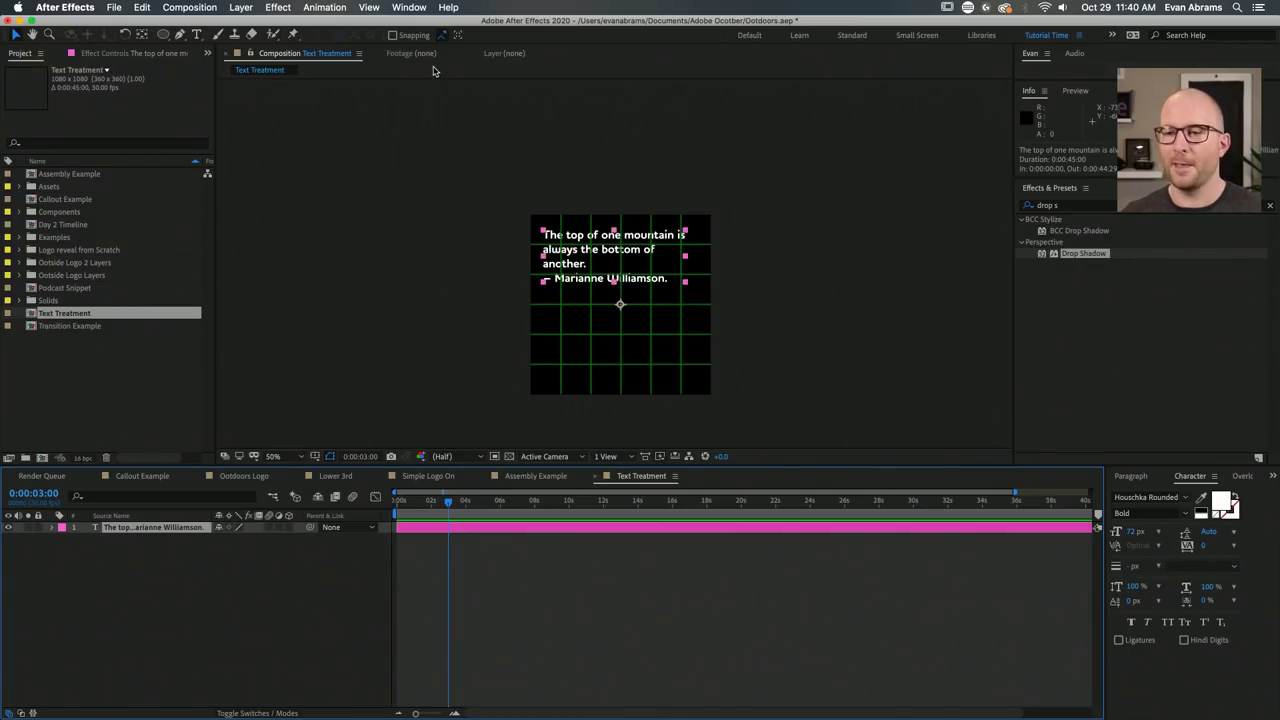
click(425, 10)
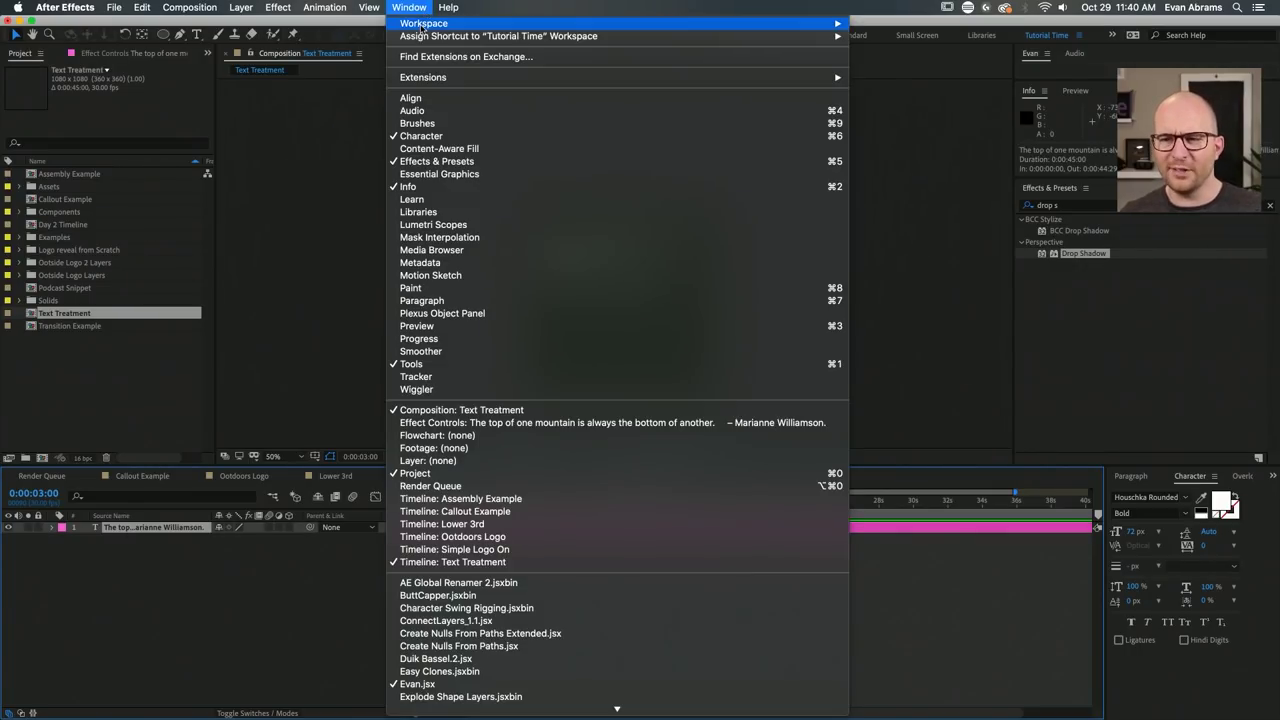
Show Essential Graphics with Text Treatment as the master composition.
click(437, 175)
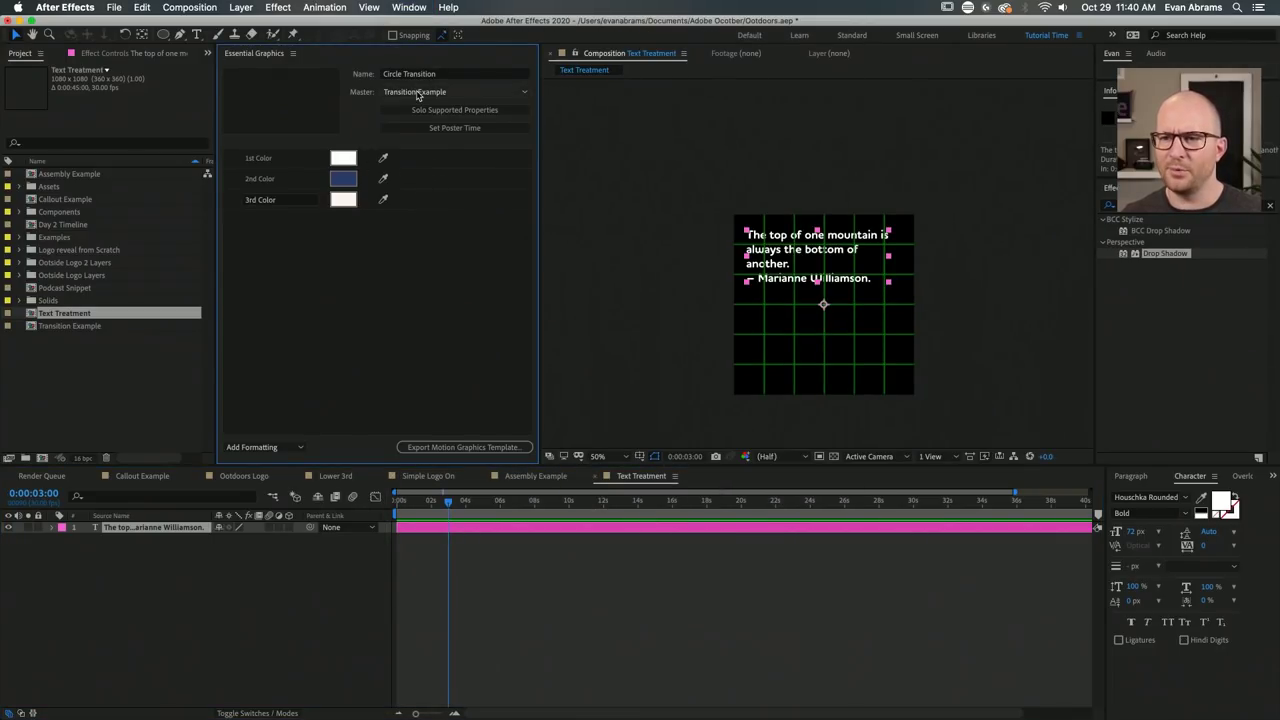
click(405, 90)
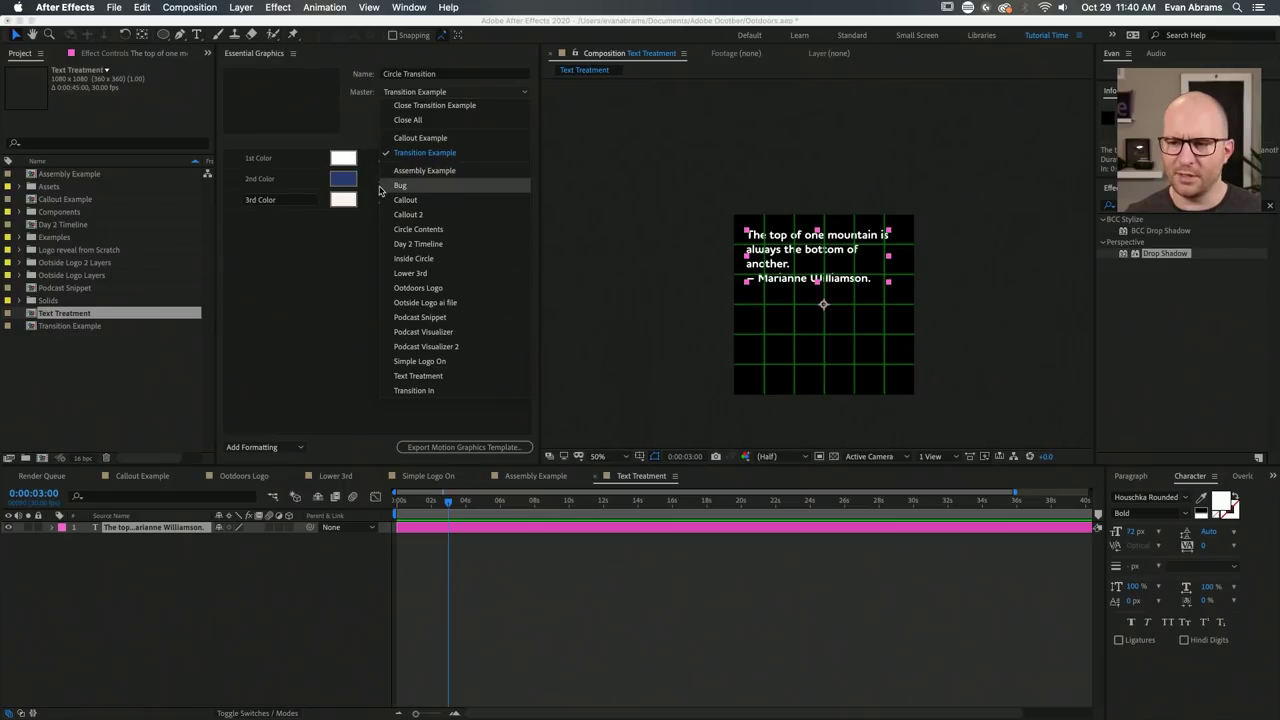
click(417, 375)
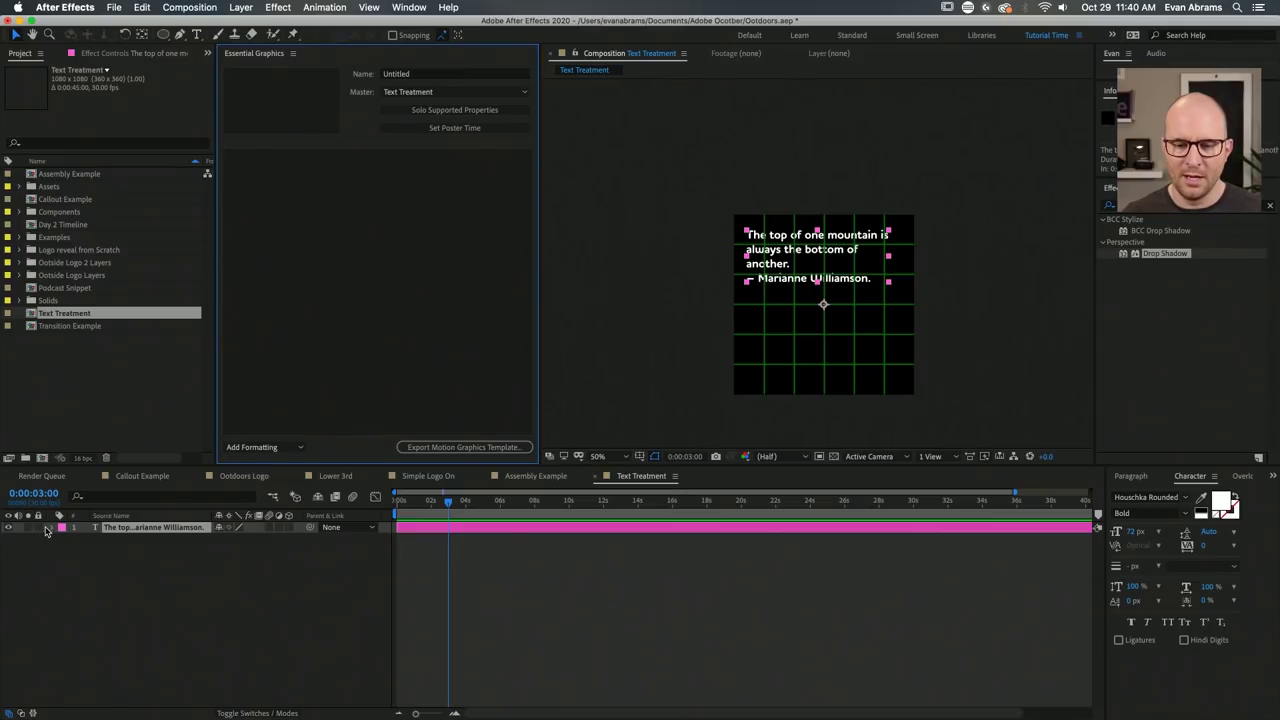
Add the quote's Source Text to Essential Graphics and rename the control Quote.
click(52, 528)
click(110, 552)
drag(110, 555, 296, 284)
double_click(281, 159)
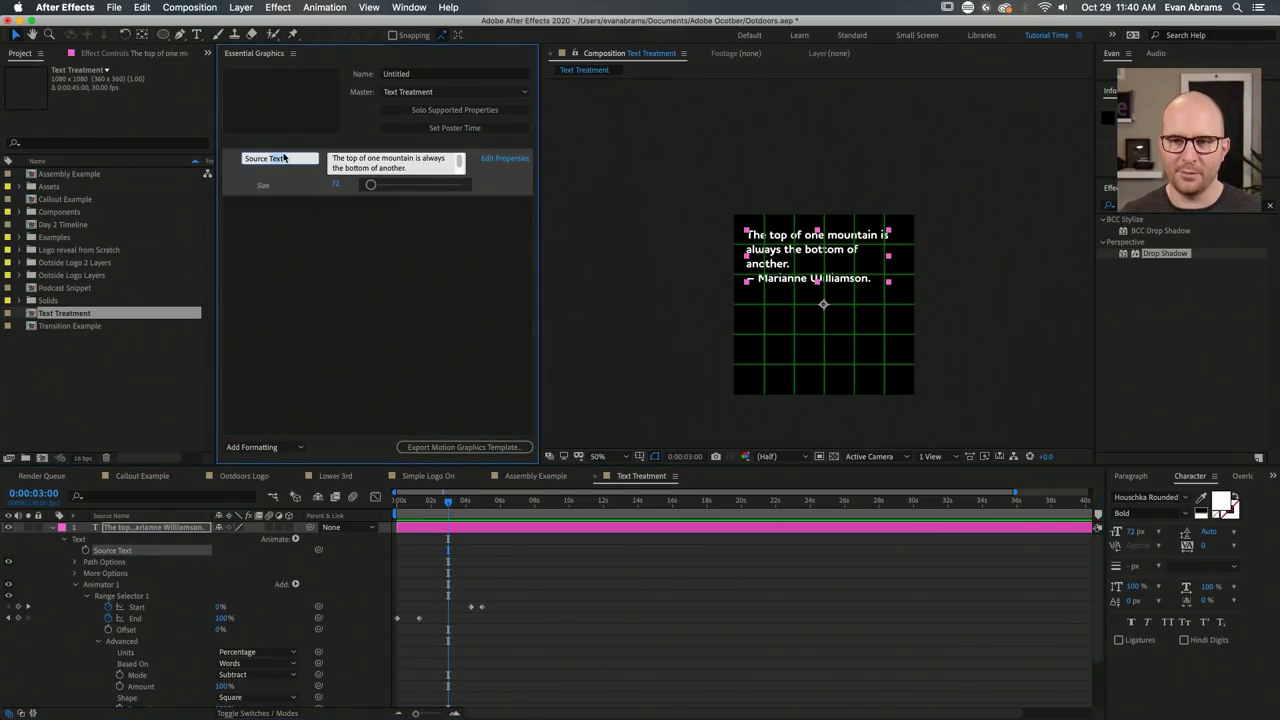
text(Quote)
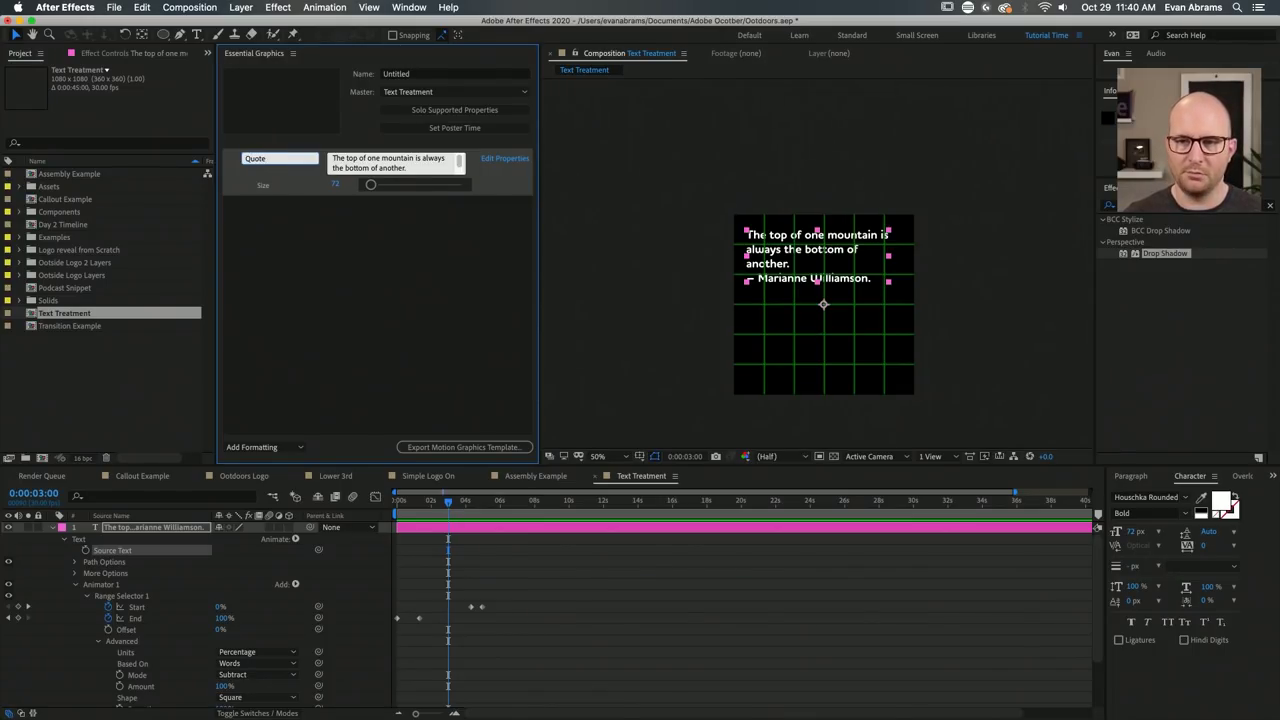
key(Return)
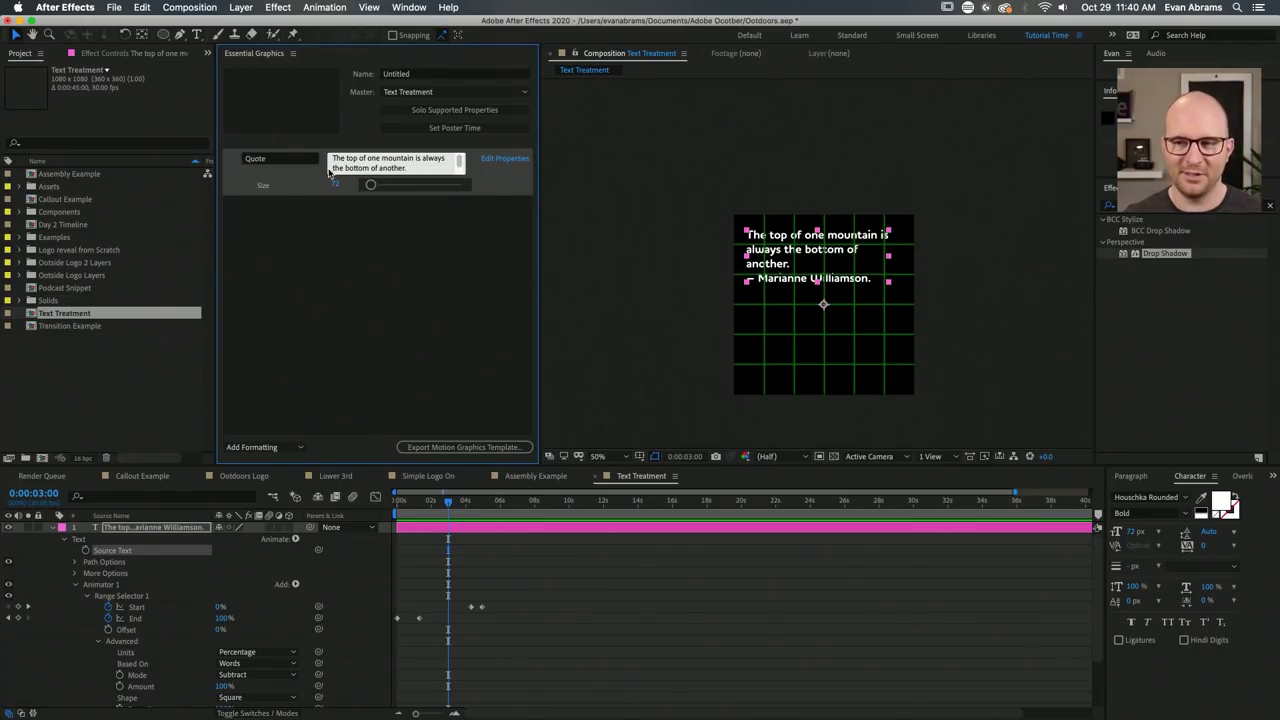
Deselect the text layer and save the project.
scroll(458, 161, down, 2)
scroll(458, 161, up, 2)
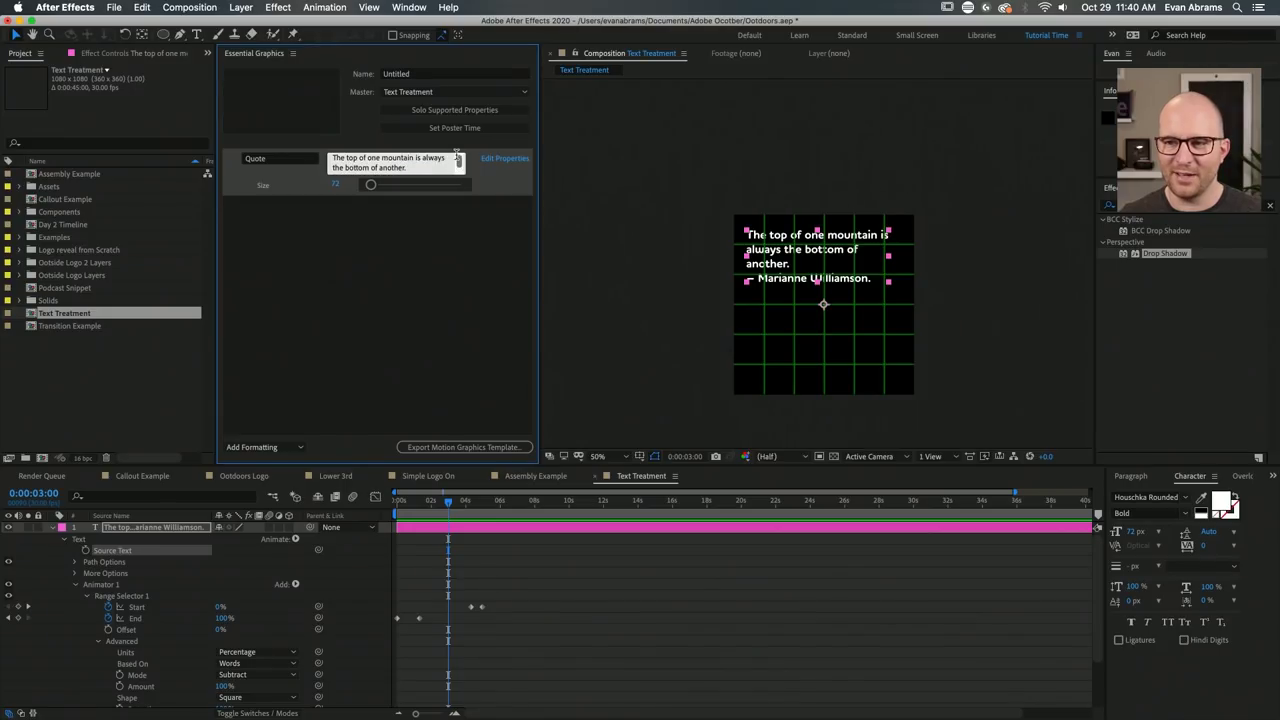
click(590, 599)
key(super+s)
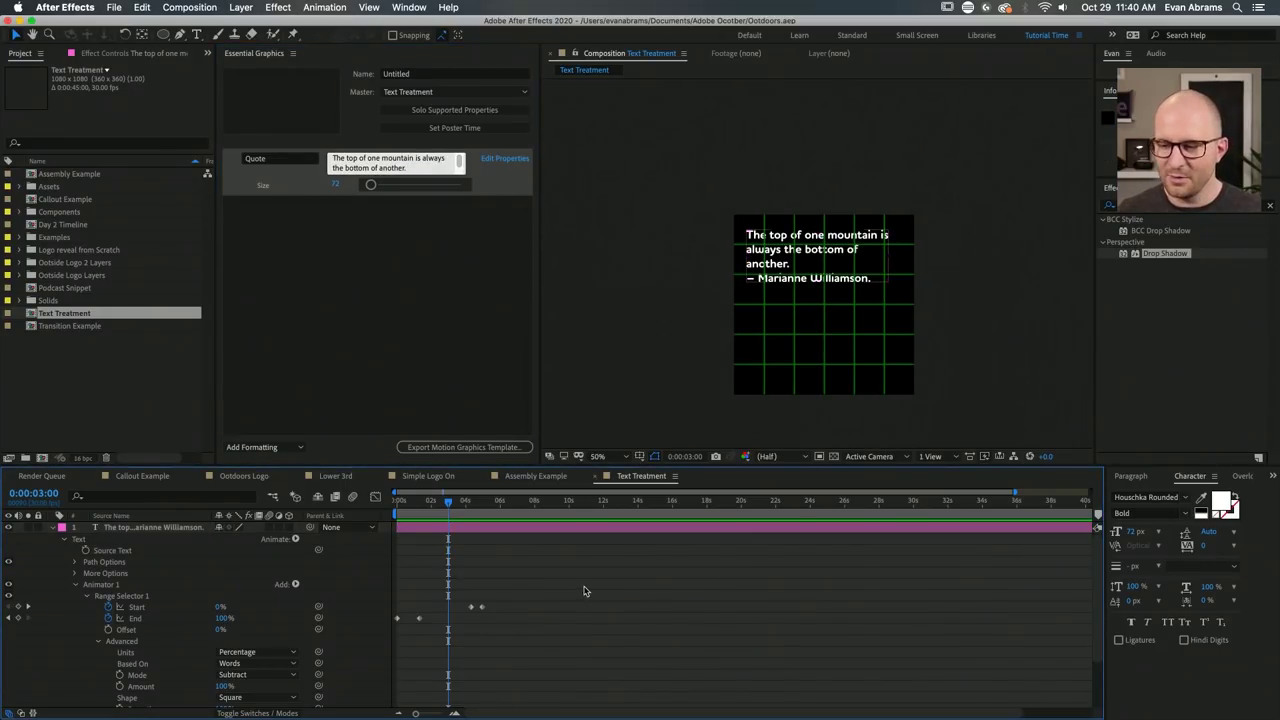
click(535, 476)
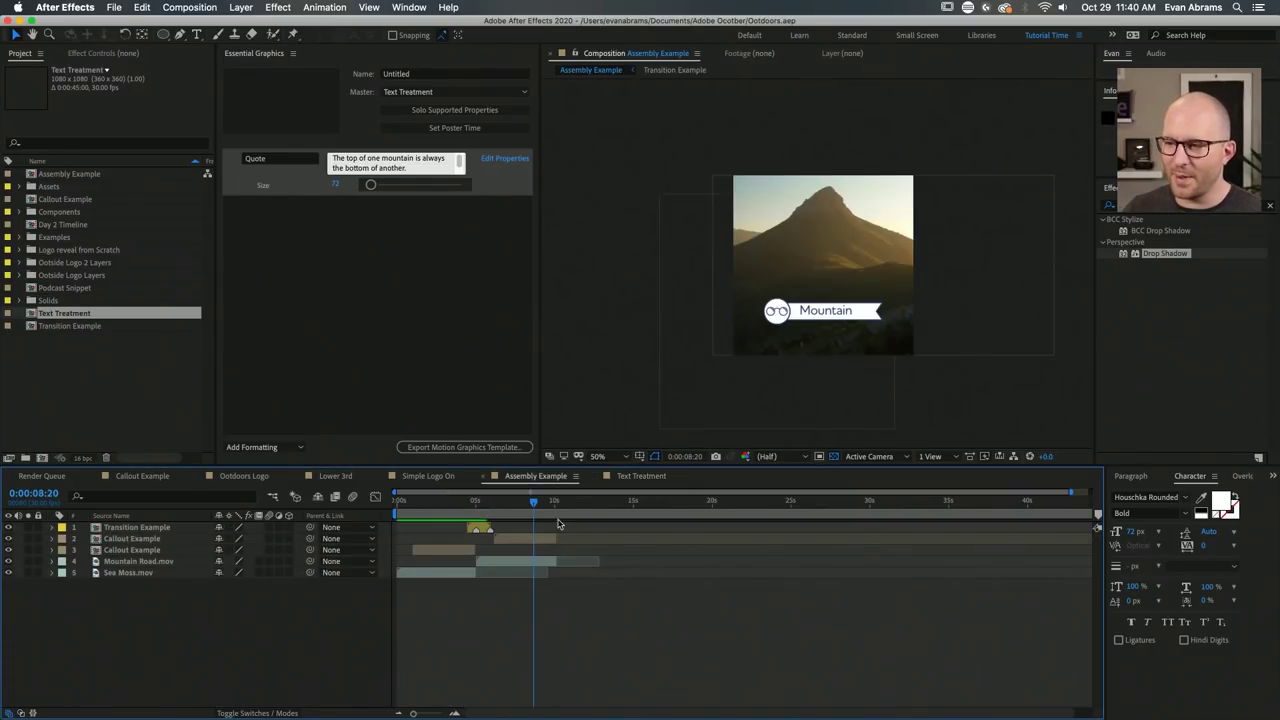
drag(529, 507, 515, 507)
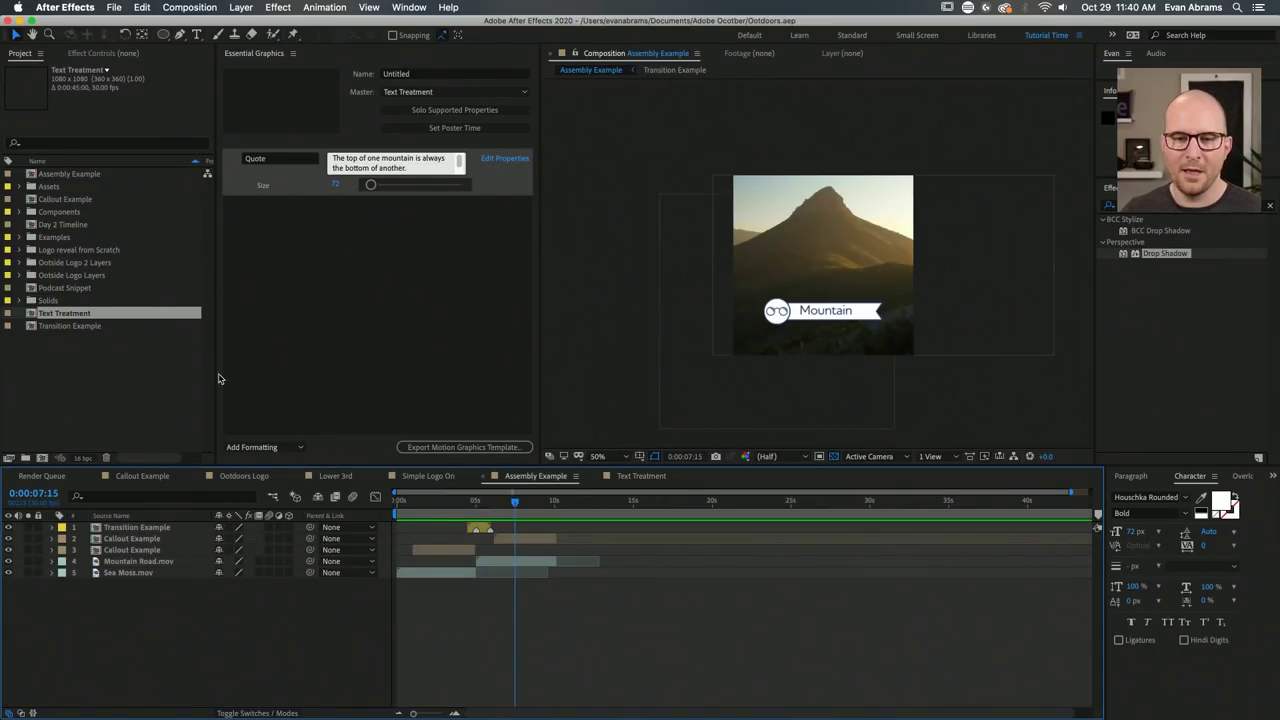
drag(84, 314, 516, 540)
key(space)
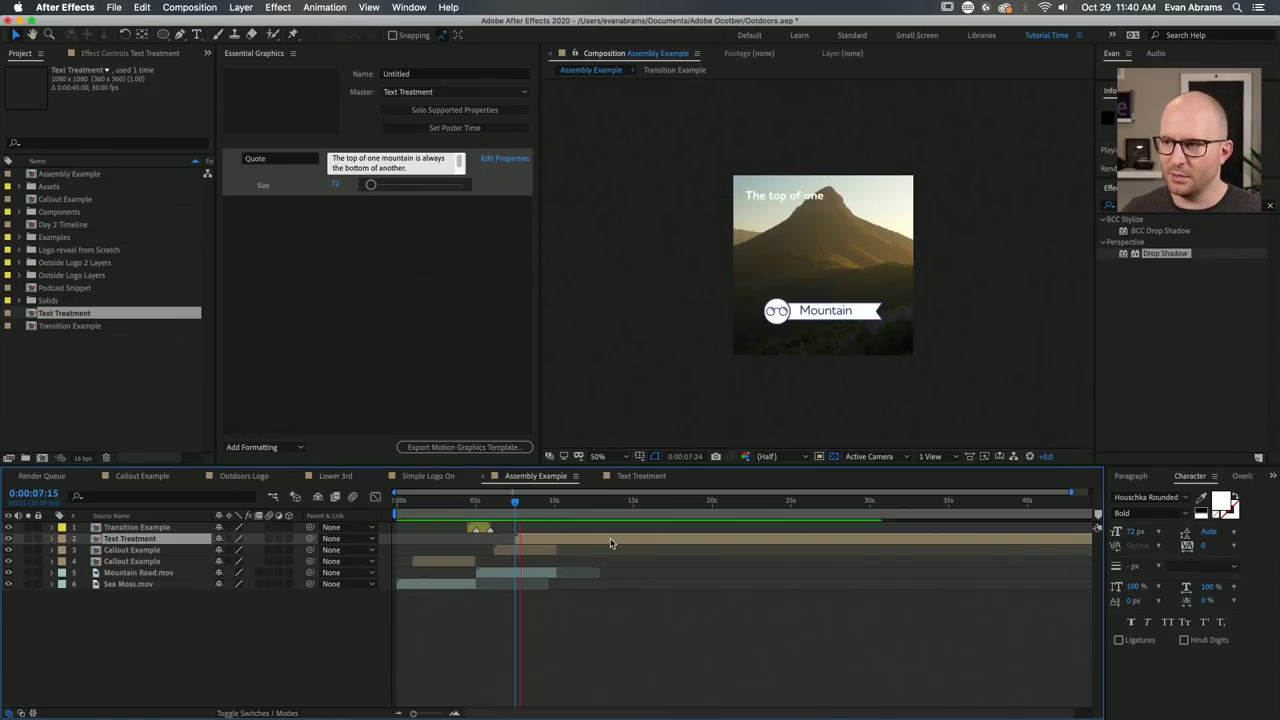
key(space)
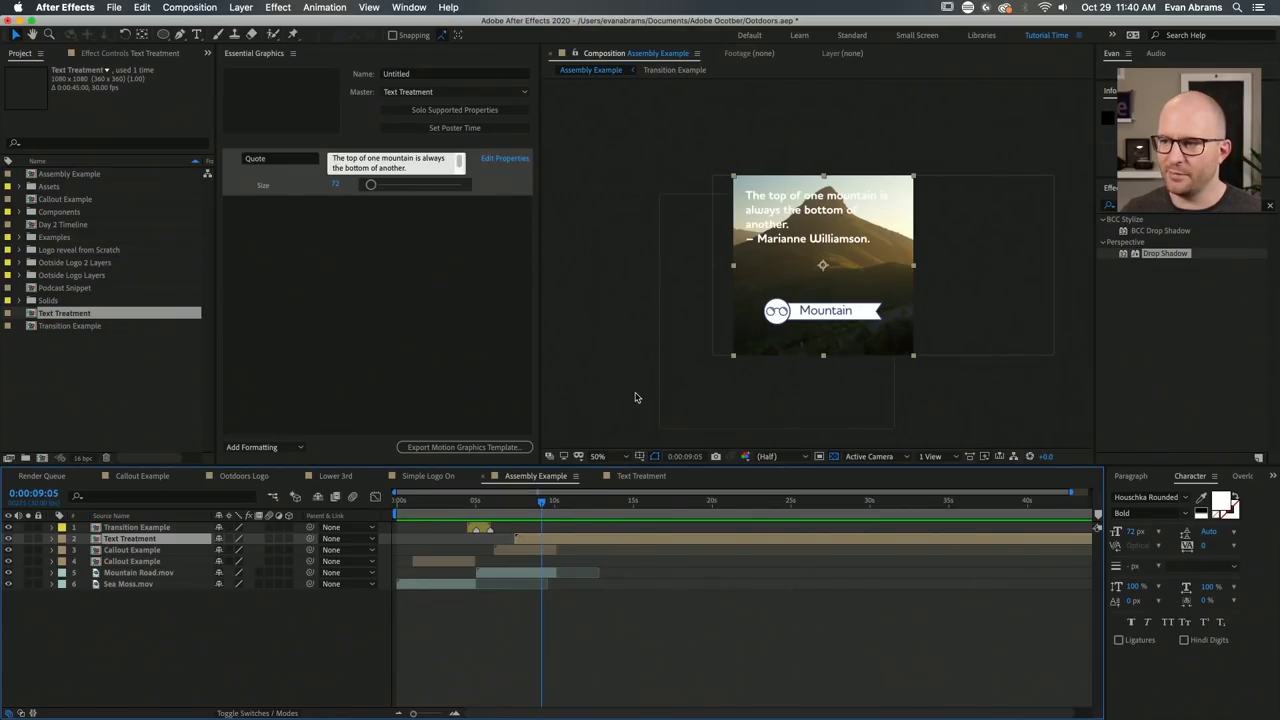
drag(800, 231, 814, 258)
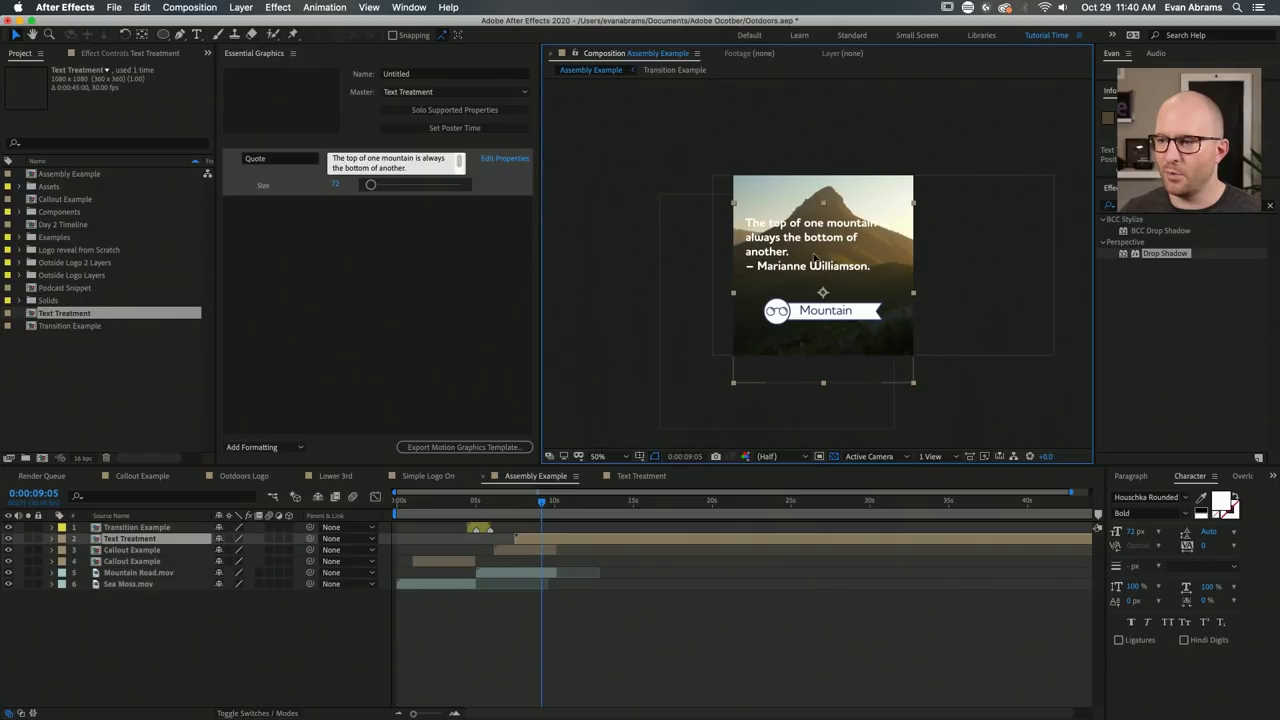
click(639, 456)
click(646, 482)
scroll(841, 266, up, 2)
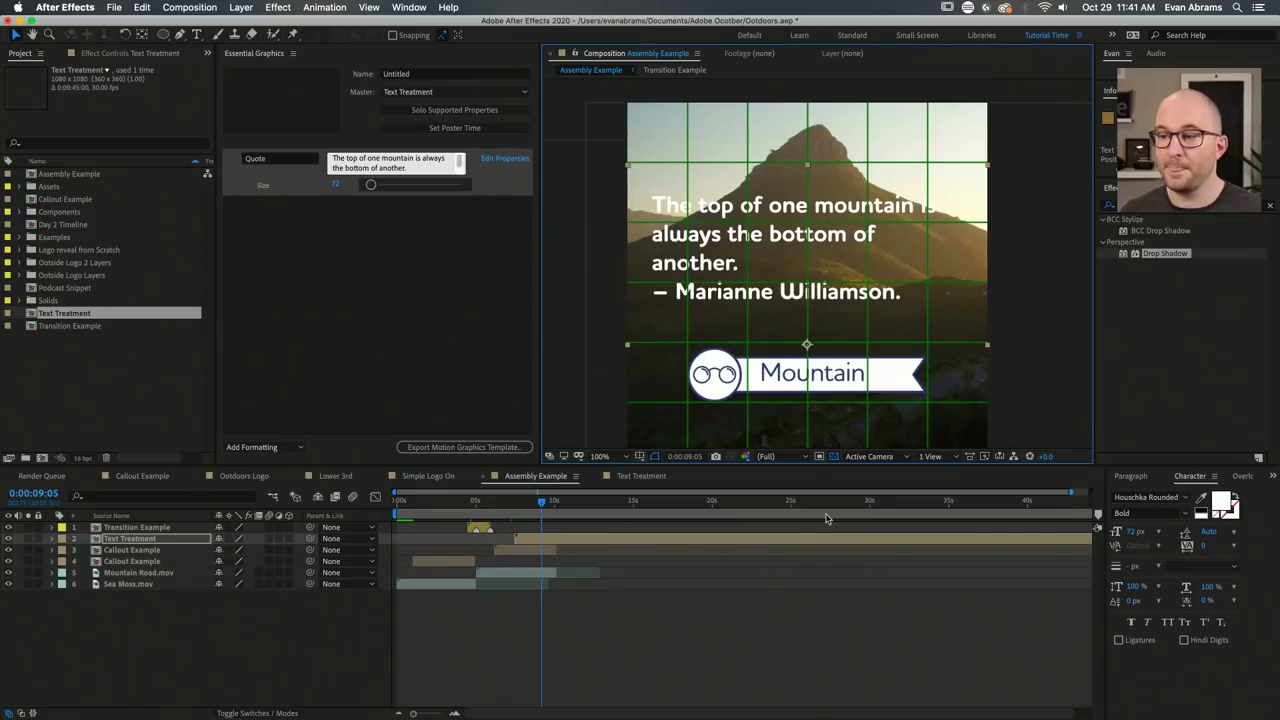
scroll(841, 266, down, 2)
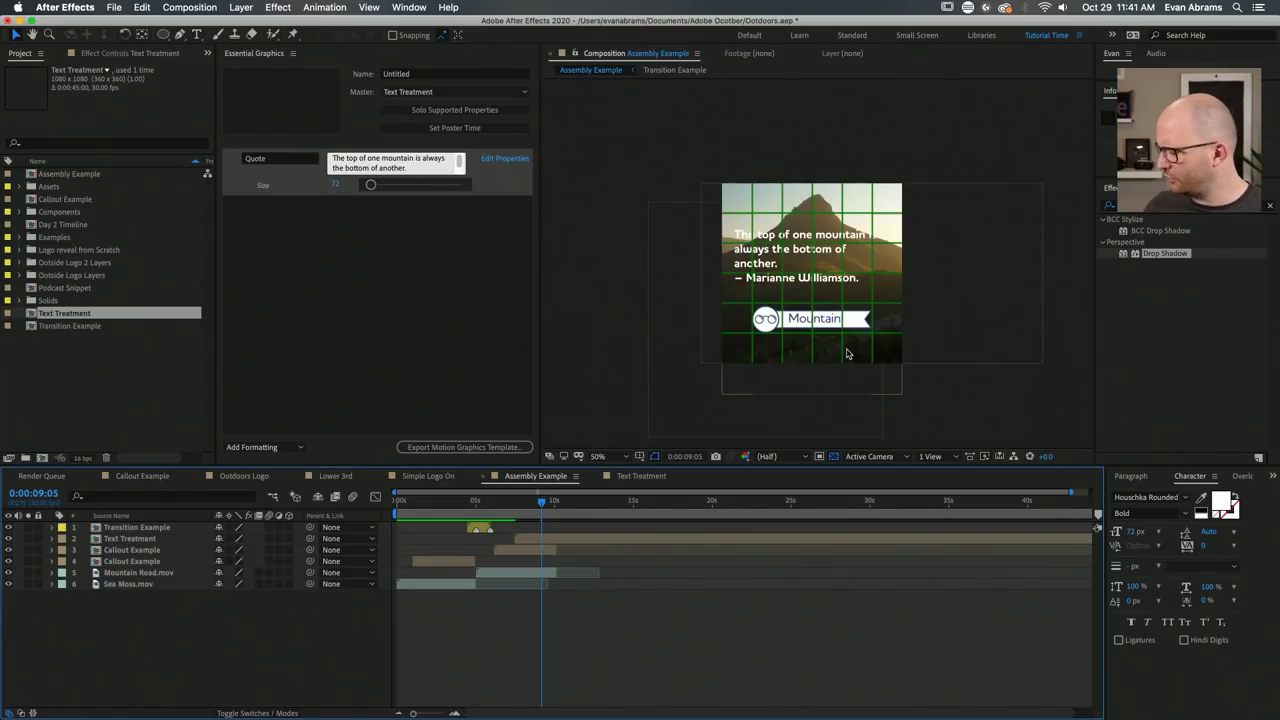
key(super+Tab)
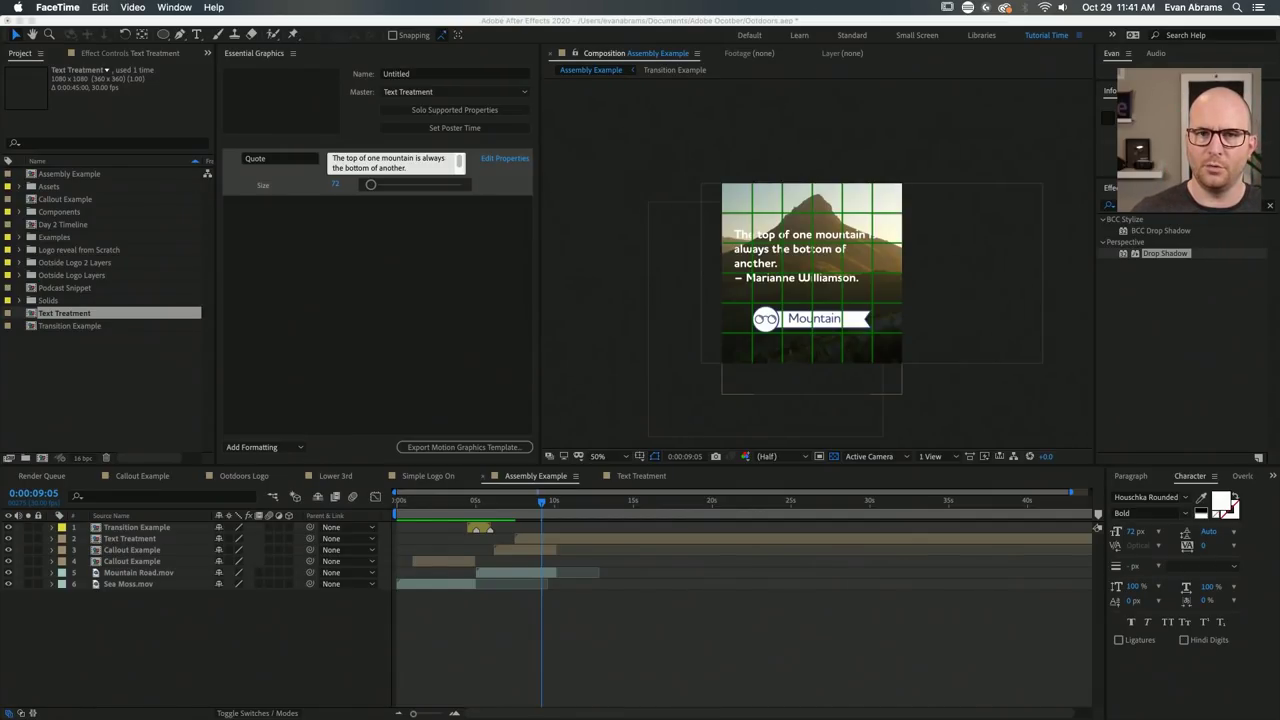
key(super+Tab)
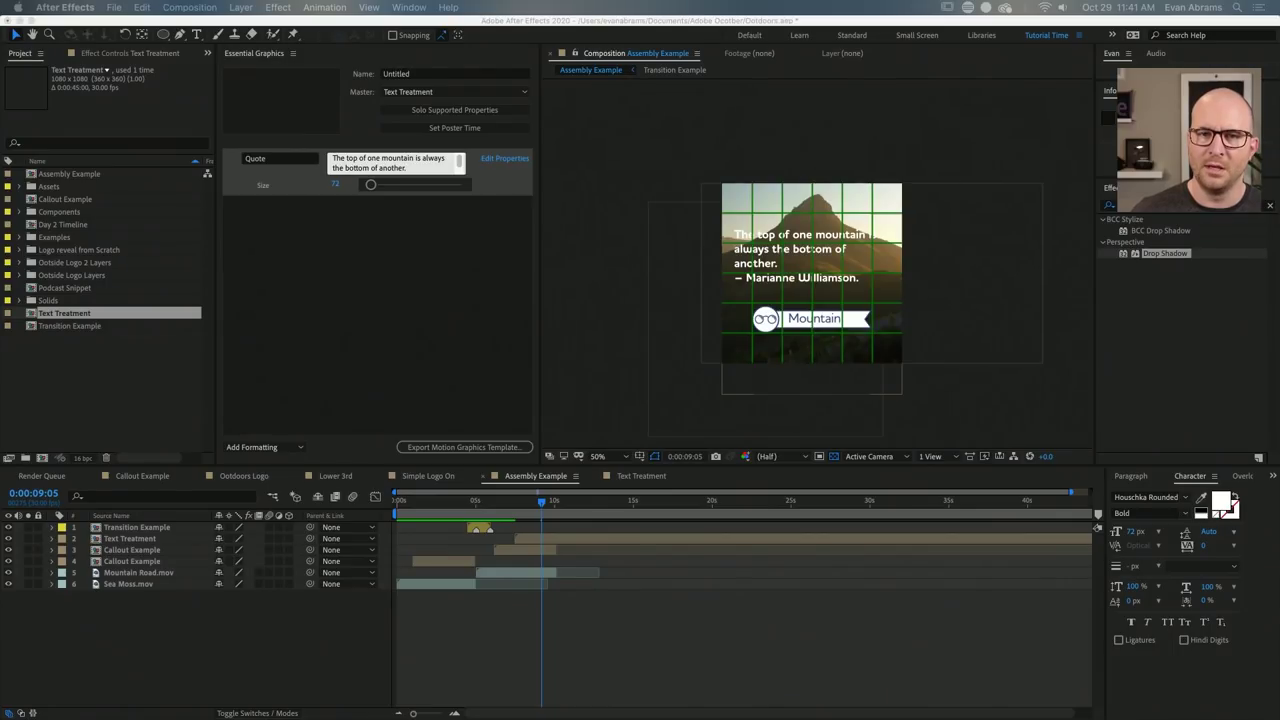
click(615, 630)
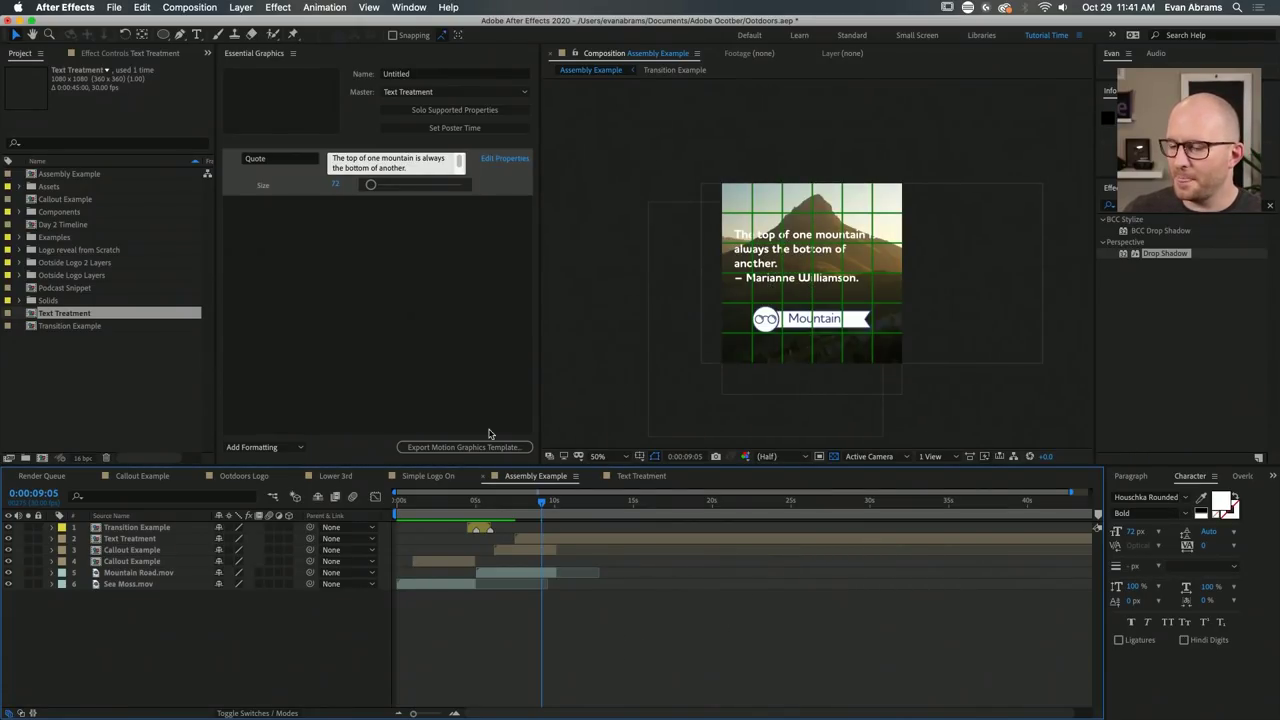
click(538, 538)
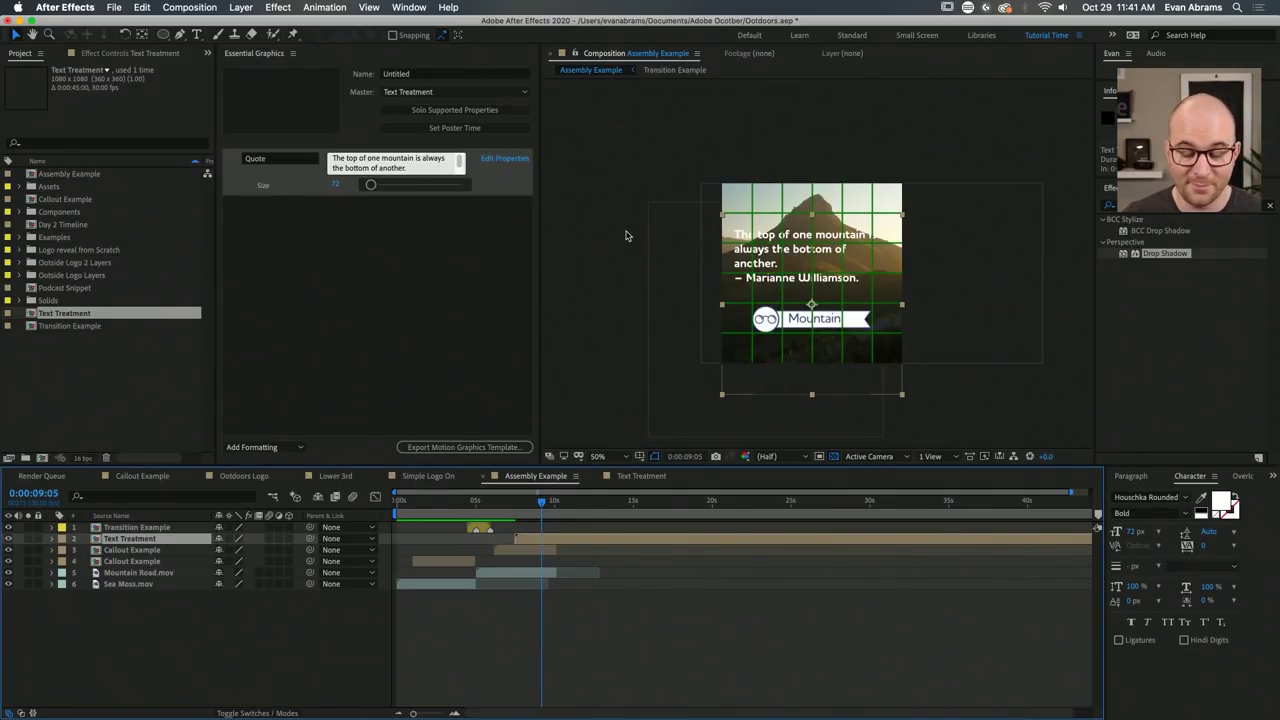
Apply a Drop Shadow effect to the quote text and set its Softness to 18.
key(period)
key(period)
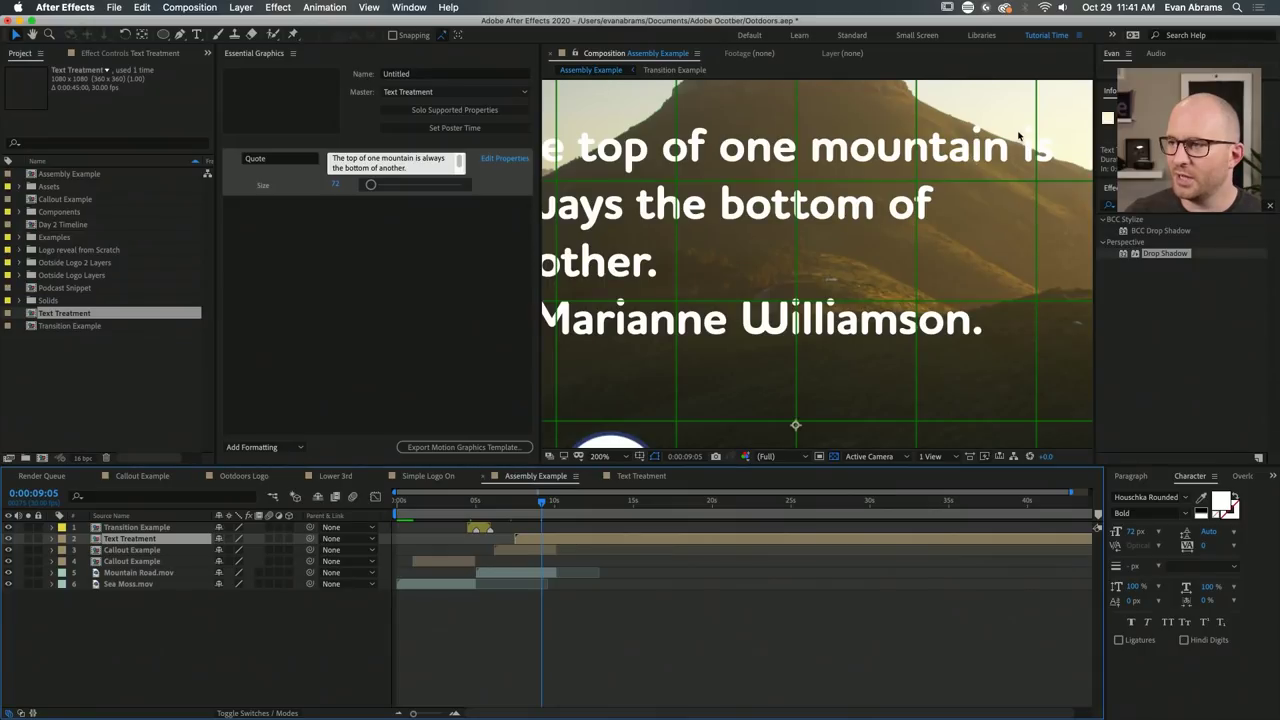
key(comma)
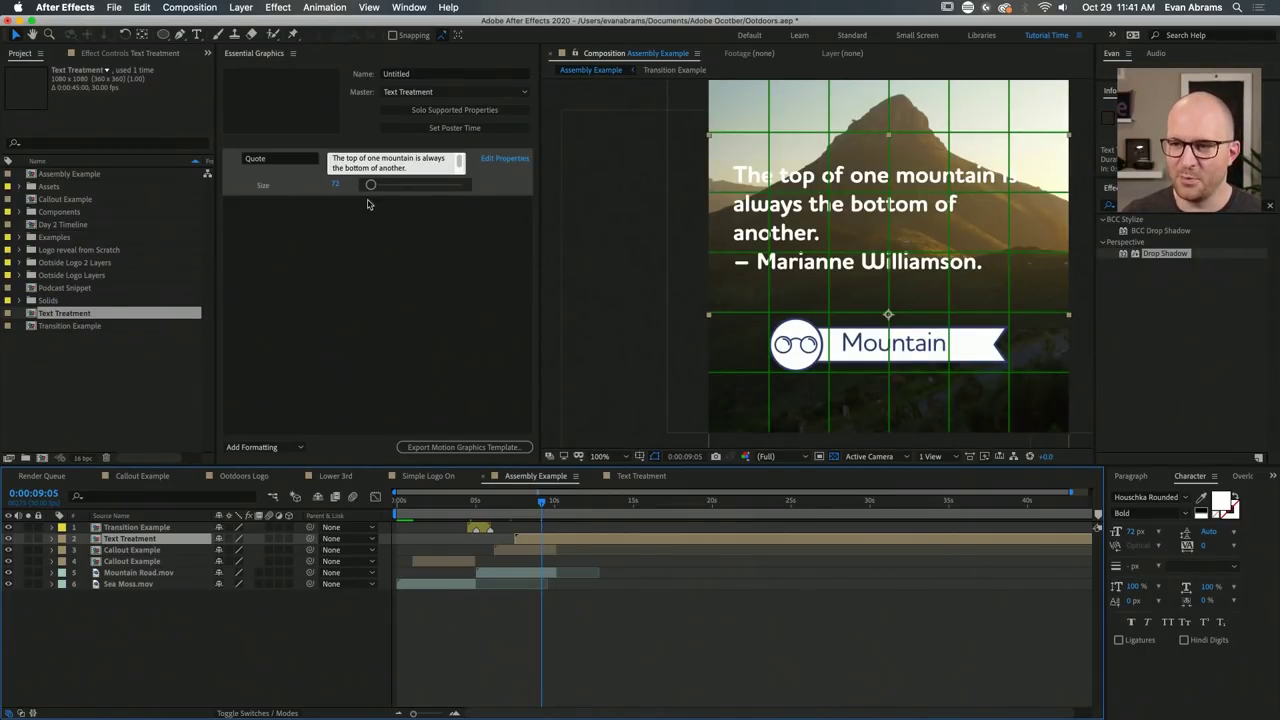
drag(967, 211, 916, 234)
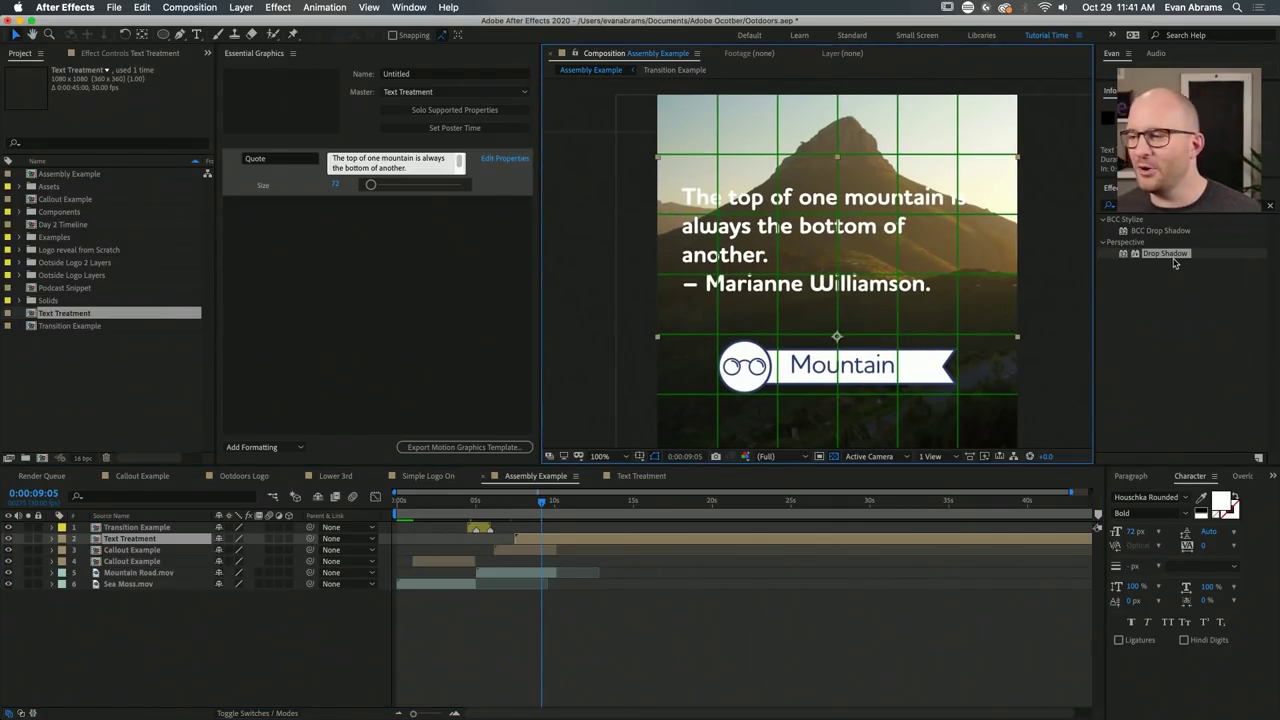
drag(1165, 253, 838, 270)
scroll(950, 200, up, 1)
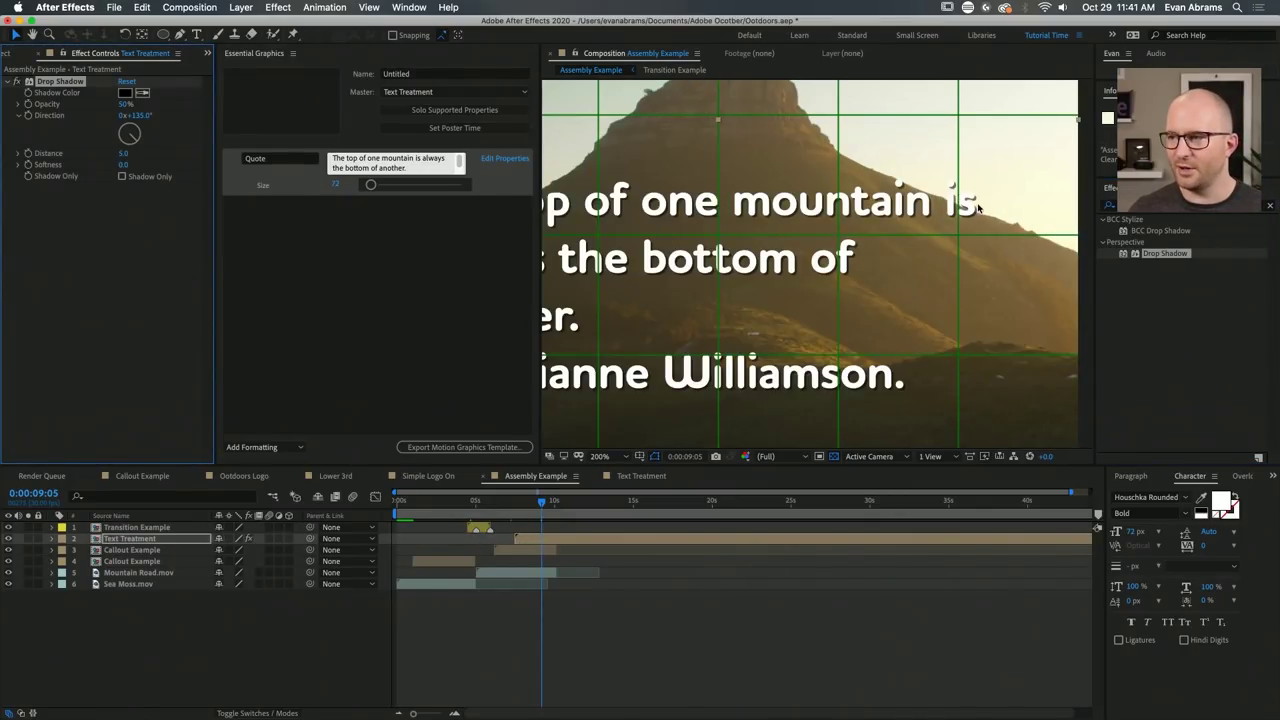
drag(121, 167, 150, 167)
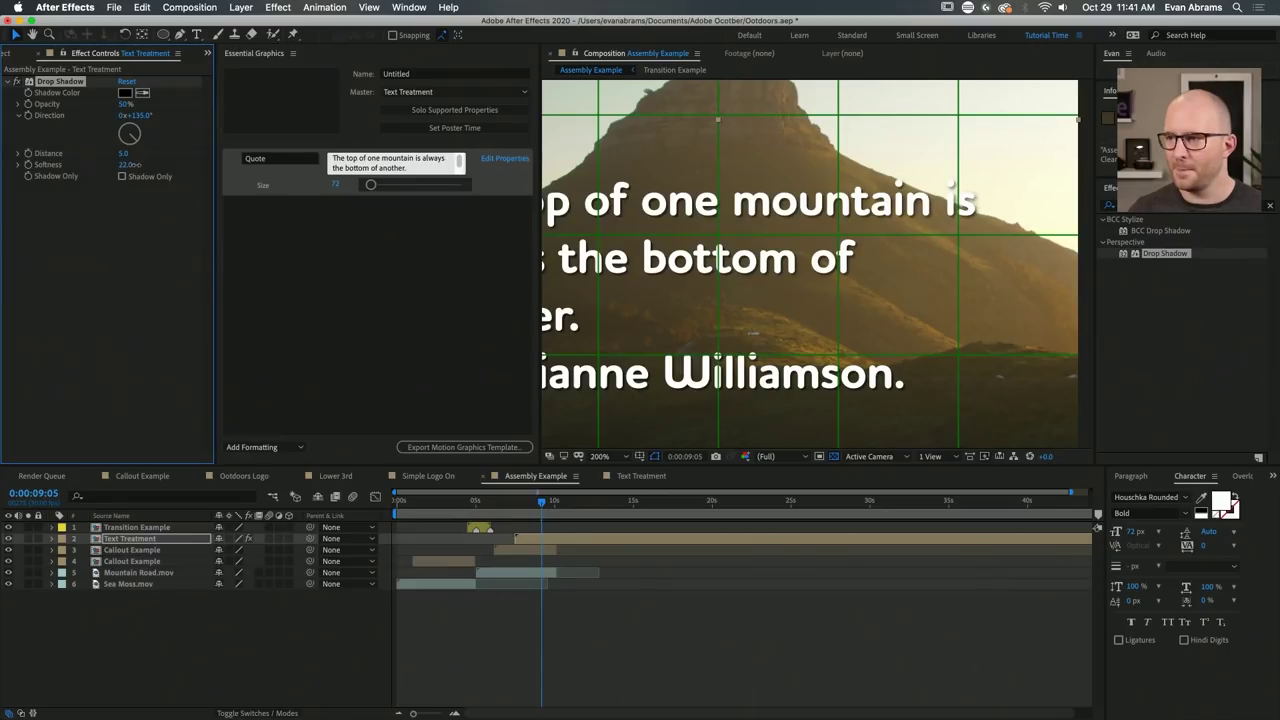
scroll(687, 156, down, 2)
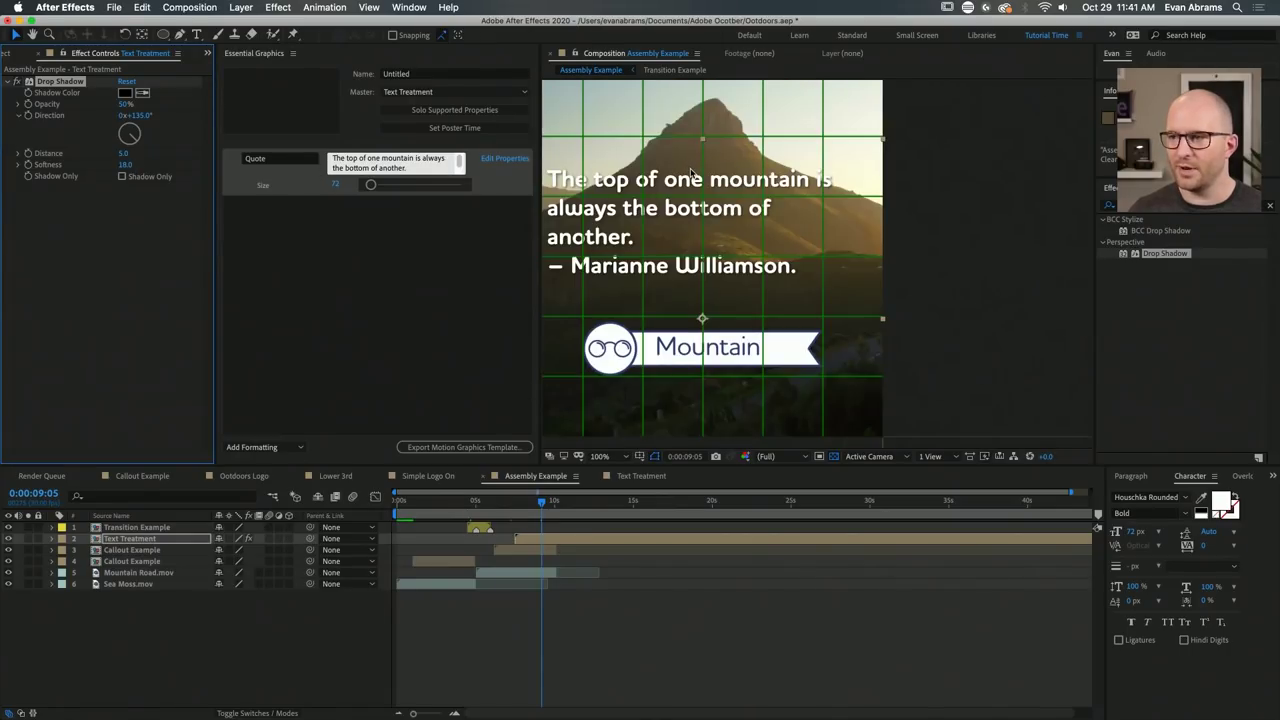
Hide the green proportional grid overlay in the composition view.
key(v)
click(640, 456)
key(alt+apostrophe)
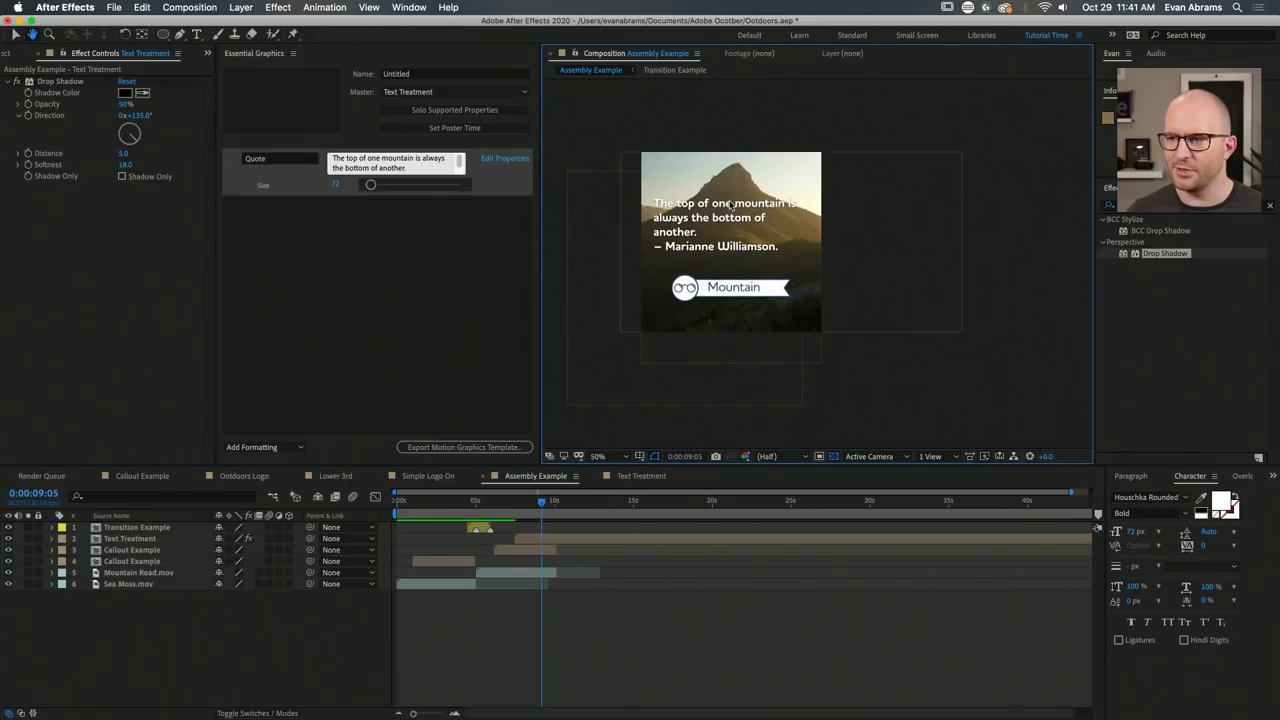
scroll(728, 205, up, 2)
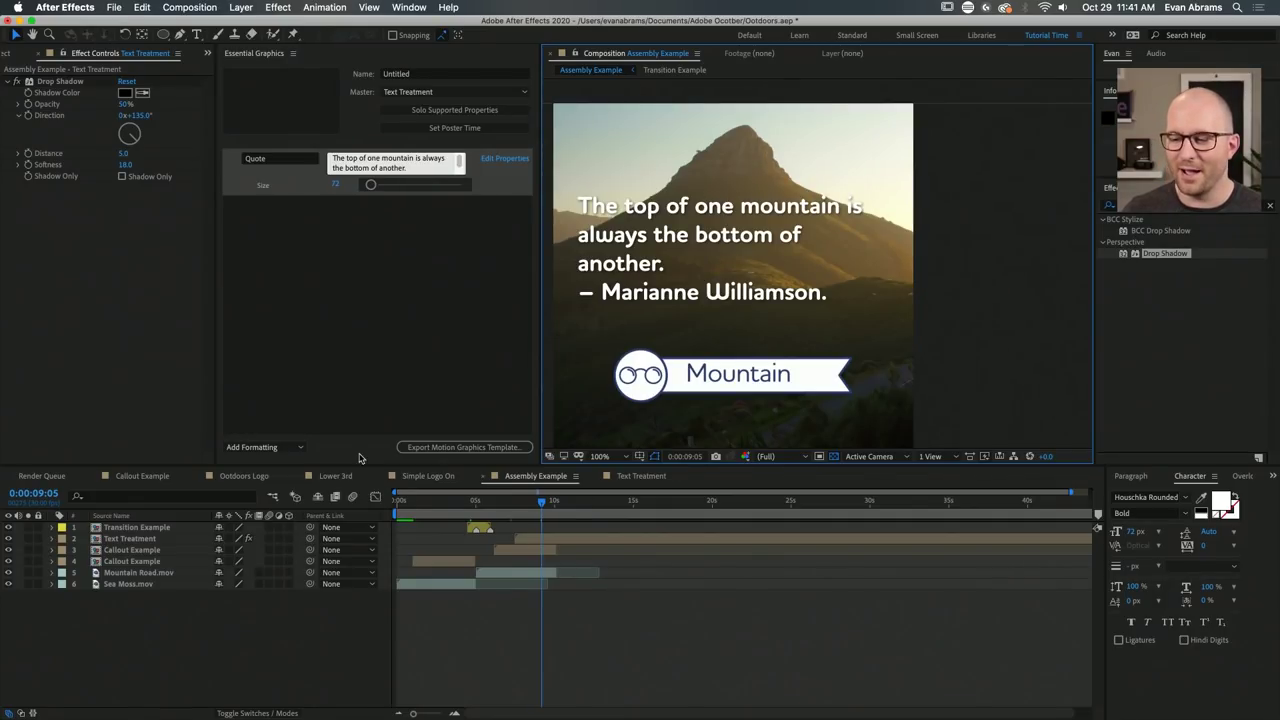
Delete the quote's Drop Shadow effect and select the Callout Example layer.
click(38, 84)
key(Delete)
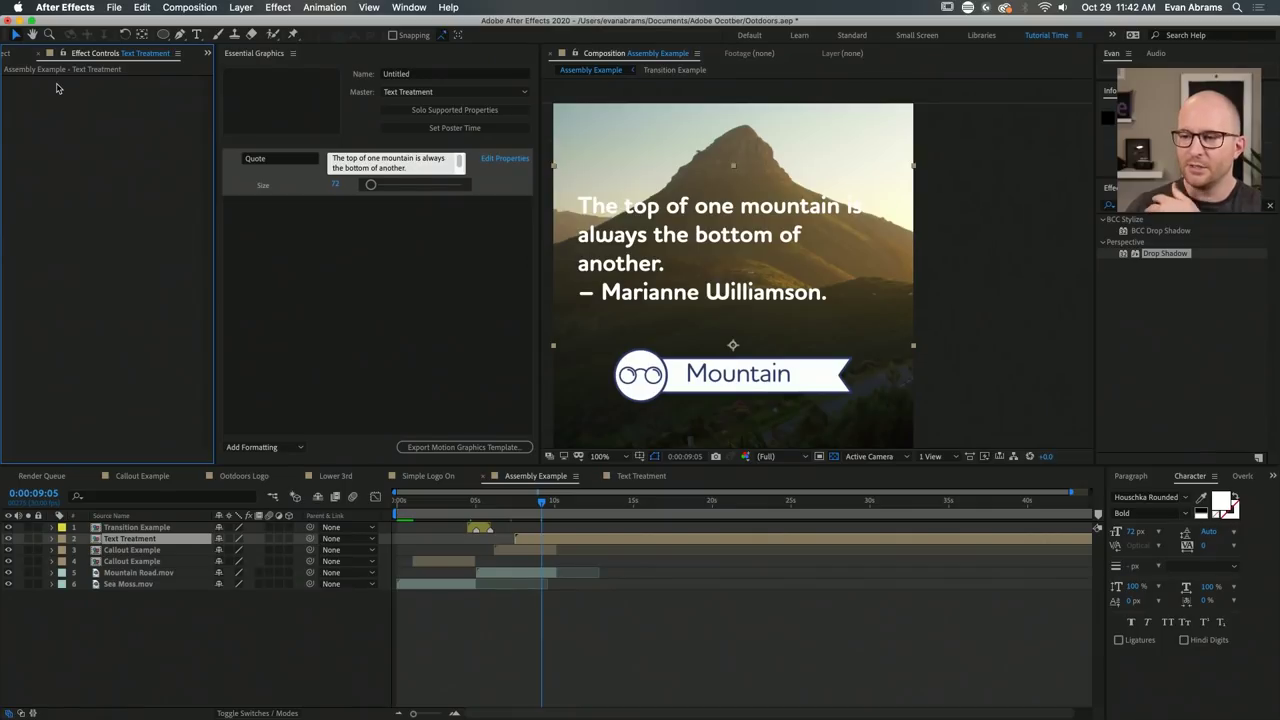
click(497, 547)
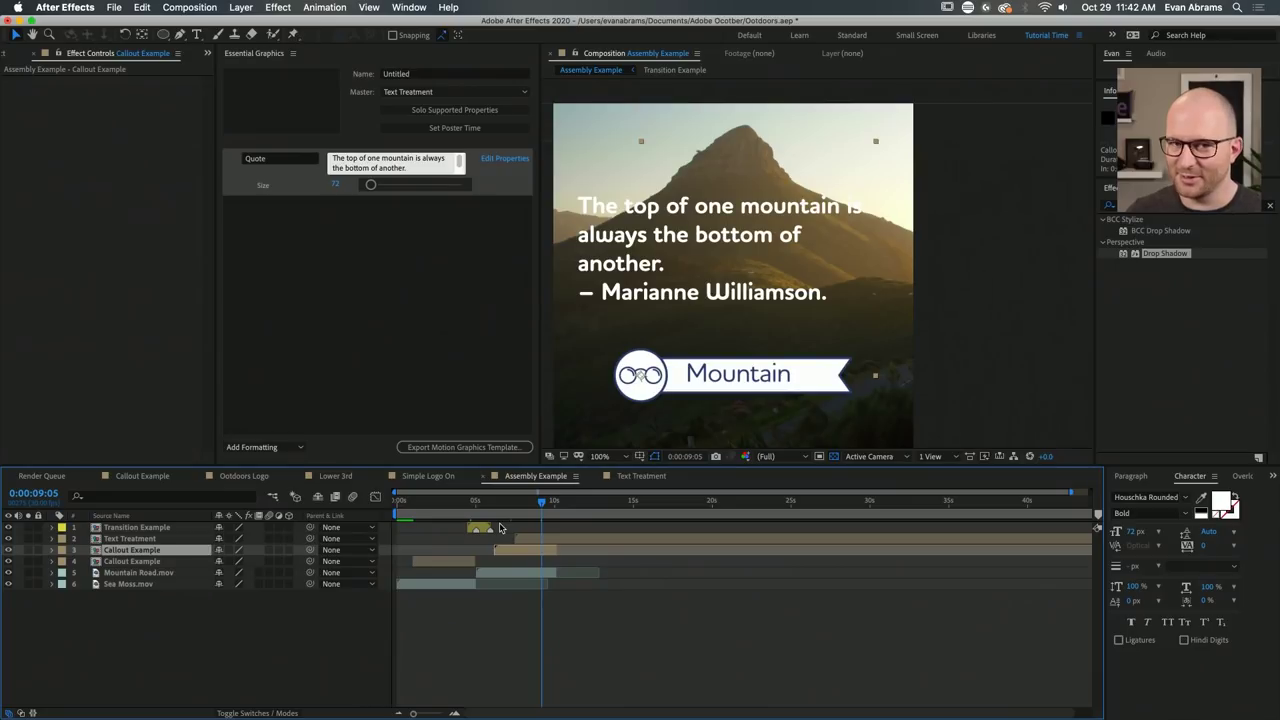
click(538, 540)
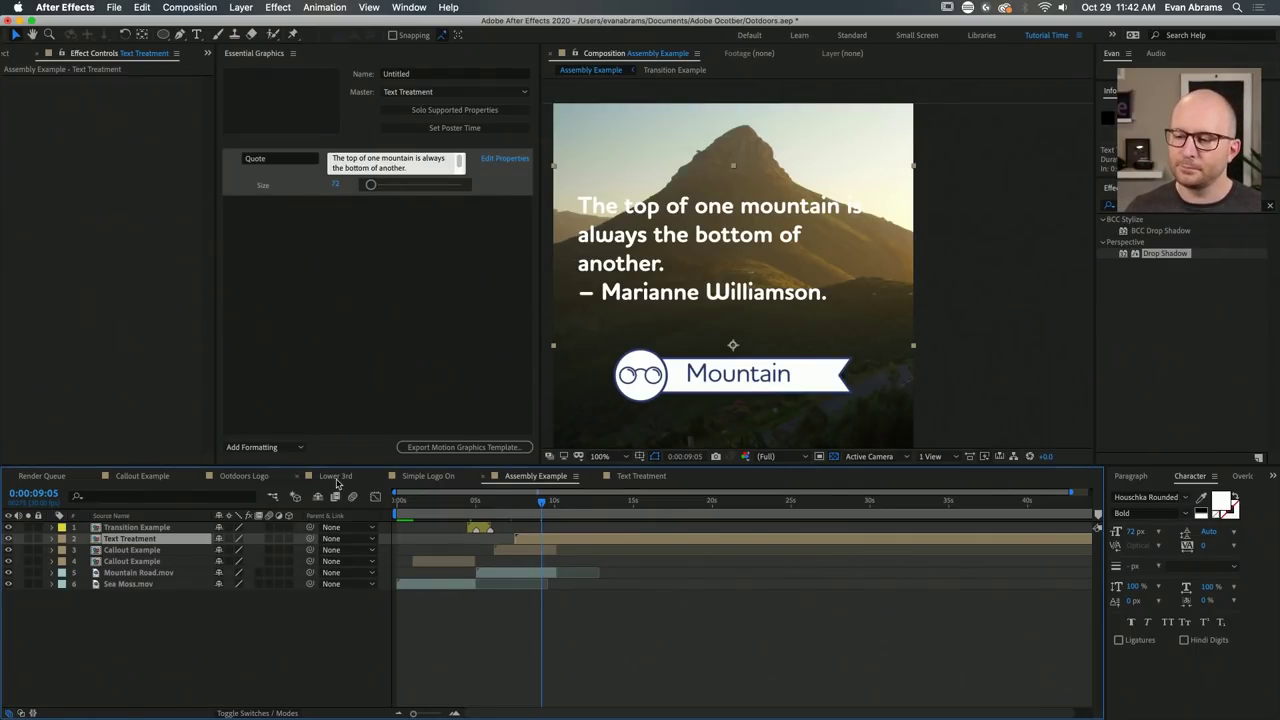
scroll(753, 191, left, 3)
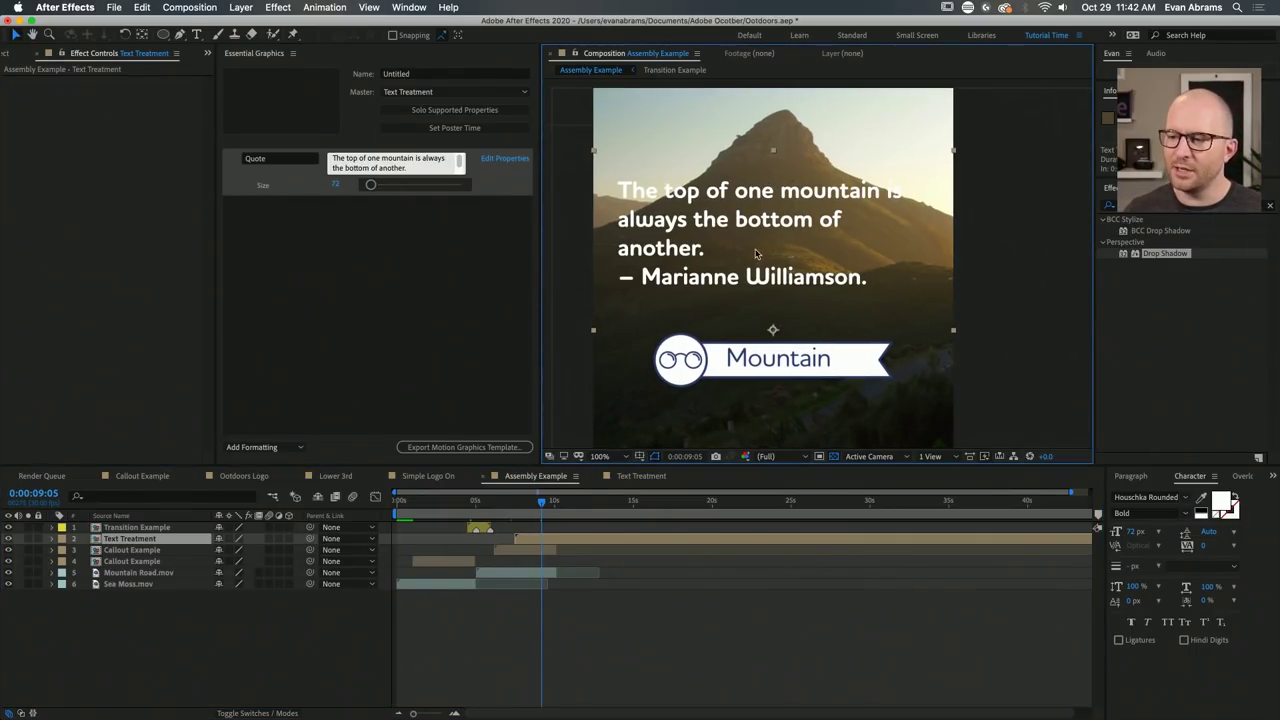
click(544, 551)
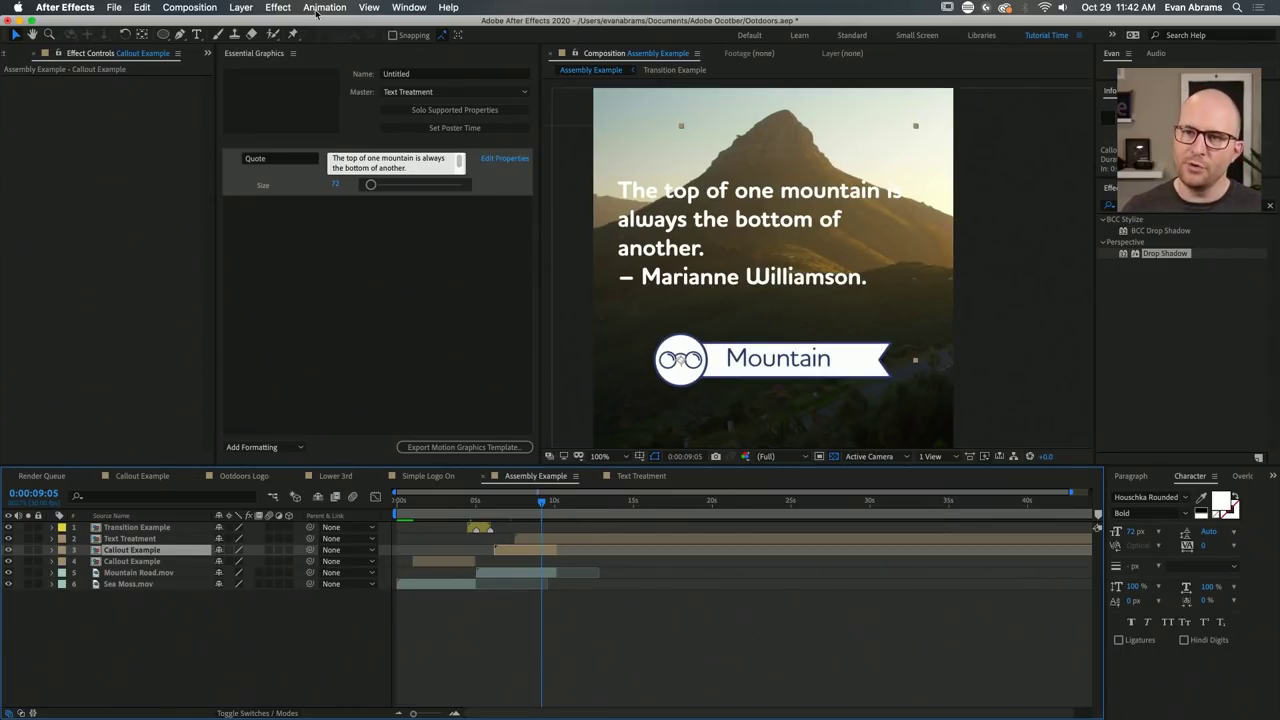
click(240, 8)
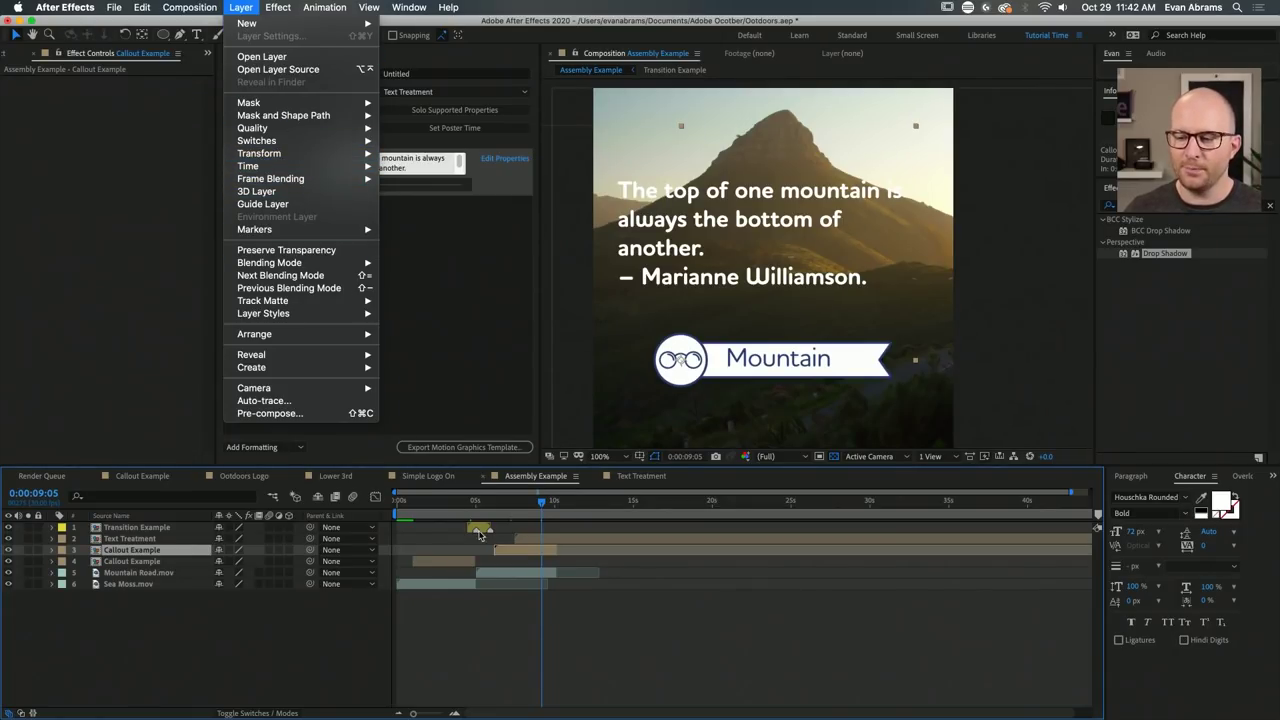
Add a Stroke layer style to the Callout Example layer.
click(512, 554)
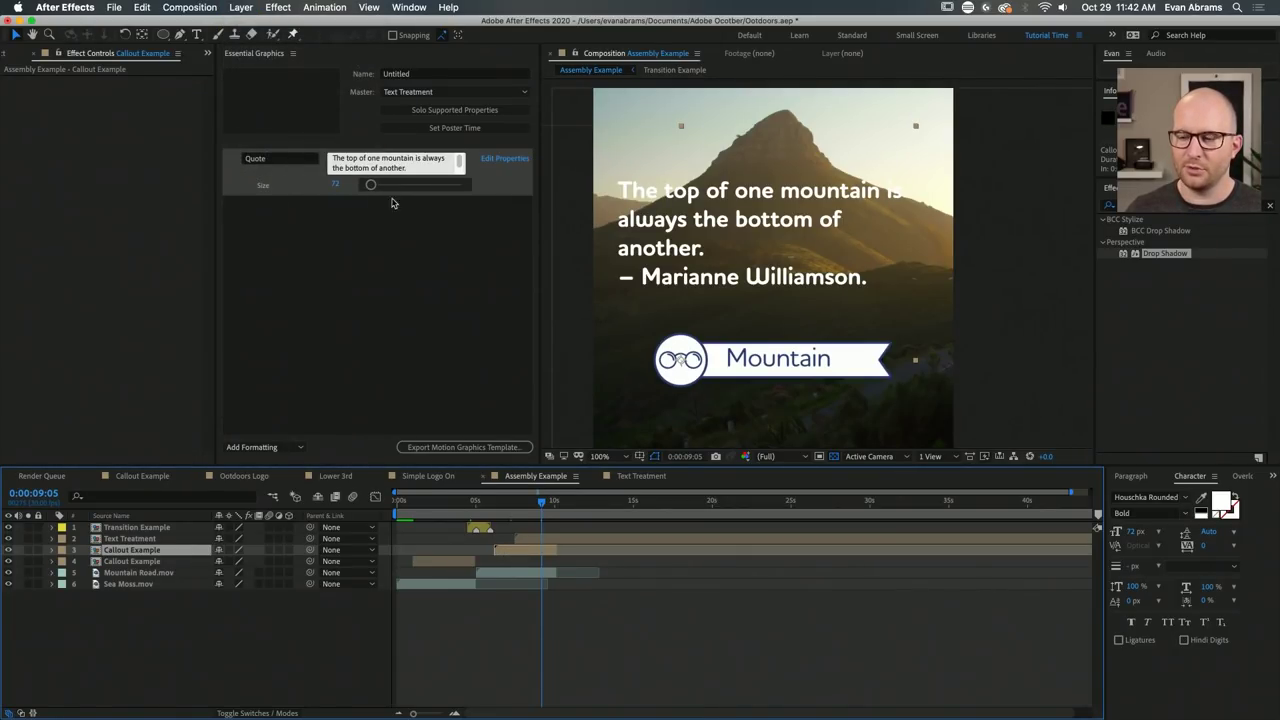
click(242, 8)
mouse_move(297, 319)
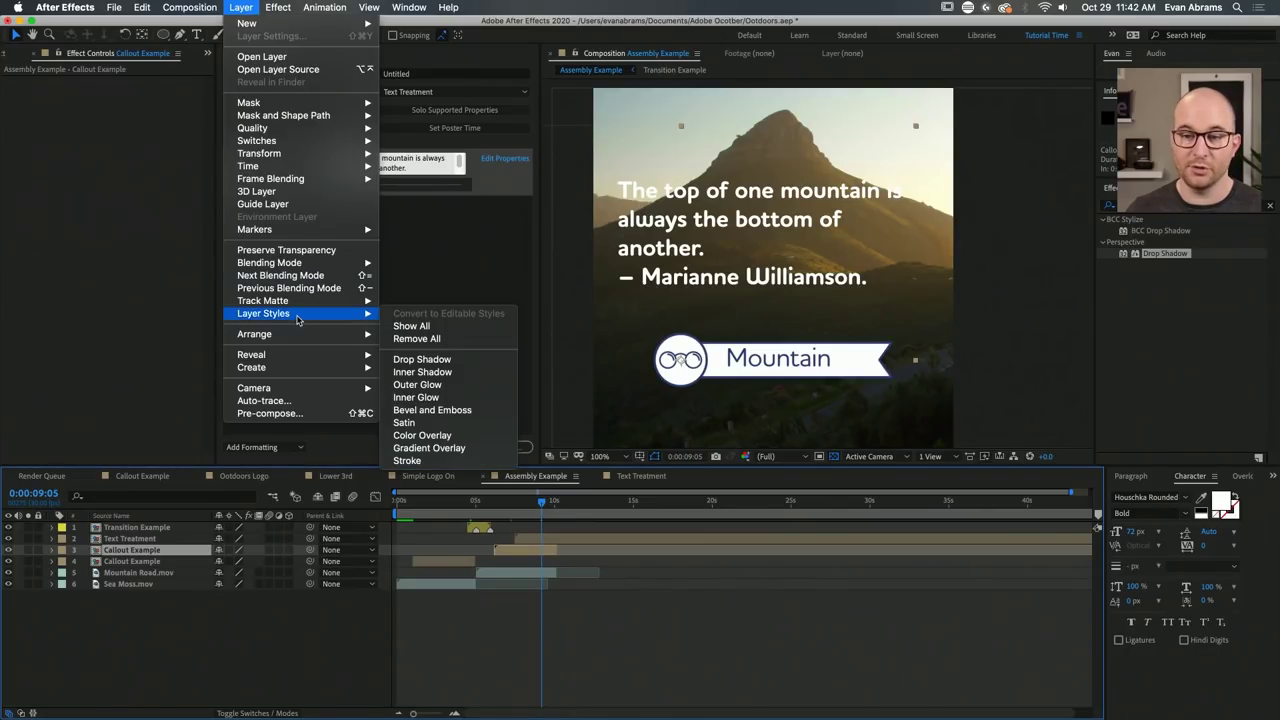
click(443, 461)
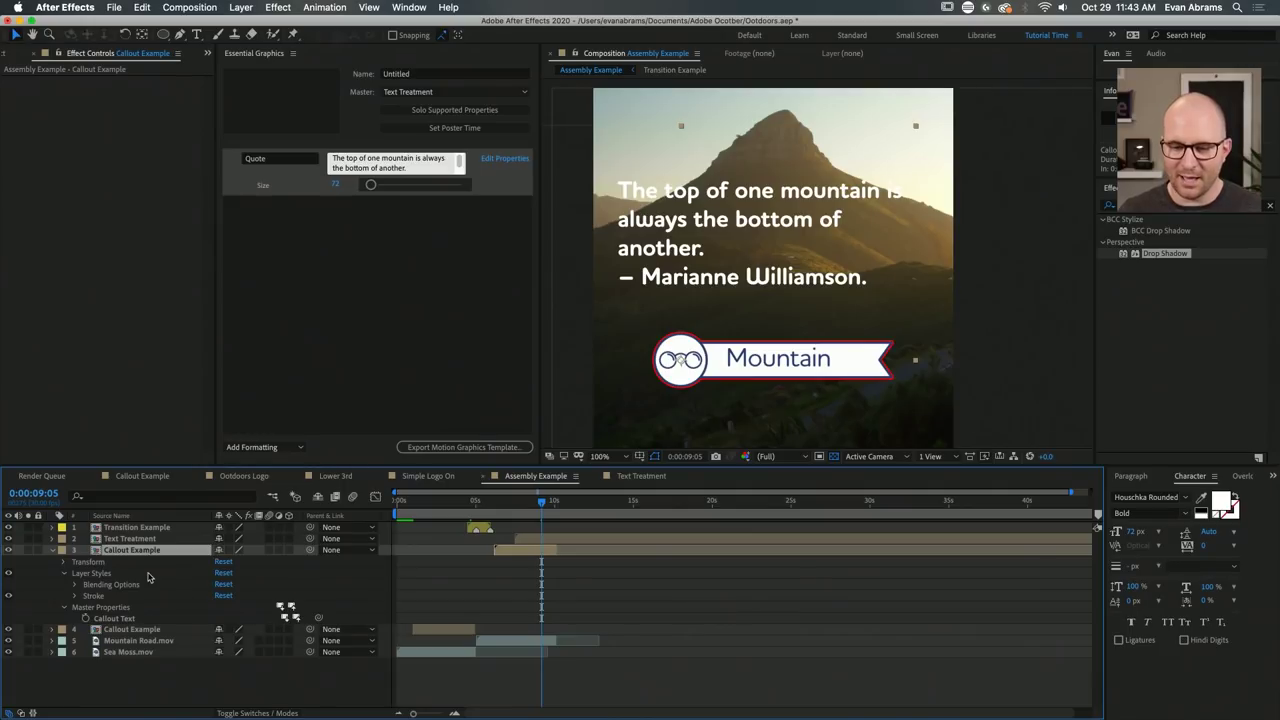
key(s)
key(shift+p)
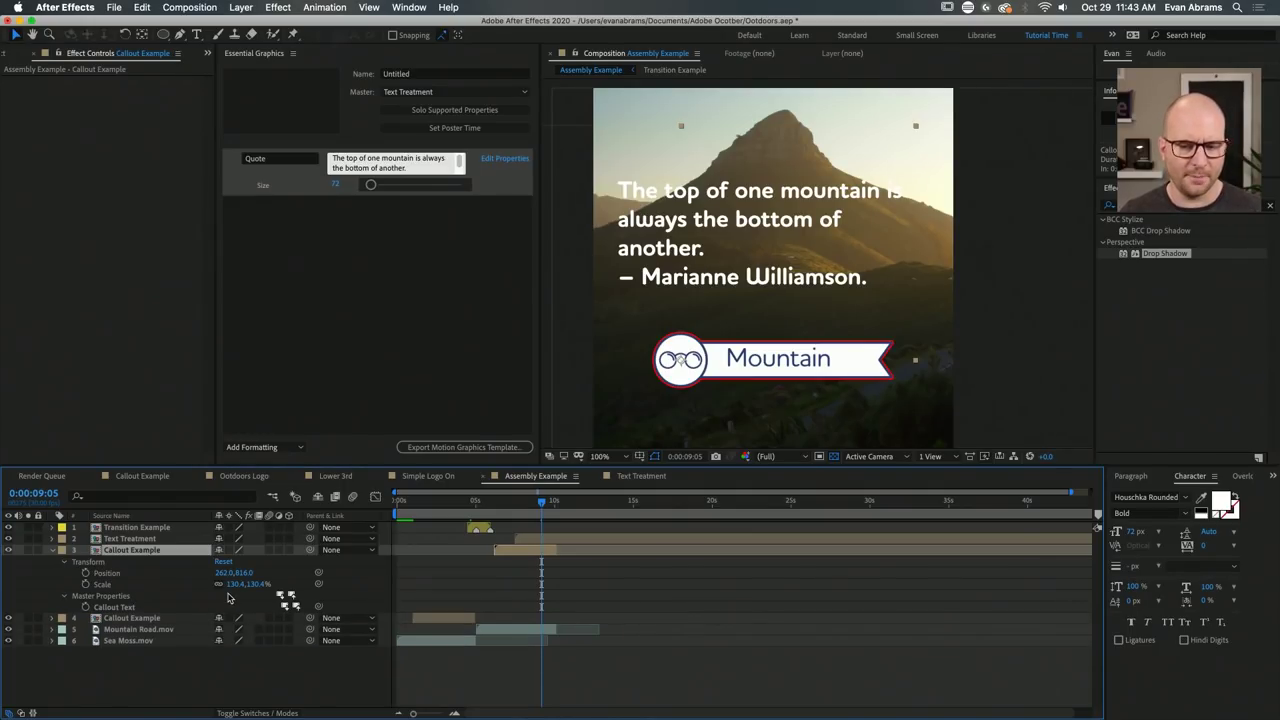
click(53, 550)
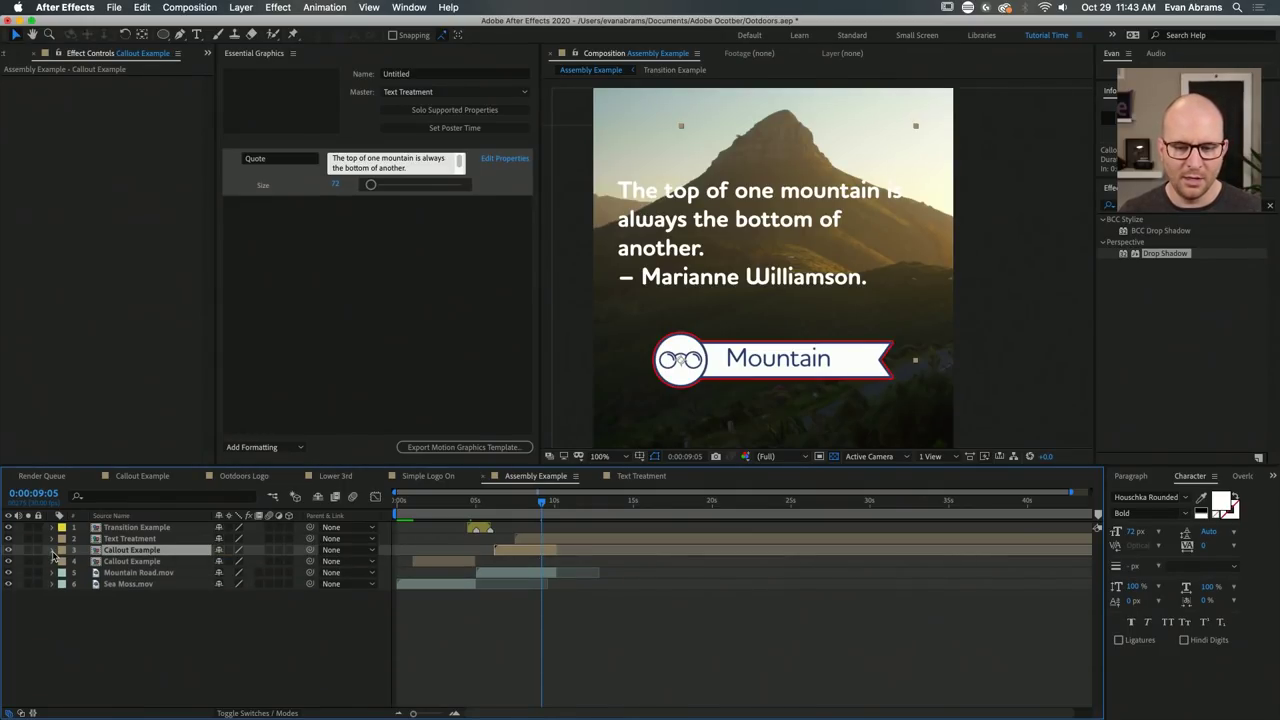
click(53, 550)
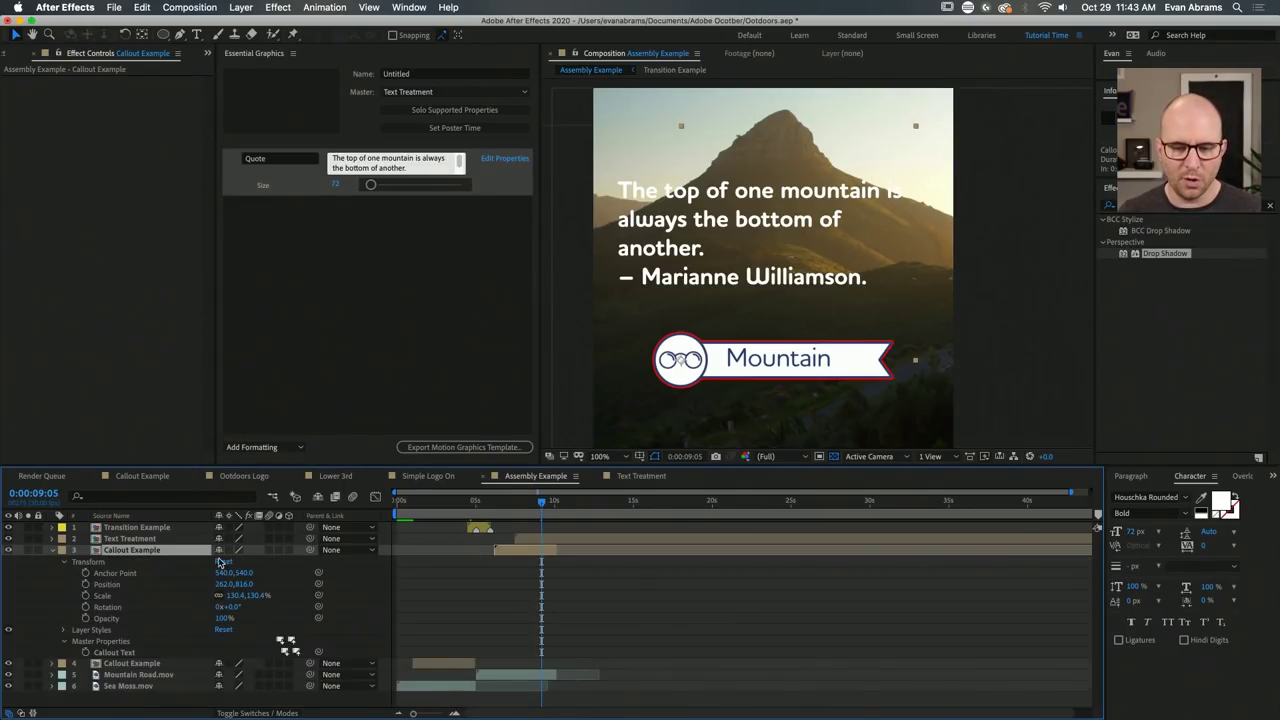
Set the callout's Stroke colour to sampled white and its Size to 10.
click(62, 630)
click(74, 653)
scroll(120, 640, down, 1)
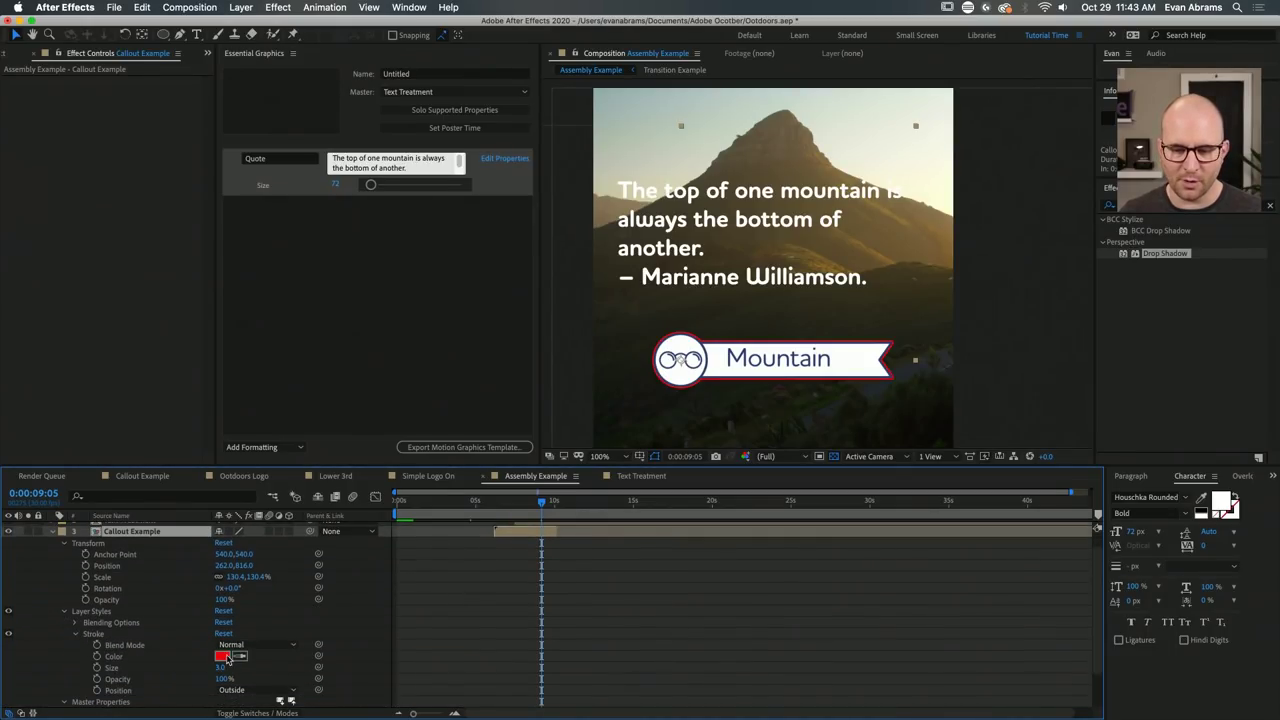
click(680, 363)
click(230, 668)
text(10)
key(Return)
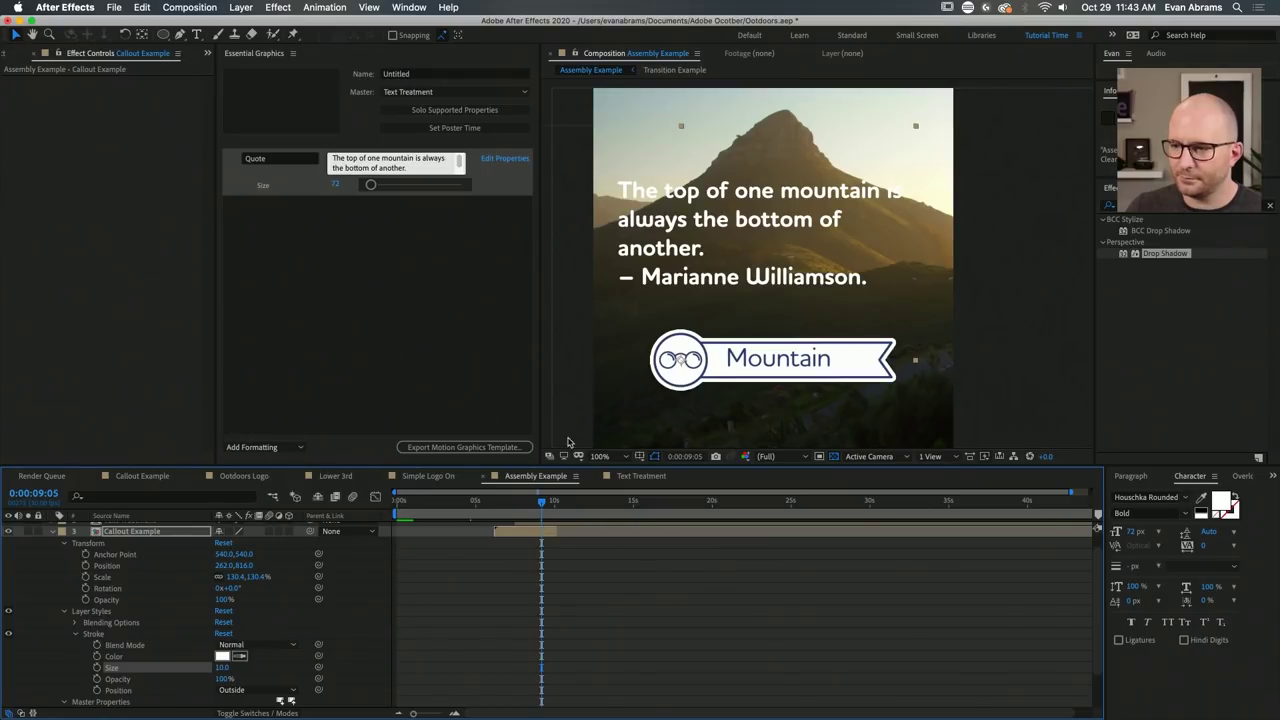
click(74, 634)
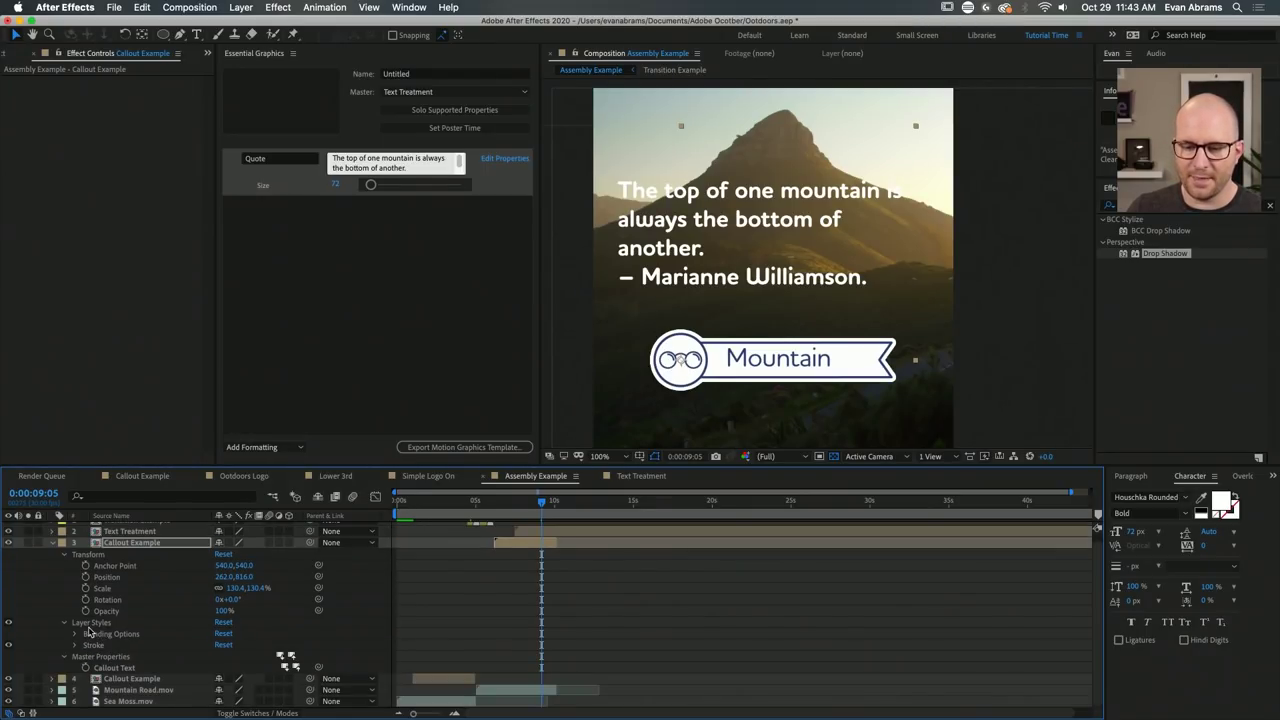
click(238, 7)
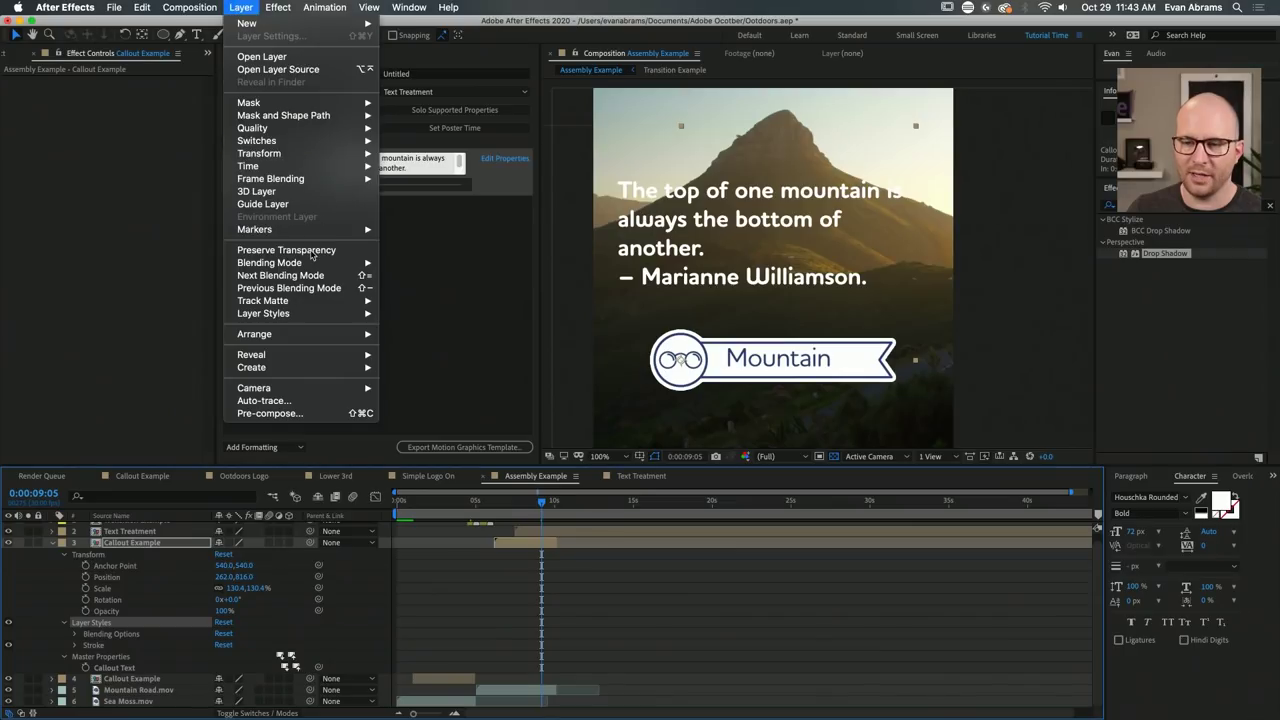
Add a Drop Shadow layer style to the callout and expand its settings.
click(449, 359)
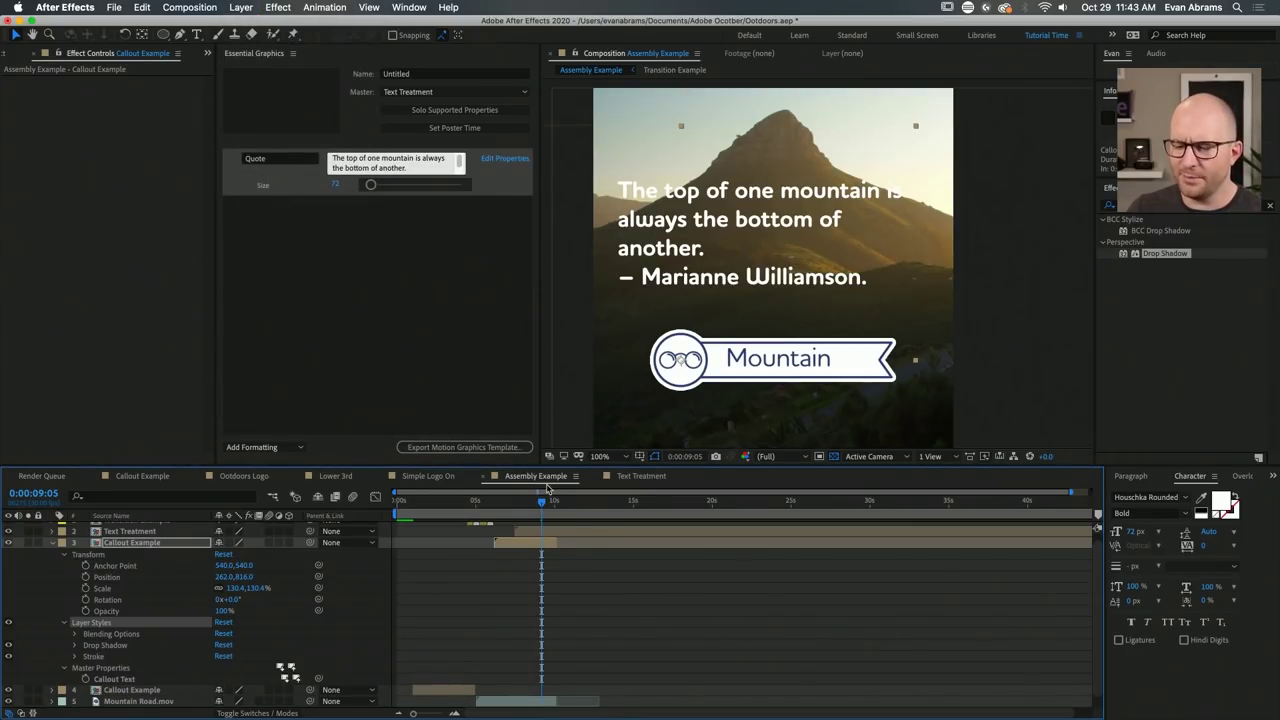
click(74, 645)
scroll(238, 604, down, 5)
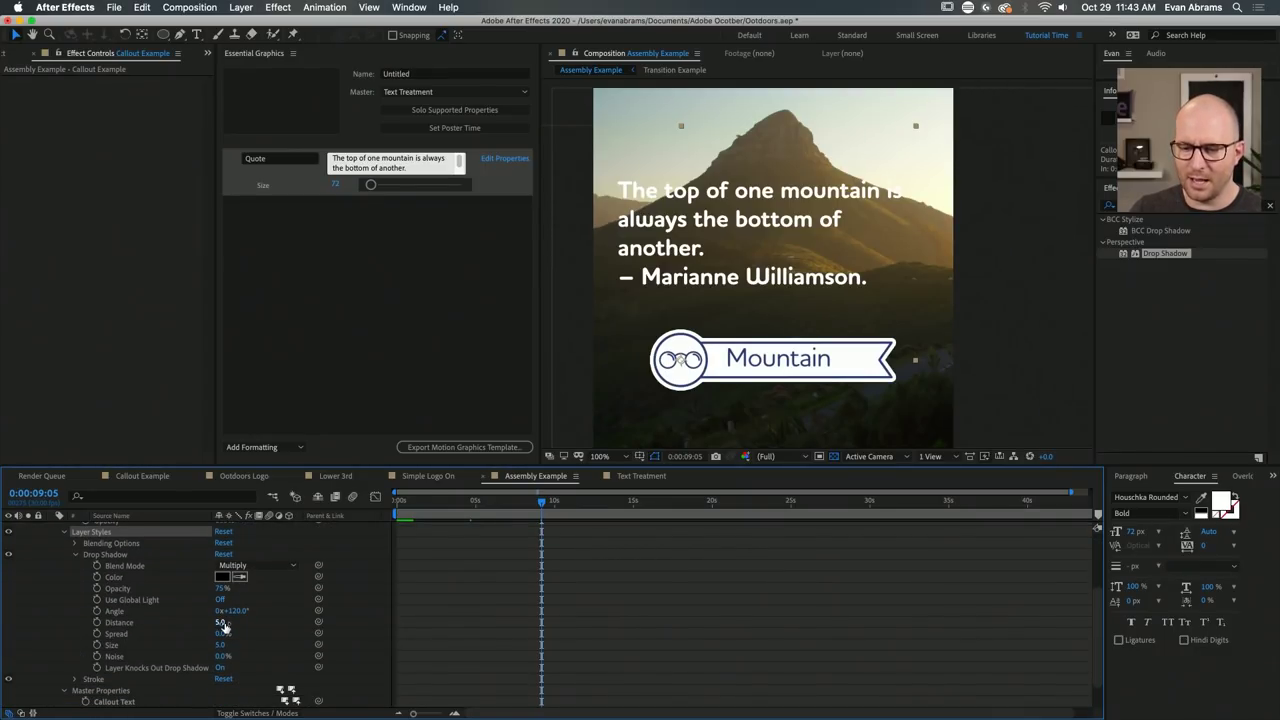
click(122, 566)
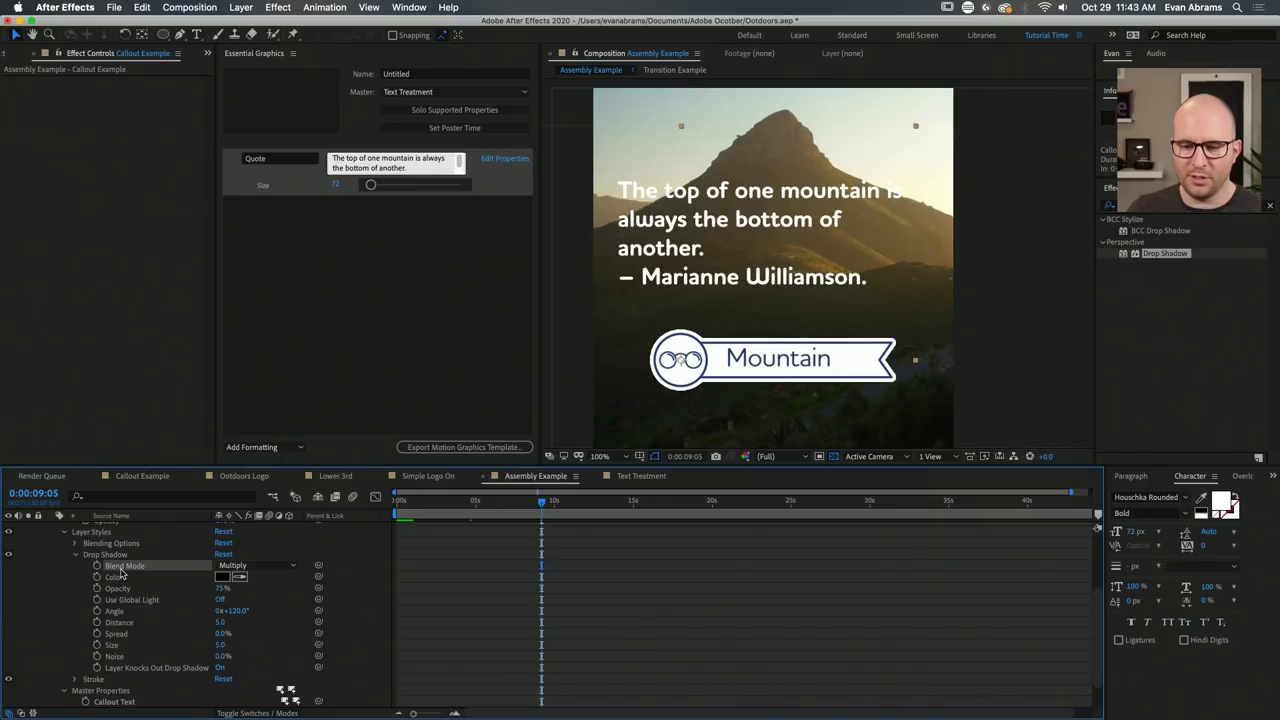
shift+click(124, 668)
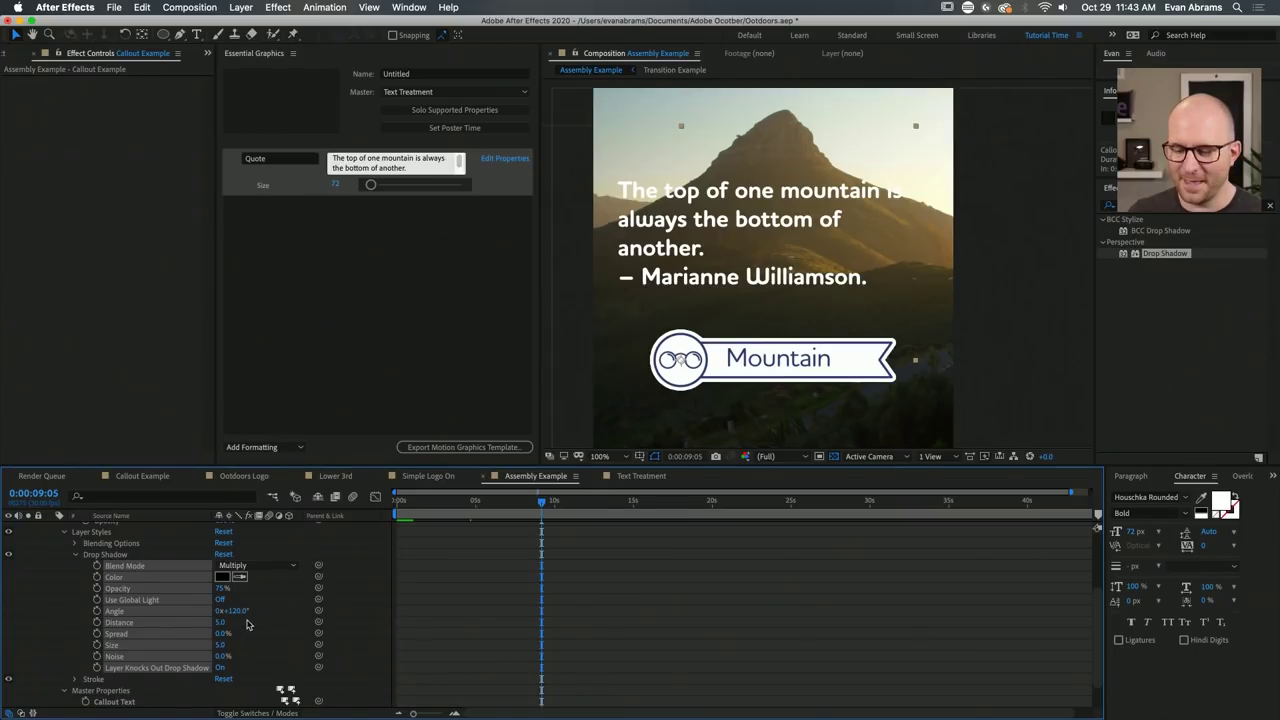
scroll(889, 365, up, 2)
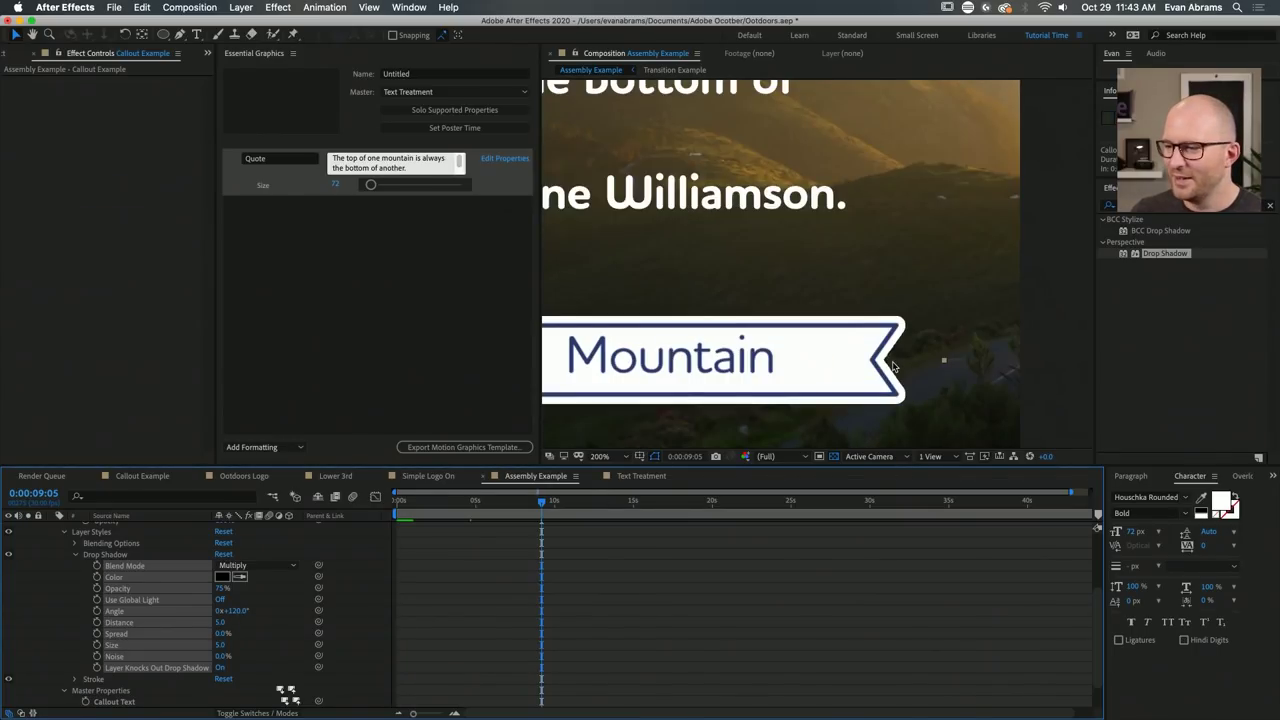
click(73, 615)
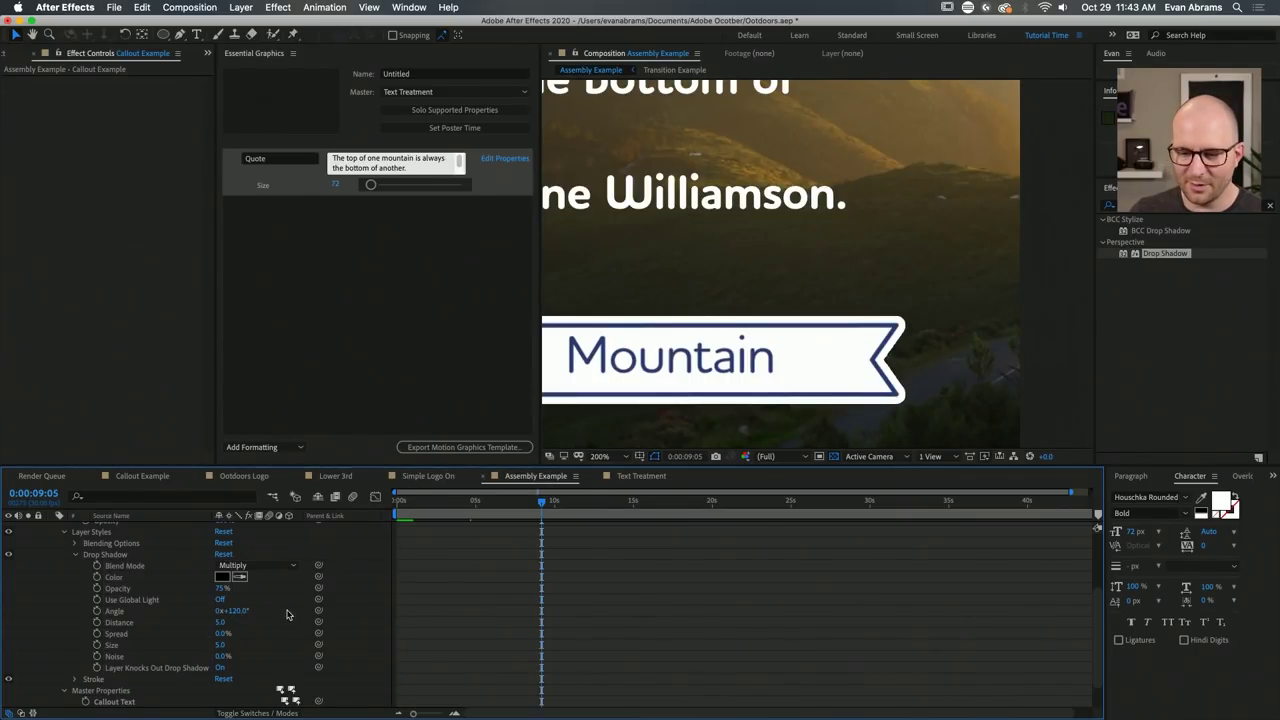
Raise the callout's drop shadow Size from 5.0 to 30.0.
drag(221, 649, 752, 603)
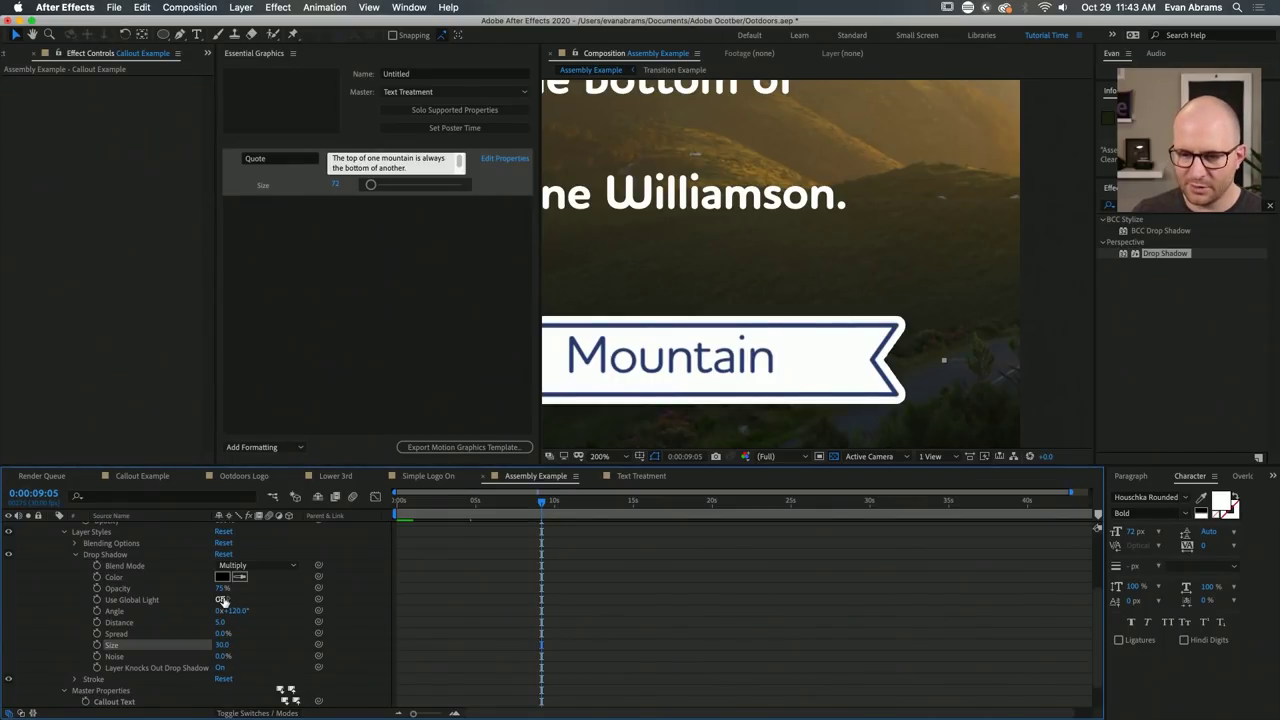
scroll(245, 575, up, 5)
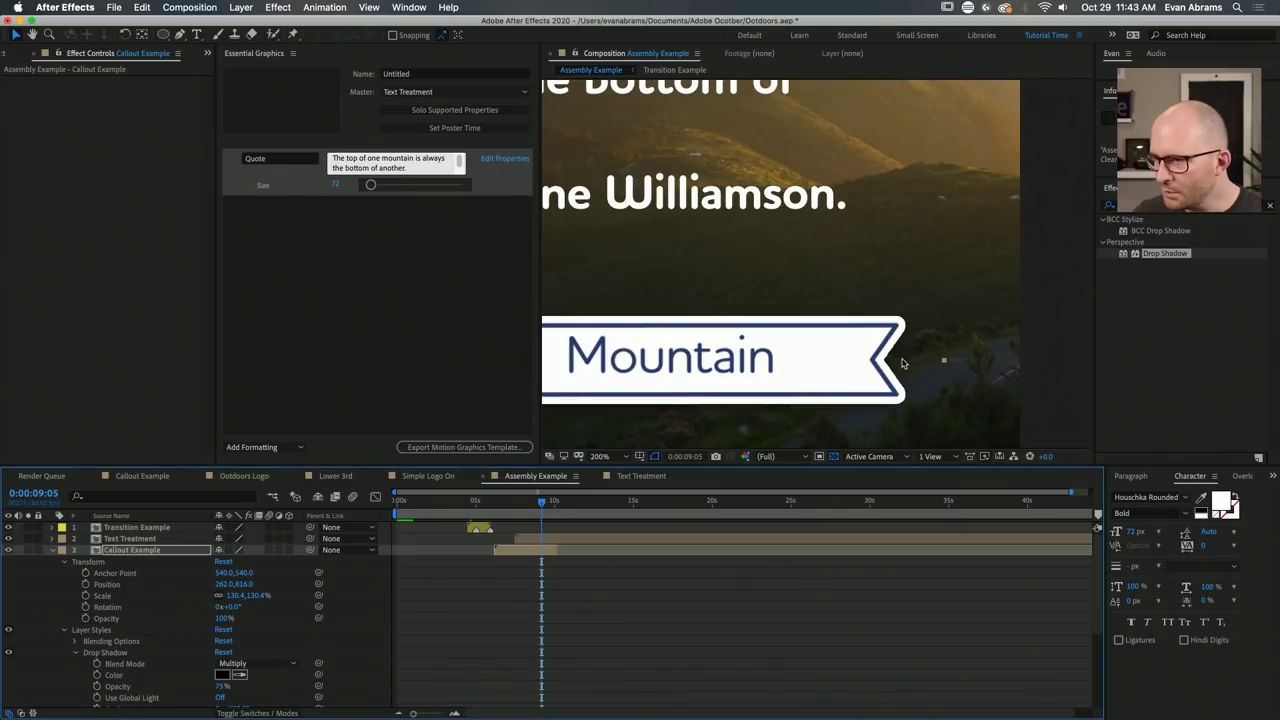
scroll(844, 405, down, 2)
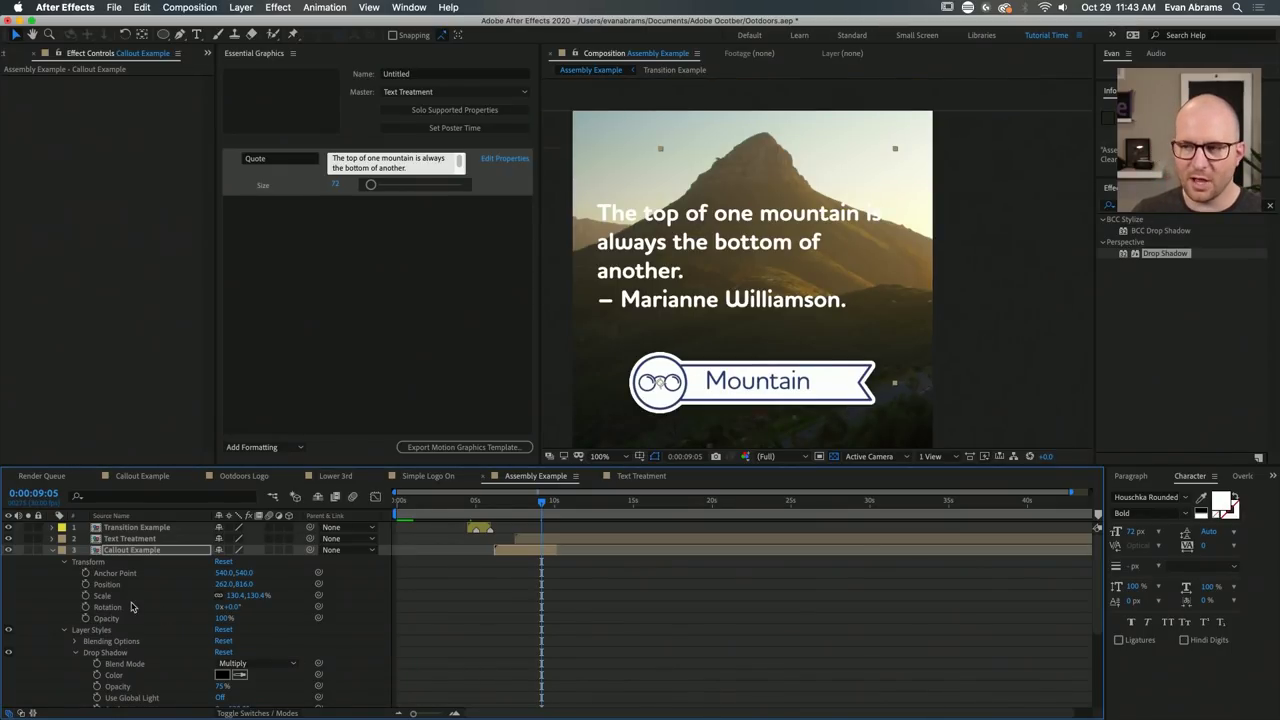
click(104, 652)
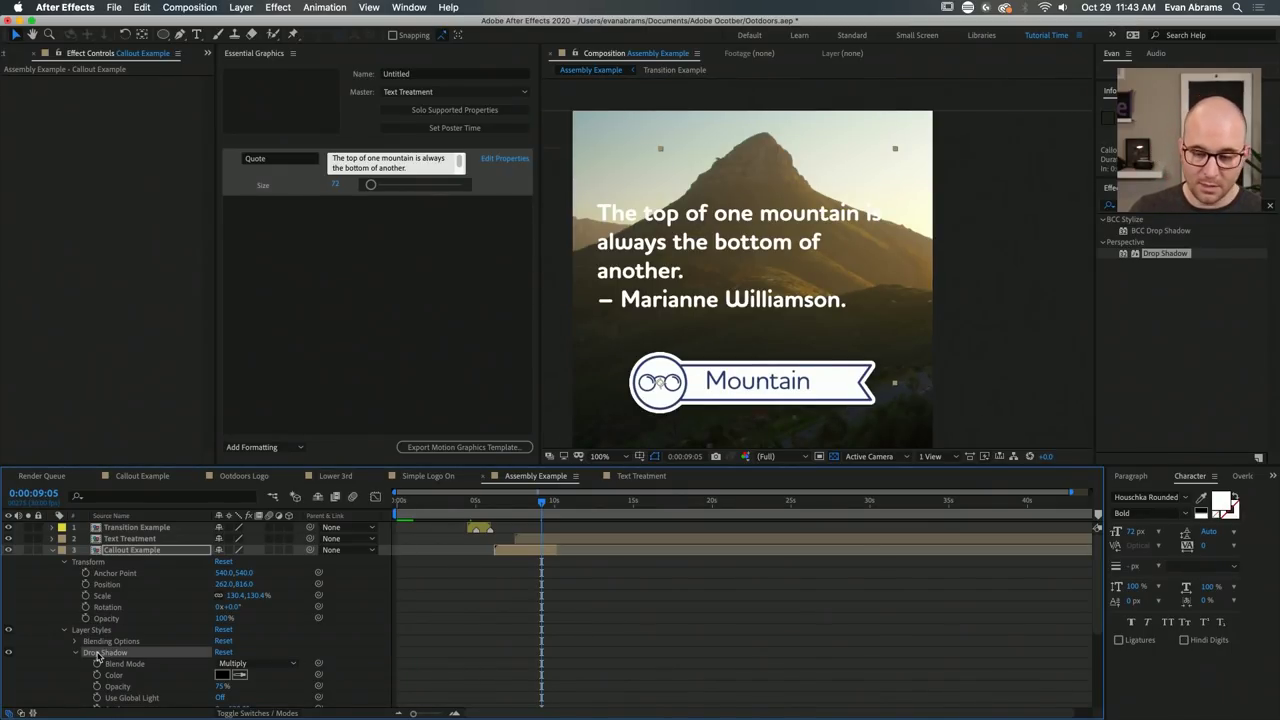
click(582, 539)
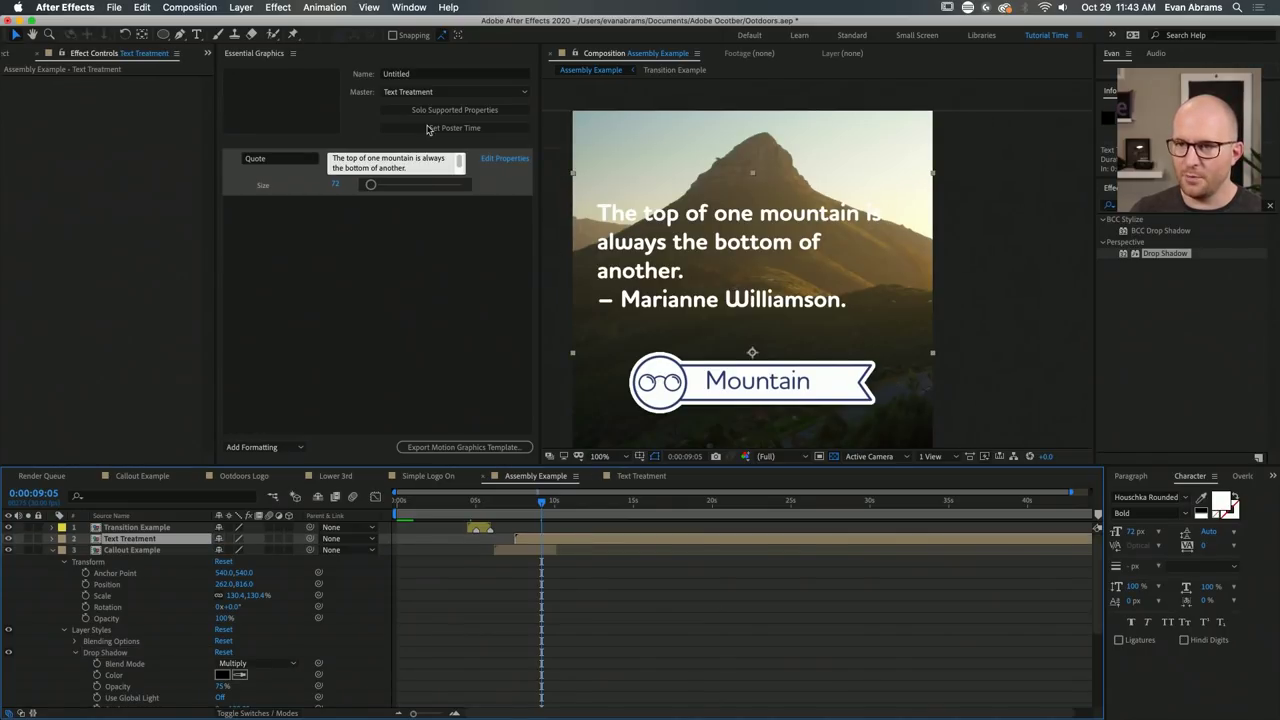
Reveal the quote layer's properties and try a different Scale on the Mountain callout.
key(super+grave)
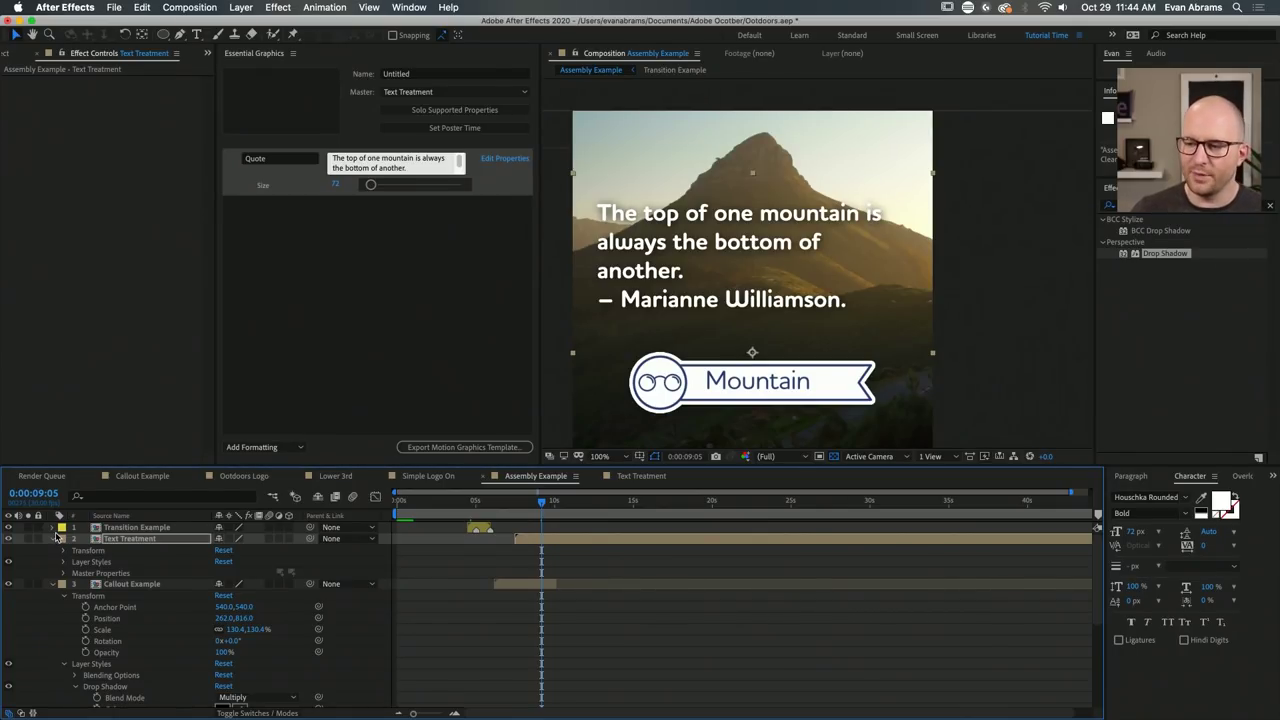
click(511, 583)
key(s)
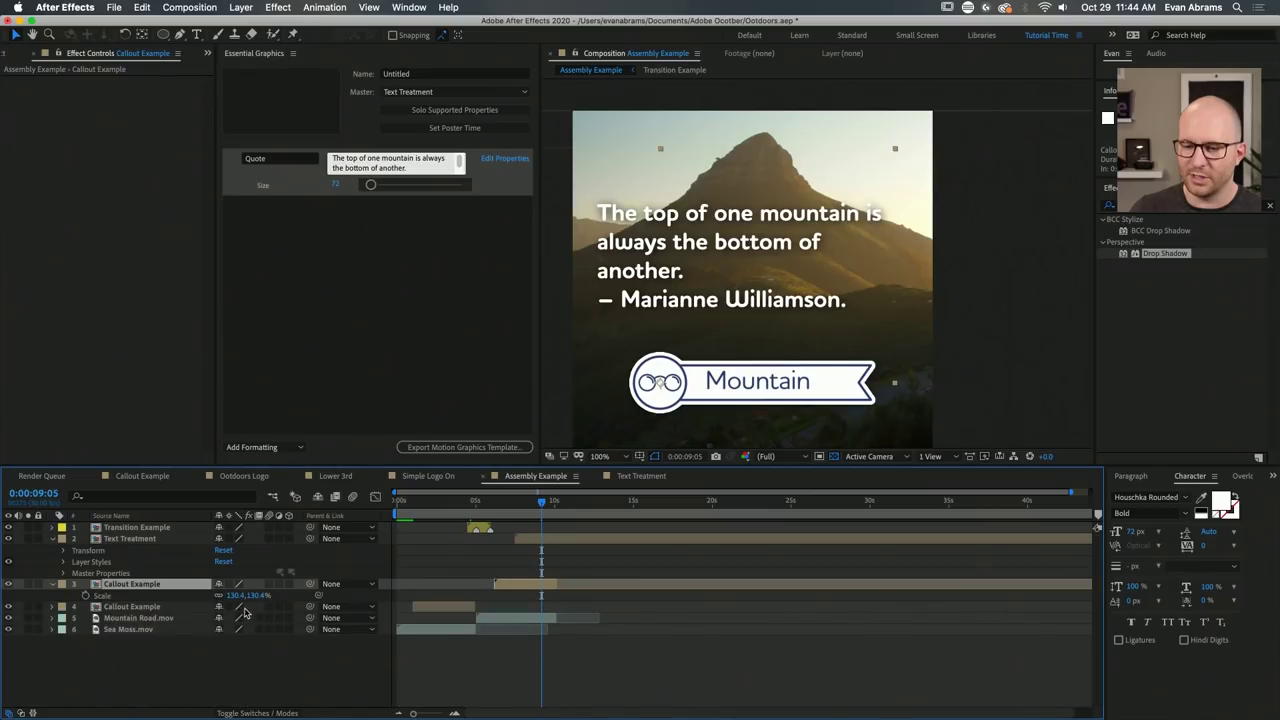
mouse_move(248, 595)
mouse_down()
mouse_move(348, 585)
mouse_move(203, 606)
mouse_move(305, 590)
mouse_move(236, 598)
mouse_move(260, 595)
mouse_up()
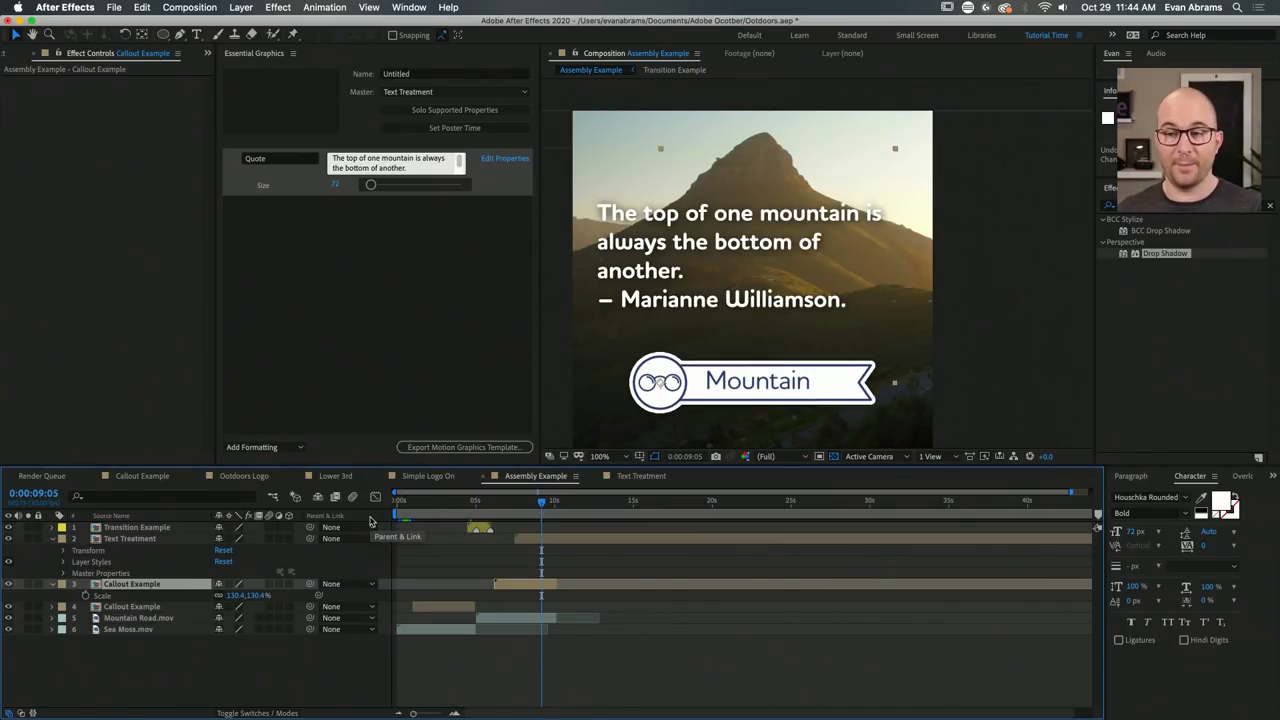
Reveal the quote's modified properties and set its drop shadow Size to 11.
click(575, 540)
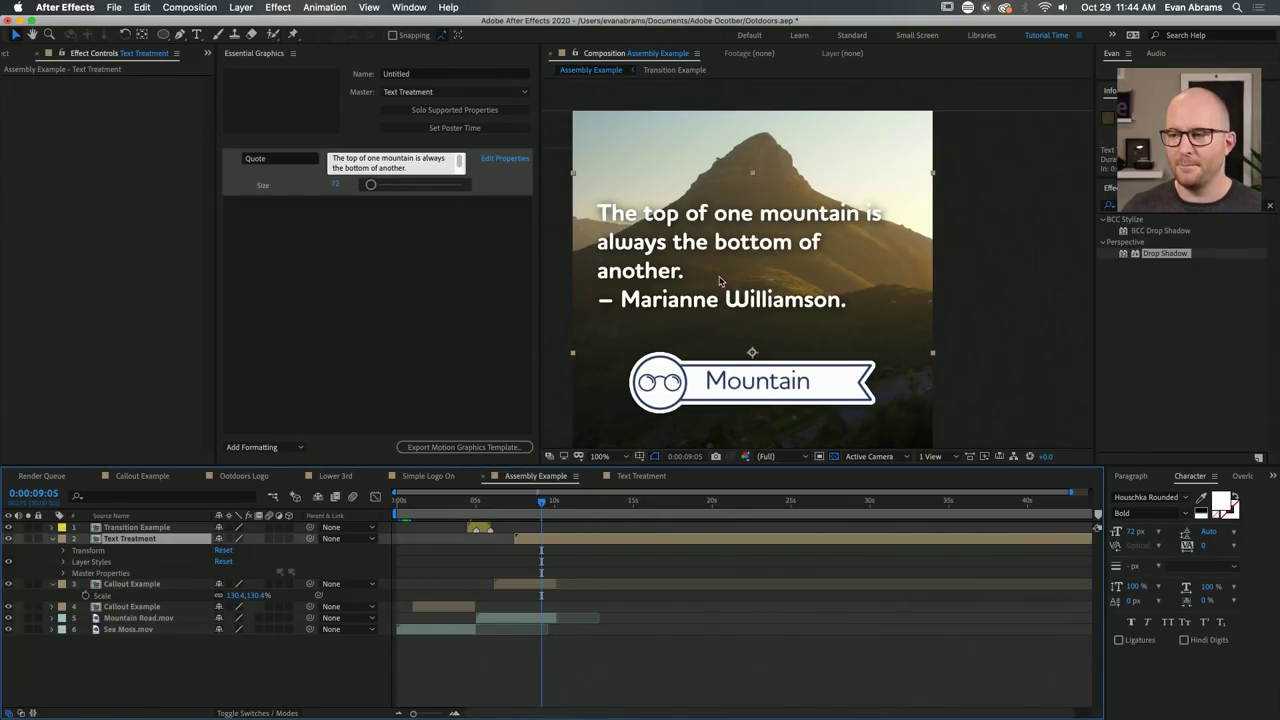
key(comma)
key(u)
key(u)
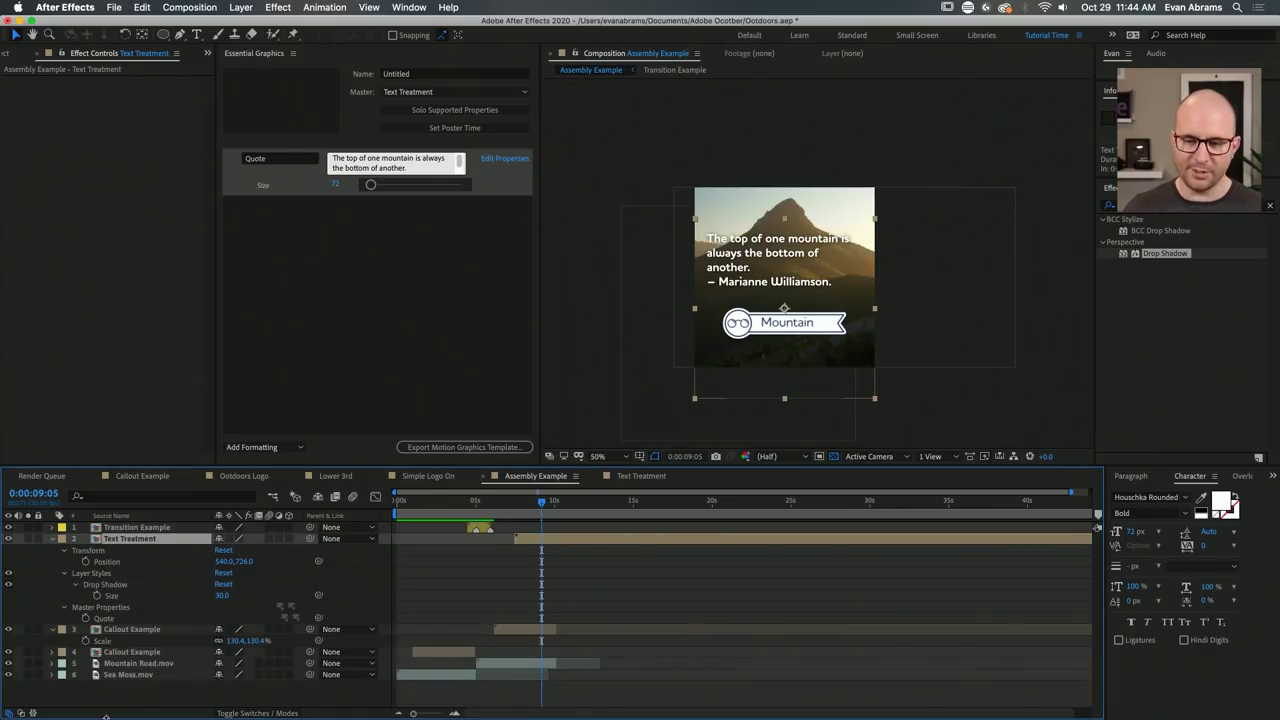
click(122, 597)
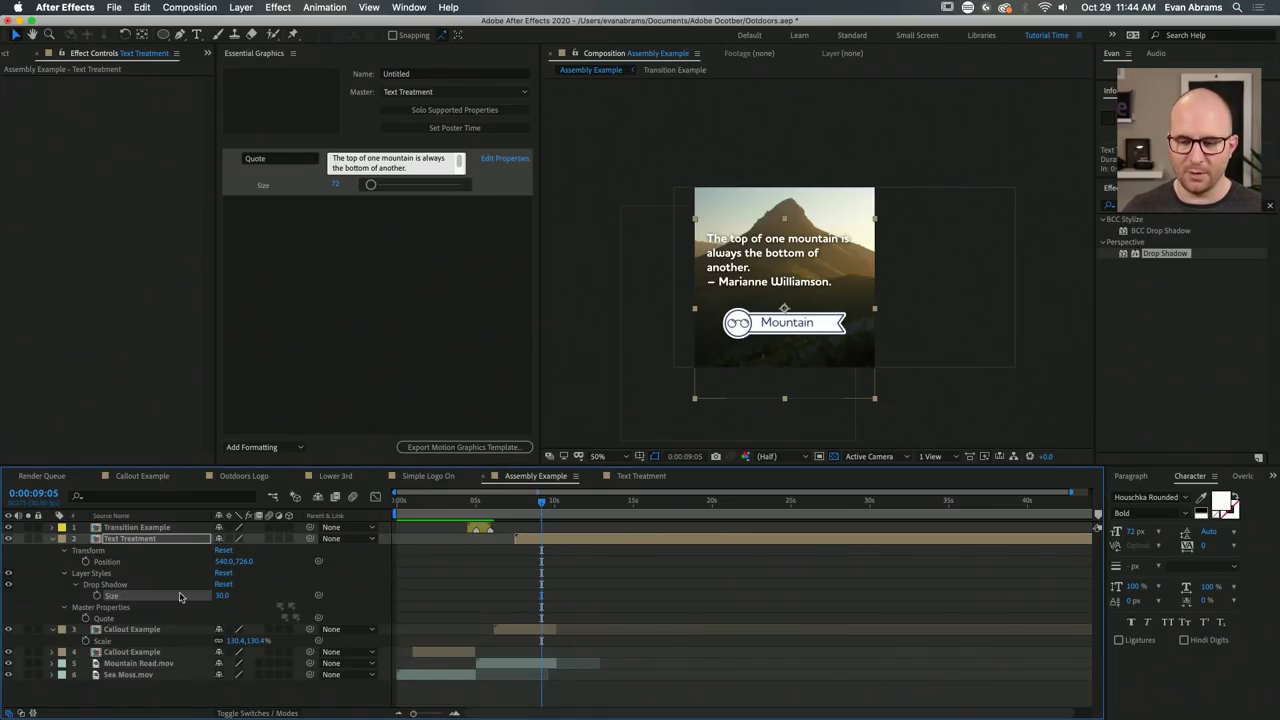
click(221, 596)
text(11)
key(Return)
Fine-tune the quote's drop shadow Size down to 10.
scroll(855, 234, up, 2)
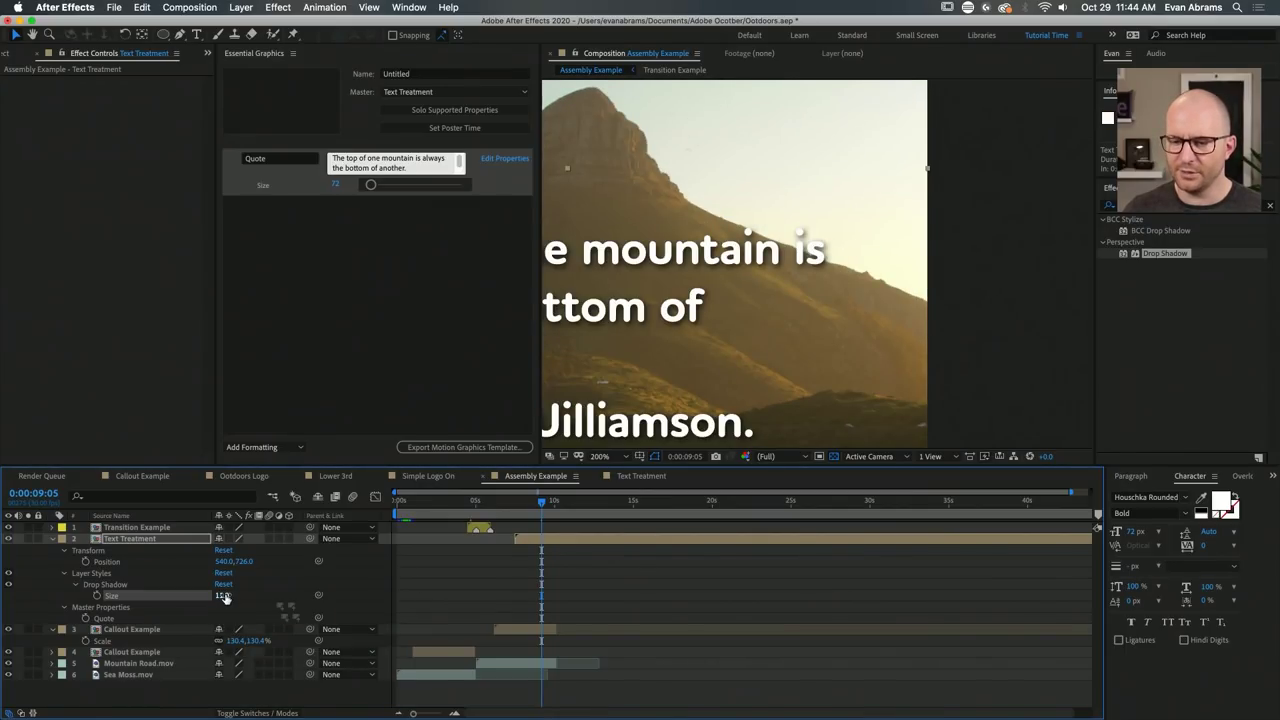
drag(217, 596, 219, 596)
scroll(723, 365, down, 2)
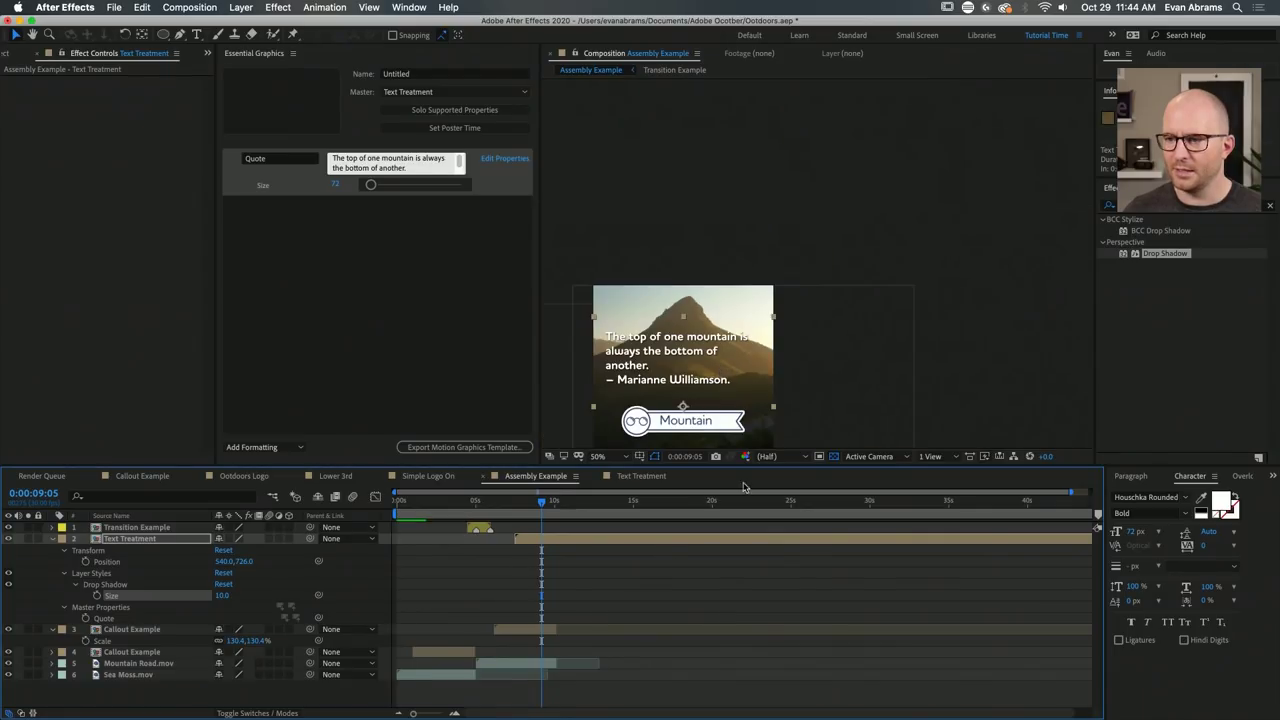
scroll(880, 151, down, 2)
scroll(880, 151, left, 2)
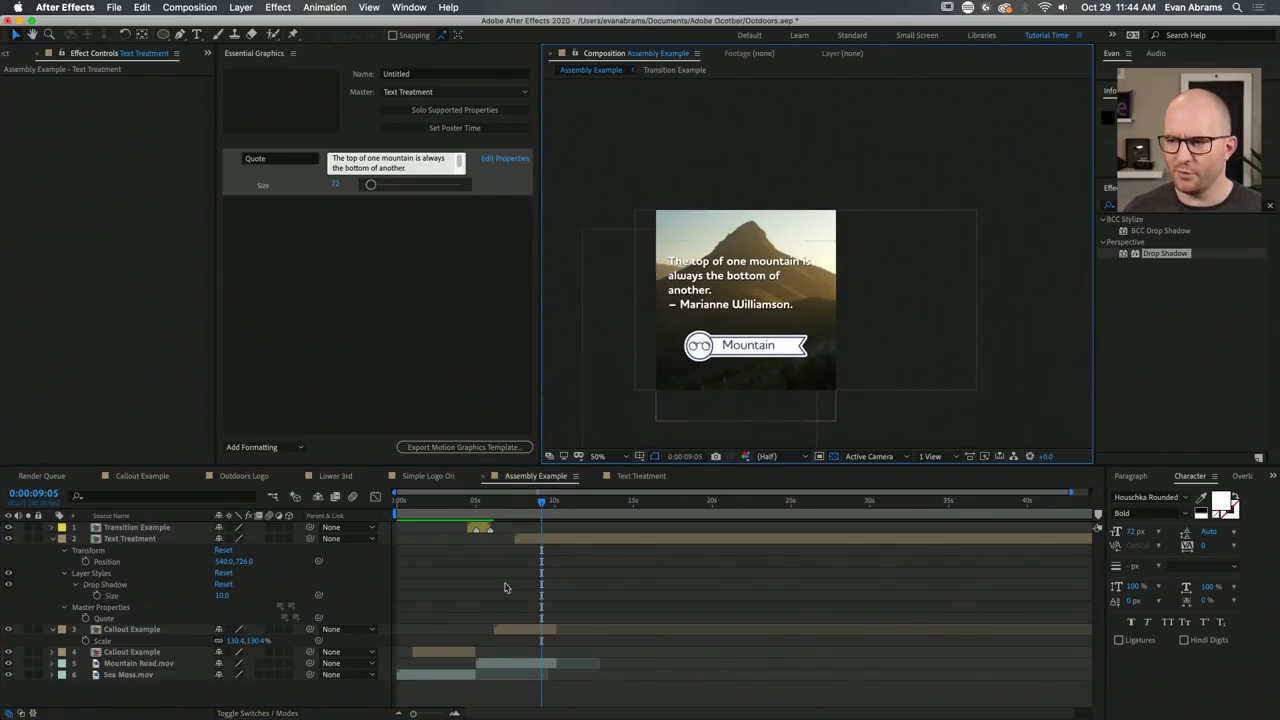
click(508, 508)
Preview from 0:00:06:01 and select the Callout Example and Mountain Road.mov layers.
drag(508, 508, 492, 513)
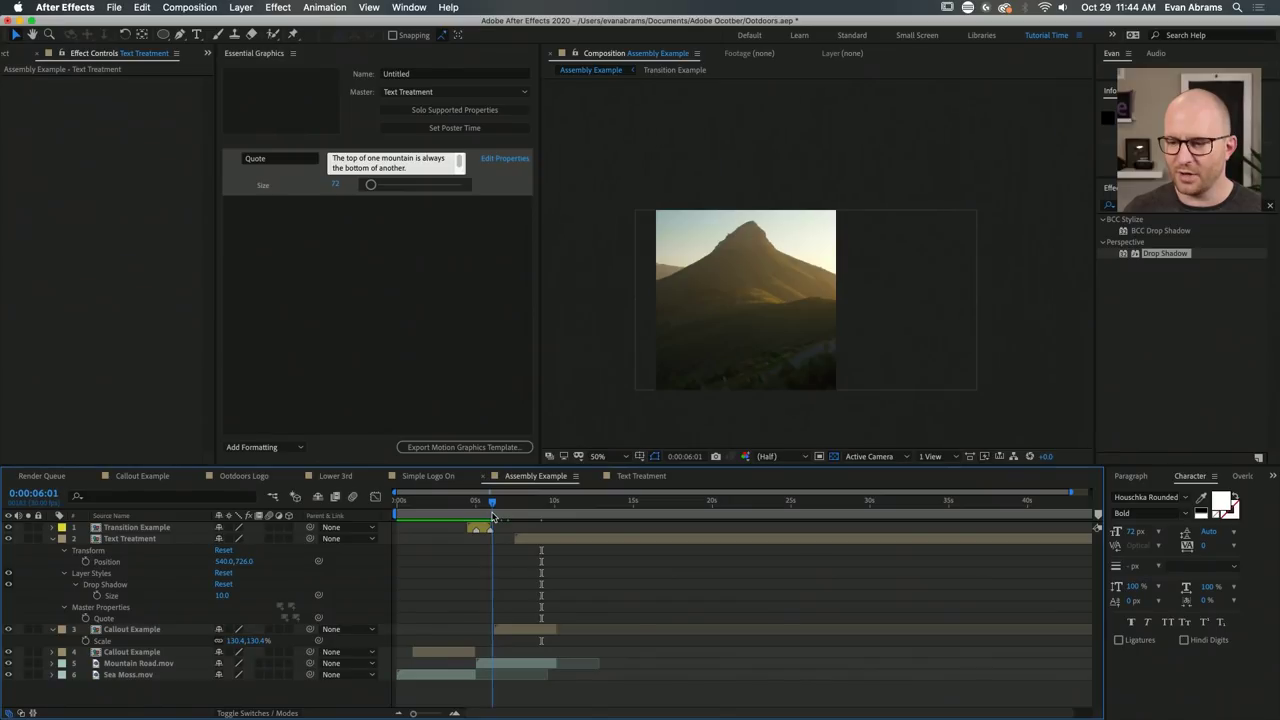
key(space)
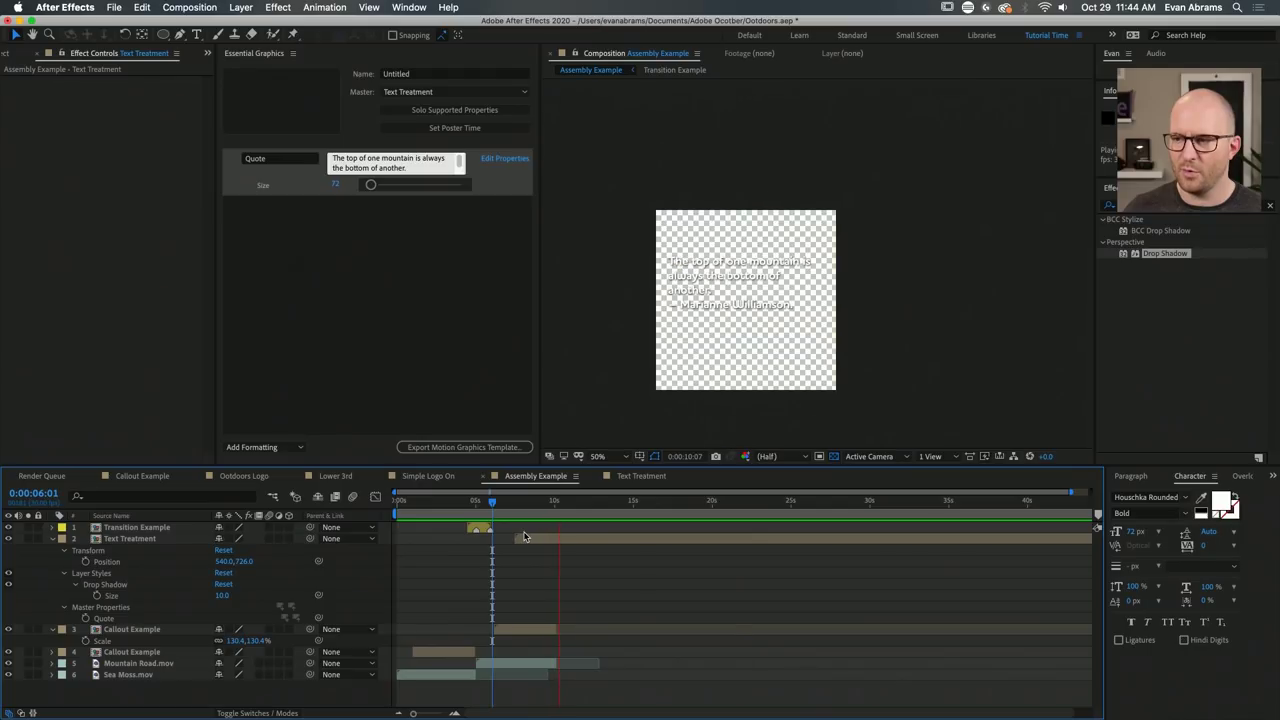
key(space)
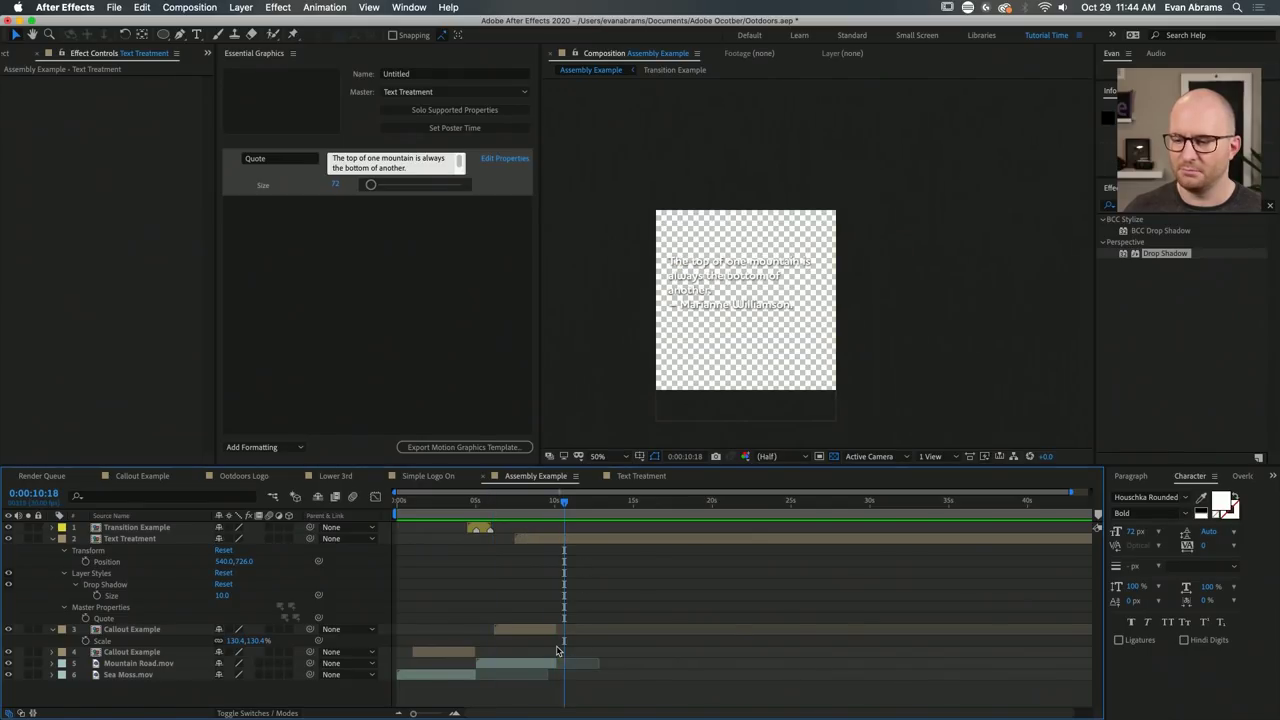
click(618, 631)
click(570, 664)
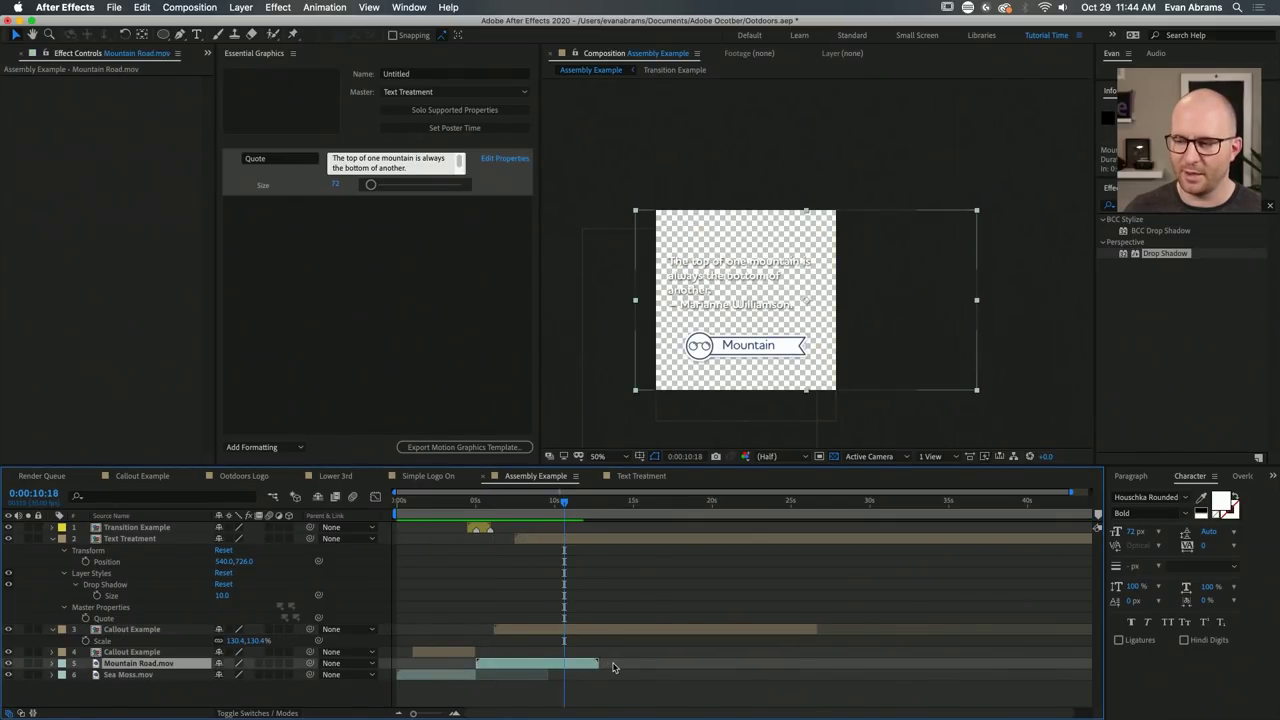
Scrub to 0:00:09:09 and view the full quote and callout at 100%.
drag(549, 505, 514, 514)
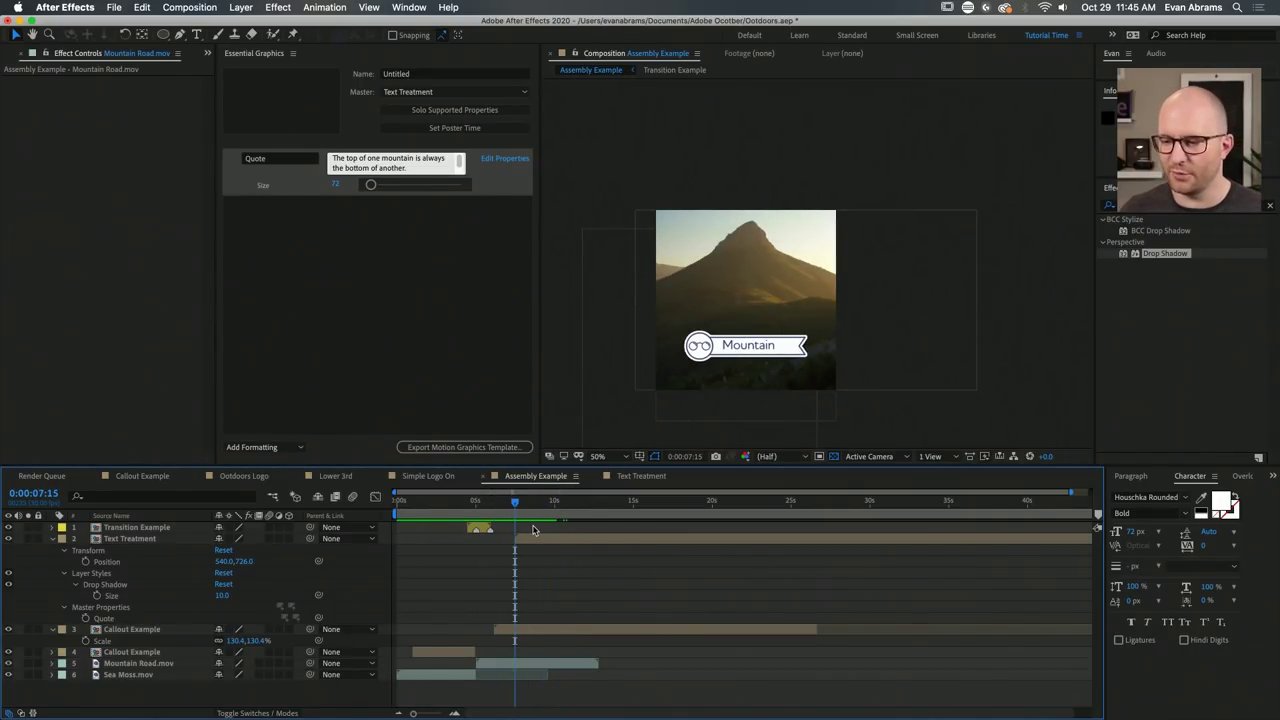
click(536, 543)
click(528, 503)
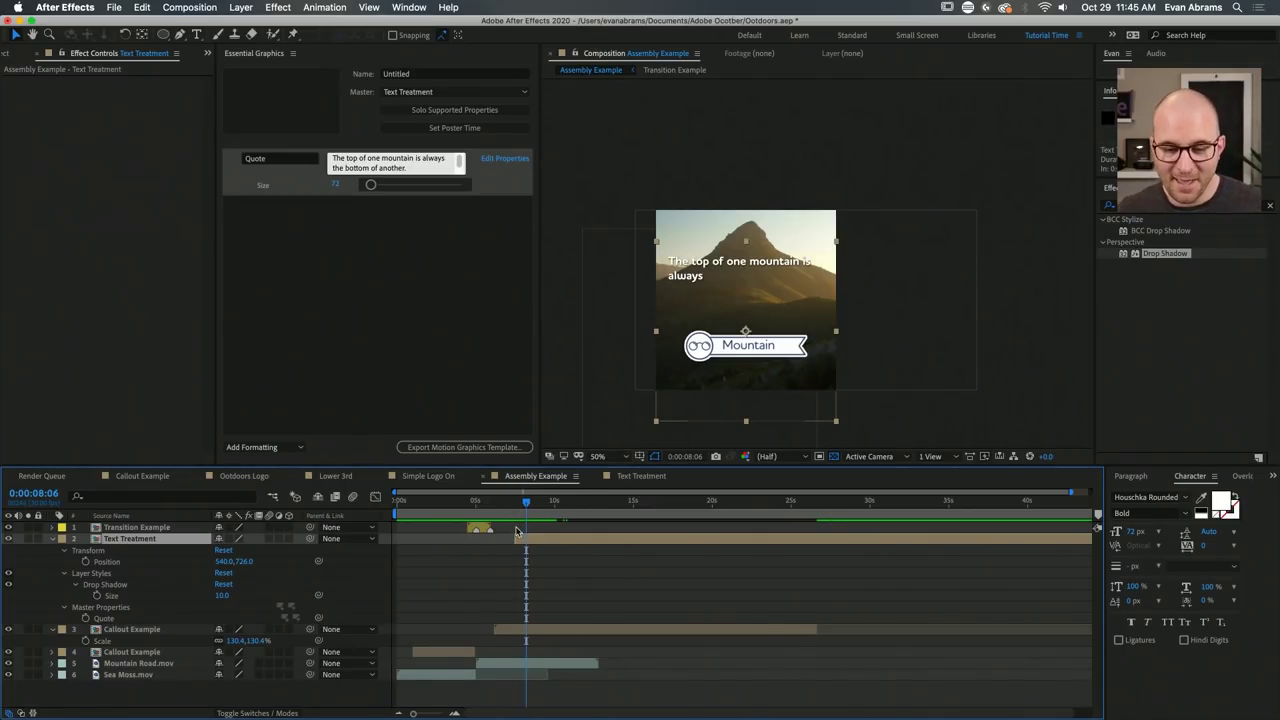
drag(527, 502, 543, 503)
key(period)
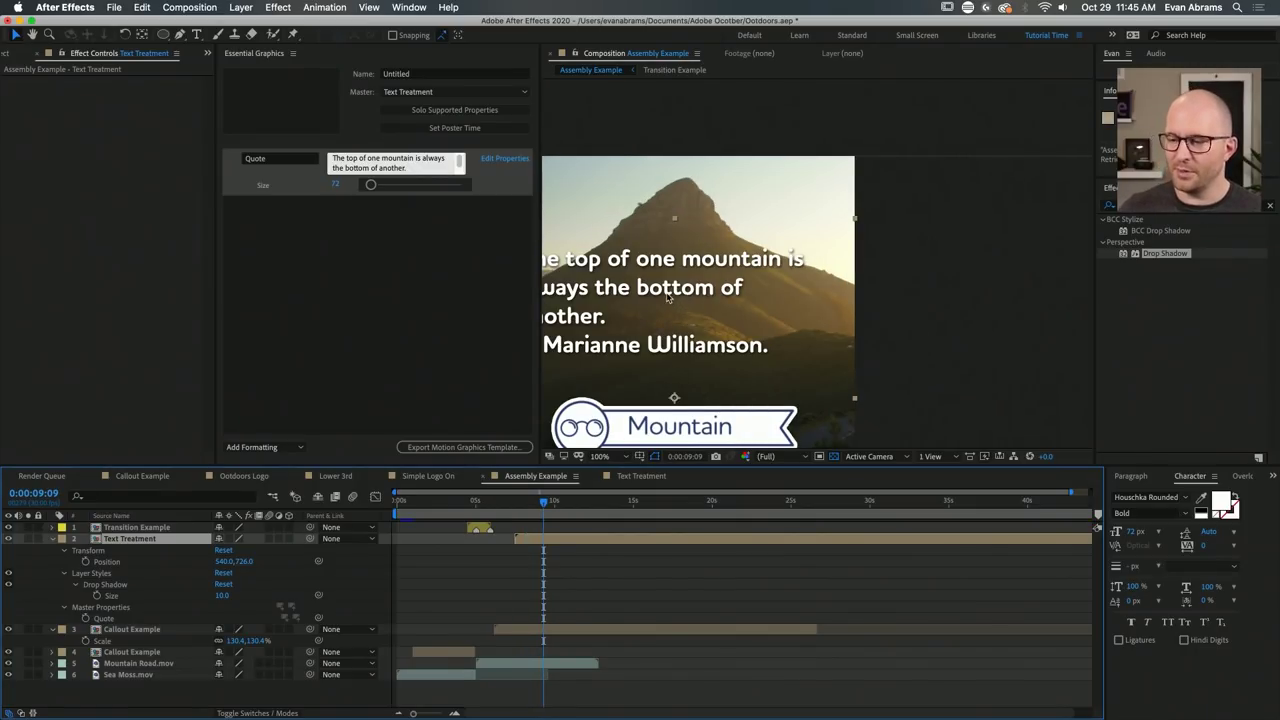
drag(754, 296, 776, 271)
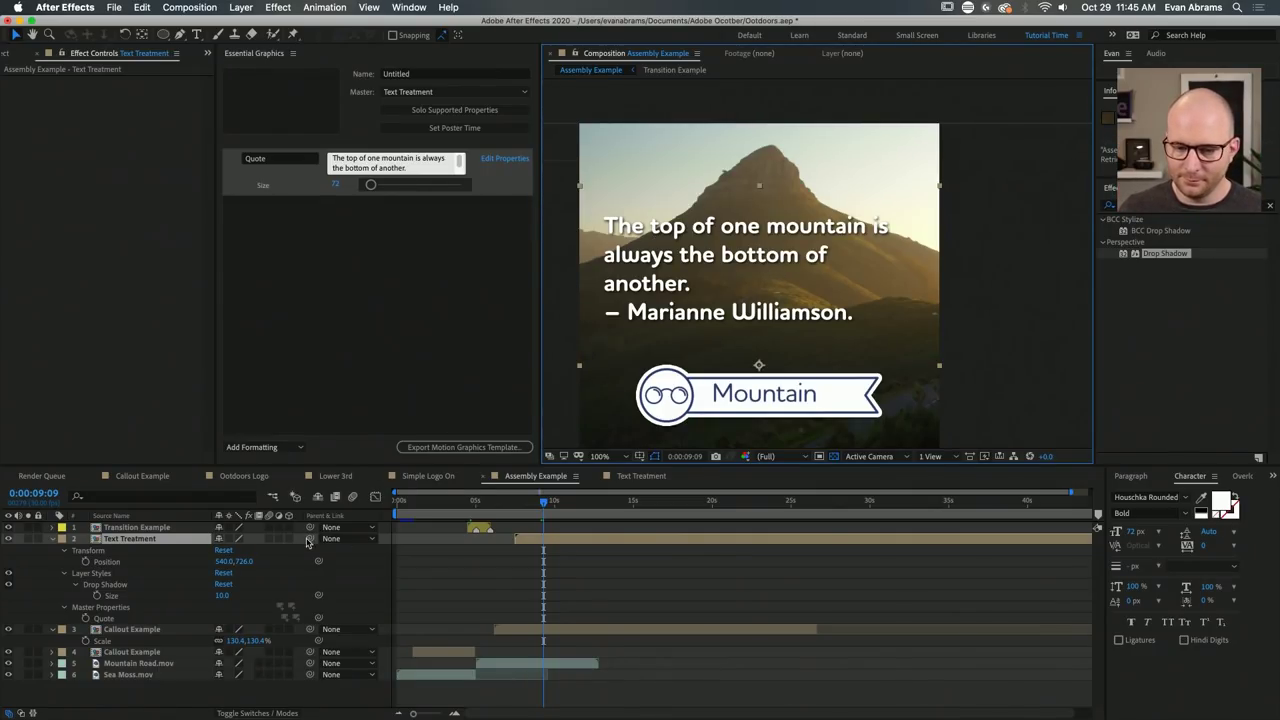
click(583, 533)
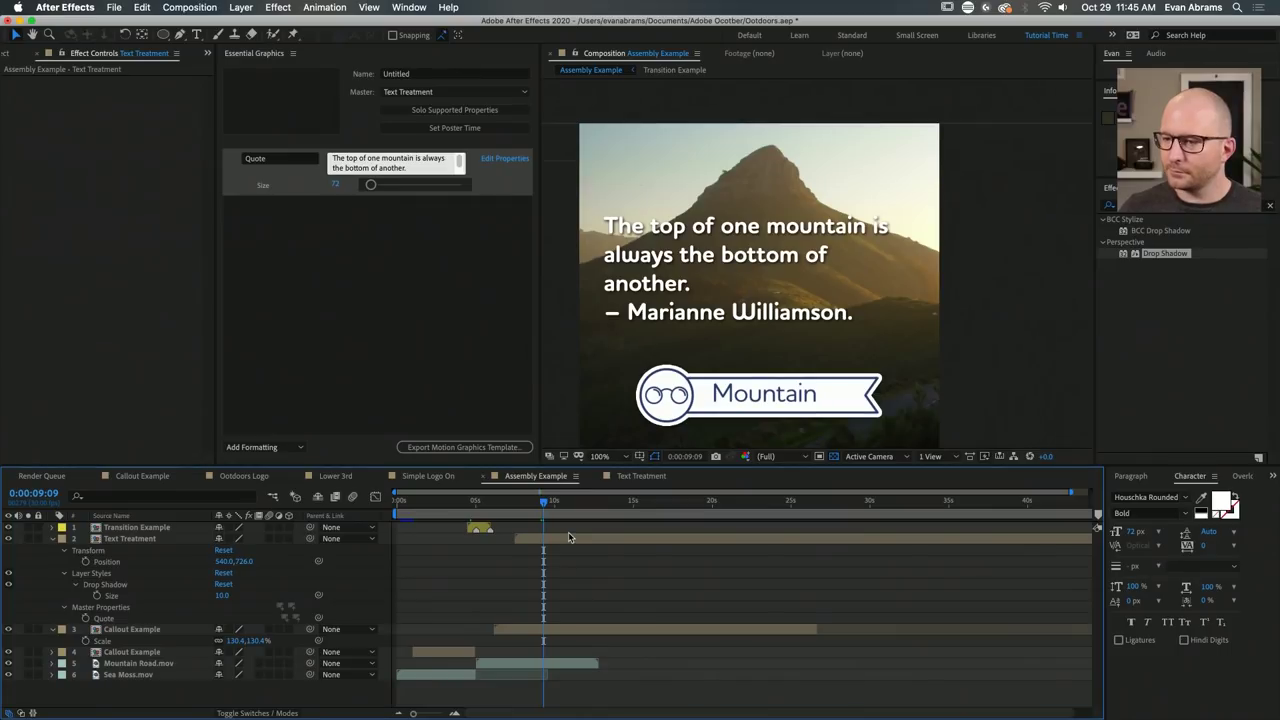
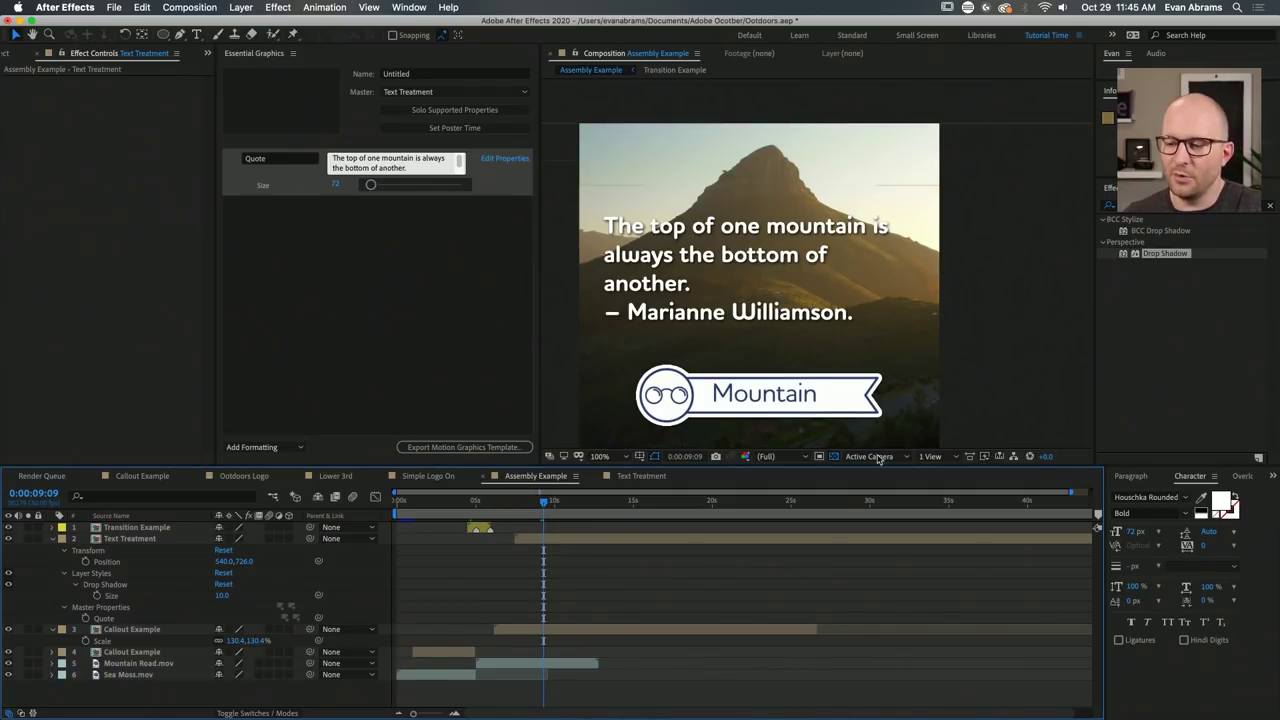
Open the Text Treatment precomp, view it at 100%, and collapse the quote layer's Animator 1 twirls.
double_click(651, 540)
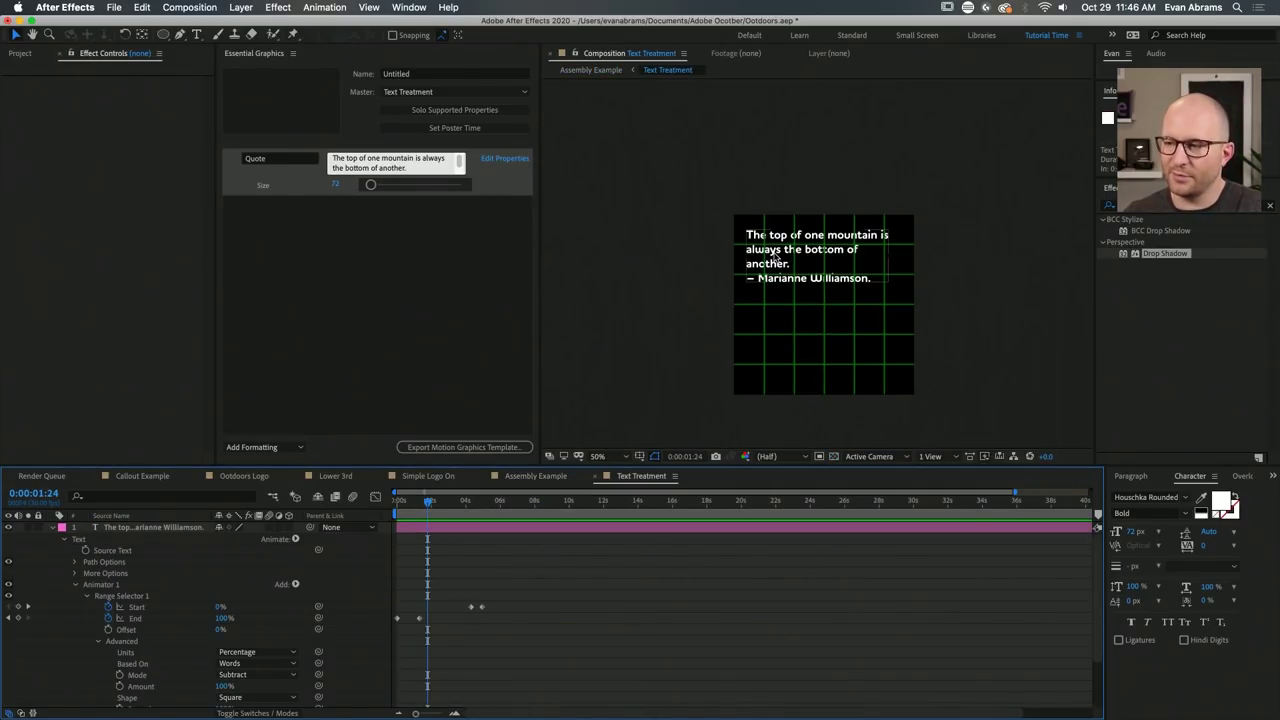
click(777, 258)
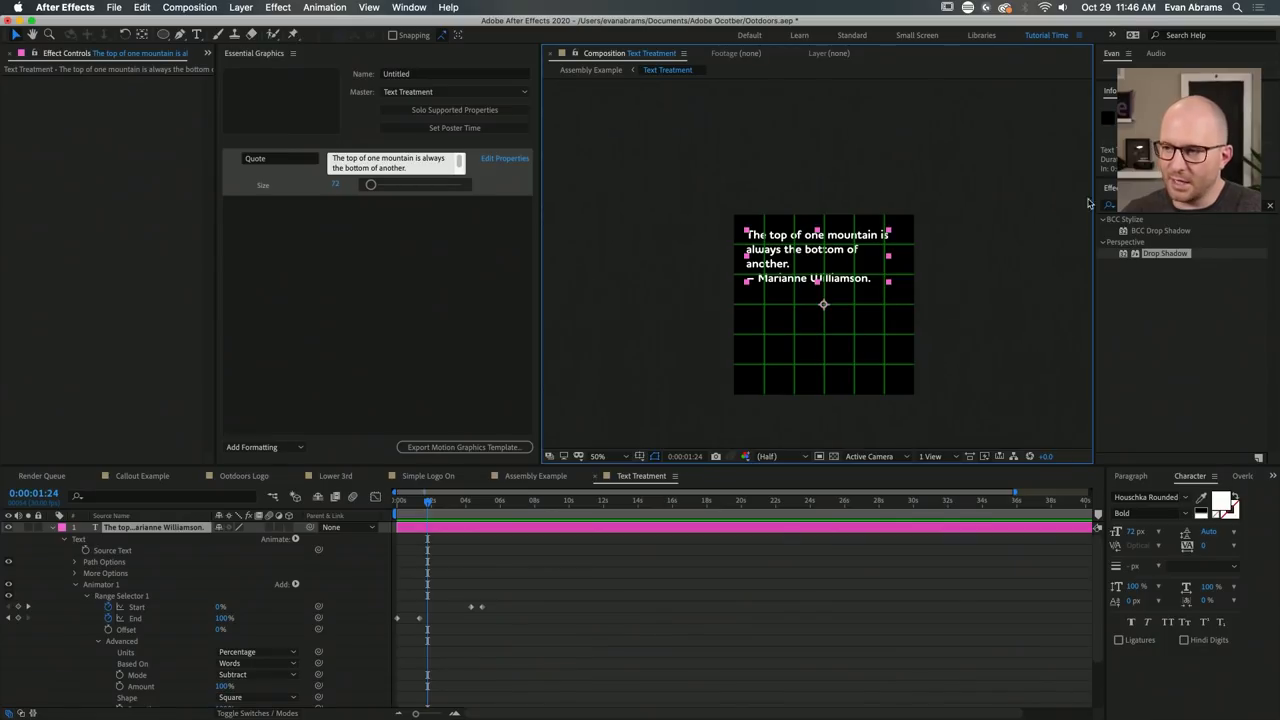
key(slash)
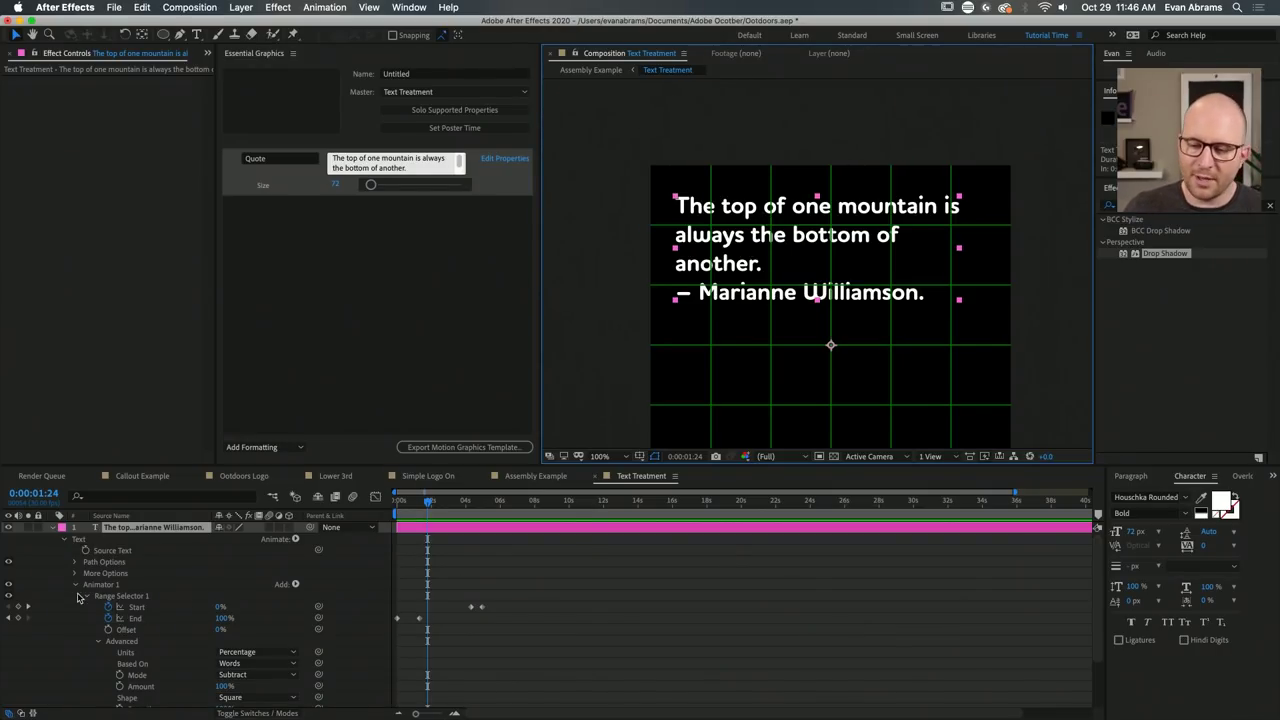
click(104, 641)
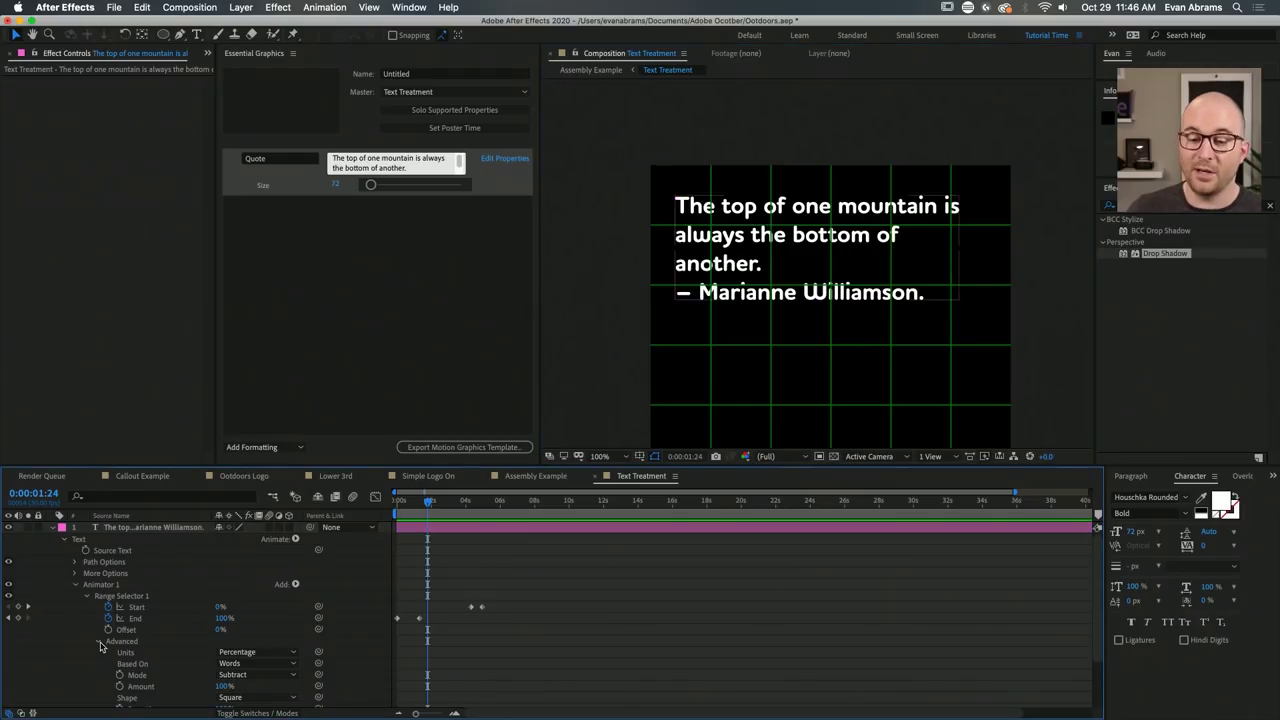
click(84, 596)
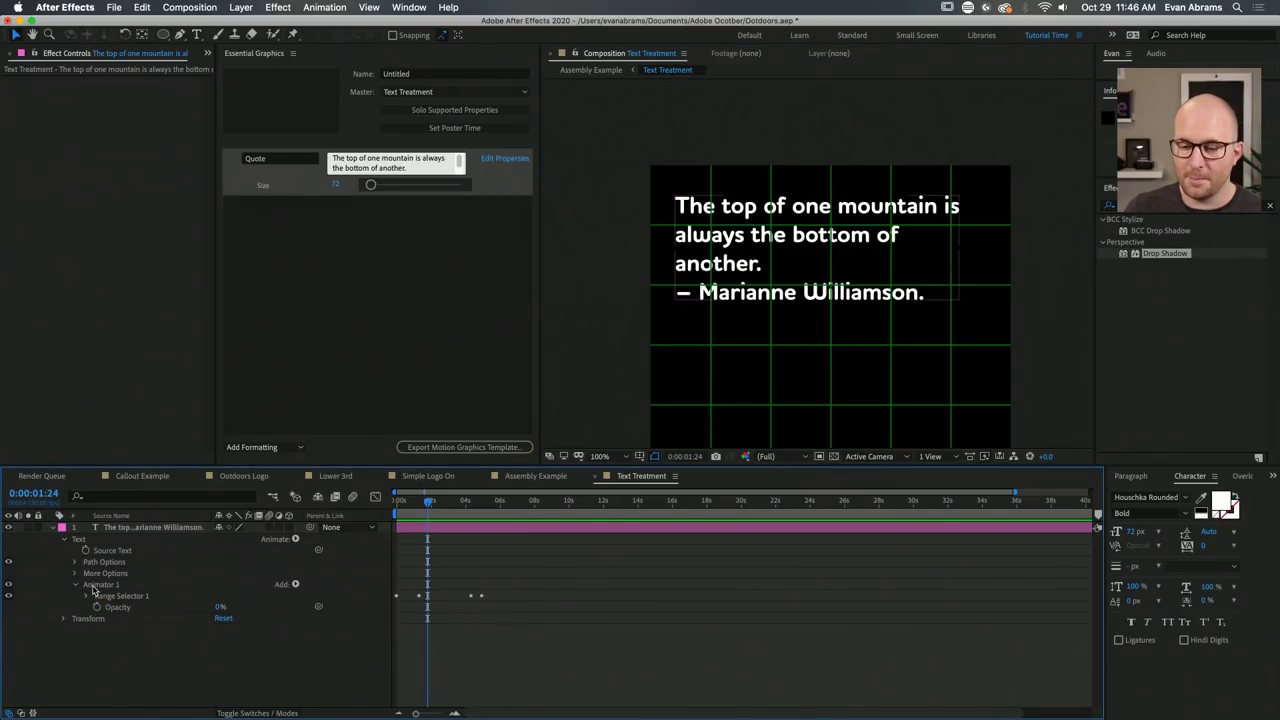
click(78, 586)
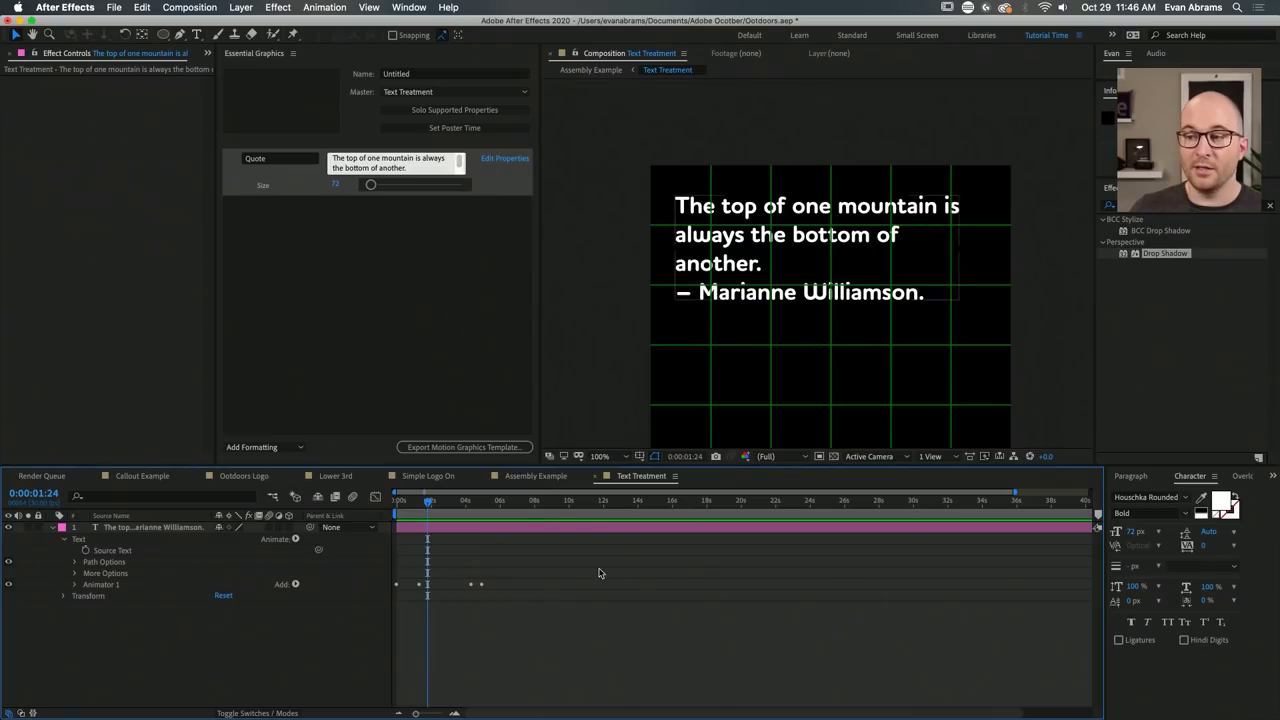
click(808, 258)
Duplicate the quote text layer and move the copy below the original quote.
scroll(808, 255, down, 2)
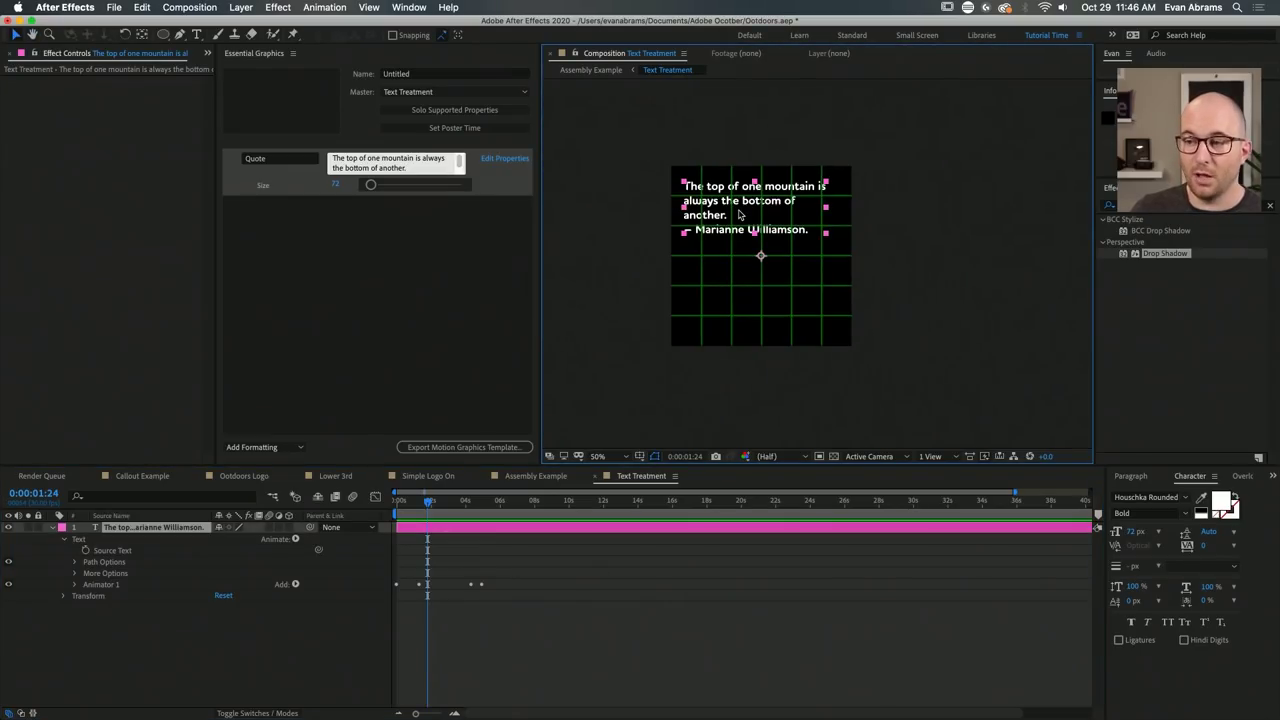
key(ctrl+d)
drag(752, 244, 748, 295)
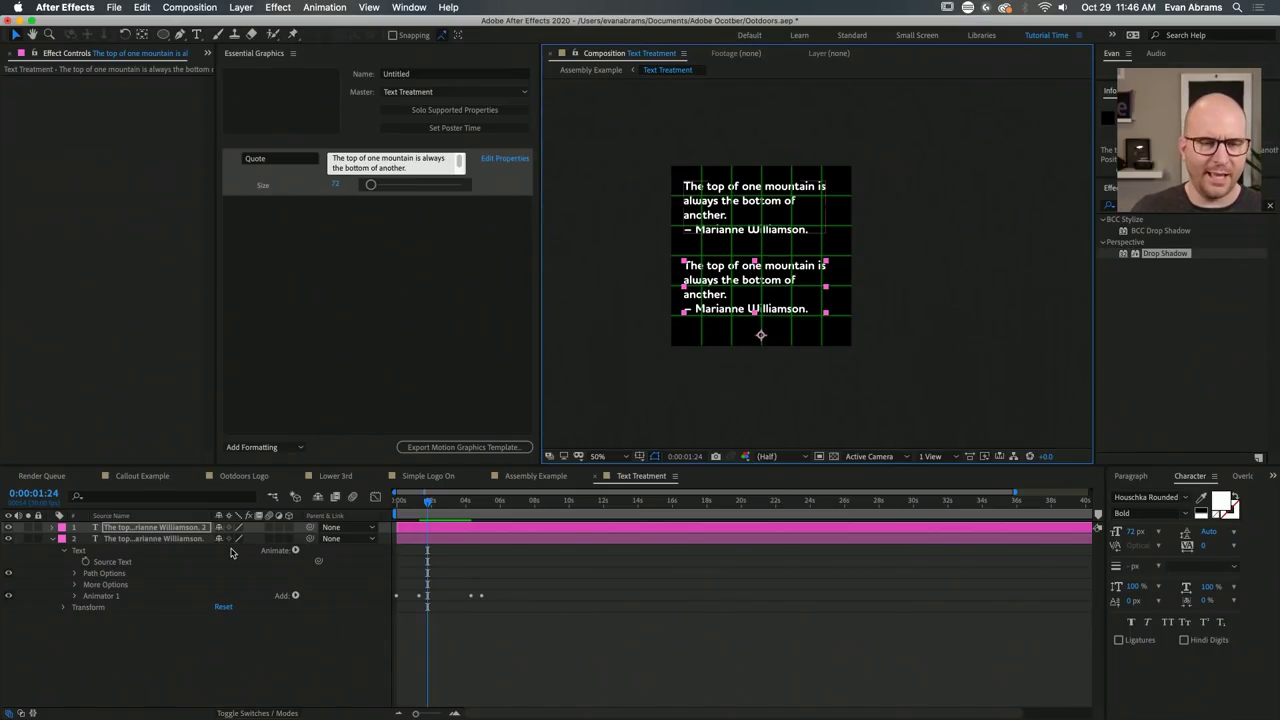
Delete Animator 1 from the copied quote and zoom into the timeline ruler.
key(u)
key(u)
click(88, 573)
click(112, 566)
key(Delete)
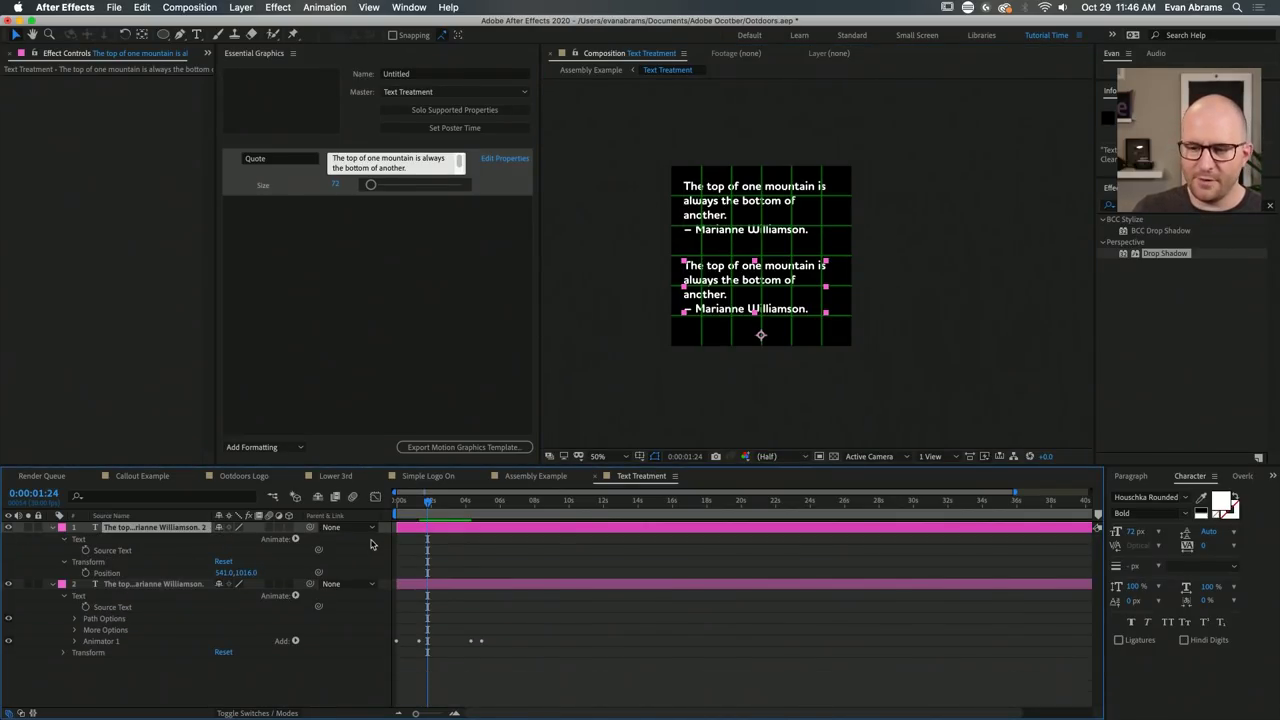
key(equal)
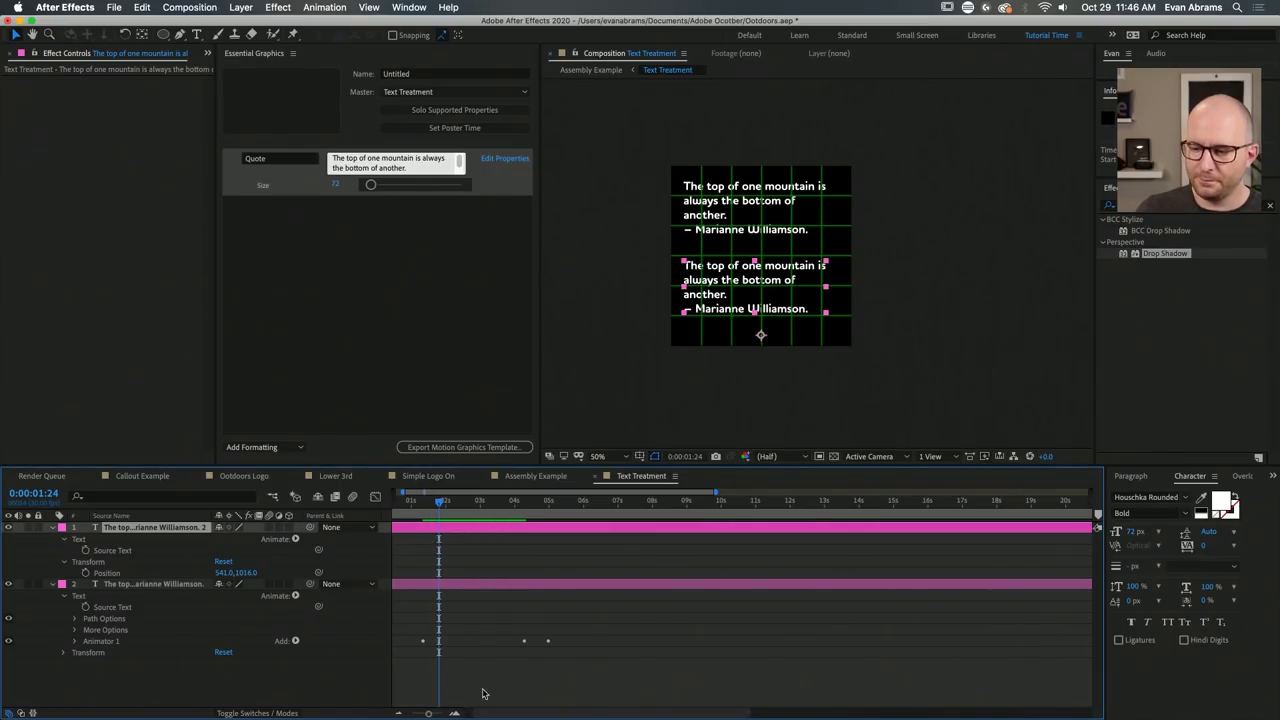
drag(490, 716, 455, 714)
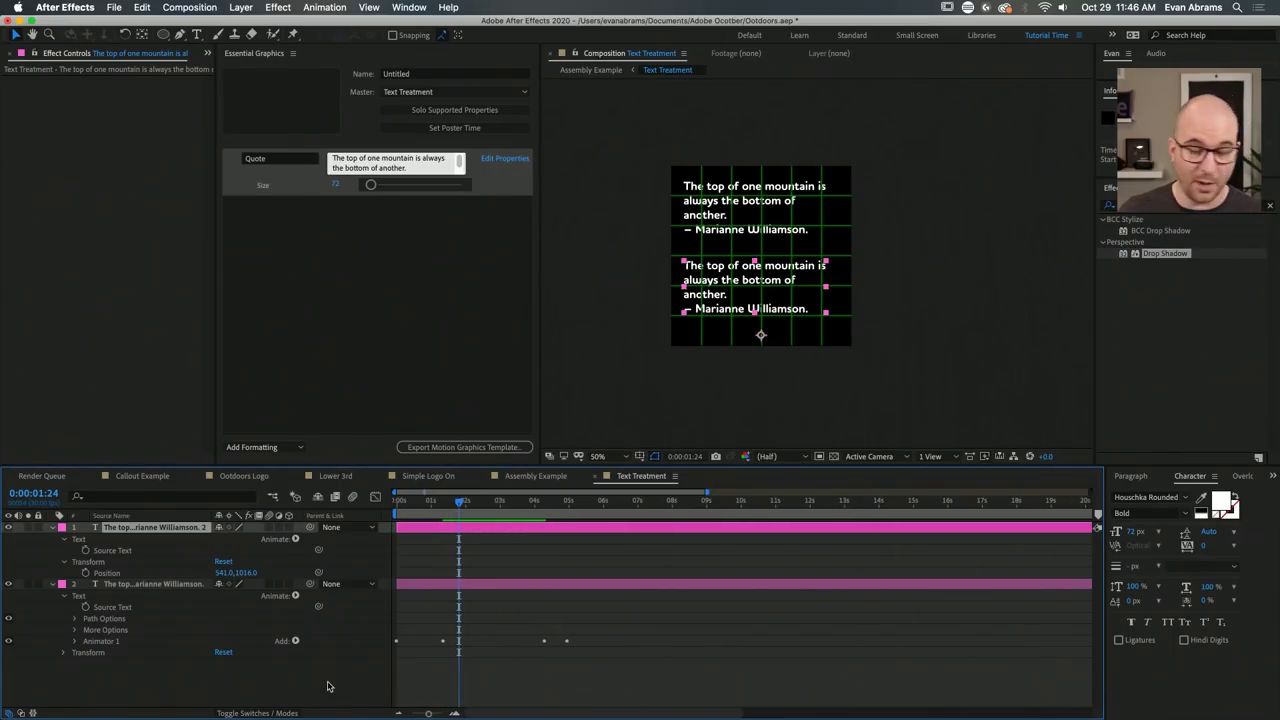
click(292, 54)
Close Essential Graphics, then add an Animate > Opacity animator to the copied quote layer.
click(326, 66)
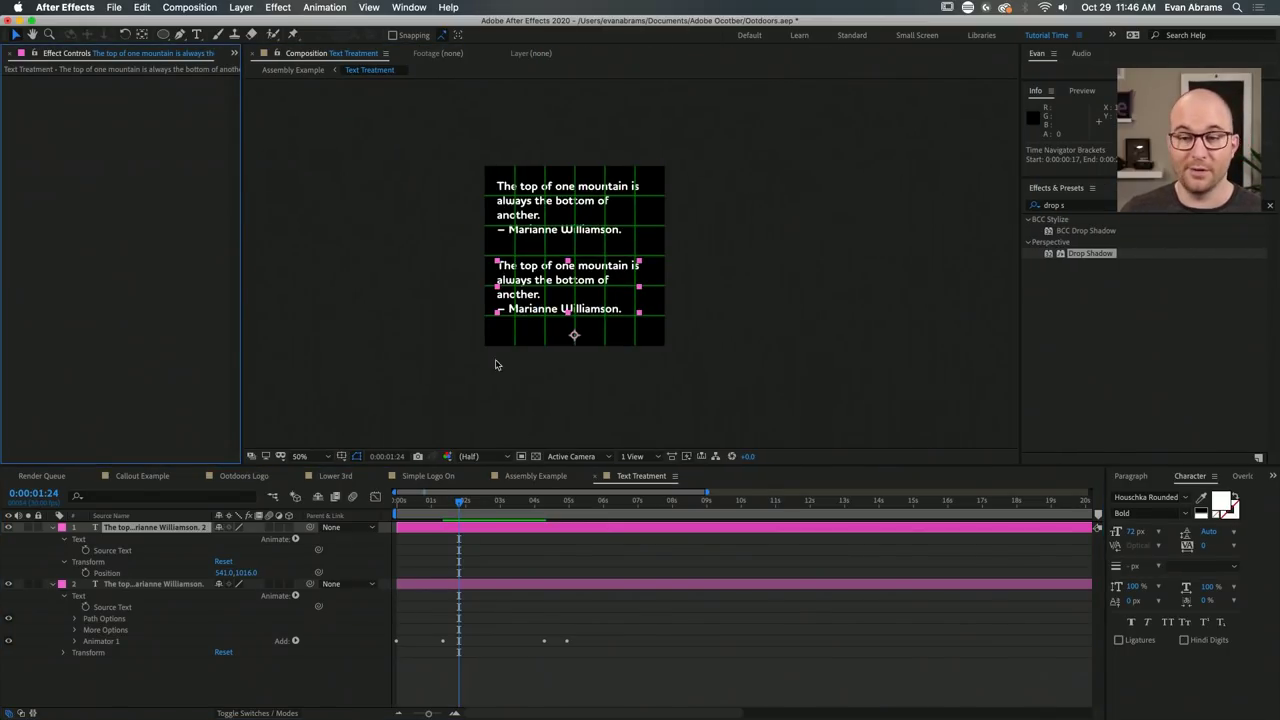
scroll(631, 326, up, 2)
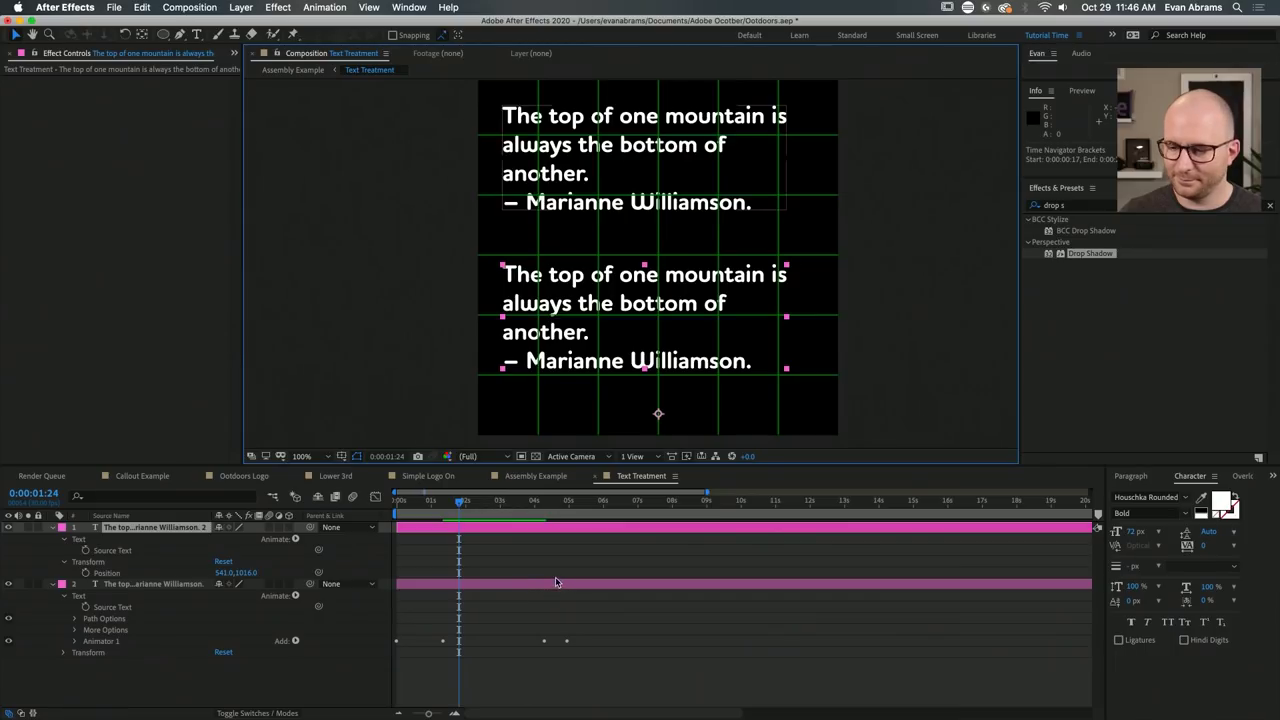
click(416, 530)
click(430, 530)
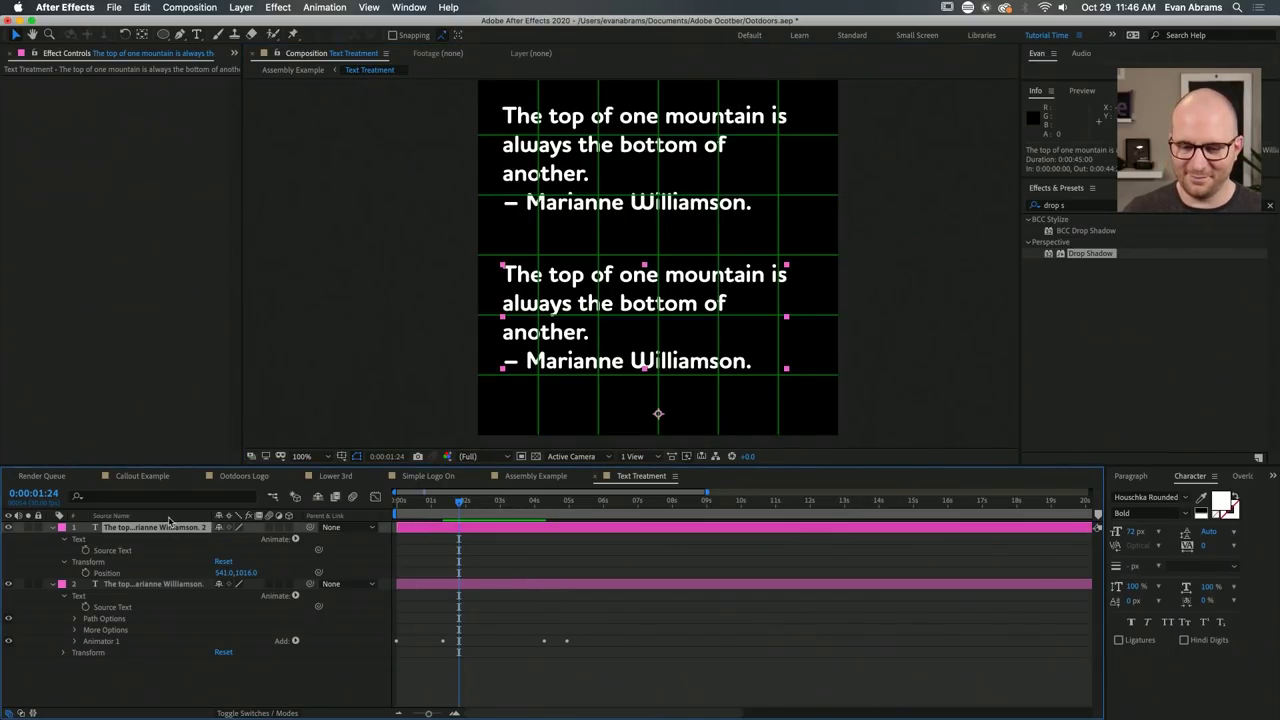
click(64, 539)
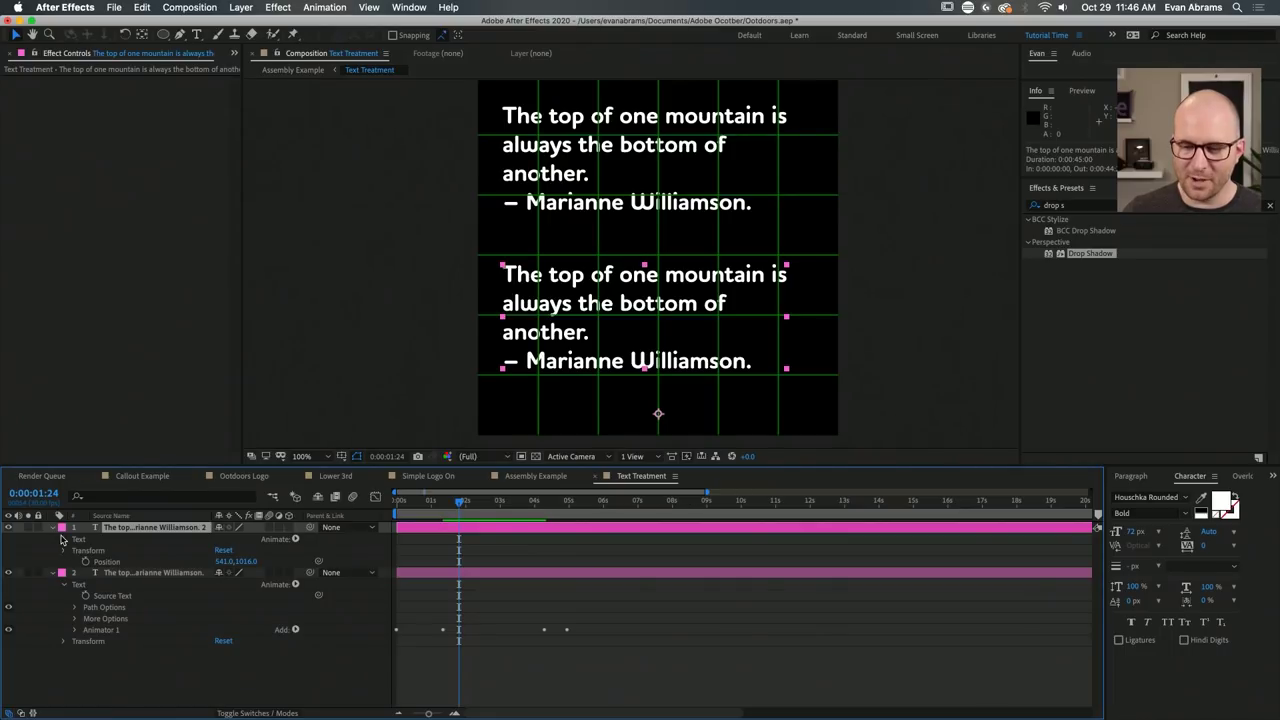
click(63, 550)
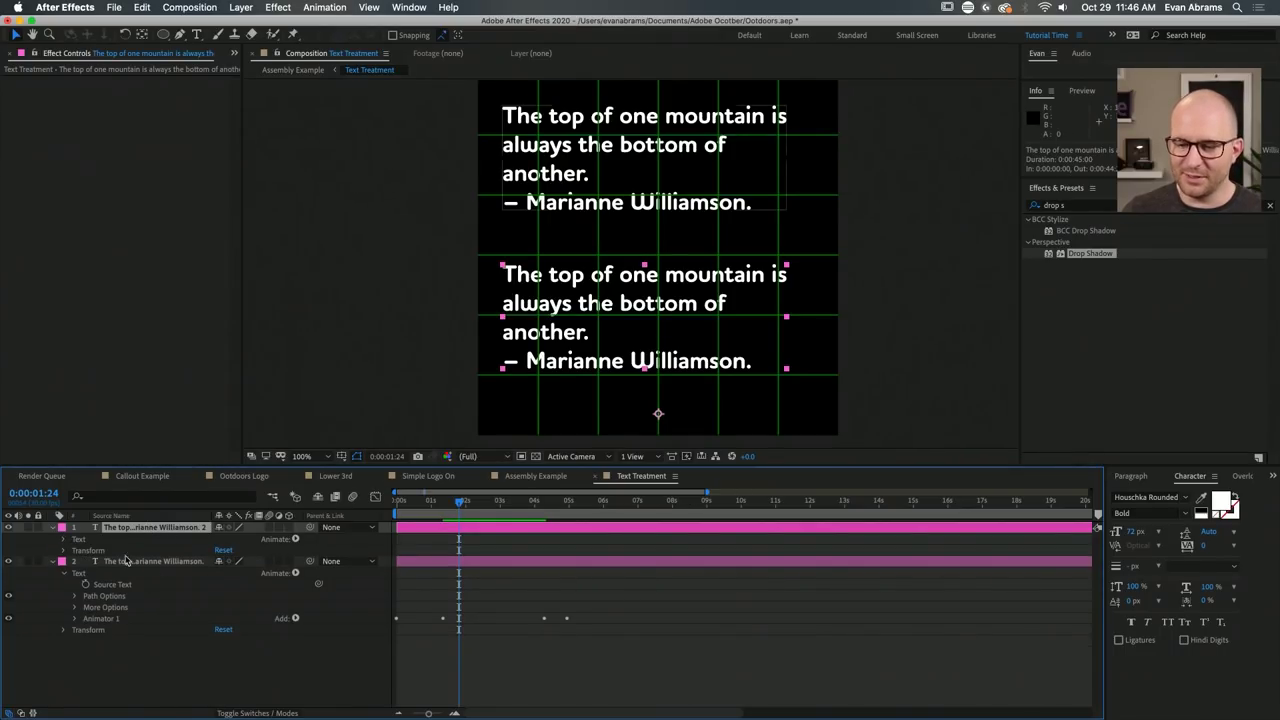
click(295, 539)
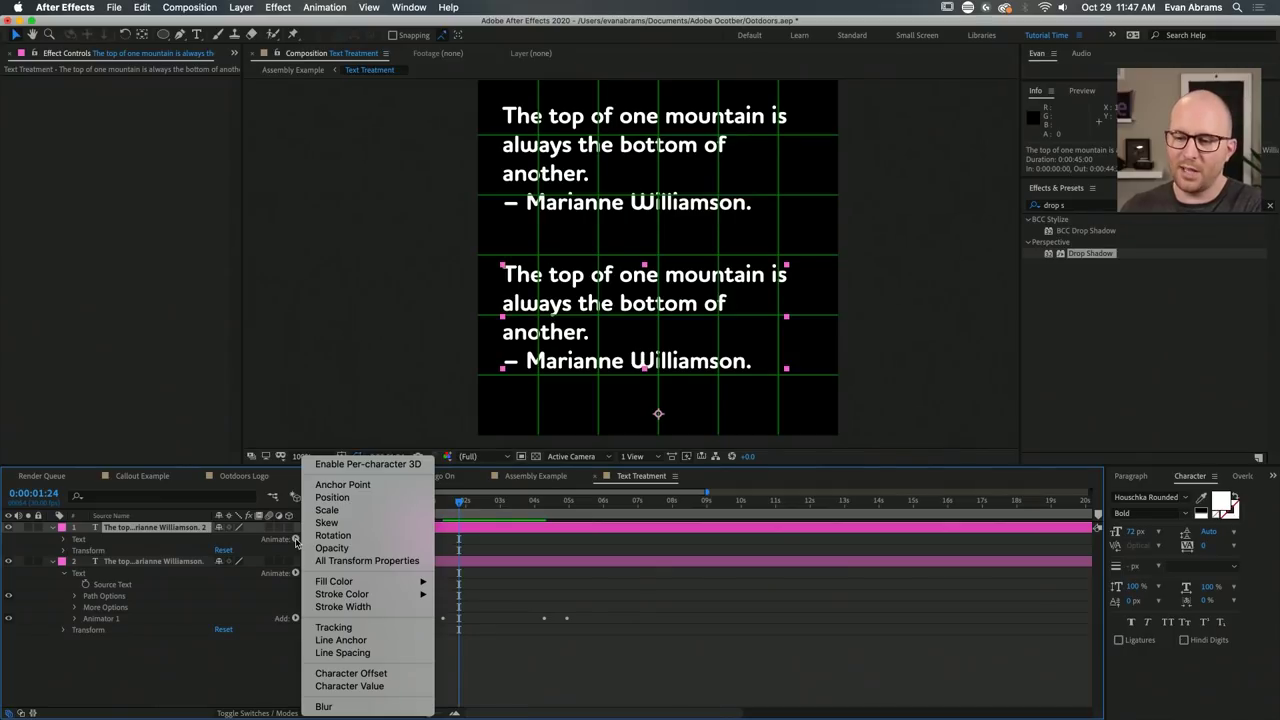
click(325, 548)
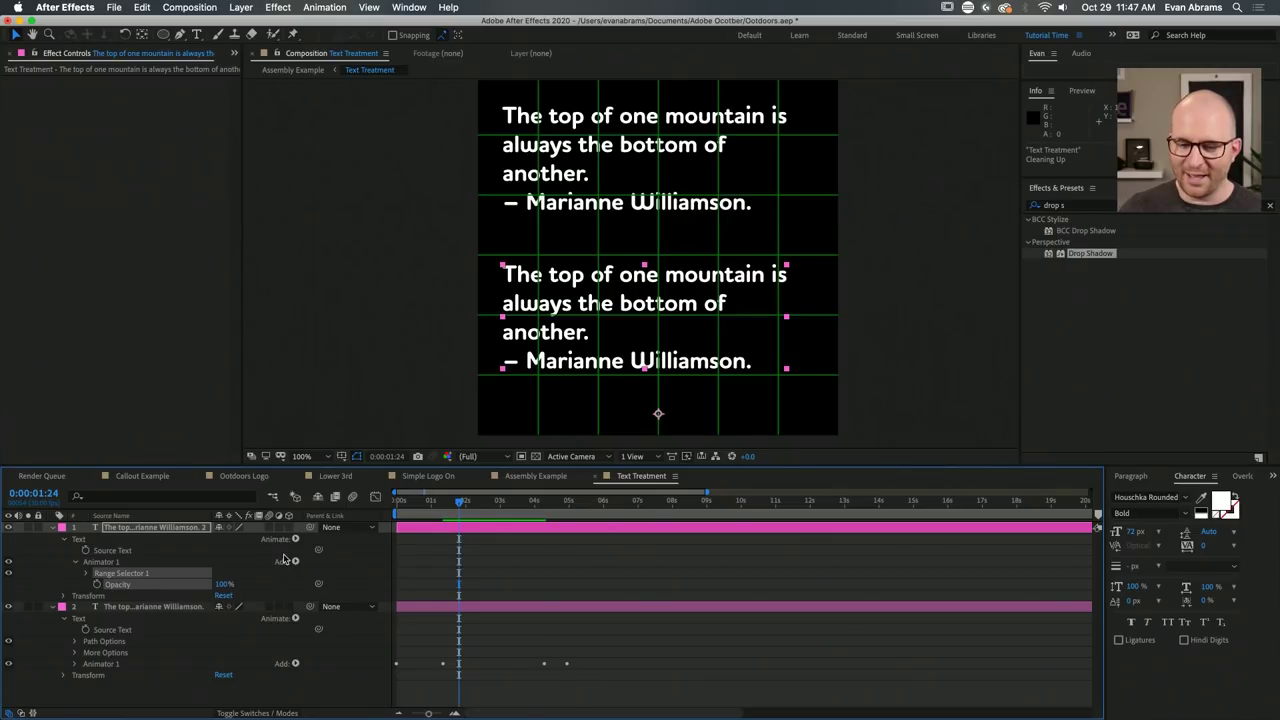
Expand Range Selector 1 and its Advanced group, reviewing Units, Mode (kept at Add) and Shape.
click(87, 574)
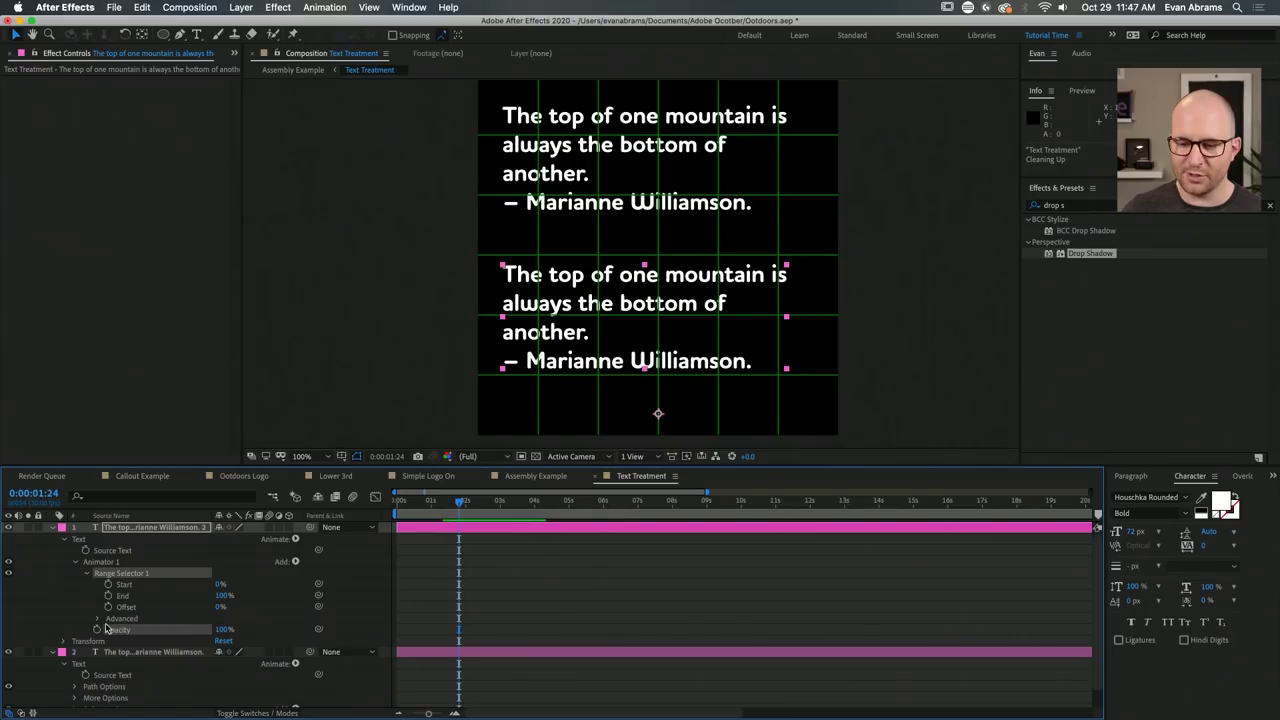
click(97, 620)
click(123, 601)
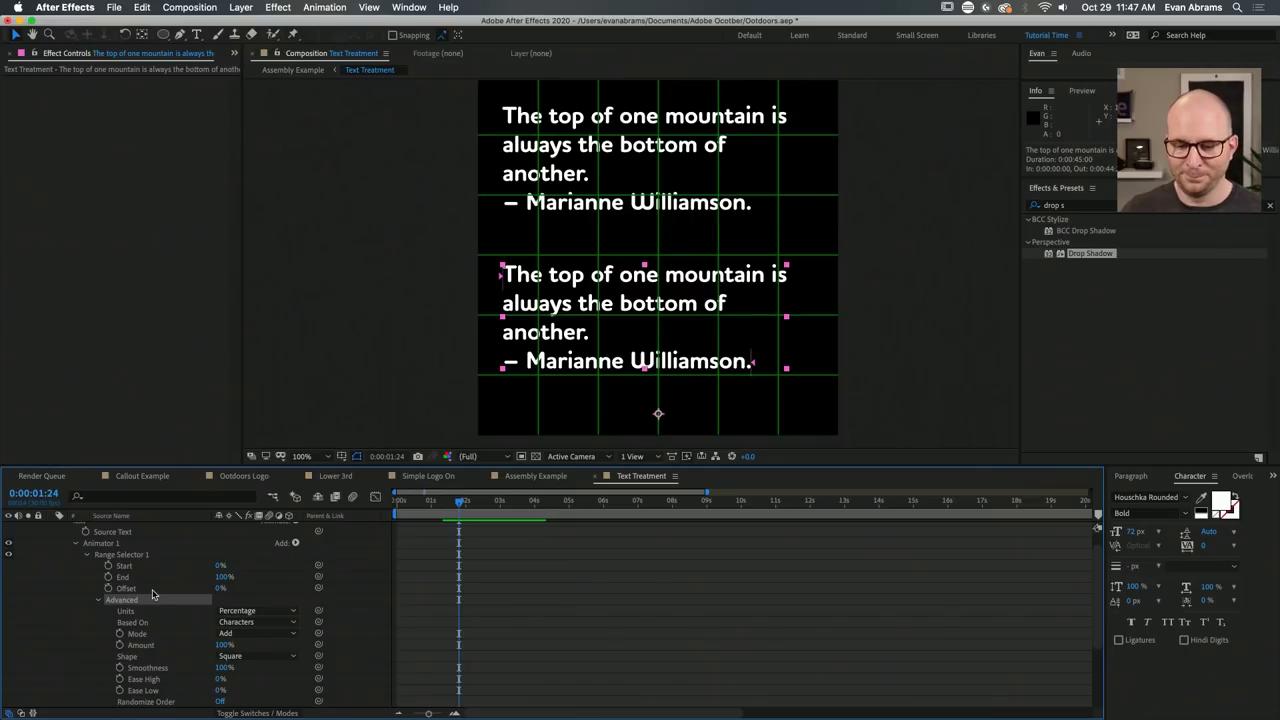
scroll(150, 596, down, 3)
click(140, 579)
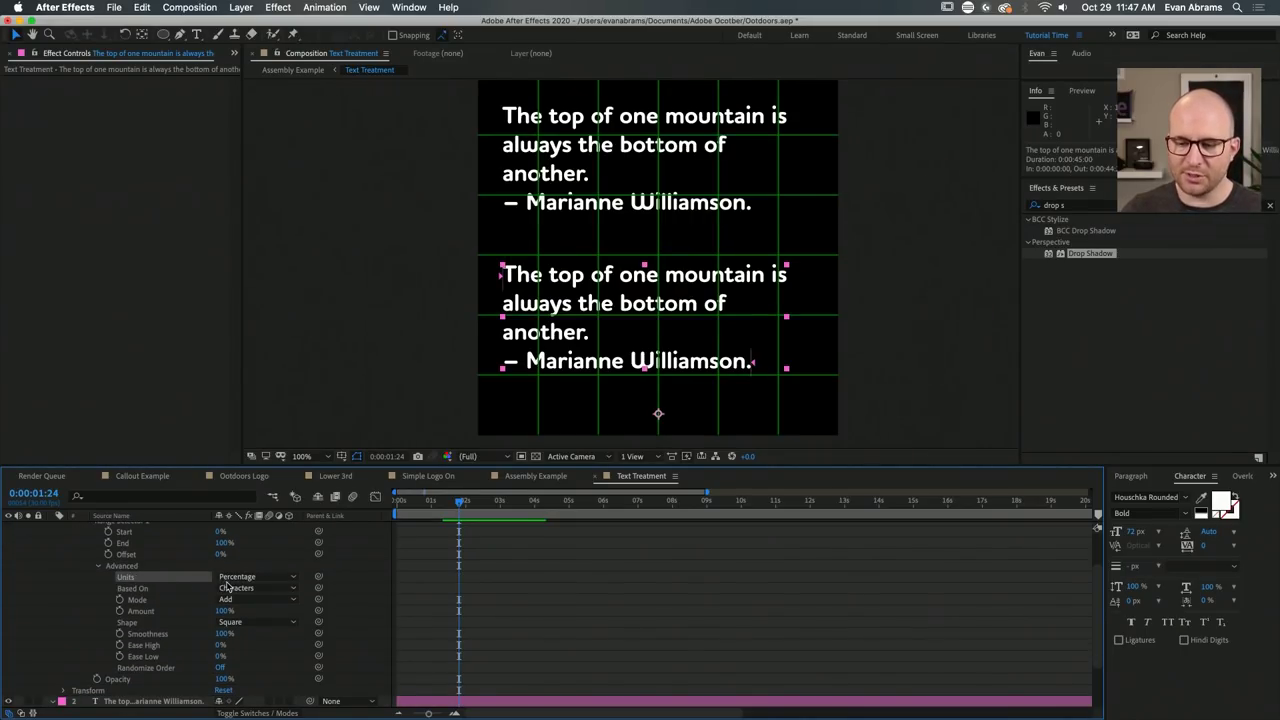
click(152, 602)
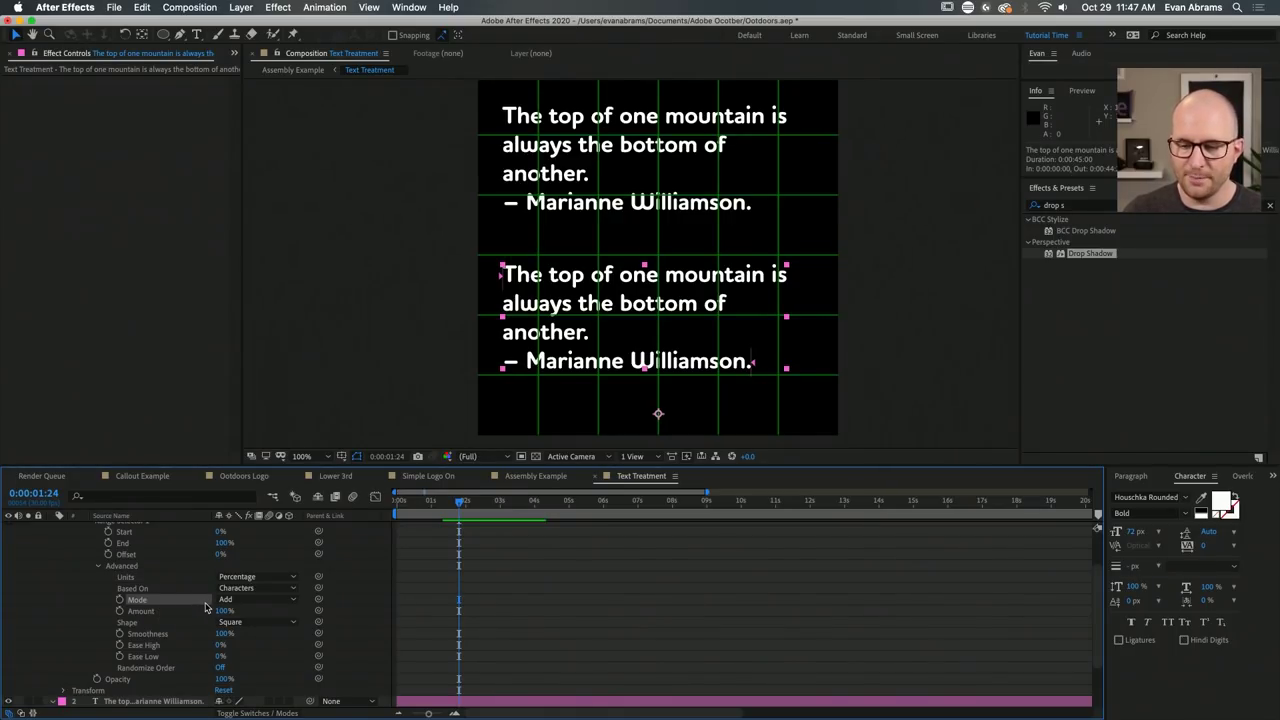
click(240, 600)
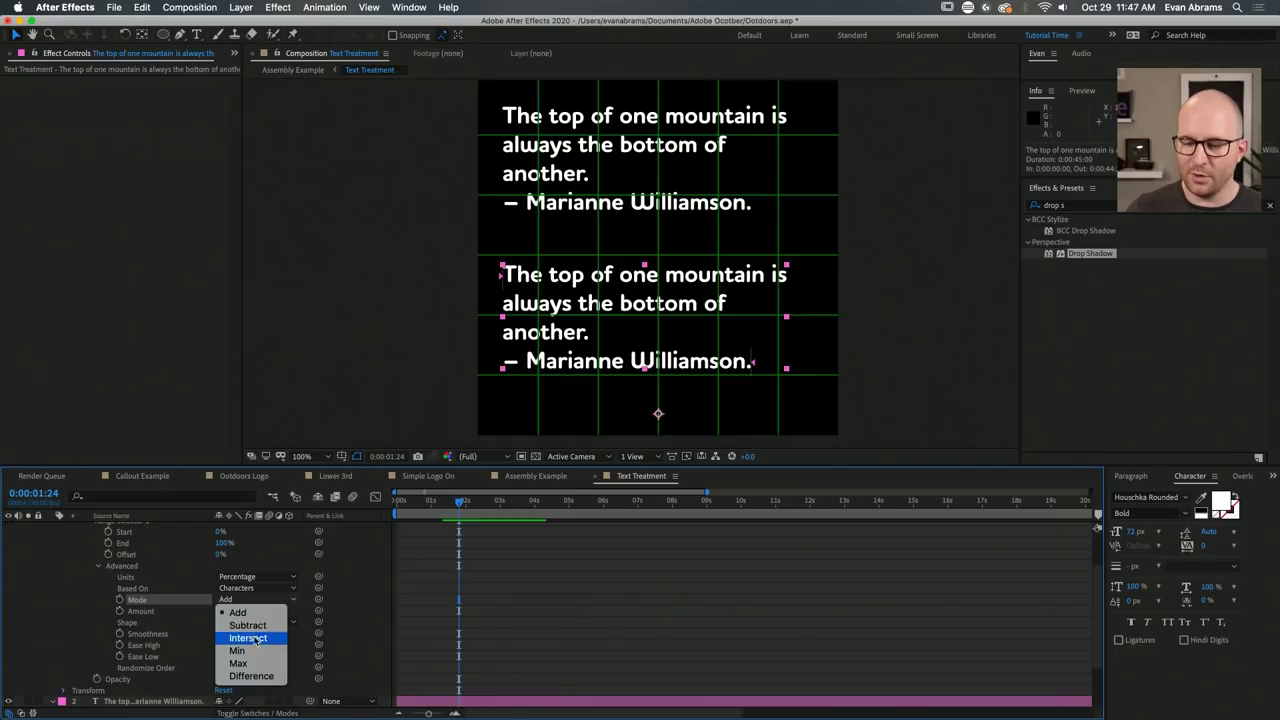
click(166, 606)
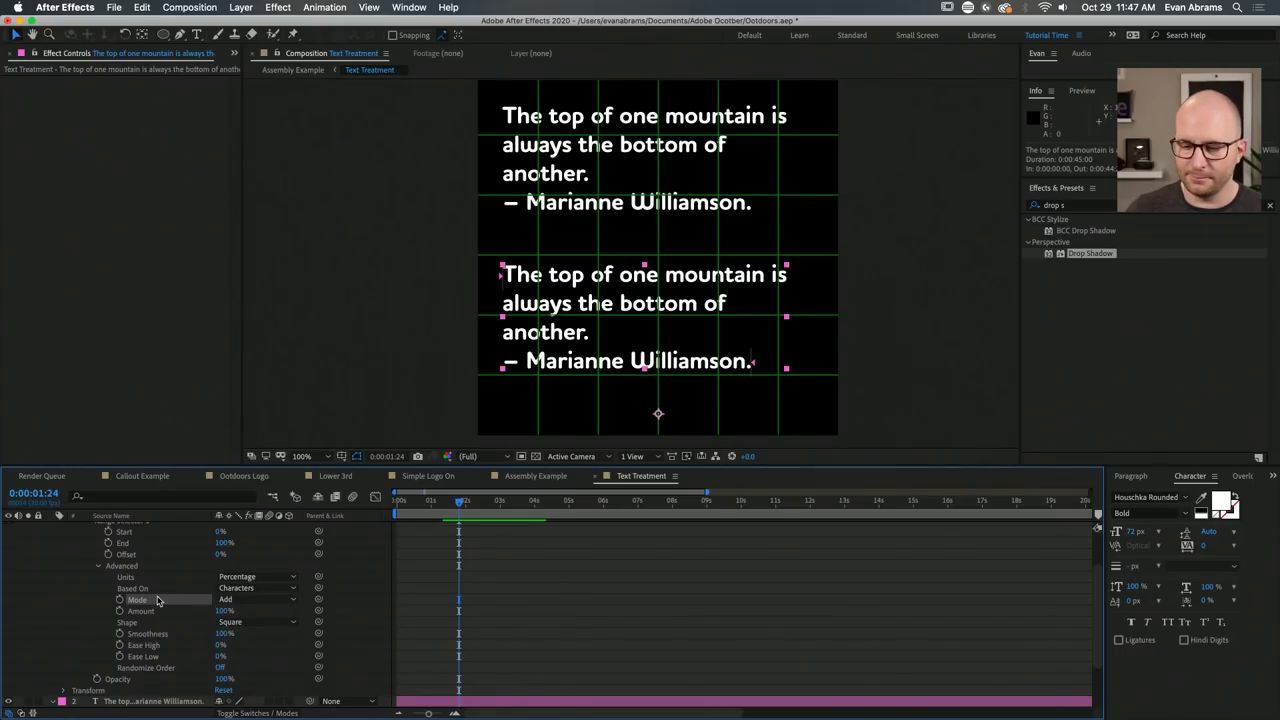
click(152, 624)
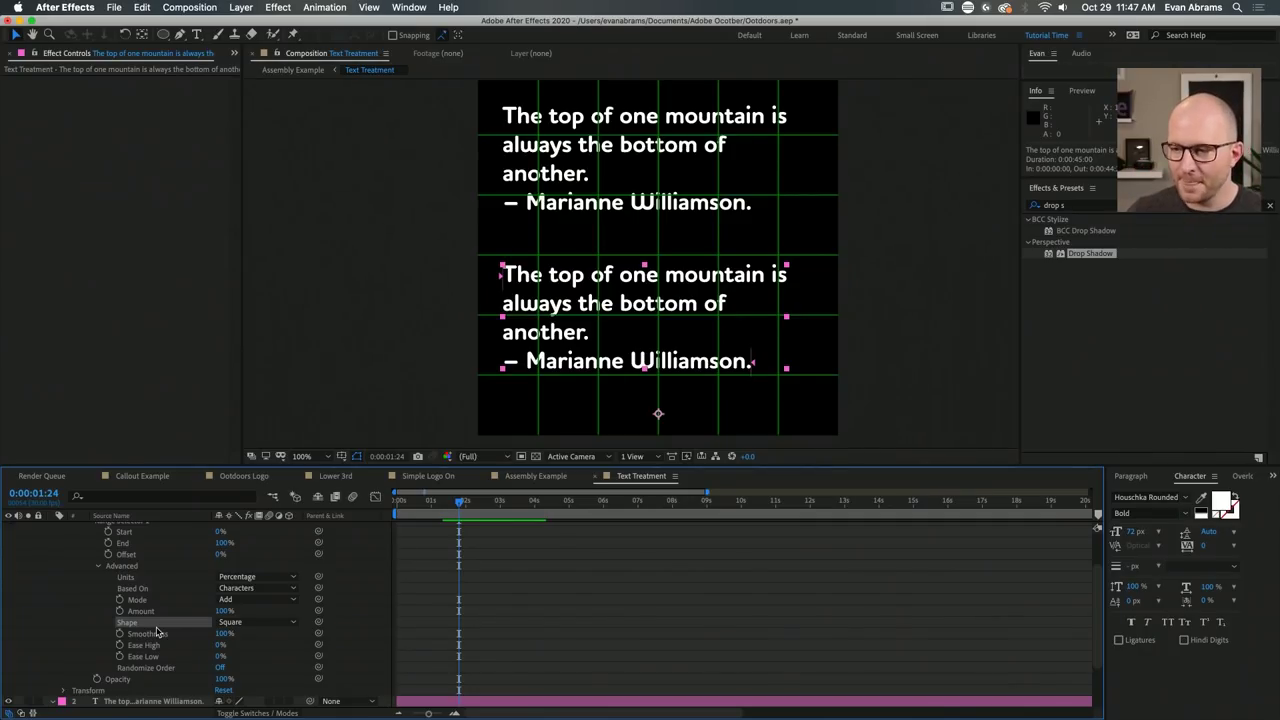
click(180, 604)
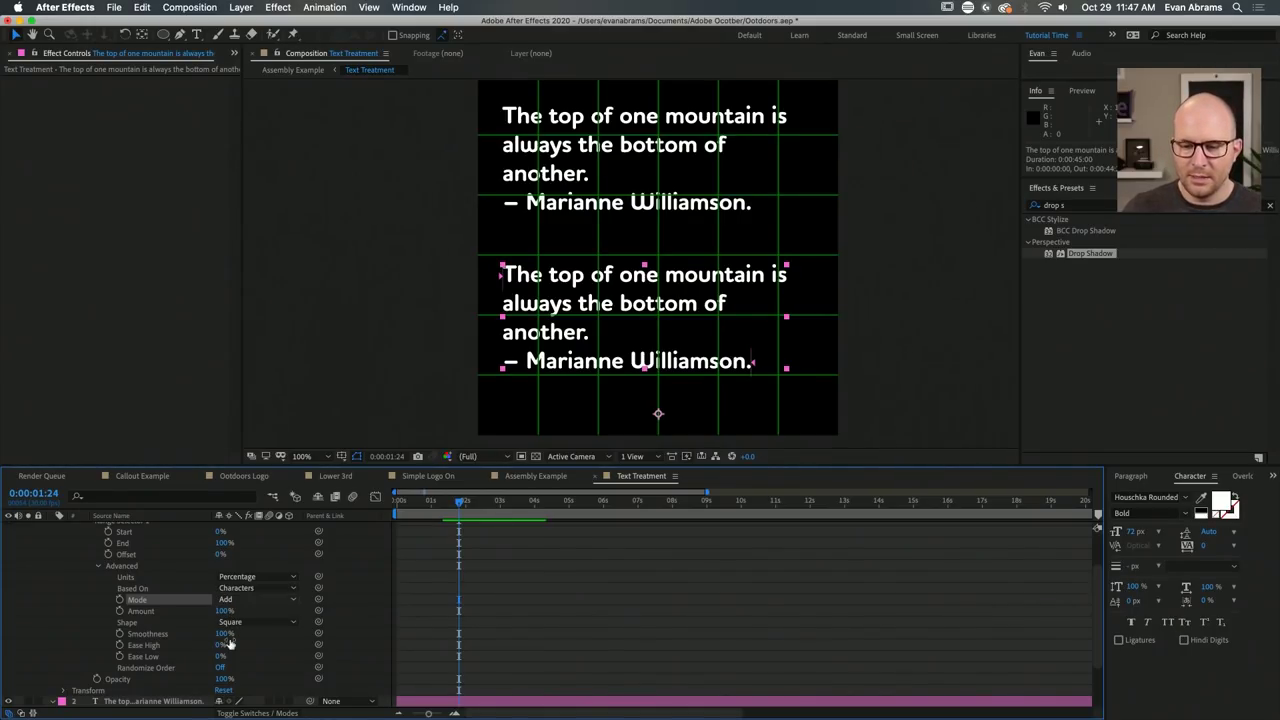
click(222, 679)
Enter 0% for Animator 1 Opacity and choose Ramp Up as the range selector shape.
text(0)
key(Return)
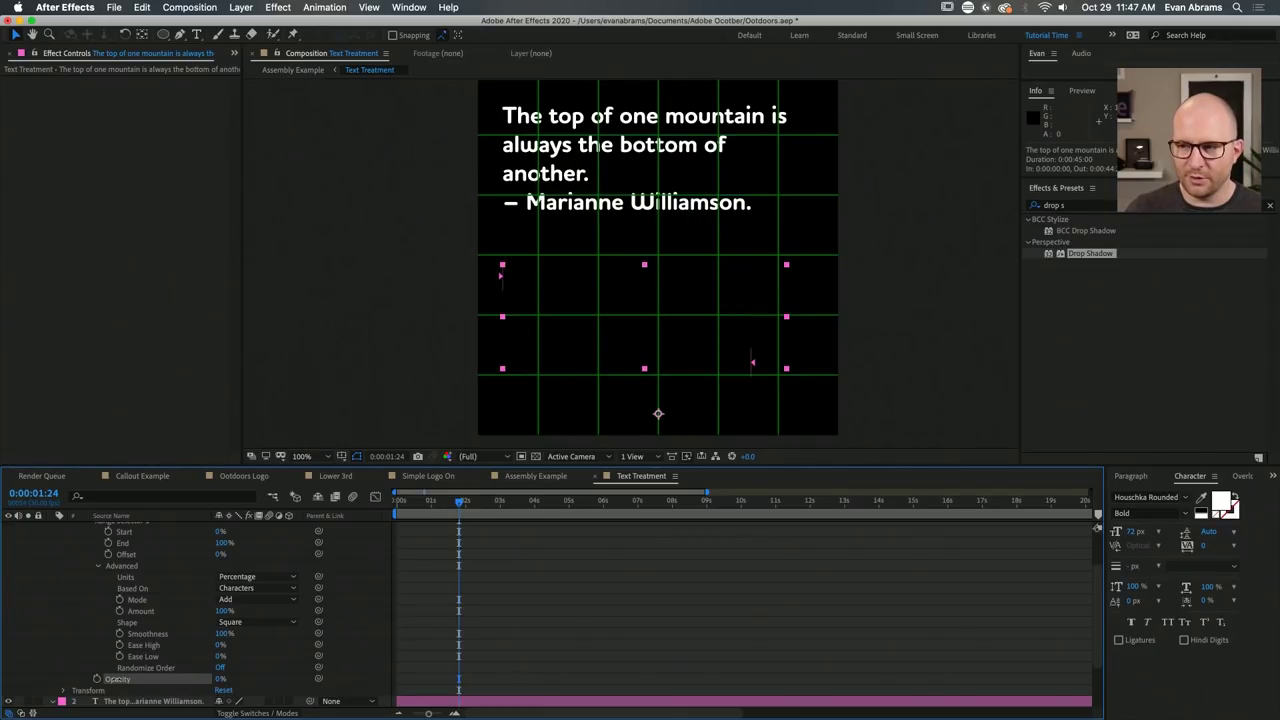
click(237, 622)
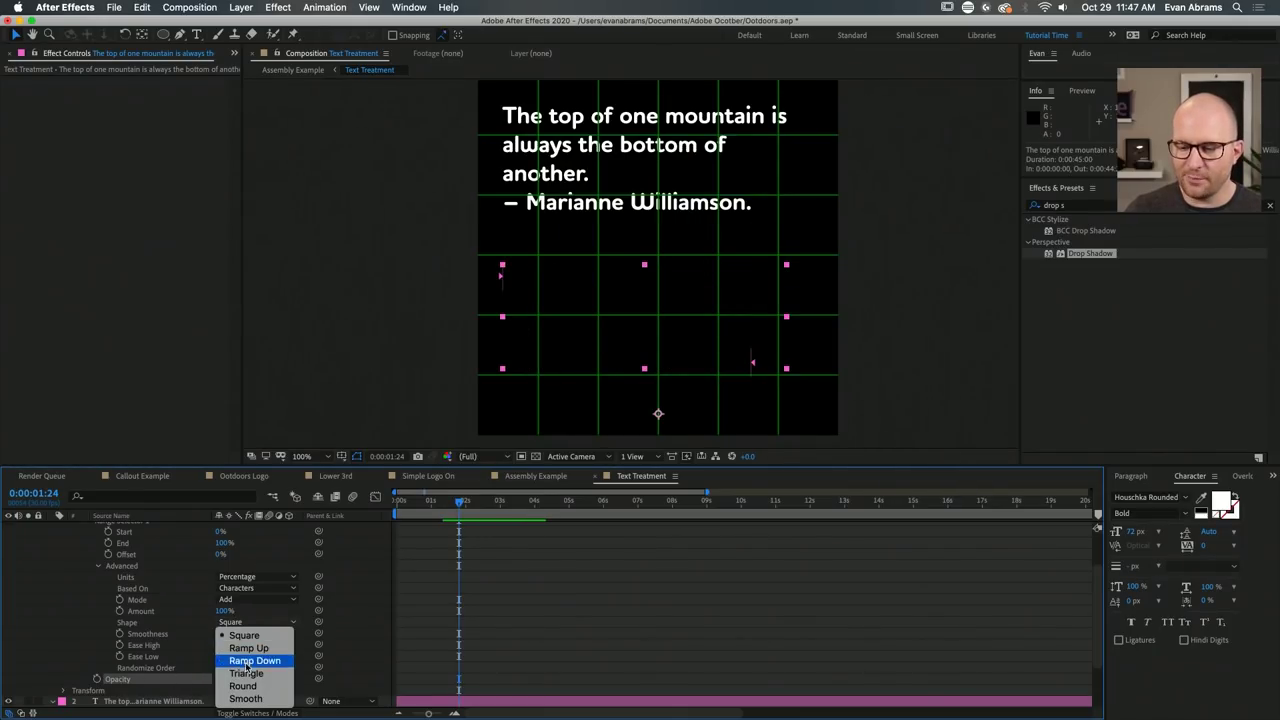
click(254, 648)
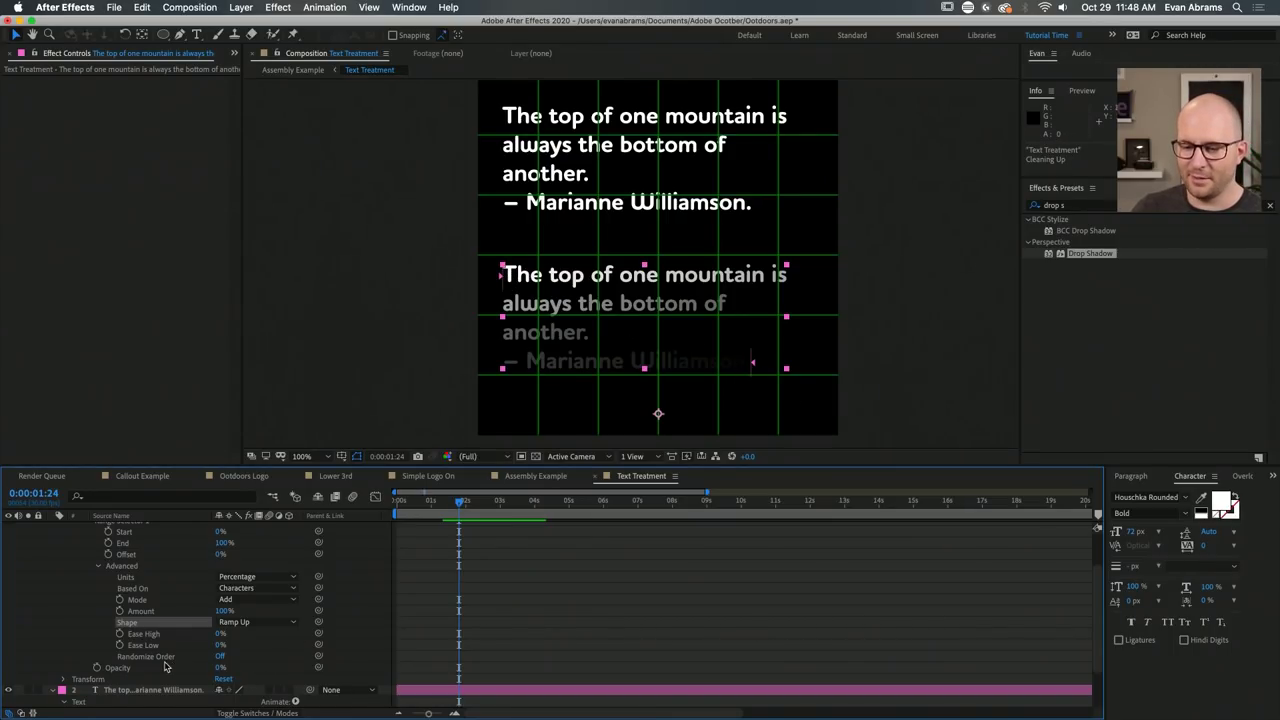
click(198, 654)
click(166, 667)
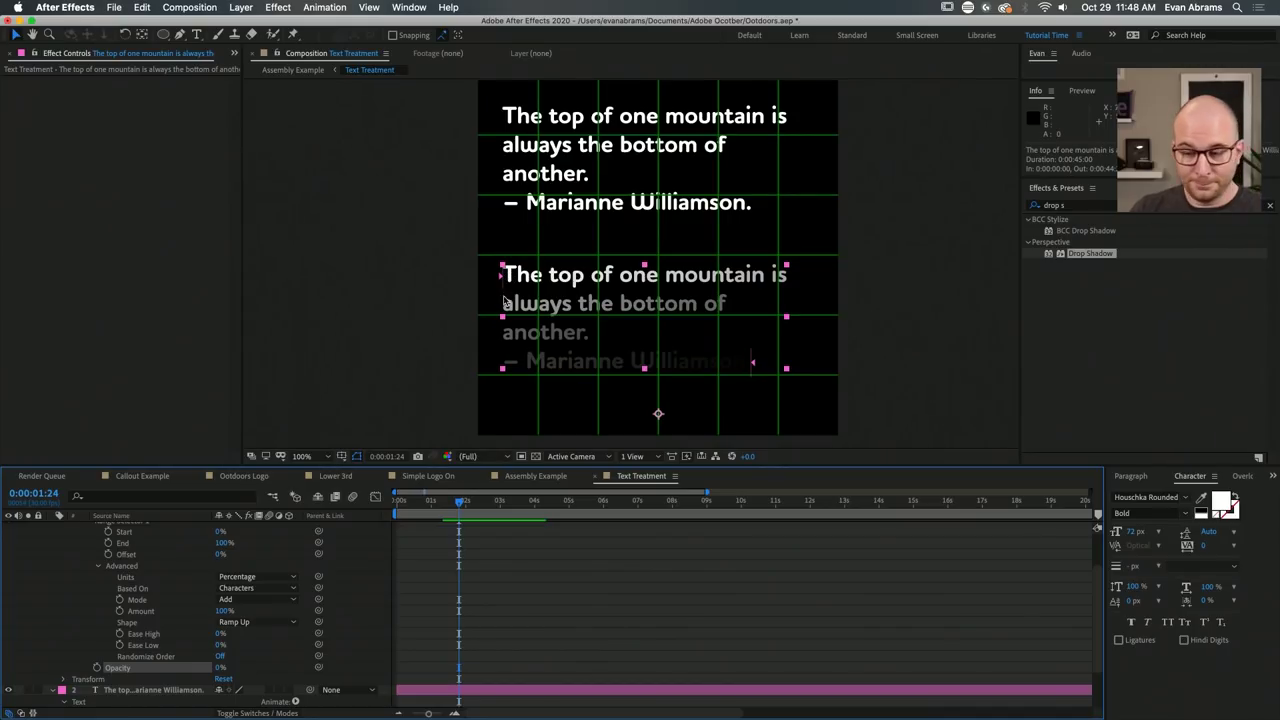
Set the range selector End to 50% and scrub Offset up to 100%.
scroll(175, 583, up, 1)
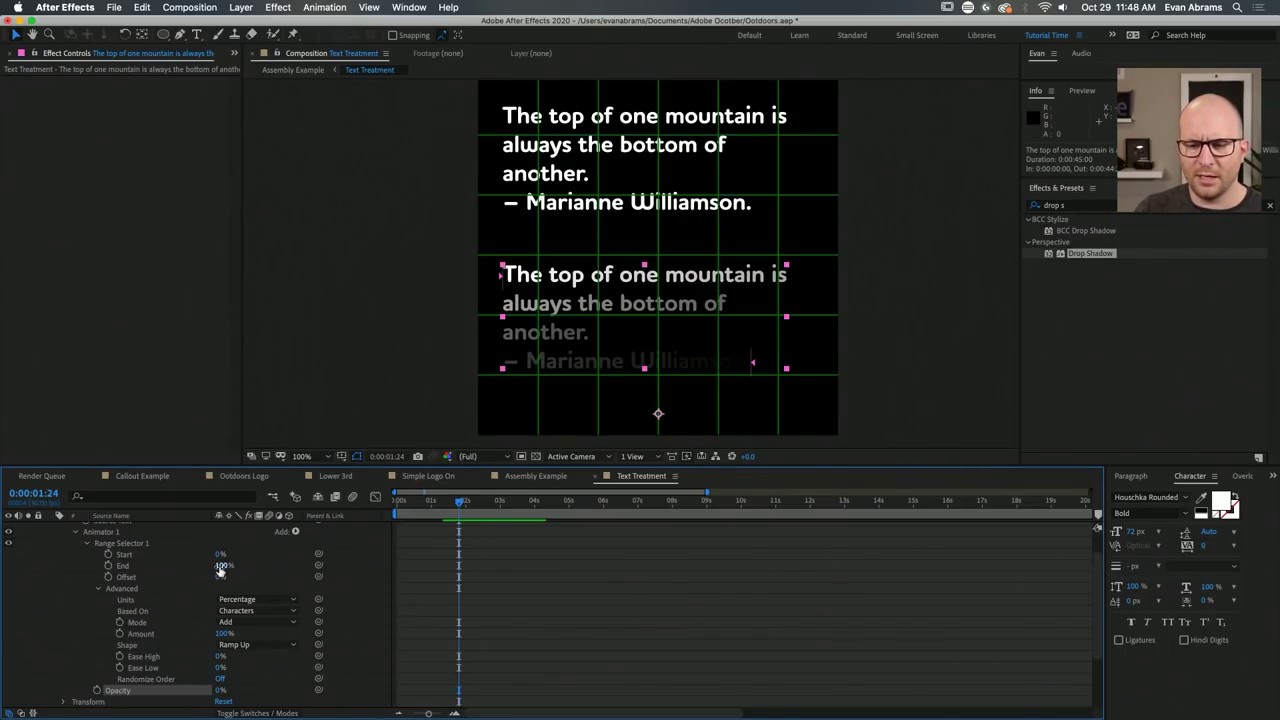
drag(221, 567, 192, 576)
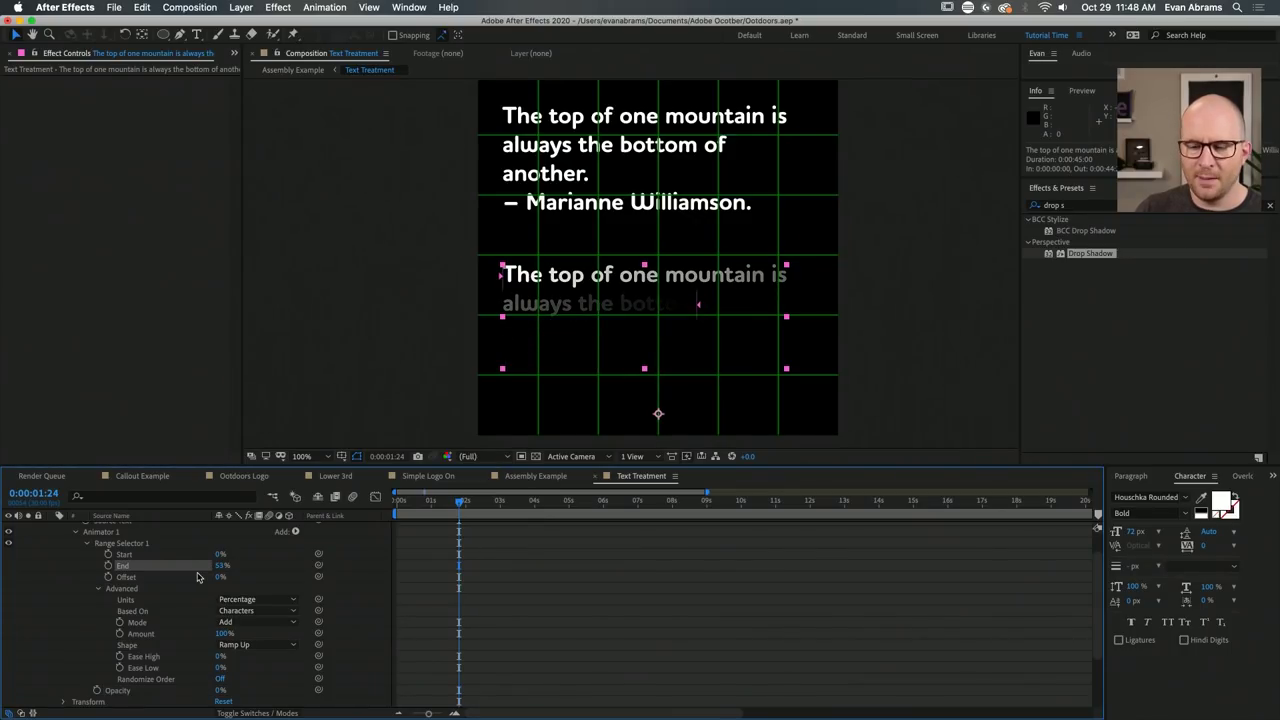
click(228, 566)
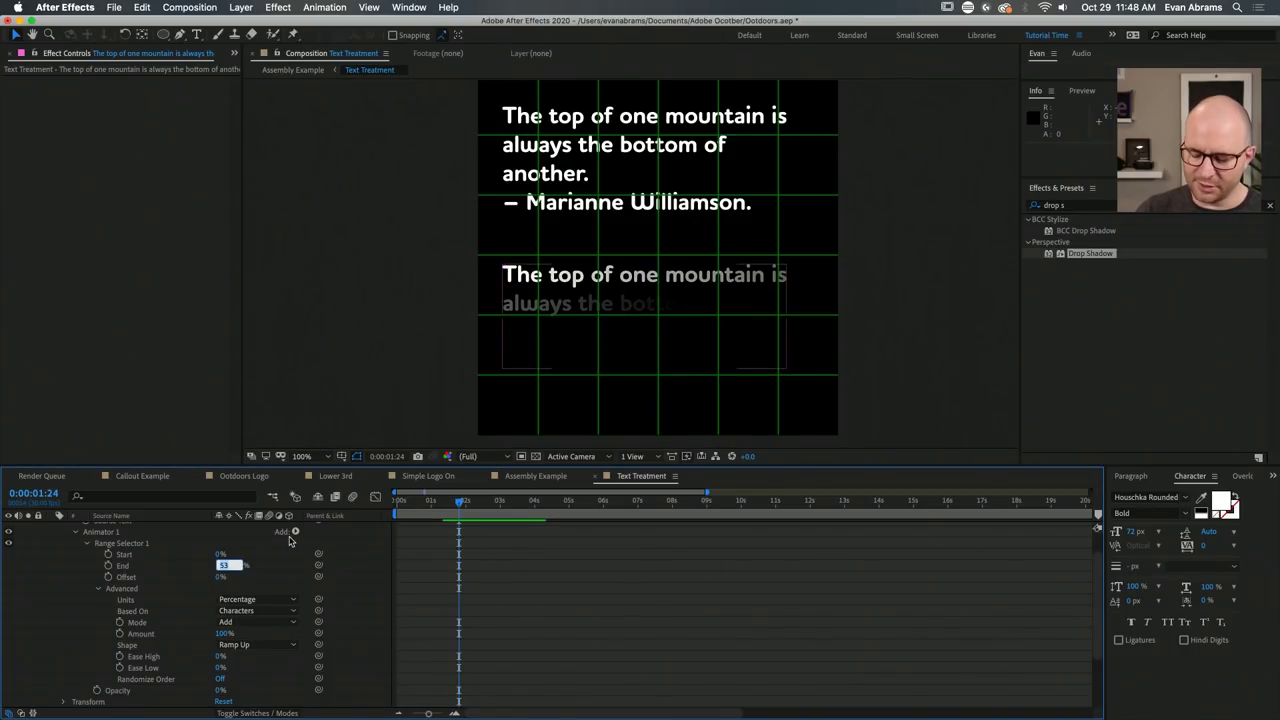
text(50)
key(Return)
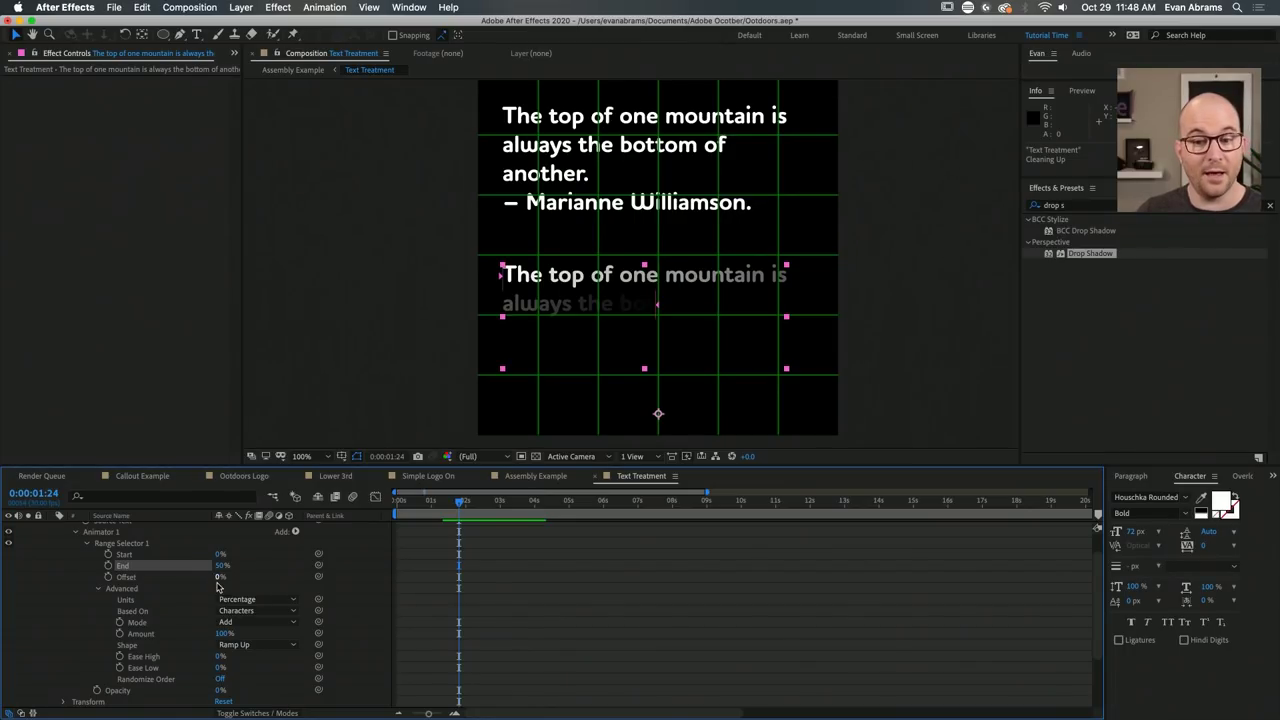
drag(220, 577, 323, 576)
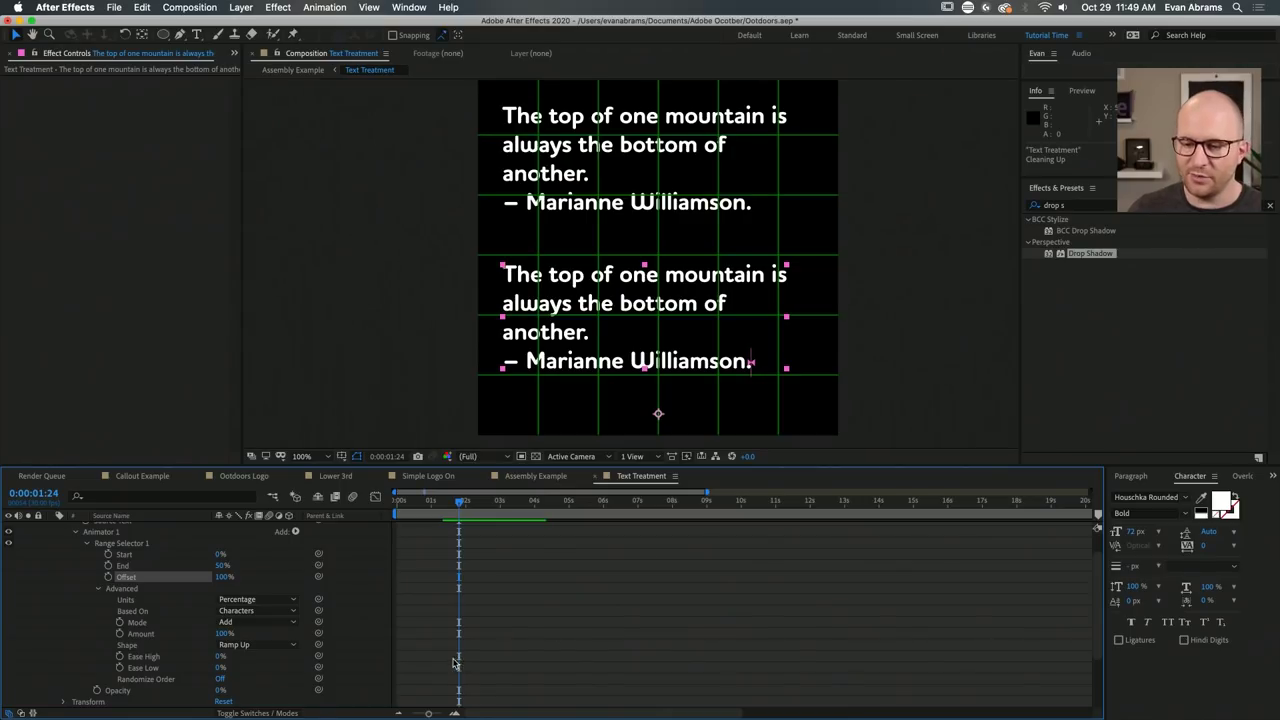
scroll(455, 662, up, 3)
key(Home)
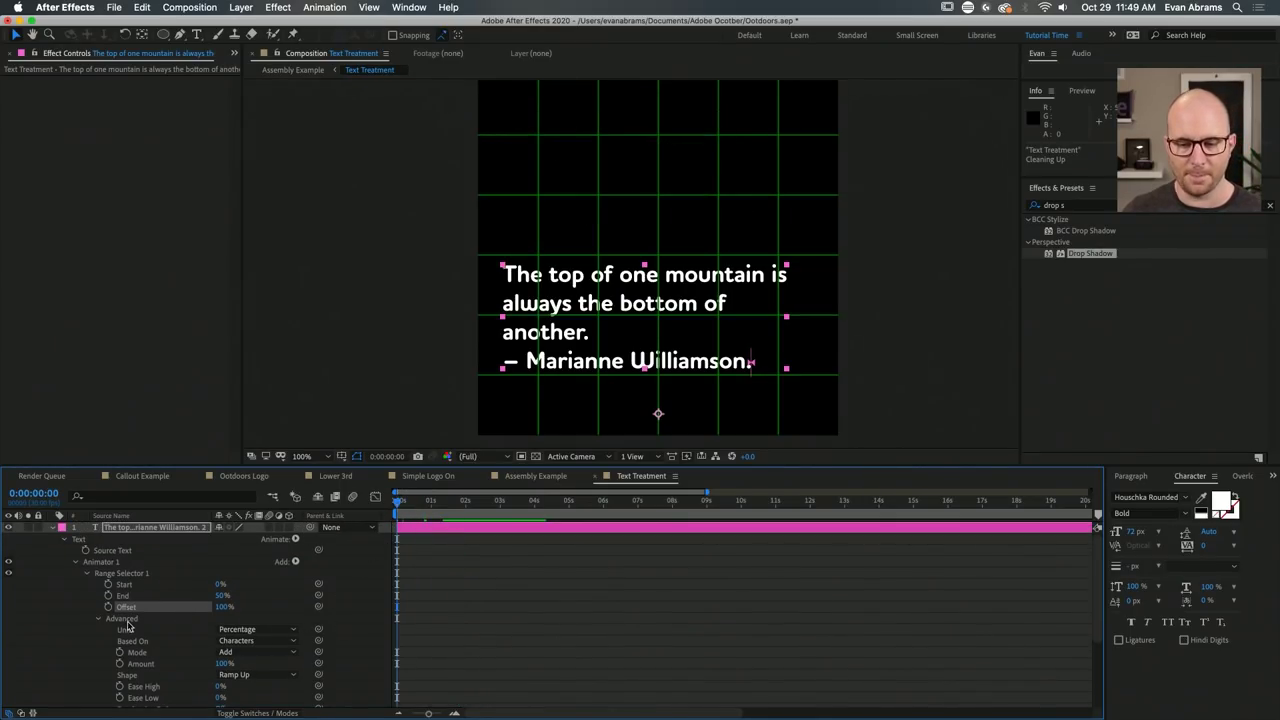
Keyframe the range selector Offset at -50% at the composition start.
click(108, 607)
click(224, 607)
text(-50)
key(Return)
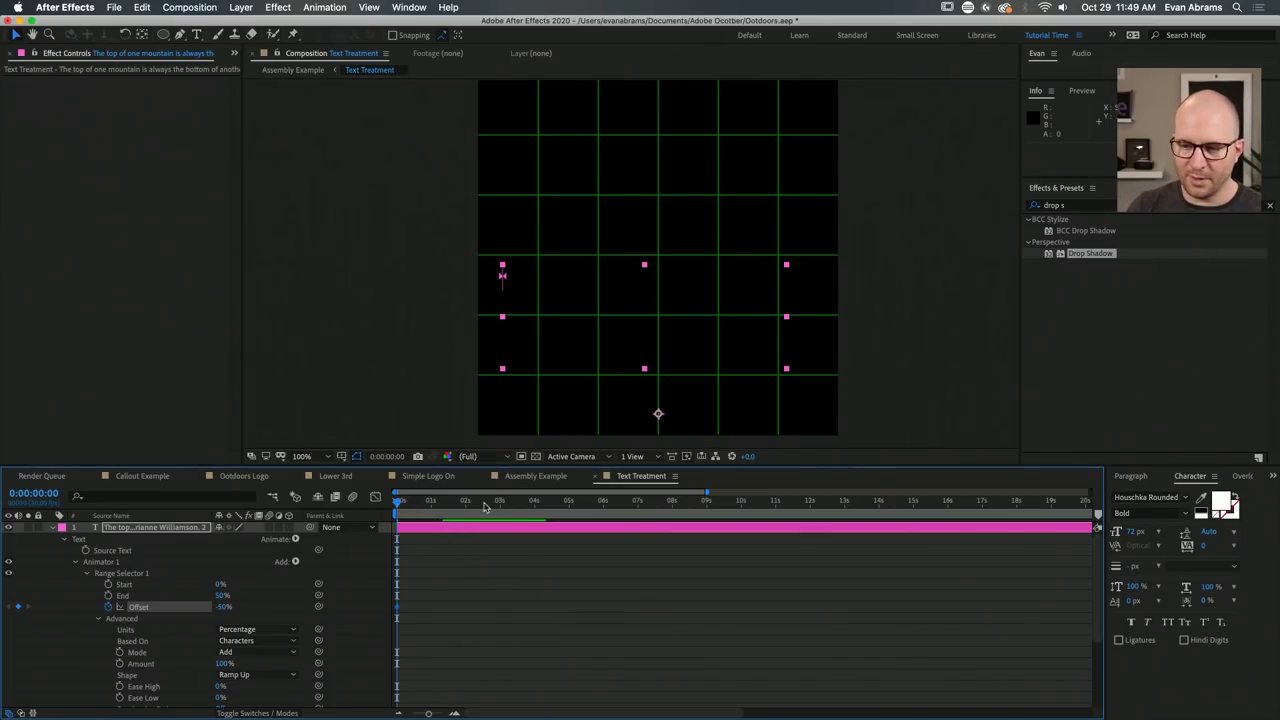
At about 0:00:01:10, raise Offset to 100% to set the second keyframe.
drag(432, 510, 470, 577)
click(459, 584)
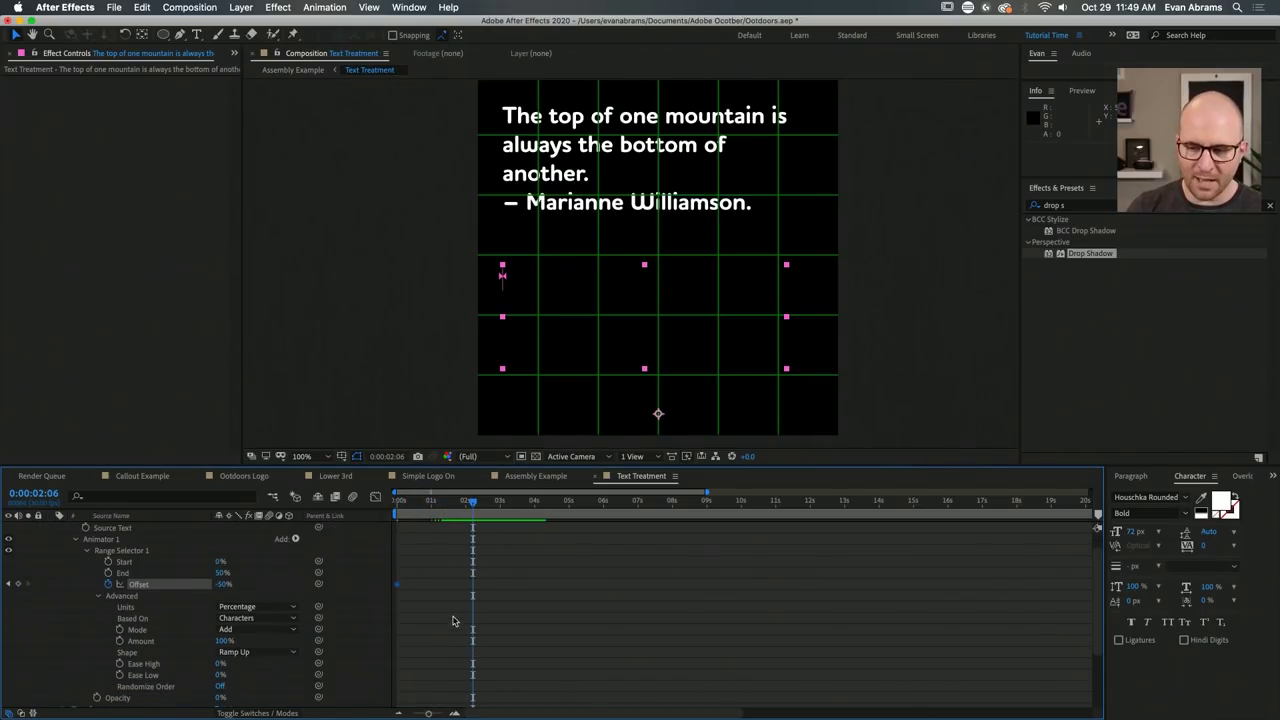
scroll(456, 598, down, 4)
click(441, 510)
drag(441, 510, 443, 515)
scroll(450, 560, up, 5)
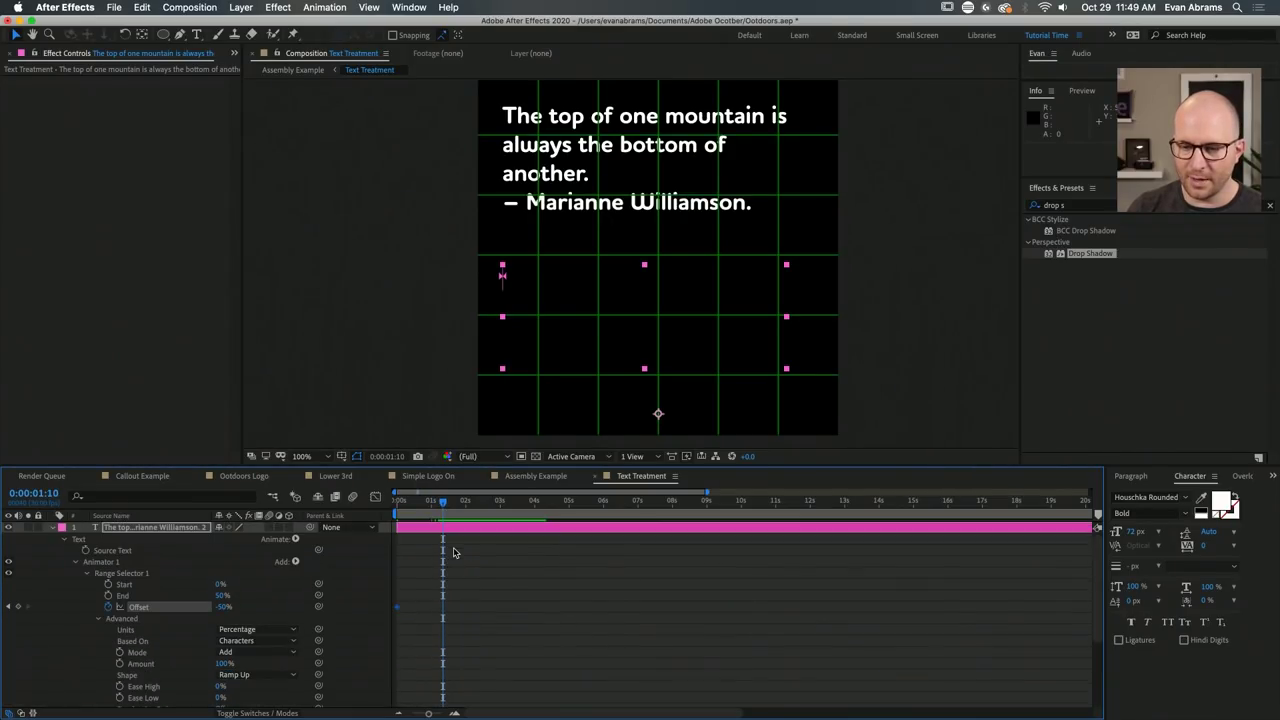
drag(223, 607, 345, 606)
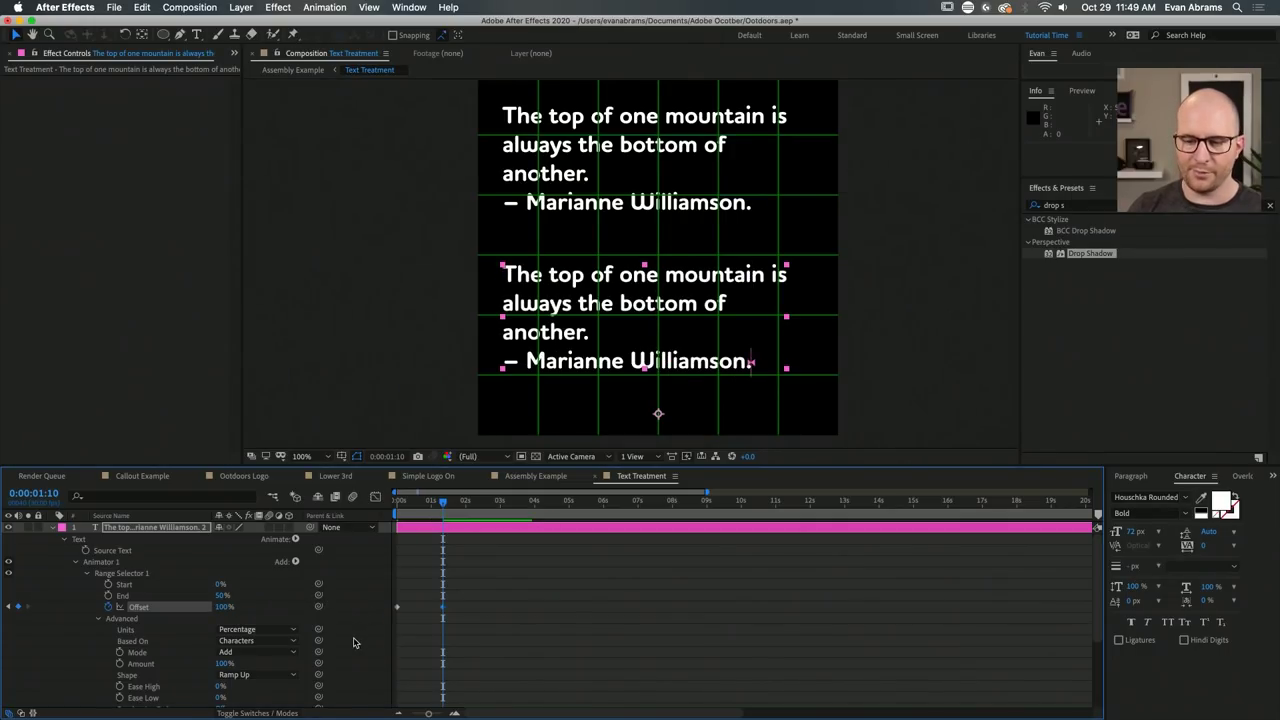
Rewind and preview the lower quote's Offset fade-on animation.
drag(415, 513, 398, 513)
click(438, 572)
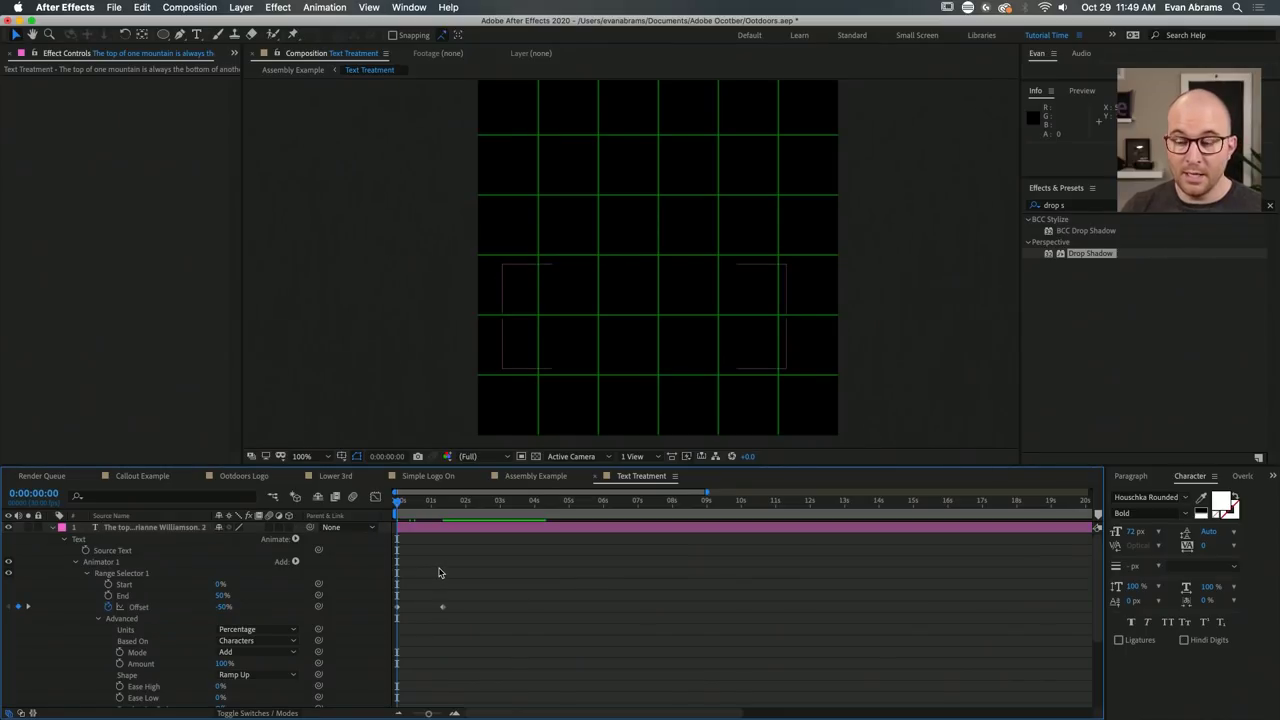
key(space)
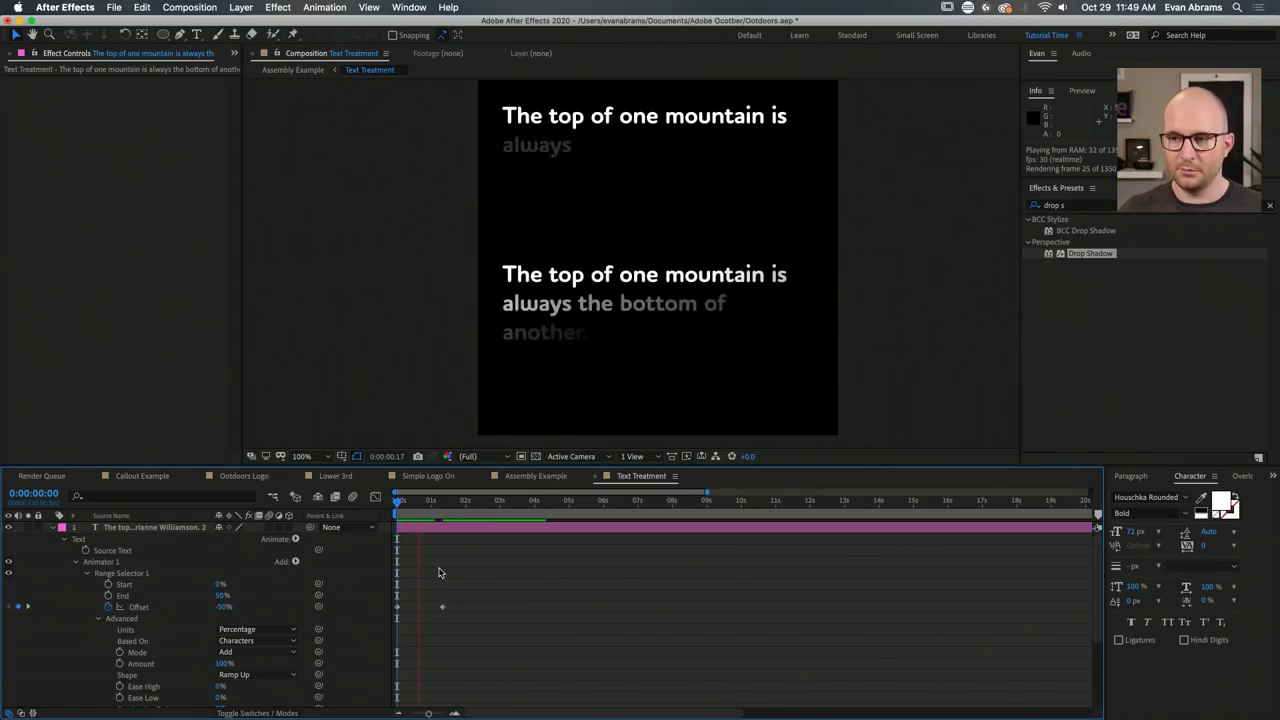
key(space)
drag(402, 503, 419, 504)
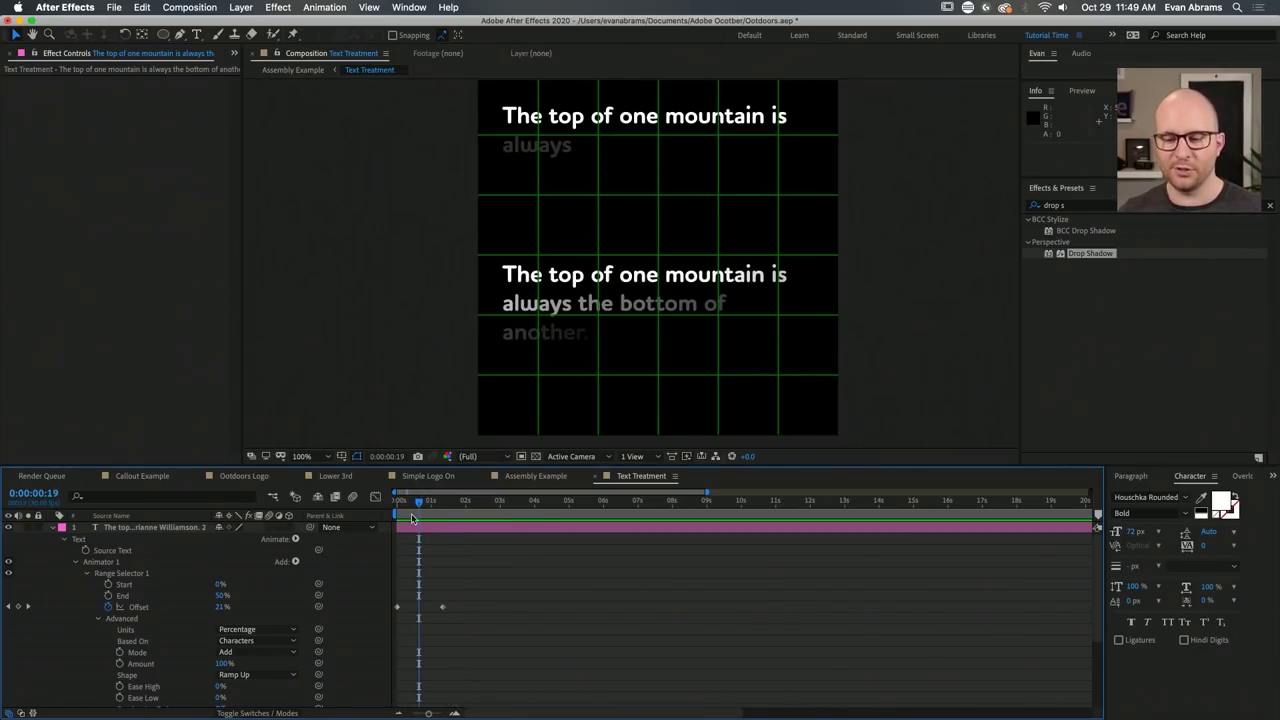
click(170, 641)
Change the range selector's Based On setting to Words.
click(240, 641)
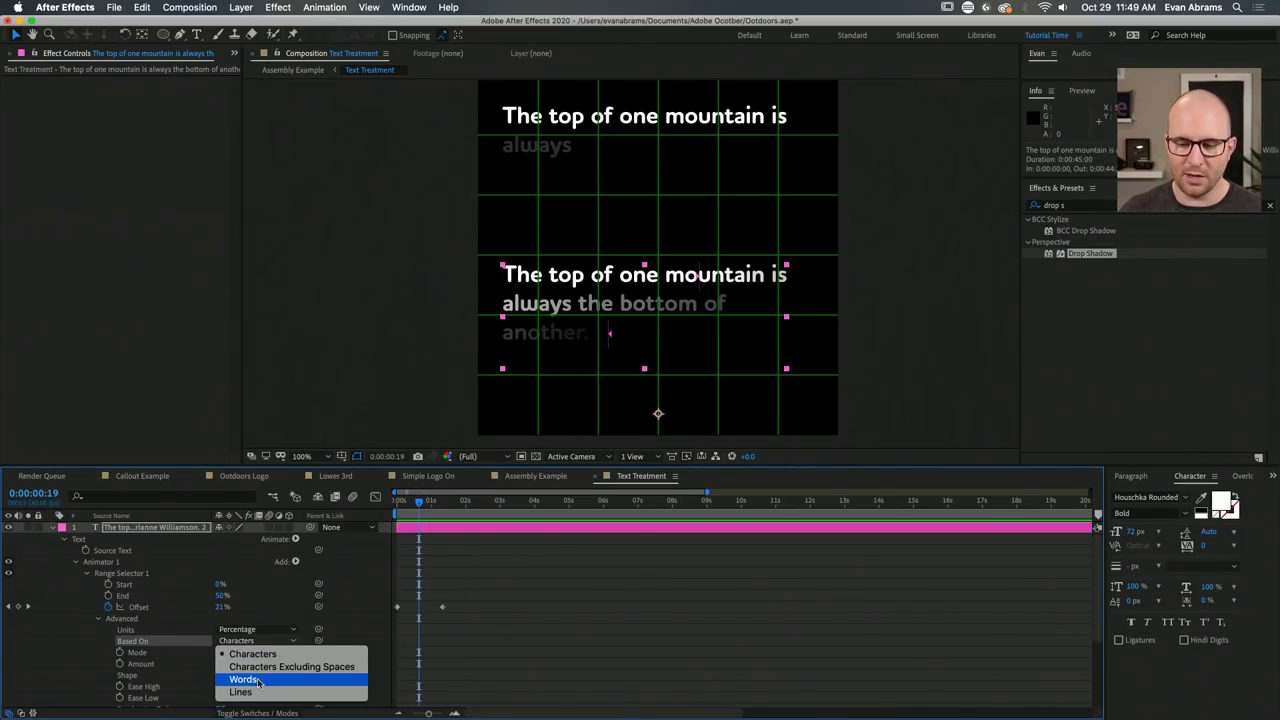
click(240, 680)
click(515, 571)
Preview the word-by-word reveal and scrub through it at several moments.
drag(419, 503, 398, 503)
key(space)
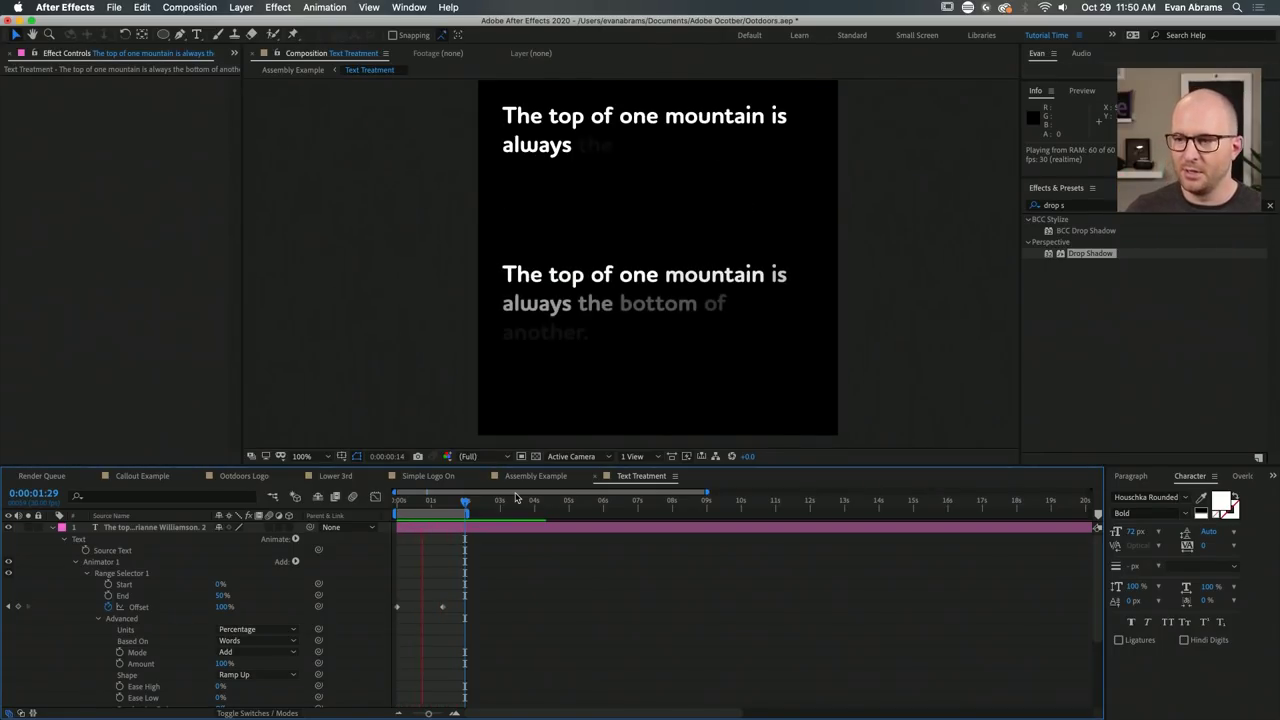
drag(431, 507, 463, 510)
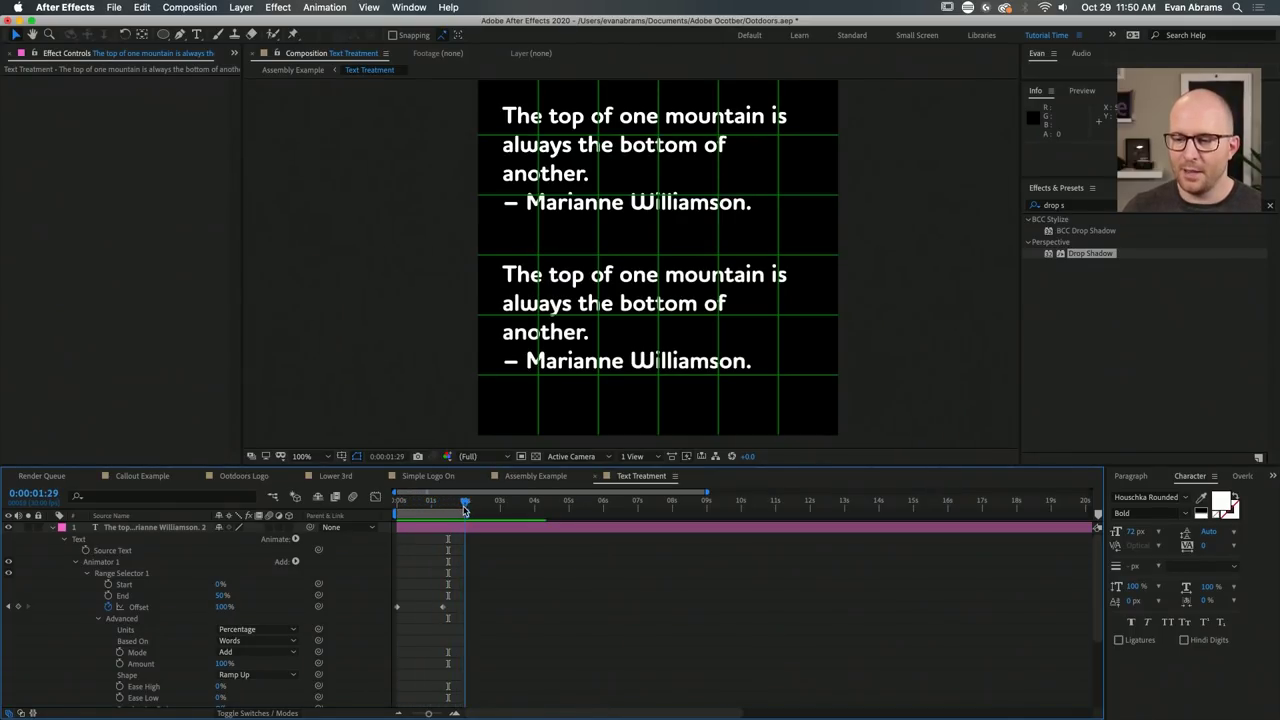
key(space)
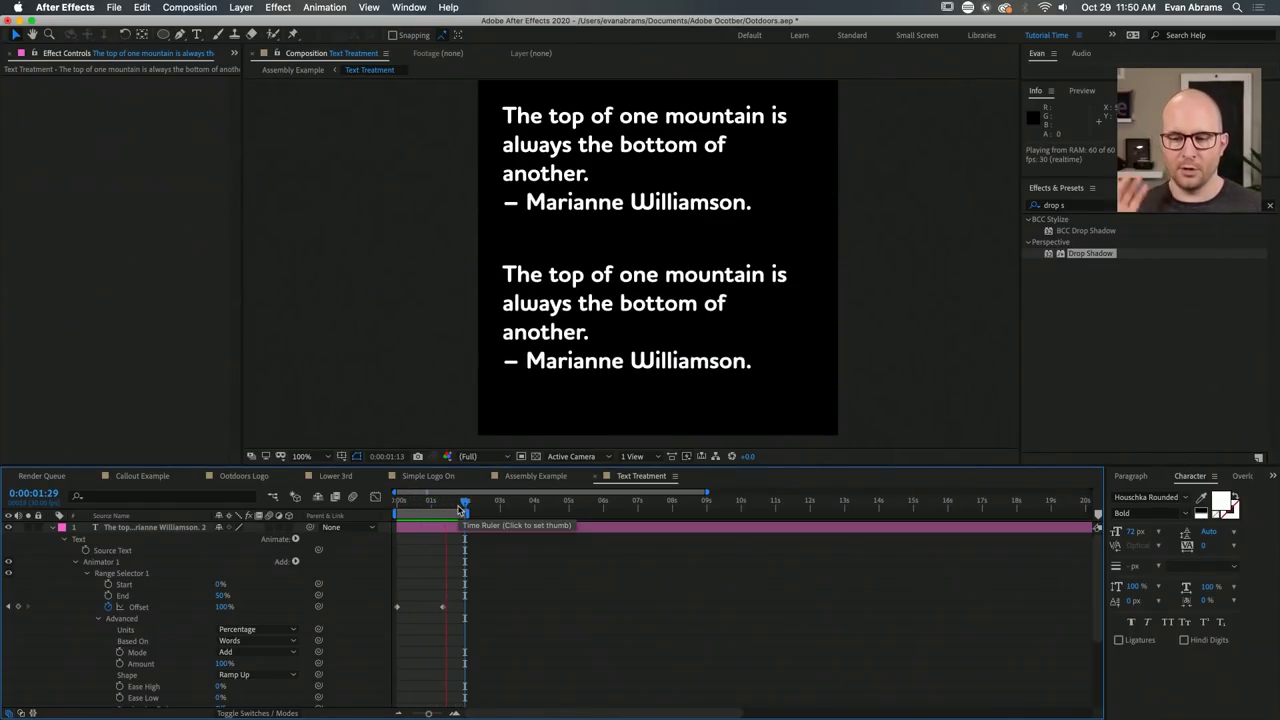
click(458, 510)
drag(458, 510, 424, 510)
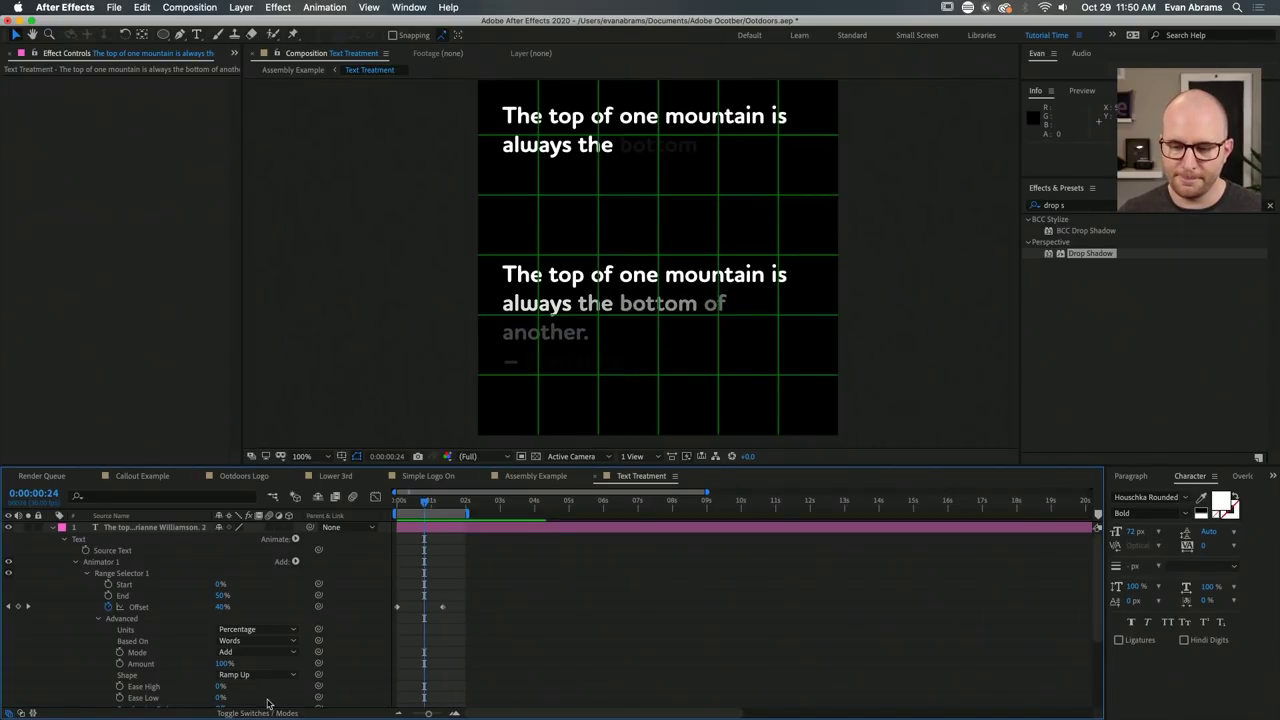
scroll(145, 678, down, 3)
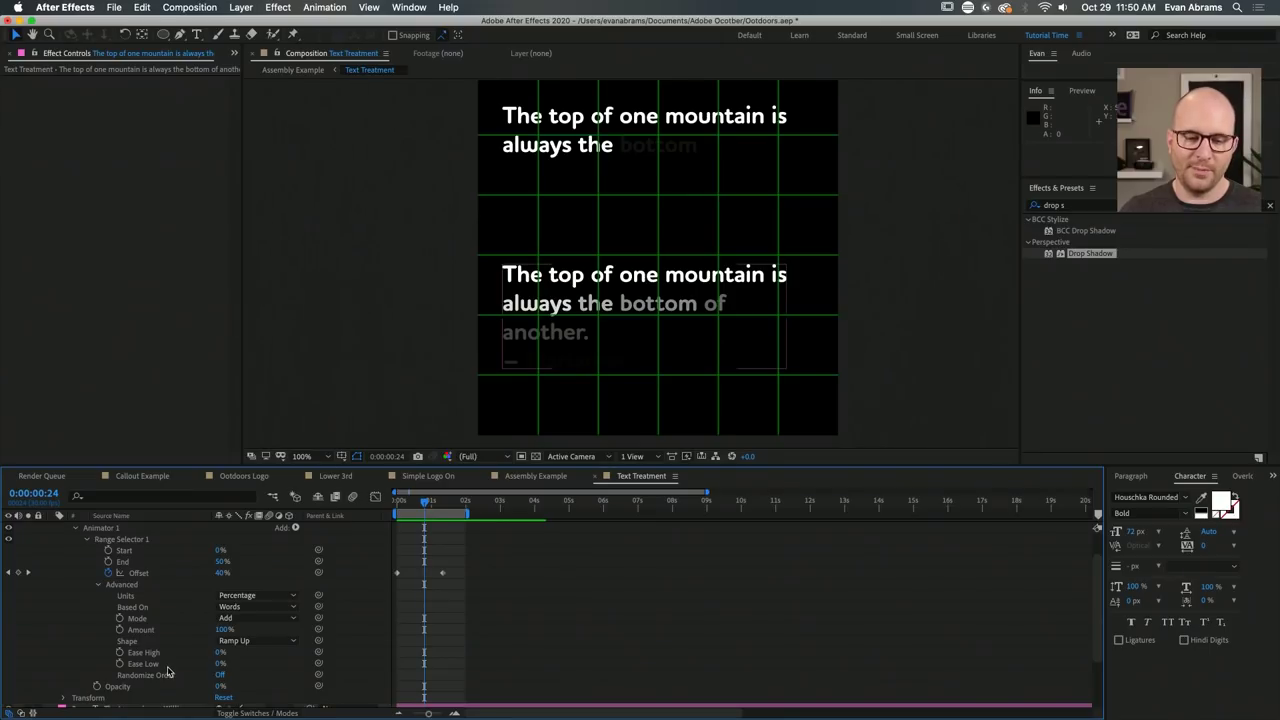
Set the range selector's Ease Low to 60% and preview the reveal.
click(160, 666)
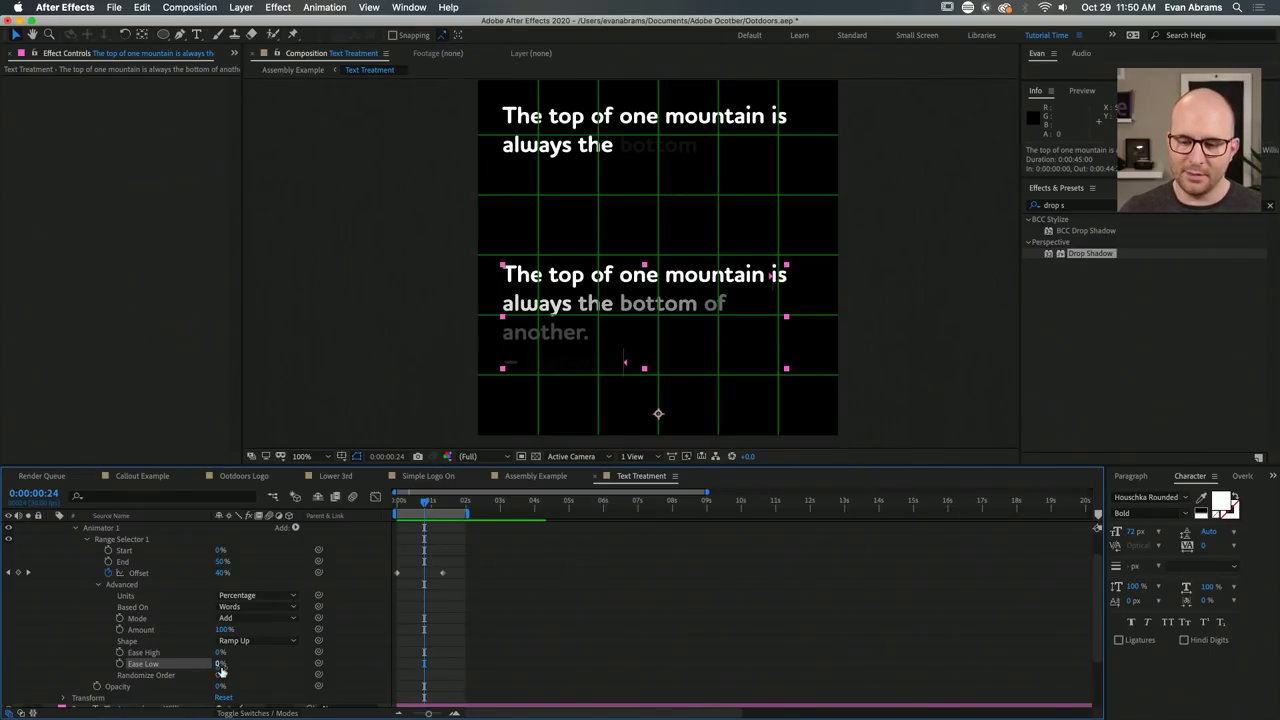
drag(220, 664, 330, 661)
key(super+z)
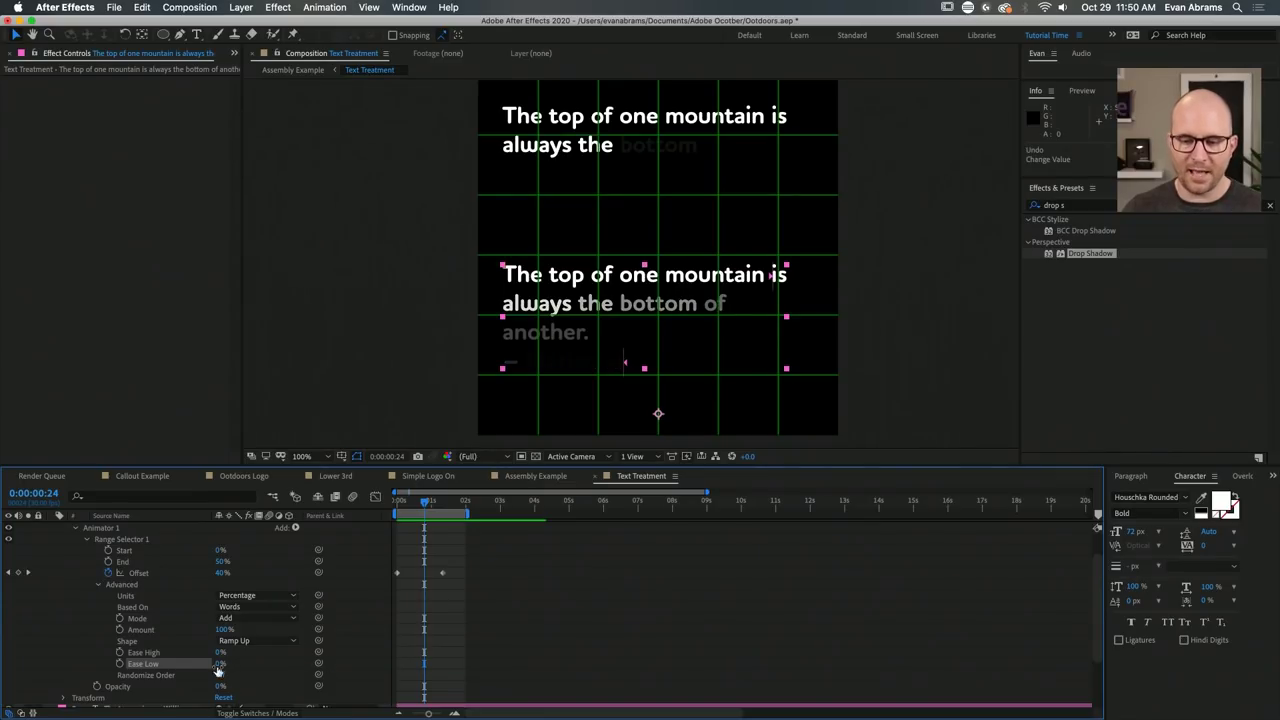
drag(220, 664, 343, 656)
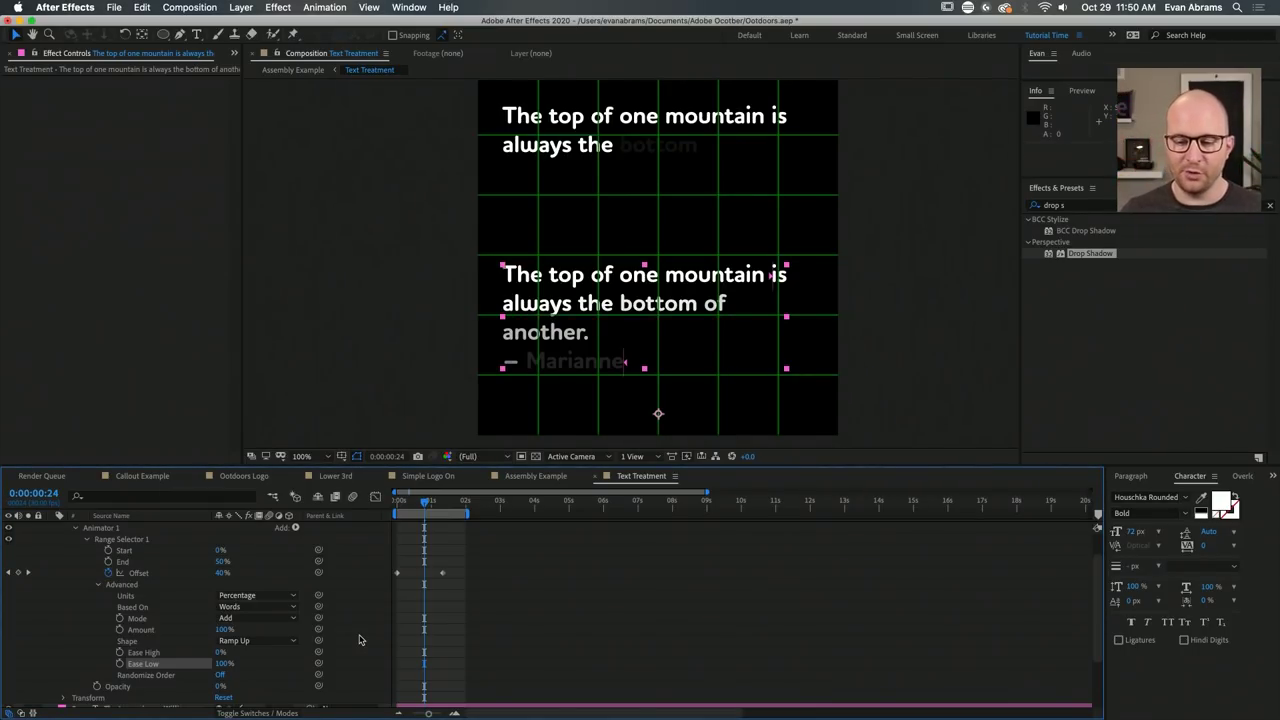
key(space)
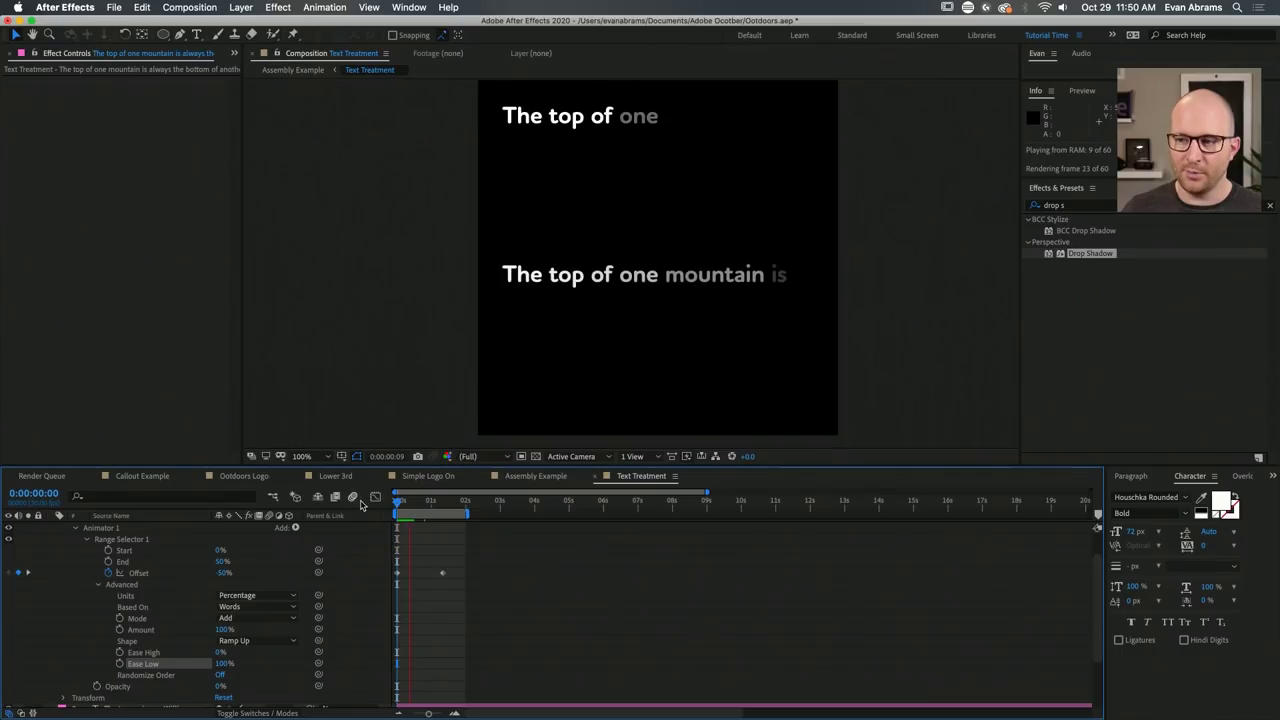
key(space)
click(222, 664)
text(60)
key(Return)
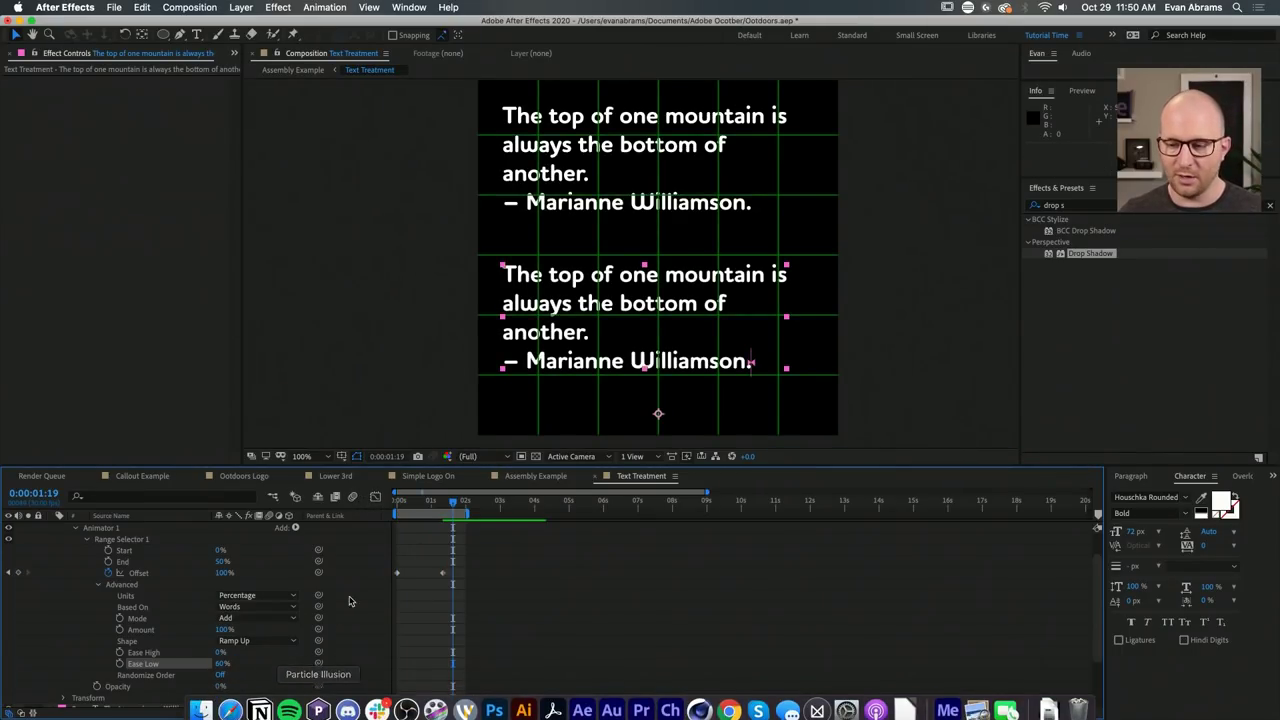
key(space)
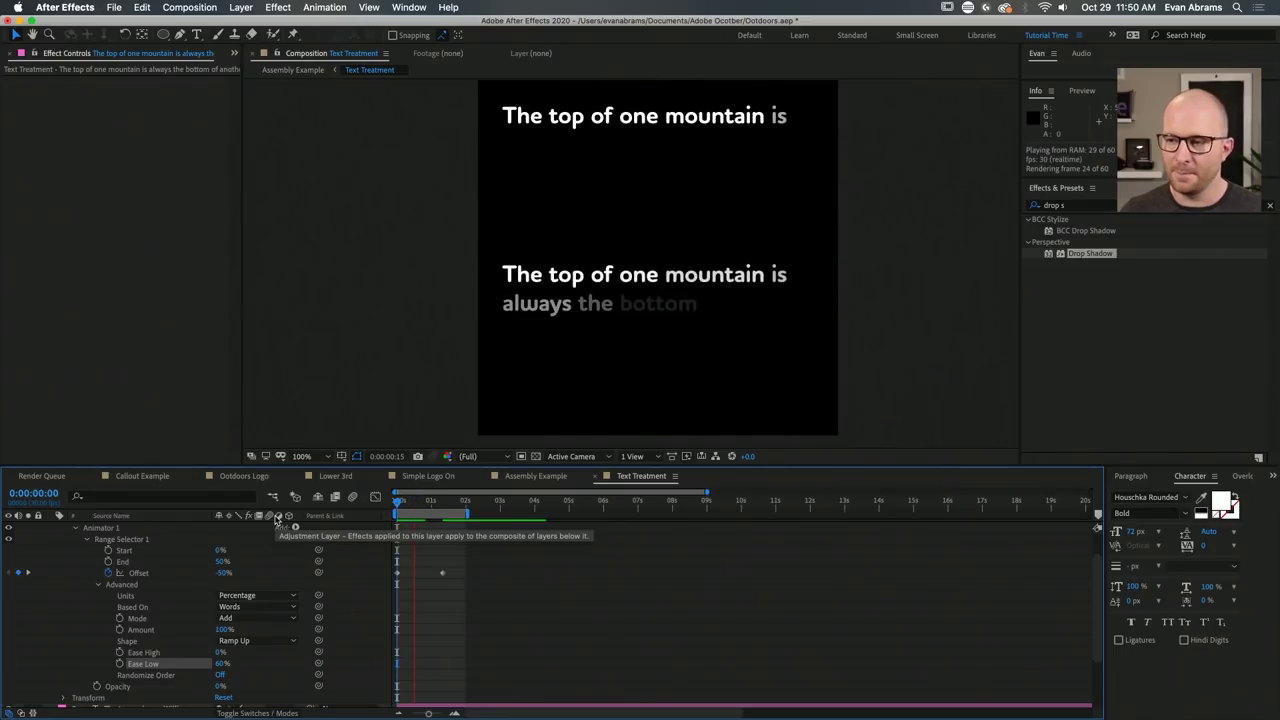
key(space)
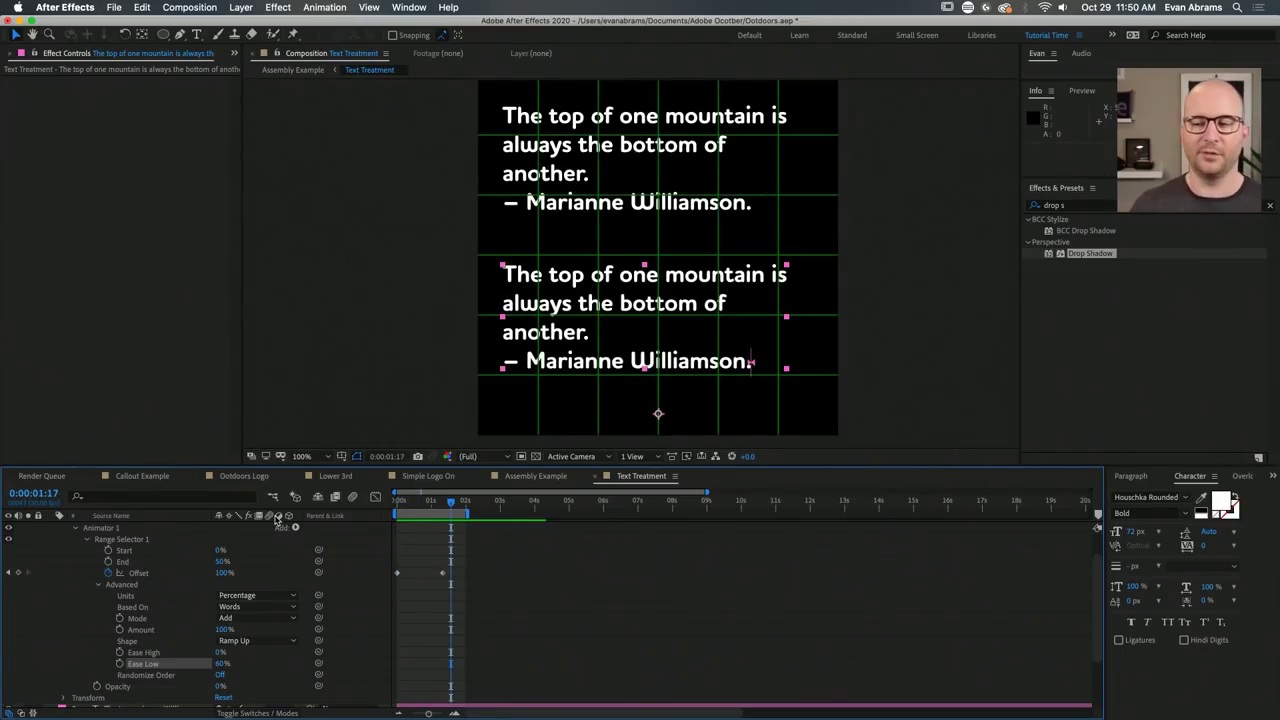
drag(470, 508, 417, 507)
Set Ease High to 30% and preview the eased word-by-word reveal.
drag(221, 652, 246, 658)
click(240, 655)
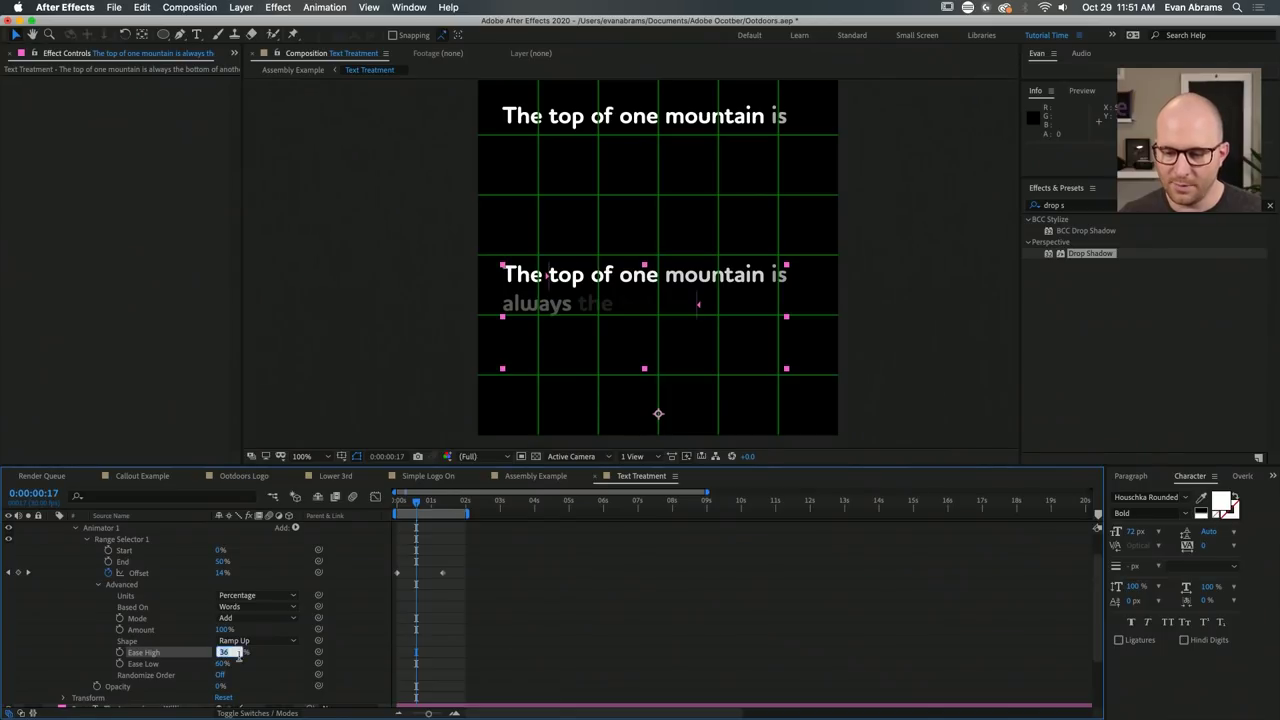
text(30)
key(Return)
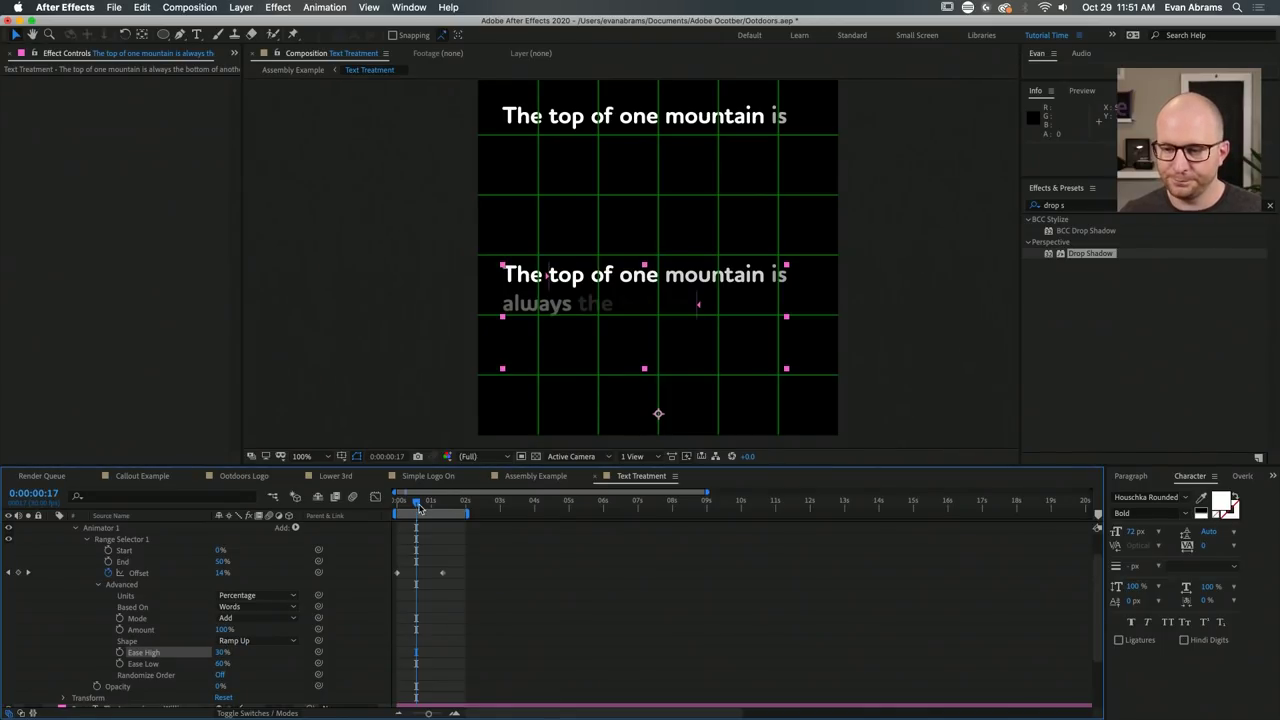
drag(420, 508, 398, 508)
key(space)
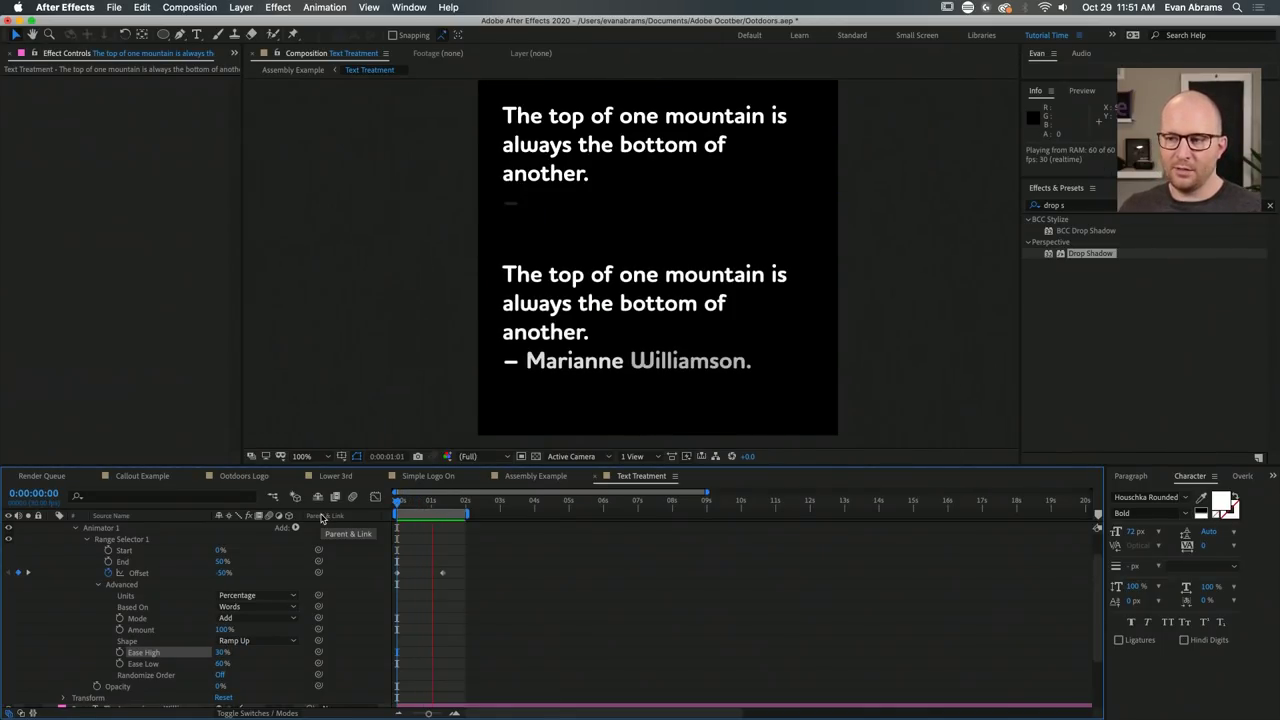
key(space)
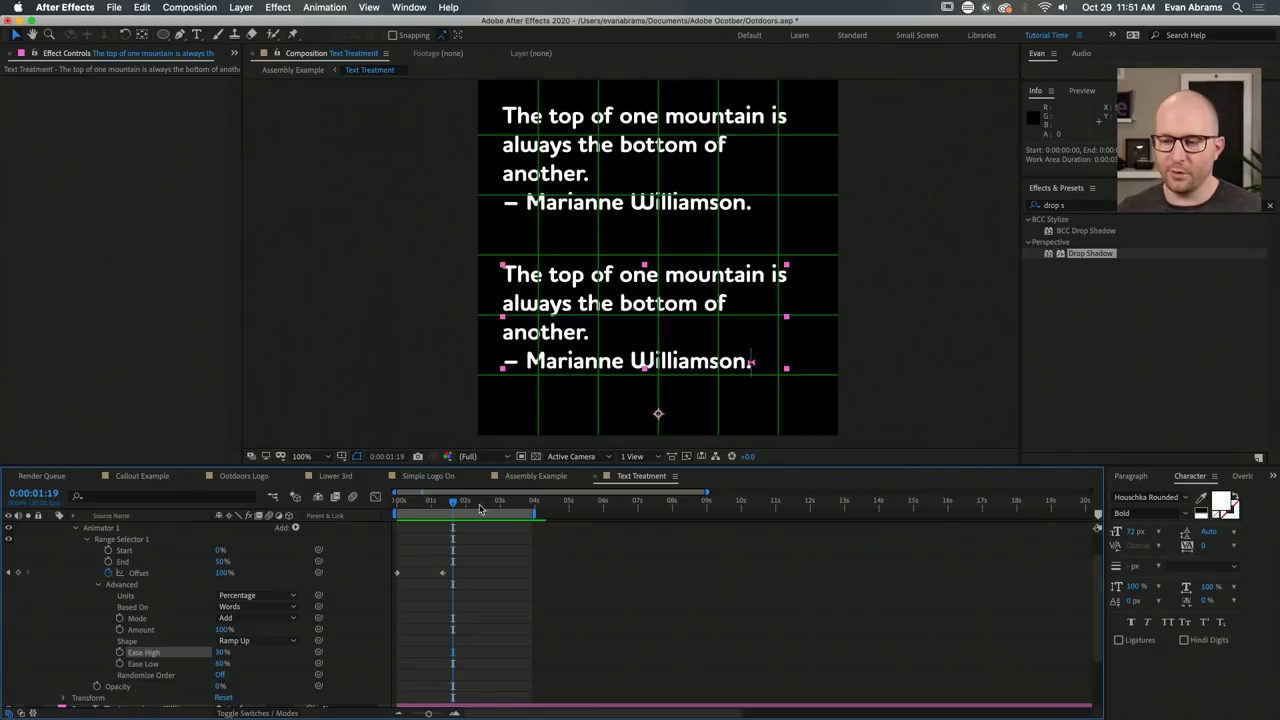
drag(471, 513, 398, 513)
key(space)
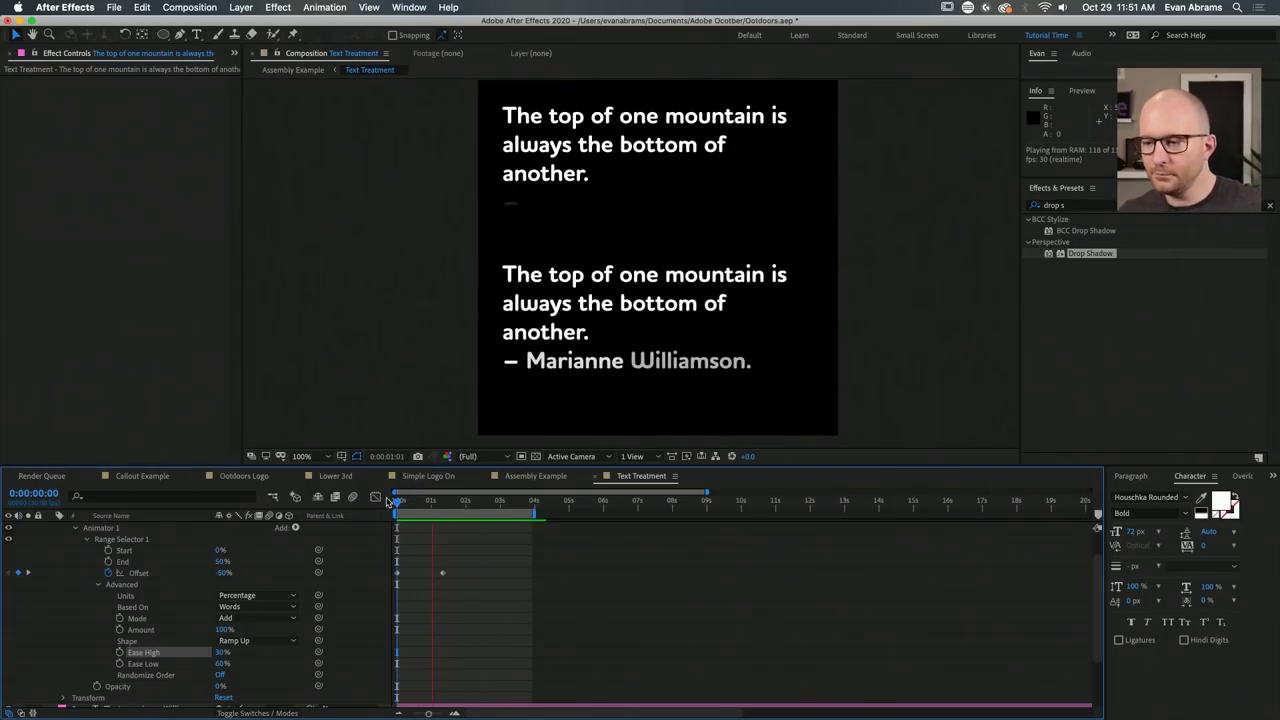
key(space)
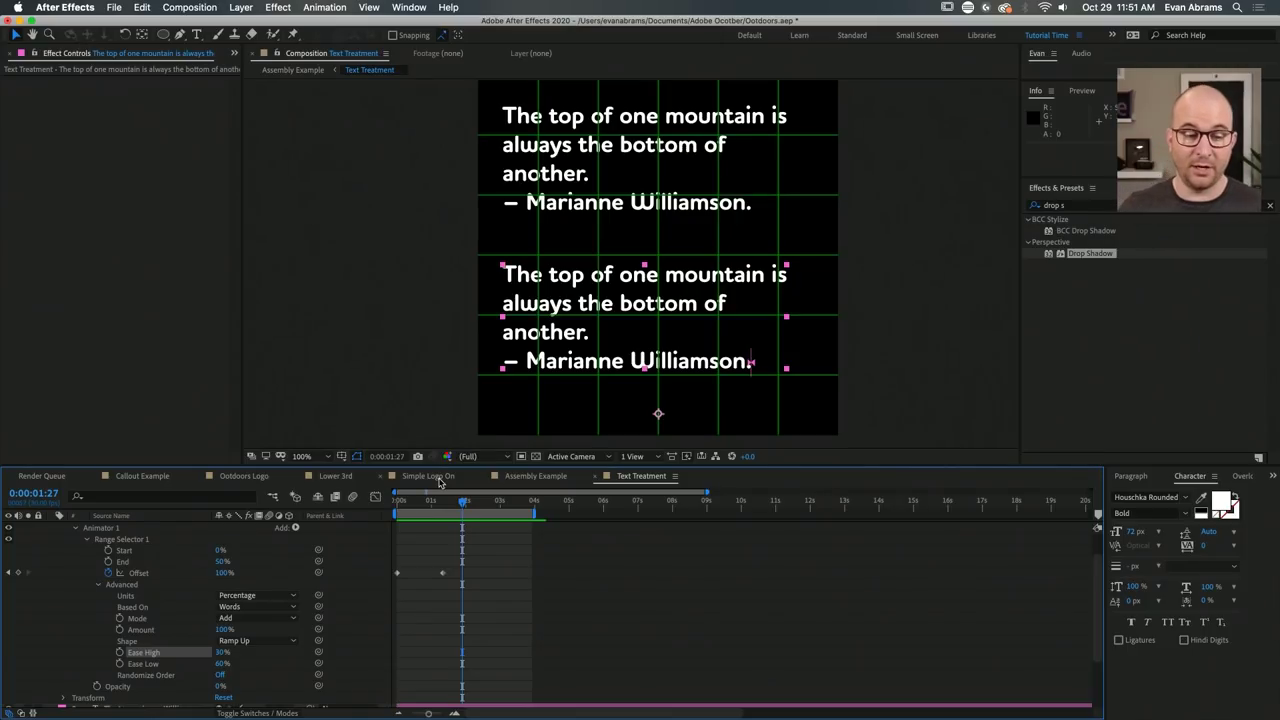
click(116, 586)
click(100, 584)
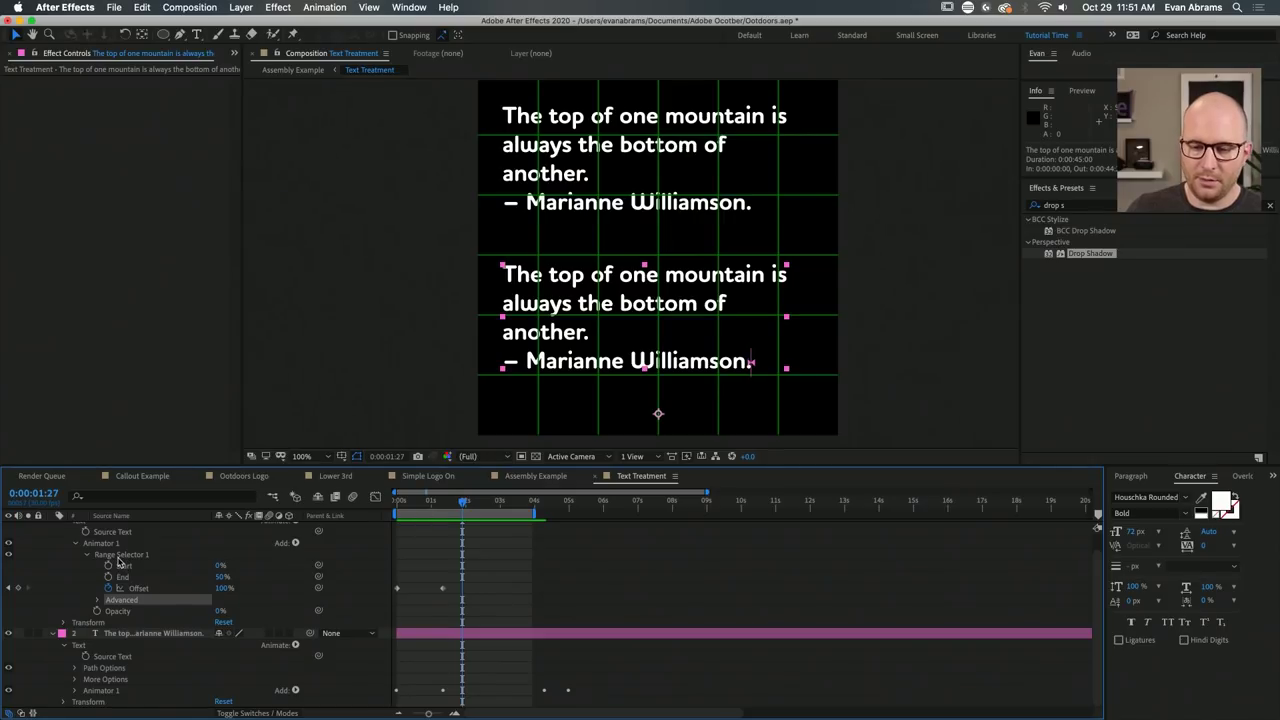
click(296, 543)
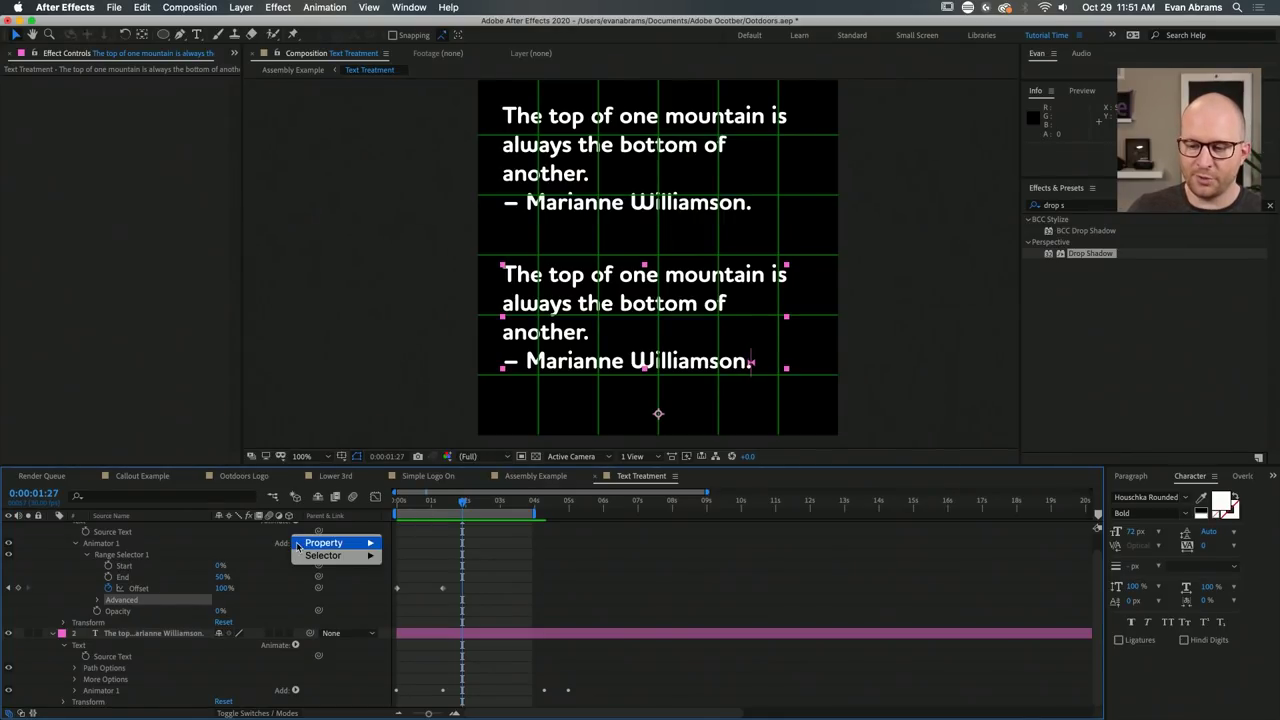
mouse_move(310, 549)
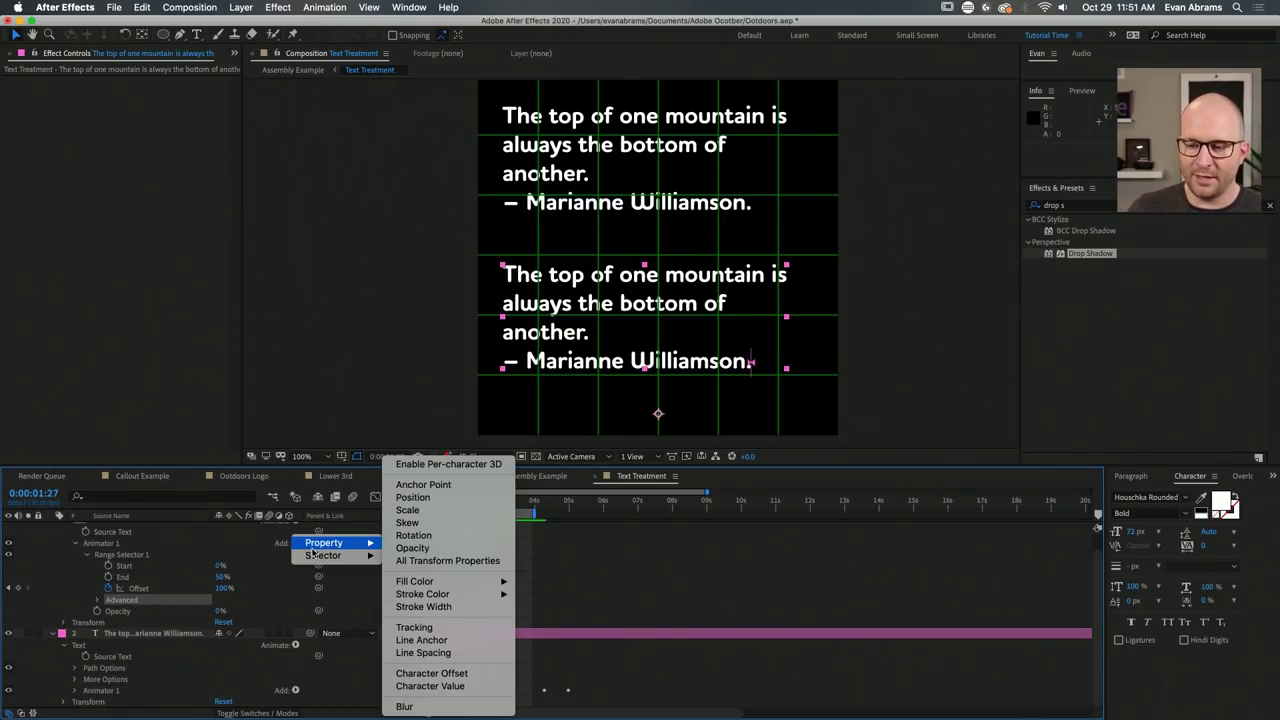
click(413, 497)
drag(238, 615, 257, 609)
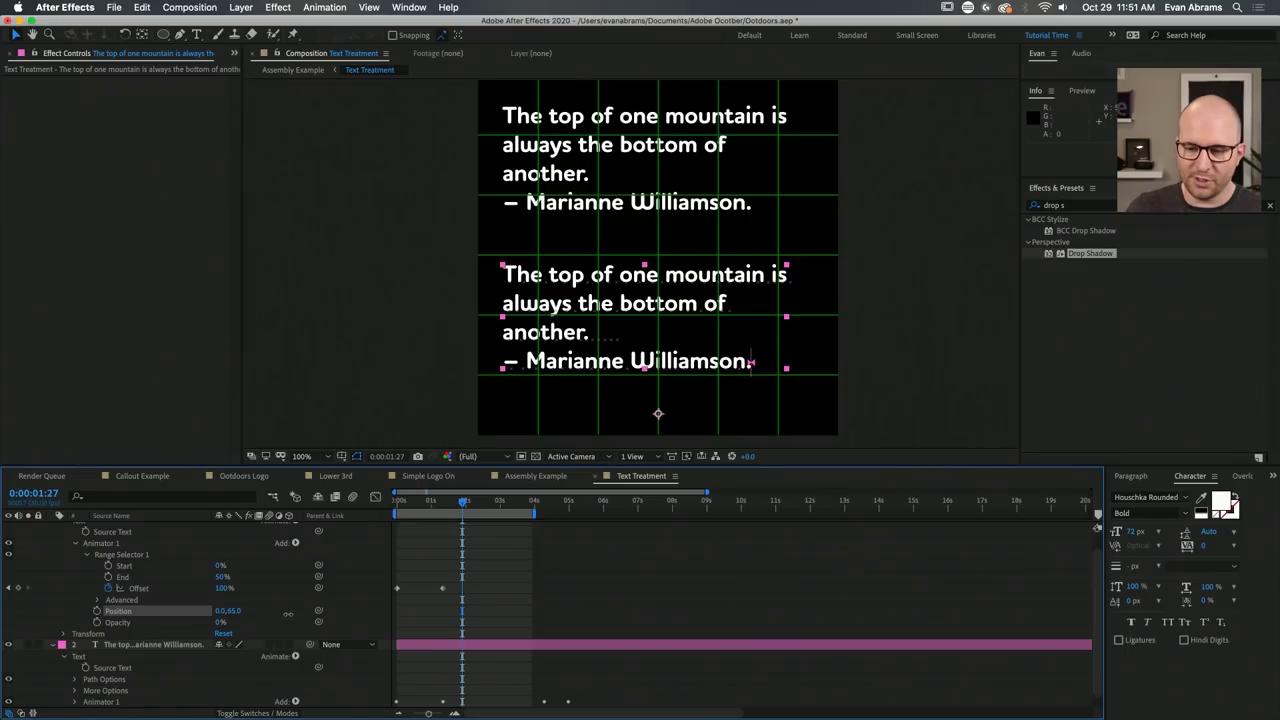
key(space)
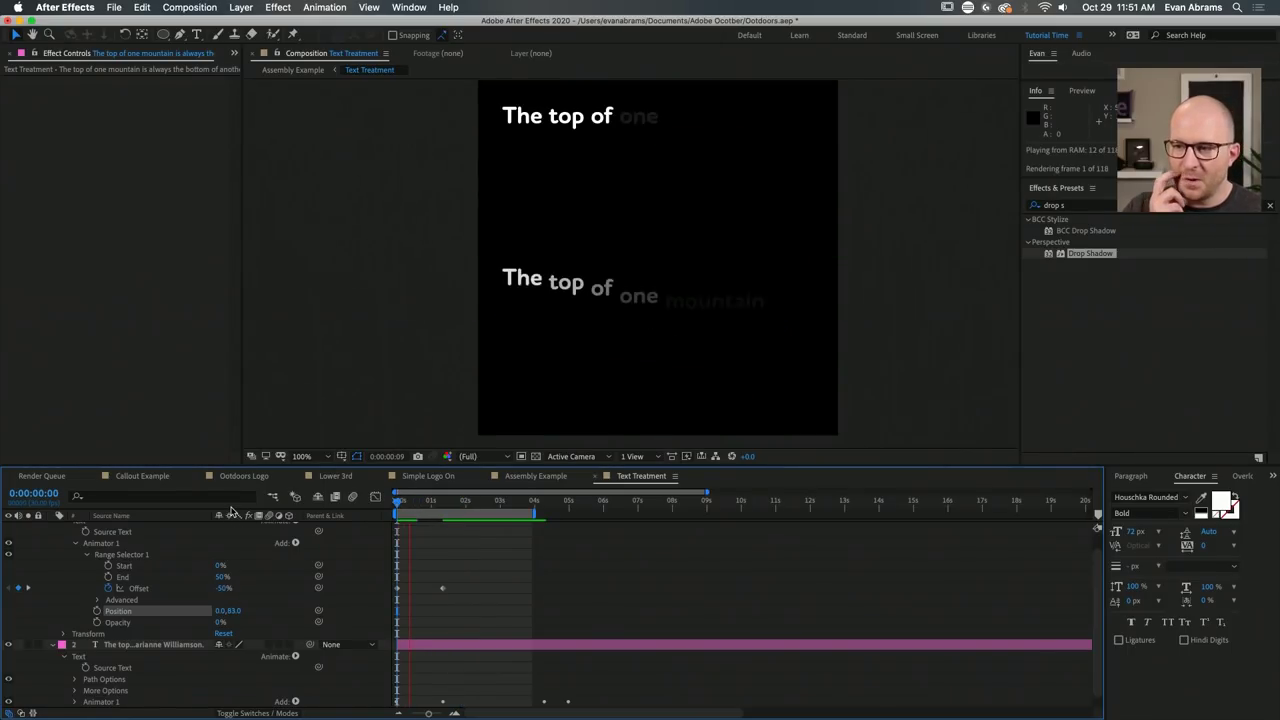
key(space)
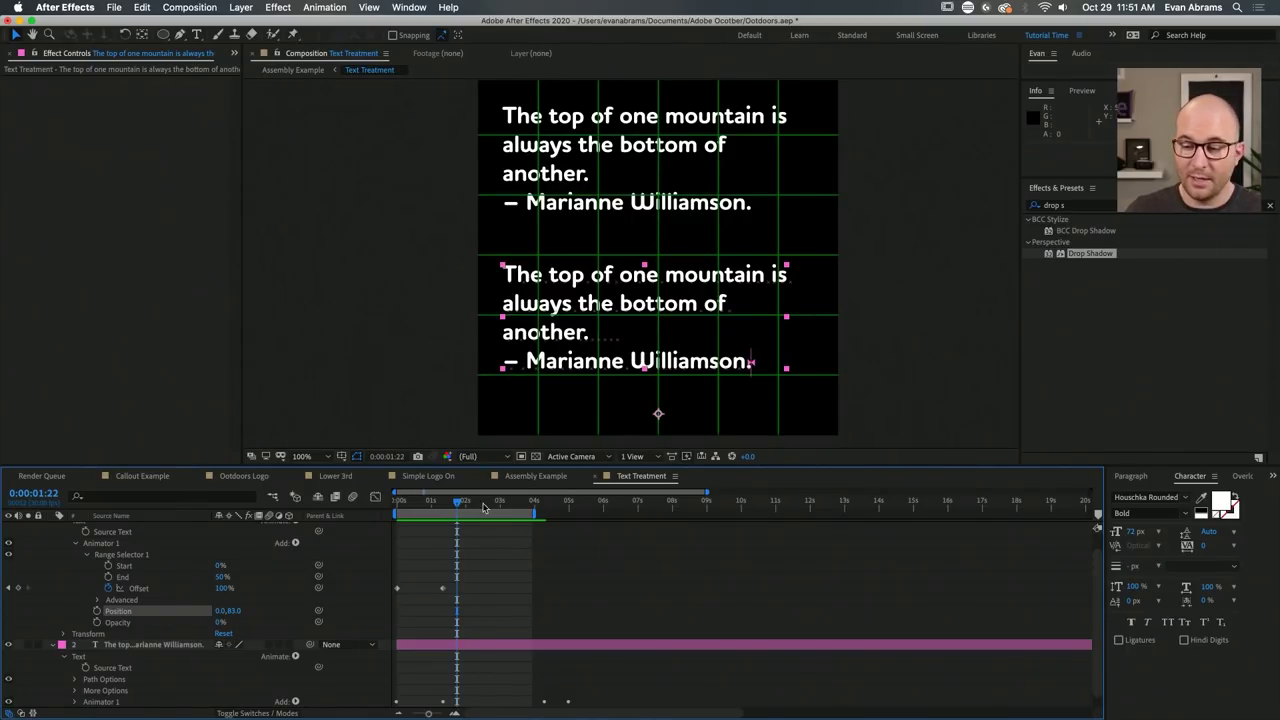
key(space)
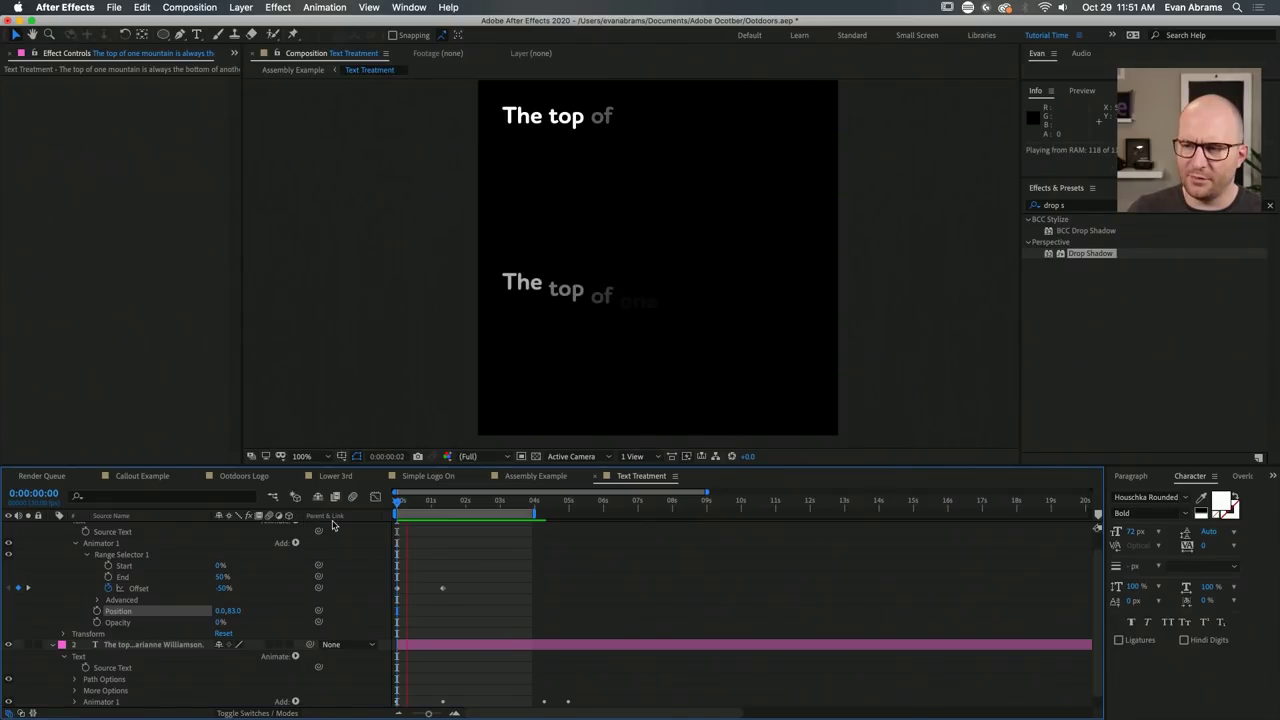
key(space)
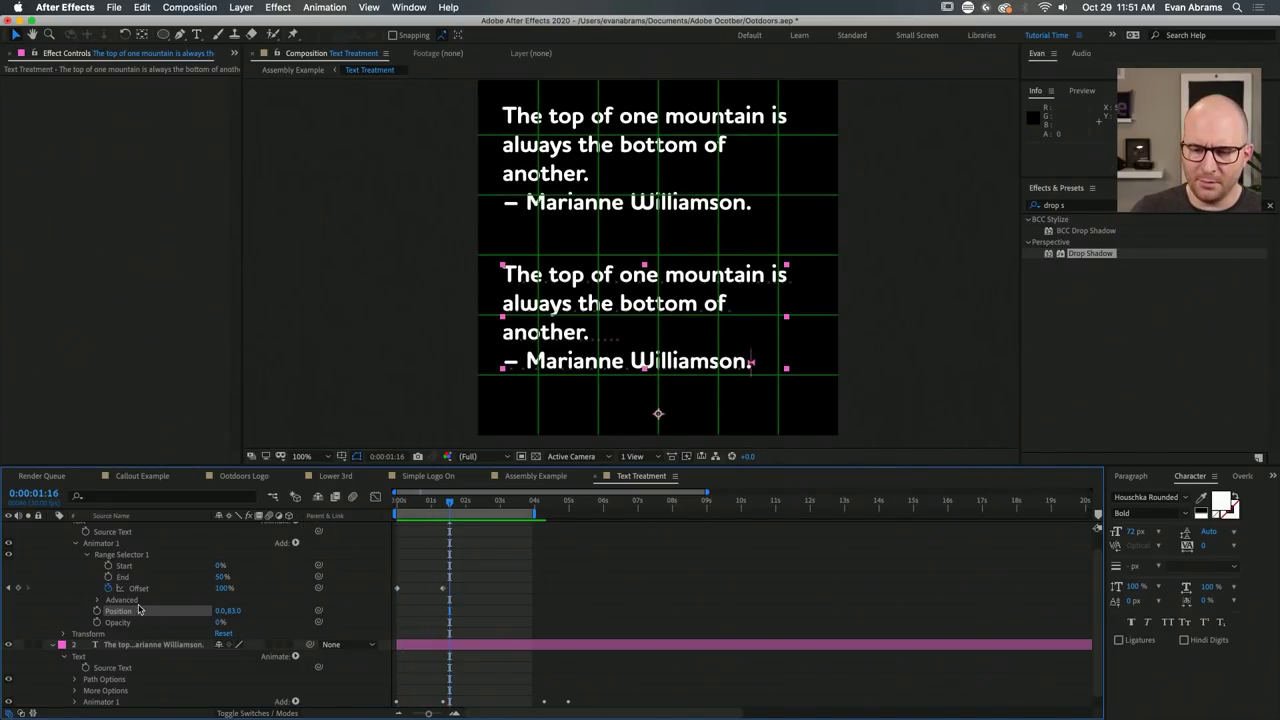
click(298, 543)
mouse_move(306, 548)
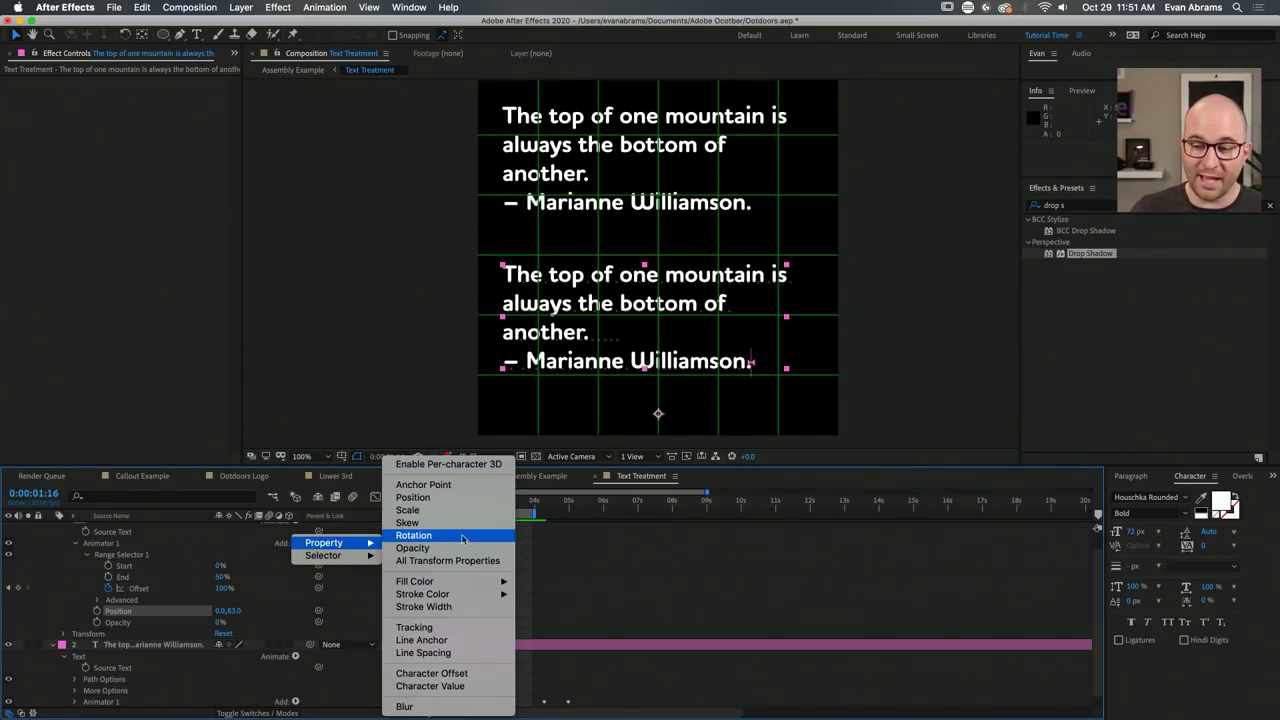
click(440, 513)
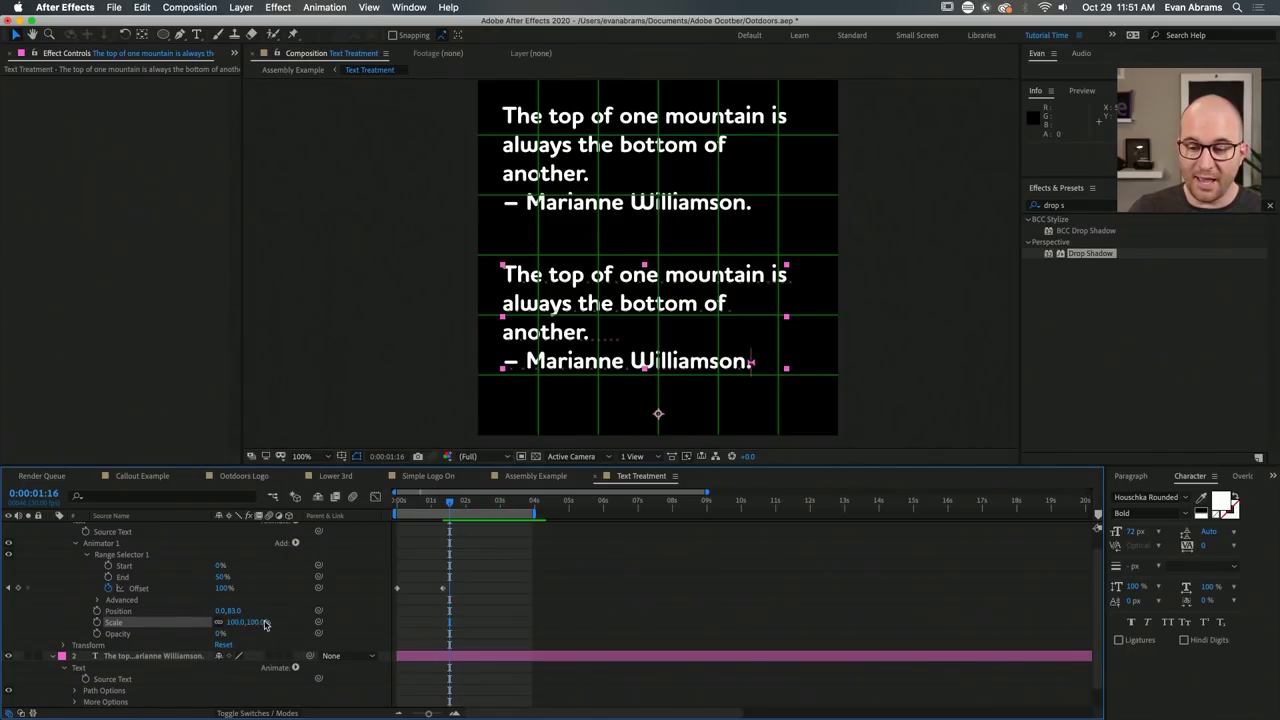
click(262, 622)
text(00)
key(Return)
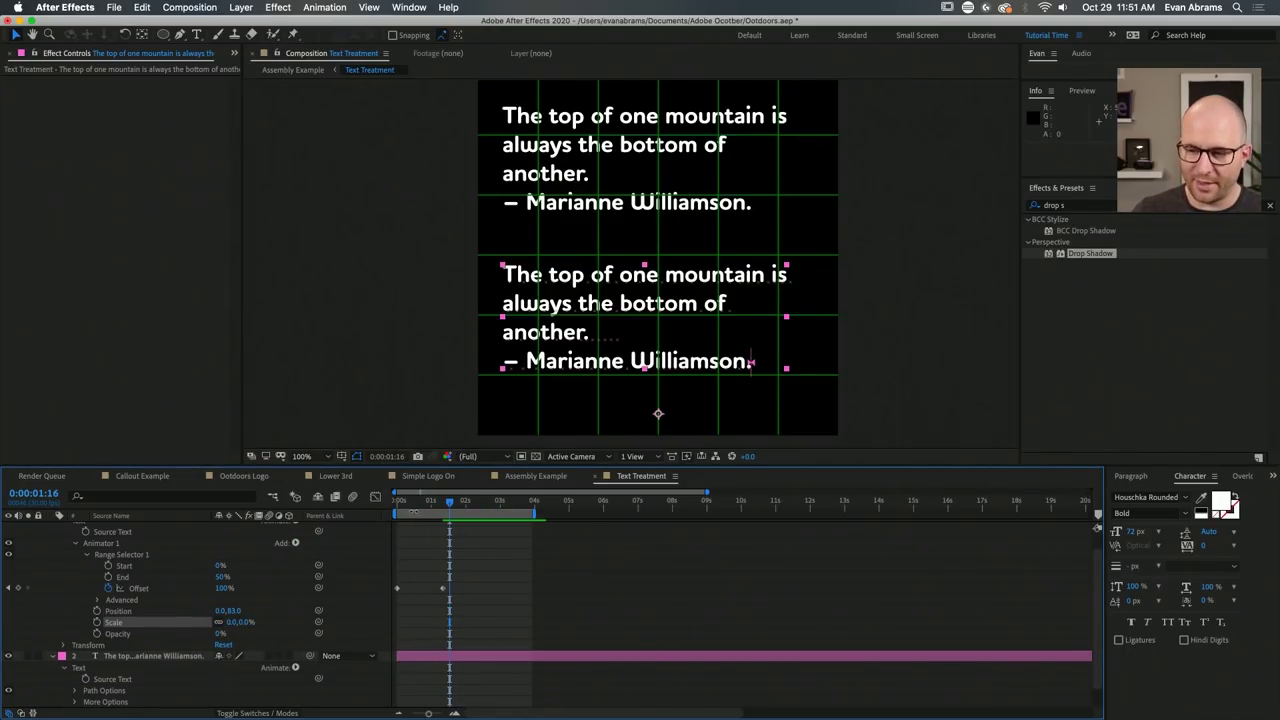
key(Home)
key(space)
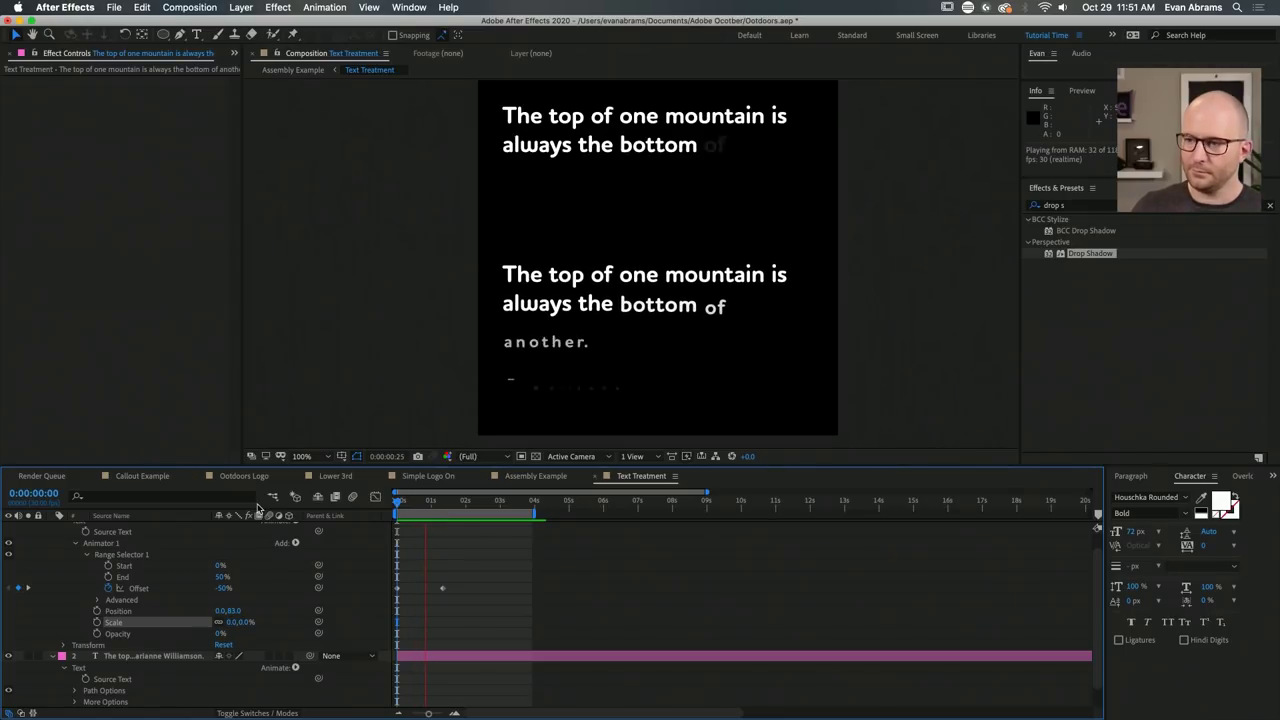
key(space)
click(411, 505)
click(396, 508)
key(space)
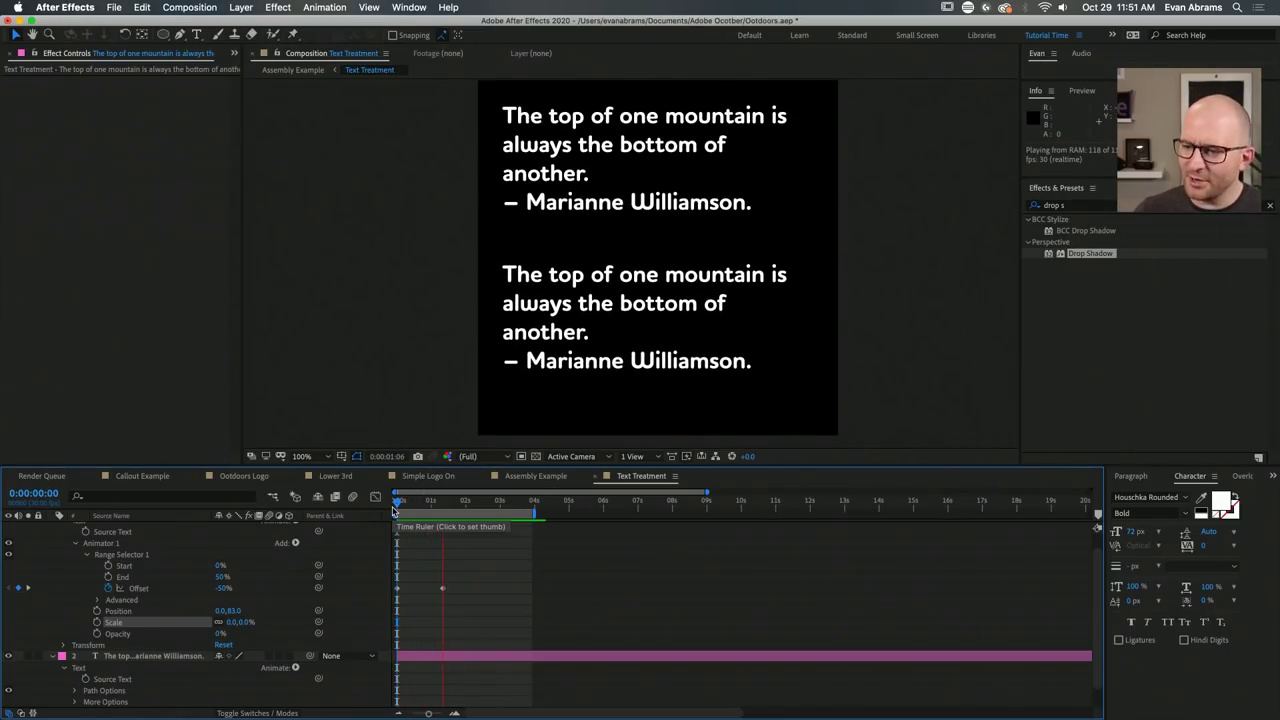
key(space)
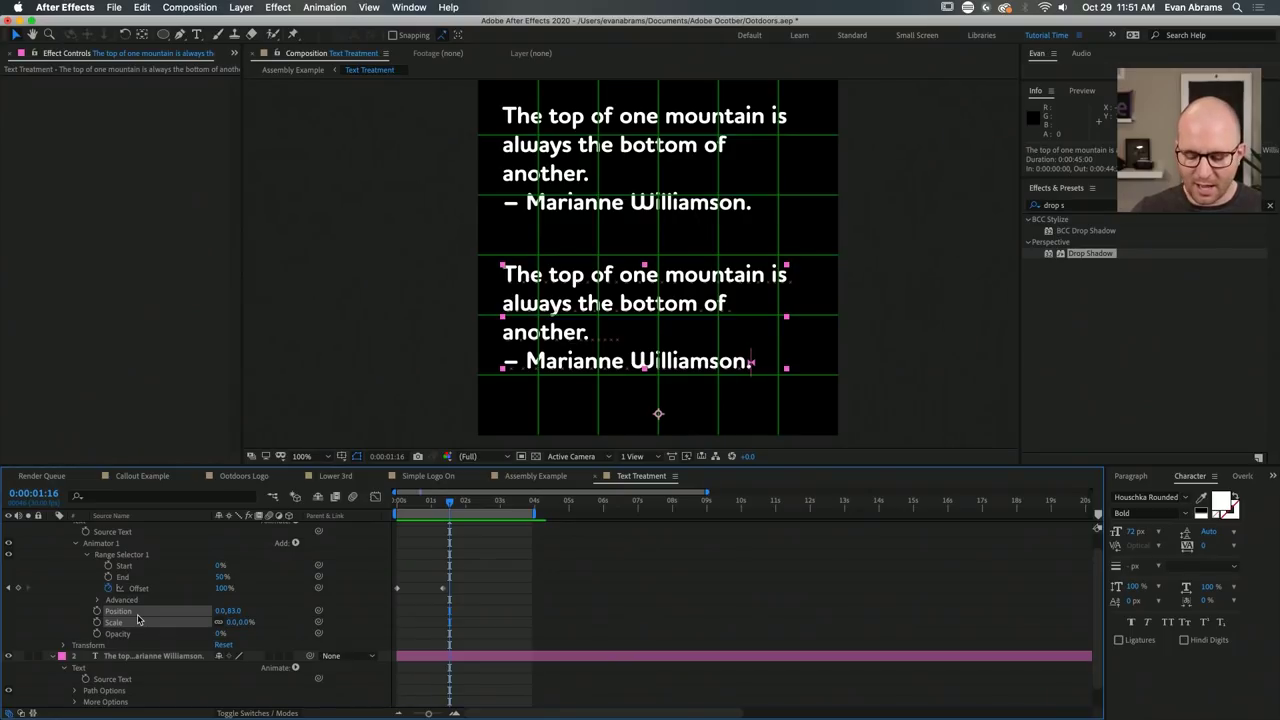
key(Delete)
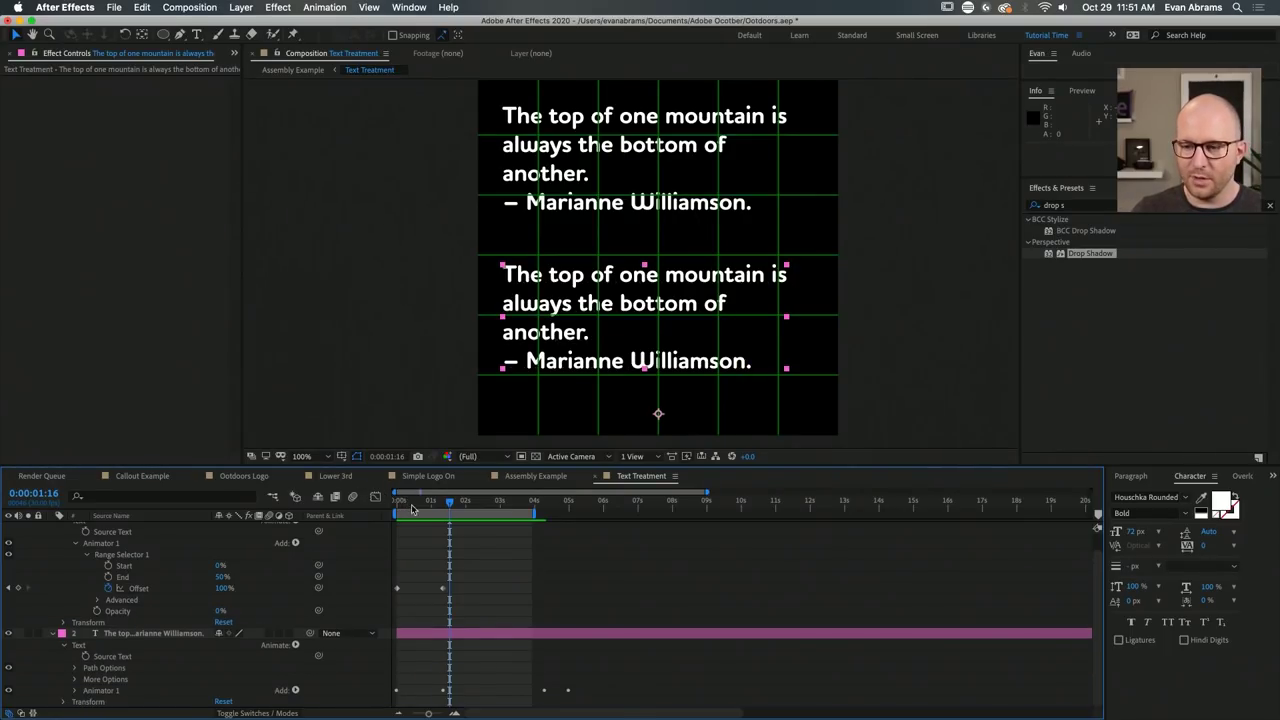
key(Home)
key(space)
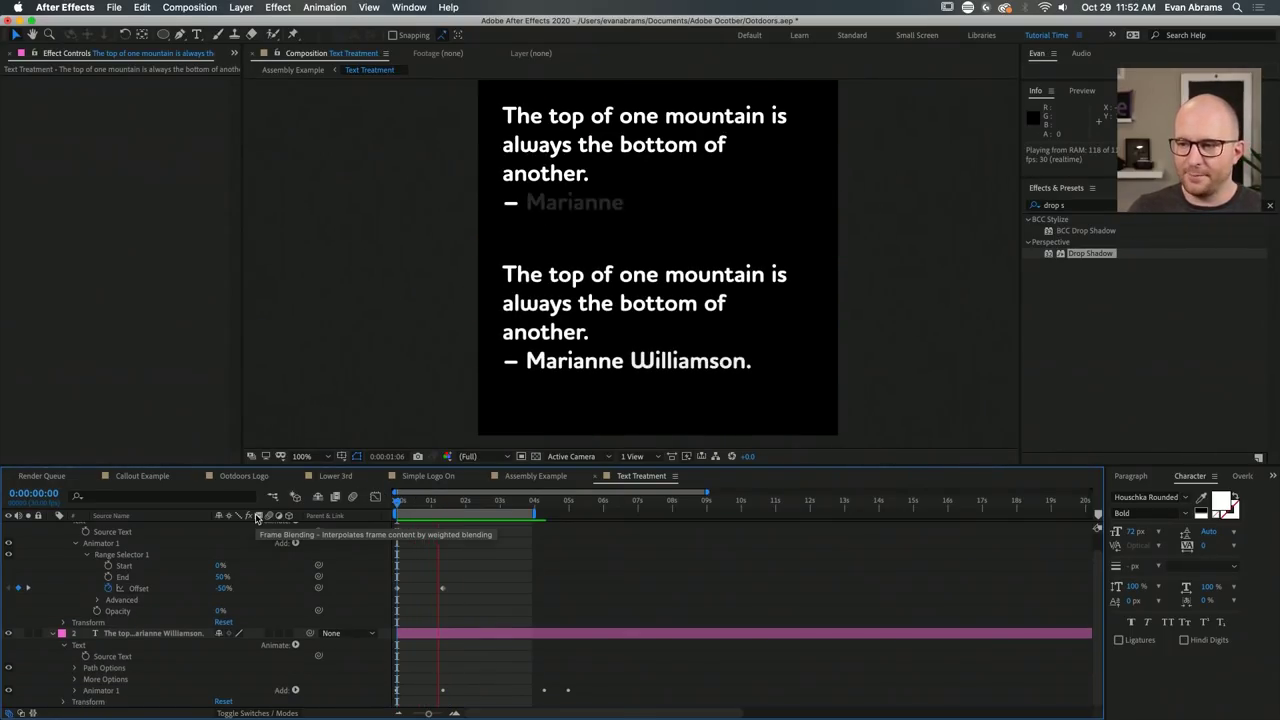
key(space)
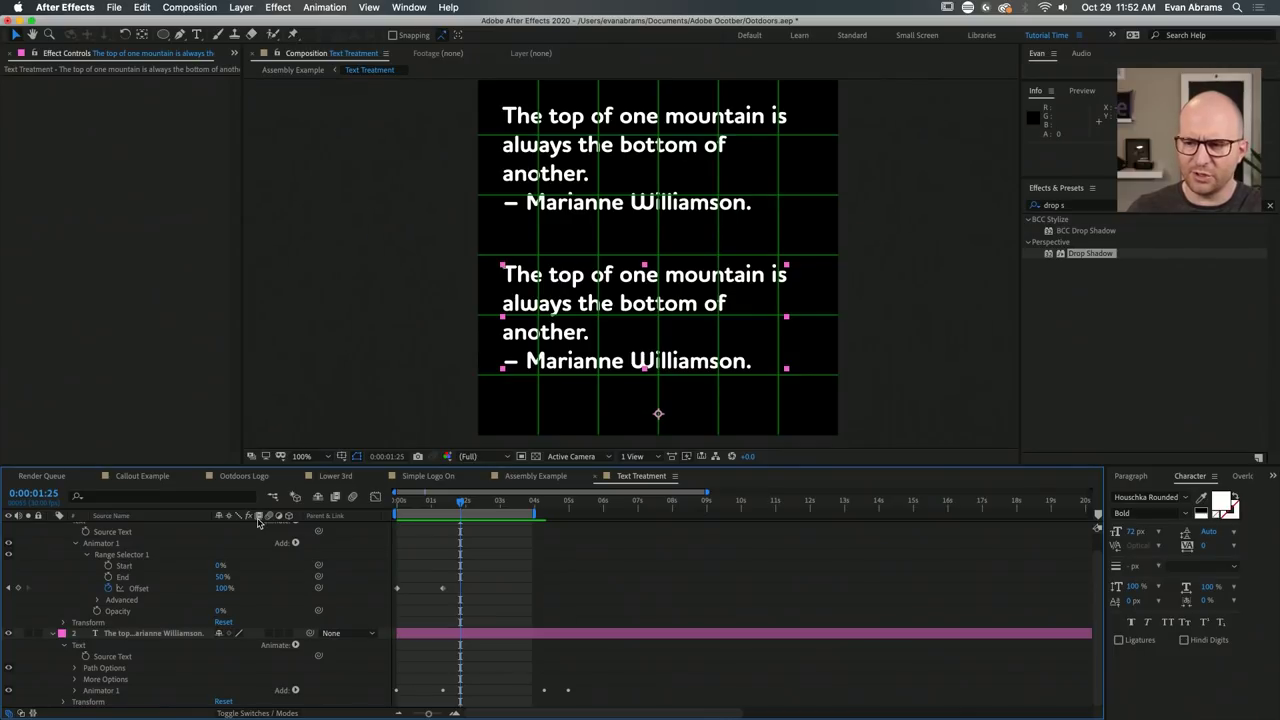
scroll(227, 570, up, 1)
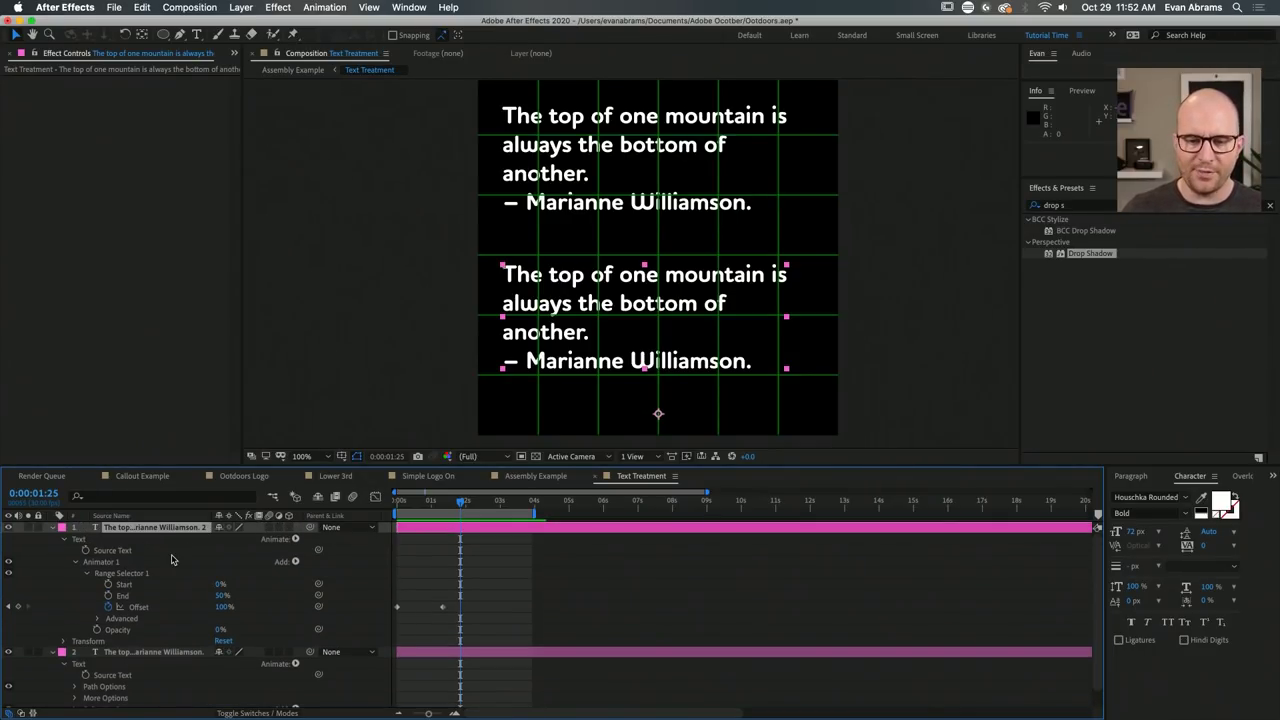
click(148, 651)
Delete the duplicate quote text layer from Text Treatment.
key(Delete)
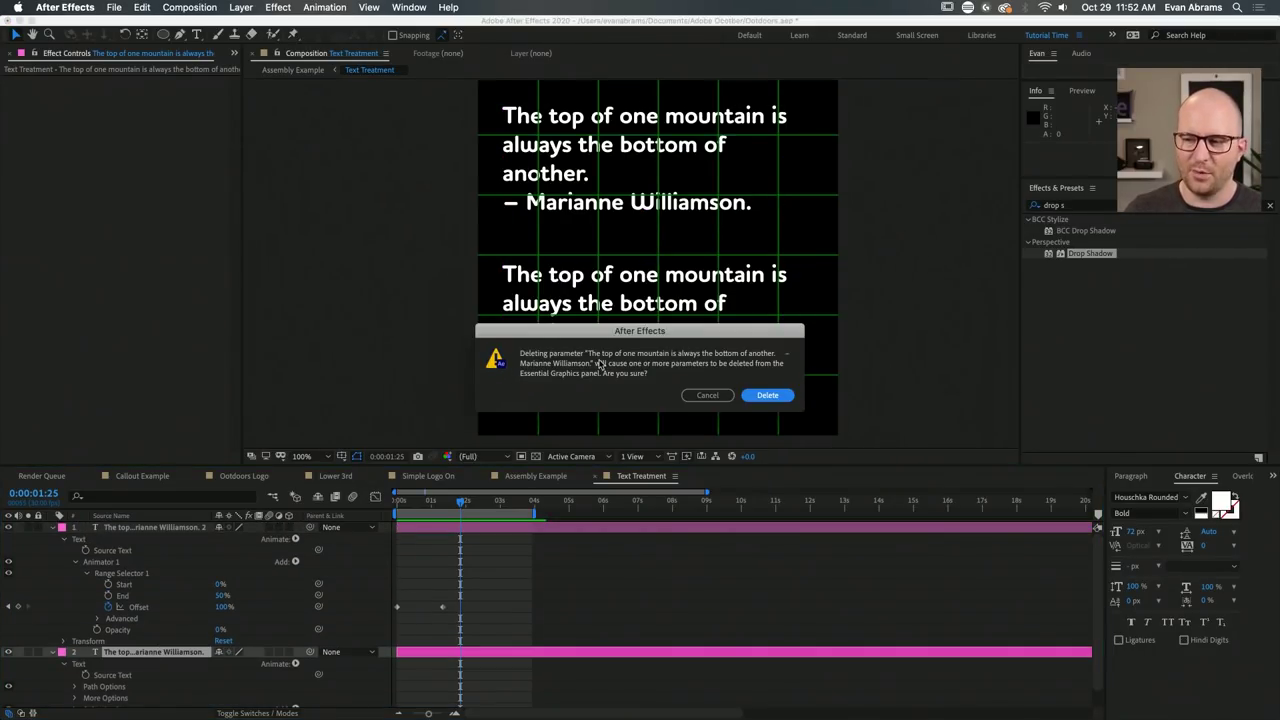
click(697, 396)
click(150, 527)
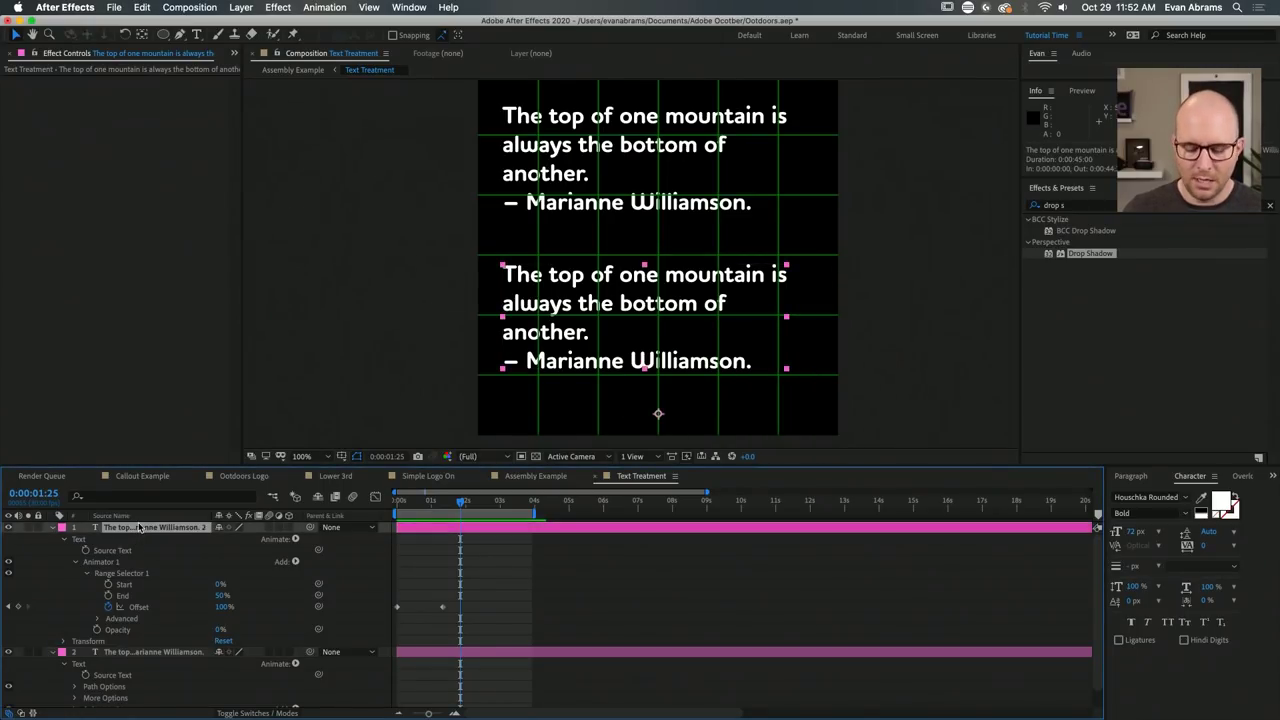
key(Delete)
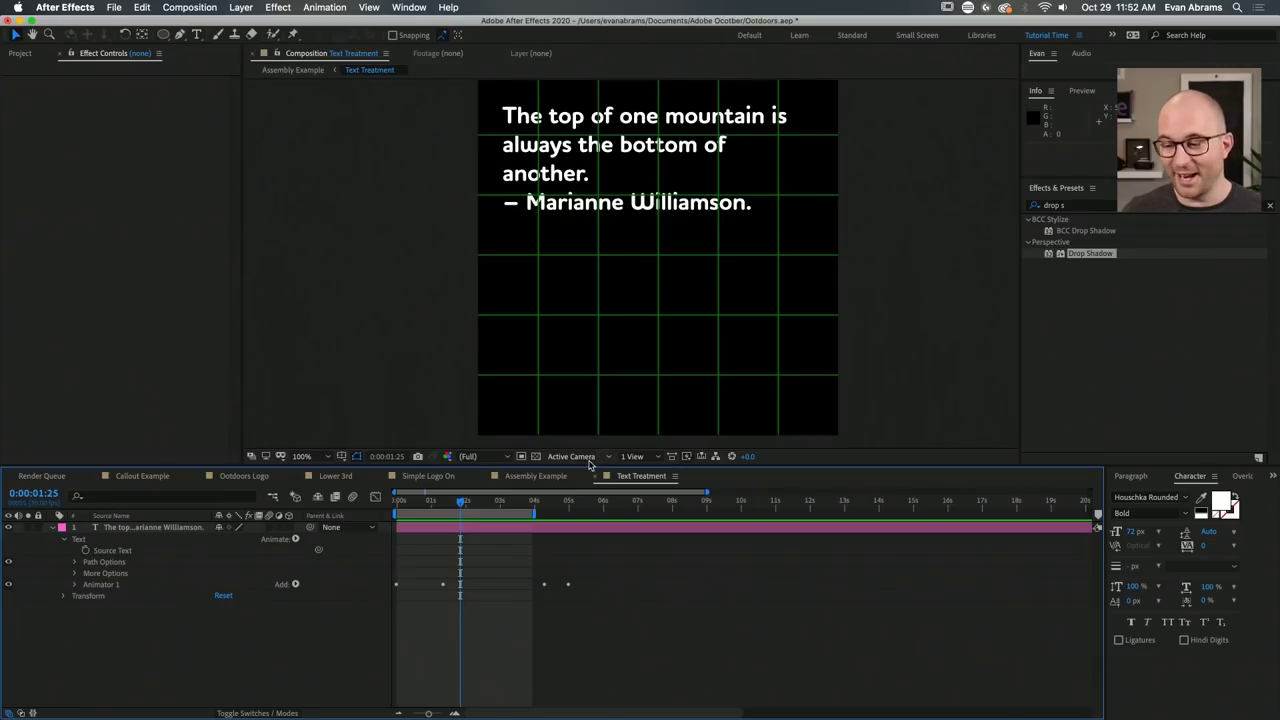
Return to Assembly Example, rewind and preview the assembled composition.
click(512, 480)
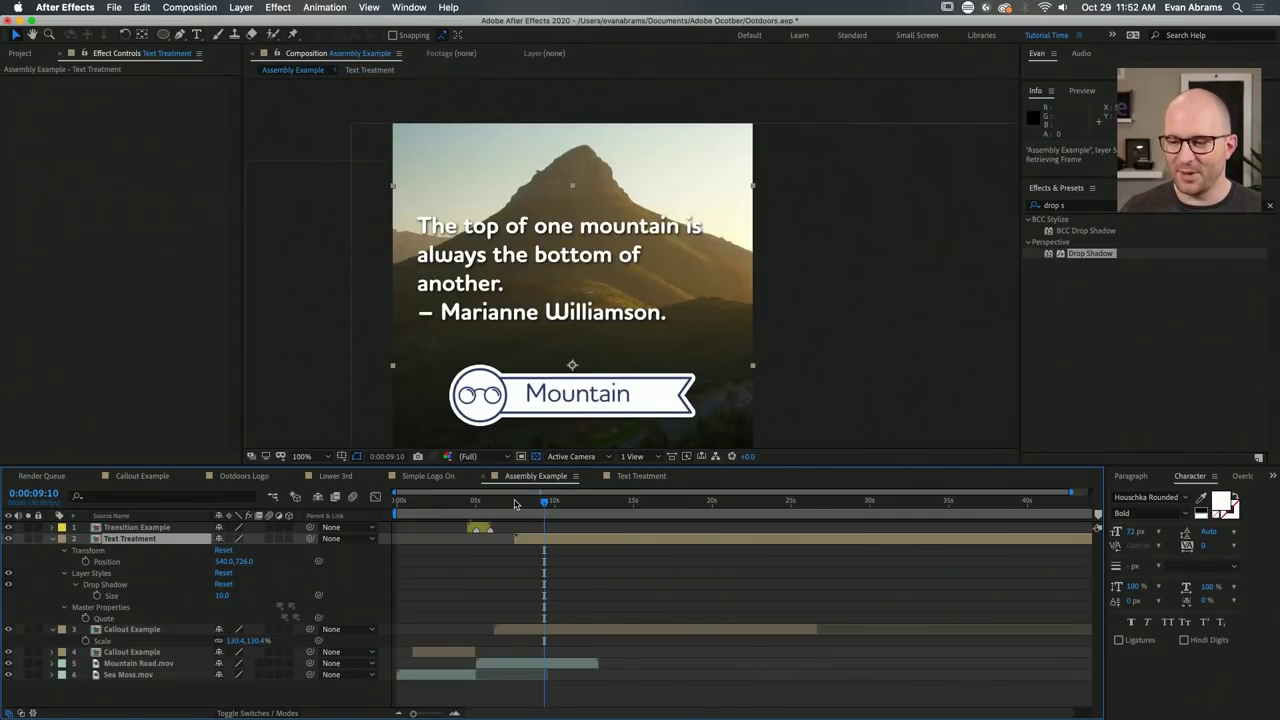
drag(502, 505, 355, 533)
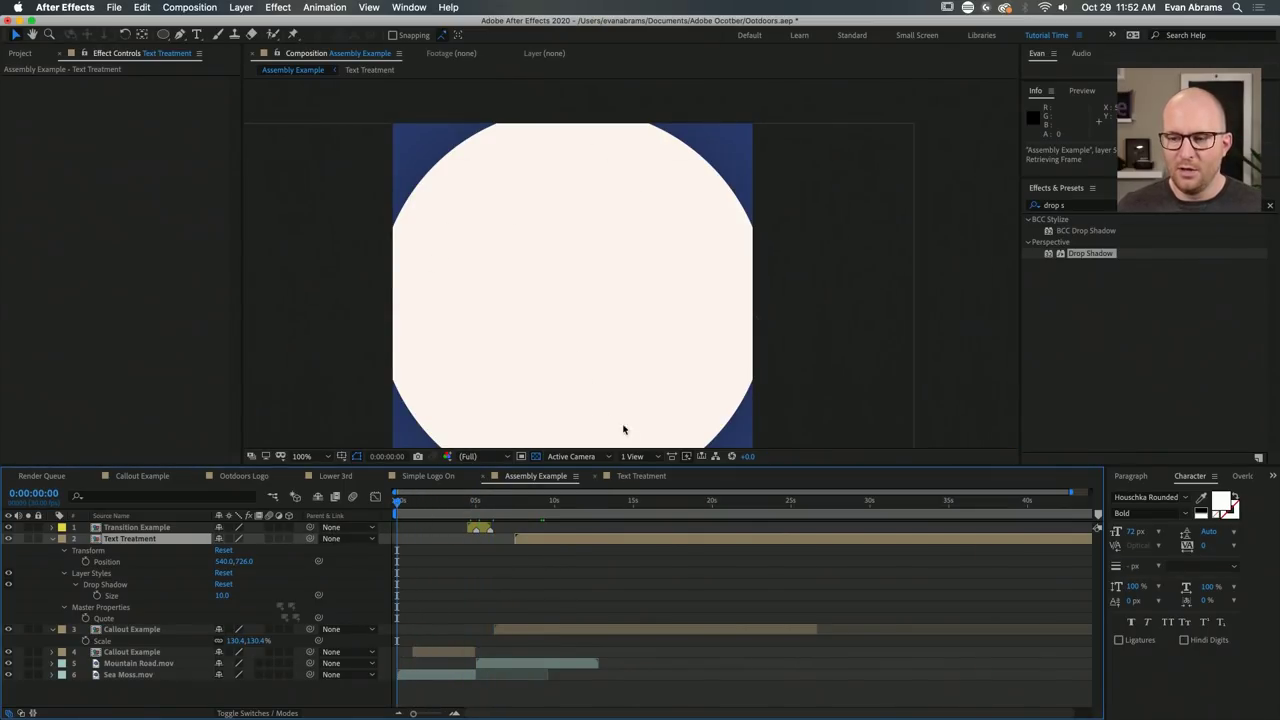
scroll(613, 403, down, 2)
key(space)
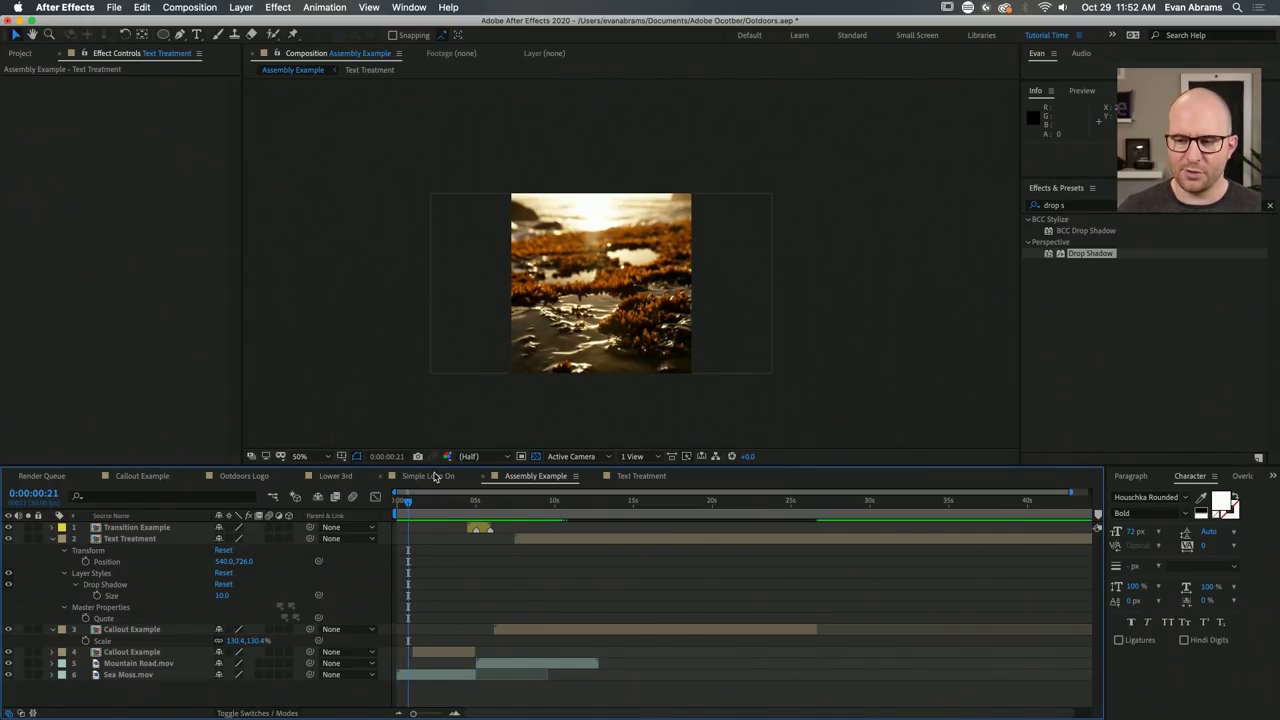
click(430, 477)
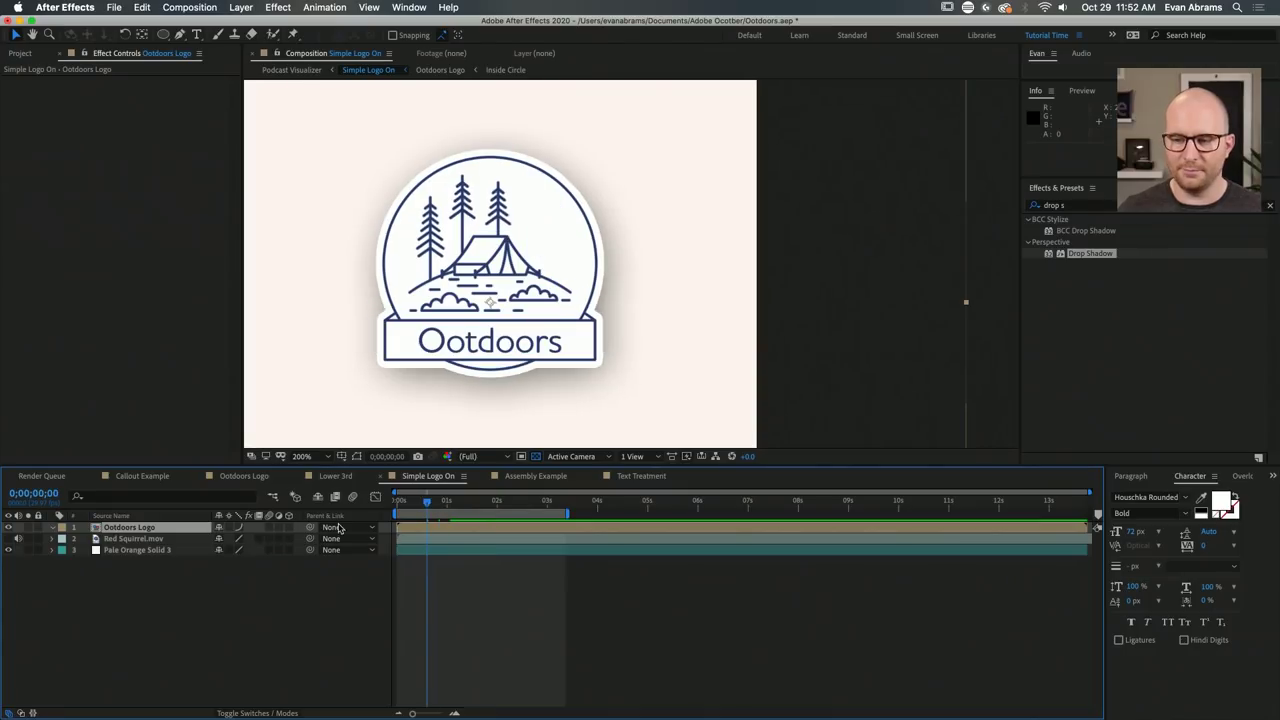
key(space)
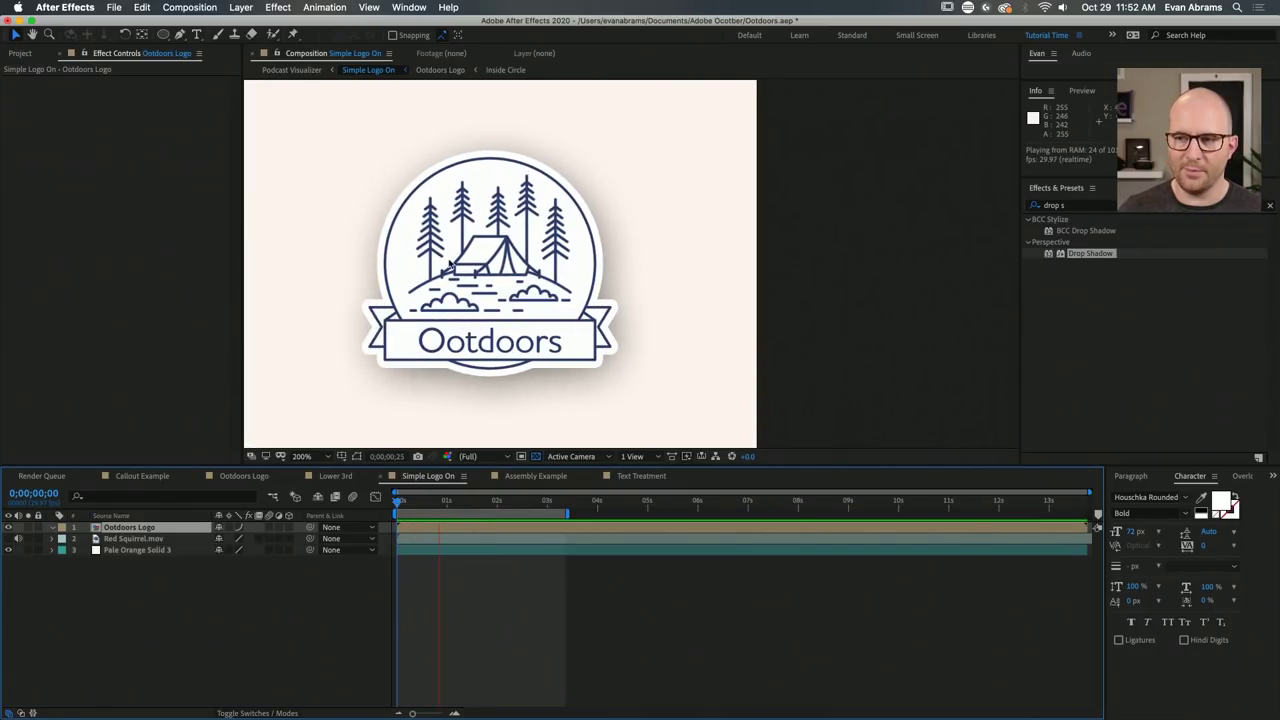
key(space)
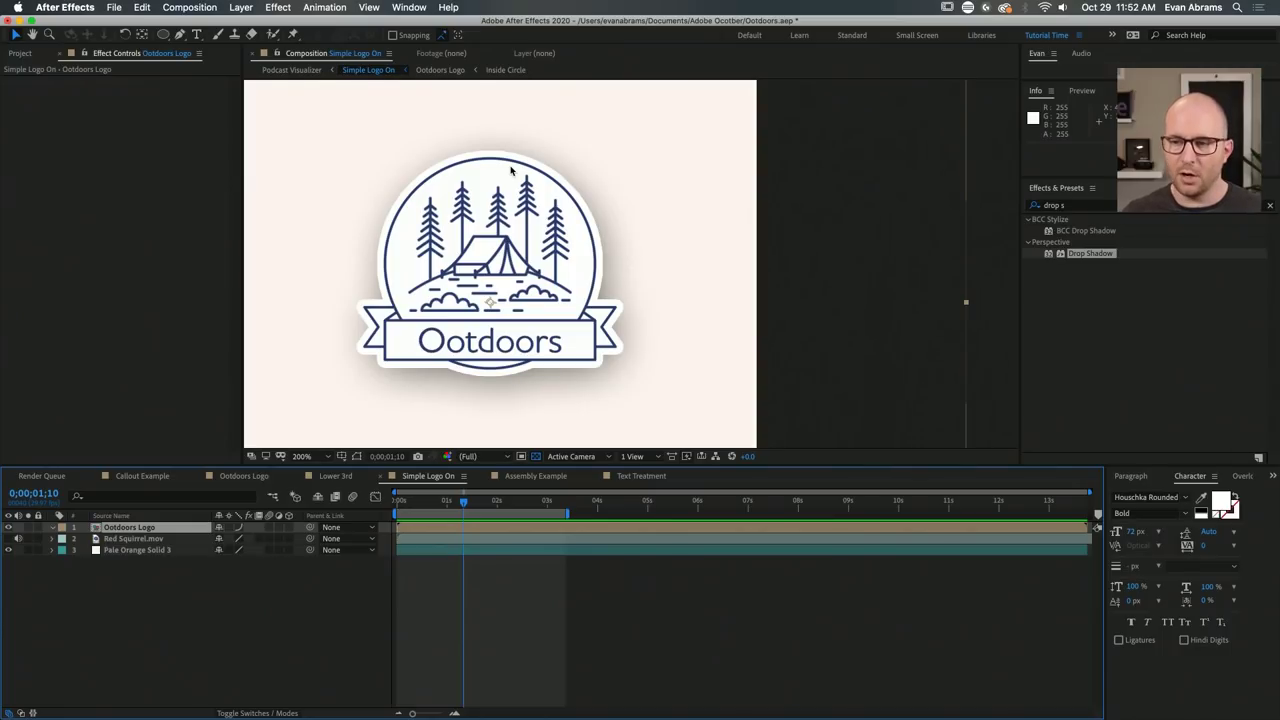
click(530, 476)
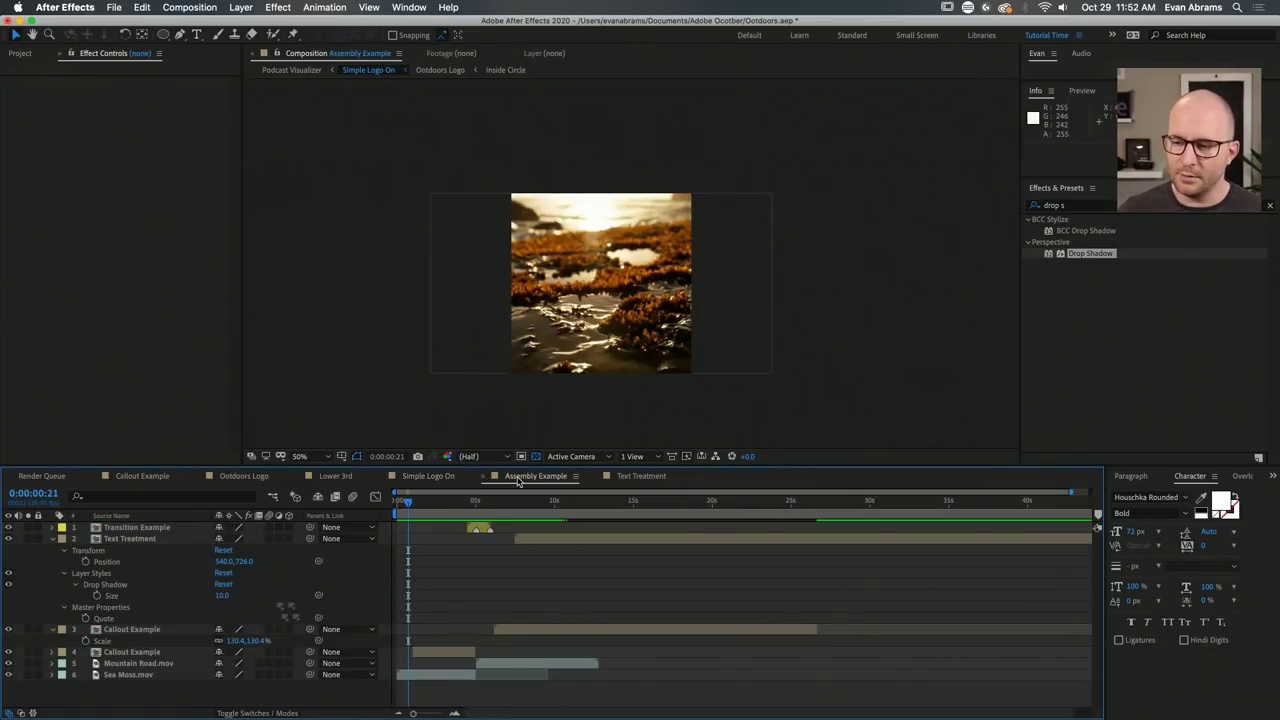
key(space)
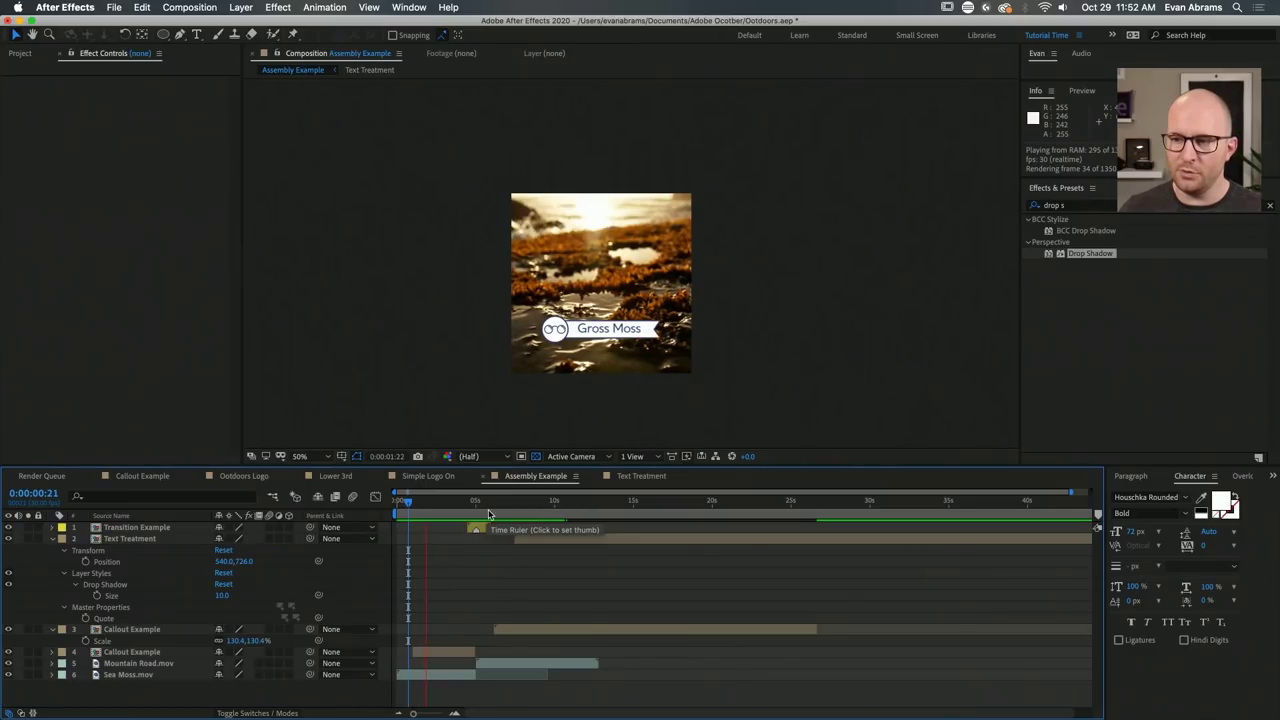
key(space)
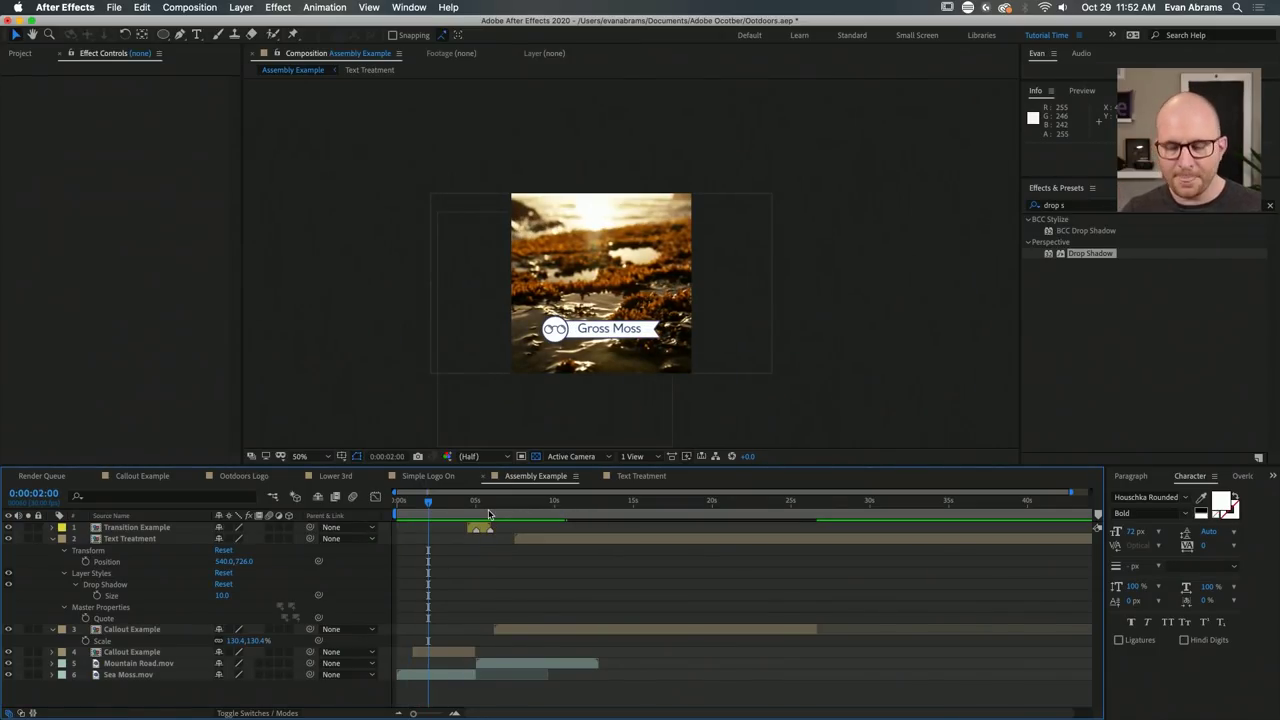
key(space)
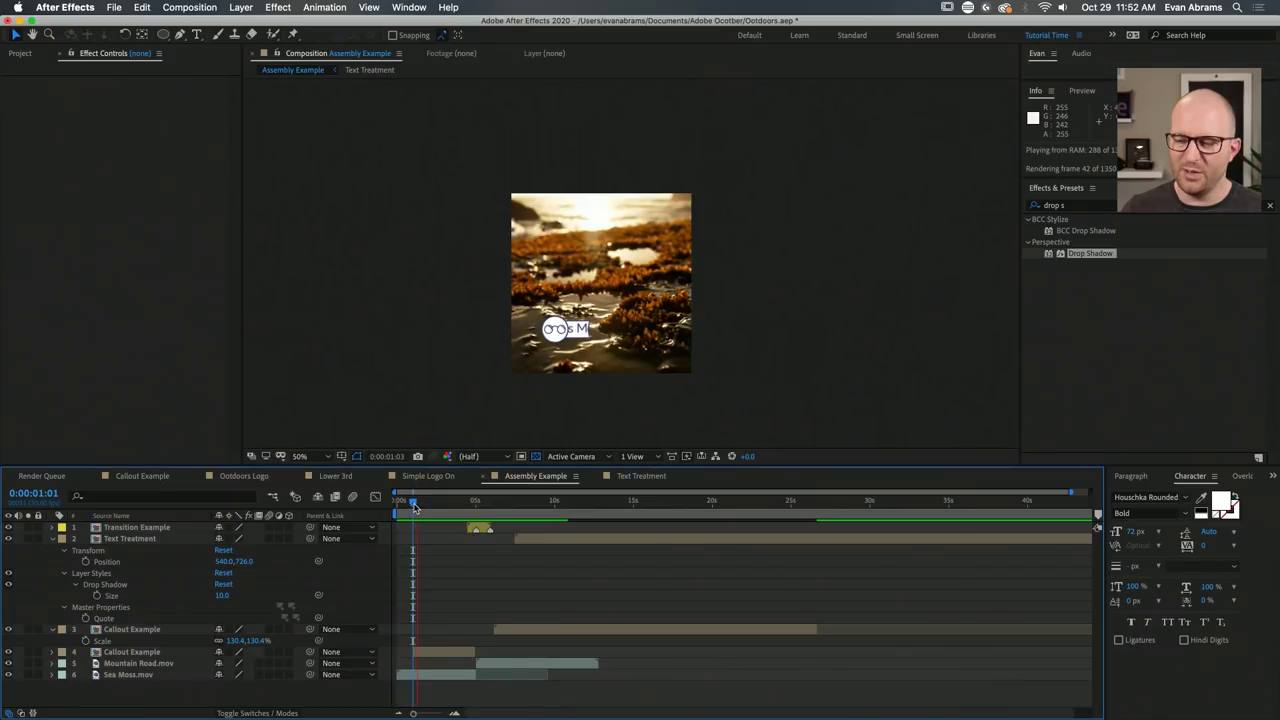
key(space)
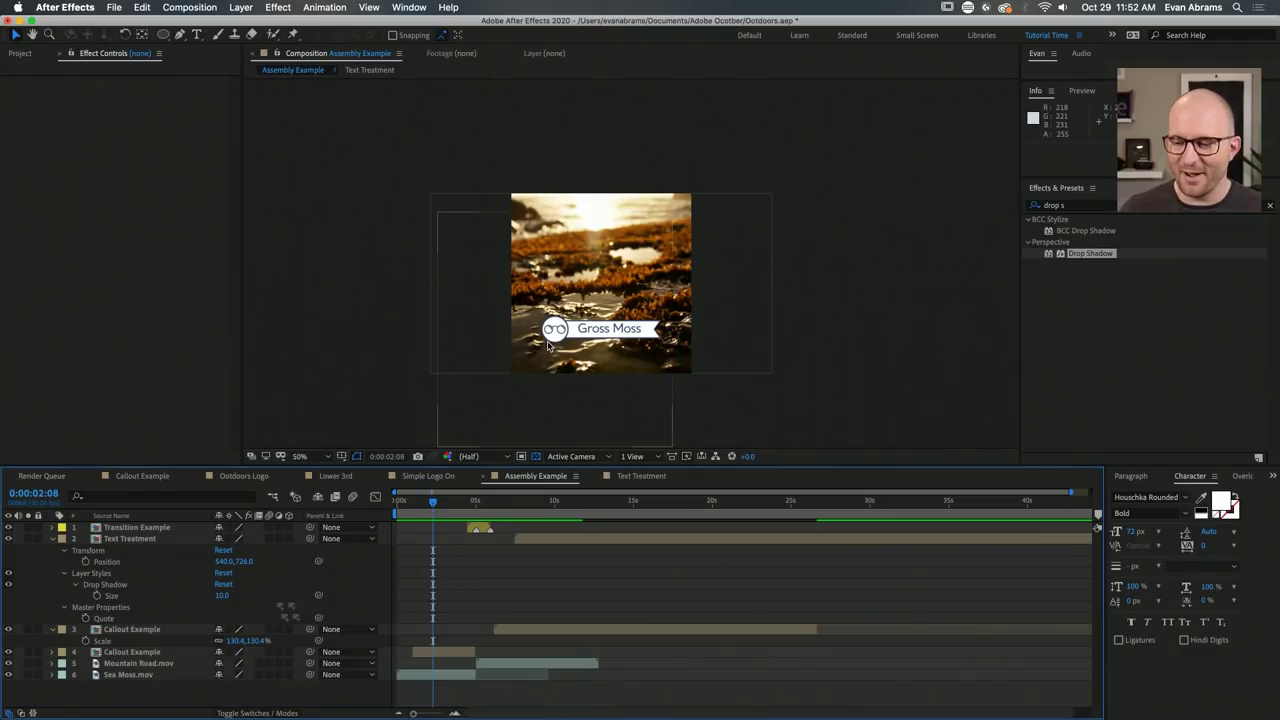
key(space)
drag(463, 510, 437, 513)
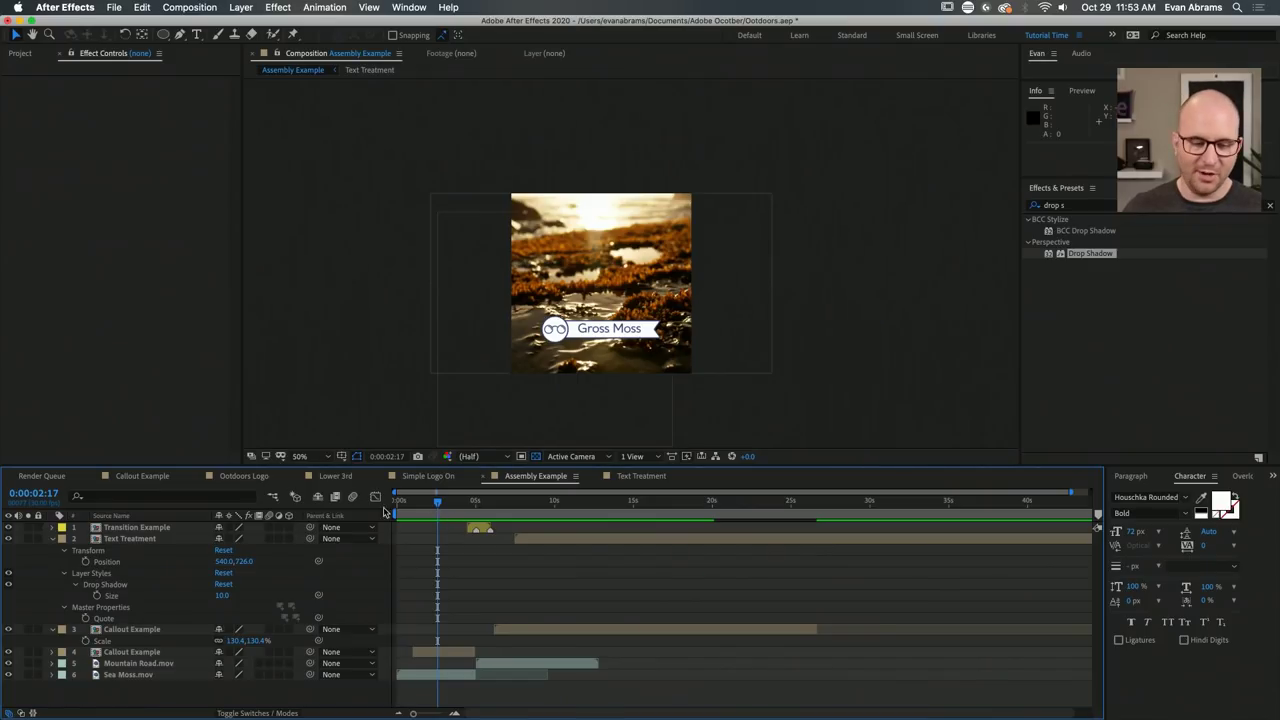
click(436, 653)
Reveal Callout Example's time-remap keyframes and preview the callout from 0:00:01:01.
key(t)
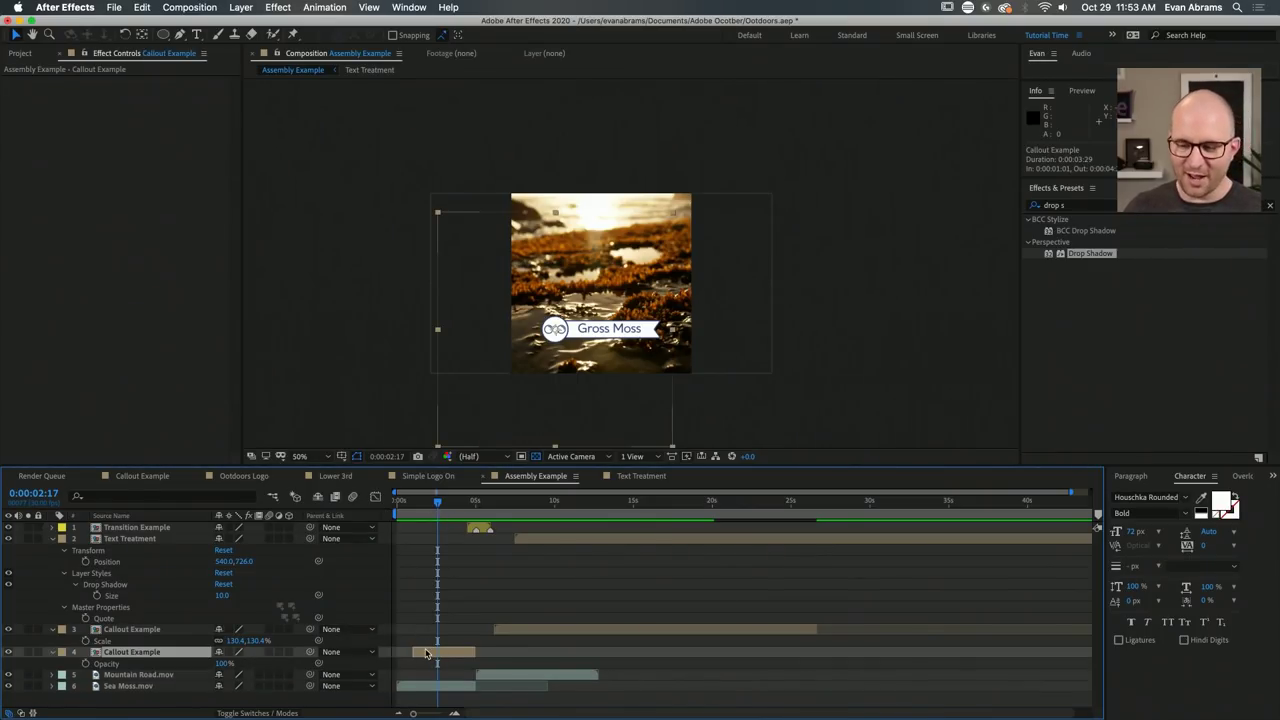
key(alt+super+t)
drag(438, 503, 413, 503)
key(space)
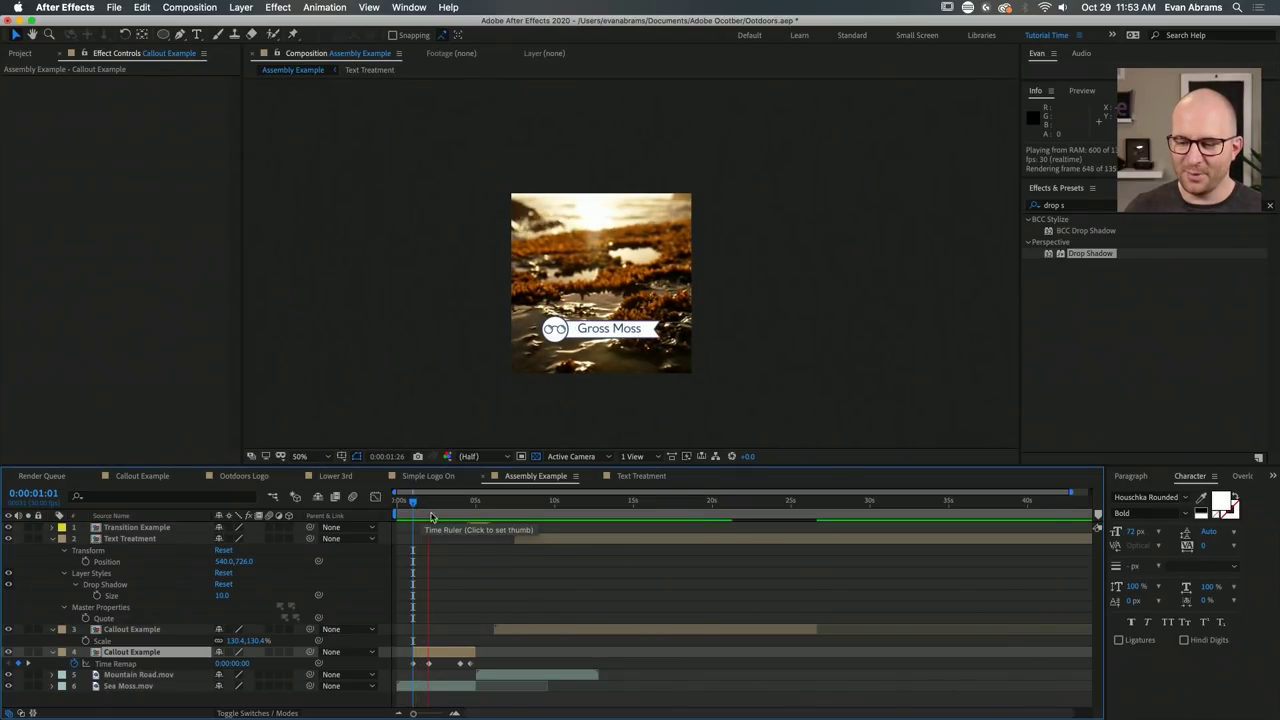
Preview from the 4-second mark, then open the Transition Example precomposition.
click(461, 514)
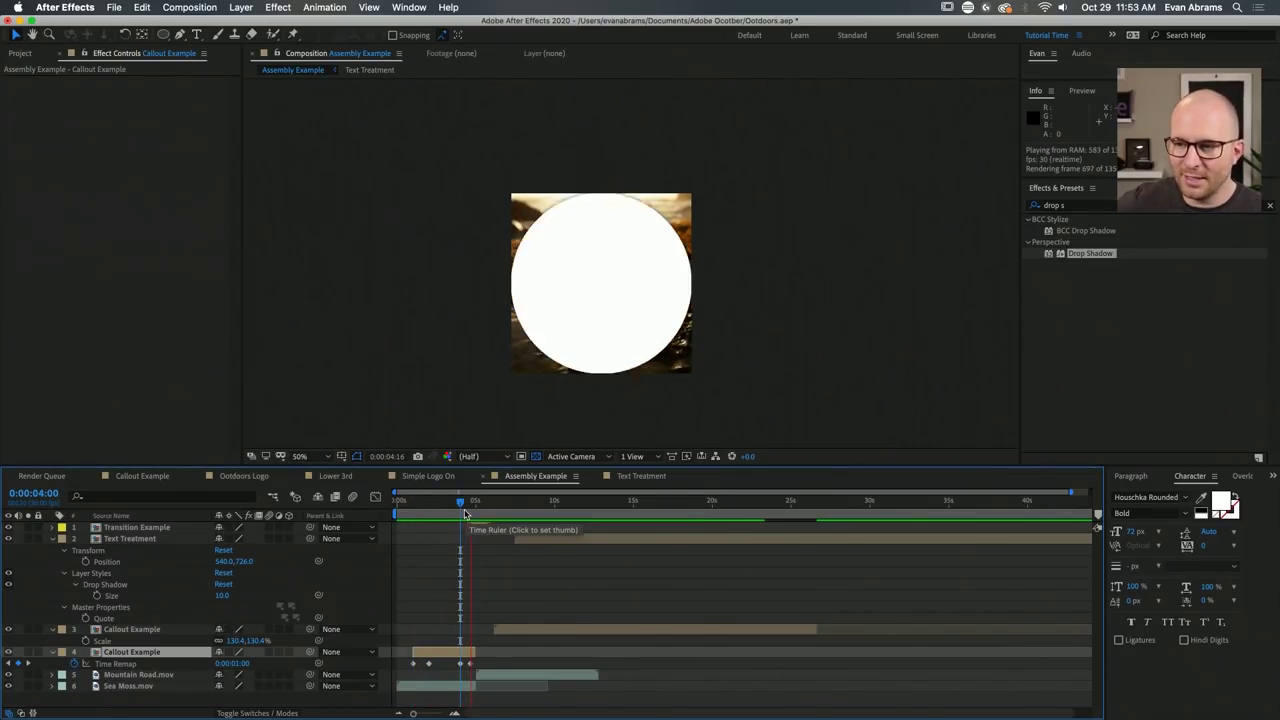
key(space)
key(space)
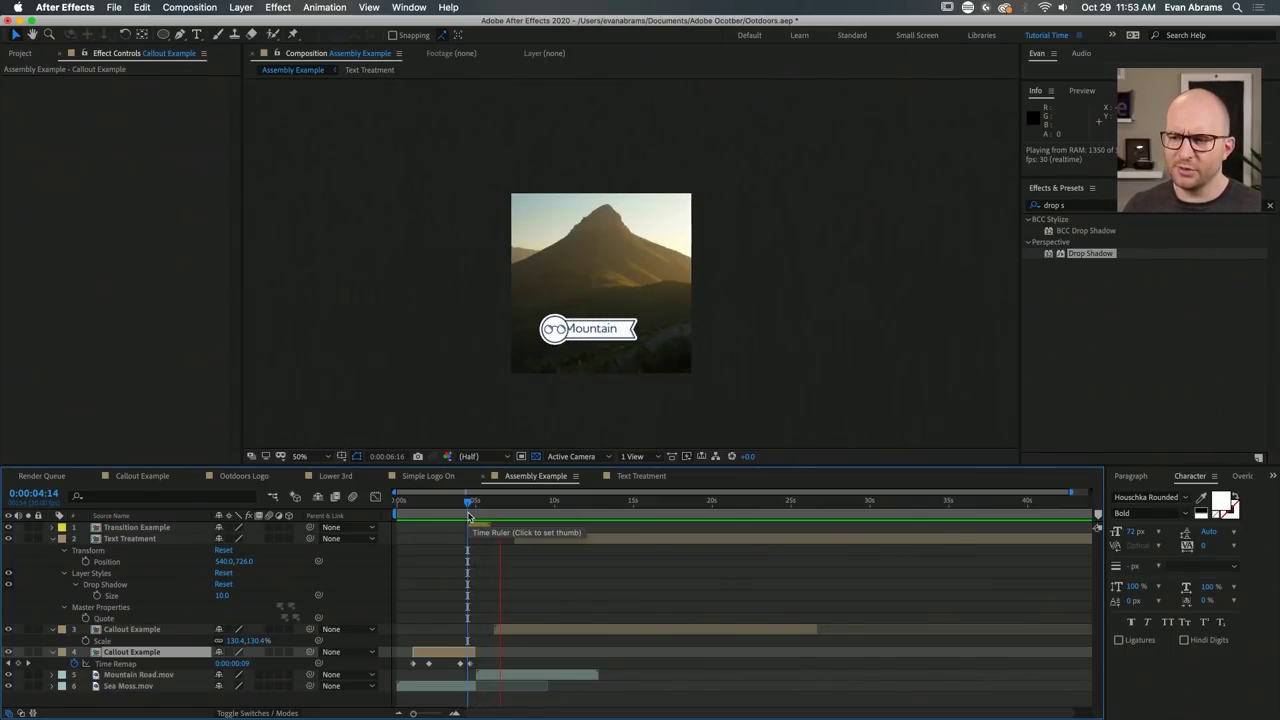
double_click(482, 528)
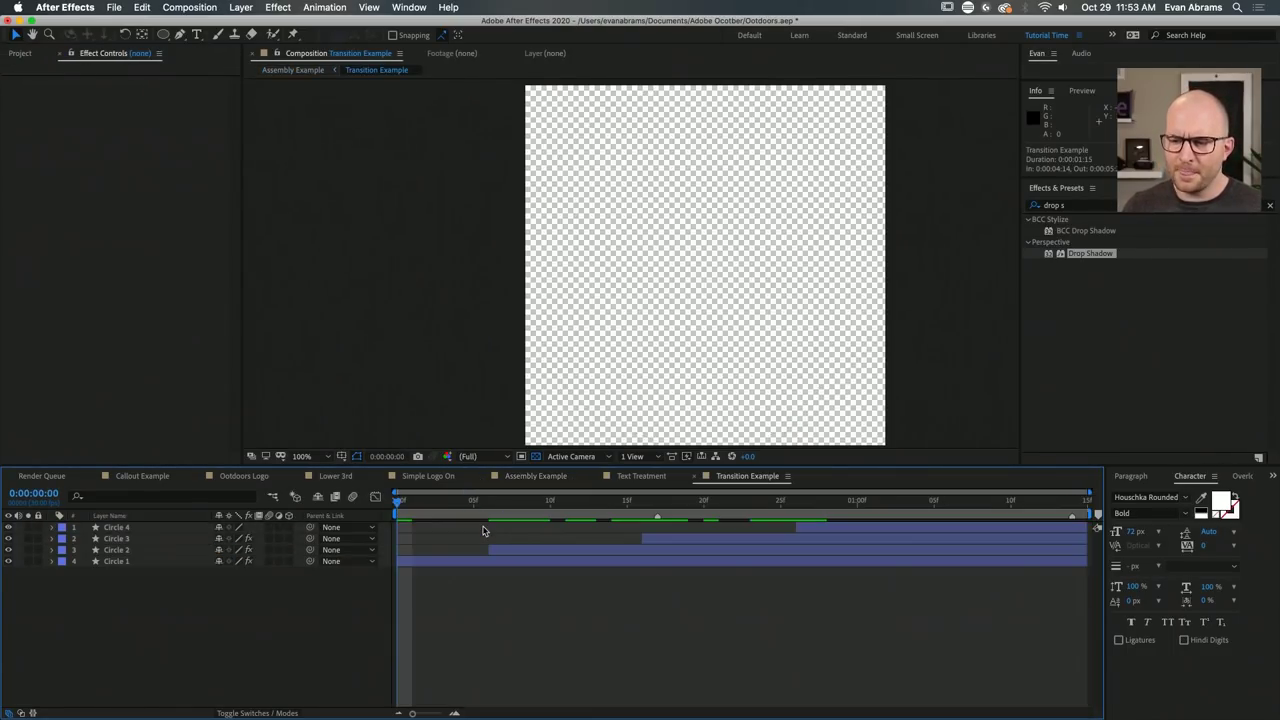
Set Circle 4's label to Fuchsia and check its blend mode, leaving it unchanged.
click(819, 527)
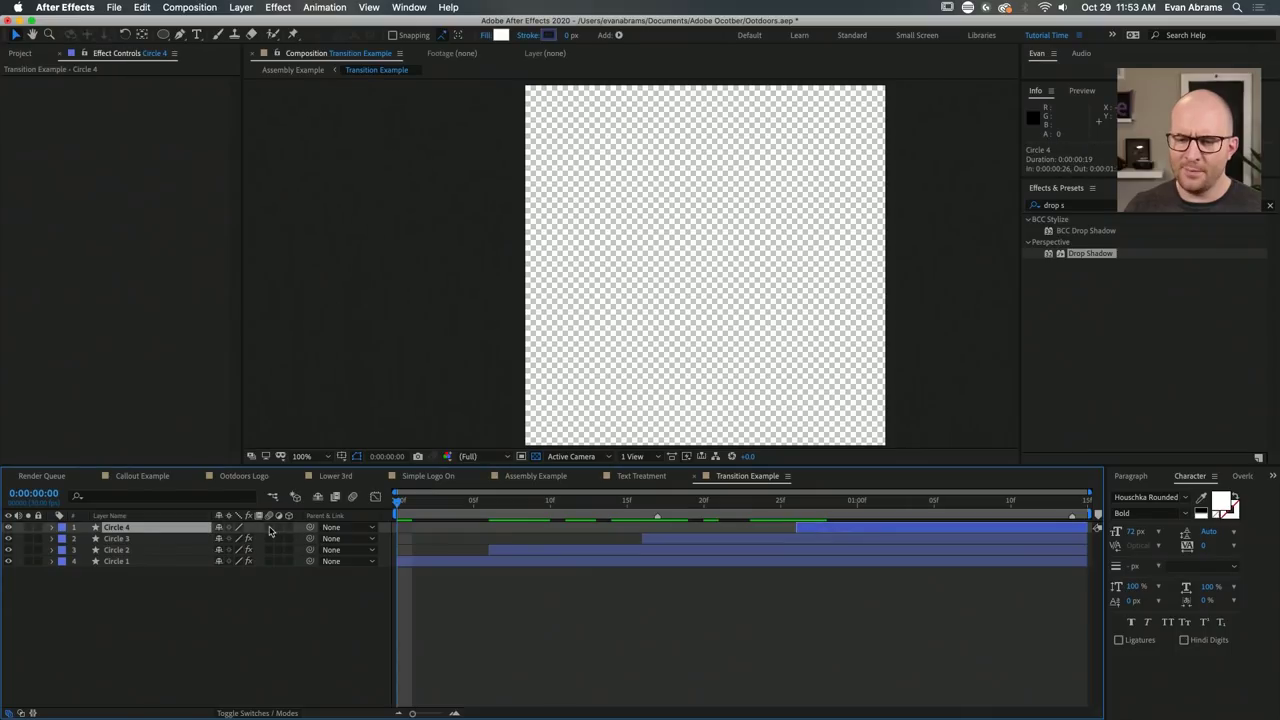
click(62, 527)
click(88, 668)
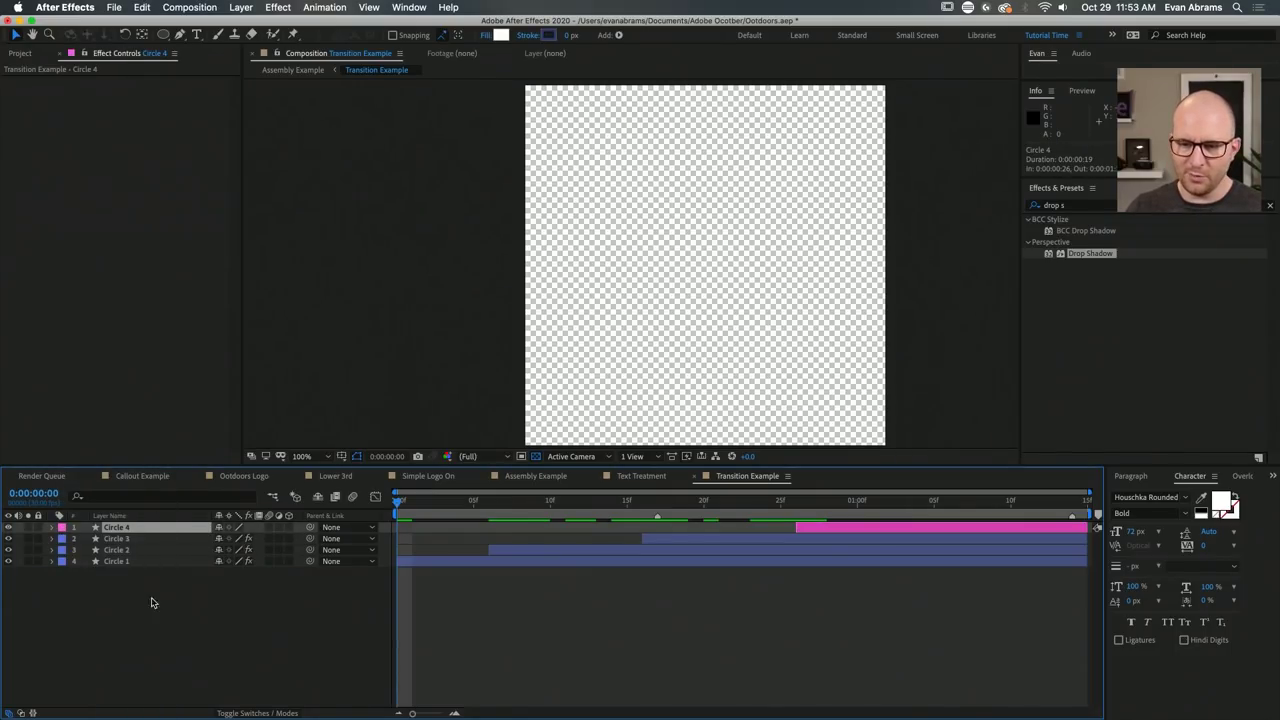
click(262, 713)
click(235, 527)
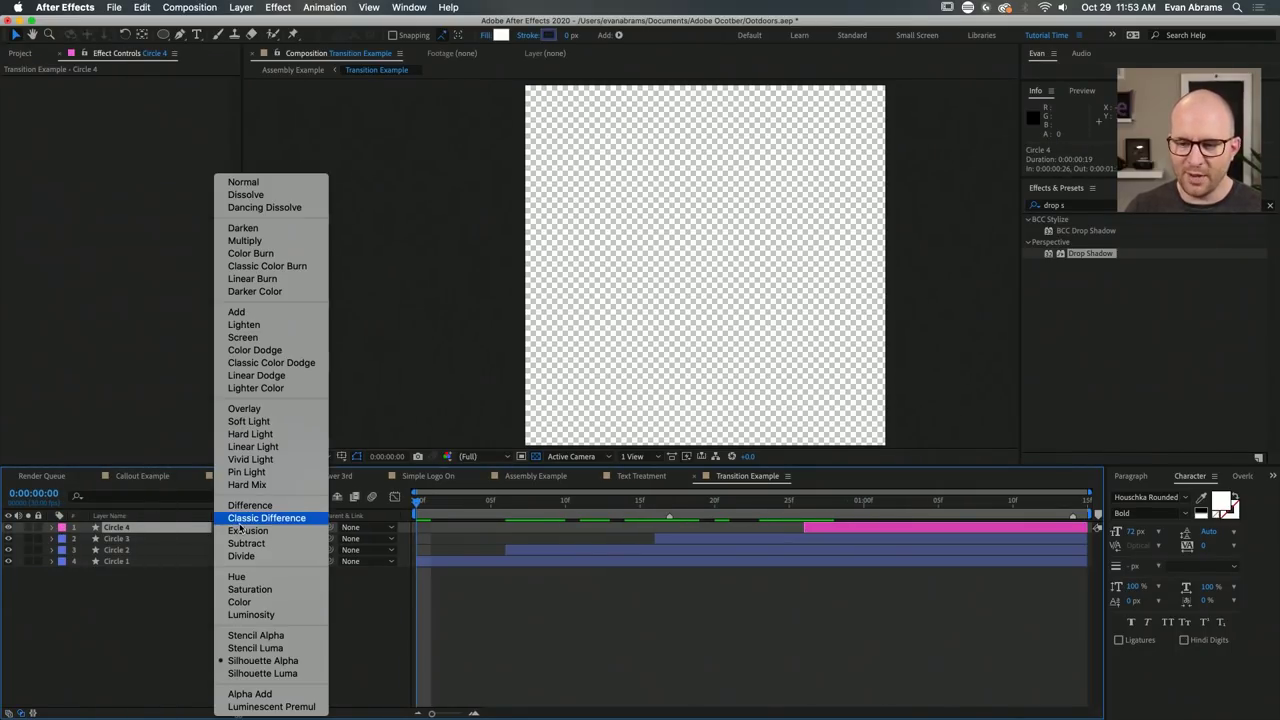
click(376, 540)
Return to Assembly Example and preview the circle transition from 0:00:04:22 into the mountain footage.
click(652, 477)
click(596, 476)
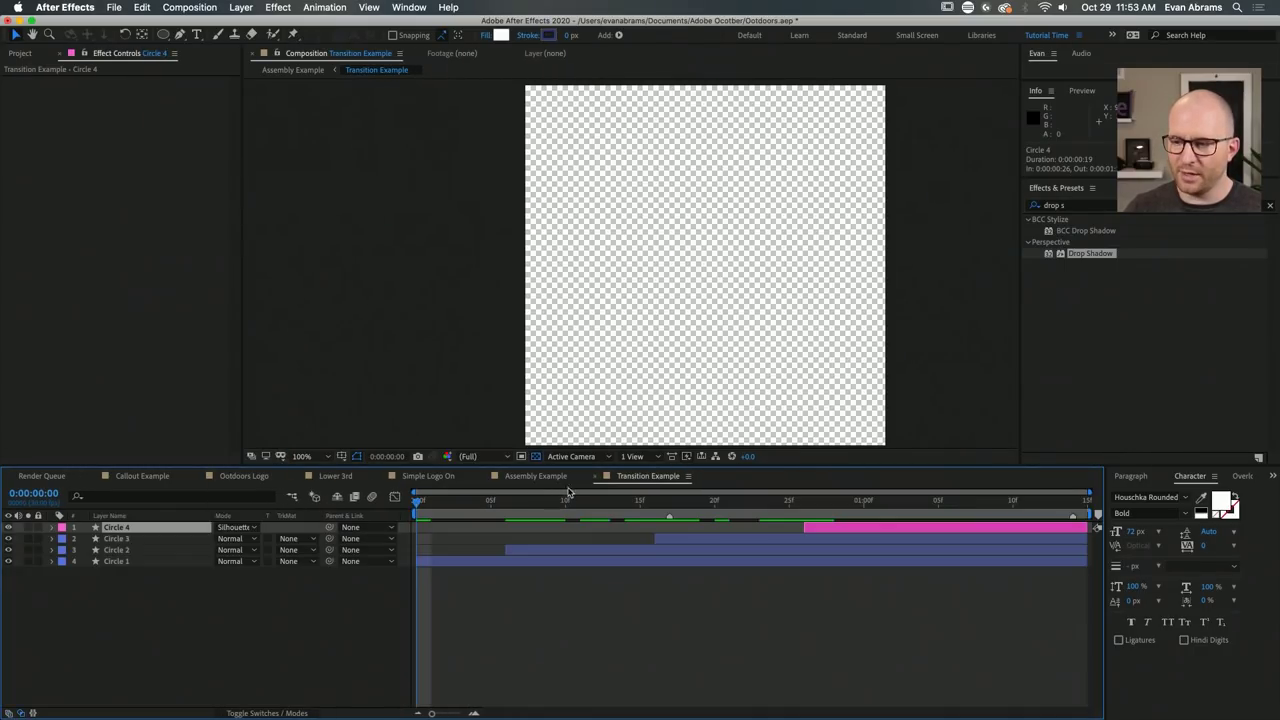
click(593, 476)
drag(513, 503, 472, 505)
key(space)
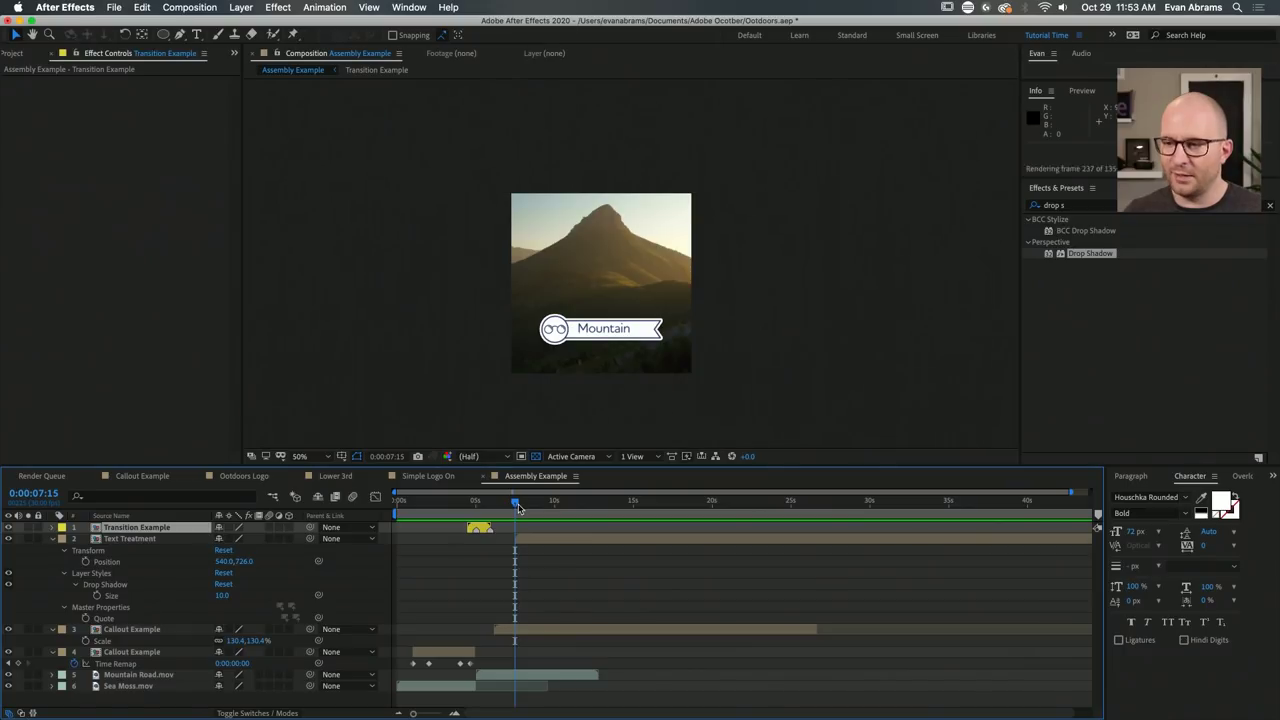
key(space)
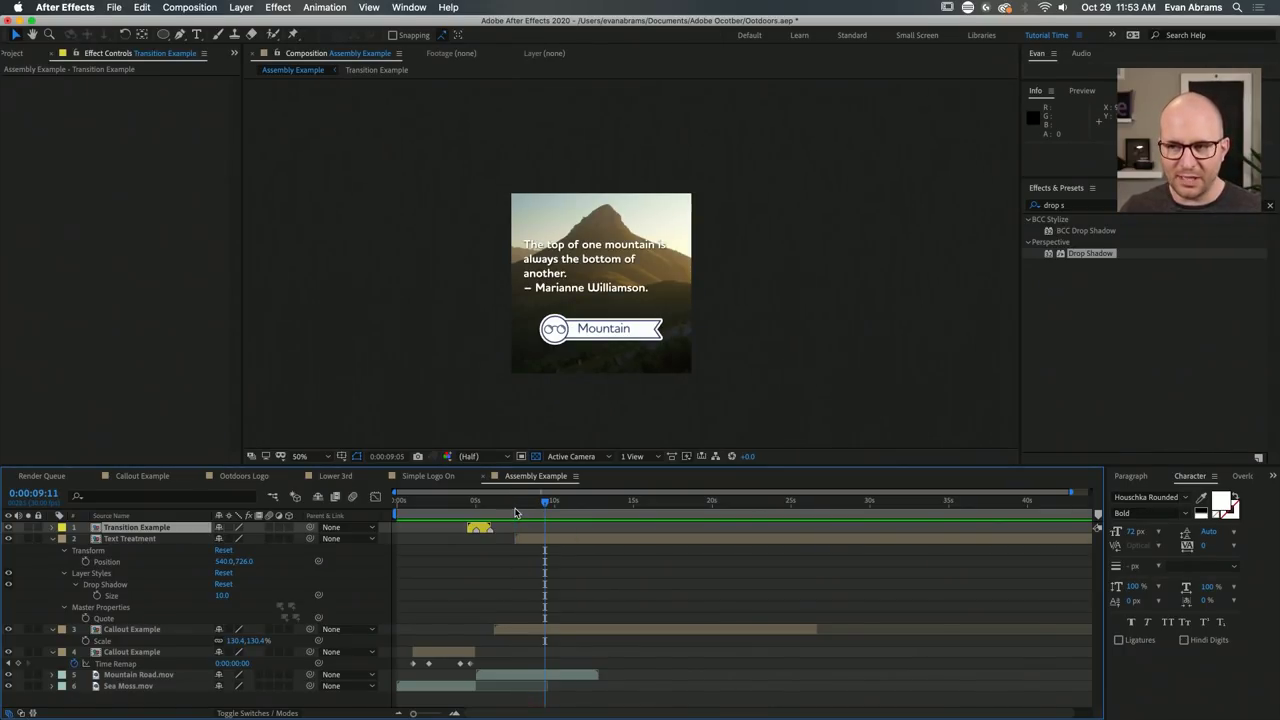